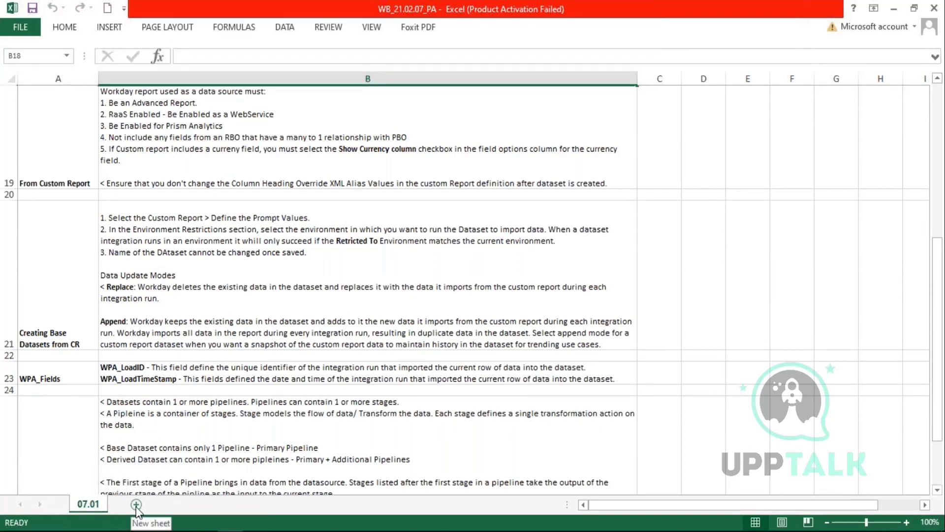
- Add a new sheet to the workbook and name it 21.02
{"action": "left_click", "coordinate": [131, 504]}
{"action": "right_click", "coordinate": [129, 504]}
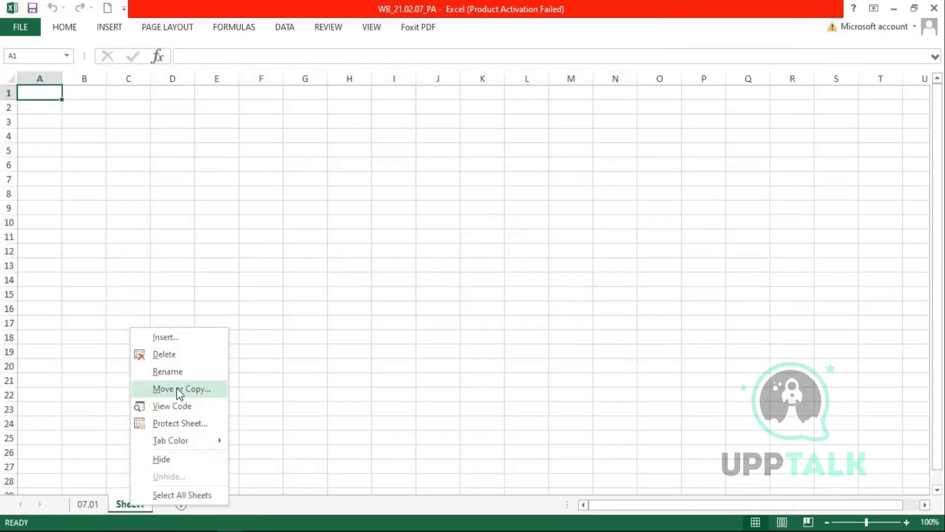
{"action": "left_click", "coordinate": [168, 371]}
{"action": "type", "text": "21"}
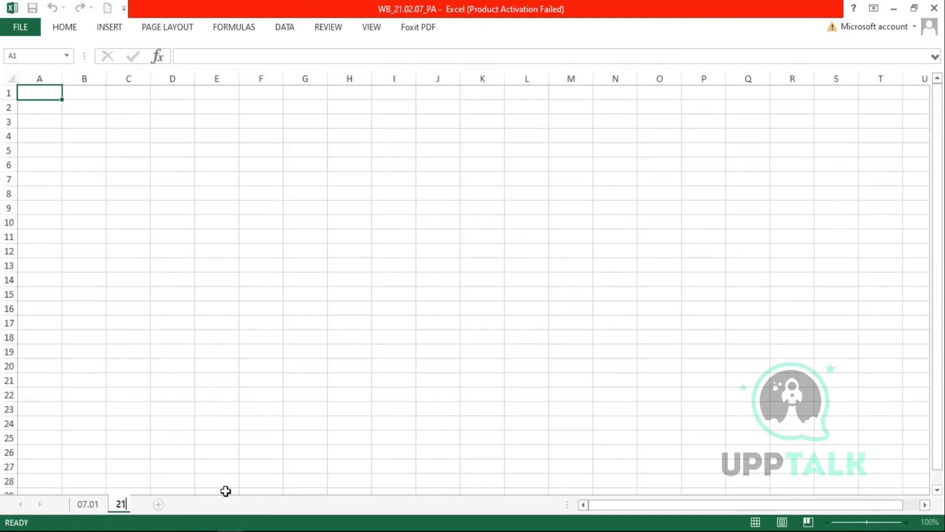
{"action": "type", "text": ".02"}
{"action": "key", "text": "Return"}
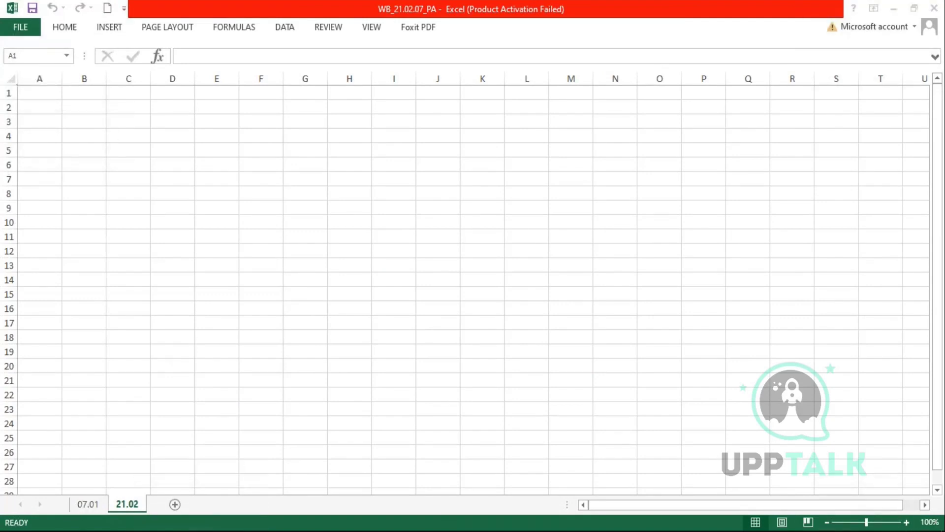
- Rename the 07.01 sheet to 07.02
{"action": "left_click", "coordinate": [92, 512]}
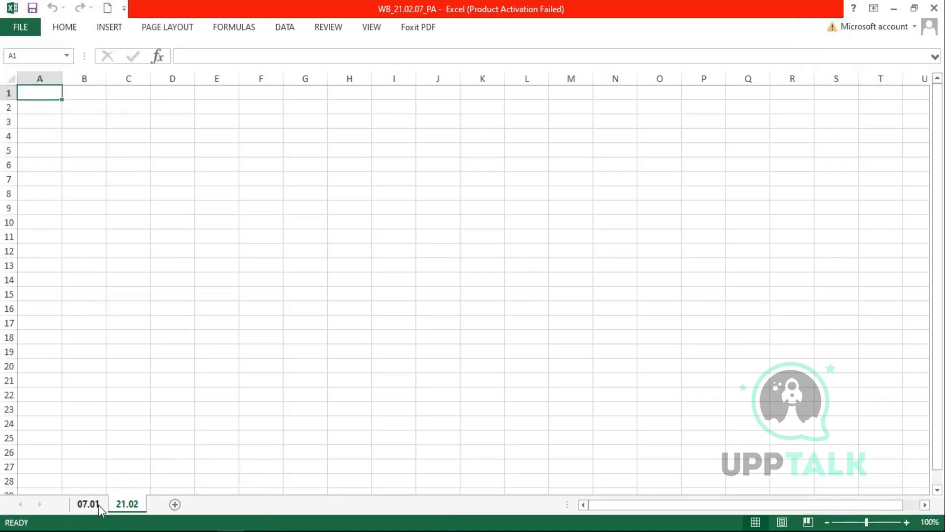
{"action": "right_click", "coordinate": [99, 504]}
{"action": "left_click", "coordinate": [146, 373]}
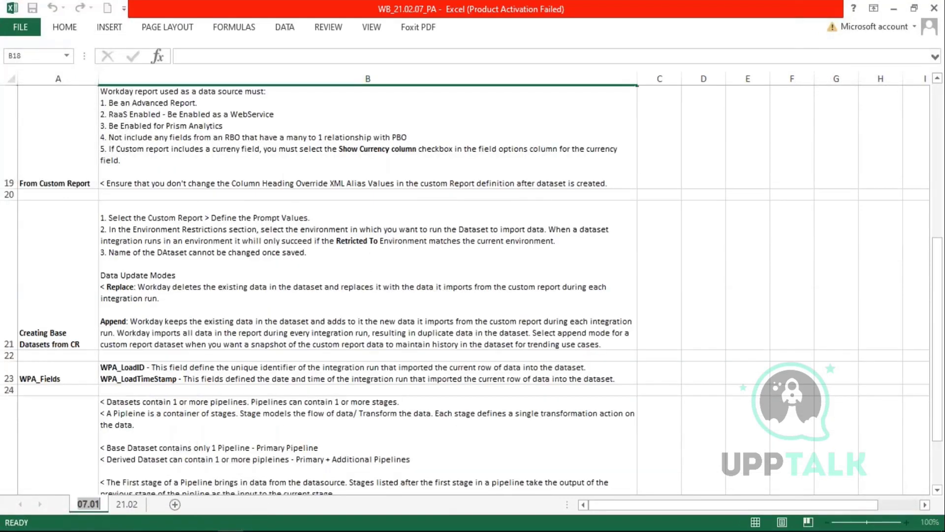
{"action": "type", "text": "07.02"}
{"action": "key", "text": "Return"}
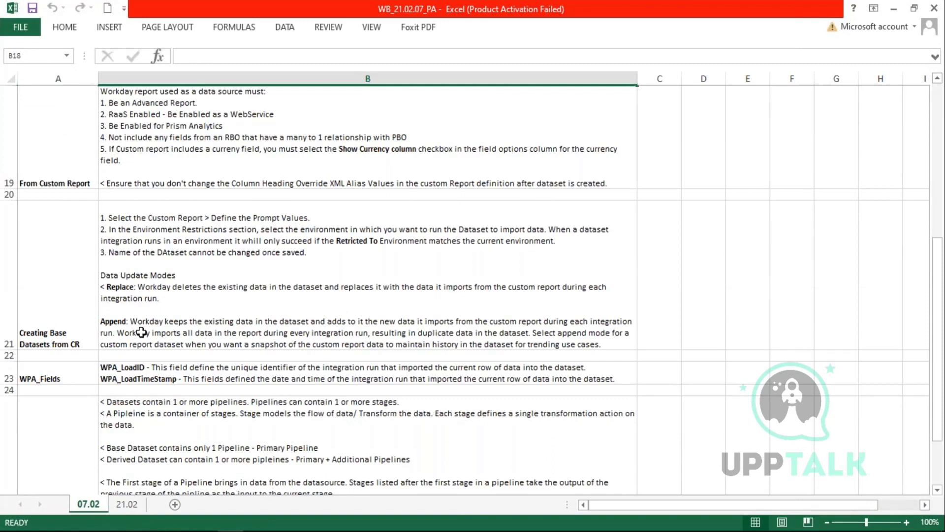
{"action": "scroll", "coordinate": [181, 332], "scroll_direction": "down", "scroll_amount": 3}
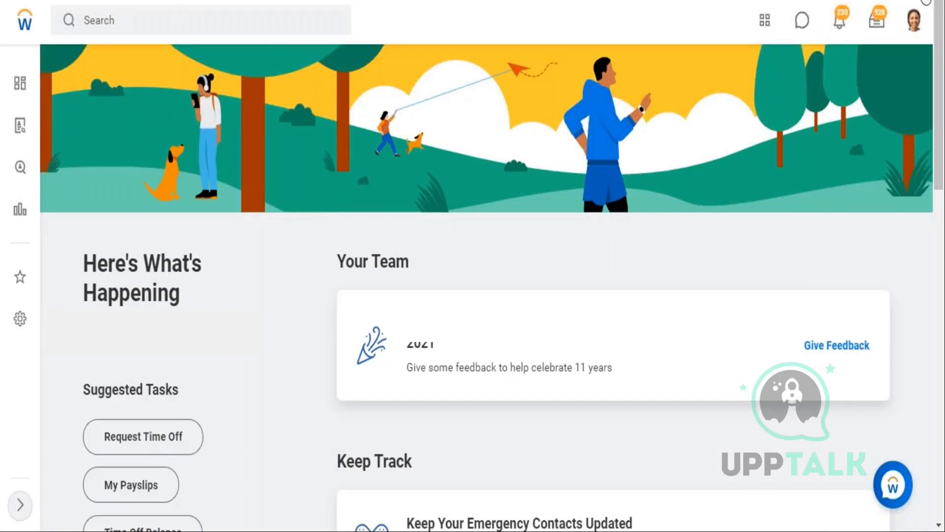
- Use the Start Proxy task to act on behalf of the selected on-leave worker
{"action": "left_click", "coordinate": [122, 31]}
{"action": "type", "text": "start prox"}
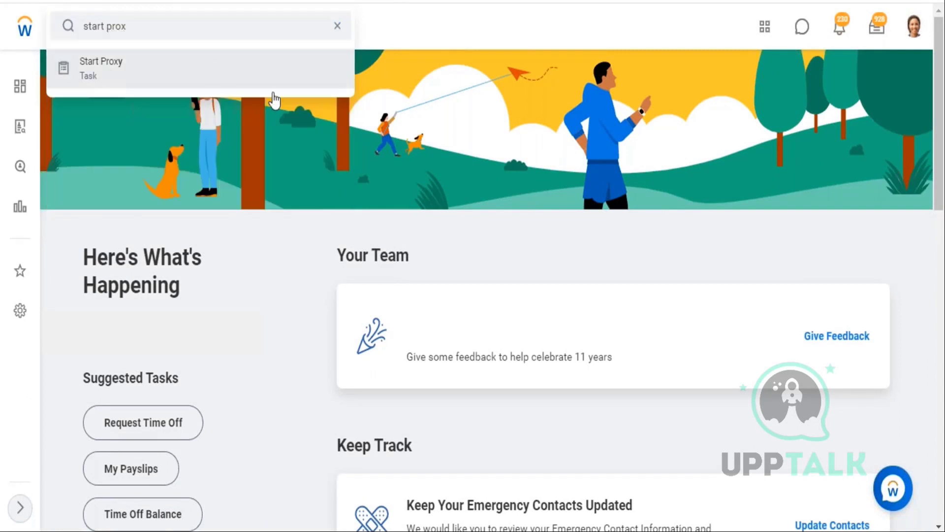
{"action": "left_click", "coordinate": [113, 77]}
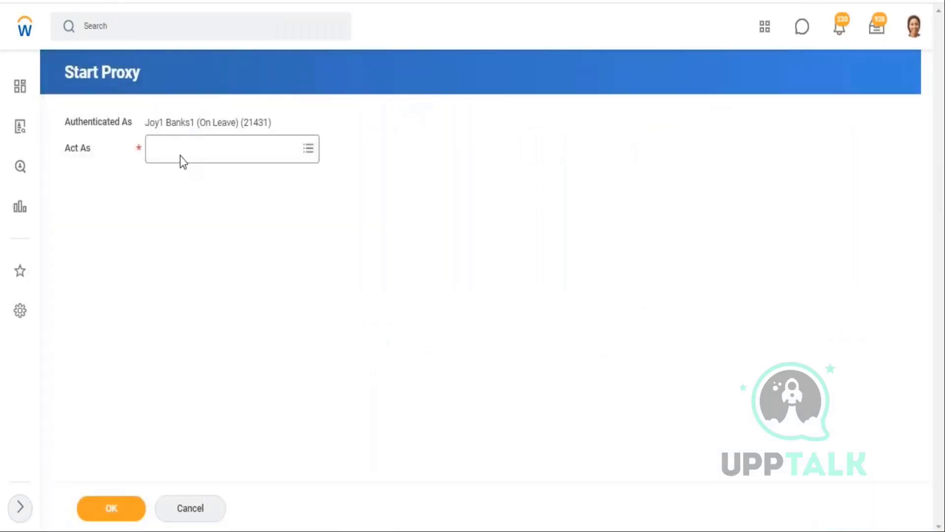
{"action": "left_click", "coordinate": [180, 155]}
{"action": "type", "text": "logan mcneil"}
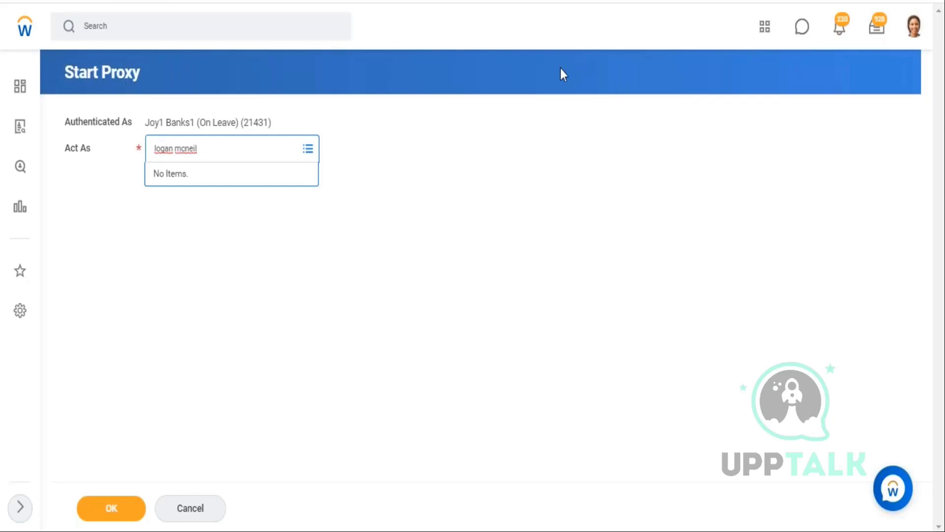
{"action": "key", "text": "Return"}
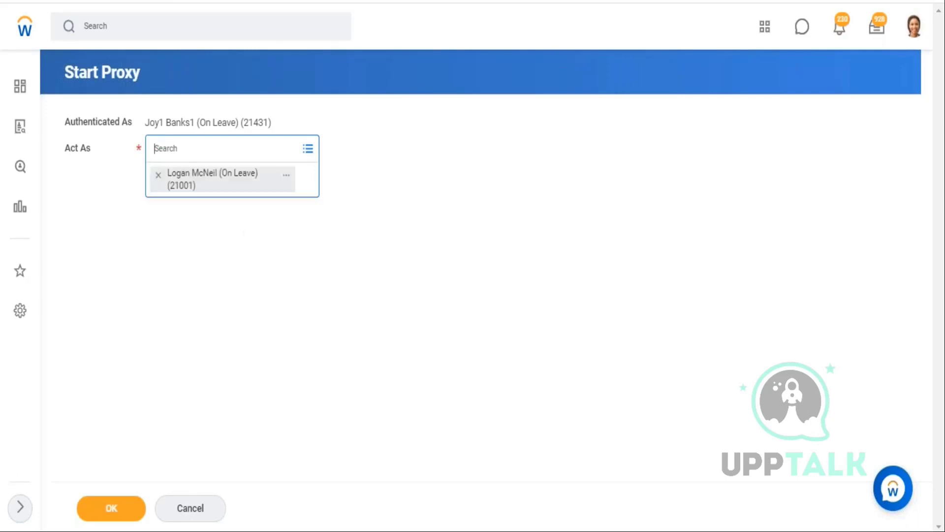
{"action": "left_click", "coordinate": [122, 504]}
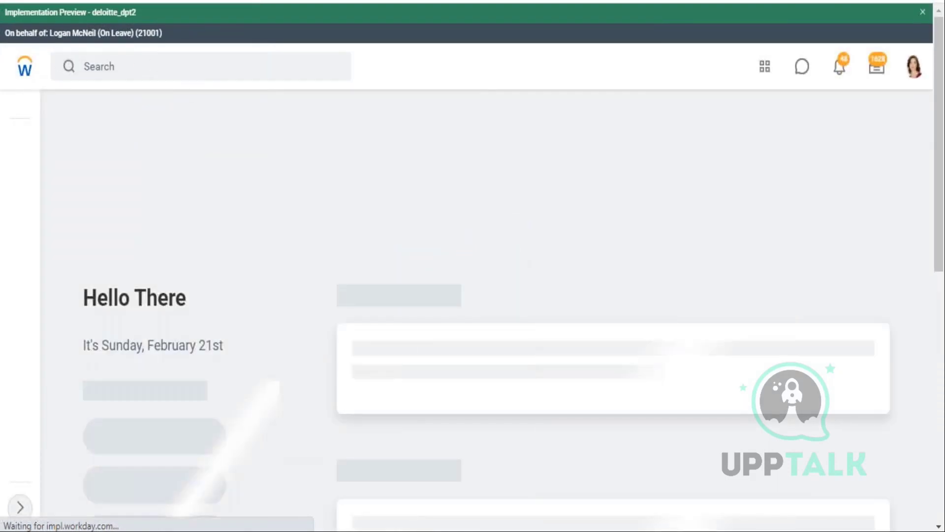
- Search 'data catalog' and open the Data Catalog report showing the Wb - Jan.05 datasets
{"action": "left_click", "coordinate": [123, 51]}
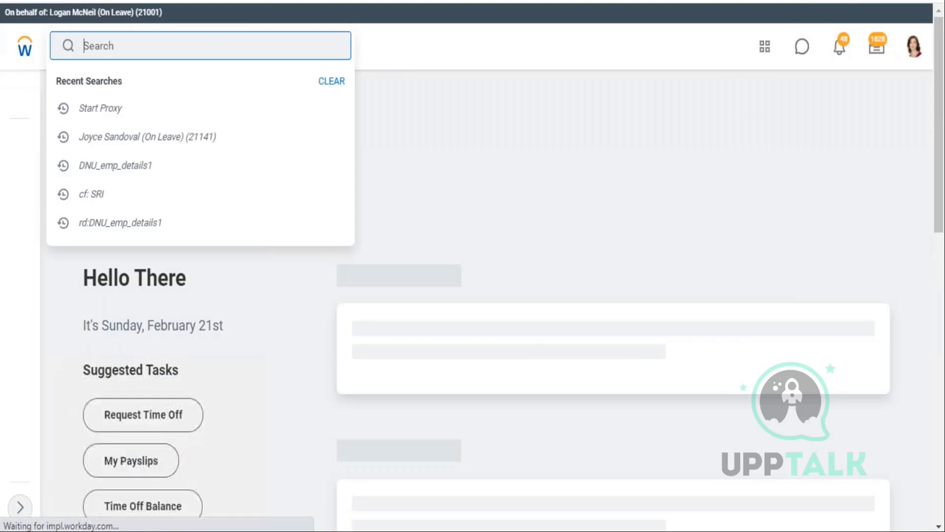
{"action": "type", "text": "data "}
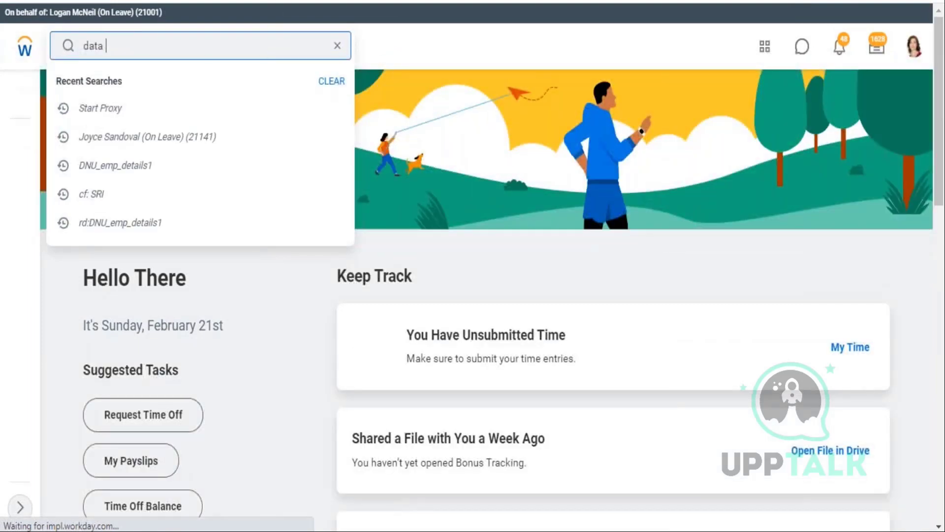
{"action": "type", "text": "cata"}
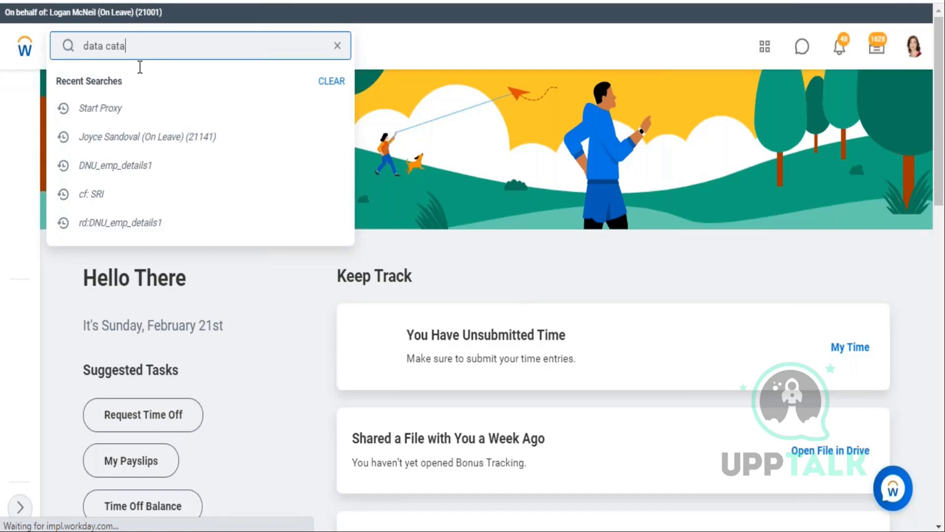
{"action": "key", "text": "Return"}
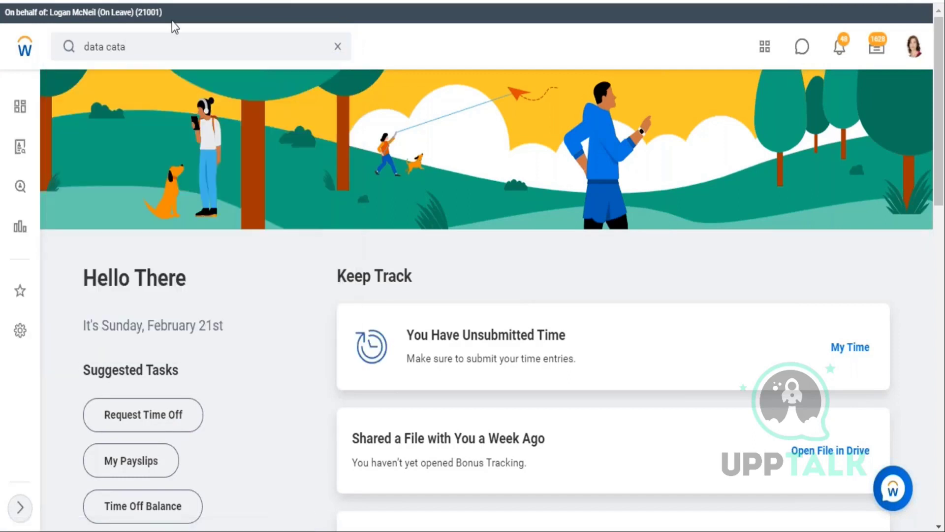
{"action": "left_click", "coordinate": [165, 40]}
{"action": "type", "text": "log"}
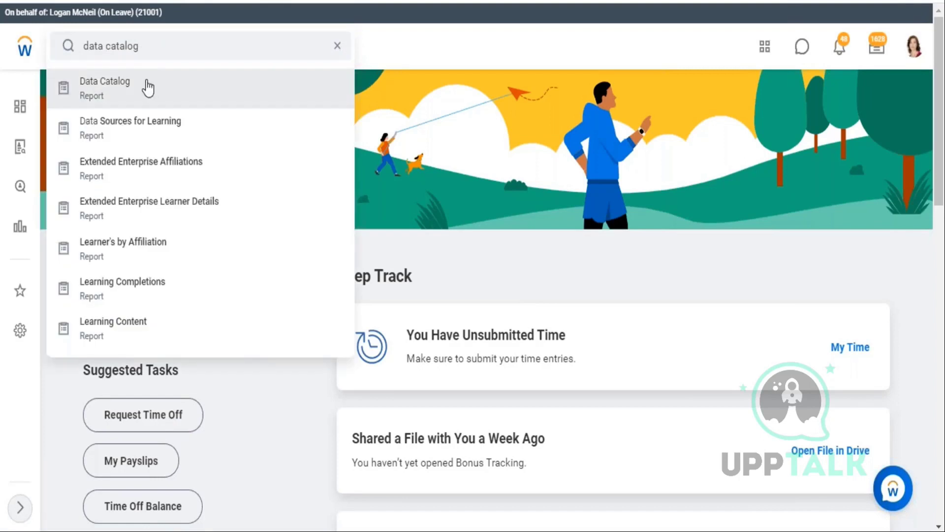
{"action": "left_click", "coordinate": [148, 87]}
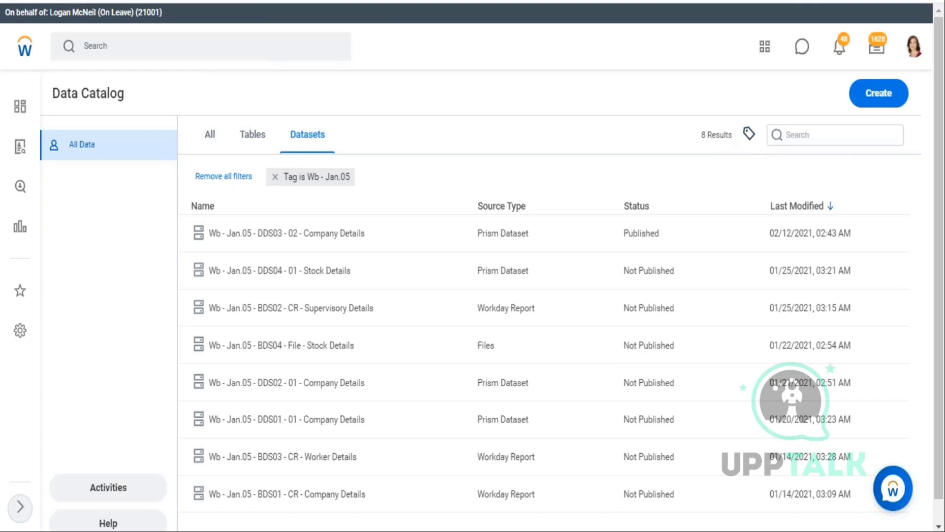
- Replace the Wb - Jan.05 tag filter with WB - Feb.07 to list datasets BDS01–BDS03
{"action": "left_click", "coordinate": [749, 133]}
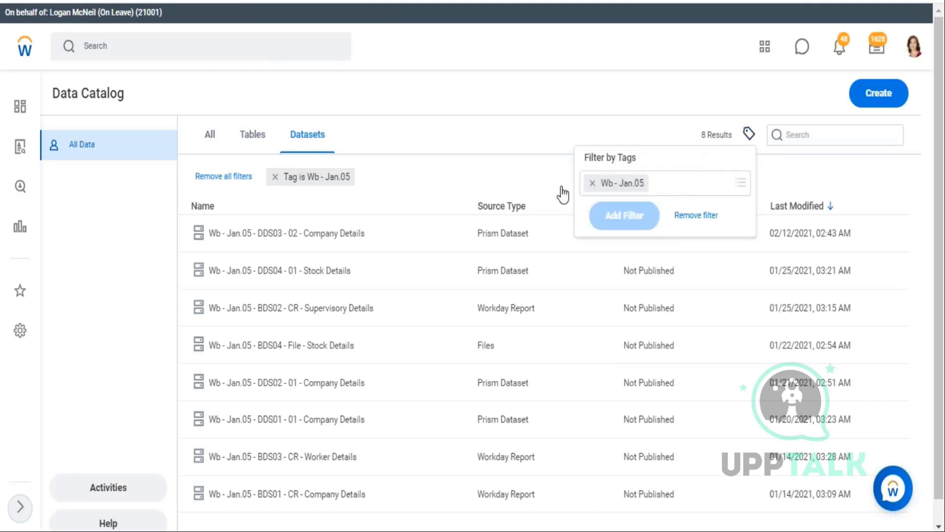
{"action": "left_click", "coordinate": [590, 183]}
{"action": "left_click", "coordinate": [622, 192]}
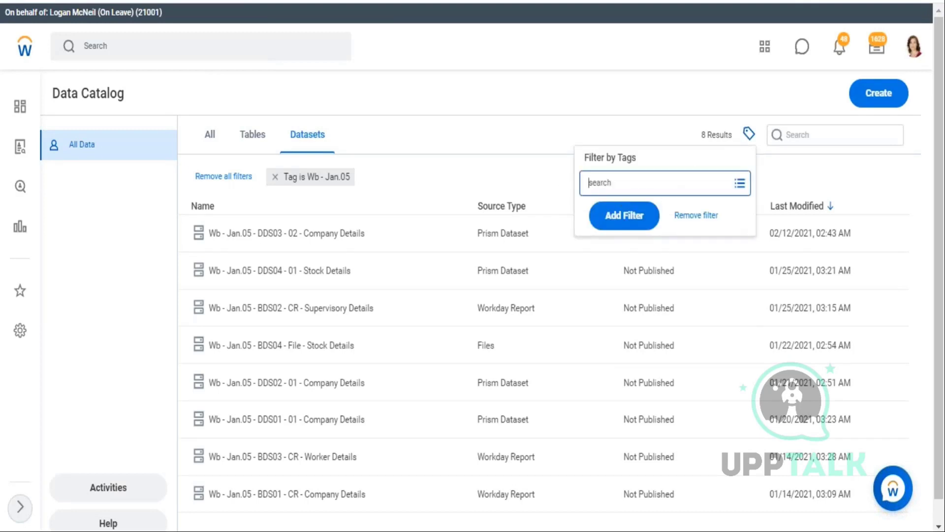
{"action": "scroll", "coordinate": [648, 320], "scroll_direction": "down", "scroll_amount": 1}
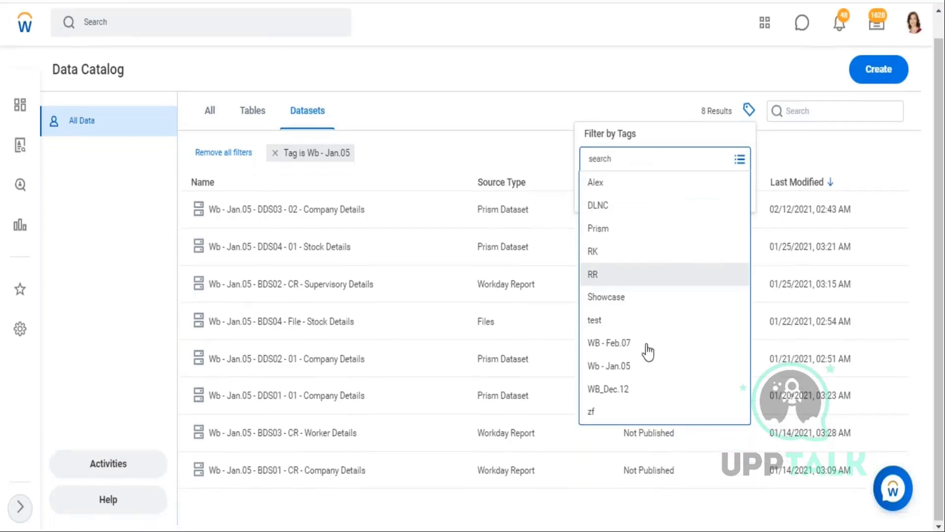
{"action": "left_click", "coordinate": [642, 347]}
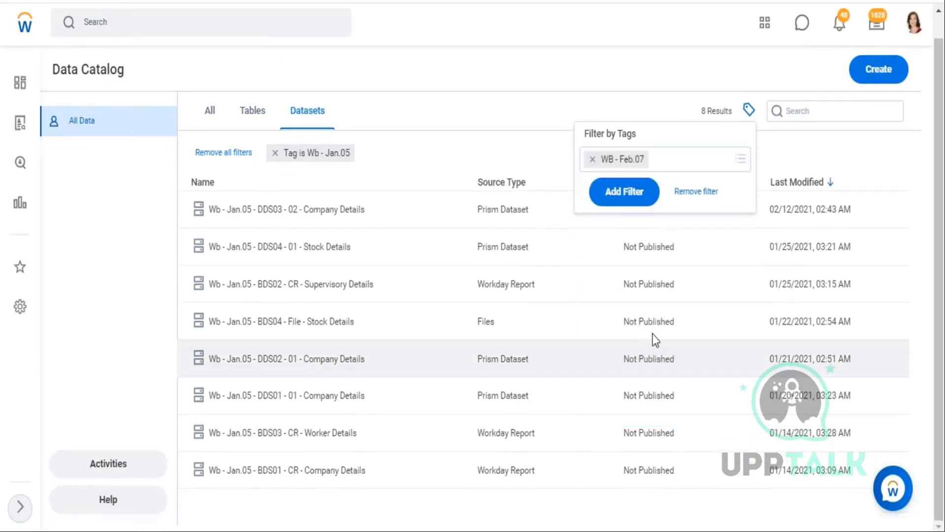
{"action": "left_click", "coordinate": [620, 193]}
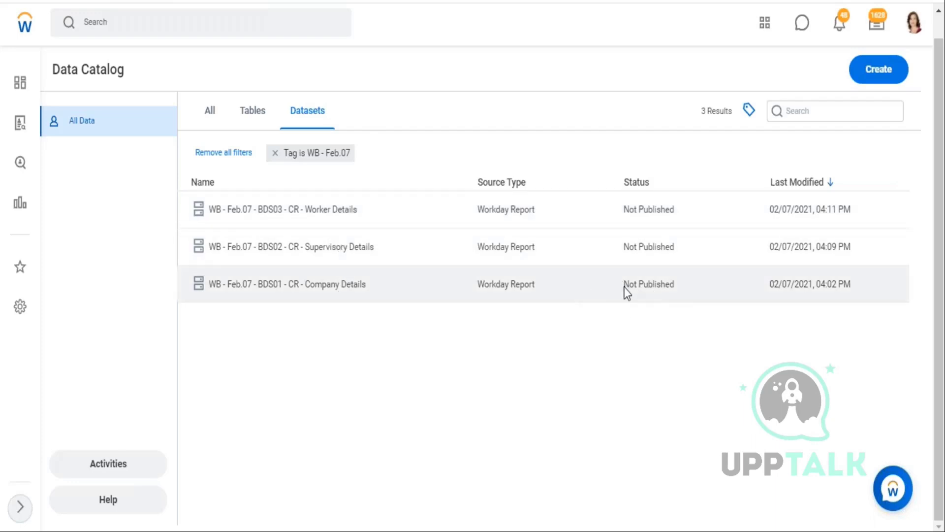
- Show the BDS01 - CR - Company Details dataset's details and open it in a new tab
{"action": "left_click", "coordinate": [661, 283]}
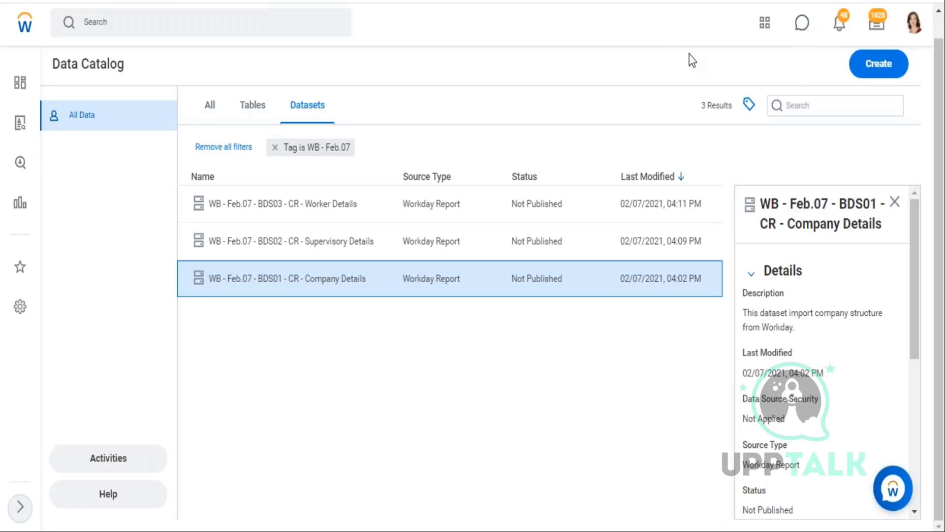
{"action": "right_click", "coordinate": [302, 282]}
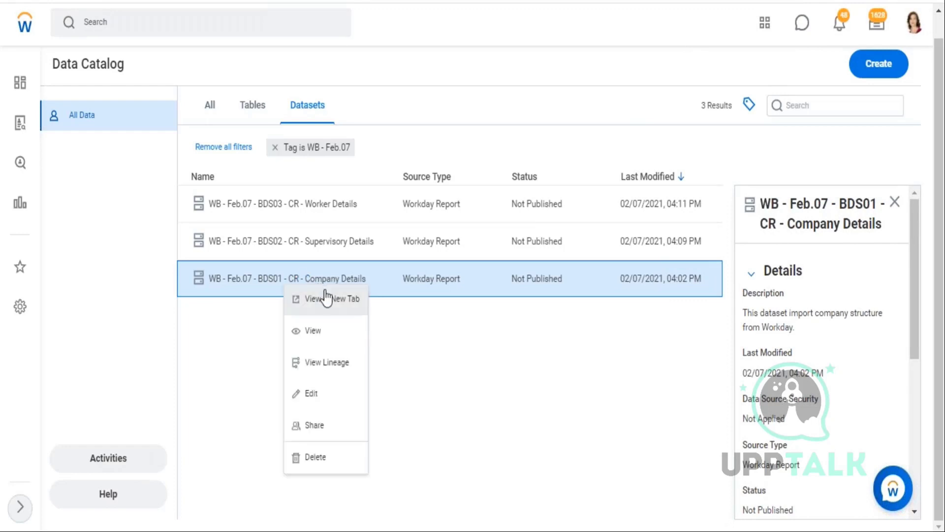
{"action": "left_click", "coordinate": [342, 299]}
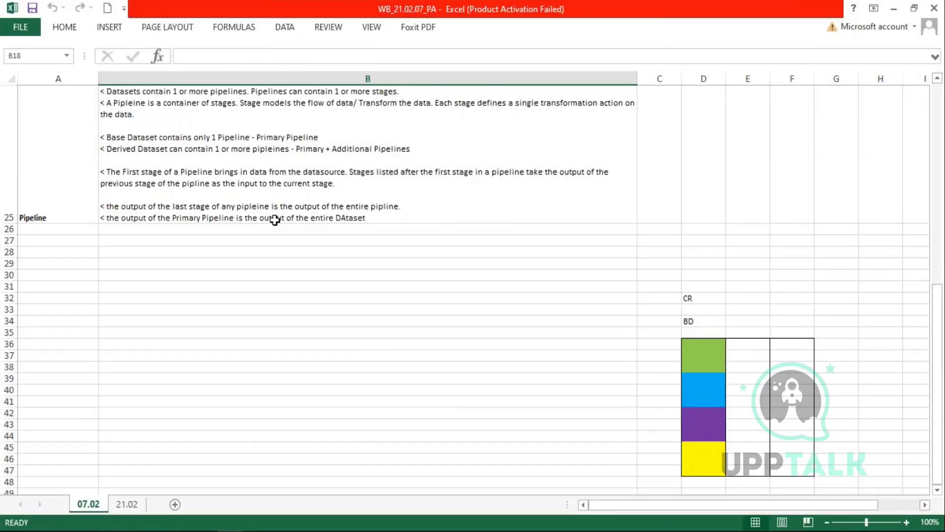
- Review the Excel notes on pipelines and how stages transform data by highlighting key phrases
{"action": "left_click", "coordinate": [154, 175]}
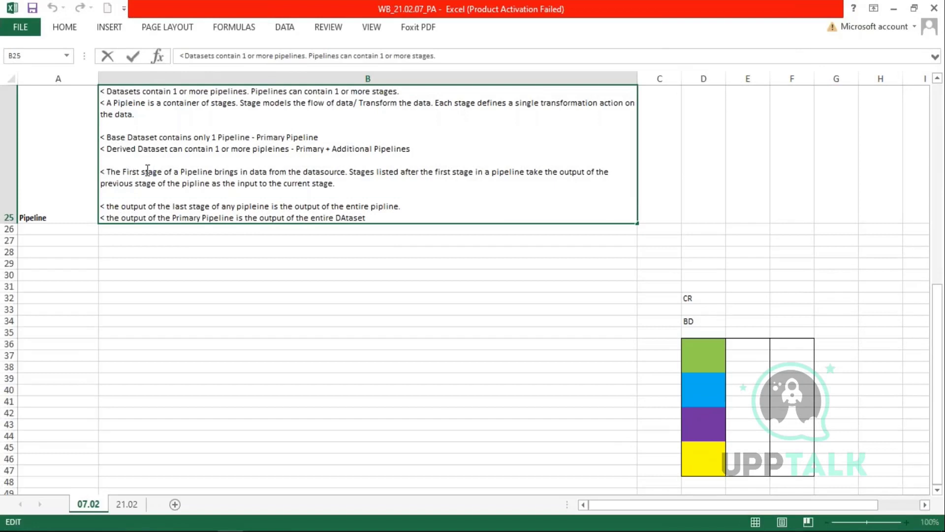
{"action": "left_click_drag", "start_coordinate": [146, 169], "coordinate": [370, 177]}
{"action": "left_click", "coordinate": [326, 186]}
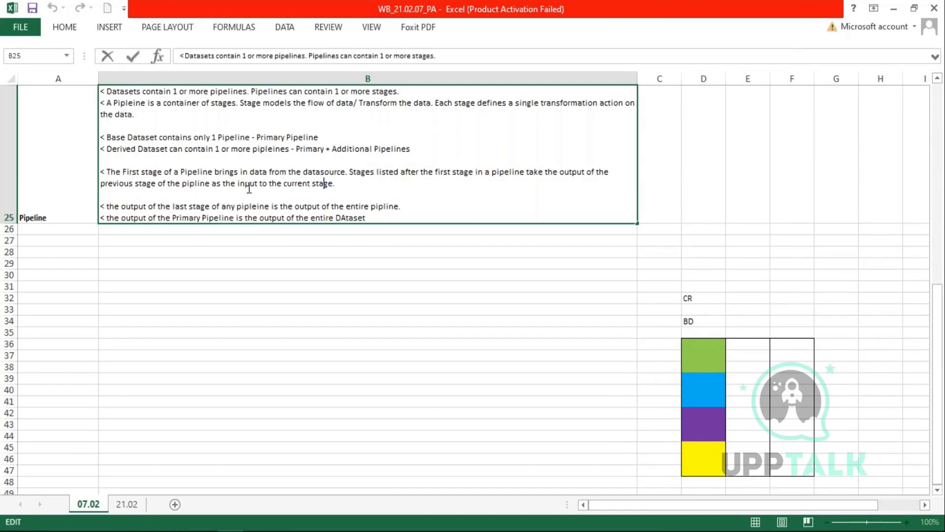
{"action": "left_click_drag", "start_coordinate": [241, 105], "coordinate": [362, 105]}
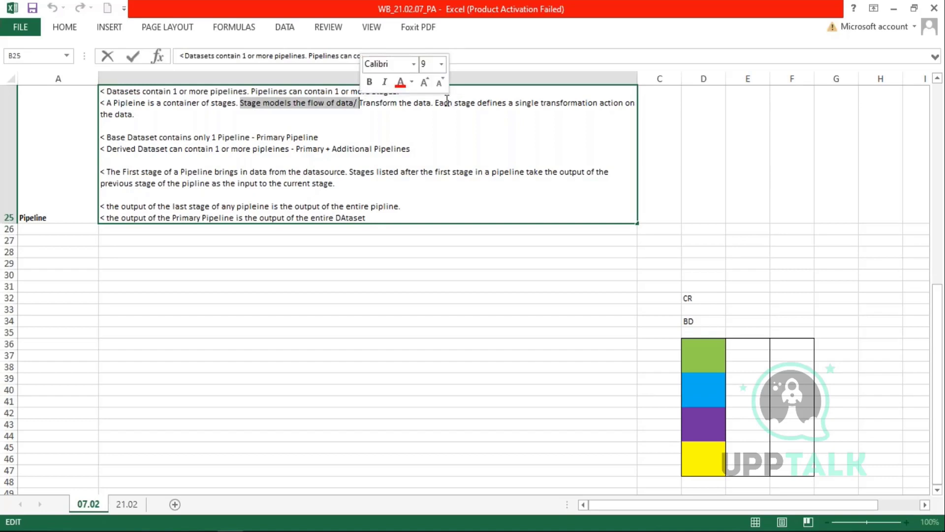
{"action": "left_click_drag", "start_coordinate": [432, 105], "coordinate": [253, 113]}
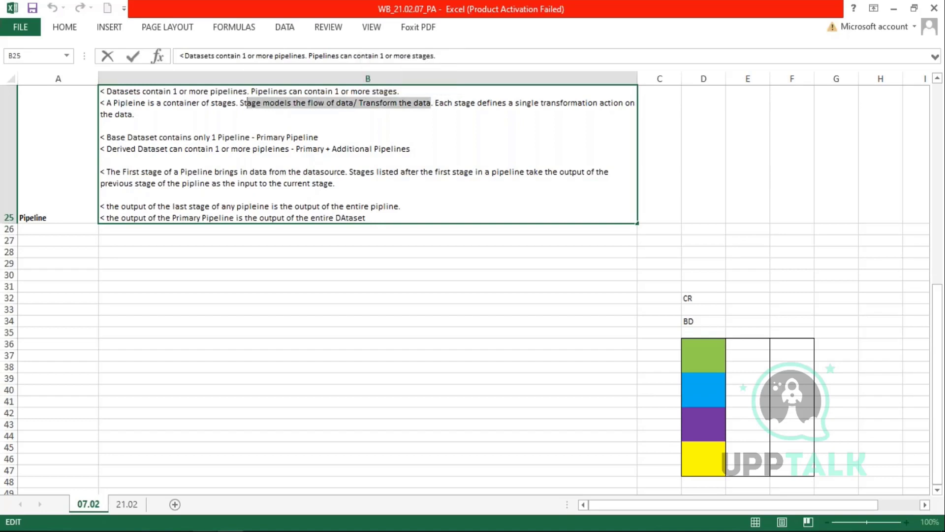
{"action": "left_click", "coordinate": [391, 227]}
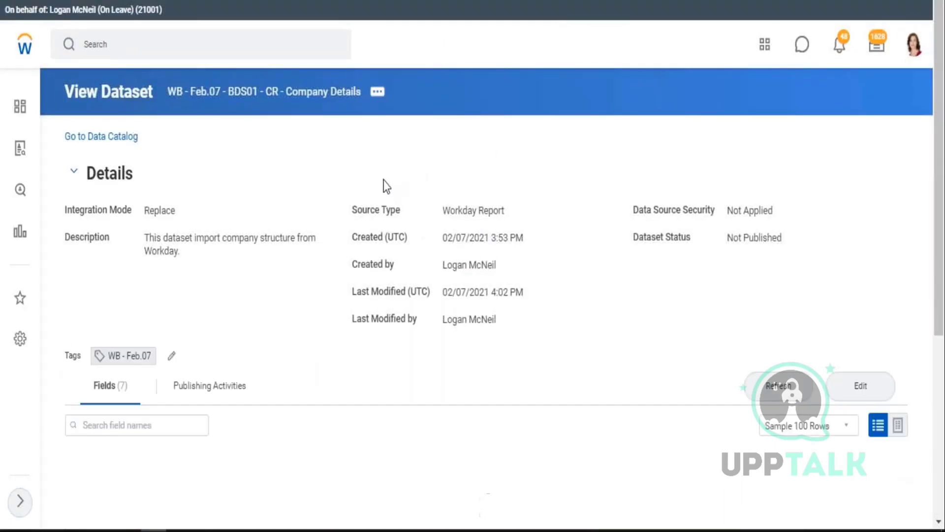
- Edit Company Details, check Add Stage options (Filter, Group By, Manage Fields), then return to Data Catalog
{"action": "left_click", "coordinate": [872, 385]}
{"action": "left_click", "coordinate": [872, 385]}
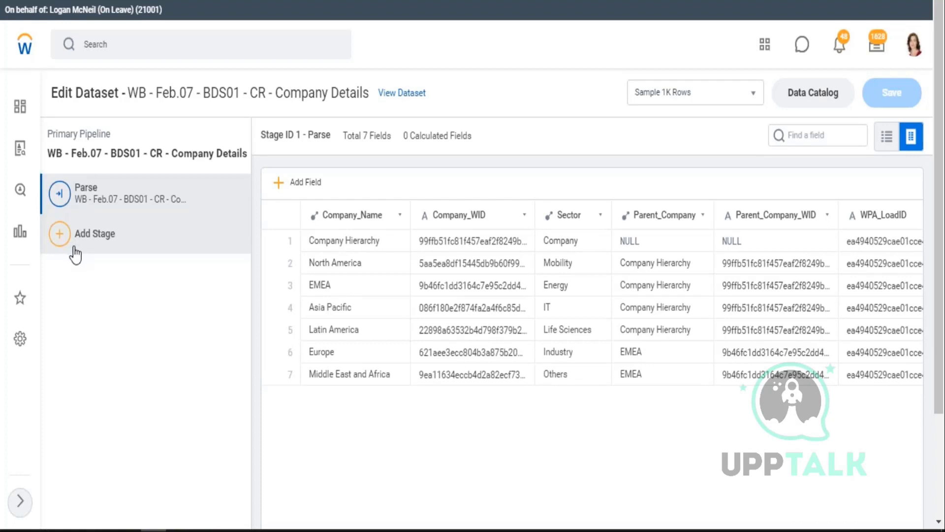
{"action": "left_click", "coordinate": [57, 252]}
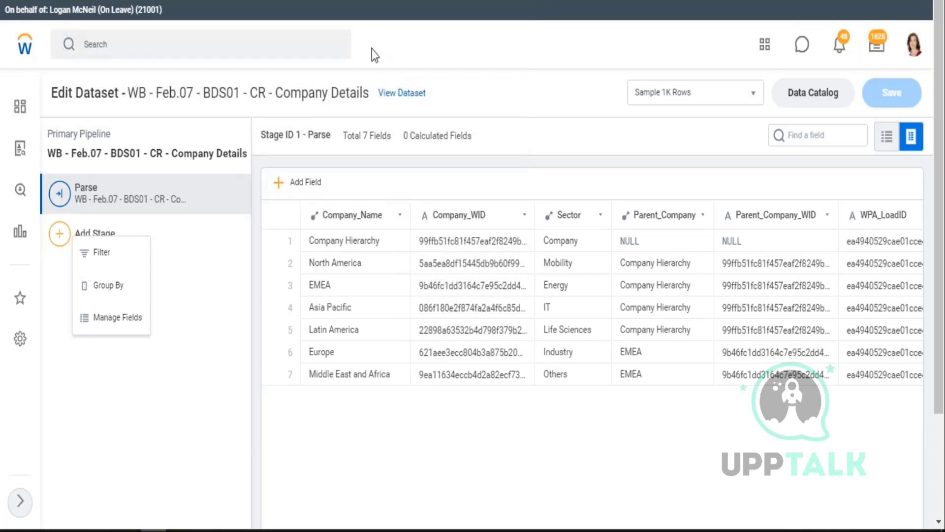
{"action": "left_click", "coordinate": [850, 104]}
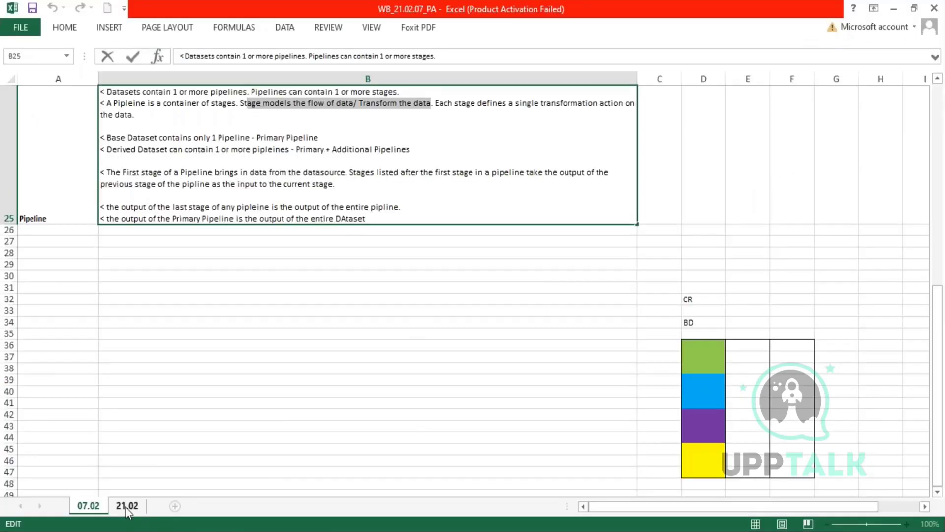
- Format sheet 21.02 with 9-point wrapped text and widen column B considerably
{"action": "left_click", "coordinate": [127, 506]}
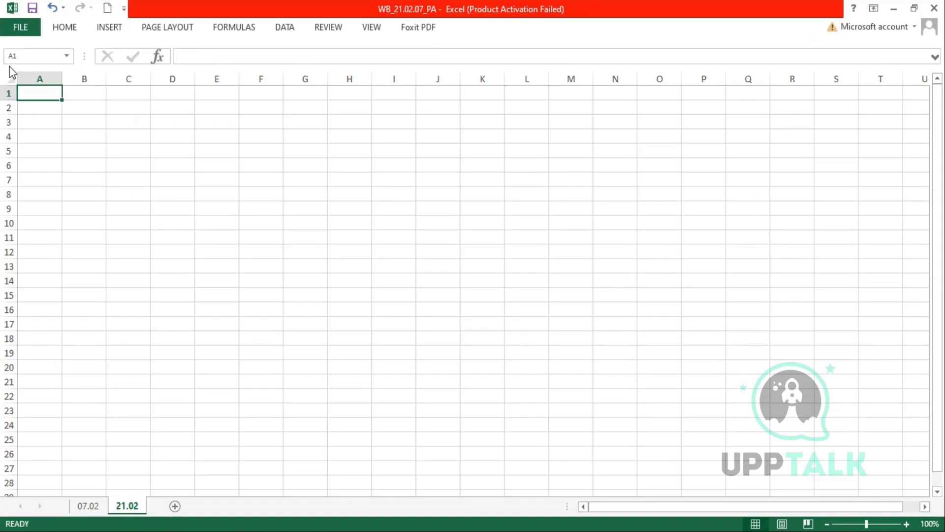
{"action": "left_click", "coordinate": [10, 78]}
{"action": "left_click", "coordinate": [65, 27]}
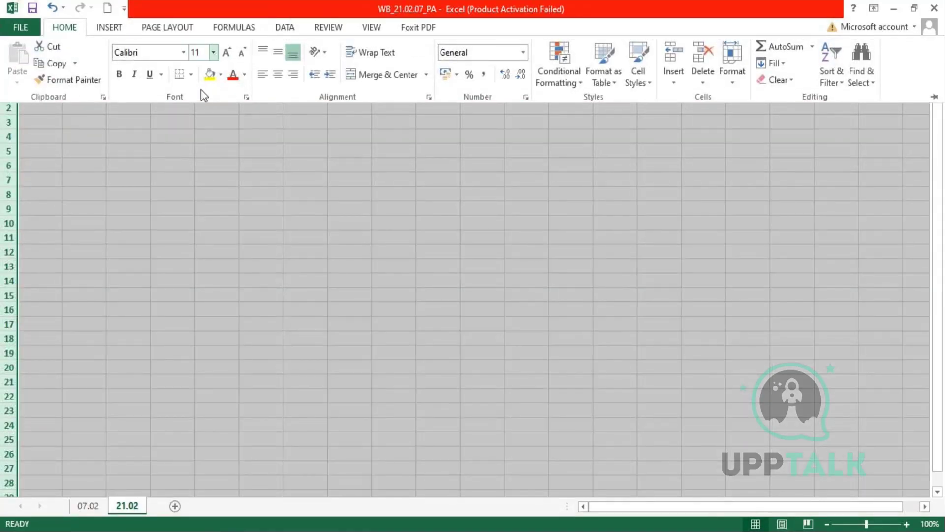
{"action": "left_click", "coordinate": [214, 52]}
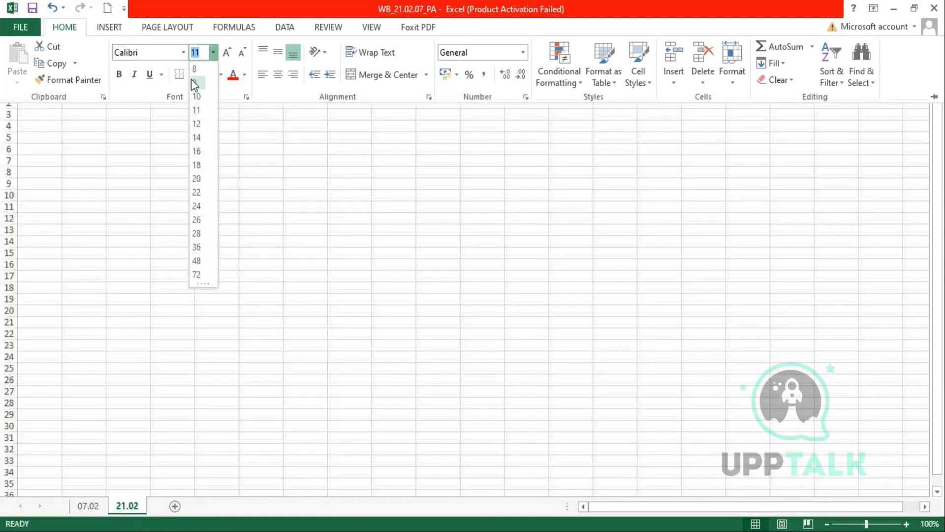
{"action": "left_click", "coordinate": [191, 79]}
{"action": "left_click", "coordinate": [11, 79]}
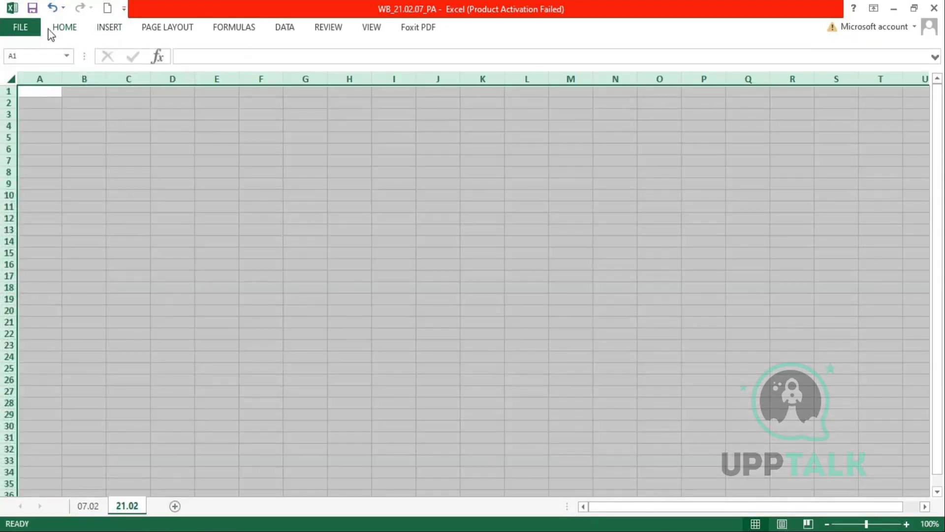
{"action": "left_click", "coordinate": [64, 27]}
{"action": "left_click", "coordinate": [353, 52]}
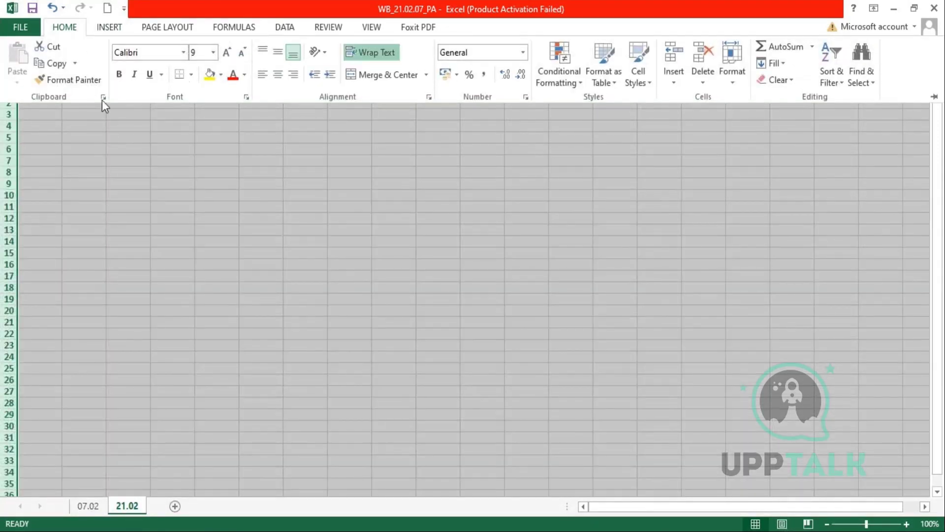
{"action": "left_click", "coordinate": [76, 102]}
{"action": "left_click_drag", "start_coordinate": [63, 77], "coordinate": [572, 93]}
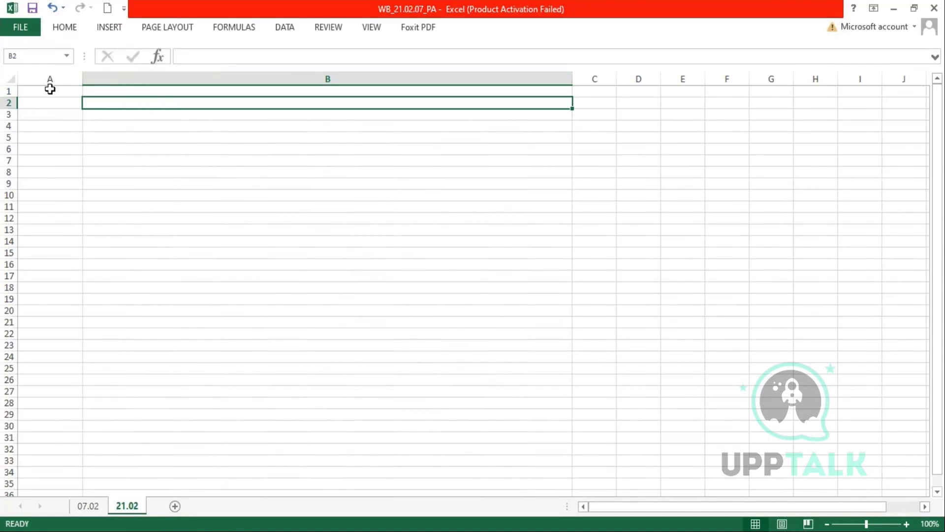
- Enter the heading 'Derived Dataset' in cell A1
{"action": "left_click", "coordinate": [50, 79]}
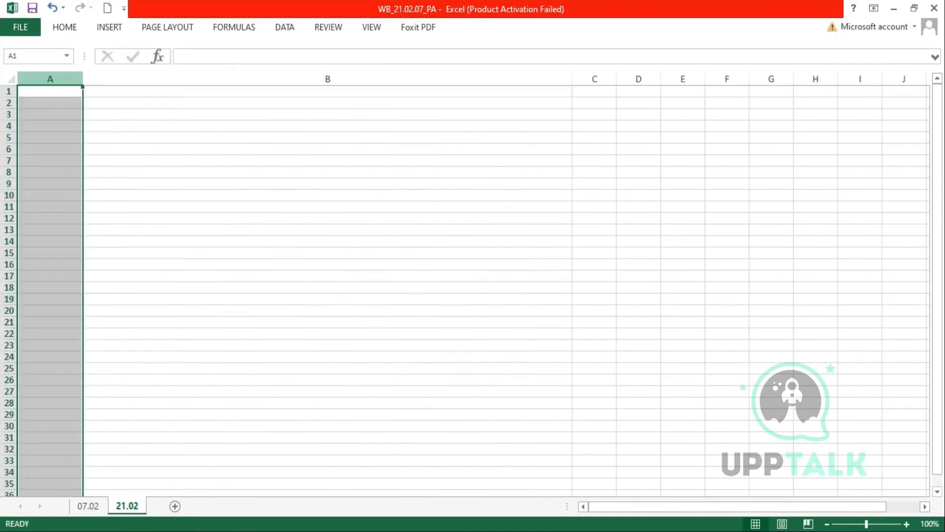
{"action": "left_click", "coordinate": [43, 93]}
{"action": "type", "text": "Derived Da"}
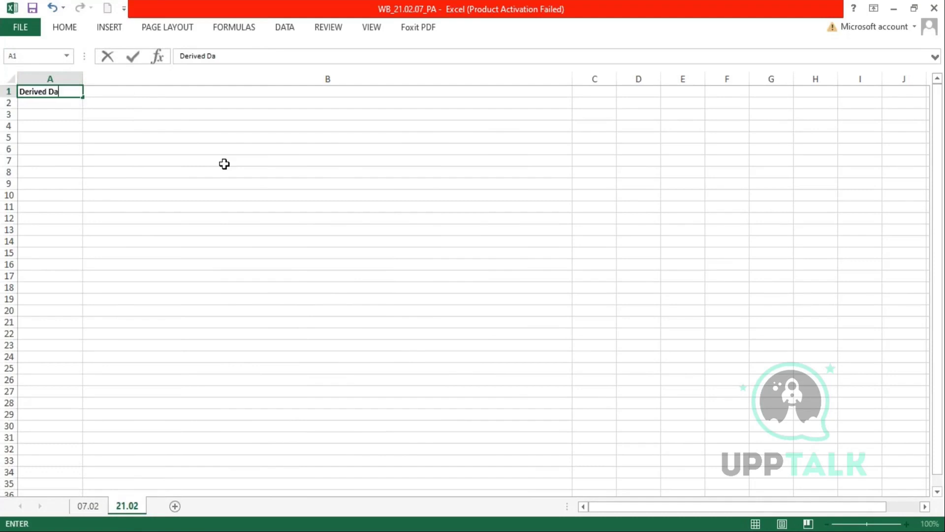
{"action": "type", "text": "taset"}
{"action": "key", "text": "Tab"}
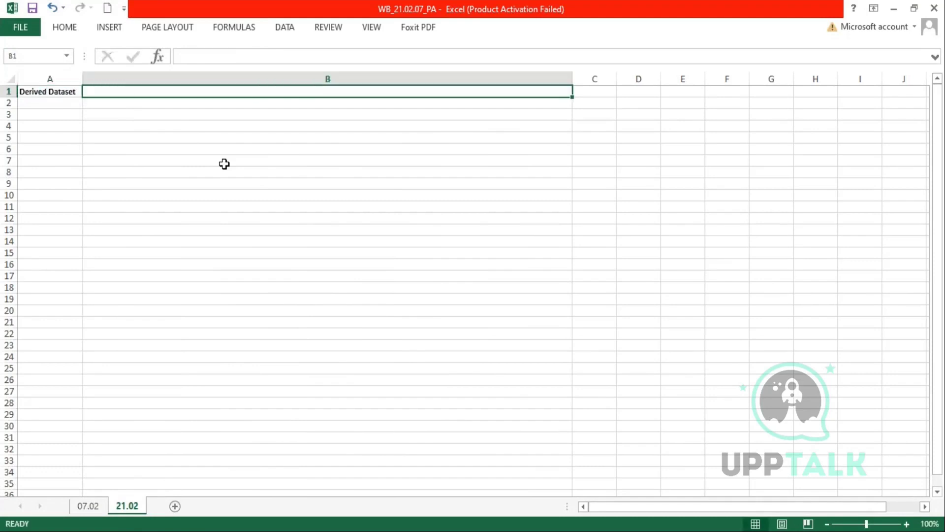
- In B1, note that a Derived Dataset is based on one or more existing tables or datasets (Base or Derived)
{"action": "type", "text": "< A Derived Datase"}
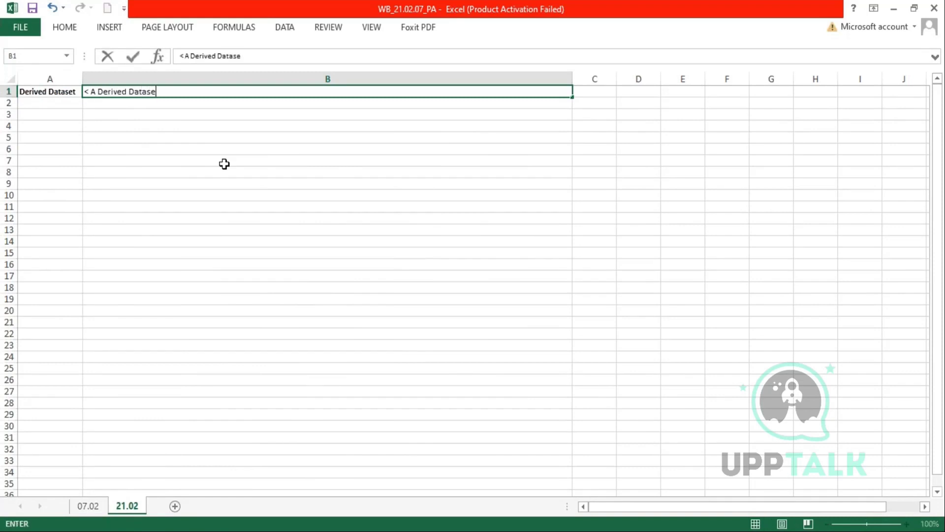
{"action": "type", "text": "t is based on ore"}
{"action": "key", "text": "BackSpace"}
{"action": "type", "text": "ne or more existing tables or datasets."}
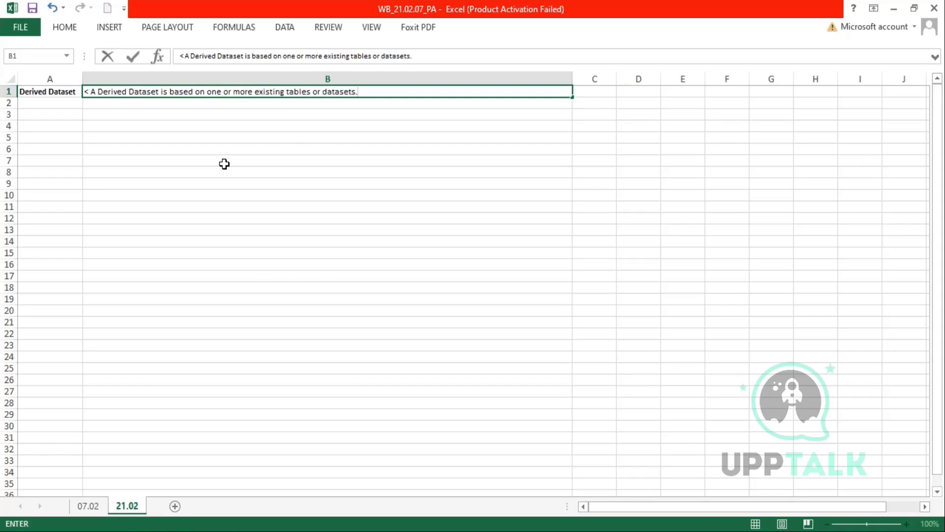
{"action": "left_click_drag", "start_coordinate": [285, 92], "coordinate": [309, 93]}
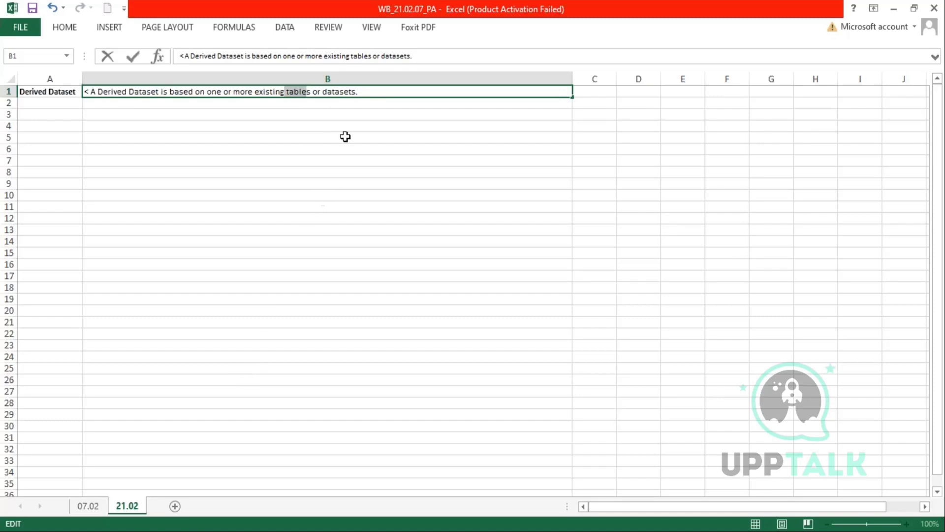
{"action": "left_click", "coordinate": [357, 91]}
{"action": "type", "text": "(Base or Derived)"}
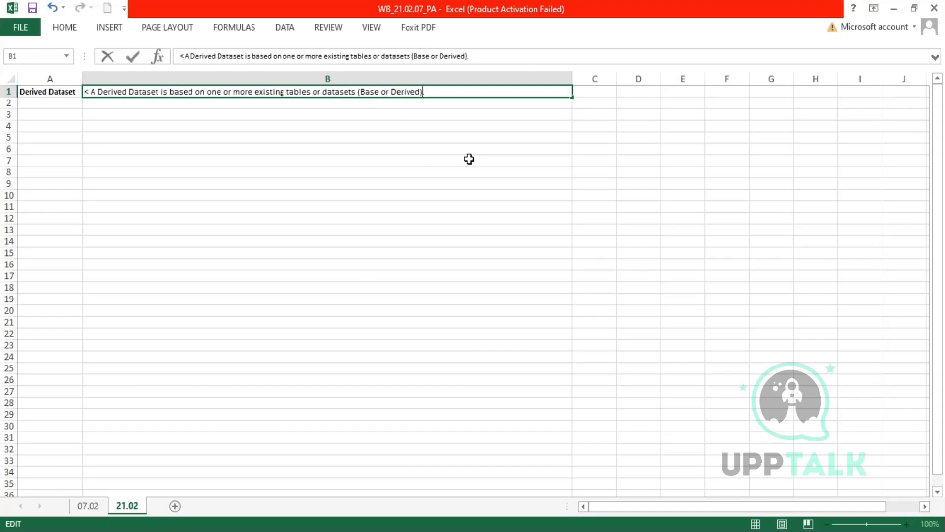
- Add that a derived dataset's source data comes from the output of existing tables or datasets
{"action": "left_click", "coordinate": [462, 93]}
{"action": "type", "text": "The source o"}
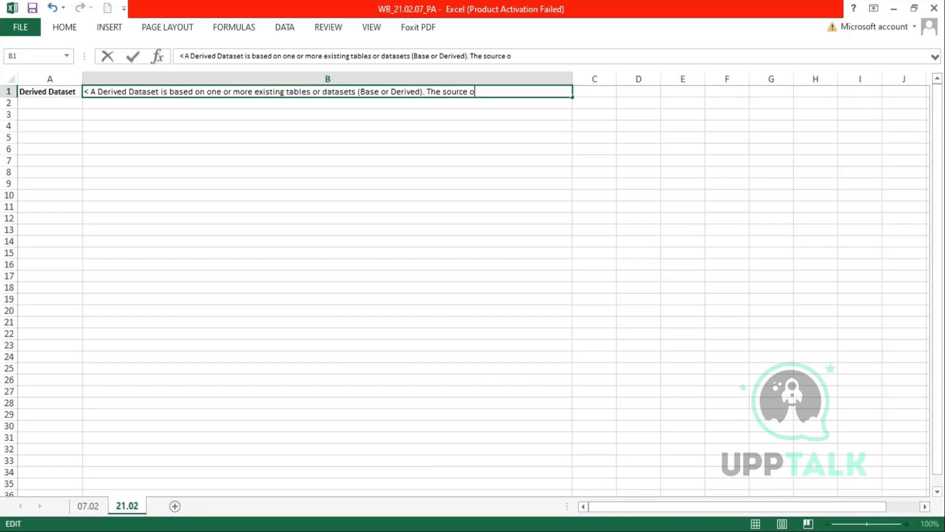
{"action": "key", "text": "BackSpace"}
{"action": "type", "text": "e data of a dervived dat"}
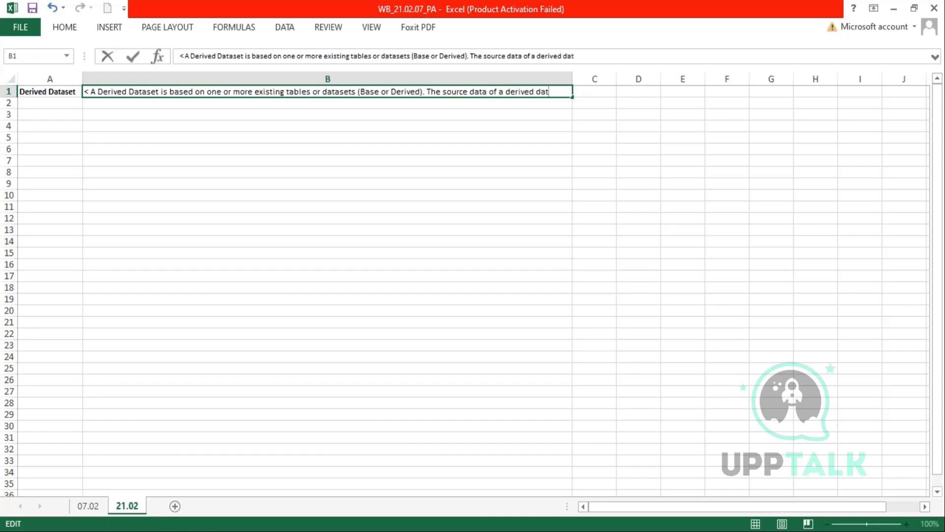
{"action": "type", "text": "aset comes from the output "}
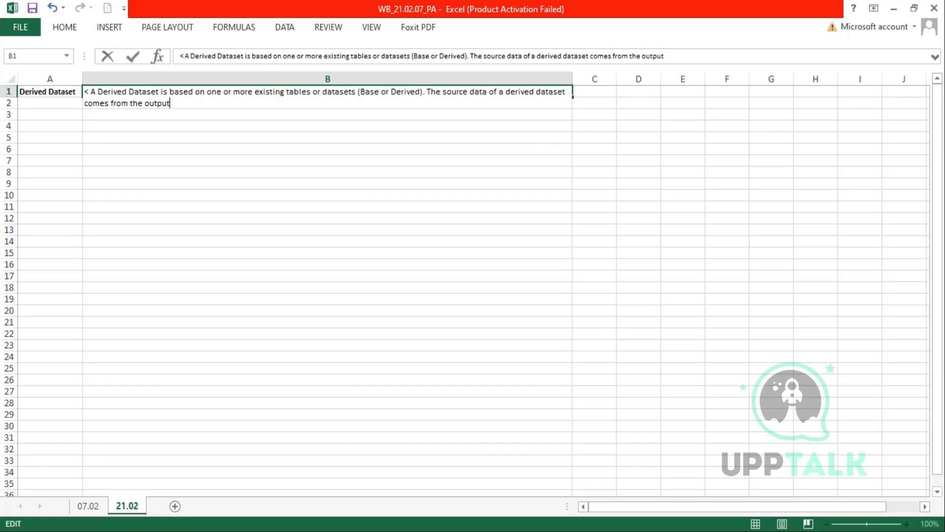
{"action": "type", "text": "of existing tabl"}
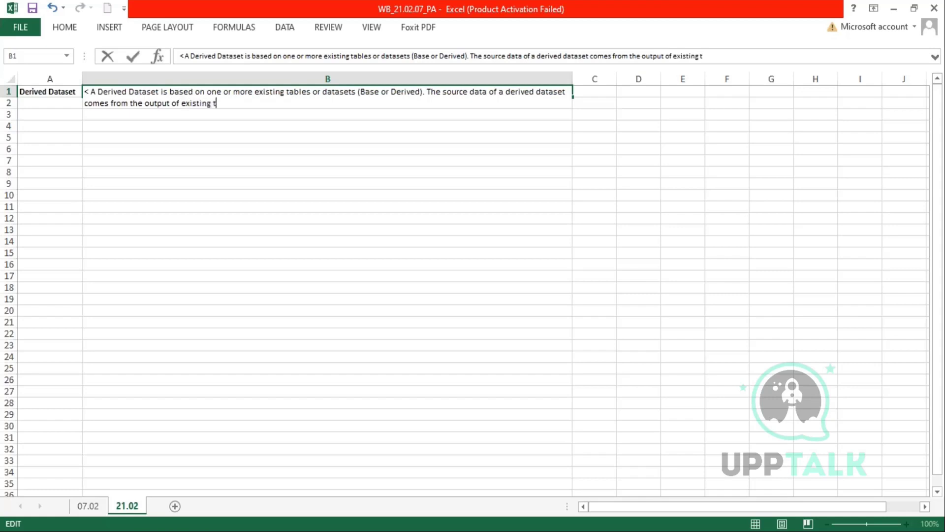
{"action": "type", "text": "es or datase"}
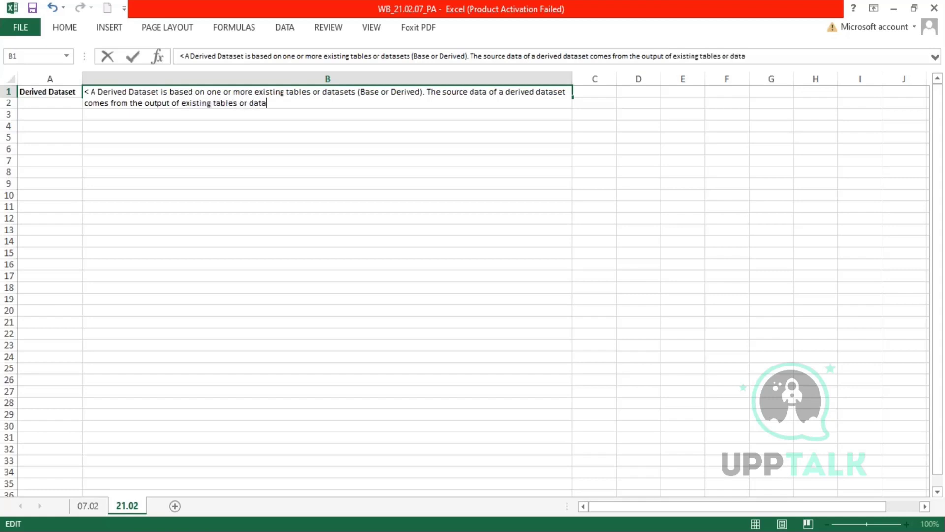
{"action": "type", "text": "ts"}
{"action": "key", "text": "Return"}
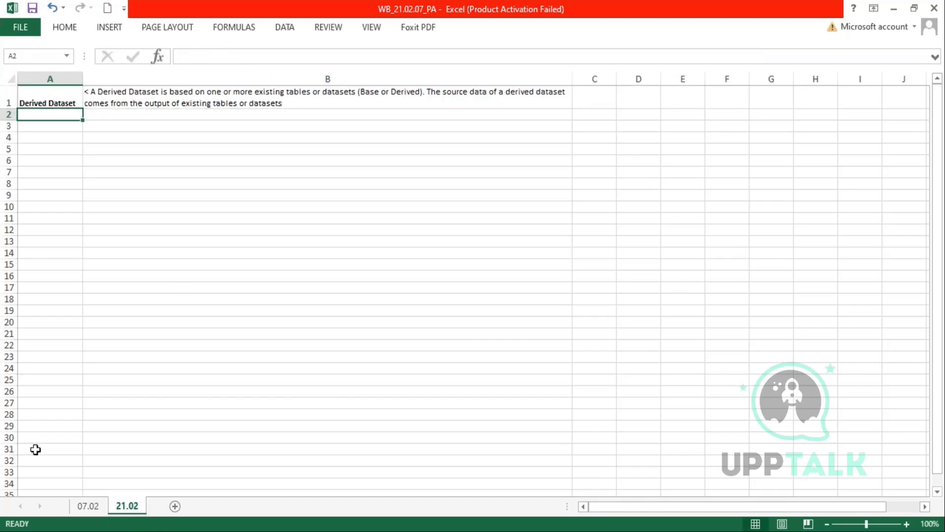
{"action": "left_click", "coordinate": [74, 507]}
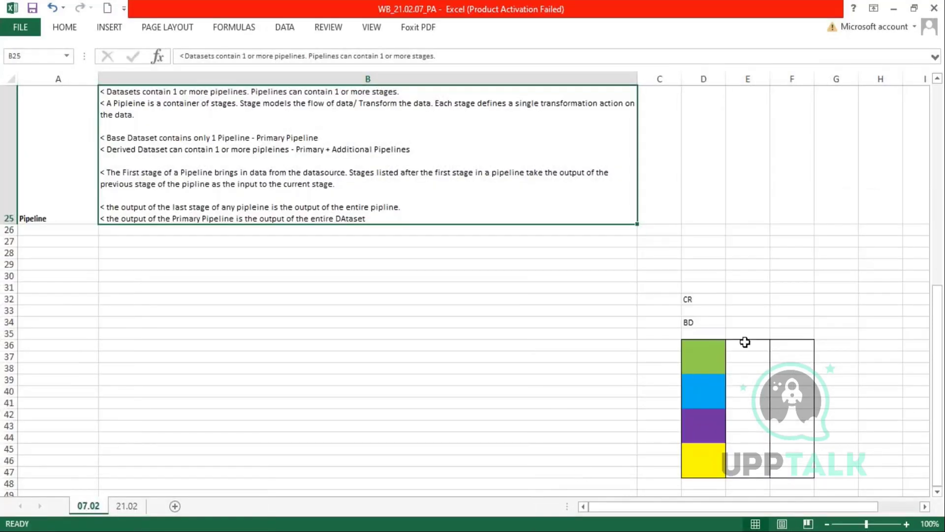
{"action": "left_click_drag", "start_coordinate": [695, 340], "coordinate": [689, 474]}
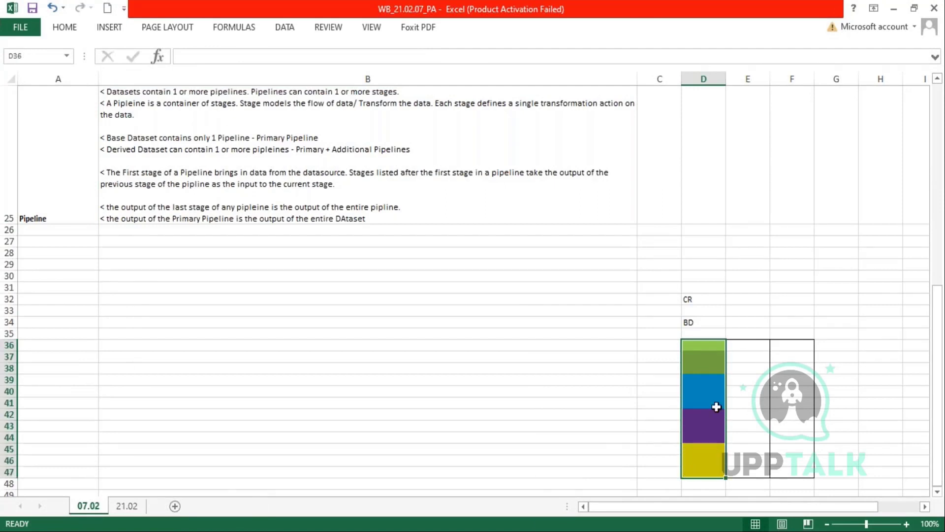
{"action": "left_click", "coordinate": [704, 347]}
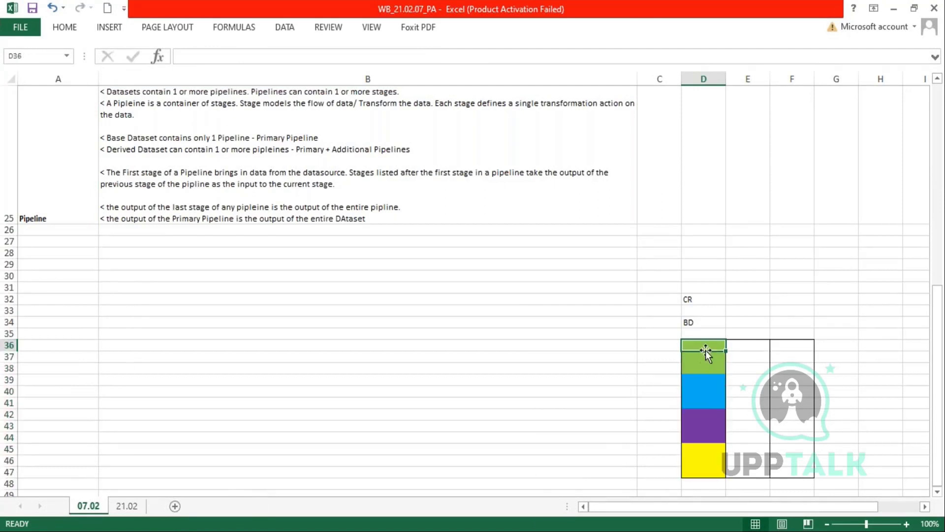
{"action": "left_click_drag", "start_coordinate": [706, 348], "coordinate": [708, 404]}
{"action": "left_click", "coordinate": [707, 379]}
{"action": "left_click_drag", "start_coordinate": [700, 278], "coordinate": [706, 389]}
{"action": "left_click_drag", "start_coordinate": [699, 355], "coordinate": [696, 468]}
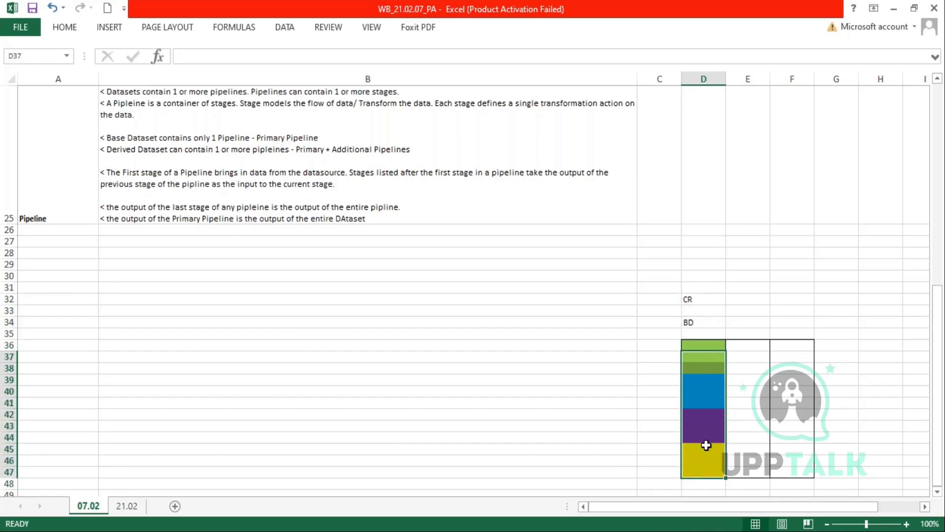
{"action": "scroll", "coordinate": [704, 443], "scroll_direction": "down", "scroll_amount": 6}
{"action": "left_click_drag", "start_coordinate": [705, 265], "coordinate": [704, 313]}
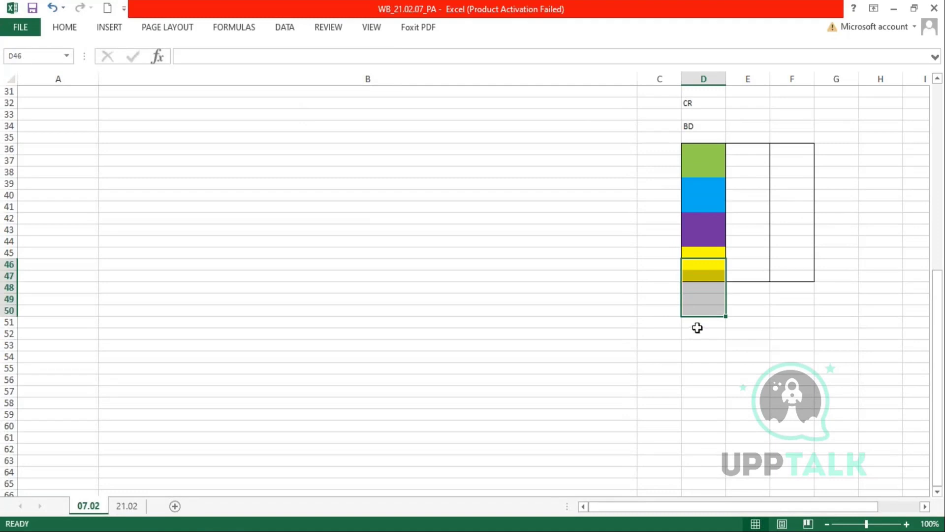
{"action": "left_click_drag", "start_coordinate": [705, 256], "coordinate": [702, 274]}
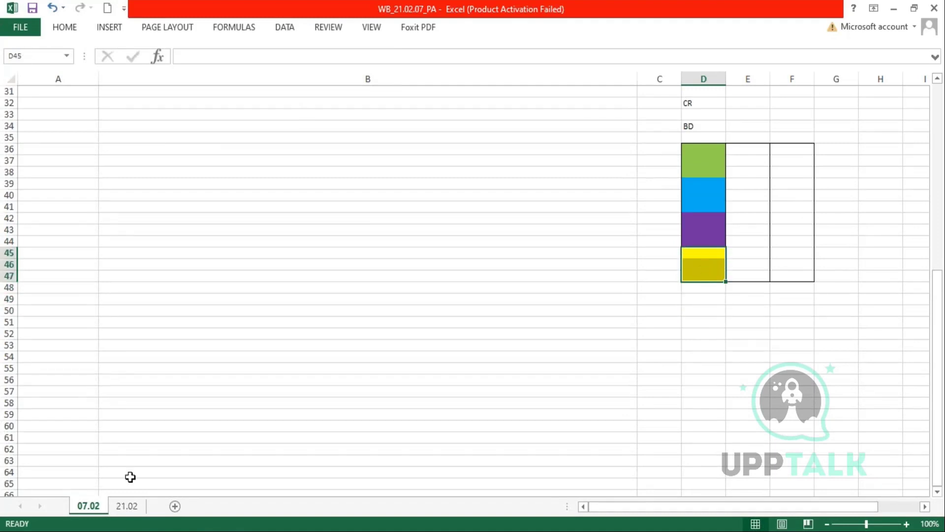
{"action": "left_click", "coordinate": [127, 506]}
- End the B1 definition with a period and start a new note line
{"action": "key", "text": "F2"}
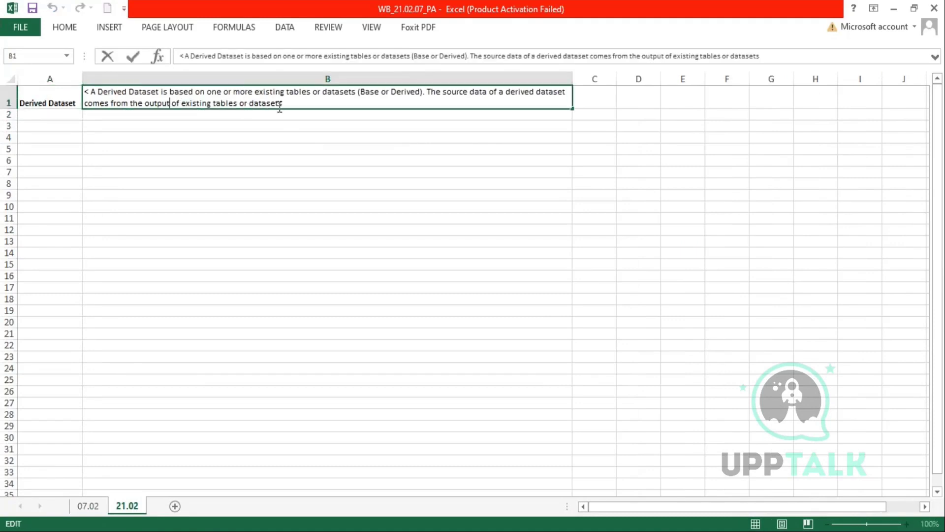
{"action": "left_click_drag", "start_coordinate": [283, 103], "coordinate": [425, 91]}
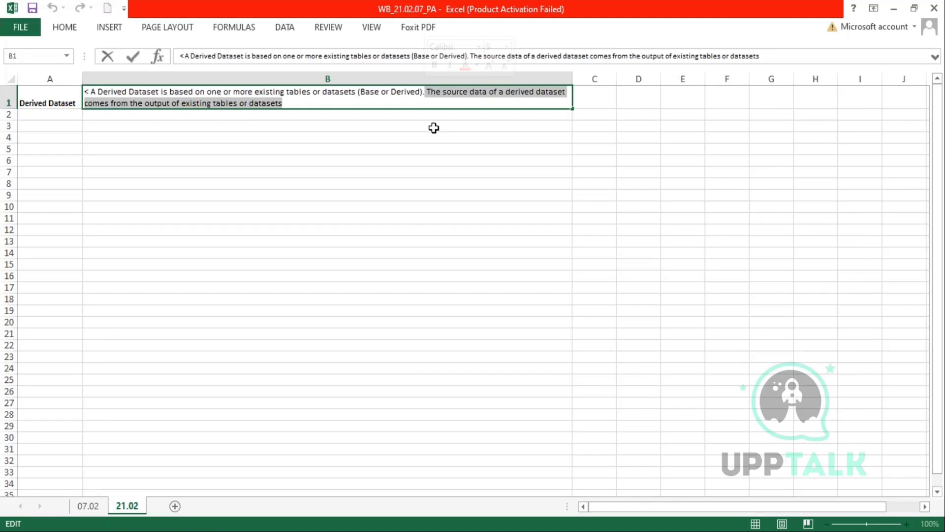
{"action": "left_click", "coordinate": [291, 98]}
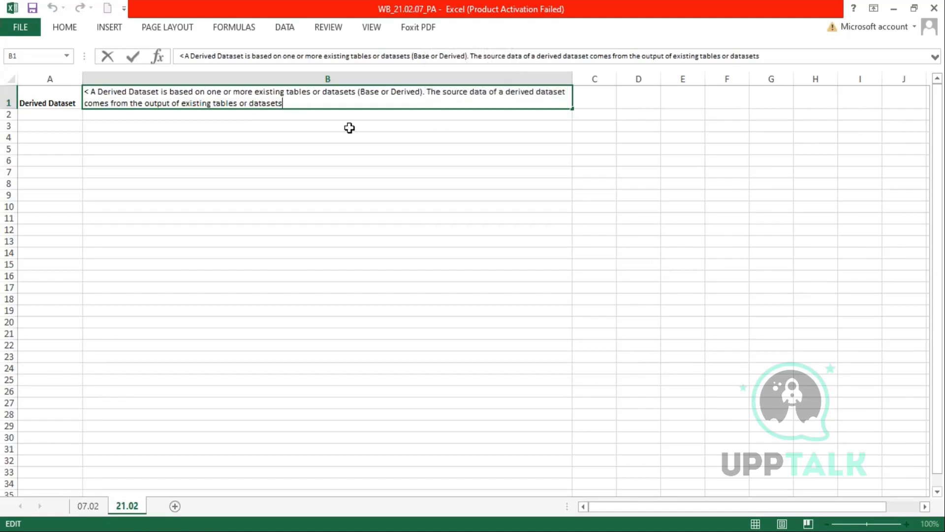
{"action": "type", "text": "."}
{"action": "key", "text": "Return"}
- Note that derived datasets blend data from different sources (Workday and non-Workday), then begin another line
{"action": "type", "text": "< You c"}
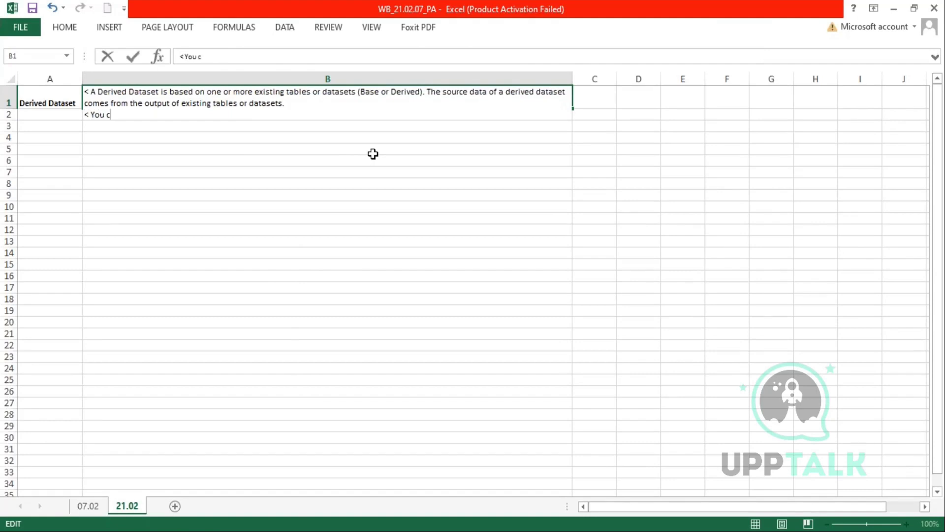
{"action": "key", "text": "BackSpace"}
{"action": "type", "text": "use derived data"}
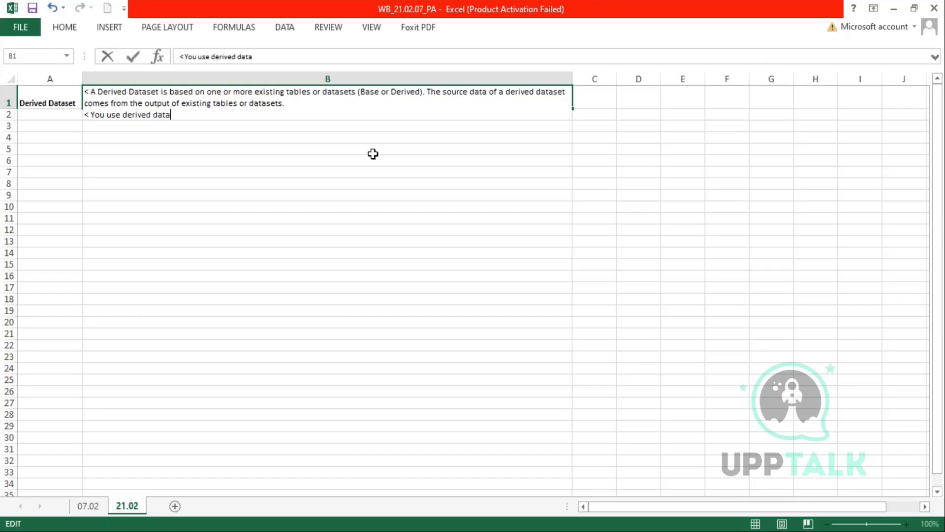
{"action": "type", "text": "sets to blend data"}
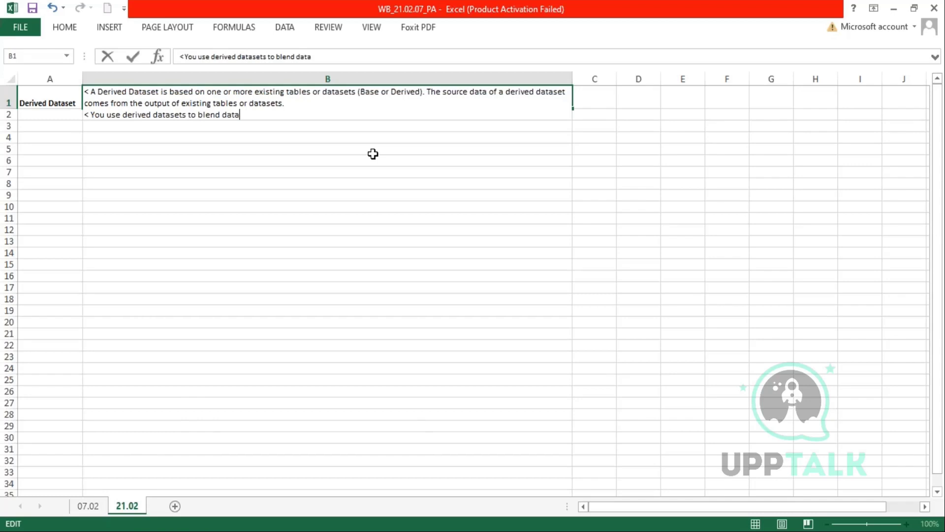
{"action": "type", "text": " together from differe"}
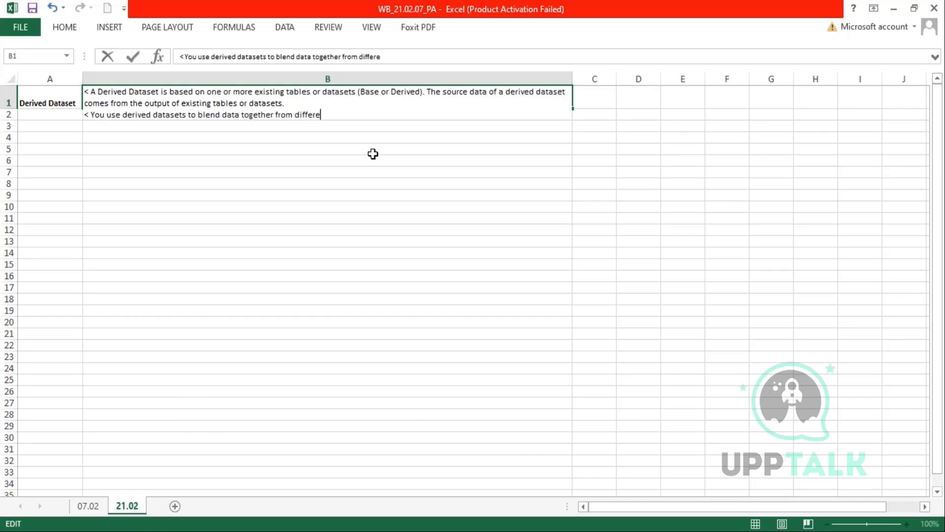
{"action": "type", "text": "nt source (Workday"}
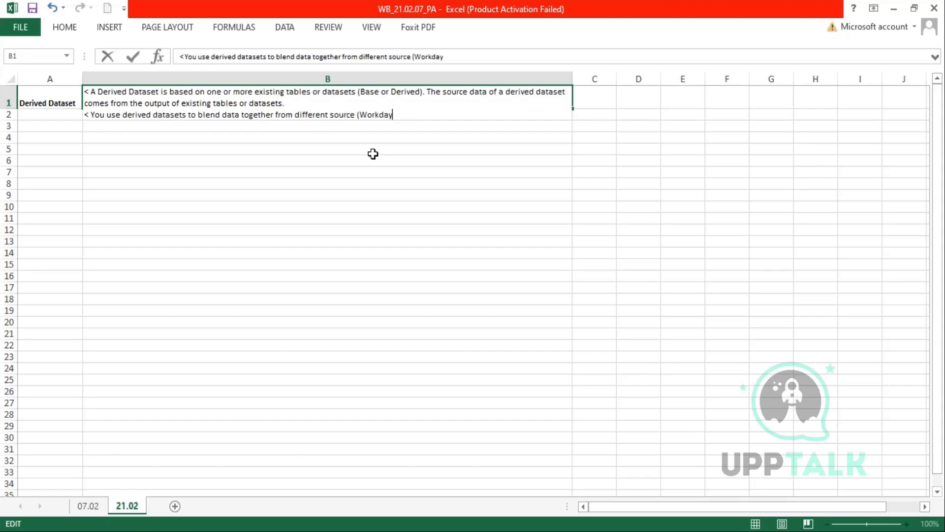
{"action": "type", "text": " and non -workday"}
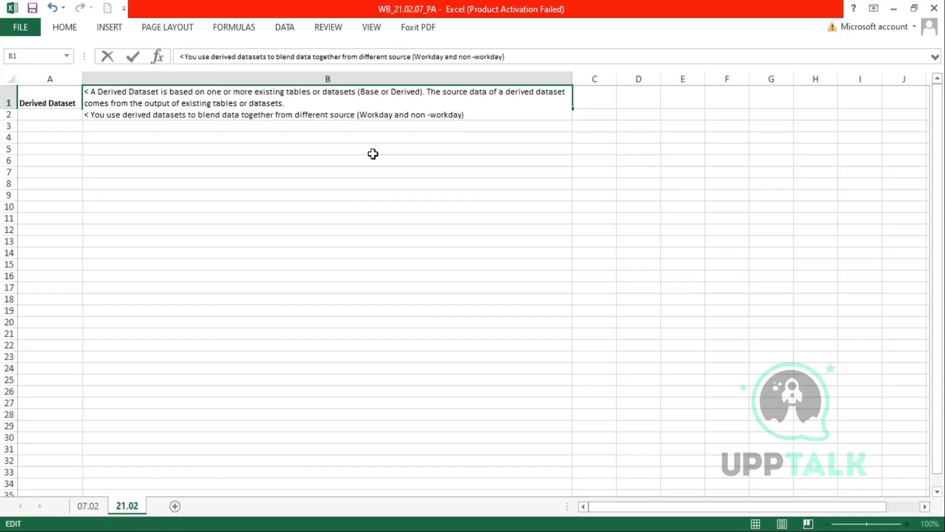
{"action": "type", "text": "."}
{"action": "key", "text": "alt+Return"}
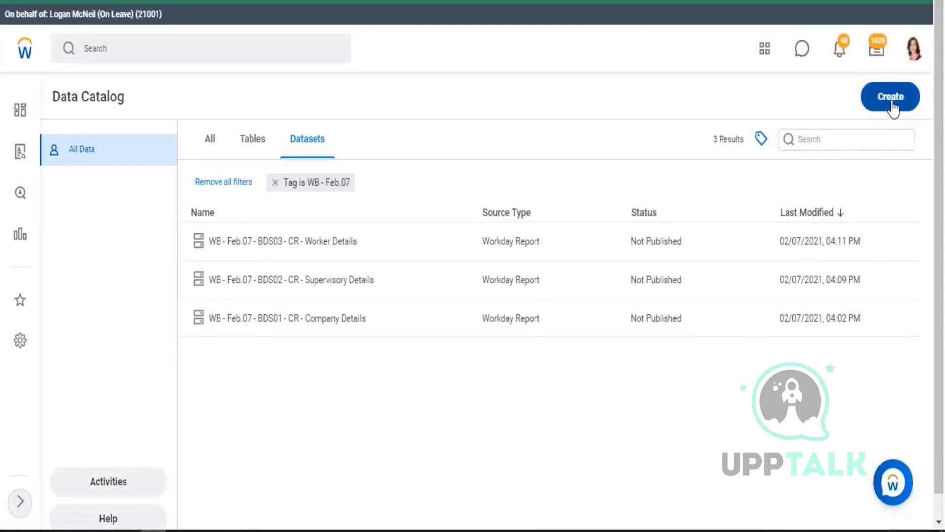
{"action": "left_click", "coordinate": [892, 101]}
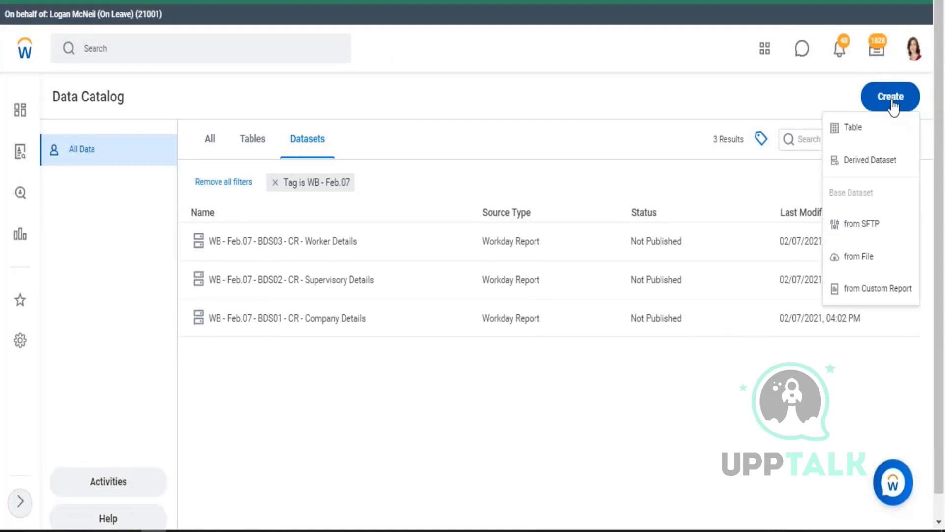
{"action": "left_click", "coordinate": [870, 160]}
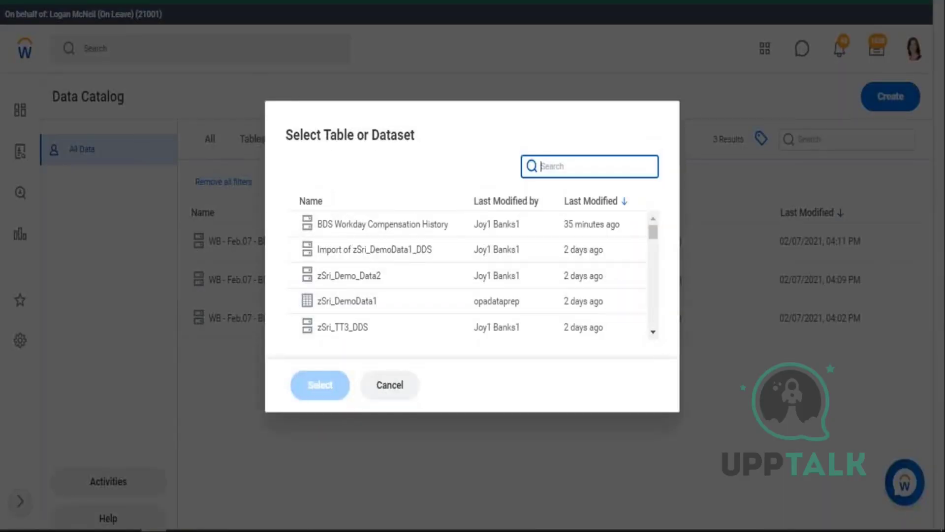
{"action": "left_click", "coordinate": [398, 389]}
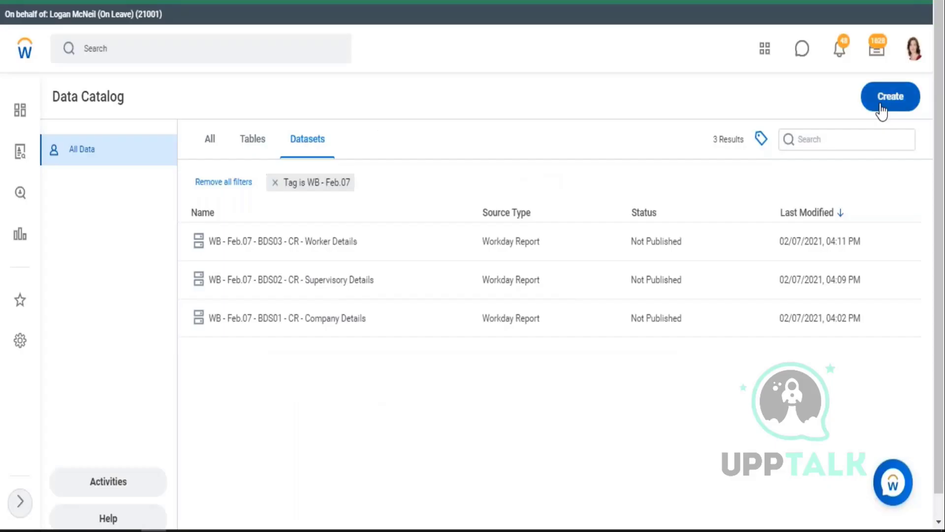
{"action": "left_click", "coordinate": [882, 108]}
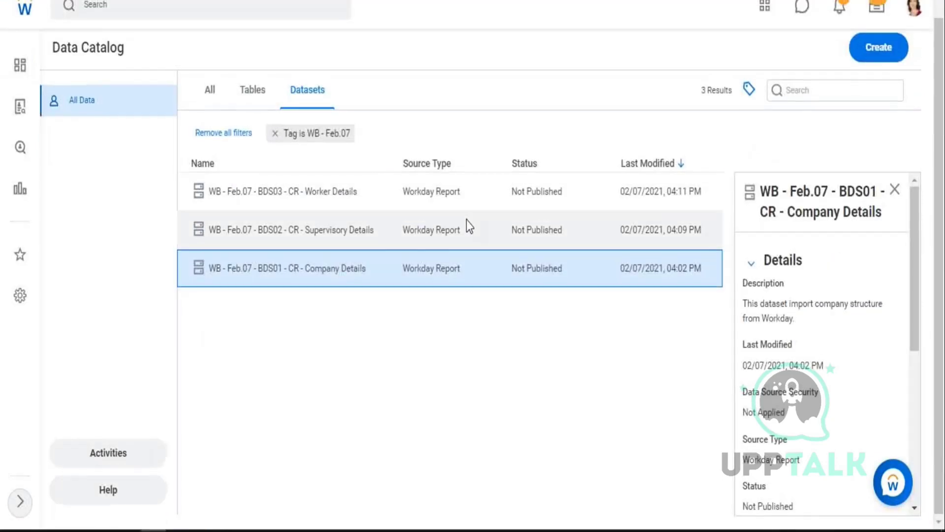
{"action": "scroll", "coordinate": [465, 220], "scroll_direction": "up", "scroll_amount": 1}
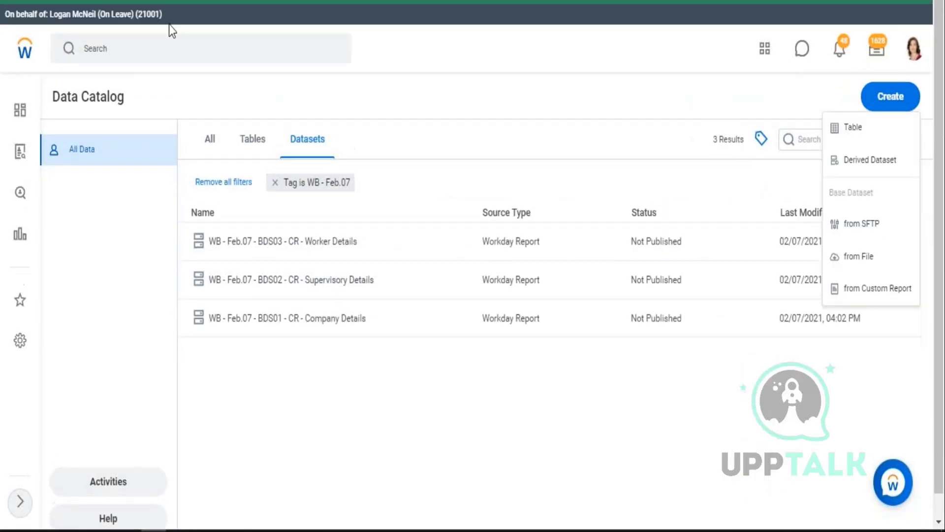
{"action": "left_click", "coordinate": [162, 43]}
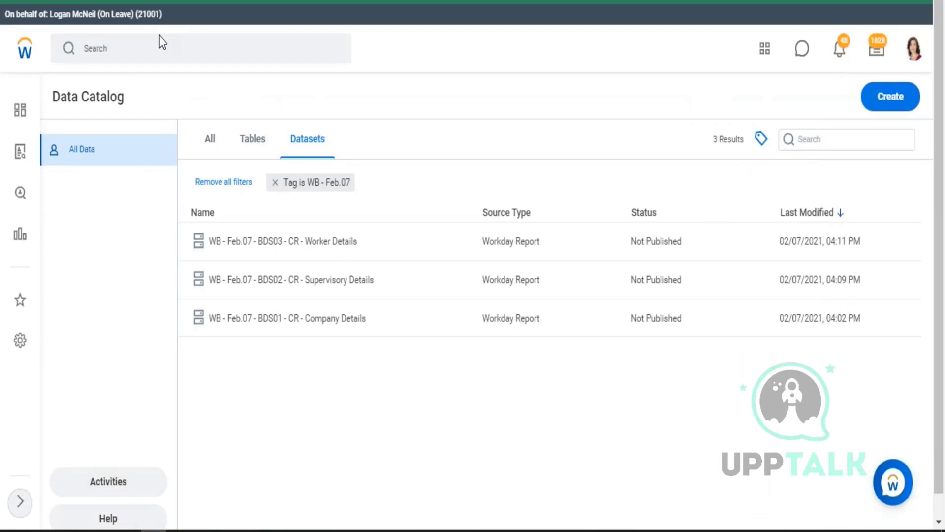
- Search 'tenant bra' and open the Configure Tenant Branding task
{"action": "left_click", "coordinate": [161, 53]}
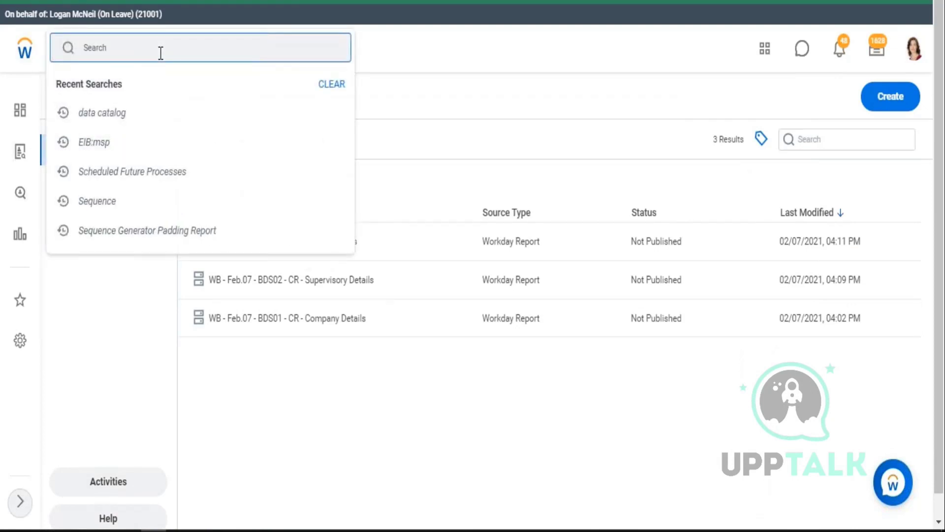
{"action": "type", "text": "tenant bra"}
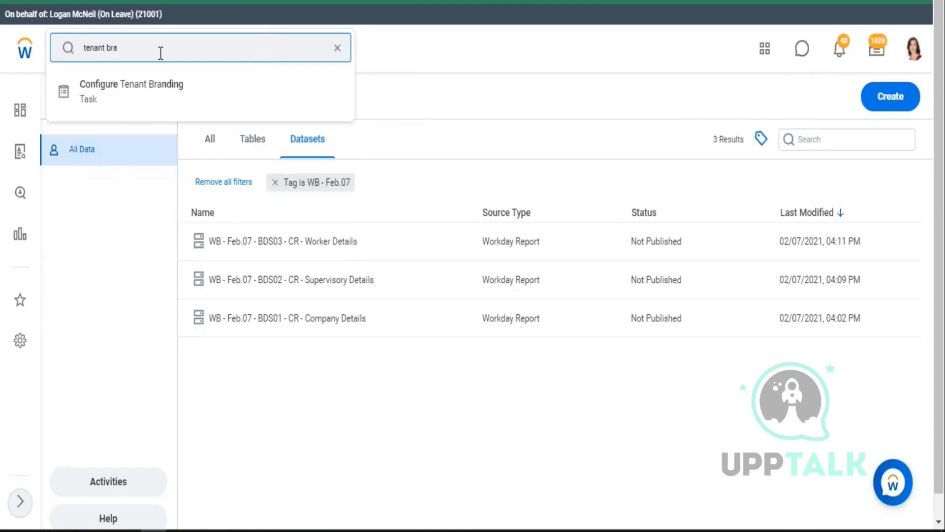
{"action": "left_click", "coordinate": [886, 116]}
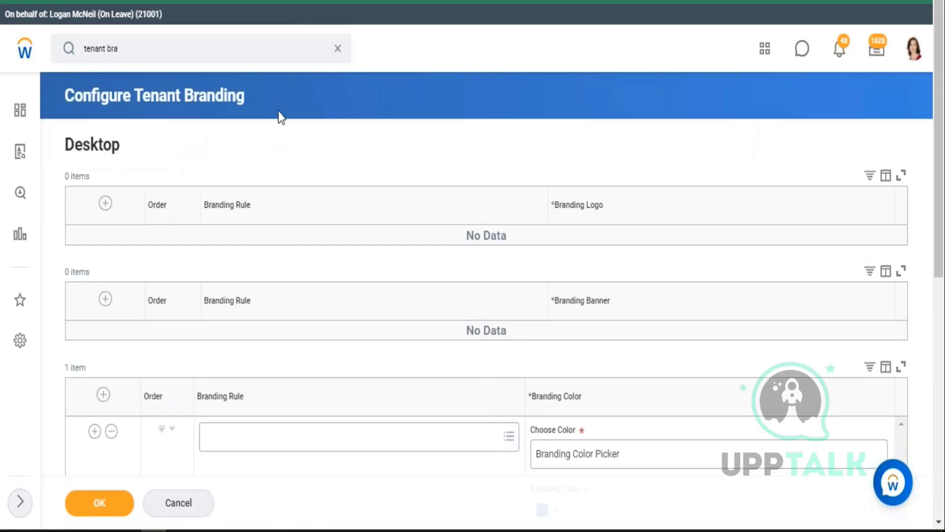
{"action": "scroll", "coordinate": [289, 136], "scroll_direction": "down", "scroll_amount": 3}
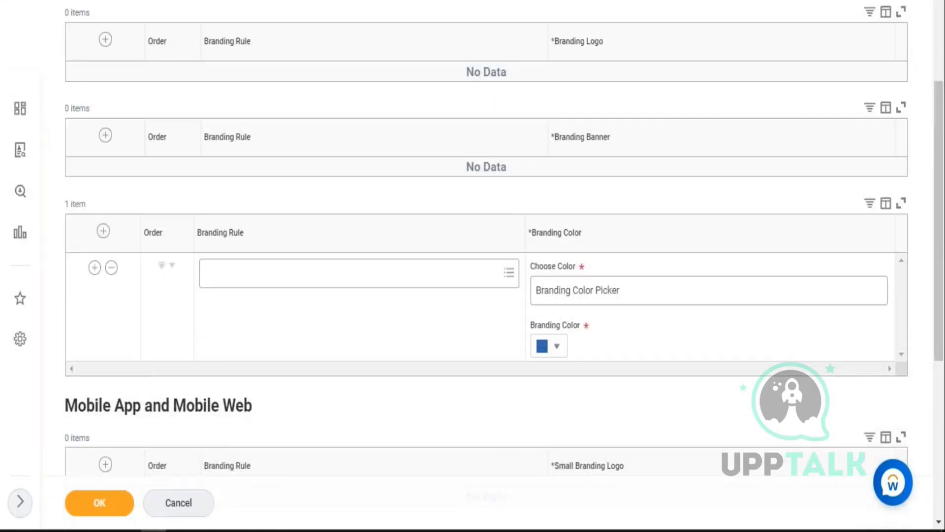
{"action": "scroll", "coordinate": [561, 276], "scroll_direction": "down", "scroll_amount": 2}
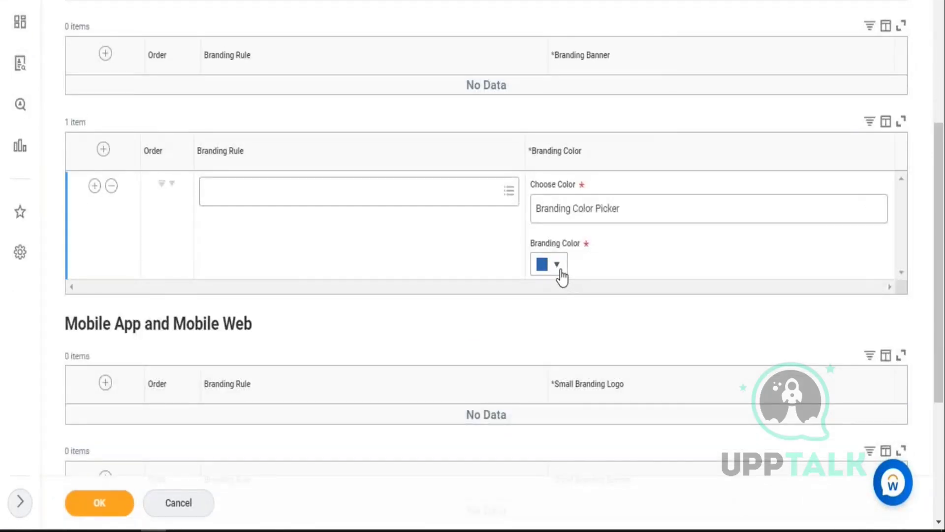
- Change the Branding Color to an orange swatch and finish the task
{"action": "left_click", "coordinate": [561, 276]}
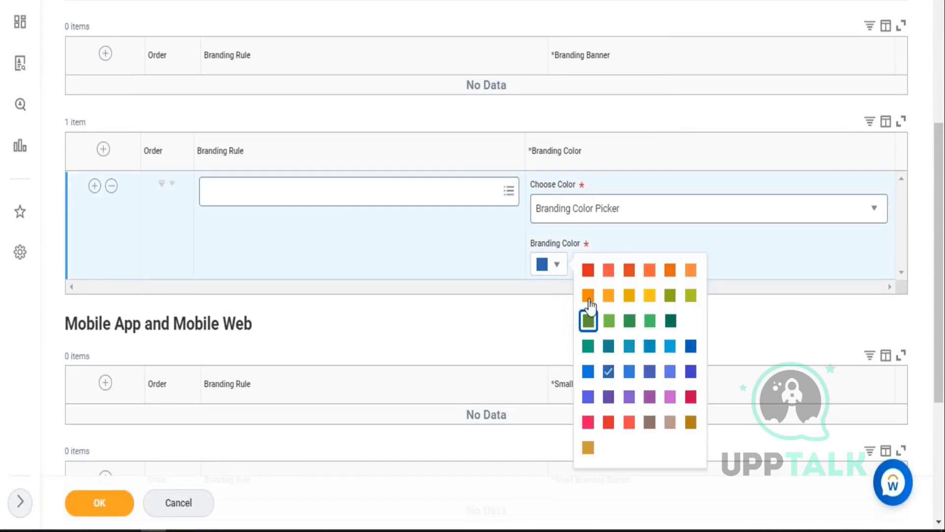
{"action": "left_click", "coordinate": [588, 270]}
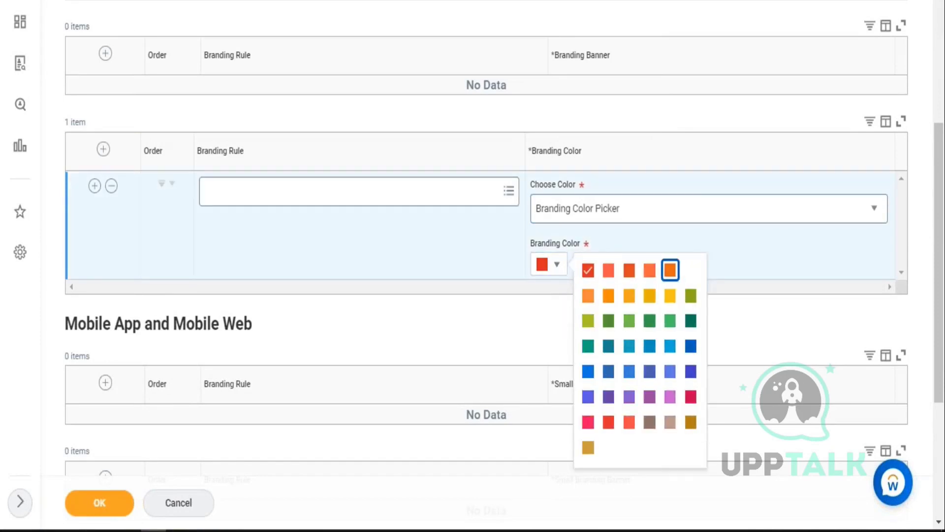
{"action": "left_click", "coordinate": [649, 275]}
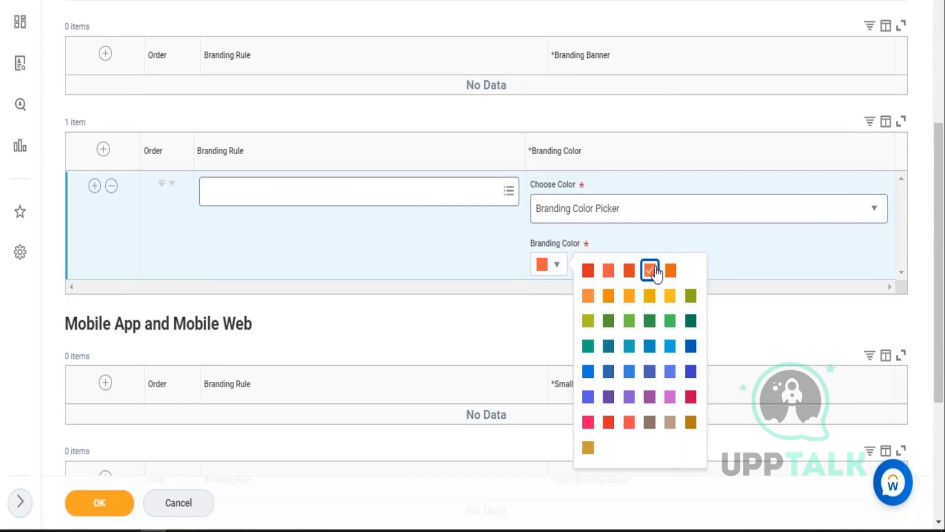
{"action": "left_click", "coordinate": [714, 242]}
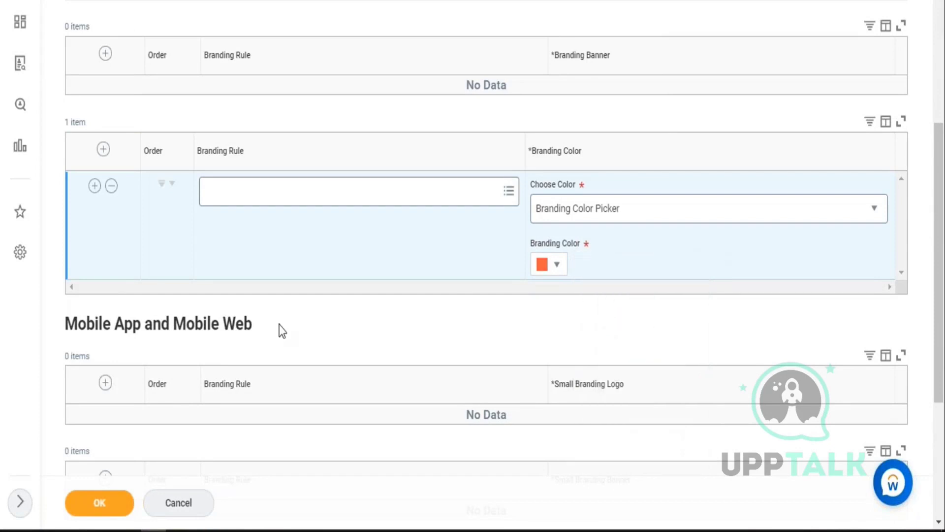
{"action": "scroll", "coordinate": [282, 331], "scroll_direction": "down", "scroll_amount": 3}
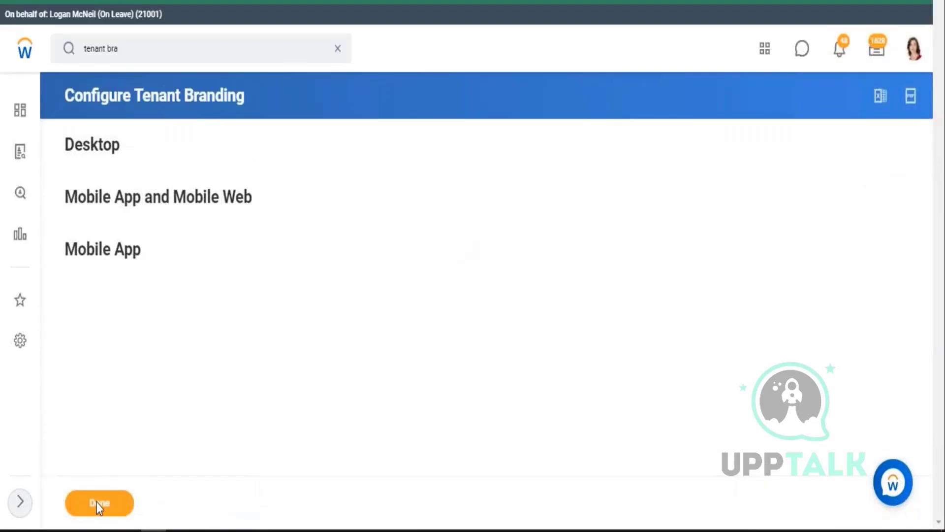
{"action": "left_click", "coordinate": [123, 500]}
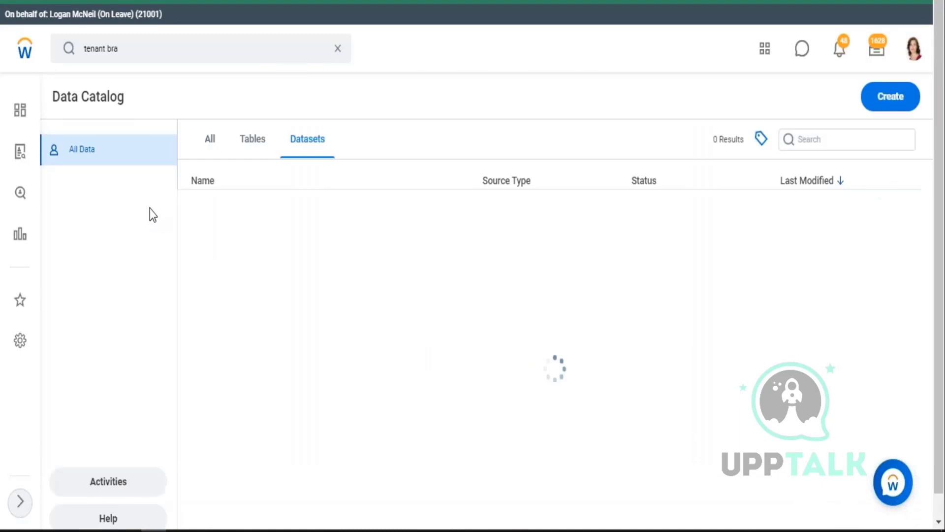
- Sign out of Workday and open the Workday GMS sign-in page from bookmarks
{"action": "left_click", "coordinate": [915, 49]}
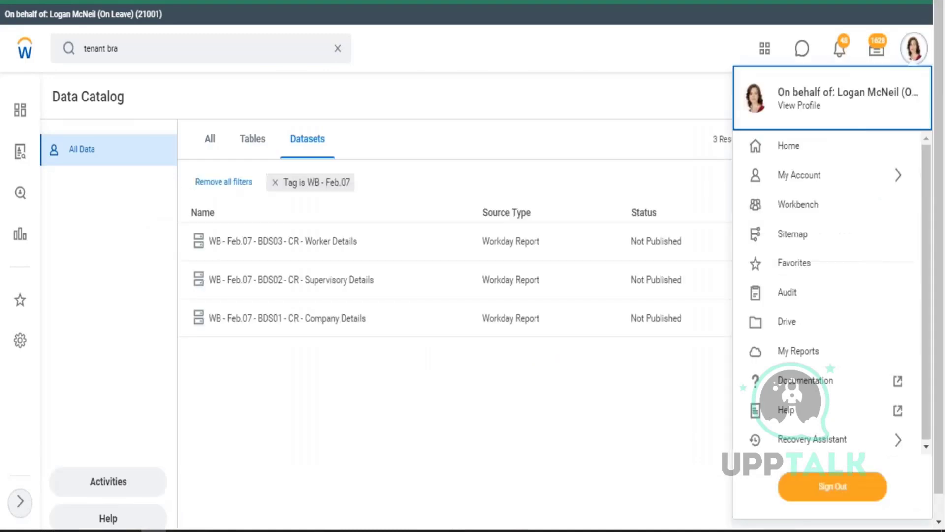
{"action": "left_click", "coordinate": [815, 487]}
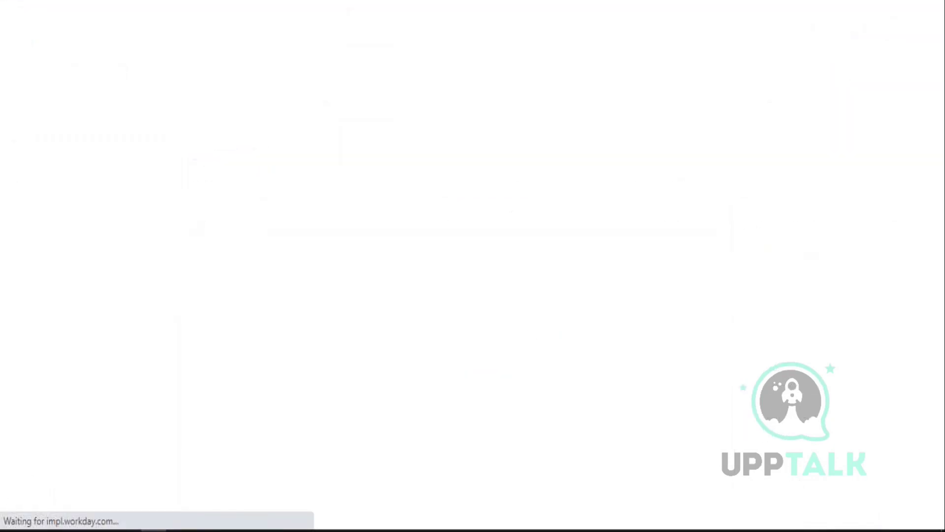
{"action": "left_click", "coordinate": [180, 6]}
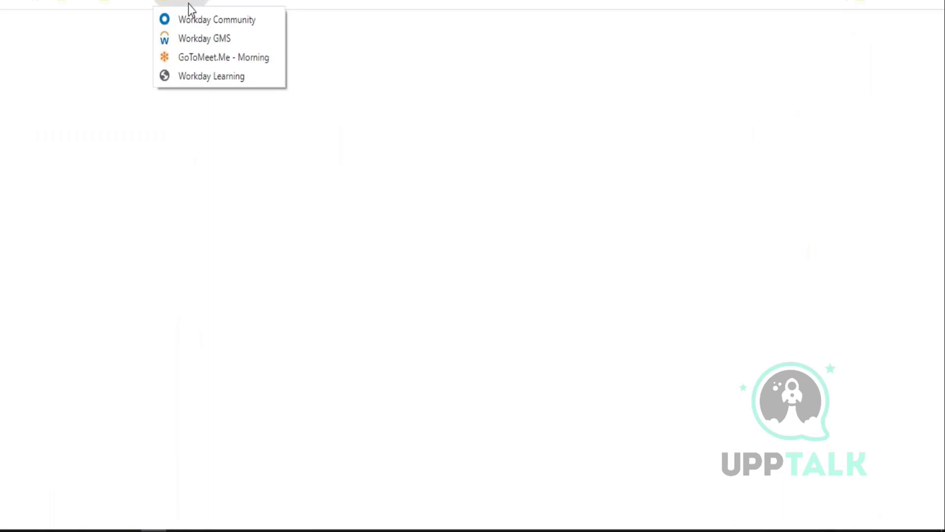
{"action": "left_click", "coordinate": [195, 18]}
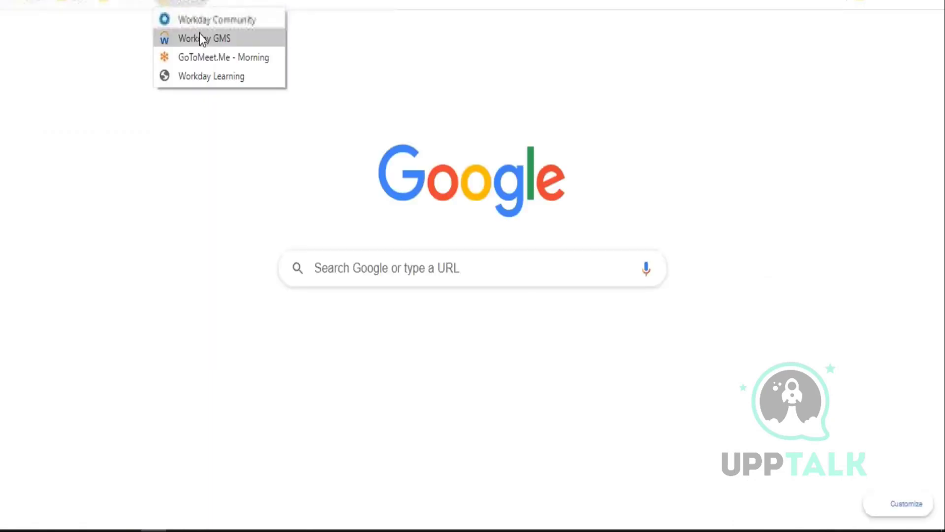
{"action": "left_click", "coordinate": [199, 36]}
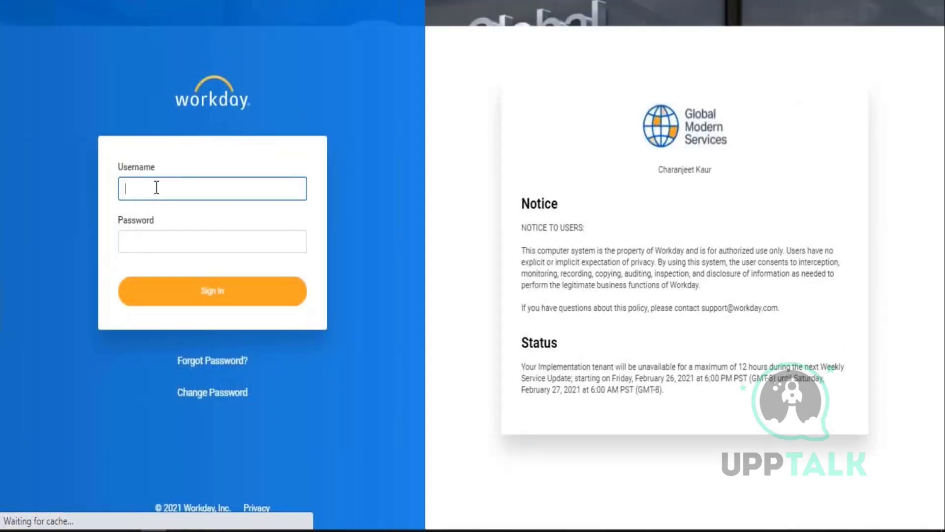
- Enter the account username and password and submit the sign-in
{"action": "type", "text": "banks"}
{"action": "key", "text": "Tab"}
{"action": "type", "text": "******"}
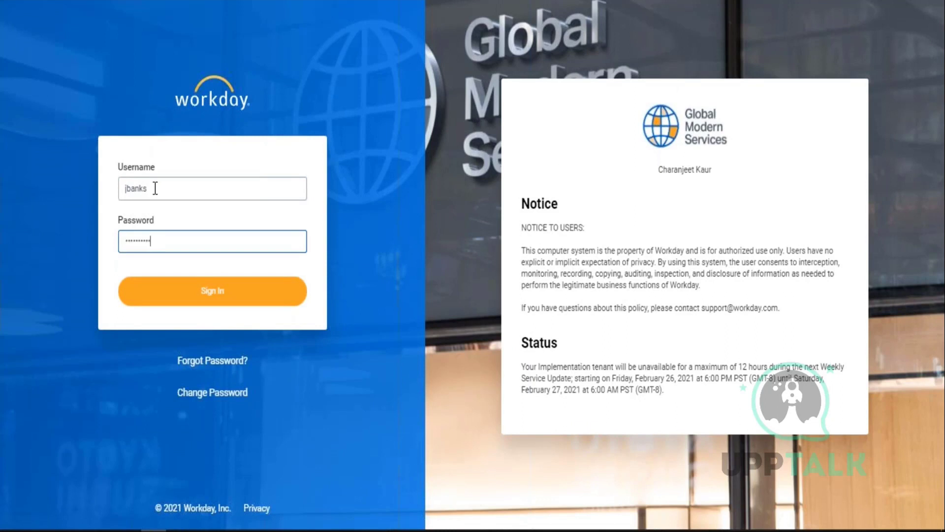
{"action": "key", "text": "Return"}
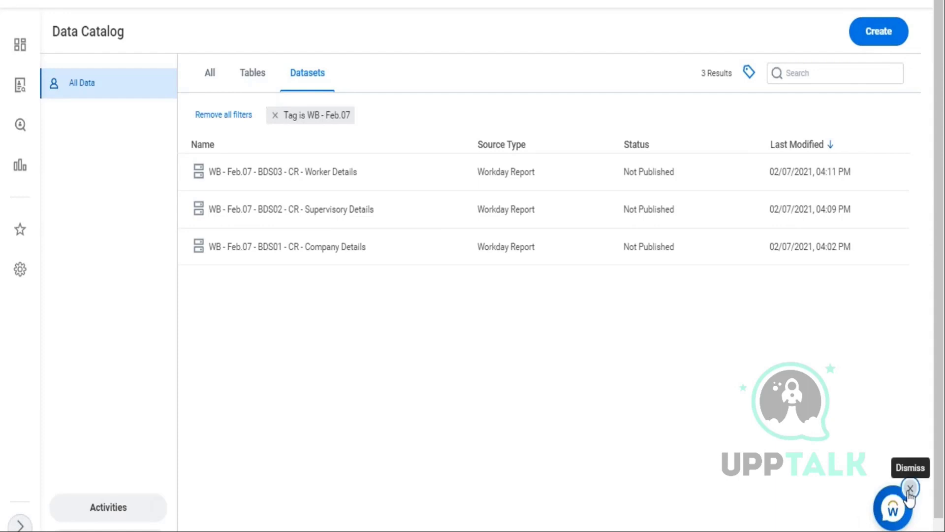
- Move the help assistant aside and start a new Derived Dataset from the Create menu
{"action": "left_click_drag", "start_coordinate": [894, 504], "coordinate": [866, 355]}
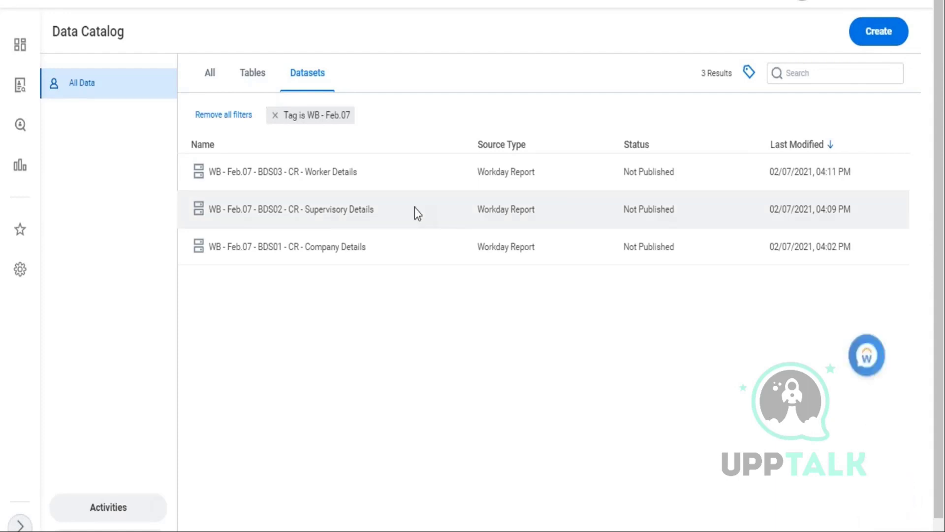
{"action": "left_click", "coordinate": [883, 36]}
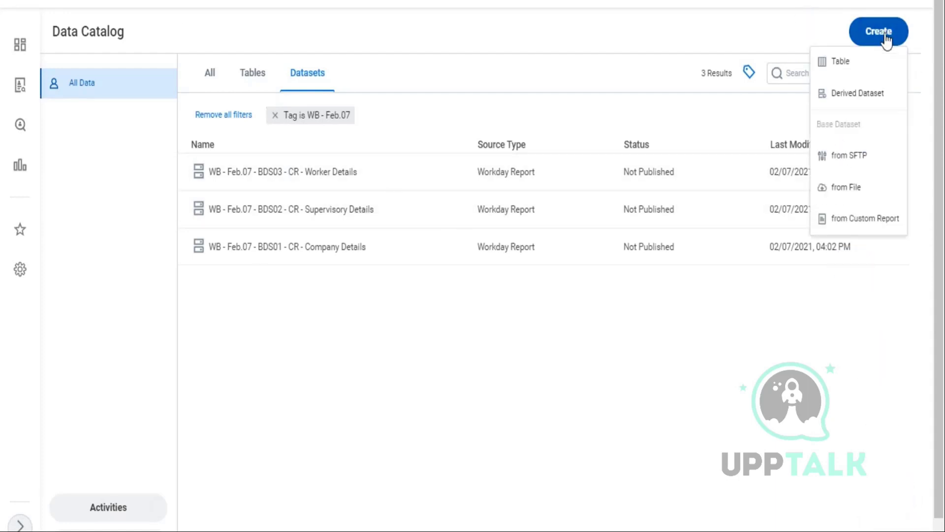
{"action": "left_click", "coordinate": [857, 95]}
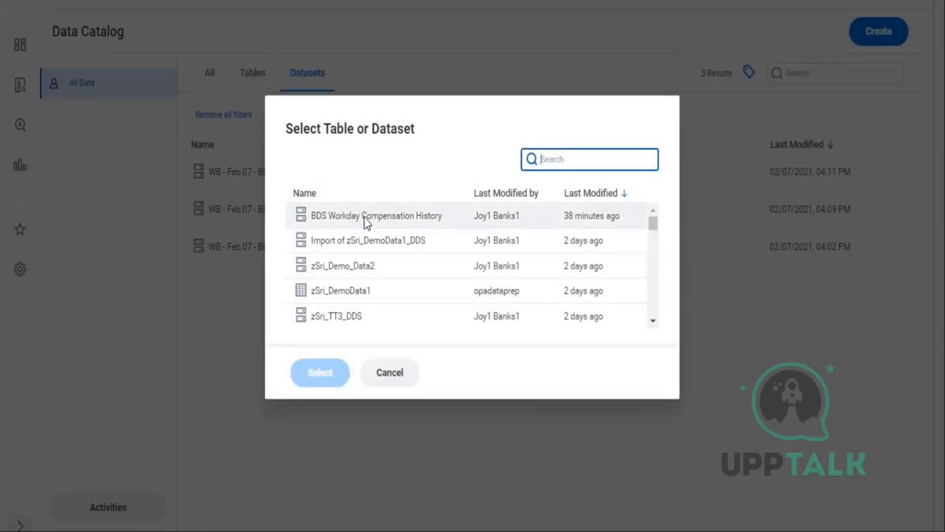
- Clear the stray highlight and switch to the 07.02 sheet of the Excel notes
{"action": "left_click_drag", "start_coordinate": [476, 169], "coordinate": [515, 227]}
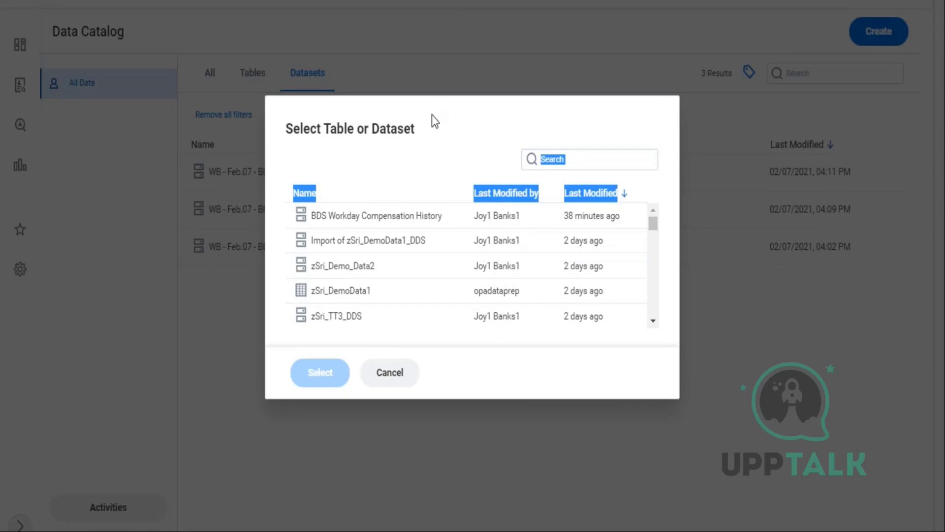
{"action": "left_click", "coordinate": [591, 127]}
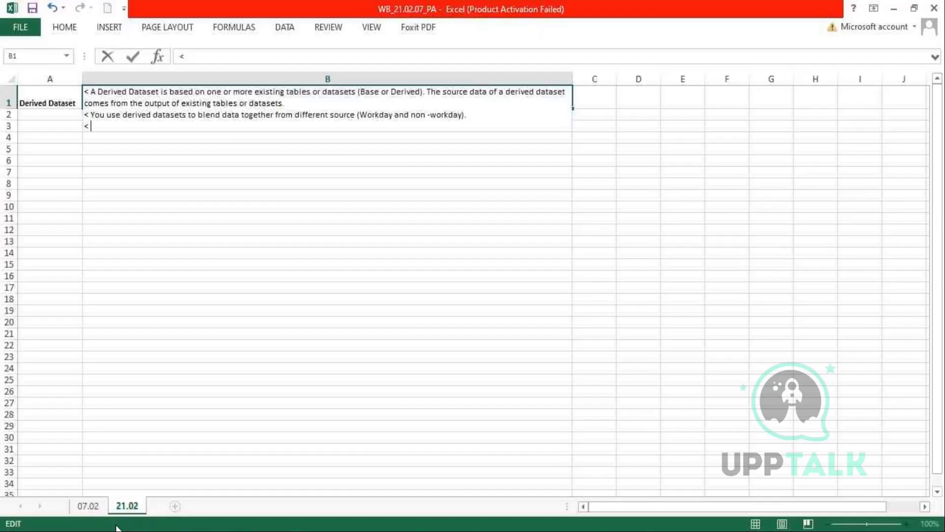
{"action": "left_click", "coordinate": [84, 505]}
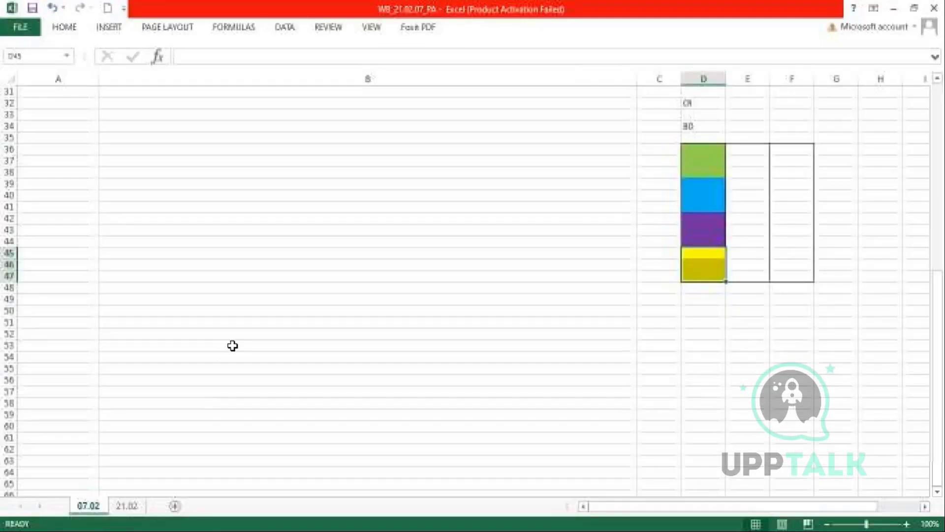
- Bold the words 'Primary Pipeline' in the Pipeline notes in cell B25
{"action": "scroll", "coordinate": [325, 315], "scroll_direction": "up", "scroll_amount": 5}
{"action": "scroll", "coordinate": [135, 199], "scroll_direction": "down", "scroll_amount": 2}
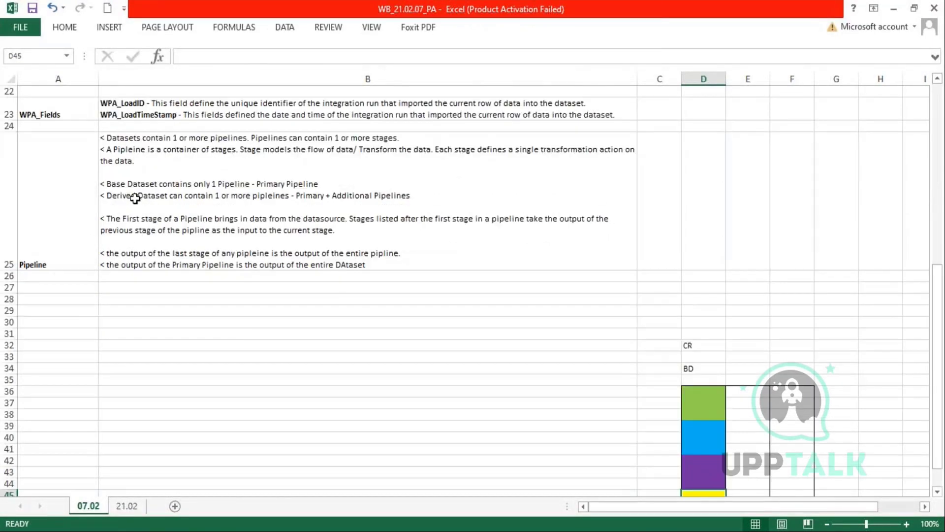
{"action": "left_click", "coordinate": [132, 148]}
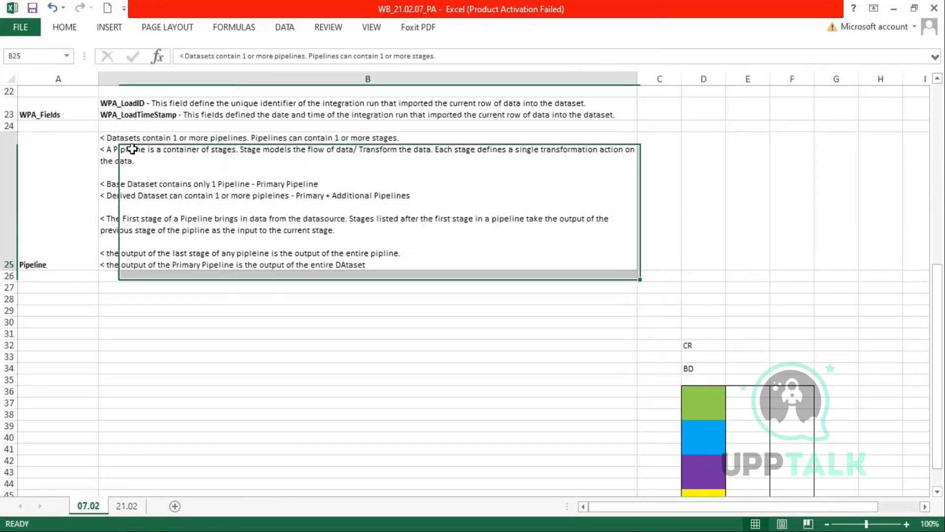
{"action": "double_click", "coordinate": [132, 149]}
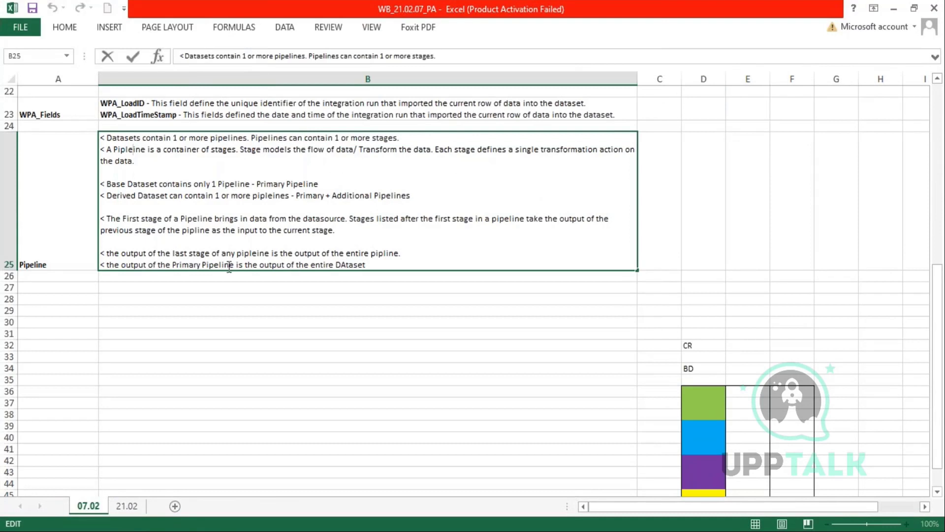
{"action": "left_click_drag", "start_coordinate": [173, 265], "coordinate": [234, 264]}
{"action": "key", "text": "ctrl+b"}
- On sheet 21.02, edit cell B1 and select part of its first sentence
{"action": "left_click", "coordinate": [127, 505]}
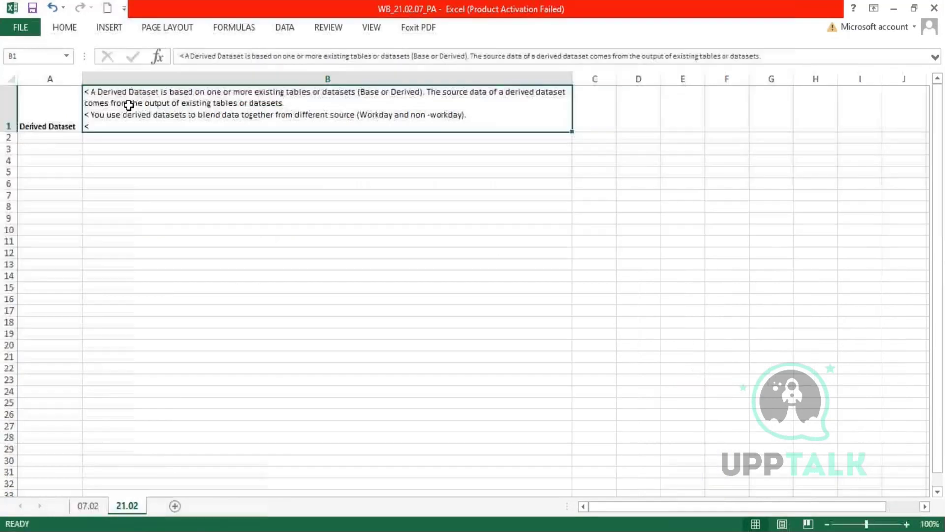
{"action": "double_click", "coordinate": [156, 107]}
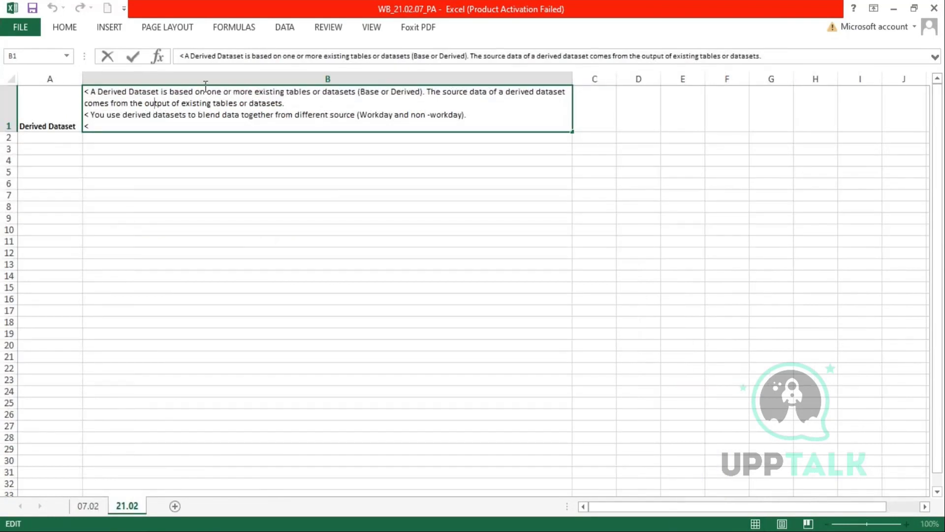
{"action": "left_click_drag", "start_coordinate": [224, 91], "coordinate": [355, 92]}
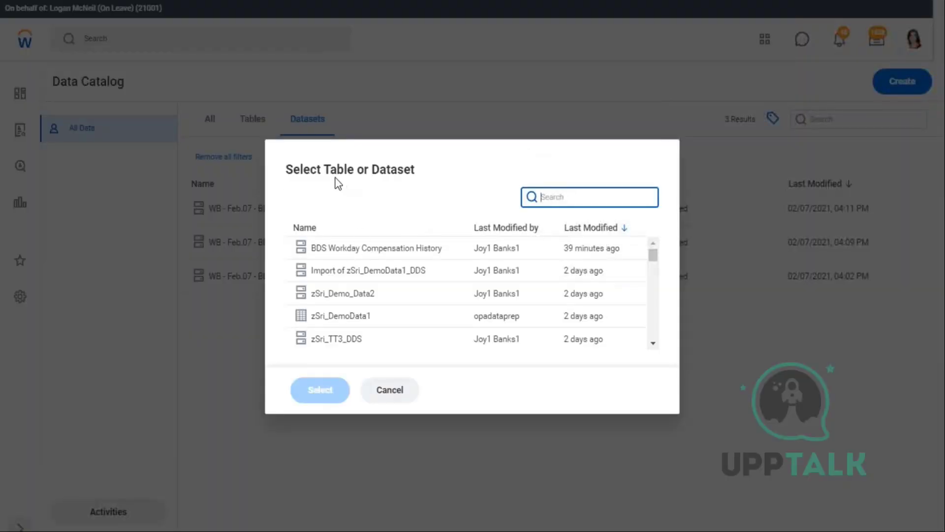
- Highlight 'Table or Dataset' in the picker title, then return to Excel sheet 07.02
{"action": "left_click_drag", "start_coordinate": [321, 169], "coordinate": [416, 169]}
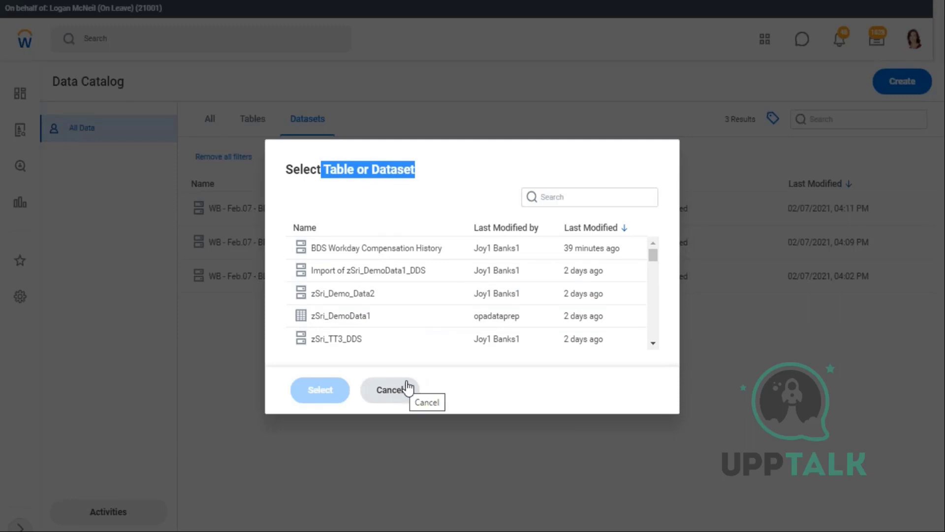
{"action": "key", "text": "alt+Tab"}
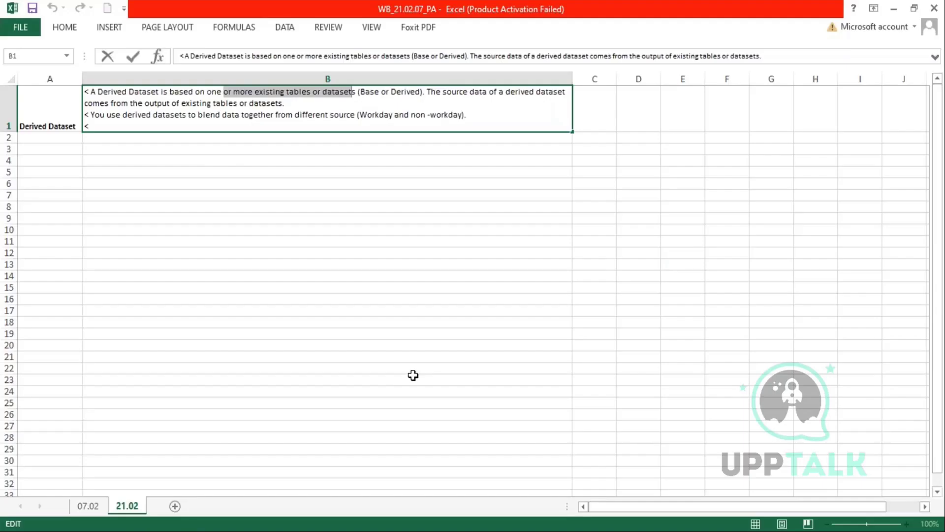
{"action": "left_click", "coordinate": [80, 508]}
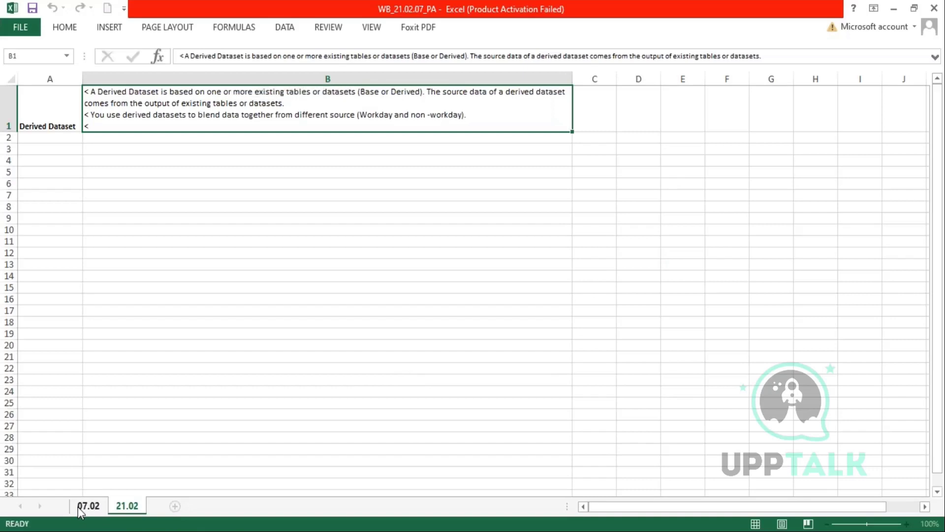
{"action": "left_click", "coordinate": [80, 507]}
- Select cells D30 through D36, then cancel the source selection with Esc
{"action": "scroll", "coordinate": [725, 299], "scroll_direction": "down", "scroll_amount": 1}
{"action": "left_click", "coordinate": [691, 274]}
{"action": "left_click_drag", "start_coordinate": [693, 316], "coordinate": [701, 343]}
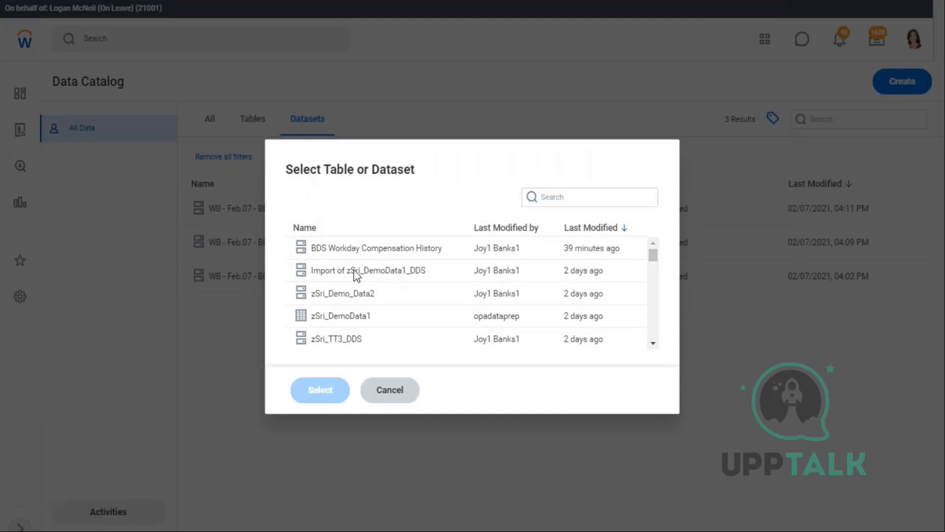
{"action": "key", "text": "Escape"}
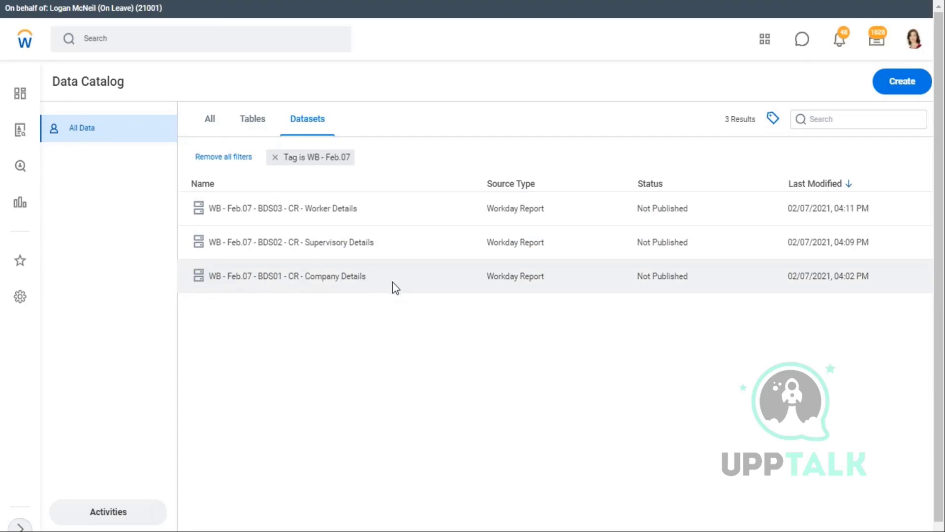
- Copy the full title of the WB - Feb.07 - BDS01 - CR - Company Details dataset
{"action": "left_click", "coordinate": [376, 276]}
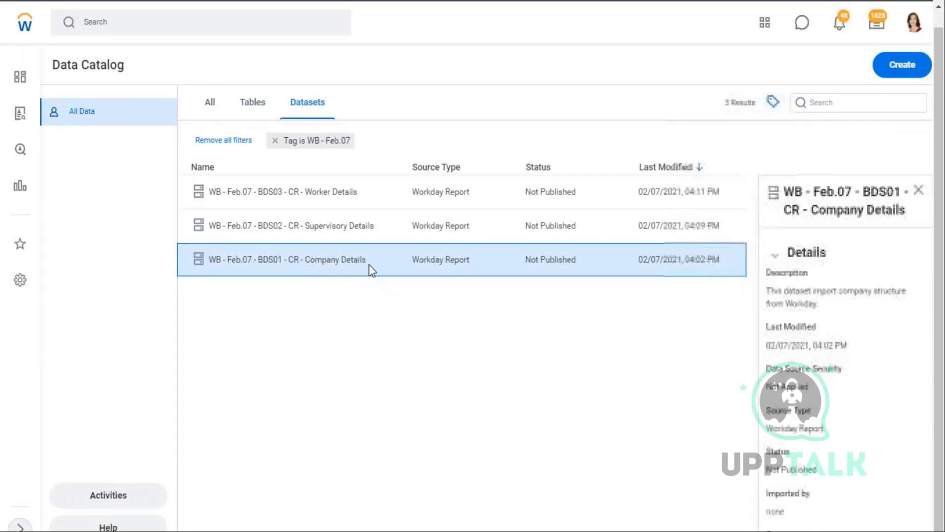
{"action": "left_click_drag", "start_coordinate": [787, 190], "coordinate": [925, 217]}
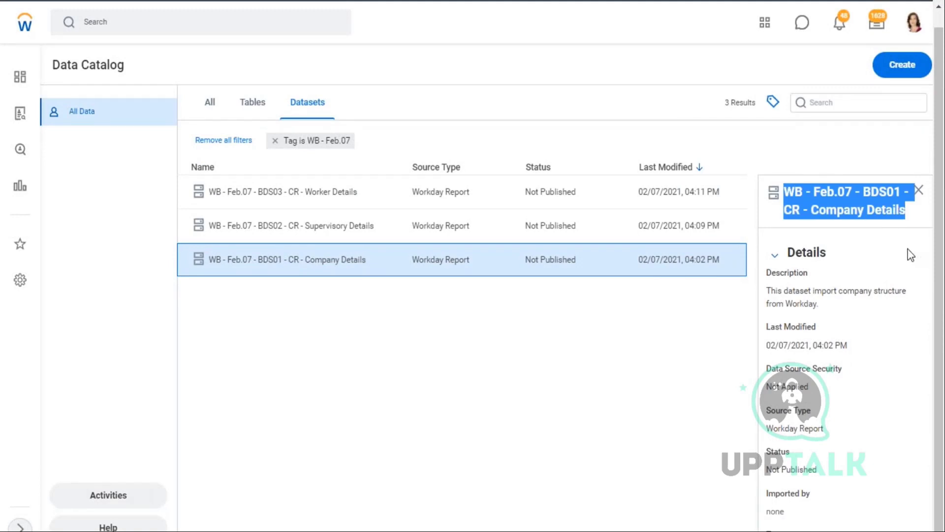
{"action": "left_click", "coordinate": [936, 268]}
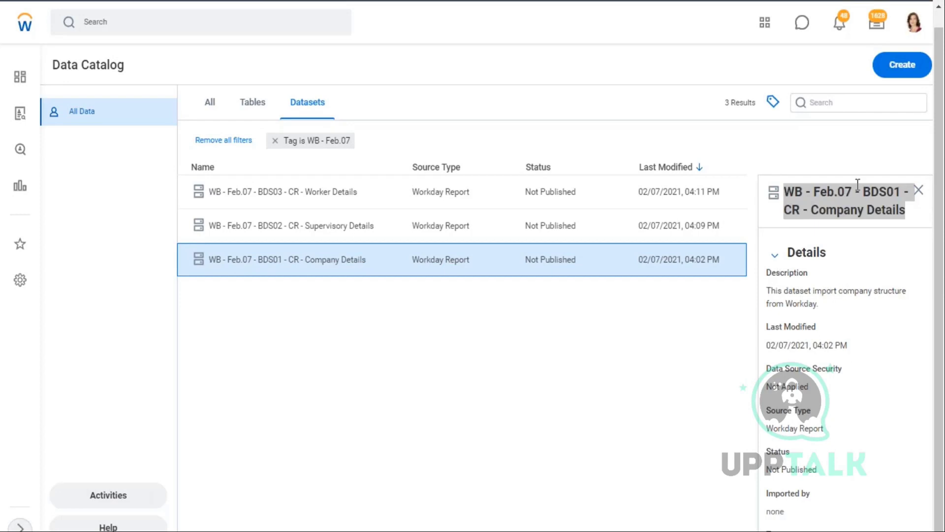
{"action": "right_click", "coordinate": [846, 204]}
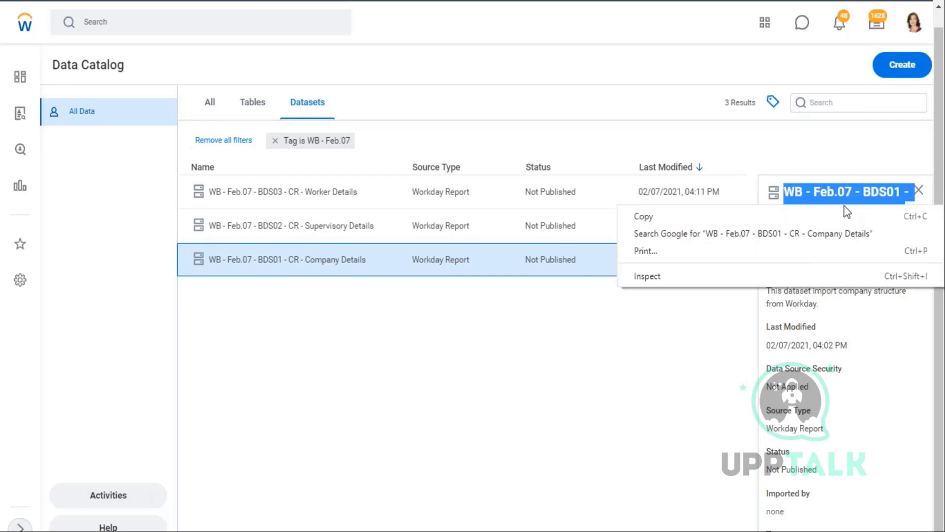
{"action": "left_click", "coordinate": [665, 215]}
- Start a Derived Dataset, paste the title into search, and select Company Details as source
{"action": "left_click", "coordinate": [903, 66]}
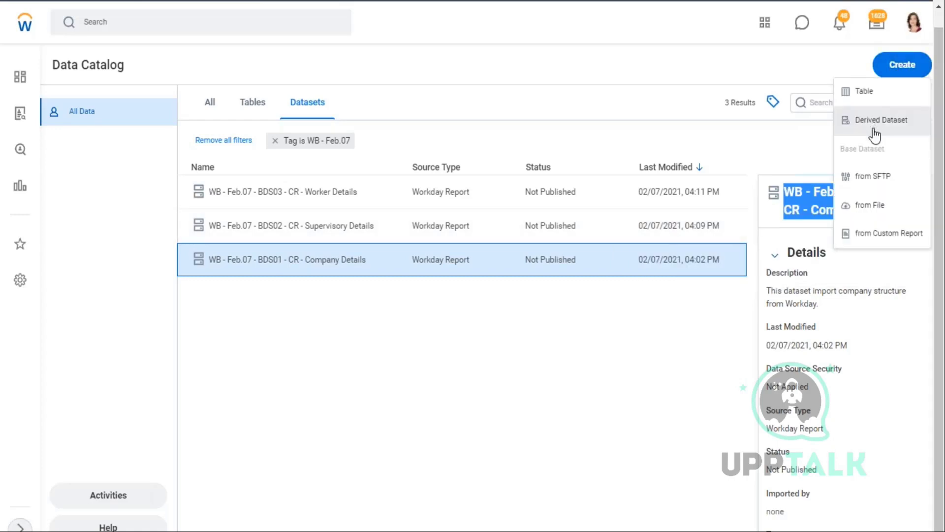
{"action": "left_click", "coordinate": [875, 121]}
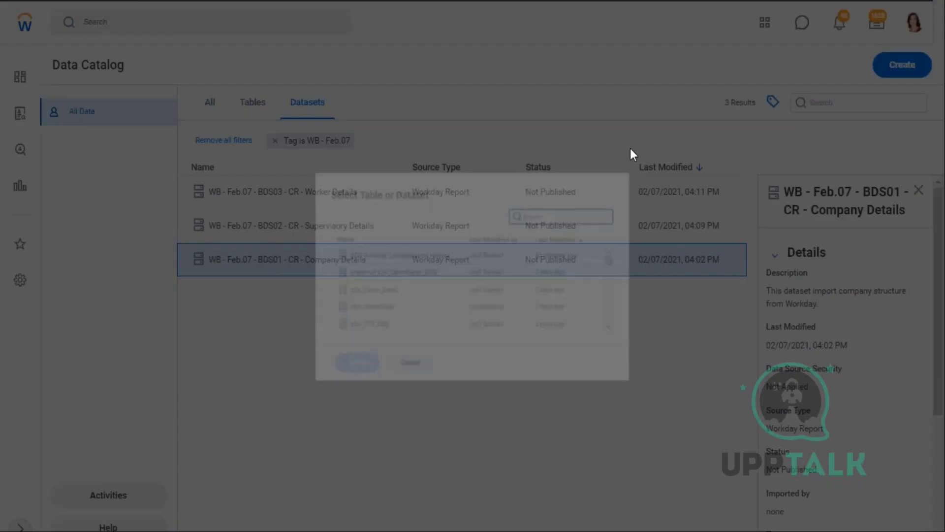
{"action": "key", "text": "ctrl+v"}
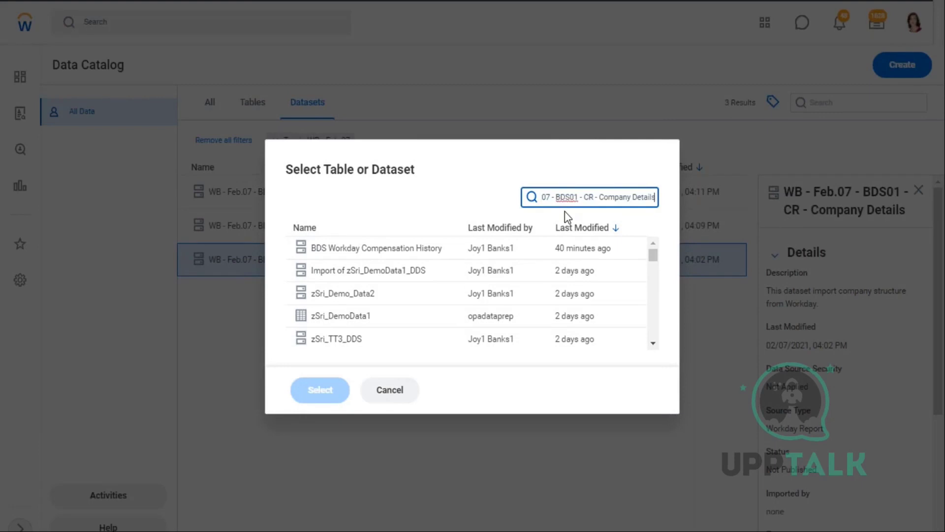
{"action": "left_click", "coordinate": [400, 249]}
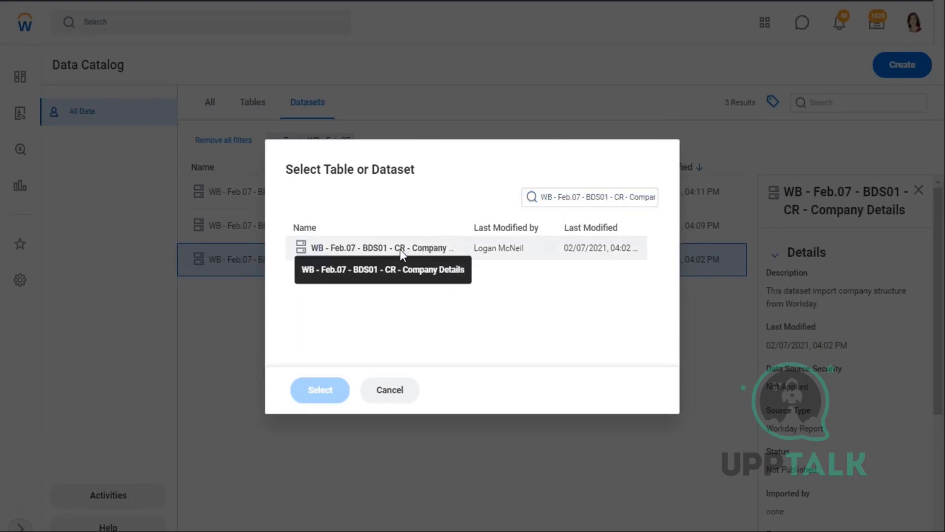
{"action": "left_click", "coordinate": [330, 394]}
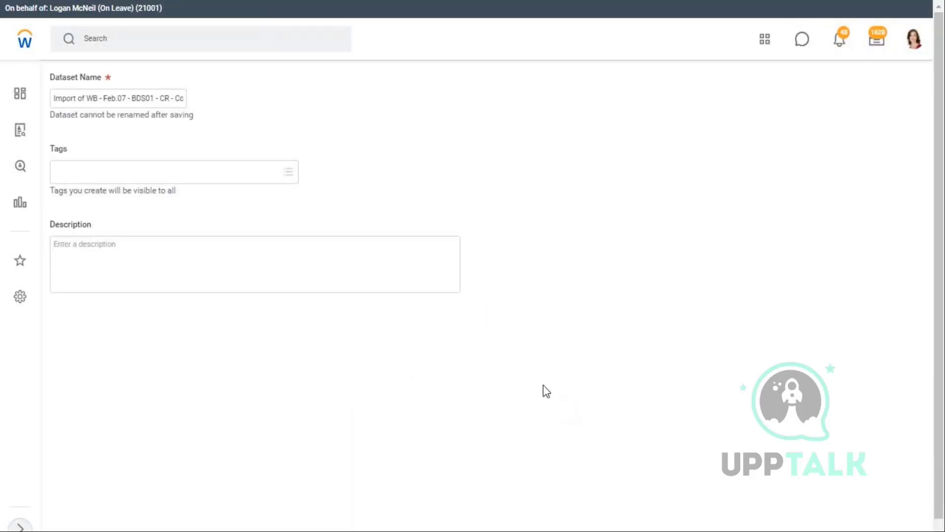
- Rename the dataset to 'WB - Feb.07 - DDS01 - 01 - Company Details'
{"action": "left_click", "coordinate": [56, 99]}
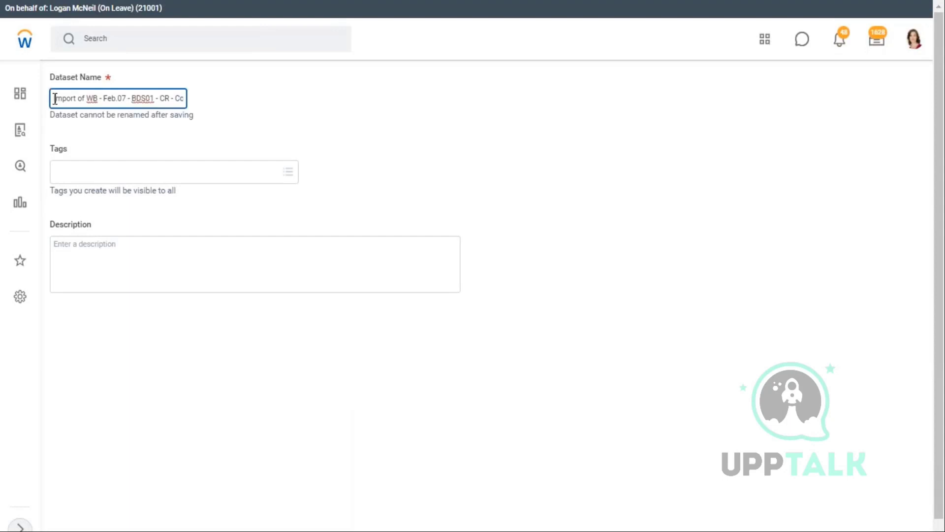
{"action": "left_click_drag", "start_coordinate": [55, 98], "coordinate": [281, 101]}
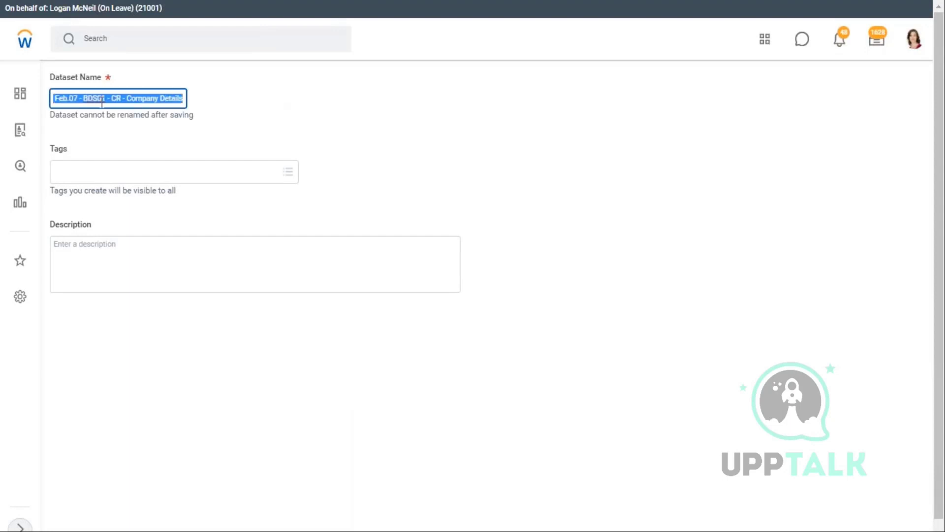
{"action": "key", "text": "Left"}
{"action": "type", "text": "Import of WB -"}
{"action": "key", "text": "Right"}
{"action": "key", "text": "Right"}
{"action": "key", "text": "Right"}
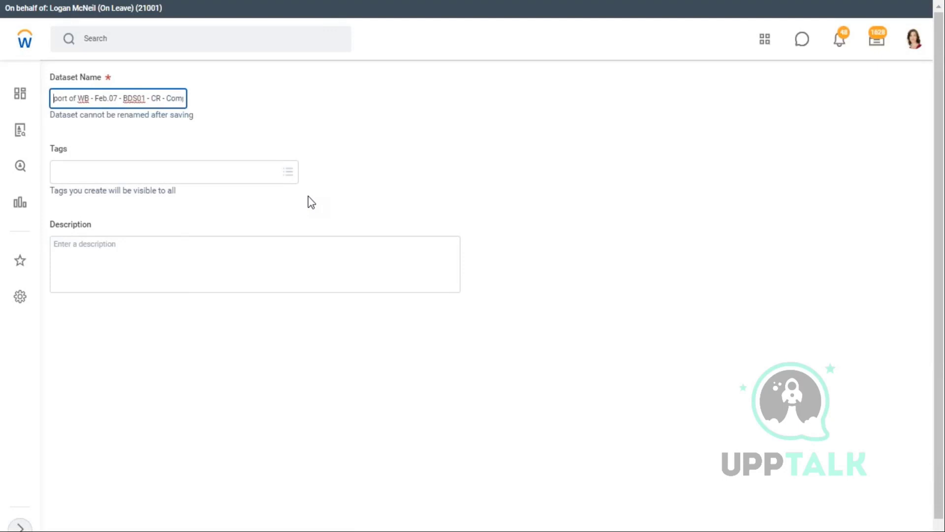
{"action": "key", "text": "Right"}
{"action": "key", "text": "Right"}
{"action": "key", "text": "Right"}
{"action": "key", "text": "Right"}
{"action": "key", "text": "Right"}
{"action": "key", "text": "Delete"}
{"action": "key", "text": "Delete"}
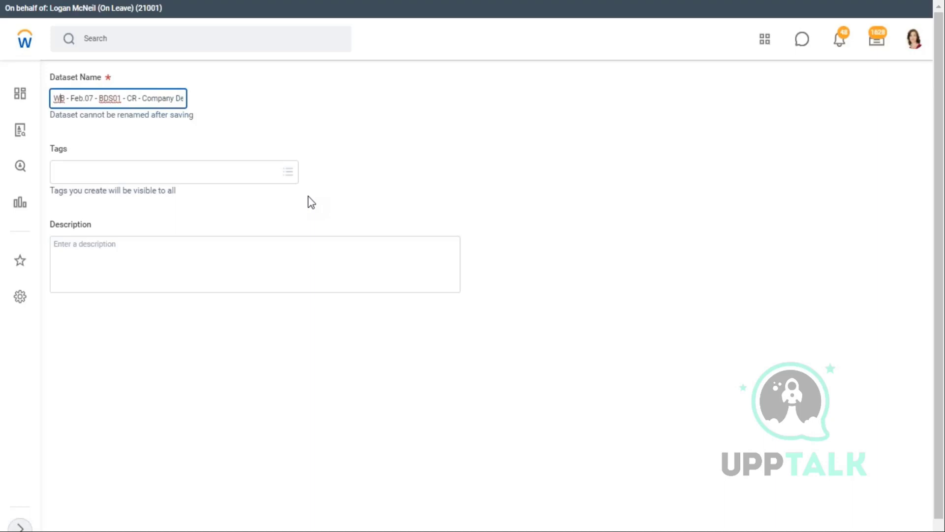
{"action": "key", "text": "Right"}
{"action": "key", "text": "Right"}
{"action": "key", "text": "Right"}
{"action": "key", "text": "Right"}
{"action": "key", "text": "Right"}
{"action": "key", "text": "Right"}
{"action": "key", "text": "Right"}
{"action": "key", "text": "Right"}
{"action": "key", "text": "Right"}
{"action": "key", "text": "Right"}
{"action": "key", "text": "Right"}
{"action": "key", "text": "Right"}
{"action": "key", "text": "BackSpace"}
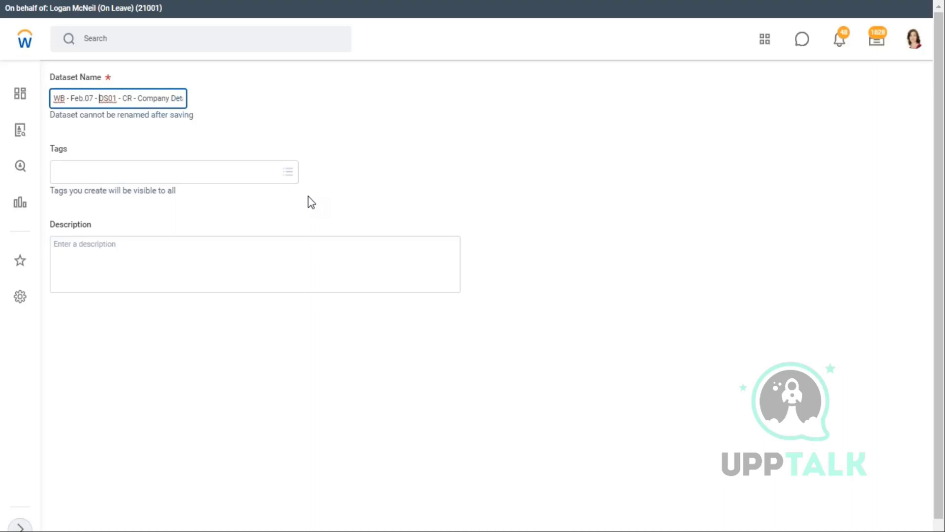
{"action": "key", "text": "Caps_Lock"}
{"action": "type", "text": "D"}
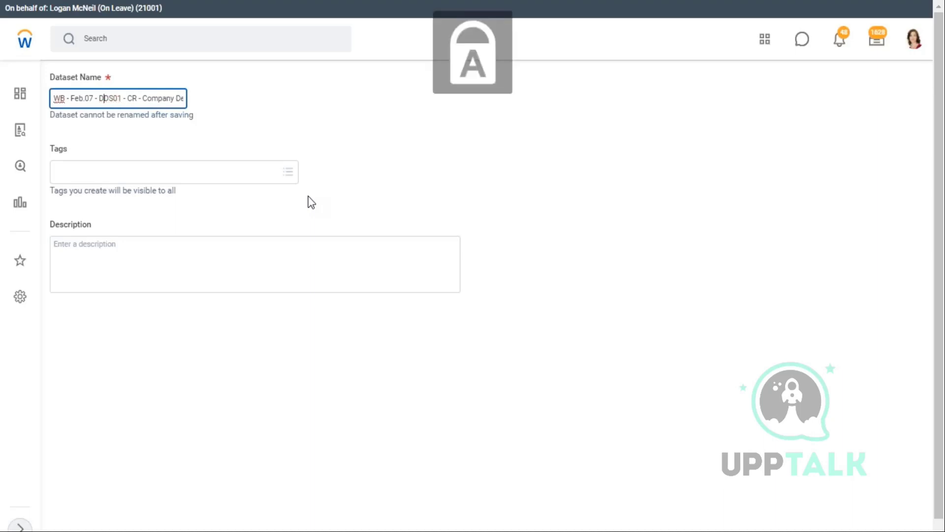
{"action": "key", "text": "Right"}
{"action": "key", "text": "Right"}
{"action": "key", "text": "Right"}
{"action": "key", "text": "Right"}
{"action": "key", "text": "Right"}
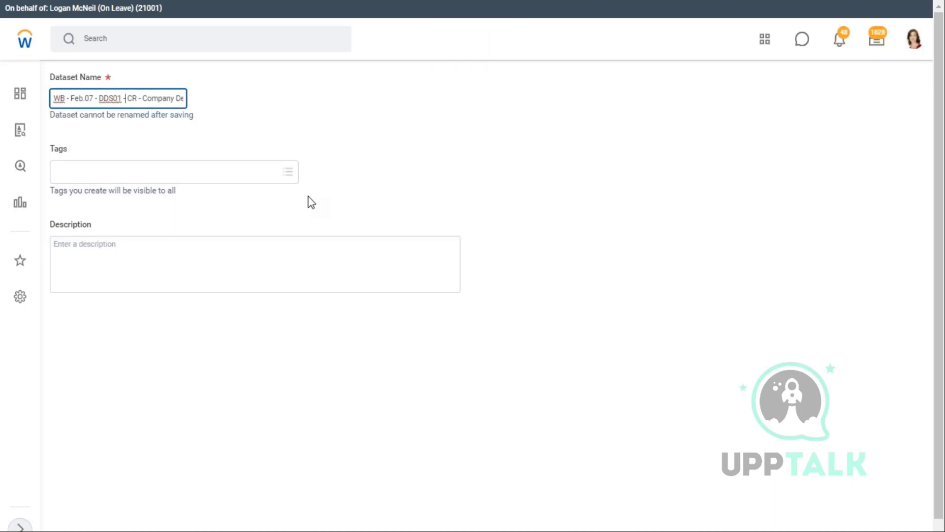
{"action": "key", "text": "Delete"}
{"action": "key", "text": "BackSpace"}
{"action": "type", "text": "01"}
{"action": "key", "text": "End"}
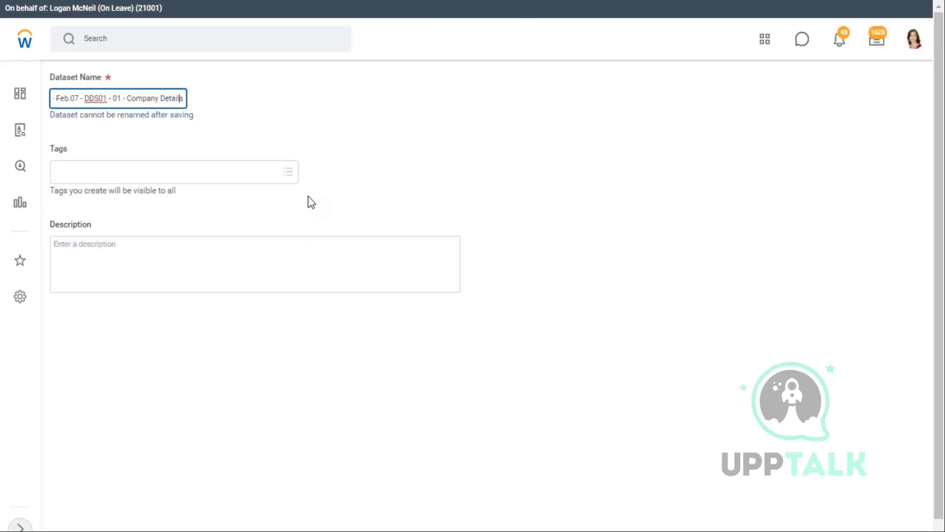
{"action": "key", "text": "Left"}
{"action": "key", "text": "Left"}
{"action": "key", "text": "Left"}
{"action": "key", "text": "Left"}
{"action": "key", "text": "Left"}
{"action": "key", "text": "Left"}
{"action": "key", "text": "Left"}
{"action": "key", "text": "Left"}
{"action": "key", "text": "Left"}
{"action": "key", "text": "Left"}
{"action": "key", "text": "Left"}
{"action": "key", "text": "Left"}
{"action": "key", "text": "Left"}
{"action": "key", "text": "Left"}
{"action": "key", "text": "Left"}
{"action": "key", "text": "Left"}
{"action": "key", "text": "Left"}
{"action": "key", "text": "Left"}
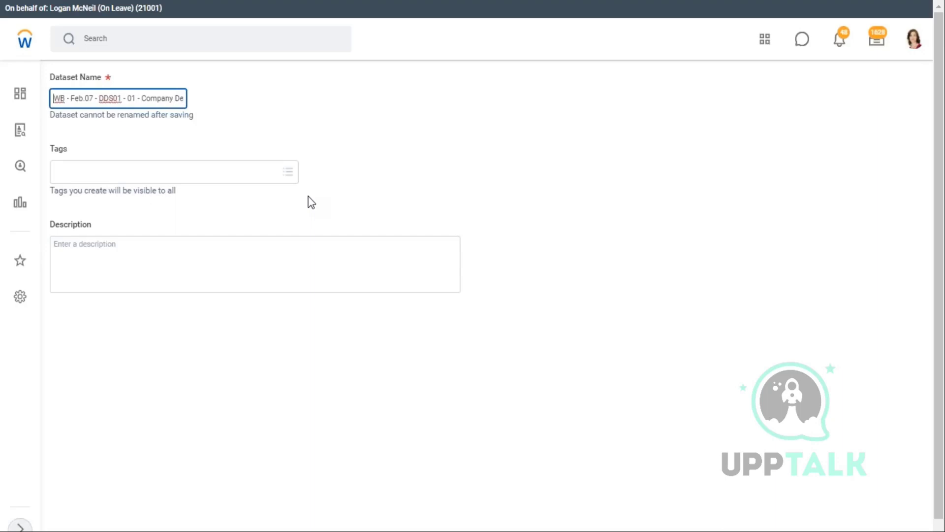
- Tag the dataset WB - Feb.07 and create it
{"action": "left_click", "coordinate": [109, 175]}
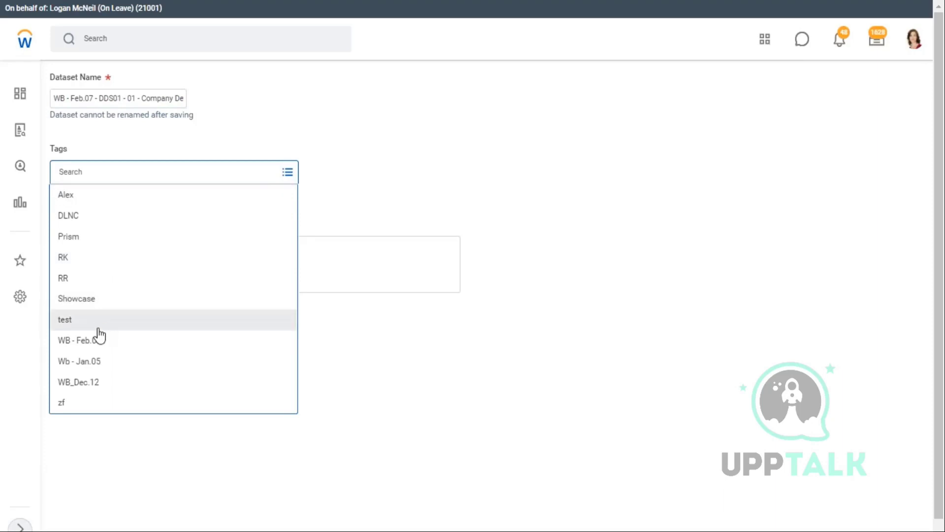
{"action": "left_click", "coordinate": [92, 345]}
{"action": "left_click", "coordinate": [117, 255]}
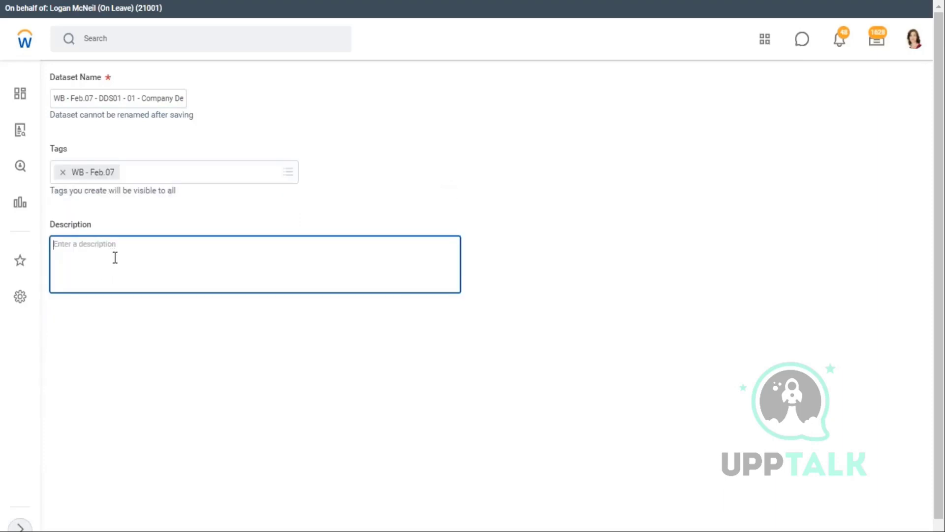
{"action": "left_click", "coordinate": [88, 530]}
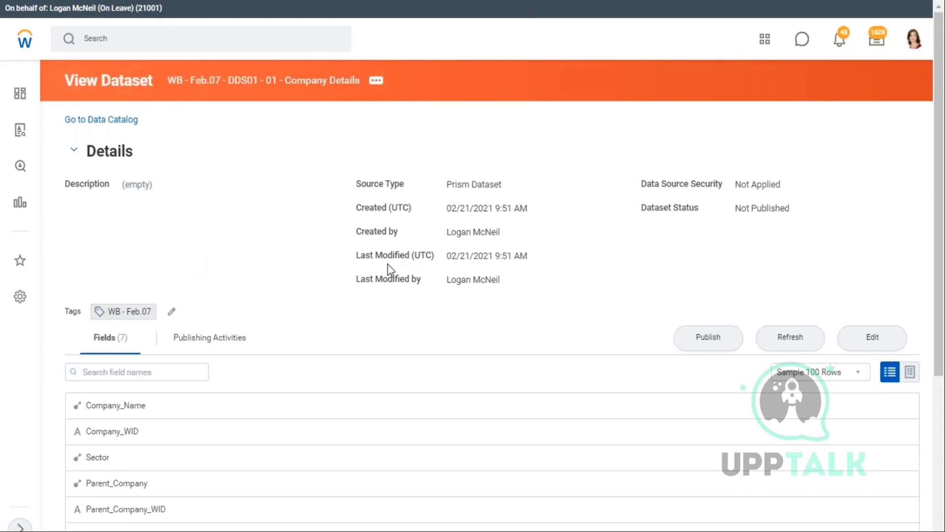
- Open the new dataset in Edit mode and highlight its Primary Pipeline label
{"action": "left_click", "coordinate": [870, 345]}
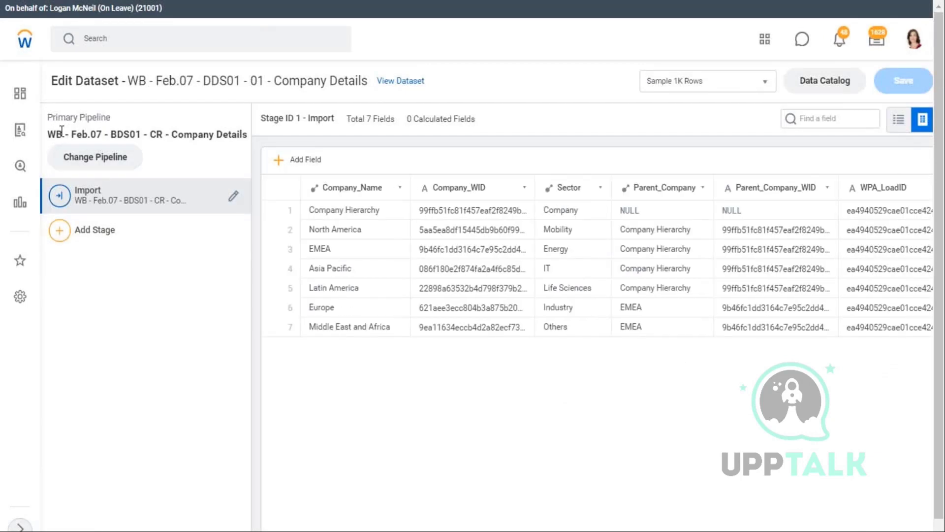
{"action": "left_click_drag", "start_coordinate": [47, 117], "coordinate": [111, 115]}
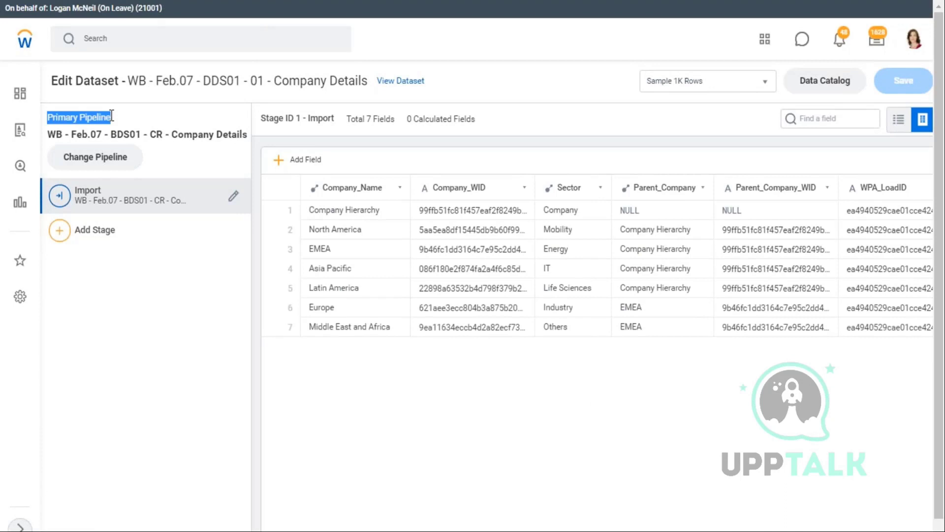
{"action": "right_click", "coordinate": [127, 19]}
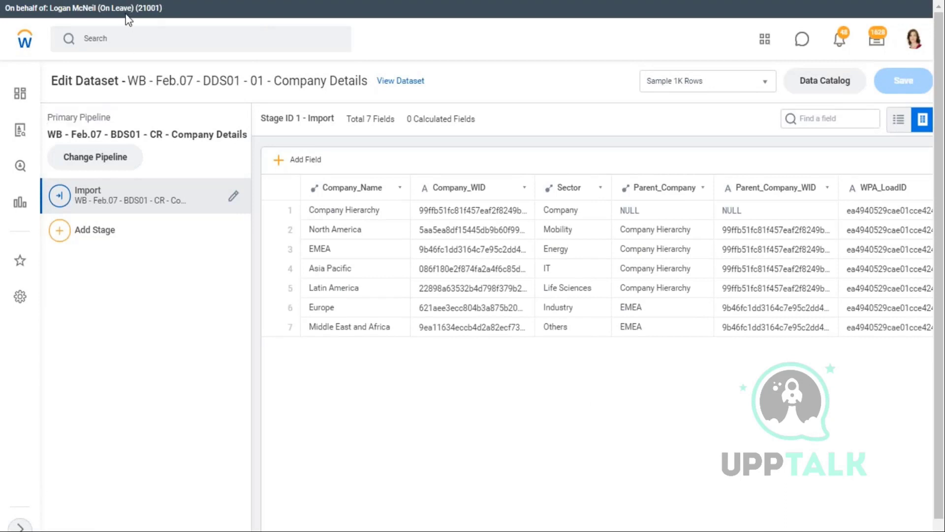
{"action": "left_click", "coordinate": [612, 104]}
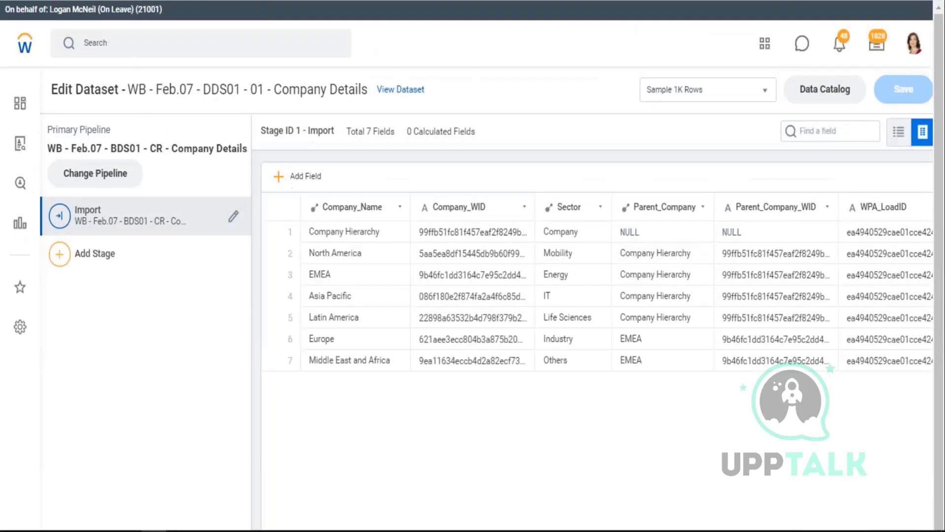
- Duplicate the browser tab, review the Primary Pipeline again, and return to the Data Catalog
{"action": "right_click", "coordinate": [104, 1]}
{"action": "left_click", "coordinate": [144, 58]}
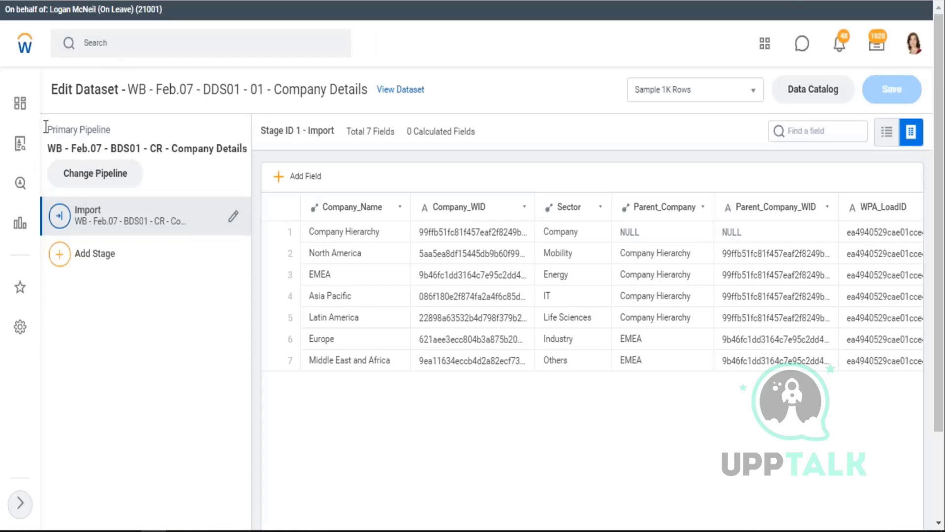
{"action": "left_click_drag", "start_coordinate": [53, 130], "coordinate": [126, 131]}
{"action": "left_click_drag", "start_coordinate": [52, 130], "coordinate": [112, 131]}
{"action": "left_click", "coordinate": [236, 94]}
{"action": "left_click", "coordinate": [815, 91]}
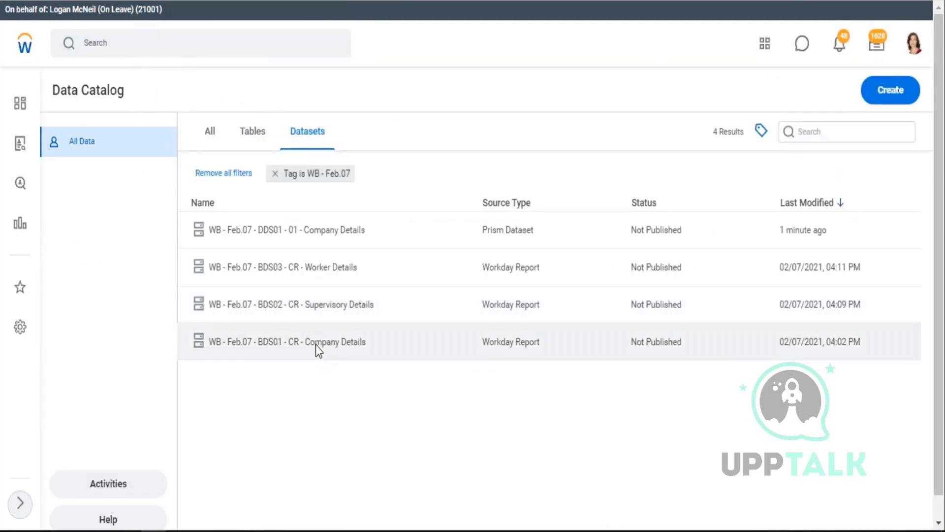
- Open BDS01 - CR - Company Details in a new tab and point out its importing DDS01 dataset
{"action": "right_click", "coordinate": [315, 345]}
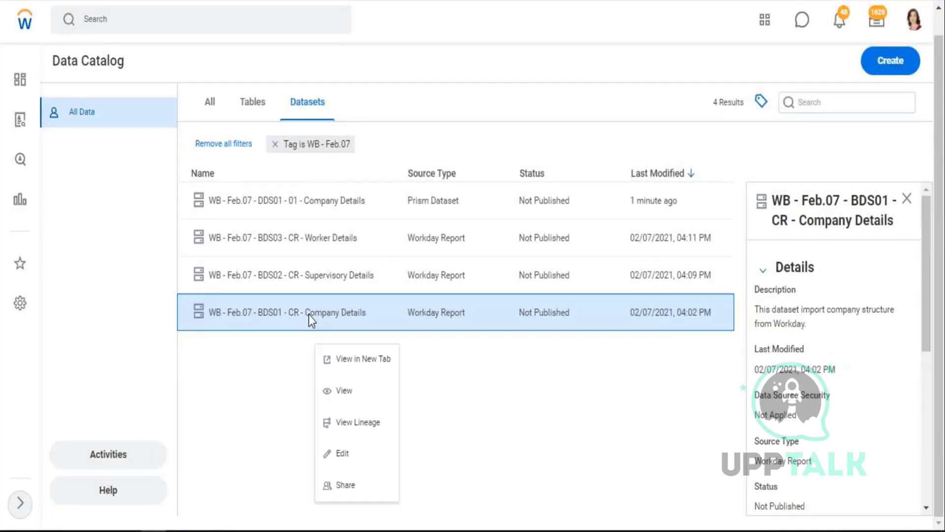
{"action": "left_click", "coordinate": [372, 360]}
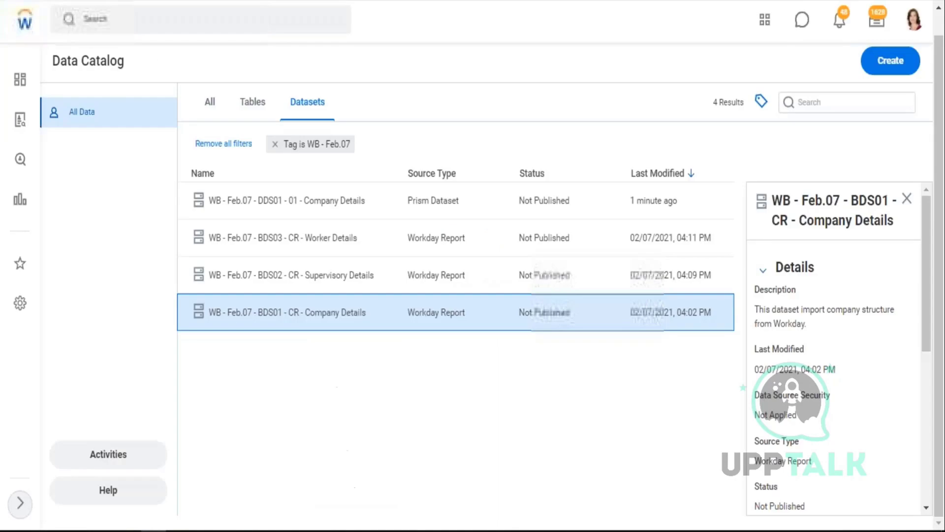
{"action": "scroll", "coordinate": [832, 438], "scroll_direction": "down", "scroll_amount": 5}
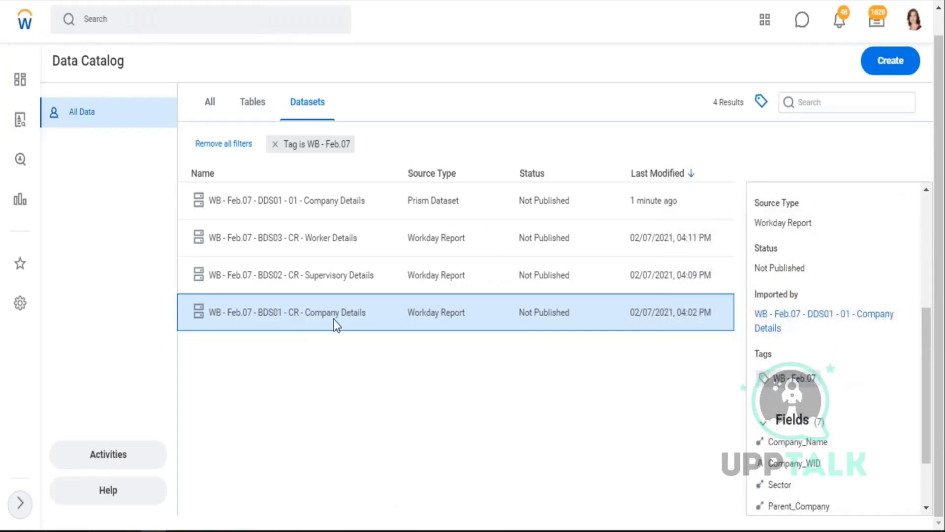
{"action": "left_click_drag", "start_coordinate": [807, 314], "coordinate": [755, 315]}
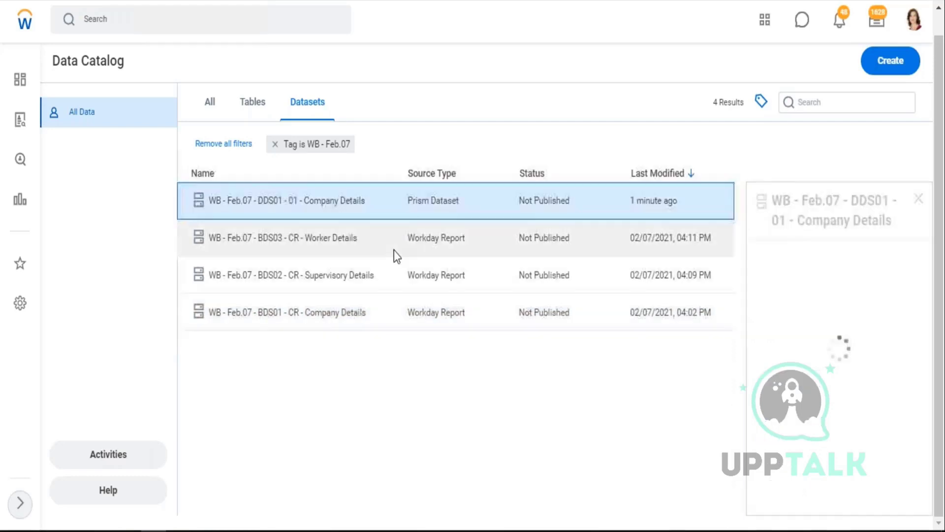
- Show the BDS01 details panel, note the derived dataset importing it, and highlight Primary Pipeline
{"action": "left_click", "coordinate": [308, 315]}
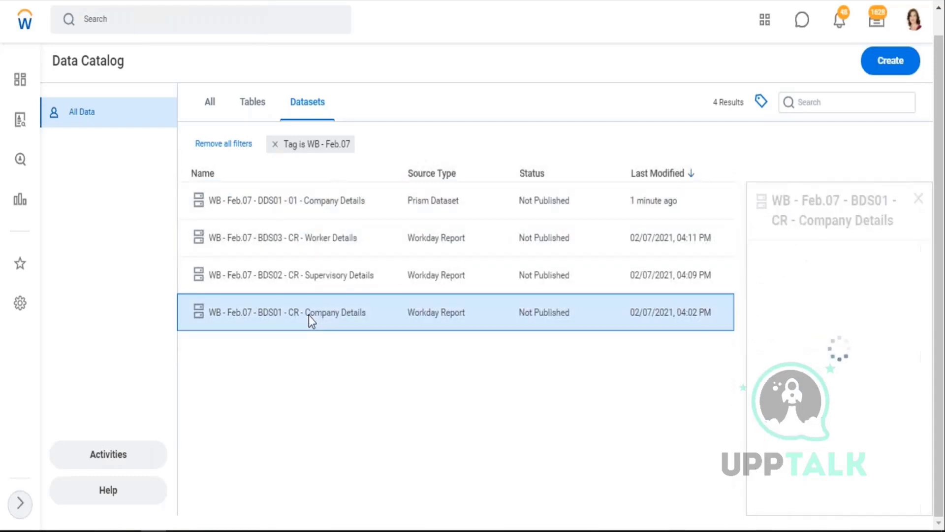
{"action": "scroll", "coordinate": [832, 344], "scroll_direction": "down", "scroll_amount": 5}
{"action": "left_click_drag", "start_coordinate": [895, 235], "coordinate": [813, 235]}
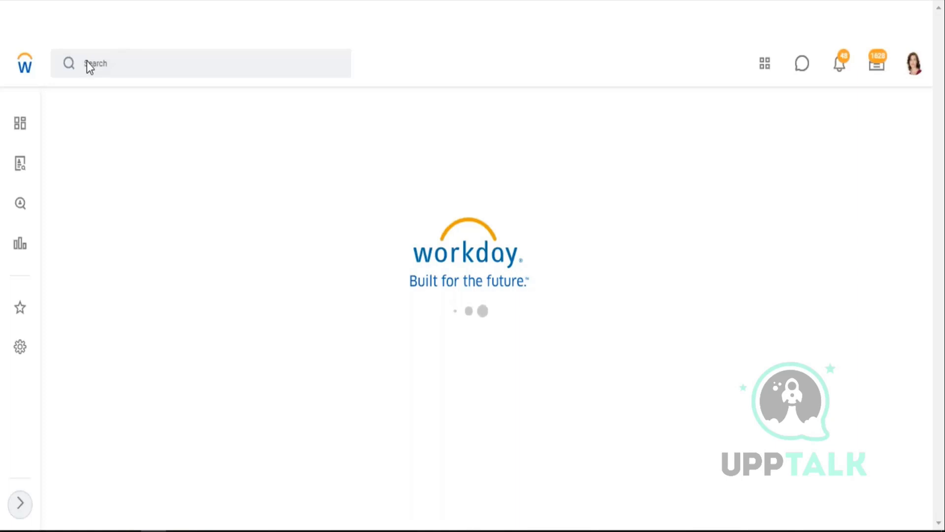
{"action": "left_click_drag", "start_coordinate": [111, 130], "coordinate": [52, 129]}
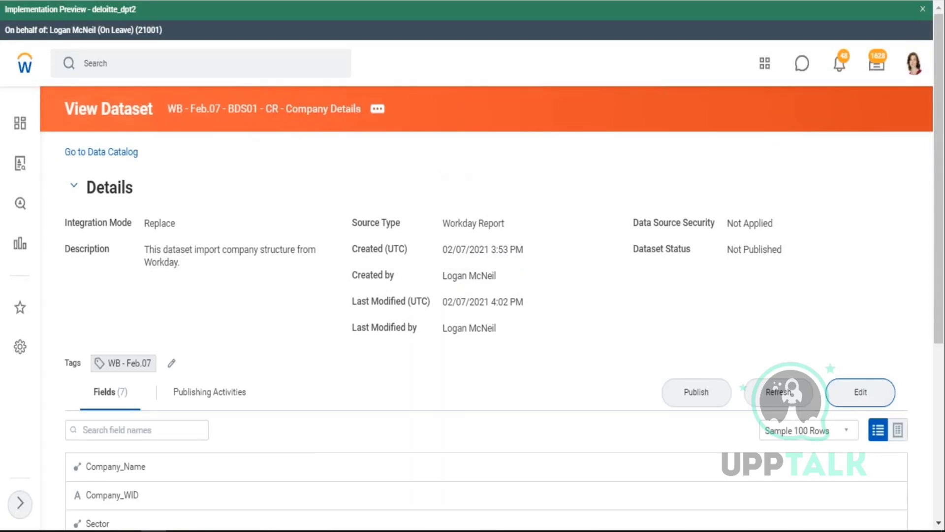
- Dismiss the preview notice, highlight the Primary Pipeline label, and switch to the Excel notes
{"action": "left_click", "coordinate": [923, 9]}
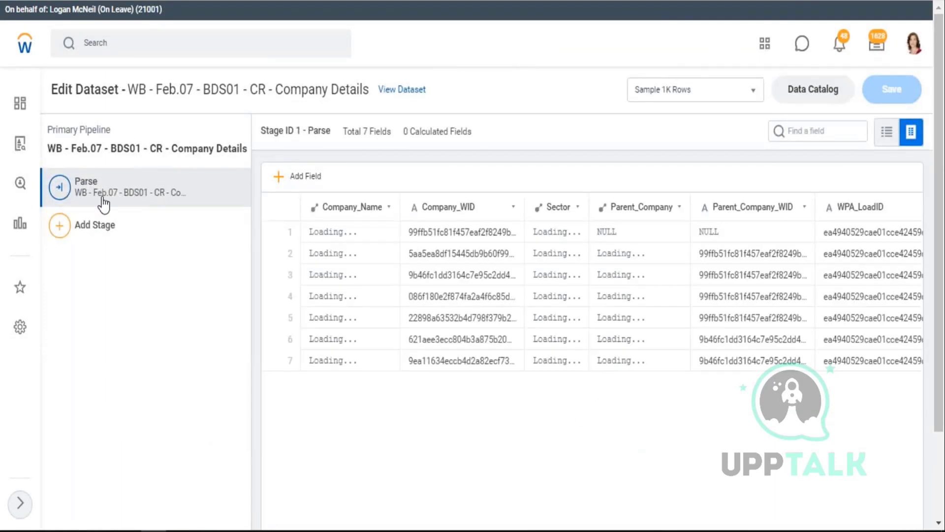
{"action": "left_click_drag", "start_coordinate": [73, 129], "coordinate": [102, 130]}
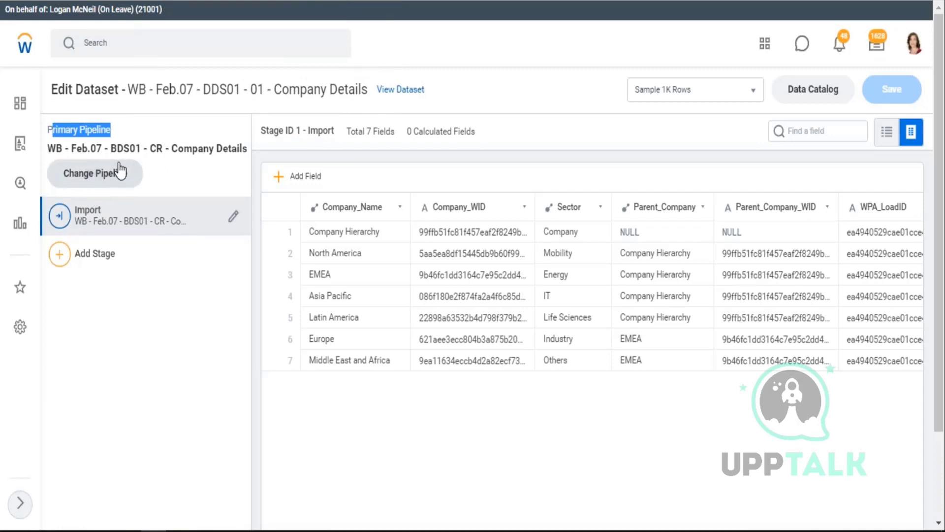
{"action": "key", "text": "alt+Tab"}
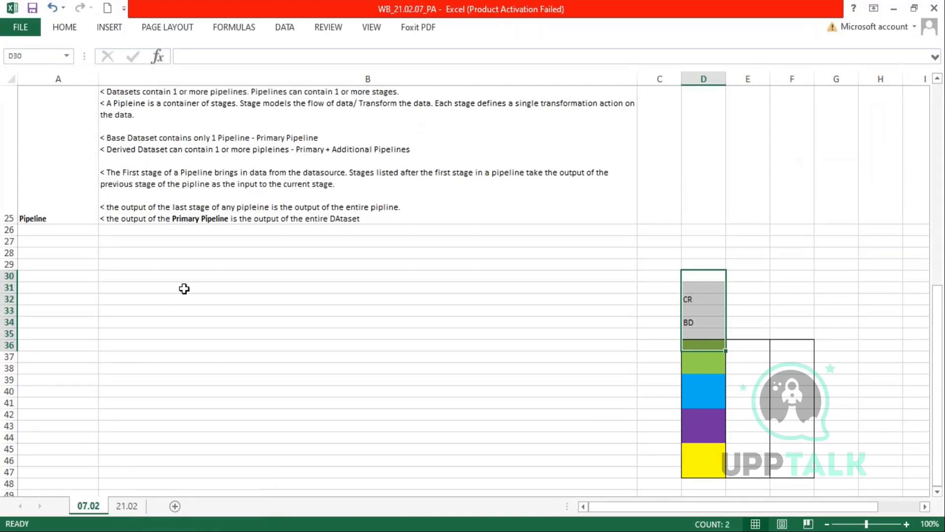
- Highlight the B25 notes about the Primary Pipeline and derived dataset pipelines, then return to Workday
{"action": "scroll", "coordinate": [184, 274], "scroll_direction": "up", "scroll_amount": 2}
{"action": "scroll", "coordinate": [215, 371], "scroll_direction": "down", "scroll_amount": 1}
{"action": "double_click", "coordinate": [204, 185]}
{"action": "left_click_drag", "start_coordinate": [204, 185], "coordinate": [211, 185]}
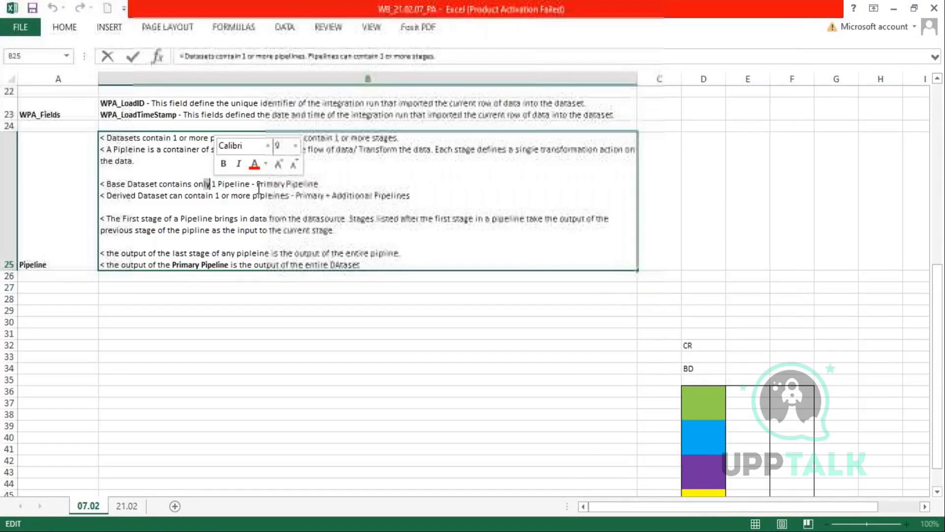
{"action": "left_click_drag", "start_coordinate": [318, 184], "coordinate": [241, 184]}
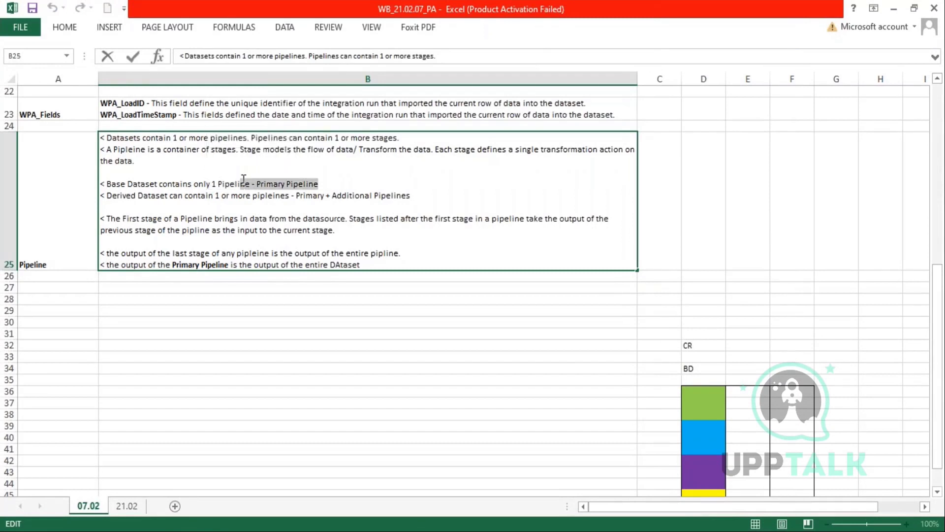
{"action": "left_click_drag", "start_coordinate": [138, 195], "coordinate": [427, 200]}
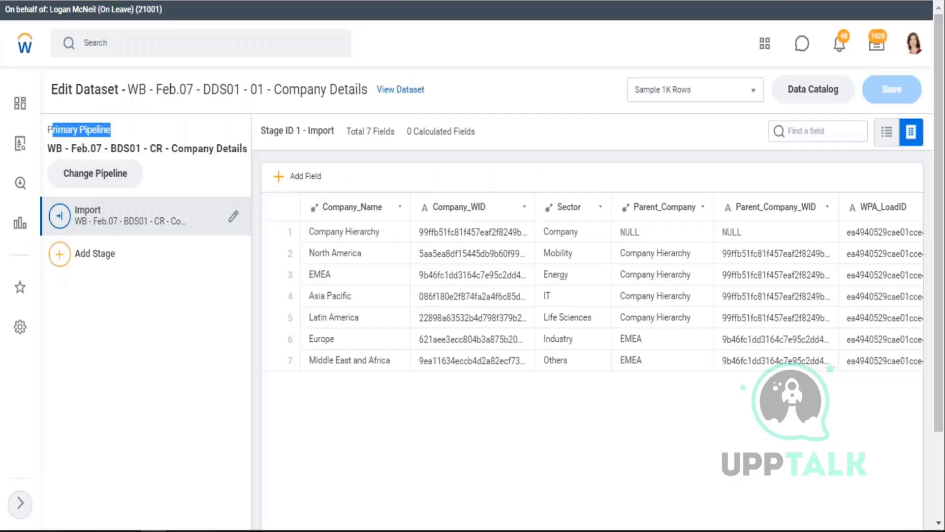
- Open the Primary Pipeline's Parse stage and highlight the pipeline and dataset names
{"action": "left_click", "coordinate": [87, 179]}
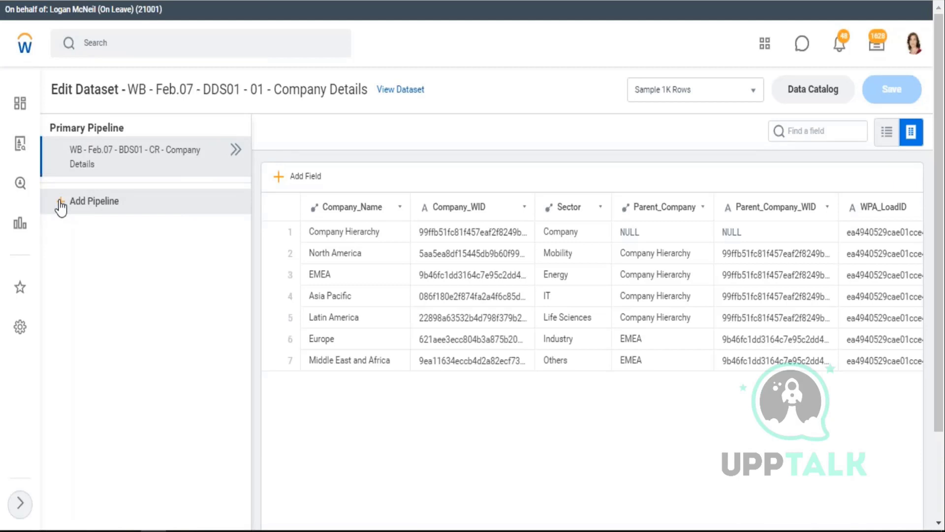
{"action": "left_click_drag", "start_coordinate": [139, 158], "coordinate": [87, 165]}
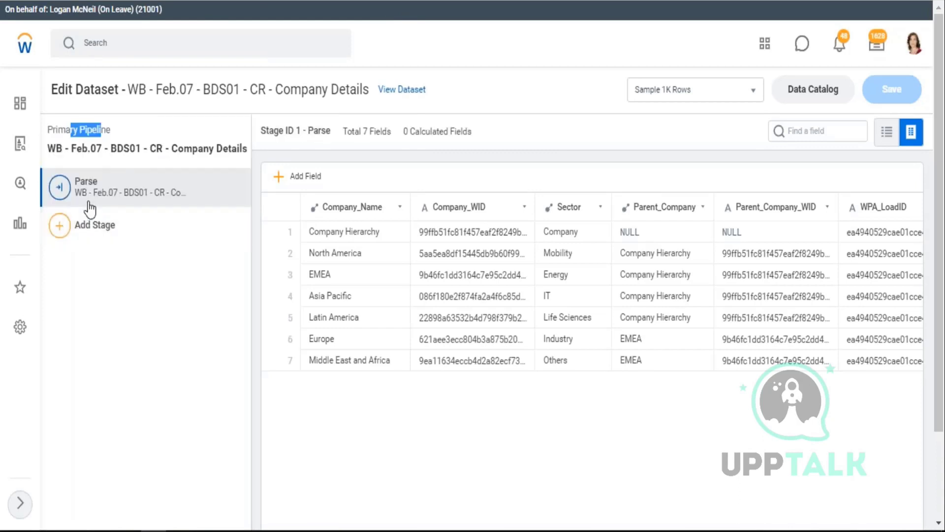
{"action": "left_click", "coordinate": [116, 194]}
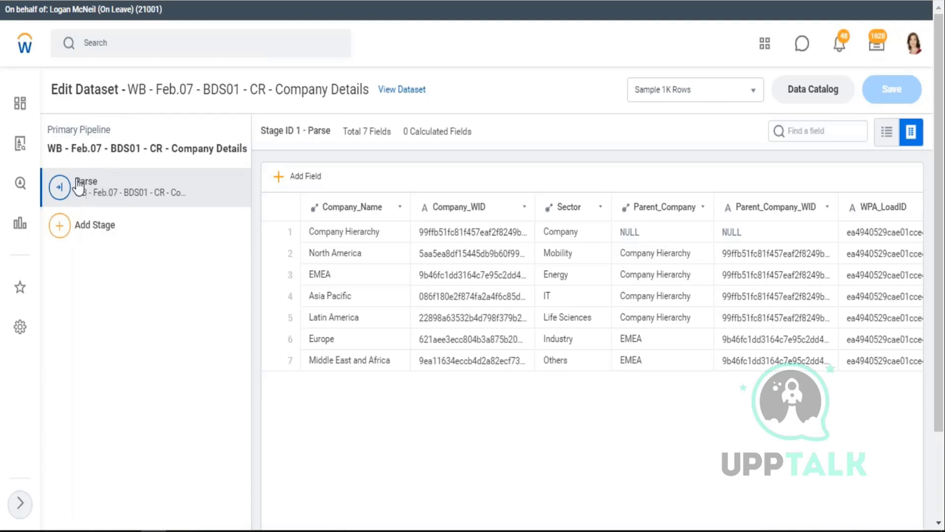
{"action": "left_click_drag", "start_coordinate": [56, 147], "coordinate": [219, 149]}
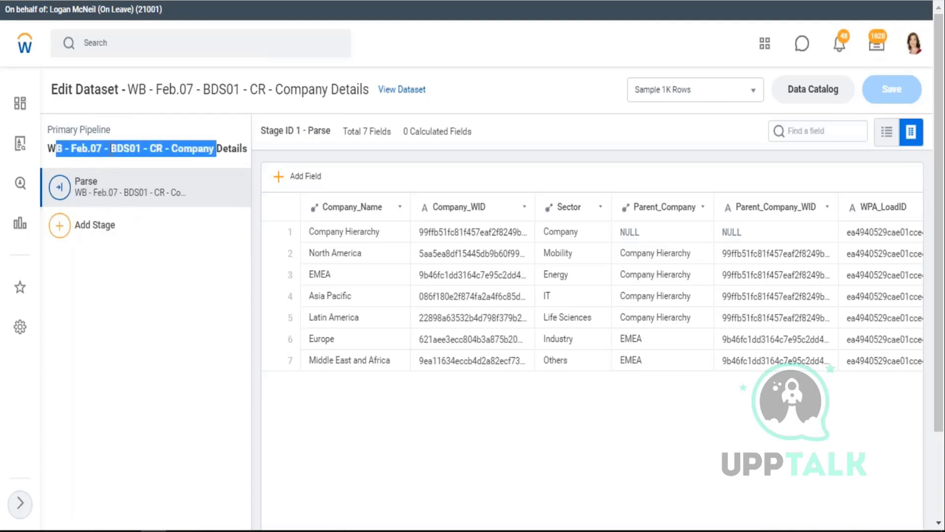
{"action": "left_click_drag", "start_coordinate": [129, 89], "coordinate": [359, 88]}
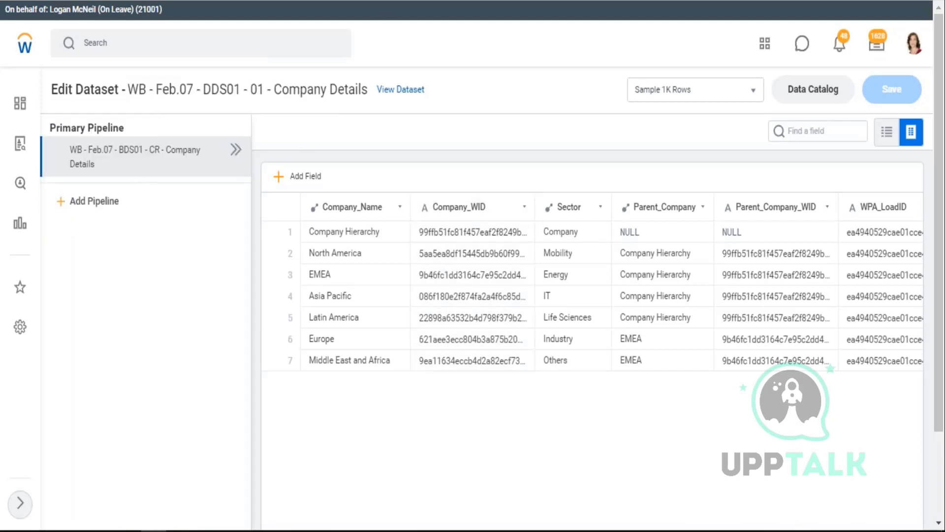
- Check the Parent_Company_WID column in the pipeline, then go back to the Data Catalog
{"action": "left_click", "coordinate": [371, 245]}
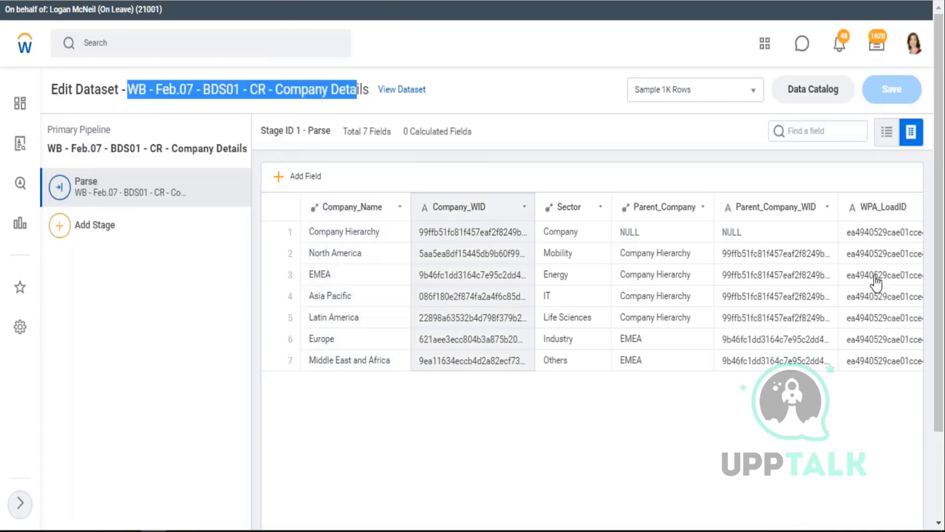
{"action": "left_click", "coordinate": [785, 321]}
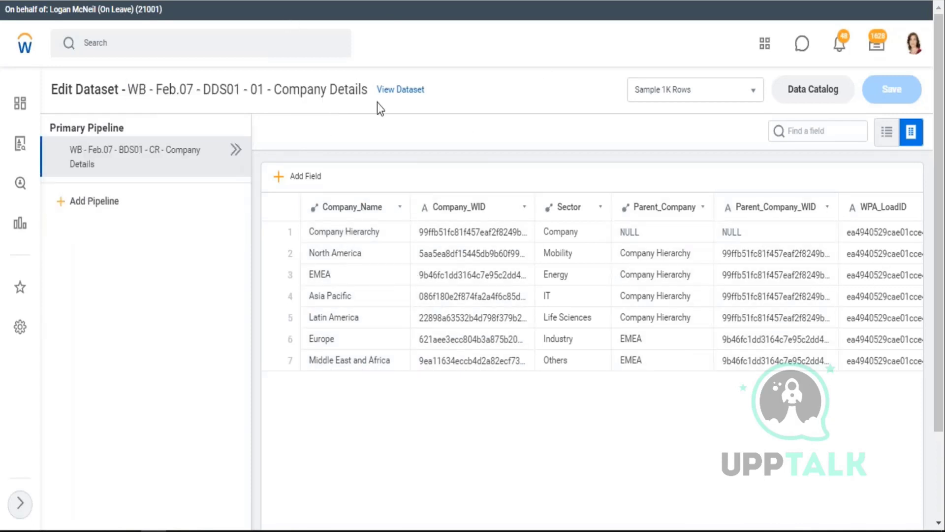
{"action": "left_click", "coordinate": [314, 237]}
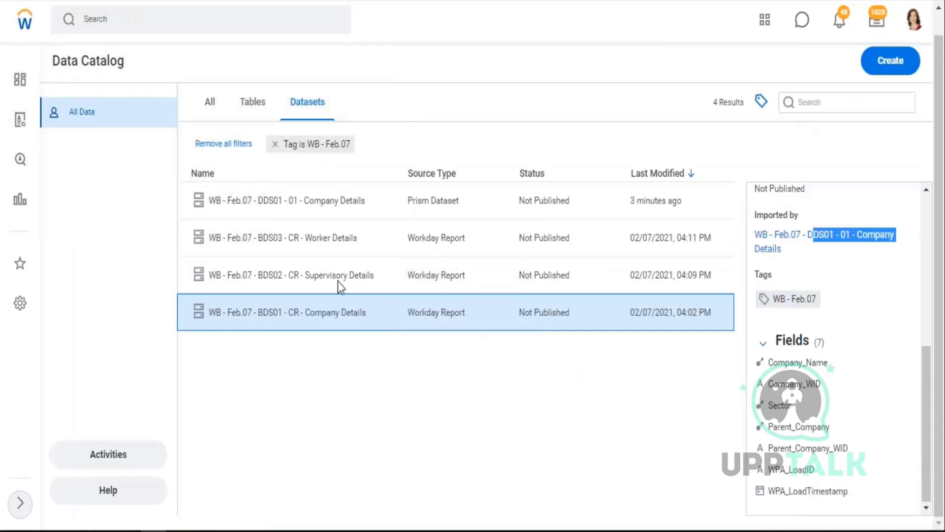
- View the lineage of the DDS01 - 01 - Company Details dataset
{"action": "left_click", "coordinate": [327, 201]}
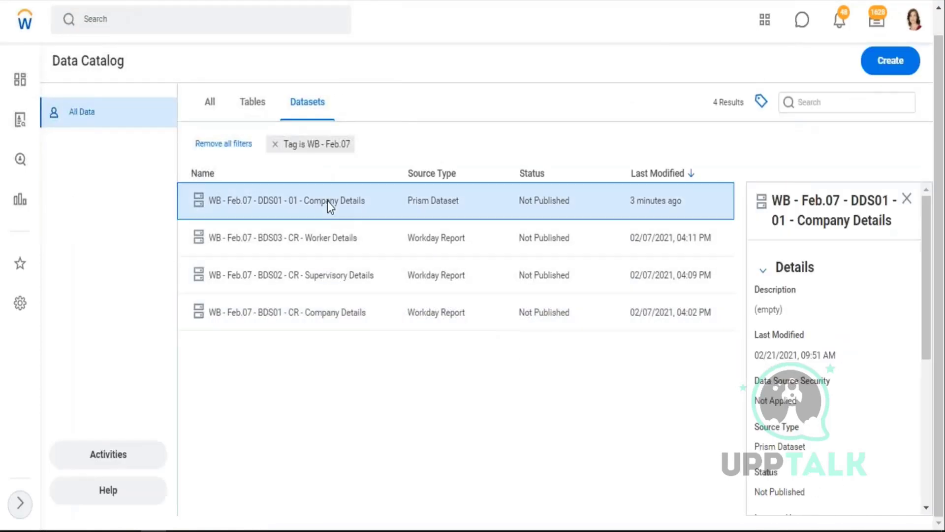
{"action": "right_click", "coordinate": [327, 201]}
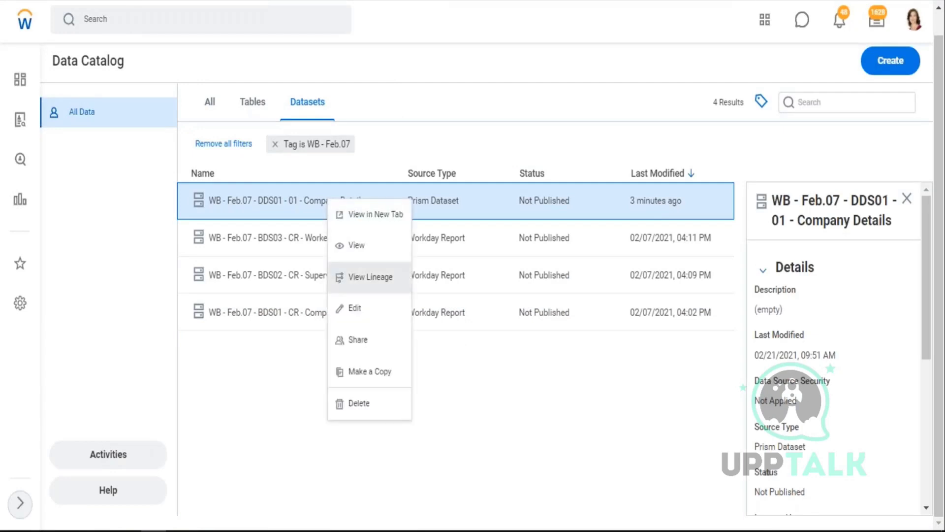
{"action": "left_click", "coordinate": [379, 279]}
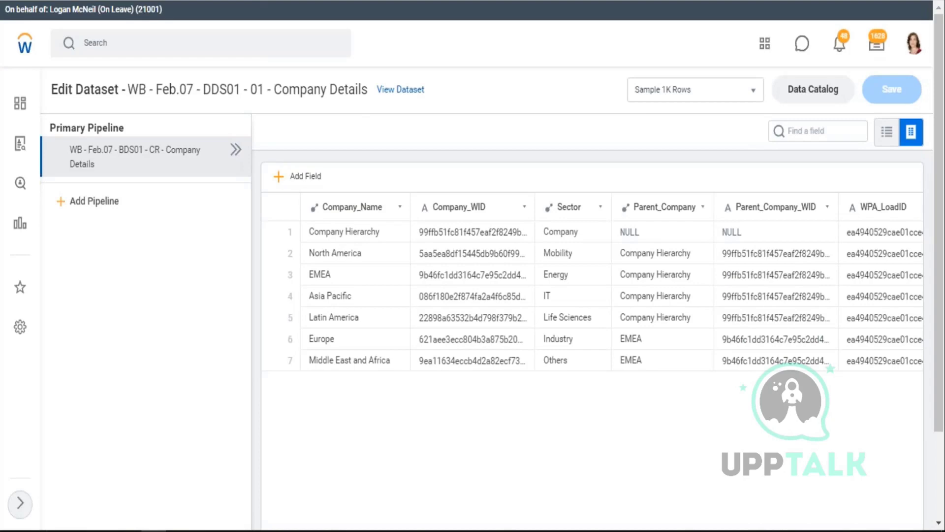
{"action": "key", "text": "alt+Tab"}
- On sheet 21.02, add a B1 line: creating a dataset auto-creates a Primary Pipeline, and more pipelines can be imported
{"action": "left_click", "coordinate": [128, 506]}
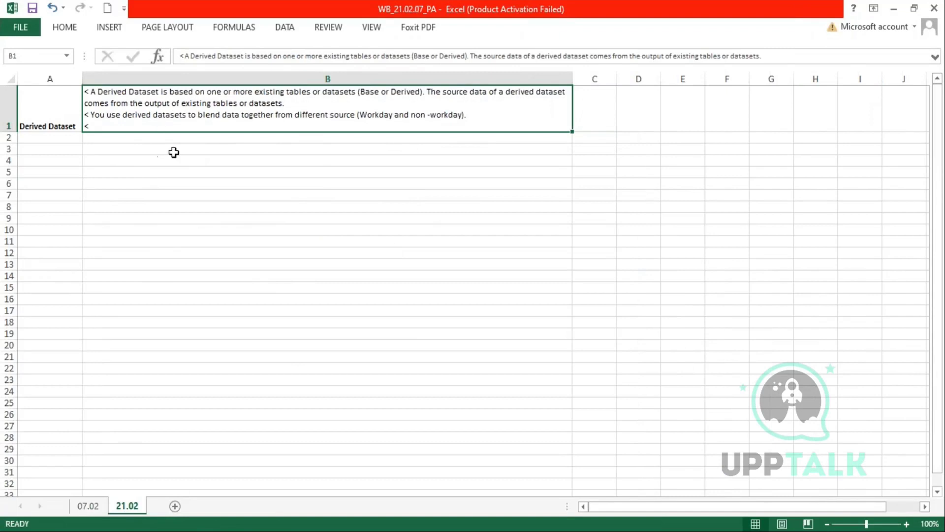
{"action": "double_click", "coordinate": [101, 126]}
{"action": "key", "text": "BackSpace"}
{"action": "key", "text": "alt+Return"}
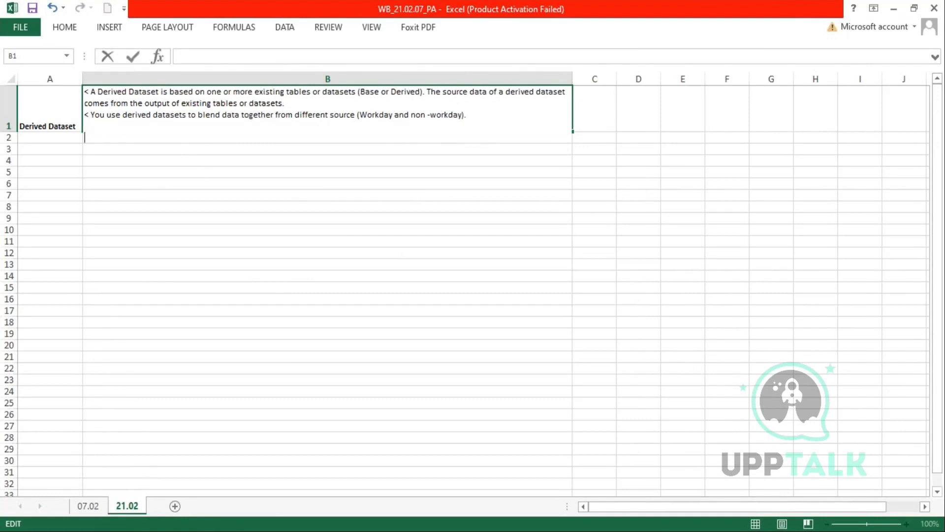
{"action": "type", "text": "< wHEN A"}
{"action": "key", "text": "BackSpace"}
{"action": "key", "text": "BackSpace"}
{"action": "key", "text": "BackSpace"}
{"action": "key", "text": "BackSpace"}
{"action": "key", "text": "BackSpace"}
{"action": "key", "text": "BackSpace"}
{"action": "key", "text": "Caps_Lock"}
{"action": "type", "text": "When a"}
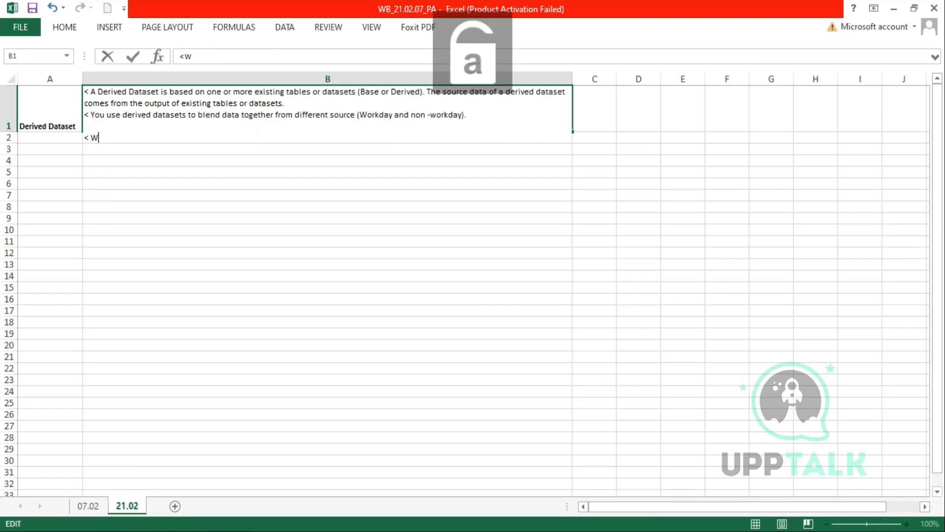
{"action": "type", "text": "ta"}
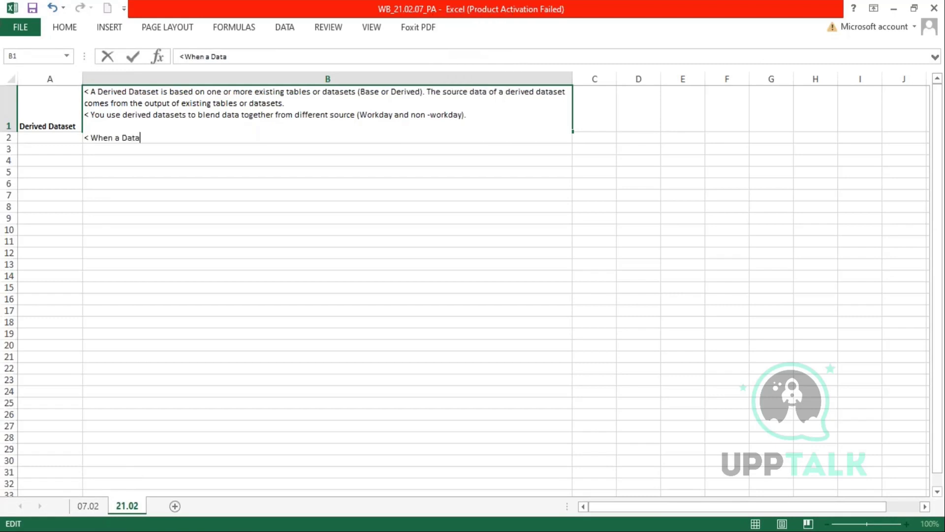
{"action": "type", "text": "set is created "}
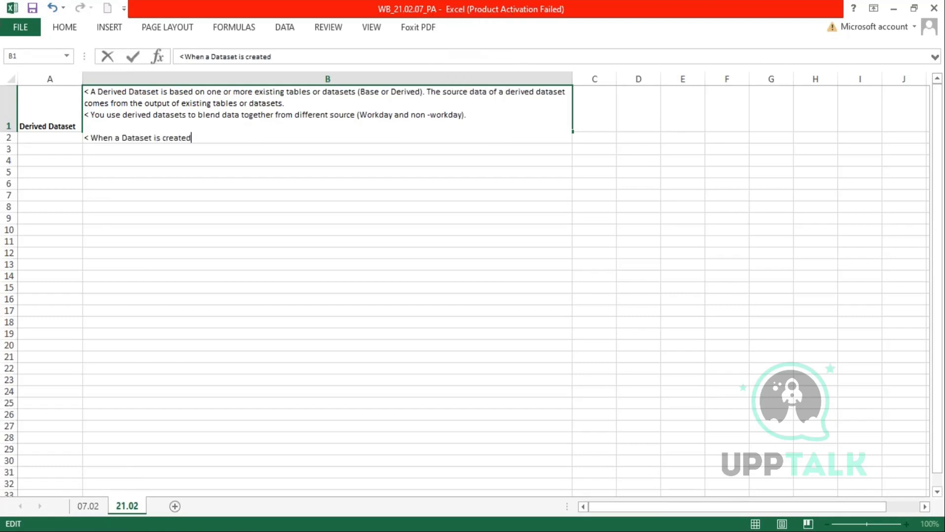
{"action": "type", "text": "Workday au"}
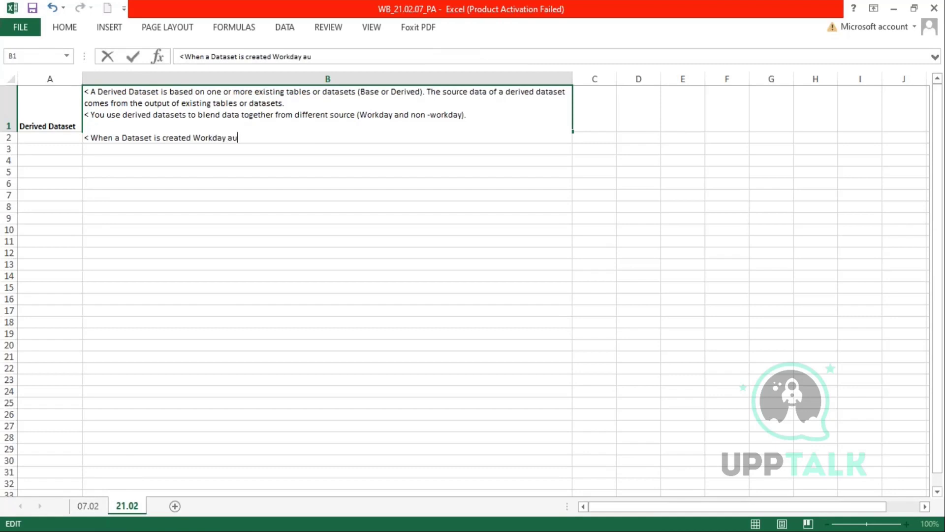
{"action": "type", "text": "tomatically"}
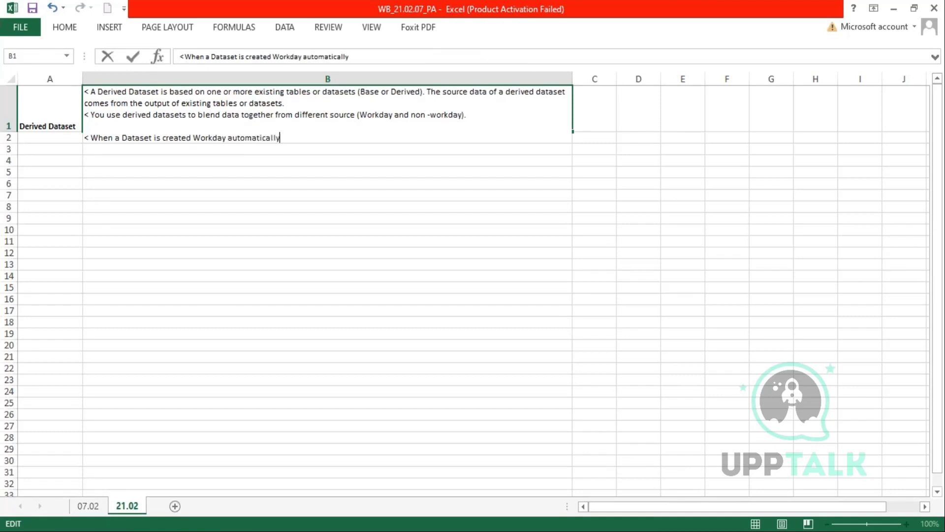
{"action": "type", "text": " creates a Primary "}
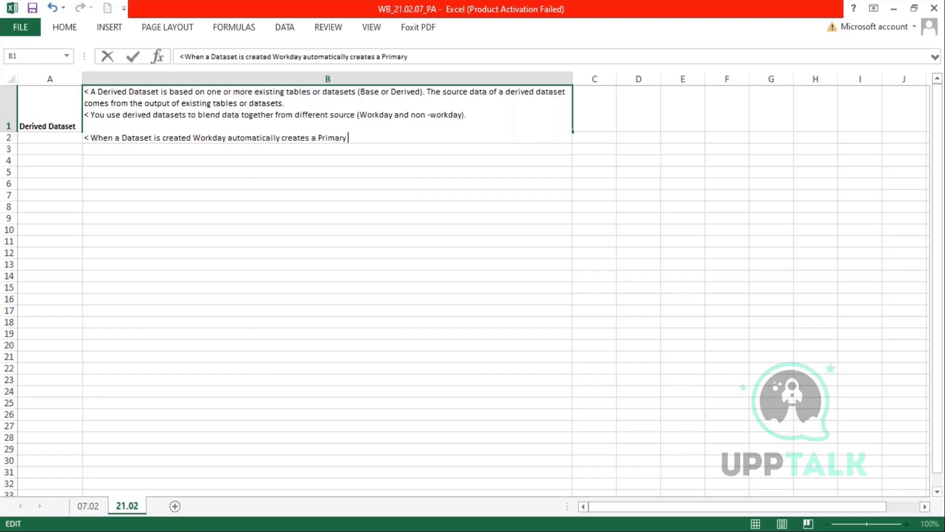
{"action": "type", "text": "Pipeline. Aftewar"}
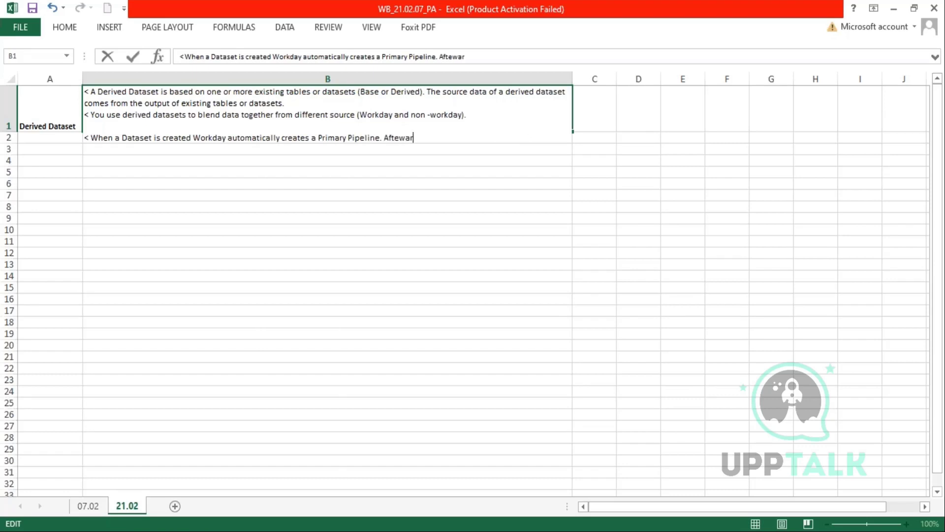
{"action": "type", "text": "ds any number o"}
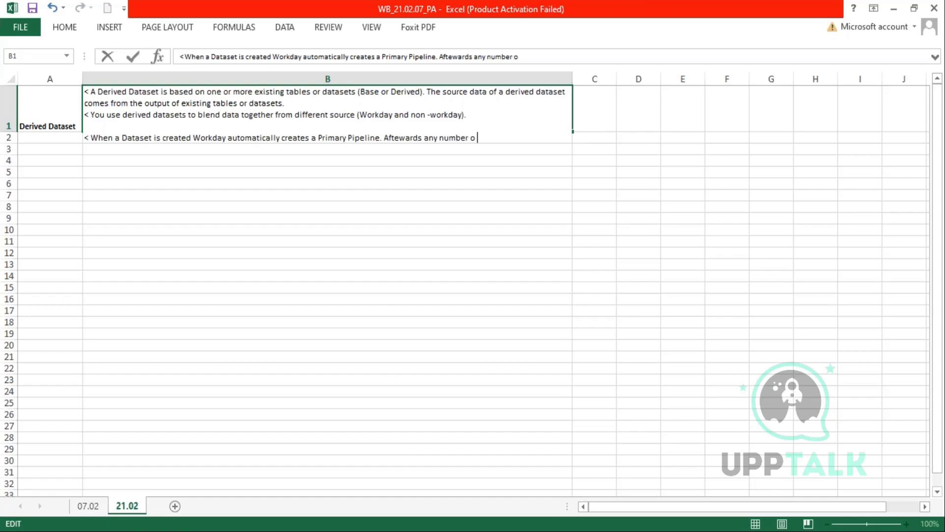
{"action": "type", "text": "f additional po"}
{"action": "key", "text": "BackSpace"}
{"action": "type", "text": "ipelines "}
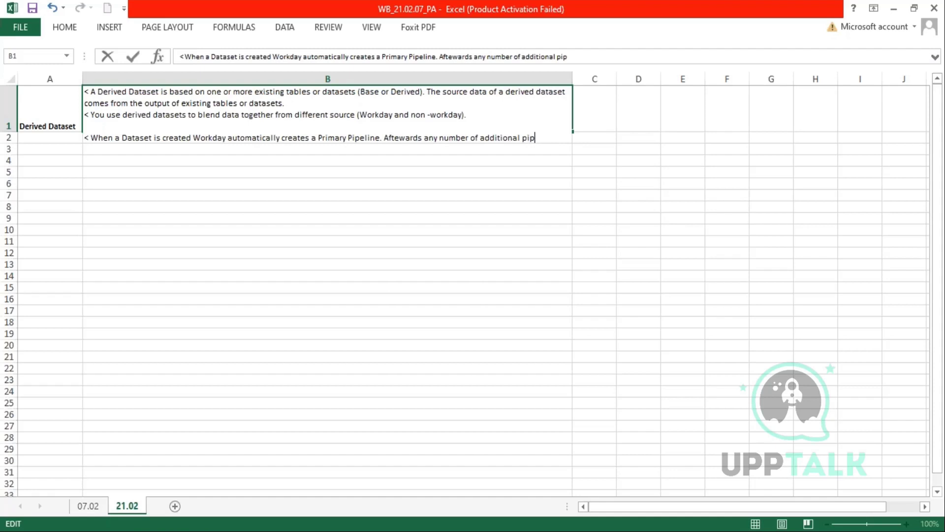
{"action": "type", "text": "can be "}
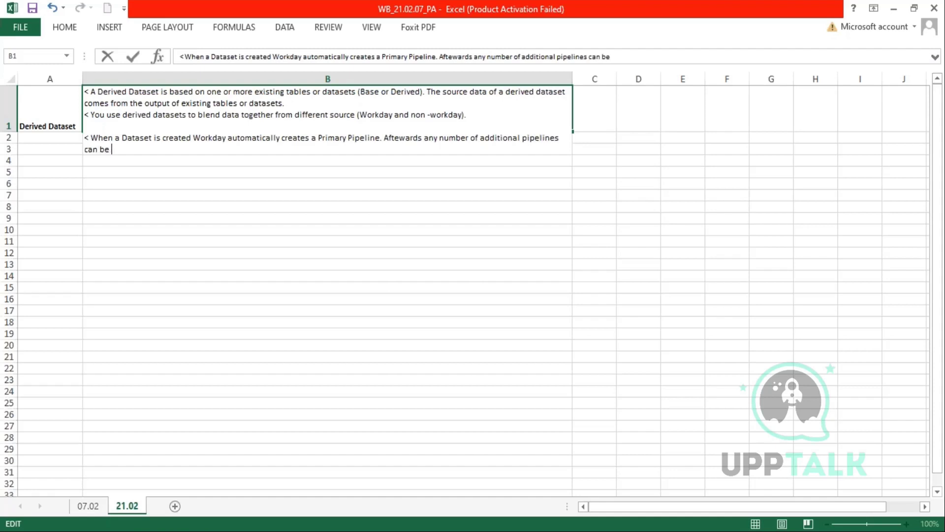
{"action": "type", "text": "added by importing "}
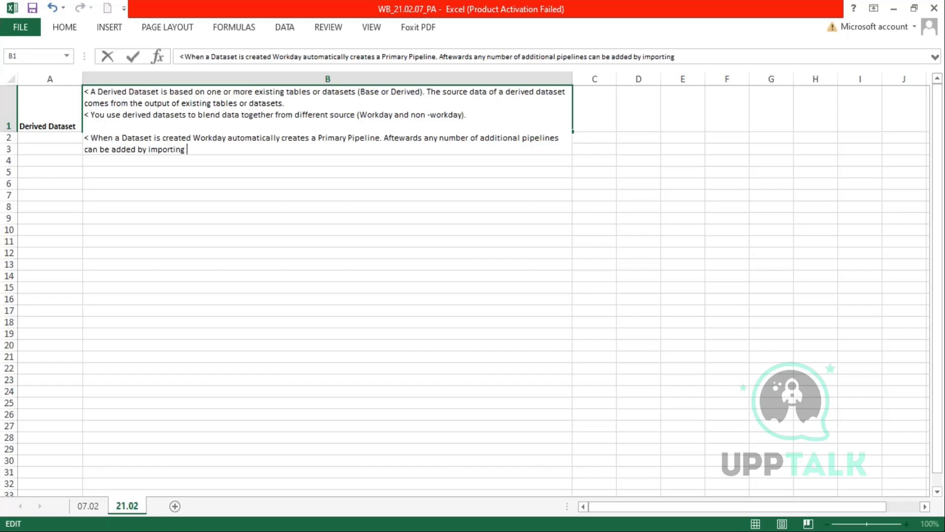
{"action": "type", "text": "other tables a"}
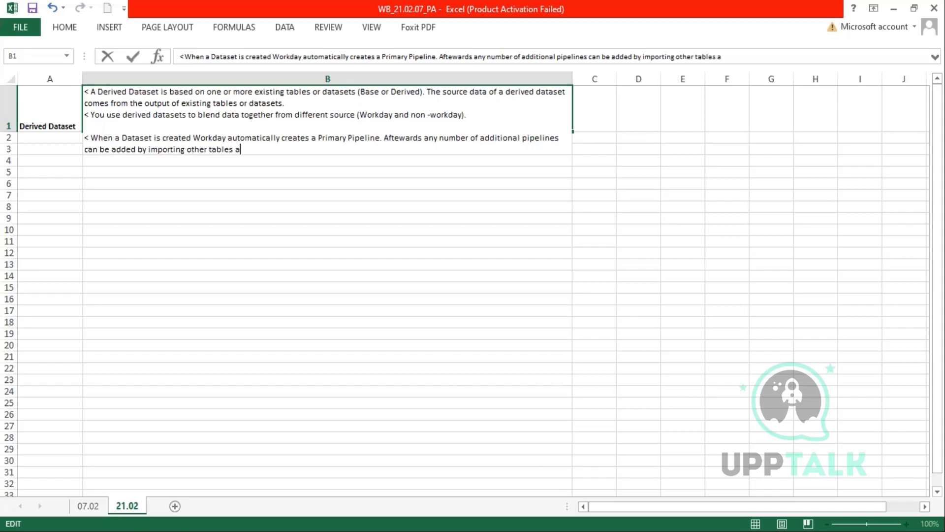
{"action": "type", "text": "nd datasets."}
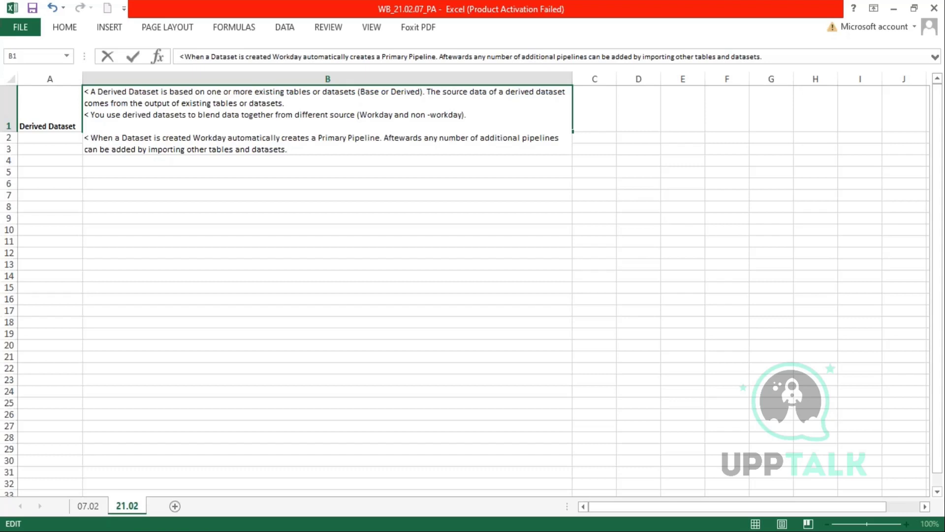
- Add a B1 line: pipelines are collections of stages, and some stages are Derived Dataset only
{"action": "key", "text": "alt+Return"}
{"action": "type", "text": "< A pipeline"}
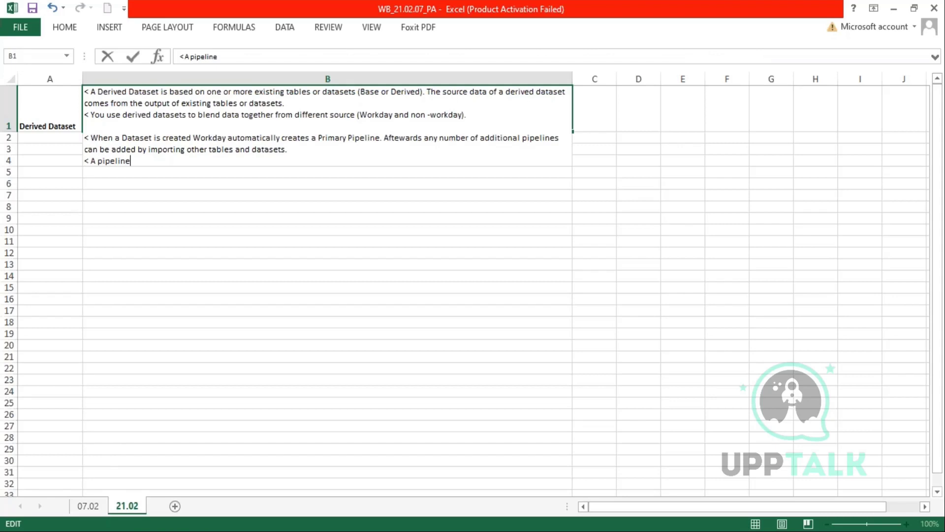
{"action": "type", "text": " is a collection f"}
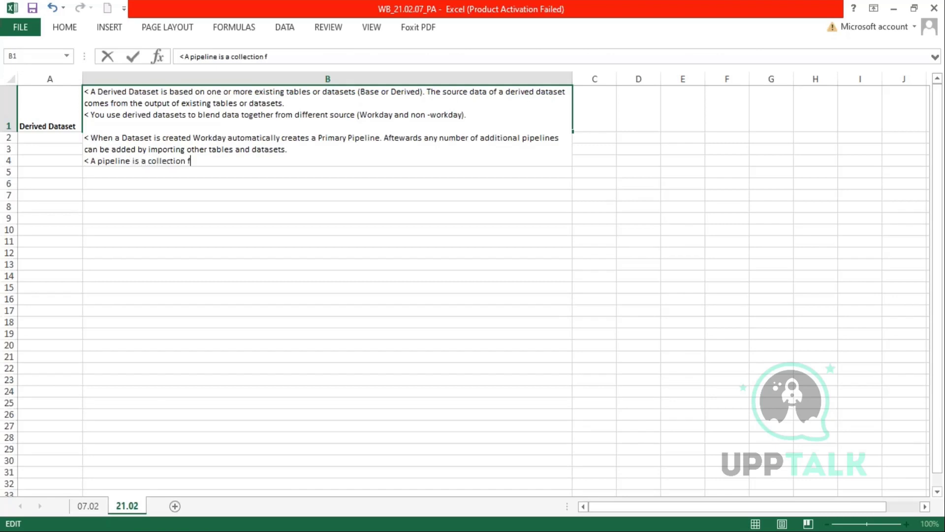
{"action": "key", "text": "BackSpace"}
{"action": "type", "text": "of stages"}
{"action": "type", "text": " can b"}
{"action": "key", "text": "BackSpace"}
{"action": "key", "text": "BackSpace"}
{"action": "key", "text": "BackSpace"}
{"action": "key", "text": "BackSpace"}
{"action": "type", "text": "nd c"}
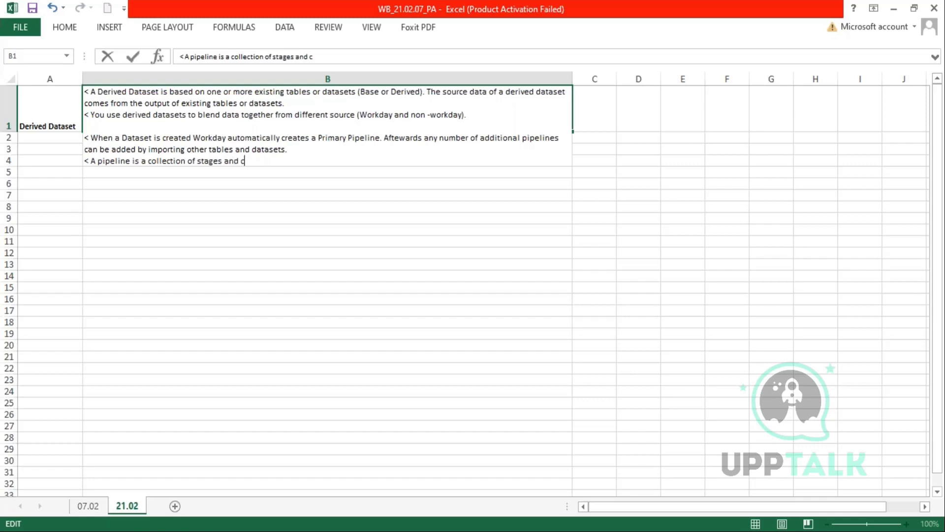
{"action": "type", "text": "an be added to both"}
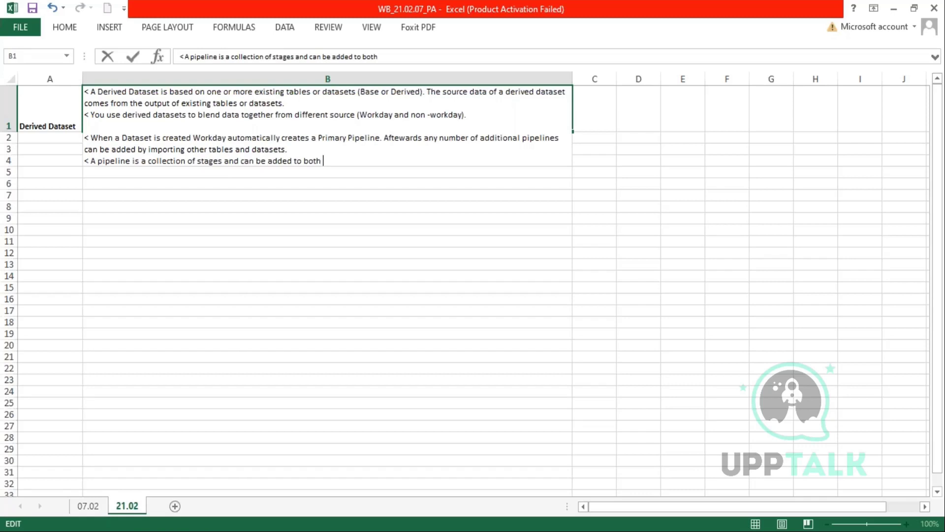
{"action": "type", "text": " Base and Derived D"}
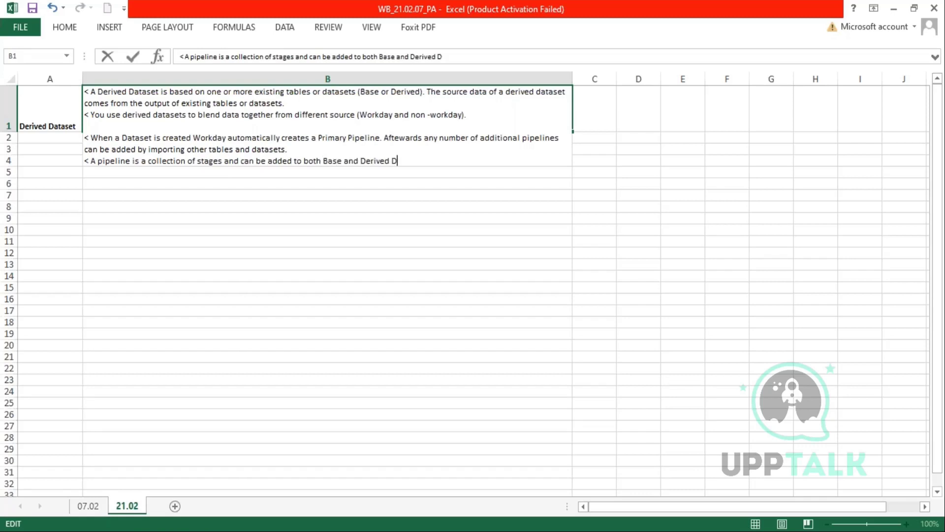
{"action": "type", "text": "atasets. However some po"}
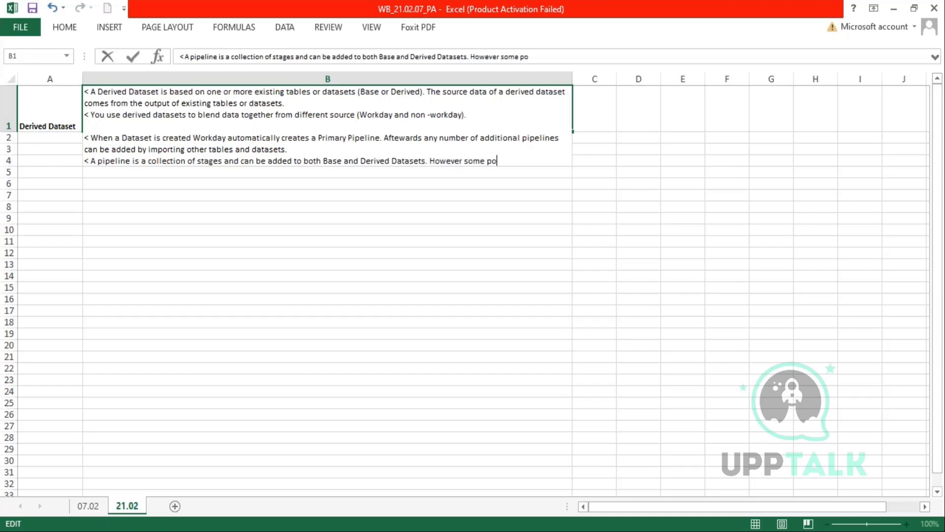
{"action": "key", "text": "BackSpace"}
{"action": "type", "text": "ipleines can onl"}
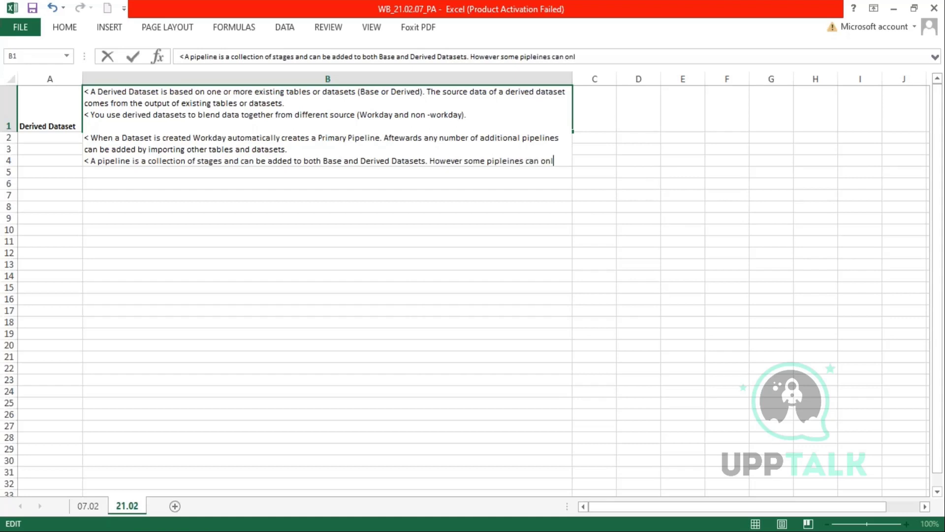
{"action": "key", "text": "BackSpace"}
{"action": "key", "text": "BackSpace"}
{"action": "key", "text": "BackSpace"}
{"action": "key", "text": "BackSpace"}
{"action": "key", "text": "BackSpace"}
{"action": "key", "text": "BackSpace"}
{"action": "key", "text": "BackSpace"}
{"action": "key", "text": "BackSpace"}
{"action": "key", "text": "BackSpace"}
{"action": "key", "text": "BackSpace"}
{"action": "key", "text": "BackSpace"}
{"action": "key", "text": "BackSpace"}
{"action": "key", "text": "BackSpace"}
{"action": "key", "text": "BackSpace"}
{"action": "key", "text": "BackSpace"}
{"action": "key", "text": "BackSpace"}
{"action": "key", "text": "BackSpace"}
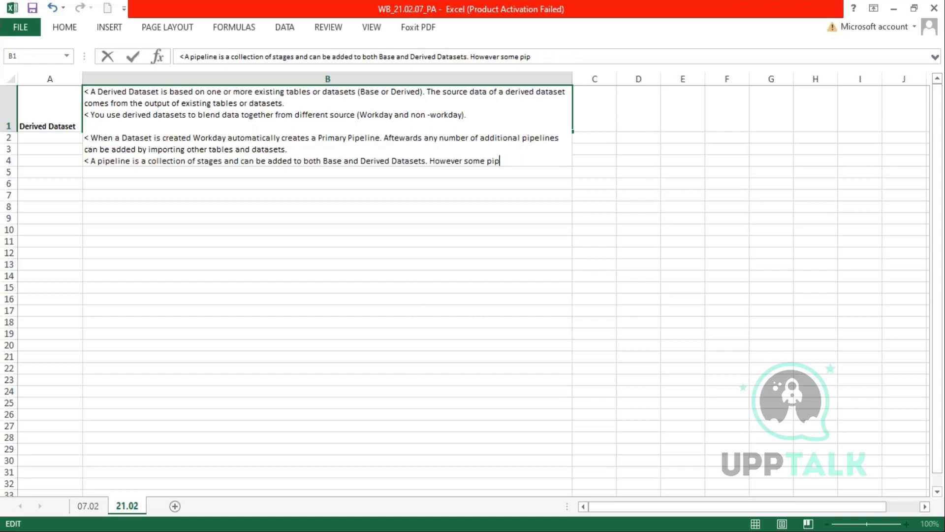
{"action": "type", "text": "stages can only "}
{"action": "type", "text": "be added to "}
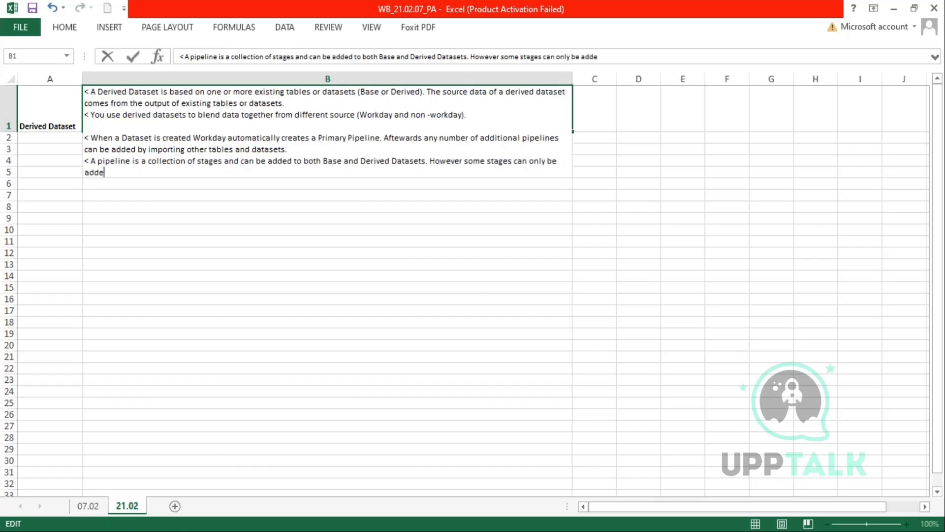
{"action": "type", "text": "Derived Dataset"}
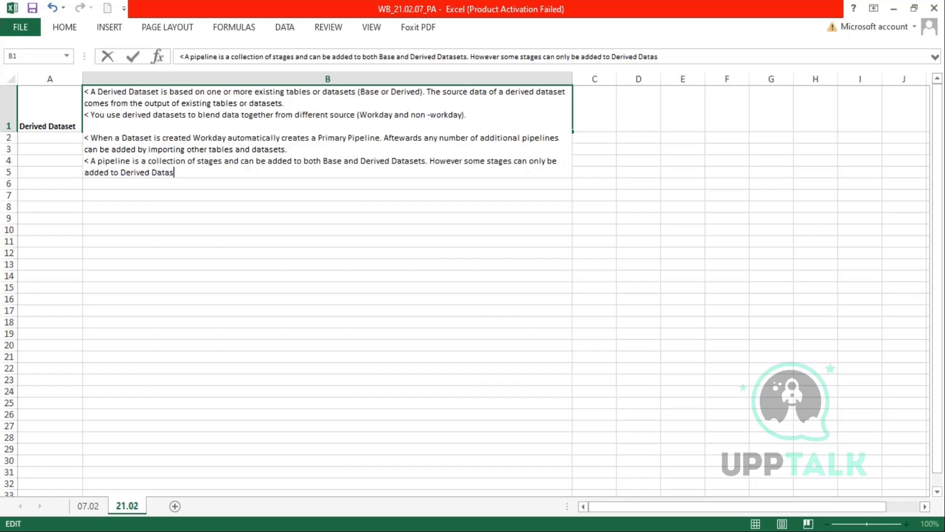
{"action": "key", "text": "Return"}
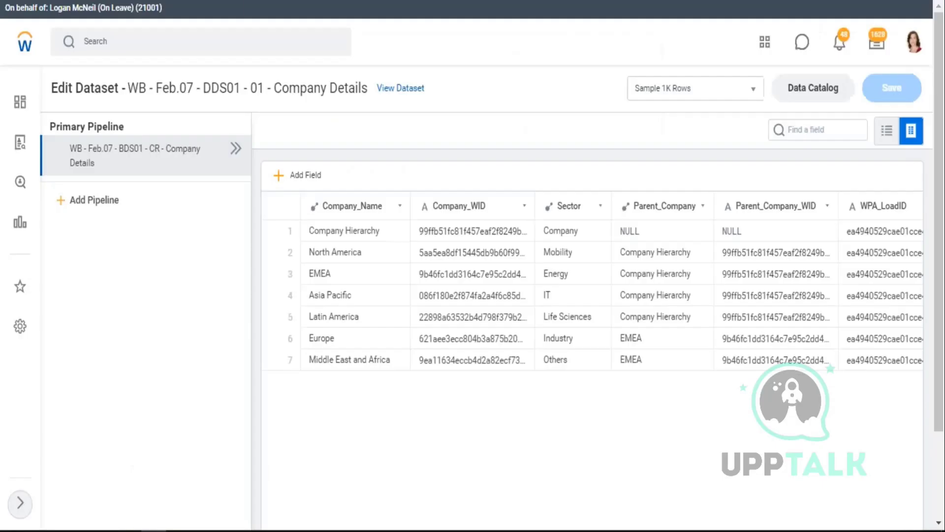
- Compare the derived dataset's Add Stage options with the base dataset's list, then reopen the B1 note
{"action": "left_click", "coordinate": [238, 151]}
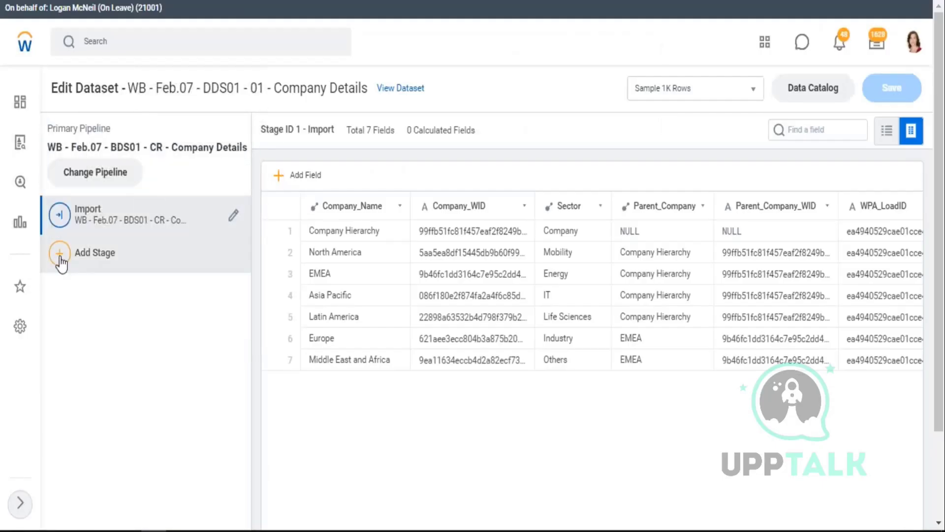
{"action": "left_click", "coordinate": [118, 271]}
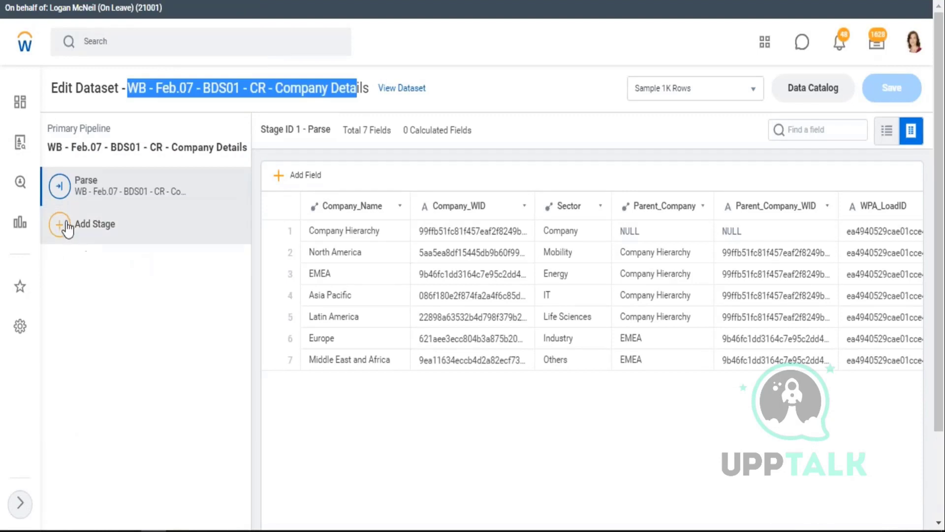
{"action": "left_click", "coordinate": [114, 266]}
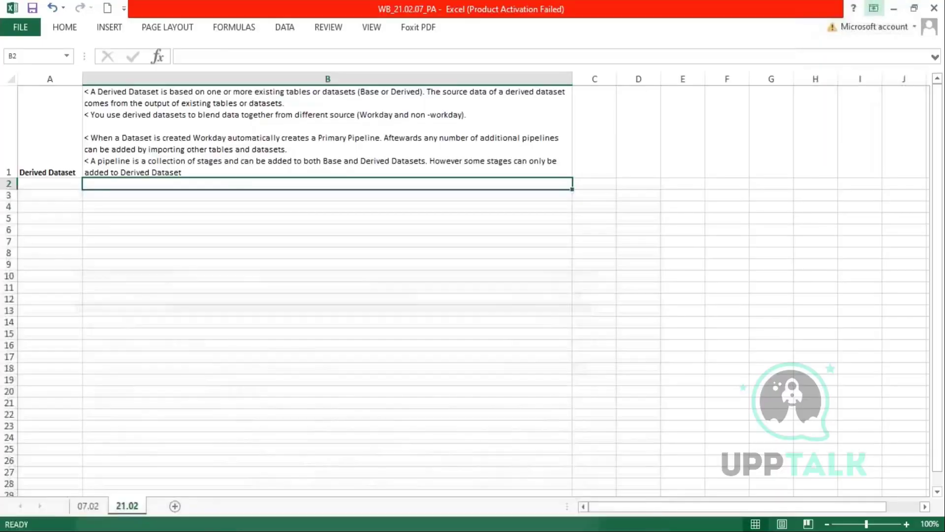
{"action": "left_click", "coordinate": [228, 167]}
{"action": "double_click", "coordinate": [239, 170]}
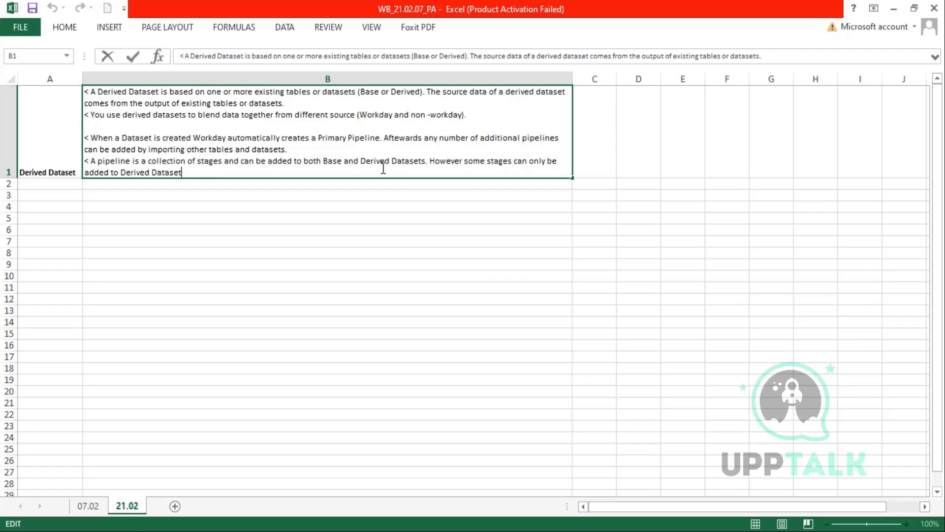
- Enter the label 'Import Stage' in cell A3
{"action": "left_click", "coordinate": [33, 193]}
{"action": "type", "text": "Import Stage"}
{"action": "key", "text": "Tab"}
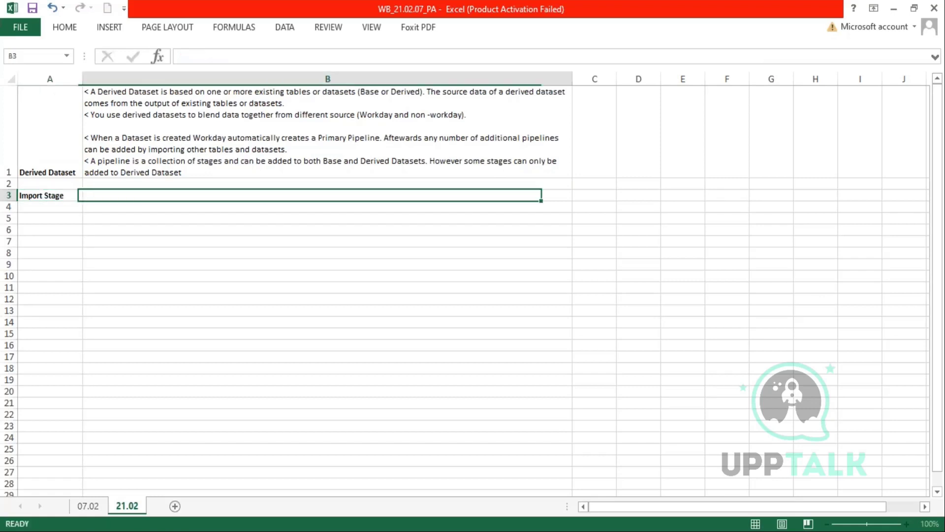
- Note in B3 that Workday adds Import Stage first in every derived dataset, undeletable, bolding 'derived dataset'
{"action": "type", "text": "<"}
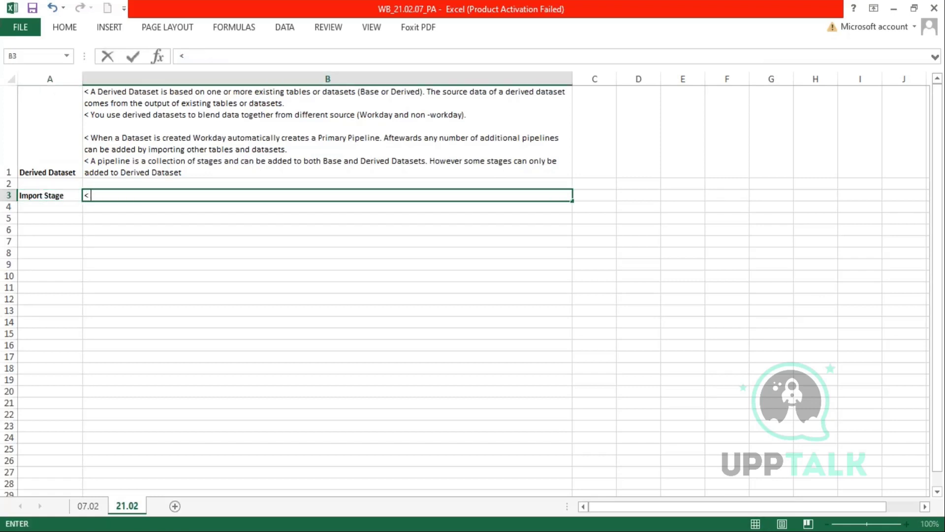
{"action": "type", "text": " Workday Automatically"}
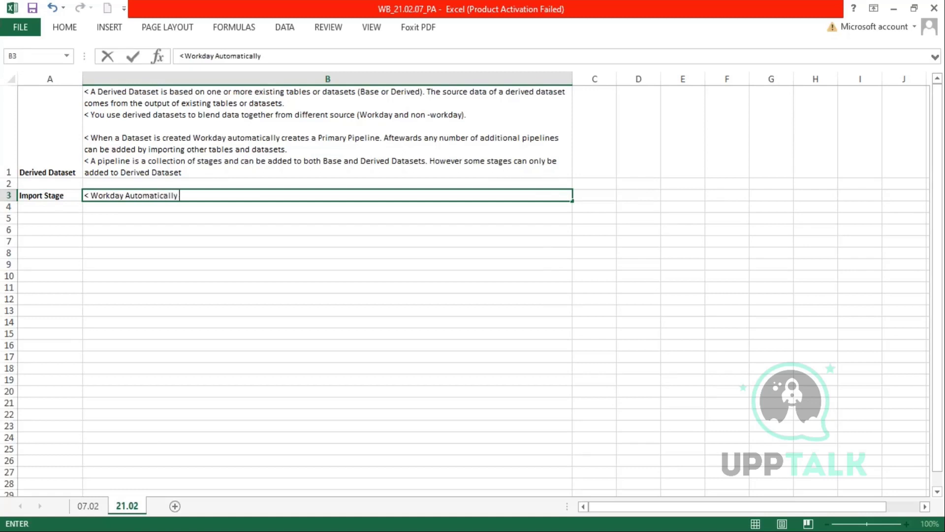
{"action": "type", "text": " adde import stage as"}
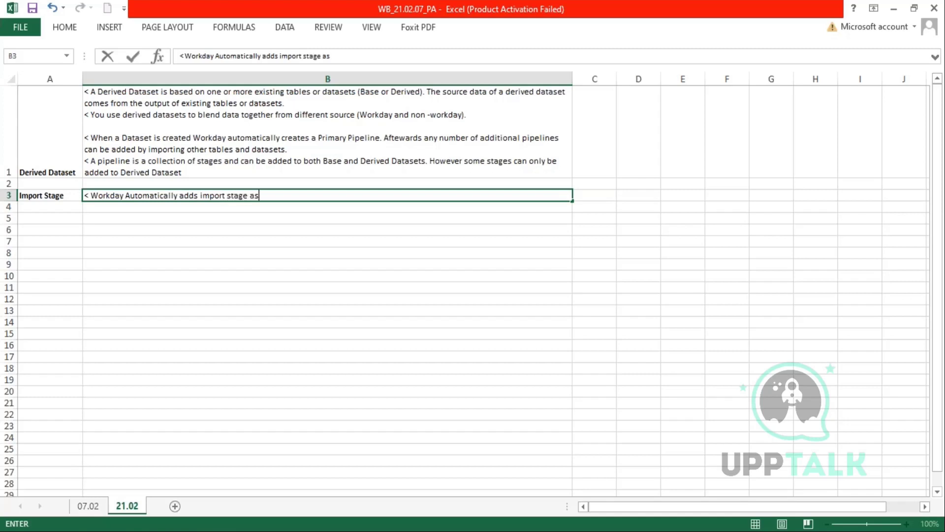
{"action": "type", "text": " the first sta"}
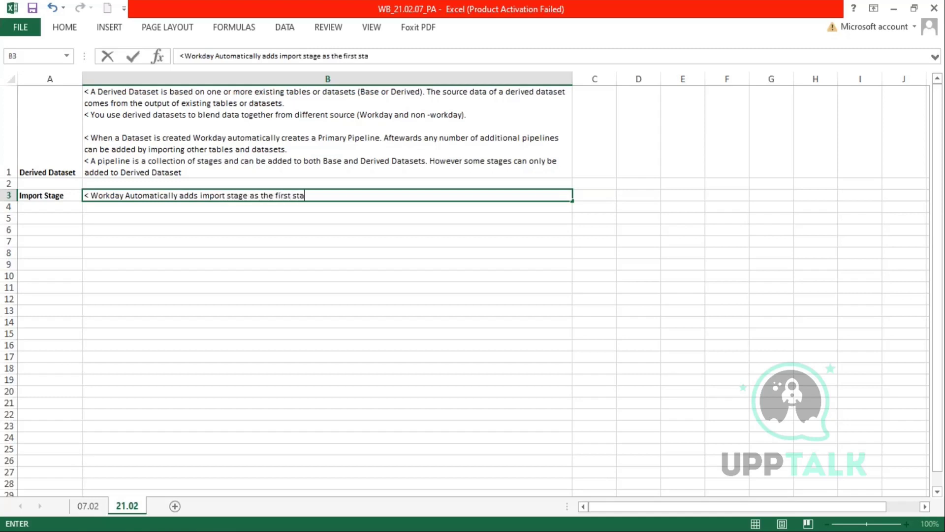
{"action": "type", "text": "ge of every derived dataset"}
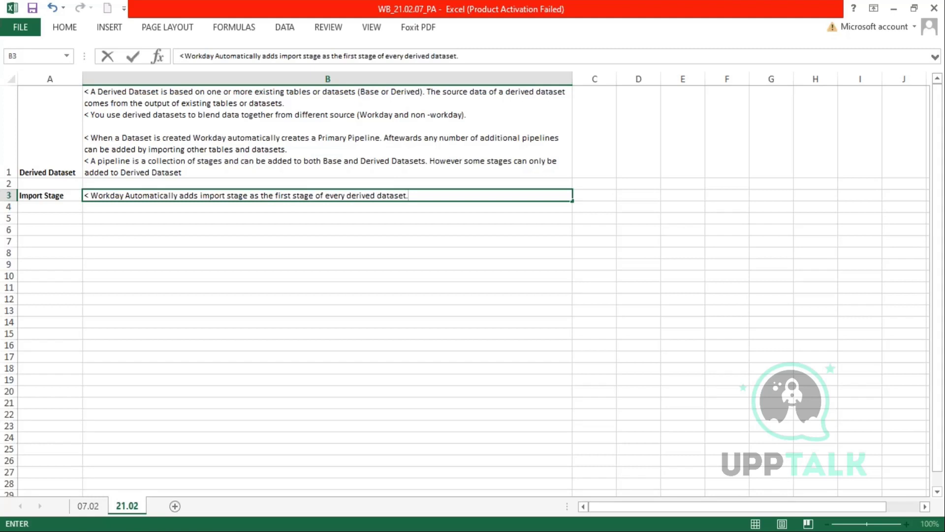
{"action": "type", "text": "."}
{"action": "key", "text": "alt+Return"}
{"action": "type", "text": "< This st"}
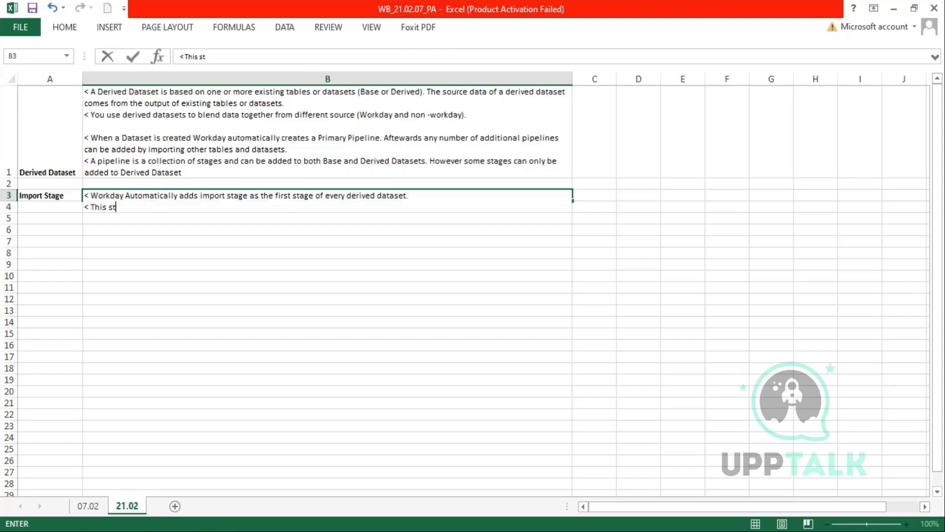
{"action": "type", "text": "age cannot be deleted."}
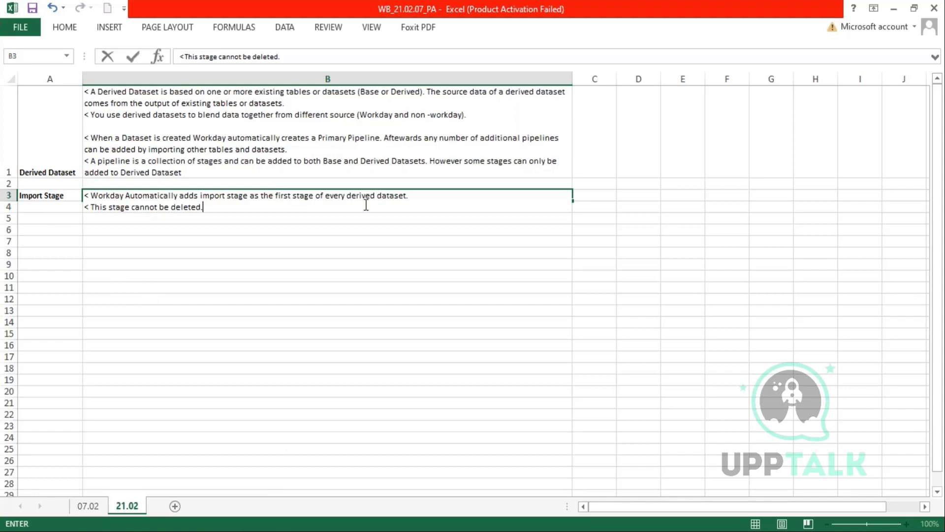
{"action": "left_click_drag", "start_coordinate": [347, 196], "coordinate": [406, 196]}
{"action": "key", "text": "ctrl+b"}
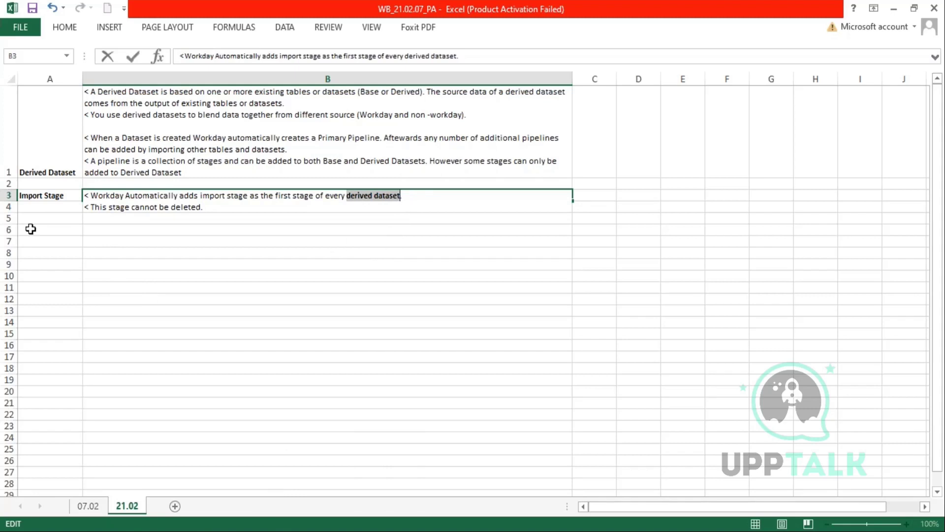
{"action": "left_click", "coordinate": [85, 237]}
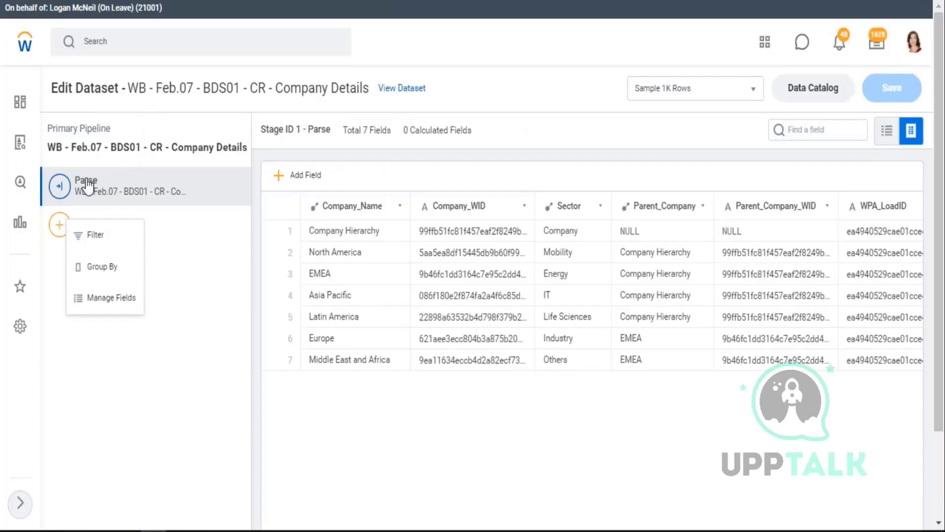
- Close the base and derived dataset stage lists and select cell A5 in the notes
{"action": "left_click", "coordinate": [217, 190]}
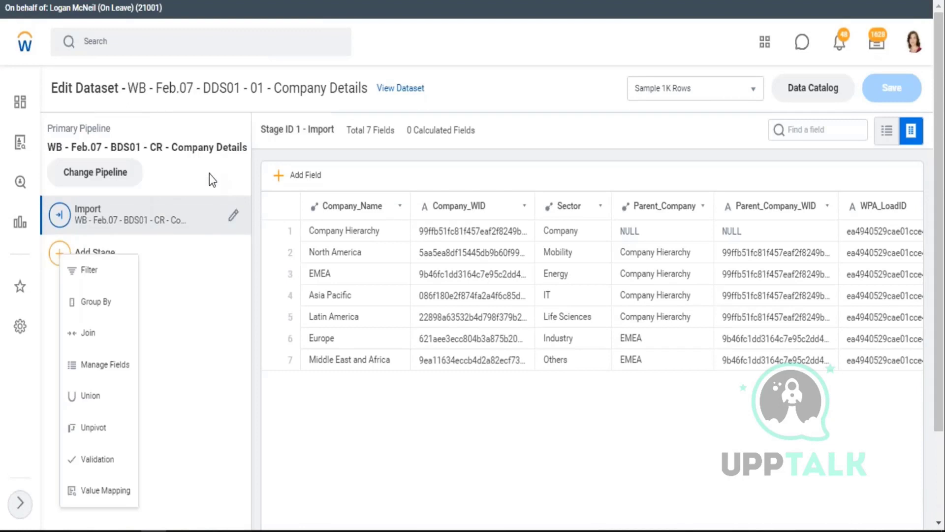
{"action": "left_click", "coordinate": [125, 217]}
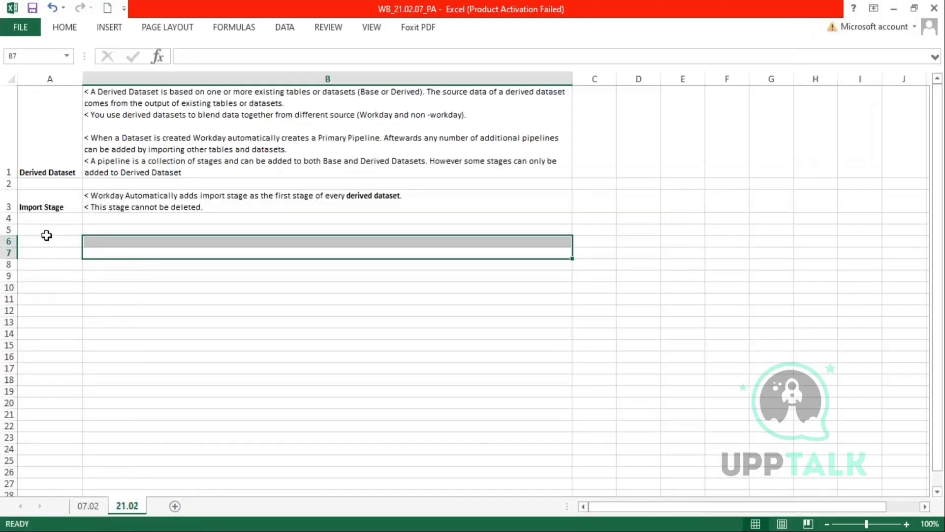
{"action": "left_click", "coordinate": [46, 235]}
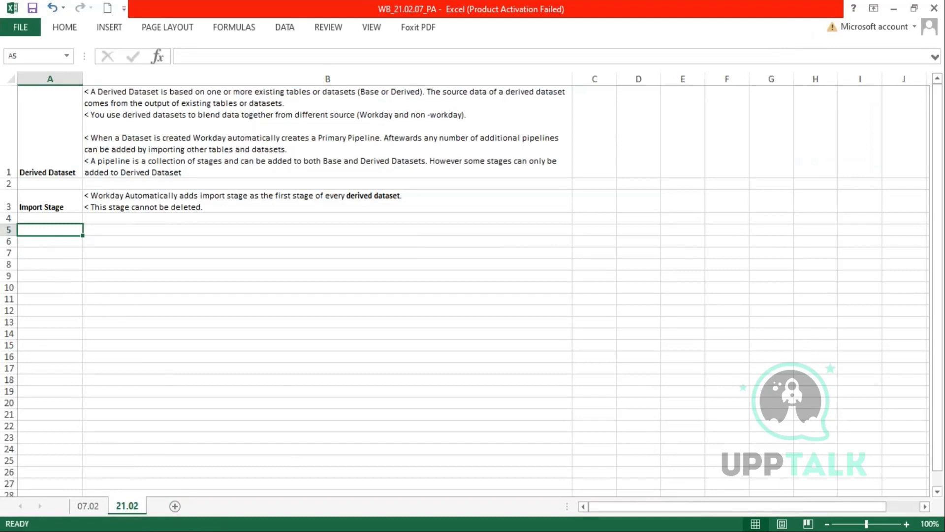
- Return to the DDS01 - 01 - Company Details edit page and list its addable stage types
{"action": "mouse_move", "coordinate": [204, 531]}
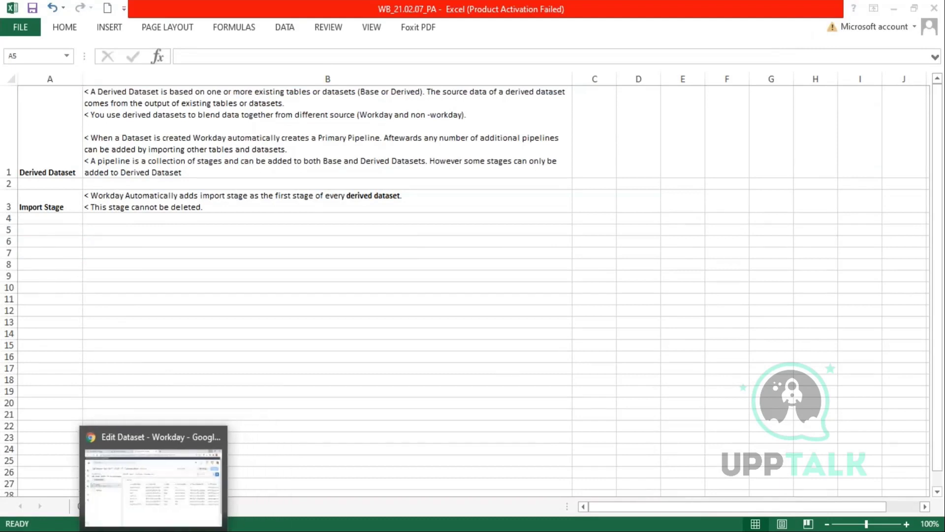
{"action": "left_click", "coordinate": [194, 476]}
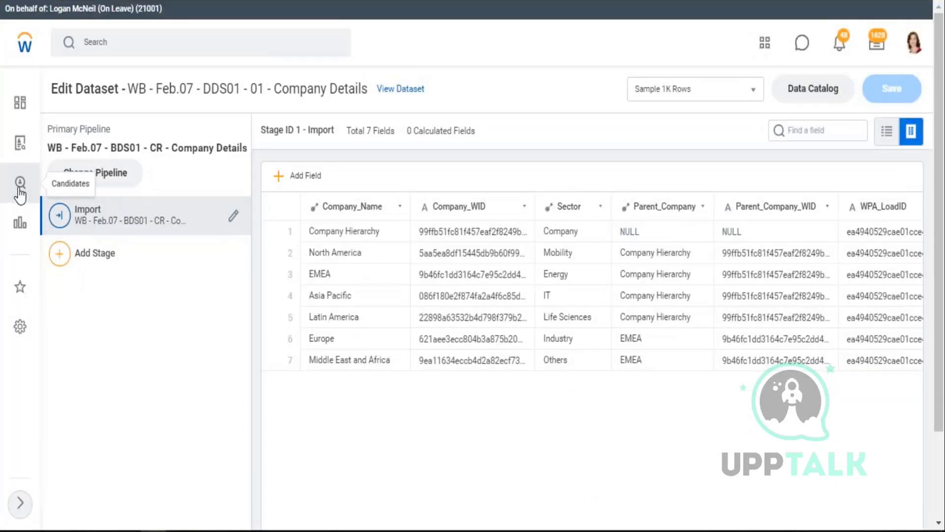
{"action": "key", "text": "alt+Left"}
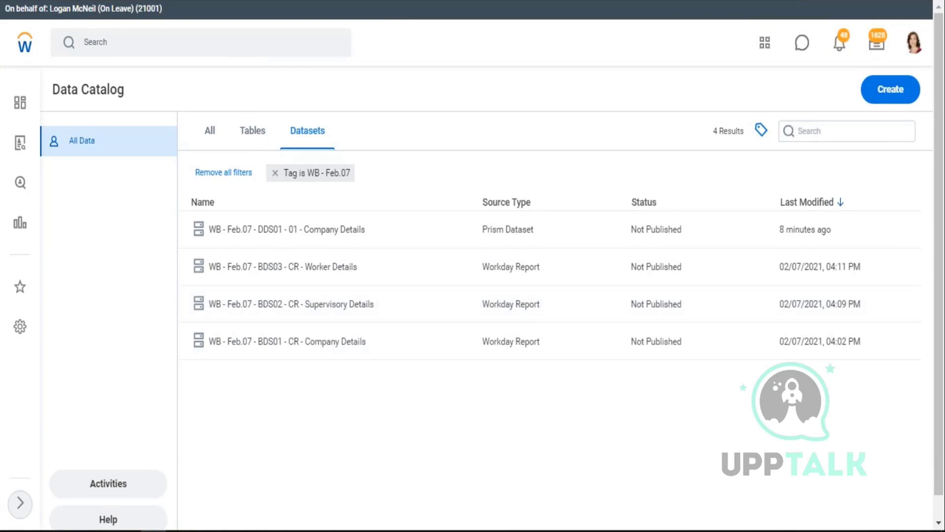
{"action": "key", "text": "alt+Right"}
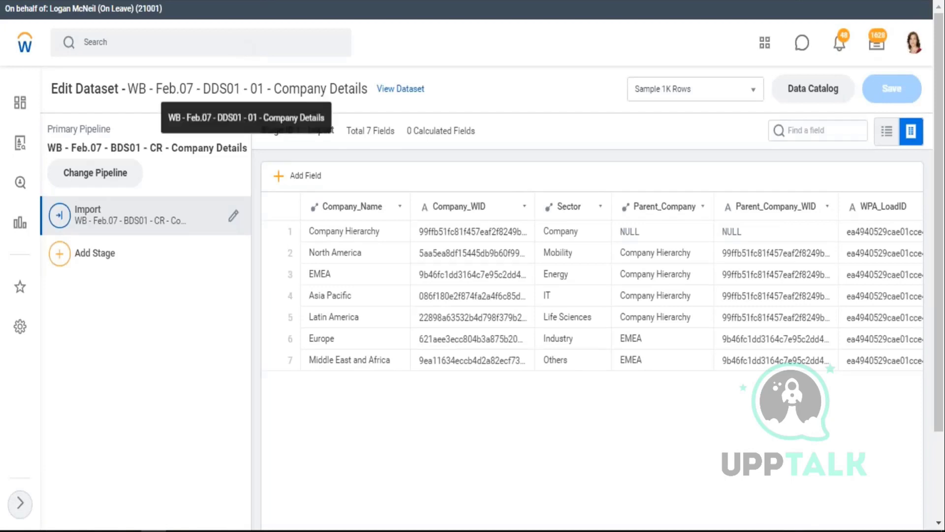
{"action": "left_click_drag", "start_coordinate": [197, 89], "coordinate": [280, 91]}
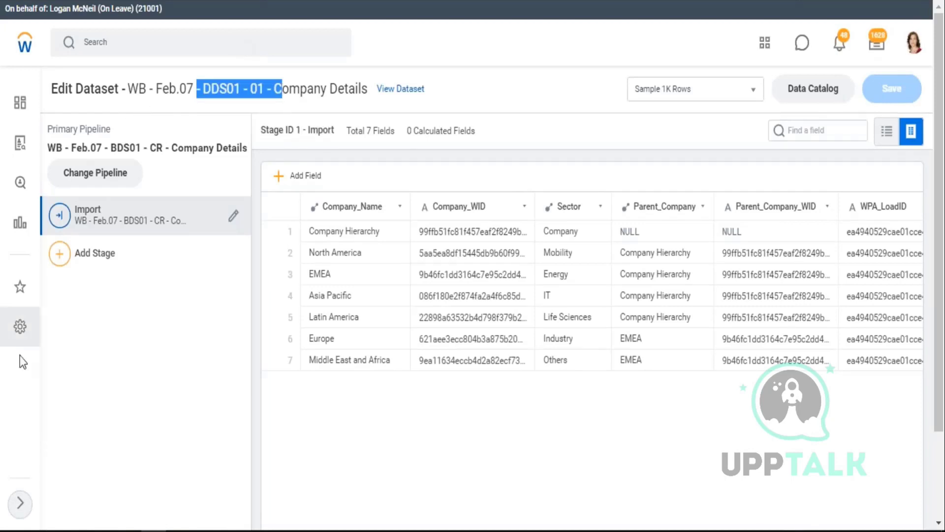
{"action": "left_click", "coordinate": [61, 268]}
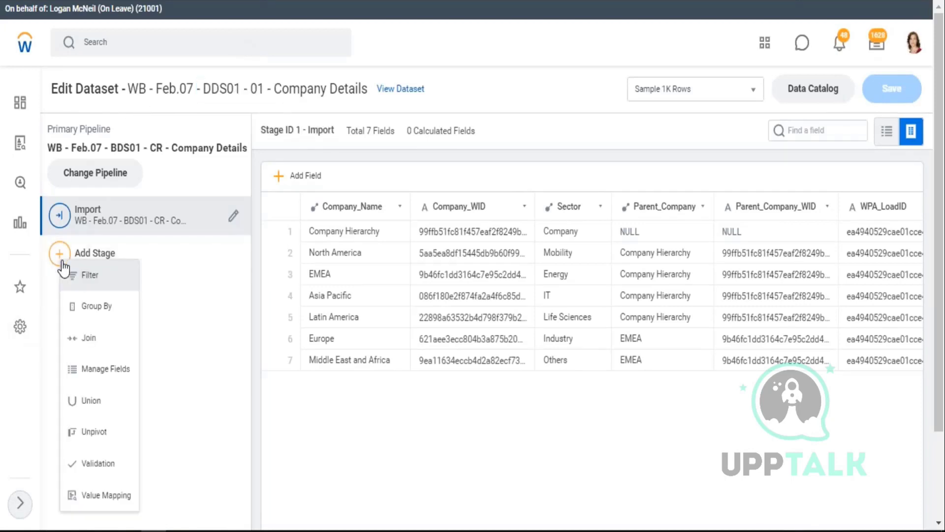
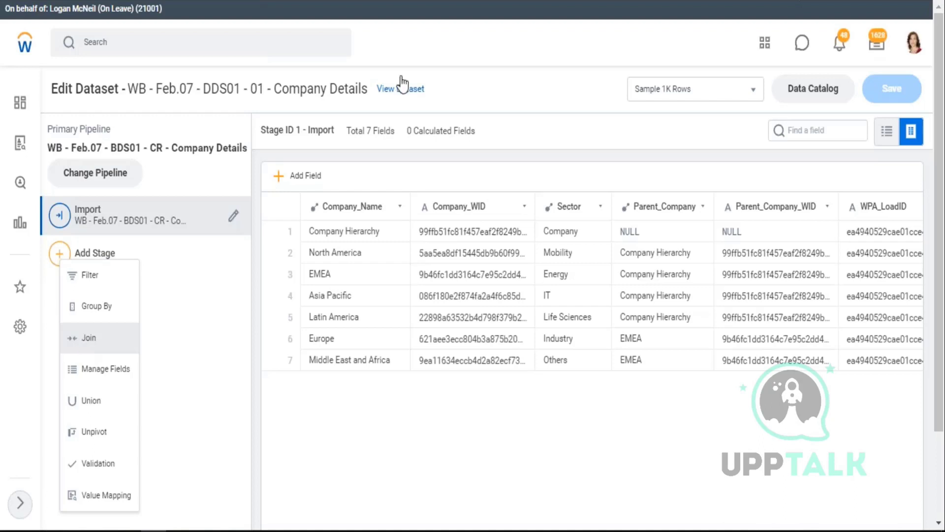
- Back in Excel, label cell C6 'Table1' and draft Name and DoB headers below it
{"action": "key", "text": "alt+Tab"}
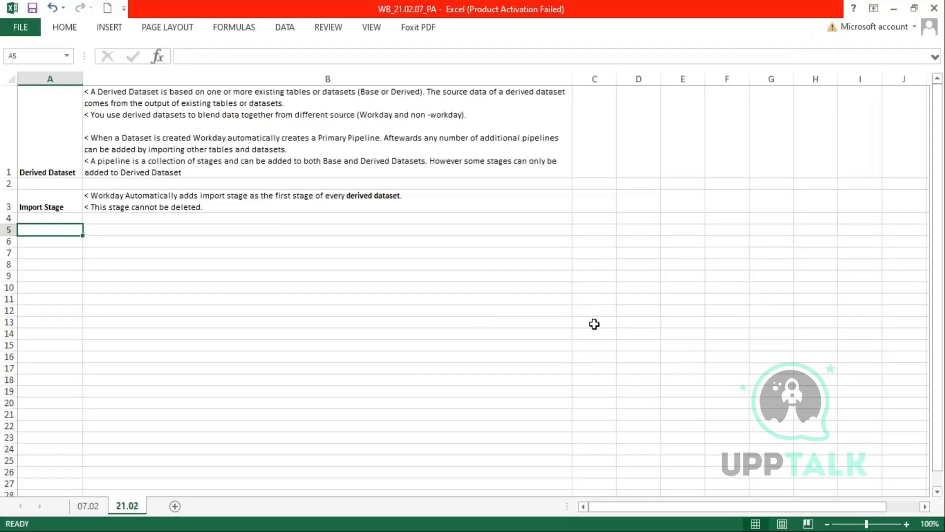
{"action": "left_click", "coordinate": [599, 310]}
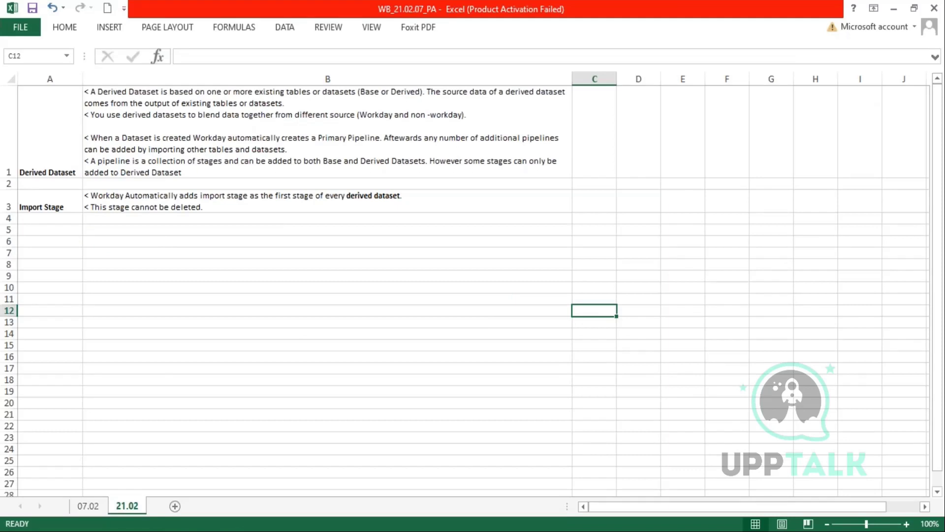
{"action": "key", "text": "Up"}
{"action": "key", "text": "Up"}
{"action": "key", "text": "Up"}
{"action": "key", "text": "Up"}
{"action": "key", "text": "Up"}
{"action": "type", "text": "Worker"}
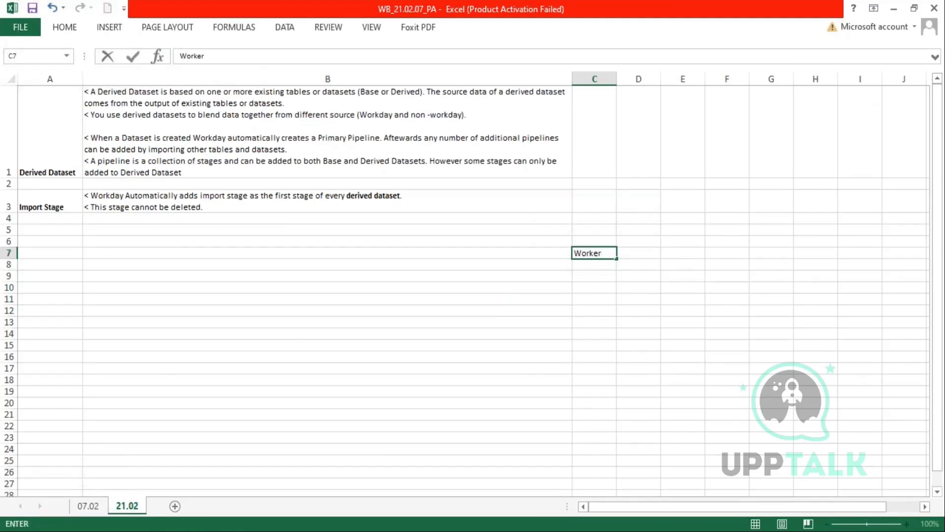
{"action": "key", "text": "Up"}
{"action": "type", "text": "Table"}
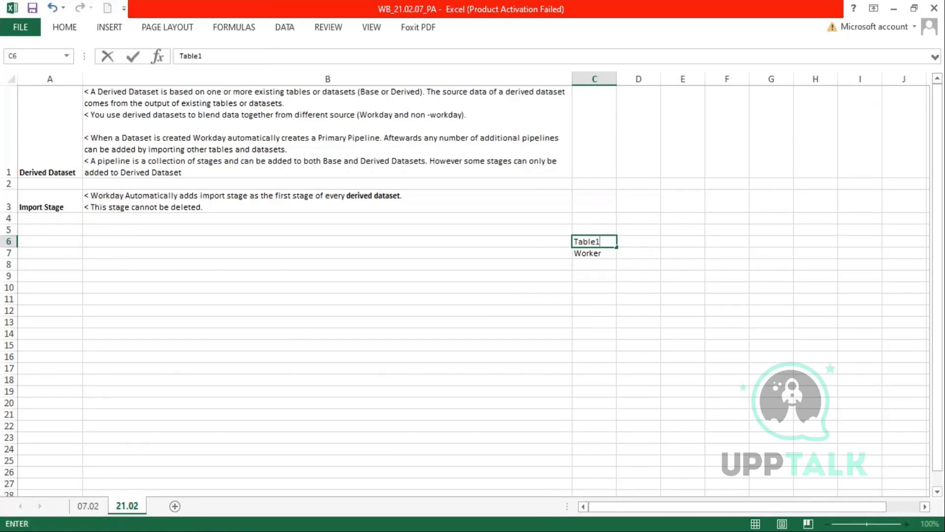
{"action": "key", "text": "Down"}
{"action": "type", "text": "Name"}
{"action": "key", "text": "Right"}
{"action": "type", "text": "DoB"}
{"action": "key", "text": "Right"}
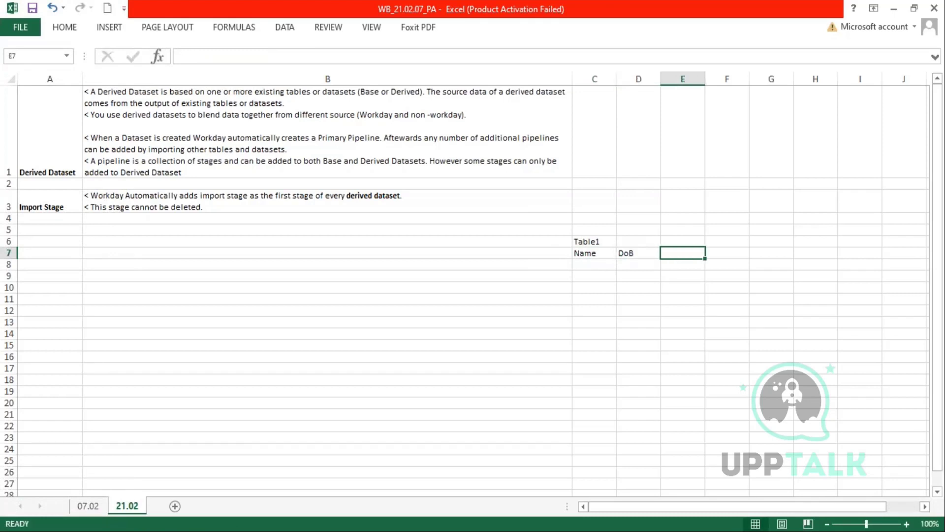
- Set the headers in C7:E7 to ID, Name and Dob, and fit column C
{"action": "key", "text": "Left"}
{"action": "key", "text": "Left"}
{"action": "key", "text": "Left"}
{"action": "key", "text": "Right"}
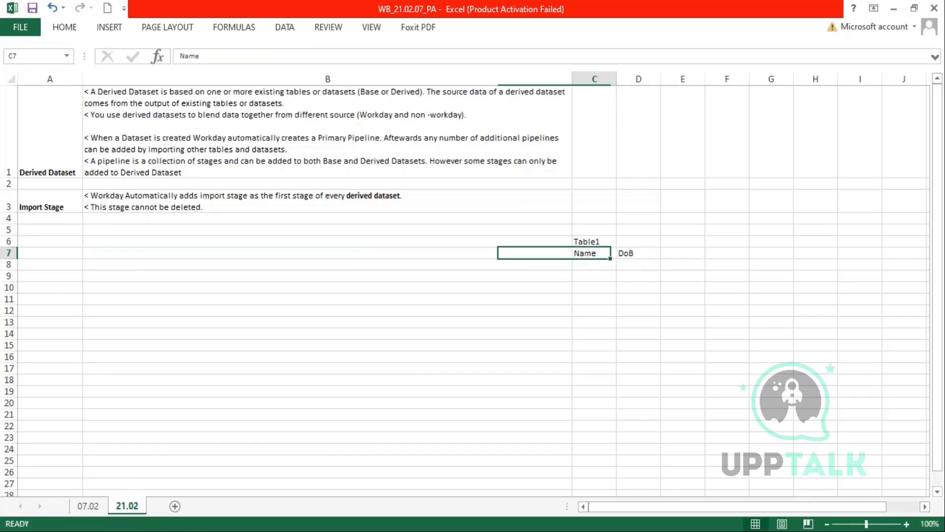
{"action": "type", "text": "ID"}
{"action": "key", "text": "Right"}
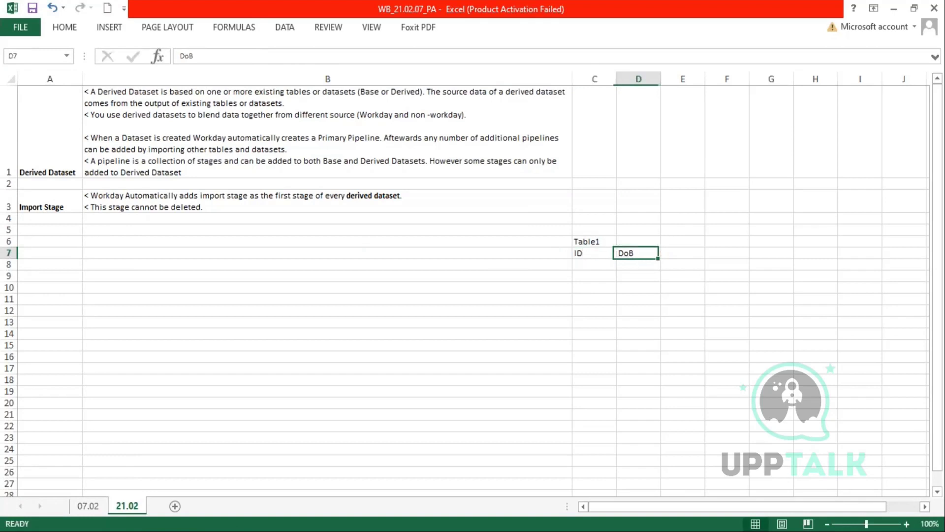
{"action": "type", "text": "Name"}
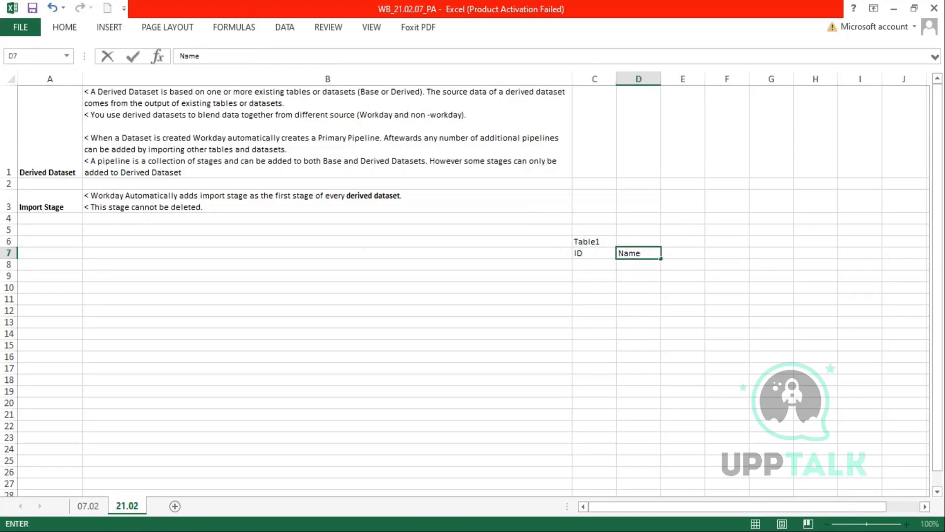
{"action": "key", "text": "Tab"}
{"action": "type", "text": "Dob"}
{"action": "key", "text": "Return"}
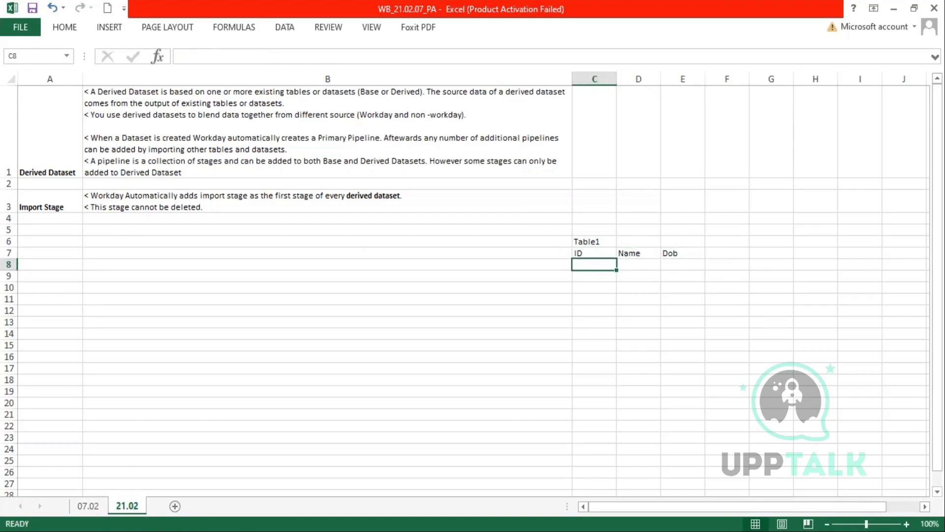
{"action": "double_click", "coordinate": [616, 79]}
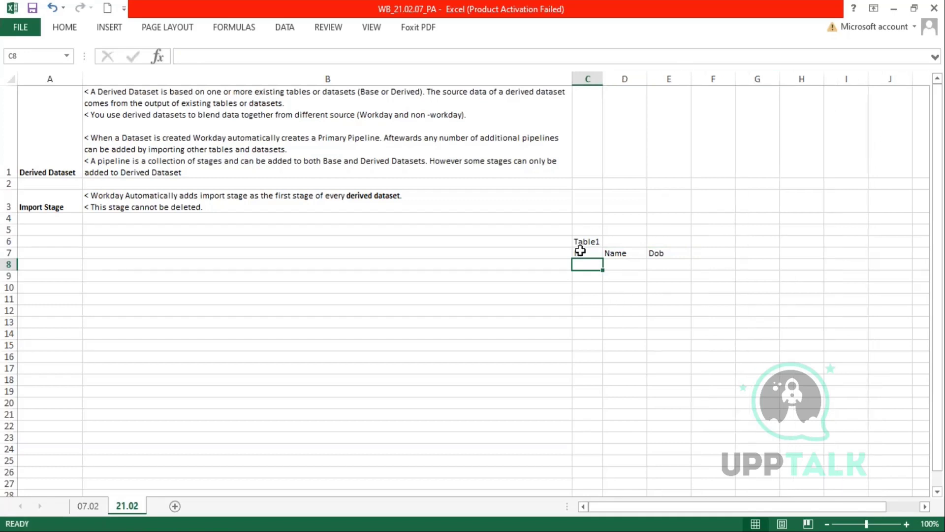
- Fill IDs E01 to E03 down C8:C10 and title the table 'Emp Master' in D6
{"action": "type", "text": "EE"}
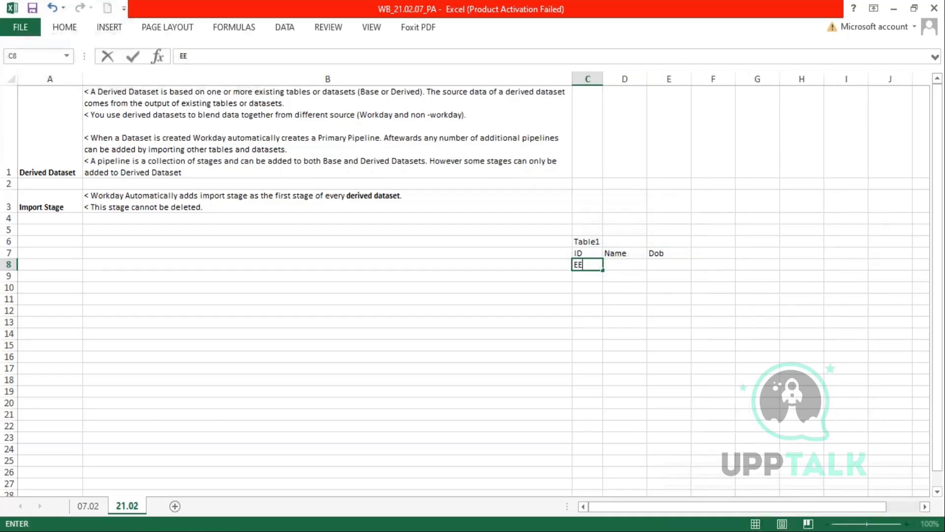
{"action": "type", "text": "01"}
{"action": "key", "text": "Return"}
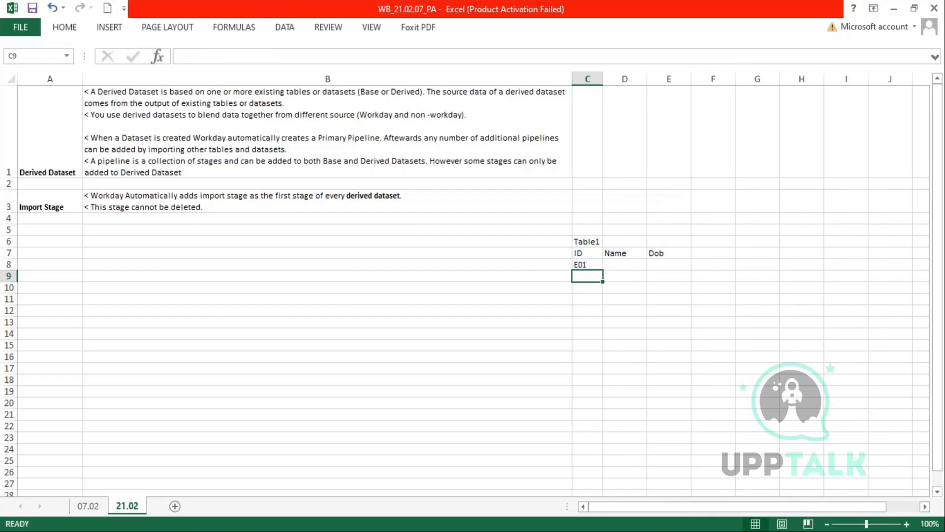
{"action": "left_click", "coordinate": [596, 264]}
{"action": "left_click_drag", "start_coordinate": [603, 271], "coordinate": [604, 291]}
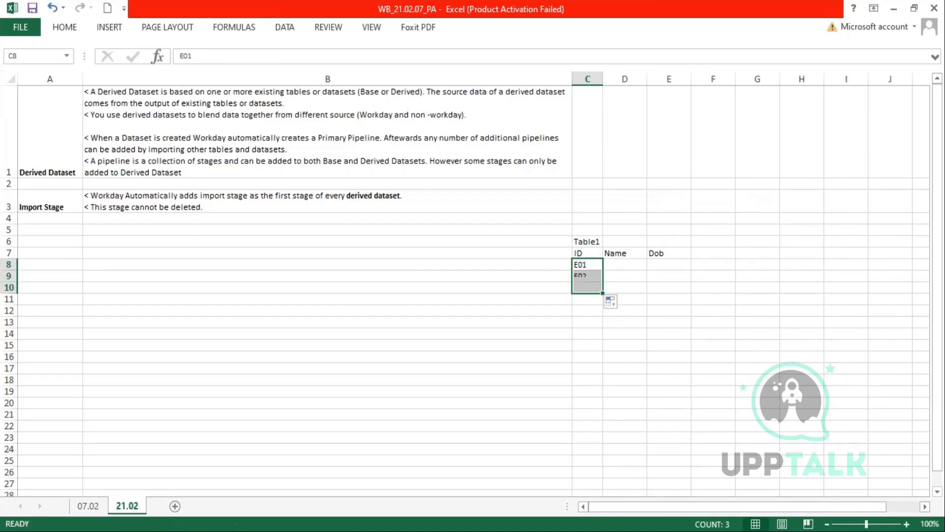
{"action": "left_click", "coordinate": [620, 243]}
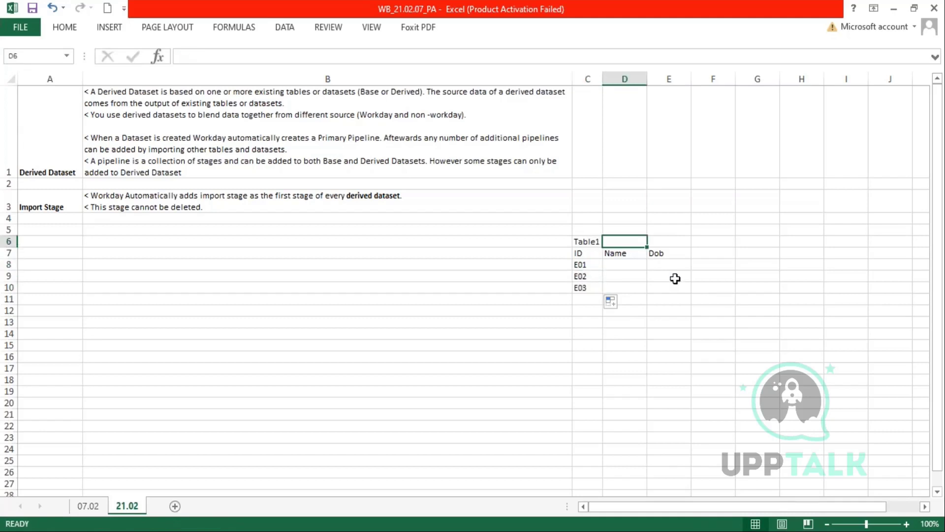
{"action": "type", "text": "Emp Master"}
{"action": "key", "text": "Return"}
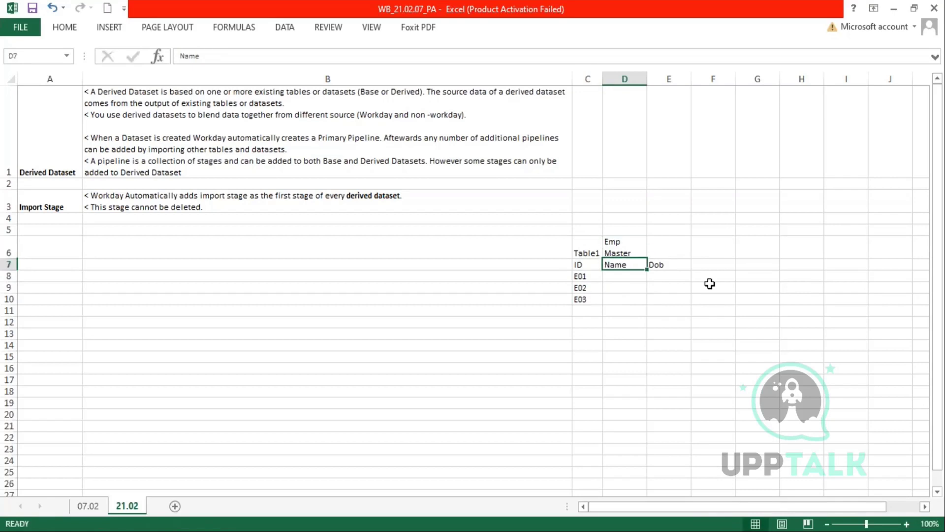
- Merge and centre the Emp Master title across D6:E6
{"action": "left_click_drag", "start_coordinate": [621, 246], "coordinate": [677, 246]}
{"action": "left_click", "coordinate": [67, 29]}
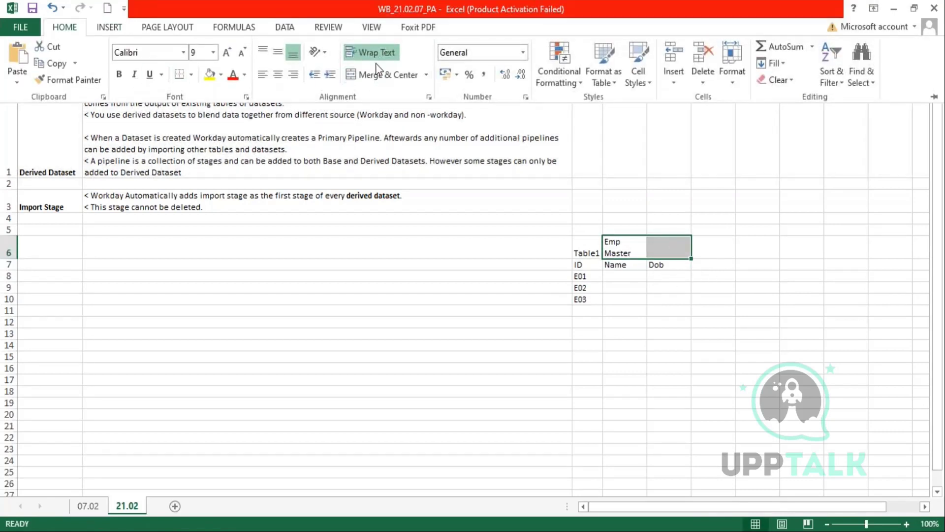
{"action": "left_click", "coordinate": [379, 75]}
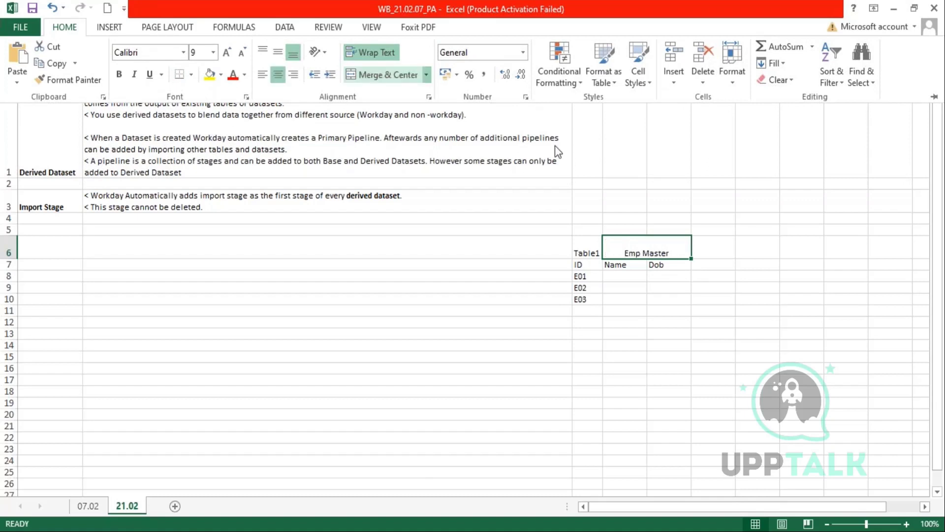
{"action": "left_click", "coordinate": [14, 261]}
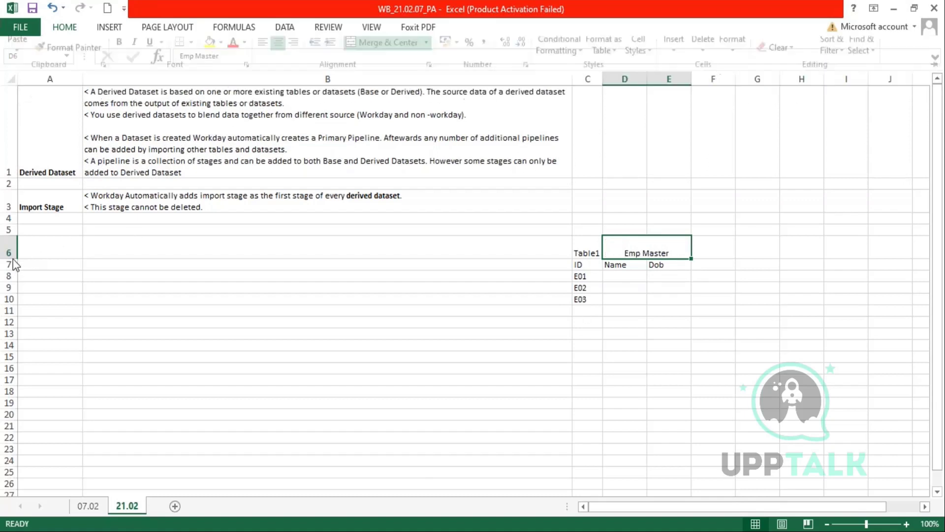
- Enter the names Emp1, Emp2 and Emp 3 in D8:D10
{"action": "left_click", "coordinate": [635, 298]}
{"action": "left_click", "coordinate": [631, 266]}
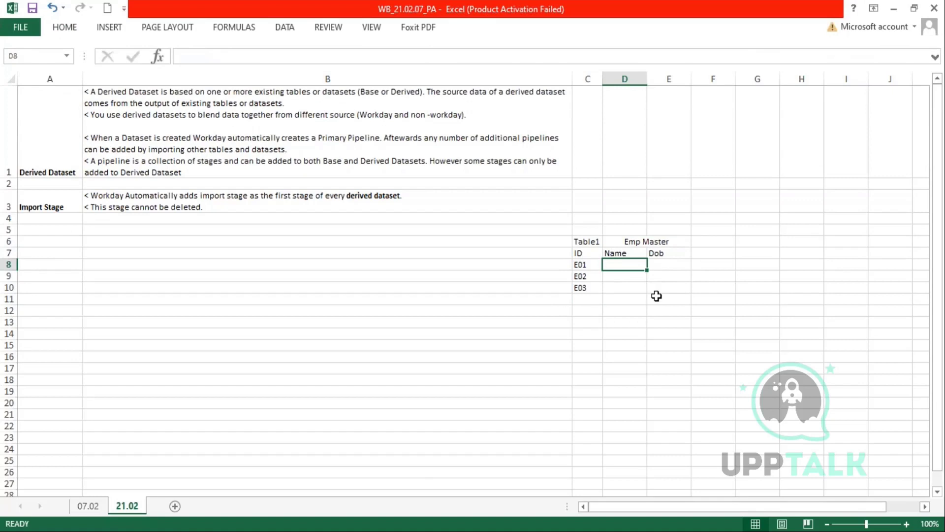
{"action": "type", "text": "Emp1"}
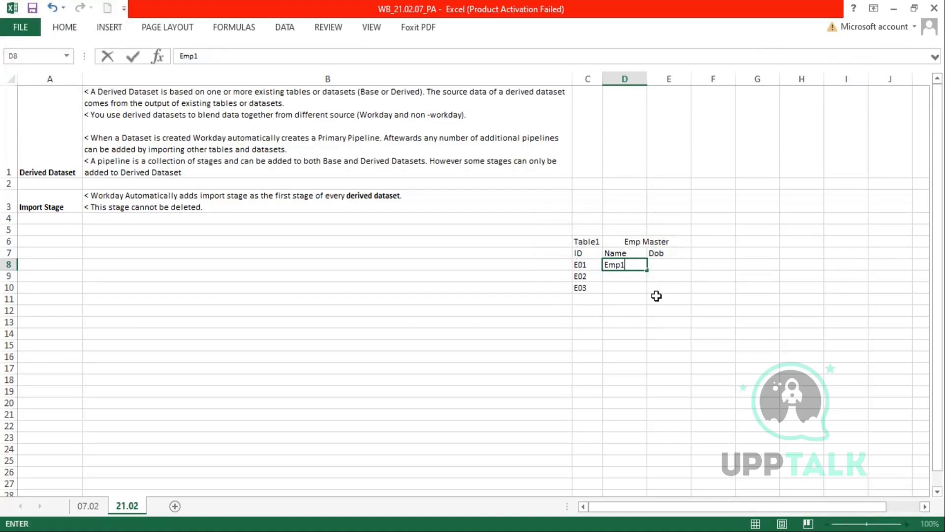
{"action": "key", "text": "Return"}
{"action": "type", "text": "Empe"}
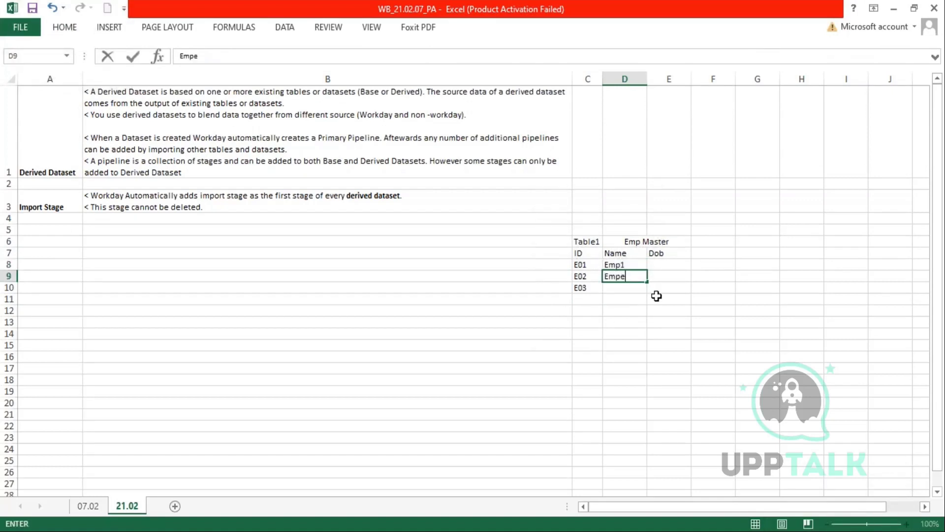
{"action": "key", "text": "Return"}
{"action": "key", "text": "Up"}
{"action": "type", "text": "Emp2"}
{"action": "key", "text": "Return"}
{"action": "type", "text": "Emp 3"}
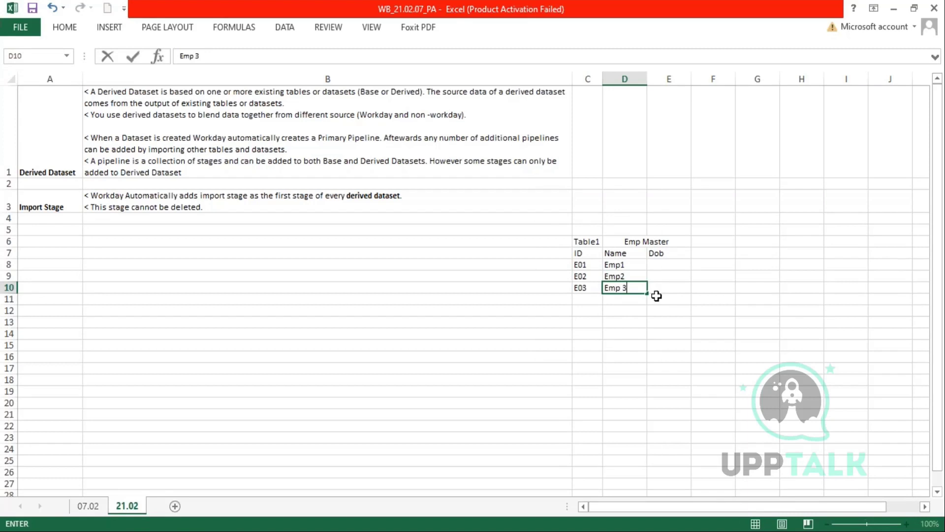
{"action": "key", "text": "Return"}
- Enter Dob years 1990, 1992 and 1985 in E8:E10, then AutoFit columns E and D
{"action": "left_click", "coordinate": [673, 266]}
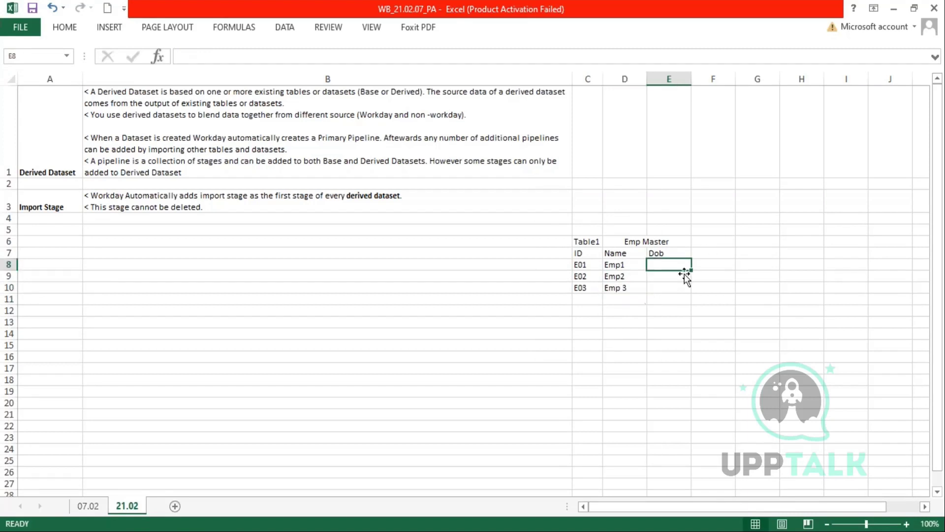
{"action": "type", "text": "1990"}
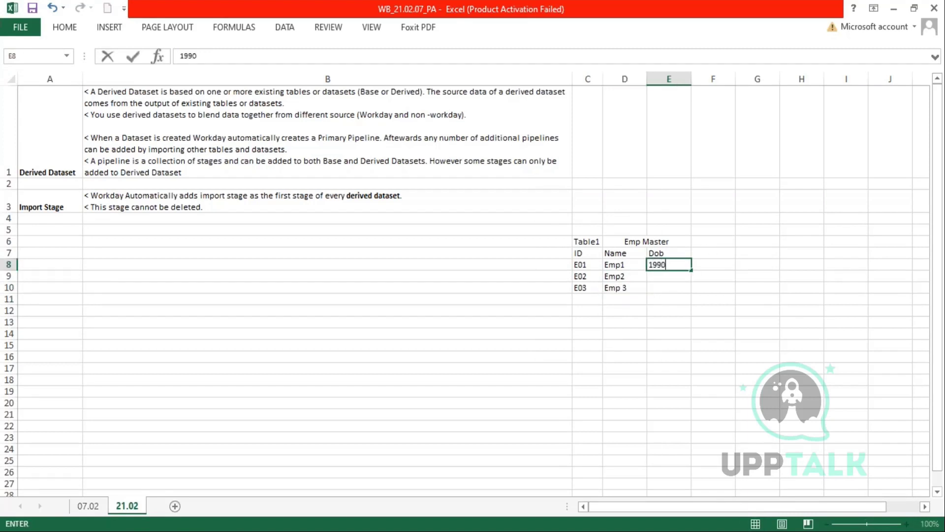
{"action": "key", "text": "Return"}
{"action": "type", "text": "1992"}
{"action": "key", "text": "Return"}
{"action": "type", "text": "198"}
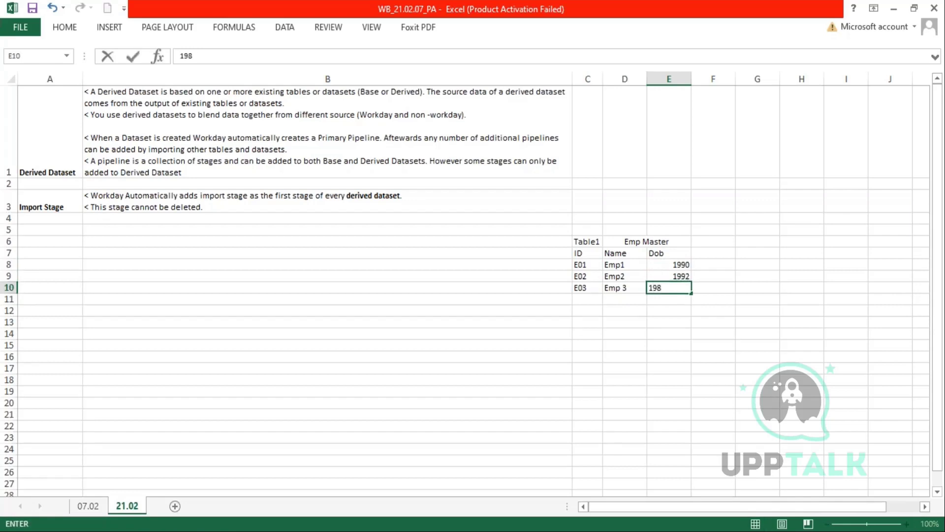
{"action": "type", "text": "5"}
{"action": "key", "text": "Return"}
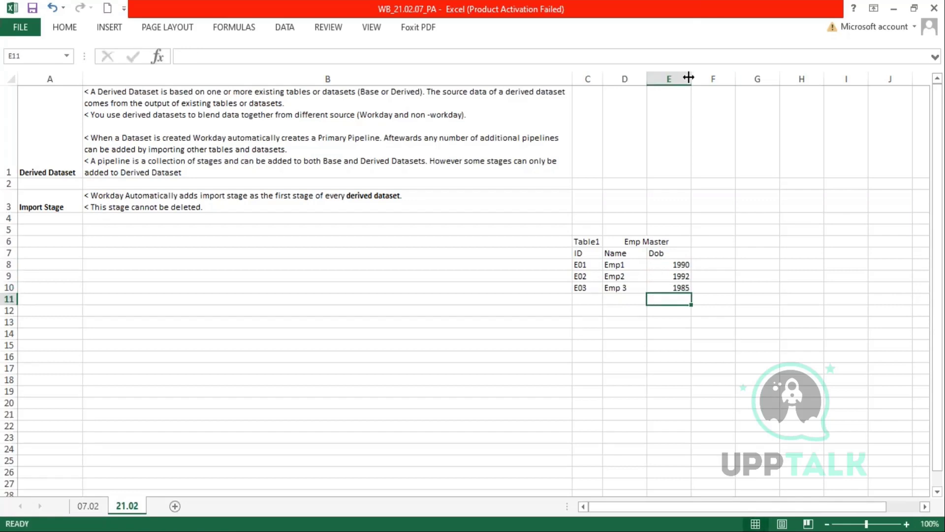
{"action": "double_click", "coordinate": [691, 78]}
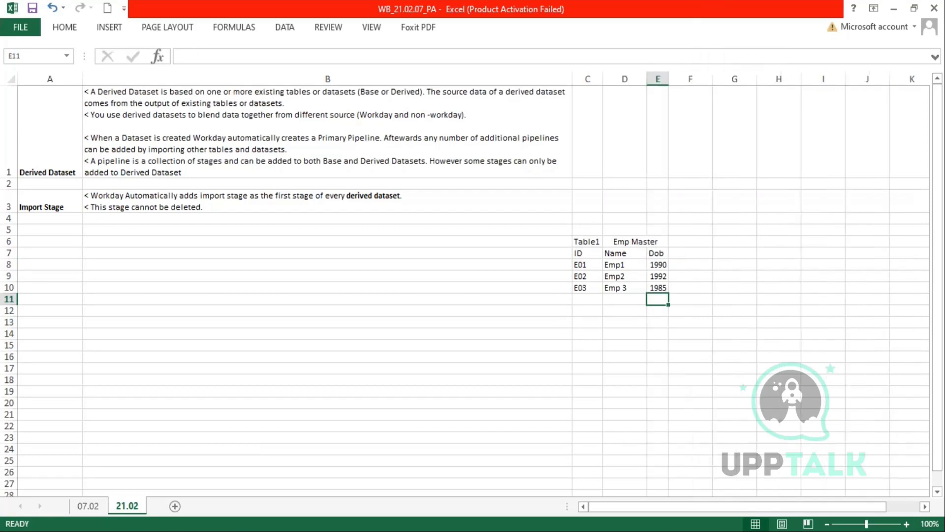
{"action": "double_click", "coordinate": [647, 78]}
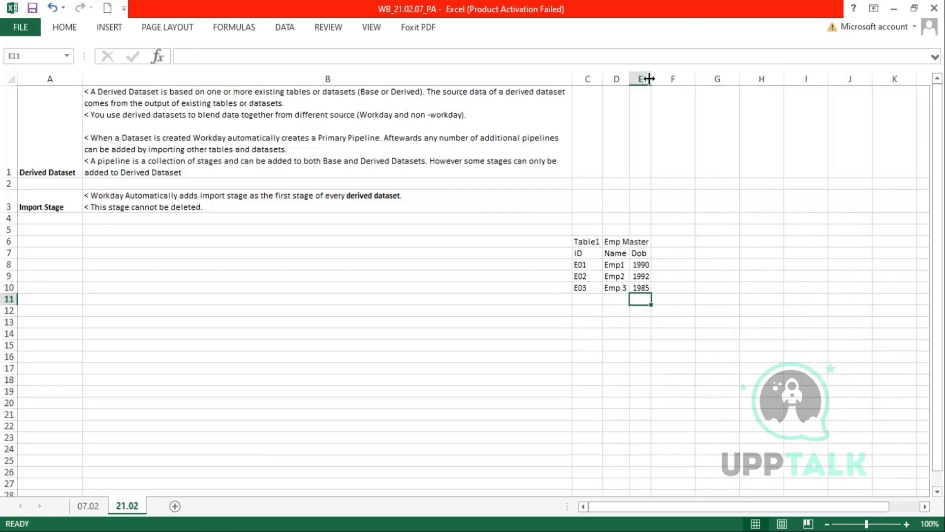
- Copy the Emp Master table to G6 and narrow column F between the two tables
{"action": "left_click_drag", "start_coordinate": [590, 243], "coordinate": [639, 284]}
{"action": "key", "text": "ctrl+c"}
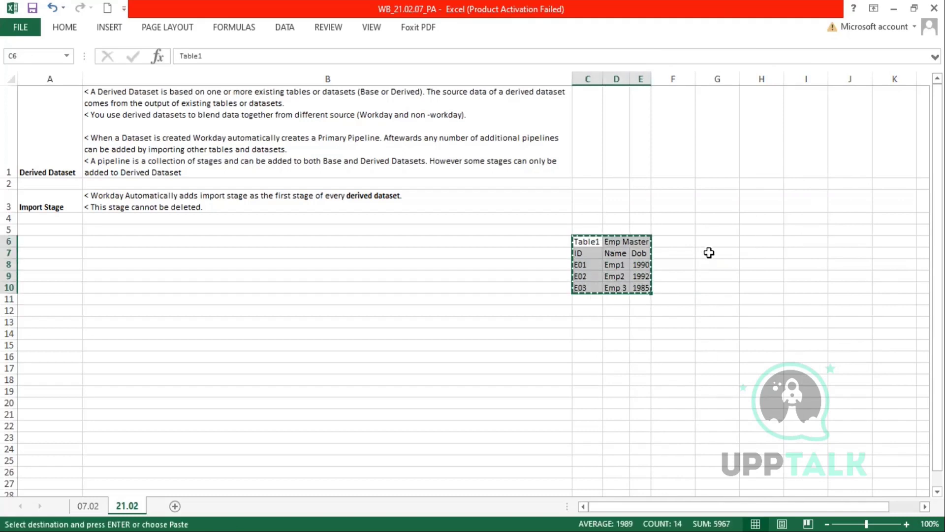
{"action": "left_click", "coordinate": [709, 241]}
{"action": "key", "text": "ctrl+v"}
{"action": "left_click_drag", "start_coordinate": [695, 80], "coordinate": [673, 80]}
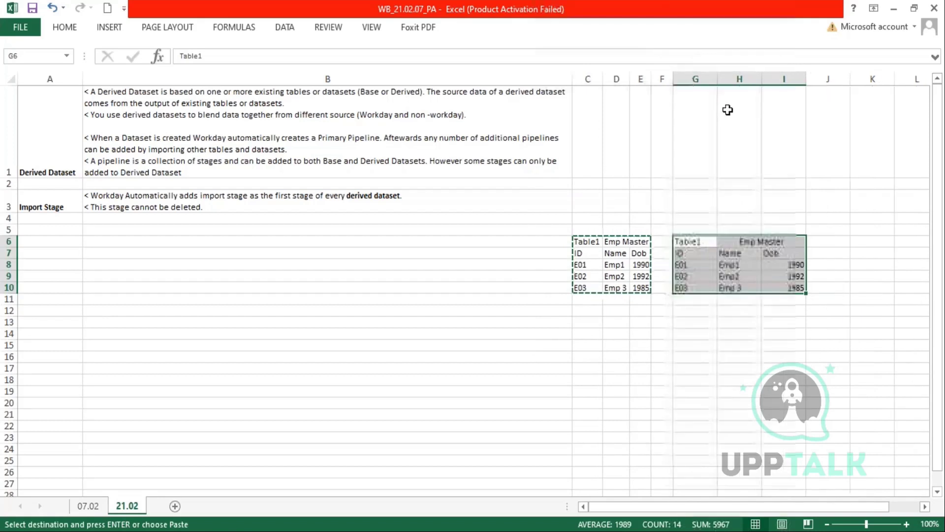
- Retitle the copy 'Tablew' with the heading 'Asset Master'
{"action": "left_click", "coordinate": [703, 241]}
{"action": "key", "text": "Escape"}
{"action": "key", "text": "F2"}
{"action": "key", "text": "BackSpace"}
{"action": "type", "text": "w"}
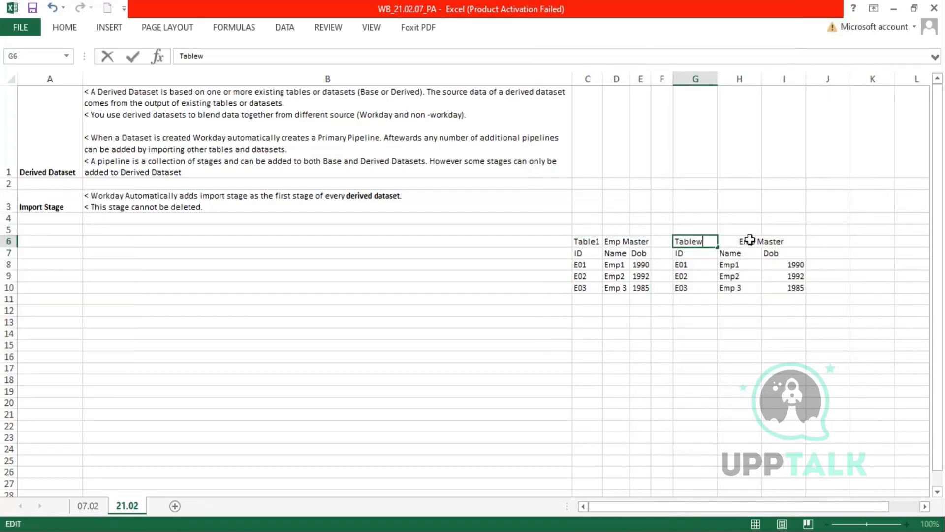
{"action": "left_click", "coordinate": [747, 241]}
{"action": "key", "text": "F2"}
{"action": "double_click", "coordinate": [746, 240]}
{"action": "type", "text": "Asset"}
{"action": "key", "text": "Return"}
- Rename the copy's headers to Asset ID, Asset Name and Emp Tag, adjusting column H and row 7
{"action": "key", "text": "Left"}
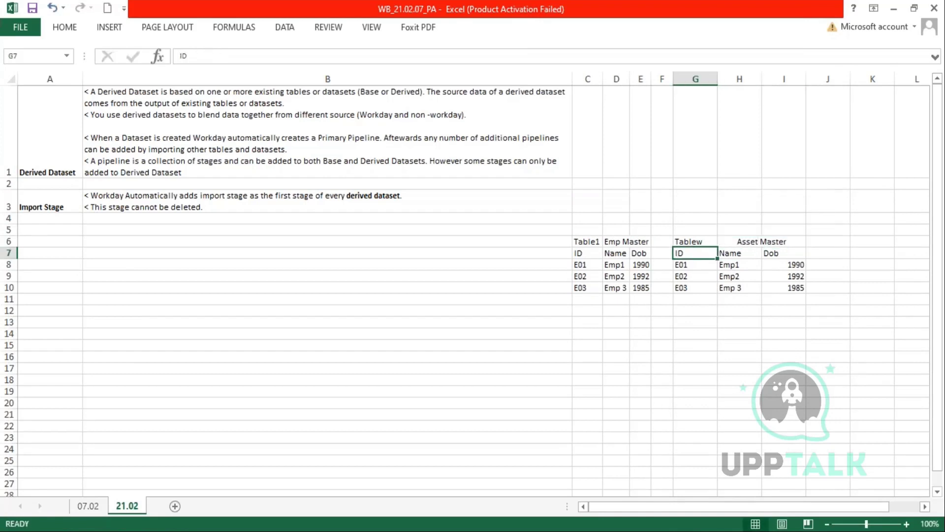
{"action": "type", "text": "Asse"}
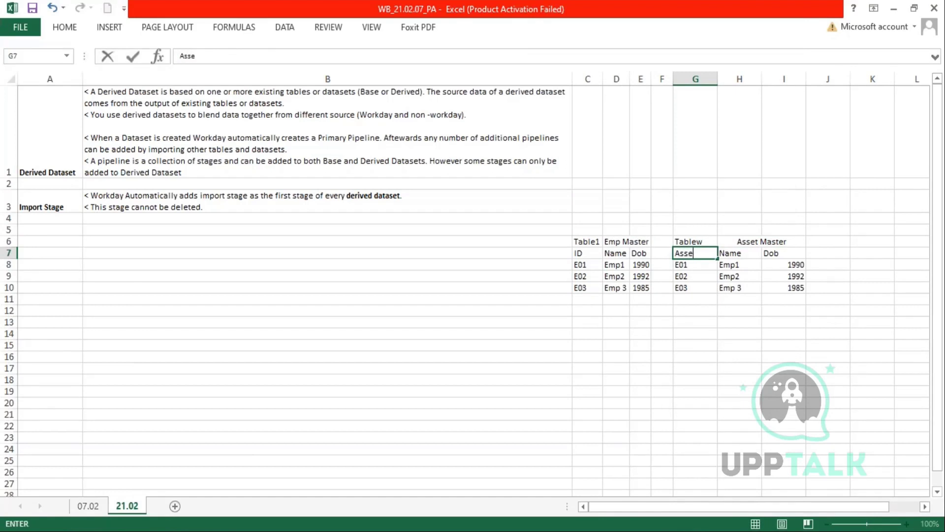
{"action": "type", "text": "t ID"}
{"action": "key", "text": "Tab"}
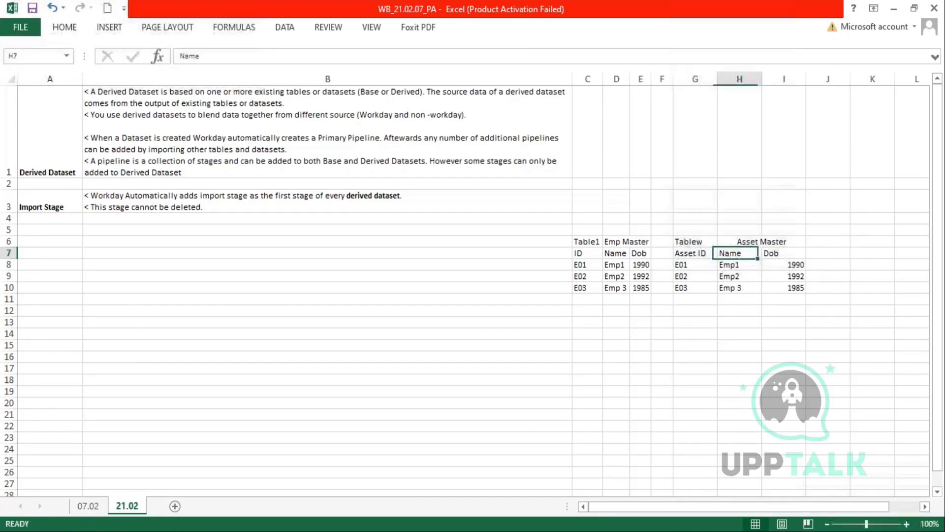
{"action": "type", "text": "Asset Name#"}
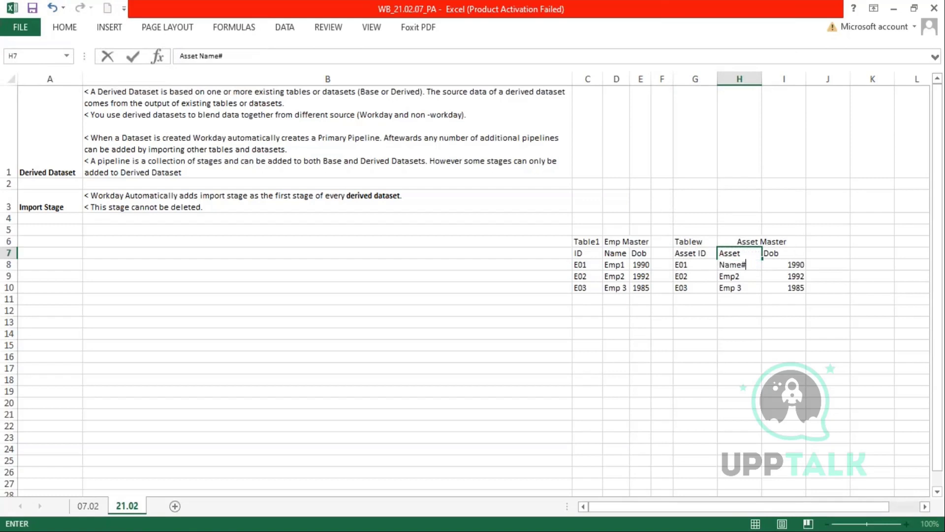
{"action": "key", "text": "Tab"}
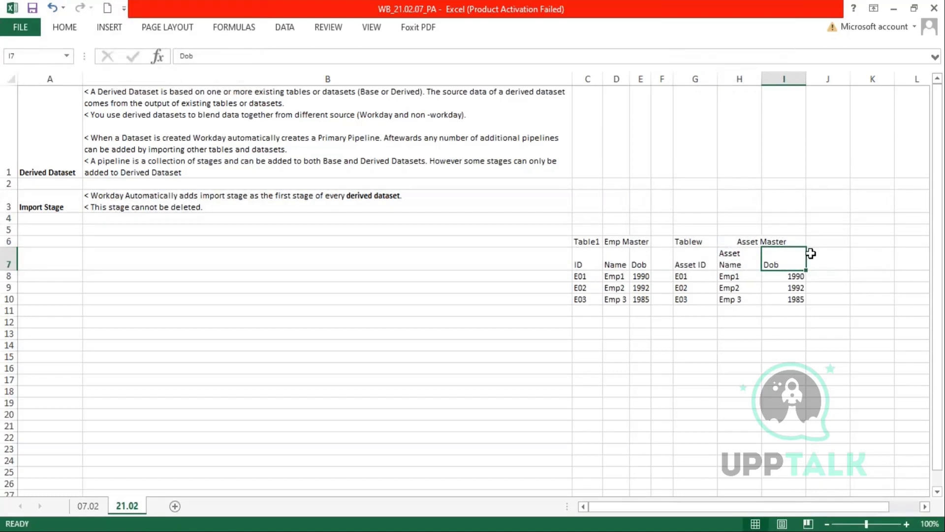
{"action": "left_click_drag", "start_coordinate": [763, 79], "coordinate": [772, 74]}
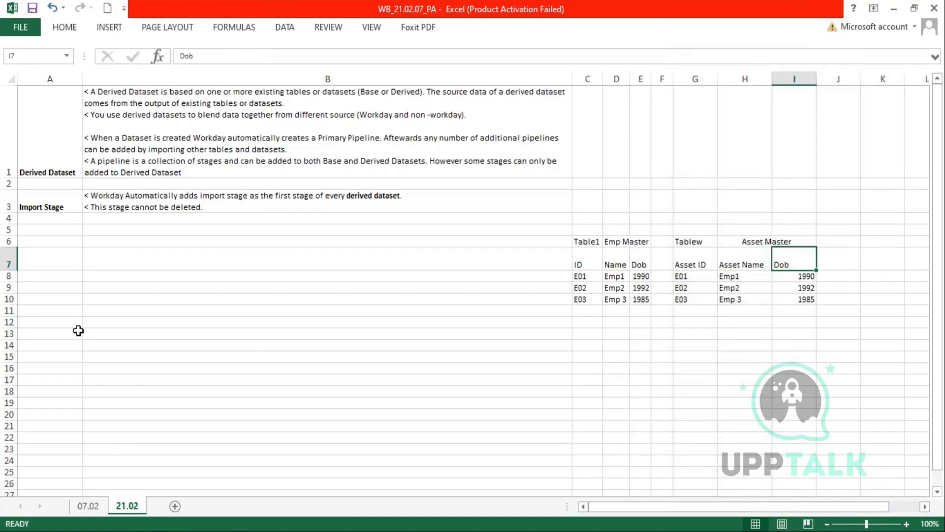
{"action": "left_click_drag", "start_coordinate": [10, 271], "coordinate": [10, 259]}
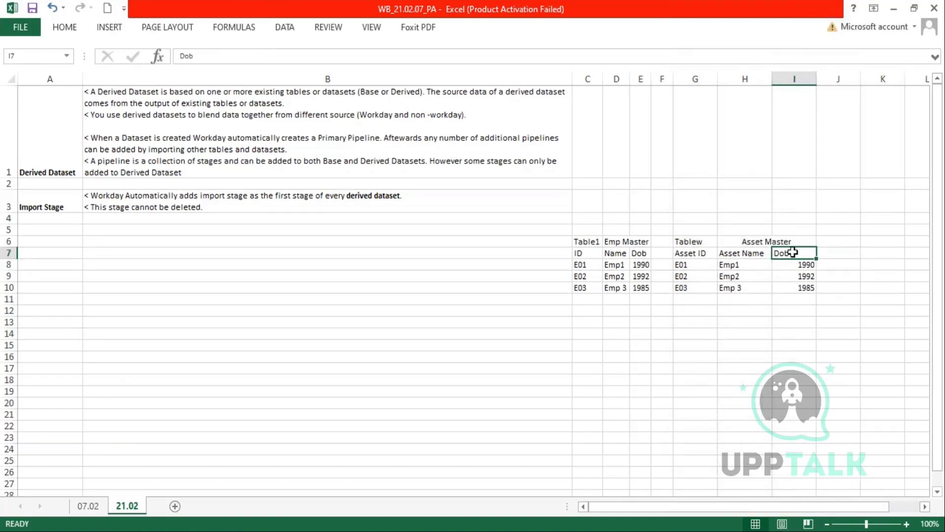
{"action": "type", "text": "Emp As"}
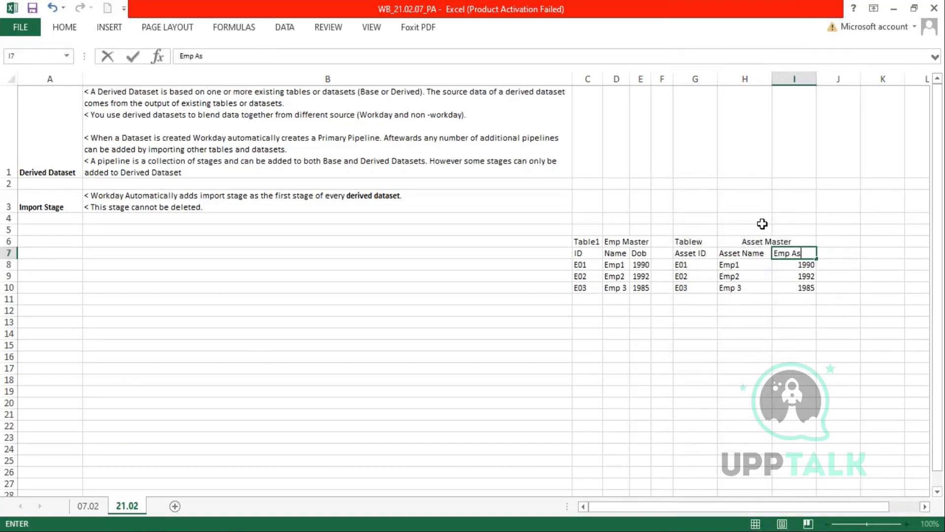
{"action": "type", "text": "sign"}
{"action": "key", "text": "BackSpace"}
{"action": "key", "text": "BackSpace"}
{"action": "key", "text": "BackSpace"}
{"action": "key", "text": "BackSpace"}
{"action": "key", "text": "BackSpace"}
{"action": "key", "text": "BackSpace"}
{"action": "key", "text": "BackSpace"}
{"action": "type", "text": "Tag"}
{"action": "key", "text": "Return"}
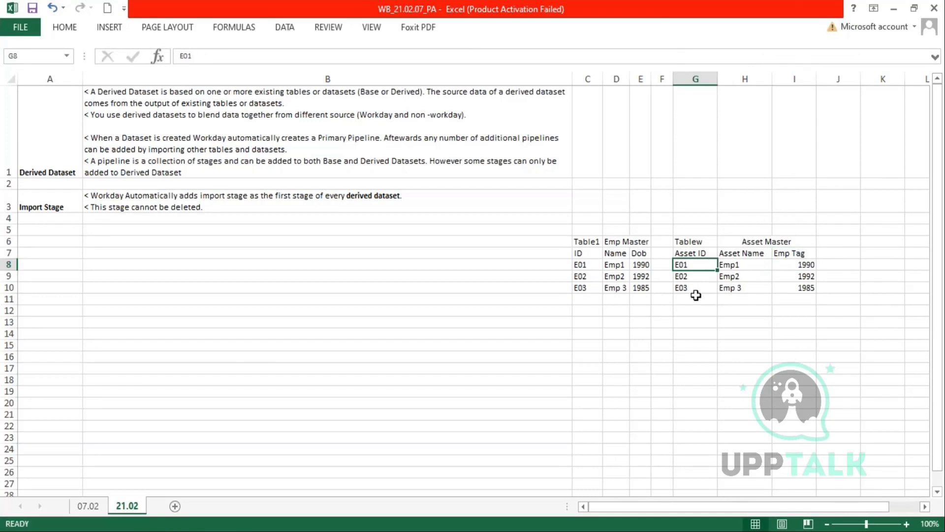
- Fill Asset IDs A01 to A03 and make the first row Laptop with tag E01
{"action": "type", "text": "A"}
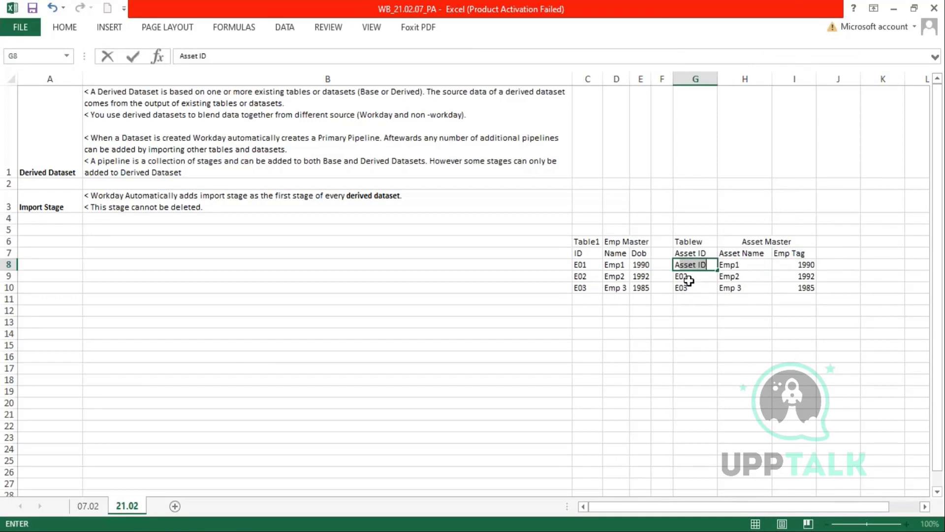
{"action": "type", "text": "01"}
{"action": "key", "text": "Return"}
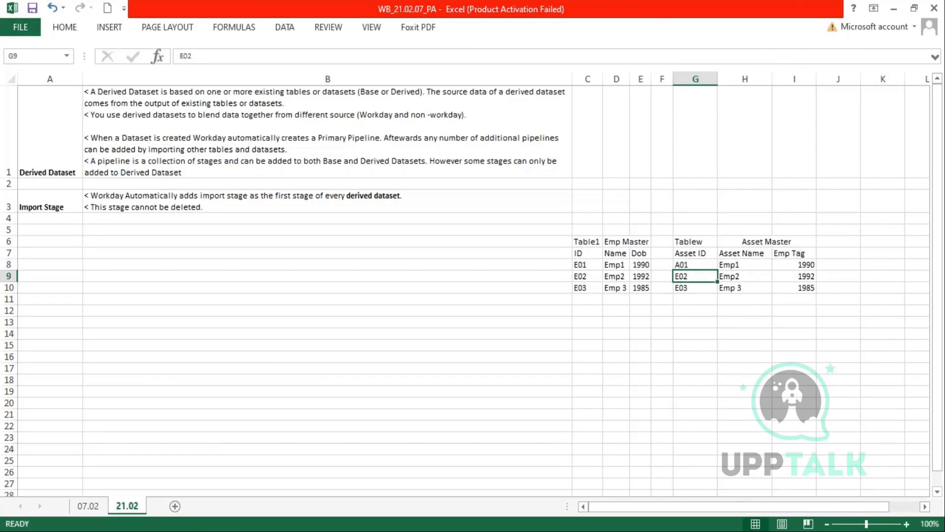
{"action": "left_click", "coordinate": [708, 267]}
{"action": "left_click_drag", "start_coordinate": [718, 270], "coordinate": [718, 292]}
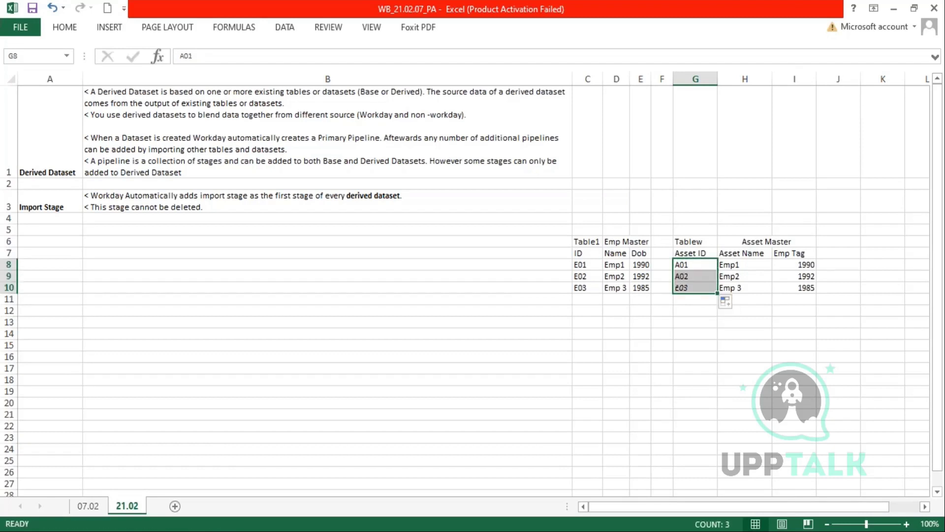
{"action": "left_click", "coordinate": [747, 266]}
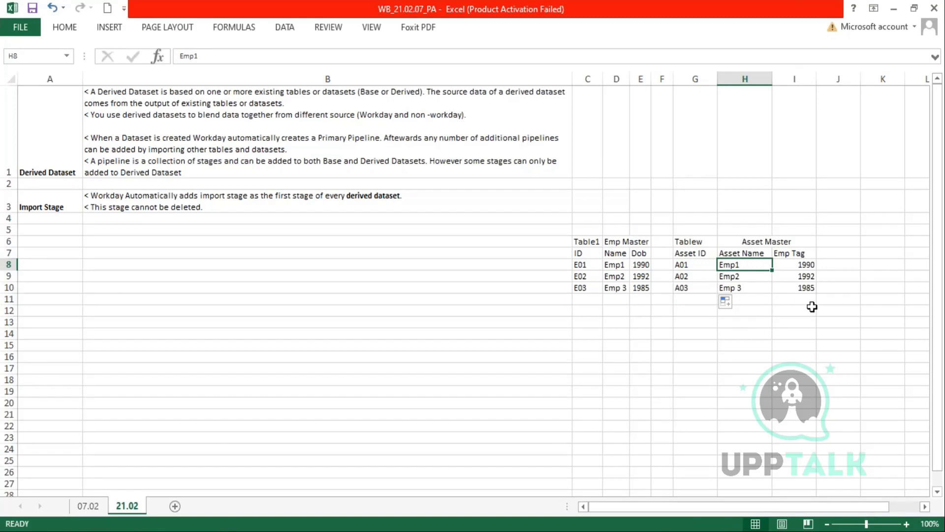
{"action": "type", "text": "Laptop"}
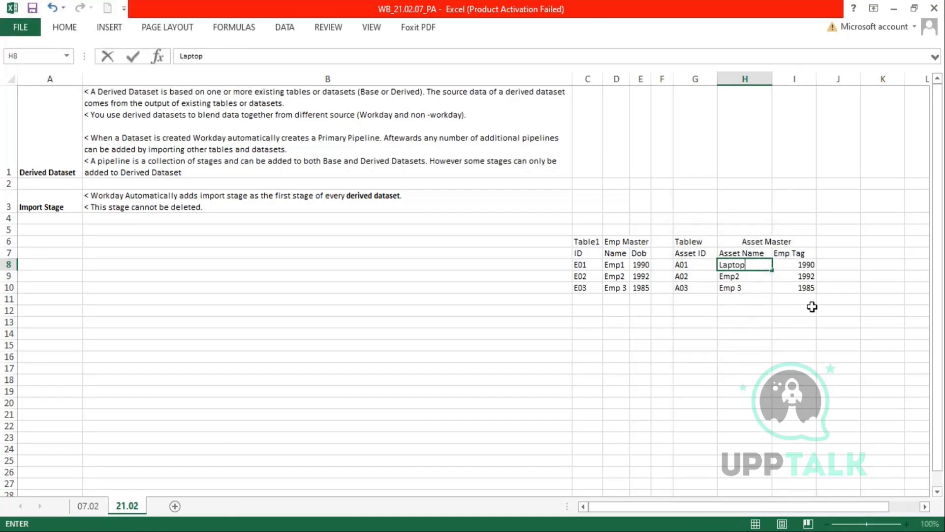
{"action": "key", "text": "Tab"}
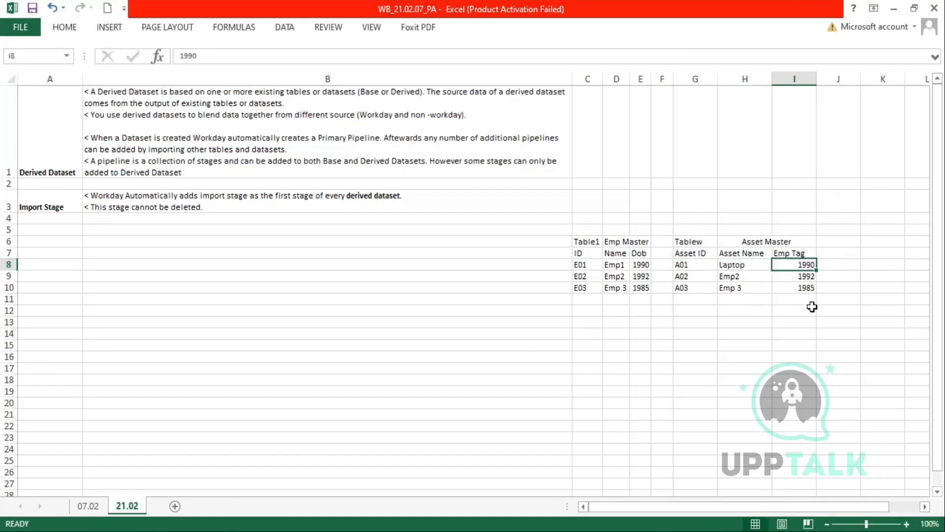
{"action": "type", "text": "E01"}
{"action": "key", "text": "Return"}
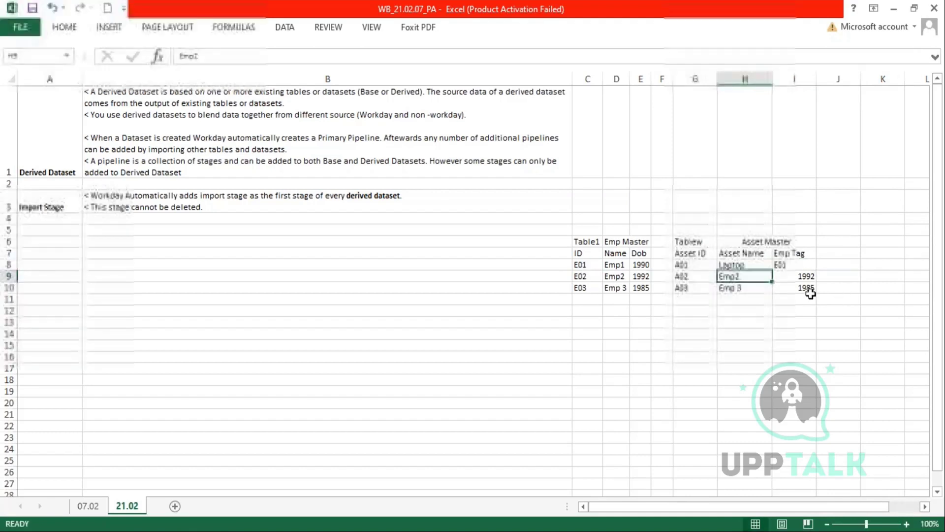
{"action": "left_click", "coordinate": [700, 266]}
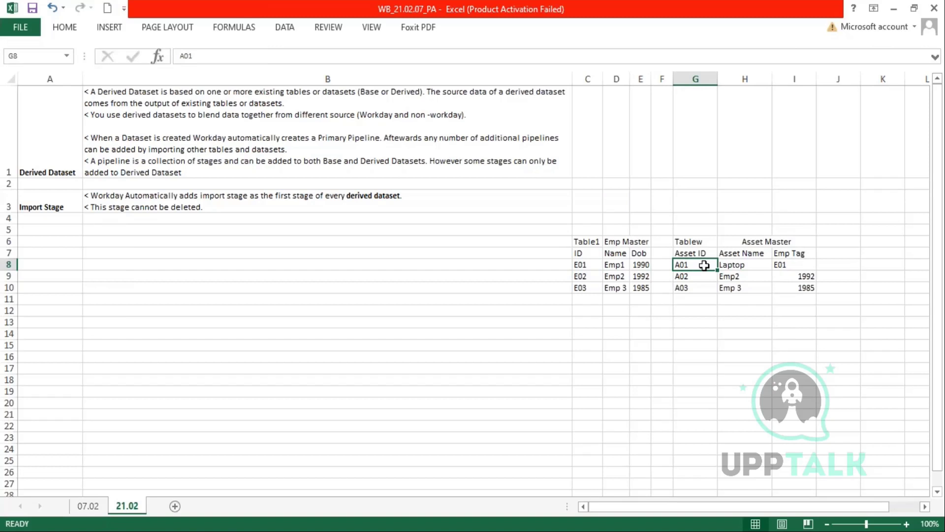
{"action": "left_click", "coordinate": [781, 264]}
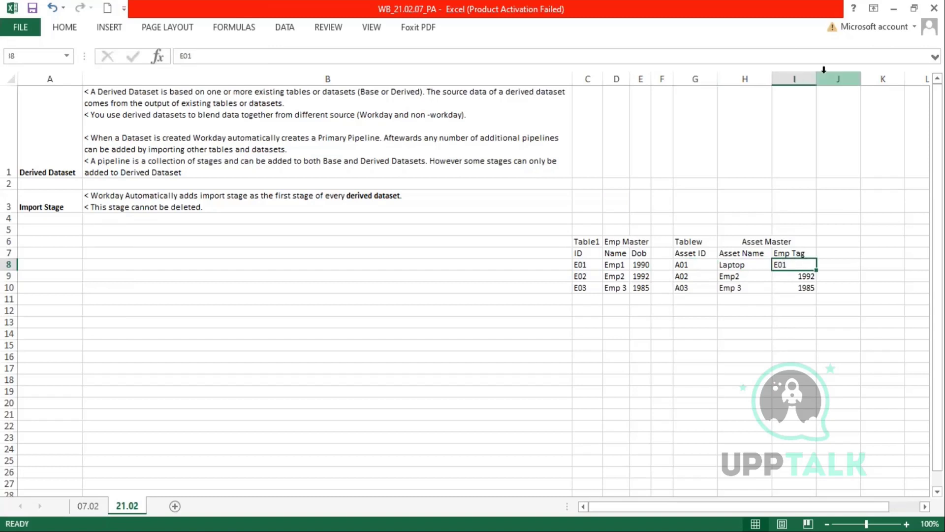
{"action": "left_click_drag", "start_coordinate": [817, 86], "coordinate": [767, 78]}
- Fill the next asset rows: Headset tagged E01, then A01 Laptop
{"action": "left_click_drag", "start_coordinate": [687, 276], "coordinate": [788, 285]}
{"action": "left_click", "coordinate": [687, 277]}
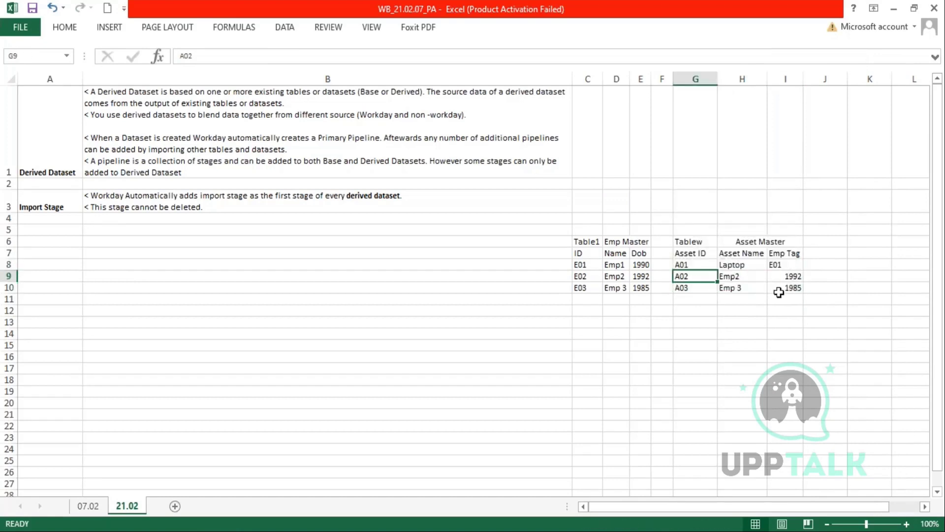
{"action": "left_click", "coordinate": [740, 276]}
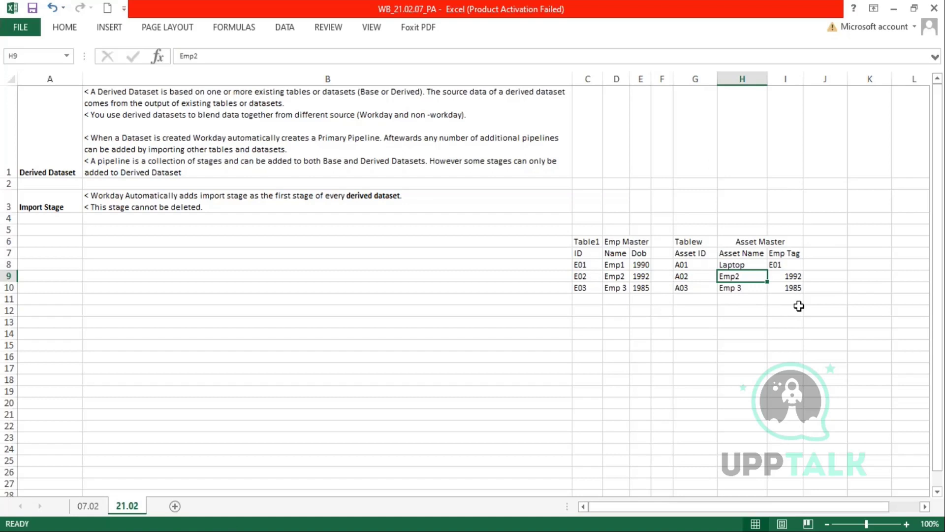
{"action": "type", "text": "H"}
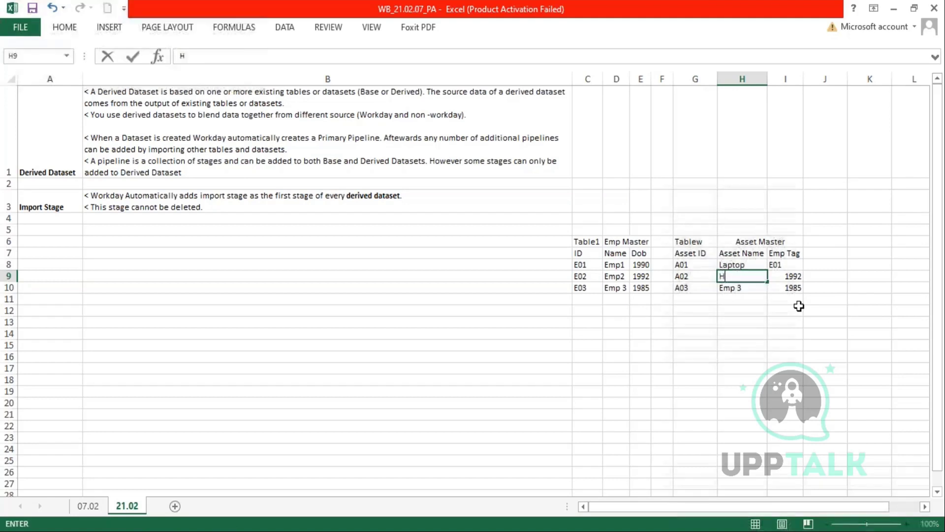
{"action": "type", "text": "eadset"}
{"action": "key", "text": "Tab"}
{"action": "type", "text": "E01"}
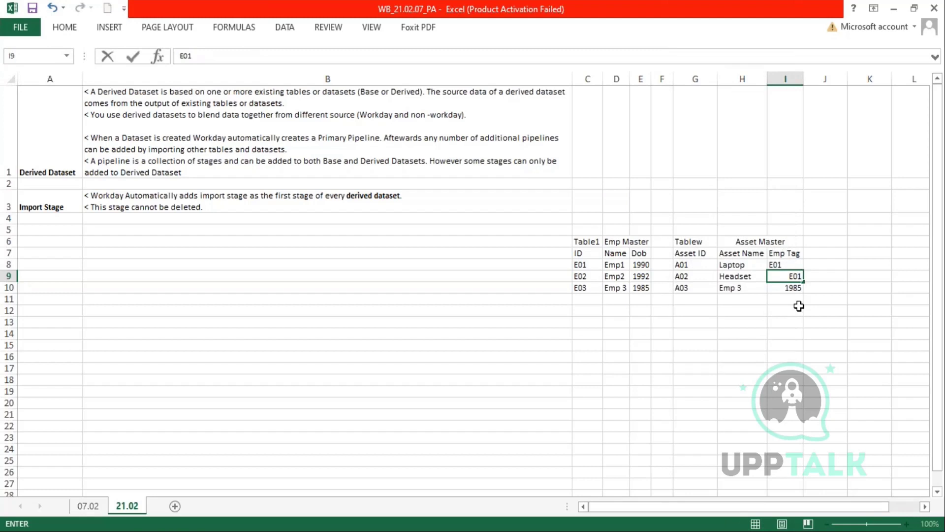
{"action": "key", "text": "Return"}
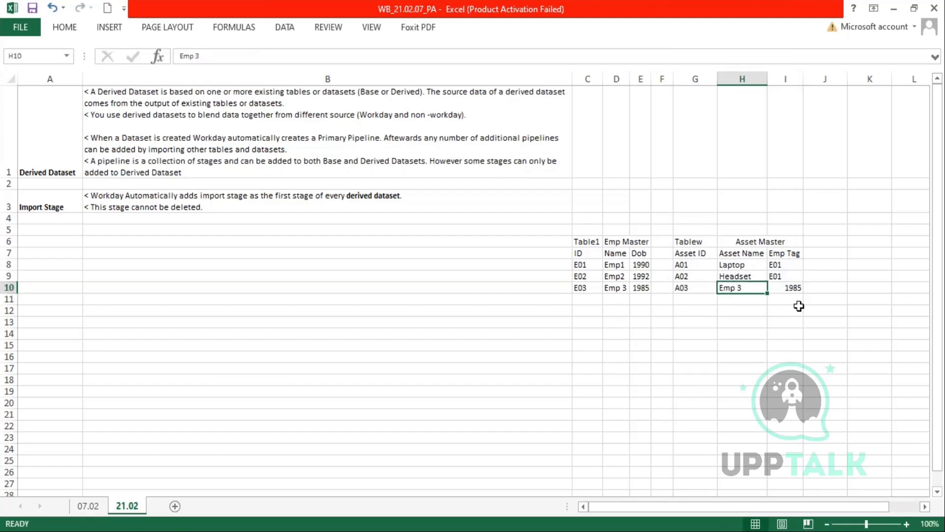
{"action": "key", "text": "Left"}
{"action": "type", "text": "A0"}
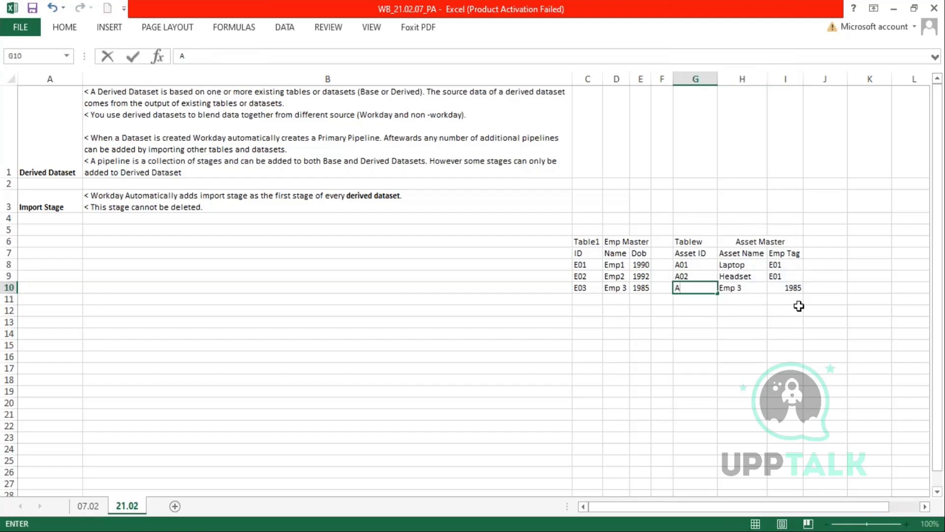
{"action": "key", "text": "Tab"}
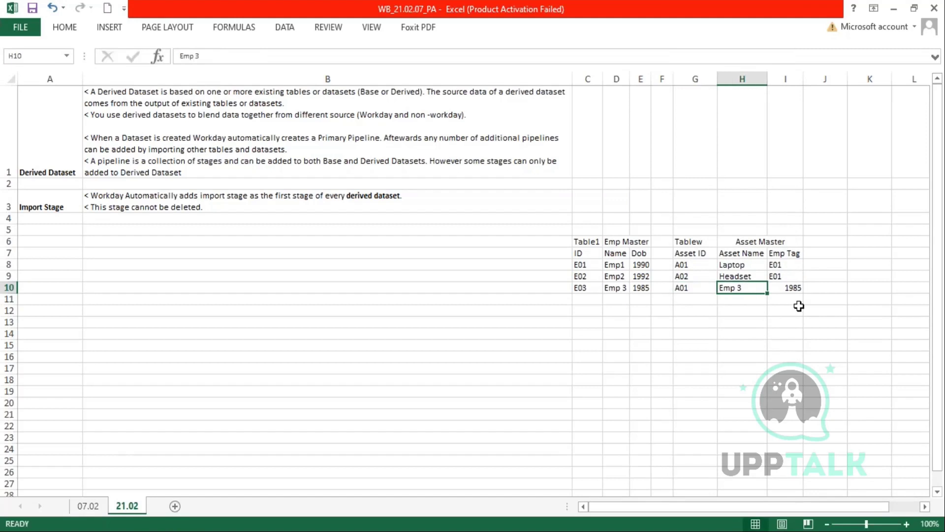
{"action": "type", "text": "Laptop"}
{"action": "key", "text": "Tab"}
{"action": "type", "text": "E01"}
{"action": "key", "text": "Return"}
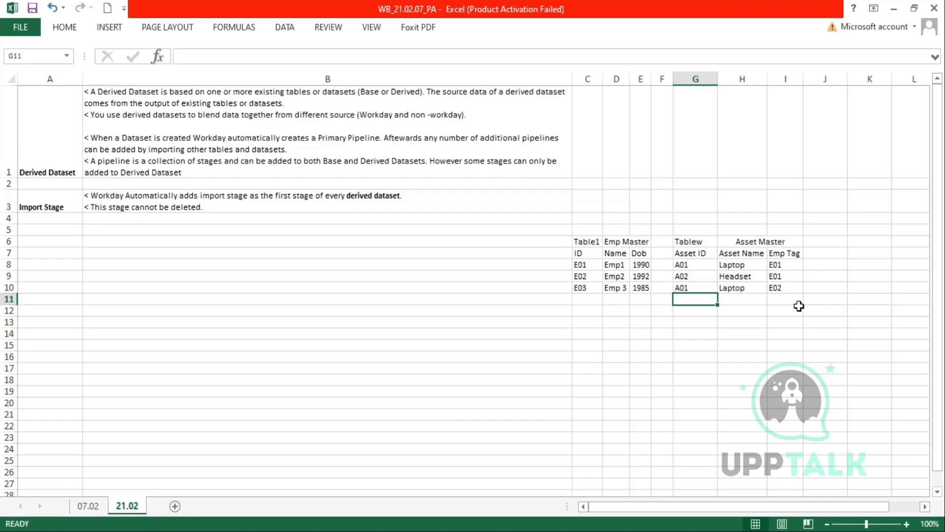
- Add the row A03, Server, Admin at the bottom of the Asset Master table
{"action": "type", "text": "A03"}
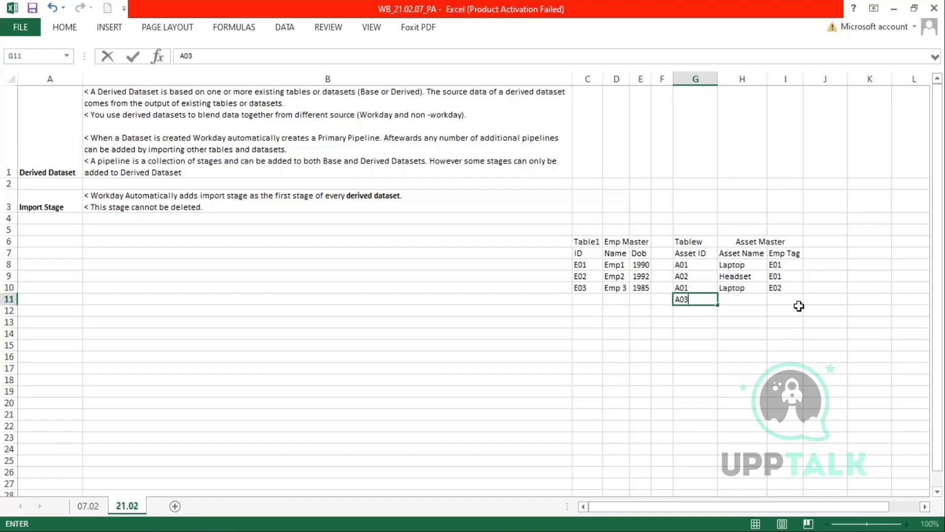
{"action": "key", "text": "Tab"}
{"action": "type", "text": "Se"}
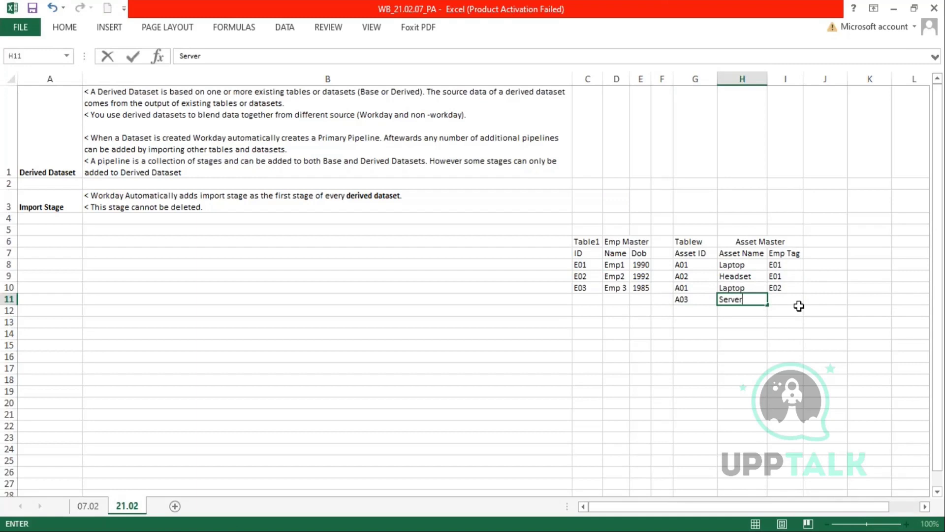
{"action": "type", "text": "rver"}
{"action": "key", "text": "Tab"}
{"action": "type", "text": "Ad"}
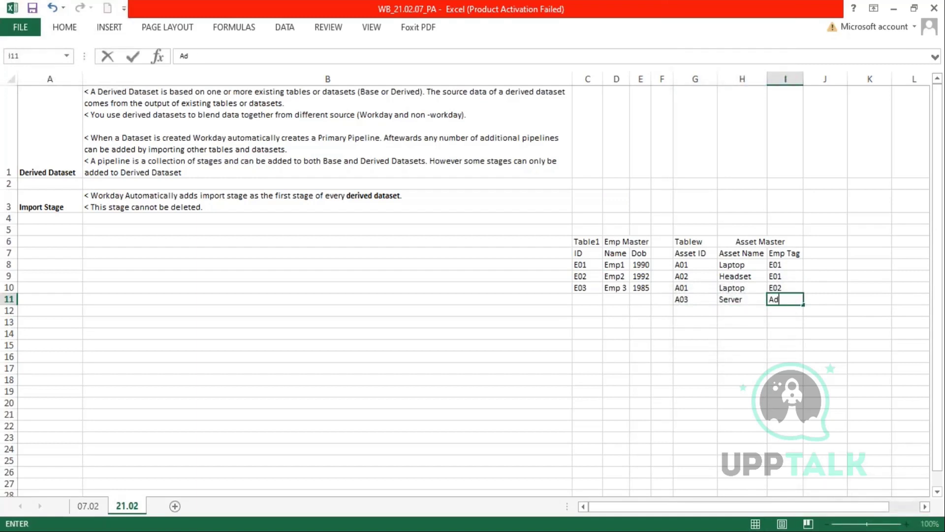
{"action": "key", "text": "Return"}
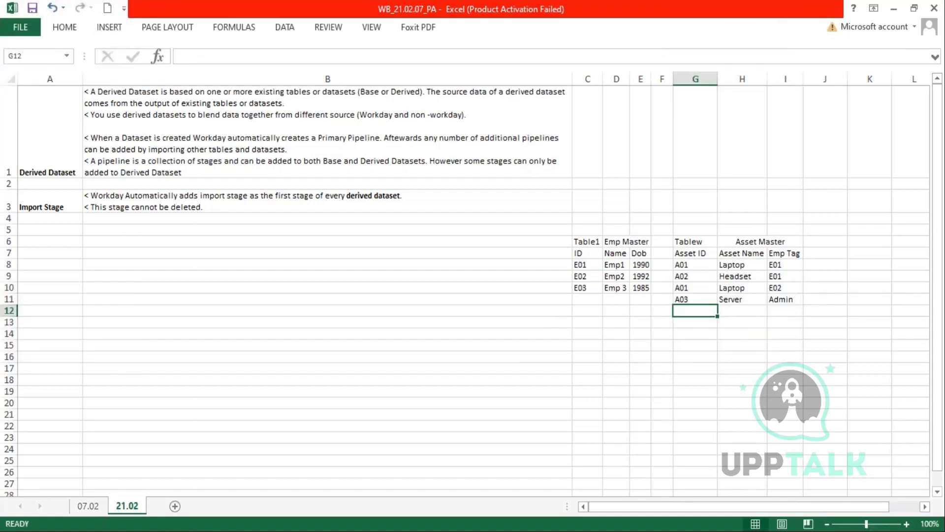
- Narrow column G and rename the second table from Tablew to 'Table 2'
{"action": "left_click_drag", "start_coordinate": [717, 78], "coordinate": [710, 79]}
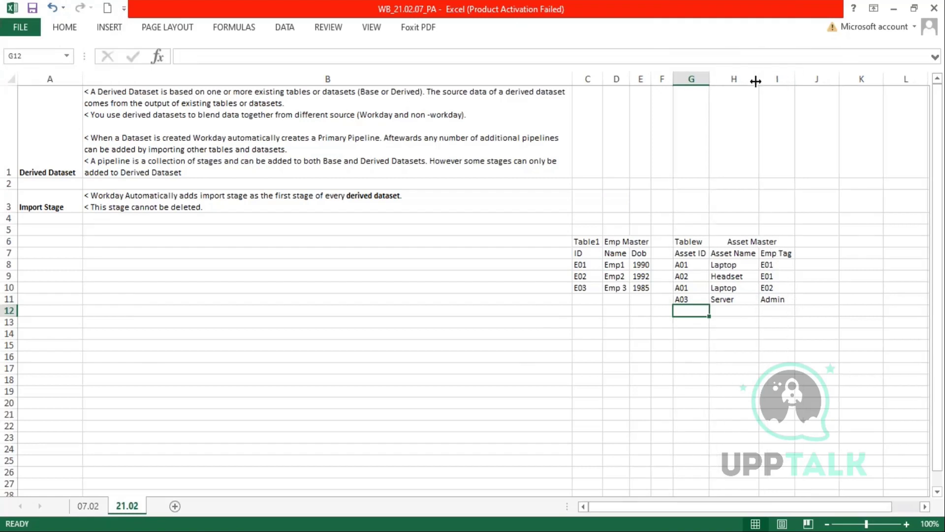
{"action": "left_click_drag", "start_coordinate": [583, 241], "coordinate": [641, 283]}
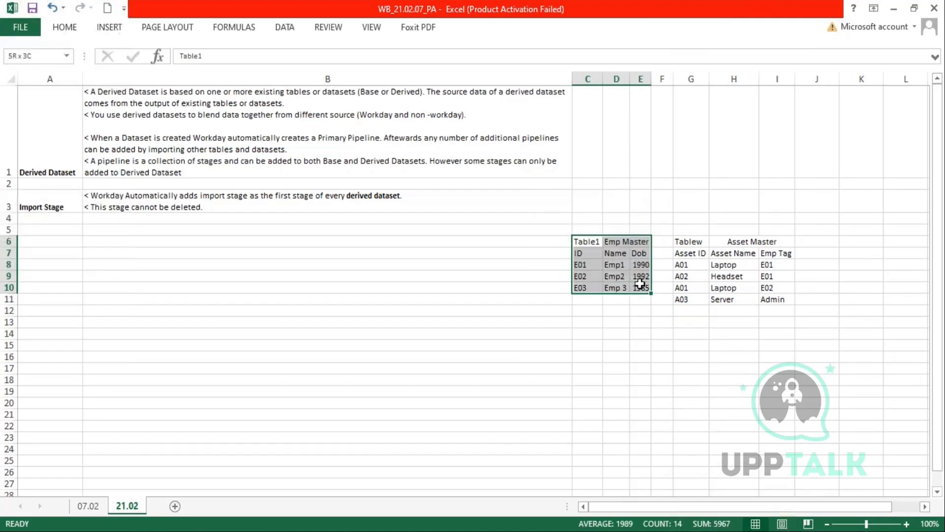
{"action": "left_click", "coordinate": [701, 244]}
{"action": "key", "text": "F2"}
{"action": "key", "text": "BackSpace"}
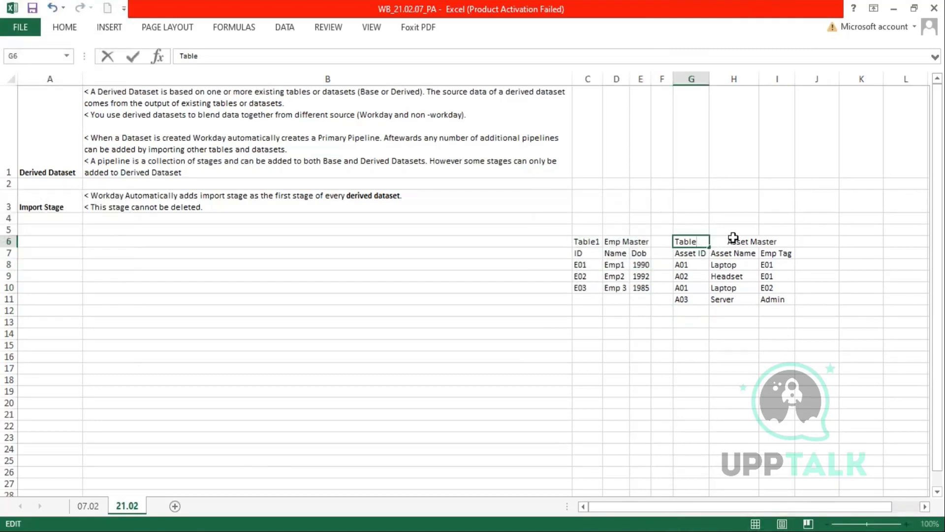
{"action": "type", "text": "2"}
{"action": "key", "text": "Return"}
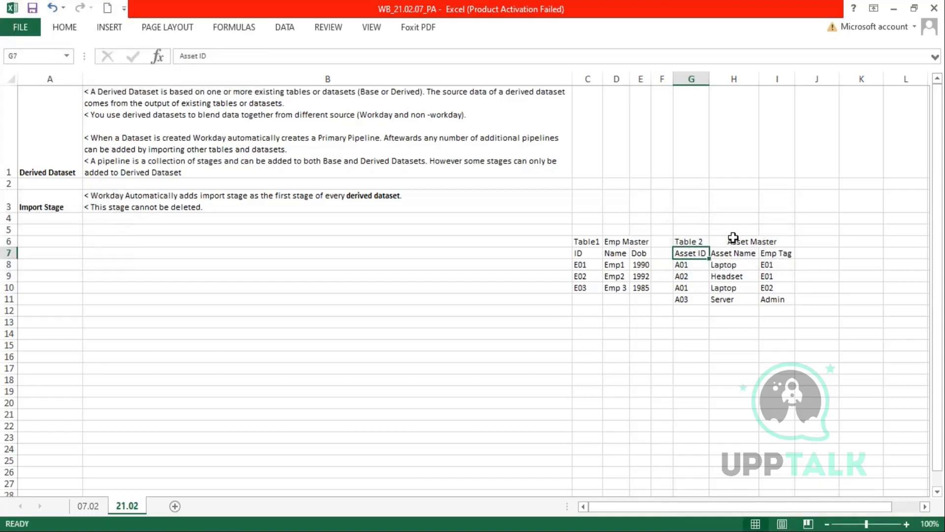
- Highlight the two tables' columns and an empty result area to explain joins, then return to Workday
{"action": "left_click_drag", "start_coordinate": [580, 268], "coordinate": [641, 288]}
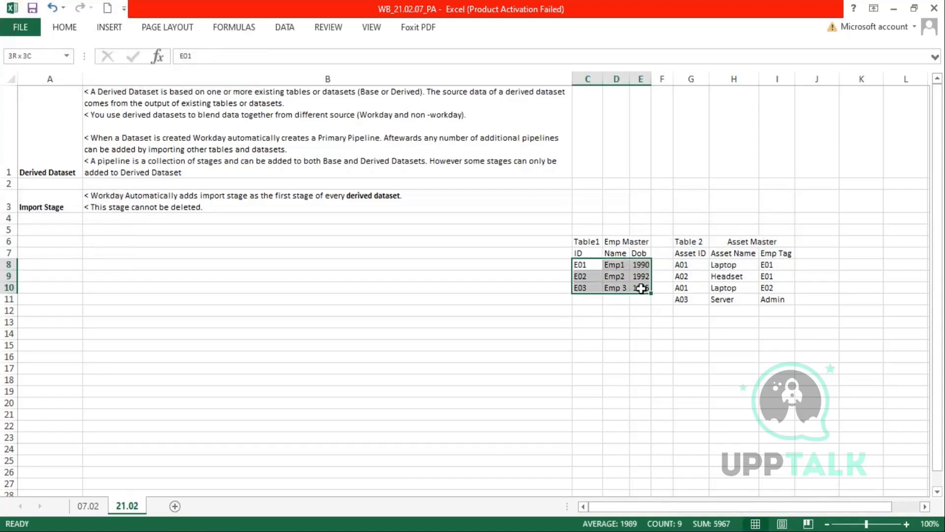
{"action": "left_click_drag", "start_coordinate": [587, 333], "coordinate": [741, 347]}
{"action": "left_click_drag", "start_coordinate": [760, 383], "coordinate": [764, 404]}
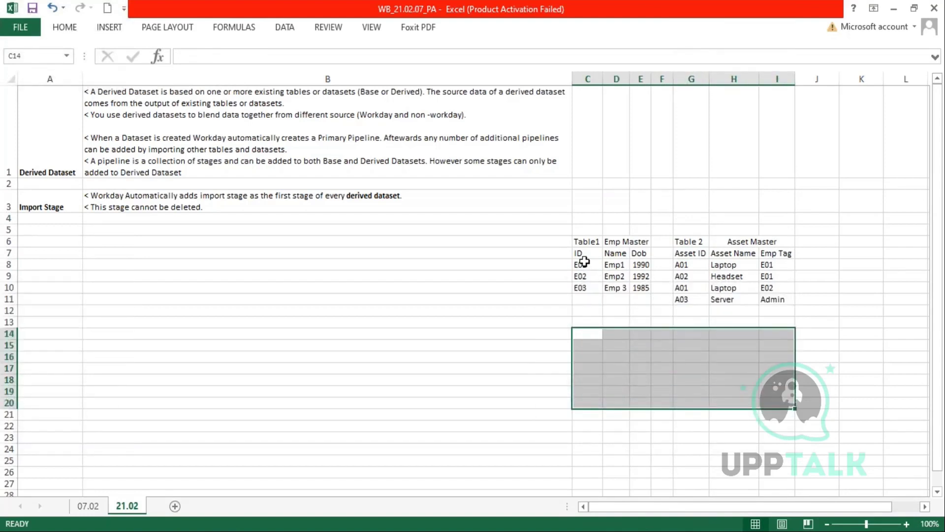
{"action": "left_click_drag", "start_coordinate": [583, 256], "coordinate": [618, 288]}
{"action": "left_click_drag", "start_coordinate": [644, 255], "coordinate": [643, 289]}
{"action": "left_click_drag", "start_coordinate": [730, 256], "coordinate": [683, 299]}
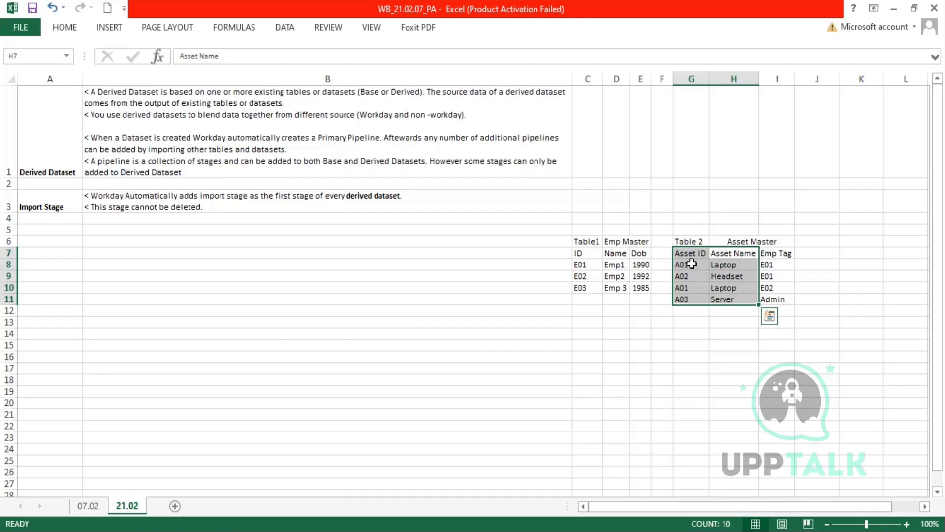
{"action": "left_click_drag", "start_coordinate": [584, 333], "coordinate": [776, 412]}
{"action": "left_click_drag", "start_coordinate": [581, 253], "coordinate": [777, 301]}
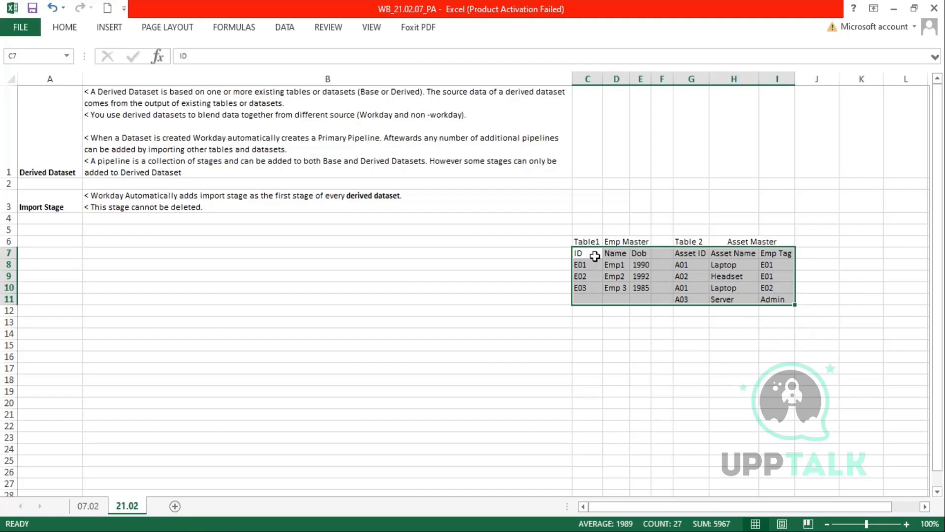
{"action": "left_click_drag", "start_coordinate": [588, 254], "coordinate": [747, 299]}
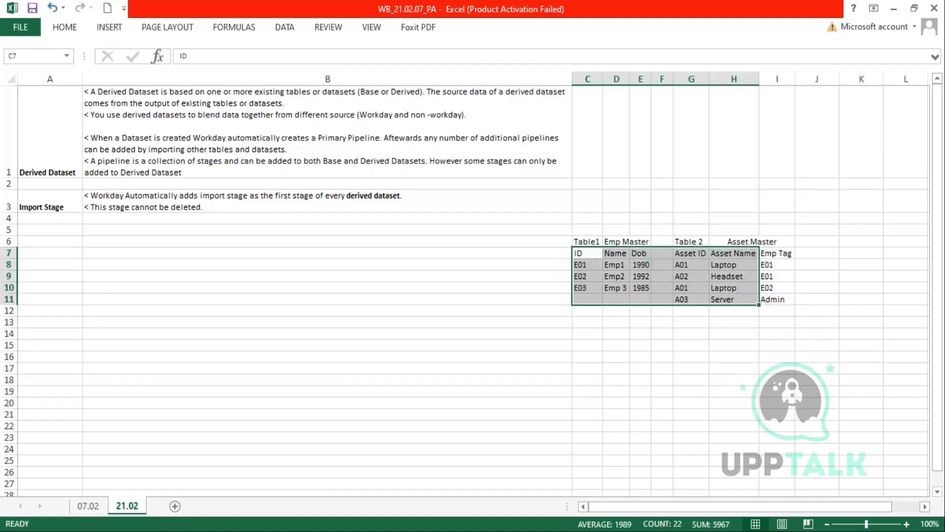
{"action": "key", "text": "alt+Tab"}
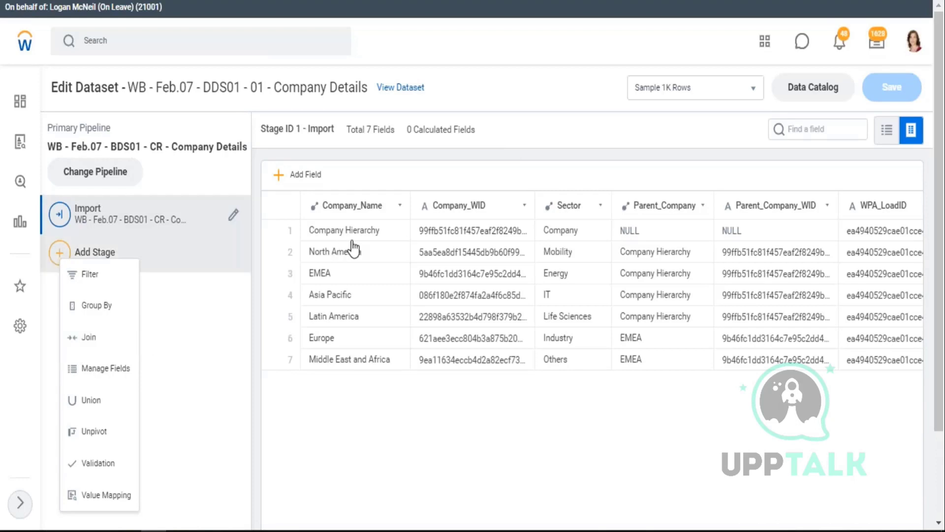
{"action": "left_click_drag", "start_coordinate": [58, 128], "coordinate": [104, 127]}
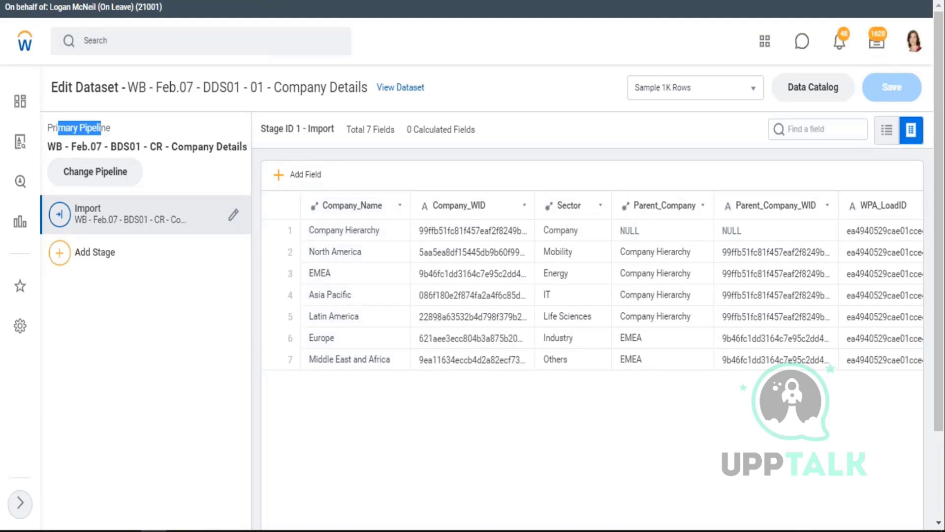
{"action": "key", "text": "alt+Tab"}
{"action": "left_click_drag", "start_coordinate": [701, 243], "coordinate": [782, 312]}
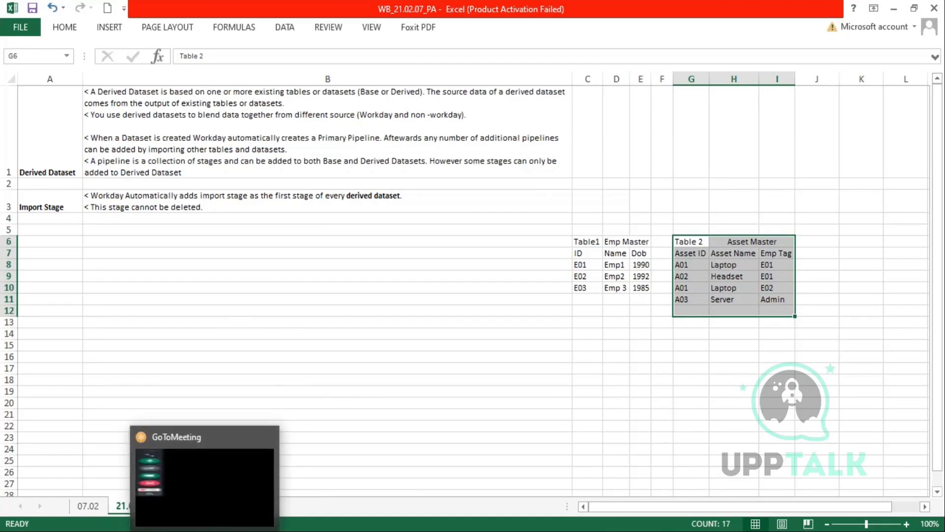
{"action": "mouse_move", "coordinate": [191, 530]}
{"action": "left_click", "coordinate": [199, 513]}
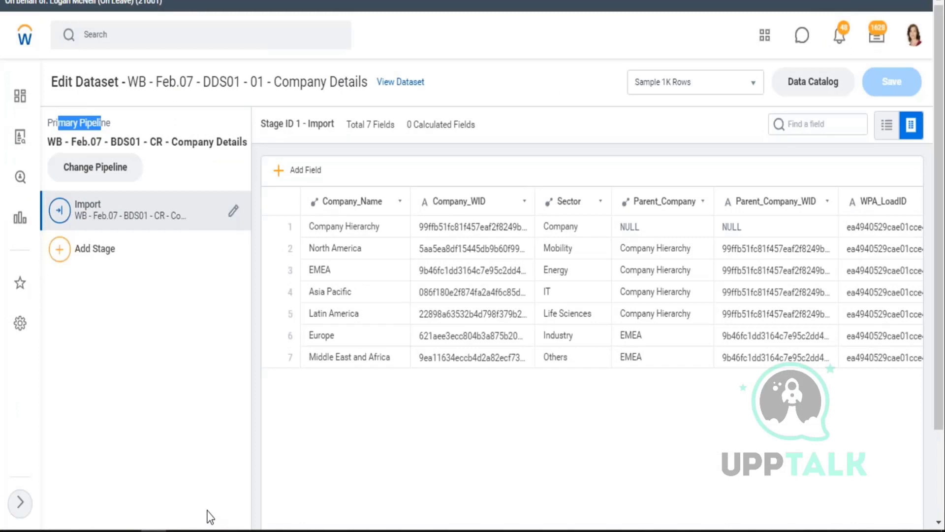
{"action": "left_click", "coordinate": [114, 173]}
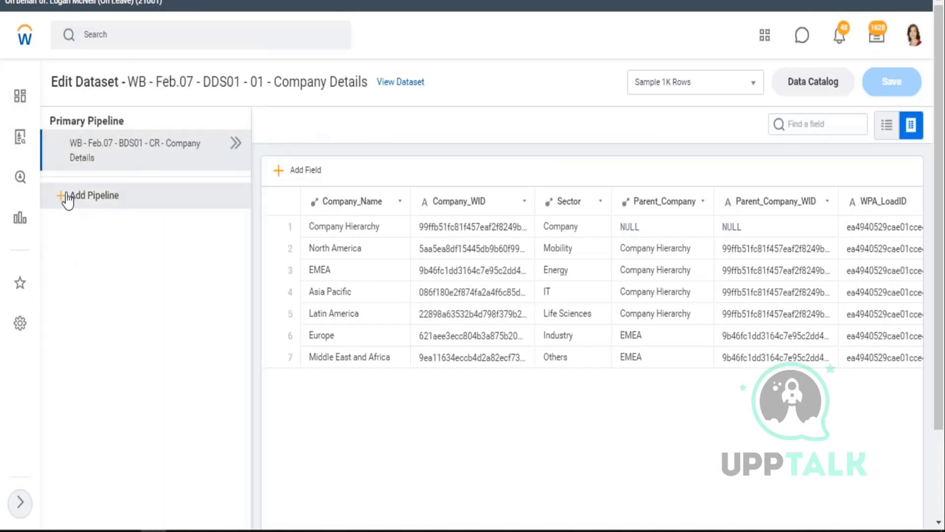
{"action": "left_click", "coordinate": [236, 143]}
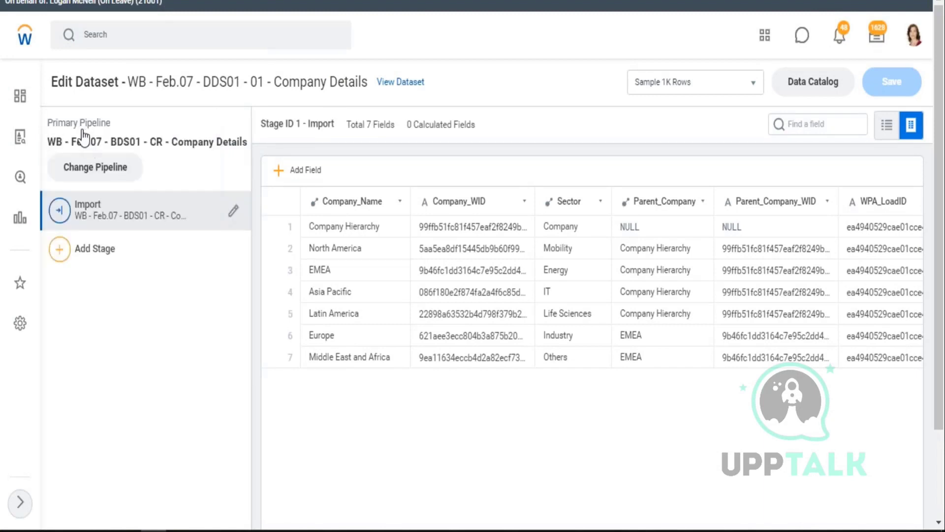
{"action": "left_click", "coordinate": [61, 252]}
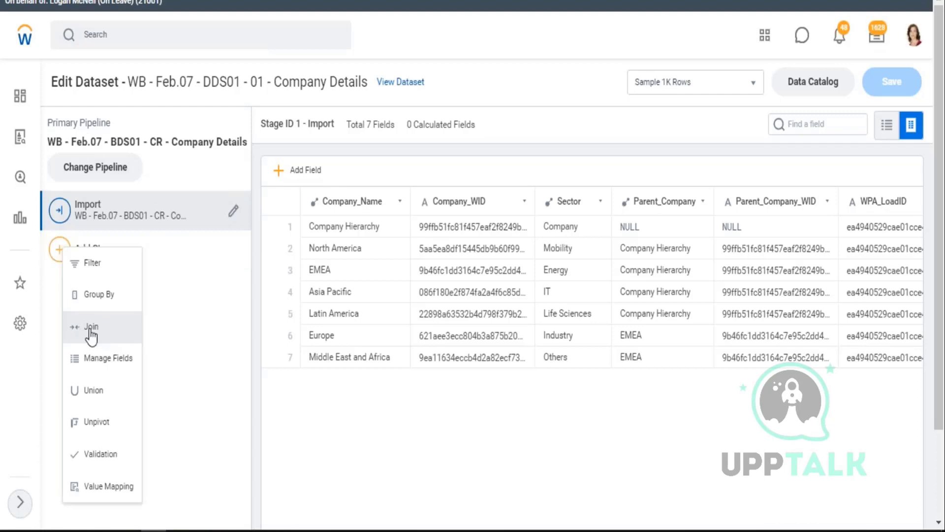
- Add a Join stage, check the Supervisory Details dataset, and list the pipelines available to join
{"action": "left_click", "coordinate": [93, 328]}
{"action": "left_click_drag", "start_coordinate": [61, 141], "coordinate": [234, 144]}
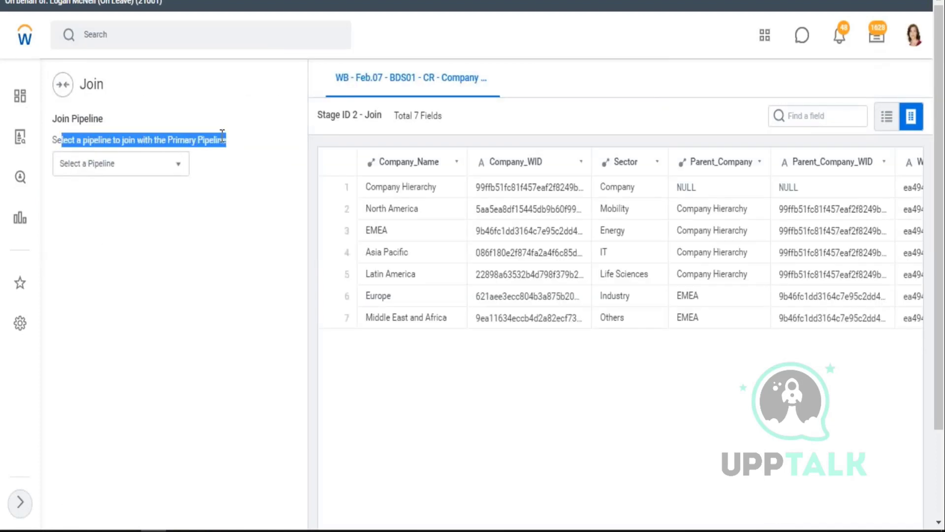
{"action": "left_click", "coordinate": [169, 140]}
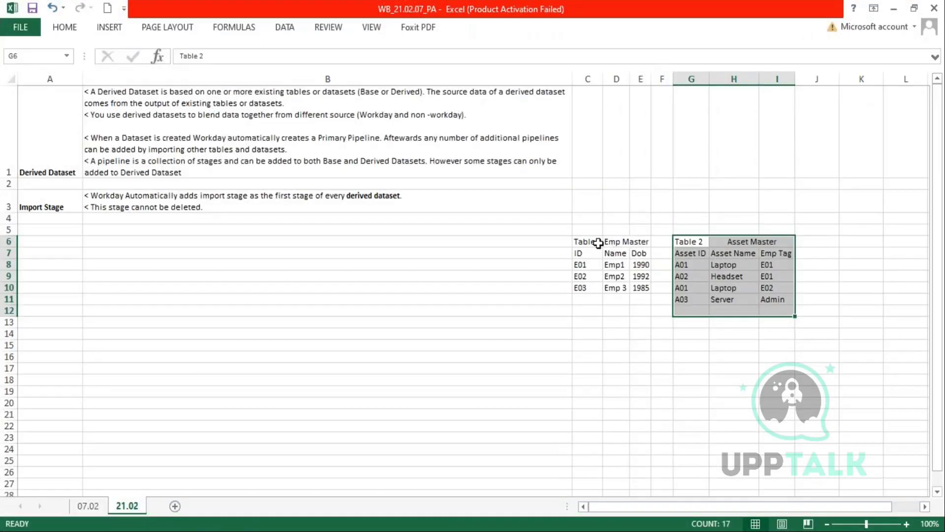
{"action": "left_click_drag", "start_coordinate": [597, 243], "coordinate": [787, 312]}
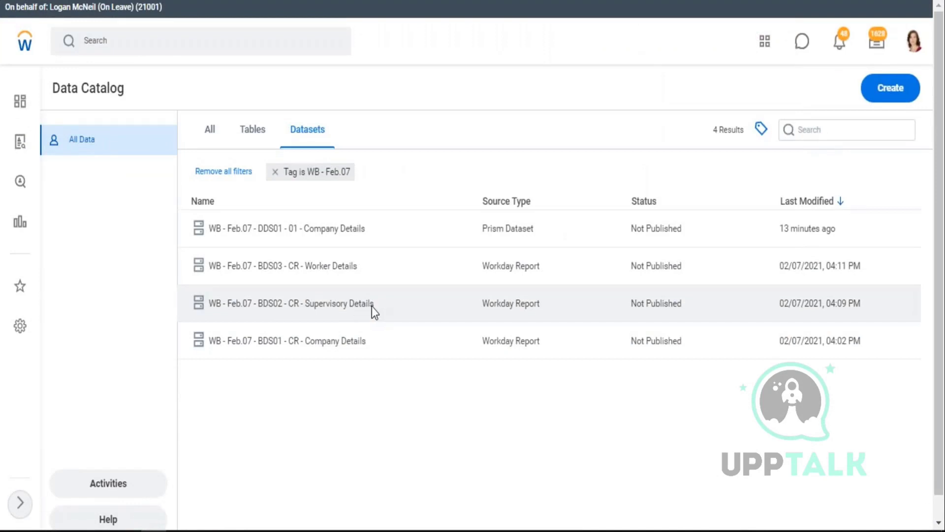
{"action": "left_click", "coordinate": [372, 307]}
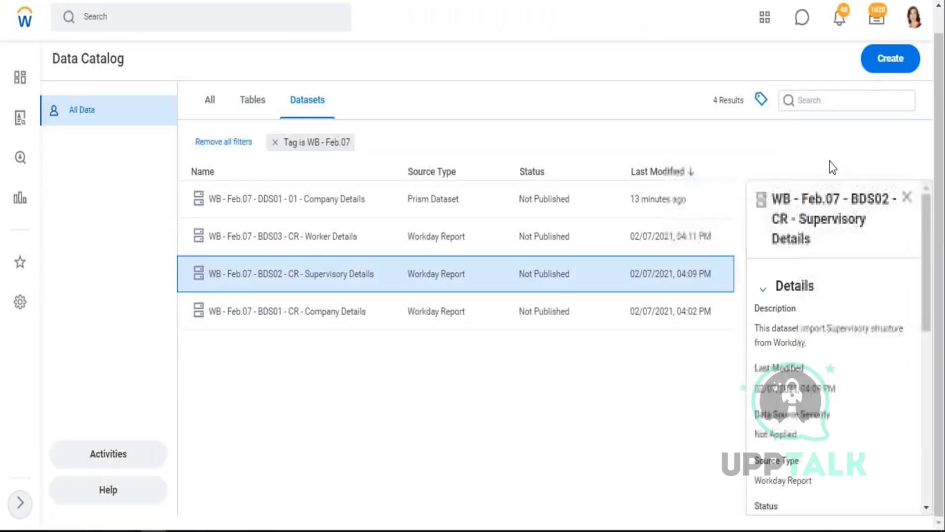
{"action": "left_click_drag", "start_coordinate": [774, 194], "coordinate": [819, 244]}
{"action": "key", "text": "ctrl+c"}
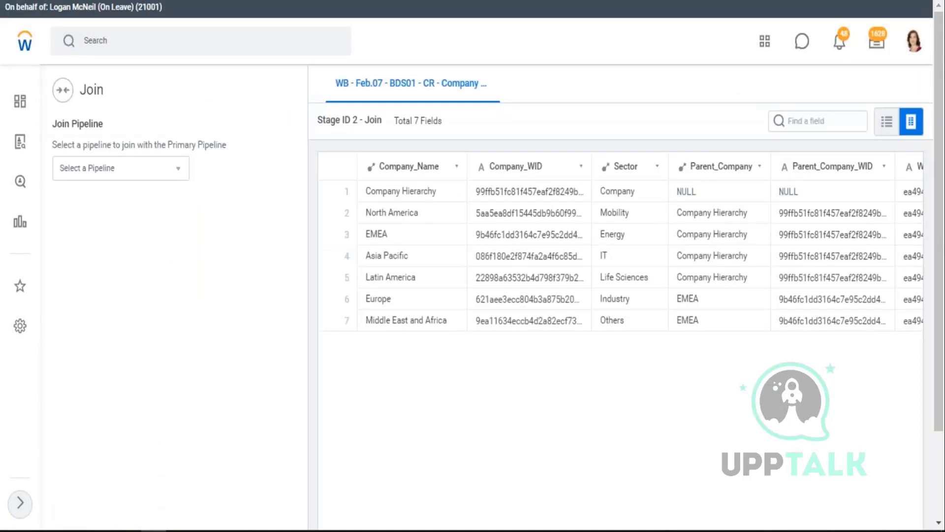
{"action": "left_click", "coordinate": [99, 169]}
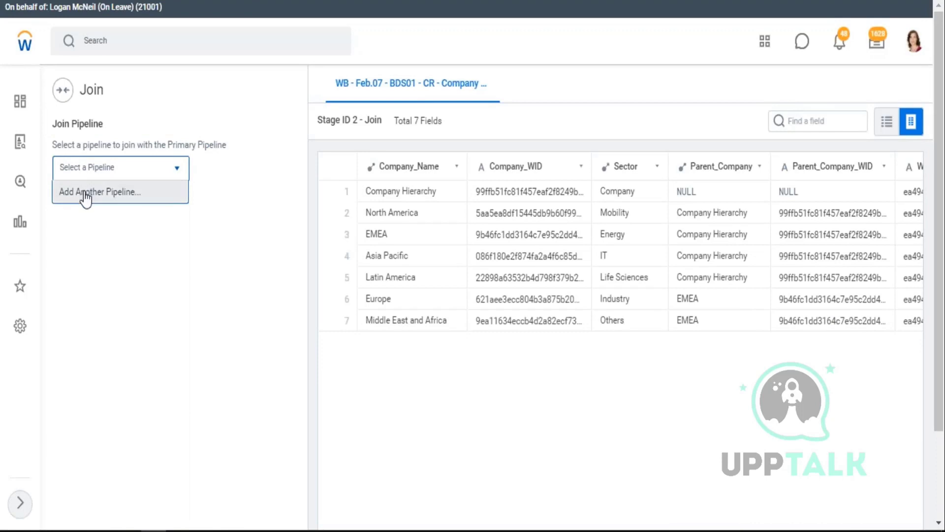
{"action": "left_click", "coordinate": [85, 194]}
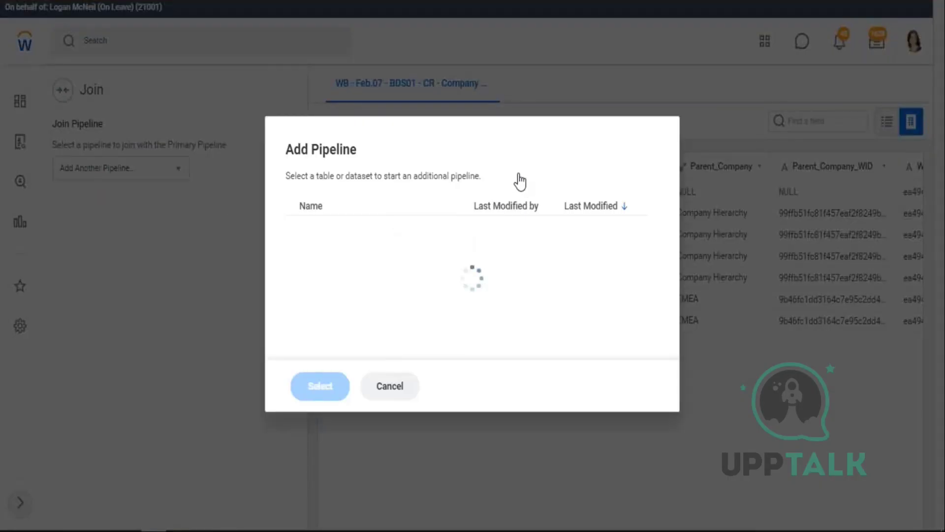
{"action": "left_click", "coordinate": [568, 177]}
{"action": "key", "text": "ctrl+v"}
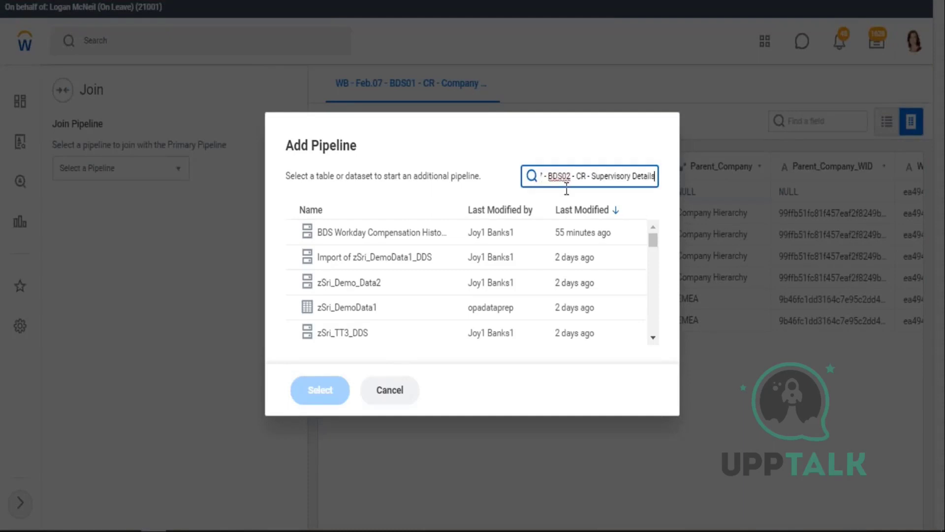
{"action": "left_click", "coordinate": [427, 240]}
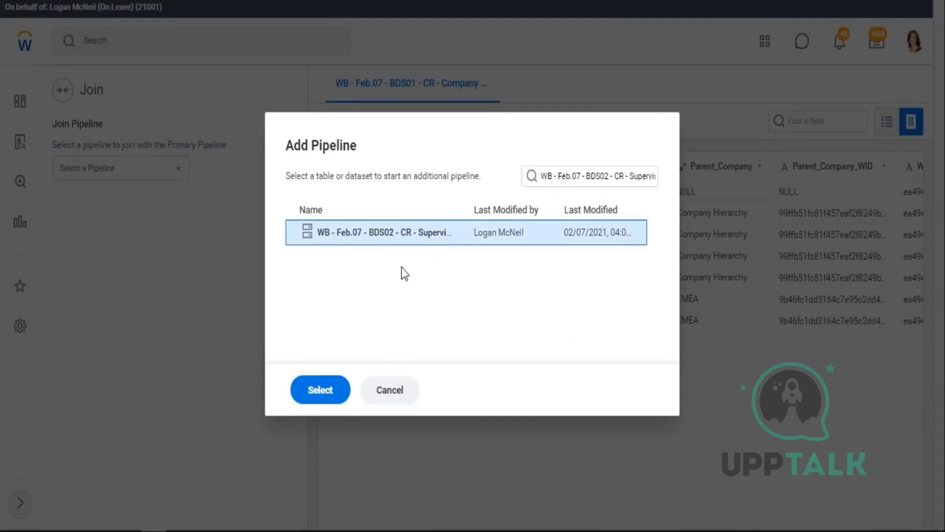
{"action": "left_click", "coordinate": [322, 394]}
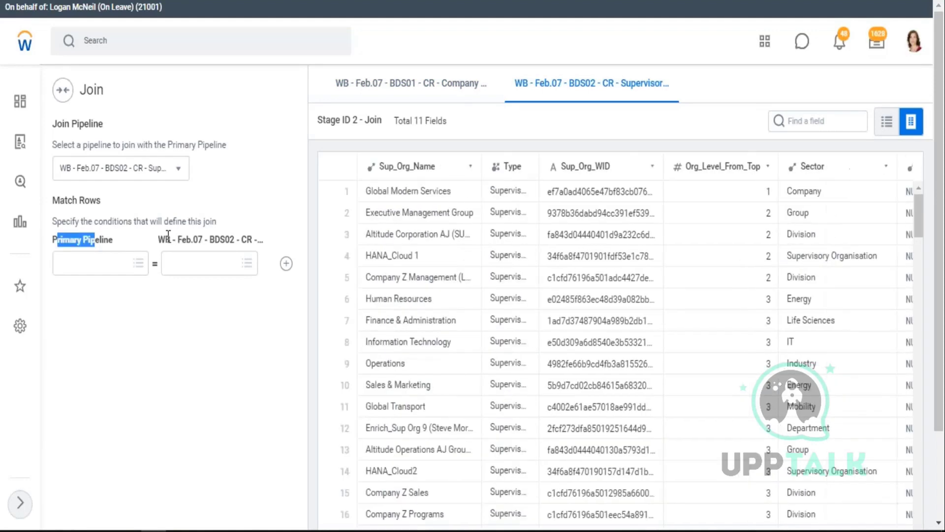
{"action": "left_click_drag", "start_coordinate": [166, 236], "coordinate": [267, 241]}
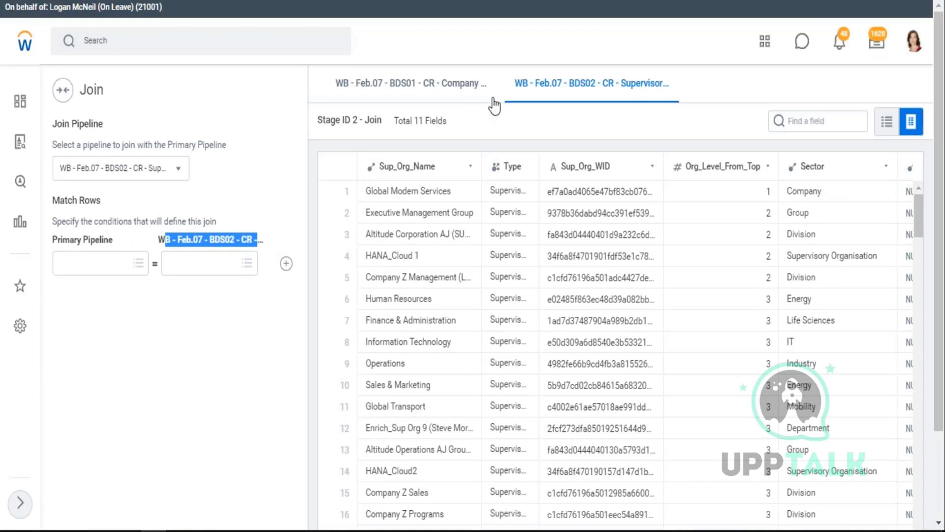
{"action": "left_click", "coordinate": [336, 90]}
{"action": "left_click_drag", "start_coordinate": [336, 91], "coordinate": [489, 95]}
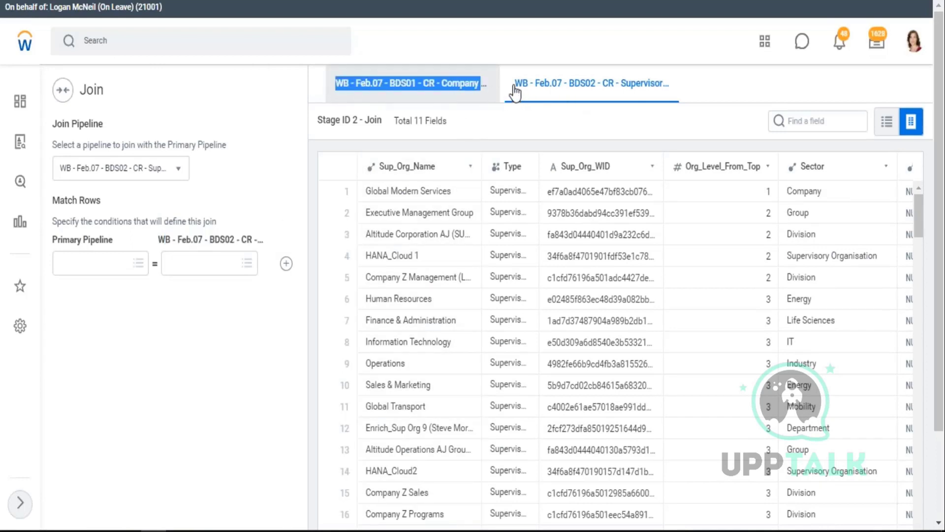
{"action": "left_click_drag", "start_coordinate": [549, 93], "coordinate": [675, 99]}
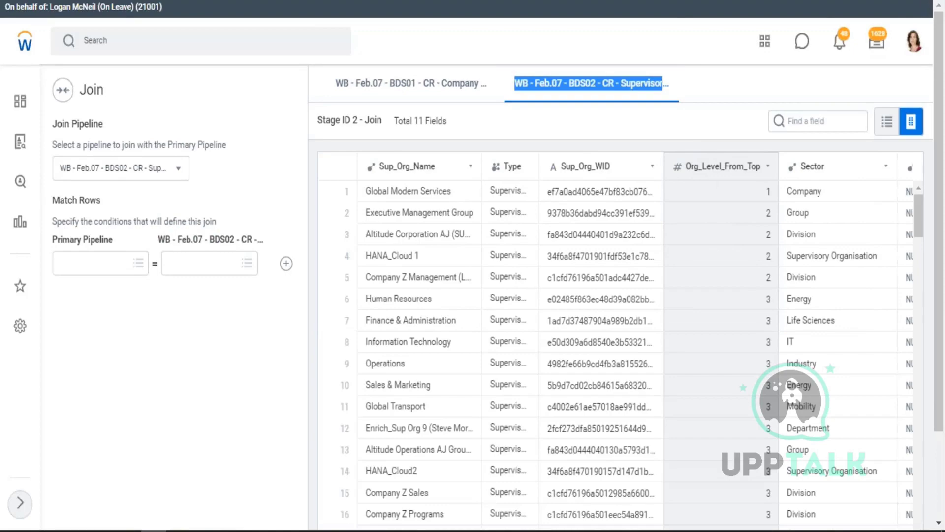
{"action": "key", "text": "alt+Tab"}
- Bold the Emp Master headers (ID, Name, Dob) and Asset Master headers (Asset ID, Asset Name, Emp Tag)
{"action": "left_click", "coordinate": [681, 357]}
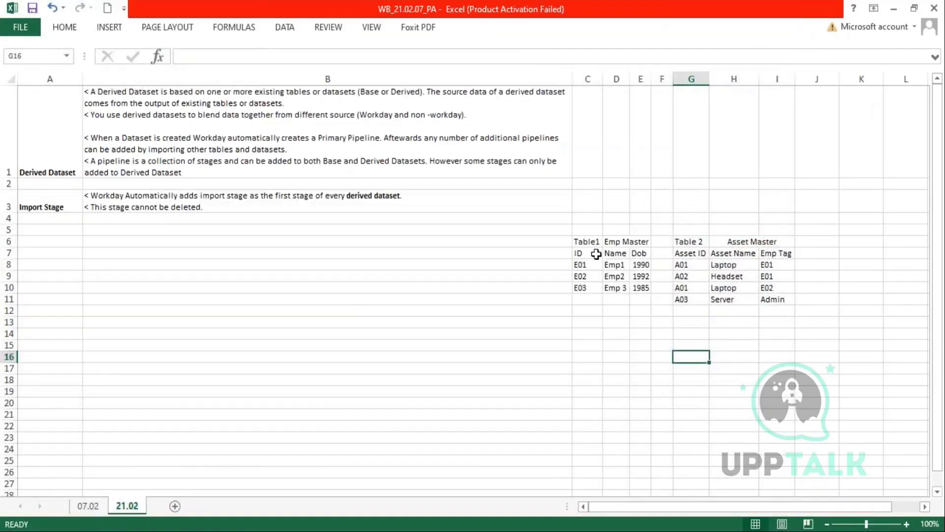
{"action": "left_click_drag", "start_coordinate": [576, 242], "coordinate": [637, 284]}
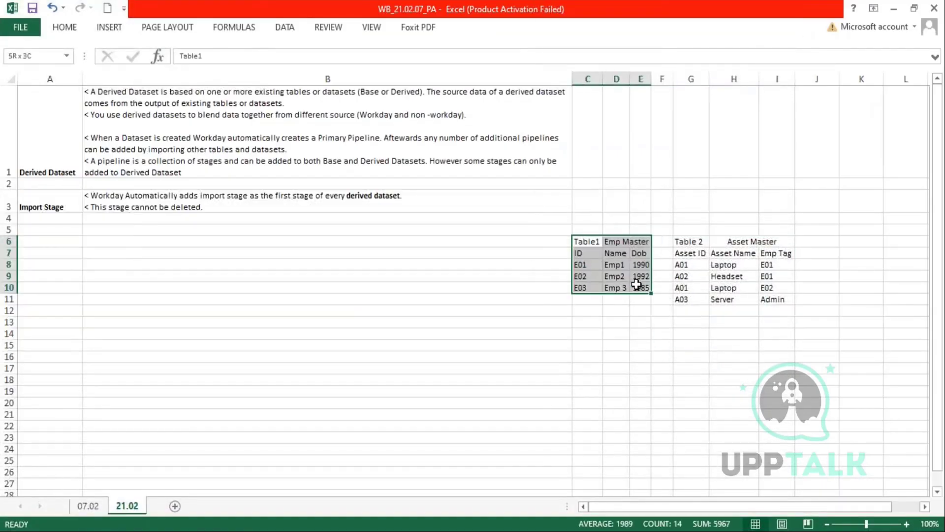
{"action": "left_click_drag", "start_coordinate": [578, 251], "coordinate": [641, 257]}
{"action": "key", "text": "ctrl+b"}
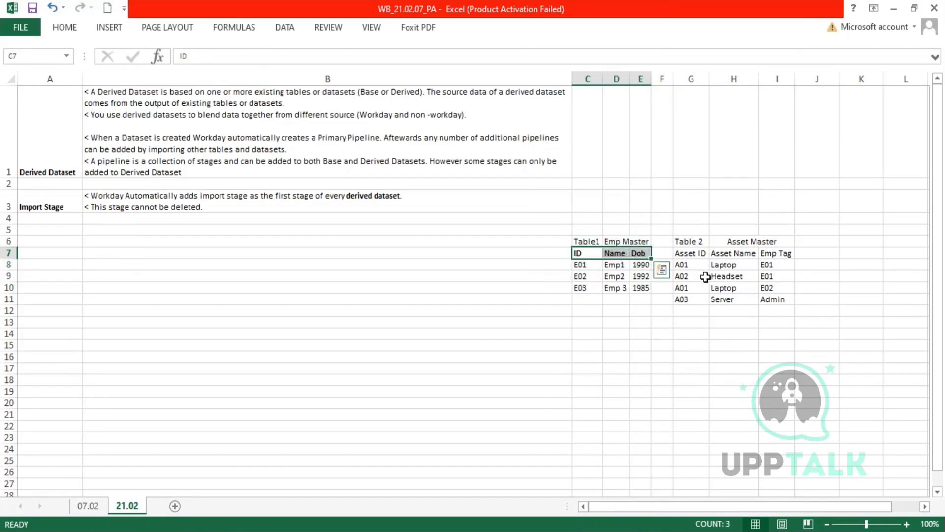
{"action": "left_click_drag", "start_coordinate": [581, 263], "coordinate": [581, 285]}
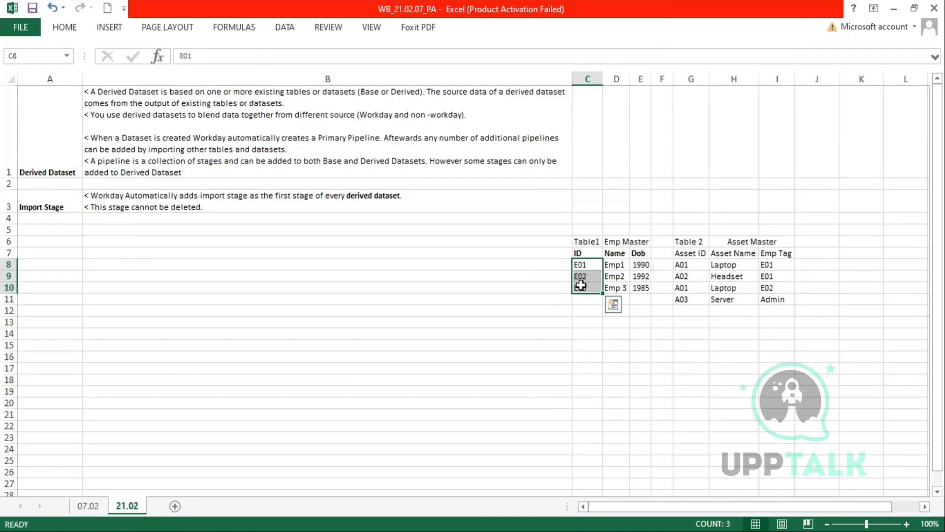
{"action": "left_click_drag", "start_coordinate": [681, 253], "coordinate": [778, 255]}
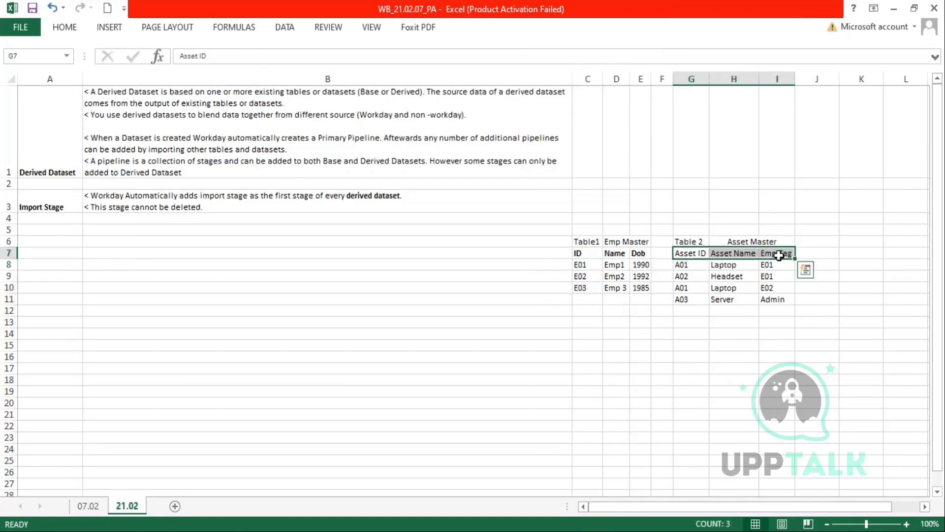
{"action": "key", "text": "ctrl+b"}
{"action": "left_click", "coordinate": [687, 343]}
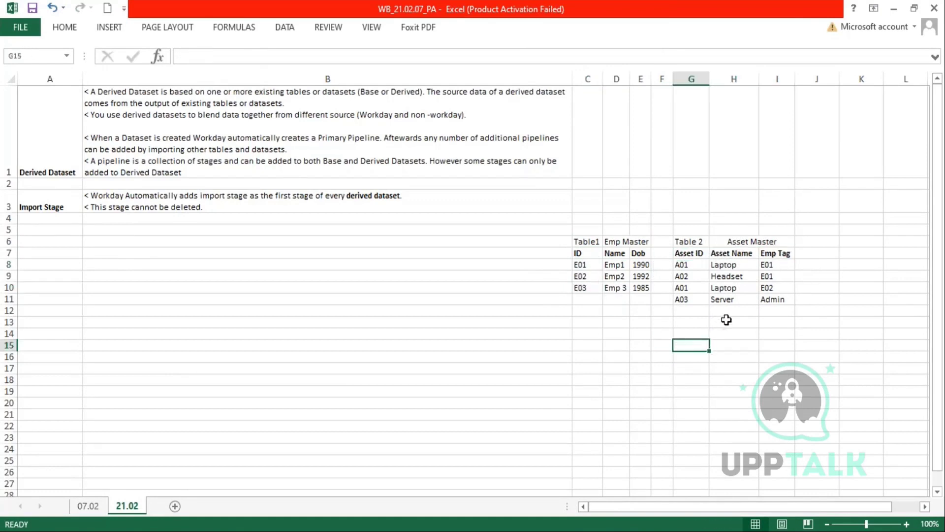
- Apply All Borders to every cell of the Emp Master and Asset Master tables
{"action": "left_click_drag", "start_coordinate": [580, 242], "coordinate": [638, 291]}
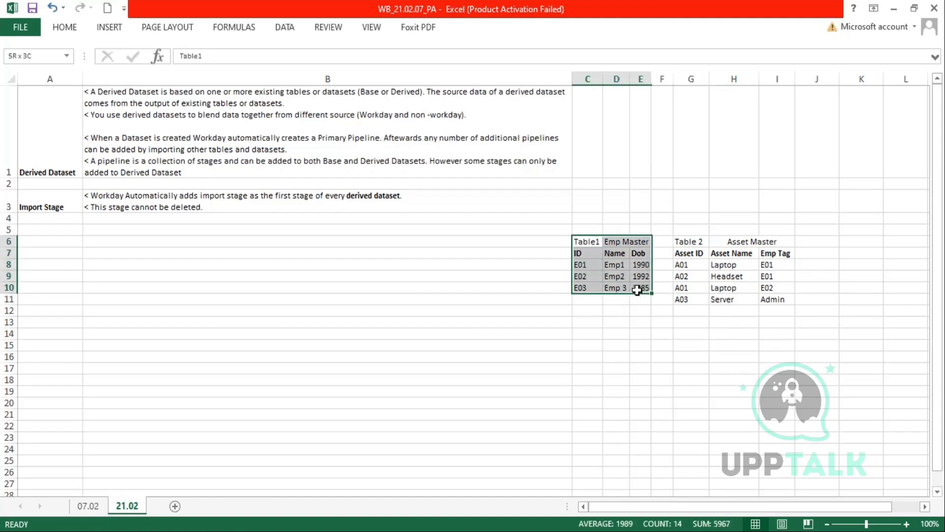
{"action": "left_click", "coordinate": [64, 27]}
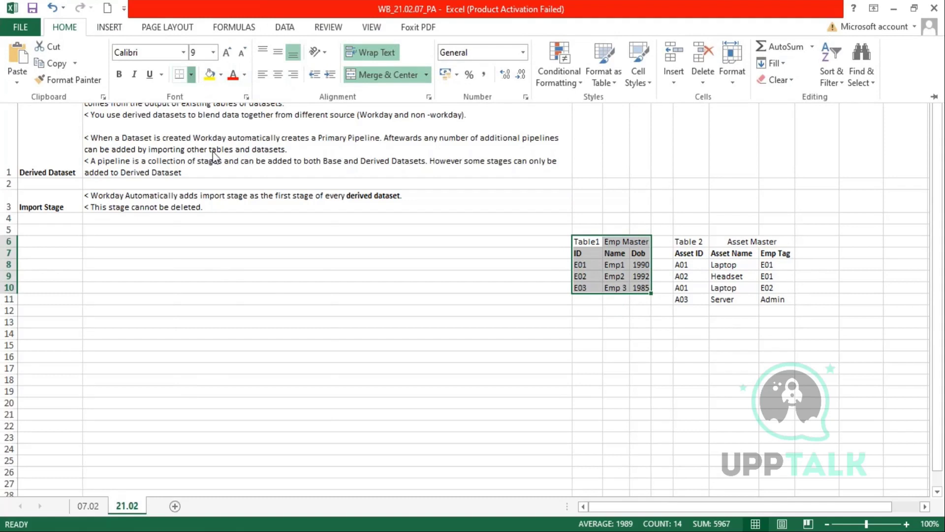
{"action": "left_click", "coordinate": [198, 202]}
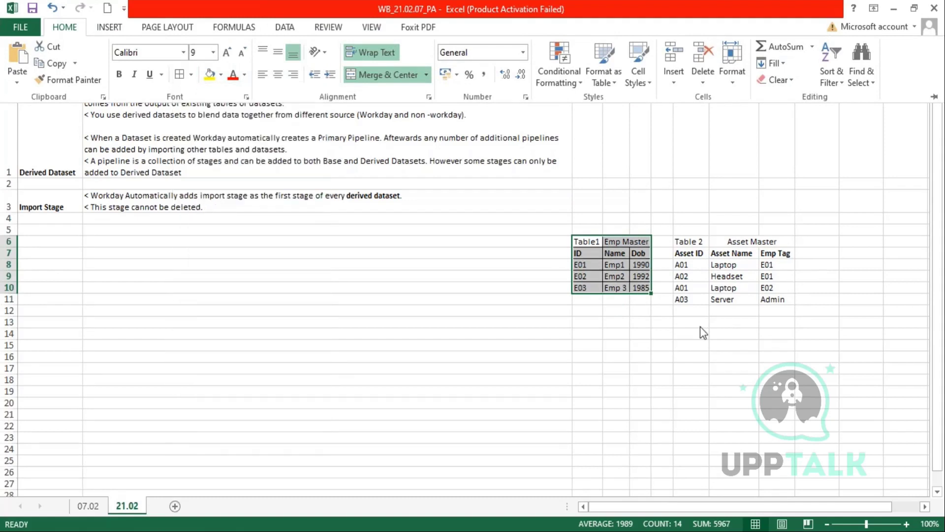
{"action": "left_click", "coordinate": [689, 330]}
{"action": "left_click", "coordinate": [683, 242]}
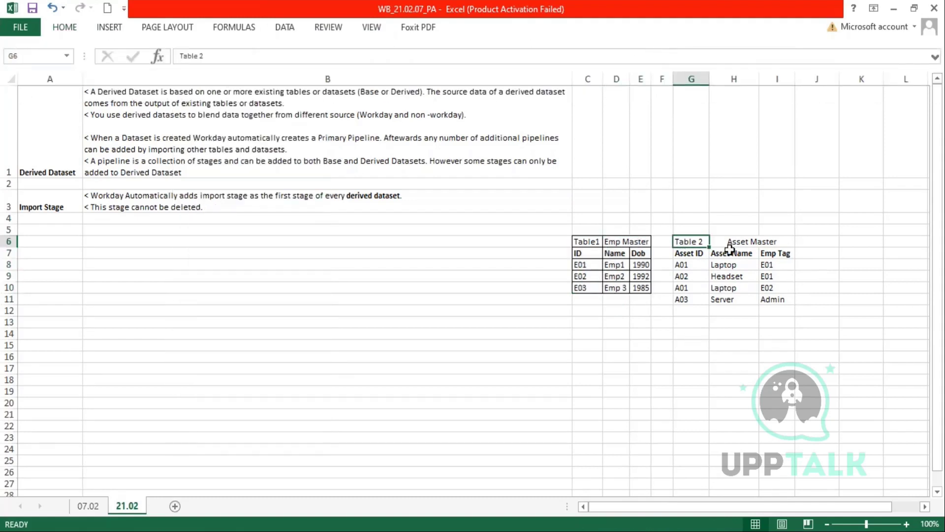
{"action": "left_click_drag", "start_coordinate": [730, 248], "coordinate": [787, 298]}
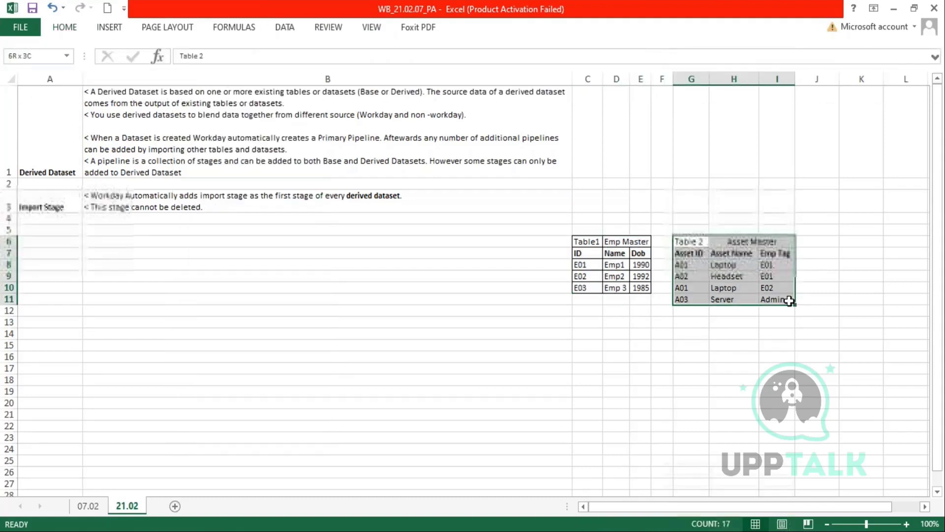
{"action": "left_click", "coordinate": [70, 31]}
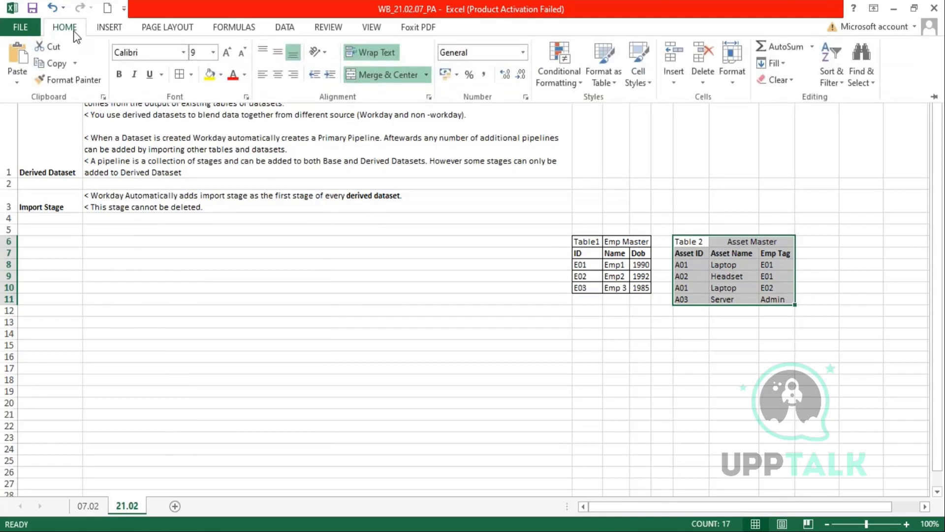
{"action": "left_click", "coordinate": [179, 75]}
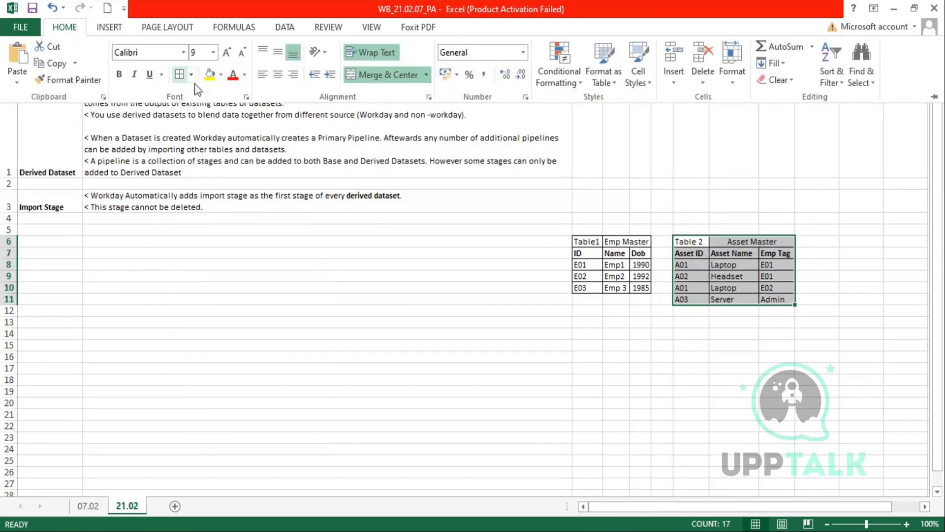
{"action": "left_click", "coordinate": [691, 379]}
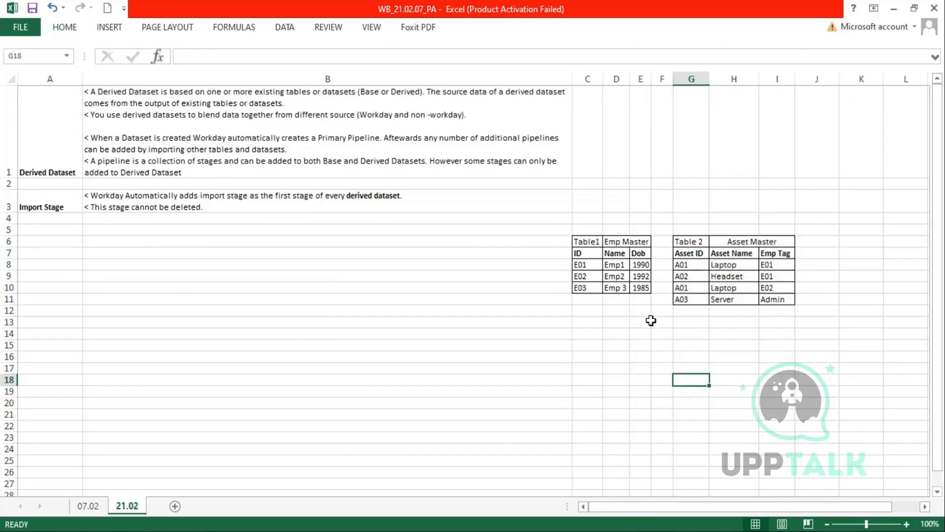
- Show how employee ID E01 matches the Emp Tag values in the Asset Master table
{"action": "left_click", "coordinate": [582, 265]}
{"action": "left_click_drag", "start_coordinate": [782, 270], "coordinate": [776, 302]}
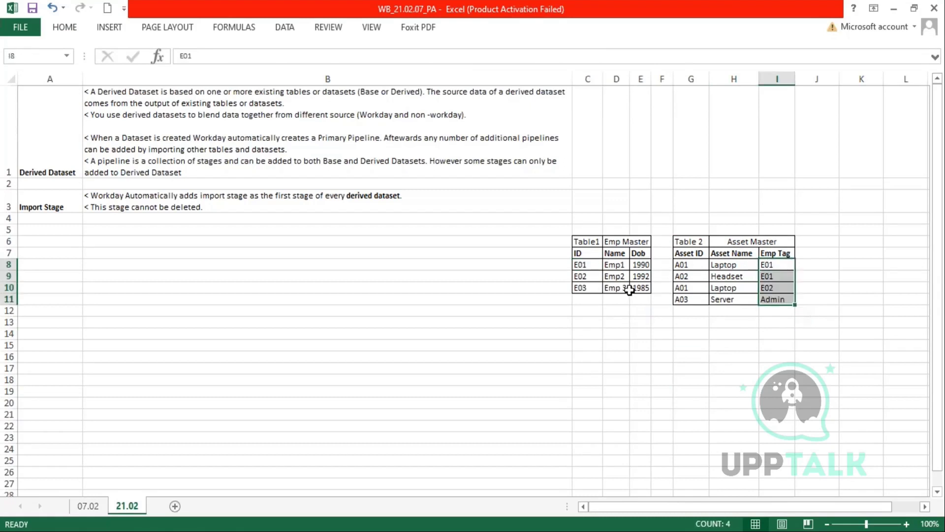
{"action": "left_click_drag", "start_coordinate": [582, 265], "coordinate": [585, 299]}
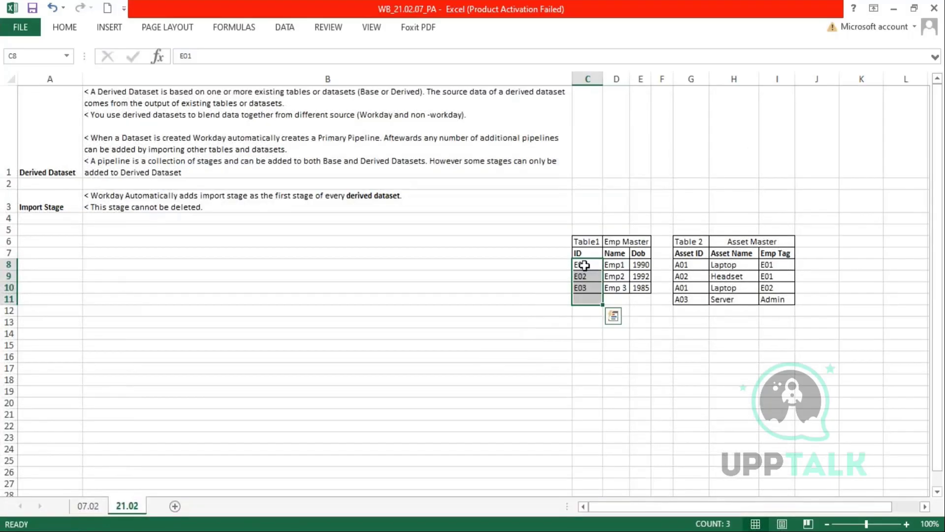
{"action": "left_click", "coordinate": [584, 265]}
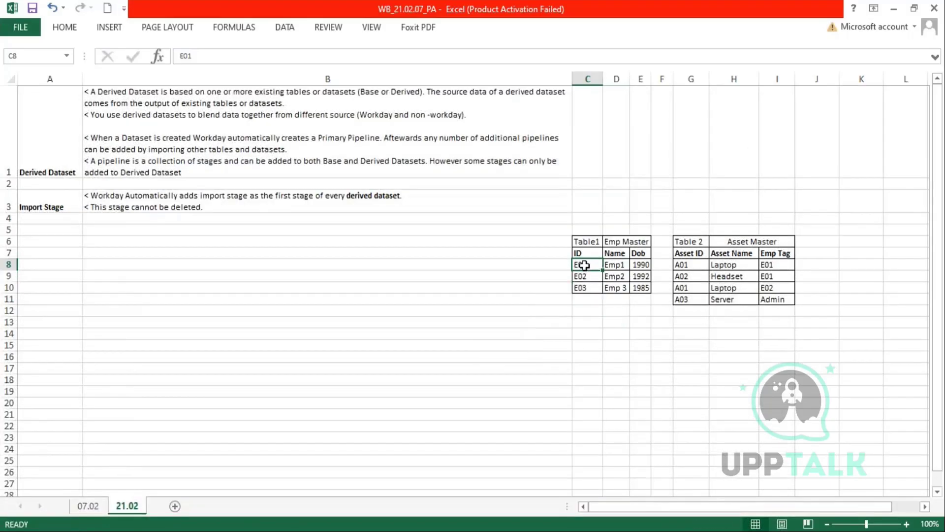
{"action": "left_click", "coordinate": [778, 264], "text": "ctrl"}
{"action": "left_click", "coordinate": [579, 252]}
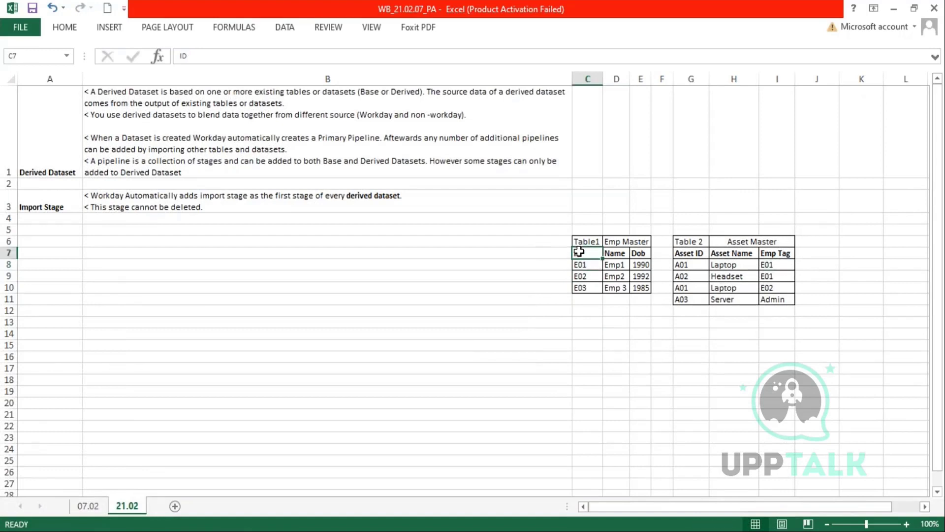
{"action": "left_click_drag", "start_coordinate": [773, 252], "coordinate": [772, 276]}
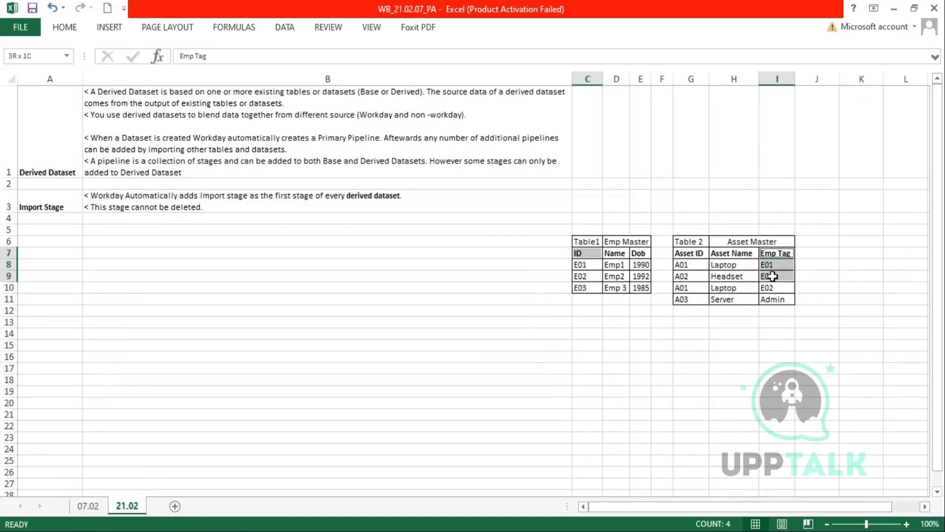
{"action": "left_click", "coordinate": [584, 266]}
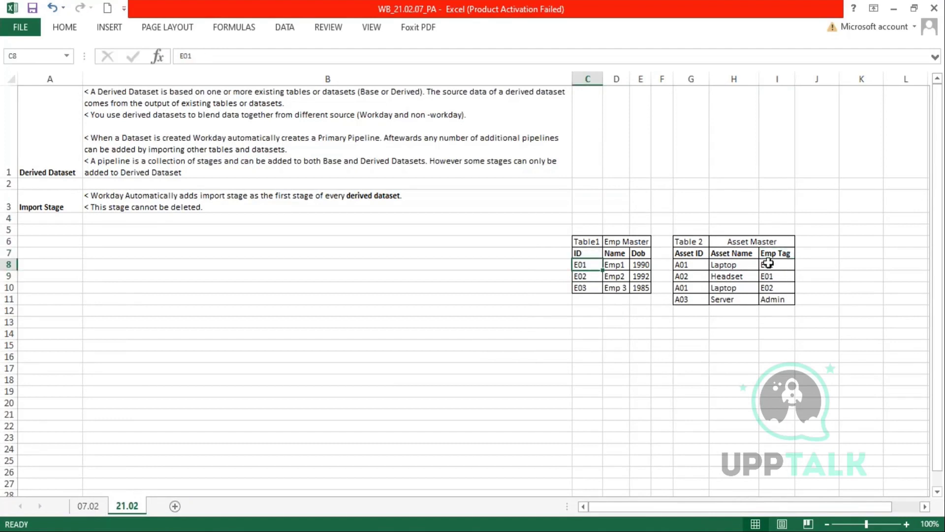
{"action": "left_click", "coordinate": [768, 264], "text": "ctrl"}
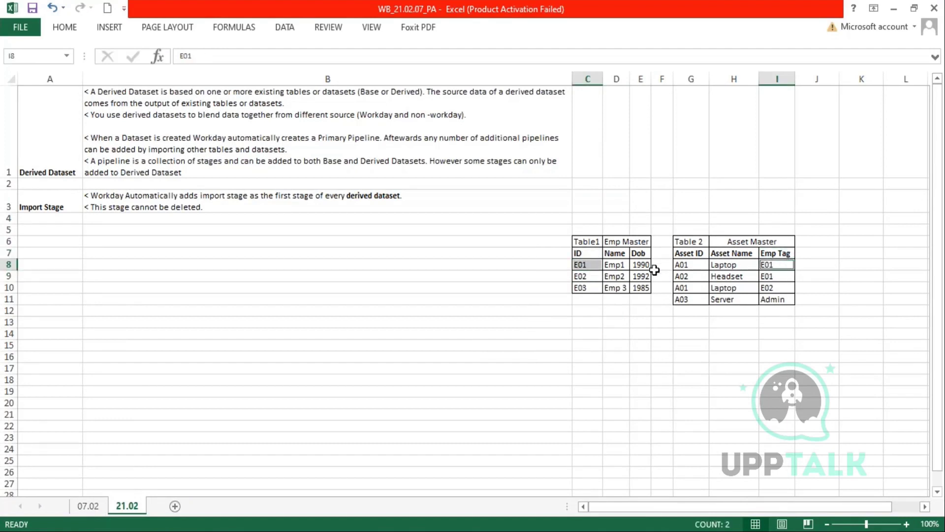
{"action": "left_click_drag", "start_coordinate": [615, 257], "coordinate": [739, 300]}
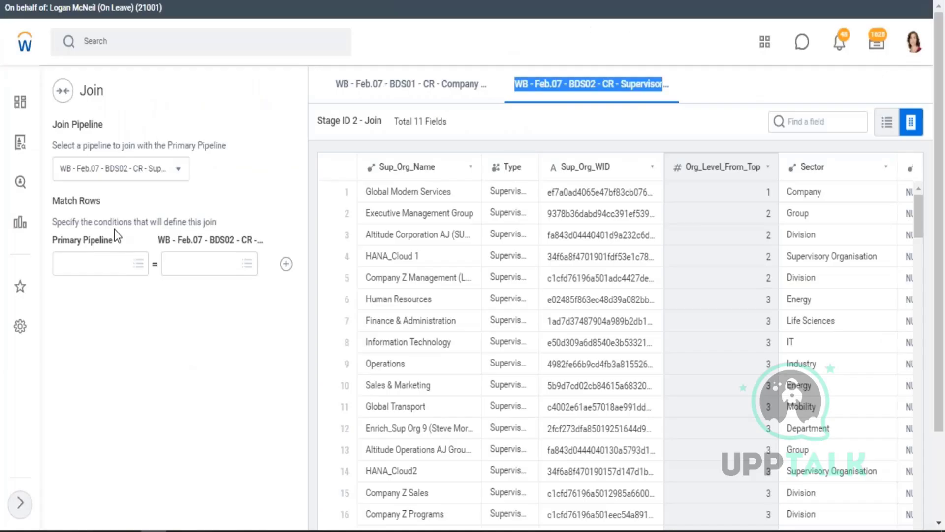
- Review the join-condition text, then inspect the Sector column in the BDS01 Company pipeline data
{"action": "left_click_drag", "start_coordinate": [61, 216], "coordinate": [224, 221]}
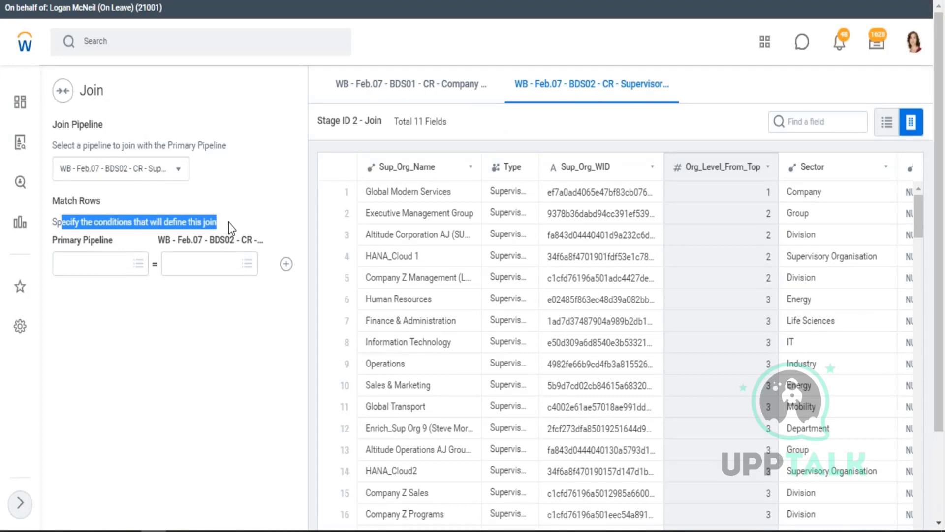
{"action": "left_click_drag", "start_coordinate": [53, 241], "coordinate": [106, 240]}
{"action": "left_click_drag", "start_coordinate": [187, 240], "coordinate": [288, 248]}
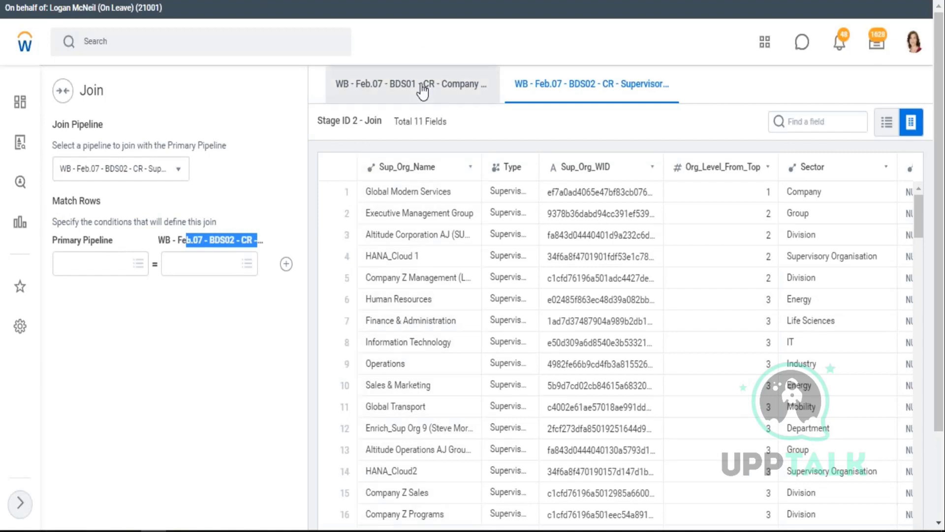
{"action": "left_click", "coordinate": [422, 90]}
{"action": "left_click", "coordinate": [422, 90]}
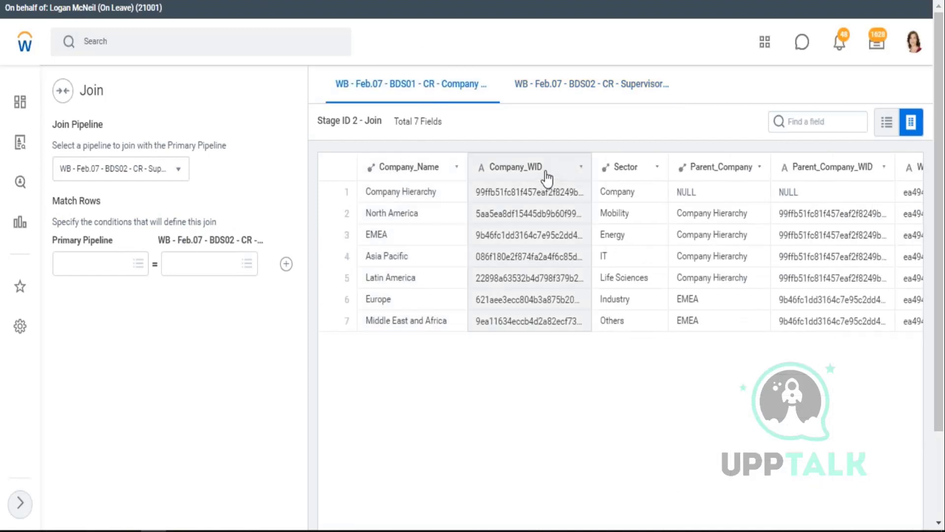
{"action": "left_click", "coordinate": [627, 190]}
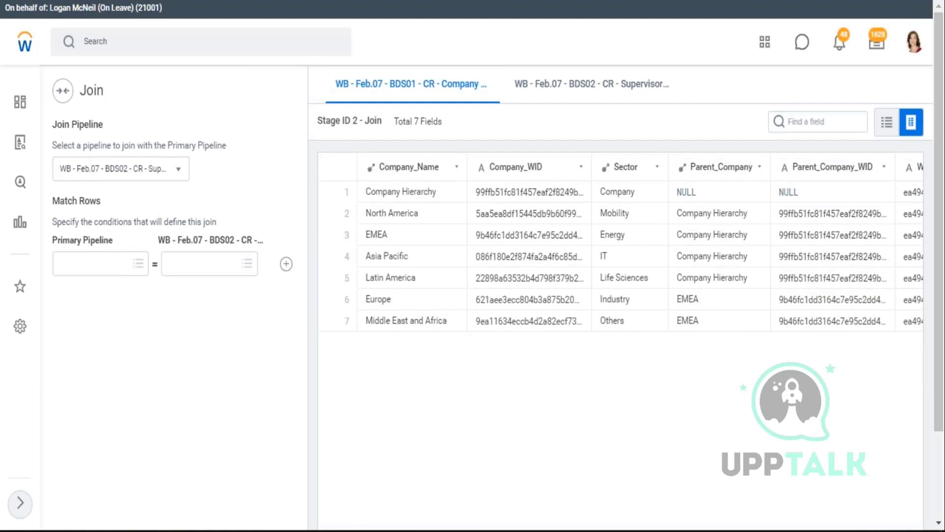
{"action": "scroll", "coordinate": [939, 480], "scroll_direction": "down", "scroll_amount": 2}
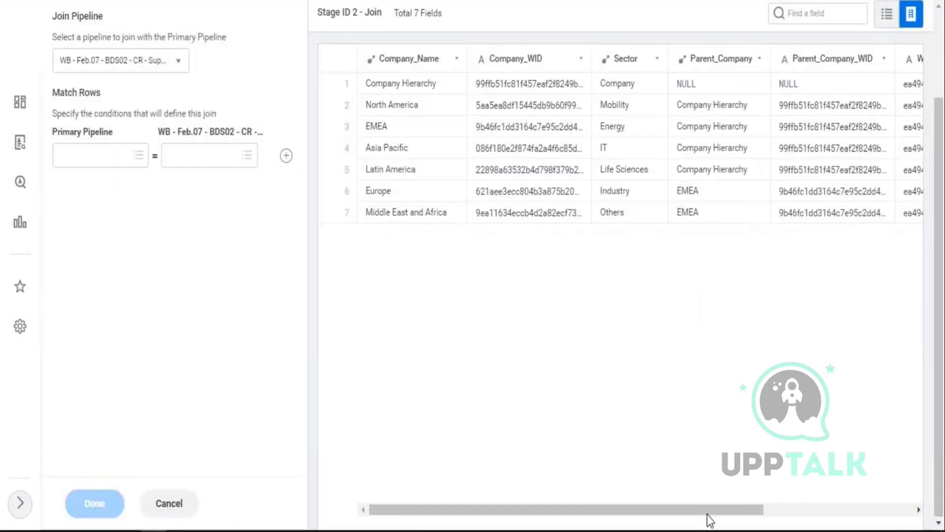
{"action": "left_click", "coordinate": [819, 510]}
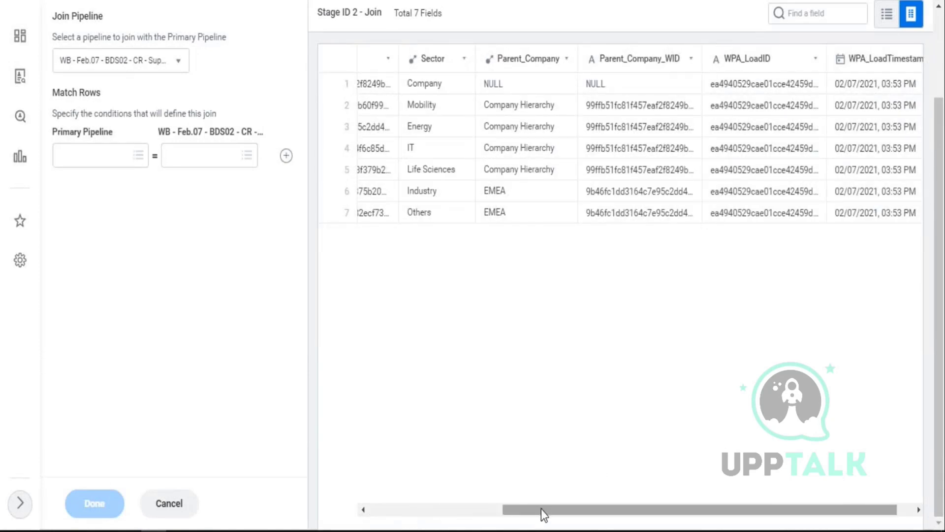
{"action": "left_click_drag", "start_coordinate": [543, 511], "coordinate": [426, 521]}
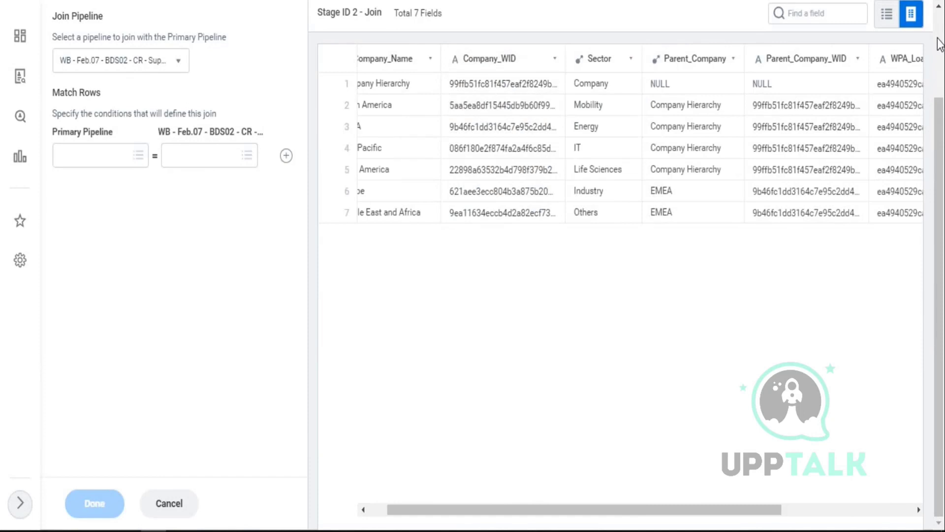
{"action": "scroll", "coordinate": [941, 39], "scroll_direction": "up", "scroll_amount": 2}
- Scroll through the BDS02 Supervisory pipeline's columns, compare with BDS01, and return to BDS02
{"action": "left_click", "coordinate": [591, 98]}
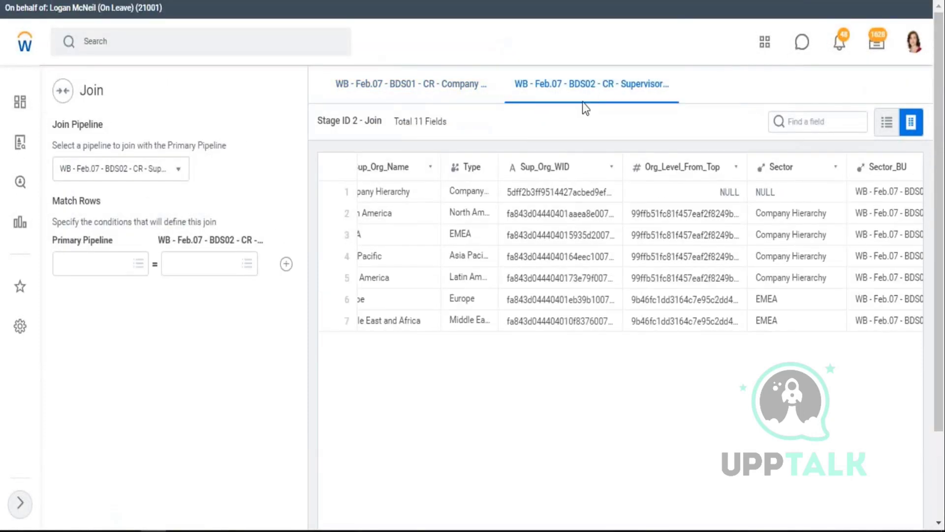
{"action": "scroll", "coordinate": [938, 490], "scroll_direction": "down", "scroll_amount": 2}
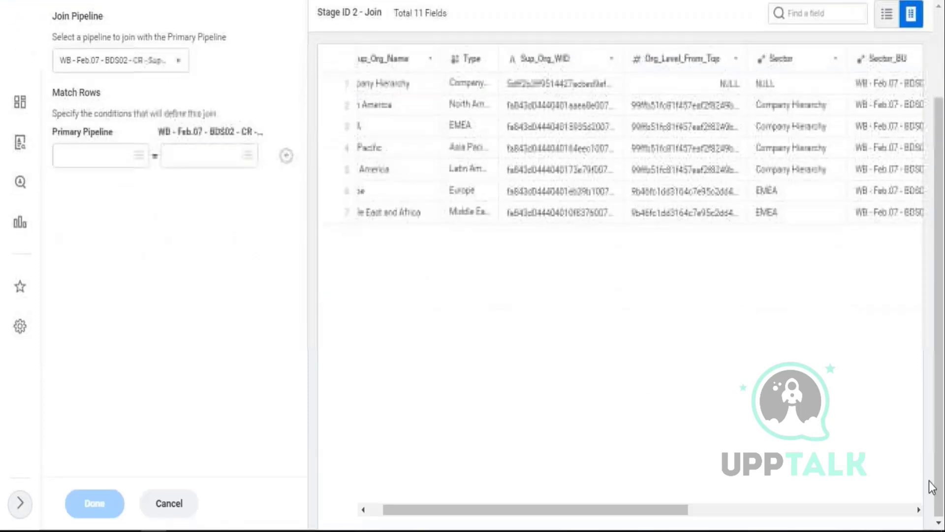
{"action": "scroll", "coordinate": [654, 190], "scroll_direction": "up", "scroll_amount": 2}
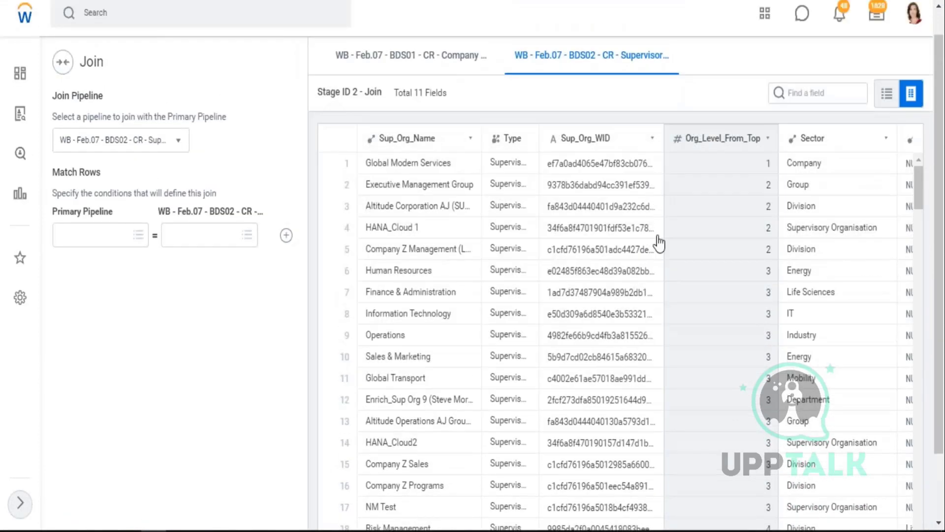
{"action": "scroll", "coordinate": [659, 243], "scroll_direction": "down", "scroll_amount": 3}
{"action": "scroll", "coordinate": [929, 491], "scroll_direction": "down", "scroll_amount": 2}
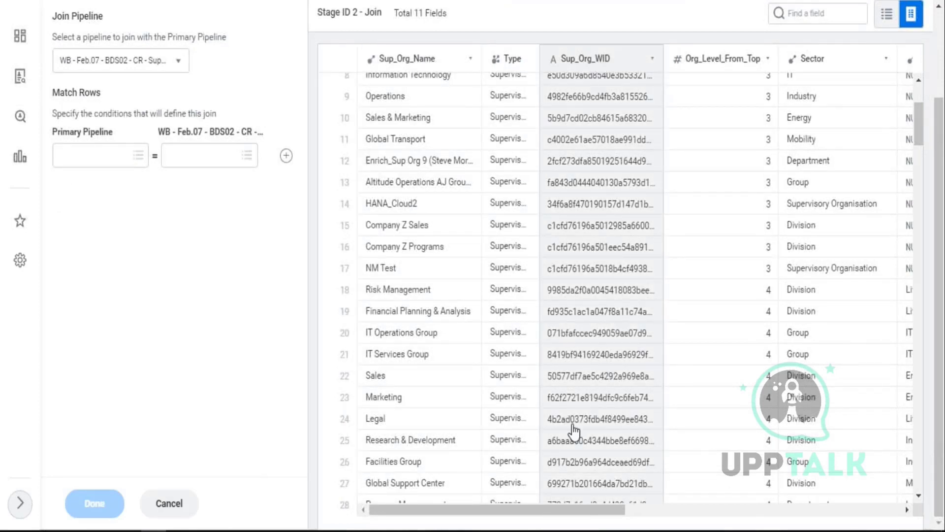
{"action": "left_click_drag", "start_coordinate": [618, 507], "coordinate": [666, 509]}
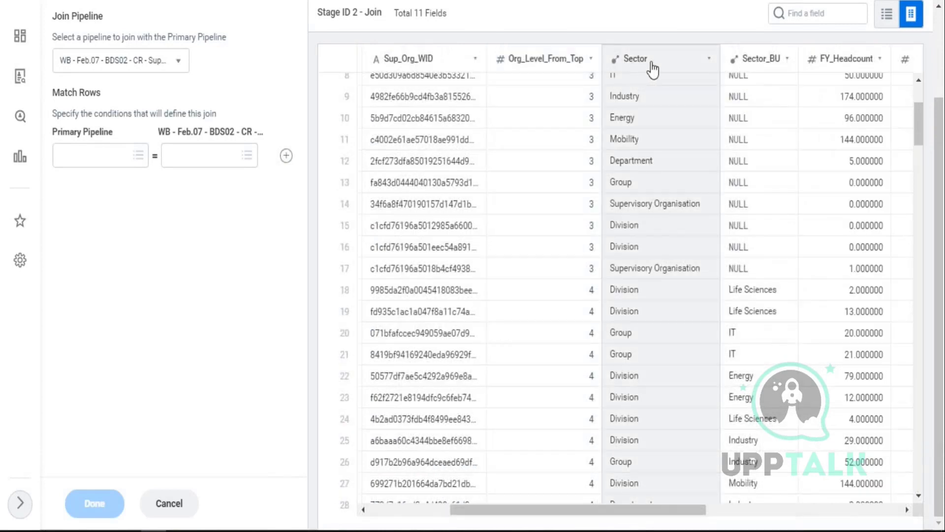
{"action": "left_click_drag", "start_coordinate": [689, 512], "coordinate": [742, 528]}
{"action": "scroll", "coordinate": [631, 363], "scroll_direction": "up", "scroll_amount": 3}
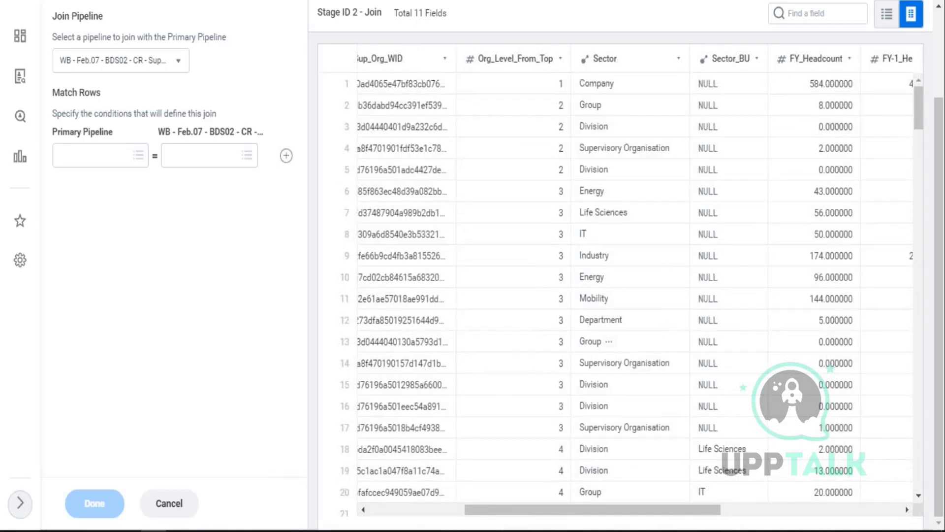
{"action": "scroll", "coordinate": [548, 193], "scroll_direction": "up", "scroll_amount": 2}
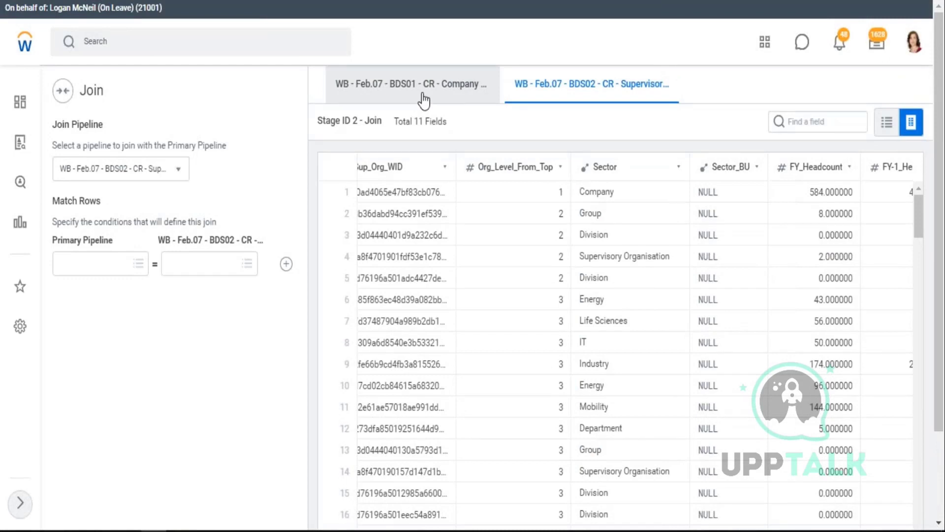
{"action": "left_click", "coordinate": [422, 94]}
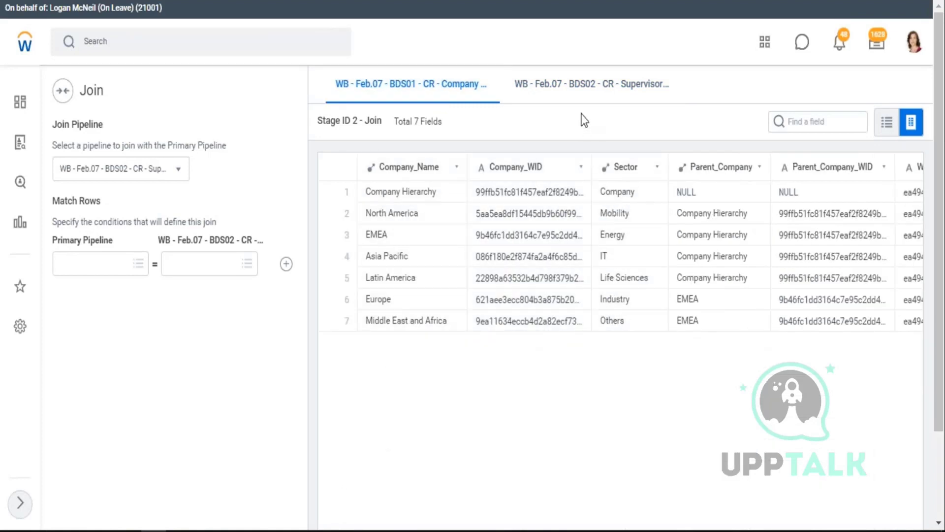
{"action": "left_click", "coordinate": [587, 92]}
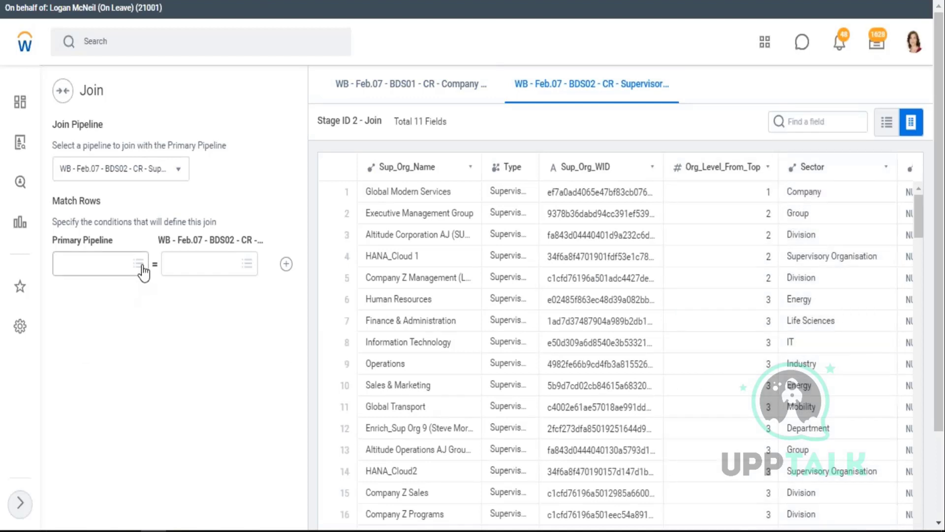
- Join on Sector from the primary pipeline matched to Sector from the BDS02 pipeline
{"action": "left_click", "coordinate": [140, 265]}
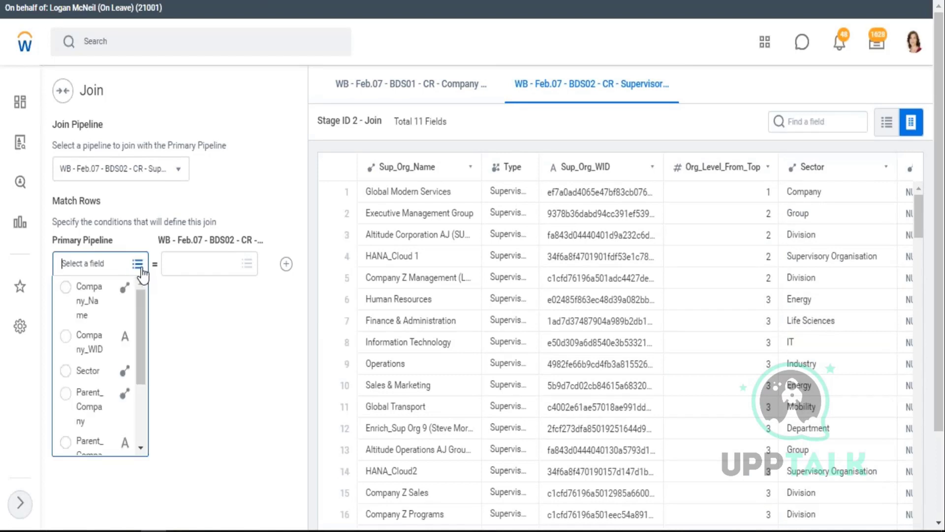
{"action": "left_click", "coordinate": [92, 380]}
{"action": "left_click", "coordinate": [248, 266]}
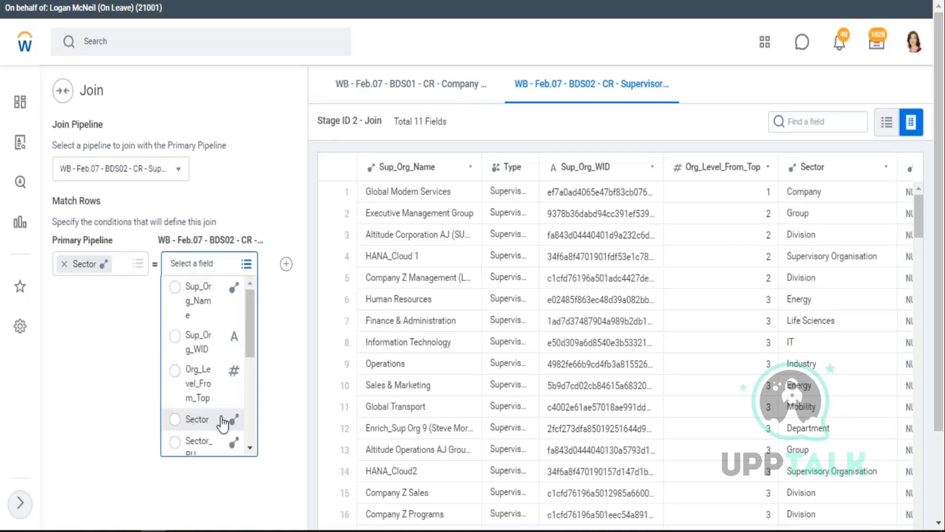
{"action": "left_click", "coordinate": [187, 420]}
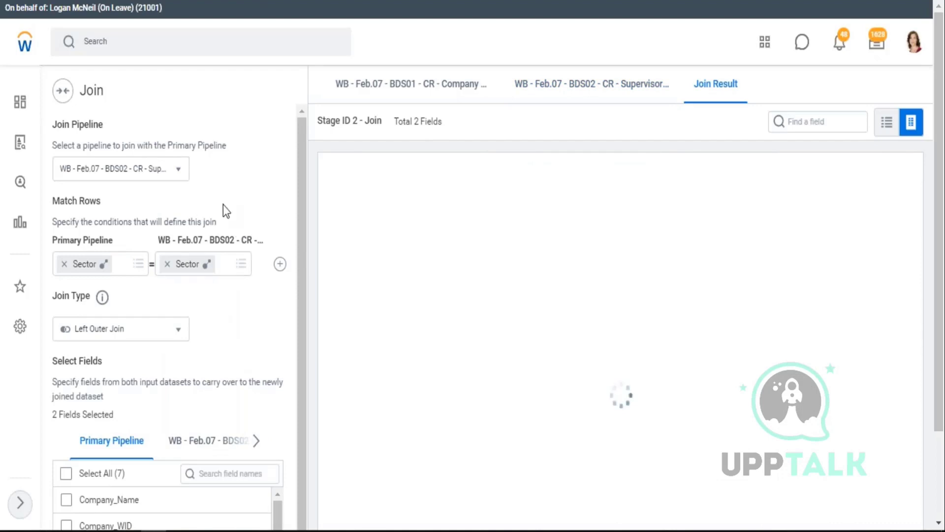
{"action": "left_click_drag", "start_coordinate": [693, 79], "coordinate": [750, 86]}
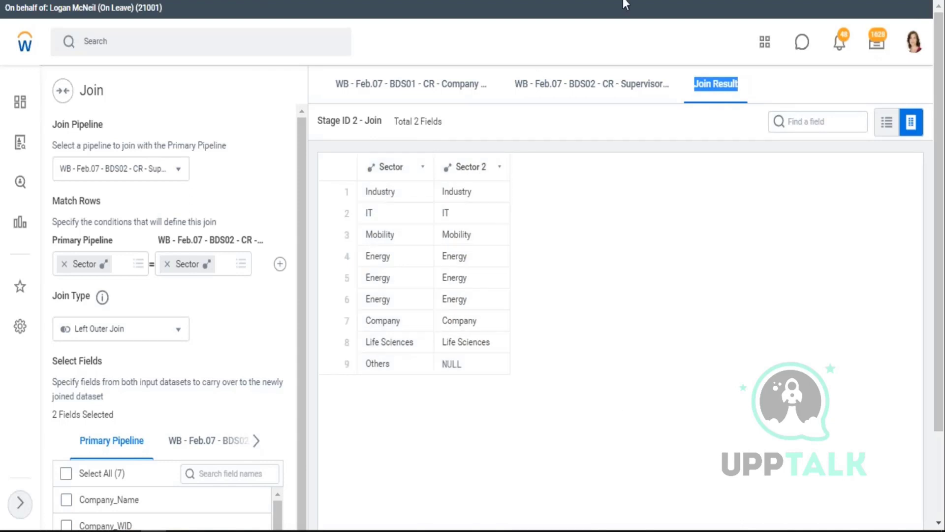
{"action": "left_click", "coordinate": [656, 5]}
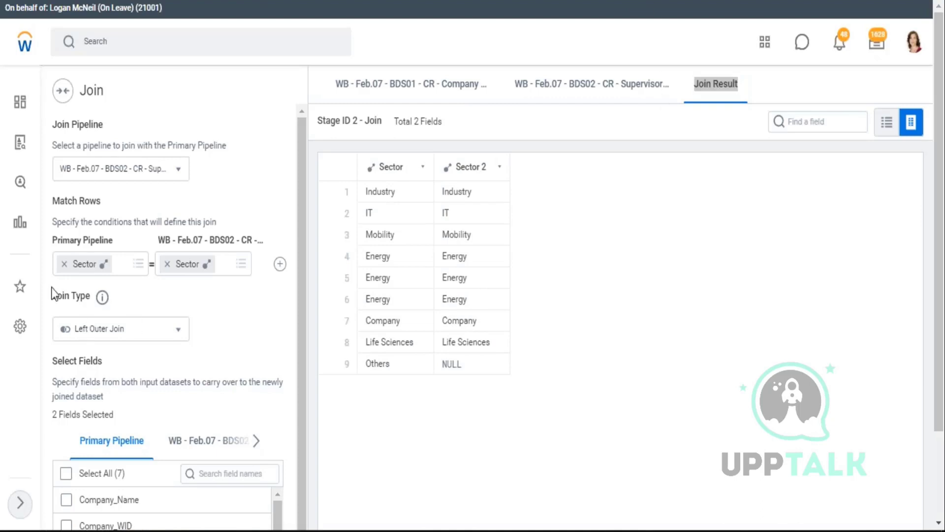
{"action": "left_click_drag", "start_coordinate": [55, 295], "coordinate": [80, 298]}
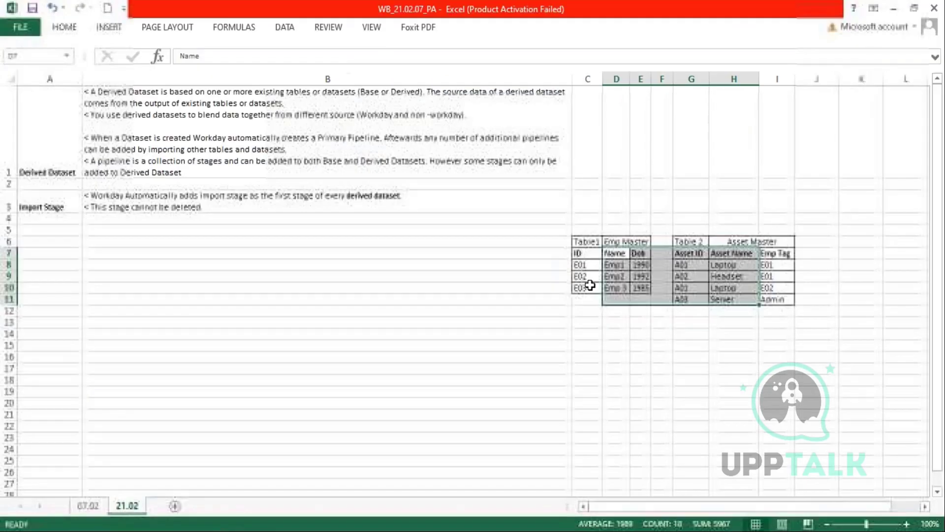
- Type the join headers ID, Name, Dob and Asset ID across C14:F14
{"action": "left_click_drag", "start_coordinate": [581, 256], "coordinate": [779, 306]}
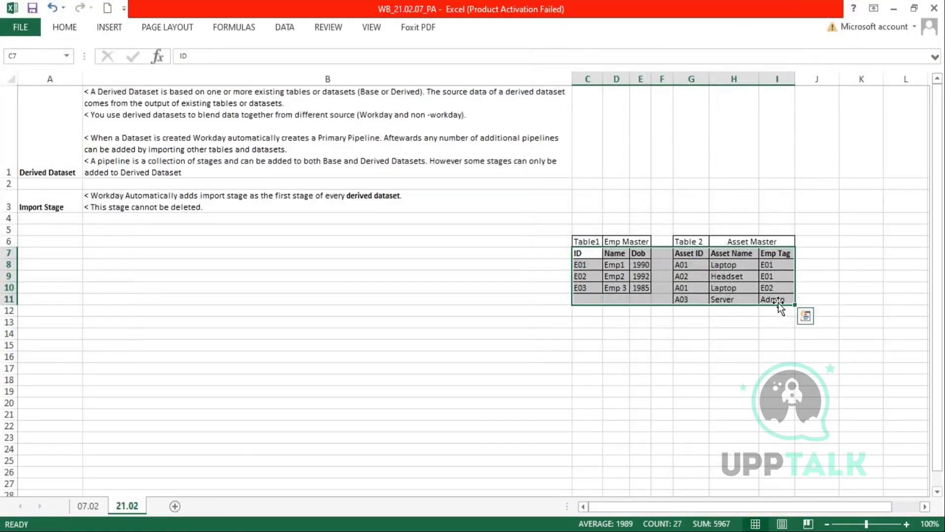
{"action": "left_click", "coordinate": [585, 335]}
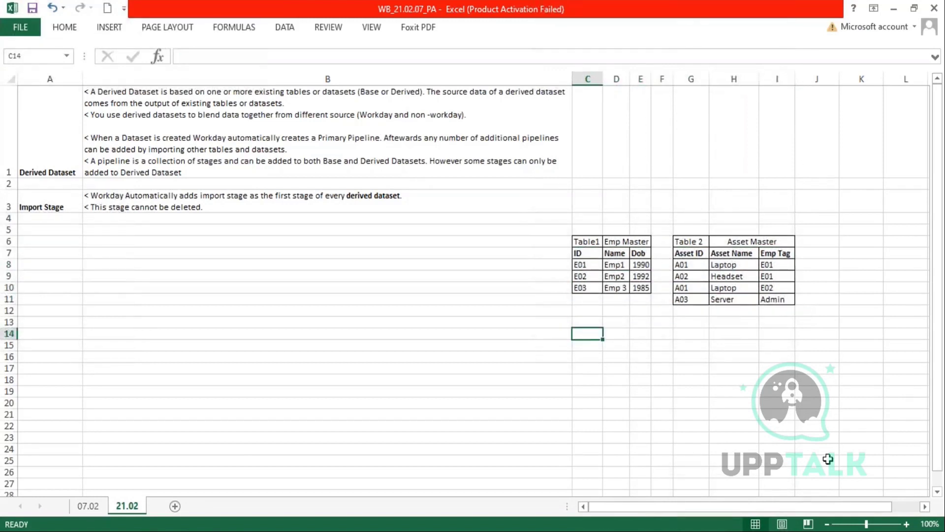
{"action": "type", "text": "ID"}
{"action": "key", "text": "Tab"}
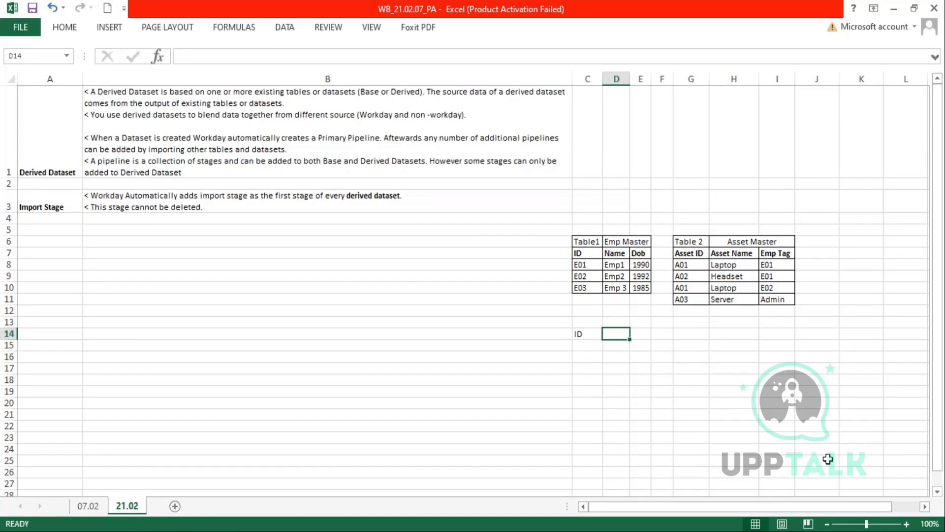
{"action": "type", "text": "Name"}
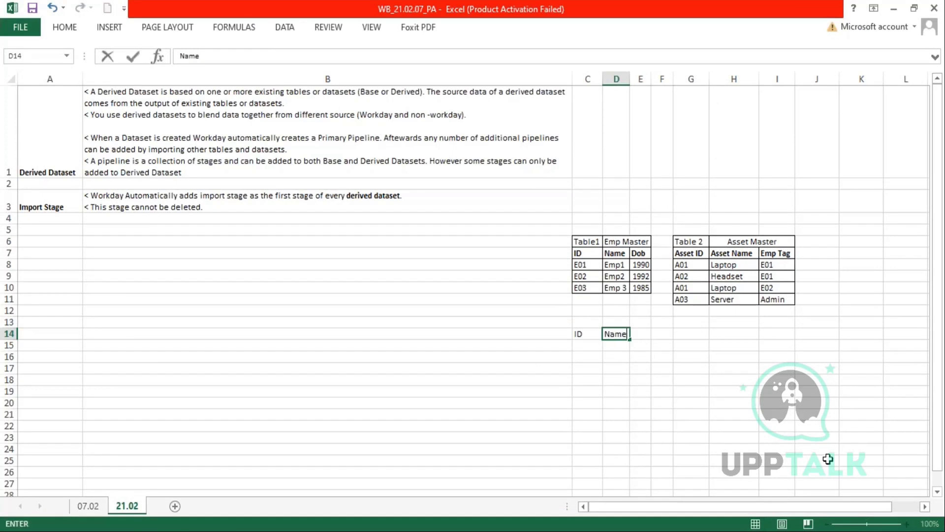
{"action": "key", "text": "Tab"}
{"action": "type", "text": "D"}
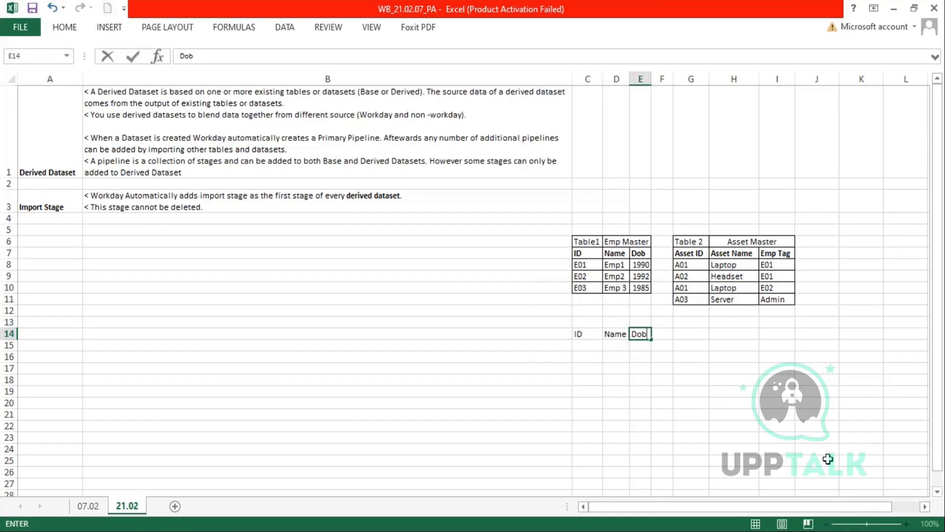
{"action": "key", "text": "Tab"}
{"action": "type", "text": "As"}
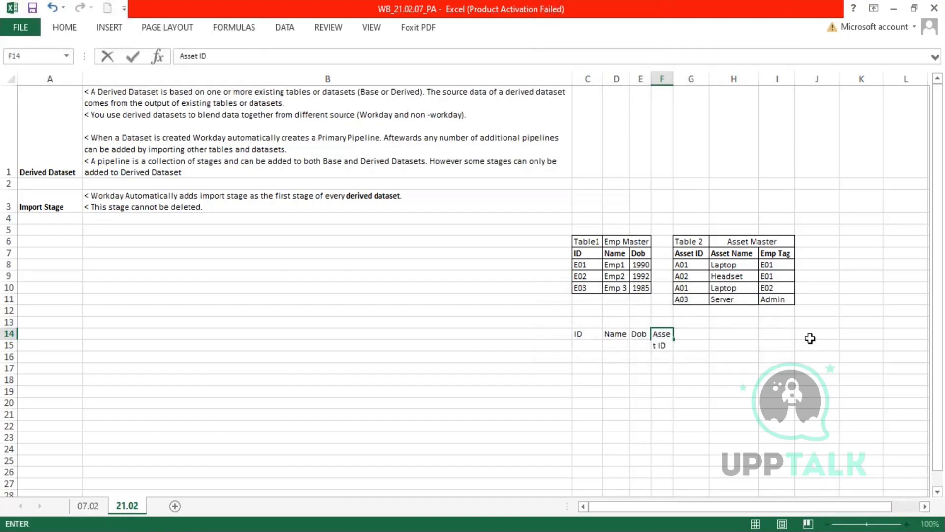
- Move the headers to D14:G14, widen columns F and E, and auto-fit row 14
{"action": "left_click", "coordinate": [662, 79]}
{"action": "left_click_drag", "start_coordinate": [674, 79], "coordinate": [695, 76]}
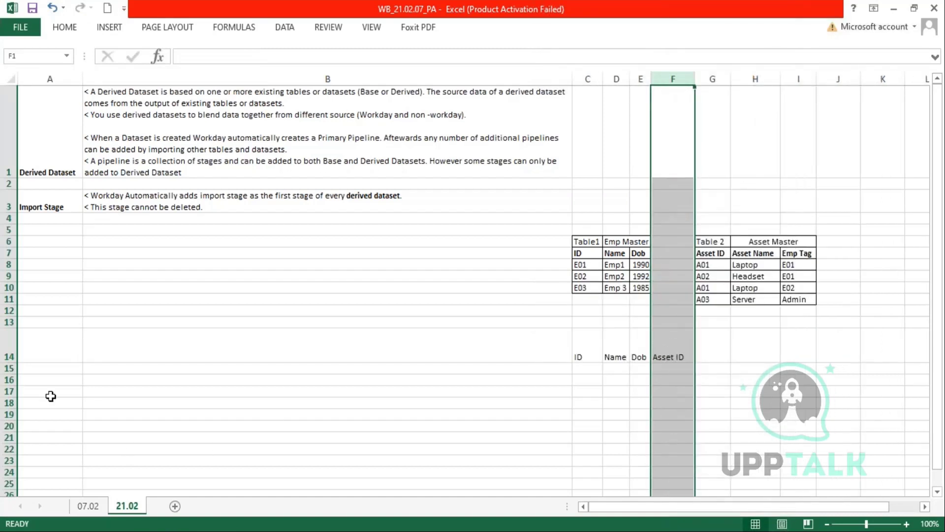
{"action": "double_click", "coordinate": [6, 363]}
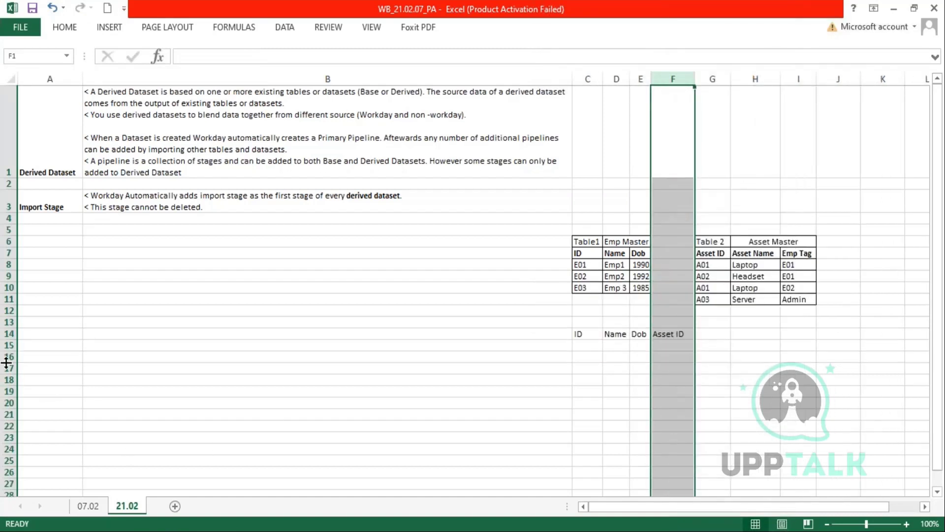
{"action": "double_click", "coordinate": [690, 78]}
{"action": "left_click_drag", "start_coordinate": [740, 250], "coordinate": [795, 251]}
{"action": "left_click_drag", "start_coordinate": [582, 331], "coordinate": [666, 332]}
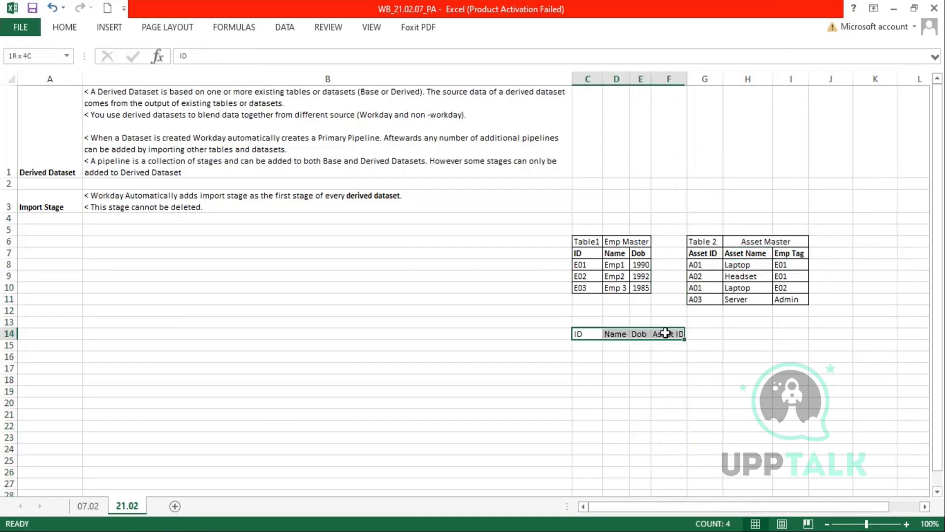
{"action": "key", "text": "ctrl+c"}
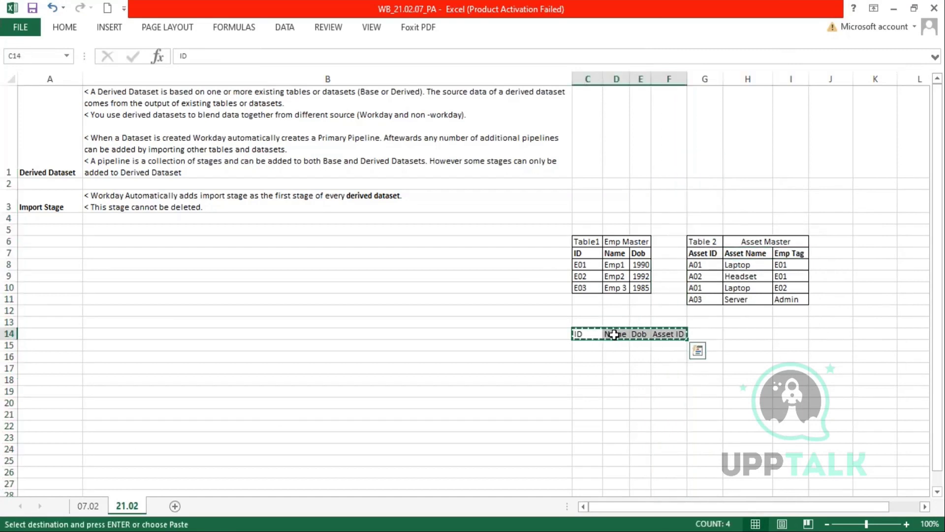
{"action": "left_click_drag", "start_coordinate": [640, 328], "coordinate": [665, 328]}
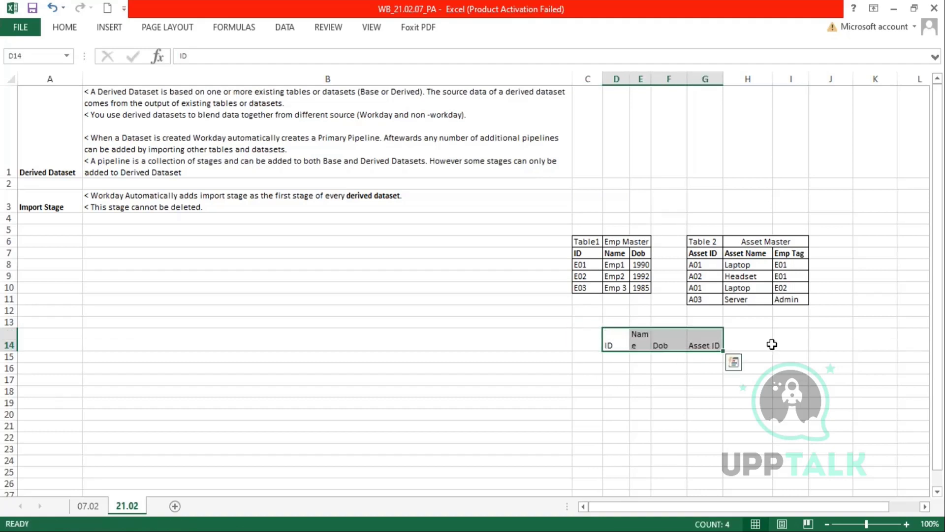
{"action": "left_click_drag", "start_coordinate": [651, 81], "coordinate": [663, 81]}
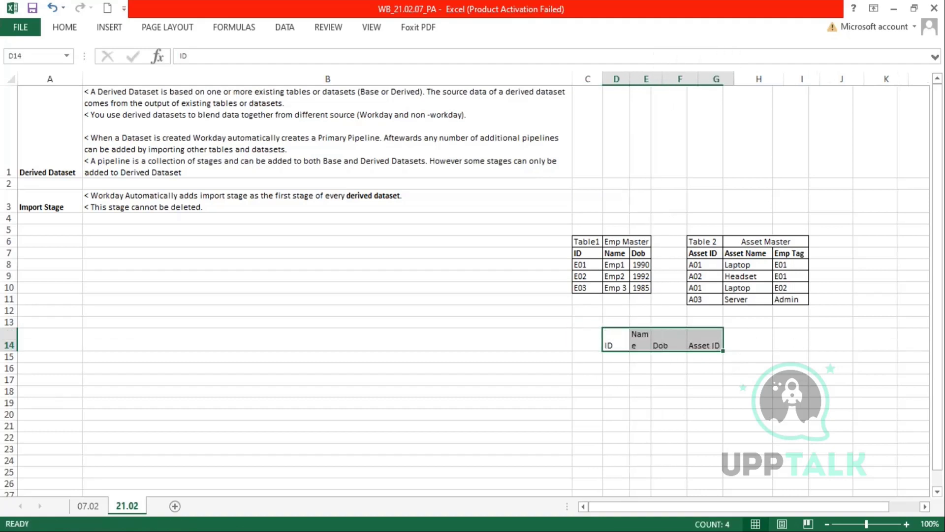
{"action": "double_click", "coordinate": [11, 348]}
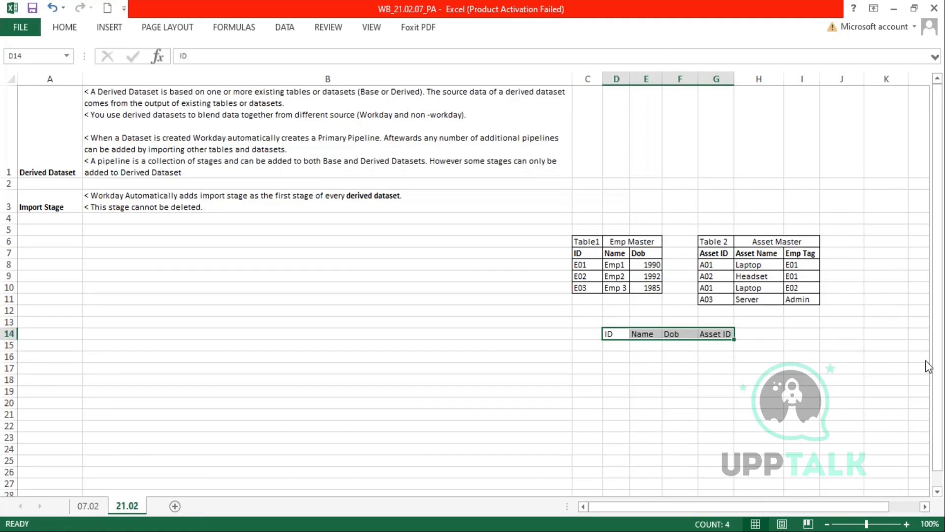
{"action": "left_click_drag", "start_coordinate": [751, 253], "coordinate": [800, 252]}
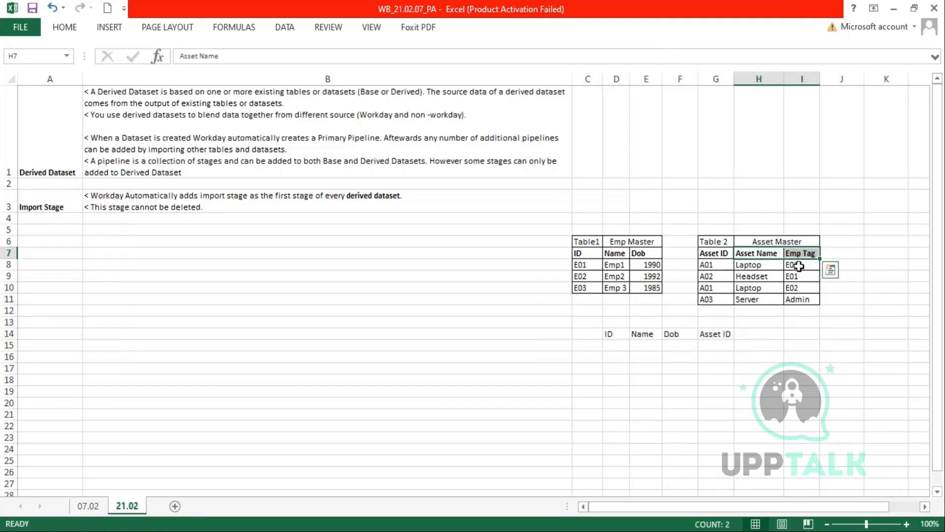
- Copy the Asset Name and Emp Tag headers into H14:I14
{"action": "key", "text": "ctrl+c"}
{"action": "left_click", "coordinate": [755, 333]}
{"action": "key", "text": "ctrl+v"}
{"action": "left_click_drag", "start_coordinate": [612, 334], "coordinate": [724, 333]}
{"action": "key", "text": "Escape"}
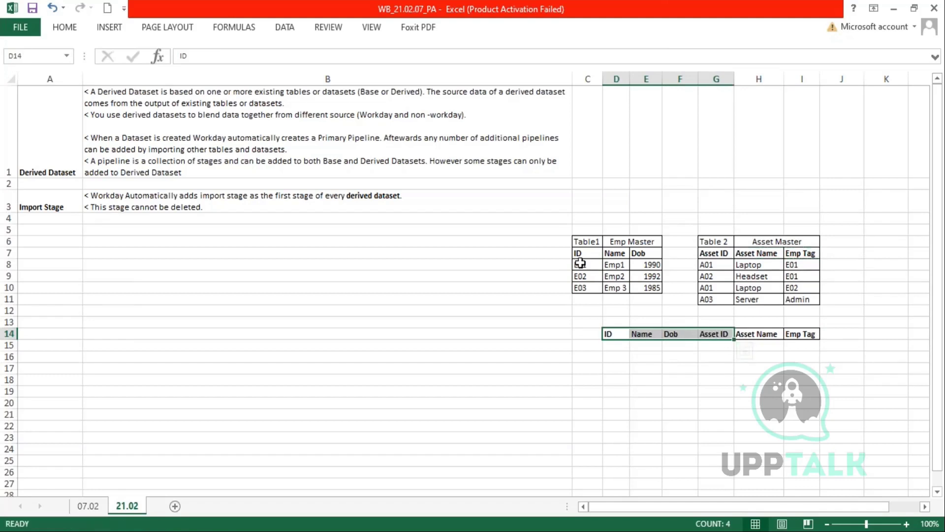
- Fill rows 15–16 with ID E01 and the A01 Laptop and A02 Headset asset rows
{"action": "left_click_drag", "start_coordinate": [581, 264], "coordinate": [646, 270]}
{"action": "key", "text": "ctrl+c"}
{"action": "left_click", "coordinate": [609, 345]}
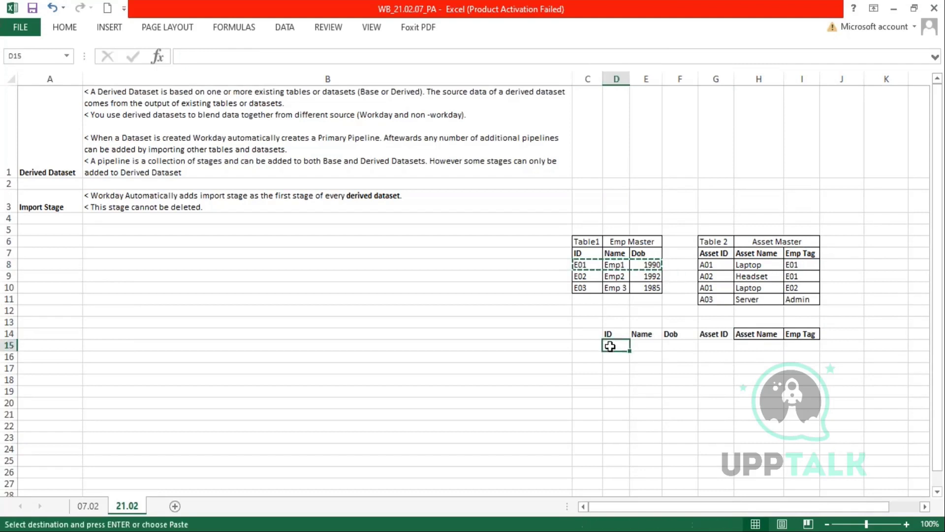
{"action": "left_click", "coordinate": [582, 264]}
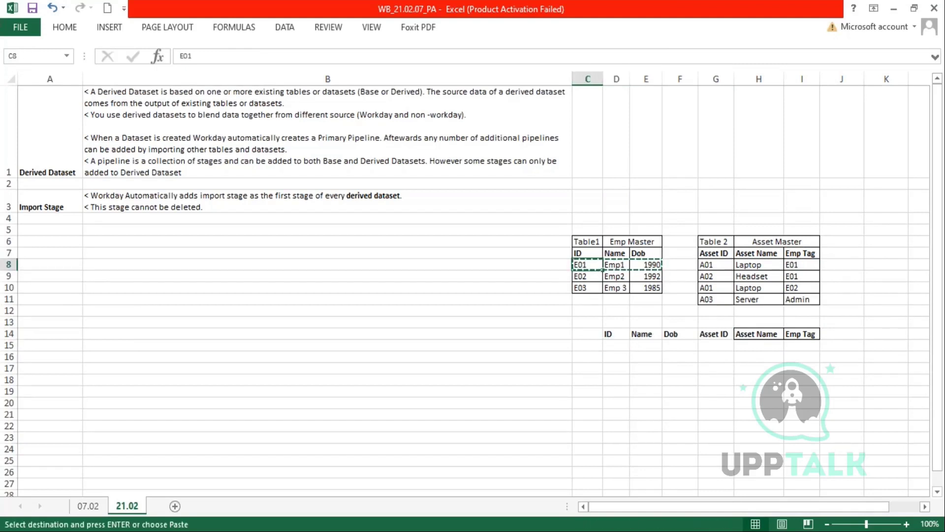
{"action": "left_click", "coordinate": [615, 344]}
{"action": "left_click_drag", "start_coordinate": [709, 264], "coordinate": [793, 274]}
{"action": "key", "text": "ctrl+c"}
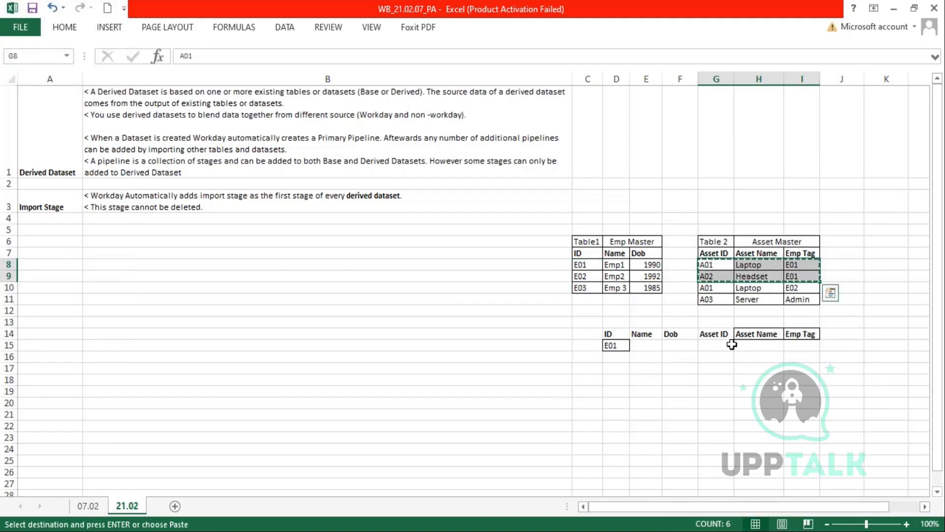
{"action": "left_click", "coordinate": [720, 342]}
{"action": "key", "text": "ctrl+v"}
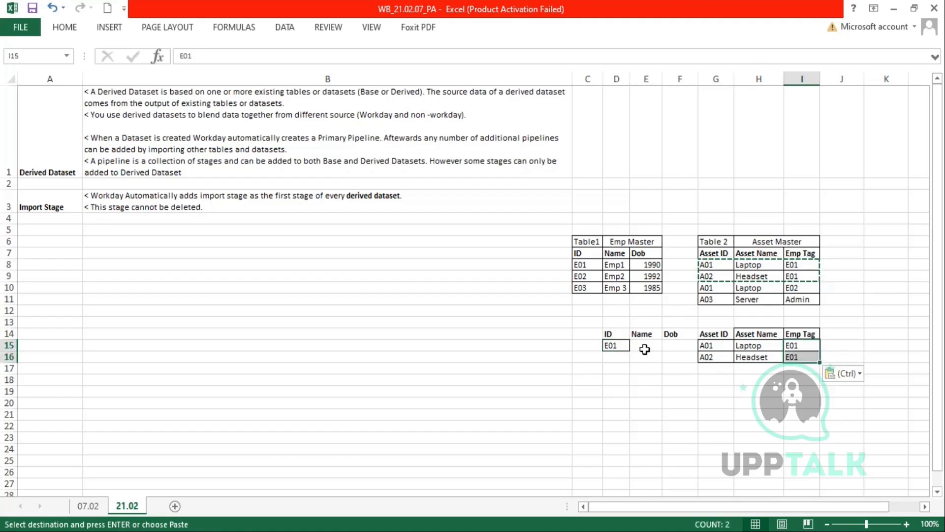
{"action": "left_click", "coordinate": [618, 346]}
{"action": "left_click_drag", "start_coordinate": [641, 351], "coordinate": [634, 364]}
- Paste Emp1 and 1990 into the Name and Dob cells of both result rows
{"action": "left_click_drag", "start_coordinate": [611, 265], "coordinate": [653, 264]}
{"action": "key", "text": "ctrl+c"}
{"action": "left_click", "coordinate": [648, 345]}
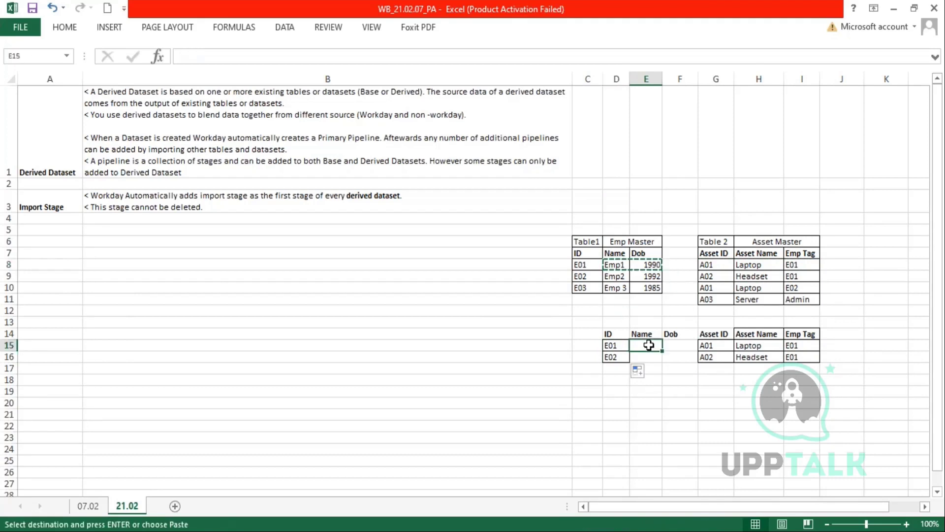
{"action": "key", "text": "ctrl+v"}
{"action": "left_click", "coordinate": [650, 355]}
{"action": "key", "text": "ctrl+v"}
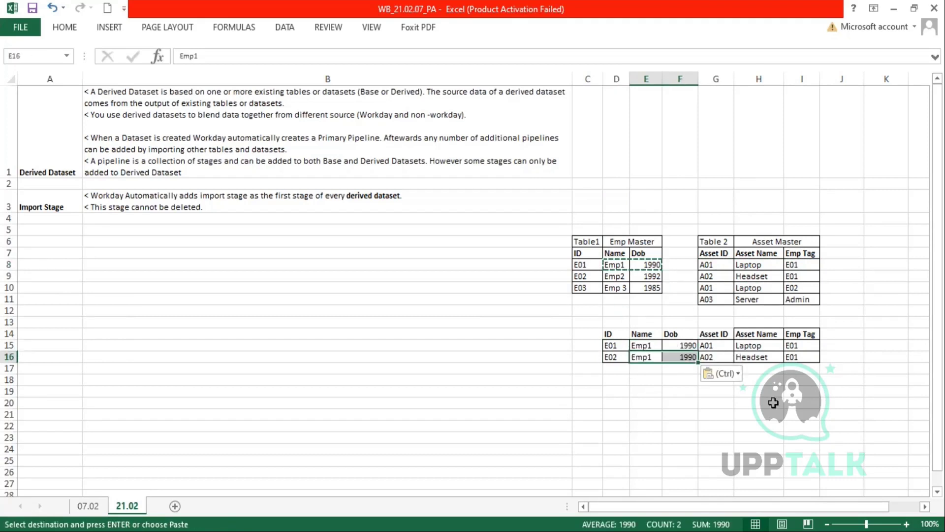
{"action": "left_click", "coordinate": [719, 403]}
- Correct the second result row's ID in D16 to E01
{"action": "double_click", "coordinate": [616, 357]}
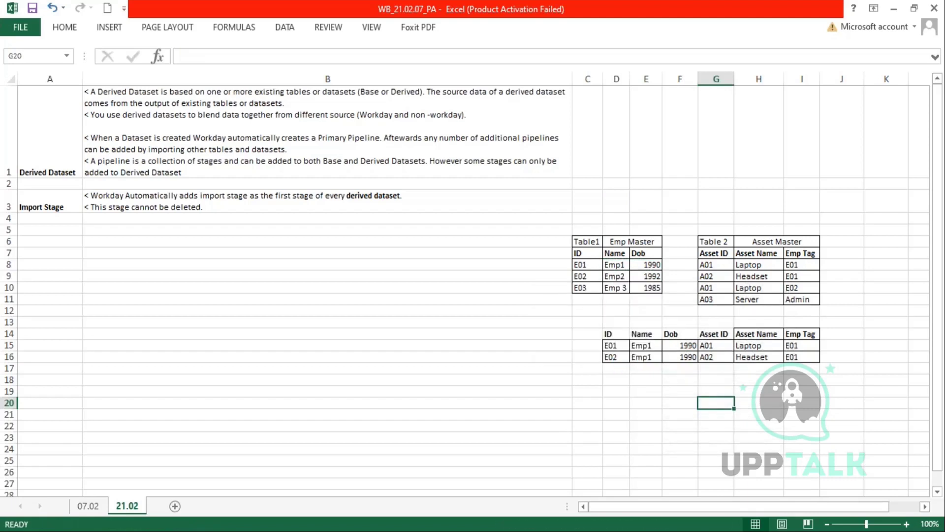
{"action": "key", "text": "Return"}
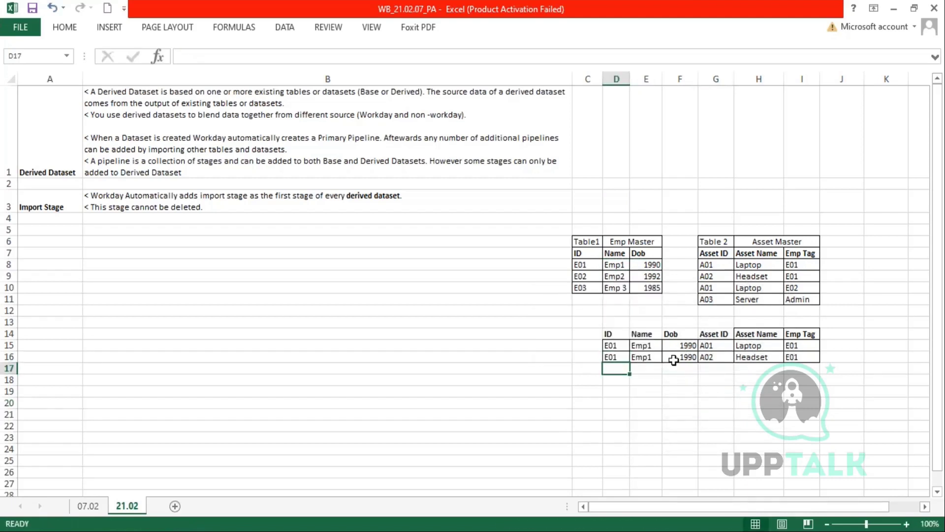
{"action": "left_click_drag", "start_coordinate": [578, 264], "coordinate": [655, 267]}
{"action": "left_click_drag", "start_coordinate": [712, 264], "coordinate": [806, 277]}
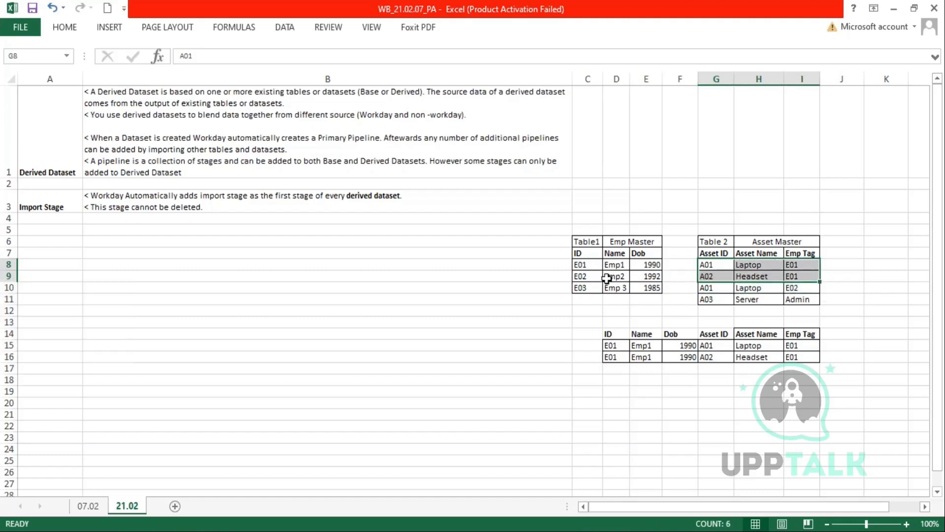
- Copy the E02, Emp2, 1992 employee row into D17
{"action": "left_click_drag", "start_coordinate": [579, 276], "coordinate": [653, 276]}
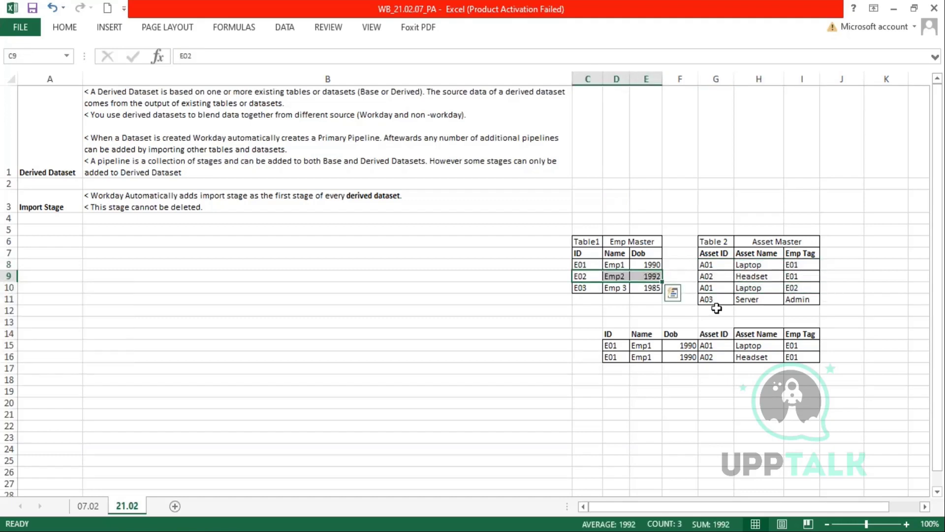
{"action": "key", "text": "ctrl+q"}
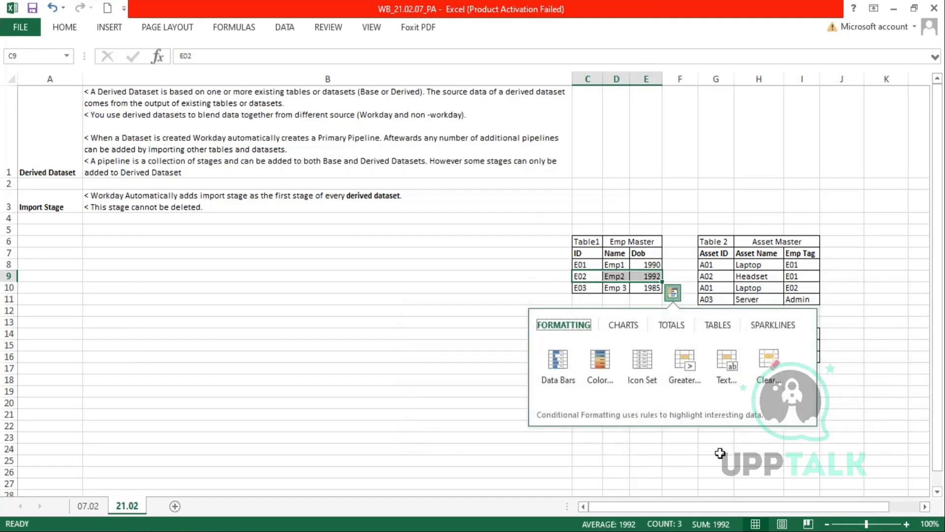
{"action": "left_click", "coordinate": [719, 451]}
{"action": "left_click_drag", "start_coordinate": [582, 276], "coordinate": [649, 276]}
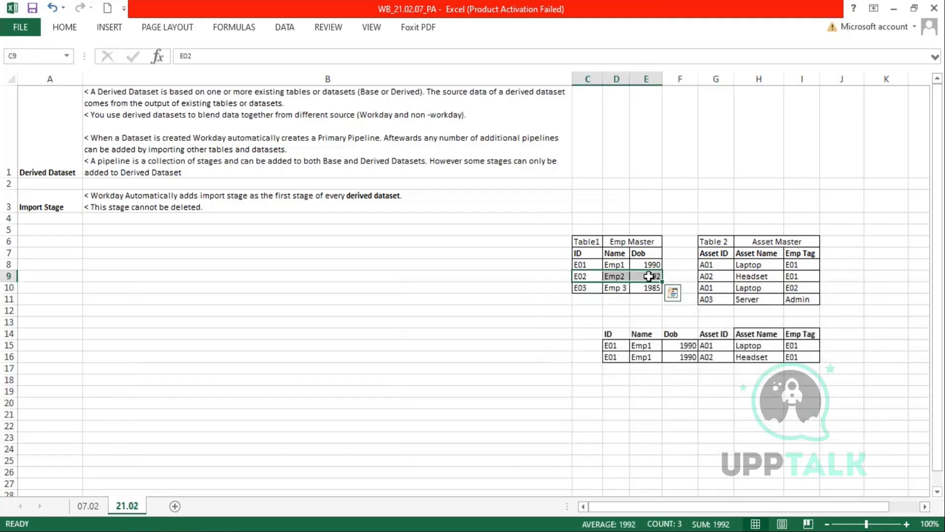
{"action": "key", "text": "ctrl+c"}
{"action": "left_click", "coordinate": [614, 368]}
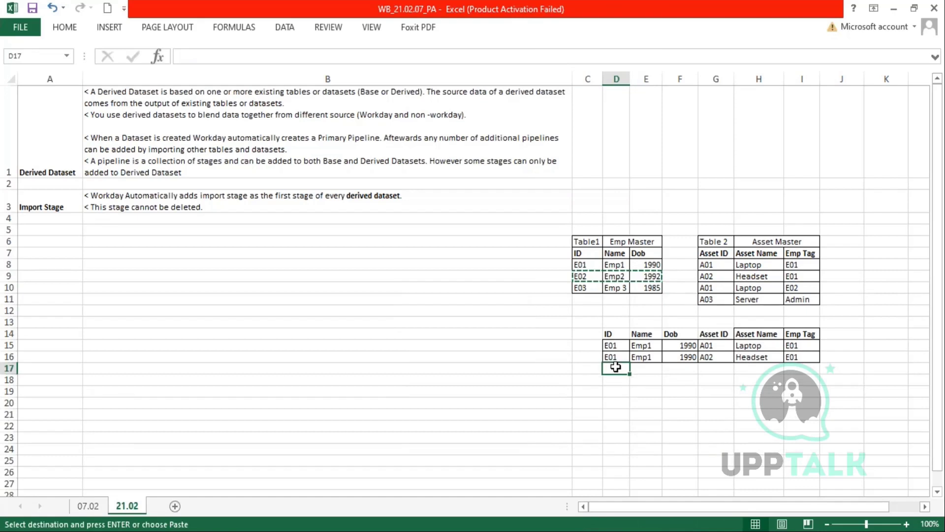
{"action": "key", "text": "ctrl+v"}
- Copy the A01 Laptop E02 asset row into G17:I17
{"action": "left_click_drag", "start_coordinate": [709, 288], "coordinate": [789, 292]}
{"action": "key", "text": "ctrl+c"}
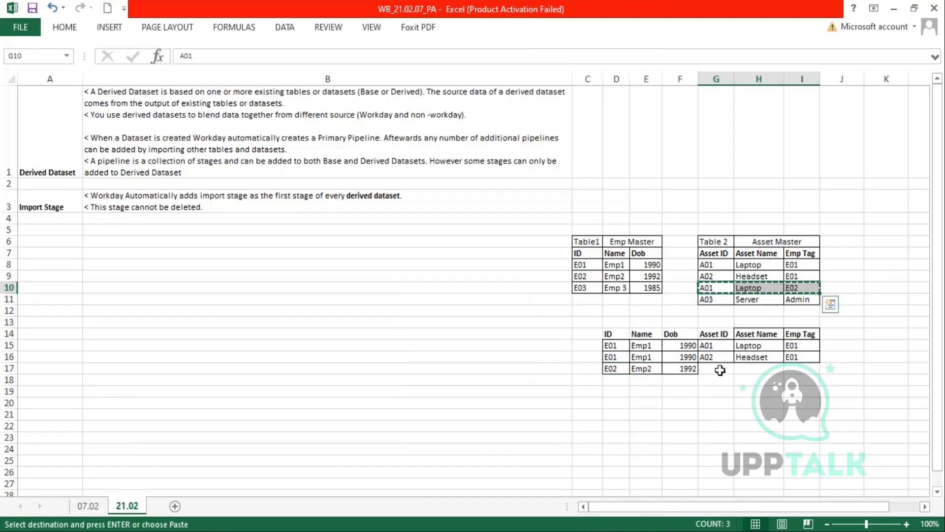
{"action": "left_click", "coordinate": [720, 370]}
{"action": "key", "text": "ctrl+v"}
{"action": "left_click", "coordinate": [716, 414]}
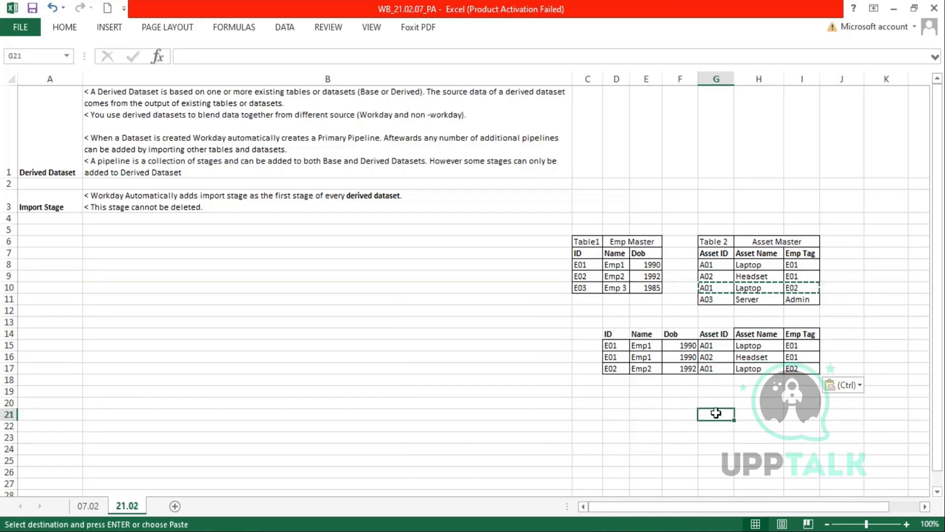
{"action": "key", "text": "Escape"}
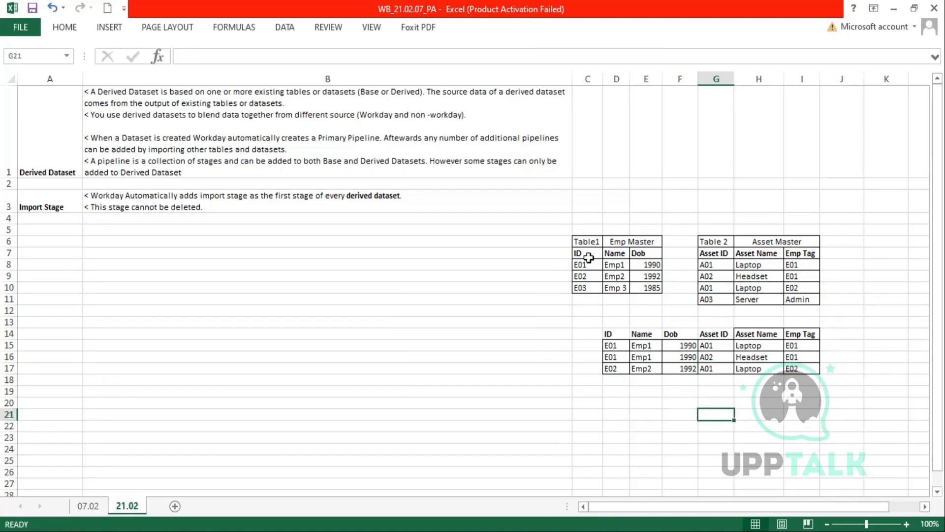
- Shade the unmatched E03 employee row and A03 Server asset row light orange
{"action": "left_click_drag", "start_coordinate": [578, 267], "coordinate": [649, 276]}
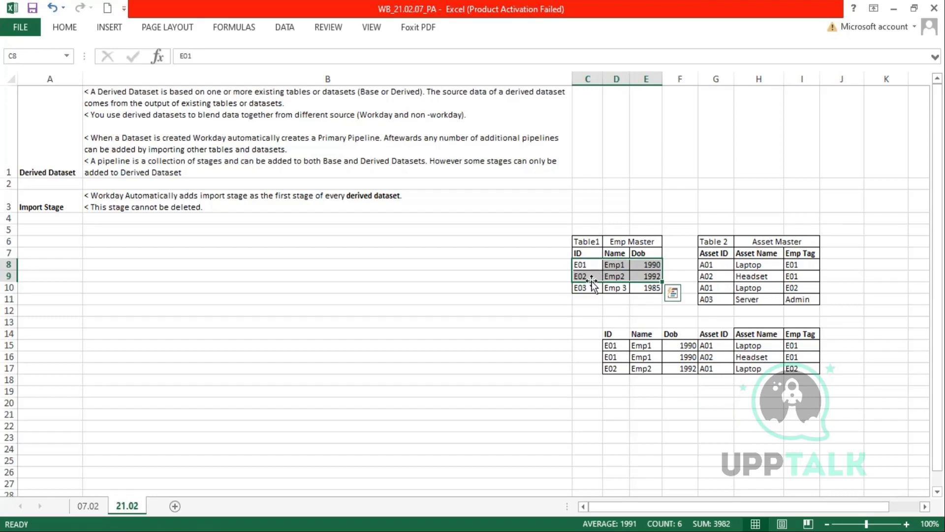
{"action": "left_click_drag", "start_coordinate": [581, 288], "coordinate": [655, 289]}
{"action": "left_click", "coordinate": [63, 27]}
{"action": "left_click", "coordinate": [220, 74]}
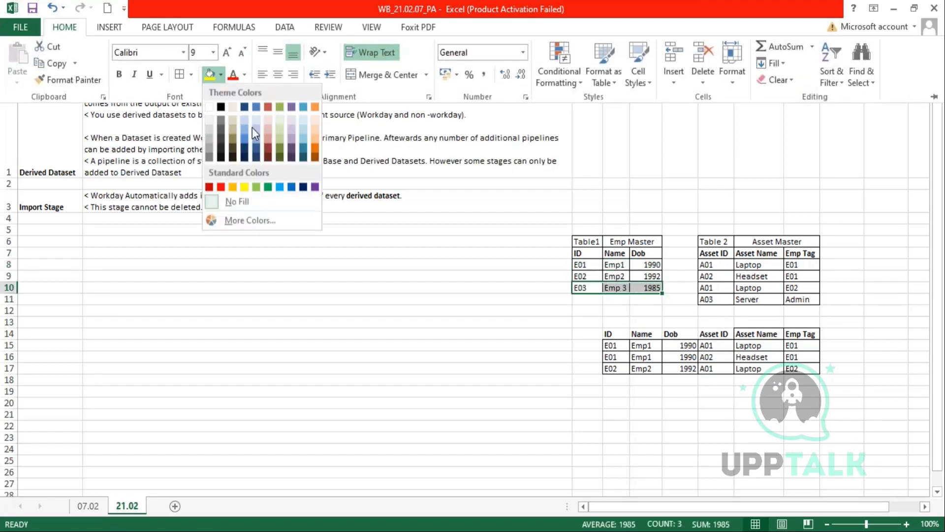
{"action": "left_click", "coordinate": [271, 120]}
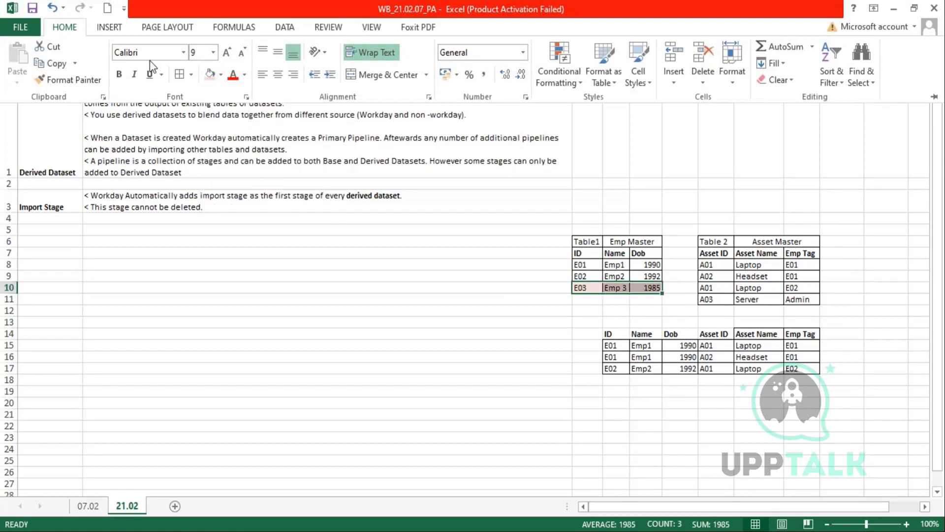
{"action": "left_click_drag", "start_coordinate": [709, 299], "coordinate": [807, 301]}
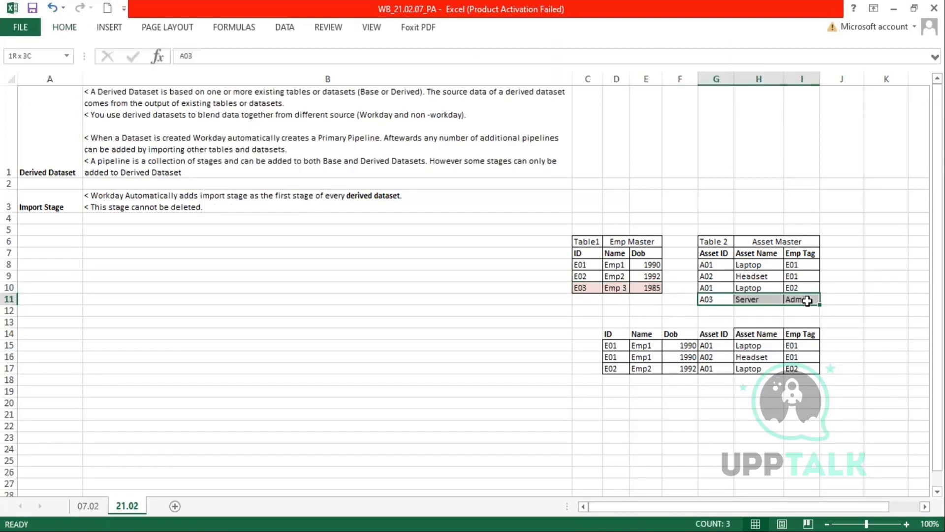
{"action": "left_click", "coordinate": [77, 34]}
{"action": "left_click", "coordinate": [210, 73]}
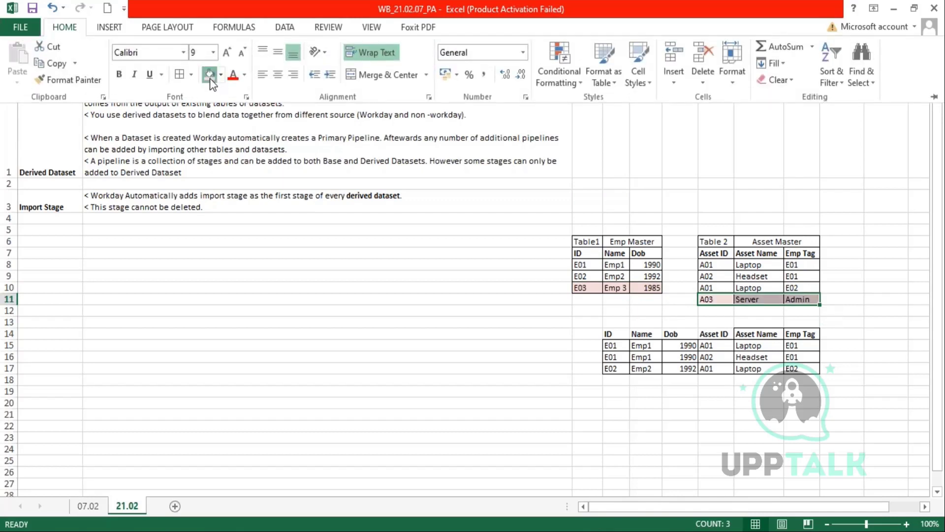
{"action": "left_click", "coordinate": [654, 426]}
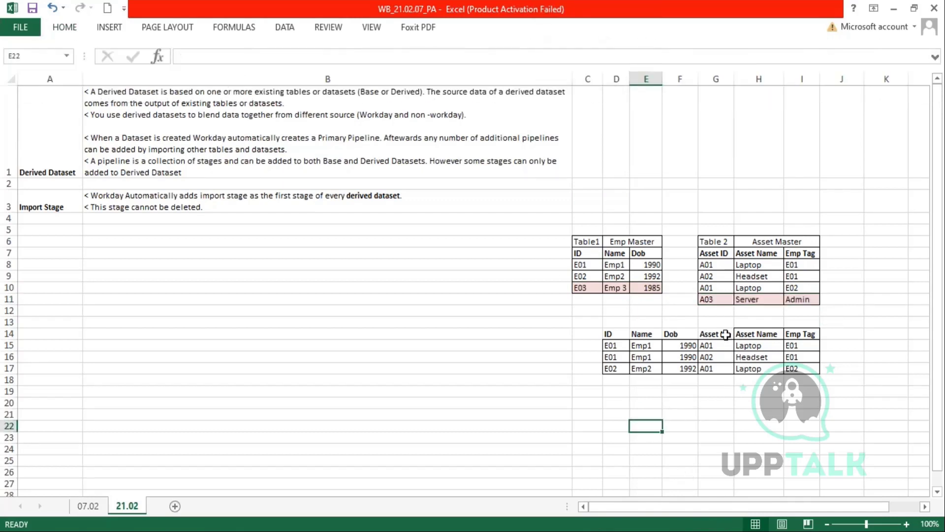
- Select the join header row, then select the unmatched E03, Emp 3, 1985 row
{"action": "left_click_drag", "start_coordinate": [730, 333], "coordinate": [608, 334]}
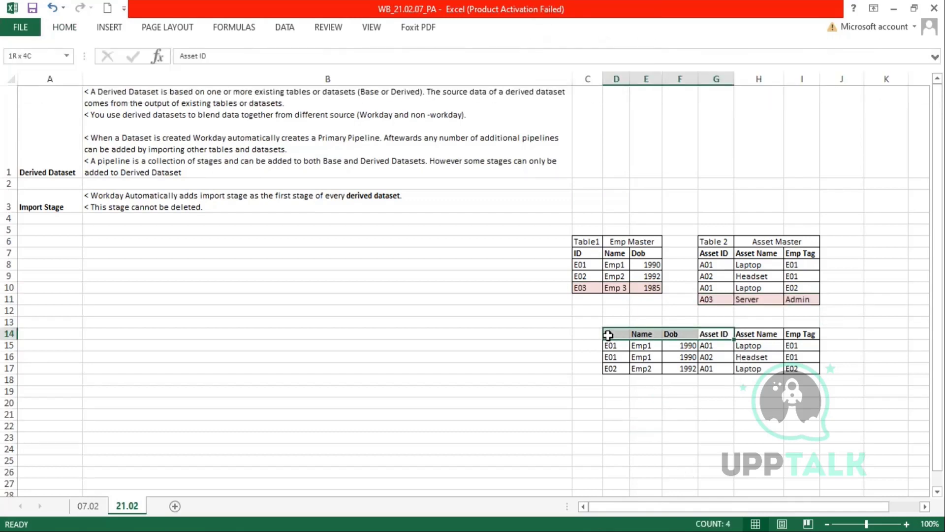
{"action": "left_click", "coordinate": [69, 31]}
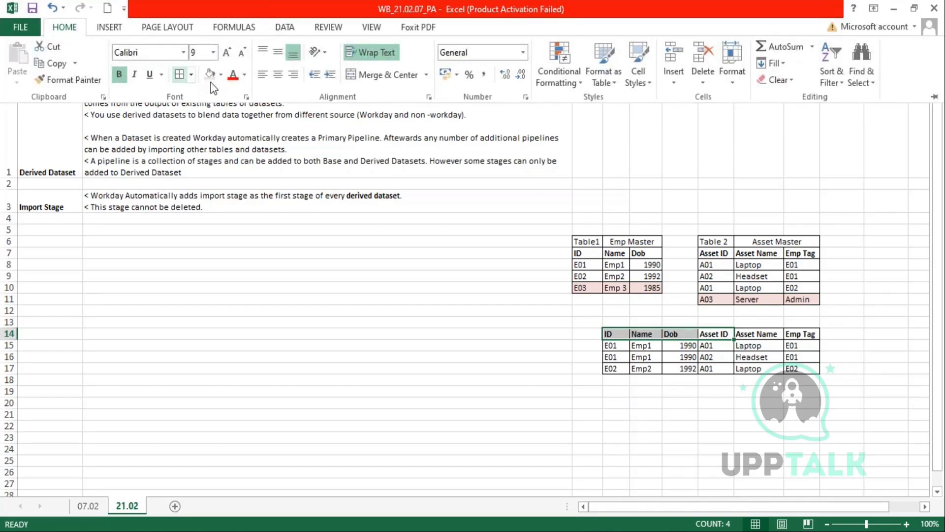
{"action": "left_click", "coordinate": [641, 429]}
{"action": "left_click", "coordinate": [643, 428]}
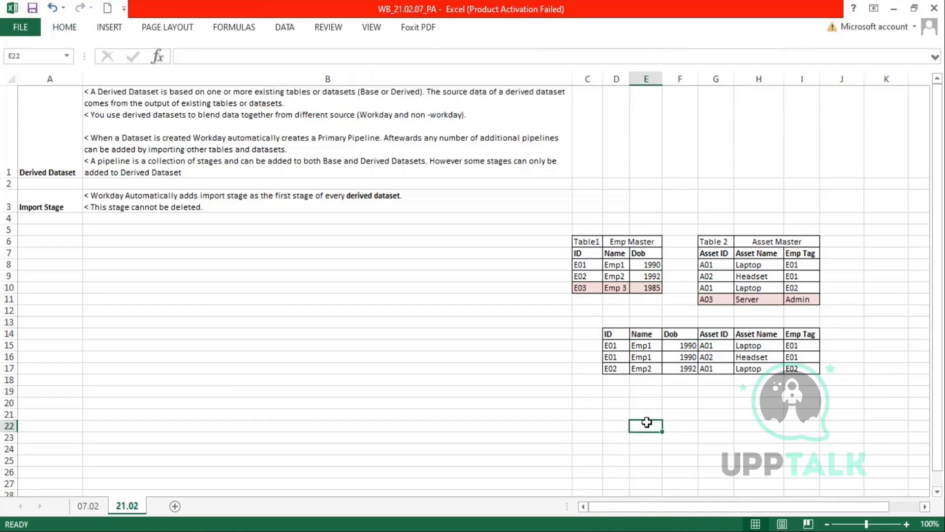
{"action": "left_click_drag", "start_coordinate": [581, 287], "coordinate": [650, 287]}
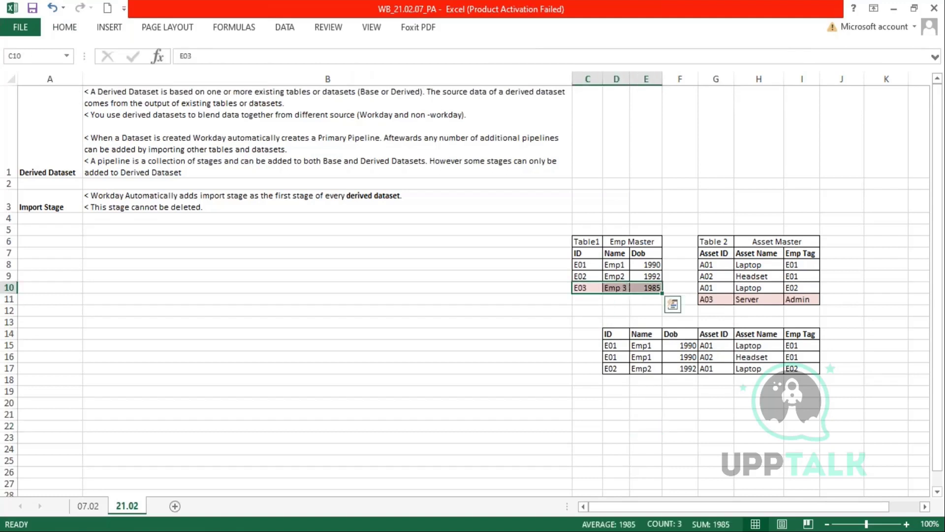
- Paste the E03, Emp 3, 1985 row into the empty row below the joined table
{"action": "key", "text": "ctrl+c"}
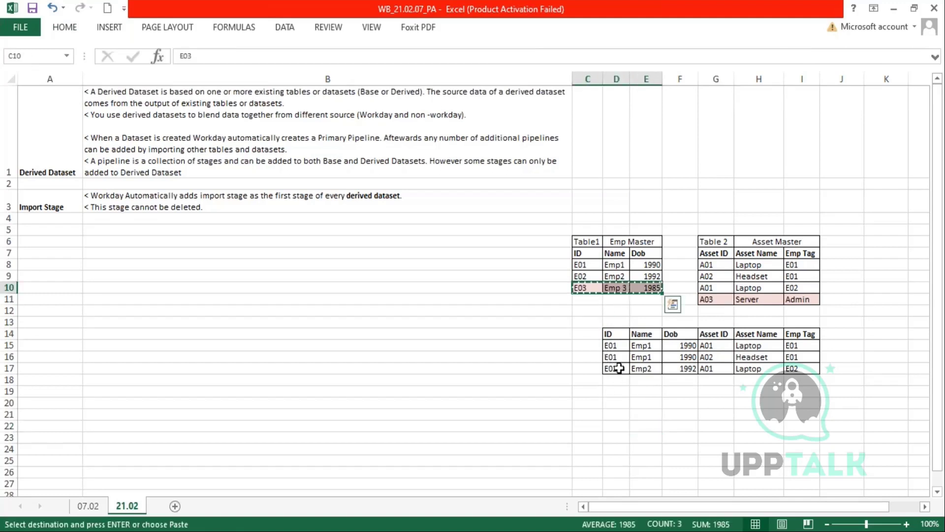
{"action": "left_click", "coordinate": [615, 382]}
{"action": "key", "text": "ctrl+v"}
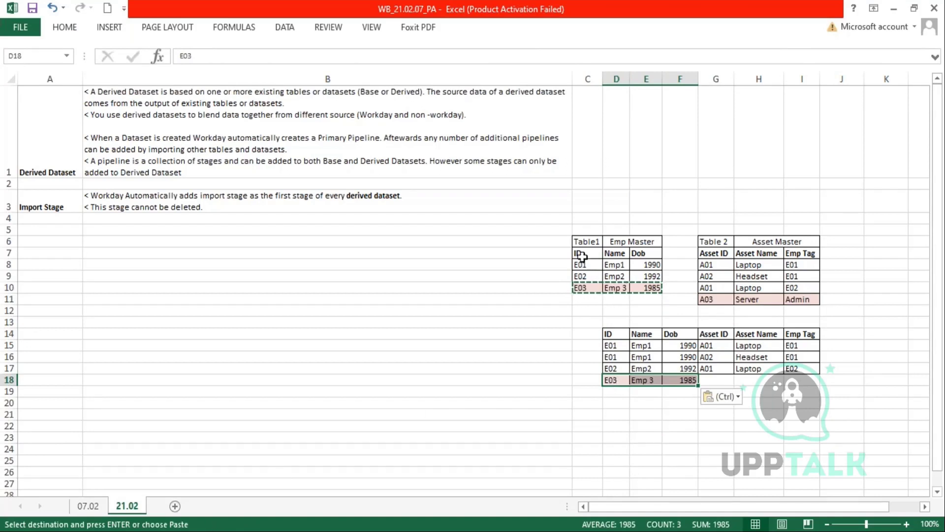
{"action": "left_click_drag", "start_coordinate": [584, 239], "coordinate": [650, 287]}
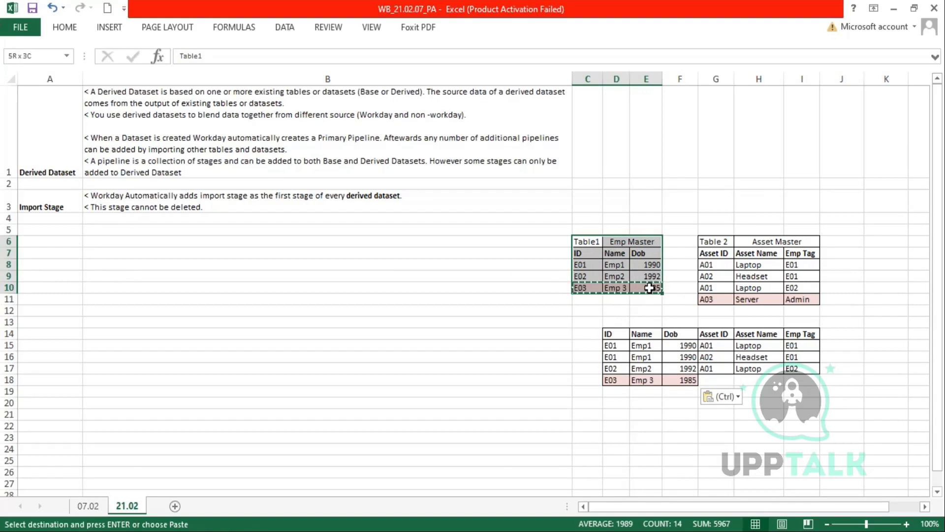
{"action": "left_click_drag", "start_coordinate": [709, 242], "coordinate": [815, 299]}
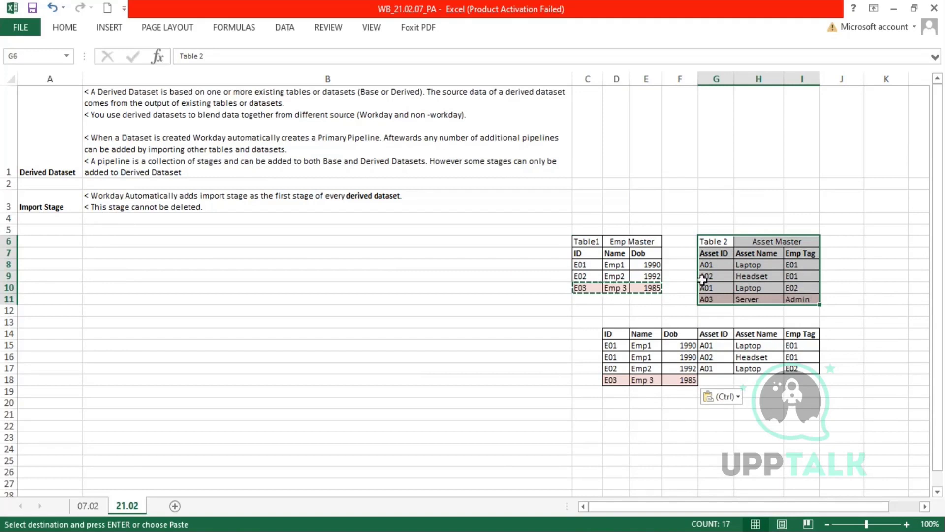
{"action": "left_click_drag", "start_coordinate": [713, 346], "coordinate": [792, 368]}
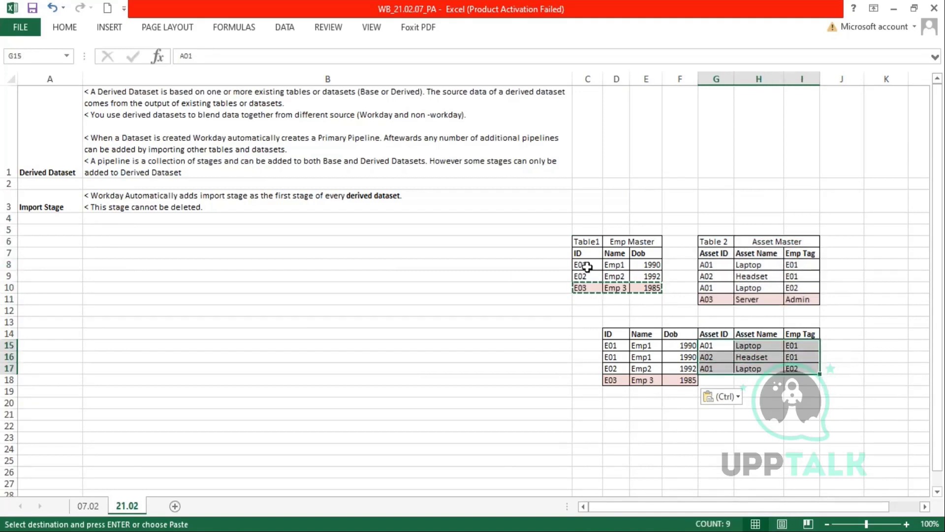
- Fill E03's Asset ID, Asset Name and Emp Tag cells (G18:I18) with null
{"action": "left_click", "coordinate": [716, 380]}
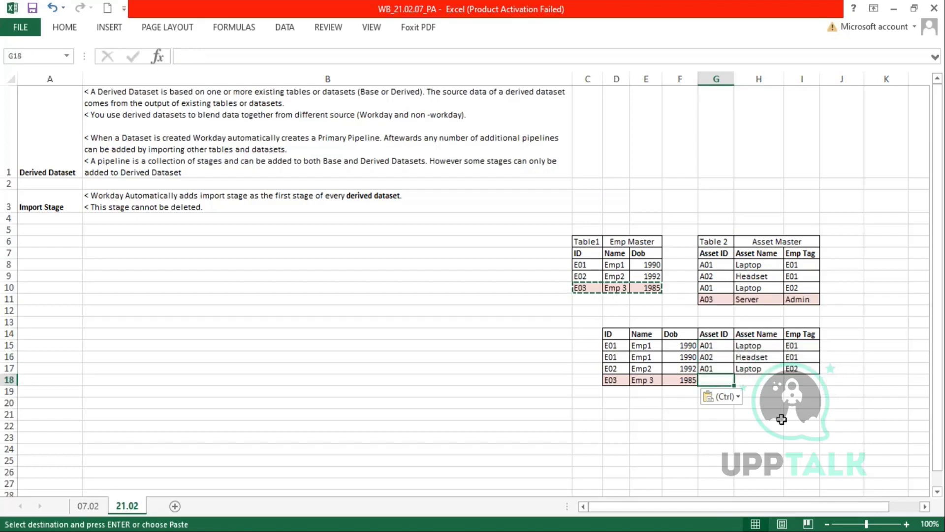
{"action": "type", "text": "null"}
{"action": "key", "text": "Tab"}
{"action": "type", "text": "Null"}
{"action": "key", "text": "Tab"}
{"action": "type", "text": "Nu"}
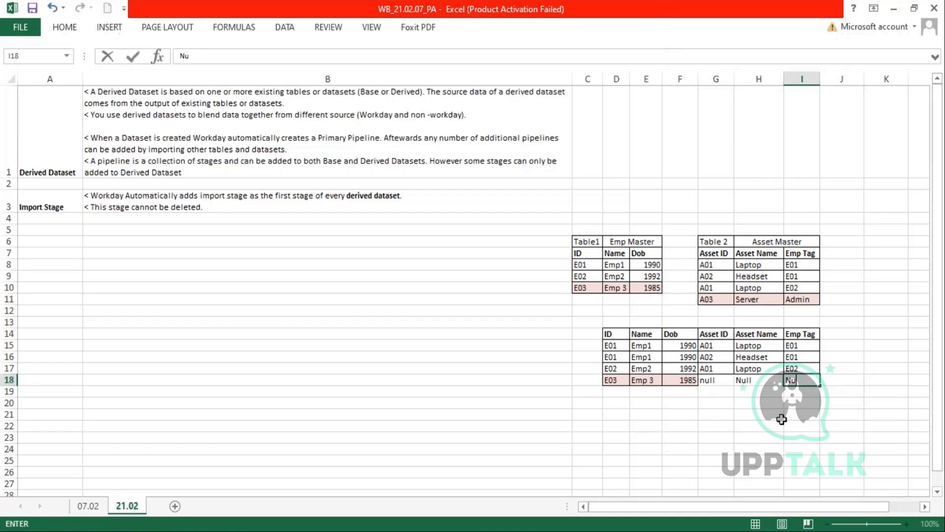
{"action": "key", "text": "Return"}
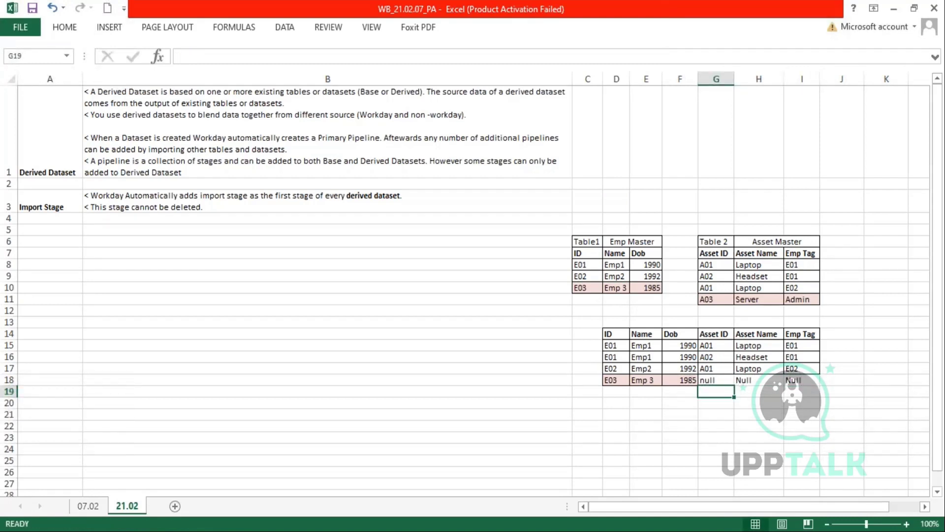
- Copy row 17's asset-cell borders onto the new null cells with Format Painter
{"action": "left_click_drag", "start_coordinate": [711, 365], "coordinate": [797, 370]}
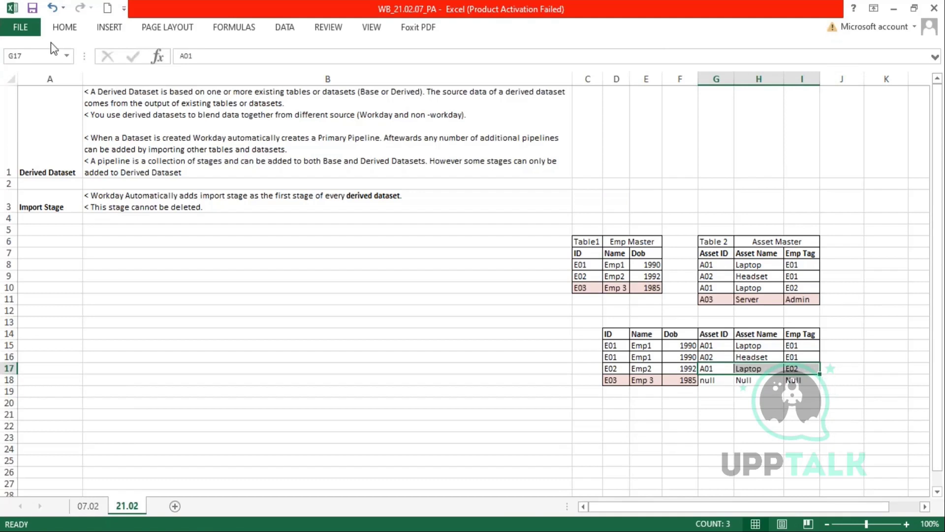
{"action": "left_click", "coordinate": [60, 30]}
{"action": "left_click", "coordinate": [71, 79]}
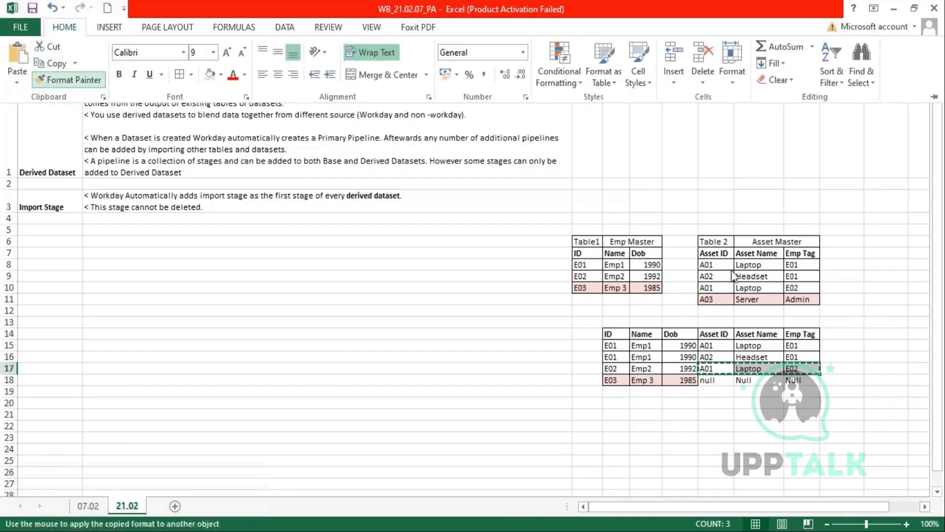
{"action": "left_click", "coordinate": [707, 380]}
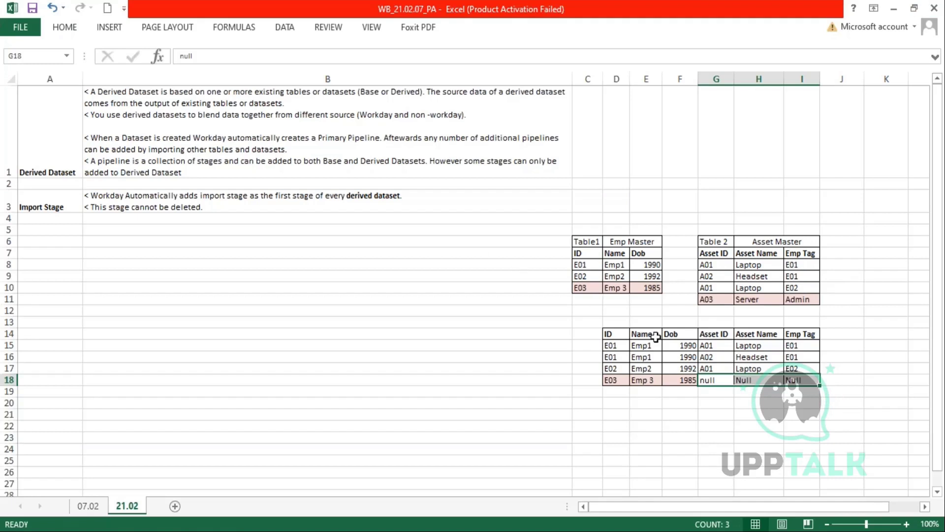
- Enter the title 'Left Outer' in F13 and merge-and-center it across F13:G13
{"action": "left_click", "coordinate": [692, 321]}
{"action": "type", "text": "Lef"}
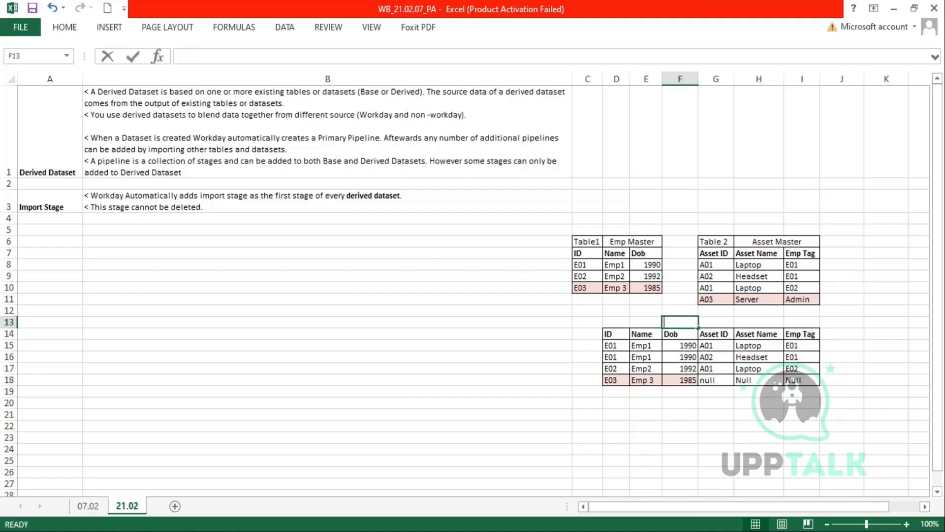
{"action": "type", "text": "t Outer"}
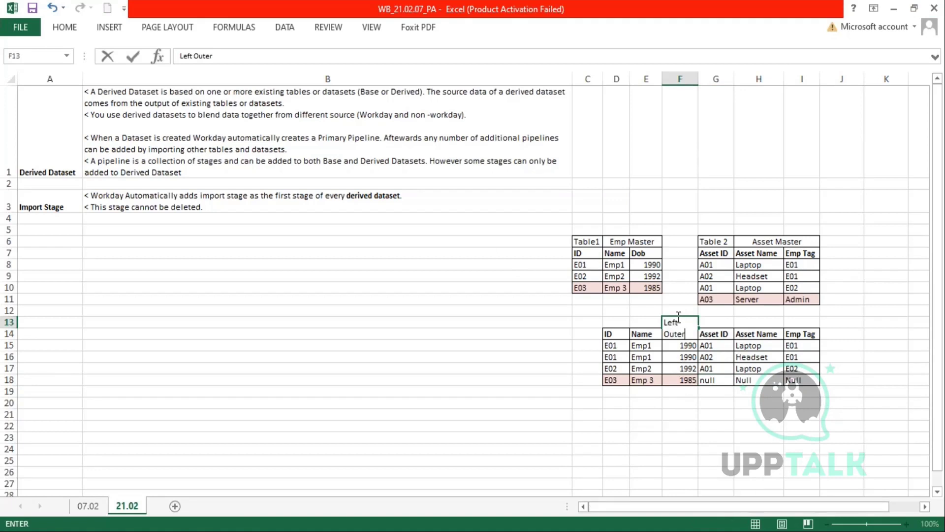
{"action": "left_click_drag", "start_coordinate": [715, 323], "coordinate": [675, 325]}
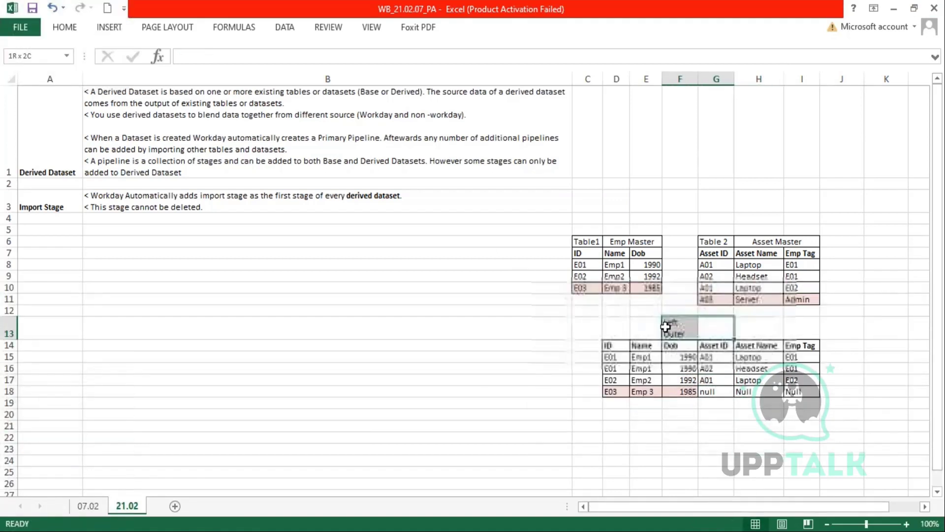
{"action": "left_click", "coordinate": [76, 26]}
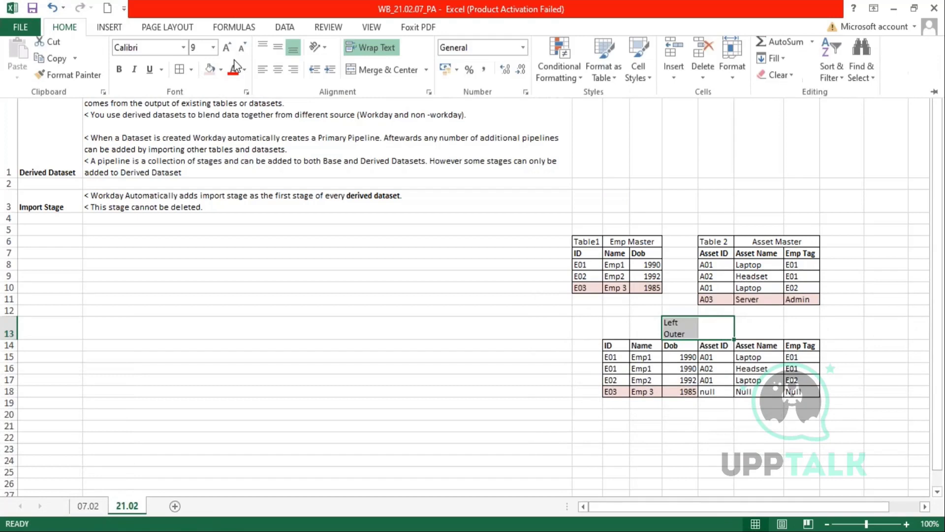
{"action": "left_click", "coordinate": [378, 75]}
- Restore row 13 to normal height and copy the Left Outer table D13:I18
{"action": "left_click", "coordinate": [11, 335]}
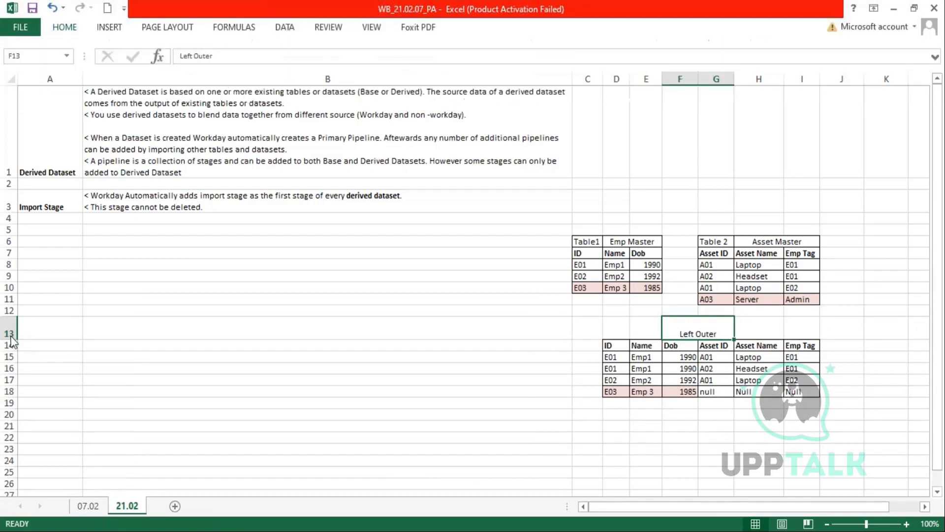
{"action": "left_click", "coordinate": [11, 335]}
{"action": "double_click", "coordinate": [9, 339]}
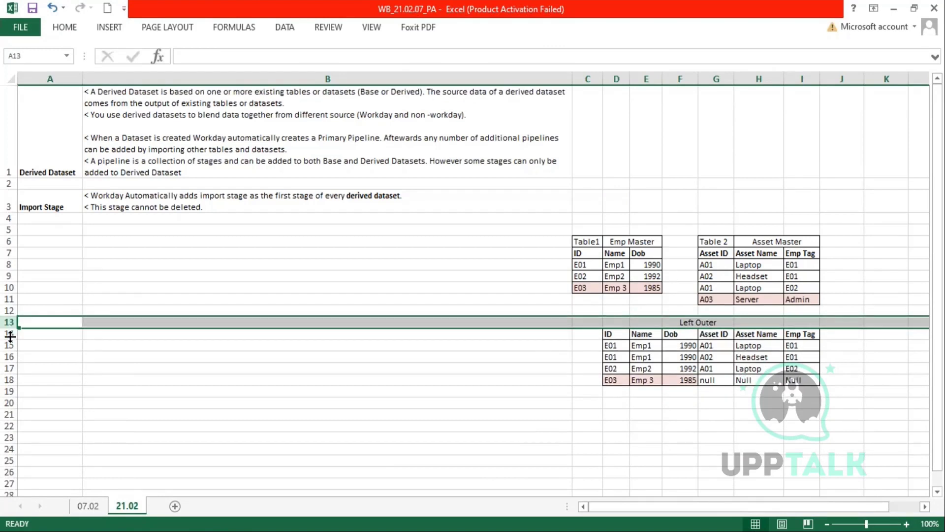
{"action": "left_click_drag", "start_coordinate": [612, 326], "coordinate": [802, 375]}
{"action": "key", "text": "ctrl+c"}
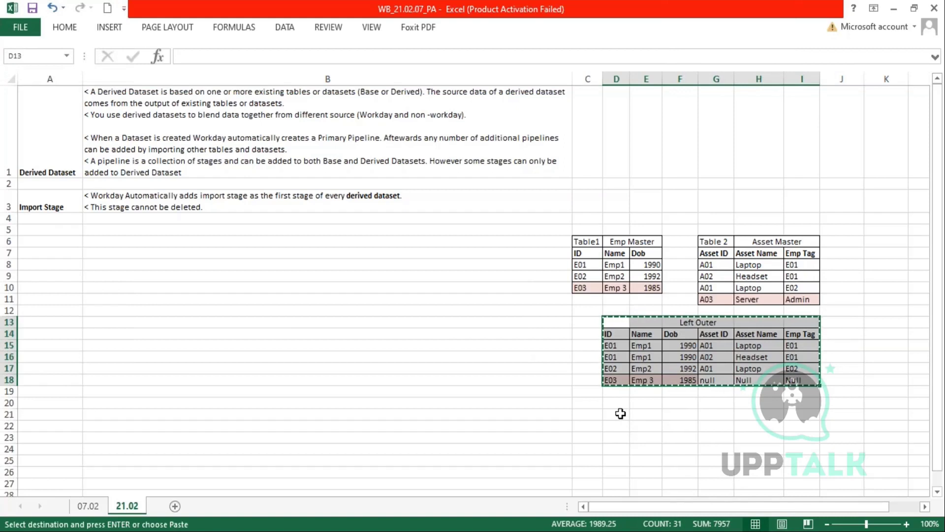
- Paste the table copy at D20 and retitle it 'Right Outer'
{"action": "left_click", "coordinate": [615, 405]}
{"action": "key", "text": "ctrl+v"}
{"action": "double_click", "coordinate": [697, 403]}
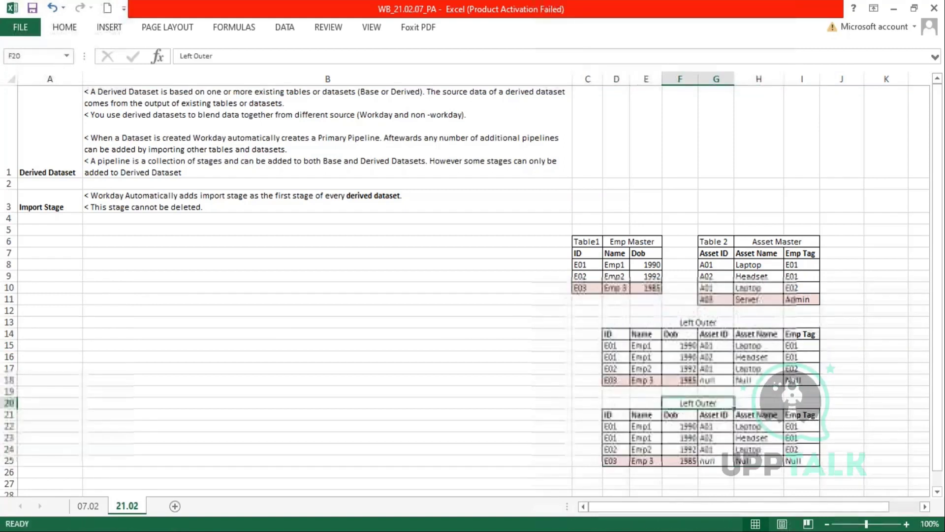
{"action": "key", "text": "BackSpace"}
{"action": "key", "text": "BackSpace"}
{"action": "key", "text": "BackSpace"}
{"action": "key", "text": "BackSpace"}
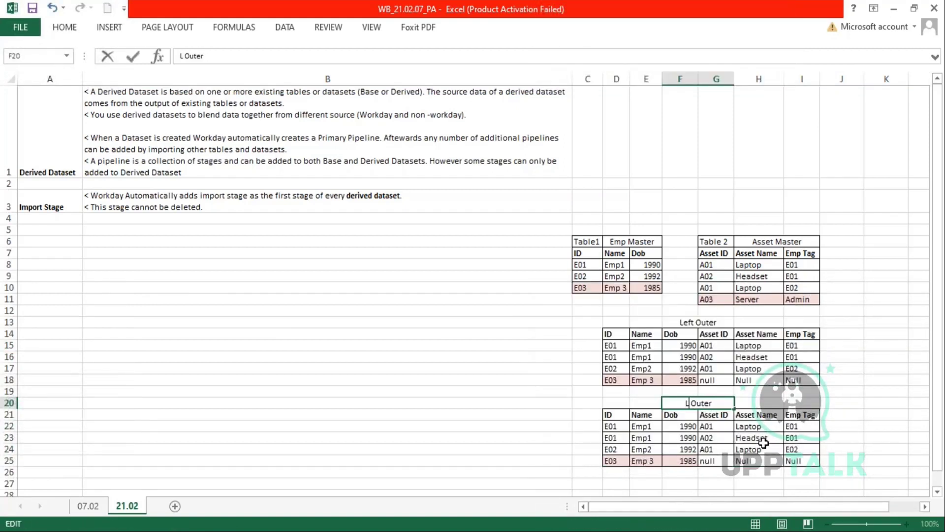
{"action": "type", "text": "Right"}
{"action": "key", "text": "Return"}
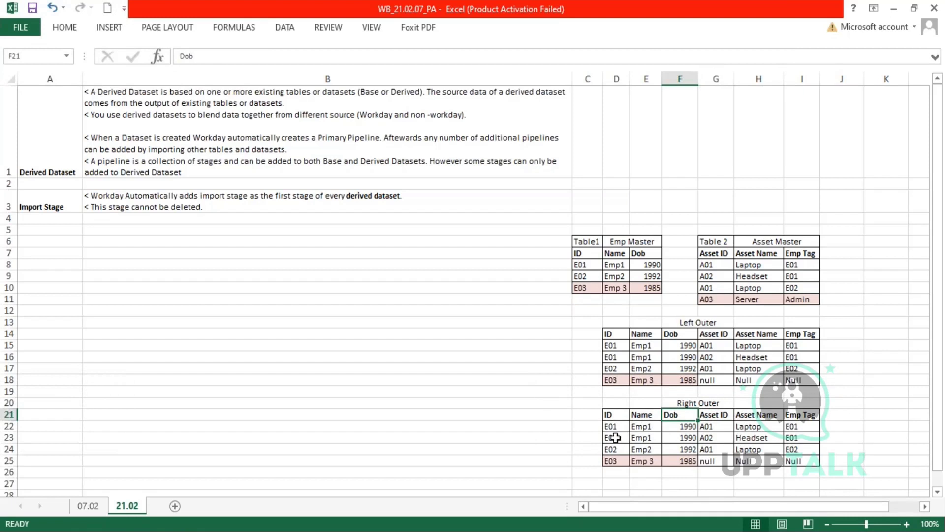
- Replace the E03 employee values in row 25 with null values
{"action": "left_click_drag", "start_coordinate": [613, 429], "coordinate": [671, 448]}
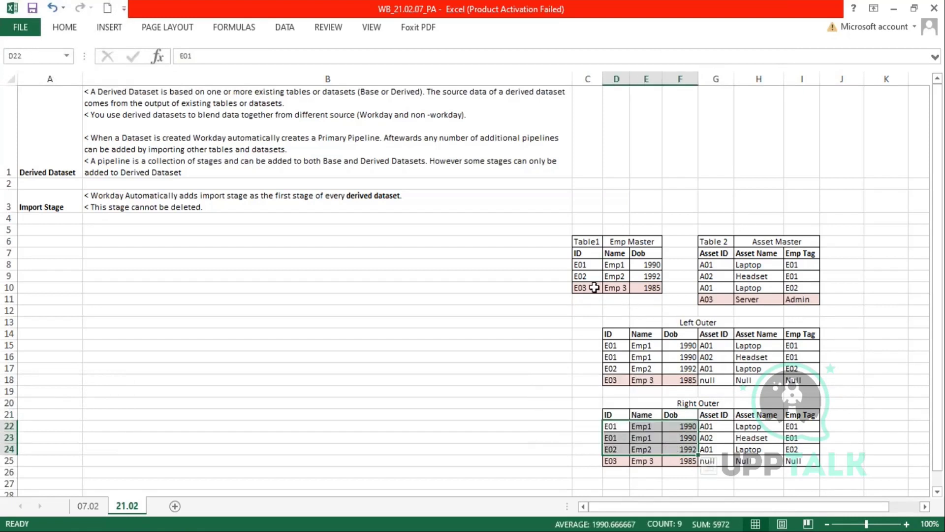
{"action": "left_click_drag", "start_coordinate": [580, 288], "coordinate": [650, 288]}
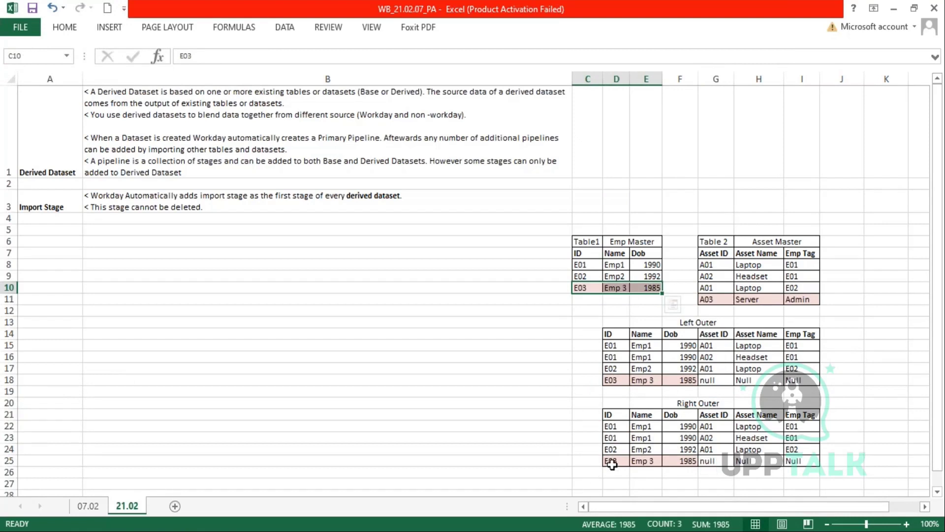
{"action": "left_click", "coordinate": [629, 460]}
{"action": "left_click_drag", "start_coordinate": [632, 460], "coordinate": [679, 460]}
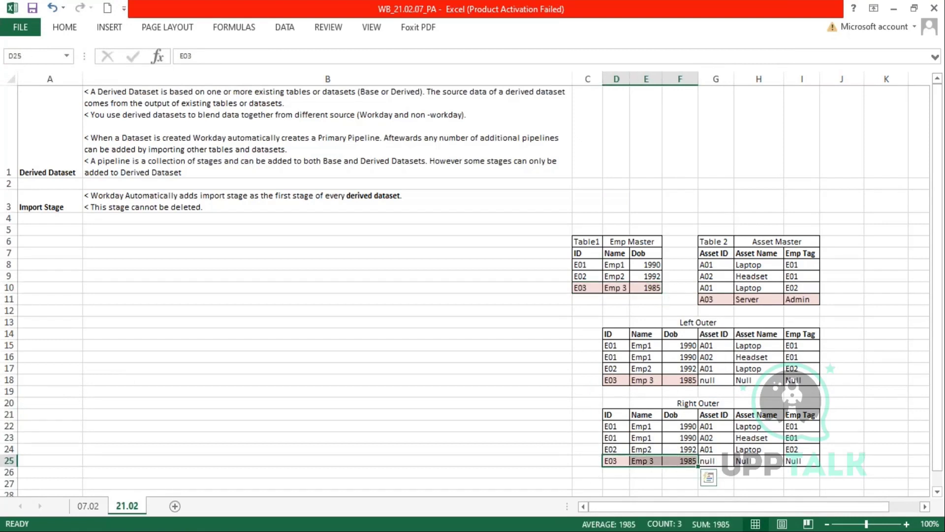
{"action": "key", "text": "Delete"}
{"action": "left_click_drag", "start_coordinate": [708, 461], "coordinate": [798, 462]}
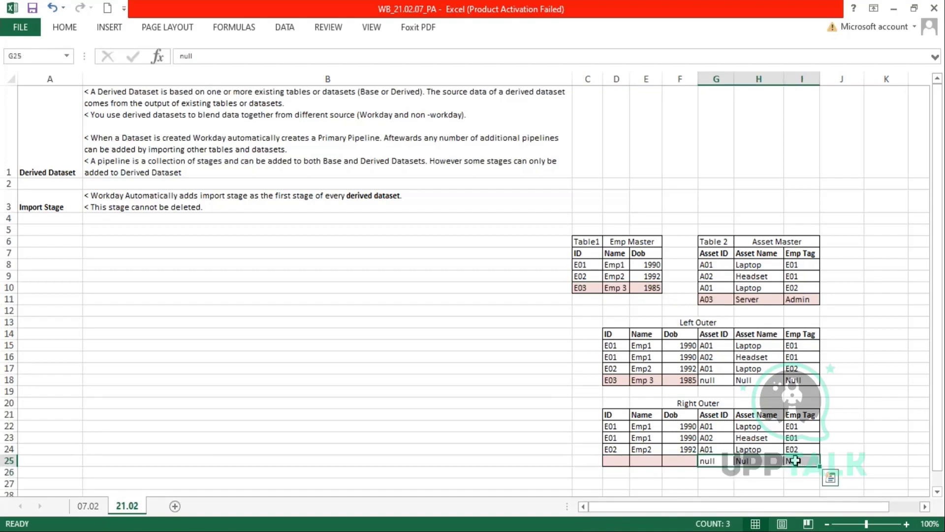
{"action": "key", "text": "ctrl+c"}
{"action": "left_click", "coordinate": [618, 460]}
{"action": "key", "text": "ctrl+v"}
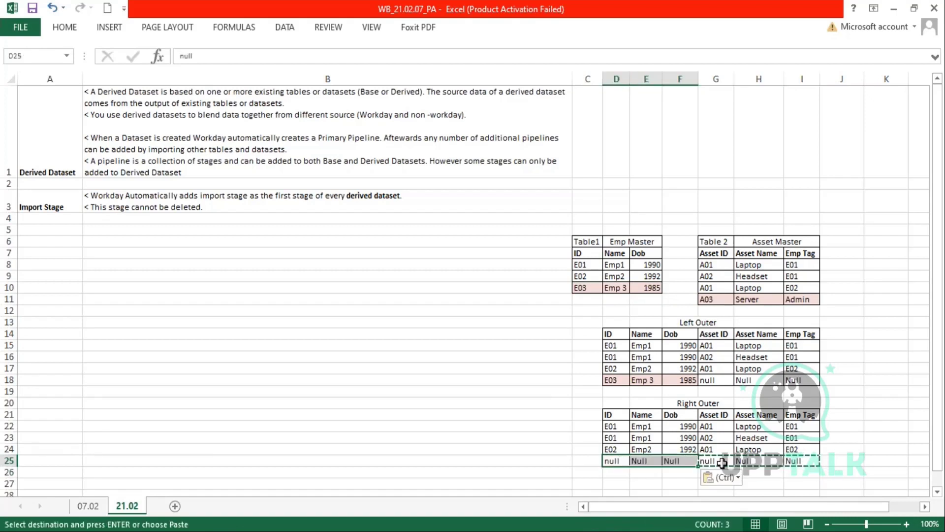
- Fill row 25's asset columns with A03, Server, Admin from Asset Master
{"action": "left_click_drag", "start_coordinate": [720, 461], "coordinate": [800, 461]}
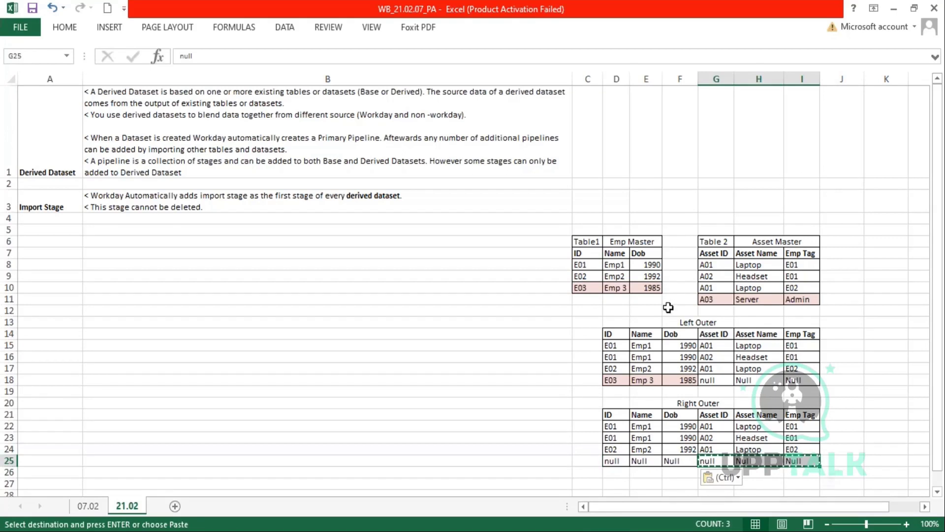
{"action": "left_click_drag", "start_coordinate": [708, 301], "coordinate": [797, 299]}
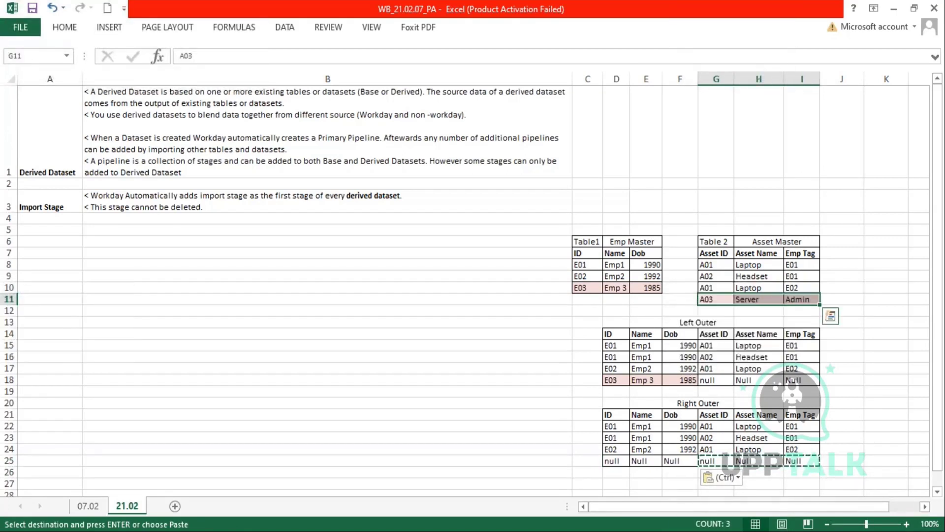
{"action": "key", "text": "ctrl+c"}
{"action": "left_click", "coordinate": [720, 461]}
{"action": "key", "text": "ctrl+v"}
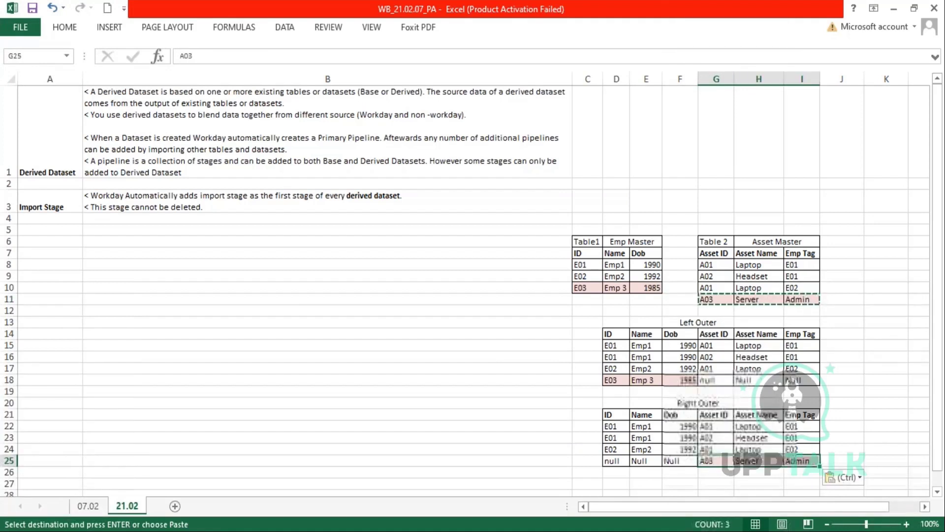
{"action": "key", "text": "Escape"}
{"action": "left_click", "coordinate": [759, 491]}
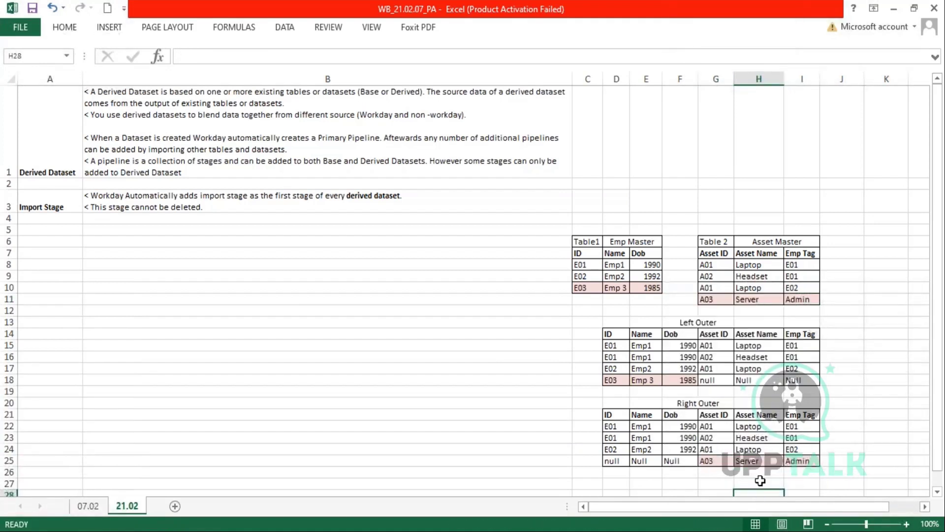
{"action": "scroll", "coordinate": [760, 480], "scroll_direction": "down", "scroll_amount": 1}
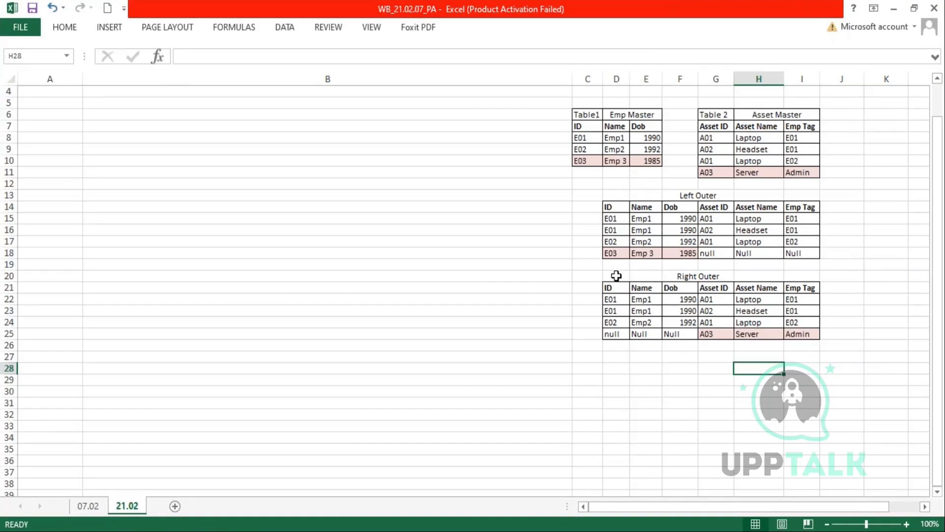
- Copy the Right Outer table D20:I25 to D27
{"action": "left_click_drag", "start_coordinate": [617, 275], "coordinate": [803, 335]}
{"action": "key", "text": "ctrl+c"}
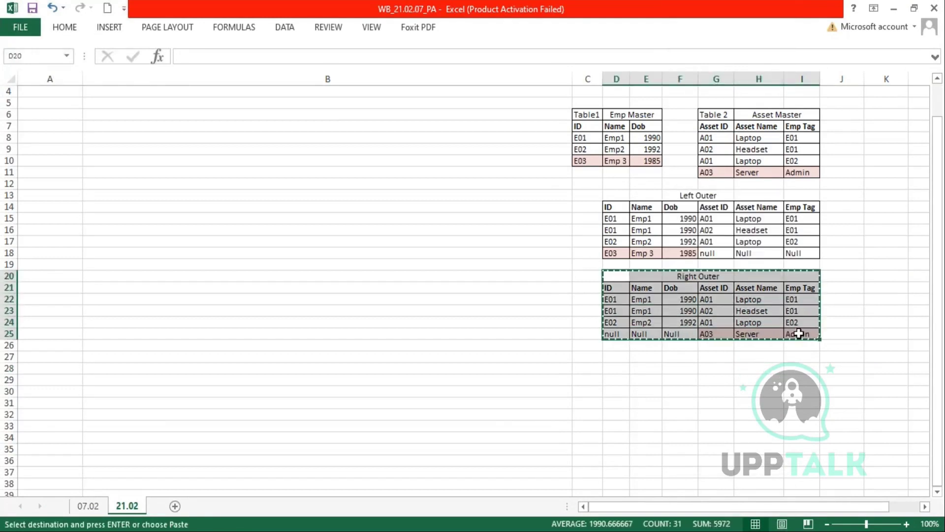
{"action": "left_click", "coordinate": [685, 359]}
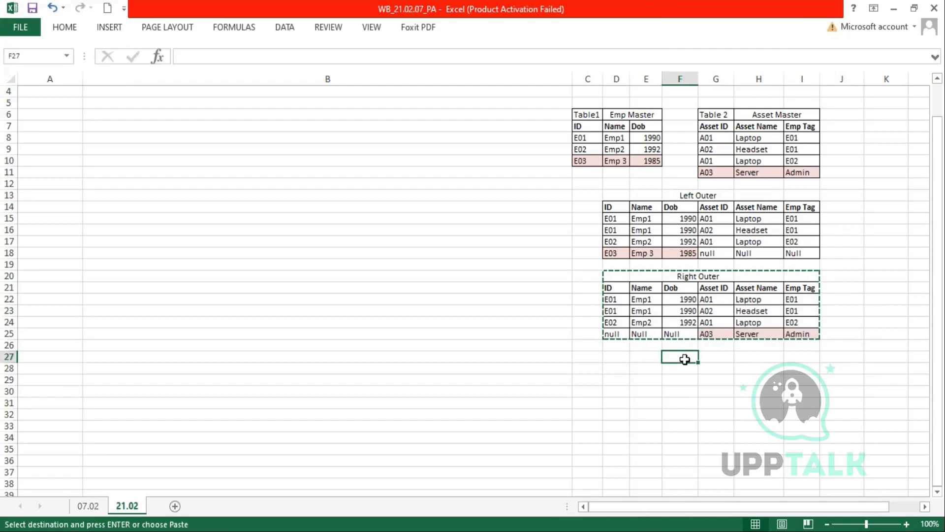
{"action": "key", "text": "ctrl+v"}
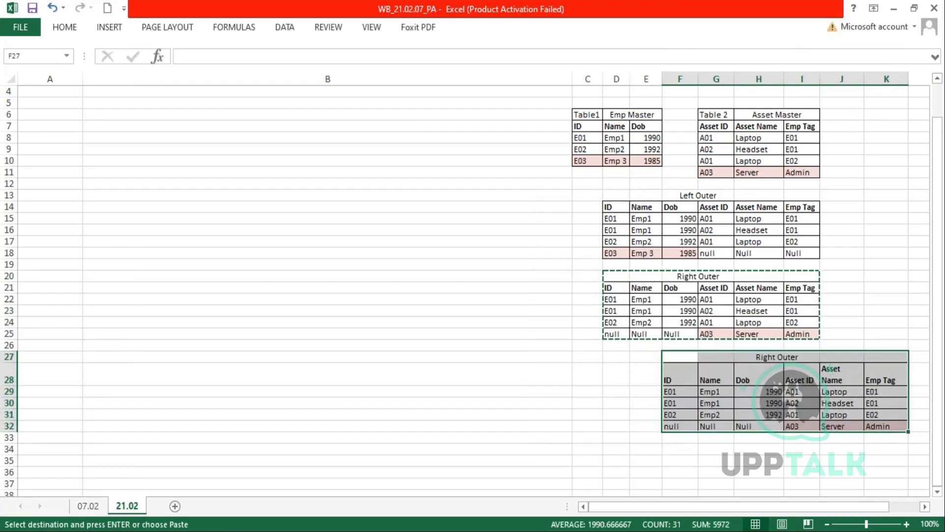
{"action": "key", "text": "ctrl+z"}
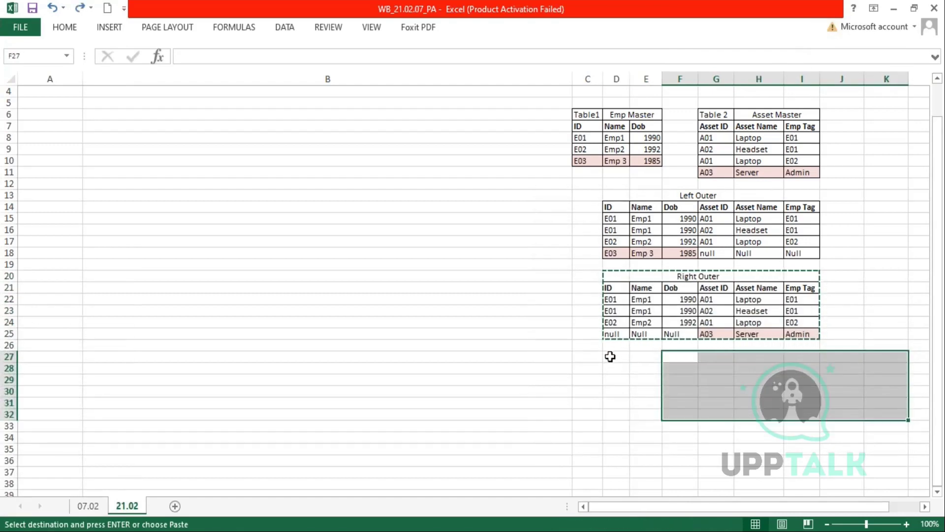
{"action": "left_click", "coordinate": [611, 356]}
{"action": "key", "text": "ctrl+v"}
- Retitle the copied table 'Inner Outer'
{"action": "left_click", "coordinate": [686, 355]}
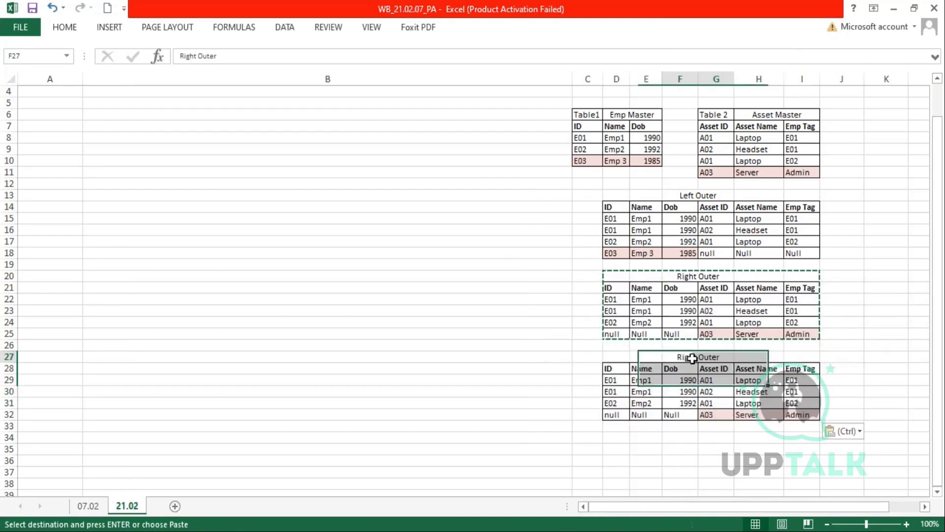
{"action": "double_click", "coordinate": [686, 355]}
{"action": "double_click", "coordinate": [681, 351]}
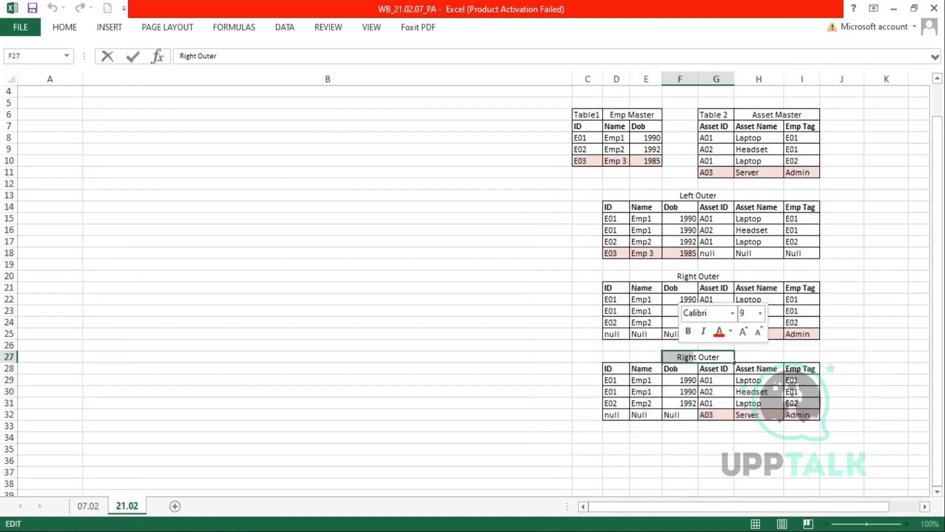
{"action": "key", "text": "BackSpace"}
{"action": "type", "text": "lnner"}
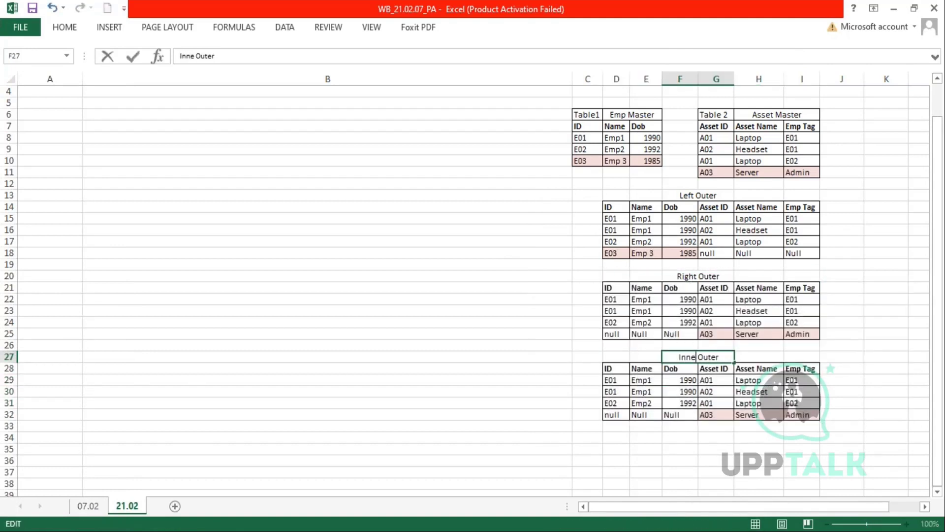
{"action": "key", "text": "Return"}
- Delete row 32 to drop the unmatched A03 row from Inner Outer
{"action": "left_click_drag", "start_coordinate": [616, 414], "coordinate": [802, 414]}
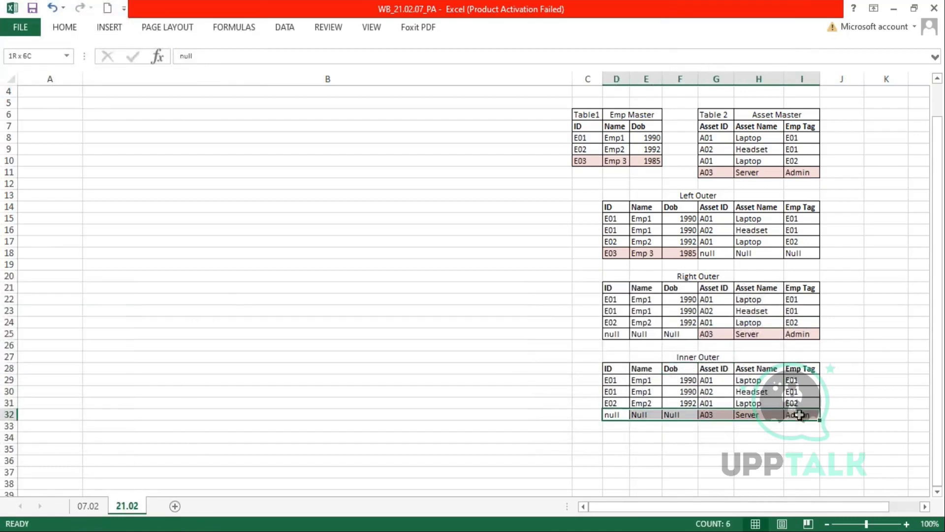
{"action": "left_click", "coordinate": [10, 414]}
{"action": "right_click", "coordinate": [10, 415]}
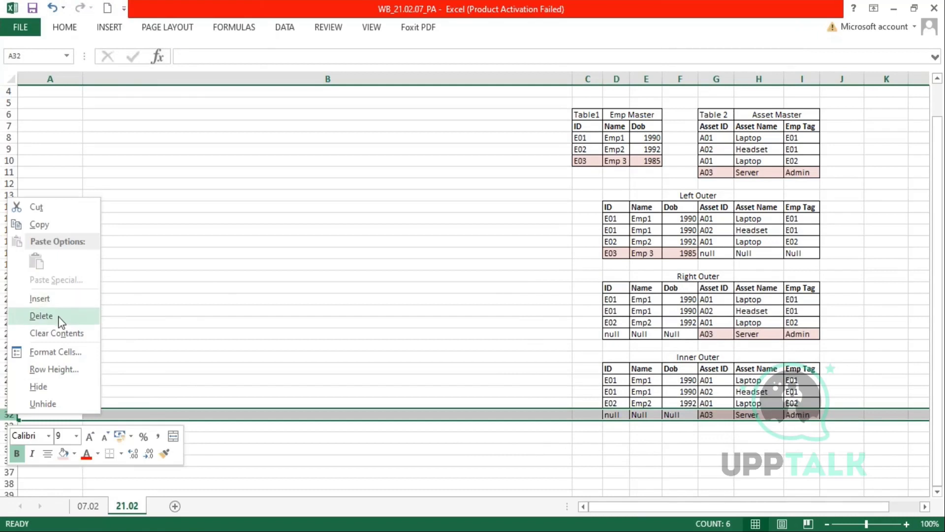
{"action": "left_click", "coordinate": [42, 316]}
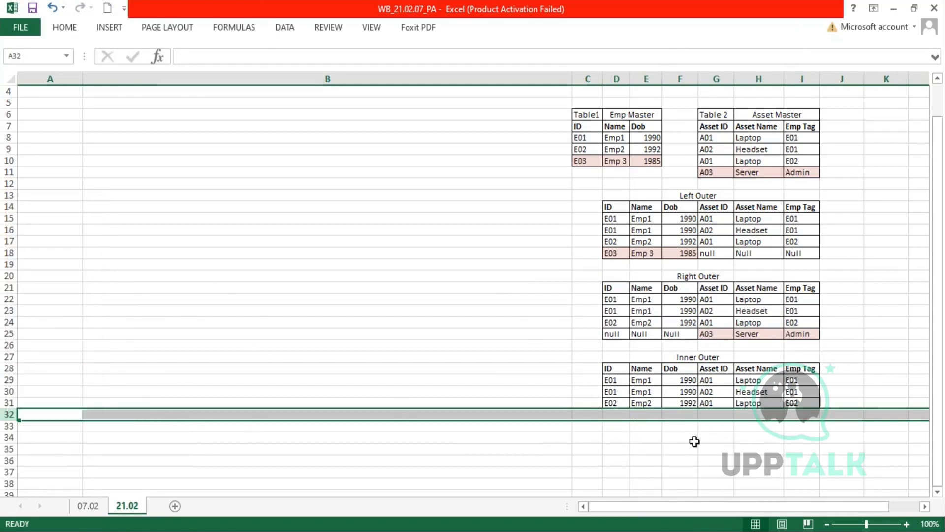
- Copy the Inner Outer table to D33 and retitle it 'Outer Outer'
{"action": "left_click_drag", "start_coordinate": [625, 360], "coordinate": [806, 404]}
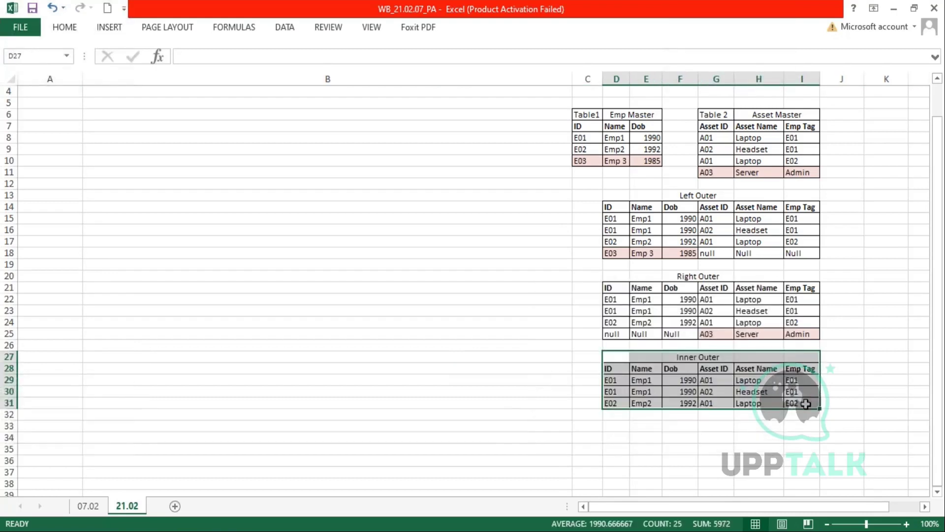
{"action": "key", "text": "ctrl+c"}
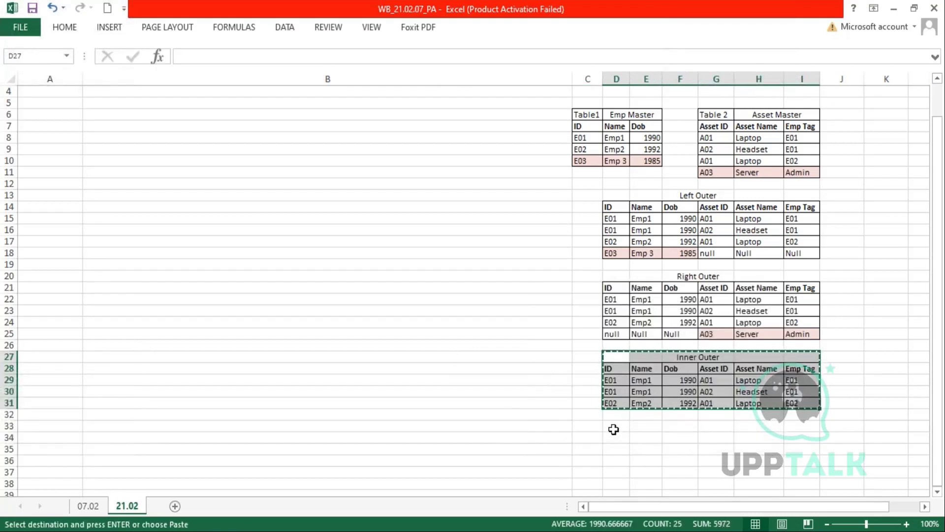
{"action": "left_click", "coordinate": [614, 427]}
{"action": "key", "text": "ctrl+v"}
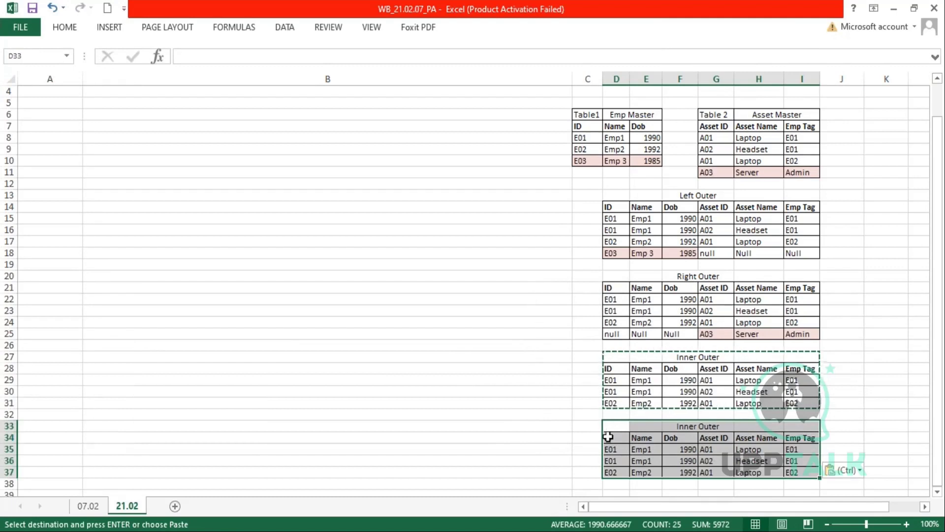
{"action": "left_click", "coordinate": [694, 427]}
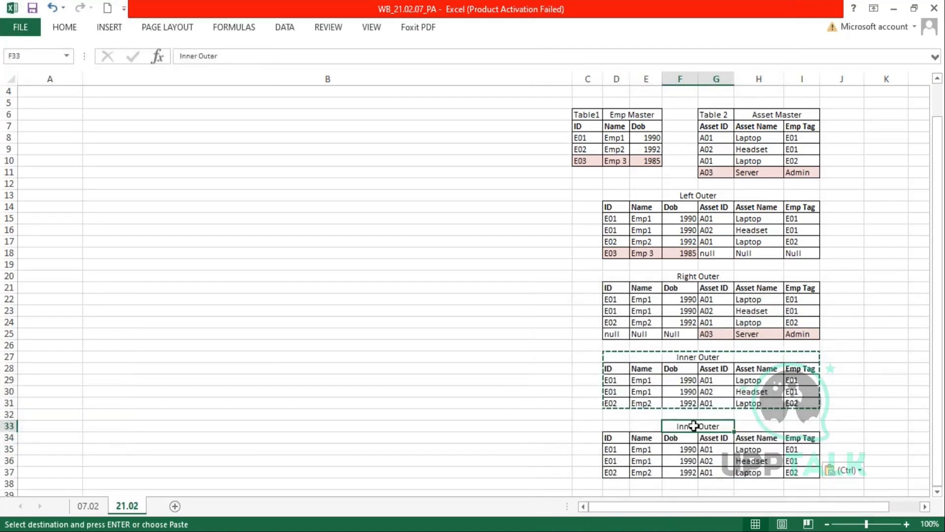
{"action": "double_click", "coordinate": [693, 425]}
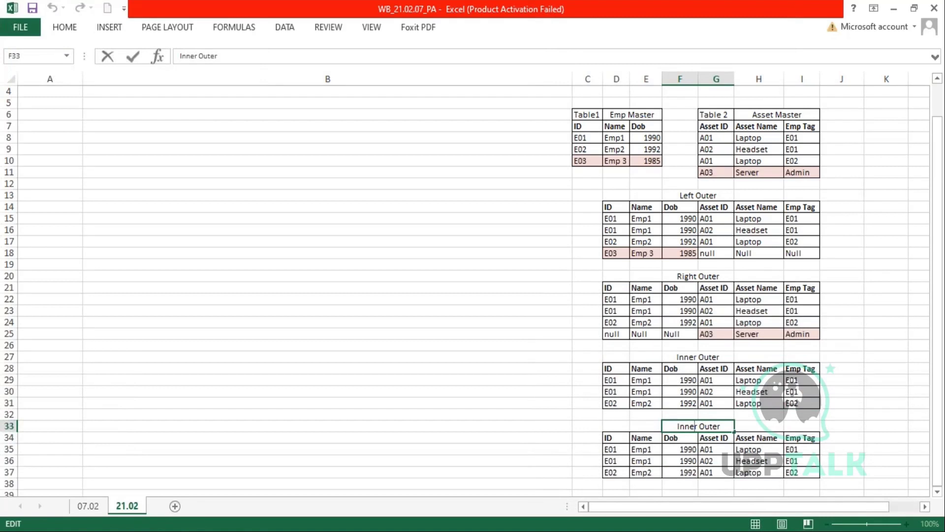
{"action": "key", "text": "BackSpace"}
{"action": "key", "text": "BackSpace"}
{"action": "key", "text": "BackSpace"}
{"action": "key", "text": "BackSpace"}
{"action": "key", "text": "Delete"}
{"action": "type", "text": "F"}
{"action": "key", "text": "BackSpace"}
{"action": "type", "text": "Outer"}
{"action": "key", "text": "Return"}
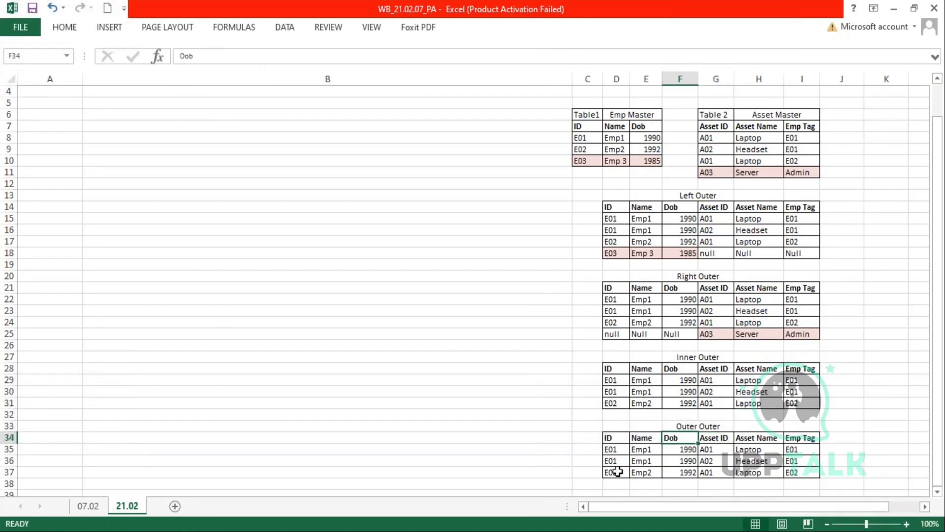
- Add the unmatched E03 row at D38 and the null/A03 Server row at D39
{"action": "scroll", "coordinate": [655, 345], "scroll_direction": "down", "scroll_amount": 1}
{"action": "left_click_drag", "start_coordinate": [613, 218], "coordinate": [797, 220]}
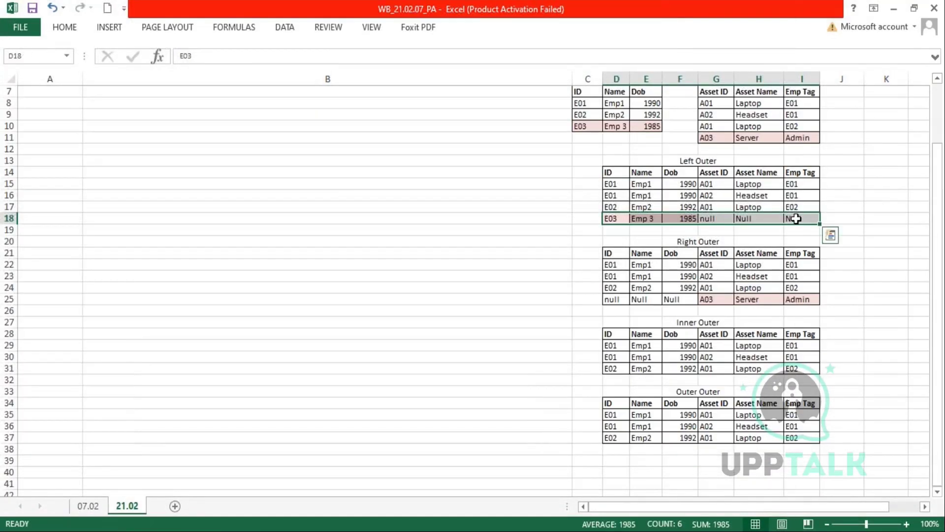
{"action": "key", "text": "ctrl+c"}
{"action": "left_click", "coordinate": [611, 448]}
{"action": "key", "text": "ctrl+v"}
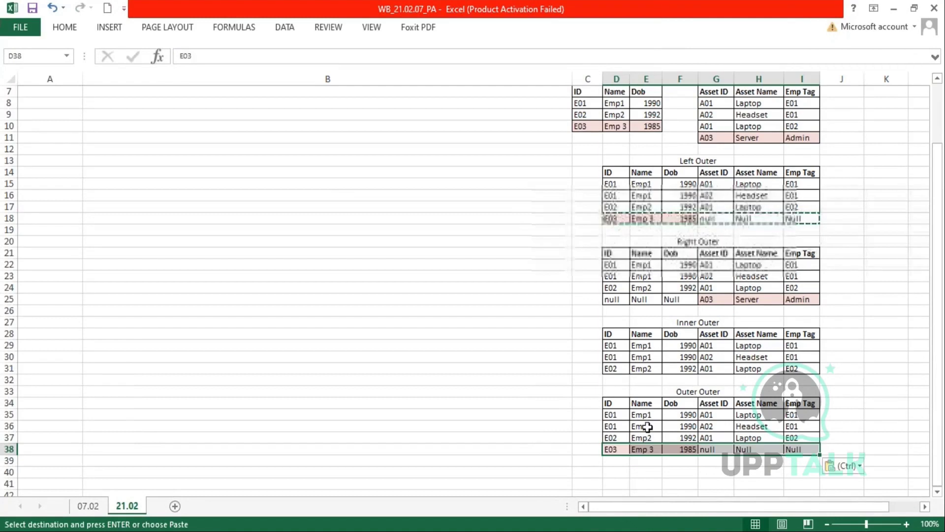
{"action": "left_click_drag", "start_coordinate": [613, 299], "coordinate": [804, 297]}
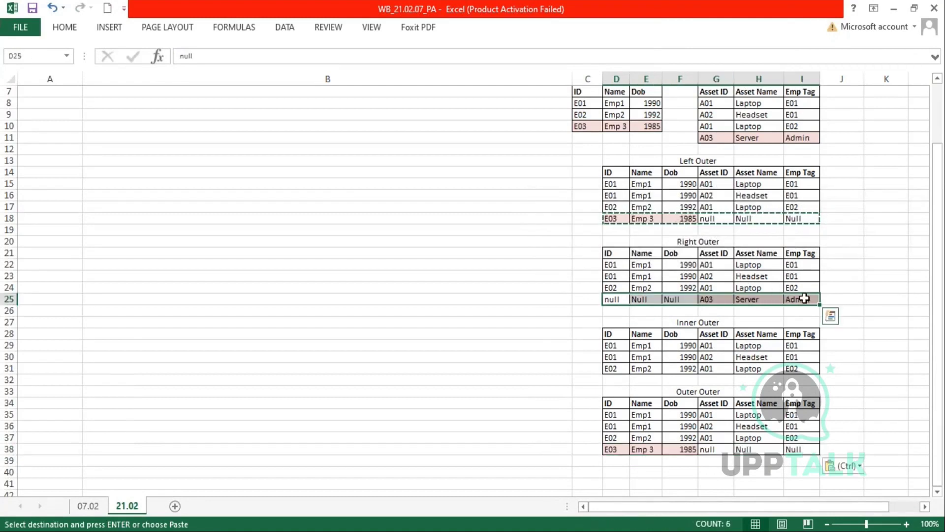
{"action": "key", "text": "ctrl+c"}
{"action": "left_click", "coordinate": [611, 460]}
{"action": "key", "text": "ctrl+v"}
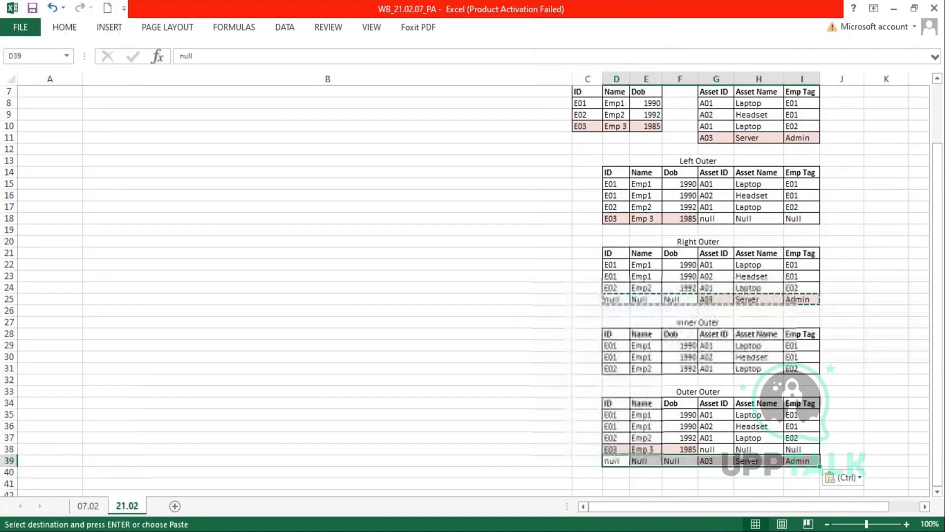
{"action": "key", "text": "Escape"}
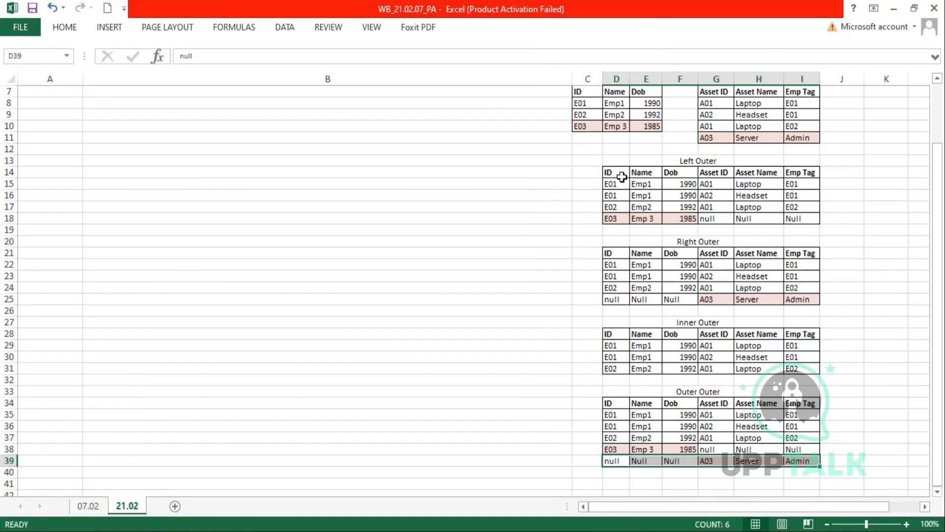
- Review the four join tables against Emp Master, Asset Master, unmatched A03 and E03's nulls
{"action": "left_click_drag", "start_coordinate": [615, 169], "coordinate": [804, 463]}
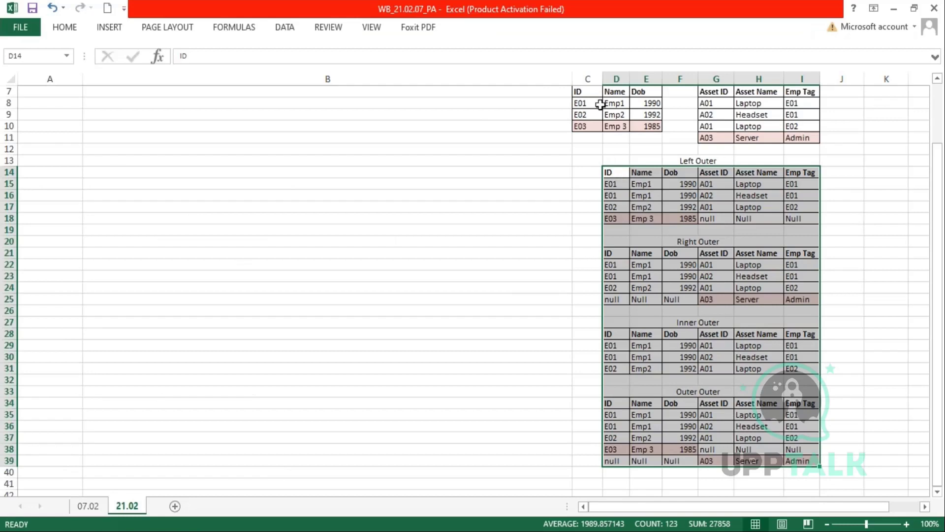
{"action": "left_click_drag", "start_coordinate": [579, 94], "coordinate": [653, 126]}
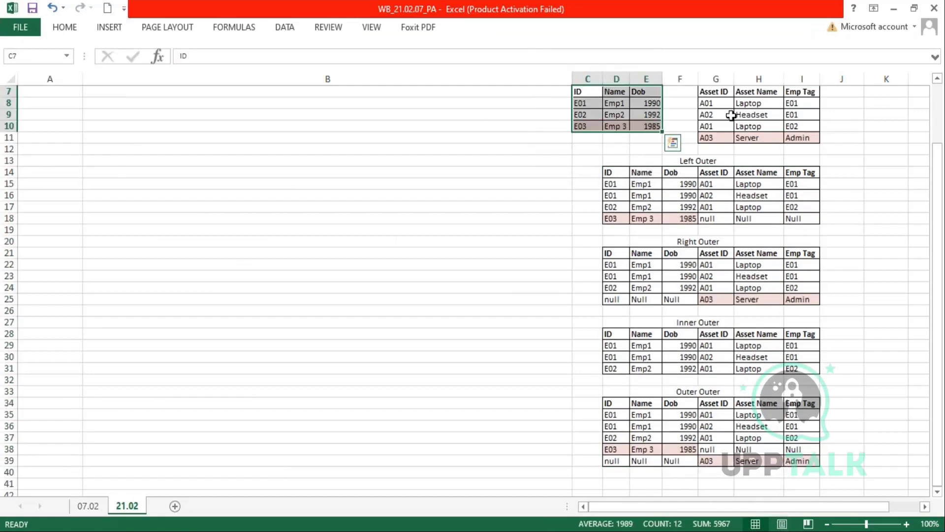
{"action": "left_click_drag", "start_coordinate": [706, 103], "coordinate": [797, 129]}
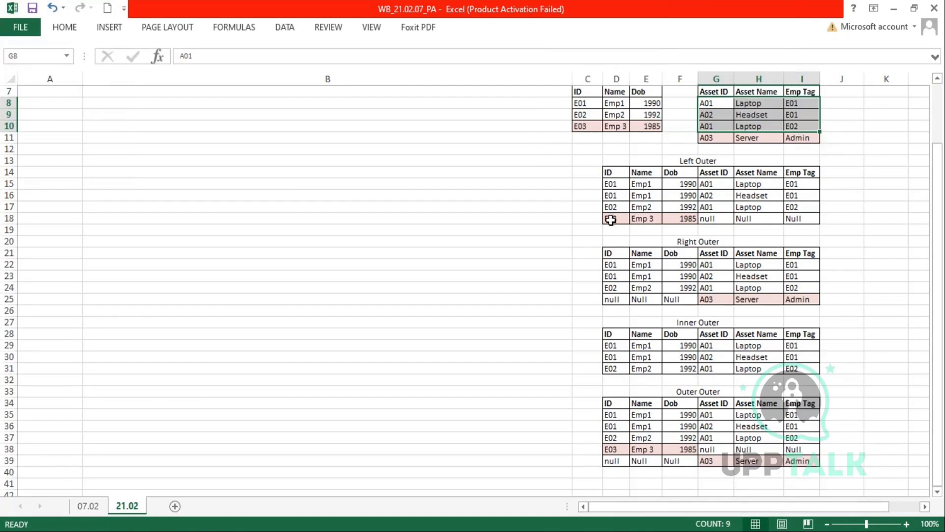
{"action": "left_click_drag", "start_coordinate": [707, 138], "coordinate": [817, 140]}
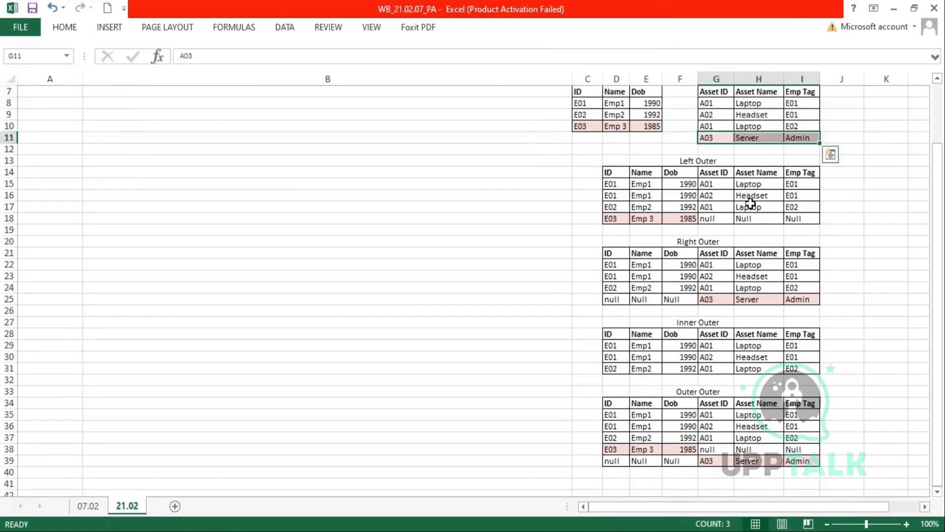
{"action": "left_click_drag", "start_coordinate": [708, 218], "coordinate": [802, 225]}
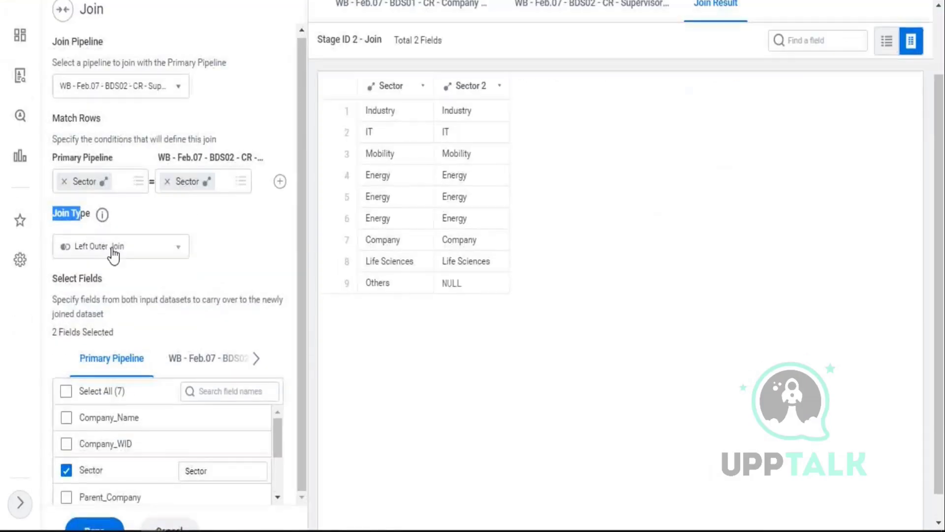
- Scroll the Join panel, then highlight Excel's Emp Master table C7:E10 as the left table
{"action": "scroll", "coordinate": [114, 249], "scroll_direction": "down", "scroll_amount": 1}
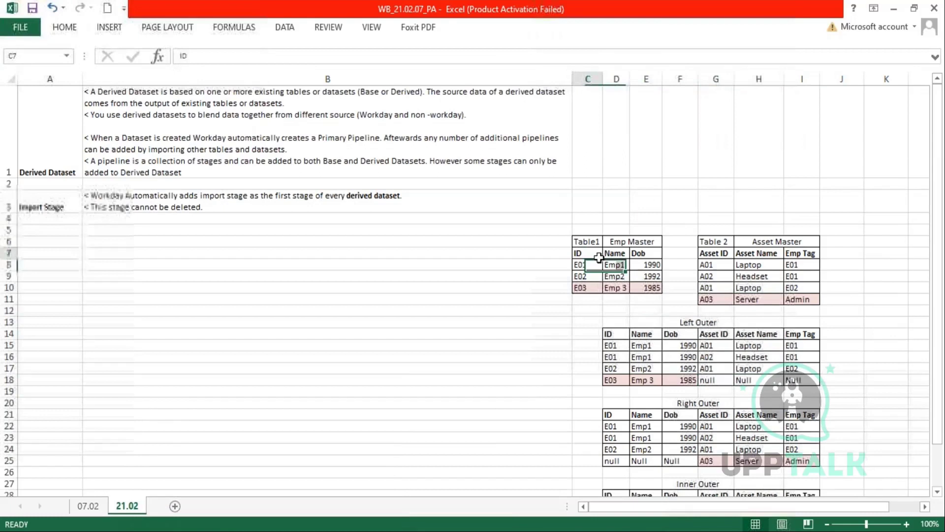
{"action": "left_click_drag", "start_coordinate": [583, 253], "coordinate": [651, 287]}
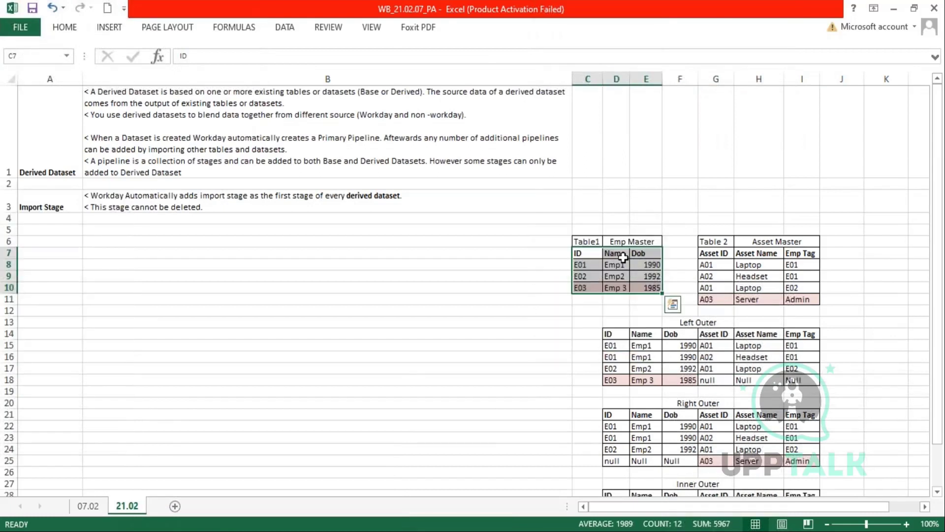
- Mark Asset Master as the right table and scroll down, noting its unmatched Admin tag
{"action": "left_click_drag", "start_coordinate": [708, 253], "coordinate": [802, 300]}
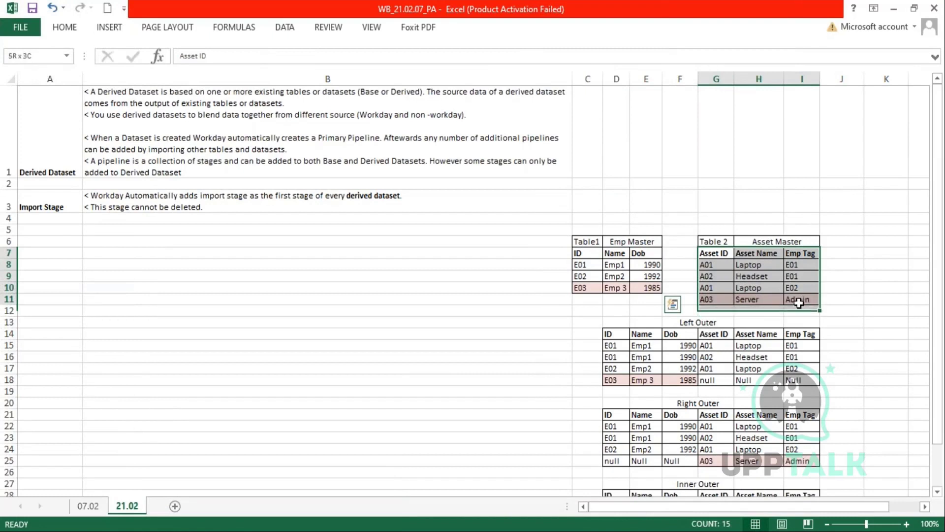
{"action": "scroll", "coordinate": [897, 315], "scroll_direction": "down", "scroll_amount": 3}
{"action": "scroll", "coordinate": [897, 315], "scroll_direction": "down", "scroll_amount": 1}
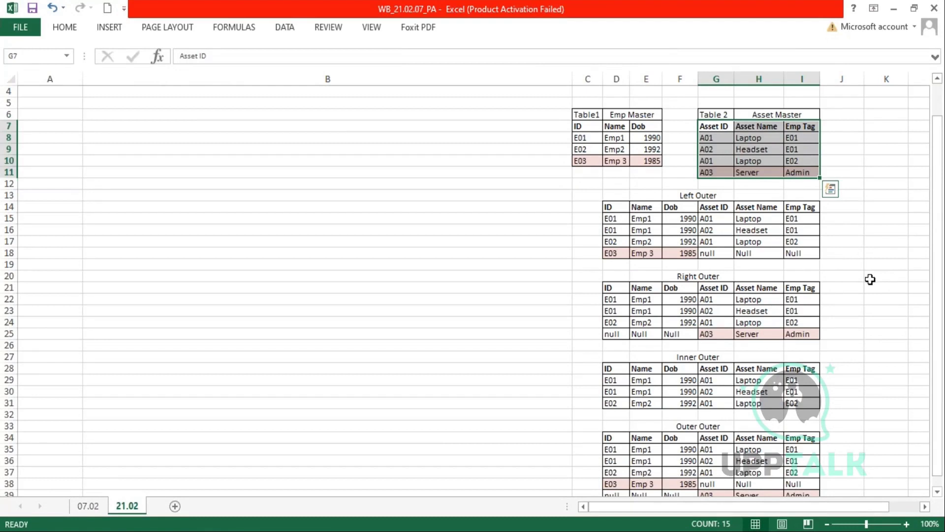
{"action": "scroll", "coordinate": [867, 285], "scroll_direction": "down", "scroll_amount": 1}
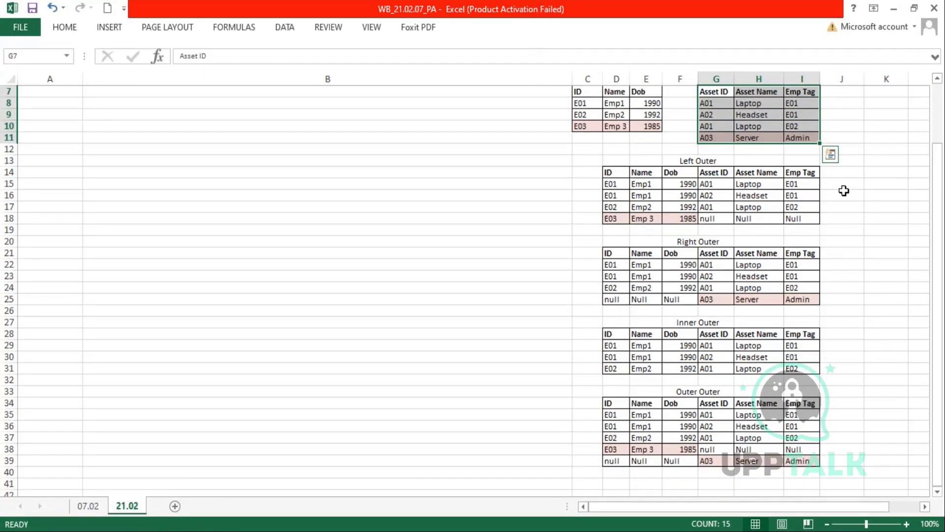
{"action": "double_click", "coordinate": [812, 138]}
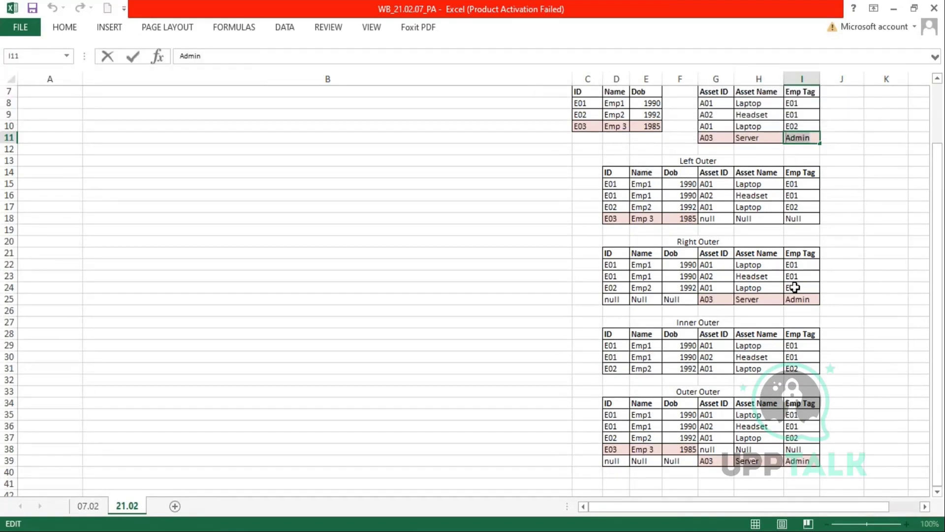
- Compare the ID and Emp Tag columns across the join tables, focusing on Left Outer
{"action": "left_click_drag", "start_coordinate": [795, 172], "coordinate": [787, 466]}
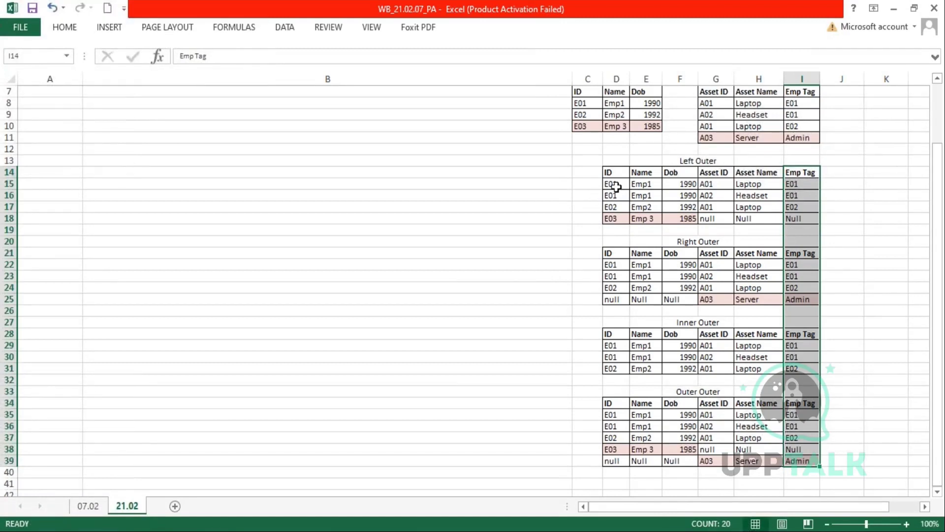
{"action": "left_click_drag", "start_coordinate": [614, 187], "coordinate": [613, 368]}
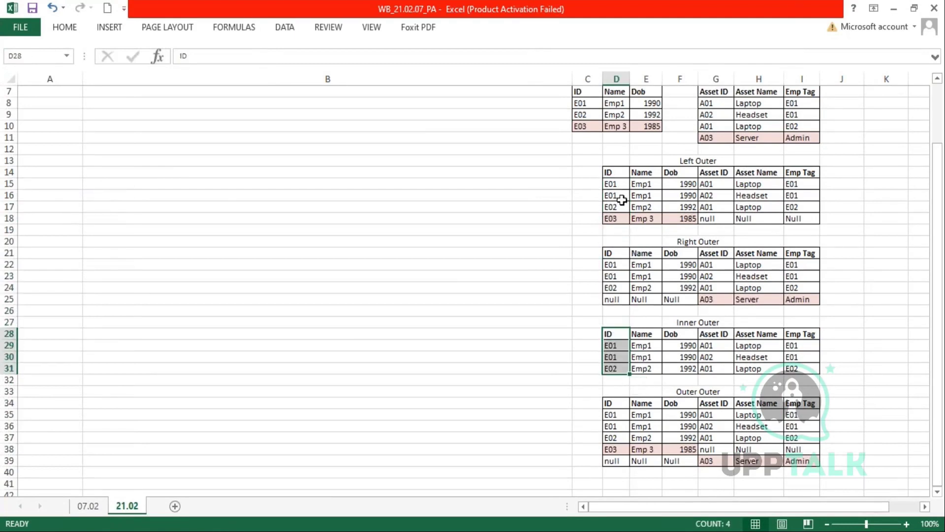
{"action": "left_click_drag", "start_coordinate": [609, 172], "coordinate": [622, 199]}
{"action": "left_click_drag", "start_coordinate": [803, 173], "coordinate": [797, 213]}
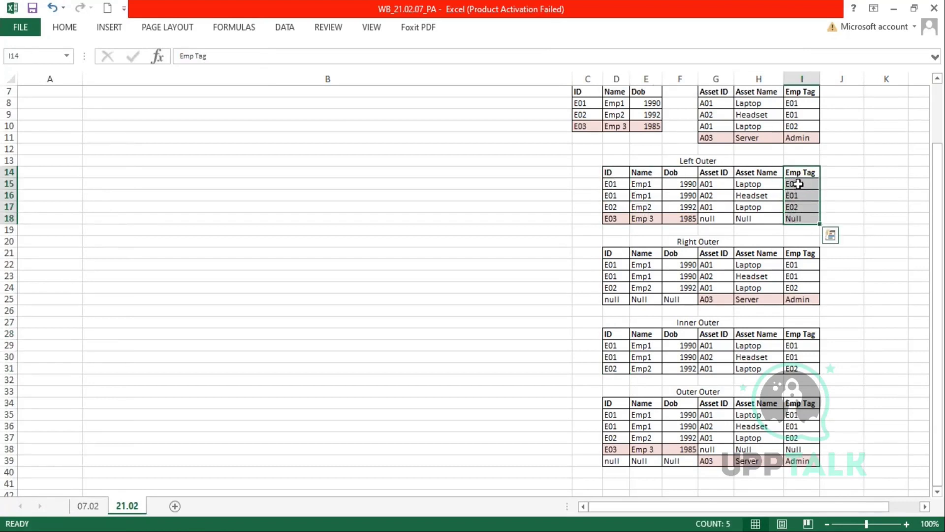
{"action": "left_click_drag", "start_coordinate": [797, 183], "coordinate": [794, 220]}
{"action": "left_click_drag", "start_coordinate": [609, 172], "coordinate": [613, 220]}
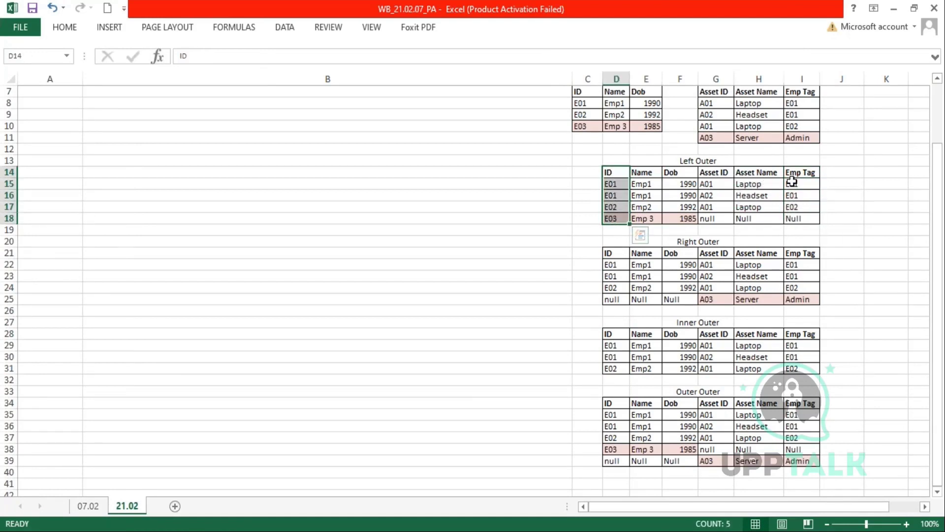
{"action": "left_click_drag", "start_coordinate": [798, 172], "coordinate": [792, 184]}
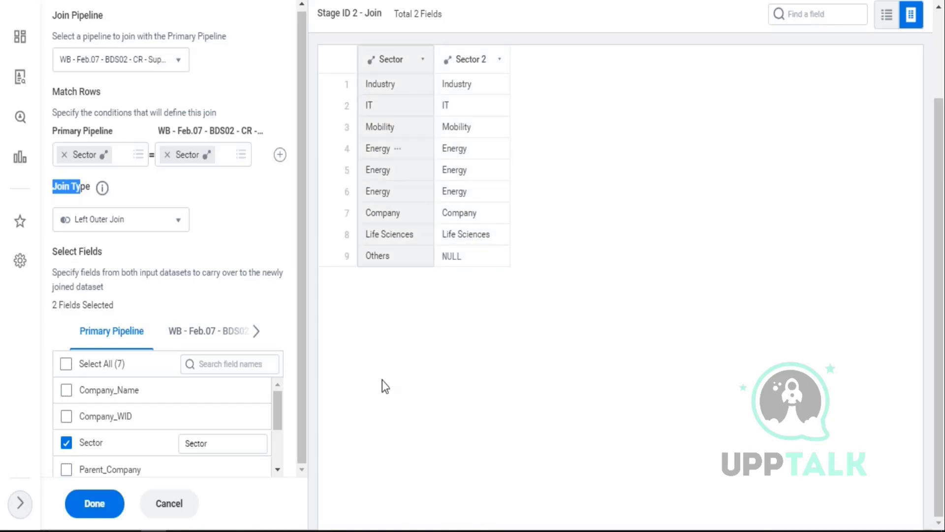
- Include all Primary Pipeline fields in the join output
{"action": "mouse_move", "coordinate": [281, 419]}
{"action": "left_mouse_down"}
{"action": "mouse_move", "coordinate": [281, 450]}
{"action": "mouse_move", "coordinate": [278, 413]}
{"action": "left_mouse_up"}
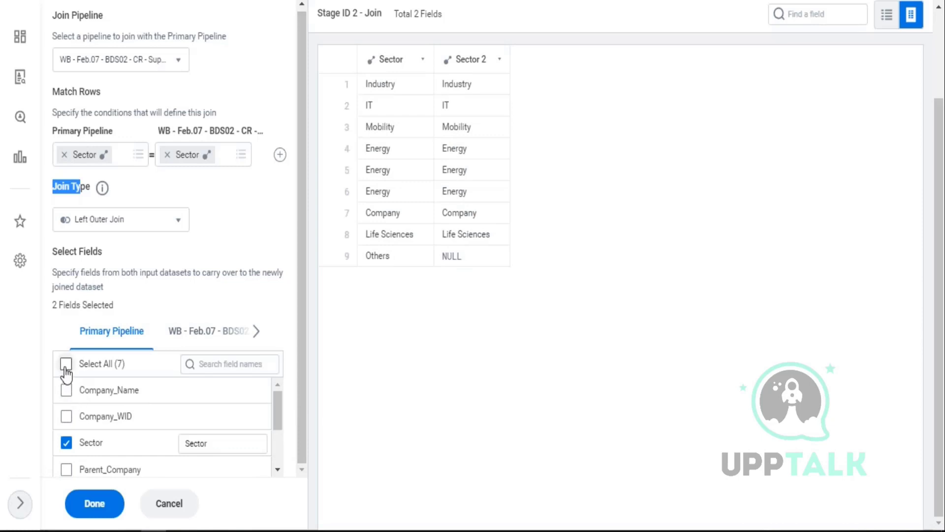
{"action": "left_click", "coordinate": [66, 367]}
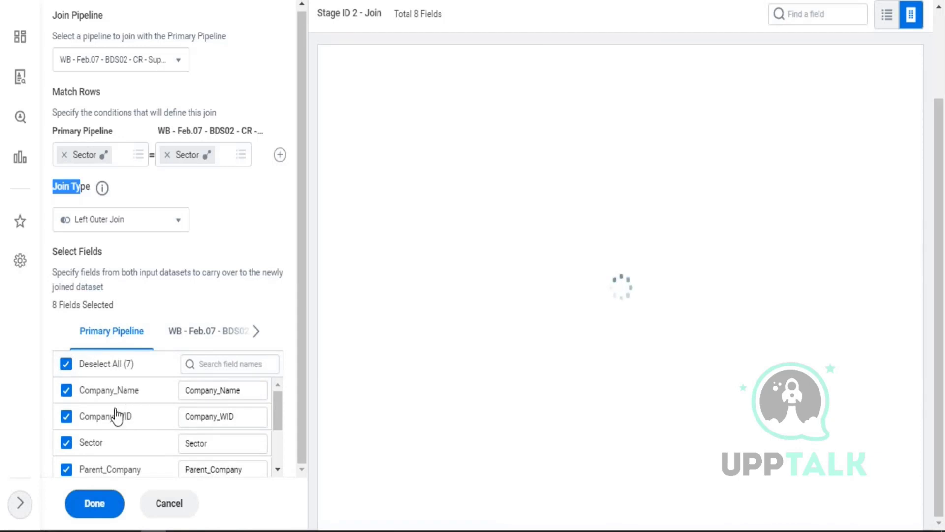
{"action": "left_click", "coordinate": [439, 74]}
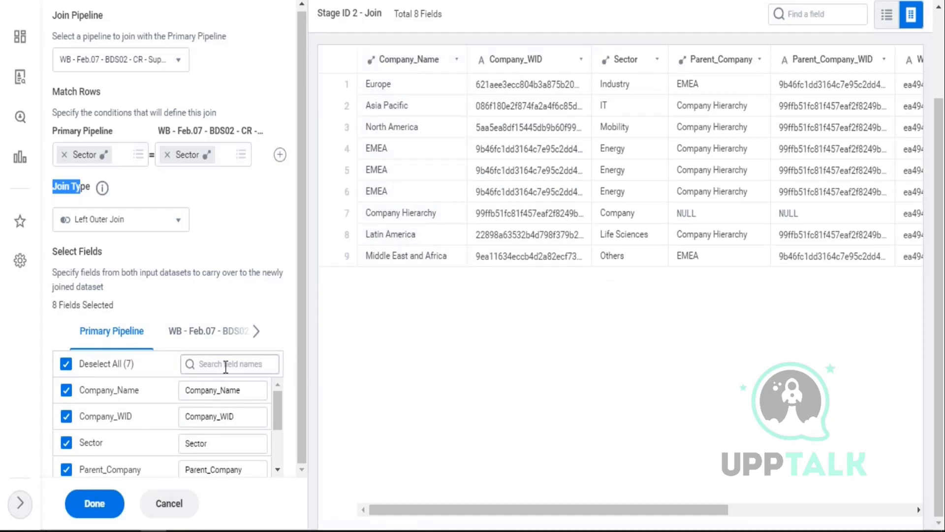
{"action": "left_click", "coordinate": [246, 330]}
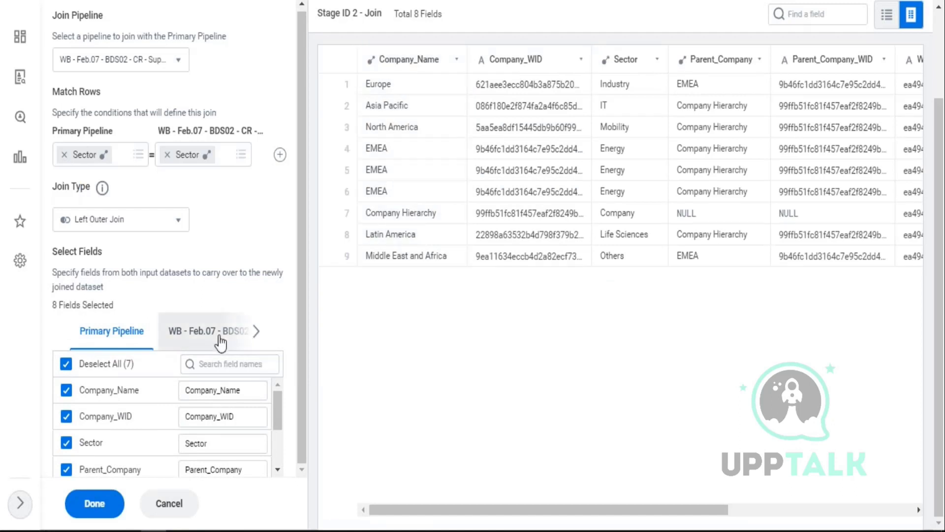
- Include all BDS02 pipeline fields except Sector and Sector_BU
{"action": "left_click", "coordinate": [217, 341]}
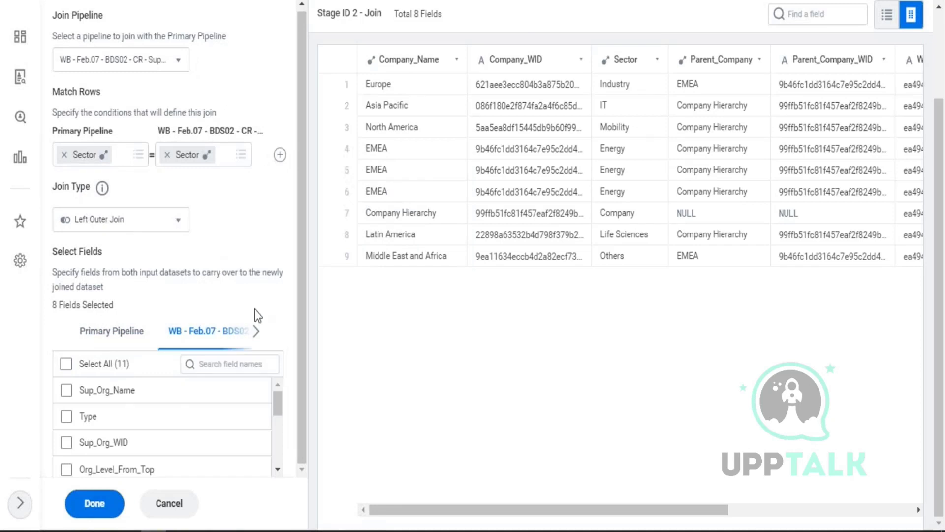
{"action": "left_click", "coordinate": [66, 365]}
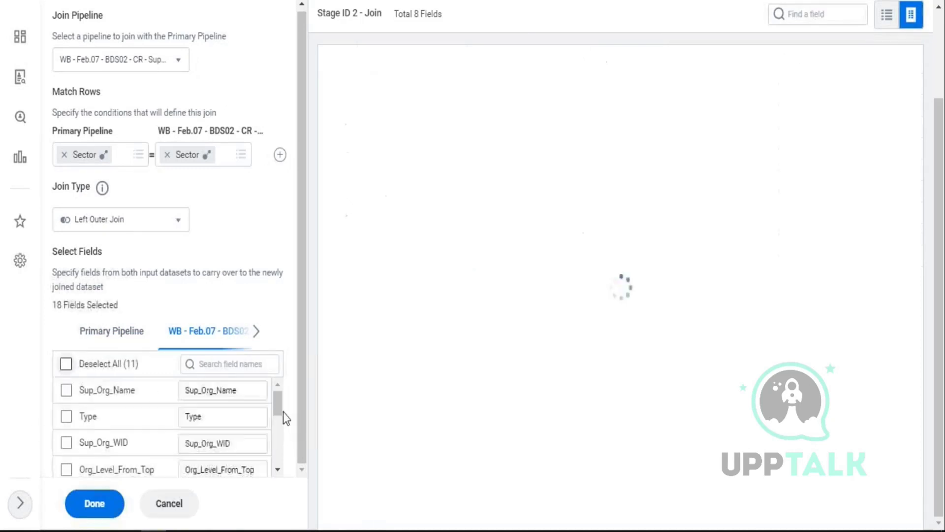
{"action": "left_click_drag", "start_coordinate": [279, 415], "coordinate": [281, 433]}
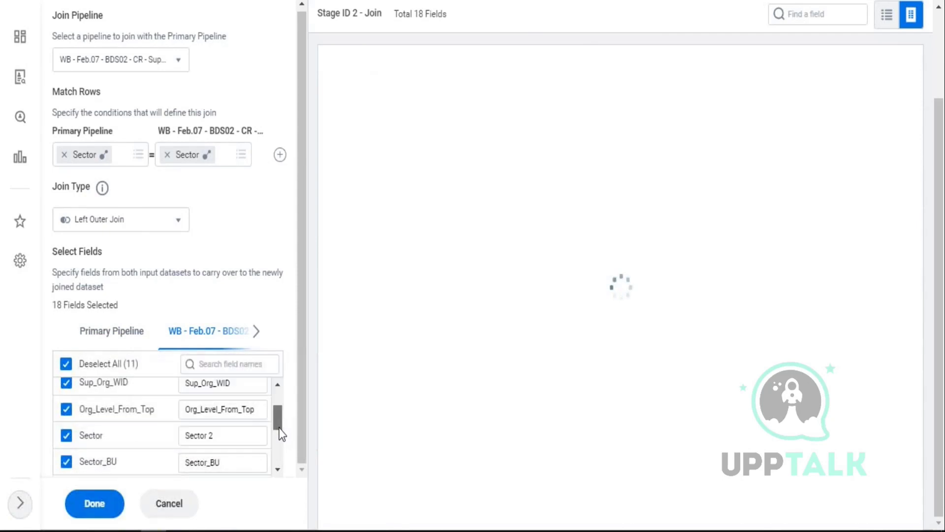
{"action": "left_click", "coordinate": [66, 436]}
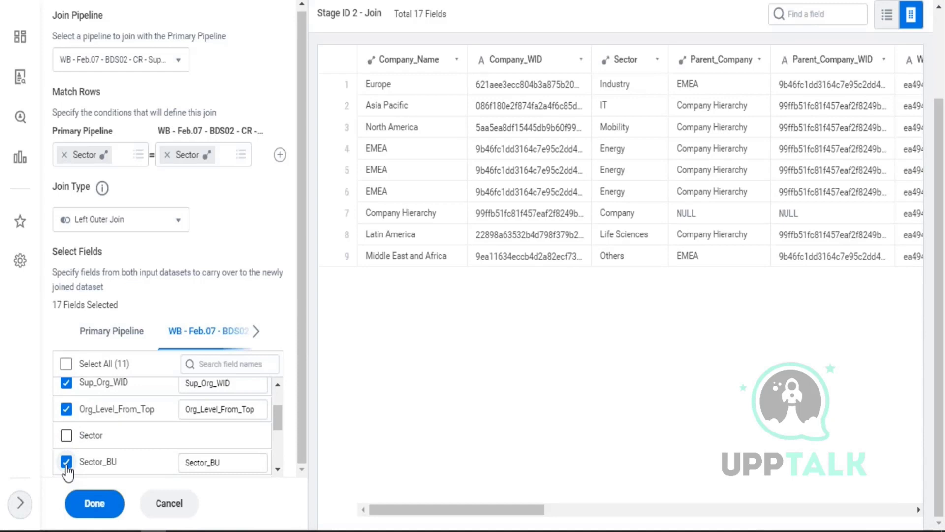
{"action": "left_click", "coordinate": [66, 465]}
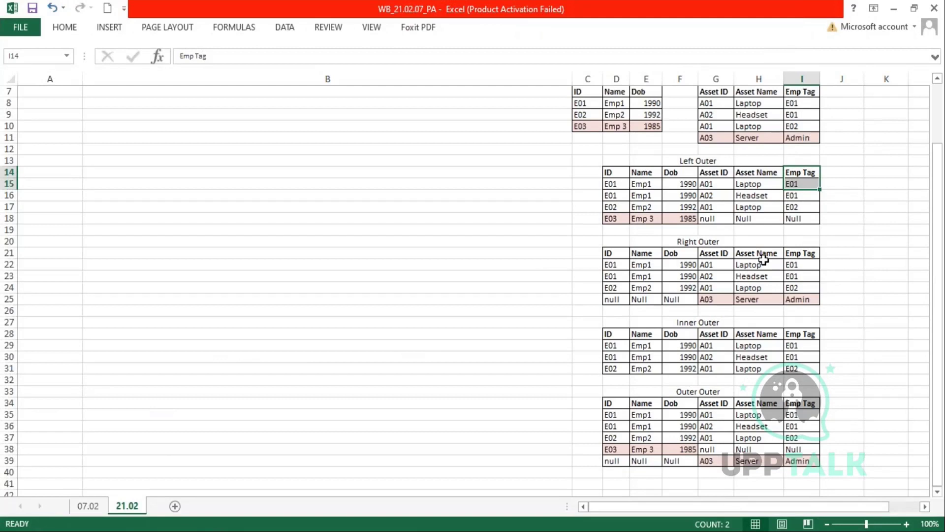
- Highlight Asset Master's unmatched A03 Server Admin row G11:I11, then return to the Workday join page
{"action": "scroll", "coordinate": [761, 276], "scroll_direction": "up", "scroll_amount": 2}
{"action": "scroll", "coordinate": [761, 277], "scroll_direction": "up", "scroll_amount": 2}
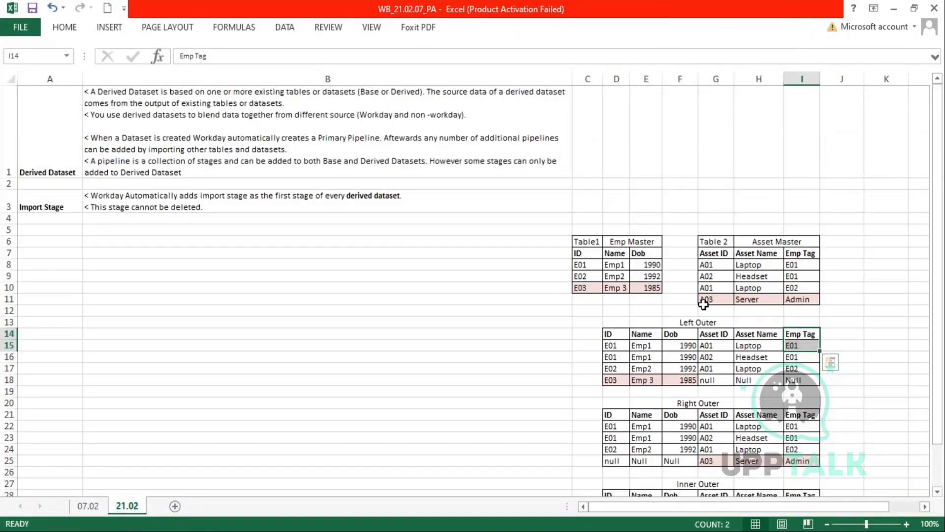
{"action": "left_click", "coordinate": [724, 300]}
{"action": "left_click_drag", "start_coordinate": [724, 300], "coordinate": [797, 302]}
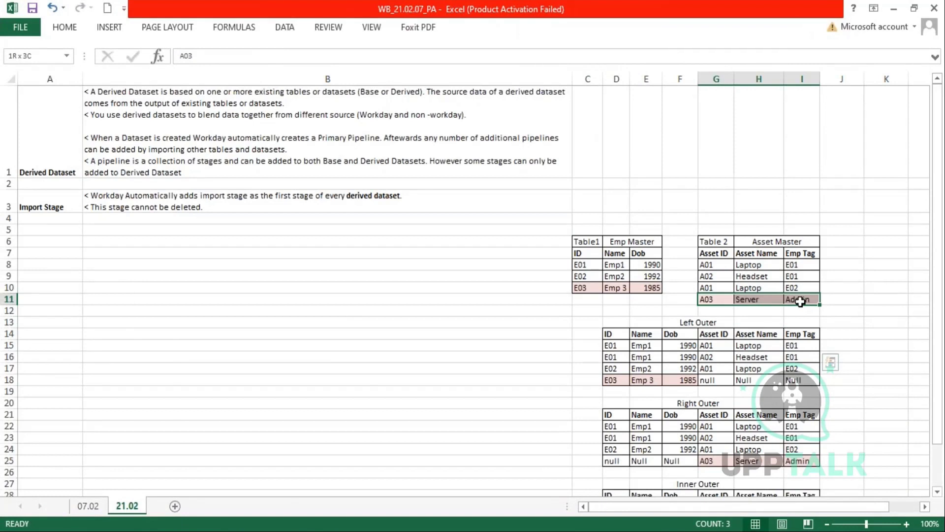
{"action": "left_click_drag", "start_coordinate": [800, 301], "coordinate": [801, 301]}
{"action": "left_click", "coordinate": [152, 468]}
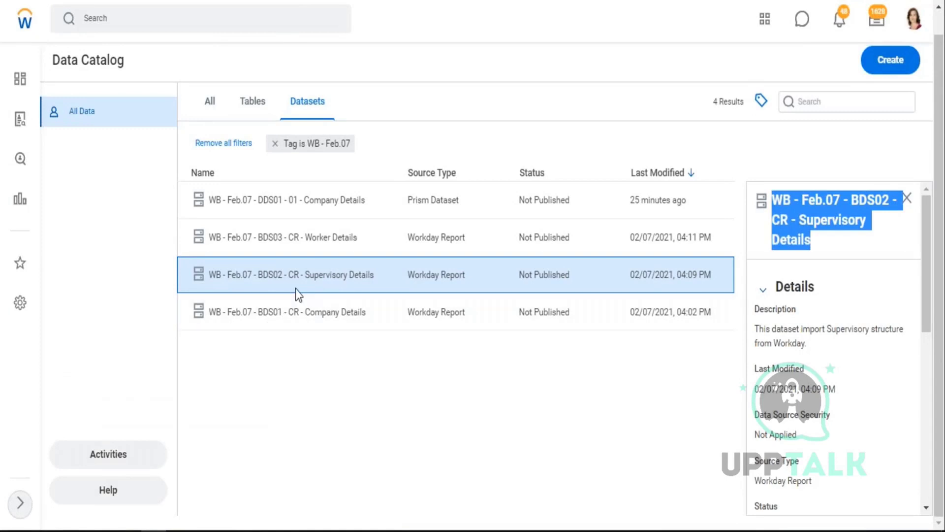
- Open the Supervisory Details dataset in a new tab, then save the 16-field Sector join
{"action": "right_click", "coordinate": [305, 278]}
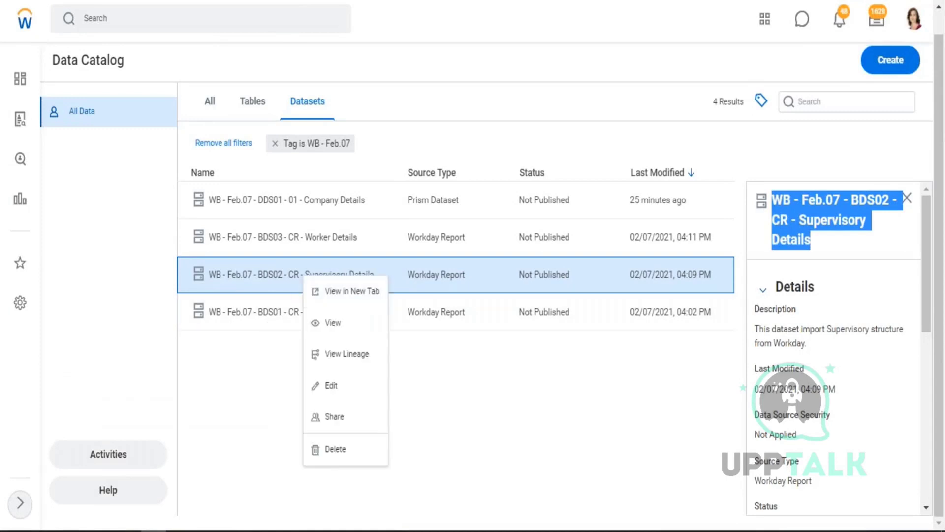
{"action": "left_click", "coordinate": [360, 294]}
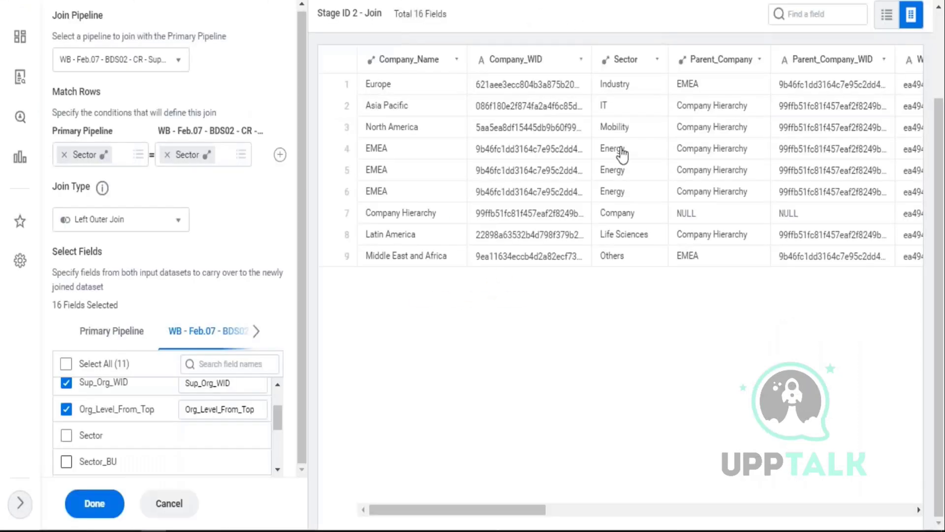
{"action": "scroll", "coordinate": [110, 461], "scroll_direction": "down", "scroll_amount": 3}
{"action": "left_click", "coordinate": [90, 509]}
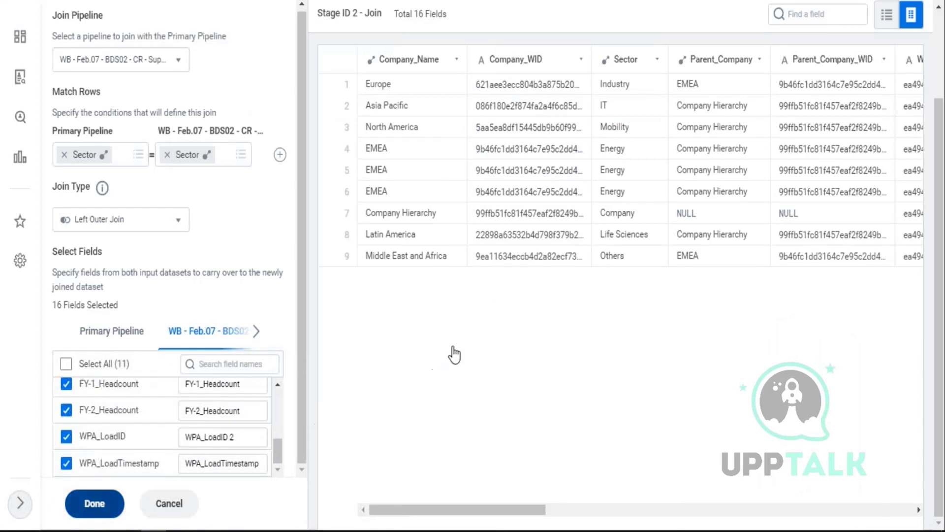
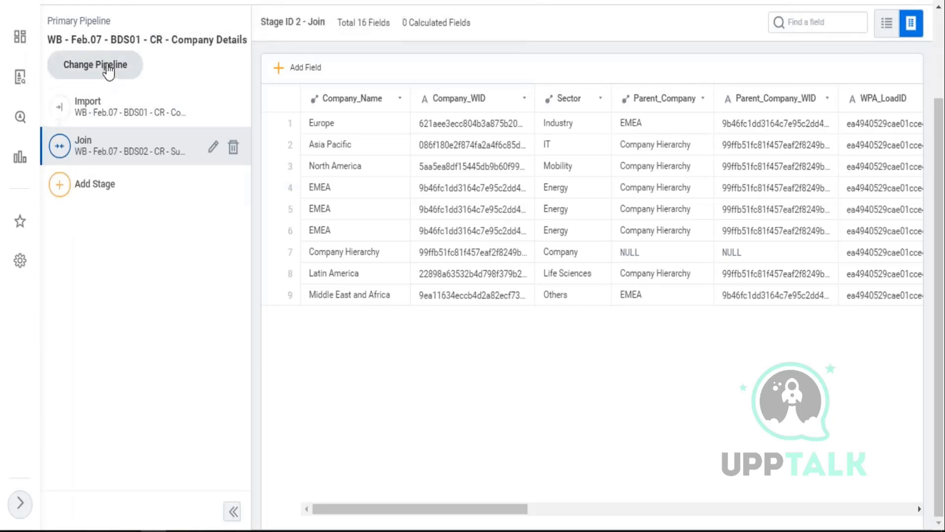
- Review the BDS02 supervisory pipeline's stages, then return to the pipeline list
{"action": "left_click", "coordinate": [109, 72]}
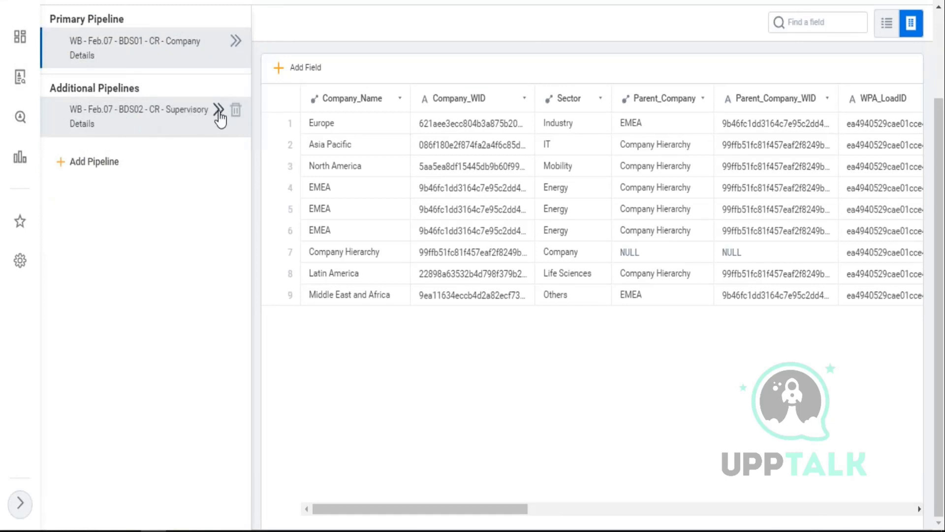
{"action": "left_click", "coordinate": [217, 114]}
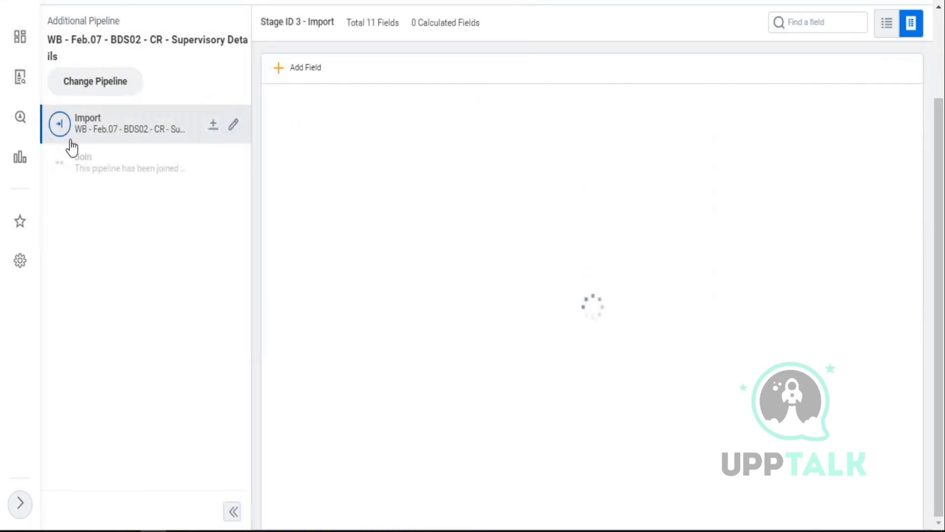
{"action": "left_click_drag", "start_coordinate": [128, 31], "coordinate": [70, 22]}
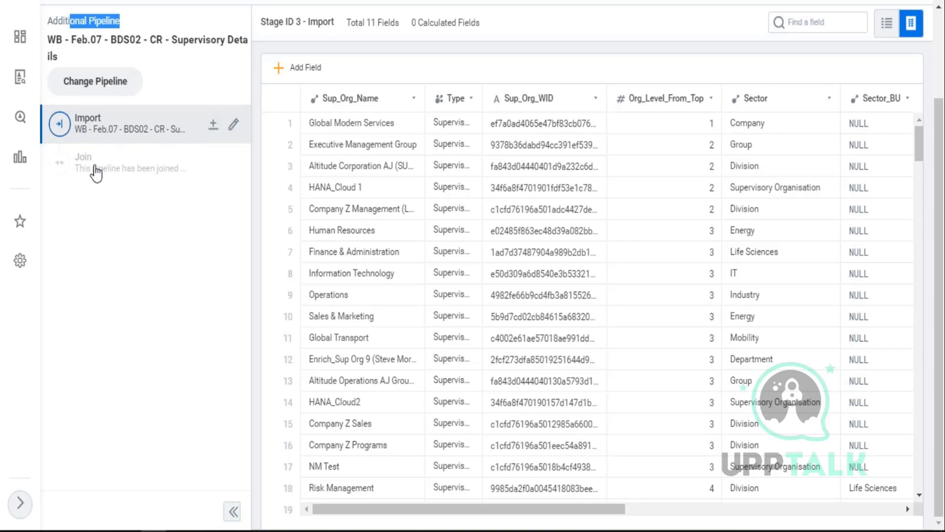
{"action": "scroll", "coordinate": [96, 174], "scroll_direction": "up", "scroll_amount": 3}
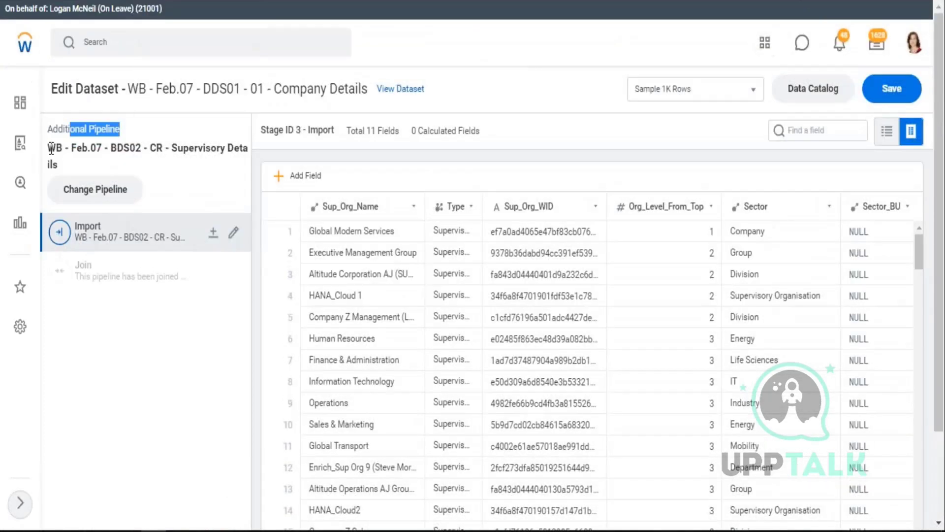
{"action": "left_click", "coordinate": [98, 194]}
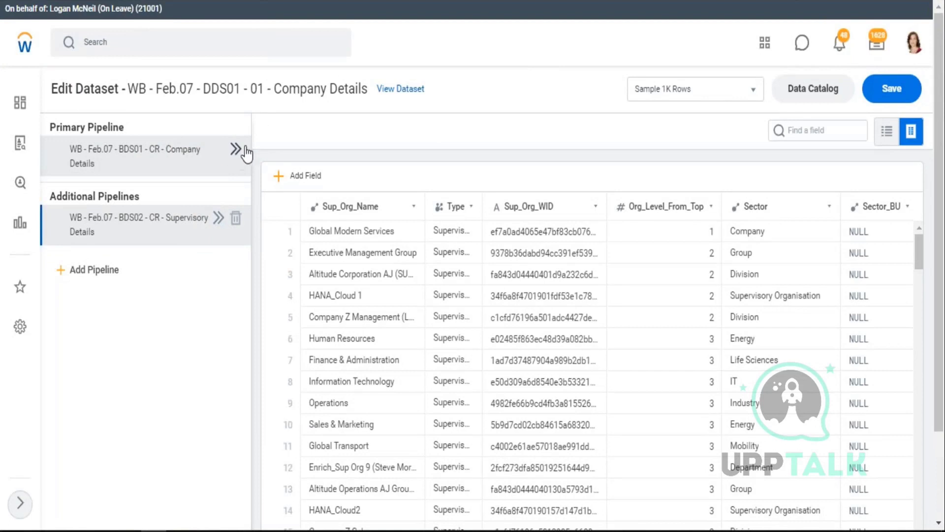
- Show the primary BDS01 pipeline's Import stage with its 7 original company rows
{"action": "left_click", "coordinate": [236, 150]}
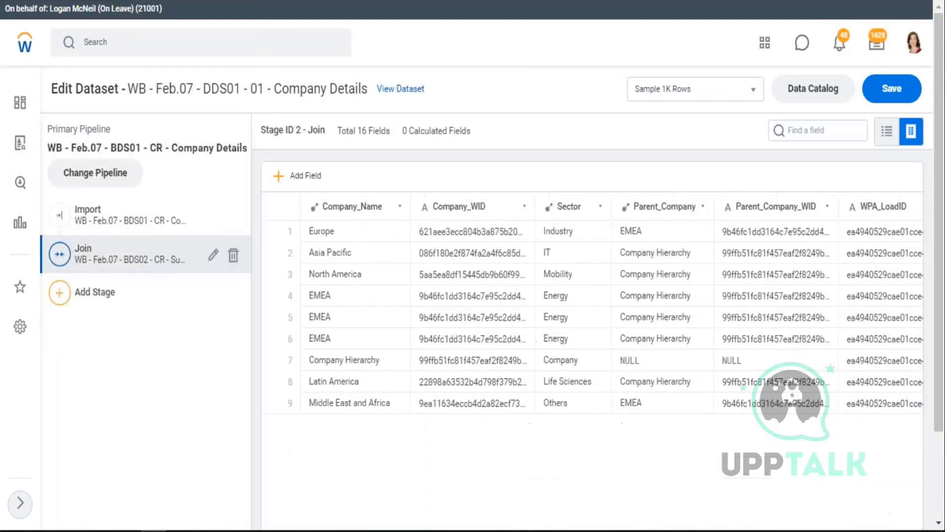
{"action": "left_click", "coordinate": [107, 223]}
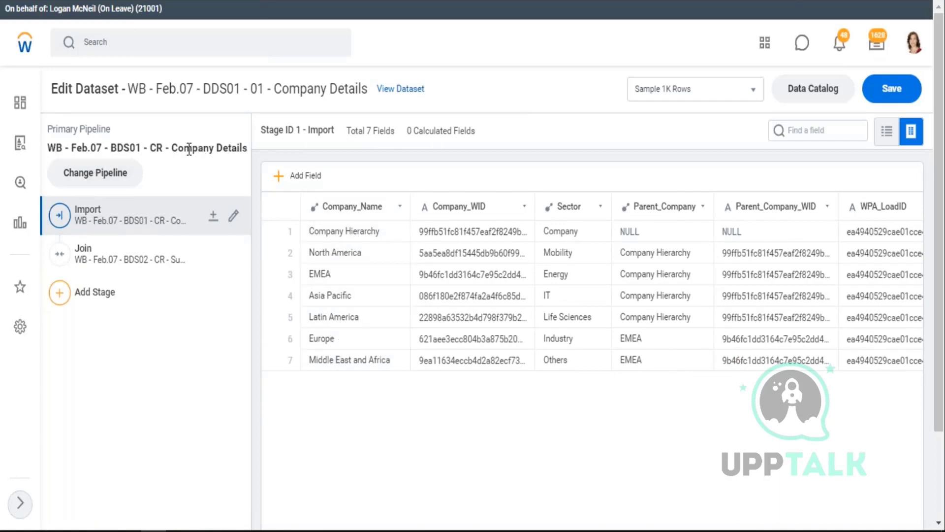
{"action": "left_click_drag", "start_coordinate": [190, 150], "coordinate": [248, 149]}
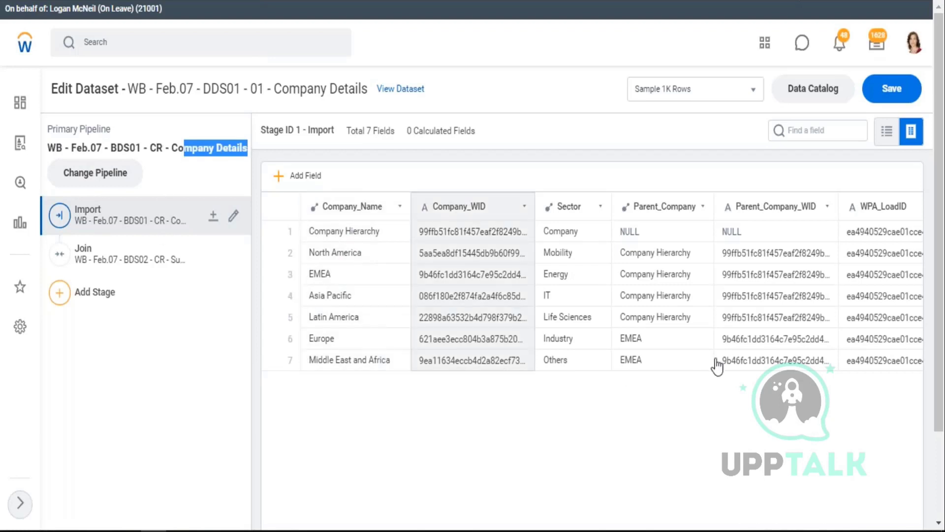
{"action": "left_click", "coordinate": [111, 254]}
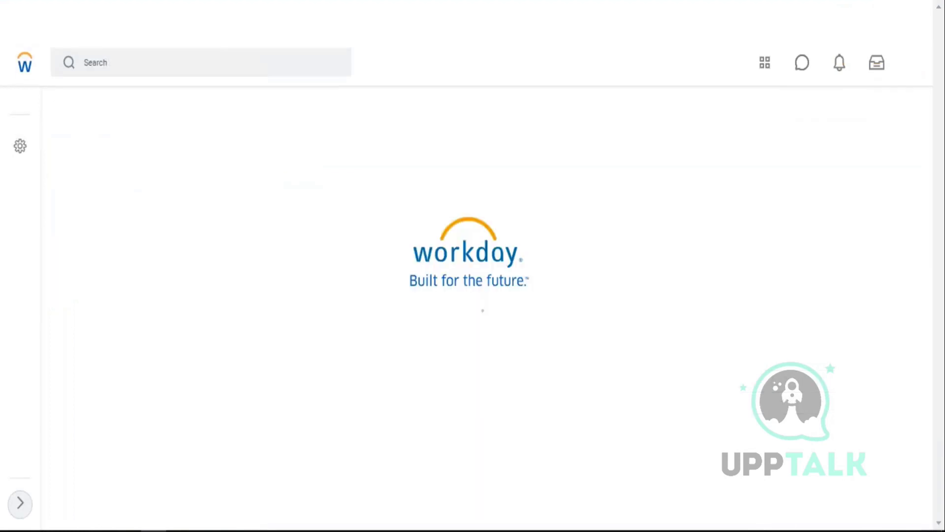
- Switch the dataset fields to Table View to see sample data rows
{"action": "scroll", "coordinate": [705, 253], "scroll_direction": "down", "scroll_amount": 5}
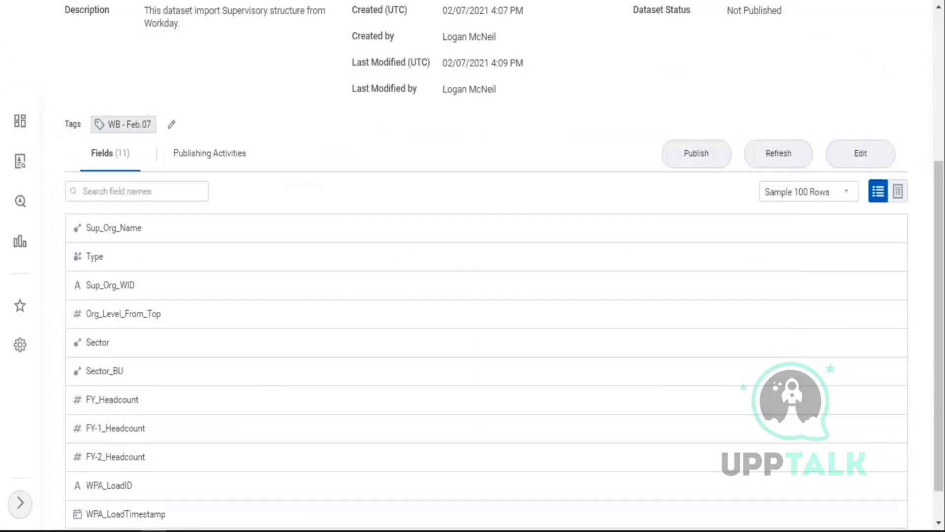
{"action": "left_click", "coordinate": [898, 192]}
{"action": "scroll", "coordinate": [561, 188], "scroll_direction": "down", "scroll_amount": 1}
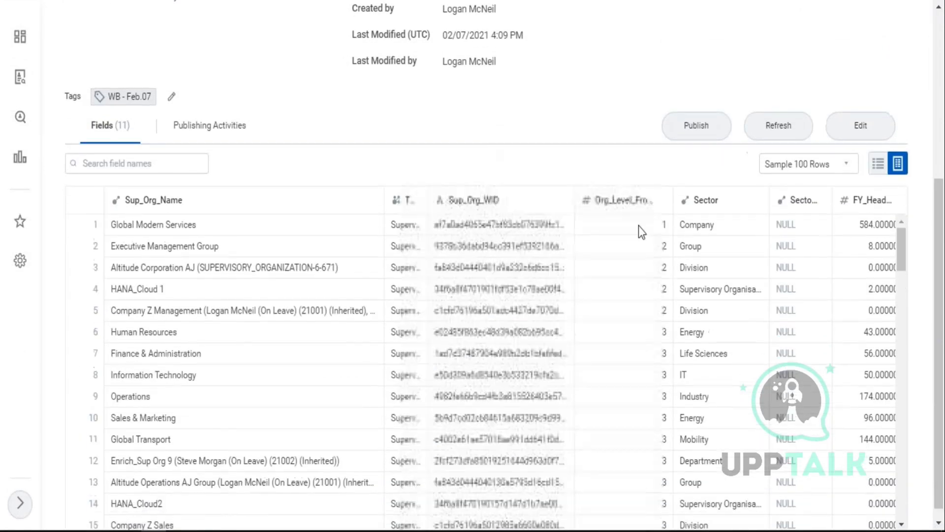
{"action": "scroll", "coordinate": [639, 225], "scroll_direction": "down", "scroll_amount": 1}
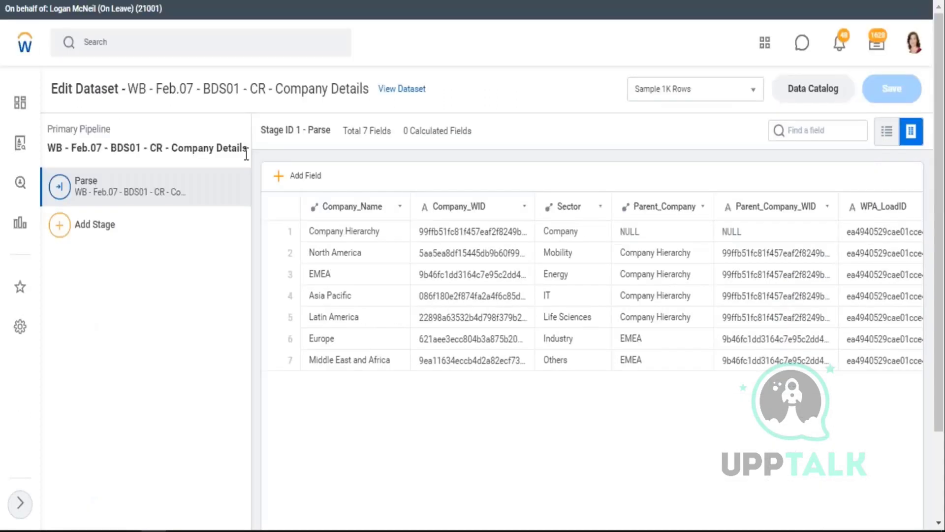
- Search Workday for 'global modern services'
{"action": "left_click", "coordinate": [134, 50]}
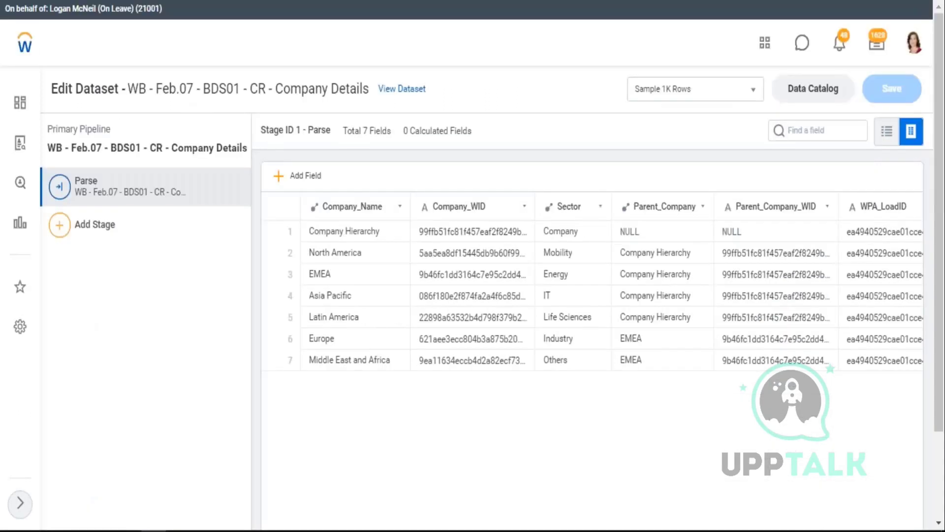
{"action": "type", "text": "glona"}
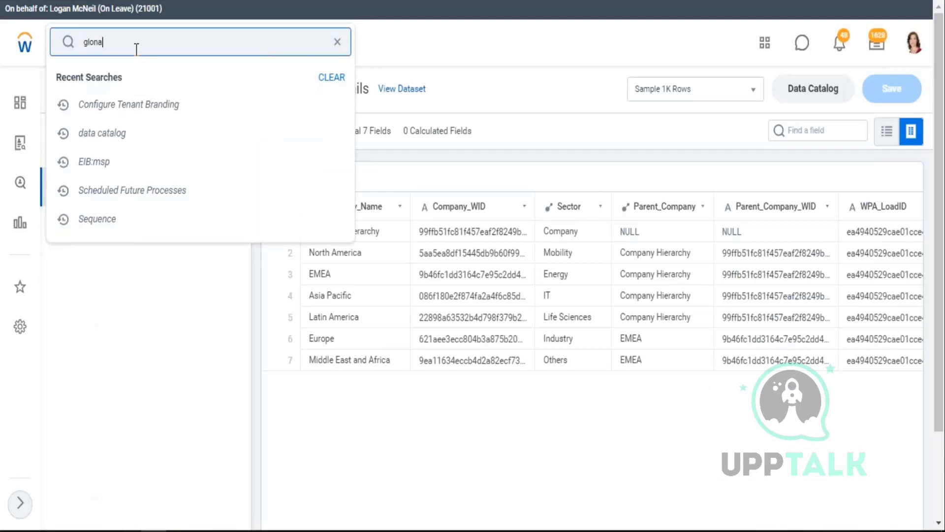
{"action": "key", "text": "BackSpace"}
{"action": "key", "text": "BackSpace"}
{"action": "type", "text": "bal modern services"}
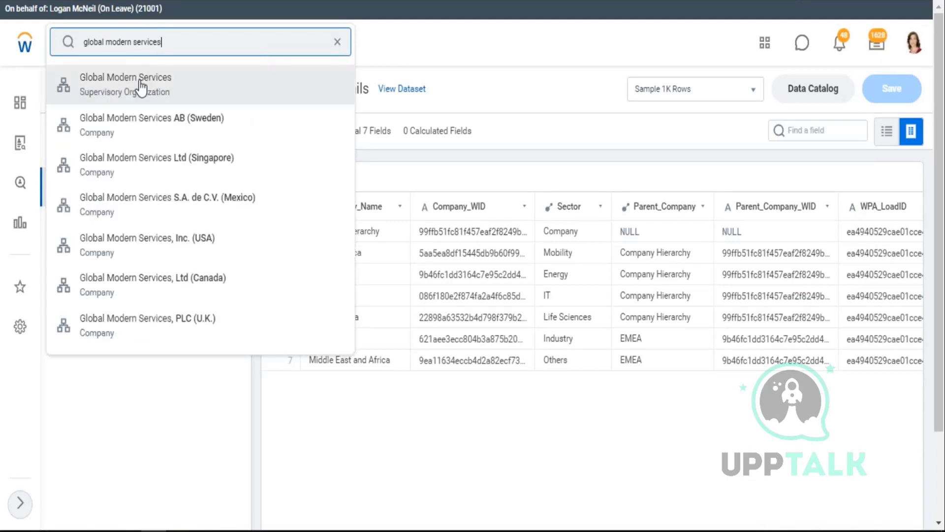
- Open the Global Modern Services organization and check its Details, including the Company subtype
{"action": "left_click", "coordinate": [111, 79]}
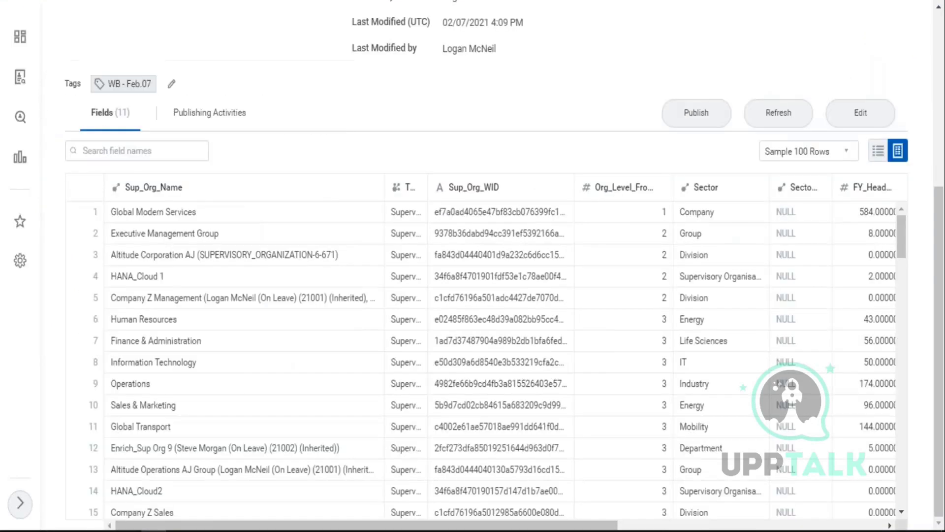
{"action": "left_click_drag", "start_coordinate": [203, 216], "coordinate": [138, 222]}
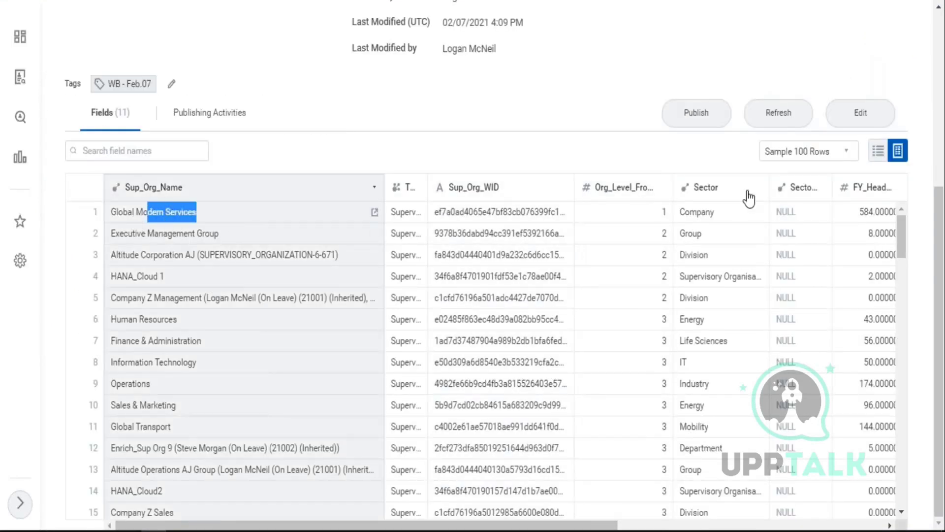
{"action": "left_click", "coordinate": [659, 217]}
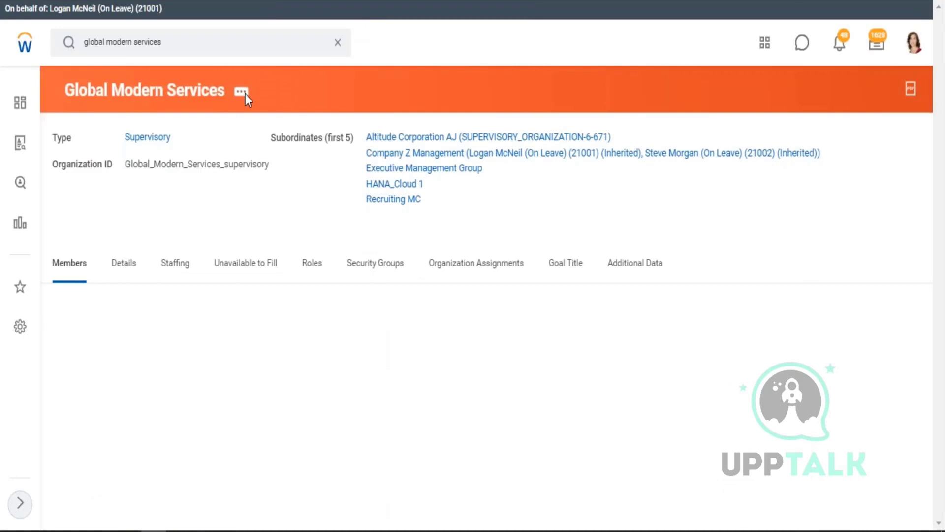
{"action": "left_click", "coordinate": [245, 93]}
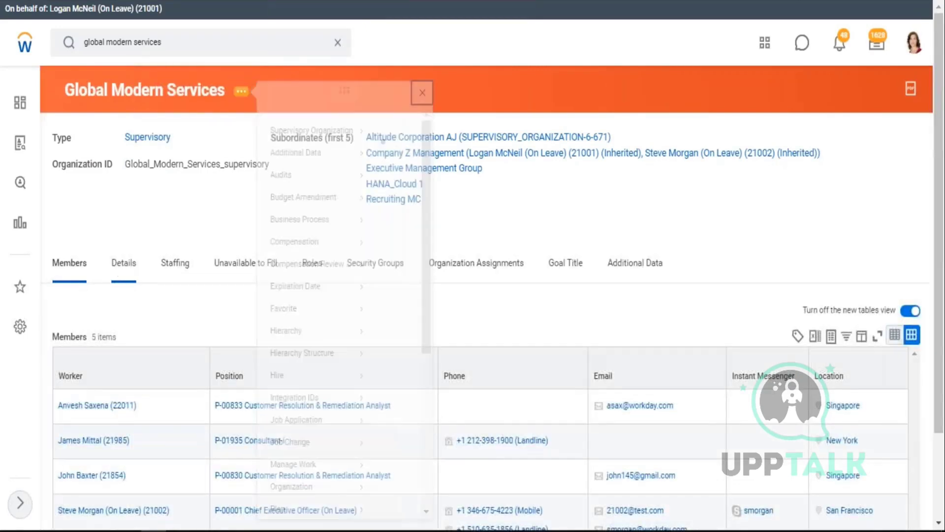
{"action": "left_click", "coordinate": [123, 266]}
{"action": "scroll", "coordinate": [140, 303], "scroll_direction": "down", "scroll_amount": 2}
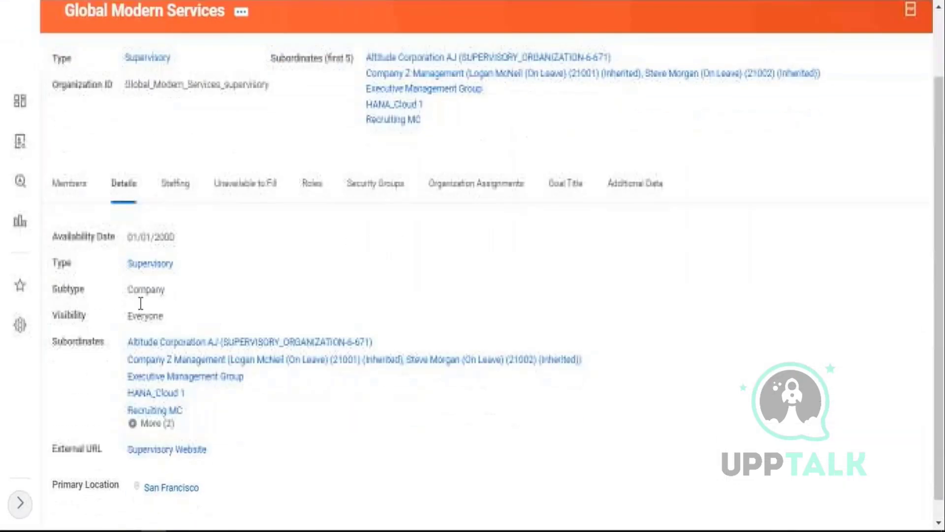
{"action": "left_click_drag", "start_coordinate": [129, 269], "coordinate": [156, 264]}
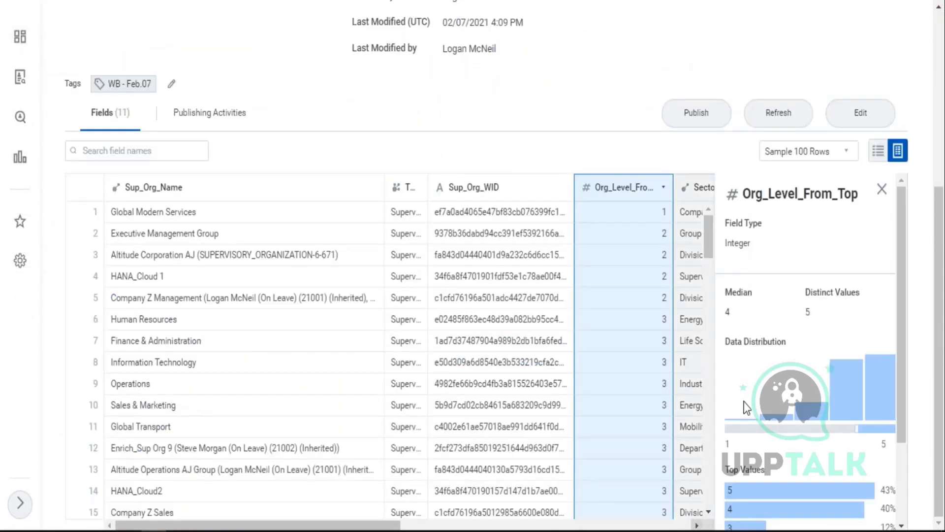
{"action": "left_click", "coordinate": [882, 190]}
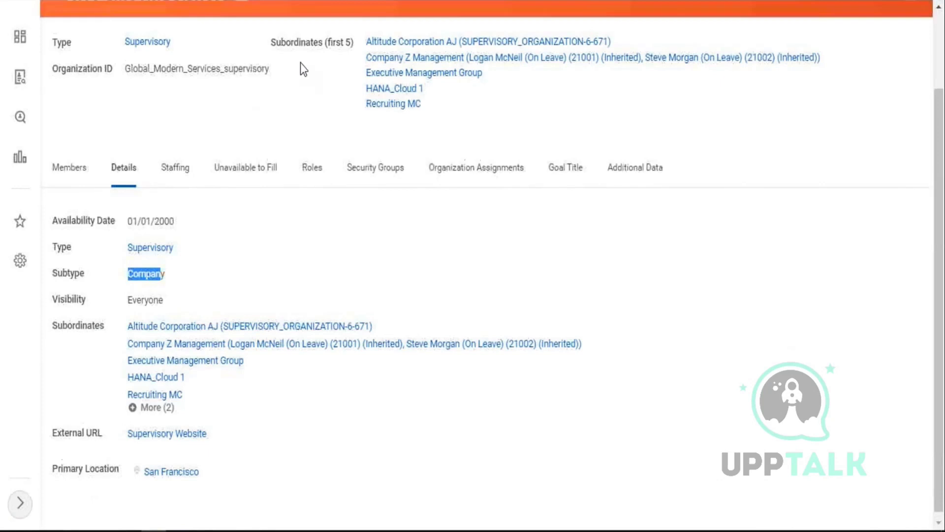
{"action": "scroll", "coordinate": [300, 63], "scroll_direction": "up", "scroll_amount": 2}
- Bring up the organization's Org Chart from its related actions
{"action": "left_click", "coordinate": [241, 91]}
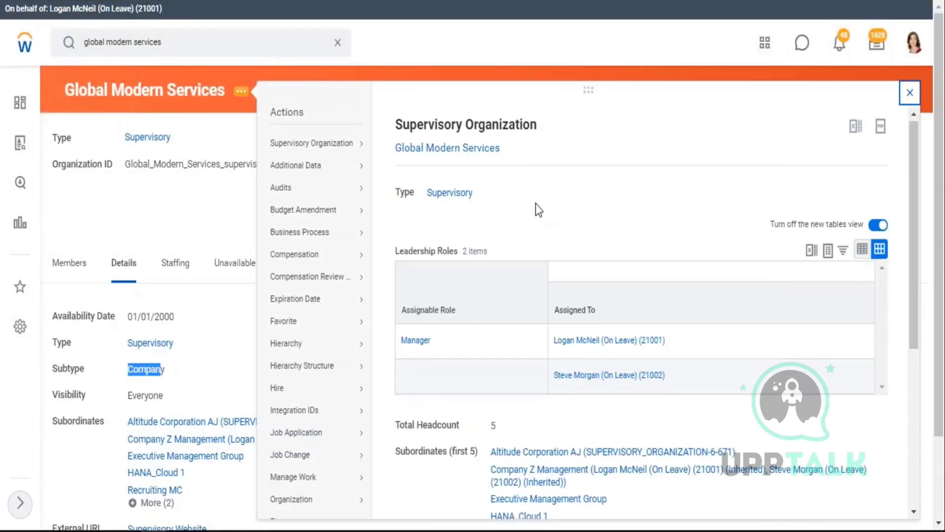
{"action": "scroll", "coordinate": [481, 394], "scroll_direction": "down", "scroll_amount": 5}
{"action": "left_click", "coordinate": [427, 389]}
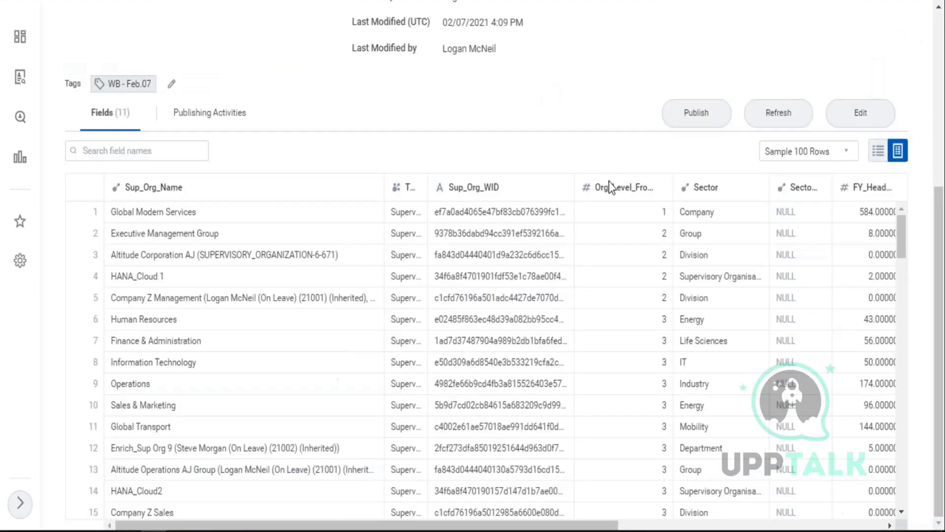
- Centre the org chart on Executive Management Group under Altitude Corporation
{"action": "left_click_drag", "start_coordinate": [143, 235], "coordinate": [196, 235]}
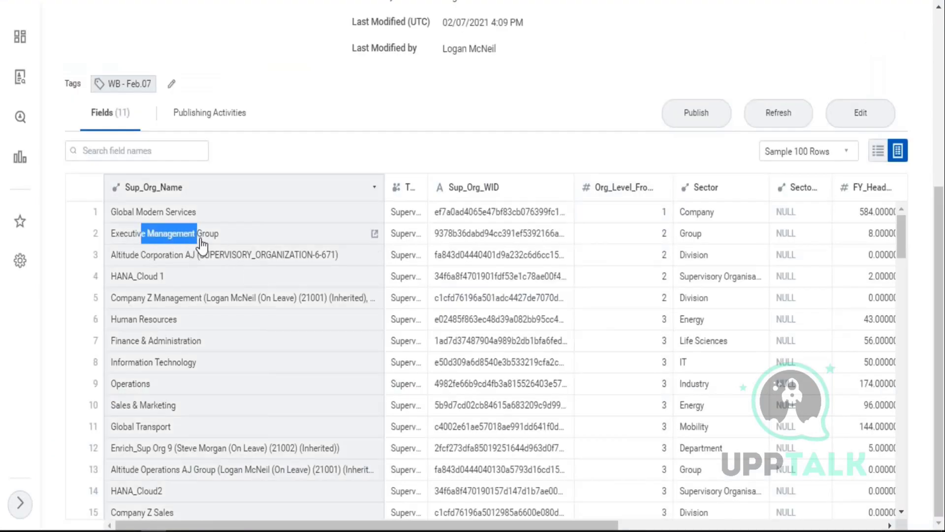
{"action": "left_click_drag", "start_coordinate": [136, 254], "coordinate": [170, 255]}
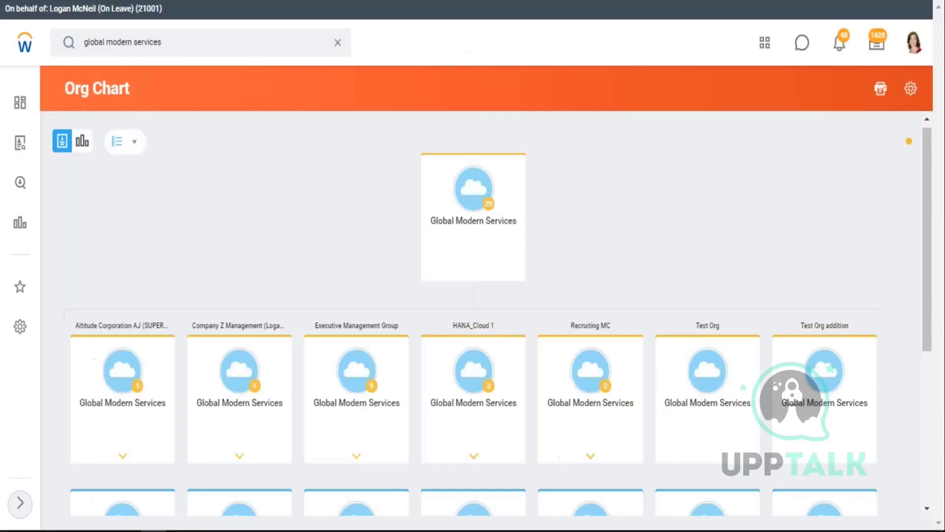
{"action": "scroll", "coordinate": [297, 269], "scroll_direction": "down", "scroll_amount": 3}
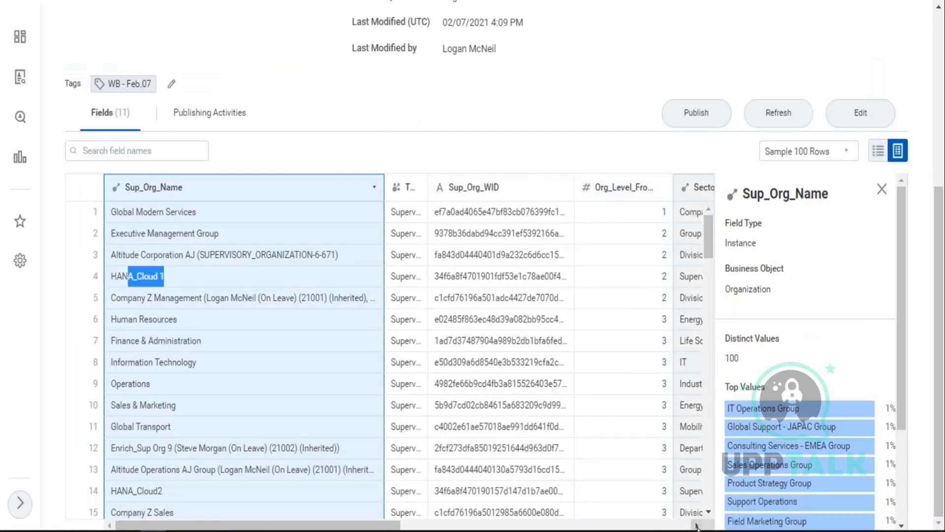
{"action": "left_click", "coordinate": [886, 195]}
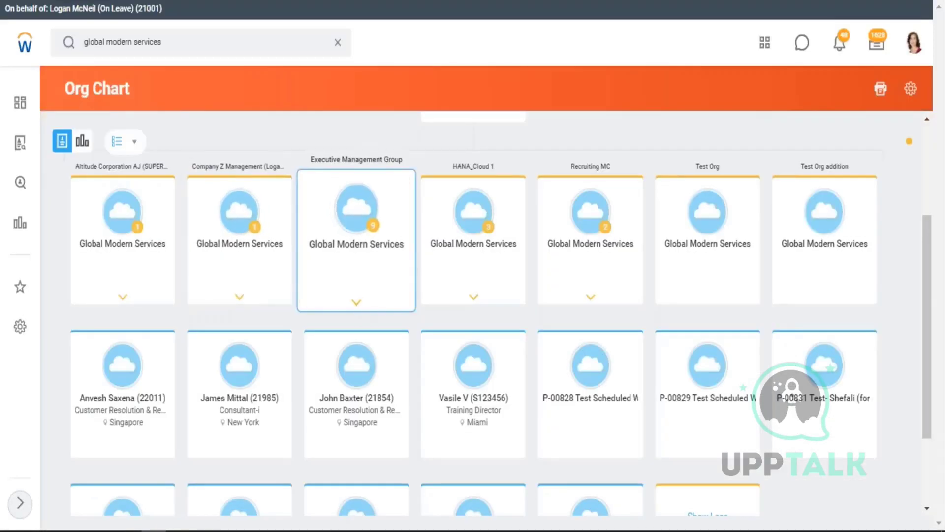
{"action": "left_click", "coordinate": [358, 306]}
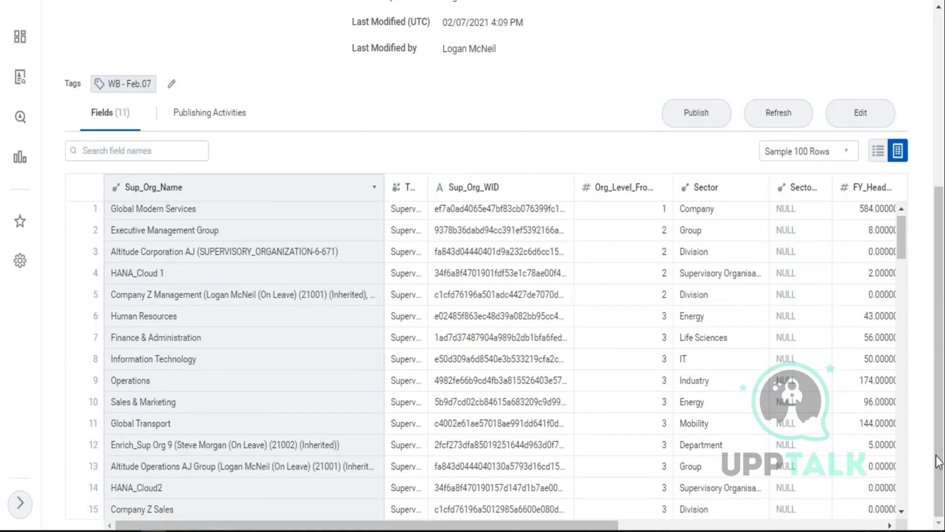
{"action": "left_click", "coordinate": [907, 490]}
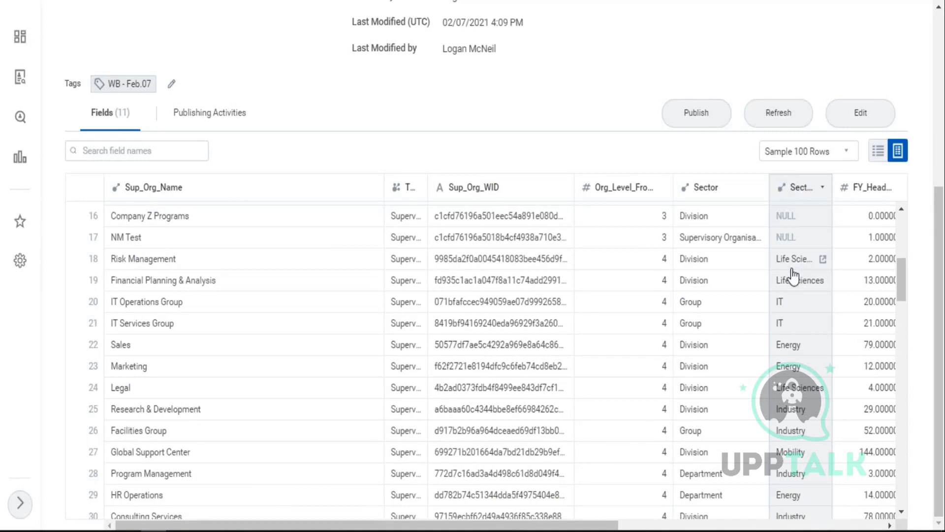
- Scroll the Sup_Org rows and drill into Finance & Administration's child organizations
{"action": "scroll", "coordinate": [808, 275], "scroll_direction": "up", "scroll_amount": 5}
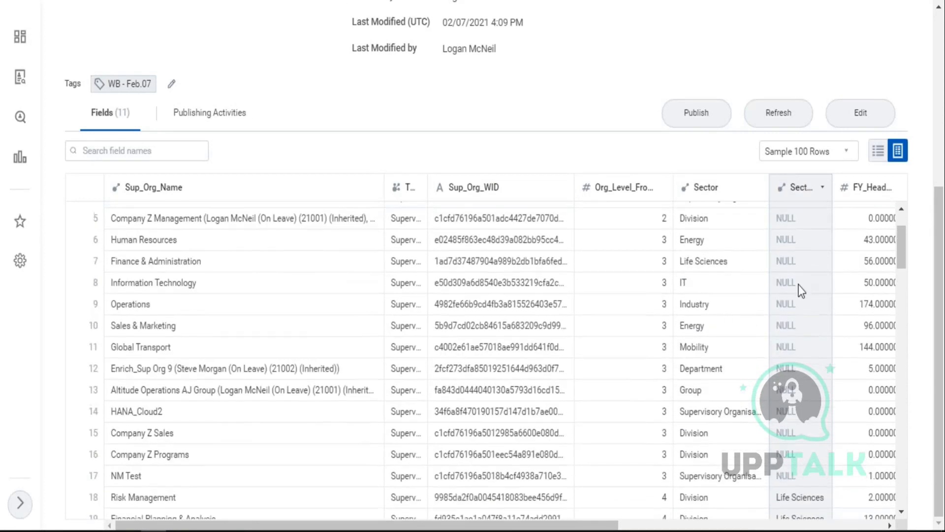
{"action": "scroll", "coordinate": [681, 335], "scroll_direction": "up", "scroll_amount": 2}
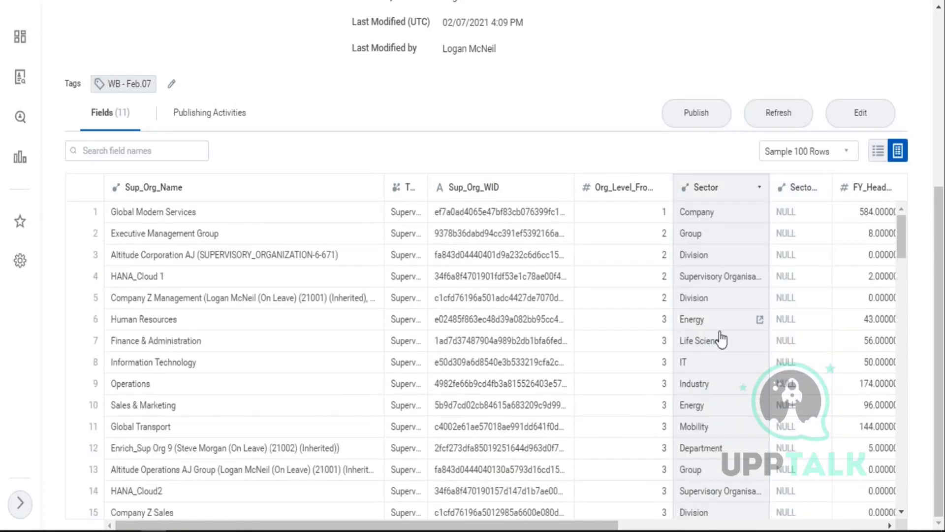
{"action": "scroll", "coordinate": [699, 332], "scroll_direction": "up", "scroll_amount": 2}
{"action": "scroll", "coordinate": [715, 276], "scroll_direction": "down", "scroll_amount": 3}
{"action": "scroll", "coordinate": [719, 338], "scroll_direction": "down", "scroll_amount": 2}
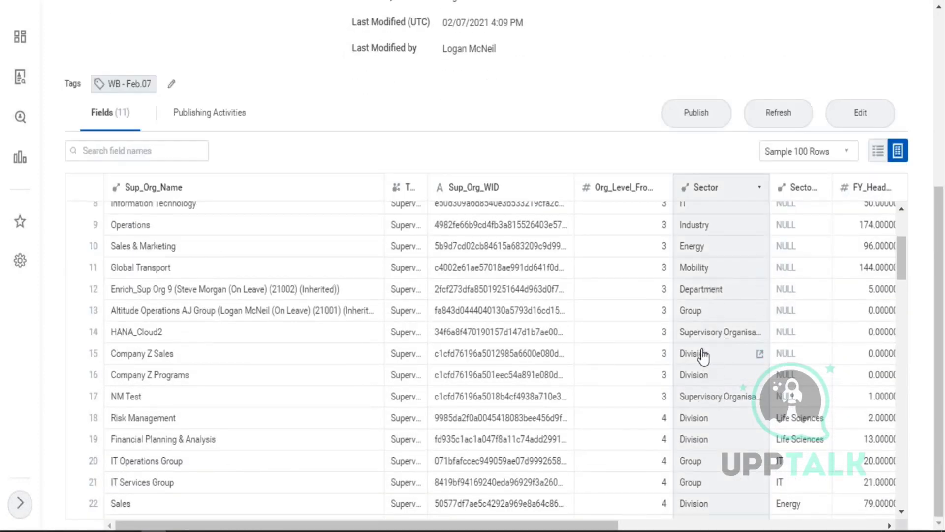
{"action": "scroll", "coordinate": [709, 347], "scroll_direction": "up", "scroll_amount": 2}
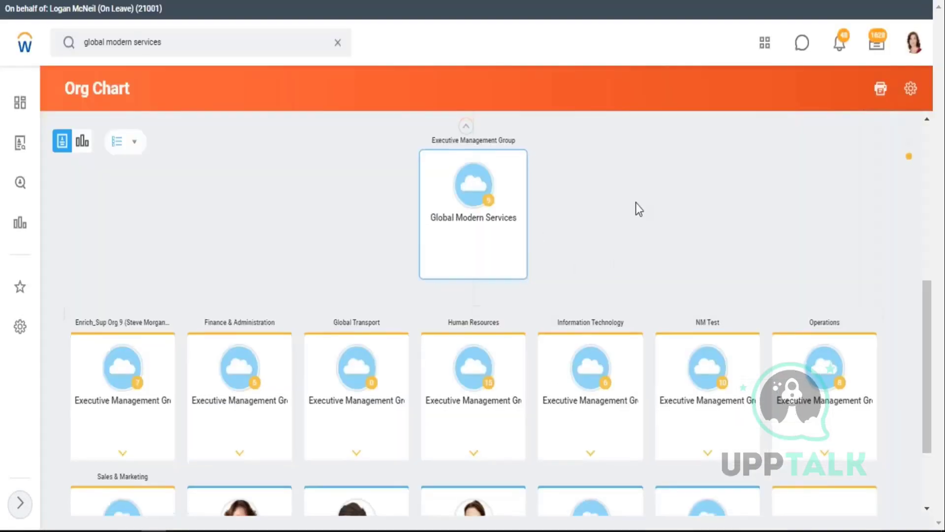
{"action": "scroll", "coordinate": [637, 207], "scroll_direction": "down", "scroll_amount": 2}
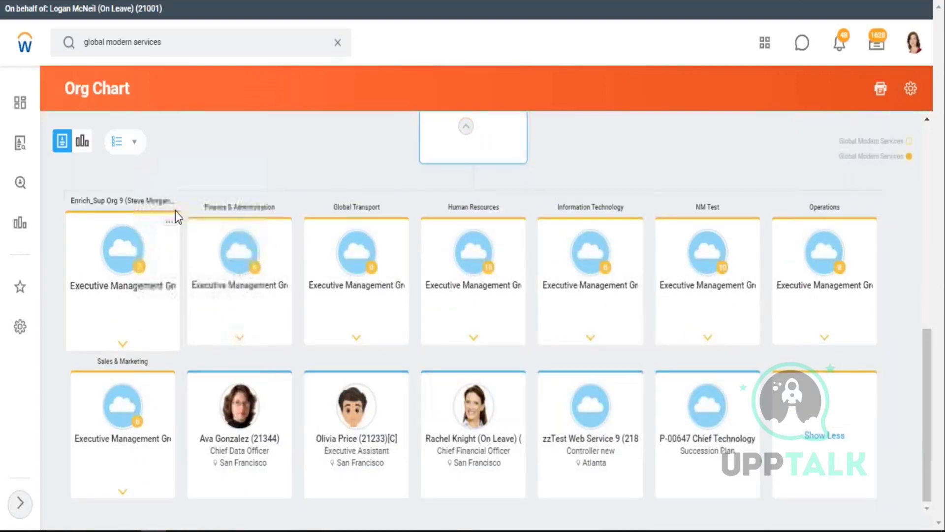
{"action": "left_click", "coordinate": [239, 343]}
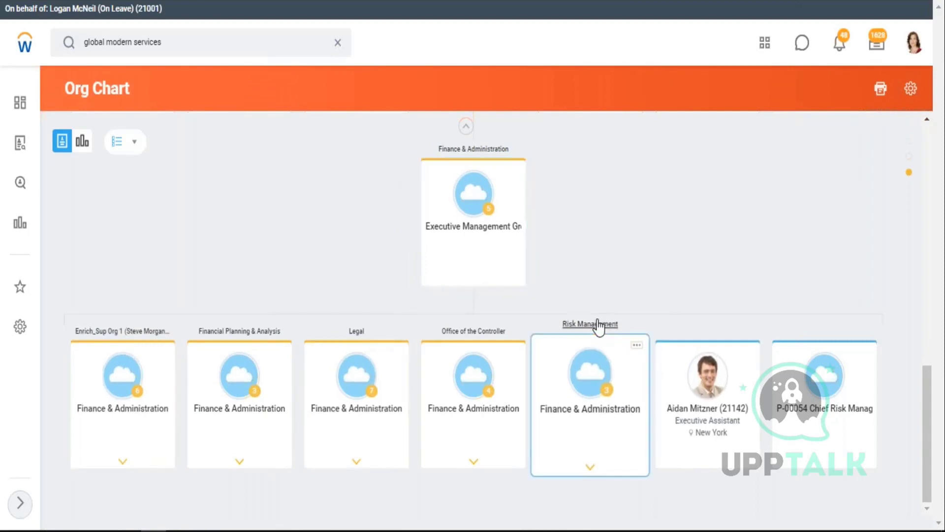
- Check Risk Management's Division subtype, then view its superior Finance & Administration's details
{"action": "left_click", "coordinate": [642, 340]}
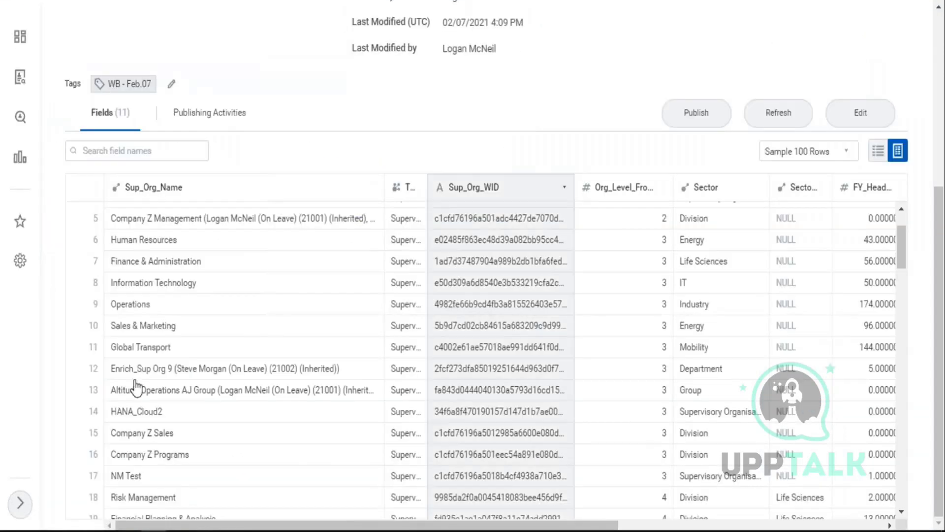
{"action": "scroll", "coordinate": [170, 315], "scroll_direction": "down", "scroll_amount": 3}
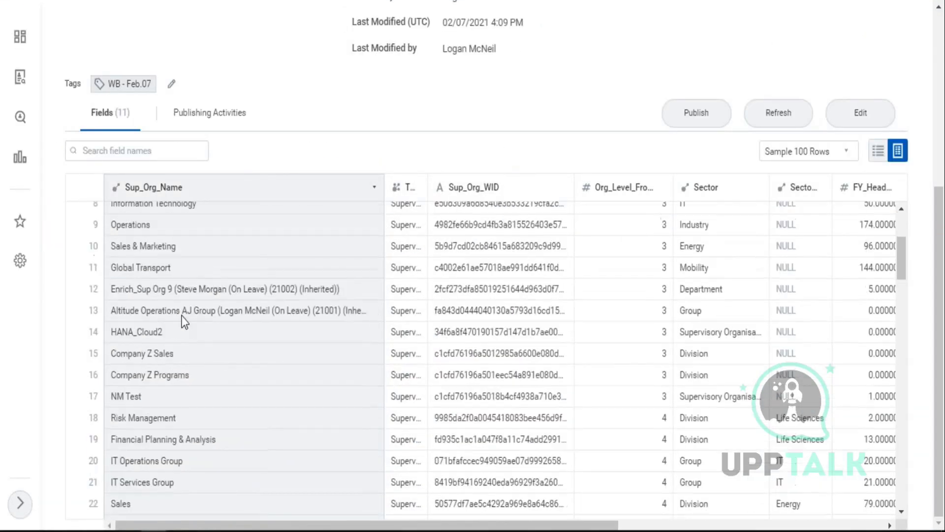
{"action": "scroll", "coordinate": [140, 423], "scroll_direction": "down", "scroll_amount": 5}
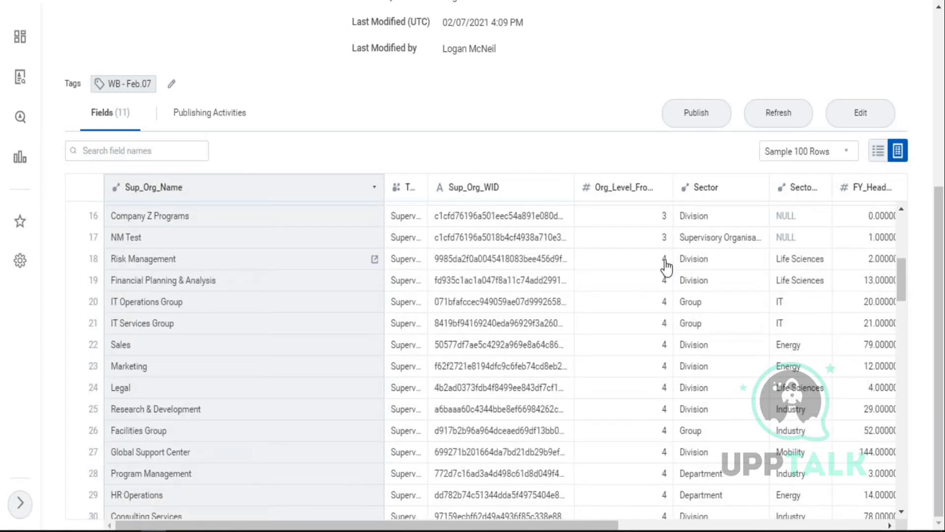
{"action": "left_click", "coordinate": [760, 258]}
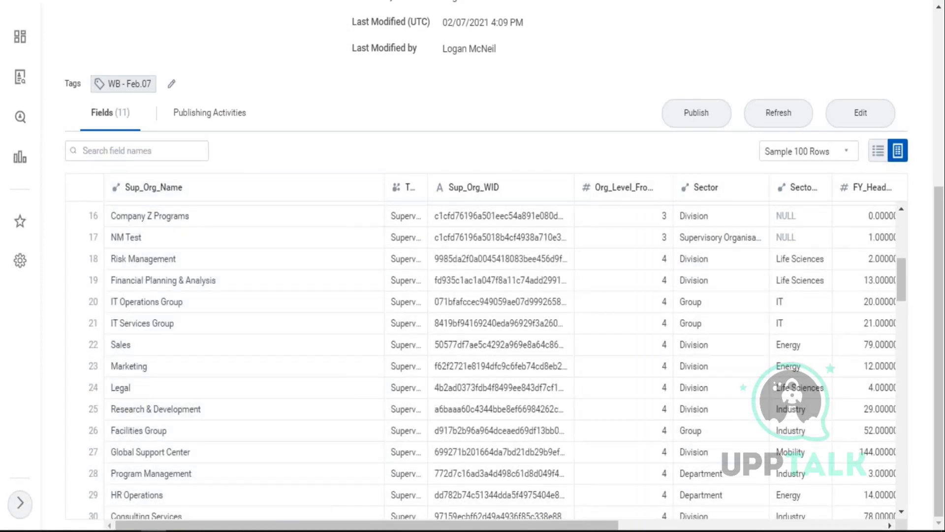
{"action": "left_click", "coordinate": [129, 244]}
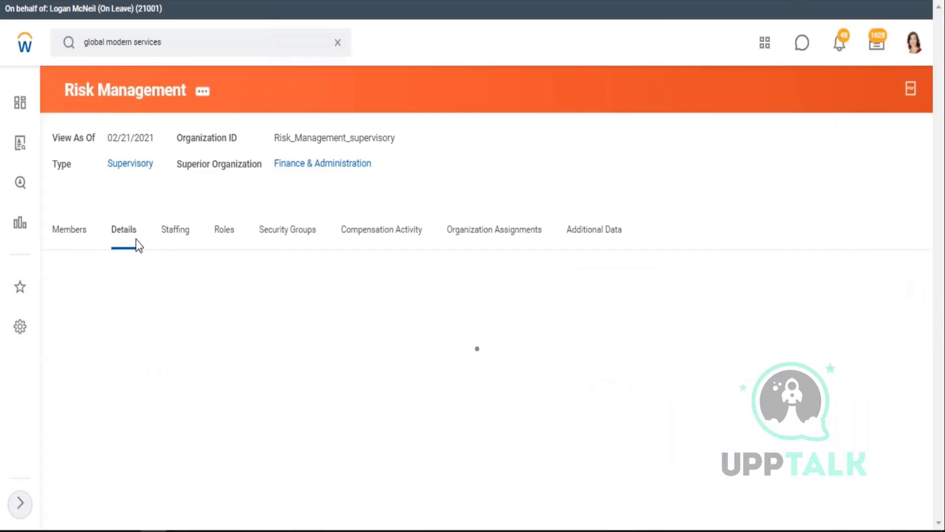
{"action": "left_click_drag", "start_coordinate": [129, 335], "coordinate": [156, 335]}
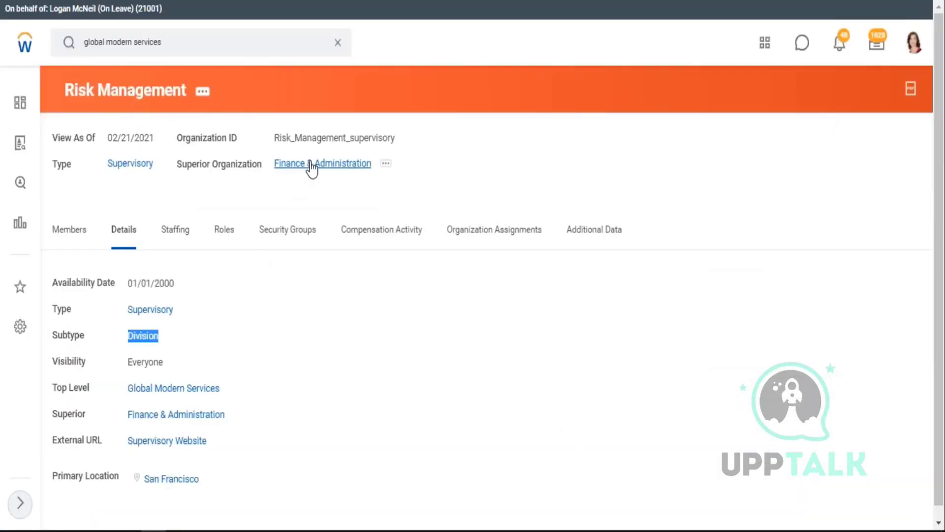
{"action": "left_click", "coordinate": [312, 166]}
{"action": "left_click", "coordinate": [312, 165]}
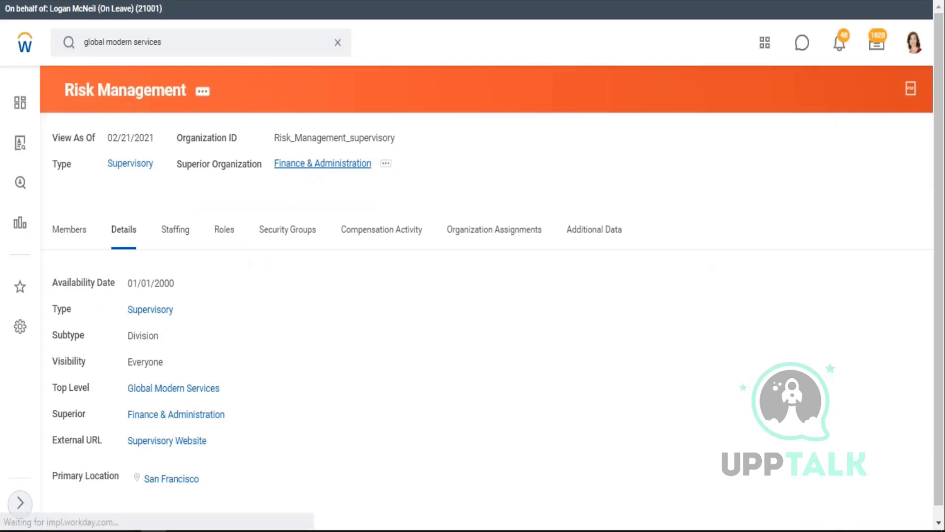
{"action": "left_click", "coordinate": [115, 229]}
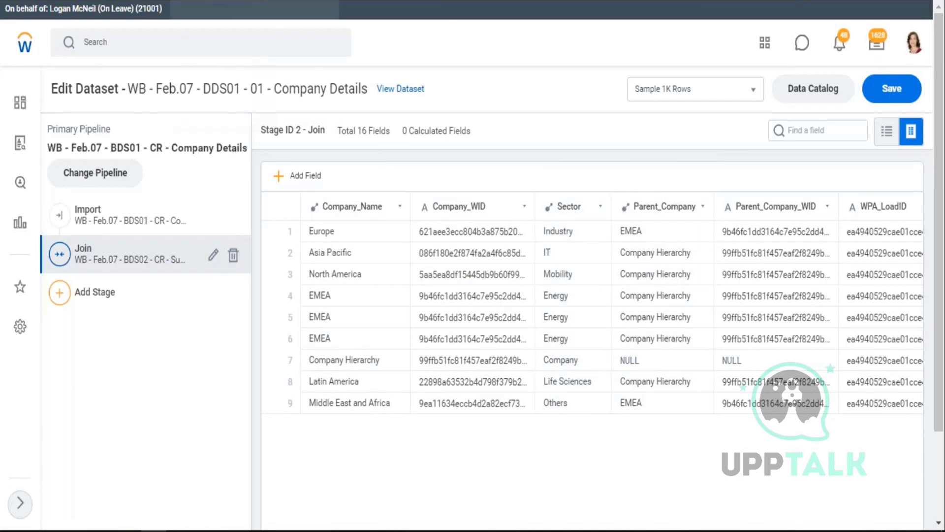
{"action": "left_click", "coordinate": [236, 1]}
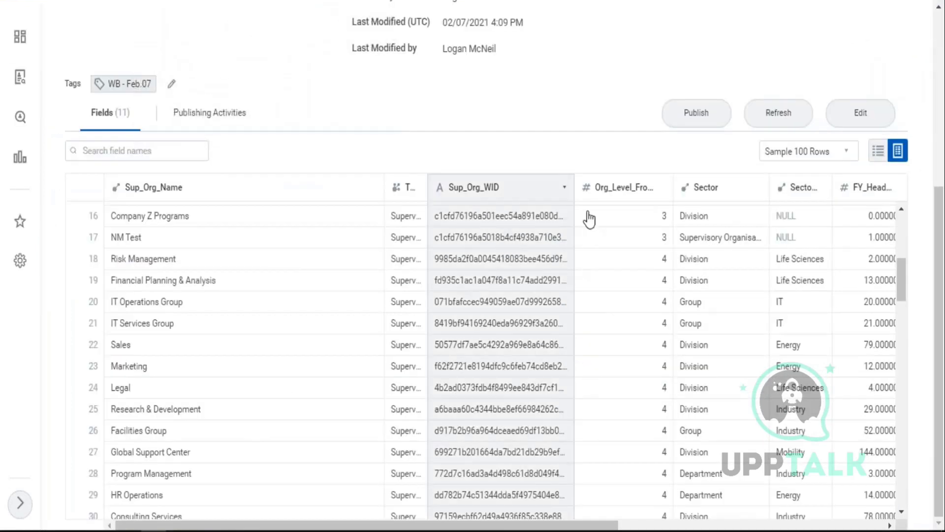
{"action": "scroll", "coordinate": [788, 315], "scroll_direction": "down", "scroll_amount": 3}
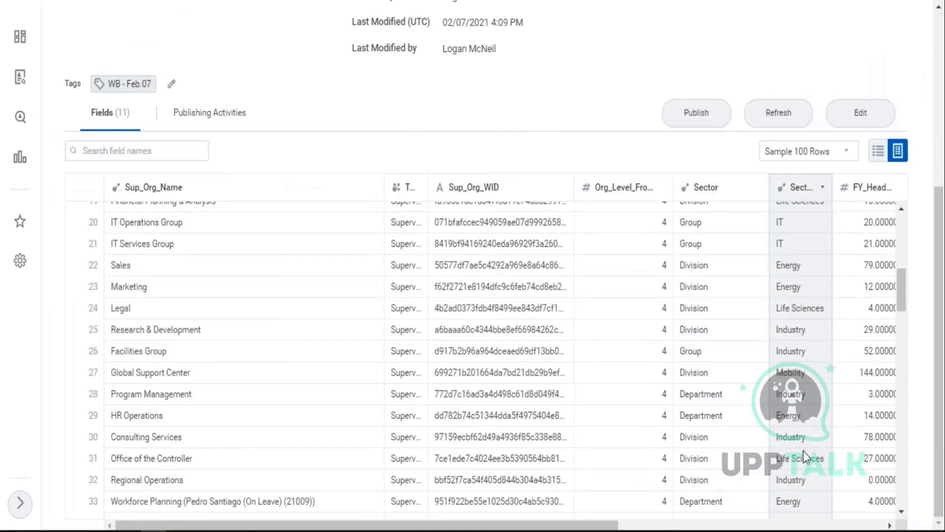
{"action": "scroll", "coordinate": [804, 434], "scroll_direction": "down", "scroll_amount": 5}
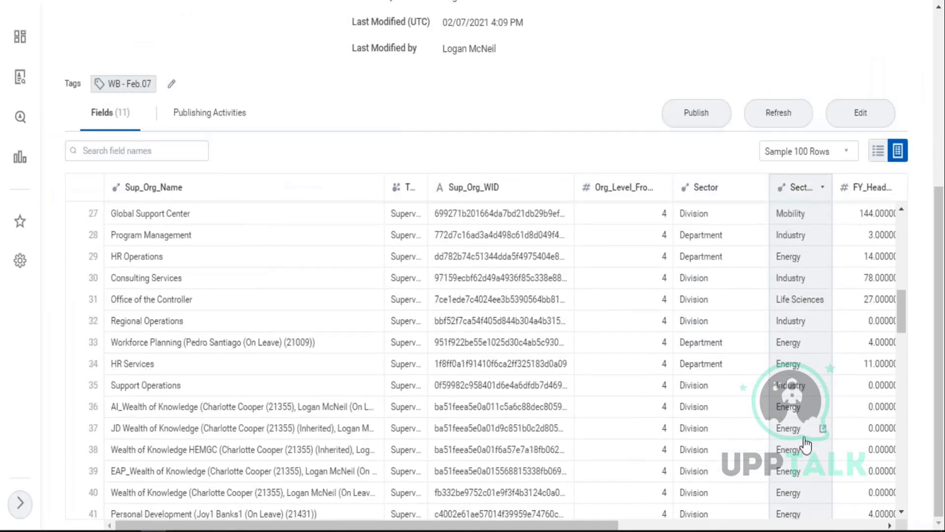
{"action": "scroll", "coordinate": [805, 441], "scroll_direction": "down", "scroll_amount": 15}
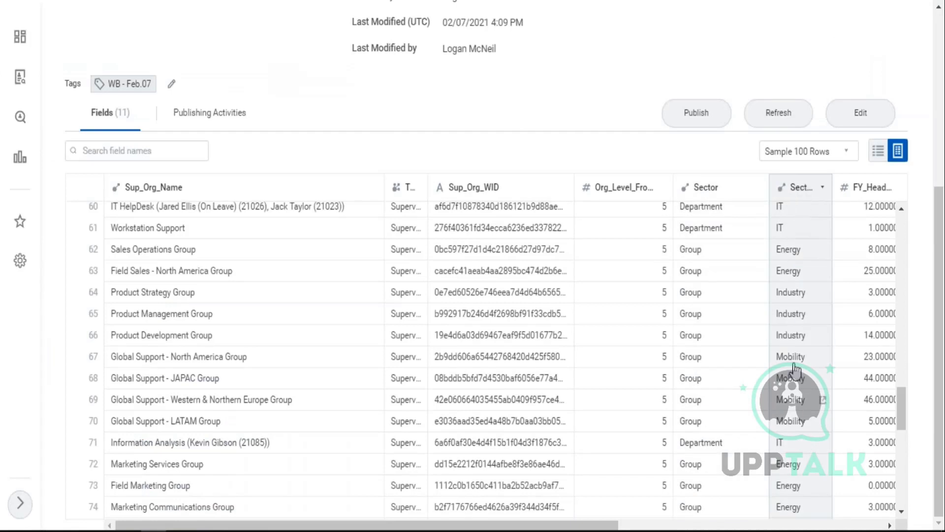
{"action": "scroll", "coordinate": [721, 212], "scroll_direction": "up", "scroll_amount": 5}
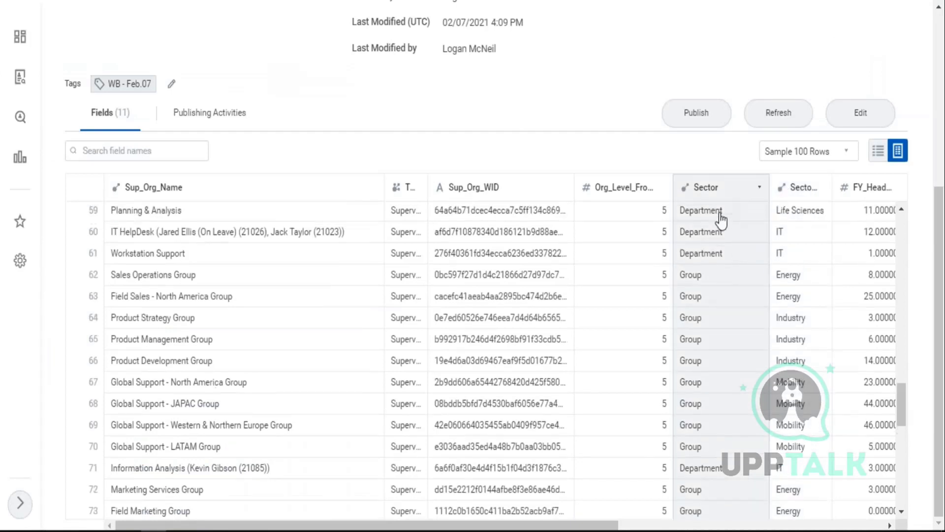
{"action": "scroll", "coordinate": [718, 344], "scroll_direction": "down", "scroll_amount": 7}
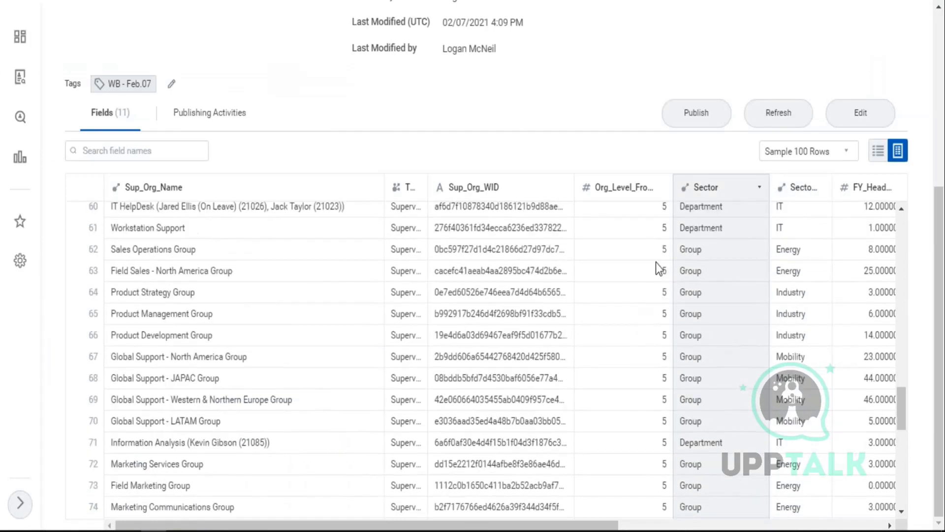
{"action": "scroll", "coordinate": [667, 389], "scroll_direction": "down", "scroll_amount": 10}
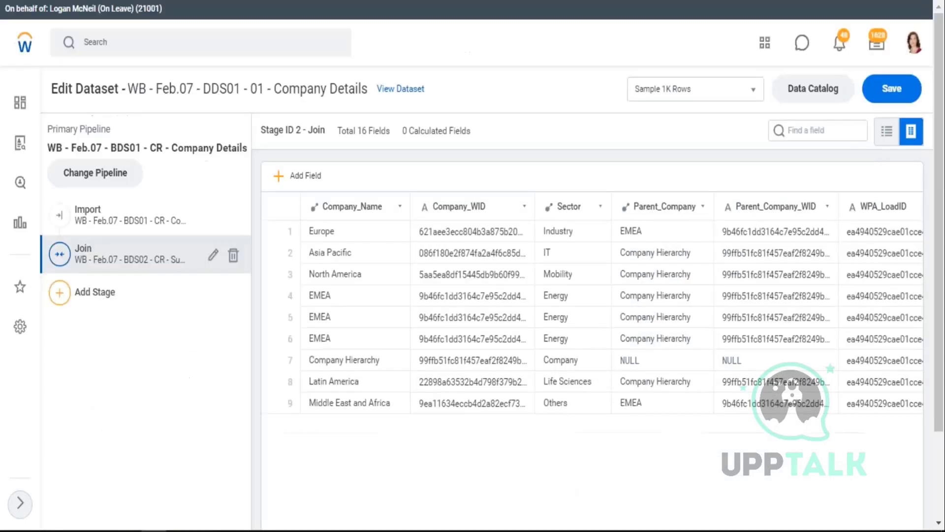
- Compare the Import stage's Total 7 Fields with the Join stage's Total 16 Fields
{"action": "scroll", "coordinate": [370, 290], "scroll_direction": "down", "scroll_amount": 2}
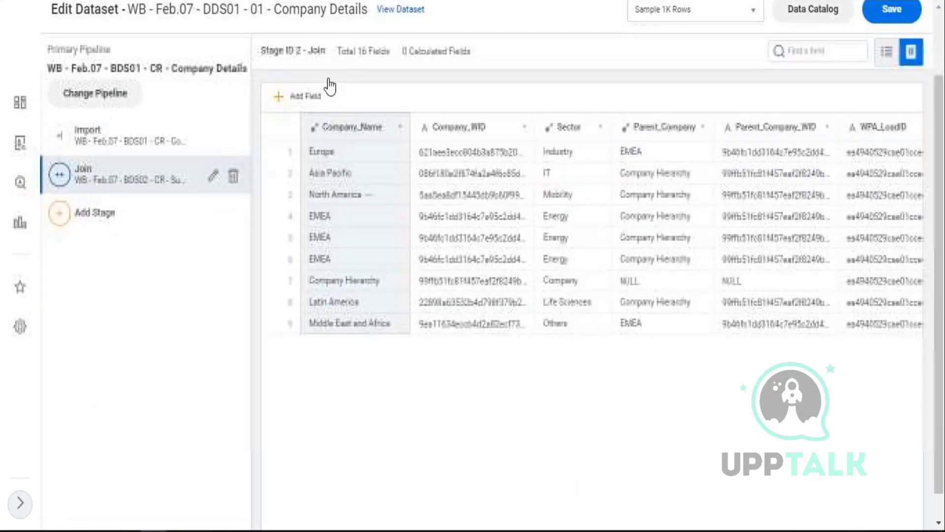
{"action": "left_click_drag", "start_coordinate": [374, 14], "coordinate": [365, 15]}
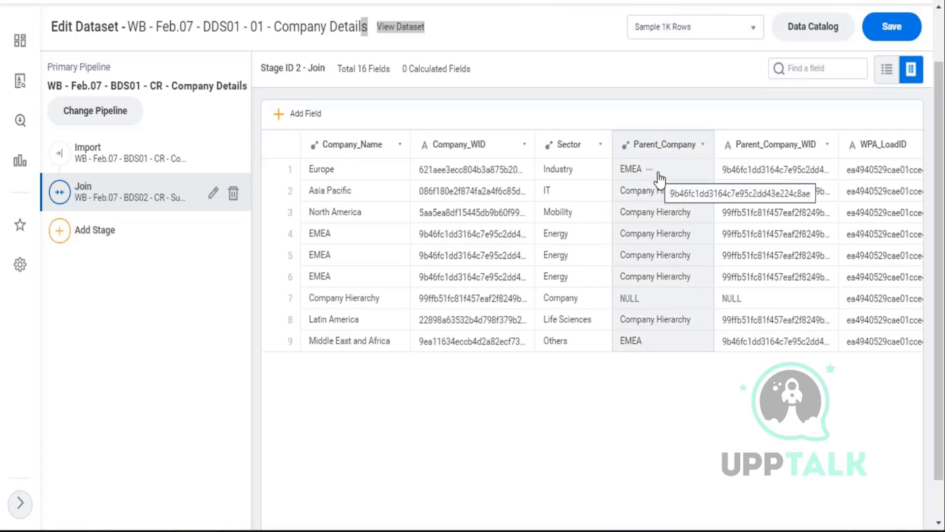
{"action": "left_click", "coordinate": [117, 150]}
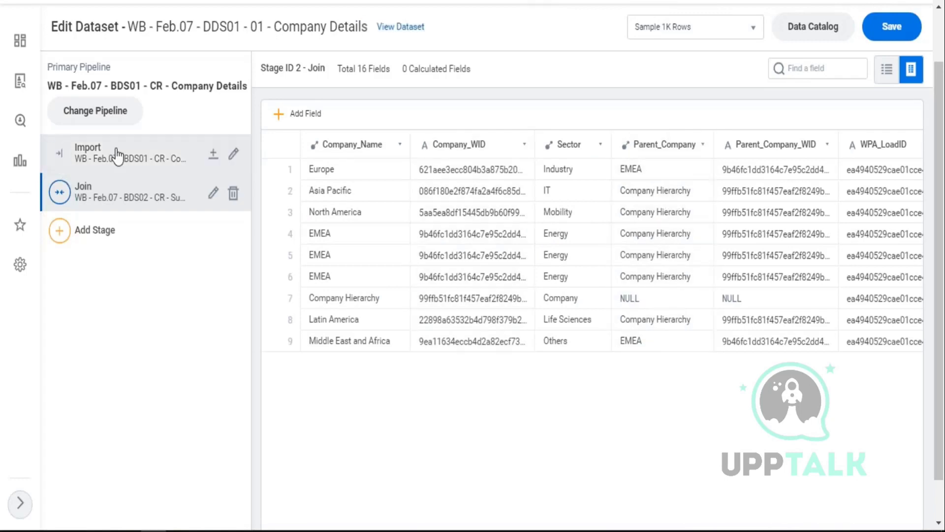
{"action": "left_click_drag", "start_coordinate": [367, 69], "coordinate": [395, 67]}
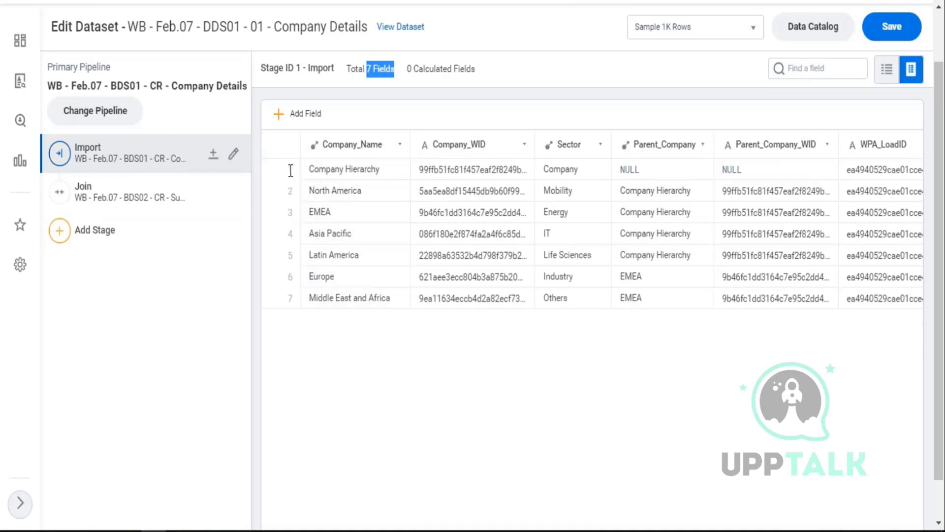
{"action": "left_click", "coordinate": [104, 200]}
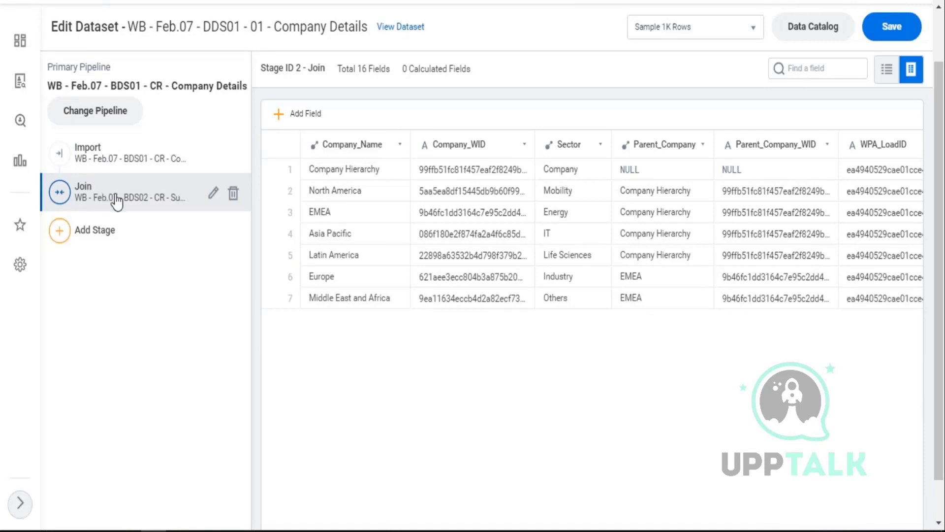
{"action": "left_click_drag", "start_coordinate": [343, 69], "coordinate": [392, 68]}
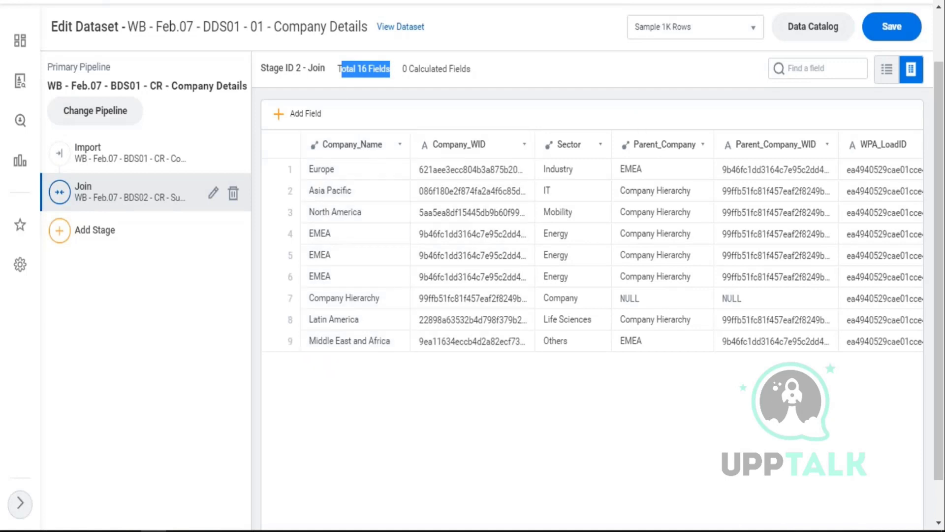
{"action": "key", "text": "alt+Tab"}
- Move the Import Stage notes from row 3 down to row 4
{"action": "left_click", "coordinate": [175, 270]}
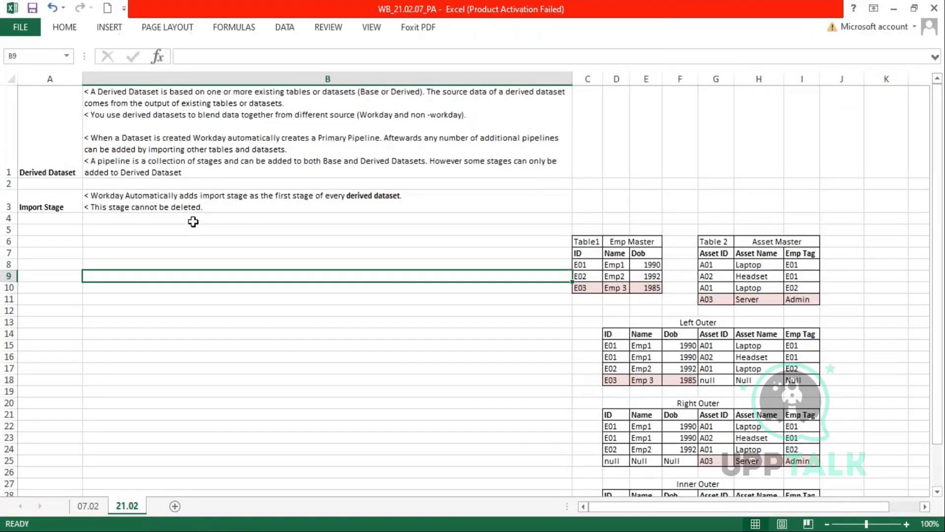
{"action": "left_click_drag", "start_coordinate": [28, 199], "coordinate": [292, 206]}
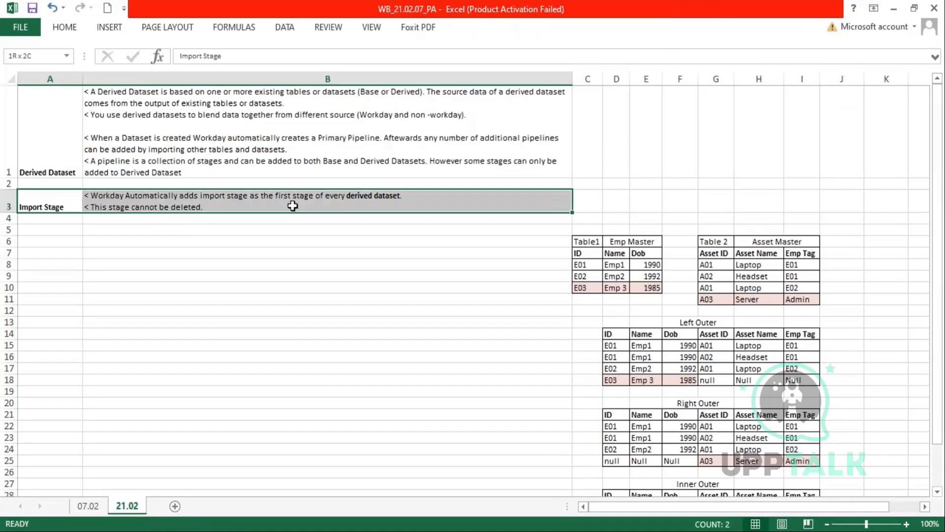
{"action": "key", "text": "ctrl+x"}
{"action": "left_click", "coordinate": [46, 219]}
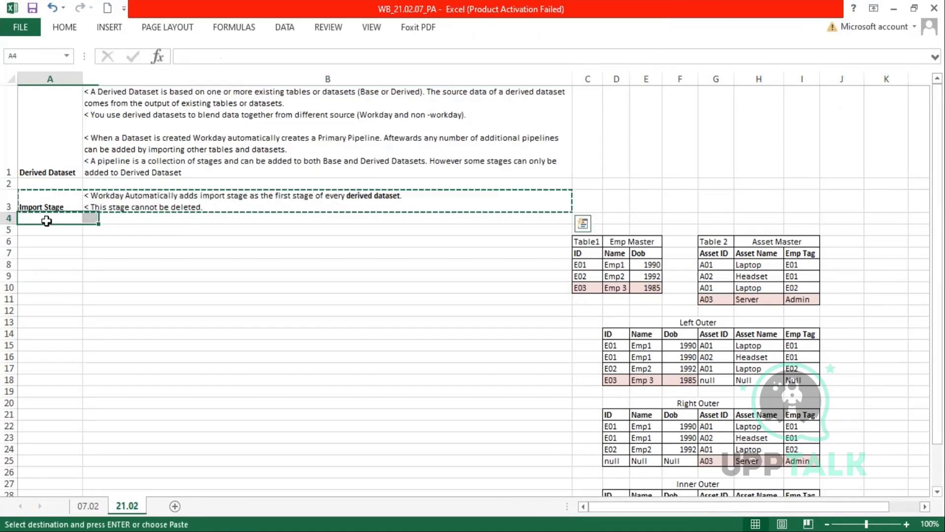
{"action": "key", "text": "ctrl+v"}
- Enter the heading 'Stages' in the now-empty cell A3
{"action": "left_click", "coordinate": [58, 195]}
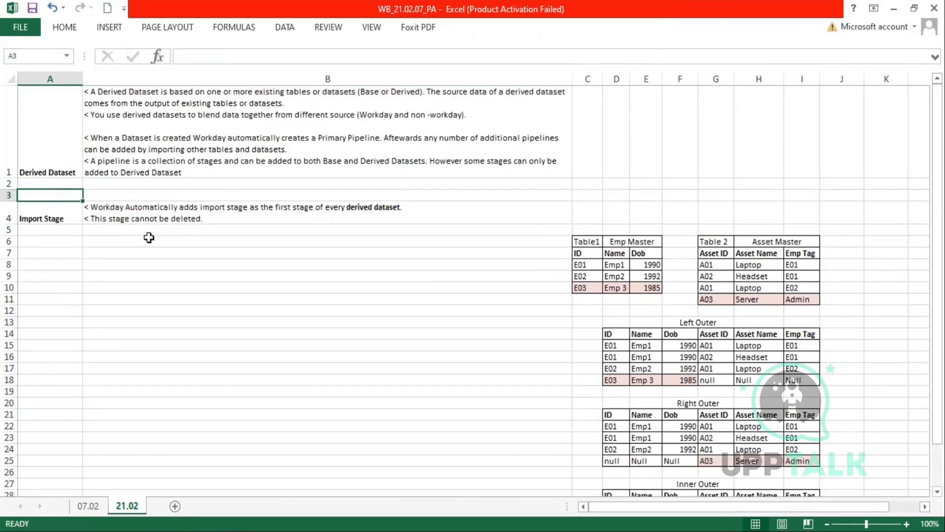
{"action": "type", "text": "stages"}
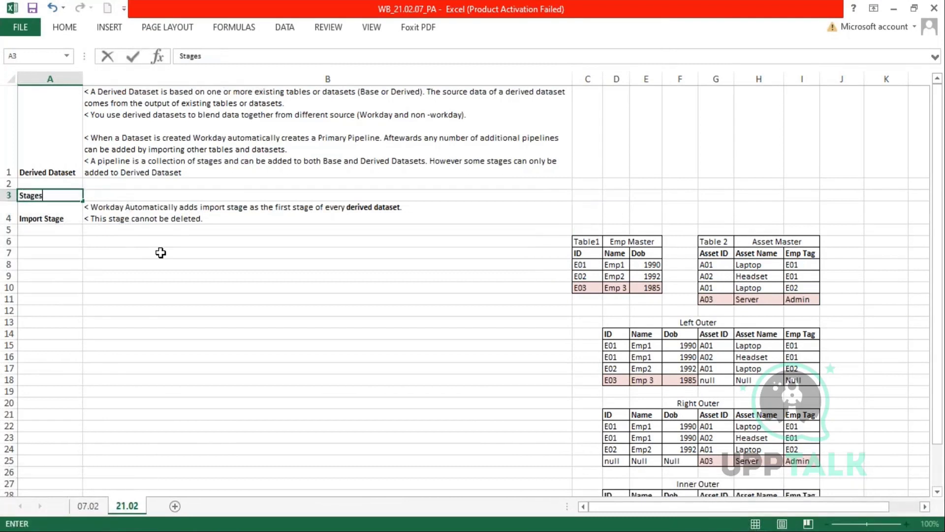
{"action": "key", "text": "Tab"}
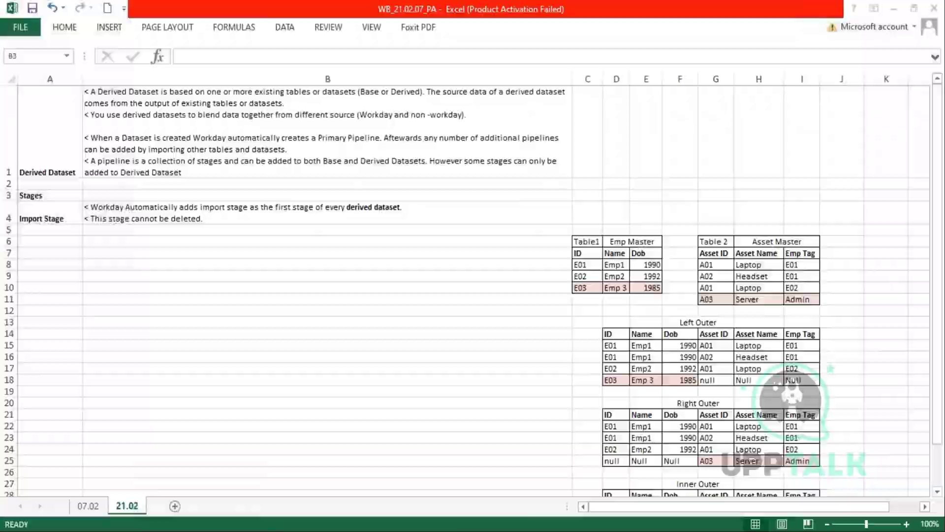
{"action": "key", "text": "alt+Tab"}
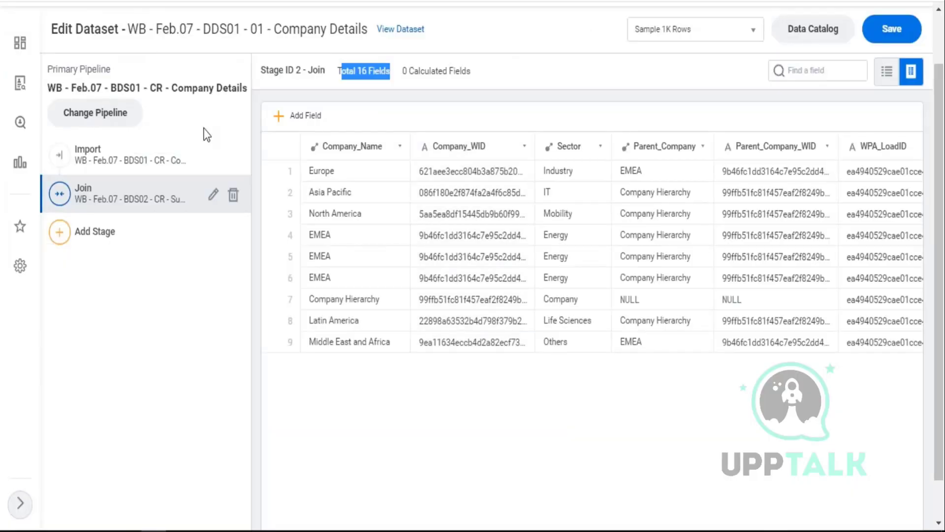
{"action": "left_click", "coordinate": [130, 83]}
{"action": "left_click_drag", "start_coordinate": [131, 83], "coordinate": [232, 89]}
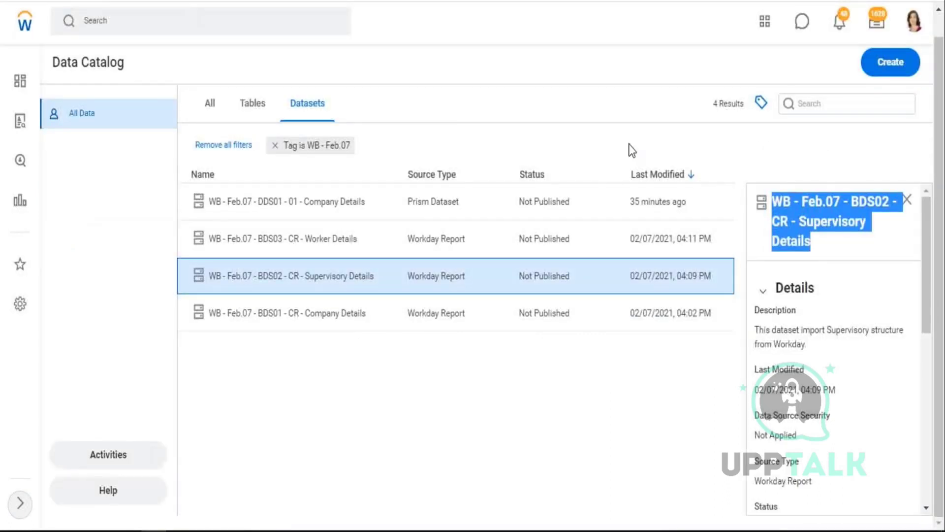
- Create a derived dataset from 'WB - Feb.07 - BDS01 - CR - Company Details' via the Data Catalog
{"action": "left_click", "coordinate": [617, 67]}
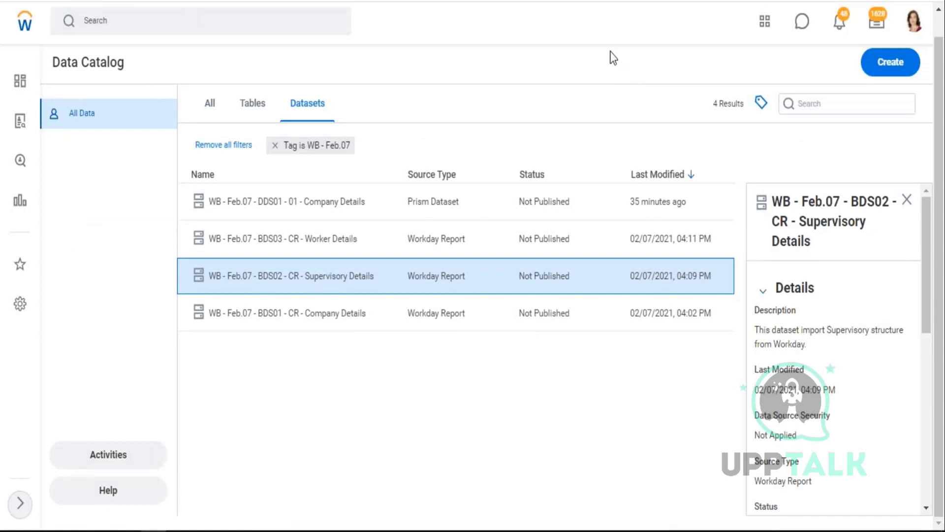
{"action": "left_click", "coordinate": [885, 67]}
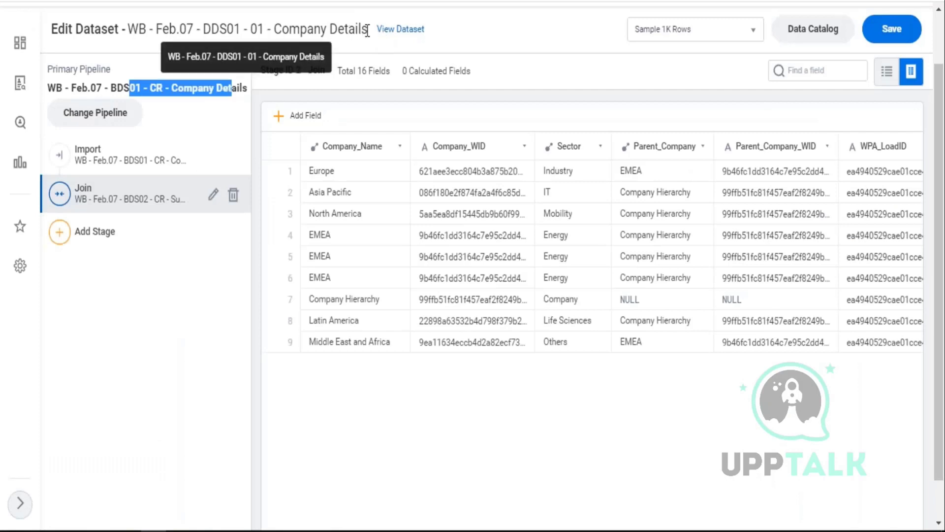
{"action": "left_click_drag", "start_coordinate": [368, 32], "coordinate": [131, 29]}
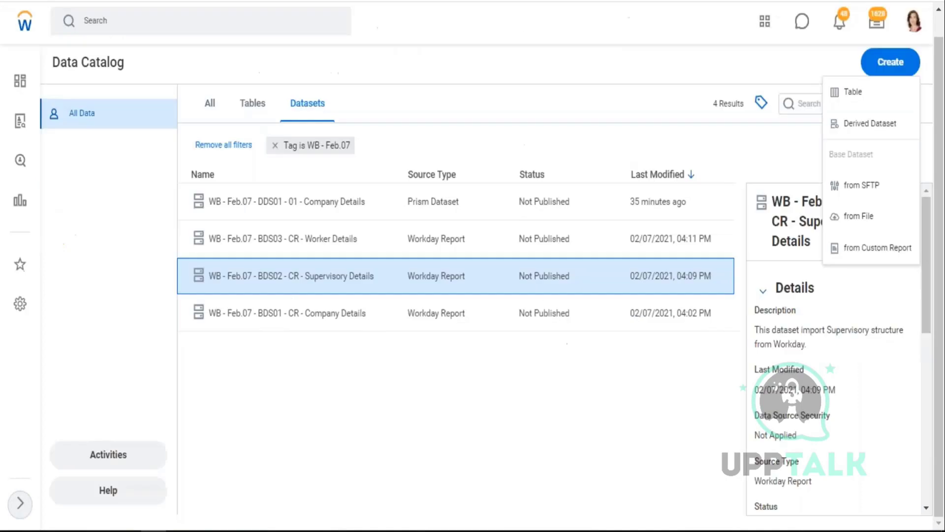
{"action": "left_click", "coordinate": [875, 129]}
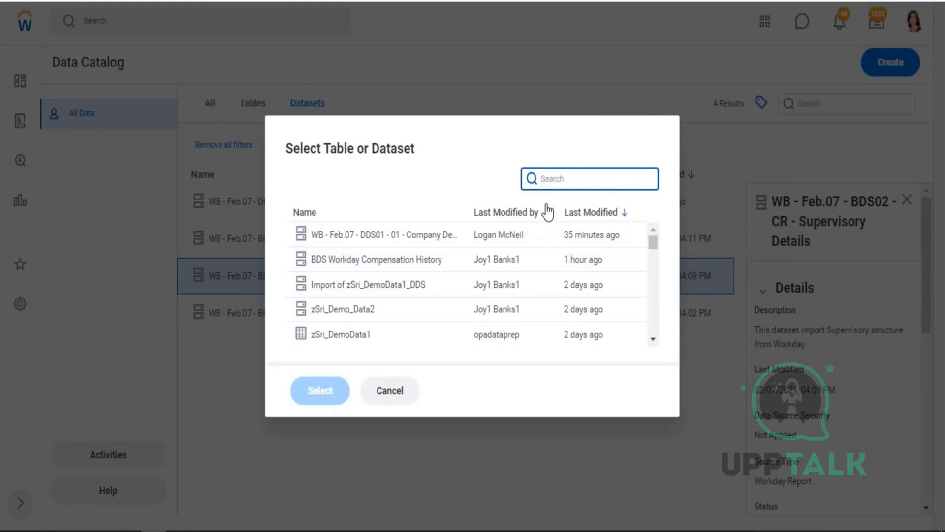
{"action": "type", "text": "wb feb"}
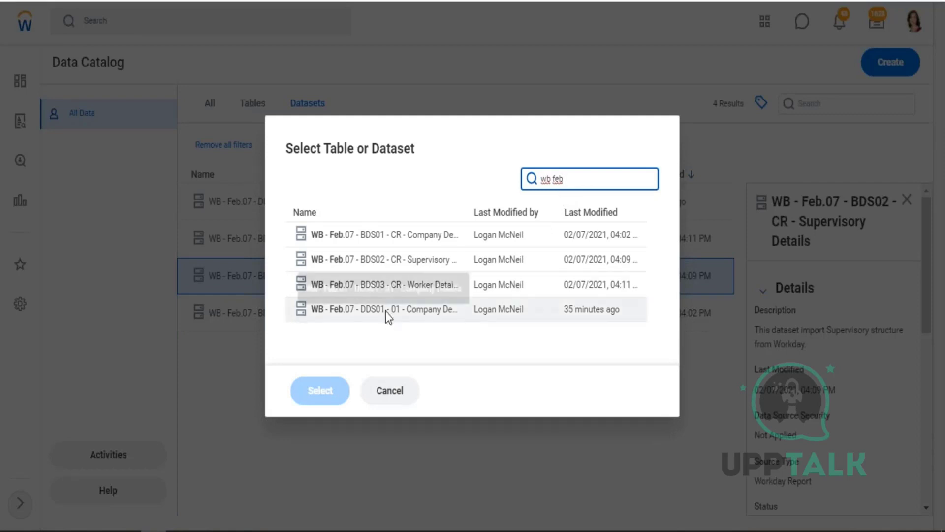
{"action": "left_click", "coordinate": [421, 240]}
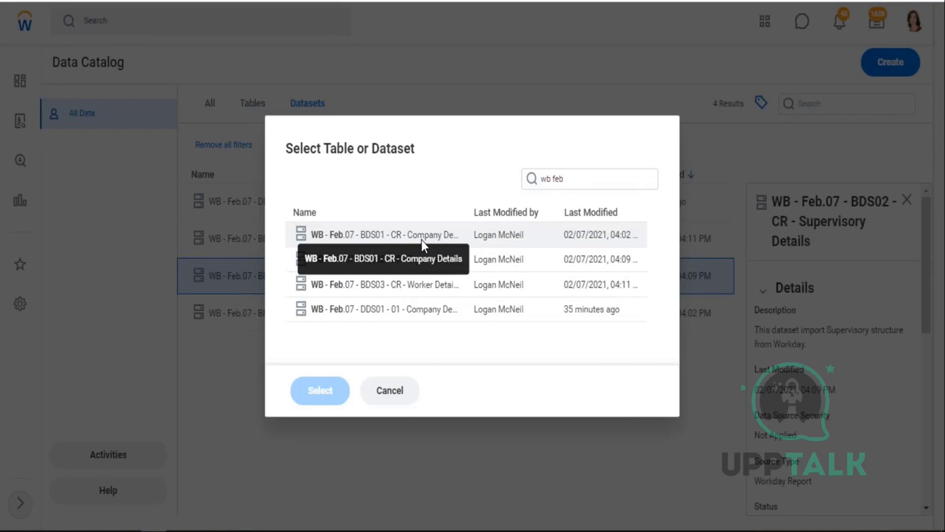
{"action": "left_click", "coordinate": [319, 392]}
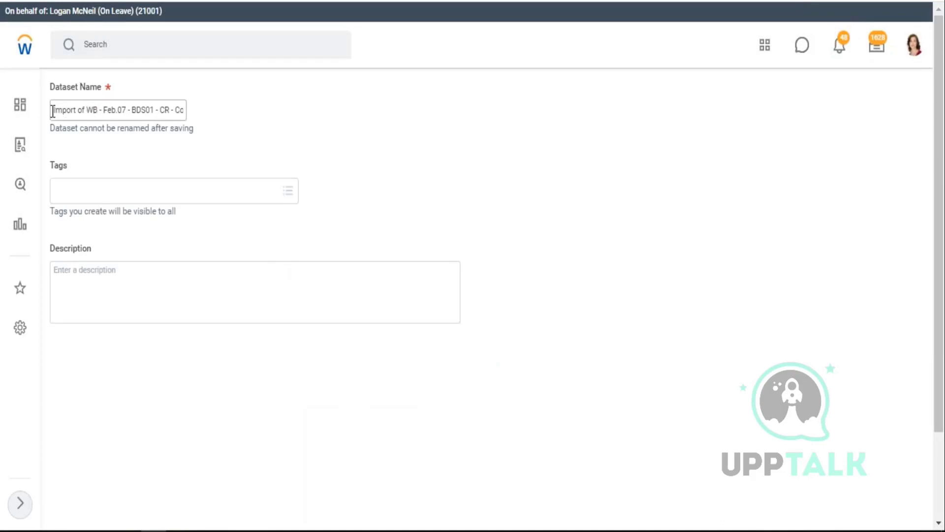
- Rename the DDS01 title to 'WB - Feb.07 - DDS02 - 01 - Company Details', tag WB - Feb.07, and save
{"action": "left_click_drag", "start_coordinate": [53, 110], "coordinate": [303, 123]}
{"action": "key", "text": "ctrl+v"}
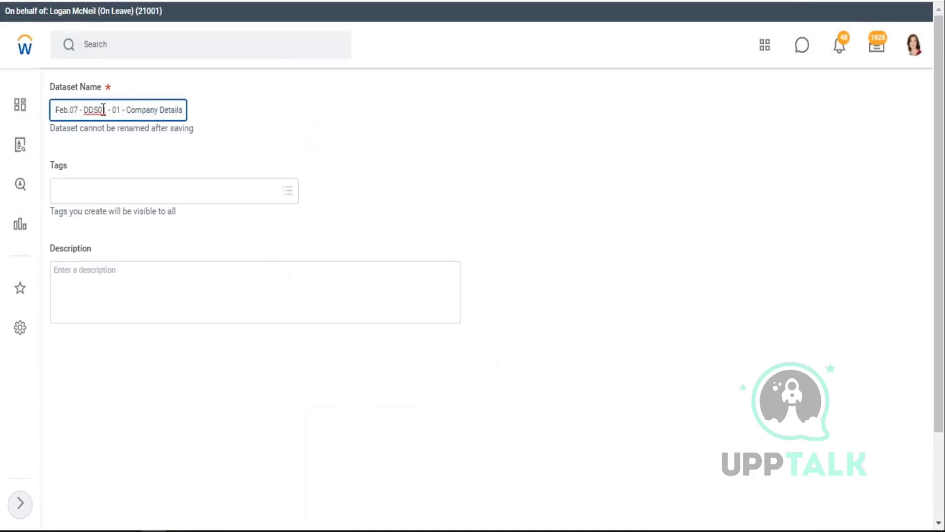
{"action": "left_click", "coordinate": [107, 110]}
{"action": "key", "text": "BackSpace"}
{"action": "type", "text": "2"}
{"action": "left_click", "coordinate": [124, 199]}
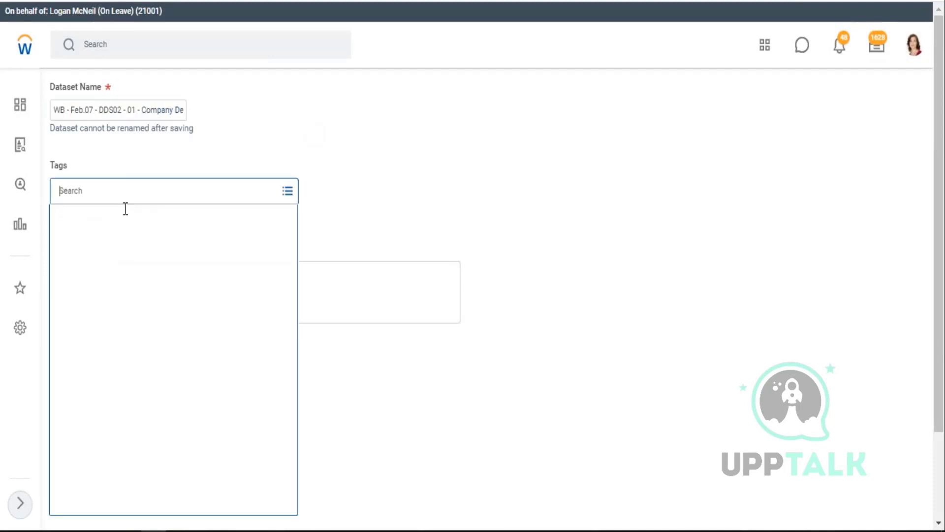
{"action": "left_click", "coordinate": [98, 377]}
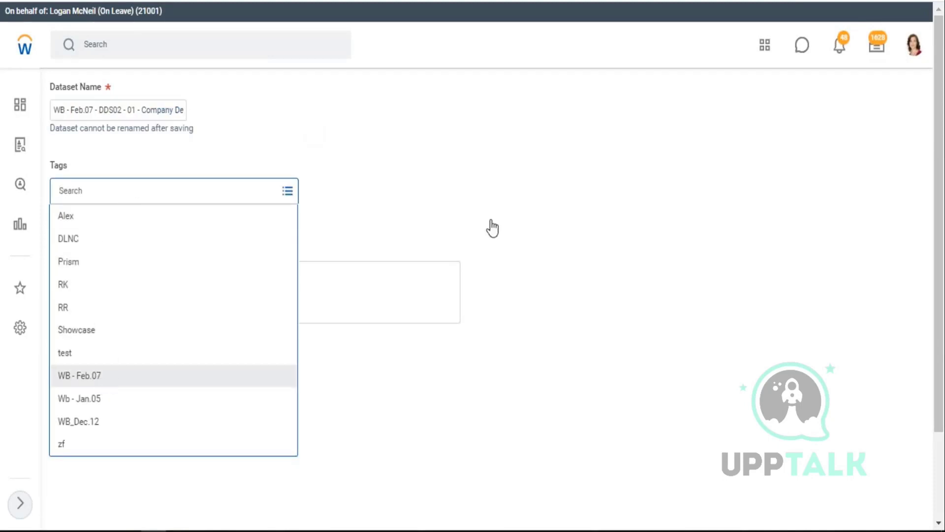
{"action": "left_click", "coordinate": [524, 167]}
{"action": "scroll", "coordinate": [245, 319], "scroll_direction": "down", "scroll_amount": 3}
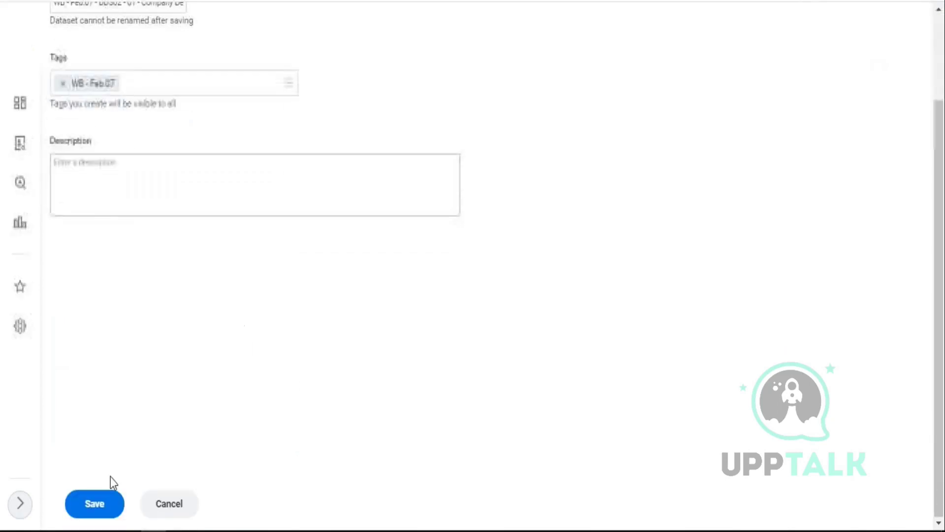
{"action": "left_click", "coordinate": [94, 505]}
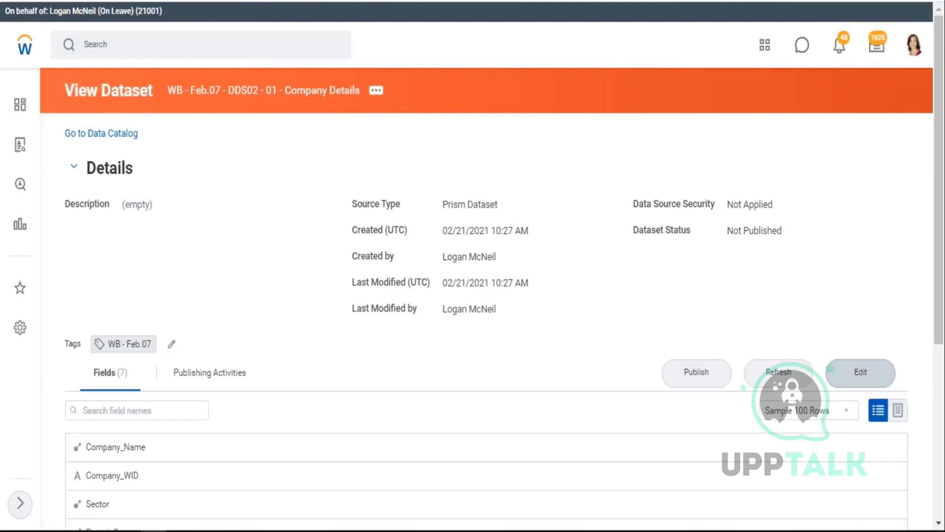
- Edit DDS02, review its 7-row Import stage, and bring up the Add Stage options
{"action": "left_click", "coordinate": [861, 372]}
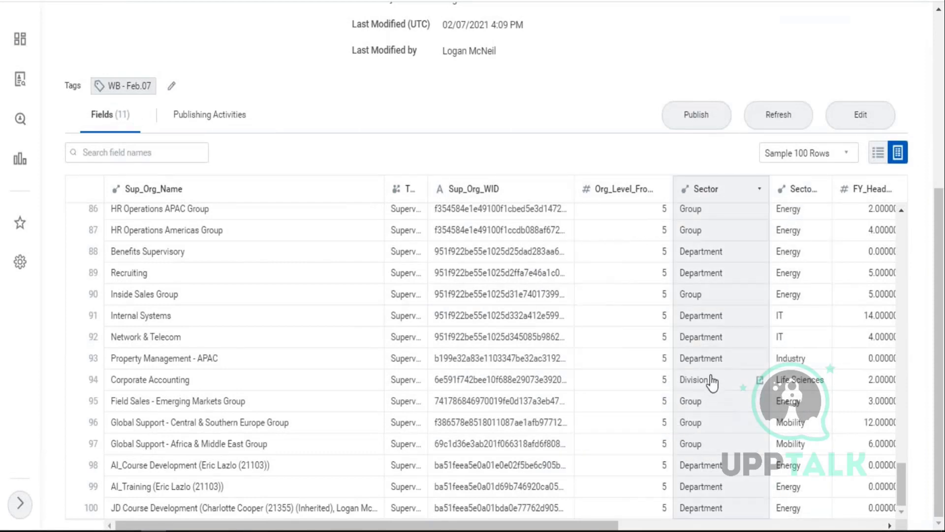
{"action": "scroll", "coordinate": [684, 268], "scroll_direction": "up", "scroll_amount": 6}
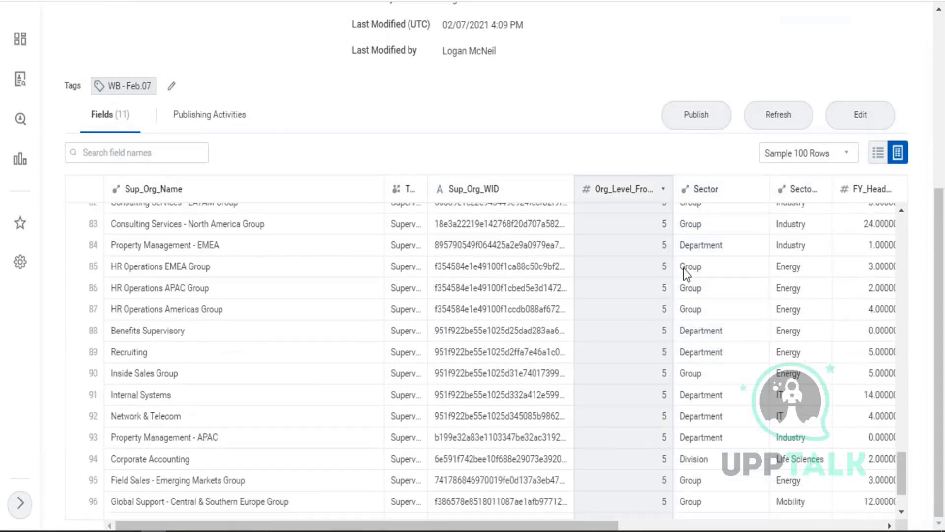
{"action": "scroll", "coordinate": [682, 269], "scroll_direction": "up", "scroll_amount": 20}
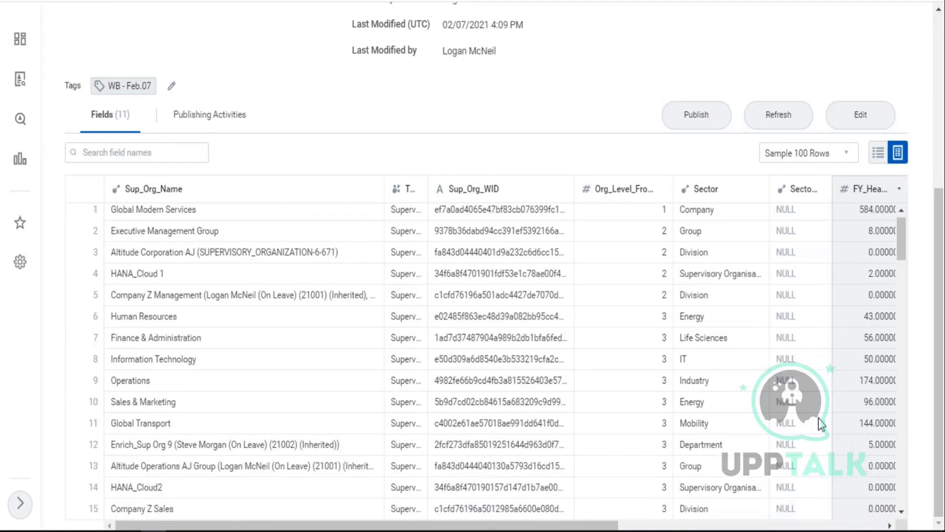
{"action": "scroll", "coordinate": [803, 428], "scroll_direction": "down", "scroll_amount": 2}
{"action": "scroll", "coordinate": [792, 433], "scroll_direction": "down", "scroll_amount": 3}
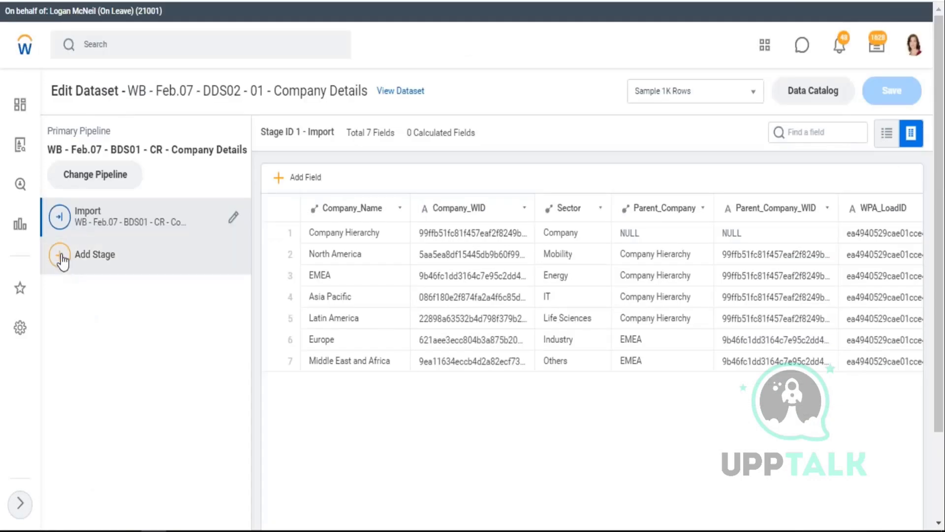
{"action": "left_click", "coordinate": [61, 258]}
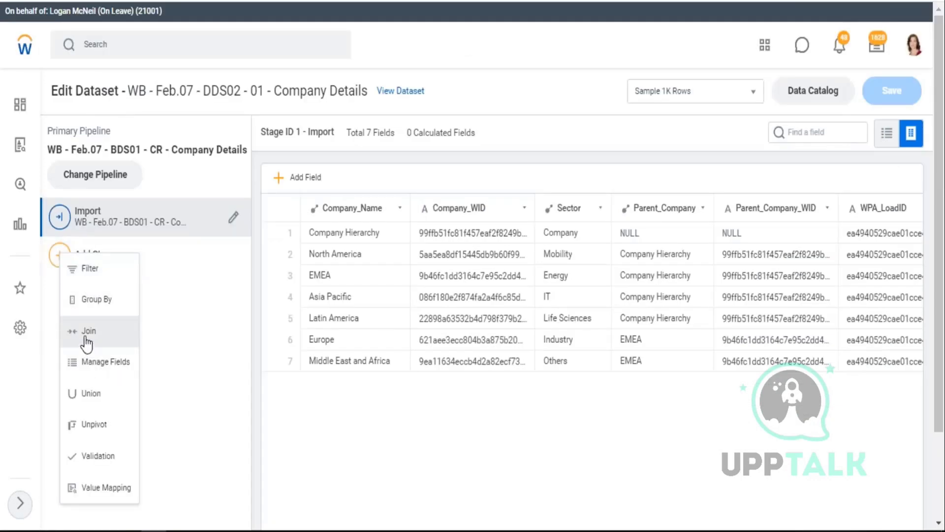
- Add a Join stage to DDS02 bringing in the WB - Feb.07 - BDS02 supervisory dataset, found by searching 'wb feb.'
{"action": "left_click", "coordinate": [124, 340]}
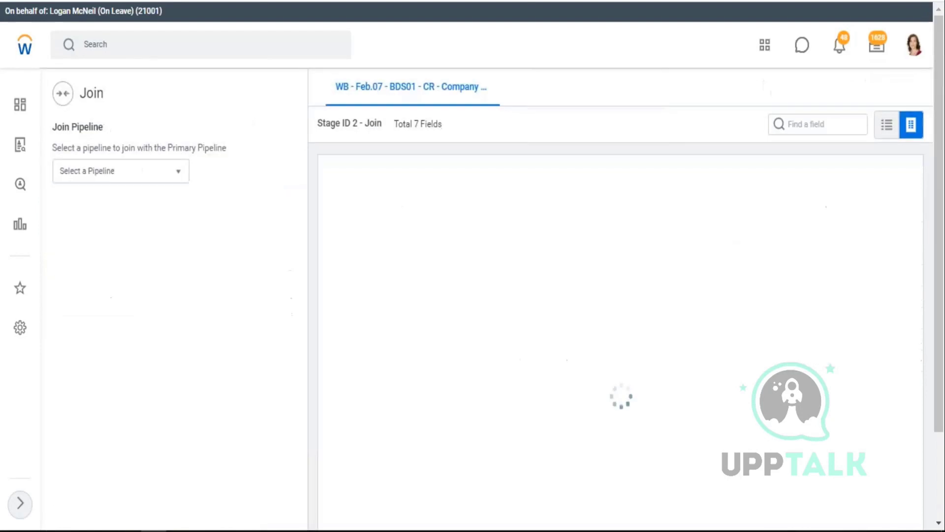
{"action": "left_click", "coordinate": [179, 169]}
{"action": "left_click", "coordinate": [100, 195]}
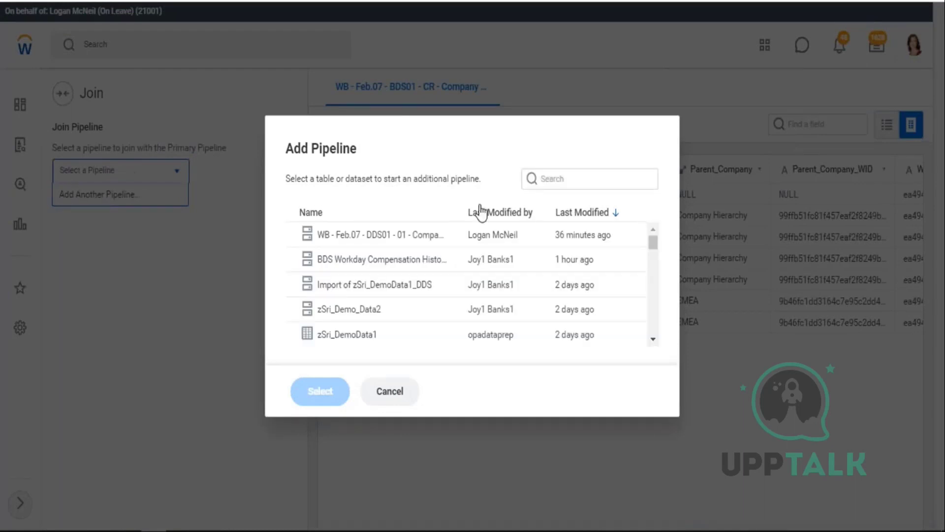
{"action": "left_click", "coordinate": [593, 186]}
{"action": "type", "text": "wb f"}
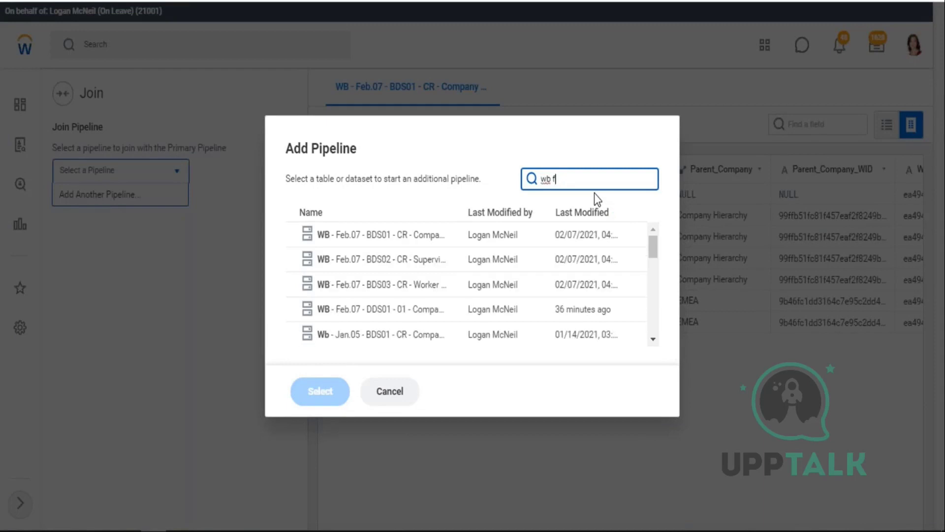
{"action": "type", "text": "eb.07"}
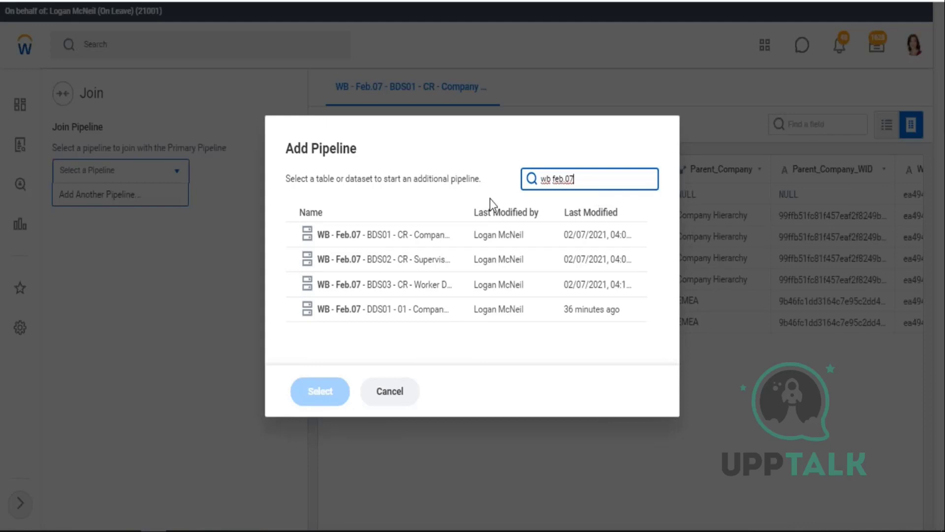
{"action": "left_click", "coordinate": [420, 263]}
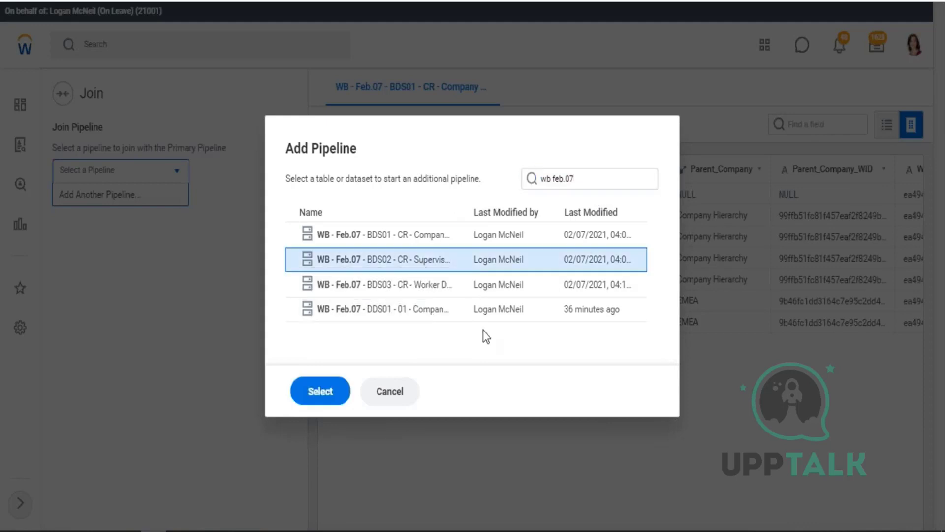
{"action": "left_click", "coordinate": [321, 393]}
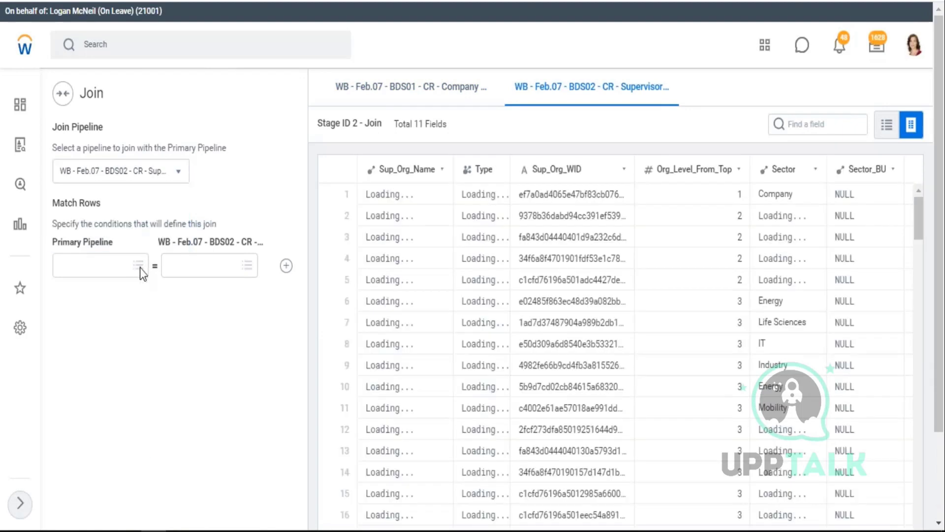
- Match rows on the primary pipeline's Sector field against BDS02's Sector_BU field
{"action": "left_click", "coordinate": [140, 268]}
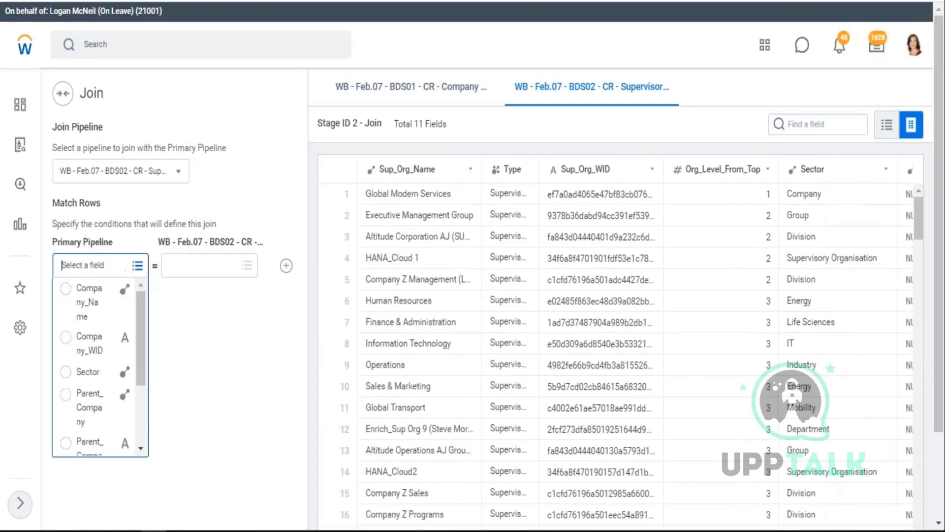
{"action": "left_click", "coordinate": [66, 373]}
{"action": "left_click", "coordinate": [246, 266]}
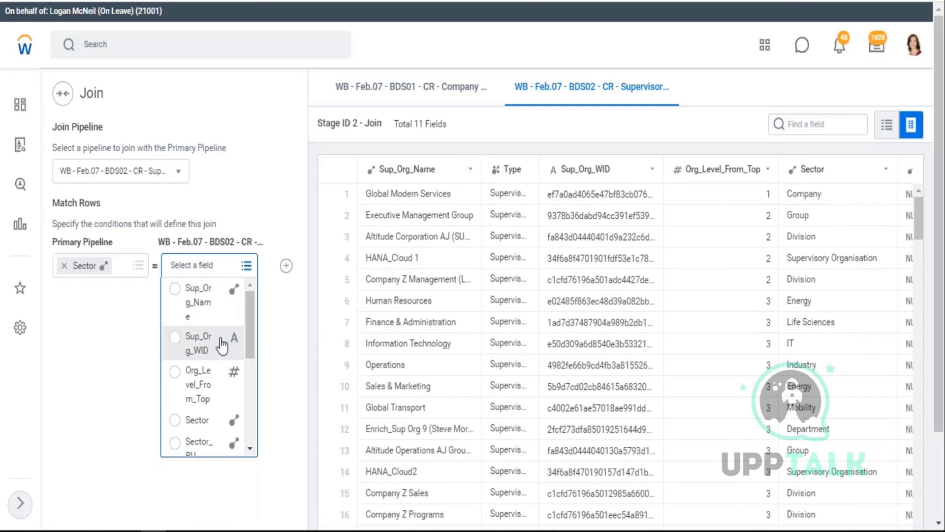
{"action": "left_click_drag", "start_coordinate": [251, 344], "coordinate": [251, 368]}
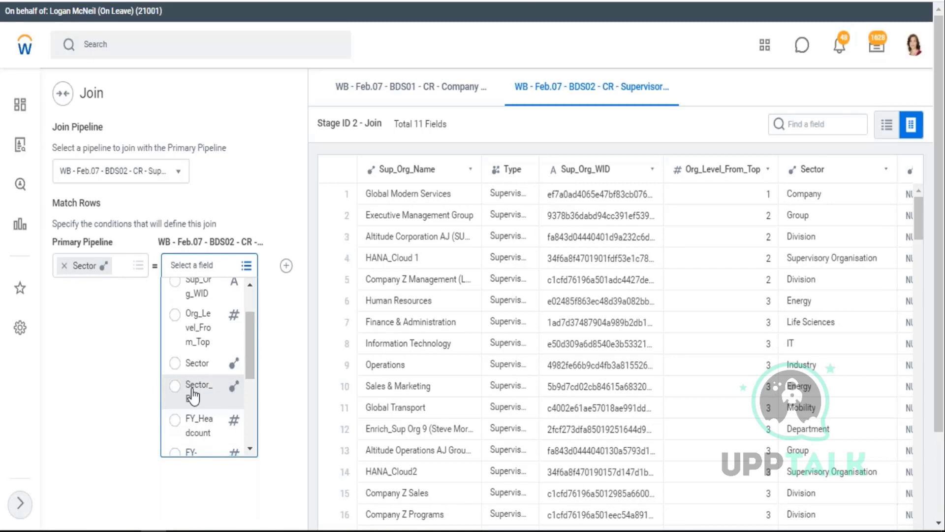
{"action": "left_click", "coordinate": [193, 393]}
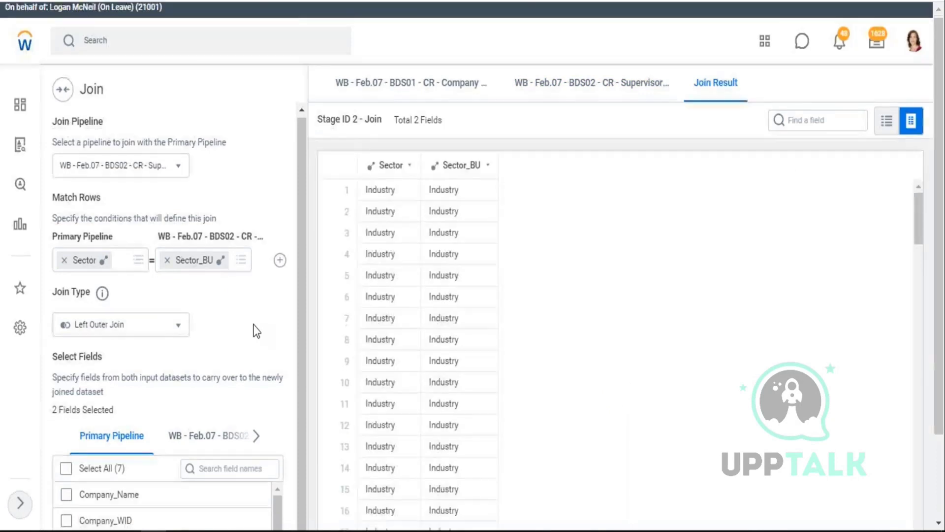
- Keep all primary fields and all BDS02 fields except Sector and Sector_BU, then apply the join
{"action": "scroll", "coordinate": [253, 331], "scroll_direction": "down", "scroll_amount": 2}
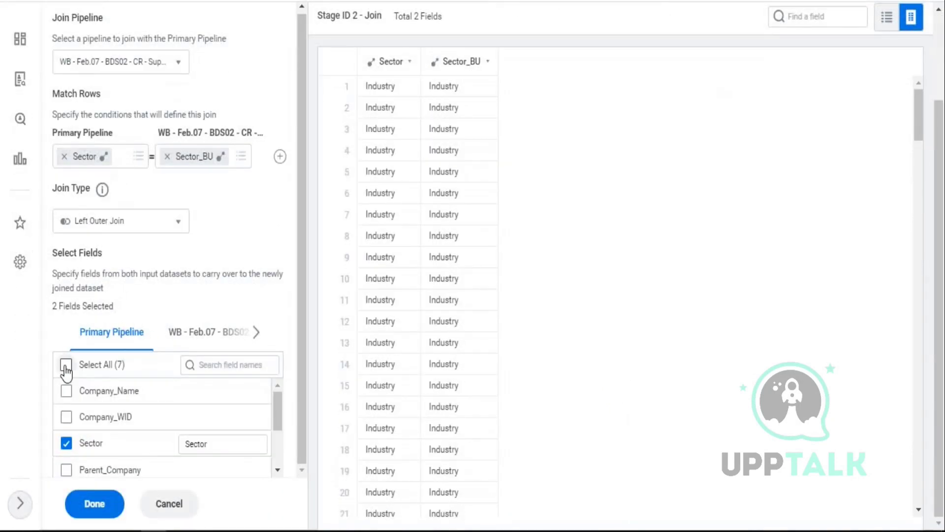
{"action": "left_click", "coordinate": [66, 364]}
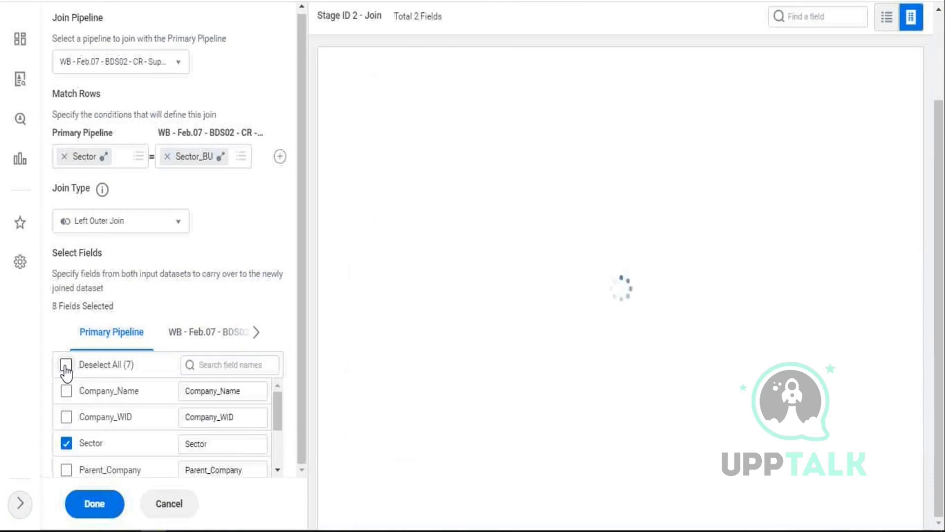
{"action": "left_click", "coordinate": [235, 335]}
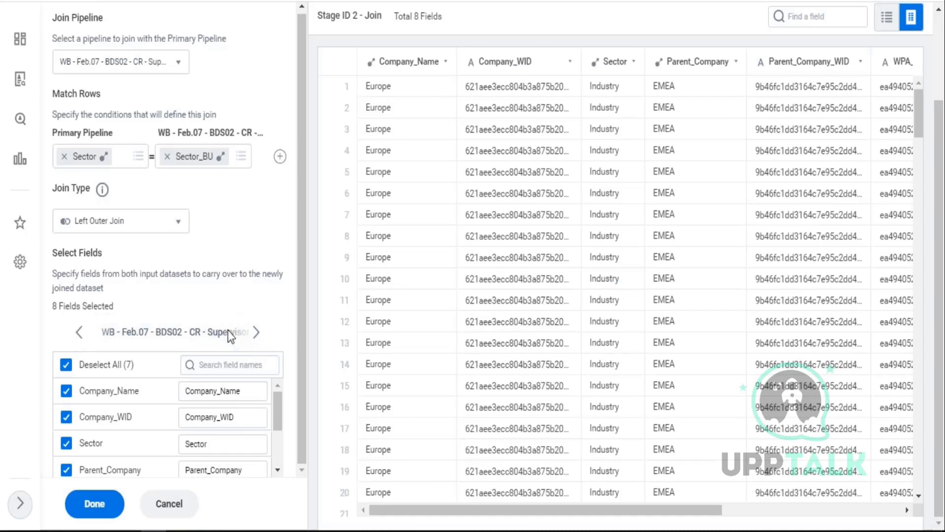
{"action": "left_click", "coordinate": [223, 336]}
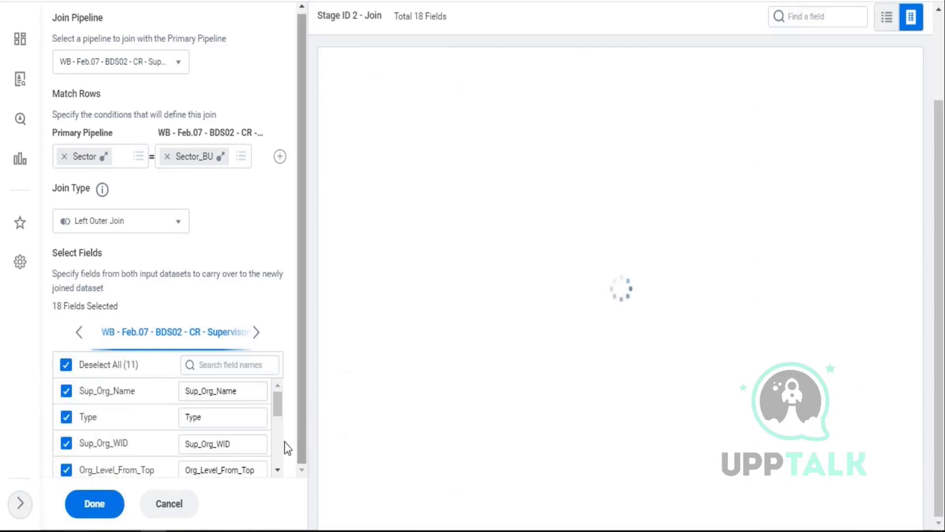
{"action": "left_click_drag", "start_coordinate": [280, 412], "coordinate": [281, 435]}
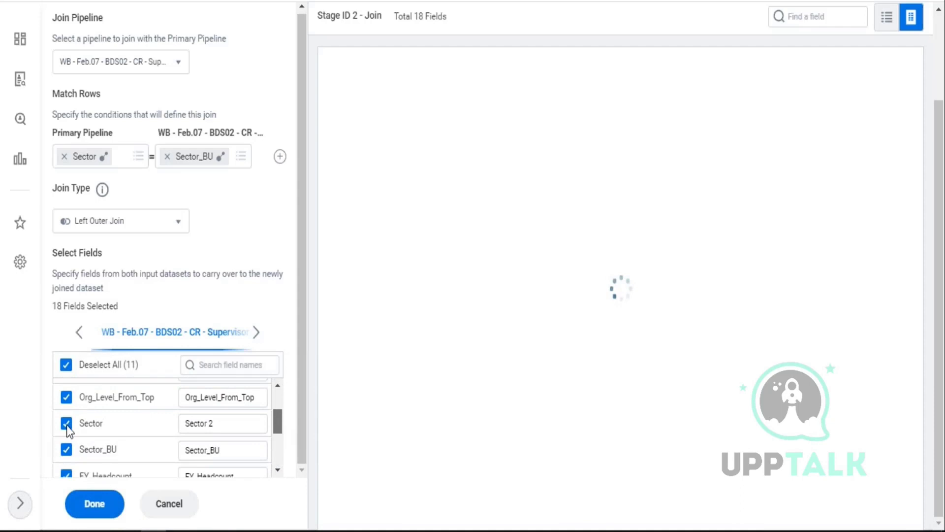
{"action": "left_click", "coordinate": [67, 450]}
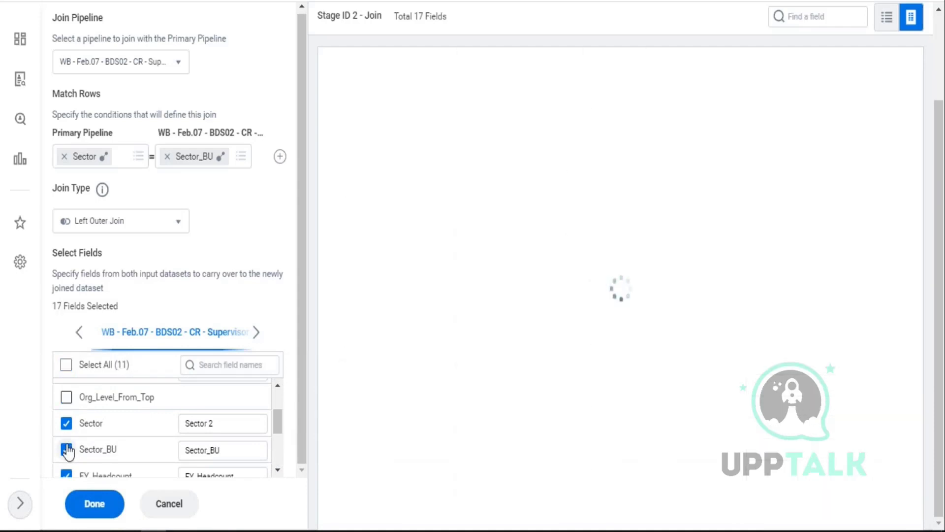
{"action": "left_click", "coordinate": [66, 396]}
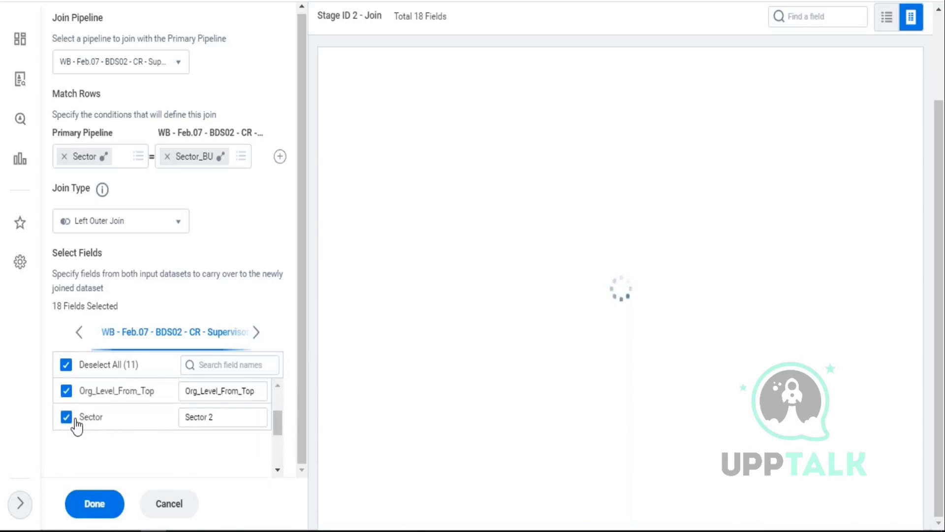
{"action": "scroll", "coordinate": [79, 436], "scroll_direction": "up", "scroll_amount": 2}
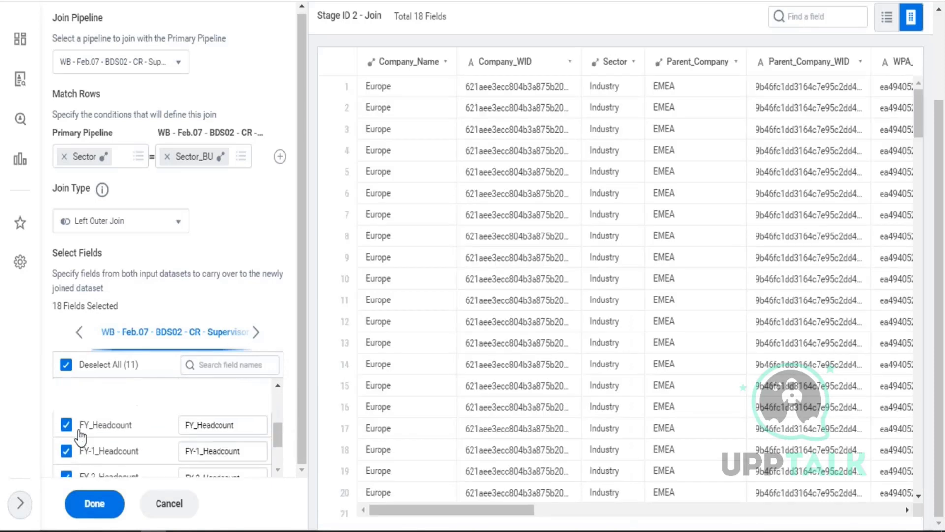
{"action": "left_click", "coordinate": [66, 389]}
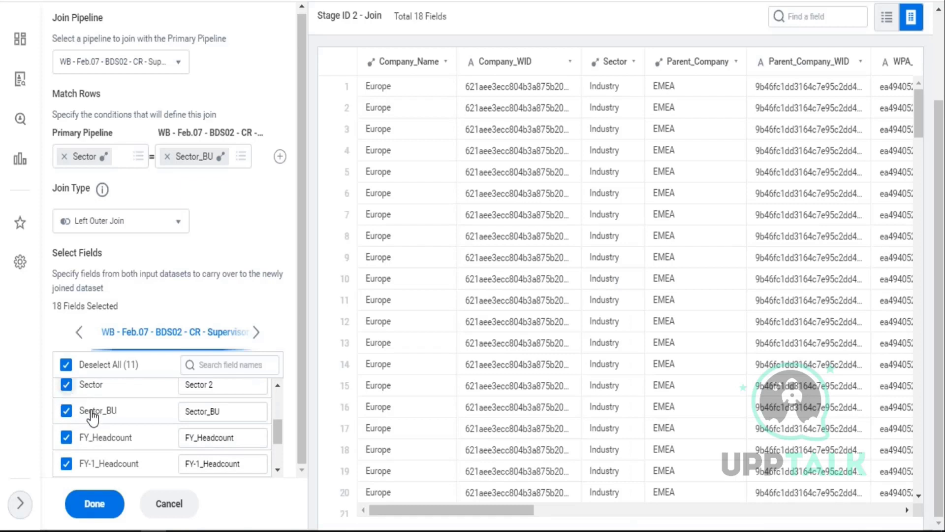
{"action": "left_click", "coordinate": [68, 413]}
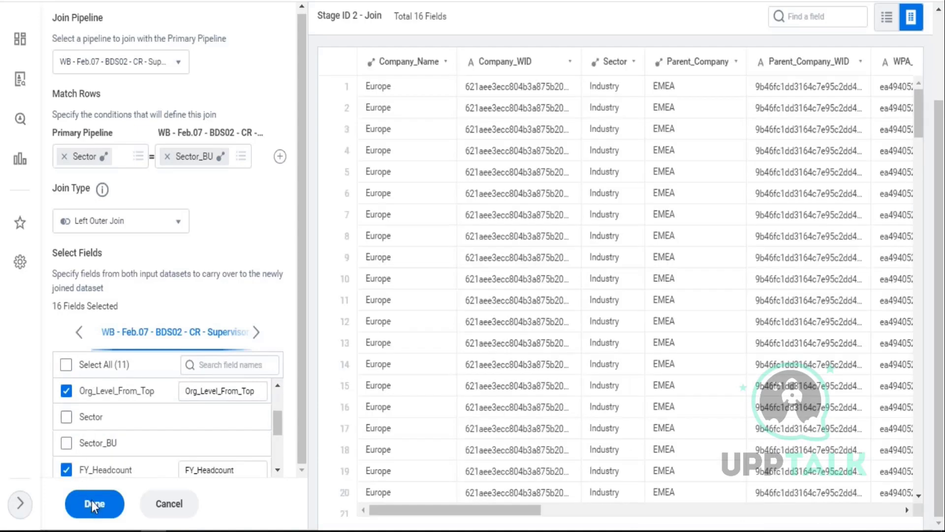
{"action": "left_click", "coordinate": [93, 503]}
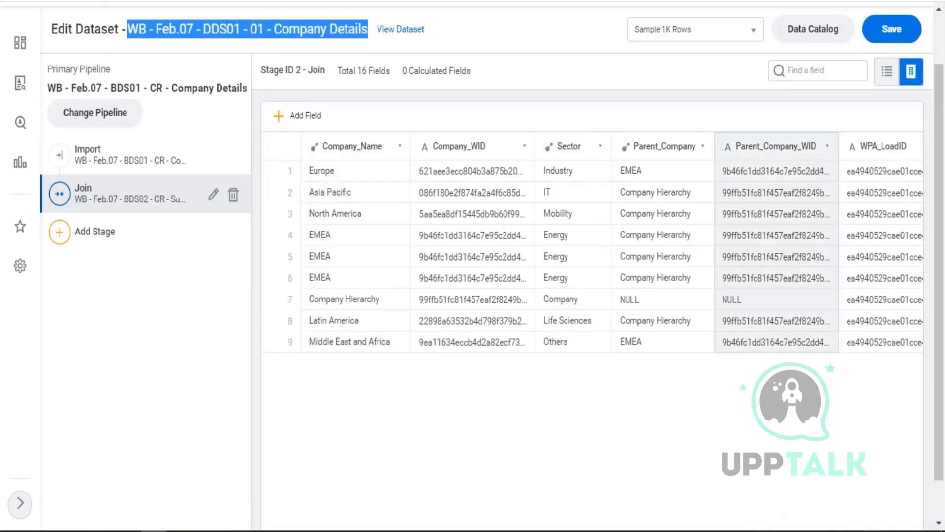
- Inspect the Join stage preview's columns and rows, then save the DDS02 dataset
{"action": "left_click", "coordinate": [942, 505]}
{"action": "left_click_drag", "start_coordinate": [491, 509], "coordinate": [652, 472]}
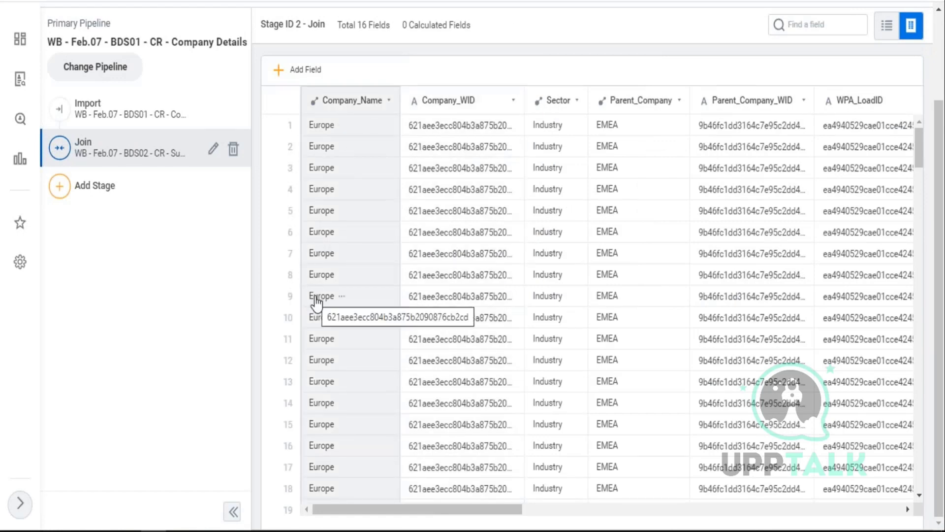
{"action": "left_click_drag", "start_coordinate": [557, 515], "coordinate": [702, 517]}
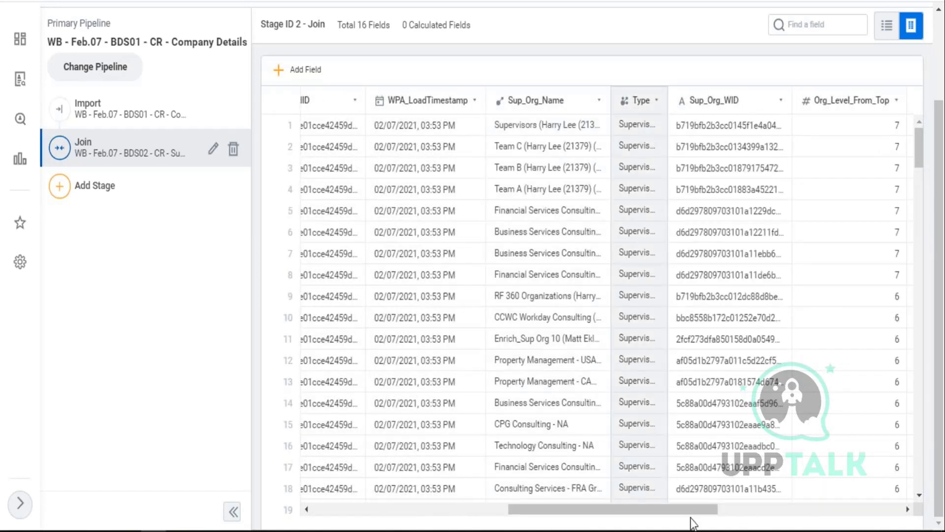
{"action": "left_click_drag", "start_coordinate": [699, 512], "coordinate": [801, 512]}
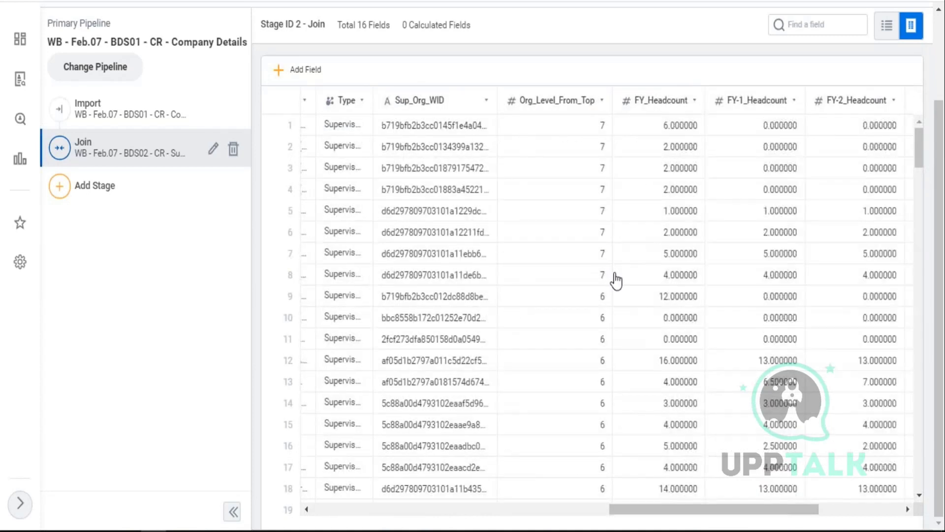
{"action": "scroll", "coordinate": [615, 281], "scroll_direction": "down", "scroll_amount": 5}
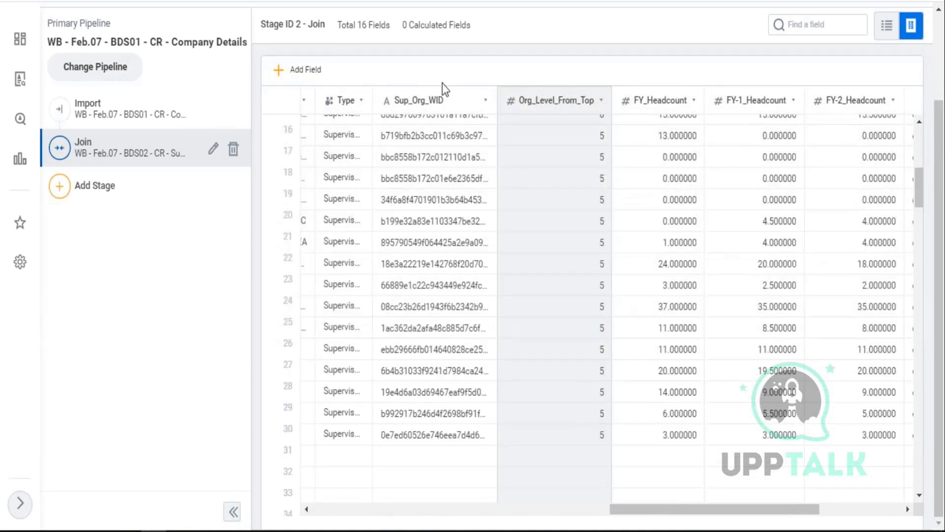
{"action": "scroll", "coordinate": [423, 293], "scroll_direction": "down", "scroll_amount": 1}
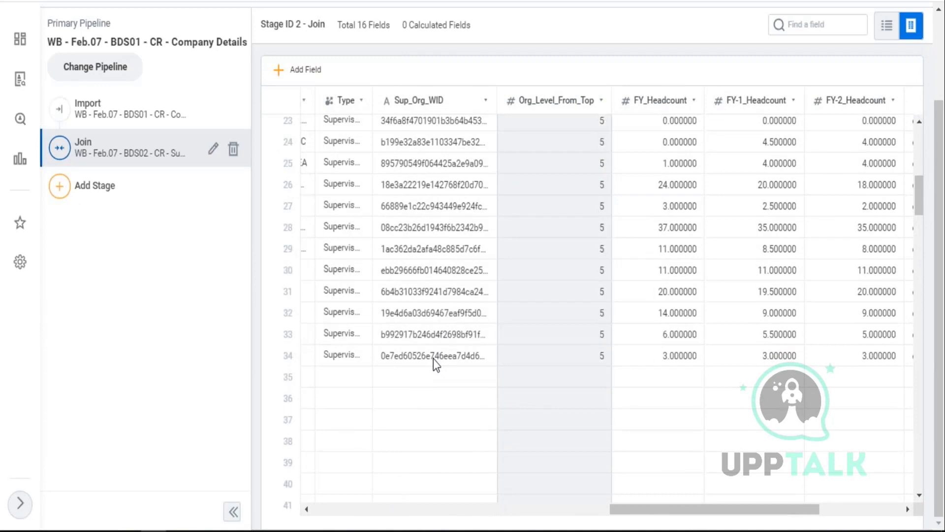
{"action": "scroll", "coordinate": [433, 358], "scroll_direction": "down", "scroll_amount": 3}
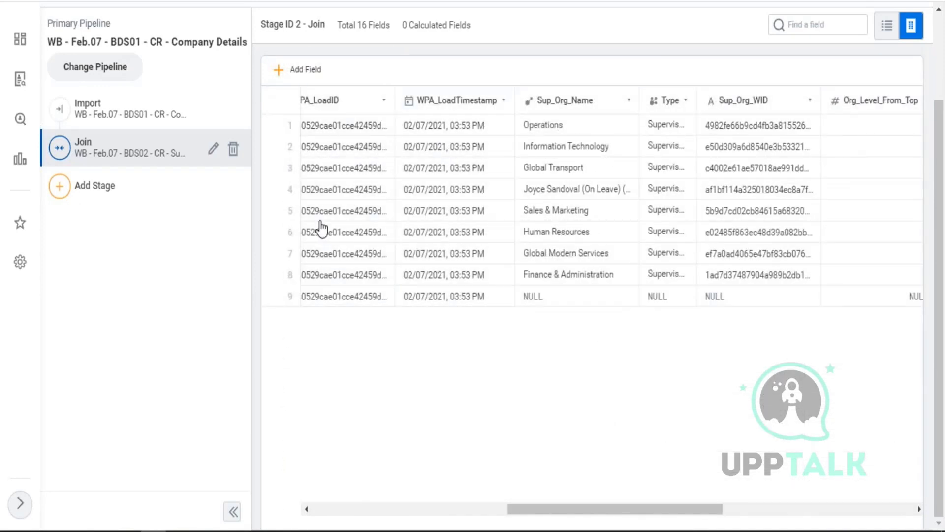
{"action": "left_click_drag", "start_coordinate": [565, 510], "coordinate": [389, 506]}
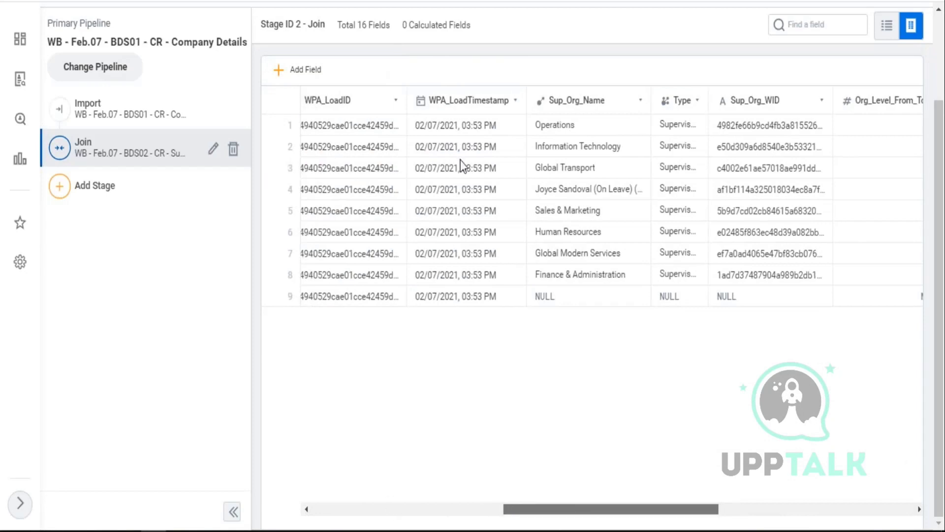
{"action": "scroll", "coordinate": [727, 219], "scroll_direction": "up", "scroll_amount": 3}
{"action": "left_click", "coordinate": [895, 97]}
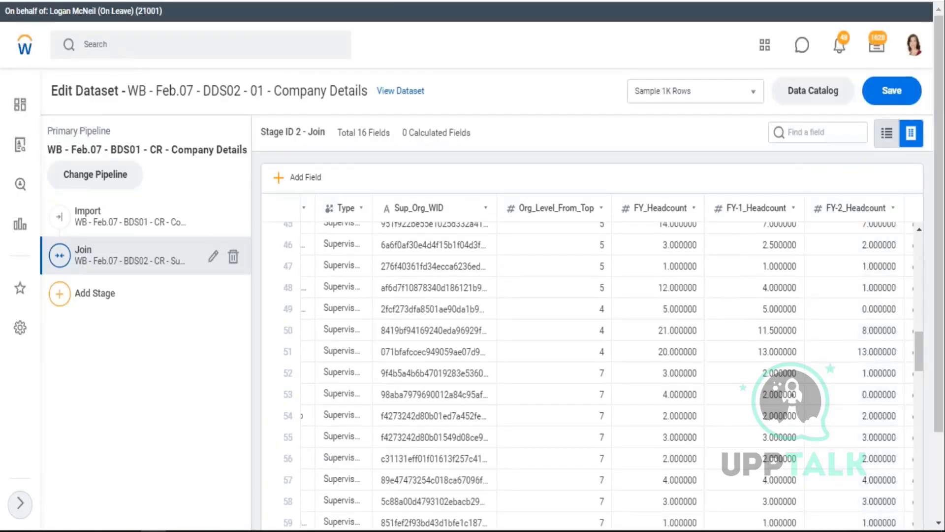
- Save the DDS02 Company Details dataset again and select DDS02 in its title
{"action": "left_click", "coordinate": [877, 102]}
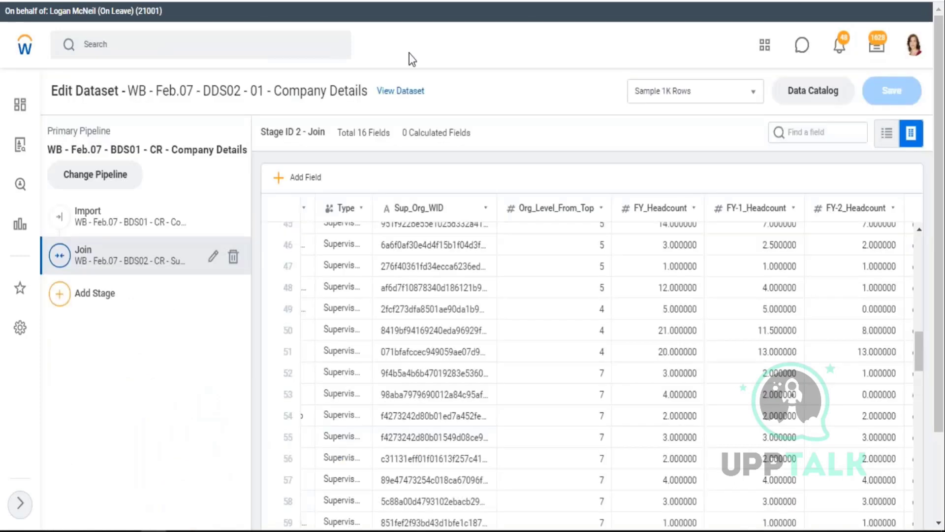
{"action": "double_click", "coordinate": [243, 90]}
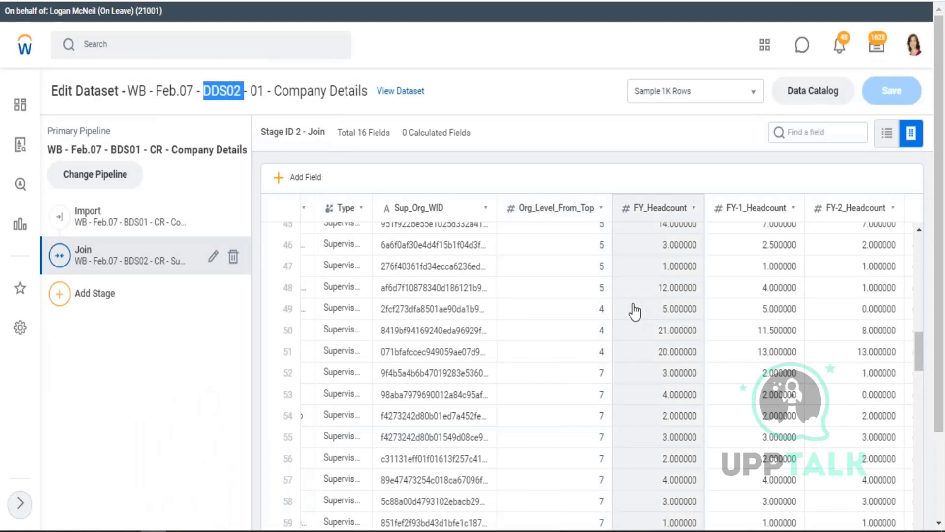
{"action": "scroll", "coordinate": [632, 312], "scroll_direction": "down", "scroll_amount": 3}
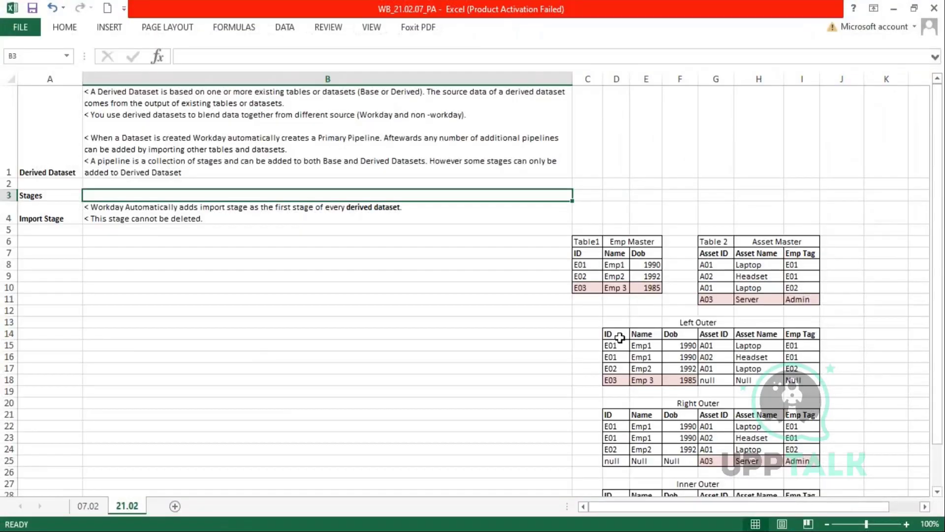
- Review the Emp Master, Asset Master and Outer Outer tables, labelling cell G42 'table'
{"action": "left_click_drag", "start_coordinate": [615, 335], "coordinate": [684, 369]}
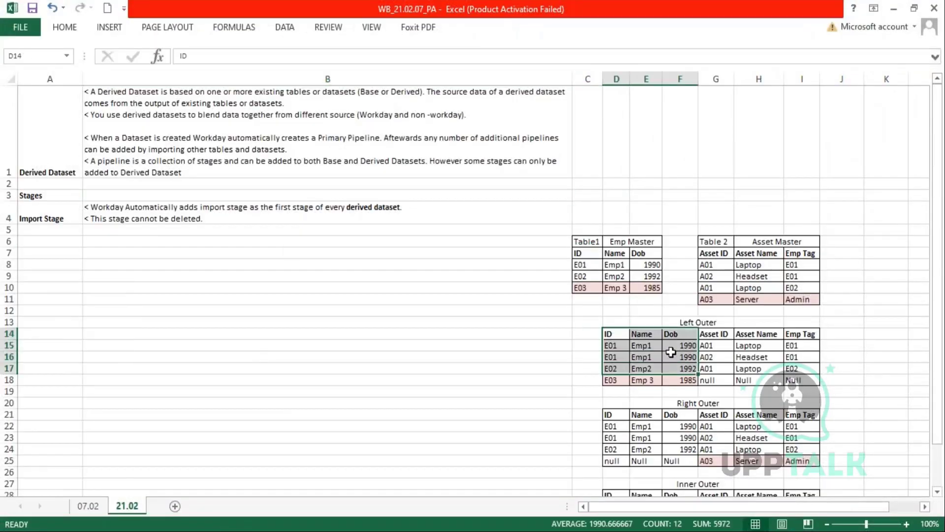
{"action": "left_click_drag", "start_coordinate": [586, 242], "coordinate": [653, 289]}
{"action": "left_click_drag", "start_coordinate": [713, 252], "coordinate": [810, 297]}
{"action": "scroll", "coordinate": [807, 345], "scroll_direction": "down", "scroll_amount": 4}
{"action": "left_click_drag", "start_coordinate": [613, 335], "coordinate": [803, 389]}
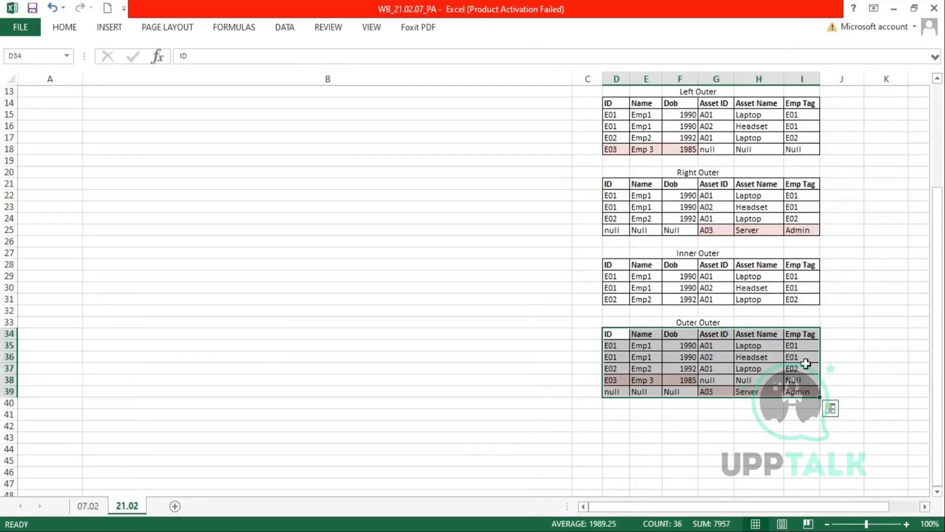
{"action": "left_click", "coordinate": [704, 427]}
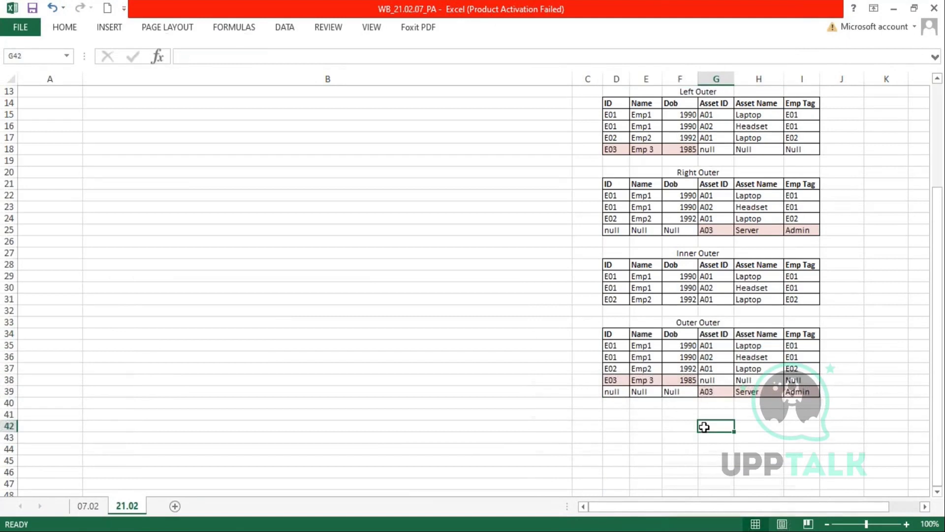
{"action": "type", "text": "table"}
{"action": "key", "text": "Return"}
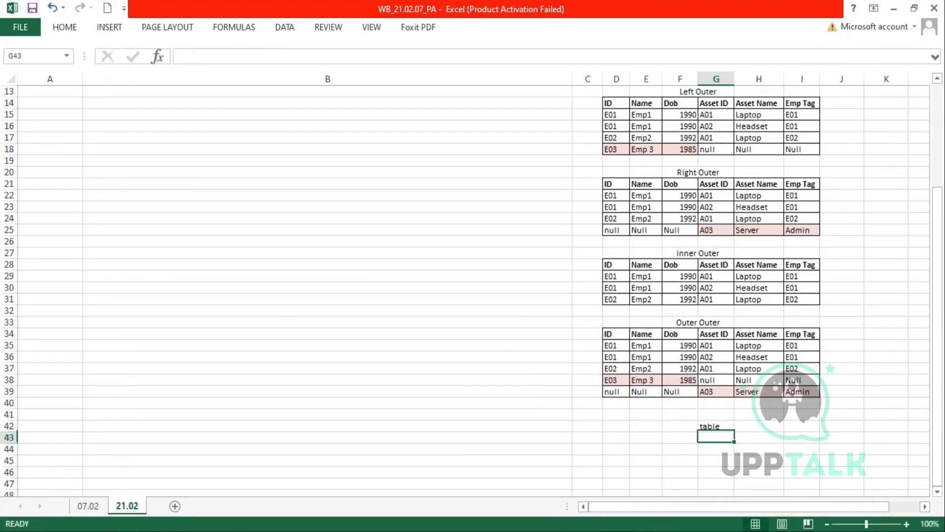
- Copy the Outer Outer header and first four rows to D43
{"action": "left_click_drag", "start_coordinate": [601, 332], "coordinate": [781, 378]}
{"action": "left_click_drag", "start_coordinate": [612, 335], "coordinate": [800, 380]}
{"action": "key", "text": "ctrl+c"}
{"action": "left_click", "coordinate": [617, 437]}
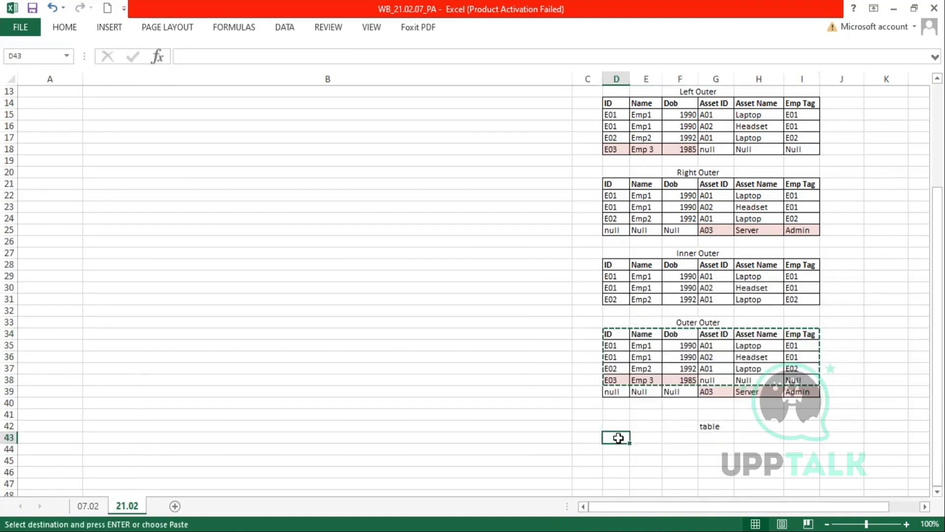
{"action": "key", "text": "ctrl+v"}
- Change the copied rows' IDs to E04, E05, E05 and E06
{"action": "left_click", "coordinate": [616, 450]}
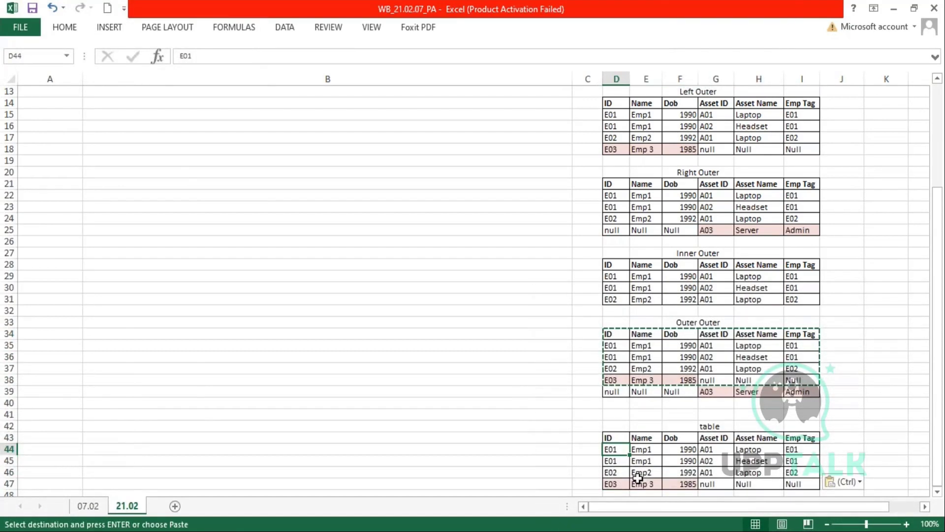
{"action": "type", "text": "E04"}
{"action": "key", "text": "Return"}
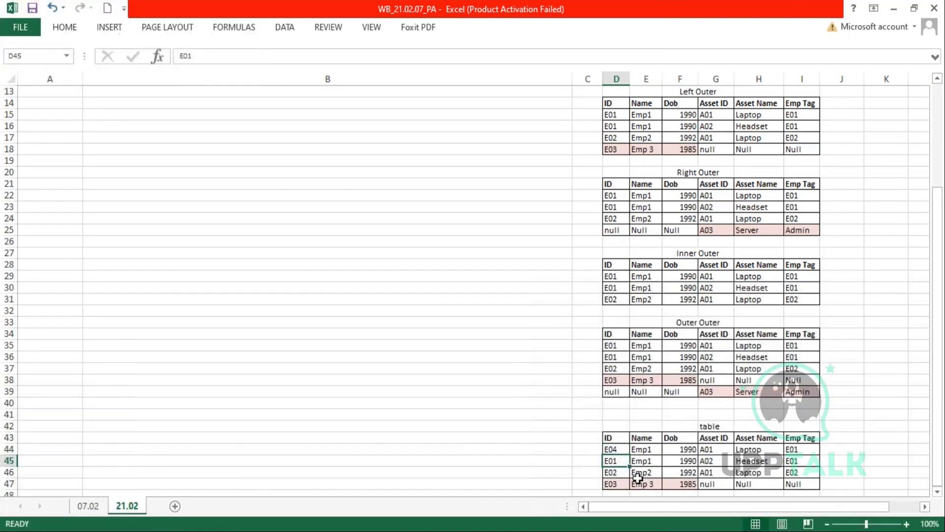
{"action": "type", "text": "E05"}
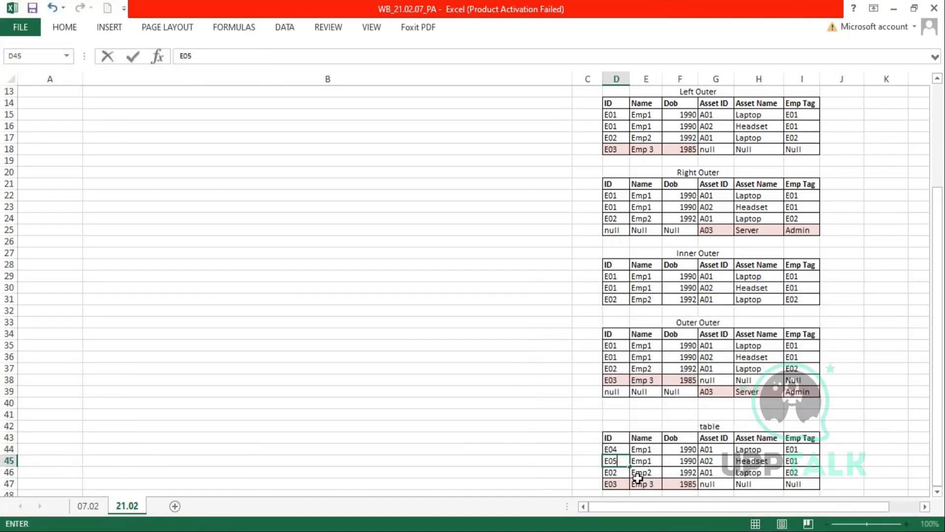
{"action": "key", "text": "Return"}
{"action": "type", "text": "E05"}
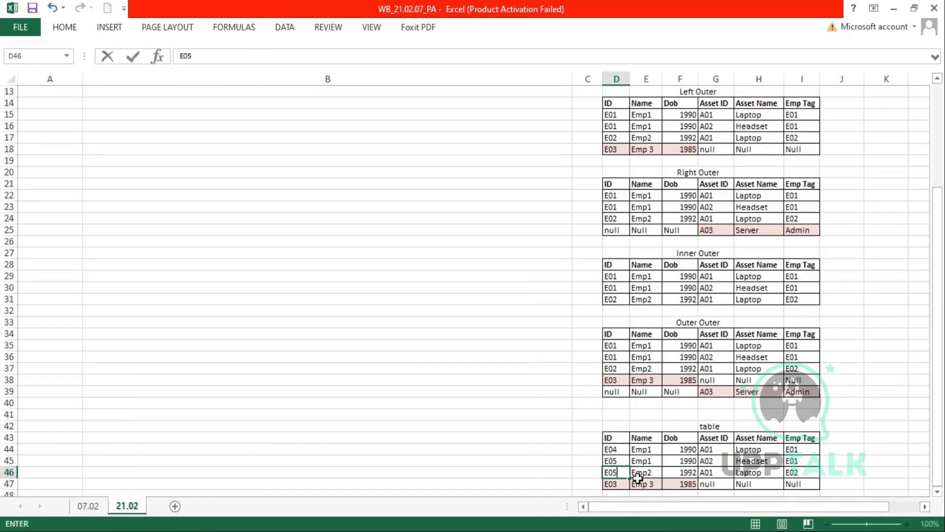
{"action": "key", "text": "Return"}
{"action": "type", "text": "E06"}
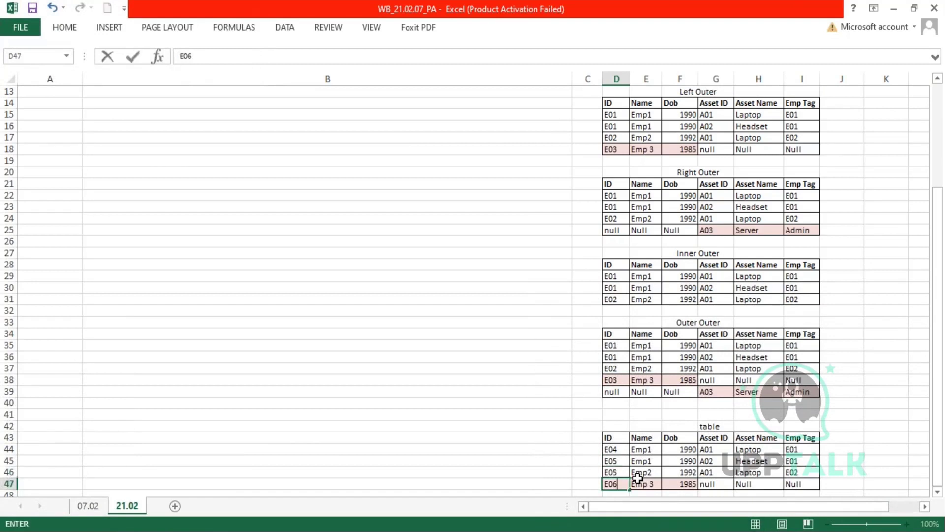
{"action": "key", "text": "Return"}
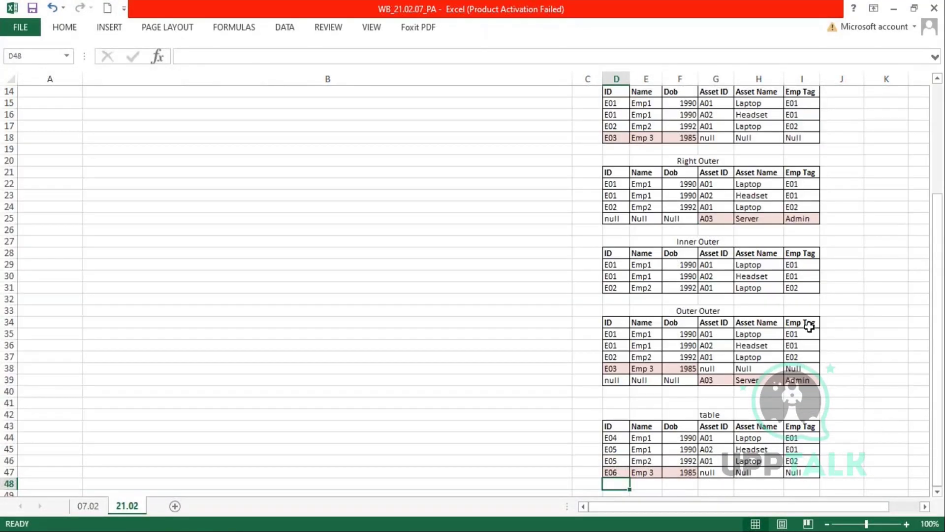
- Delete the Emp Tag cells of both lower tables, shifting cells left
{"action": "left_click_drag", "start_coordinate": [804, 323], "coordinate": [799, 472]}
{"action": "right_click", "coordinate": [797, 449]}
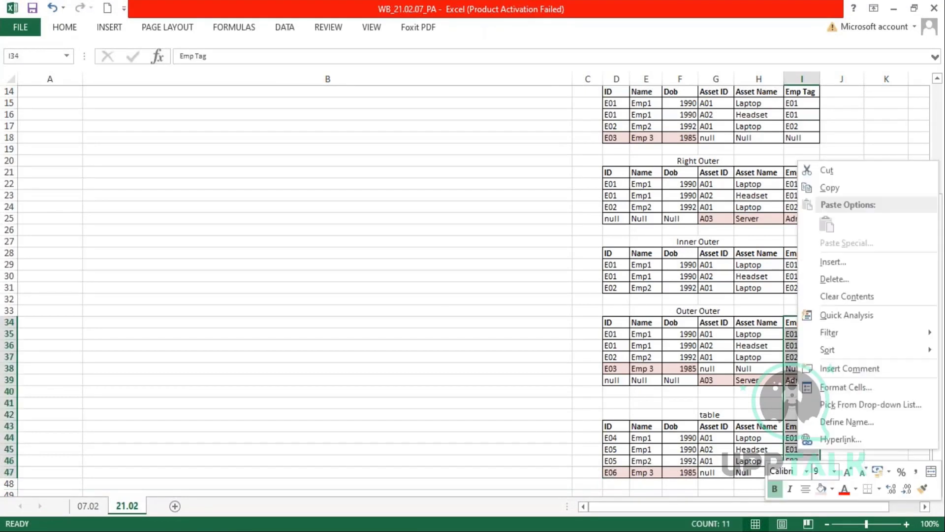
{"action": "left_click", "coordinate": [837, 282]}
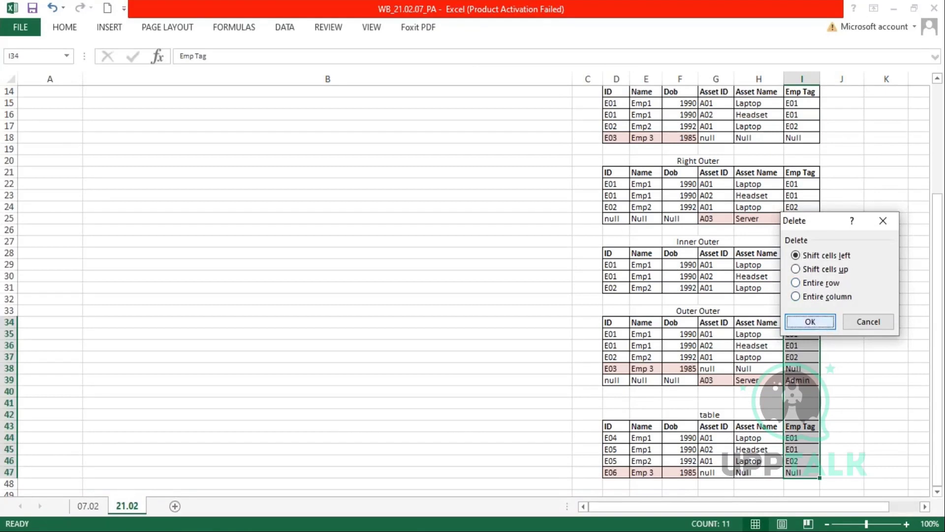
{"action": "left_click", "coordinate": [820, 322]}
{"action": "left_click", "coordinate": [857, 354]}
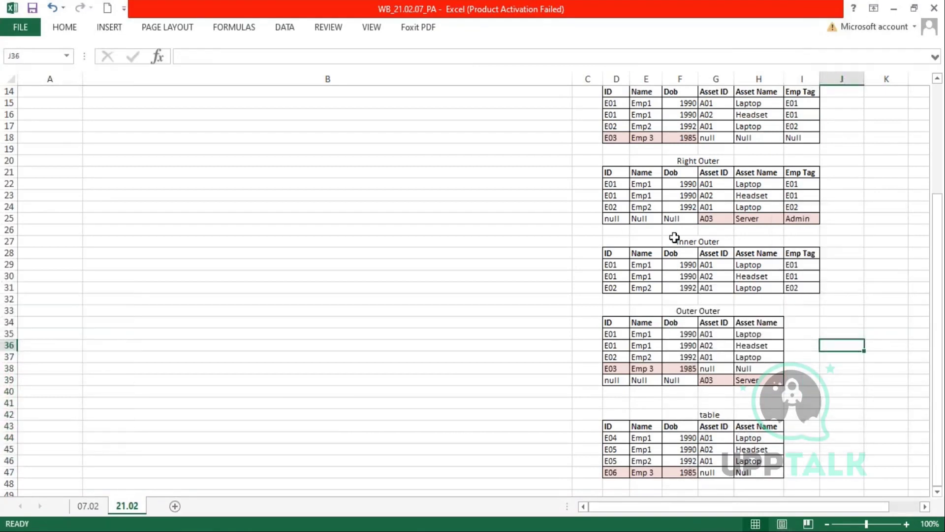
- Delete the gap rows D40:H43 with shift up, forming one nine-row table
{"action": "left_click_drag", "start_coordinate": [606, 325], "coordinate": [756, 380]}
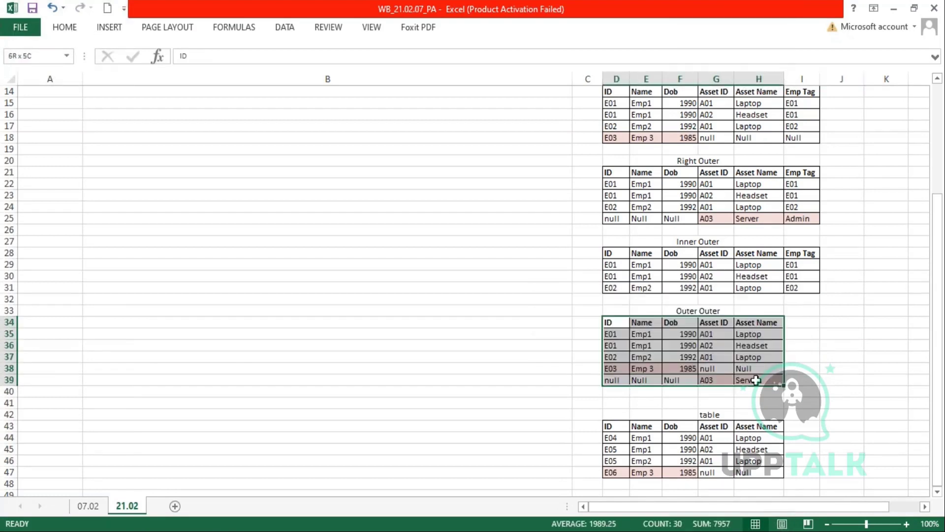
{"action": "left_click_drag", "start_coordinate": [611, 335], "coordinate": [761, 383]}
{"action": "scroll", "coordinate": [611, 404], "scroll_direction": "down", "scroll_amount": 1}
{"action": "left_click_drag", "start_coordinate": [616, 407], "coordinate": [752, 445]}
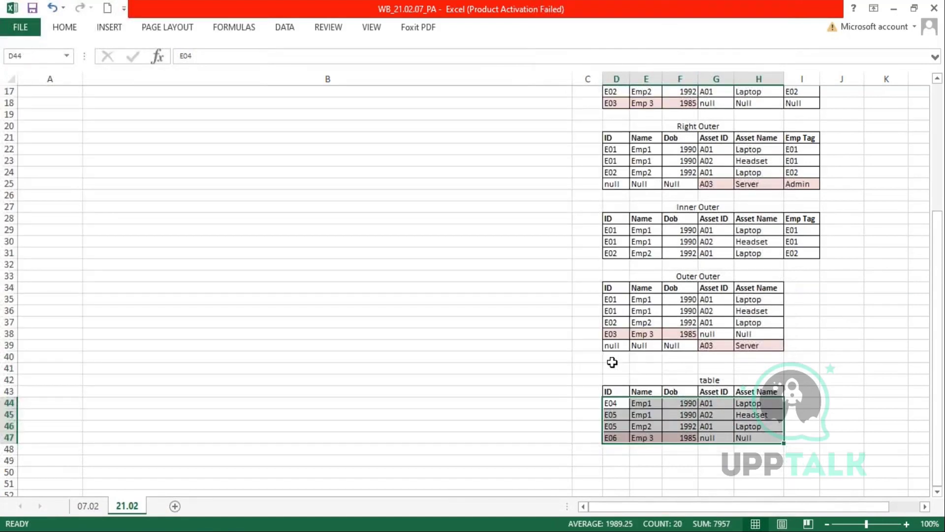
{"action": "left_click_drag", "start_coordinate": [611, 360], "coordinate": [771, 394]}
{"action": "right_click", "coordinate": [772, 394]}
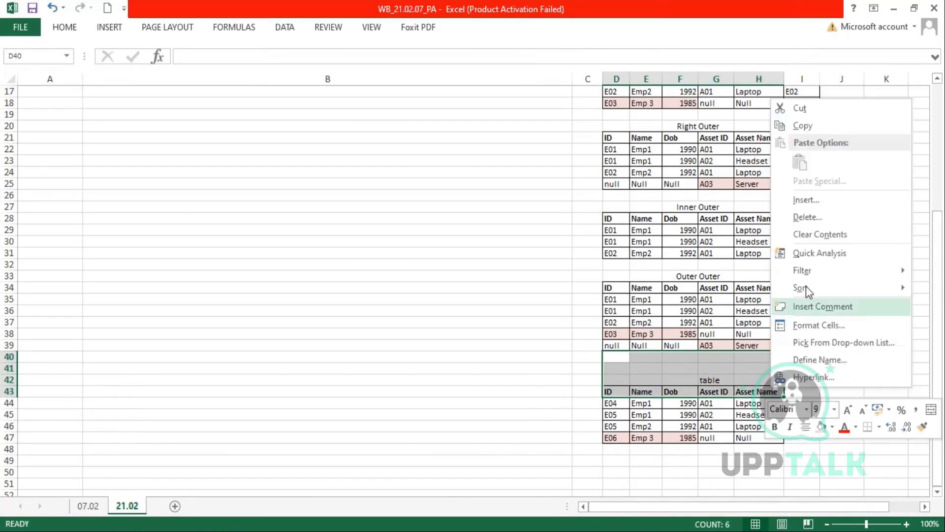
{"action": "left_click", "coordinate": [819, 218]}
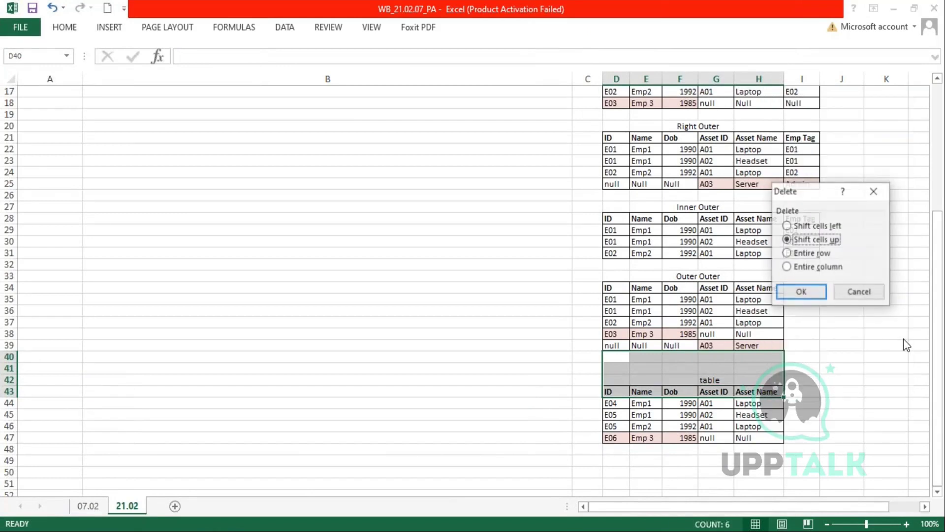
{"action": "left_click", "coordinate": [802, 293]}
{"action": "left_click_drag", "start_coordinate": [611, 301], "coordinate": [761, 394]}
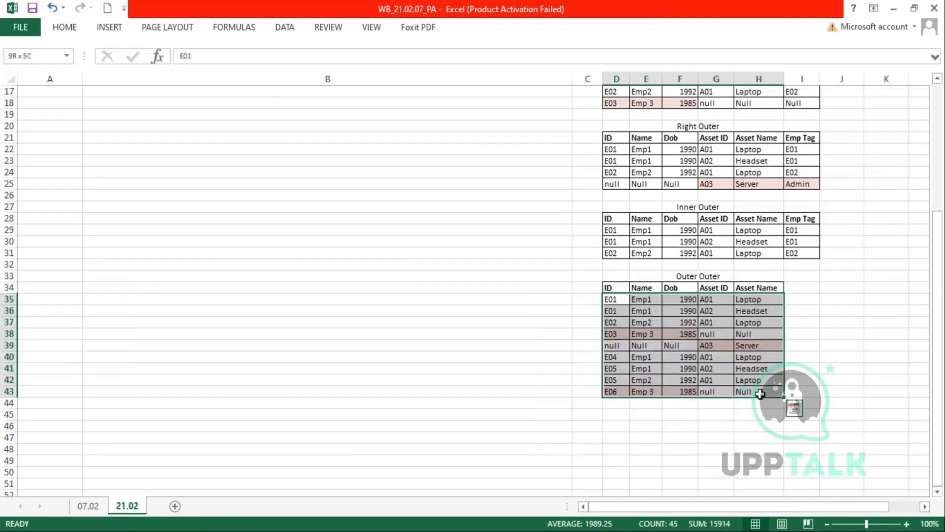
{"action": "left_click", "coordinate": [774, 436]}
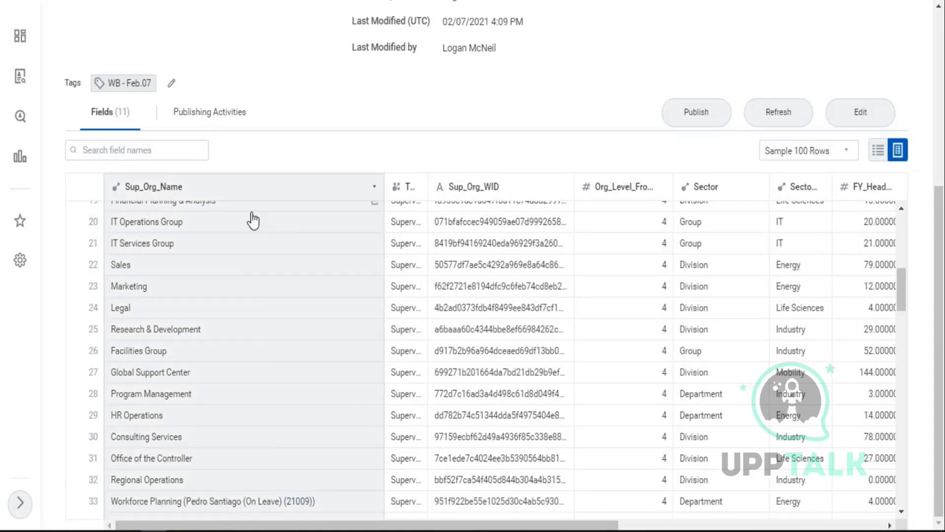
- Scroll to the top of the Supervisory Details page and go back to the Data Catalog
{"action": "scroll", "coordinate": [249, 216], "scroll_direction": "up", "scroll_amount": 8}
{"action": "scroll", "coordinate": [642, 118], "scroll_direction": "up", "scroll_amount": 5}
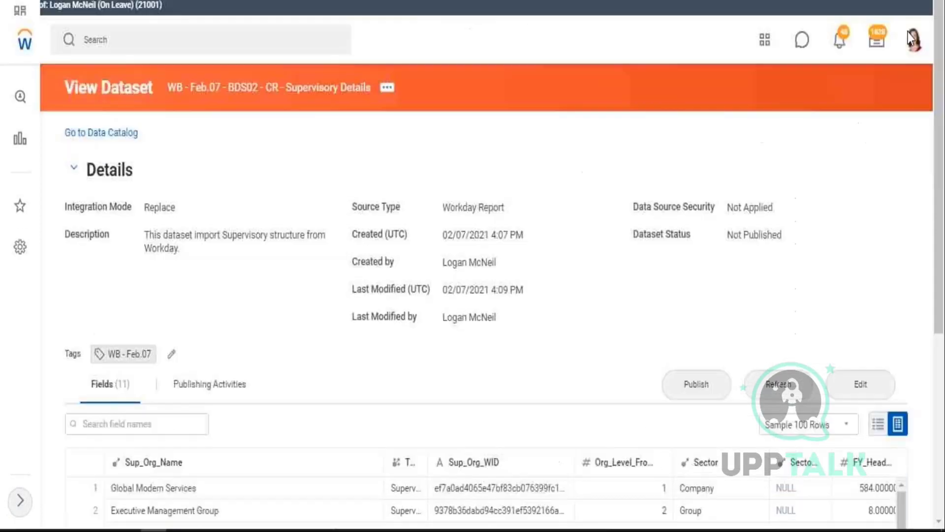
{"action": "left_click", "coordinate": [117, 133]}
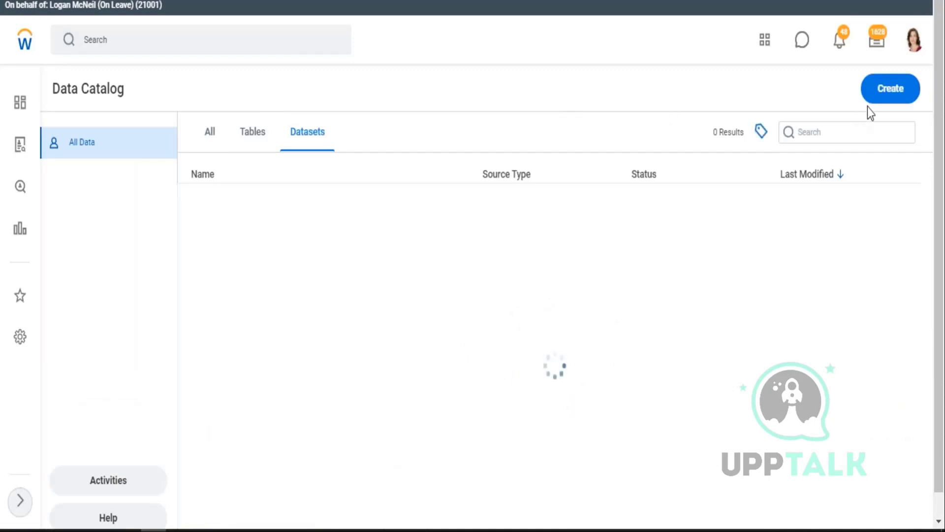
- Create a derived dataset sourced from WB - Feb.07 - DDS01 - 01 - Company Details
{"action": "left_click", "coordinate": [884, 90]}
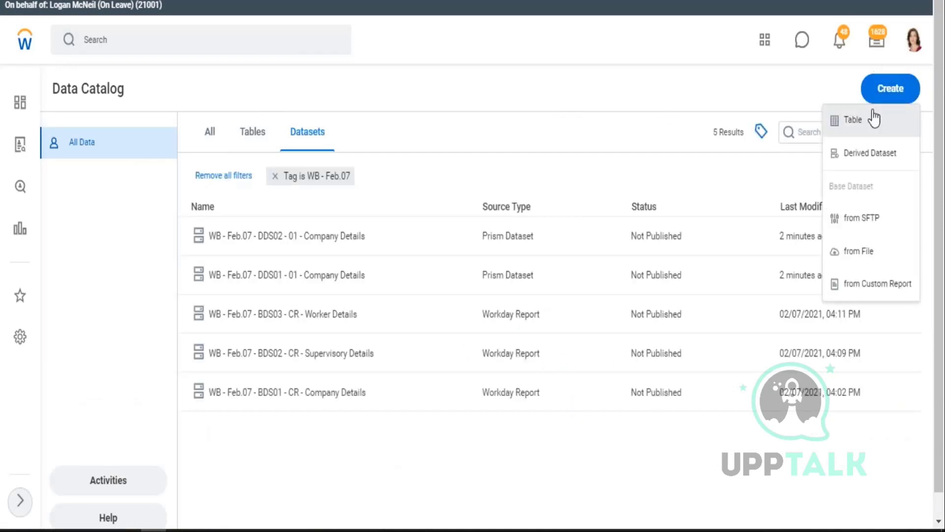
{"action": "left_click", "coordinate": [864, 165]}
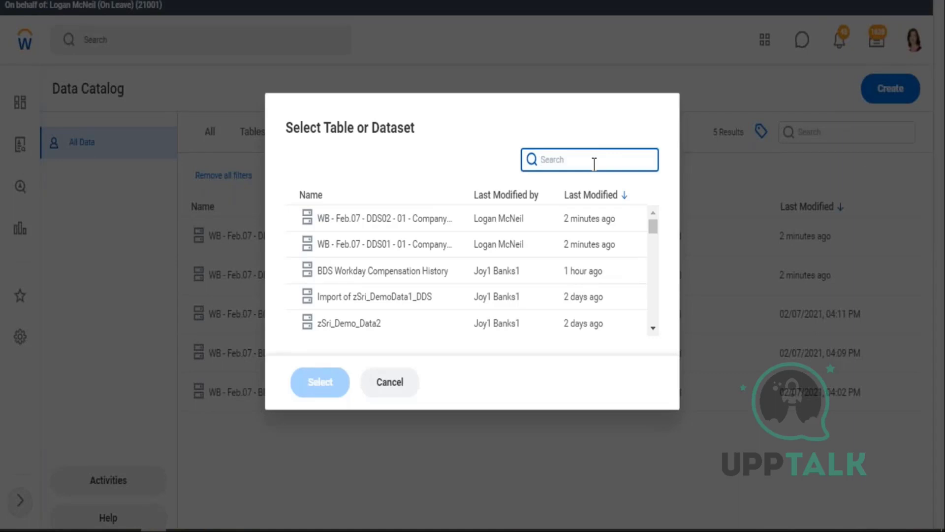
{"action": "left_click", "coordinate": [403, 248]}
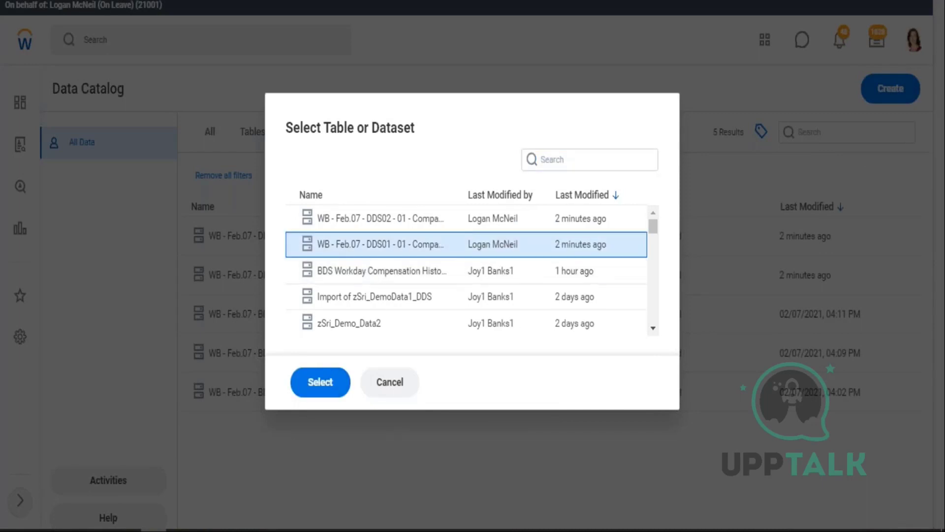
{"action": "left_click", "coordinate": [321, 389]}
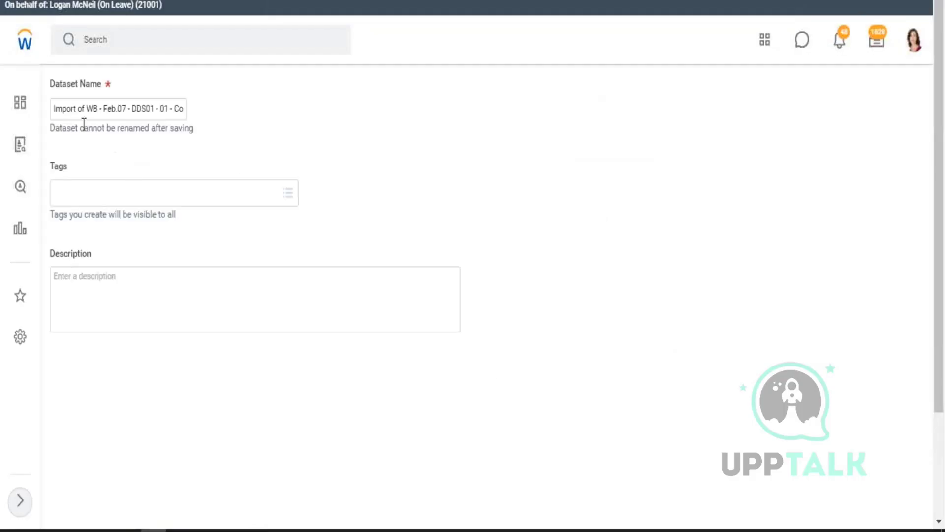
{"action": "left_click", "coordinate": [86, 108]}
- Rename the dataset to 'WB - Feb.07 - DDS03 - 02 - Company Details', dropping 'Import of'
{"action": "key", "text": "BackSpace"}
{"action": "key", "text": "BackSpace"}
{"action": "key", "text": "BackSpace"}
{"action": "key", "text": "BackSpace"}
{"action": "key", "text": "BackSpace"}
{"action": "key", "text": "BackSpace"}
{"action": "key", "text": "BackSpace"}
{"action": "key", "text": "BackSpace"}
{"action": "key", "text": "BackSpace"}
{"action": "key", "text": "BackSpace"}
{"action": "key", "text": "Right"}
{"action": "key", "text": "Right"}
{"action": "key", "text": "Right"}
{"action": "key", "text": "Right"}
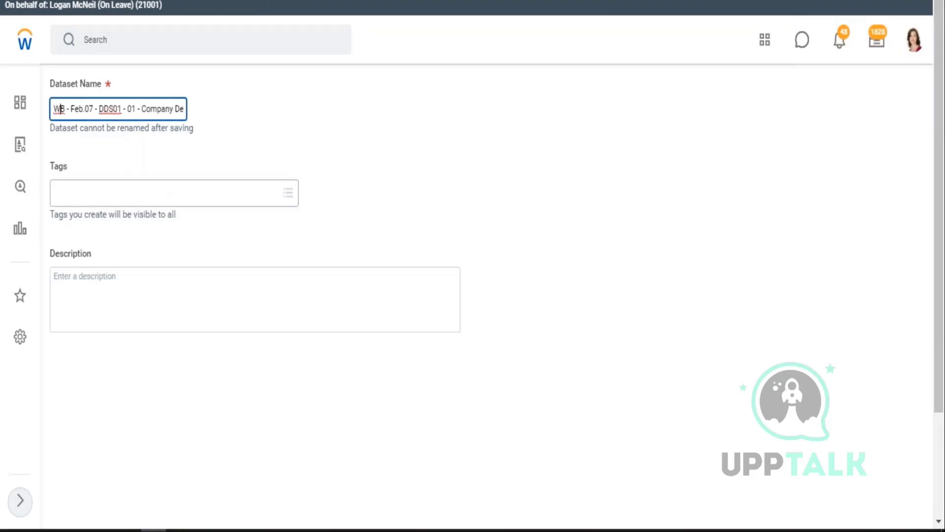
{"action": "key", "text": "Right"}
{"action": "key", "text": "Right"}
{"action": "key", "text": "Right"}
{"action": "key", "text": "Right"}
{"action": "key", "text": "Right"}
{"action": "key", "text": "Right"}
{"action": "key", "text": "Right"}
{"action": "key", "text": "Right"}
{"action": "key", "text": "Right"}
{"action": "key", "text": "Right"}
{"action": "key", "text": "Right"}
{"action": "key", "text": "Right"}
{"action": "key", "text": "Right"}
{"action": "key", "text": "Right"}
{"action": "key", "text": "Right"}
{"action": "key", "text": "BackSpace"}
{"action": "type", "text": "3"}
{"action": "key", "text": "Right"}
{"action": "key", "text": "Right"}
{"action": "key", "text": "Right"}
{"action": "key", "text": "Right"}
{"action": "key", "text": "BackSpace"}
{"action": "type", "text": "2"}
- Tag the dataset WB - Feb.07 and save it
{"action": "left_click", "coordinate": [162, 193]}
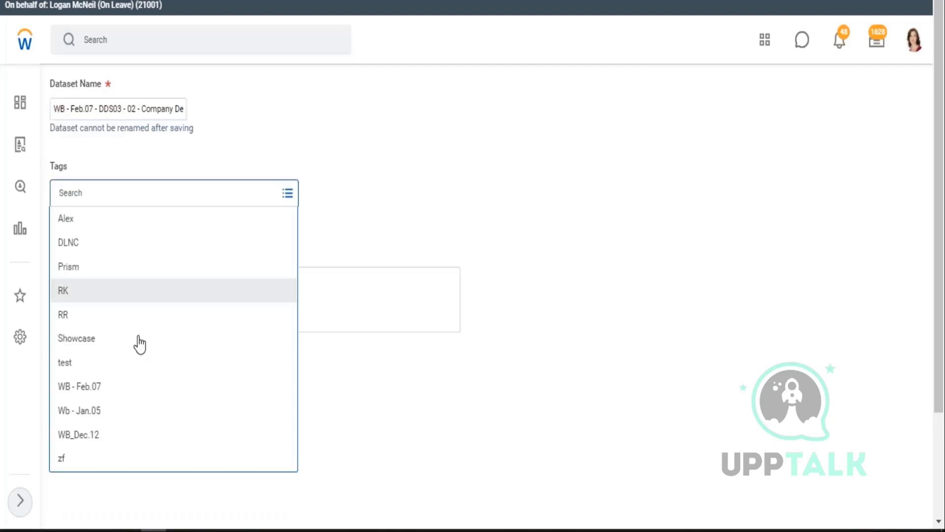
{"action": "left_click", "coordinate": [99, 390]}
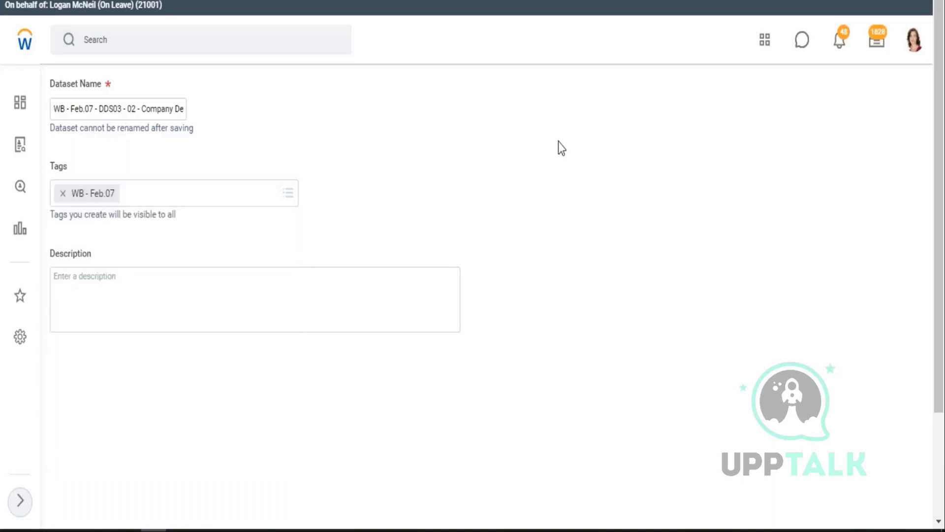
{"action": "scroll", "coordinate": [259, 405], "scroll_direction": "down", "scroll_amount": 2}
{"action": "scroll", "coordinate": [270, 382], "scroll_direction": "down", "scroll_amount": 1}
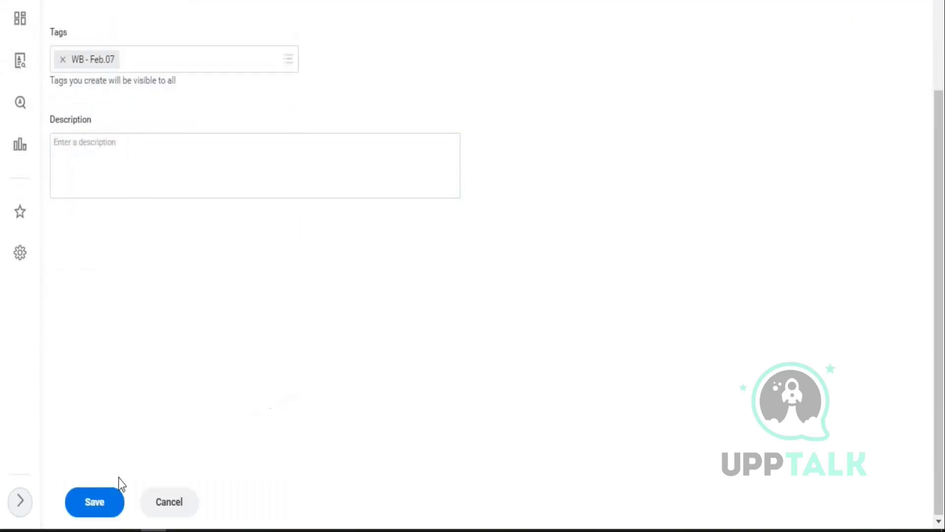
{"action": "left_click", "coordinate": [95, 502]}
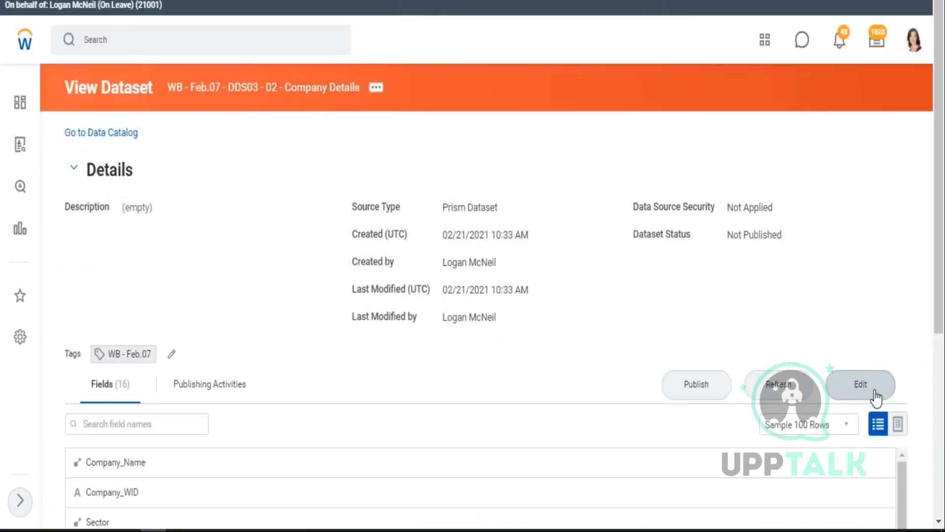
- Open the DDS03 Company Details dataset in edit mode
{"action": "left_click", "coordinate": [861, 389]}
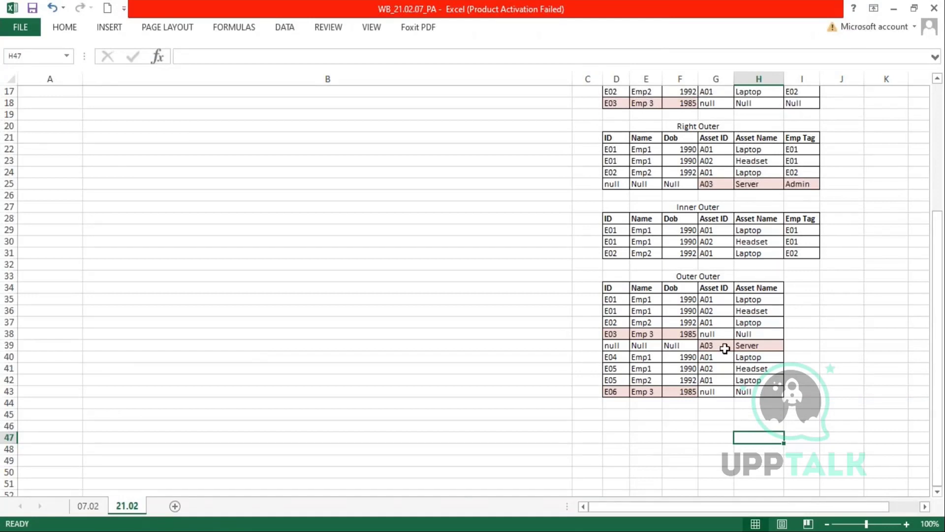
{"action": "key", "text": "ctrl+z"}
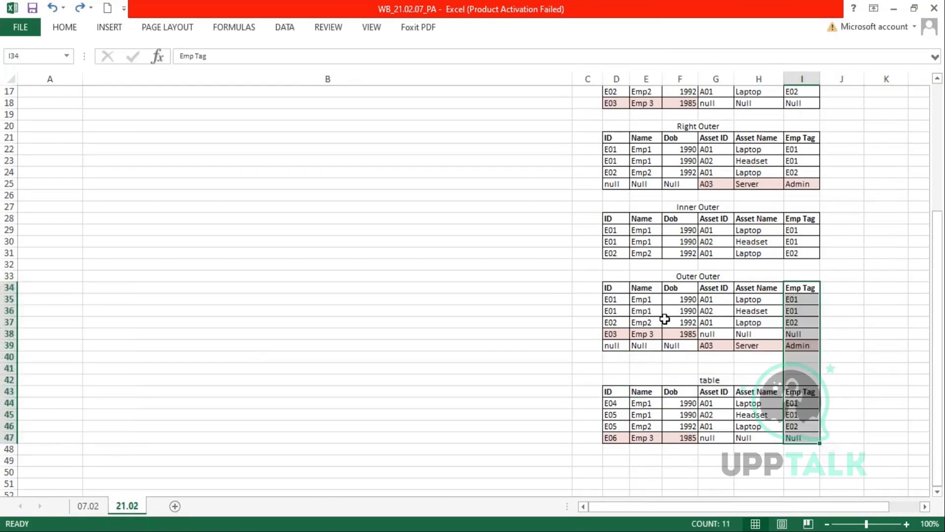
{"action": "left_click_drag", "start_coordinate": [612, 296], "coordinate": [707, 345]}
{"action": "scroll", "coordinate": [676, 298], "scroll_direction": "up", "scroll_amount": 3}
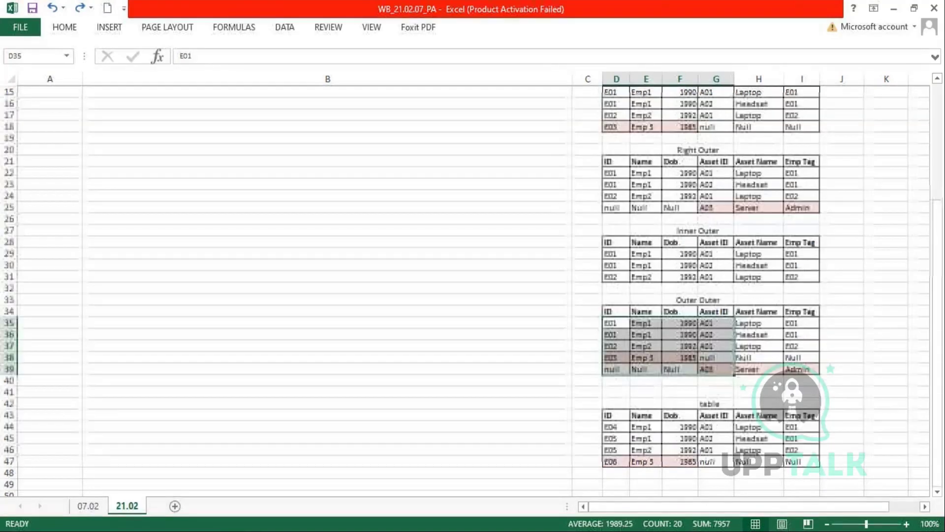
{"action": "scroll", "coordinate": [642, 151], "scroll_direction": "up", "scroll_amount": 2}
{"action": "left_click_drag", "start_coordinate": [579, 151], "coordinate": [658, 195]}
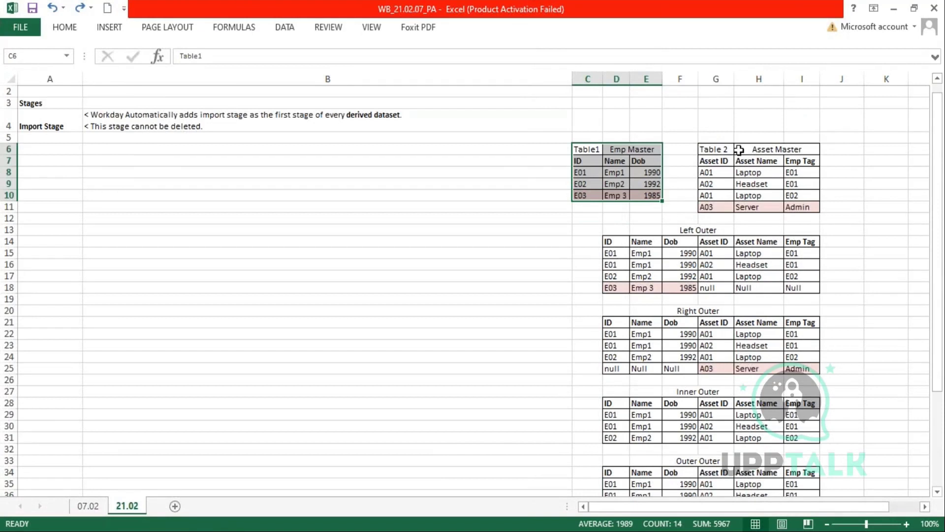
{"action": "left_click_drag", "start_coordinate": [709, 150], "coordinate": [806, 206]}
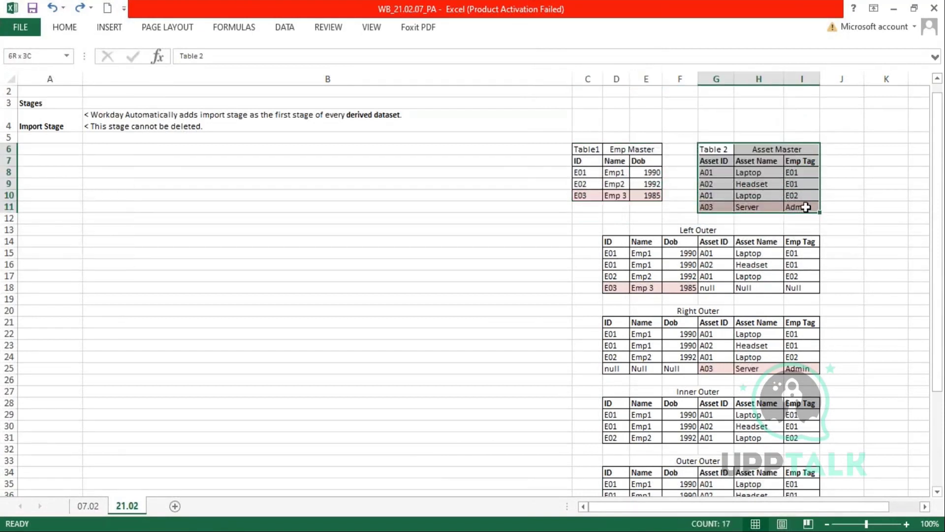
{"action": "left_click", "coordinate": [586, 162]}
{"action": "left_click", "coordinate": [617, 161]}
{"action": "left_click", "coordinate": [640, 159]}
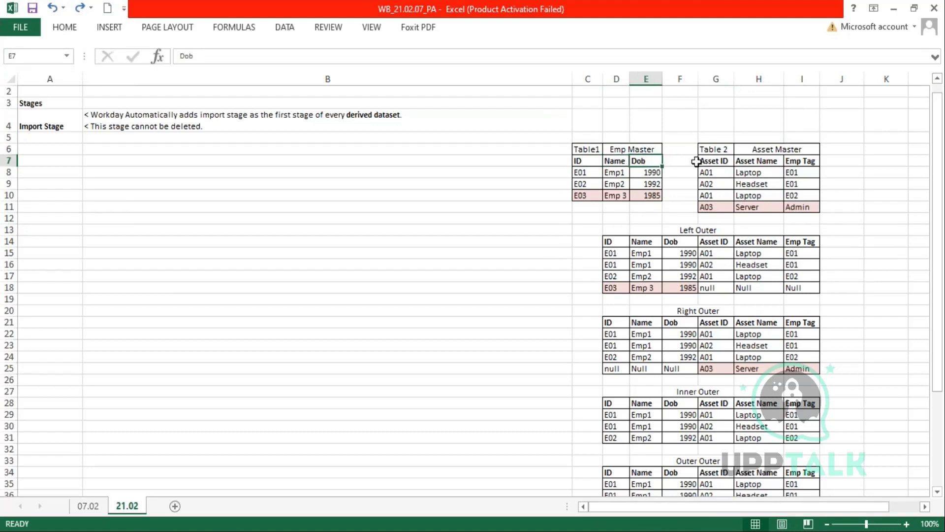
{"action": "left_click", "coordinate": [582, 162]}
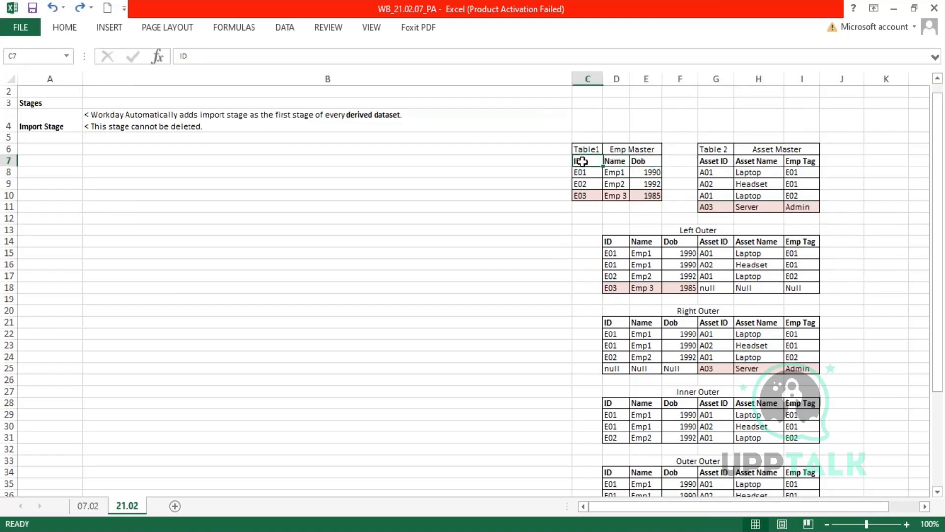
{"action": "left_click", "coordinate": [616, 161]}
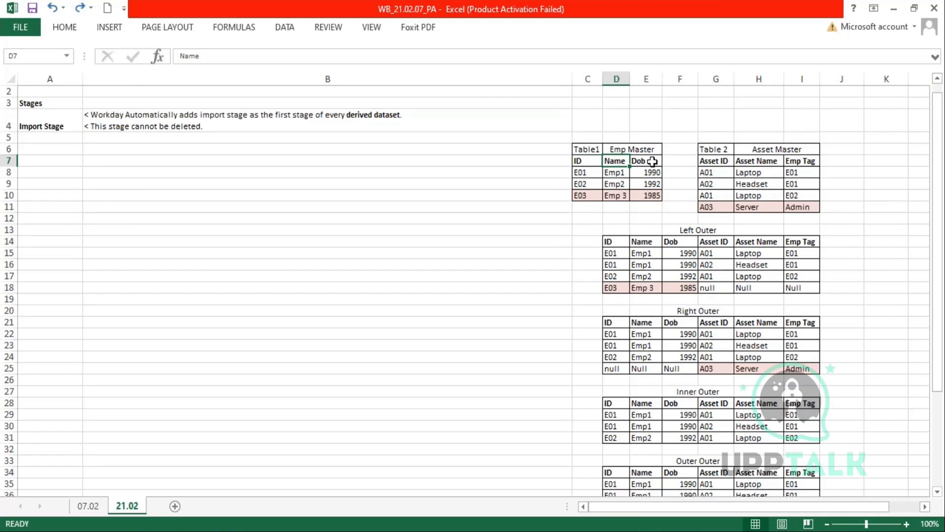
{"action": "left_click", "coordinate": [653, 162]}
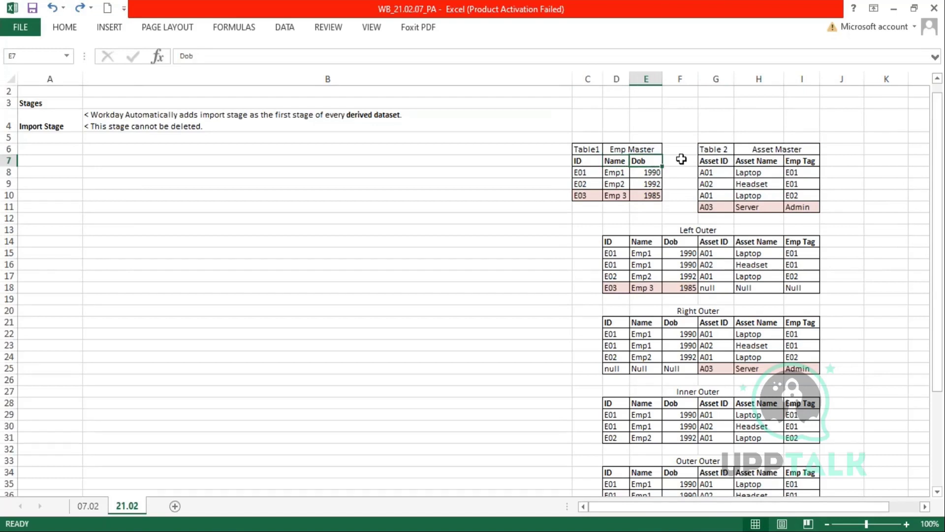
{"action": "left_click", "coordinate": [710, 163]}
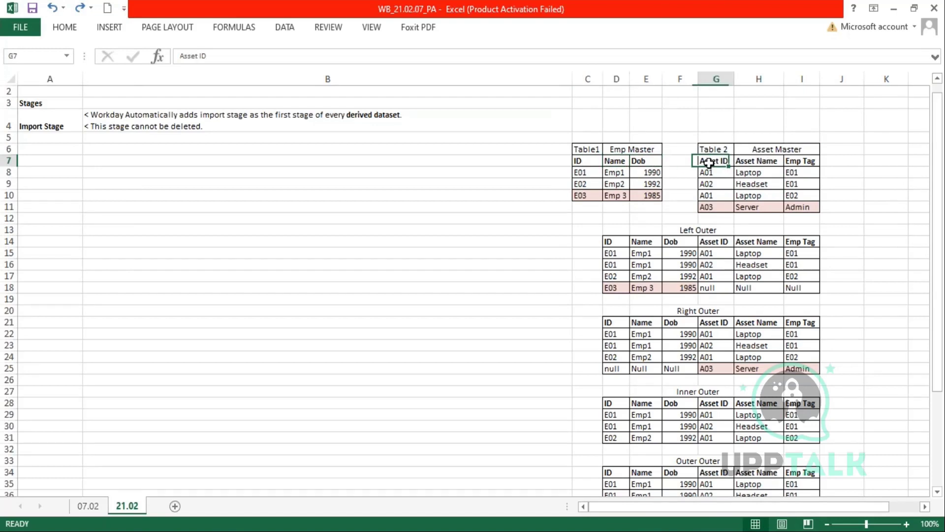
{"action": "left_click", "coordinate": [761, 164]}
{"action": "left_click", "coordinate": [806, 163]}
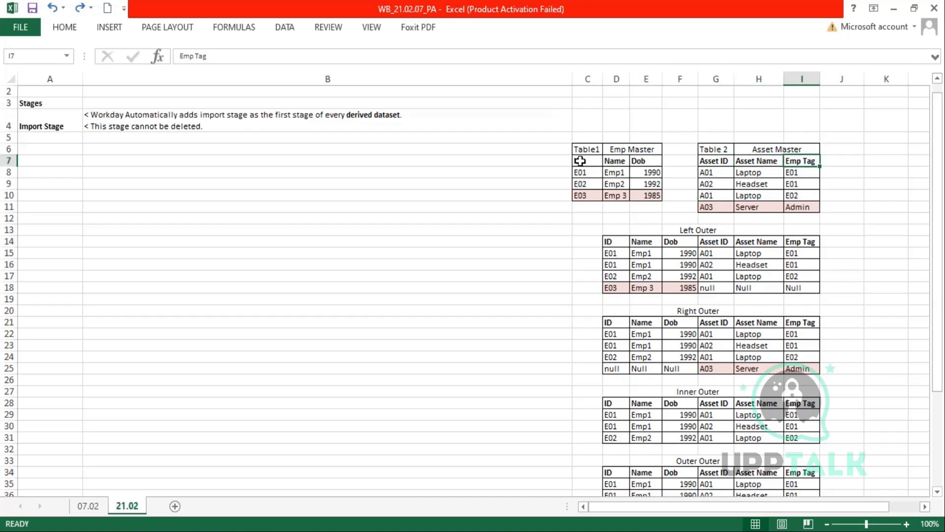
{"action": "left_click_drag", "start_coordinate": [578, 161], "coordinate": [653, 161]}
{"action": "left_click_drag", "start_coordinate": [725, 161], "coordinate": [815, 158]}
{"action": "left_click_drag", "start_coordinate": [606, 241], "coordinate": [805, 284]}
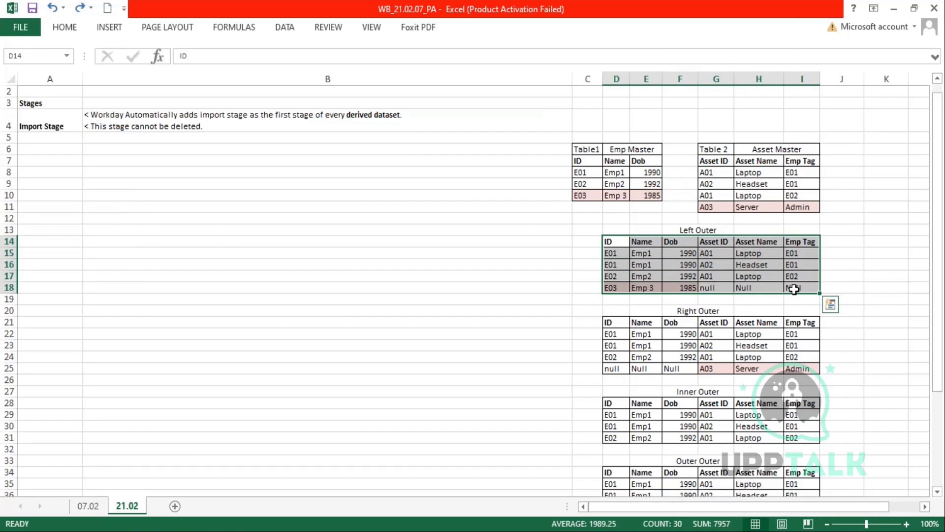
{"action": "scroll", "coordinate": [791, 289], "scroll_direction": "down", "scroll_amount": 5}
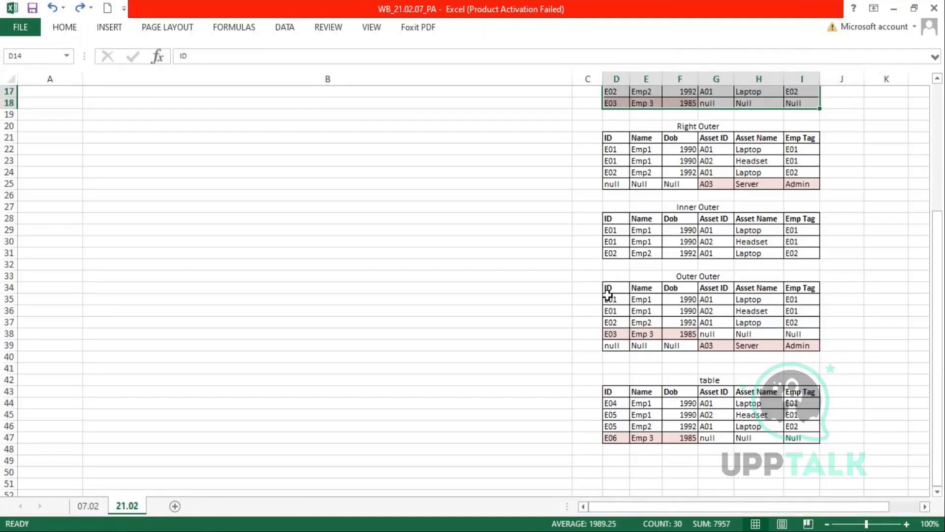
{"action": "left_click_drag", "start_coordinate": [611, 288], "coordinate": [802, 289]}
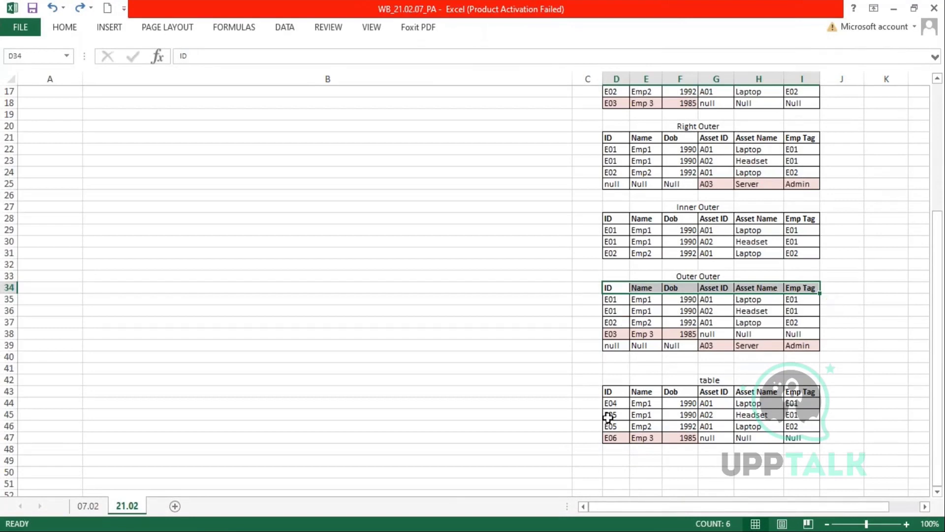
{"action": "left_click", "coordinate": [611, 395]}
{"action": "left_click_drag", "start_coordinate": [611, 396], "coordinate": [804, 394]}
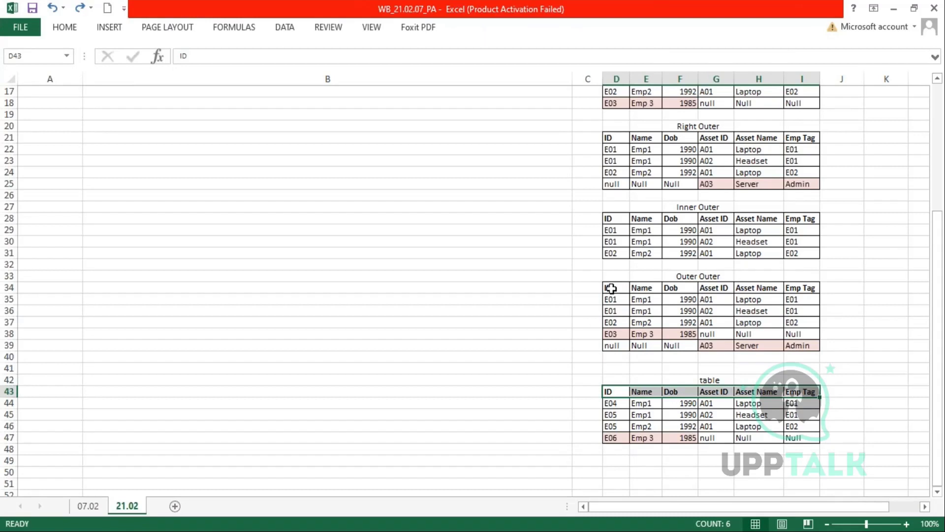
{"action": "left_click", "coordinate": [613, 391]}
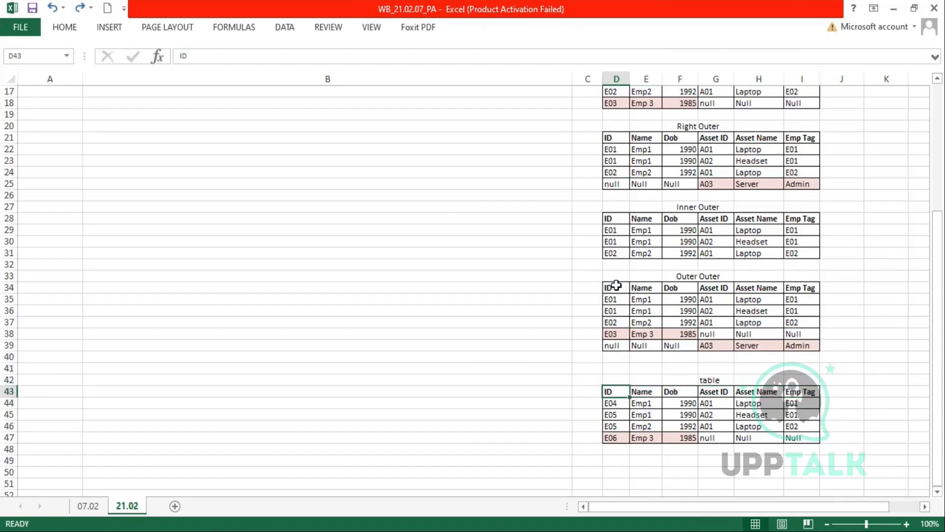
{"action": "left_click", "coordinate": [645, 392]}
{"action": "left_click_drag", "start_coordinate": [640, 391], "coordinate": [671, 380]}
{"action": "left_click", "coordinate": [670, 287]}
{"action": "left_click", "coordinate": [715, 288]}
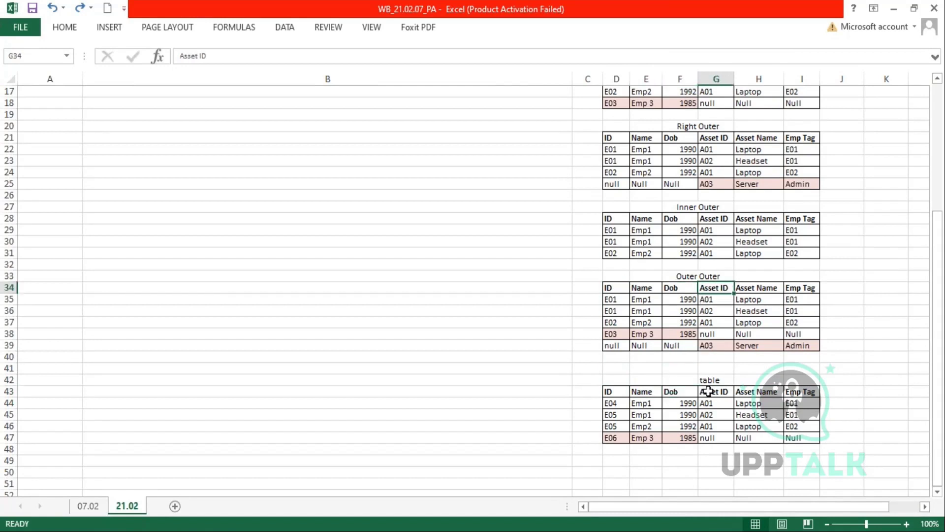
{"action": "left_click", "coordinate": [708, 391]}
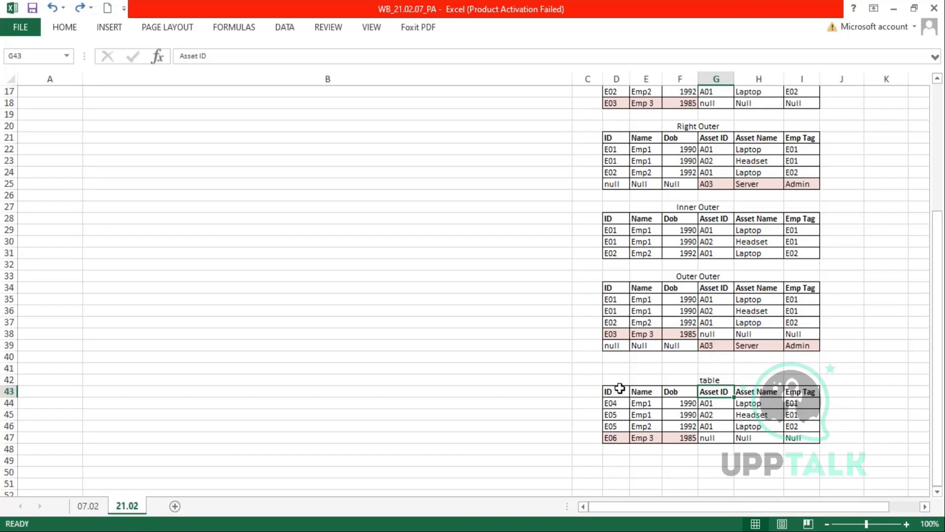
{"action": "scroll", "coordinate": [627, 374], "scroll_direction": "up", "scroll_amount": 6}
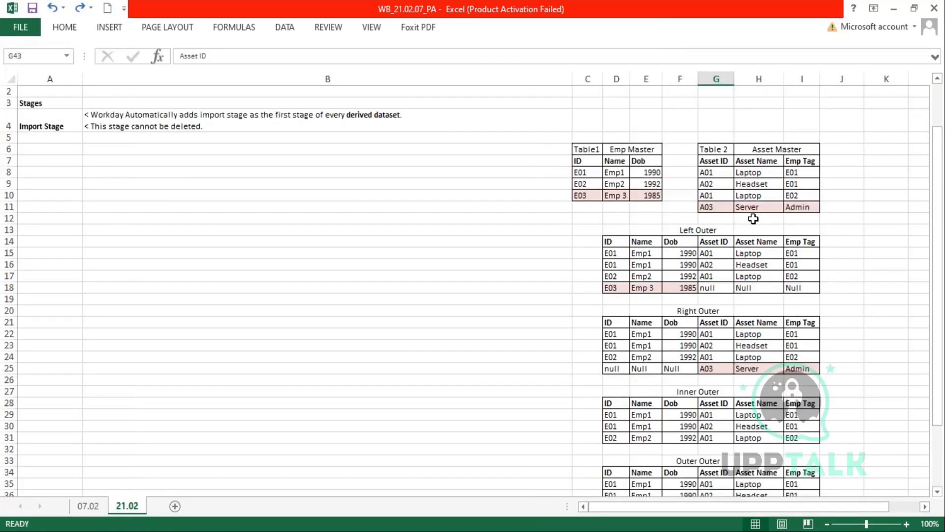
{"action": "left_click_drag", "start_coordinate": [715, 243], "coordinate": [719, 301]}
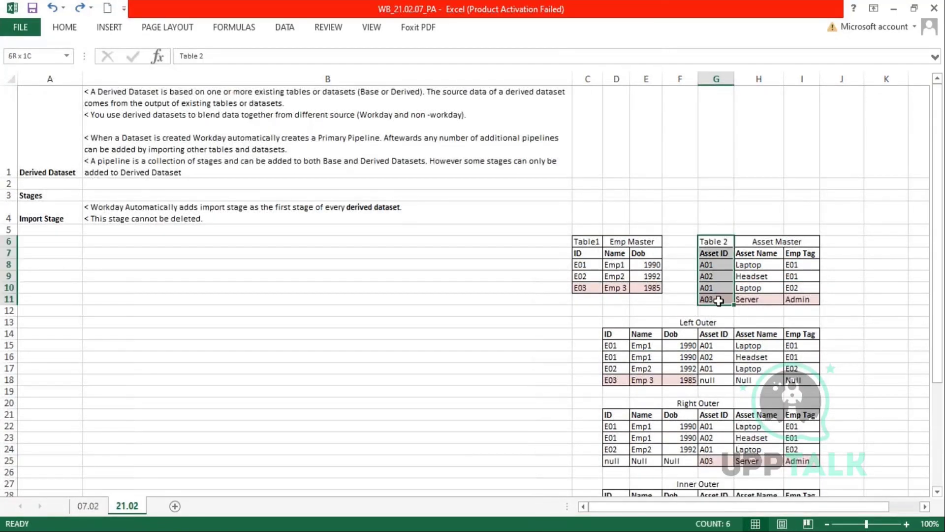
{"action": "left_click", "coordinate": [582, 266]}
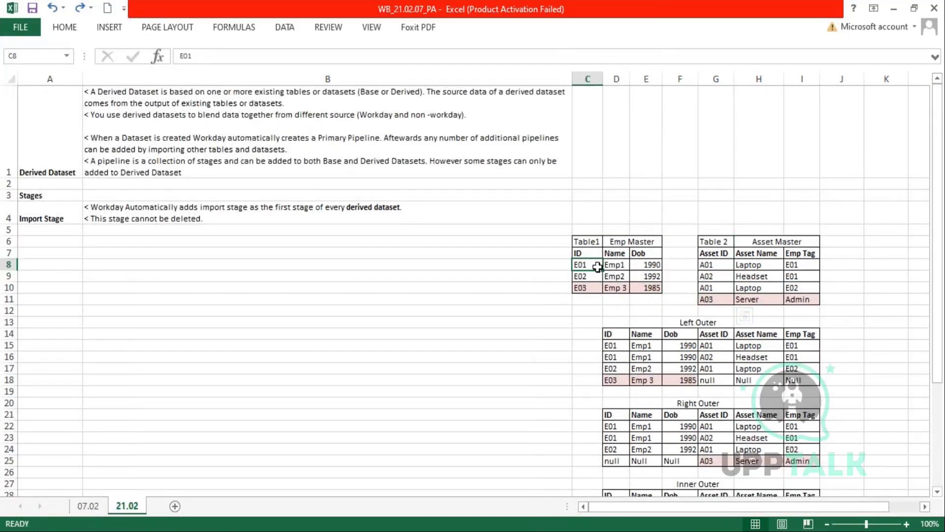
{"action": "left_click", "coordinate": [798, 268], "text": "ctrl"}
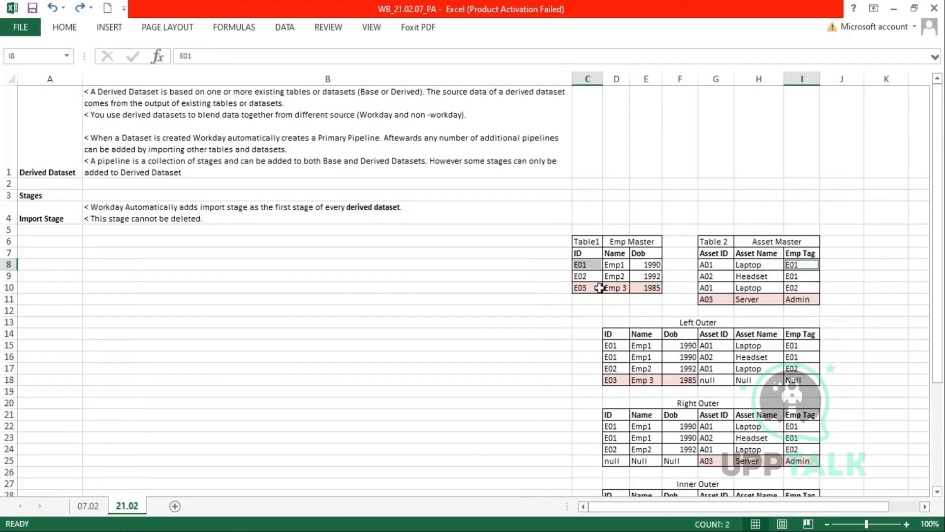
{"action": "left_click", "coordinate": [584, 277], "text": "ctrl"}
{"action": "left_click", "coordinate": [800, 276], "text": "ctrl"}
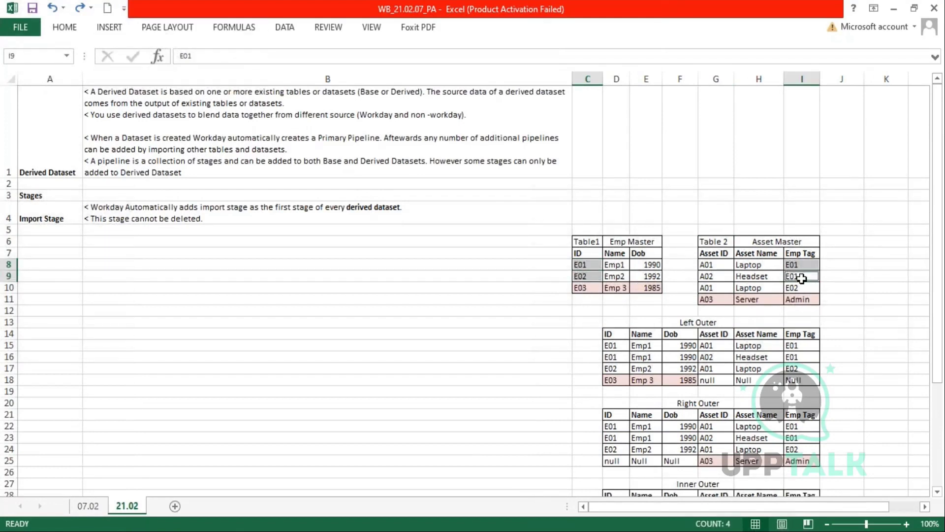
{"action": "scroll", "coordinate": [800, 276], "scroll_direction": "down", "scroll_amount": 6}
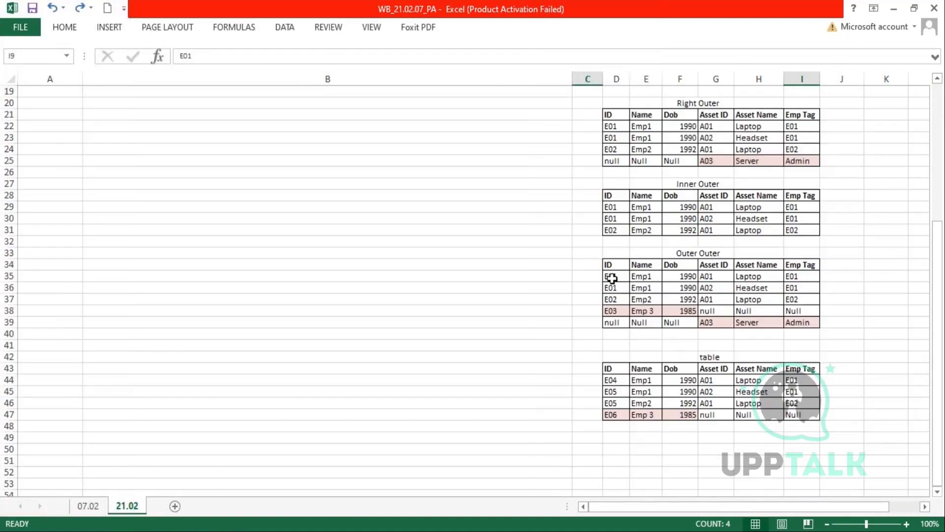
{"action": "left_click_drag", "start_coordinate": [610, 276], "coordinate": [615, 311]}
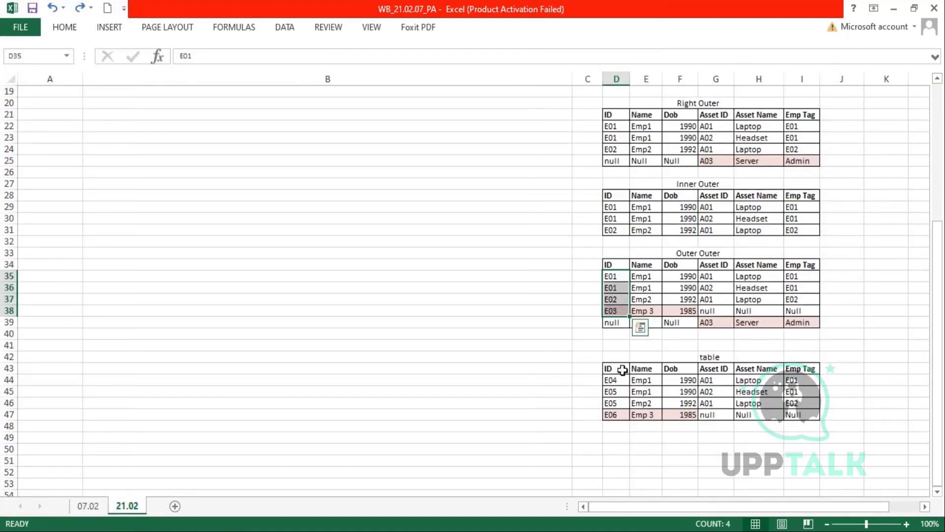
{"action": "left_click_drag", "start_coordinate": [615, 380], "coordinate": [616, 418]}
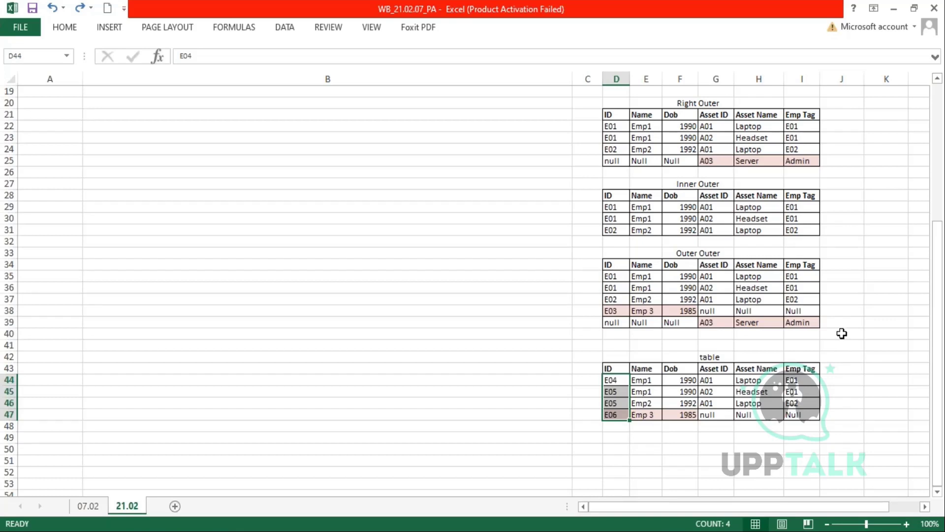
- Enter Def in J34 beside the Outer Outer headers and copy it to J43 beside the lower table
{"action": "left_click", "coordinate": [839, 266]}
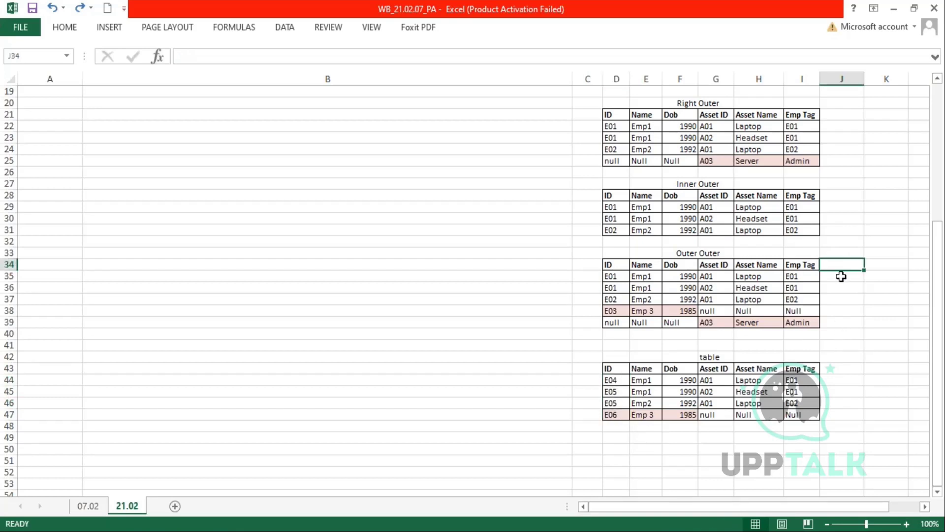
{"action": "left_click_drag", "start_coordinate": [621, 370], "coordinate": [625, 415]}
{"action": "left_click", "coordinate": [853, 263]}
{"action": "type", "text": "Def"}
{"action": "key", "text": "Return"}
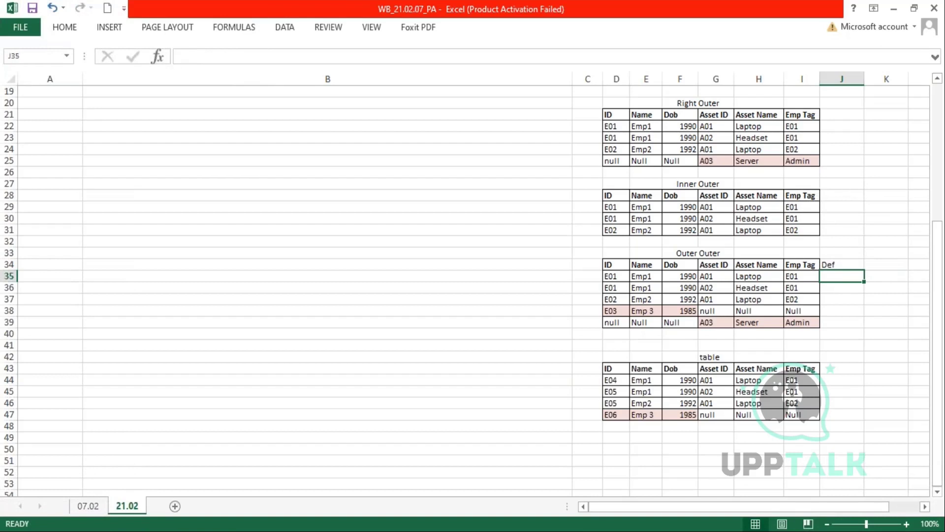
{"action": "left_click", "coordinate": [845, 265]}
{"action": "key", "text": "ctrl+c"}
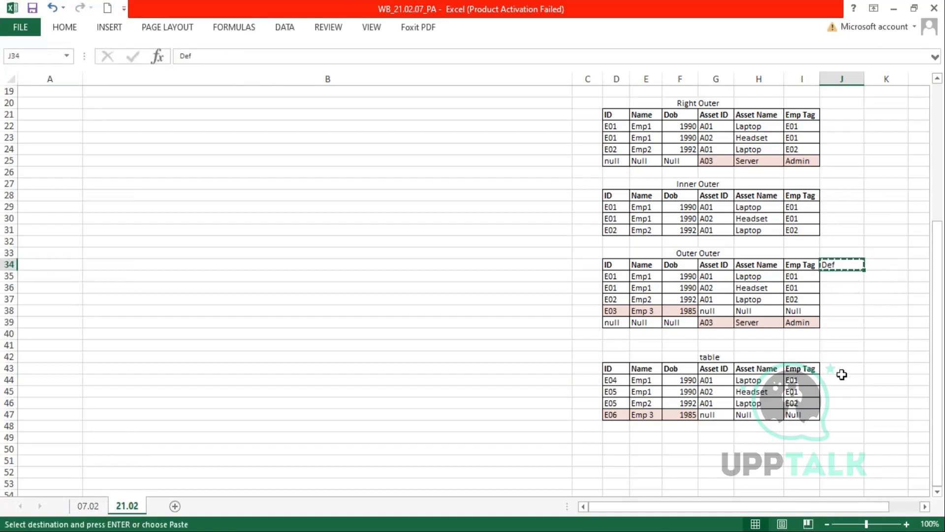
{"action": "left_click", "coordinate": [840, 370]}
{"action": "key", "text": "ctrl+v"}
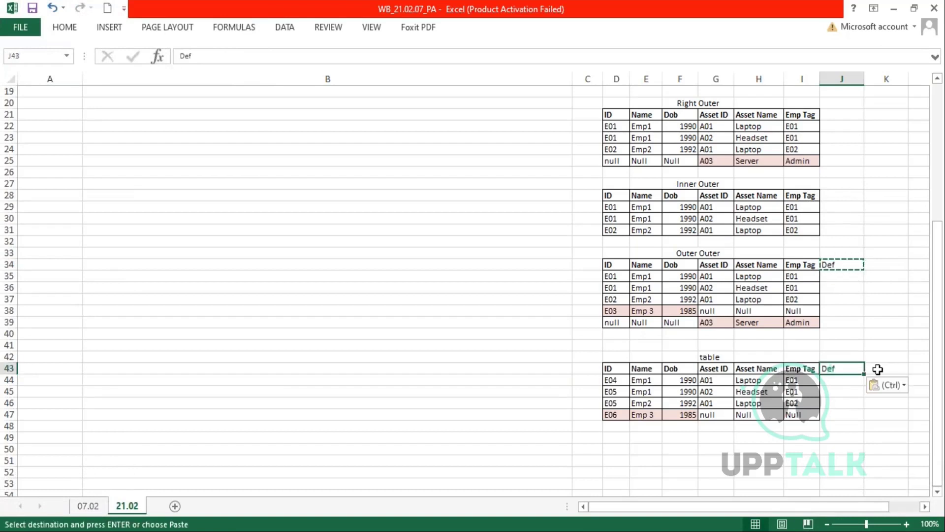
- Select the ID columns of both the Outer Outer table and the lower table together
{"action": "left_click_drag", "start_coordinate": [878, 369], "coordinate": [886, 404]}
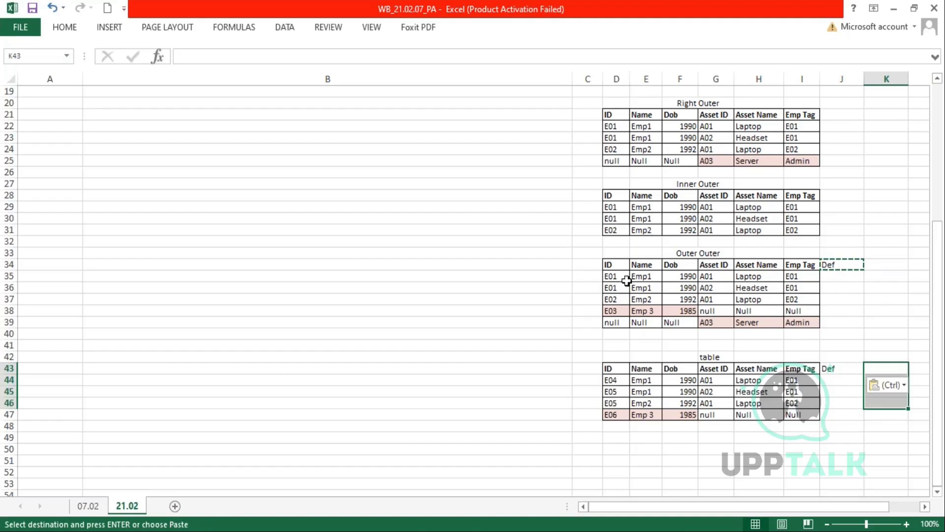
{"action": "left_click_drag", "start_coordinate": [612, 276], "coordinate": [800, 323]}
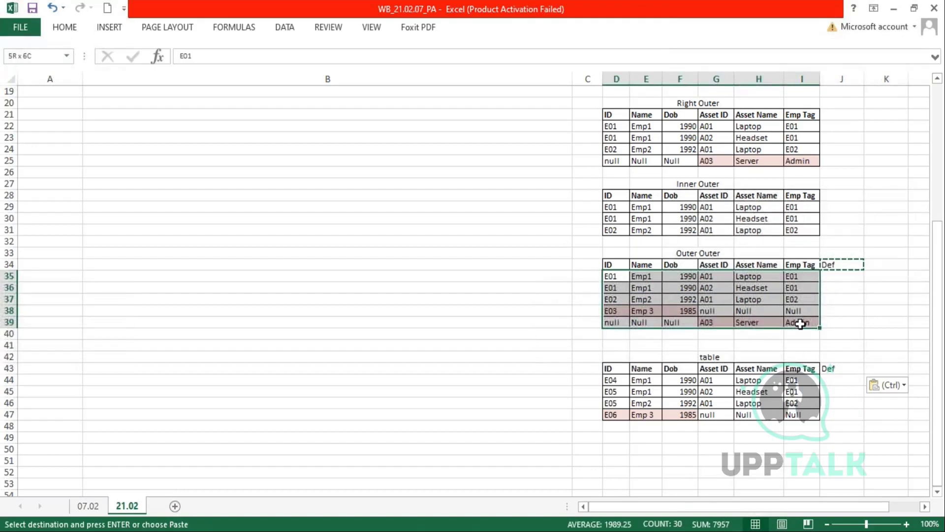
{"action": "left_click_drag", "start_coordinate": [612, 383], "coordinate": [800, 410]}
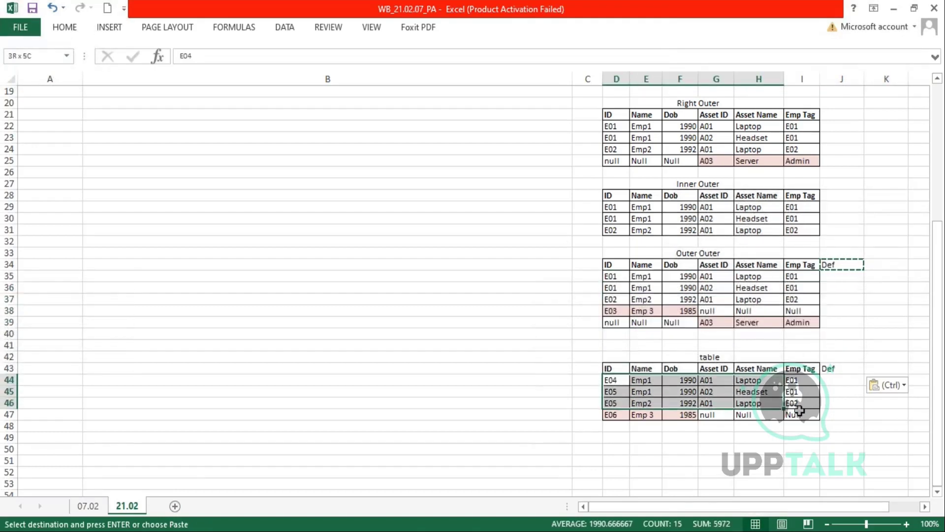
{"action": "left_click", "coordinate": [614, 278]}
{"action": "left_click_drag", "start_coordinate": [615, 280], "coordinate": [612, 322]}
{"action": "left_click_drag", "start_coordinate": [612, 379], "coordinate": [613, 418], "text": "ctrl"}
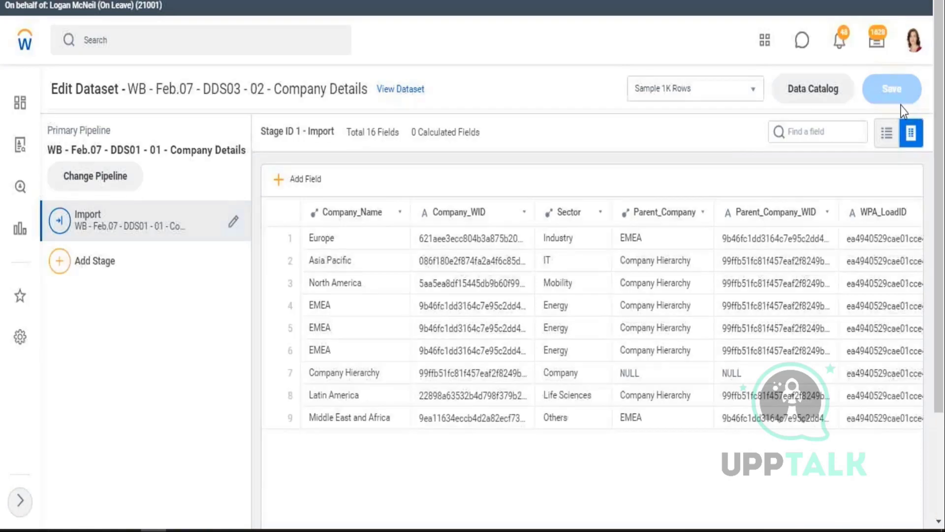
- Delete the WB - Feb.07 - DDS03 - 02 - Company Details dataset from the Data Catalog
{"action": "left_click", "coordinate": [813, 93]}
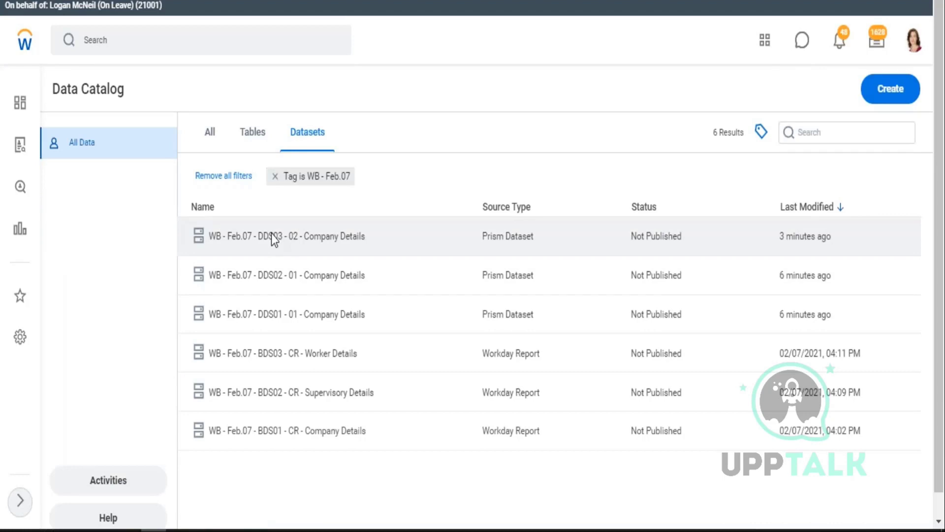
{"action": "right_click", "coordinate": [272, 234]}
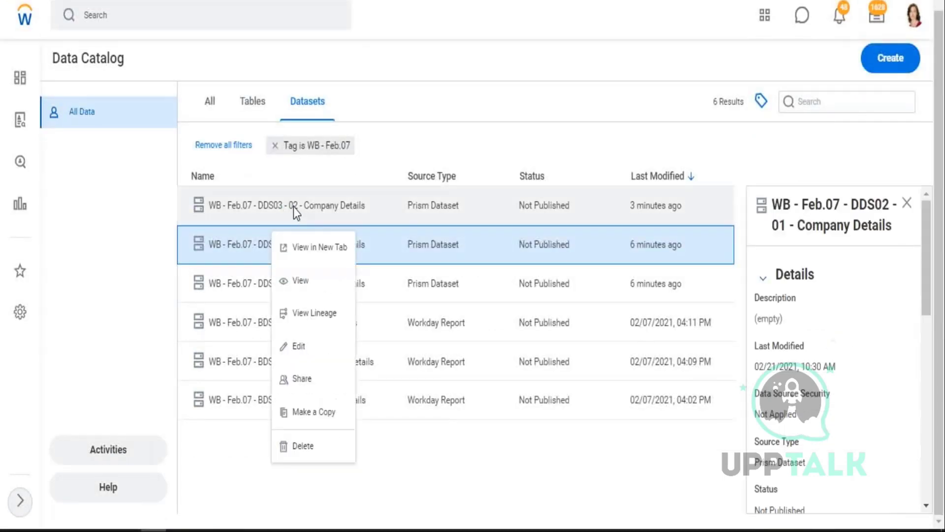
{"action": "left_click", "coordinate": [293, 207]}
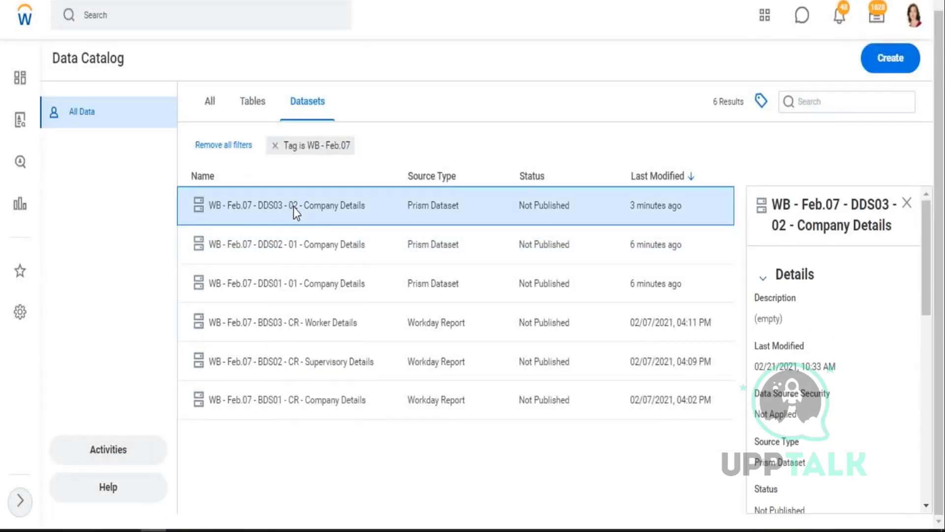
{"action": "right_click", "coordinate": [293, 207]}
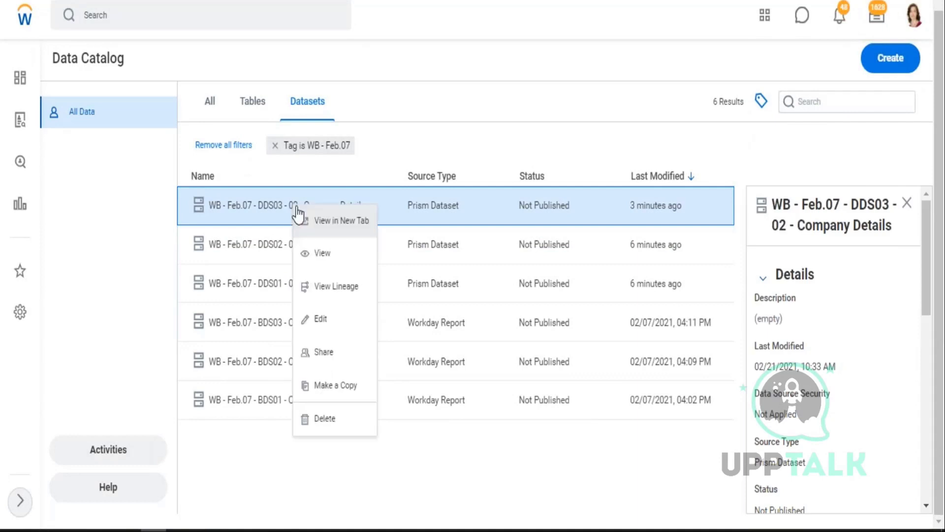
{"action": "left_click", "coordinate": [324, 426]}
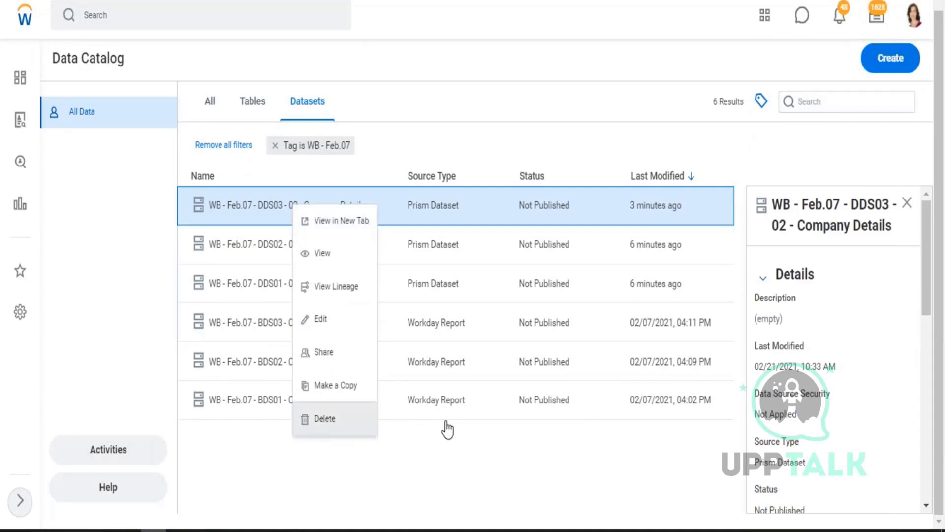
{"action": "left_click", "coordinate": [375, 303]}
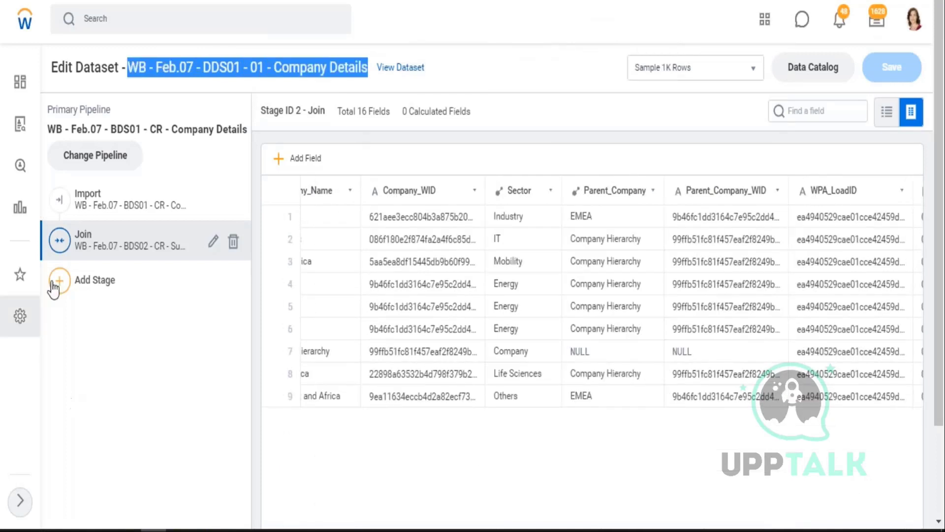
- Add a Union stage to DDS01 set to Add Another Pipeline, and select the dataset name in the page title
{"action": "left_click", "coordinate": [58, 282]}
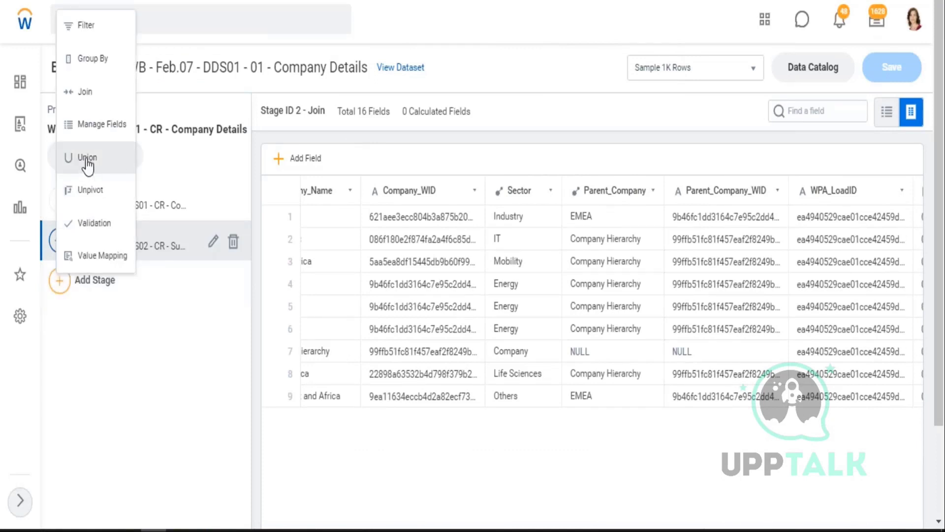
{"action": "left_click", "coordinate": [87, 159]}
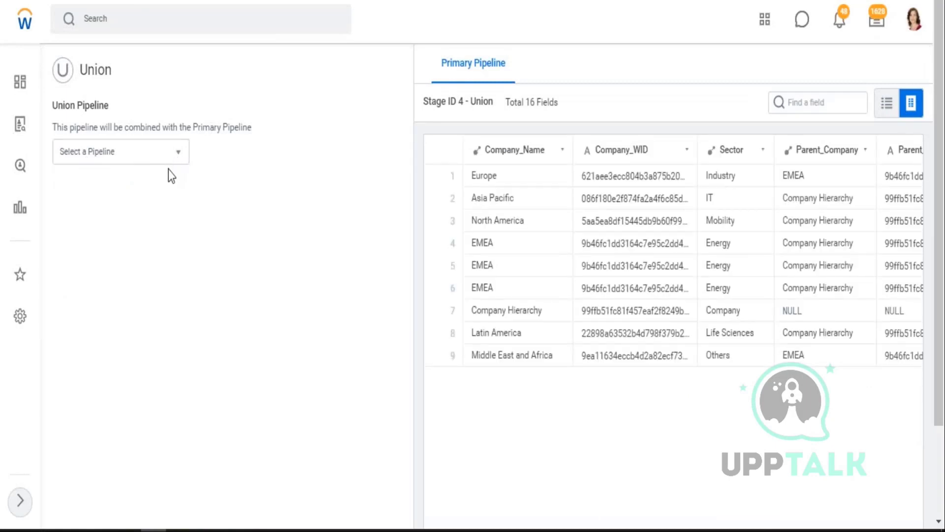
{"action": "left_click", "coordinate": [177, 158]}
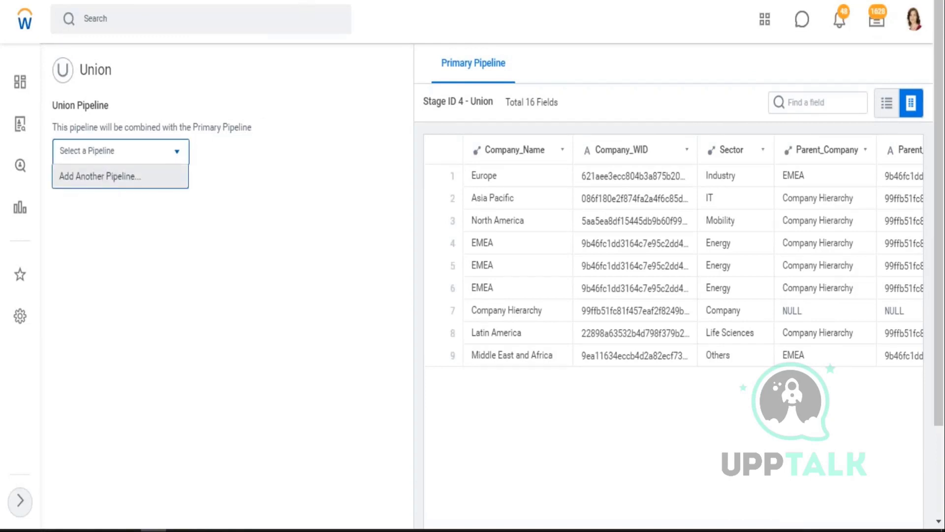
{"action": "key", "text": "Return"}
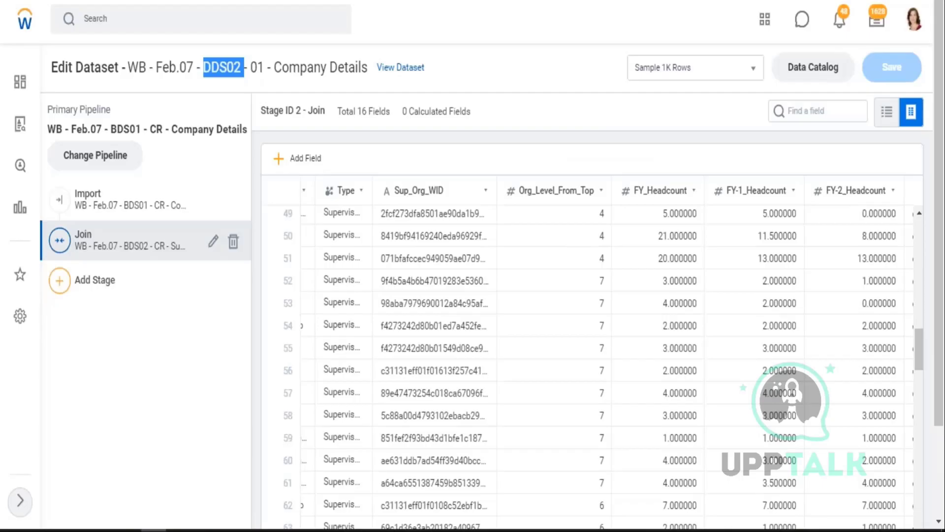
{"action": "left_click_drag", "start_coordinate": [368, 69], "coordinate": [129, 67]}
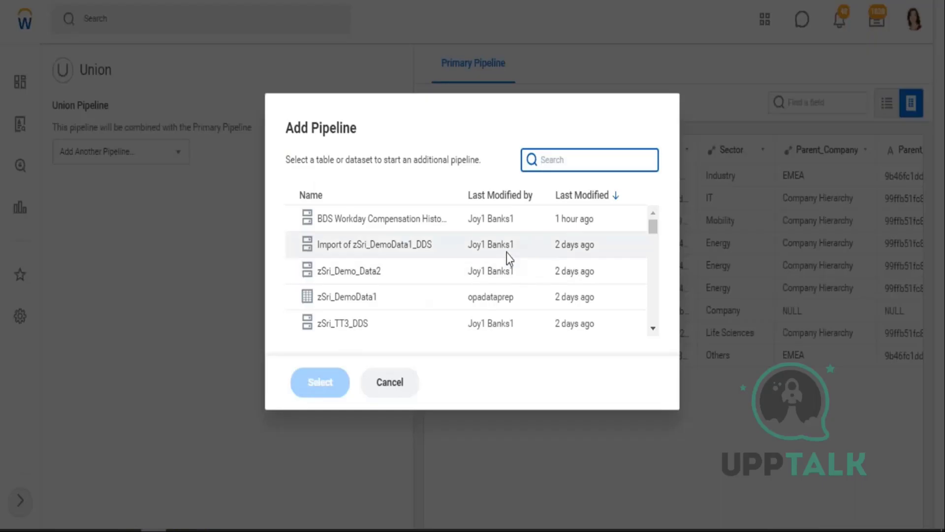
- Search the Add Pipeline list with the pasted dataset name, trimming its last two characters, and scroll the results
{"action": "key", "text": "ctrl+v"}
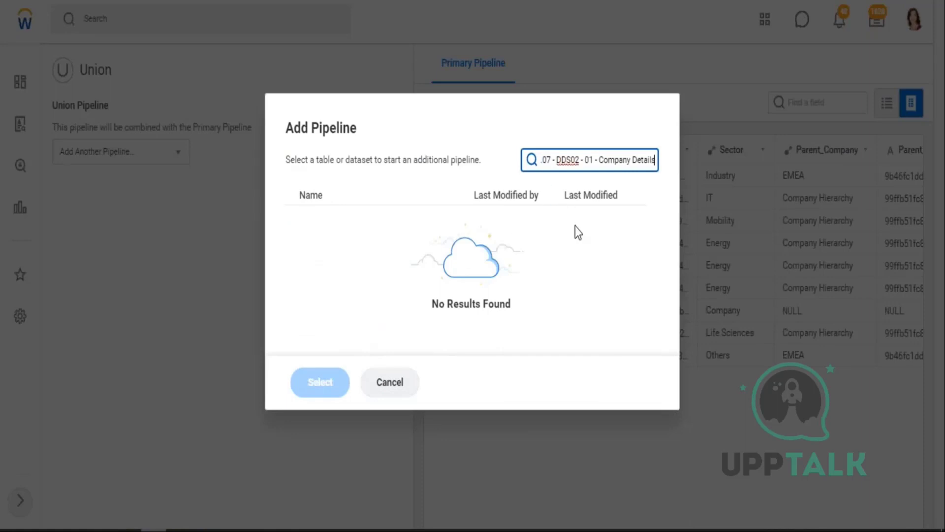
{"action": "key", "text": "Home"}
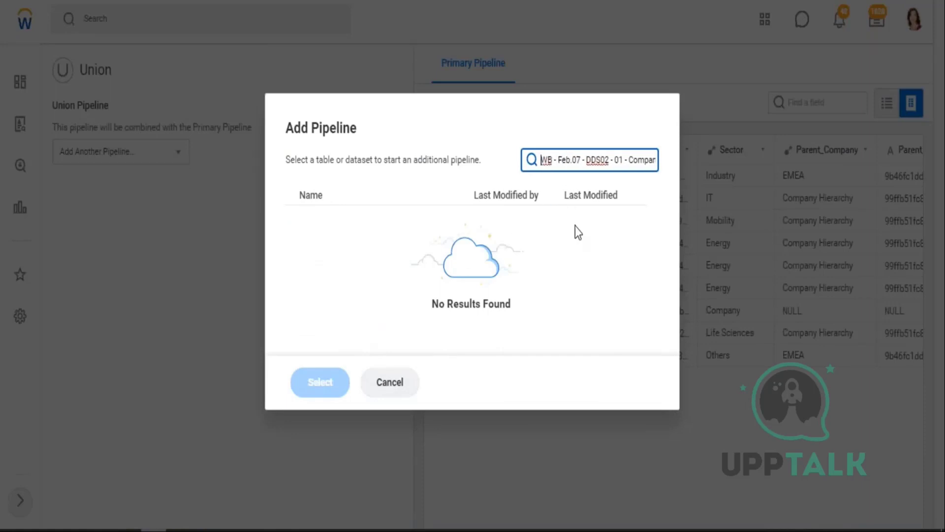
{"action": "key", "text": "Right"}
{"action": "key", "text": "Right"}
{"action": "key", "text": "Right"}
{"action": "key", "text": "Right"}
{"action": "key", "text": "Right"}
{"action": "key", "text": "Right"}
{"action": "key", "text": "Right"}
{"action": "key", "text": "Right"}
{"action": "key", "text": "Right"}
{"action": "key", "text": "Right"}
{"action": "key", "text": "Right"}
{"action": "key", "text": "Right"}
{"action": "key", "text": "Right"}
{"action": "key", "text": "Right"}
{"action": "key", "text": "Right"}
{"action": "key", "text": "Right"}
{"action": "key", "text": "Right"}
{"action": "key", "text": "Right"}
{"action": "key", "text": "Right"}
{"action": "key", "text": "Right"}
{"action": "key", "text": "Right"}
{"action": "key", "text": "Right"}
{"action": "key", "text": "Right"}
{"action": "key", "text": "Right"}
{"action": "key", "text": "Right"}
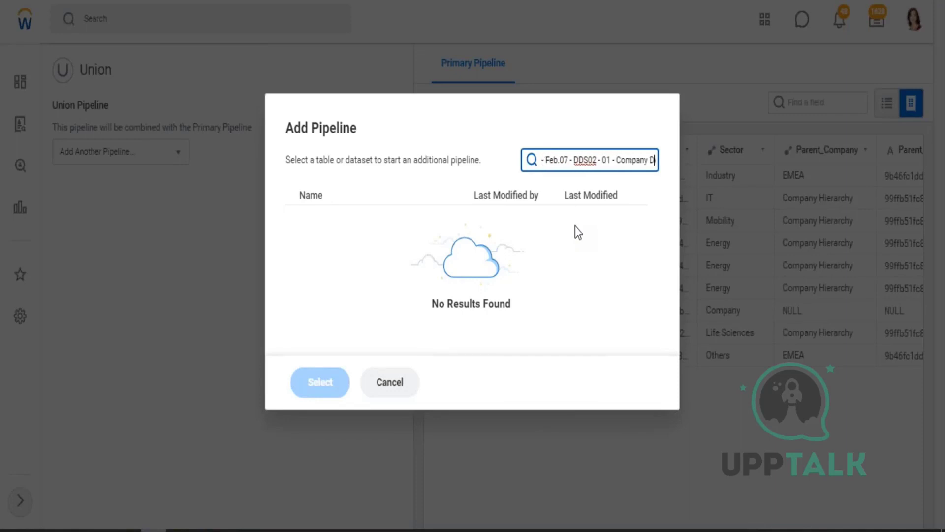
{"action": "key", "text": "Right"}
{"action": "key", "text": "Right"}
{"action": "key", "text": "Right"}
{"action": "key", "text": "Right"}
{"action": "key", "text": "Right"}
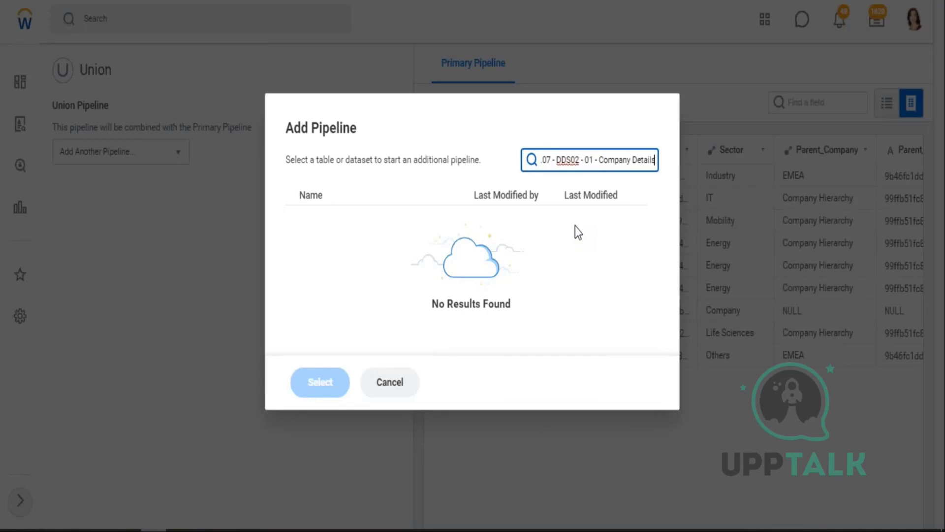
{"action": "key", "text": "BackSpace"}
{"action": "key", "text": "BackSpace"}
{"action": "key", "text": "BackSpace"}
{"action": "key", "text": "BackSpace"}
{"action": "key", "text": "BackSpace"}
{"action": "key", "text": "BackSpace"}
{"action": "key", "text": "BackSpace"}
{"action": "key", "text": "BackSpace"}
{"action": "key", "text": "BackSpace"}
{"action": "key", "text": "BackSpace"}
{"action": "key", "text": "BackSpace"}
{"action": "key", "text": "BackSpace"}
{"action": "key", "text": "BackSpace"}
{"action": "key", "text": "BackSpace"}
{"action": "key", "text": "BackSpace"}
{"action": "key", "text": "BackSpace"}
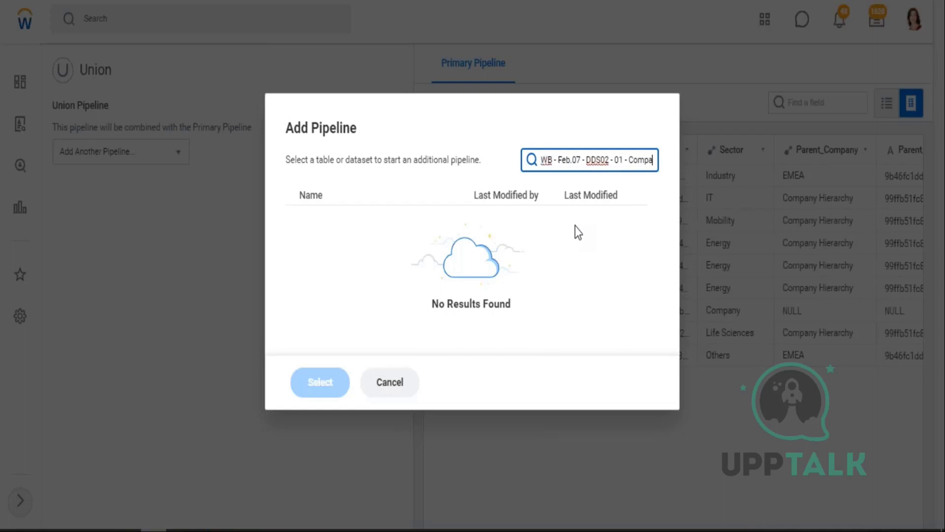
{"action": "key", "text": "BackSpace"}
{"action": "key", "text": "BackSpace"}
{"action": "key", "text": "BackSpace"}
{"action": "key", "text": "BackSpace"}
{"action": "key", "text": "BackSpace"}
{"action": "key", "text": "BackSpace"}
{"action": "key", "text": "BackSpace"}
{"action": "key", "text": "BackSpace"}
{"action": "key", "text": "BackSpace"}
{"action": "key", "text": "BackSpace"}
{"action": "key", "text": "BackSpace"}
{"action": "key", "text": "BackSpace"}
{"action": "key", "text": "BackSpace"}
{"action": "key", "text": "BackSpace"}
{"action": "key", "text": "BackSpace"}
{"action": "key", "text": "BackSpace"}
{"action": "key", "text": "BackSpace"}
{"action": "key", "text": "BackSpace"}
{"action": "key", "text": "BackSpace"}
{"action": "key", "text": "BackSpace"}
{"action": "key", "text": "BackSpace"}
{"action": "key", "text": "BackSpace"}
{"action": "key", "text": "BackSpace"}
{"action": "key", "text": "BackSpace"}
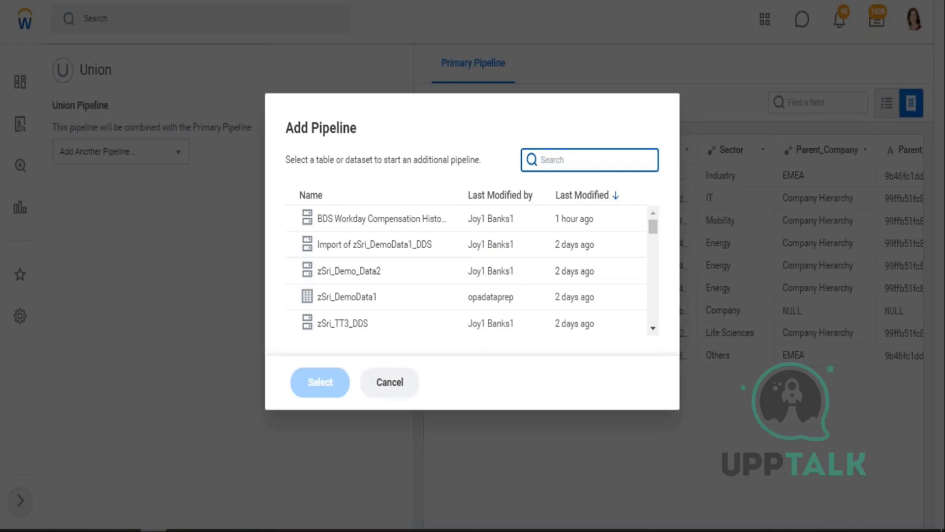
{"action": "scroll", "coordinate": [409, 304], "scroll_direction": "down", "scroll_amount": 5}
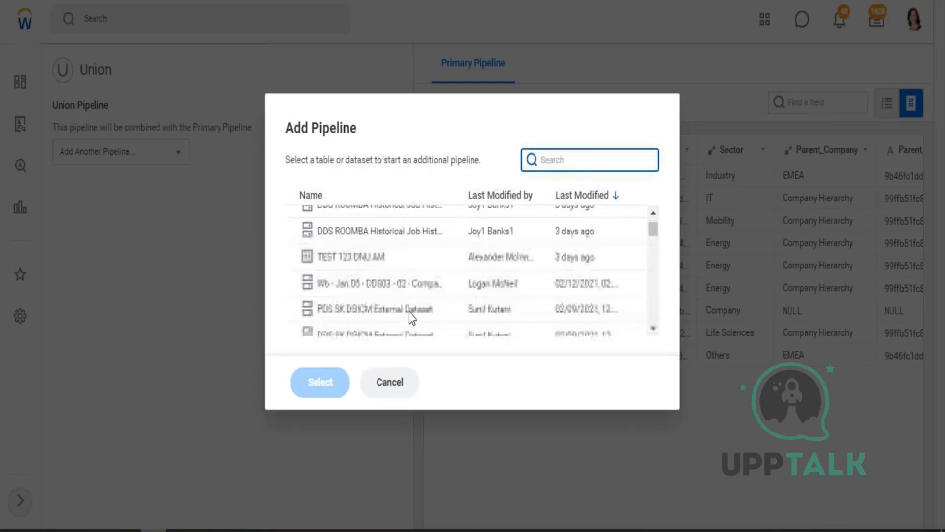
{"action": "scroll", "coordinate": [409, 312], "scroll_direction": "down", "scroll_amount": 3}
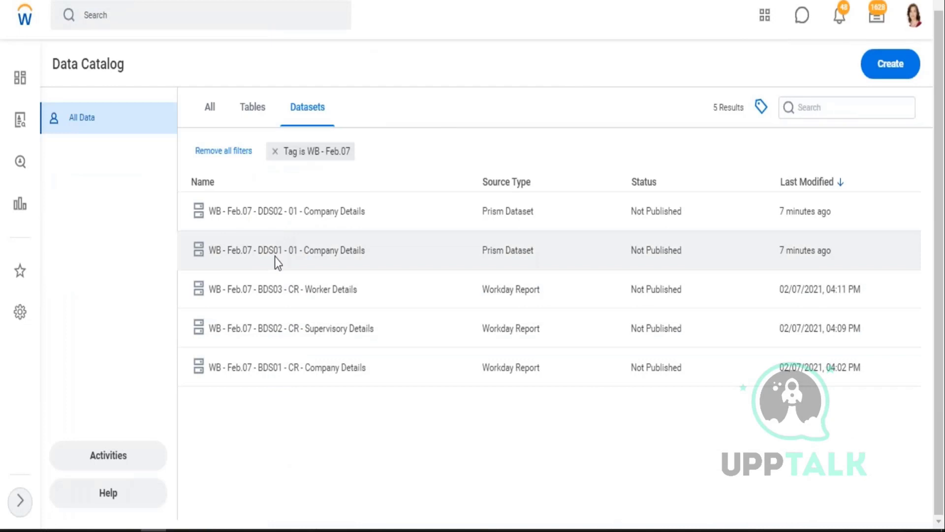
- Open WB - Feb.07 - DDS01 - 01 - Company Details in a new tab from the Data Catalog
{"action": "left_click", "coordinate": [285, 215]}
{"action": "right_click", "coordinate": [285, 216]}
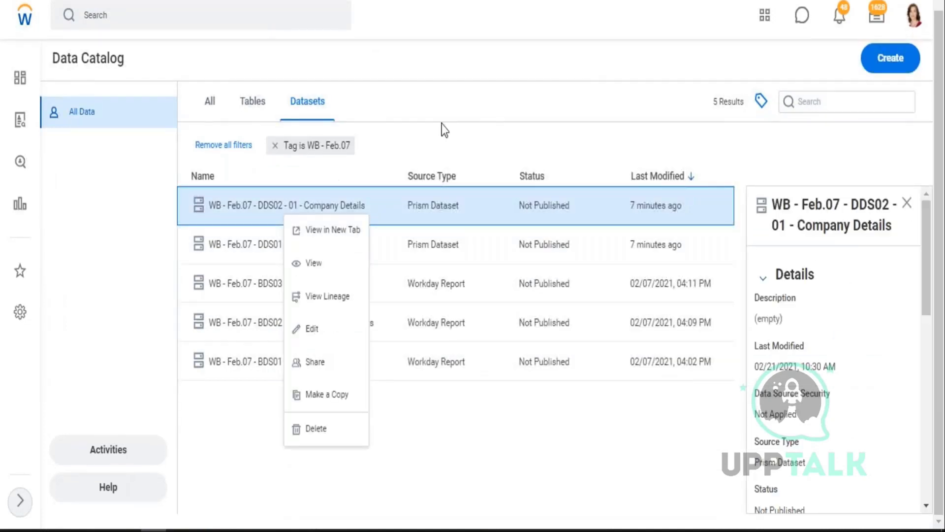
{"action": "left_click", "coordinate": [327, 221]}
{"action": "left_click", "coordinate": [291, 248]}
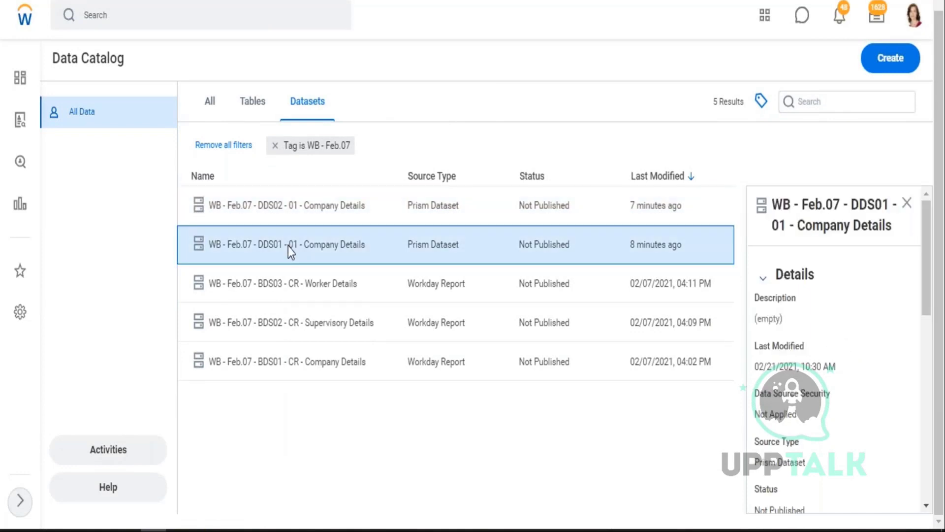
{"action": "right_click", "coordinate": [291, 250]}
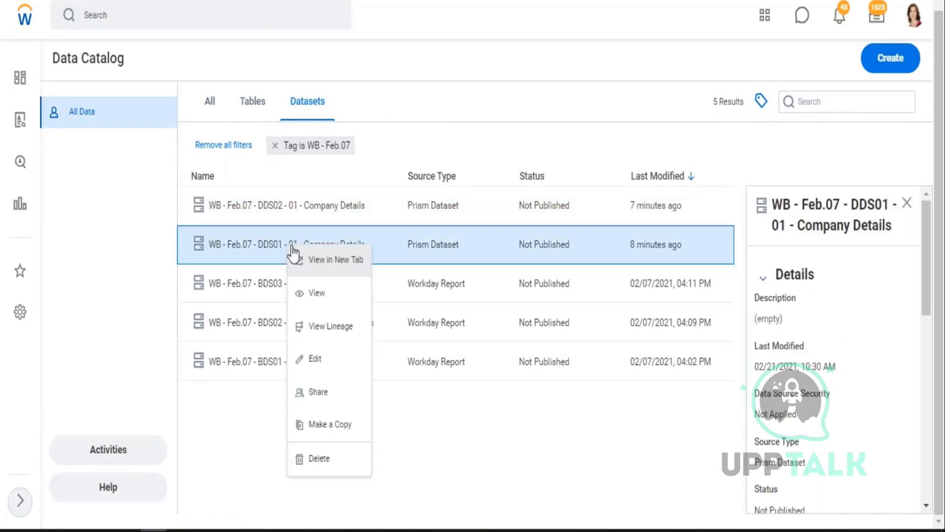
{"action": "left_click", "coordinate": [341, 266]}
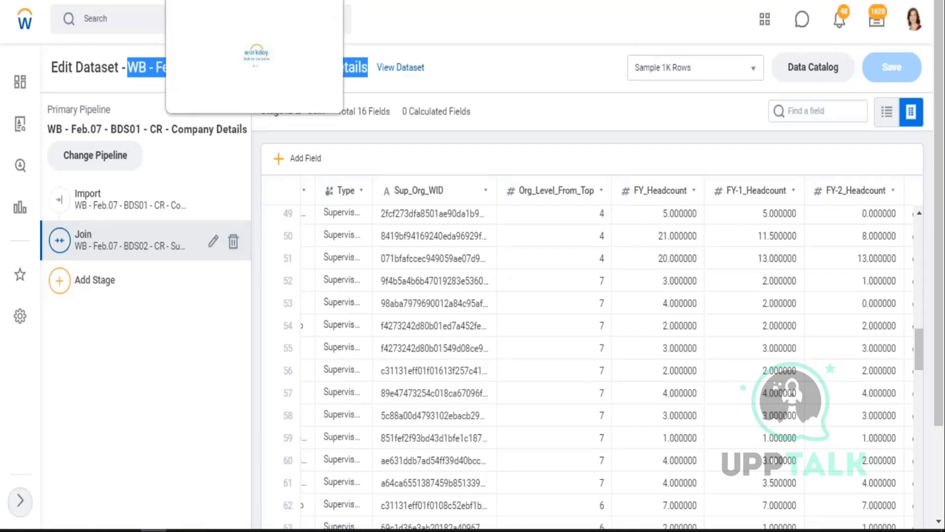
- Switch to the new DDS01 Company Details tab and start editing the dataset
{"action": "left_click", "coordinate": [232, 0]}
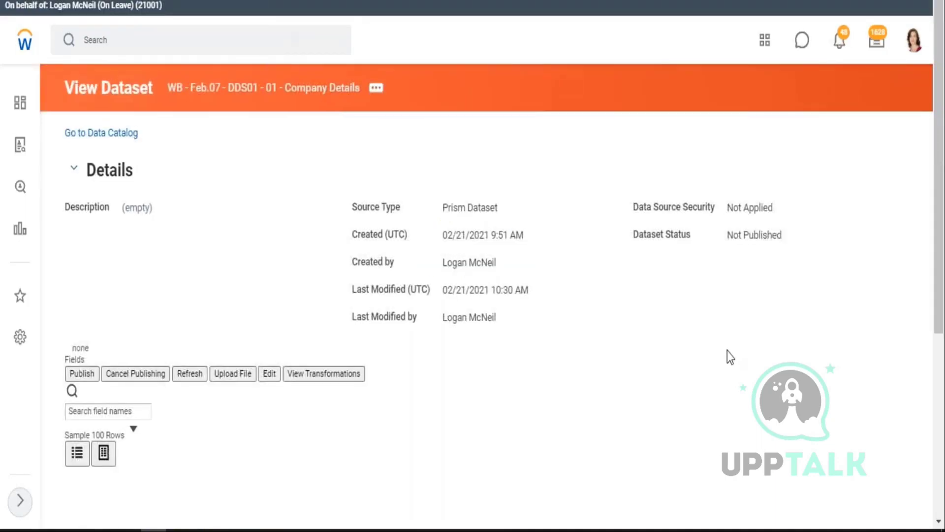
{"action": "scroll", "coordinate": [719, 397], "scroll_direction": "down", "scroll_amount": 1}
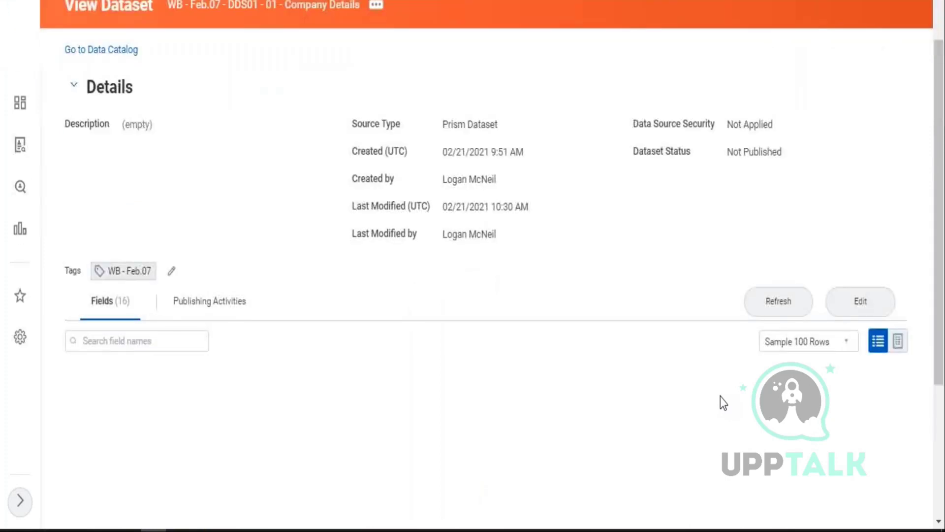
{"action": "left_click", "coordinate": [861, 308]}
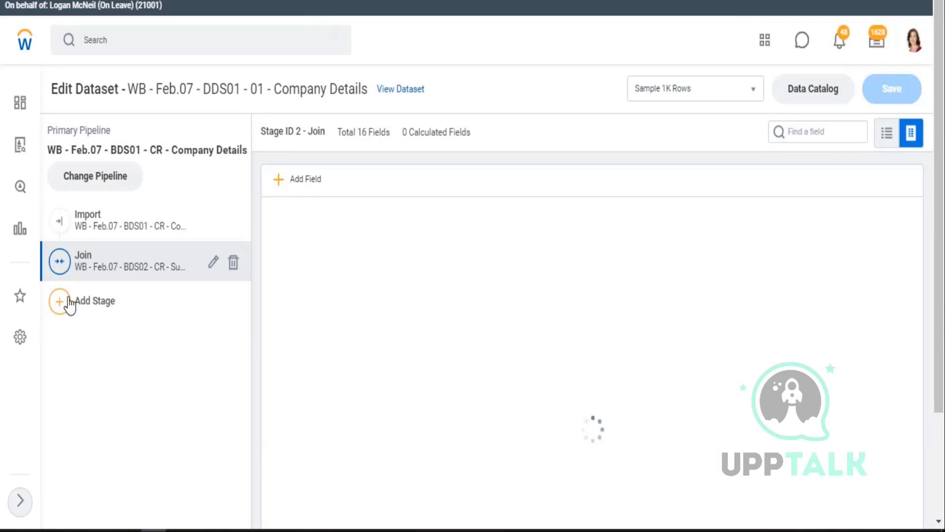
- Add a Union stage to DDS01 and choose WB - Feb.07 - DDS02 Company Details as the second pipeline
{"action": "left_click", "coordinate": [81, 305]}
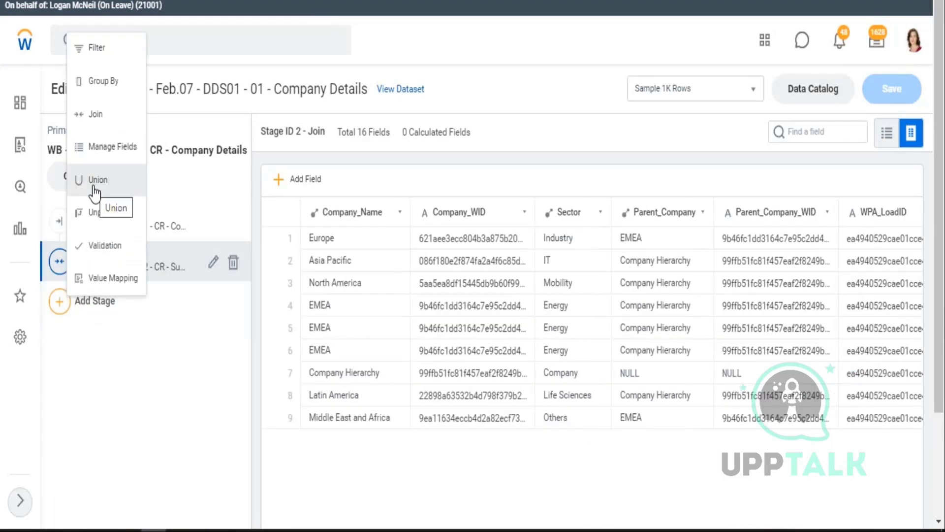
{"action": "left_click", "coordinate": [95, 192]}
{"action": "left_click", "coordinate": [181, 181]}
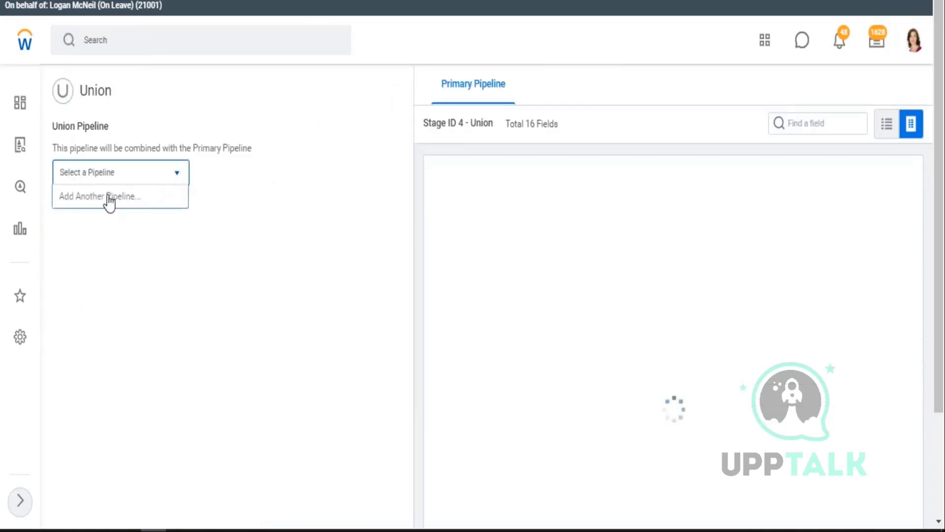
{"action": "left_click", "coordinate": [109, 197]}
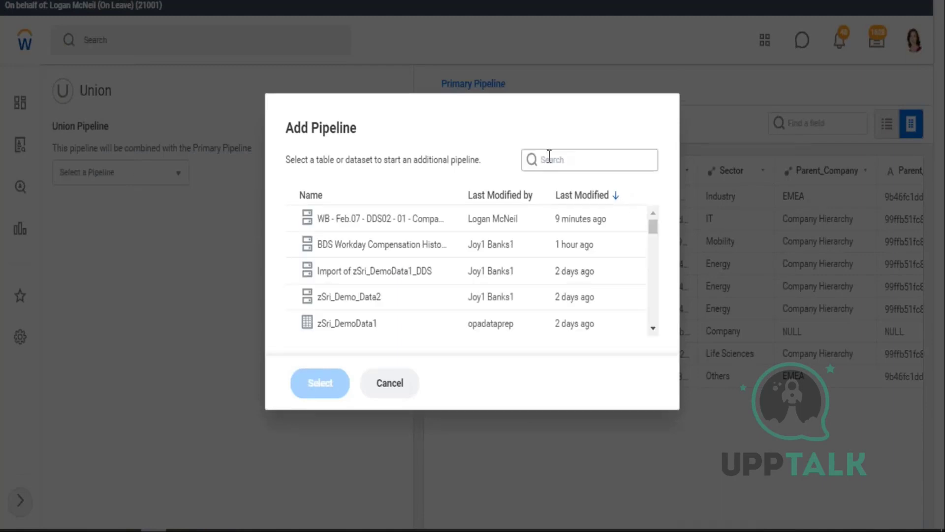
{"action": "left_click", "coordinate": [388, 219]}
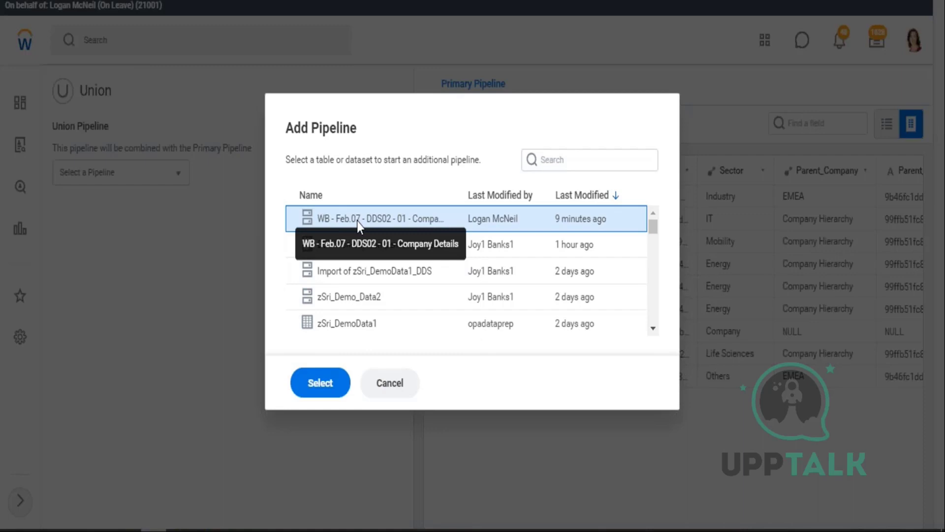
{"action": "left_click", "coordinate": [319, 383]}
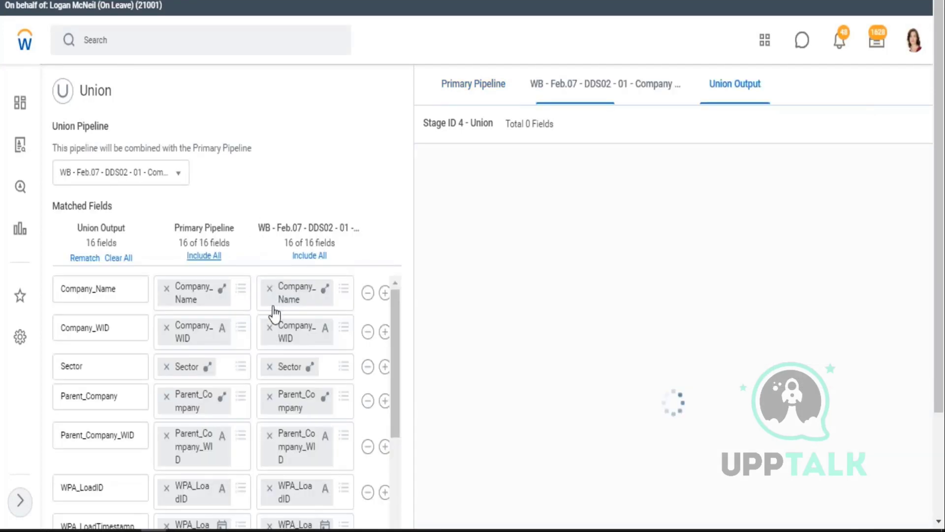
{"action": "scroll", "coordinate": [207, 226], "scroll_direction": "down", "scroll_amount": 3}
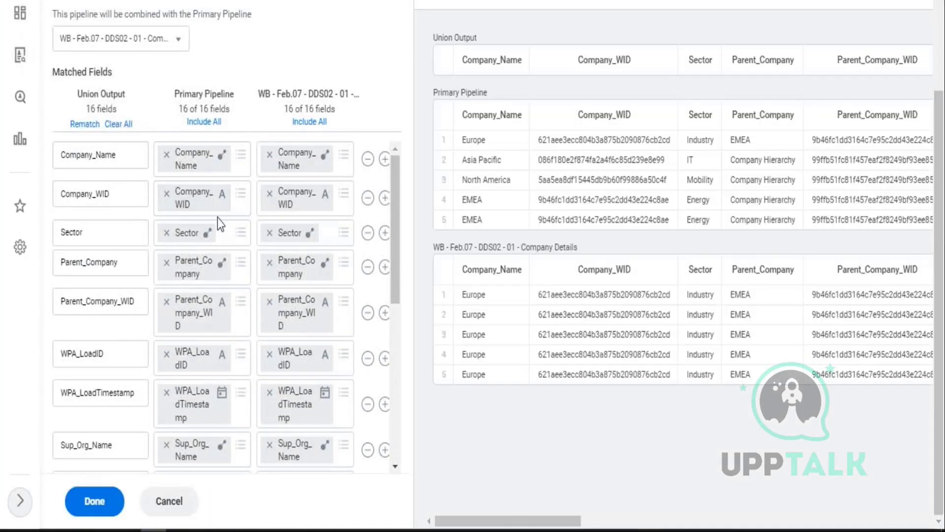
{"action": "left_click_drag", "start_coordinate": [180, 94], "coordinate": [216, 94]}
{"action": "left_click_drag", "start_coordinate": [276, 94], "coordinate": [357, 97]}
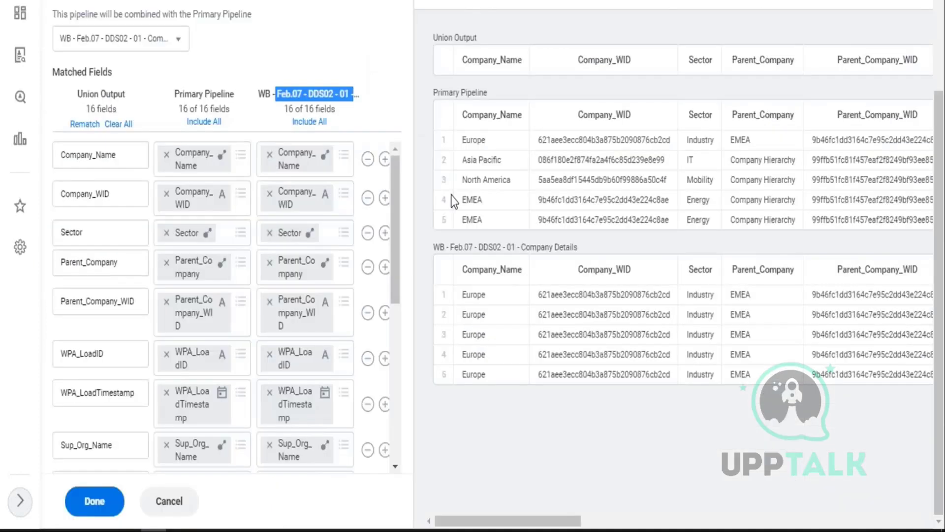
{"action": "left_click_drag", "start_coordinate": [462, 116], "coordinate": [523, 114]}
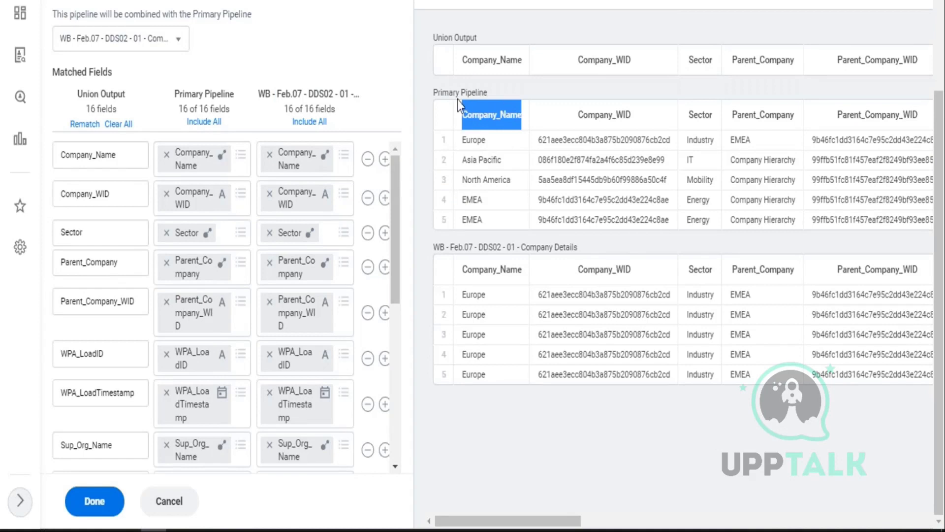
{"action": "left_click_drag", "start_coordinate": [438, 92], "coordinate": [483, 86]}
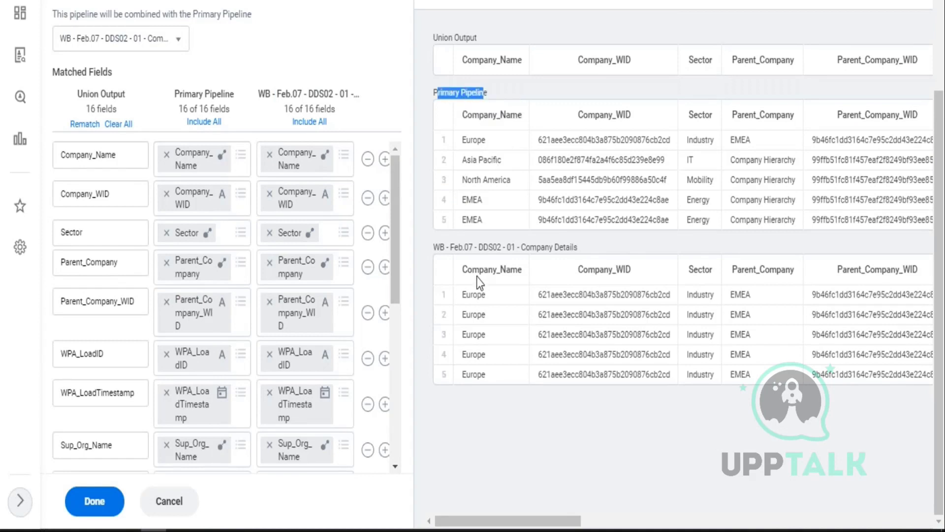
{"action": "left_click_drag", "start_coordinate": [468, 269], "coordinate": [524, 267]}
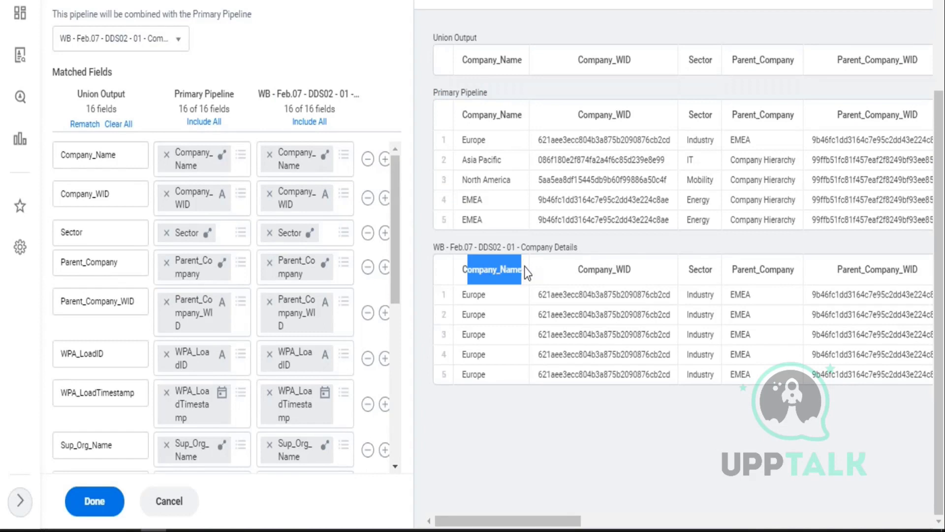
{"action": "left_click_drag", "start_coordinate": [577, 116], "coordinate": [628, 115]}
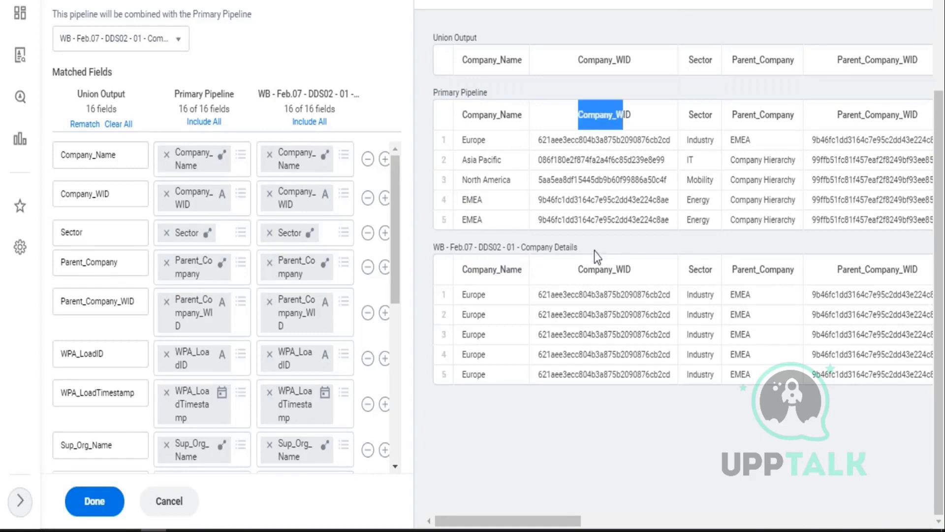
{"action": "left_click_drag", "start_coordinate": [579, 269], "coordinate": [627, 269]}
{"action": "left_click_drag", "start_coordinate": [689, 115], "coordinate": [712, 115]}
{"action": "left_click_drag", "start_coordinate": [689, 270], "coordinate": [715, 268]}
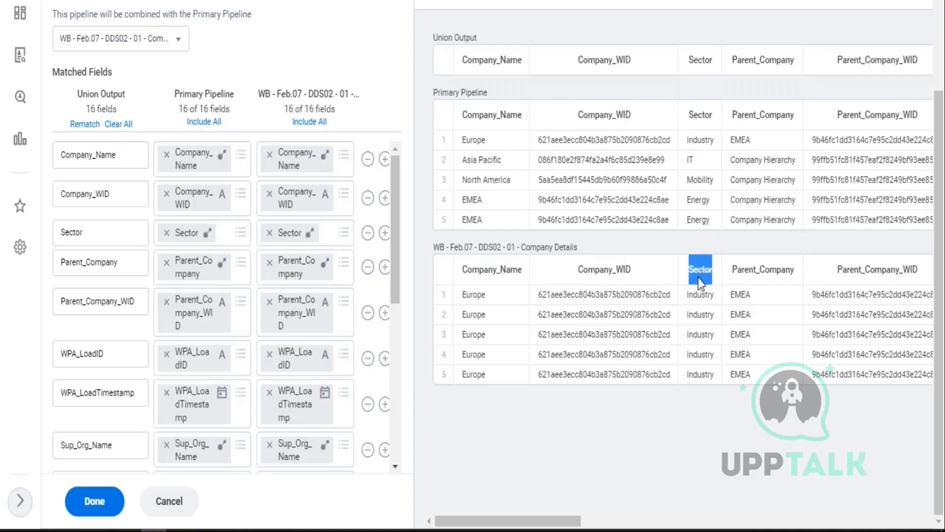
{"action": "left_click_drag", "start_coordinate": [441, 93], "coordinate": [488, 93]}
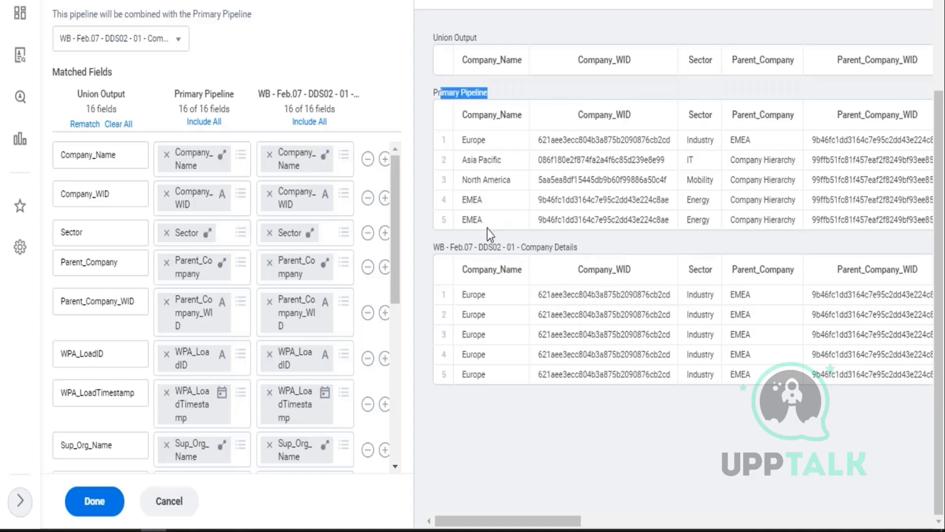
{"action": "left_click_drag", "start_coordinate": [469, 246], "coordinate": [579, 247]}
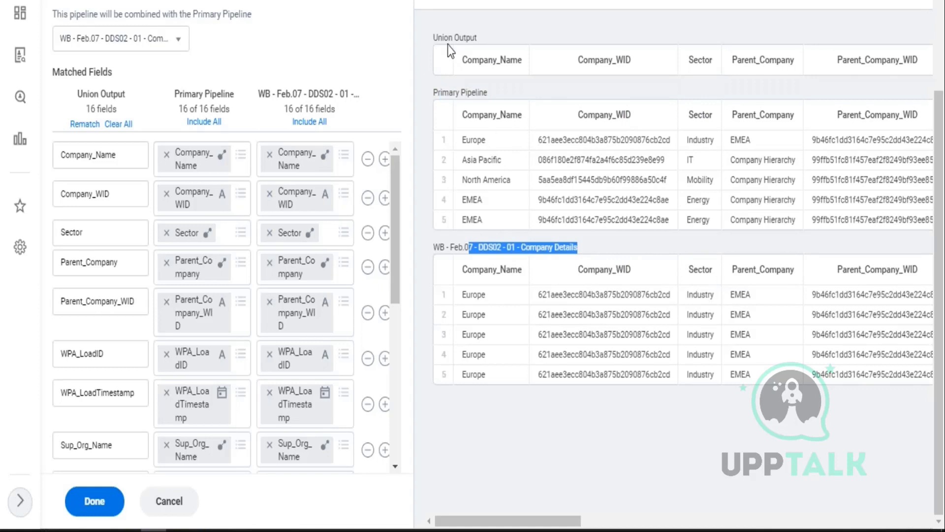
{"action": "left_click_drag", "start_coordinate": [433, 37], "coordinate": [512, 36]}
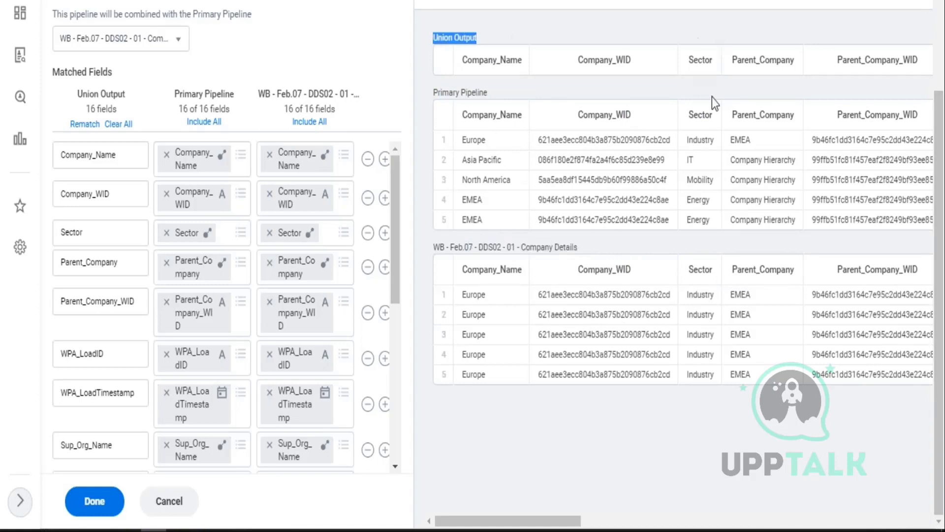
{"action": "left_click", "coordinate": [782, 522]}
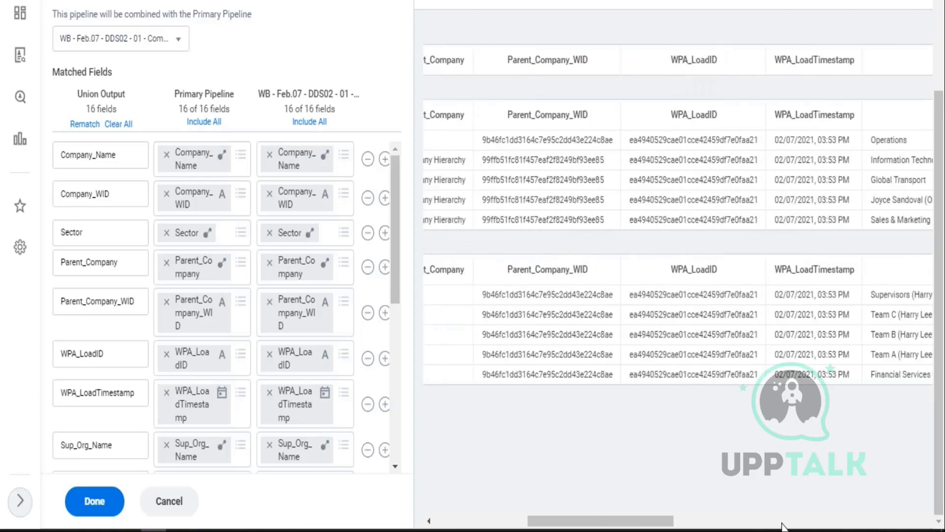
{"action": "left_click_drag", "start_coordinate": [795, 522], "coordinate": [493, 521]}
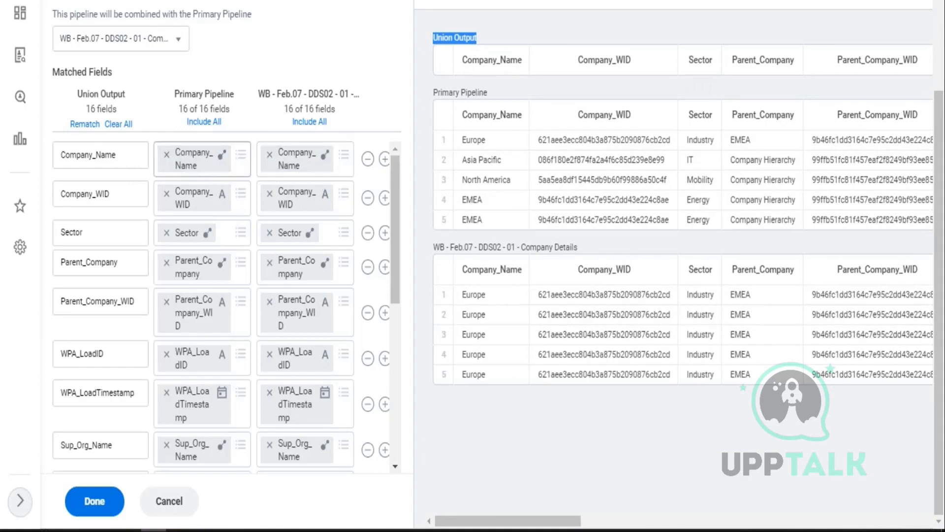
{"action": "left_click_drag", "start_coordinate": [183, 94], "coordinate": [225, 94]}
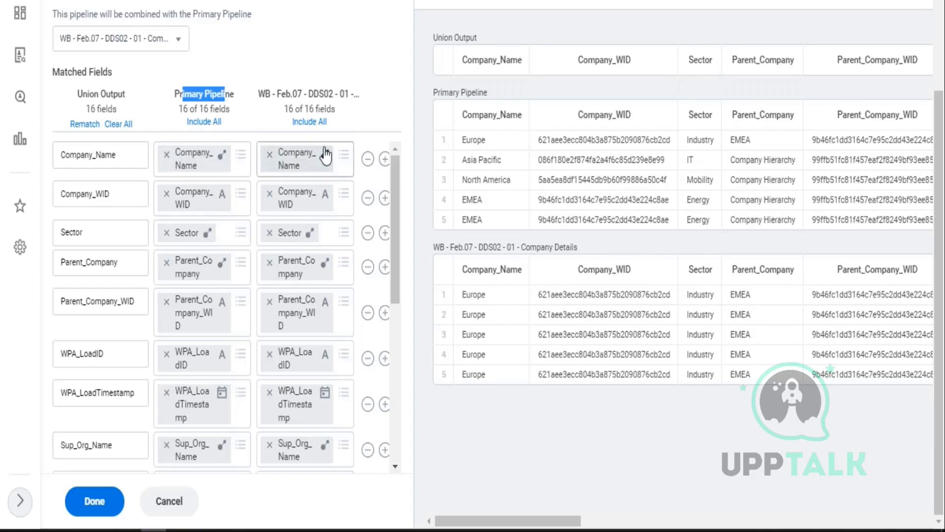
{"action": "left_click_drag", "start_coordinate": [292, 94], "coordinate": [344, 93]}
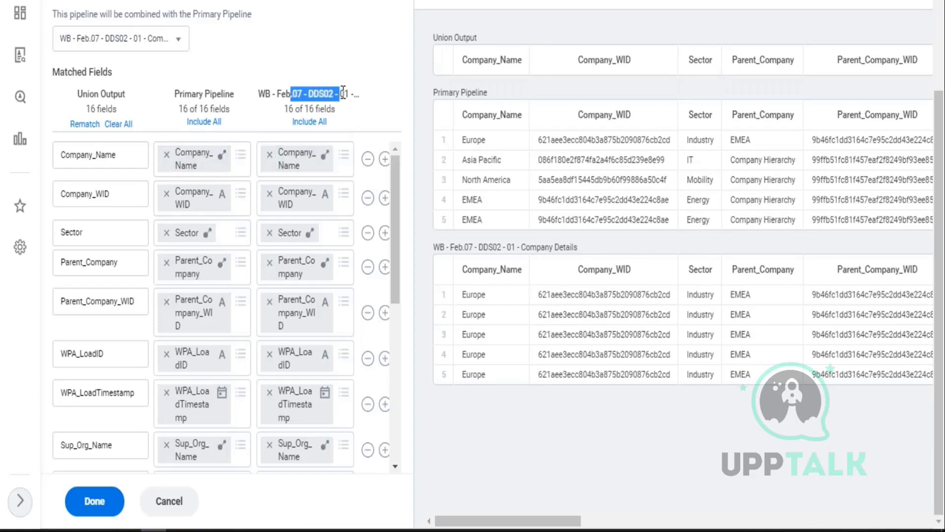
{"action": "left_click_drag", "start_coordinate": [129, 155], "coordinate": [51, 158]}
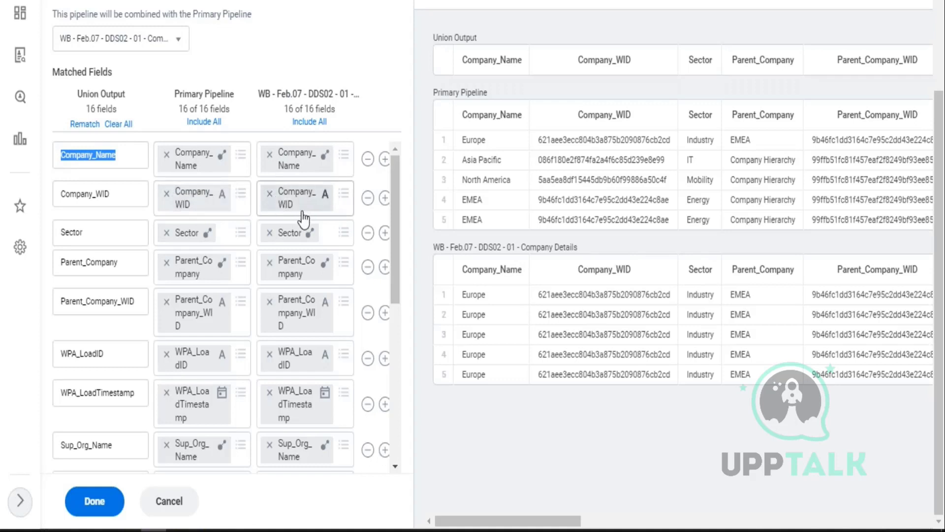
{"action": "left_click_drag", "start_coordinate": [583, 64], "coordinate": [648, 59]}
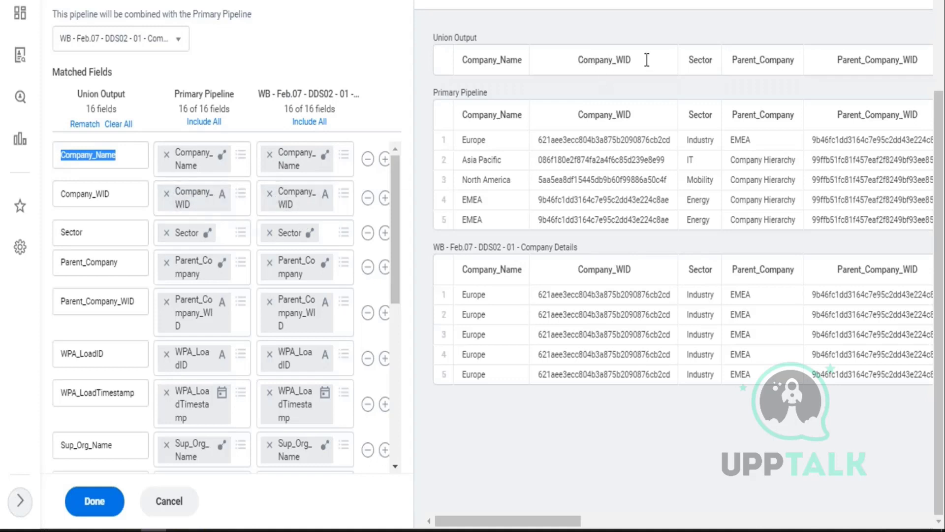
{"action": "left_click", "coordinate": [603, 39]}
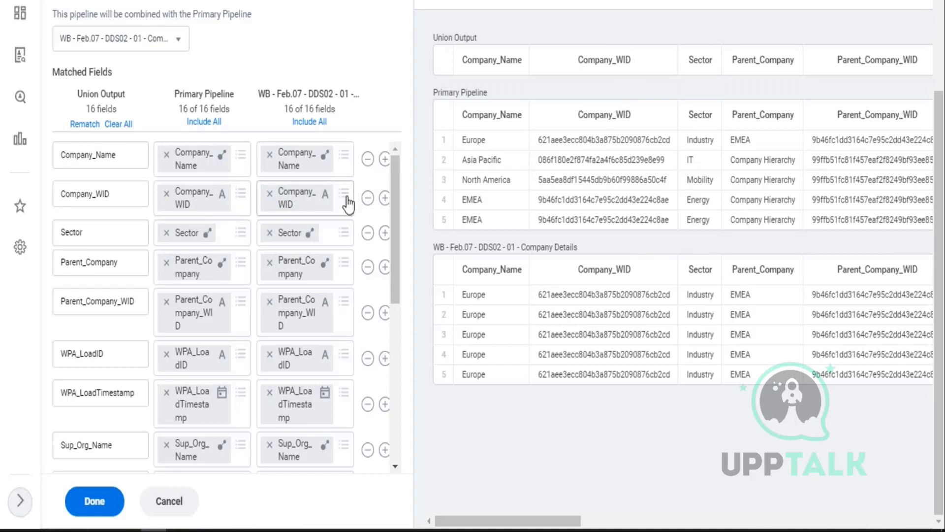
{"action": "left_click", "coordinate": [344, 196]}
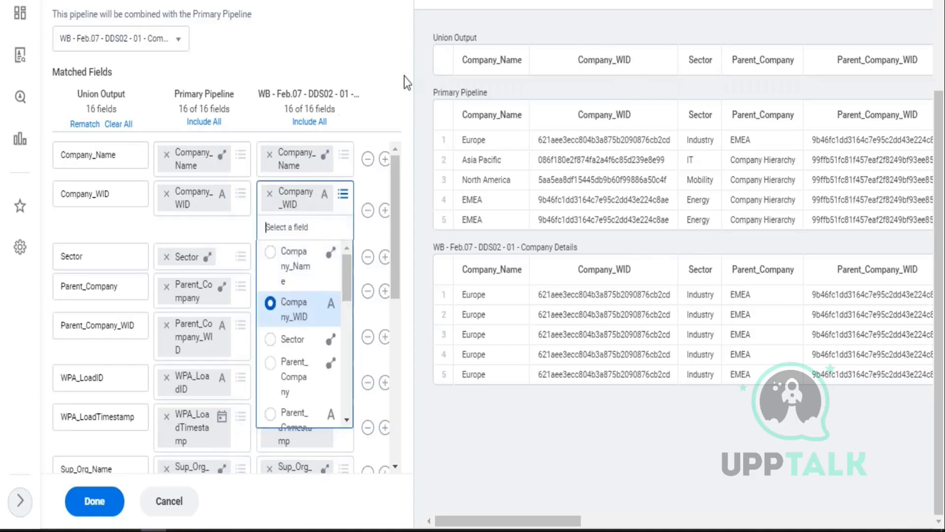
- Review the 16 matched Union fields, including FY-2_Headcount, leaving mappings unchanged, and confirm with Done
{"action": "left_click", "coordinate": [401, 57]}
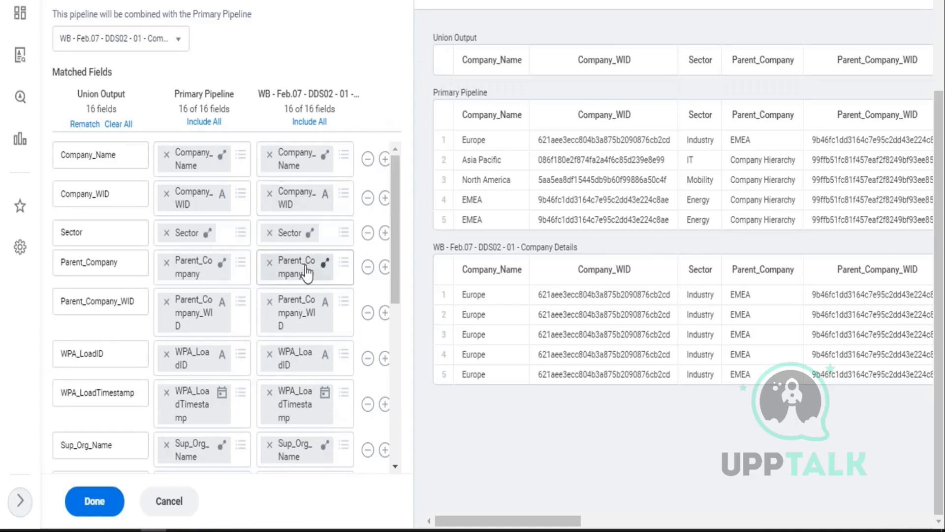
{"action": "scroll", "coordinate": [306, 270], "scroll_direction": "down", "scroll_amount": 3}
{"action": "scroll", "coordinate": [306, 283], "scroll_direction": "down", "scroll_amount": 3}
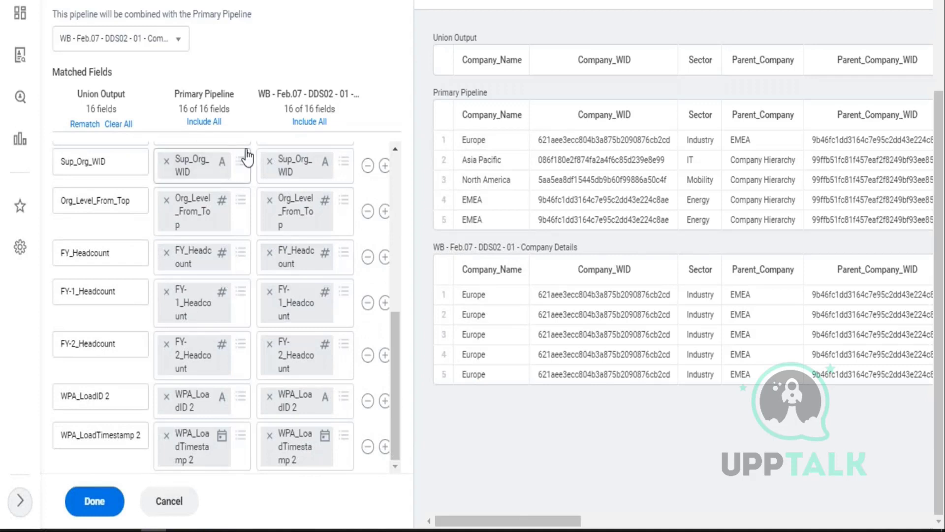
{"action": "left_click_drag", "start_coordinate": [179, 93], "coordinate": [356, 101]}
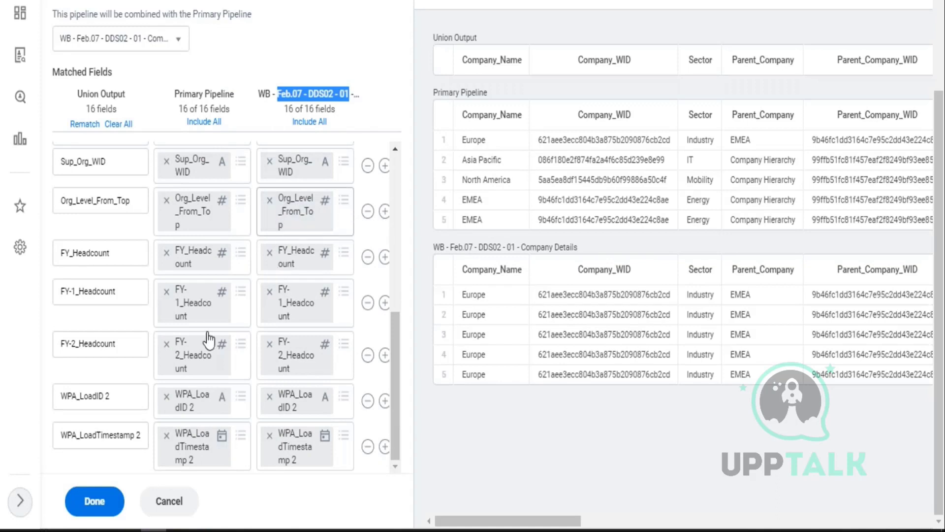
{"action": "left_click", "coordinate": [118, 348]}
{"action": "left_click_drag", "start_coordinate": [117, 348], "coordinate": [58, 349]}
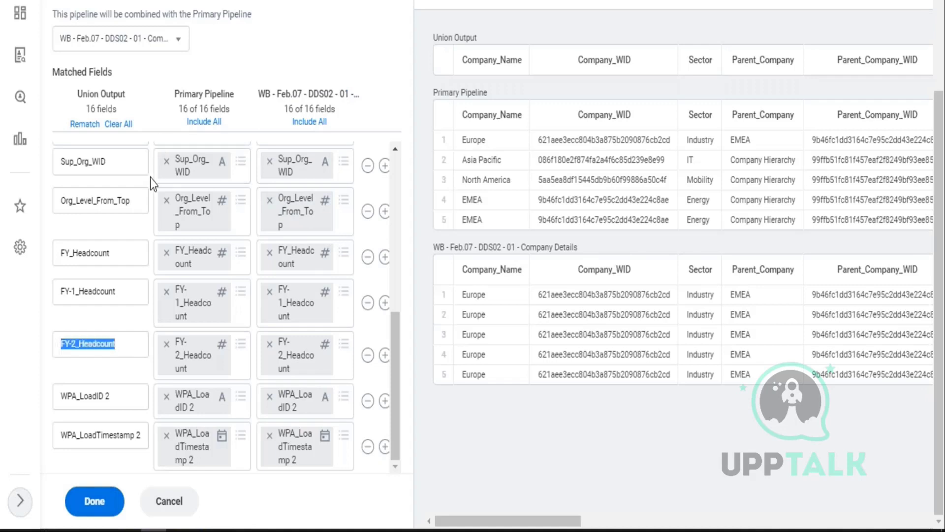
{"action": "scroll", "coordinate": [92, 345], "scroll_direction": "up", "scroll_amount": 10}
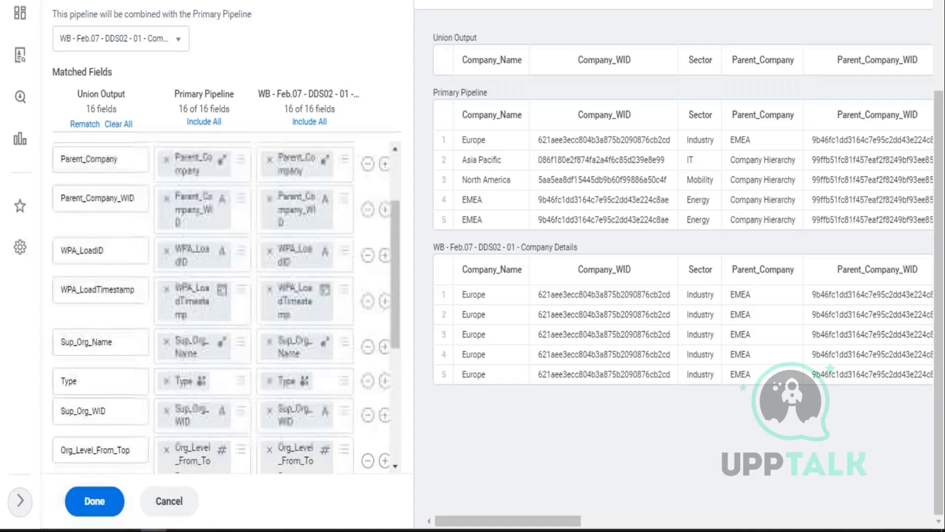
{"action": "left_click", "coordinate": [94, 512]}
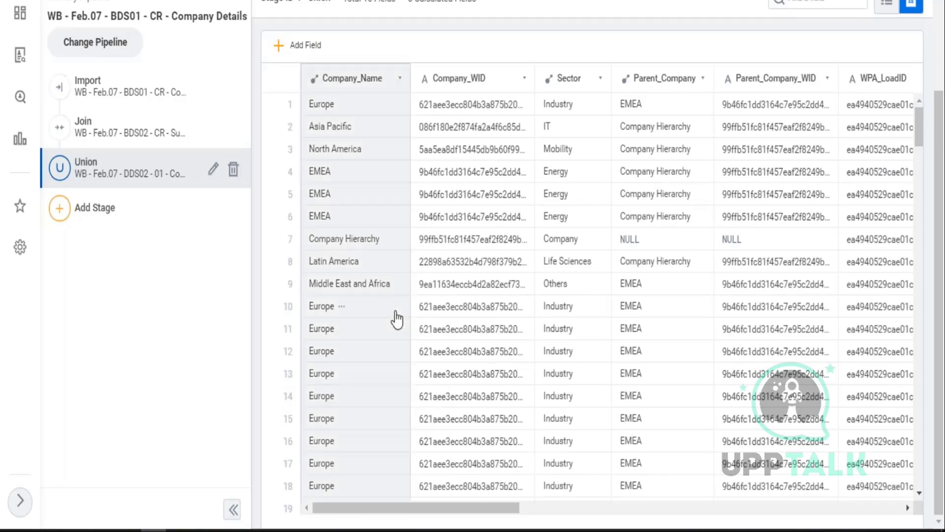
- Check the Union preview of DDS01 and DDS02 rows, then save the DDS01 dataset
{"action": "scroll", "coordinate": [394, 333], "scroll_direction": "down", "scroll_amount": 1}
{"action": "scroll", "coordinate": [396, 334], "scroll_direction": "down", "scroll_amount": 1}
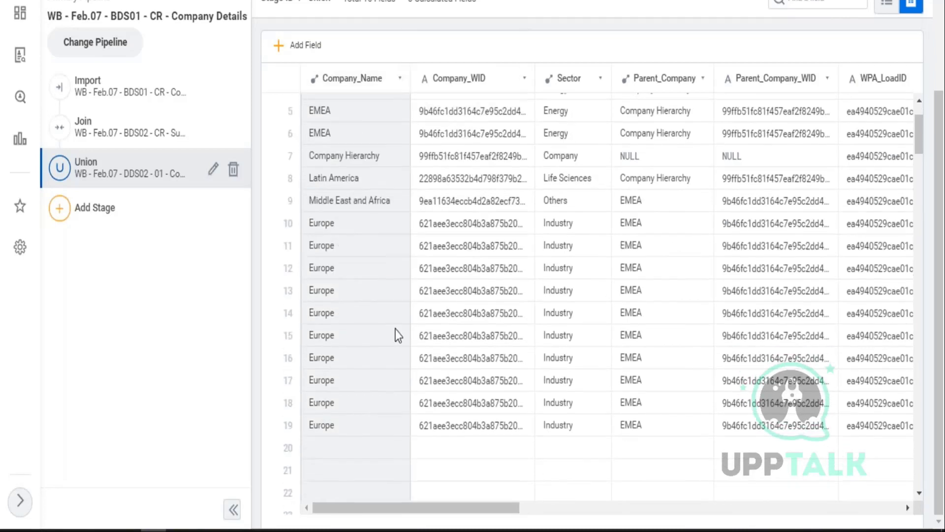
{"action": "scroll", "coordinate": [397, 335], "scroll_direction": "down", "scroll_amount": 2}
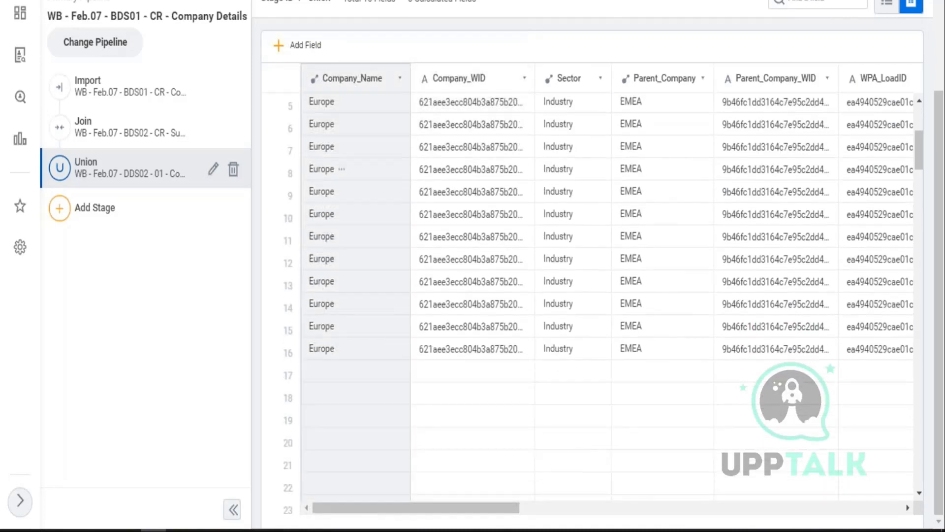
{"action": "scroll", "coordinate": [396, 335], "scroll_direction": "down", "scroll_amount": 6}
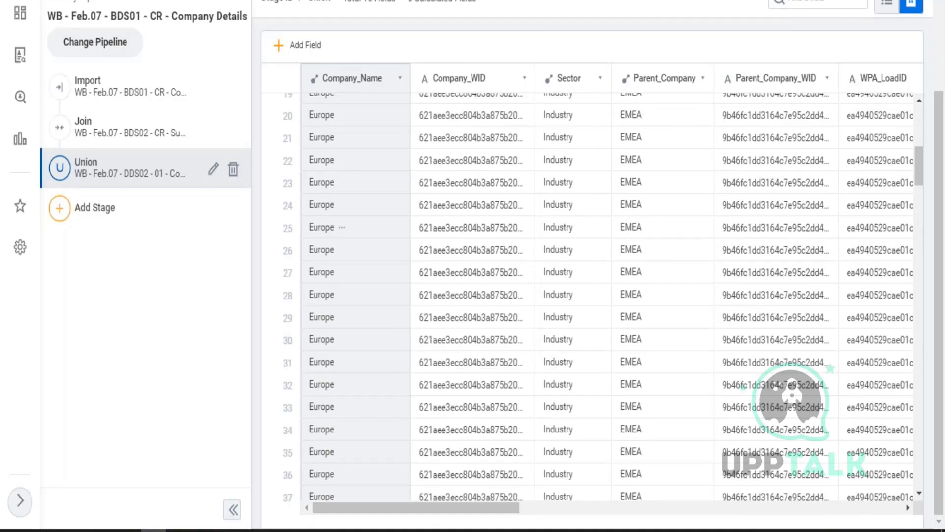
{"action": "scroll", "coordinate": [591, 296], "scroll_direction": "up", "scroll_amount": 3}
{"action": "left_click", "coordinate": [896, 93]}
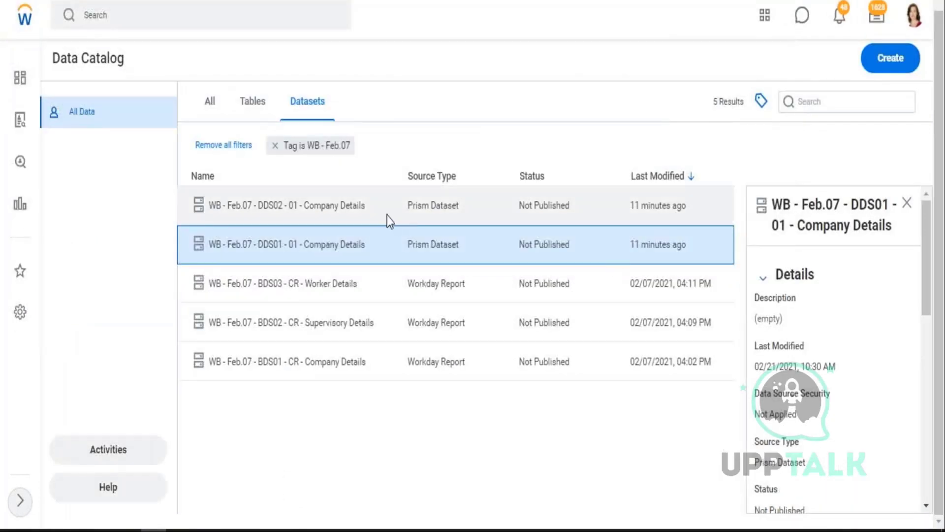
- View the lineage of the WB - Feb.07 - DDS02 - 01 - Company Details dataset
{"action": "left_click", "coordinate": [306, 209]}
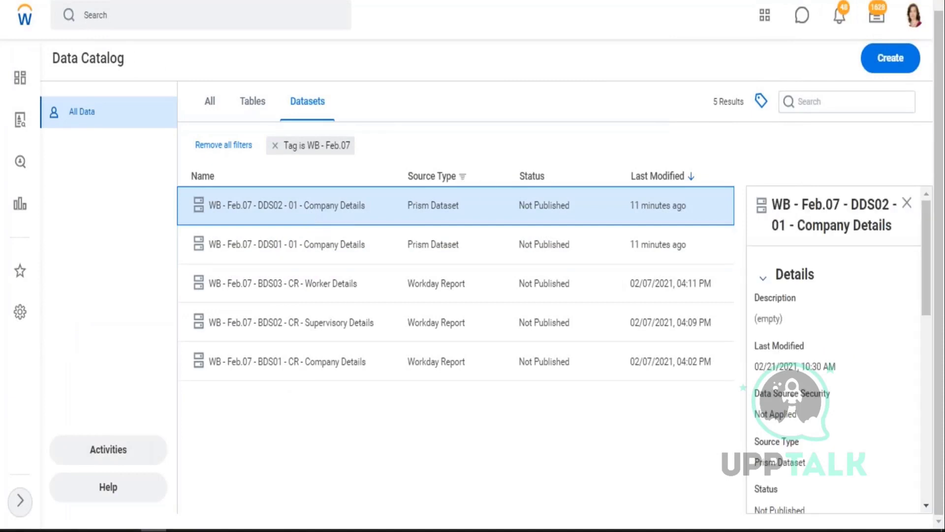
{"action": "right_click", "coordinate": [333, 208]}
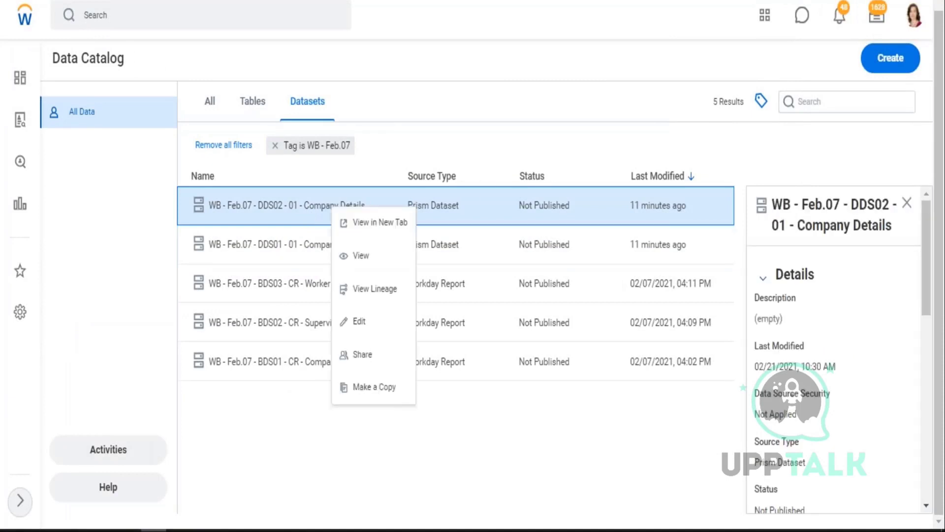
{"action": "left_click", "coordinate": [369, 289]}
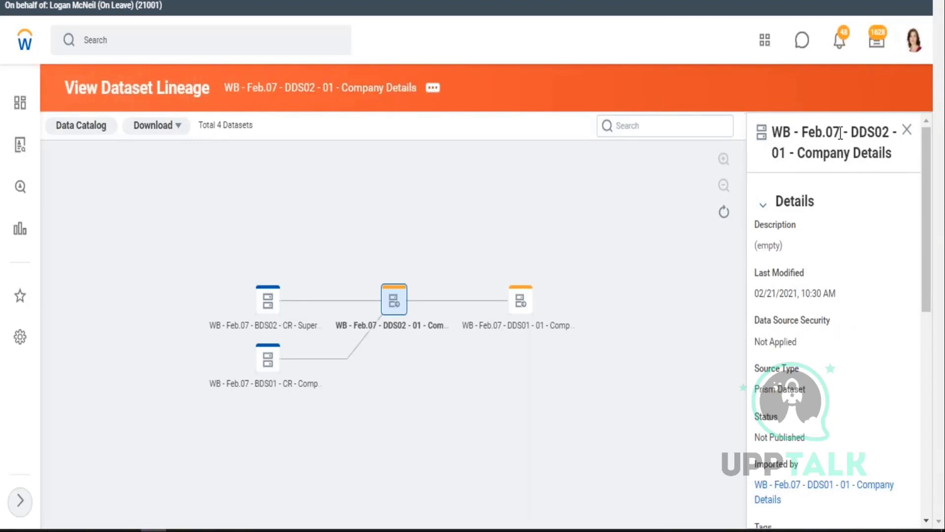
- Open the lineage of 'WB - Feb.07 - DDS01 - 01 - Company Details' from its node in the graph
{"action": "left_click_drag", "start_coordinate": [861, 133], "coordinate": [883, 133]}
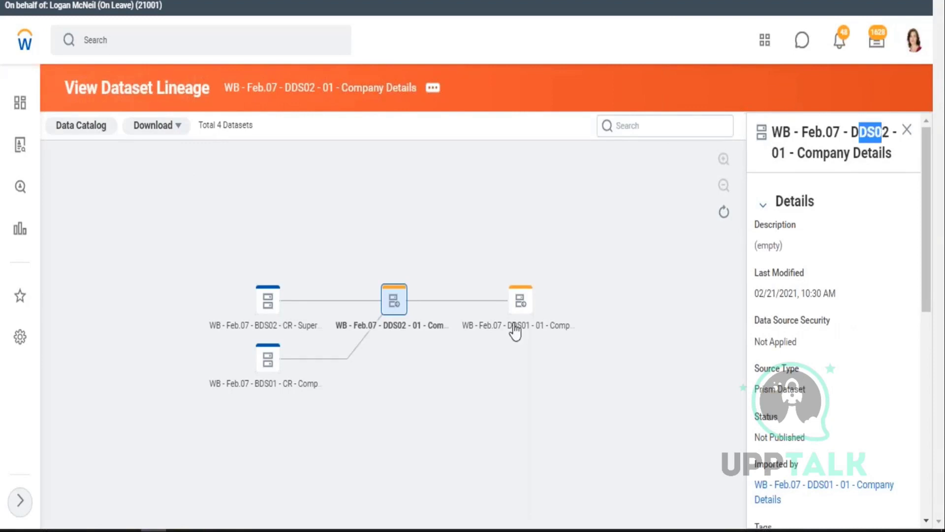
{"action": "left_click", "coordinate": [520, 298]}
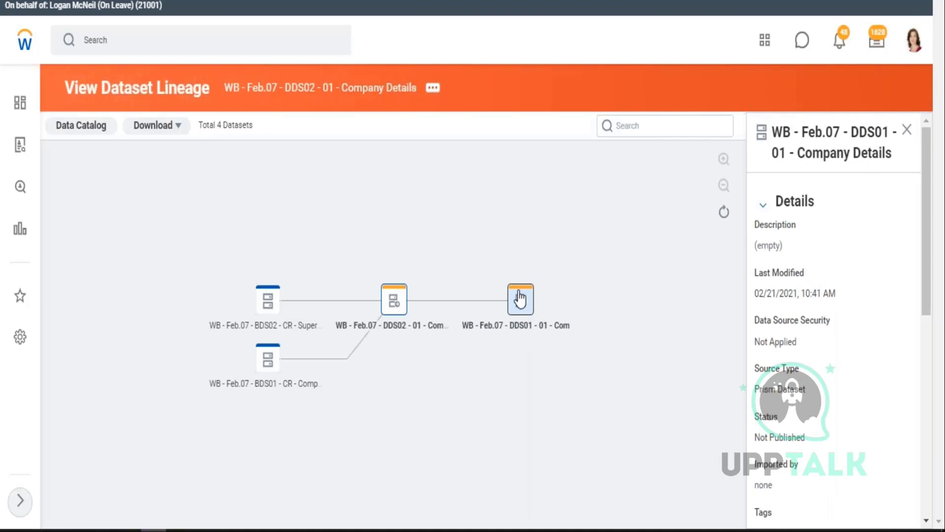
{"action": "left_click", "coordinate": [520, 298]}
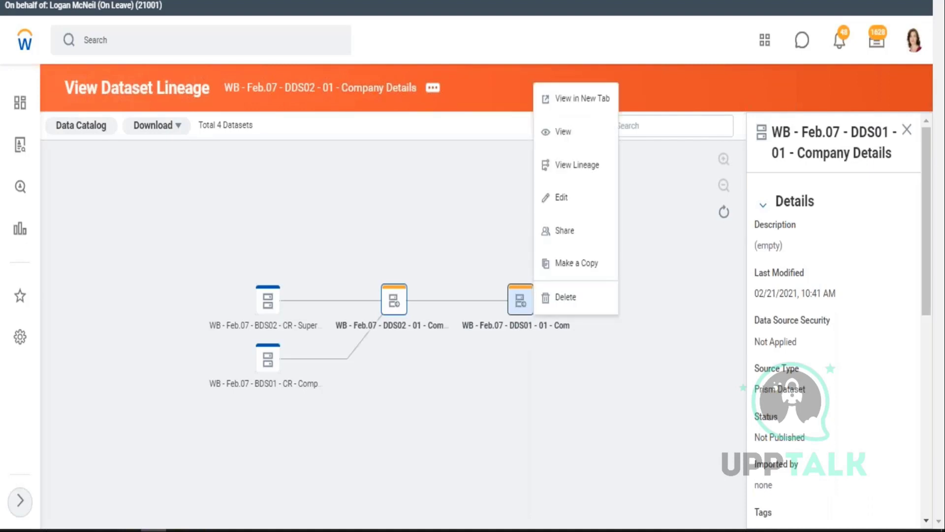
{"action": "left_click", "coordinate": [593, 170]}
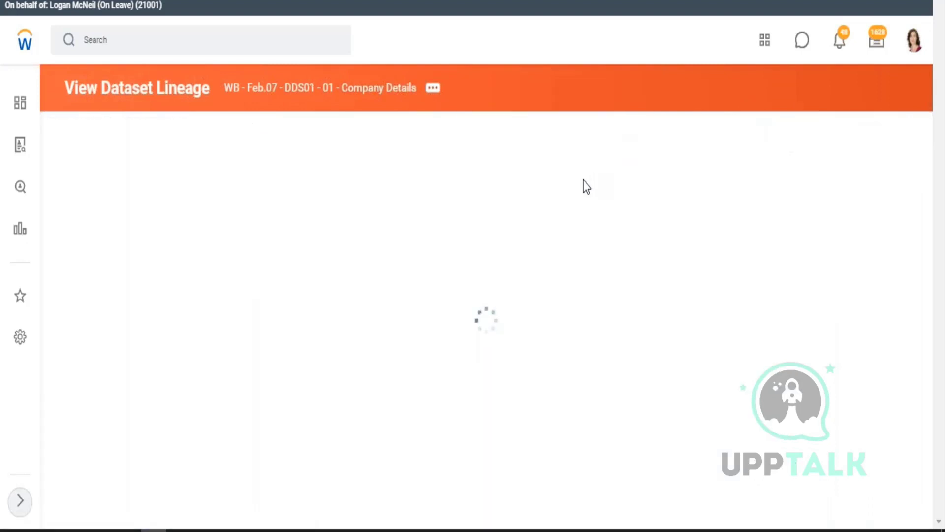
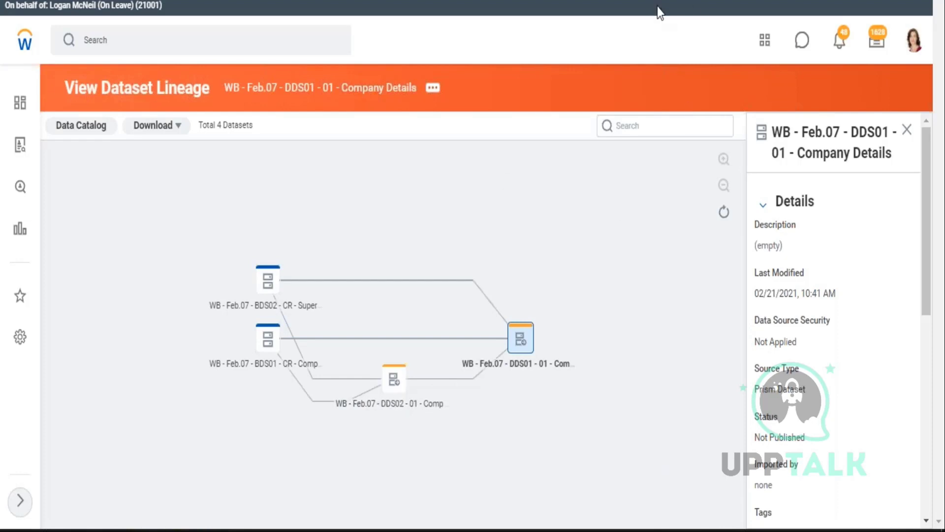
- Return to the Excel workbook WB_21.02.07_PA and scroll to the top of sheet 21.02
{"action": "key", "text": "alt+Tab"}
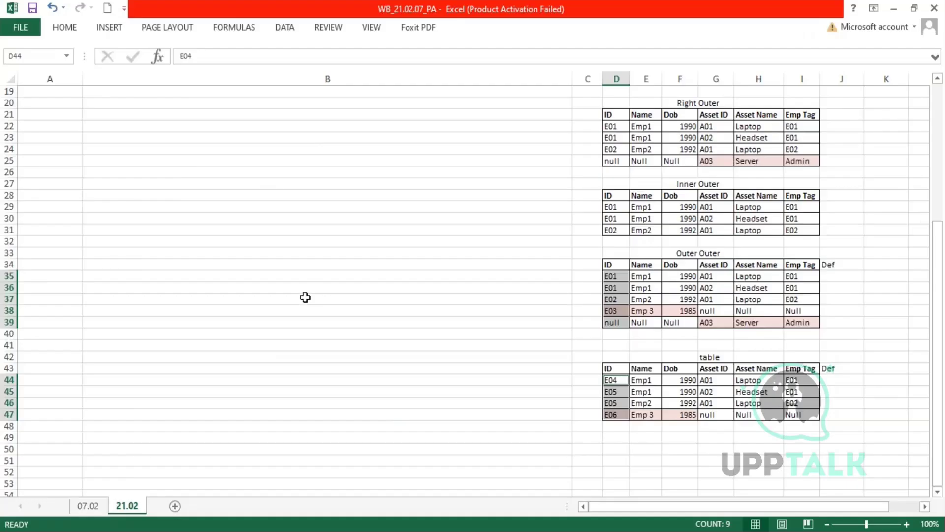
{"action": "scroll", "coordinate": [304, 295], "scroll_direction": "up", "scroll_amount": 7}
- Label A6 'Join Stage' and note in B6 that it adds columns from 2 pipelines based on Mapped Values
{"action": "left_click", "coordinate": [34, 240]}
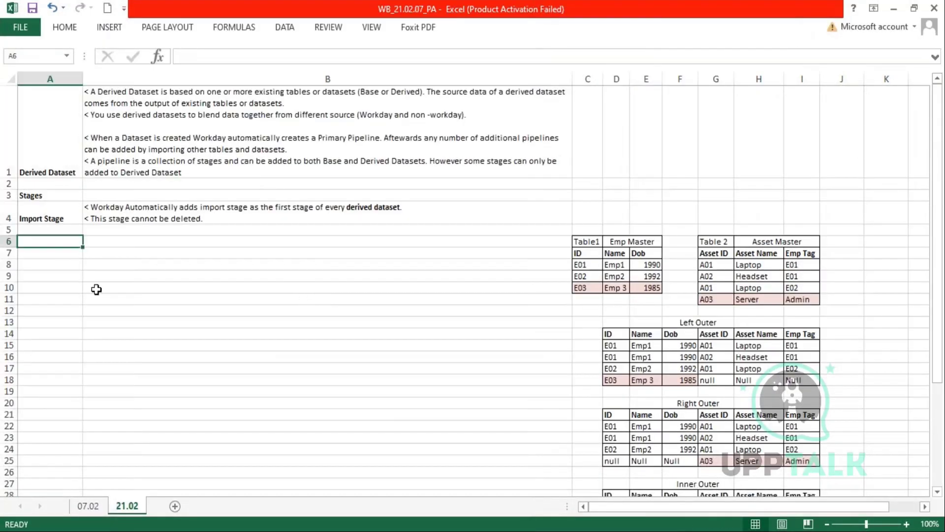
{"action": "type", "text": "Join Stage"}
{"action": "key", "text": "Tab"}
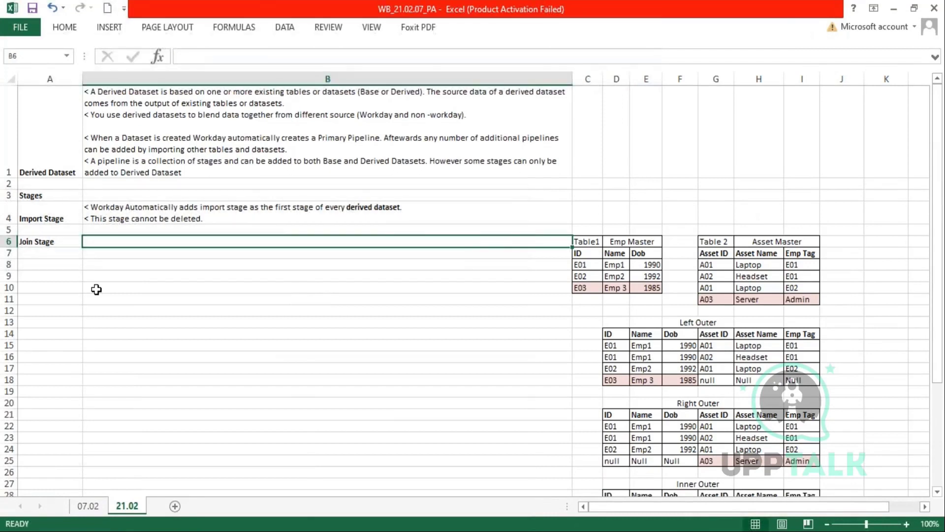
{"action": "type", "text": "< the"}
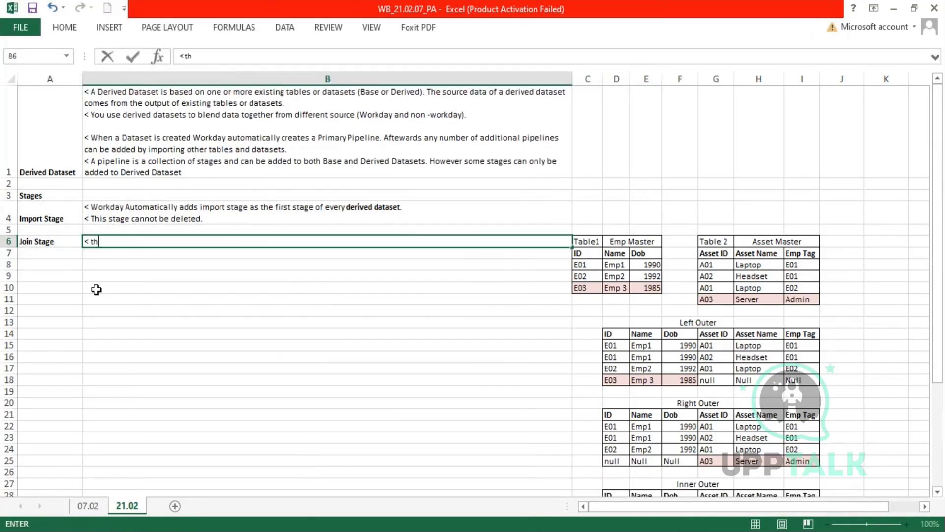
{"action": "key", "text": "BackSpace"}
{"action": "key", "text": "BackSpace"}
{"action": "type", "text": "The Join Stage specifies "}
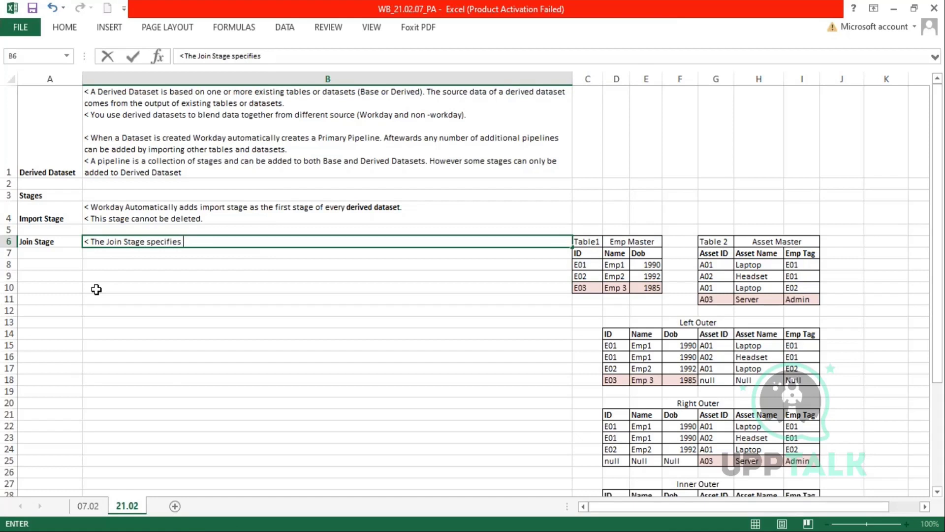
{"action": "type", "text": "which row from each da"}
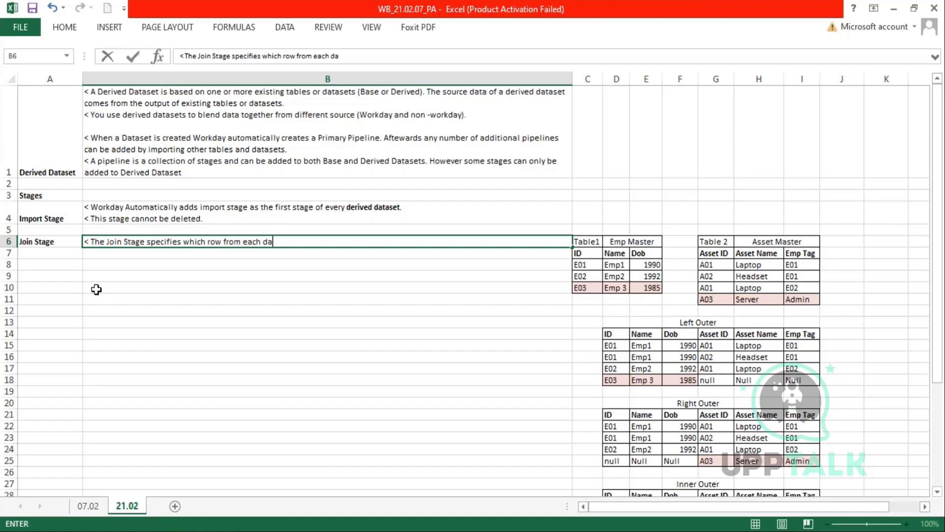
{"action": "type", "text": "taset pipleine to include in the join result"}
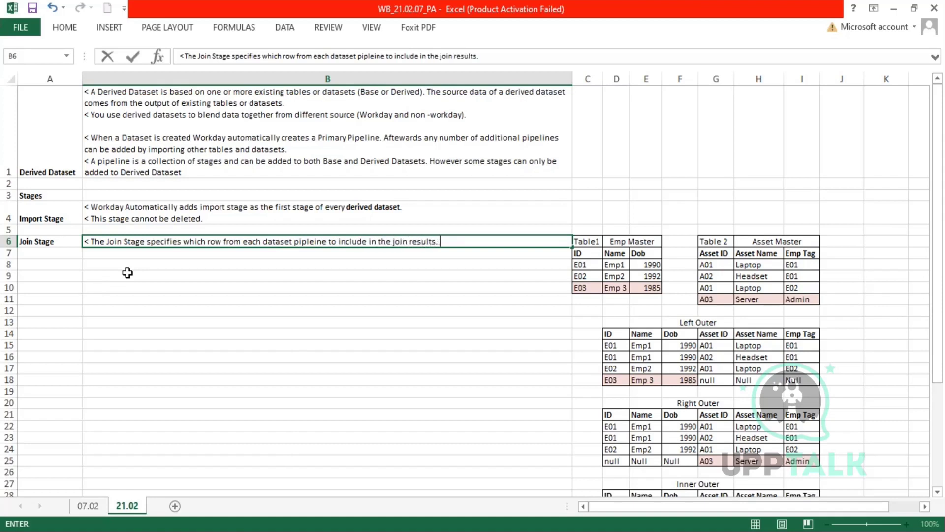
{"action": "type", "text": ". It"}
{"action": "type", "text": " Adde"}
{"action": "type", "text": "s"}
{"action": "key", "text": "BackSpace"}
{"action": "key", "text": "BackSpace"}
{"action": "type", "text": "s columns from "}
{"action": "type", "text": "2 di"}
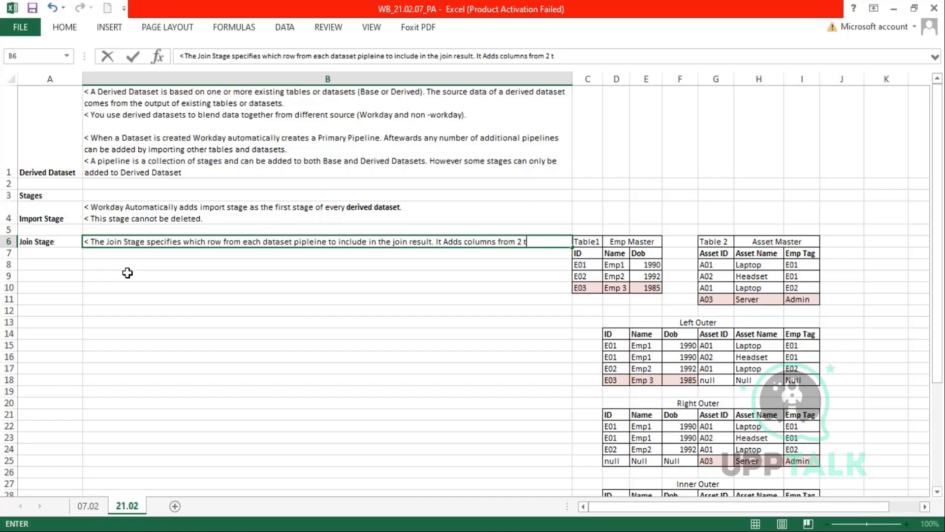
{"action": "type", "text": "pe"}
{"action": "type", "text": "pelines based on the"}
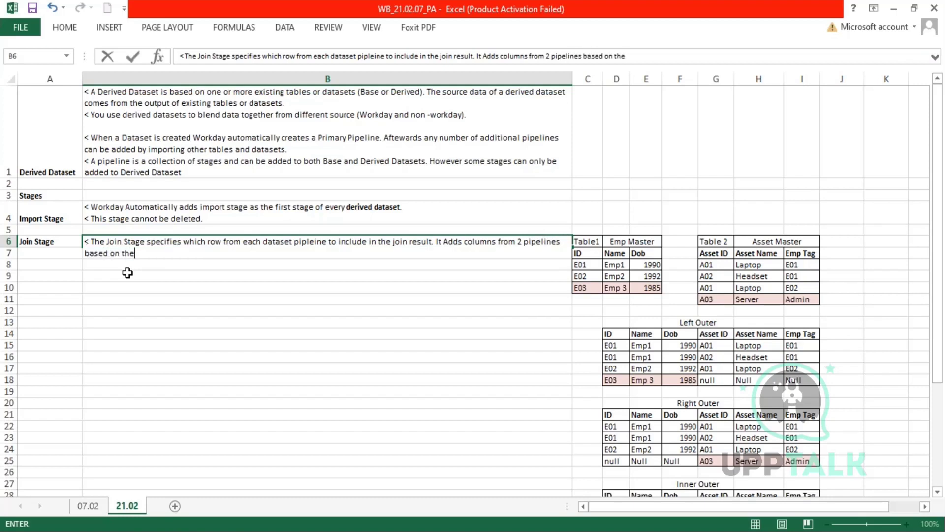
{"action": "type", "text": "Mapped Values"}
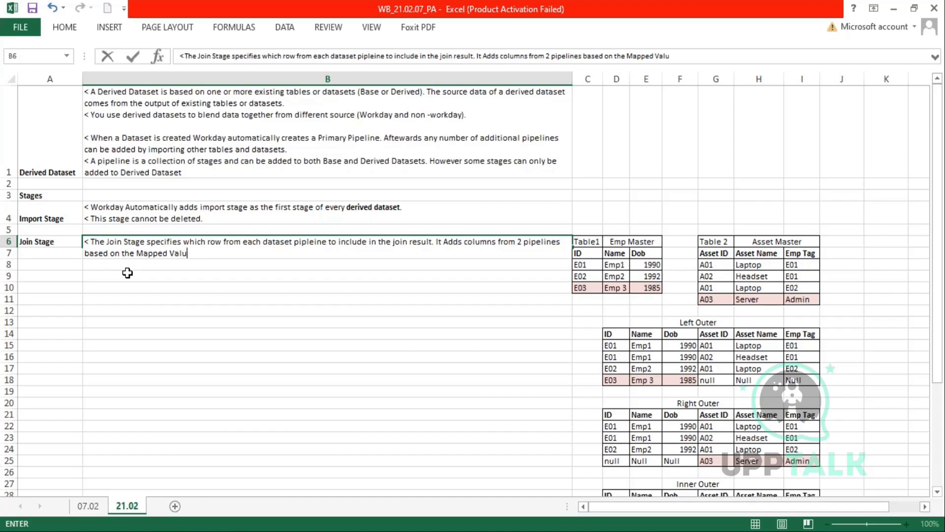
{"action": "key", "text": "alt+Return"}
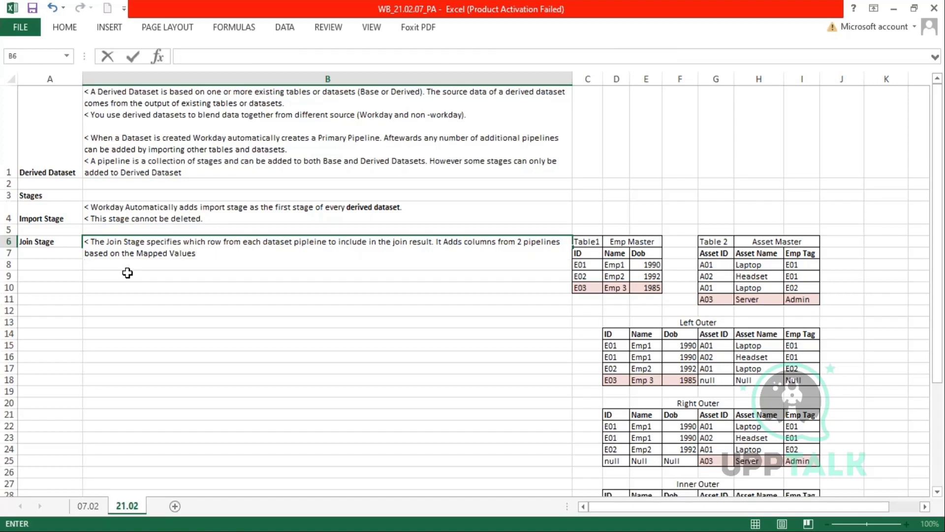
- List '1. Inner Join', '2. Left Outer Join', '3. Right Outer Join', '4. Full Outer Join' in B6
{"action": "type", "text": "1. Inner Join"}
{"action": "key", "text": "alt+Return"}
{"action": "type", "text": "2. Left Outer Join"}
{"action": "key", "text": "alt+Return"}
{"action": "type", "text": "3"}
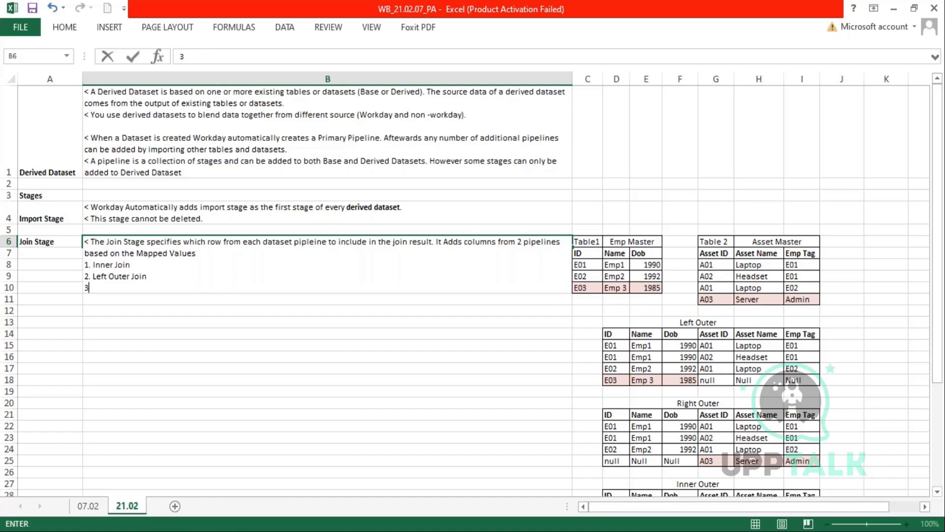
{"action": "type", "text": ". Right Outer Join"}
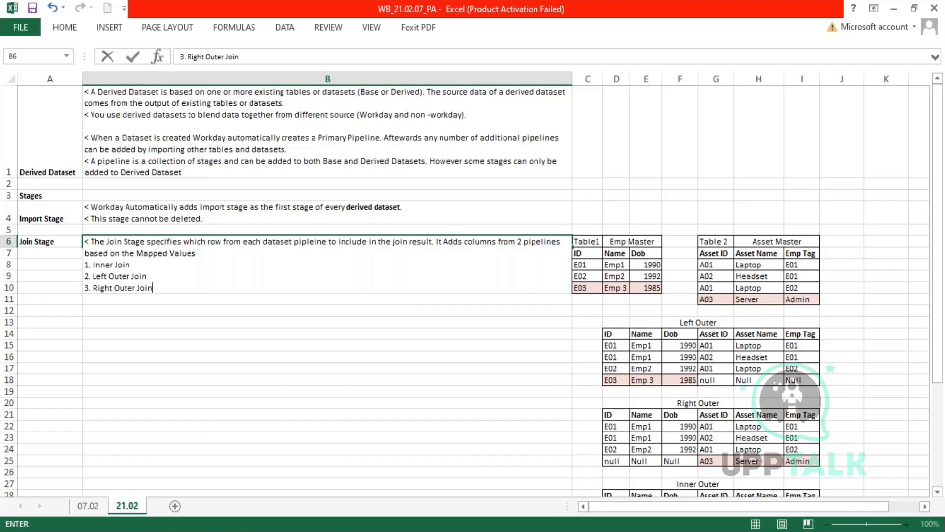
{"action": "key", "text": "alt+Return"}
{"action": "type", "text": "4. F"}
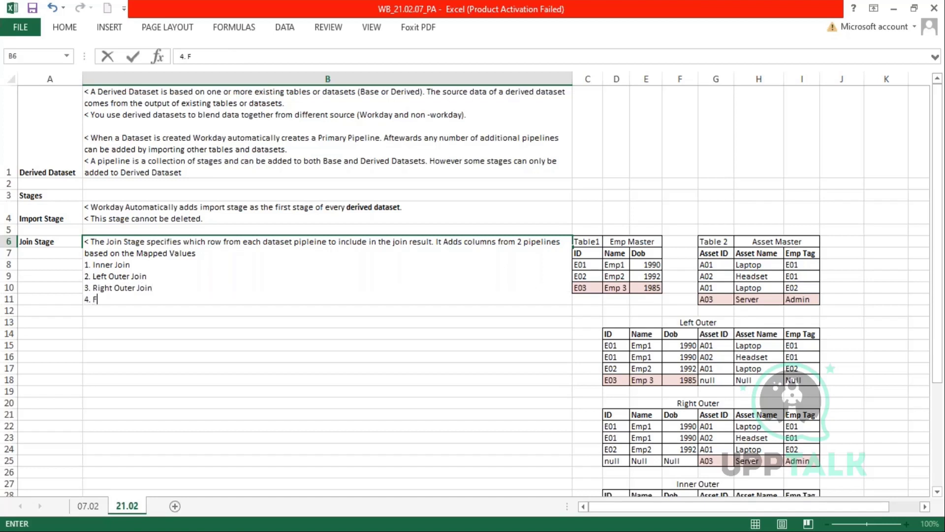
{"action": "type", "text": "ull Outer Join."}
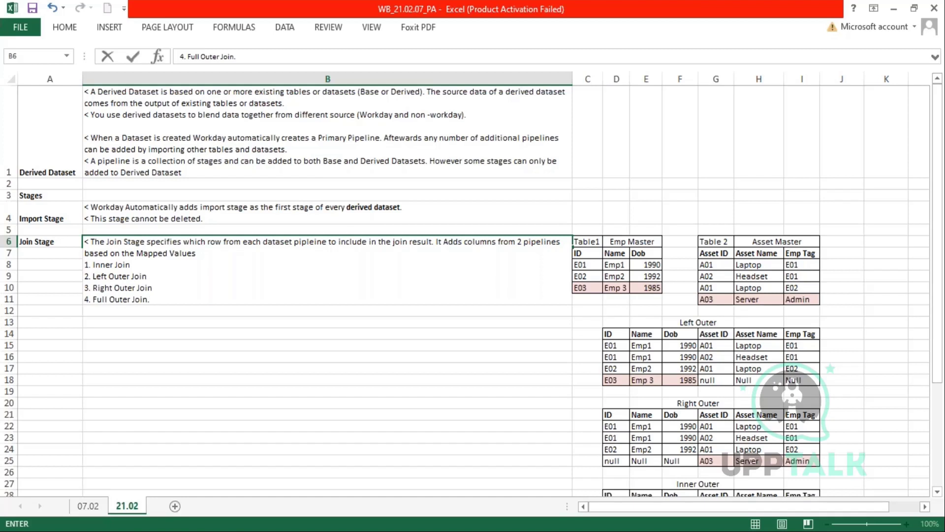
{"action": "key", "text": "Return"}
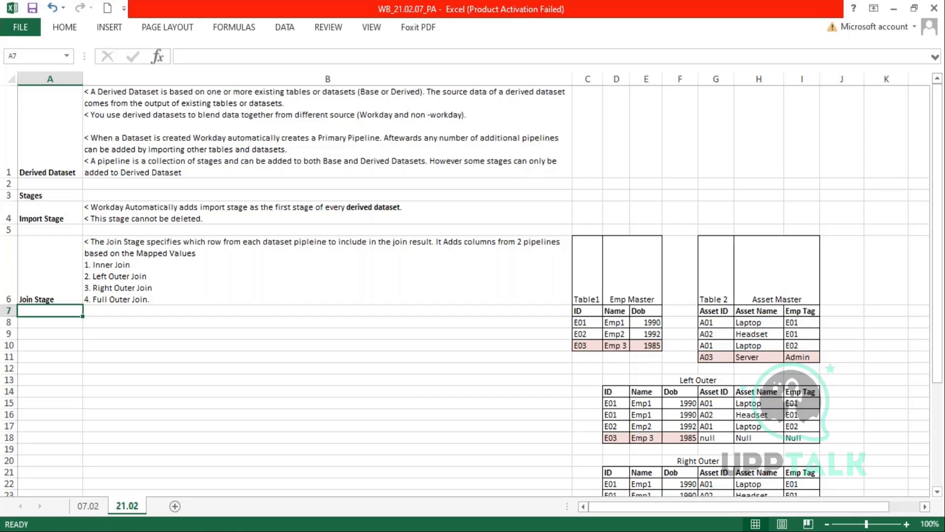
- Label cell A8 'Union Stage'
{"action": "key", "text": "Down"}
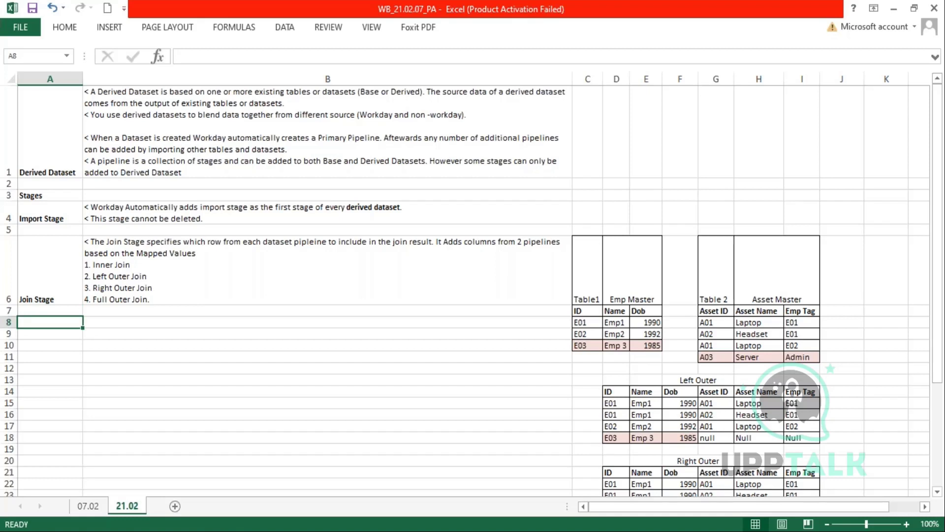
{"action": "type", "text": "Union"}
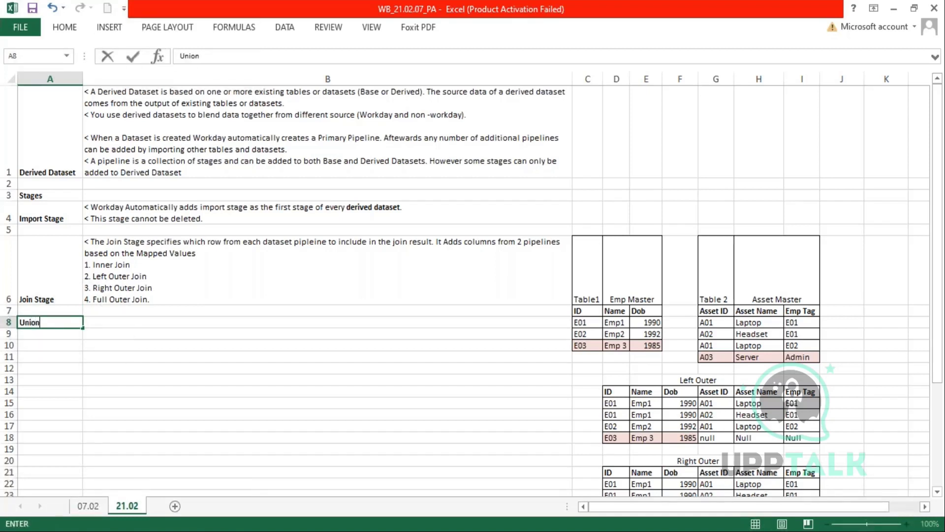
{"action": "type", "text": " Stage"}
{"action": "key", "text": "Tab"}
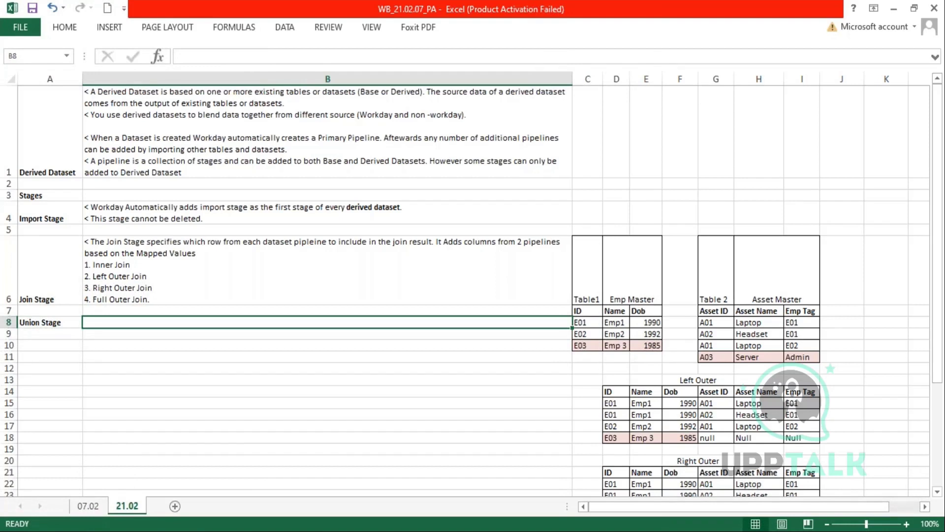
- In B8, note that a union stage includes 2 datasets (pipelines) to combine data from both
{"action": "type", "text": "<"}
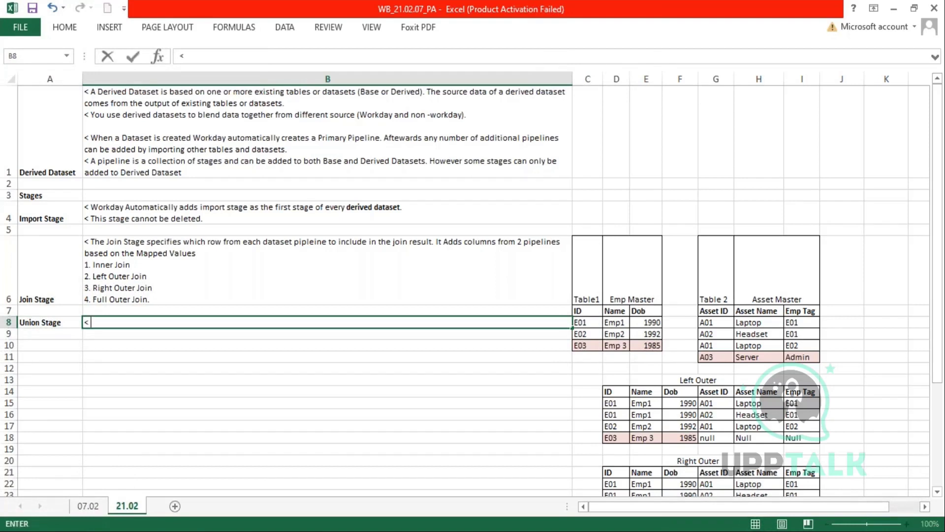
{"action": "type", "text": " You caninclud"}
{"action": "key", "text": "BackSpace"}
{"action": "key", "text": "BackSpace"}
{"action": "key", "text": "BackSpace"}
{"action": "key", "text": "BackSpace"}
{"action": "key", "text": "BackSpace"}
{"action": "key", "text": "BackSpace"}
{"action": "type", "text": "include"}
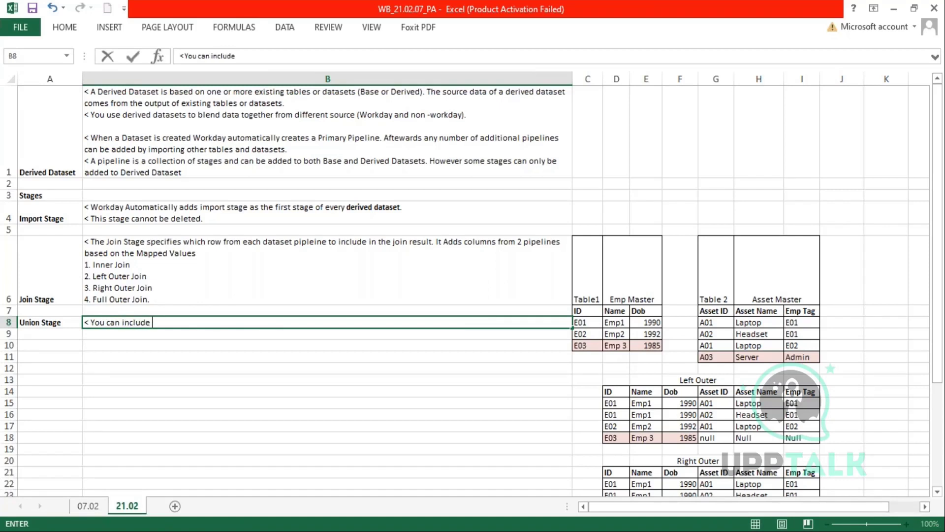
{"action": "type", "text": " 2 datasets(pipelines"}
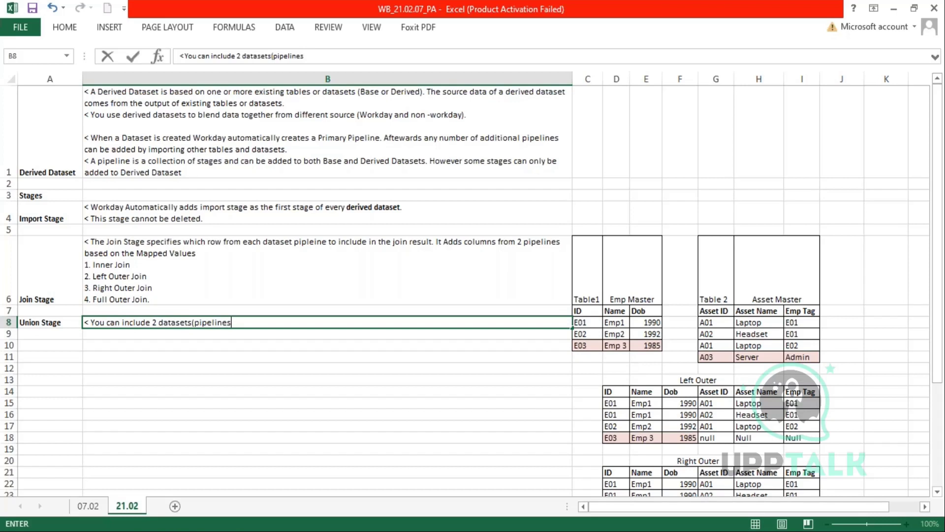
{"action": "type", "text": ") in a union stage"}
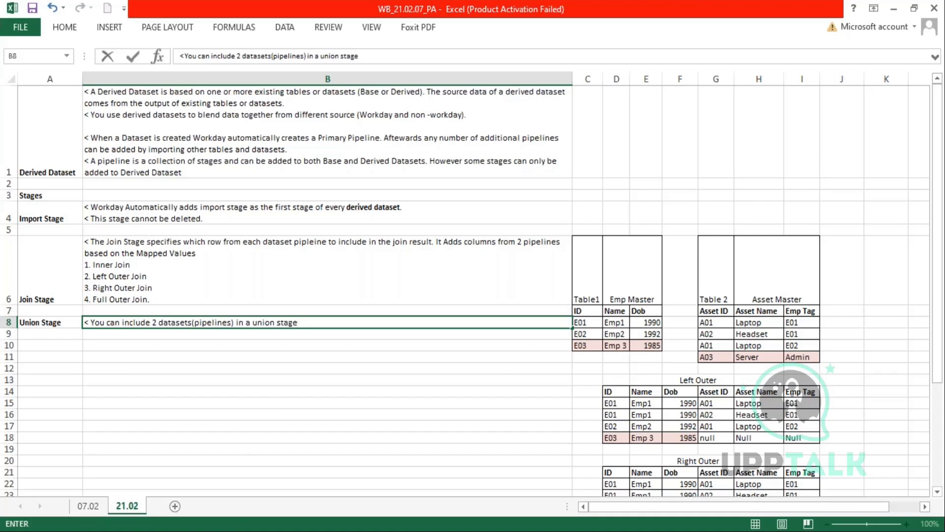
{"action": "type", "text": " to combine data"}
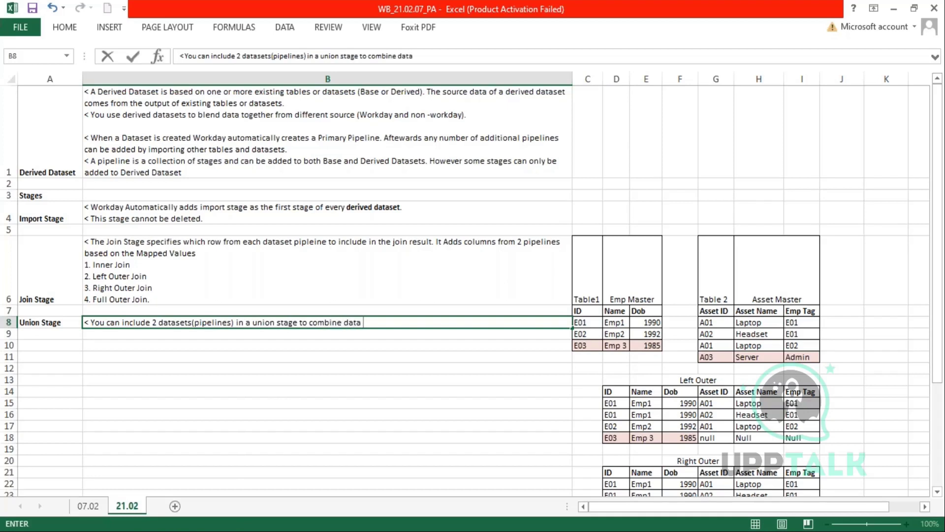
{"action": "type", "text": " from both those m"}
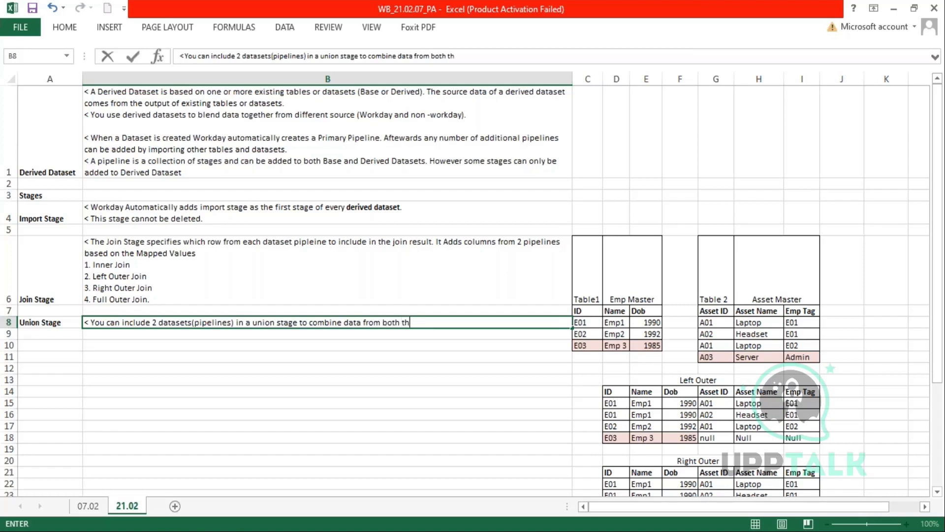
{"action": "key", "text": "BackSpace"}
{"action": "type", "text": "pipelines."}
{"action": "key", "text": "Return"}
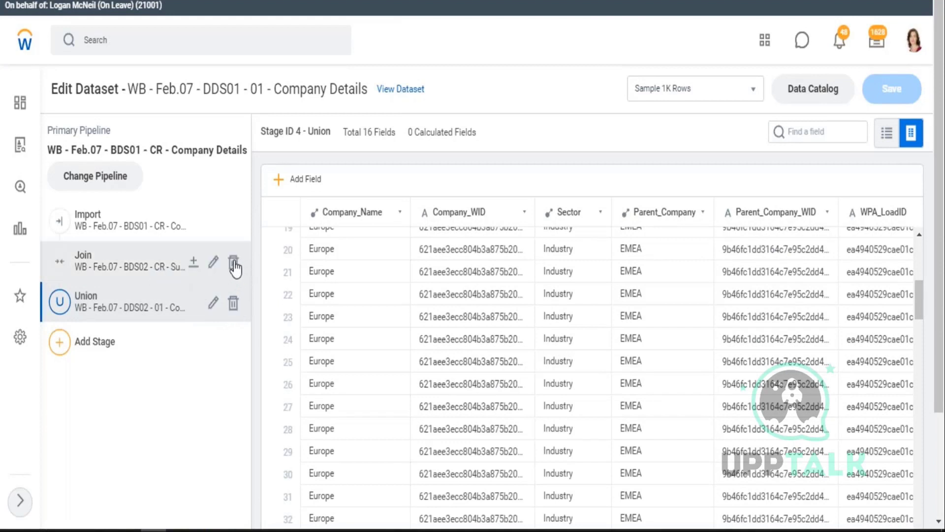
- Look over the Import and Join stages, then open the Union stage of Company Details for editing
{"action": "left_click", "coordinate": [235, 262]}
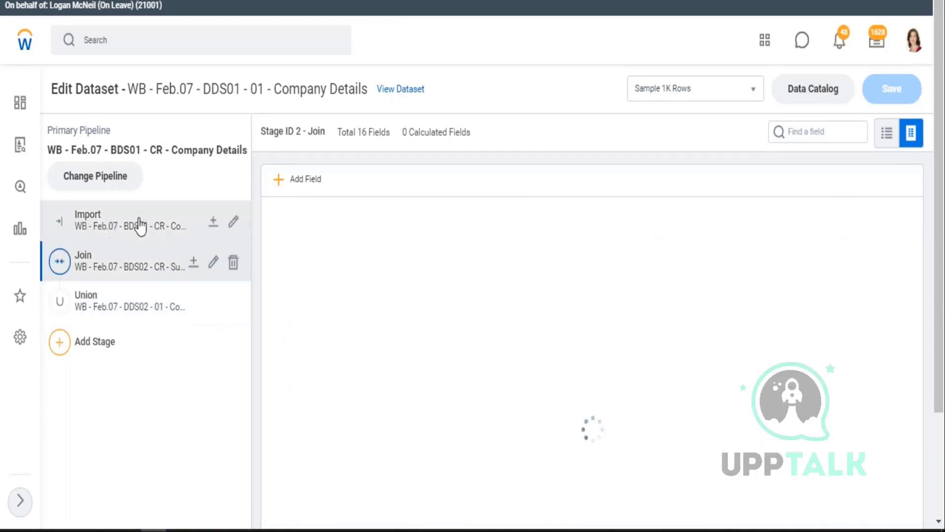
{"action": "left_click", "coordinate": [235, 226]}
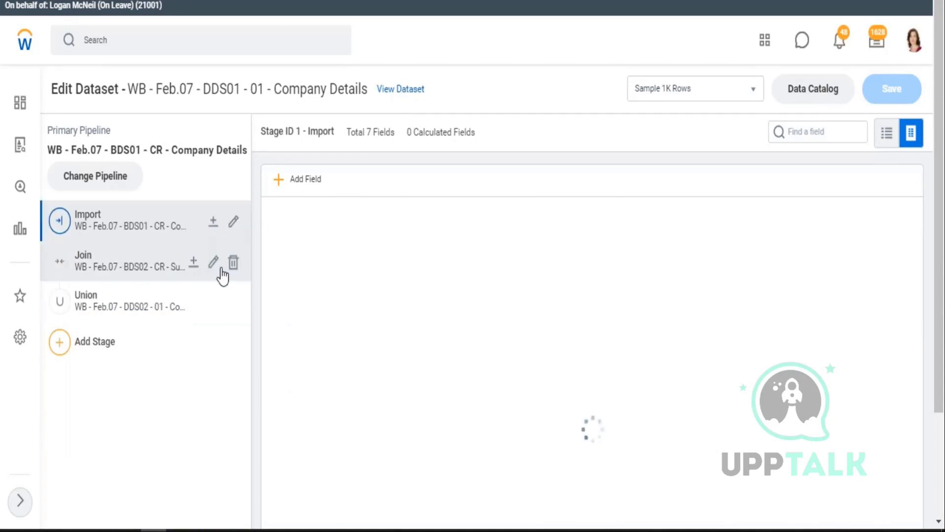
{"action": "left_click", "coordinate": [232, 269]}
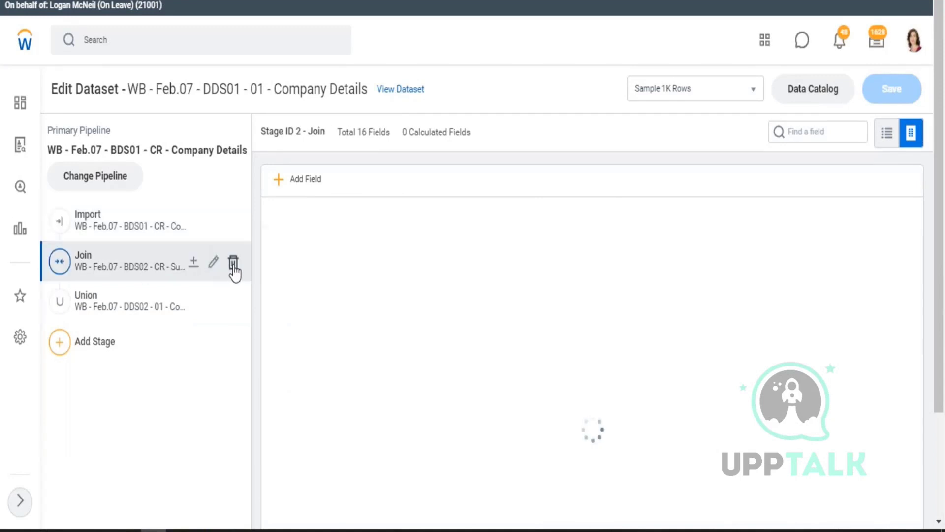
{"action": "left_click", "coordinate": [101, 314]}
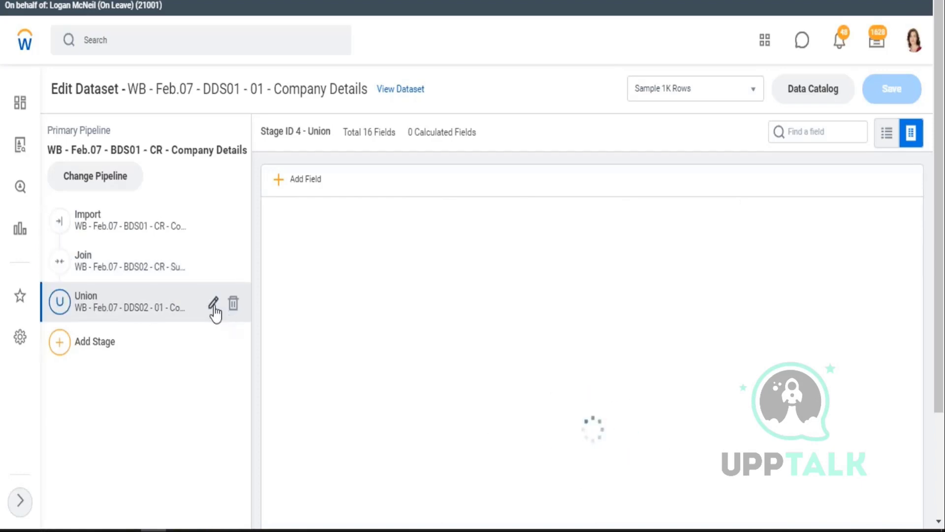
{"action": "left_click", "coordinate": [214, 305]}
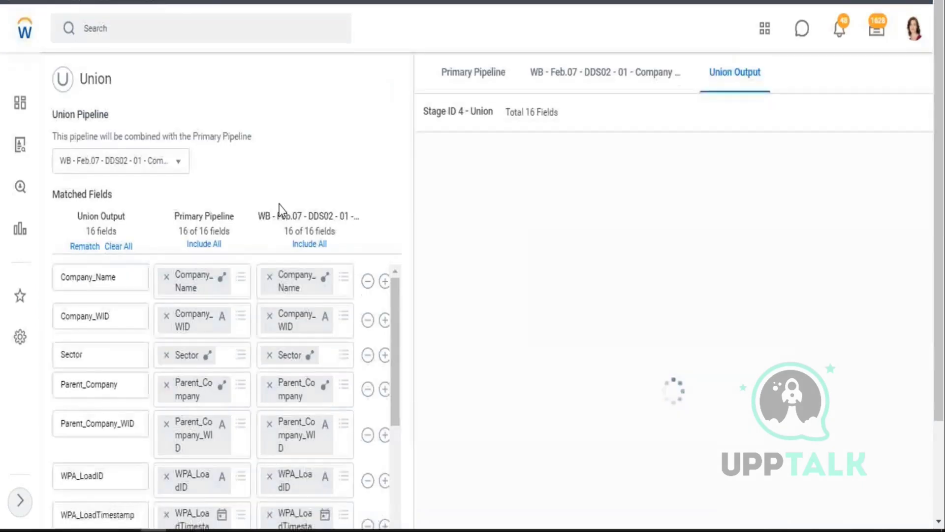
{"action": "scroll", "coordinate": [281, 212], "scroll_direction": "down", "scroll_amount": 3}
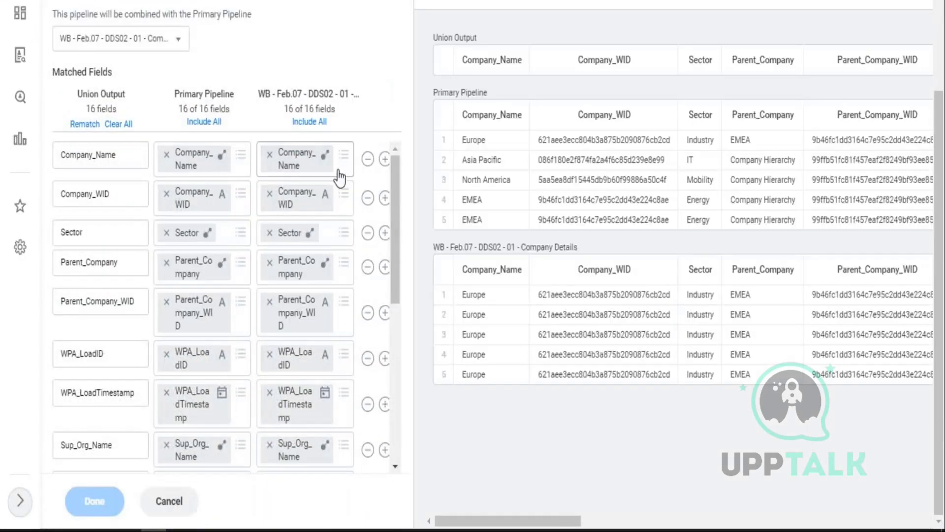
{"action": "left_click", "coordinate": [344, 197]}
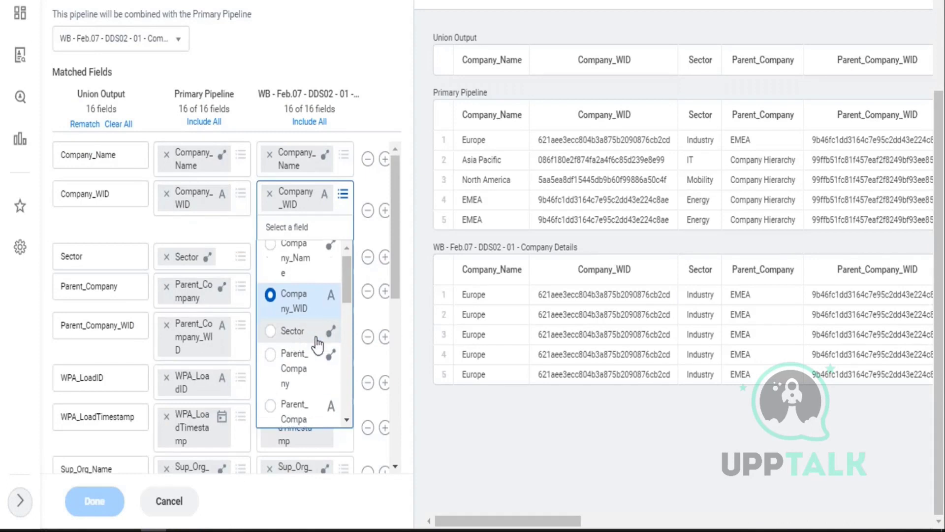
{"action": "scroll", "coordinate": [315, 348], "scroll_direction": "down", "scroll_amount": 5}
{"action": "left_click", "coordinate": [394, 44]}
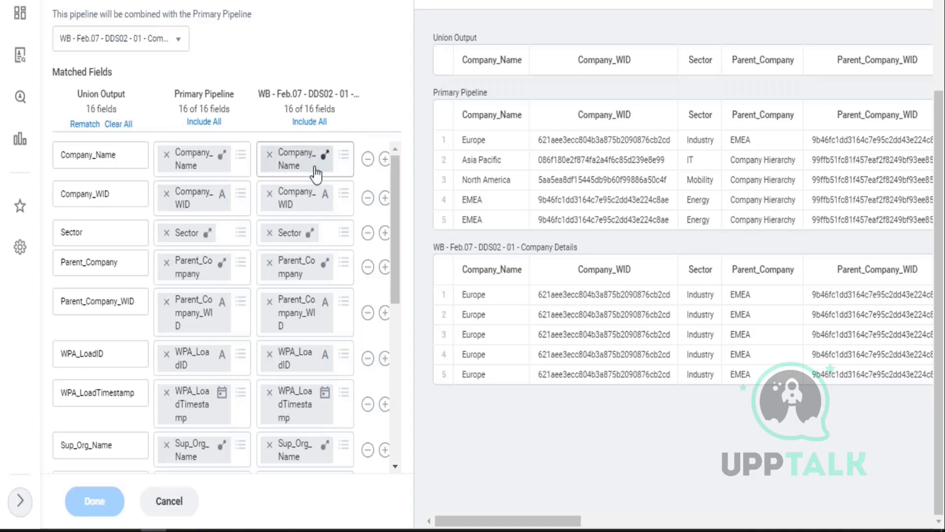
{"action": "scroll", "coordinate": [318, 271], "scroll_direction": "down", "scroll_amount": 5}
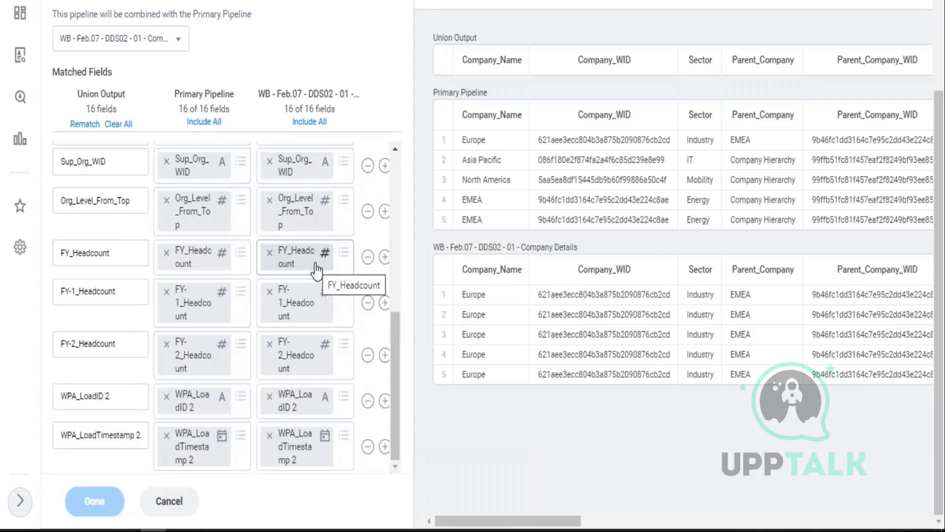
{"action": "scroll", "coordinate": [321, 270], "scroll_direction": "up", "scroll_amount": 3}
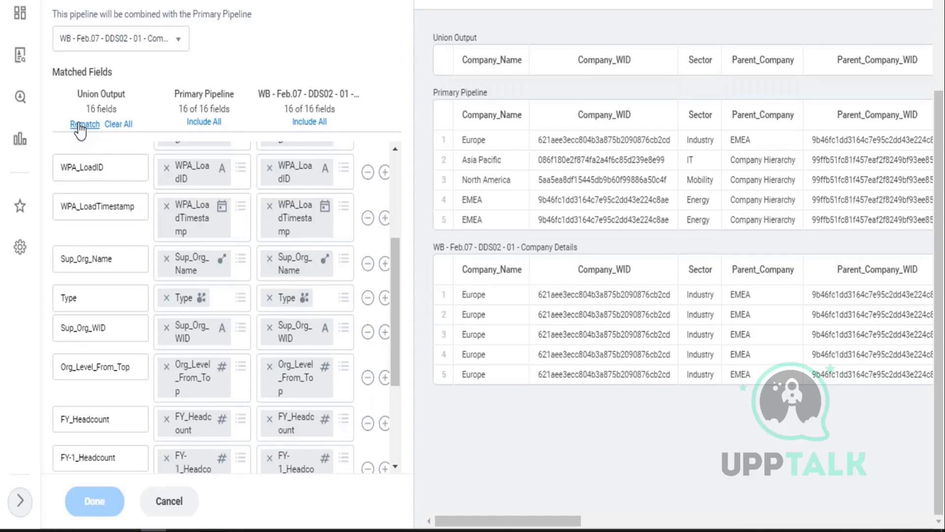
- Rematch the Union fields, accepting the warning that custom mappings will be lost
{"action": "left_click", "coordinate": [81, 125]}
{"action": "left_click_drag", "start_coordinate": [336, 240], "coordinate": [485, 243]}
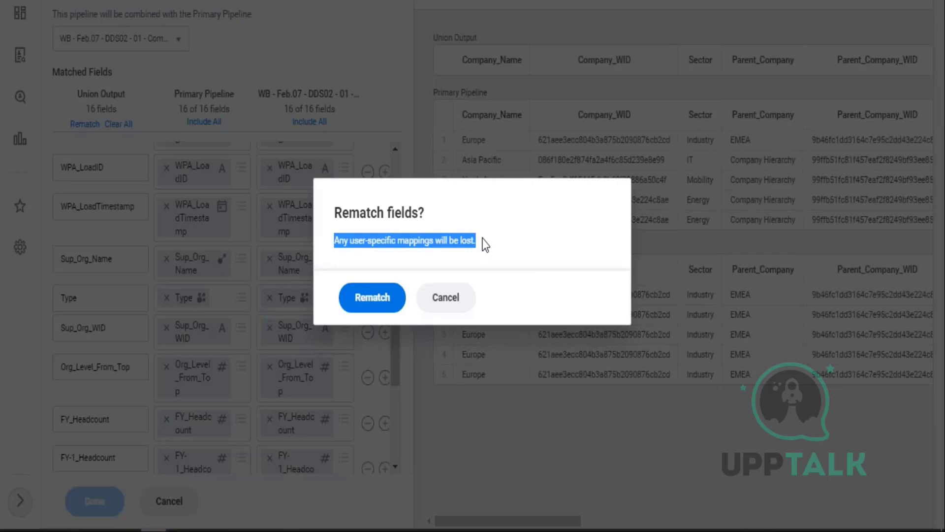
{"action": "left_click", "coordinate": [374, 299]}
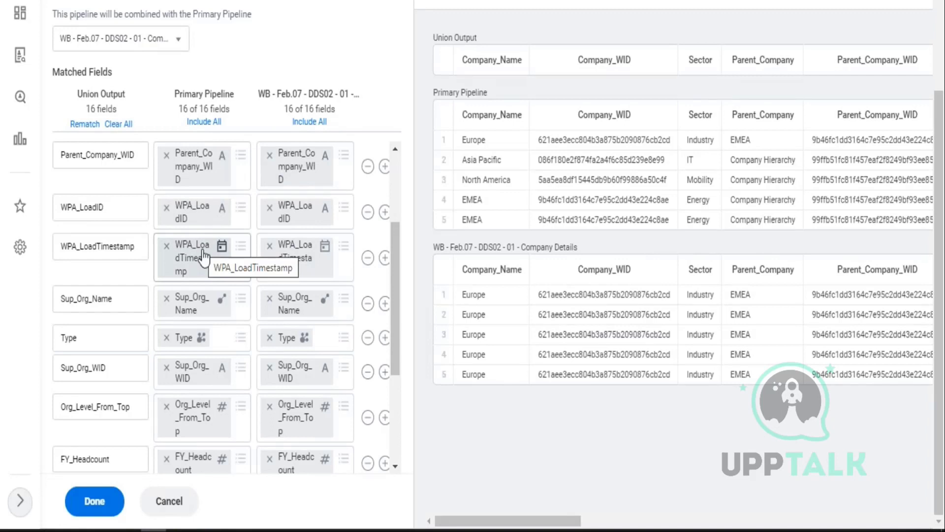
- Check the Matched Fields list shows 16 of 16 fields for each pipeline
{"action": "scroll", "coordinate": [394, 179], "scroll_direction": "up", "scroll_amount": 3}
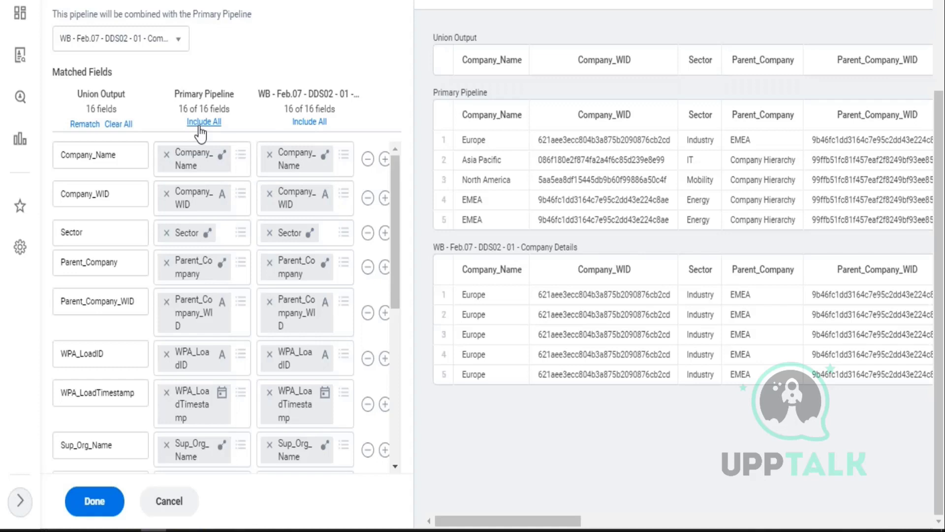
{"action": "left_click_drag", "start_coordinate": [180, 93], "coordinate": [222, 109]}
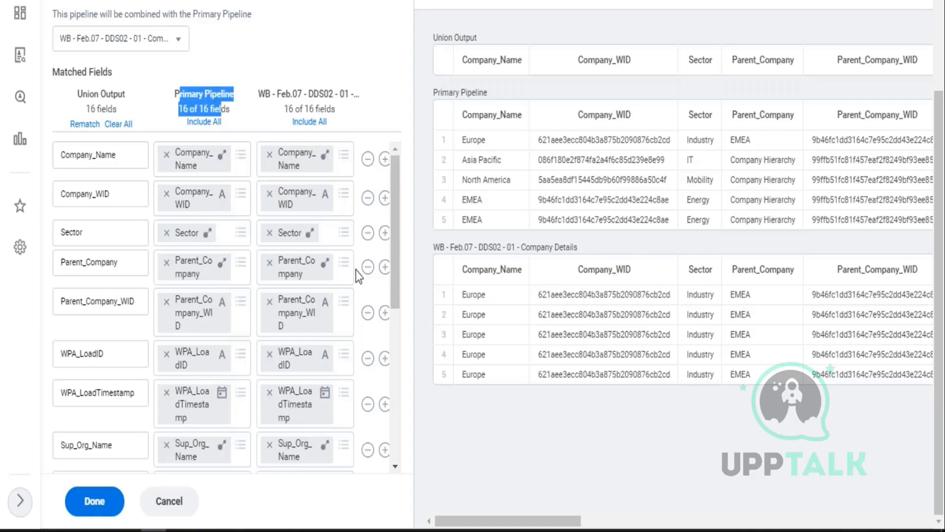
{"action": "scroll", "coordinate": [351, 284], "scroll_direction": "down", "scroll_amount": 1}
{"action": "scroll", "coordinate": [351, 284], "scroll_direction": "down", "scroll_amount": 6}
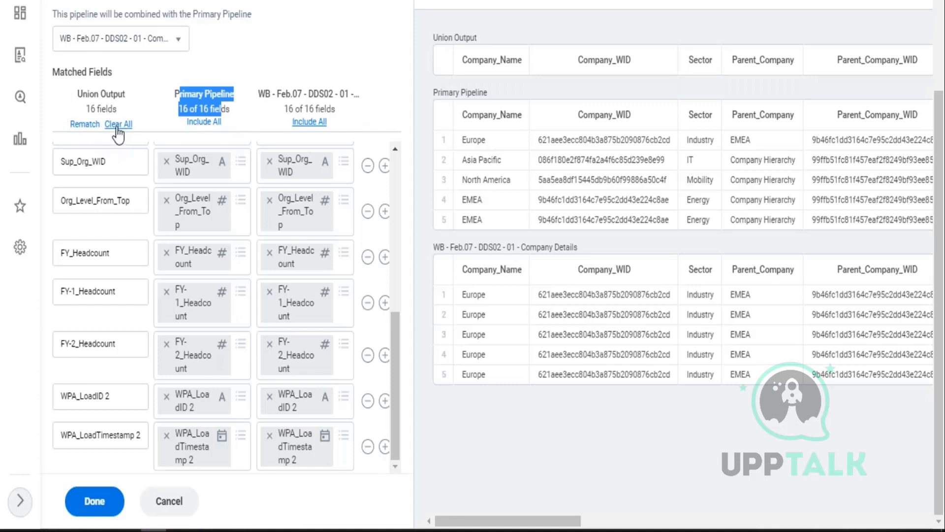
{"action": "scroll", "coordinate": [163, 268], "scroll_direction": "up", "scroll_amount": 10}
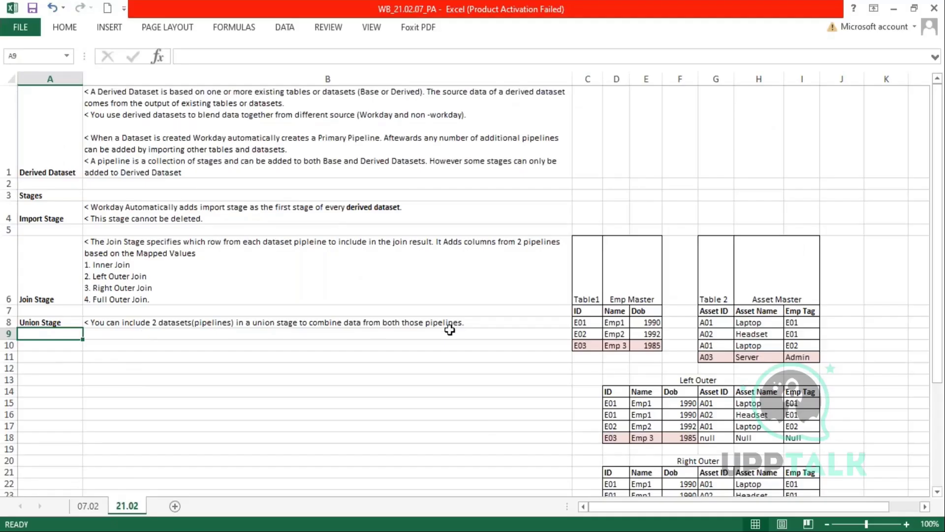
- Add point '1. Rematch' to B8, explaining it discards all field mappings for Workday's defaults, with Rematch bold
{"action": "double_click", "coordinate": [465, 323]}
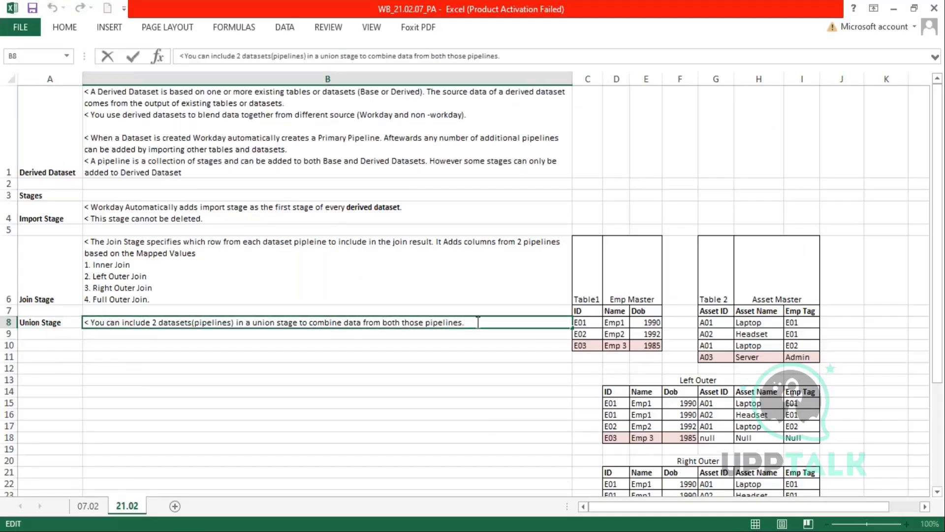
{"action": "key", "text": "alt+Return"}
{"action": "type", "text": "1. Rematc"}
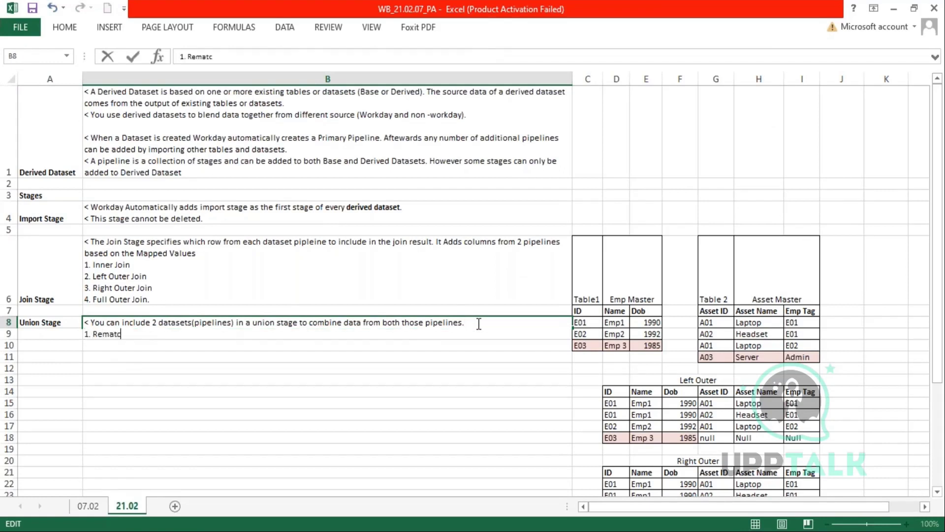
{"action": "type", "text": "h - Click this butt"}
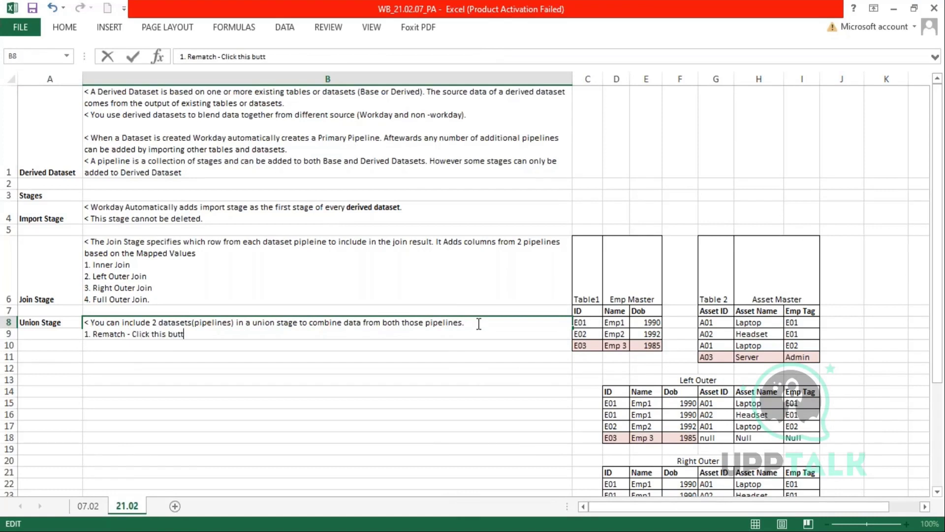
{"action": "type", "text": "on if you want to discard "}
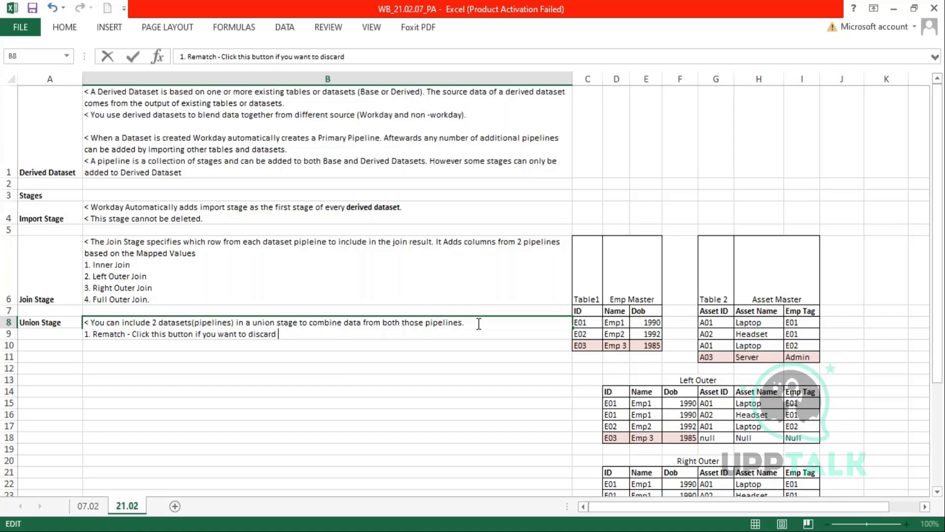
{"action": "type", "text": "all field mappings"}
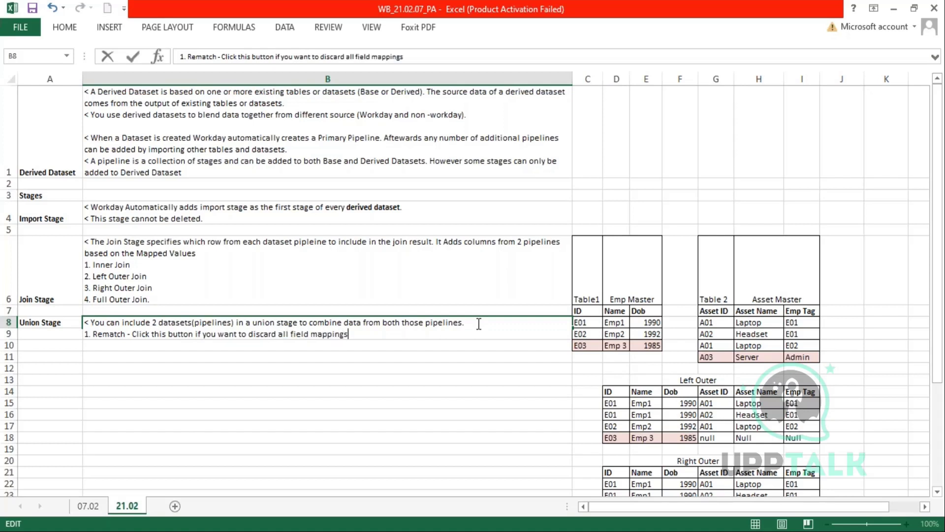
{"action": "type", "text": " and return to the"}
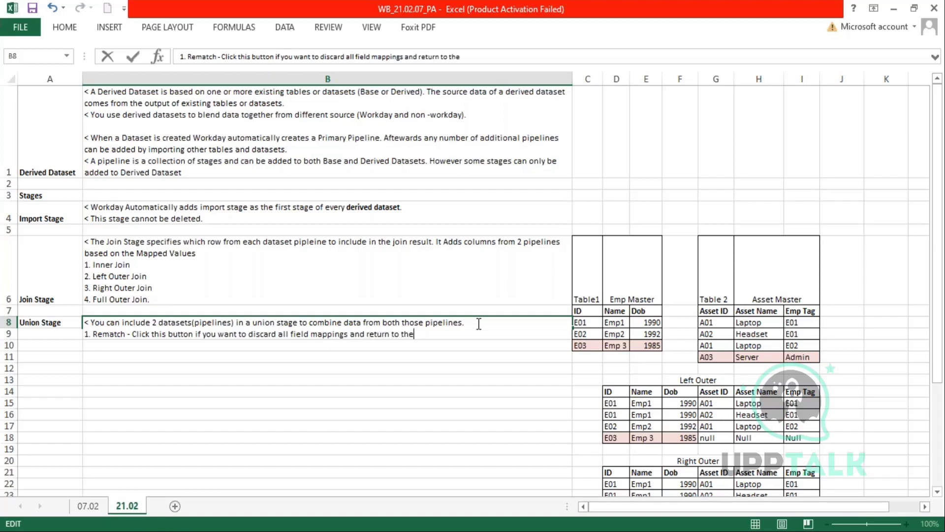
{"action": "type", "text": " default field mappings that wo"}
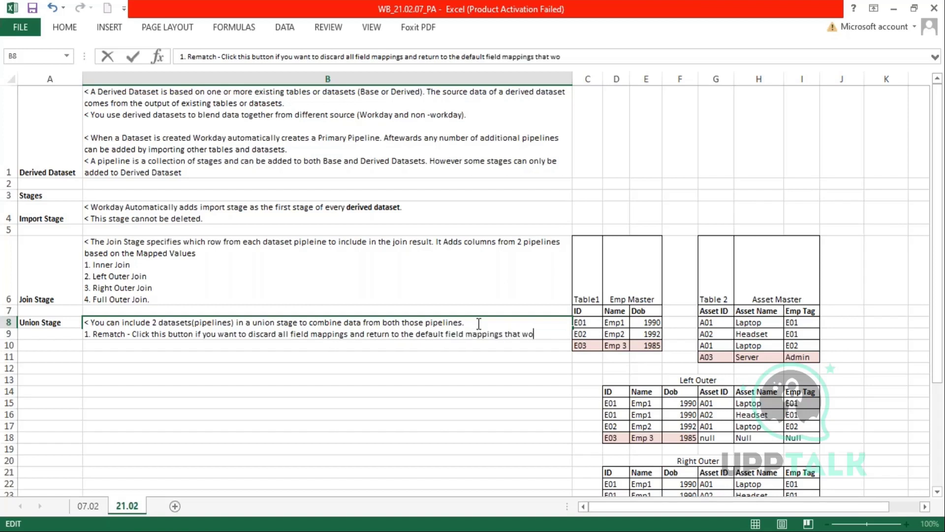
{"action": "type", "text": "rkday detec"}
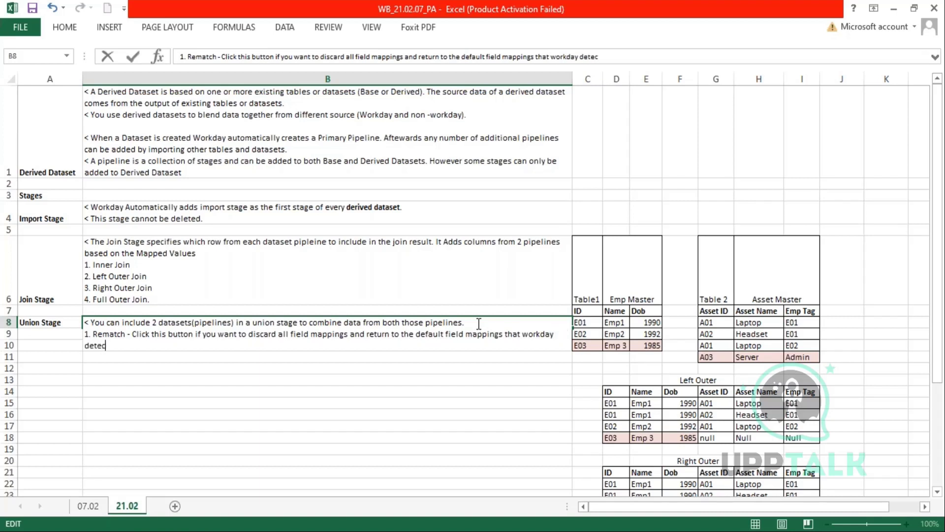
{"action": "type", "text": "ts and configured."}
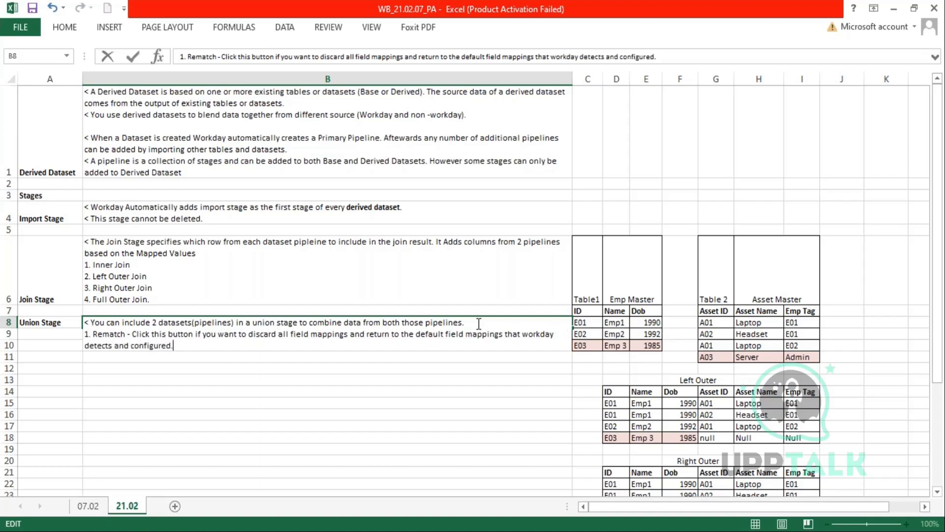
{"action": "key", "text": "Return"}
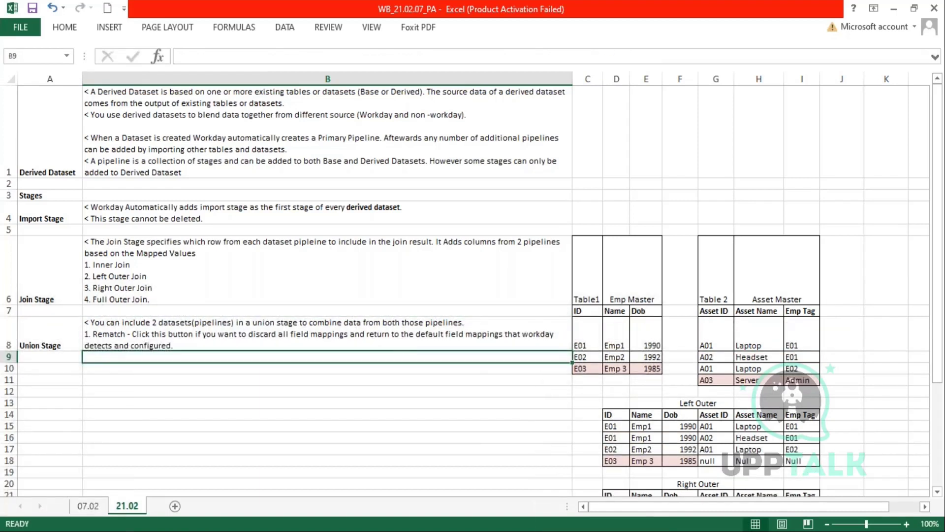
{"action": "left_click", "coordinate": [124, 338]}
{"action": "double_click", "coordinate": [124, 338]}
{"action": "double_click", "coordinate": [124, 338]}
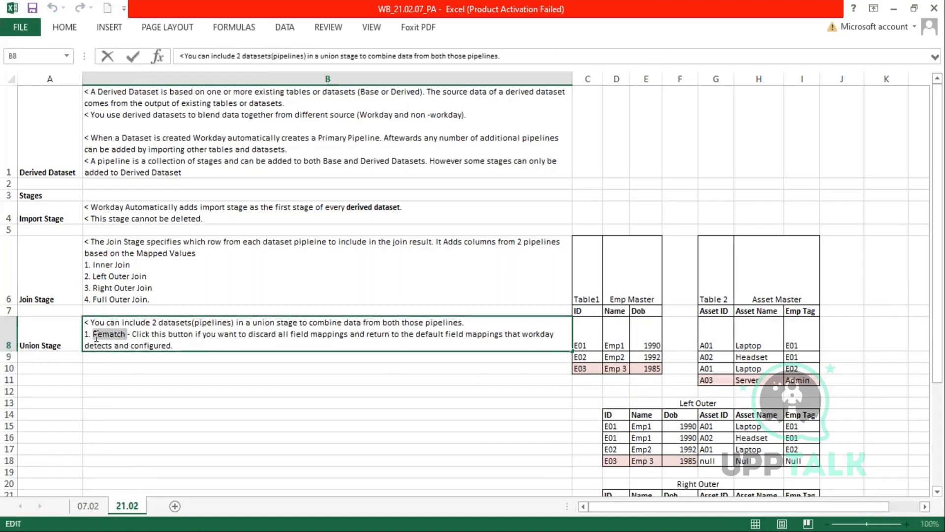
{"action": "left_click", "coordinate": [174, 346]}
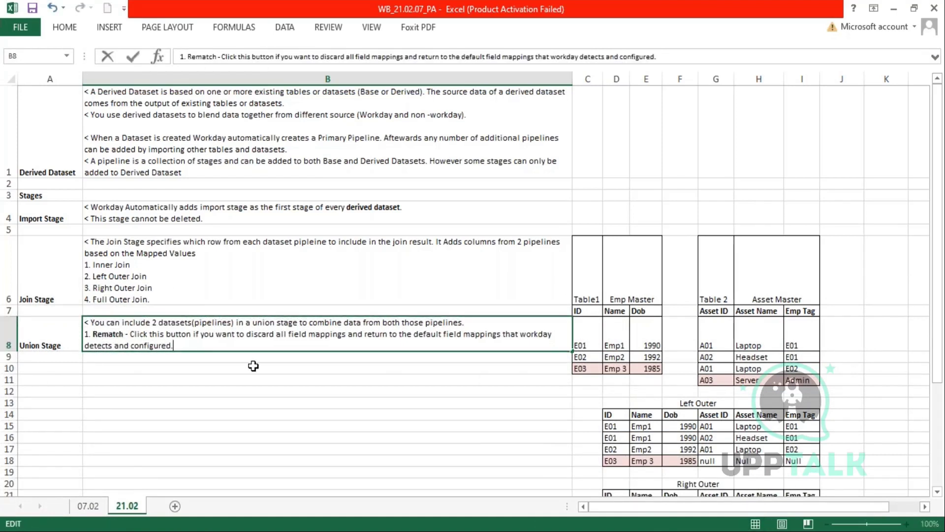
- Add point '2. Clear All' to B8: discards all mappings; define at least 1 before saving
{"action": "key", "text": "alt+Return"}
{"action": "type", "text": "2. "}
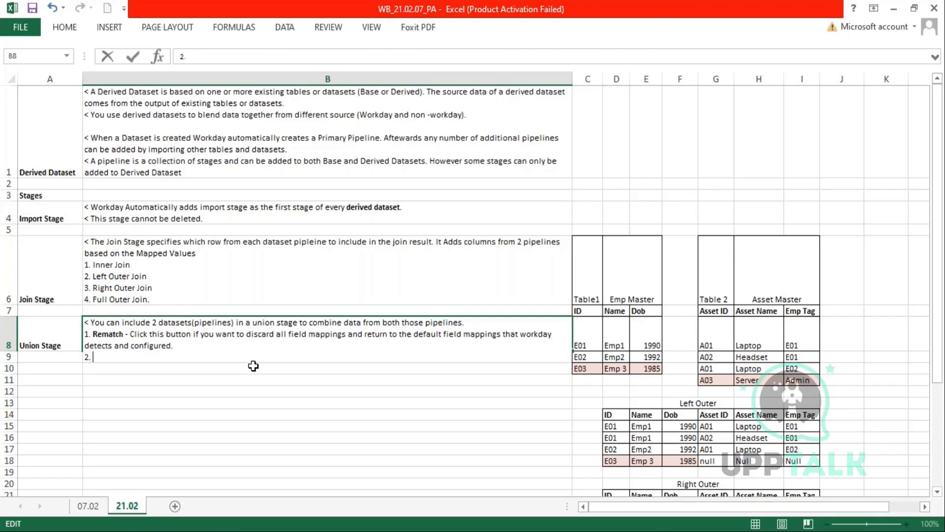
{"action": "type", "text": "Clear All - click this button to discard all fields"}
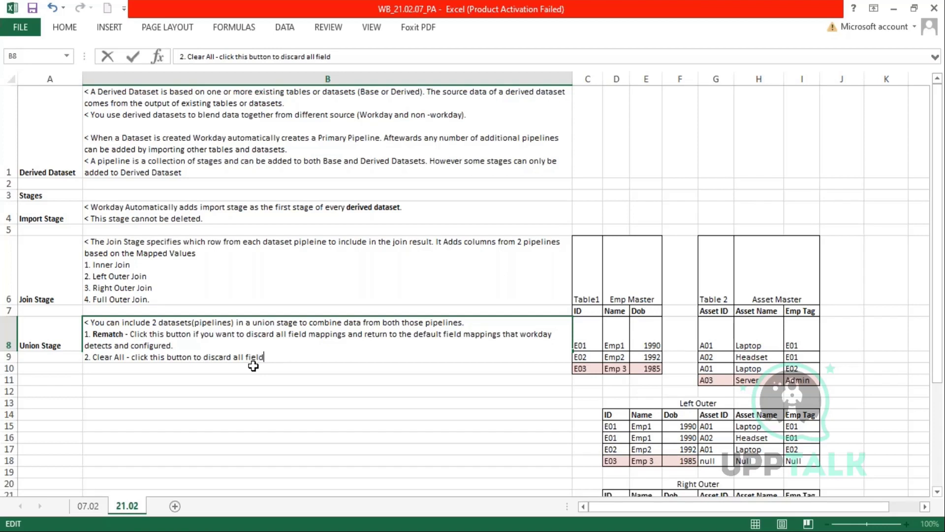
{"action": "key", "text": "BackSpace"}
{"action": "key", "text": "BackSpace"}
{"action": "type", "text": "mappings. Then d"}
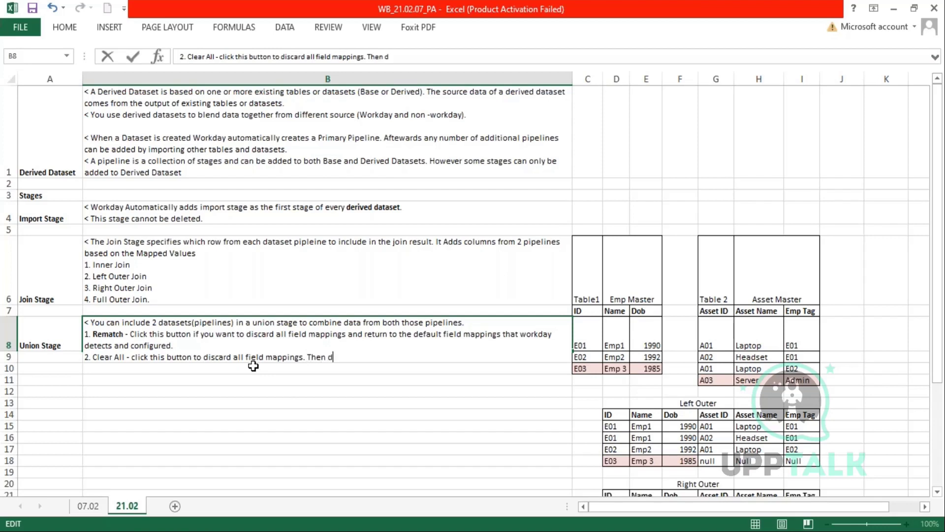
{"action": "type", "text": "efine atleast "}
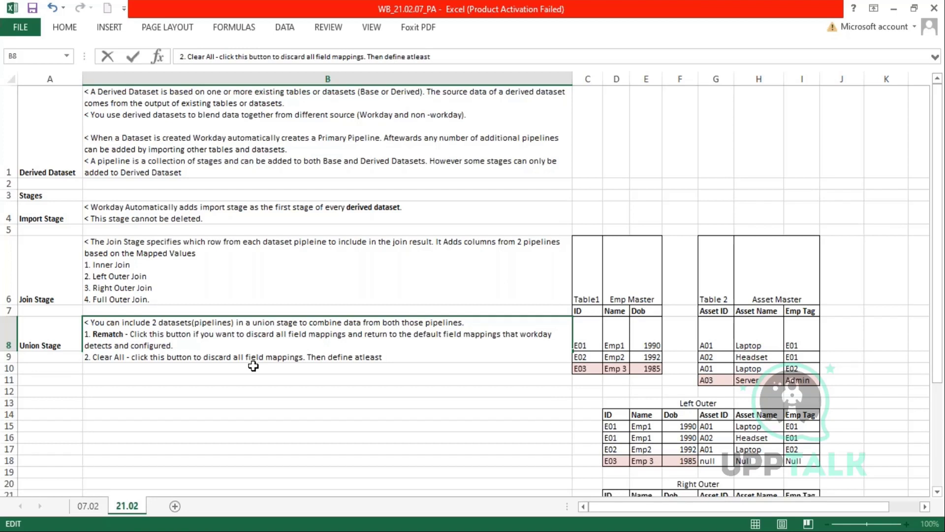
{"action": "type", "text": "1 field mappin"}
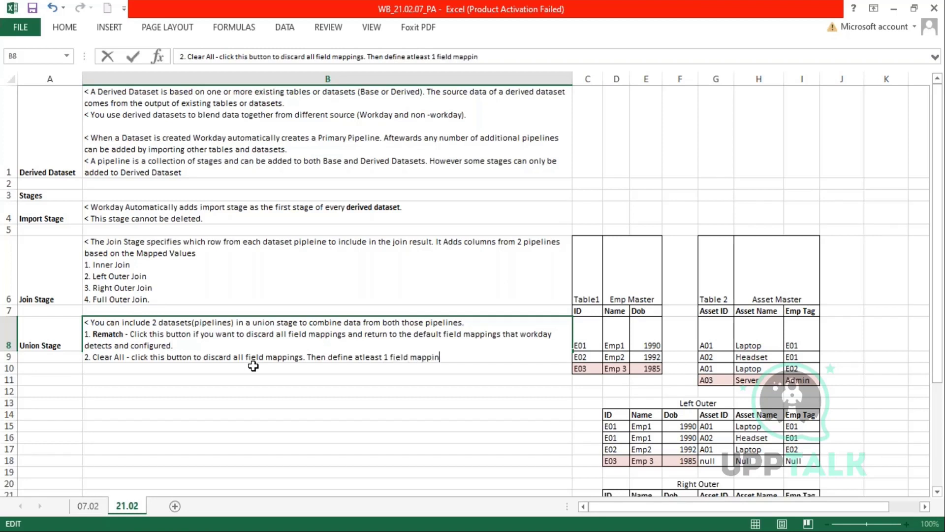
{"action": "type", "text": "g in the union"}
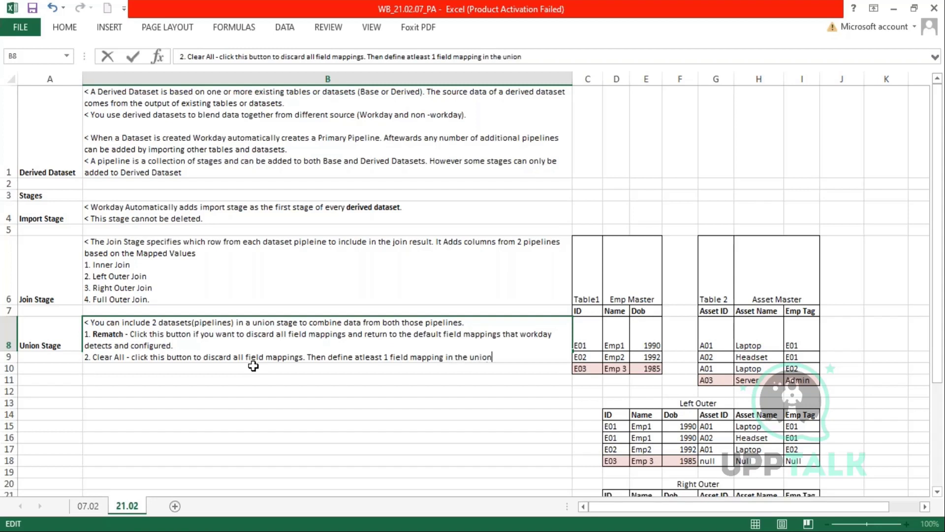
{"action": "type", "text": " stage before saving it."}
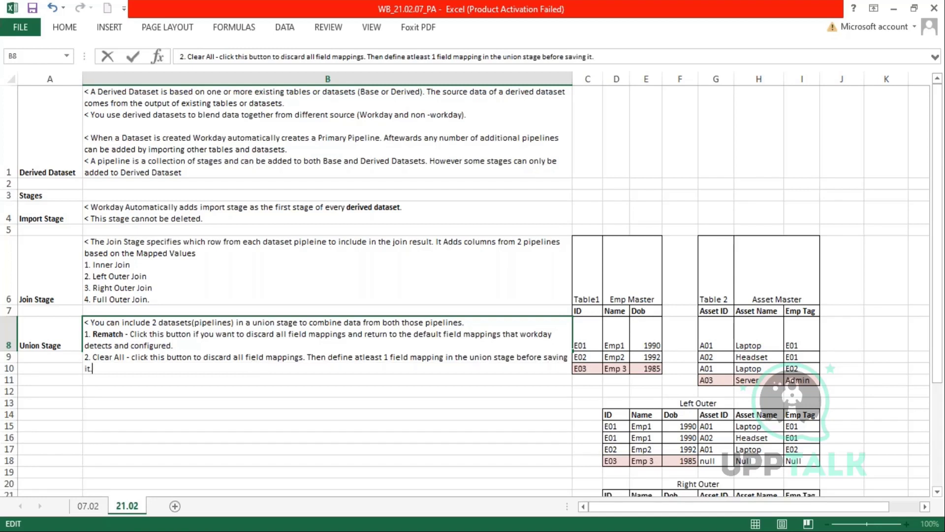
{"action": "key", "text": "Return"}
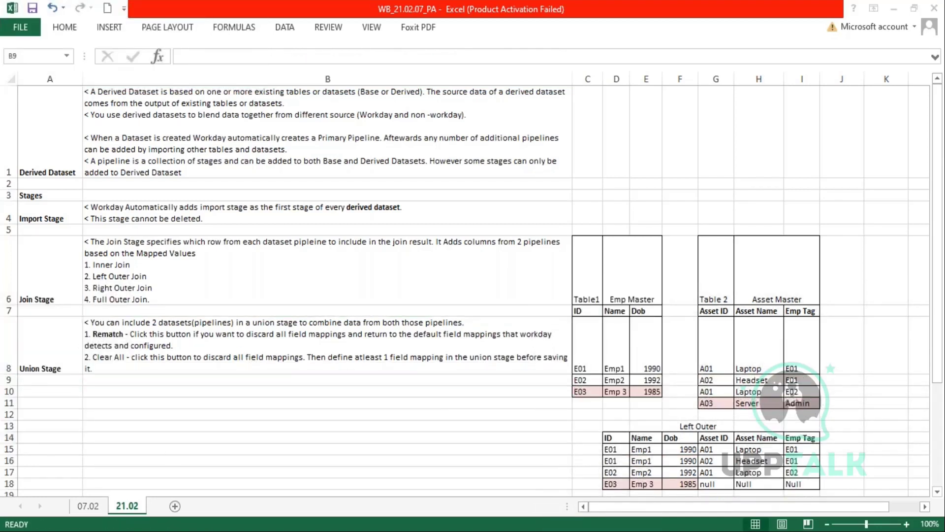
- Clear all Union field mappings, then confirm a rematch restoring the 16 paired fields
{"action": "left_click", "coordinate": [117, 228]}
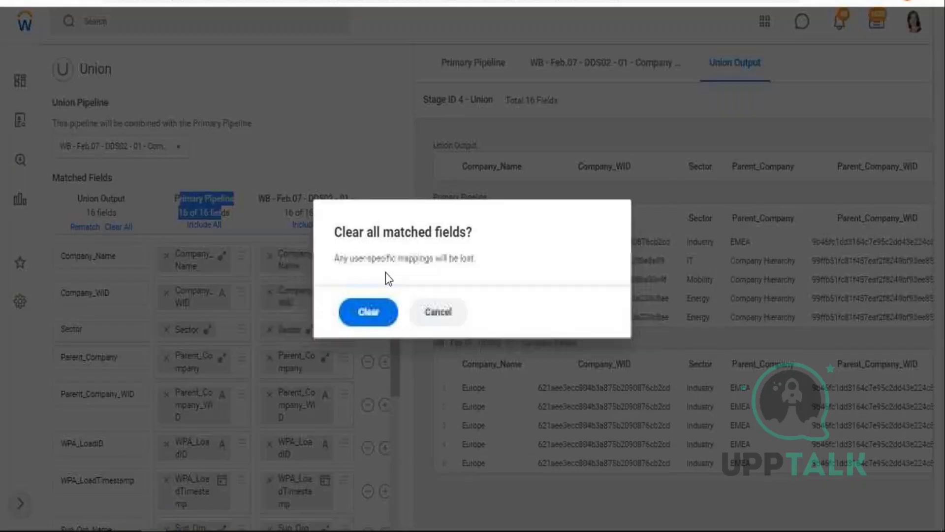
{"action": "left_click", "coordinate": [355, 312]}
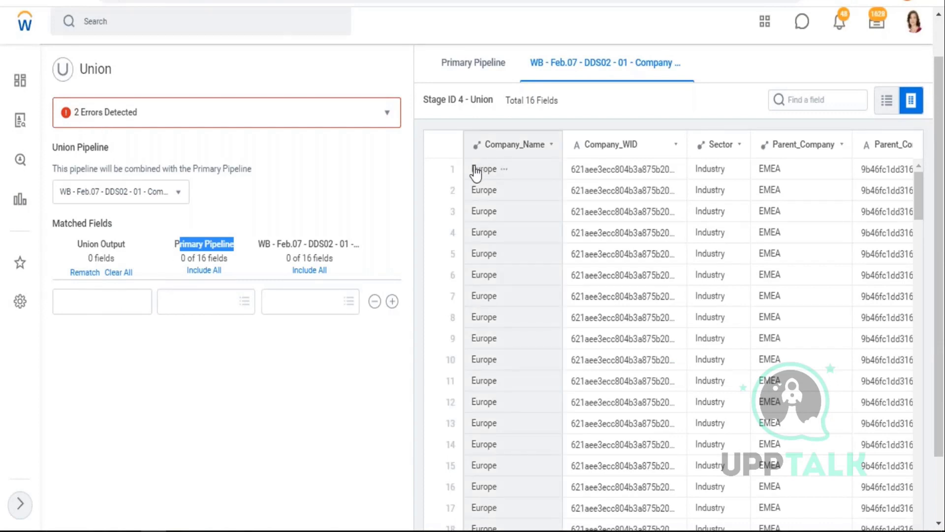
{"action": "left_click", "coordinate": [83, 273]}
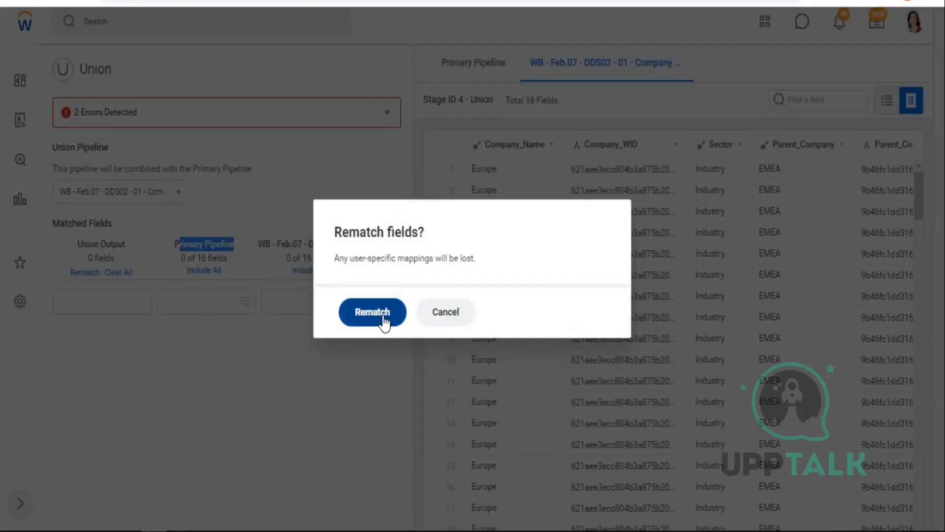
{"action": "left_click", "coordinate": [383, 320]}
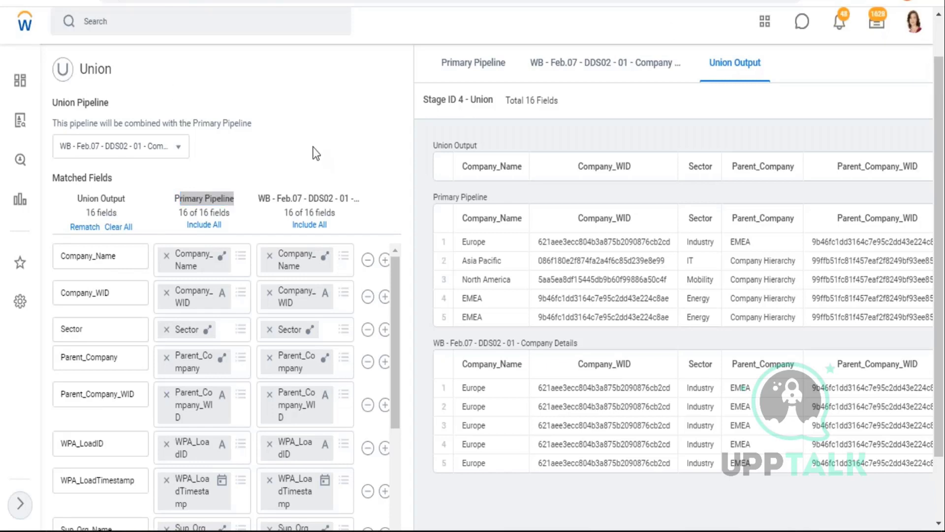
{"action": "scroll", "coordinate": [317, 164], "scroll_direction": "up", "scroll_amount": 1}
{"action": "scroll", "coordinate": [337, 394], "scroll_direction": "up", "scroll_amount": 1}
{"action": "scroll", "coordinate": [338, 394], "scroll_direction": "down", "scroll_amount": 10}
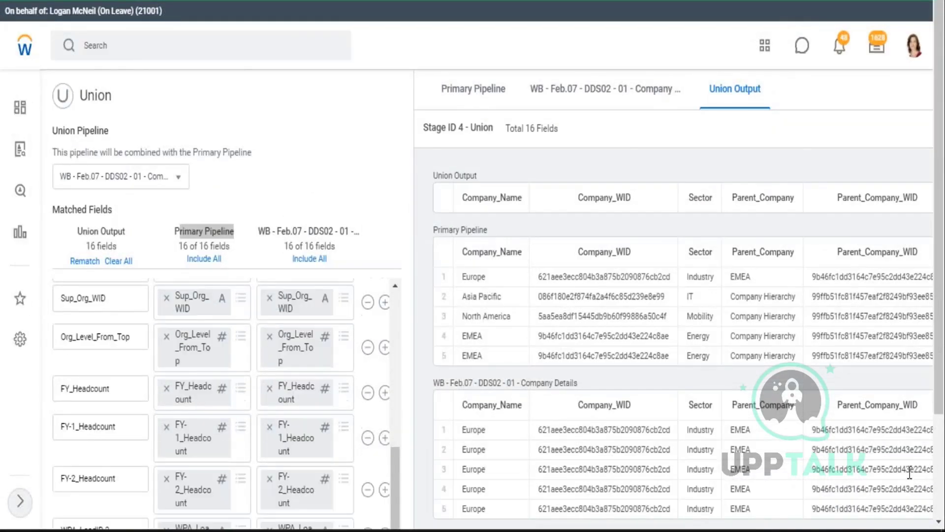
- Cancel the Union stage editor and show the Data Catalog filtered by tag WB - Feb.07
{"action": "left_click", "coordinate": [168, 512]}
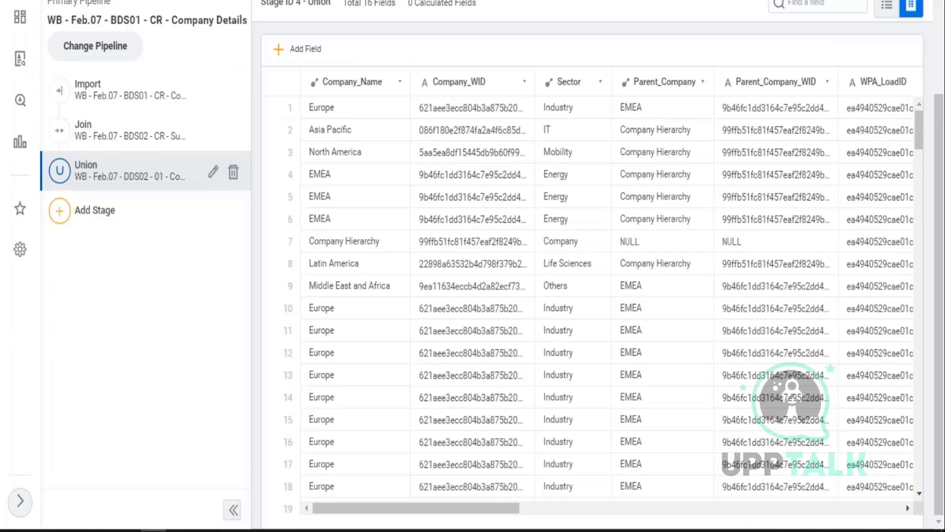
{"action": "scroll", "coordinate": [211, 175], "scroll_direction": "up", "scroll_amount": 3}
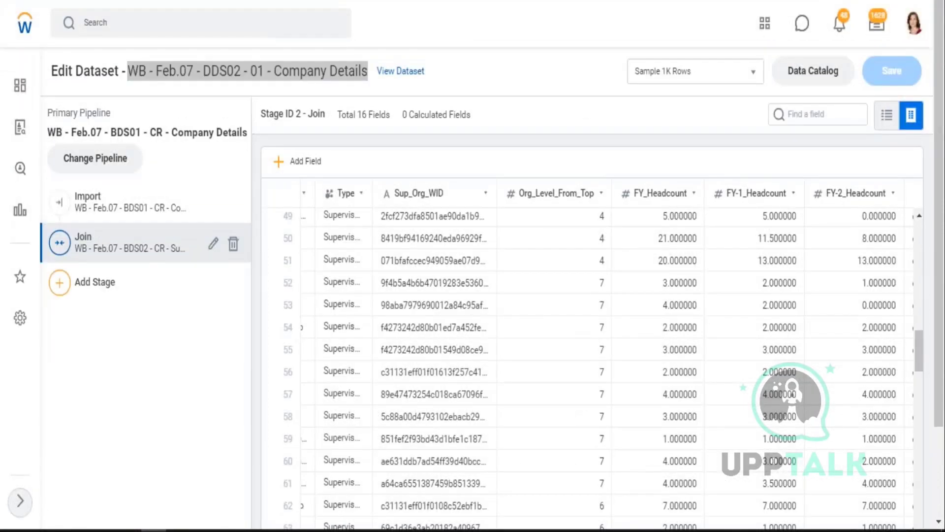
{"action": "key", "text": "alt+Tab"}
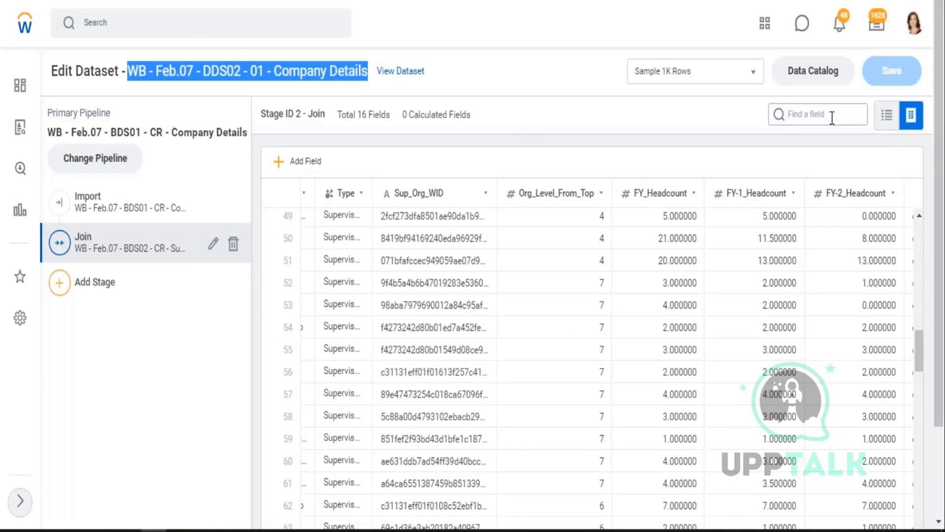
{"action": "left_click", "coordinate": [804, 79]}
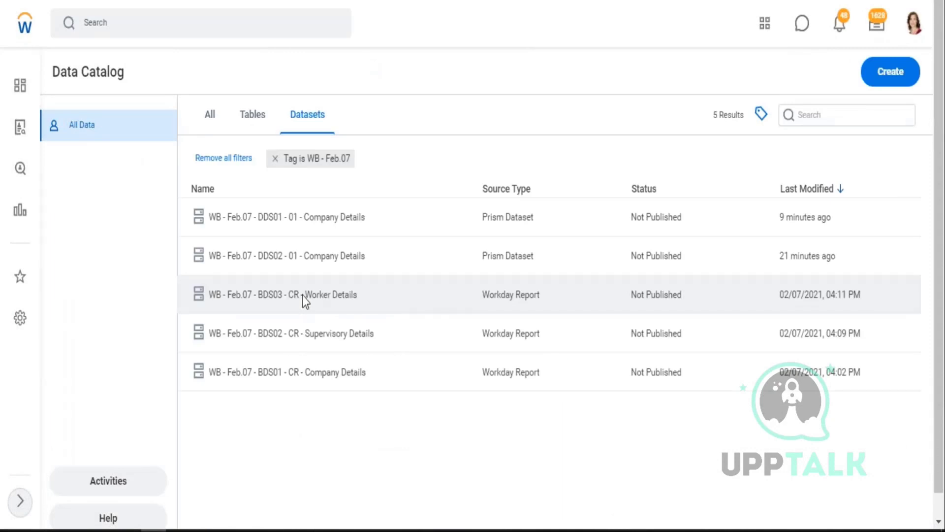
- View the WB - Feb.07 - BDS03 - CR - Worker Details dataset's fields as sample data rows
{"action": "left_click", "coordinate": [302, 294]}
{"action": "left_click", "coordinate": [302, 306]}
{"action": "left_click", "coordinate": [311, 276]}
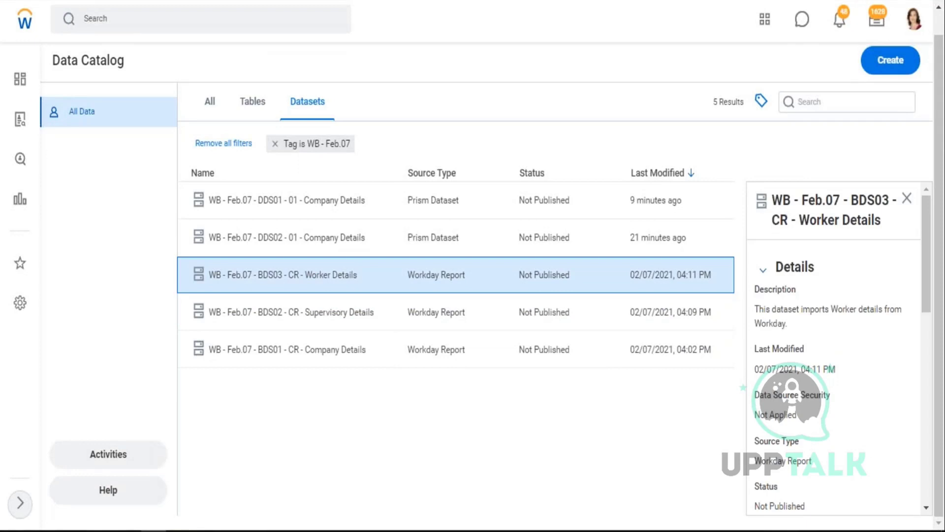
{"action": "right_click", "coordinate": [311, 279]}
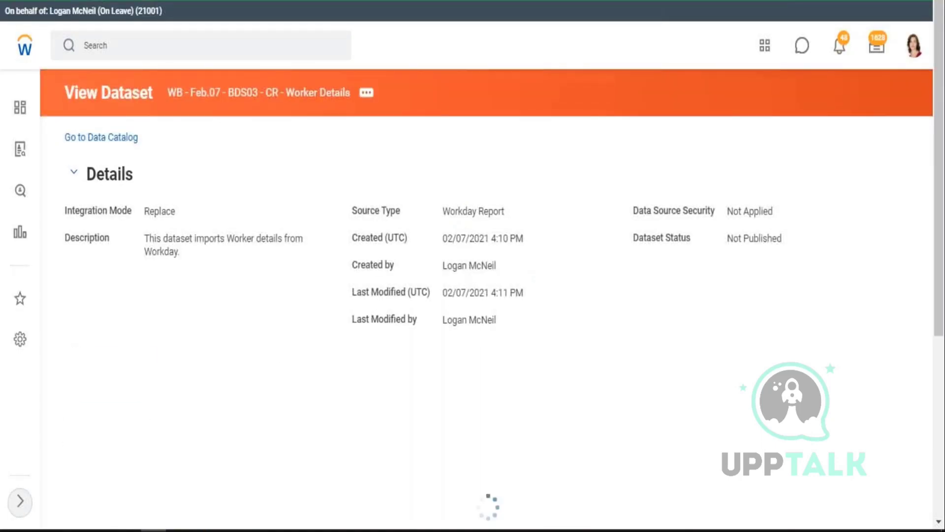
{"action": "scroll", "coordinate": [885, 339], "scroll_direction": "down", "scroll_amount": 5}
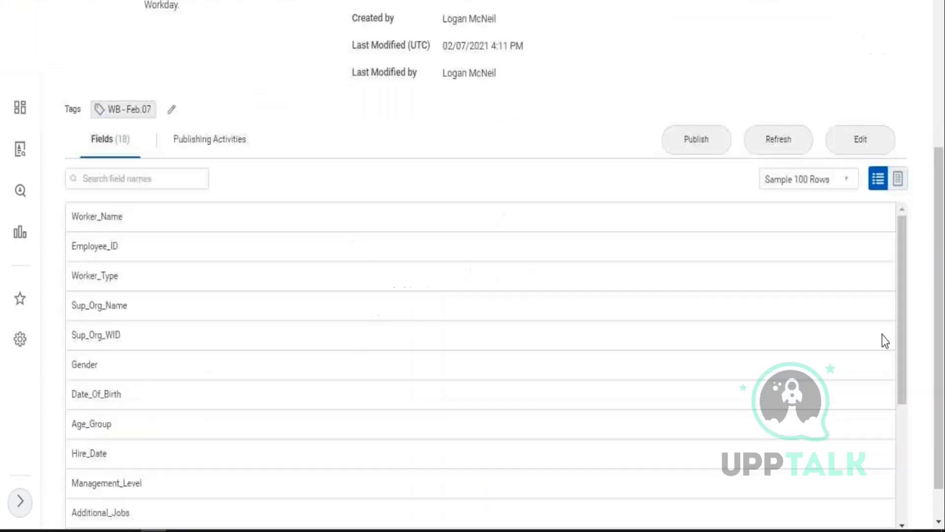
{"action": "left_click", "coordinate": [896, 187]}
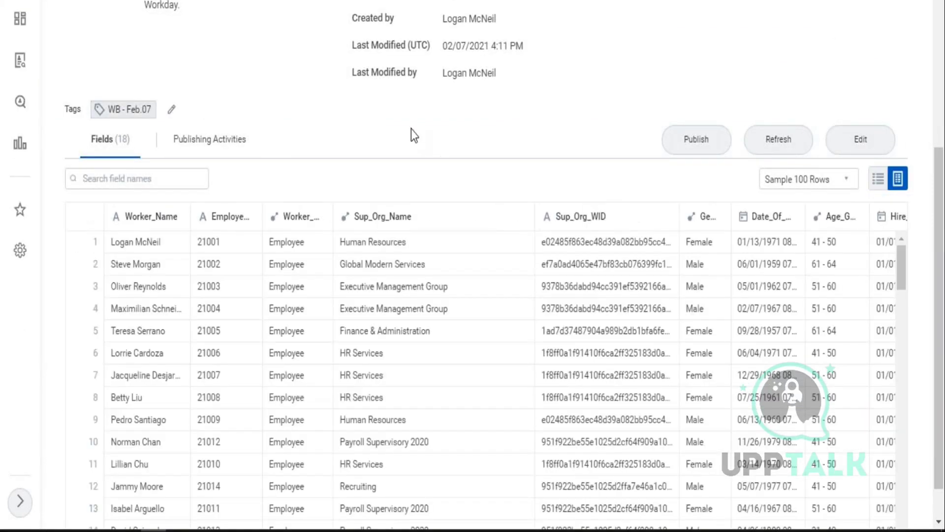
{"action": "scroll", "coordinate": [411, 129], "scroll_direction": "down", "scroll_amount": 1}
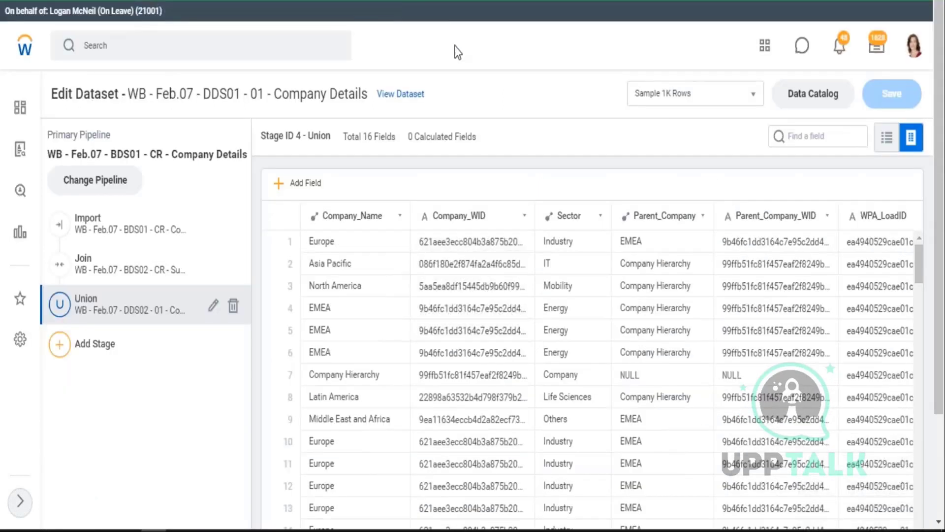
{"action": "scroll", "coordinate": [454, 45], "scroll_direction": "down", "scroll_amount": 3}
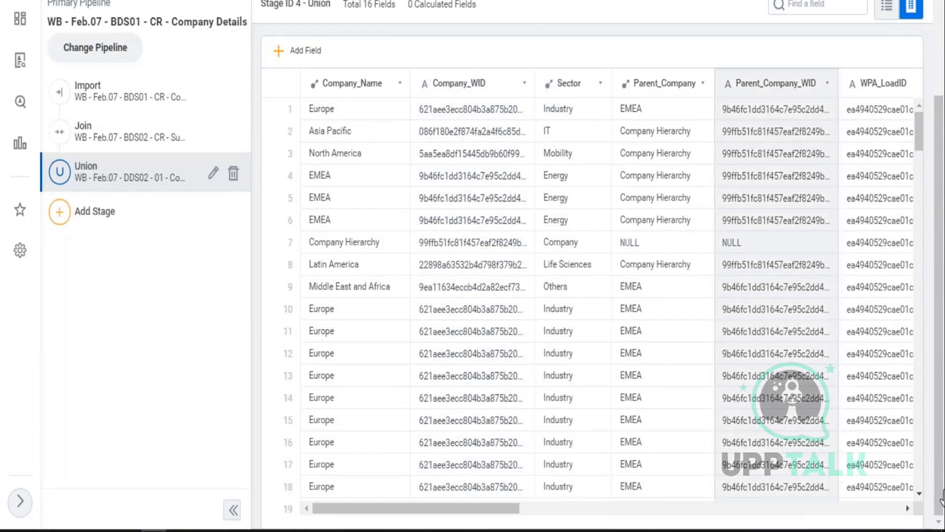
- Drag the Type column's border wider so its full Supervisory values are visible
{"action": "left_click", "coordinate": [907, 508]}
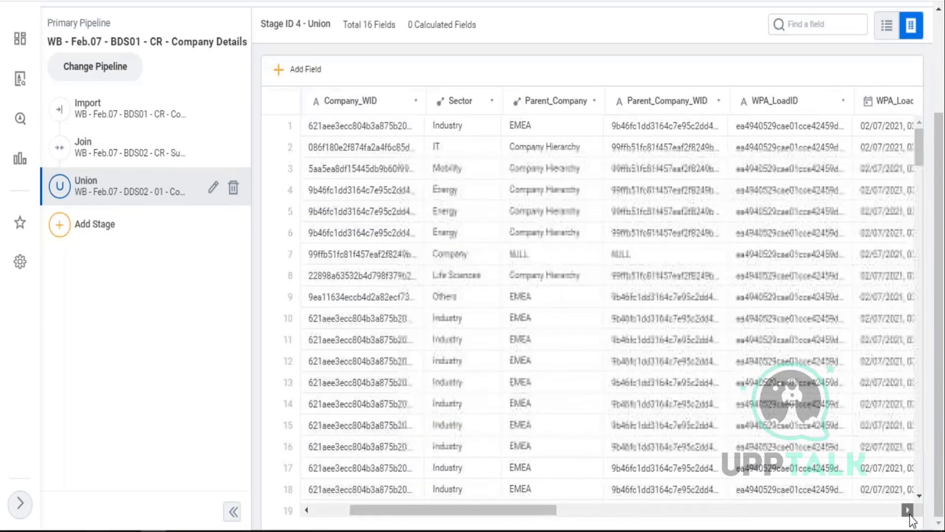
{"action": "left_click_drag", "start_coordinate": [910, 515], "coordinate": [911, 515]}
{"action": "left_click", "coordinate": [530, 104]}
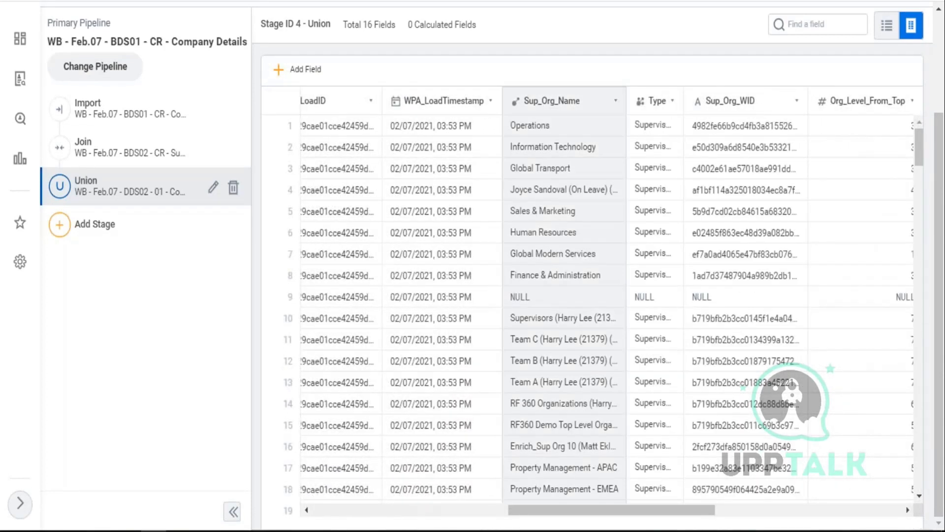
{"action": "left_click", "coordinate": [664, 119]}
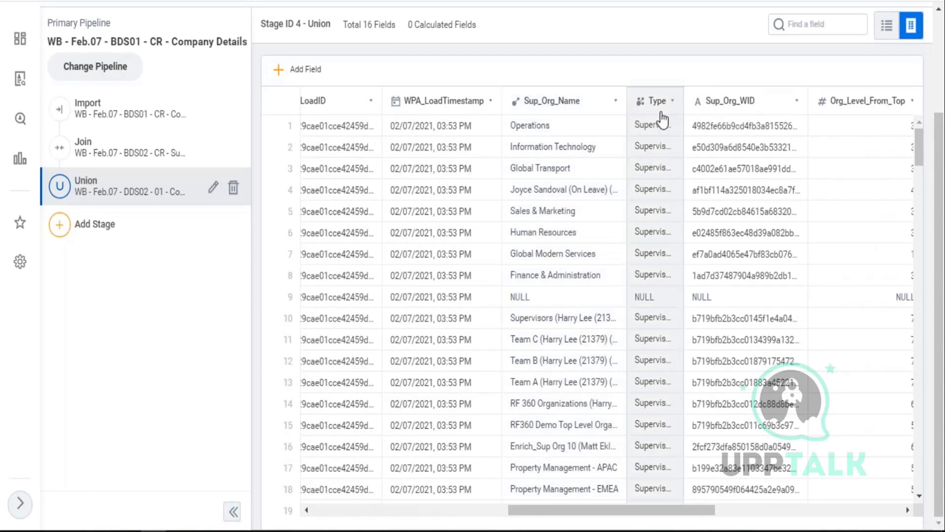
{"action": "left_click_drag", "start_coordinate": [684, 96], "coordinate": [715, 97]}
{"action": "left_click", "coordinate": [697, 103]}
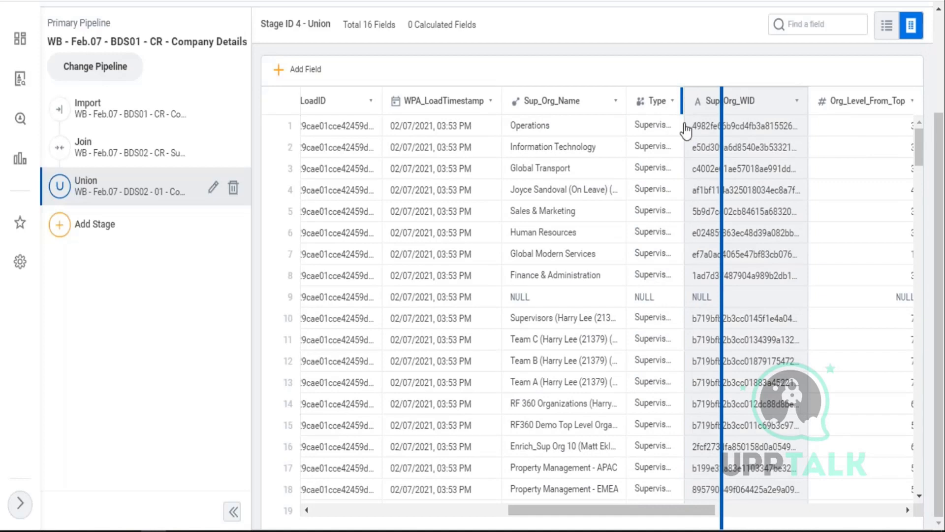
{"action": "left_click", "coordinate": [683, 129]}
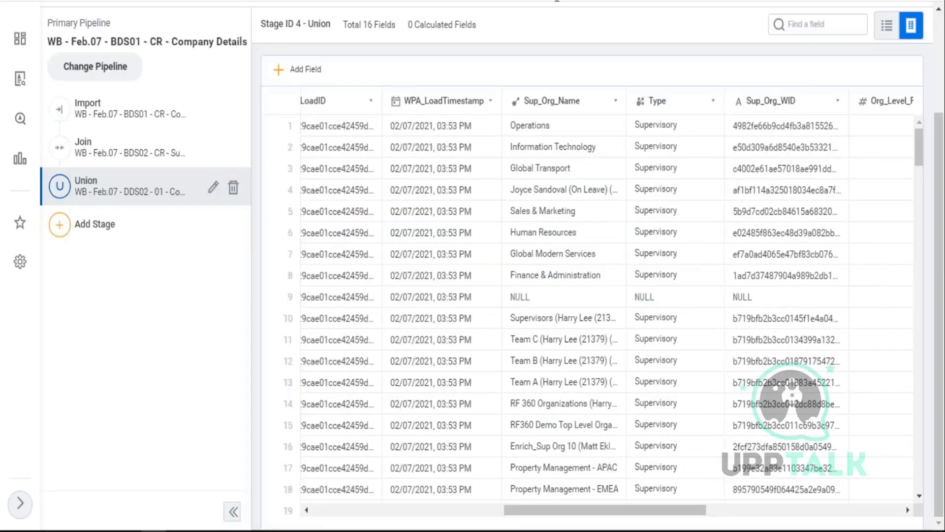
{"action": "left_click", "coordinate": [58, 226]}
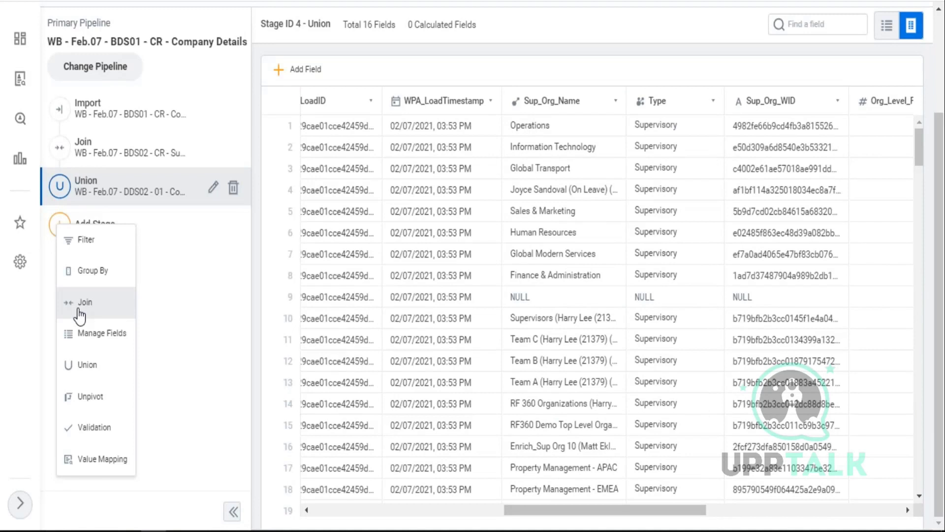
{"action": "left_click", "coordinate": [79, 310]}
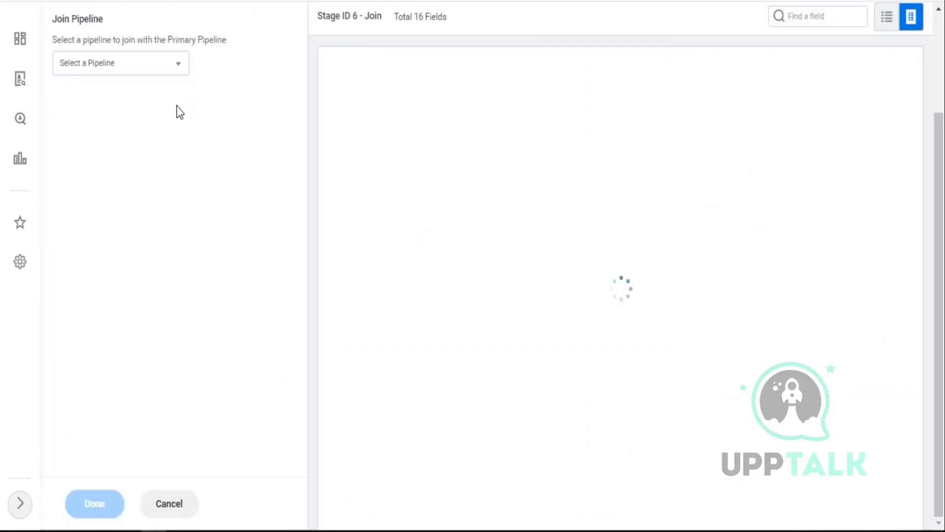
{"action": "scroll", "coordinate": [232, 155], "scroll_direction": "up", "scroll_amount": 3}
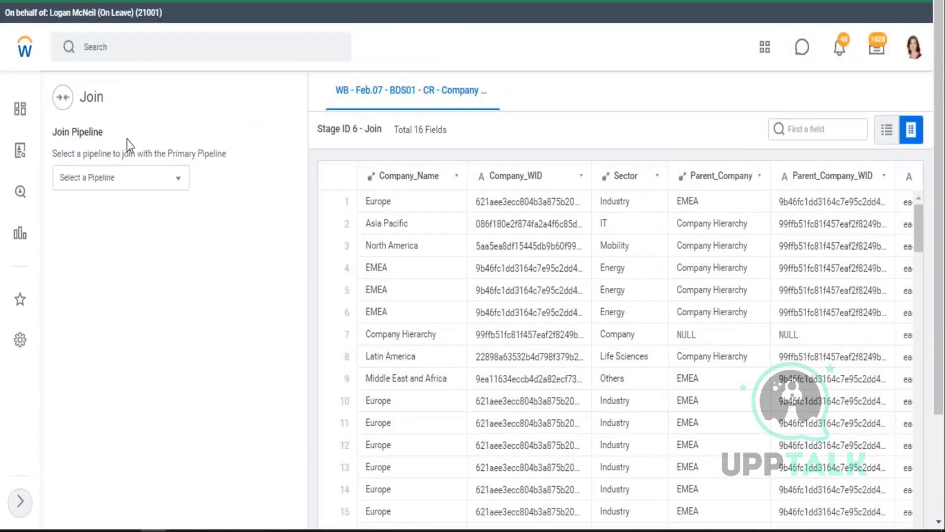
{"action": "scroll", "coordinate": [329, 208], "scroll_direction": "down", "scroll_amount": 3}
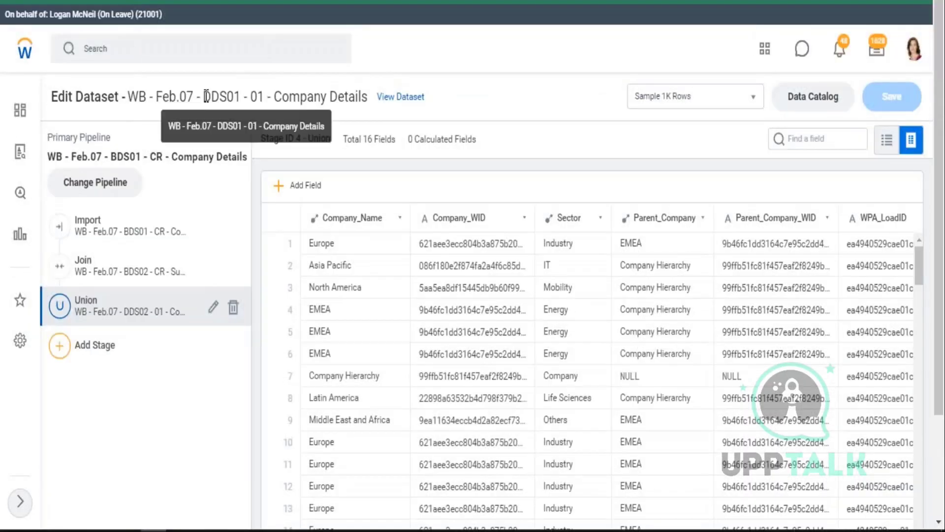
- Bring up the Add Stage type list on the WB - Feb.07 - DDS01 - 01 - Company Details pipeline
{"action": "double_click", "coordinate": [205, 97]}
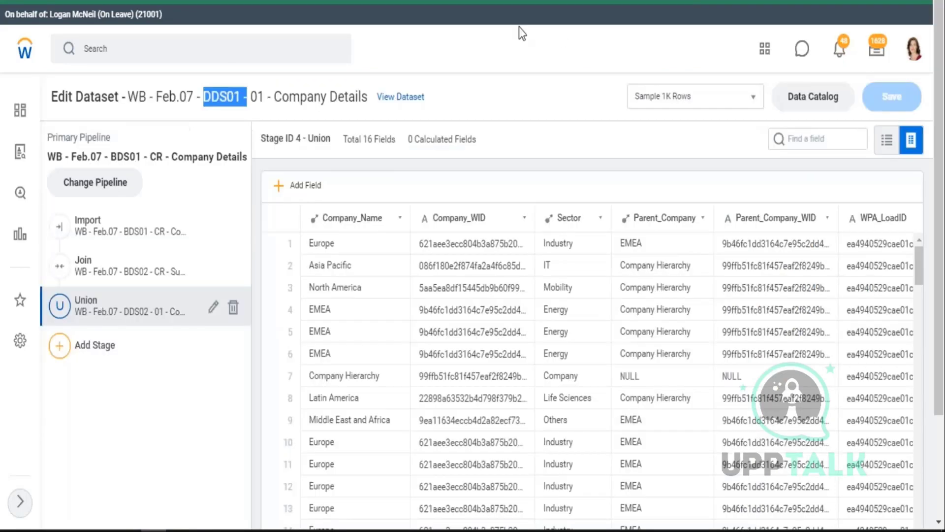
{"action": "left_click", "coordinate": [57, 357]}
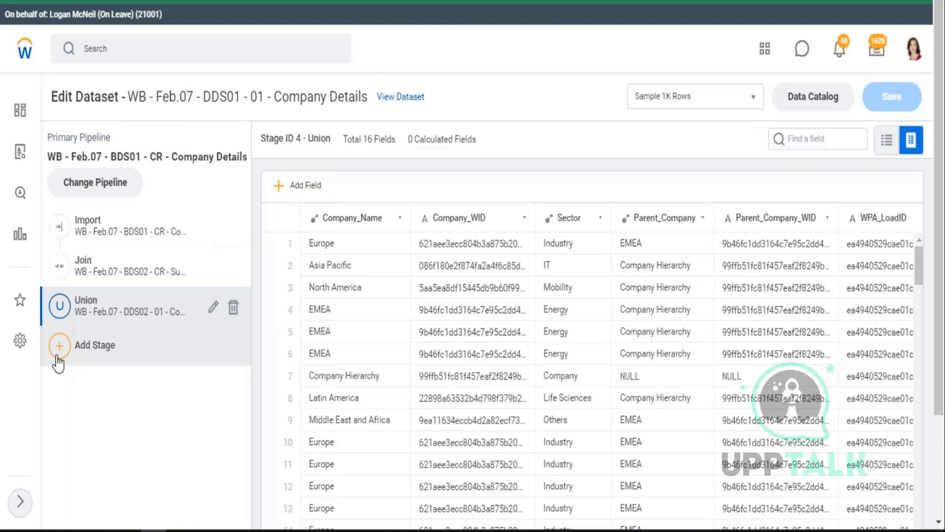
{"action": "left_click", "coordinate": [58, 363]}
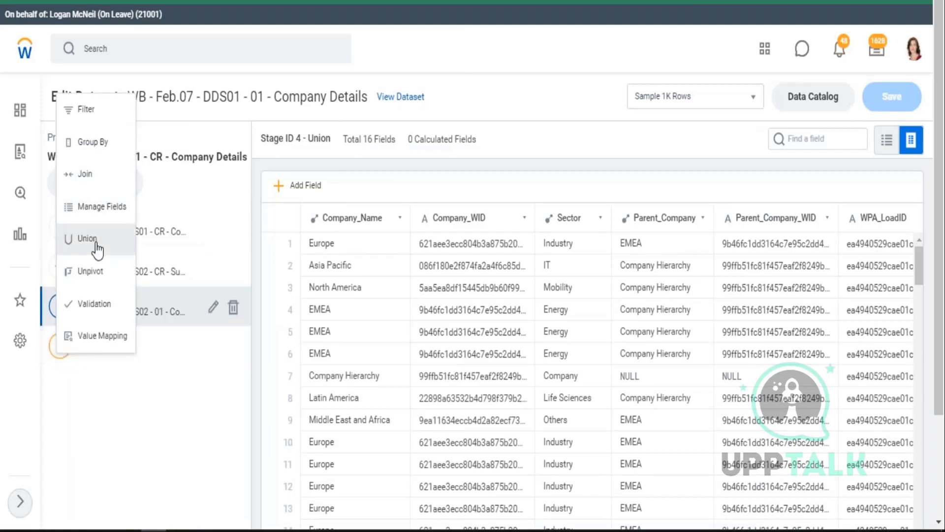
- Add a Join stage (Stage ID 6) and choose Add Another Pipeline... as its joined pipeline
{"action": "left_click", "coordinate": [92, 177]}
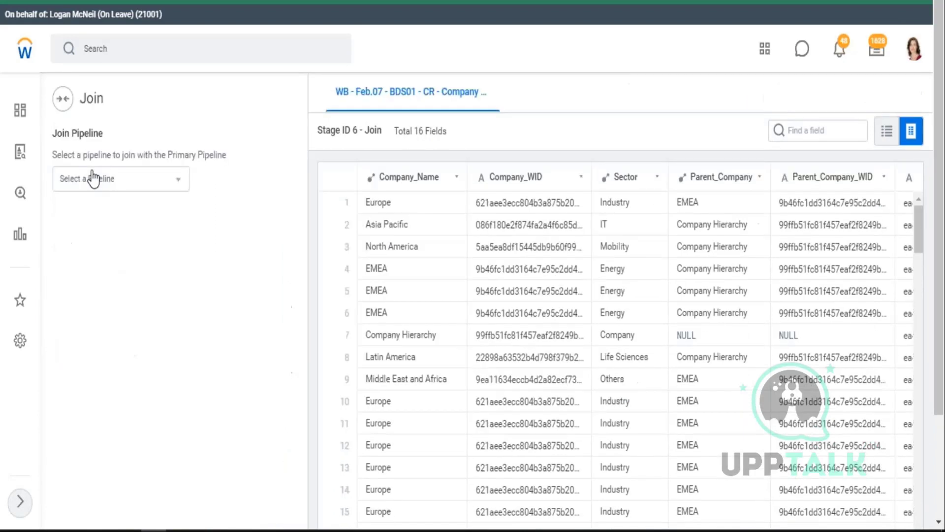
{"action": "left_click", "coordinate": [178, 186]}
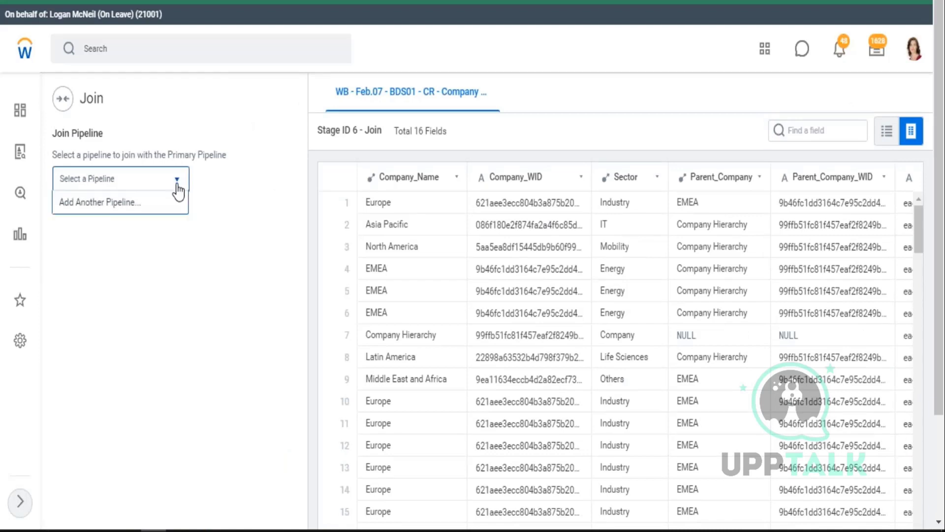
{"action": "left_click", "coordinate": [93, 207]}
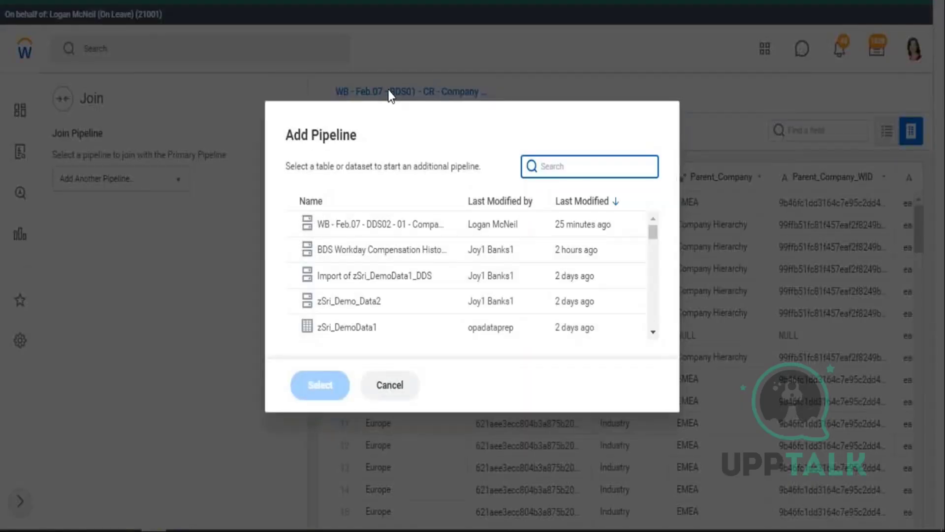
{"action": "triple_click", "coordinate": [460, 166]}
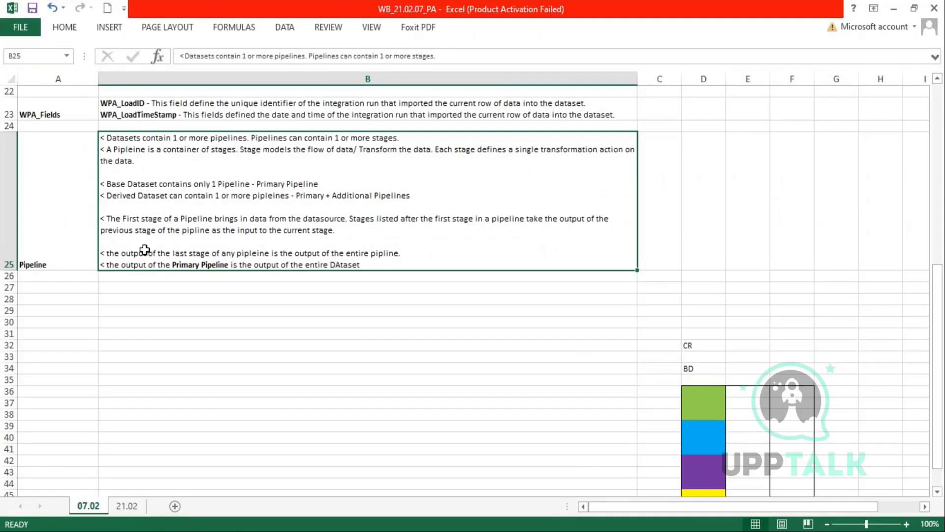
- On sheet 07.02, highlight the Primary Pipeline sentence in B25 and mark the coloured diagram blocks
{"action": "double_click", "coordinate": [144, 250]}
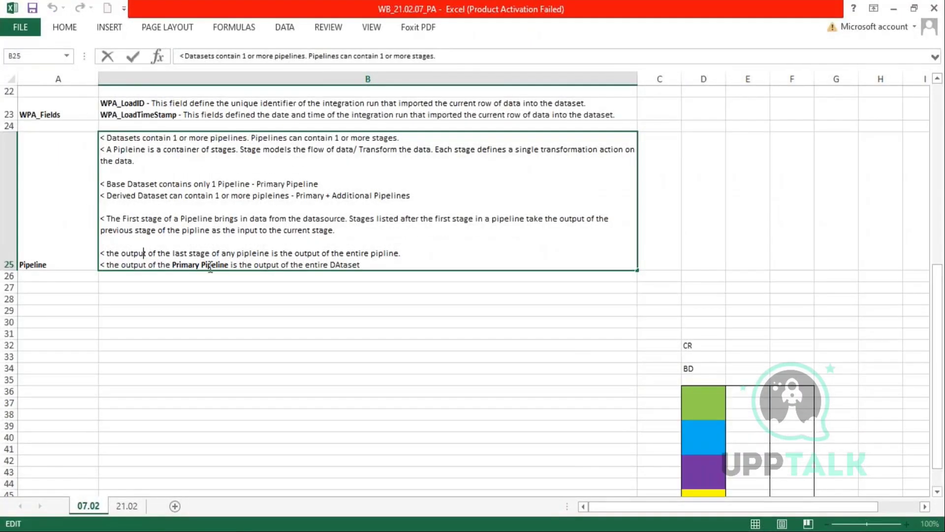
{"action": "left_click_drag", "start_coordinate": [166, 265], "coordinate": [375, 270]}
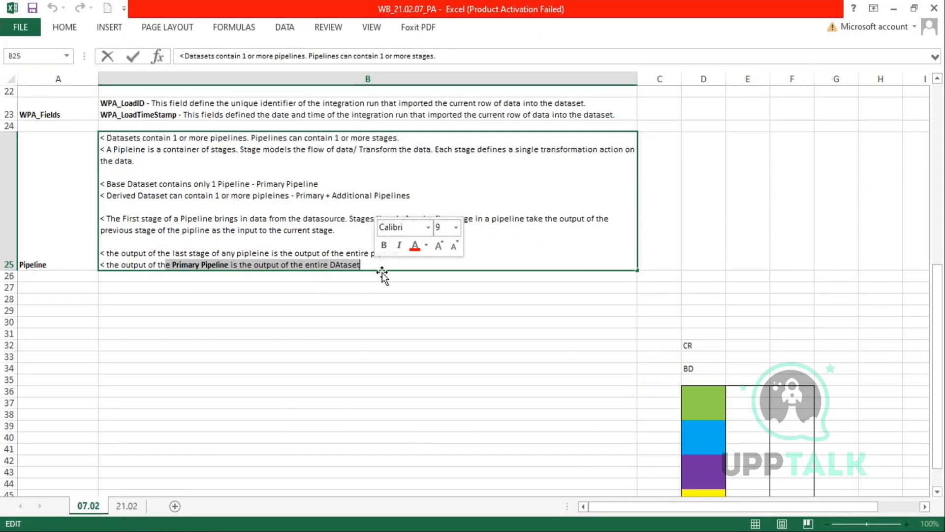
{"action": "scroll", "coordinate": [405, 299], "scroll_direction": "down", "scroll_amount": 2}
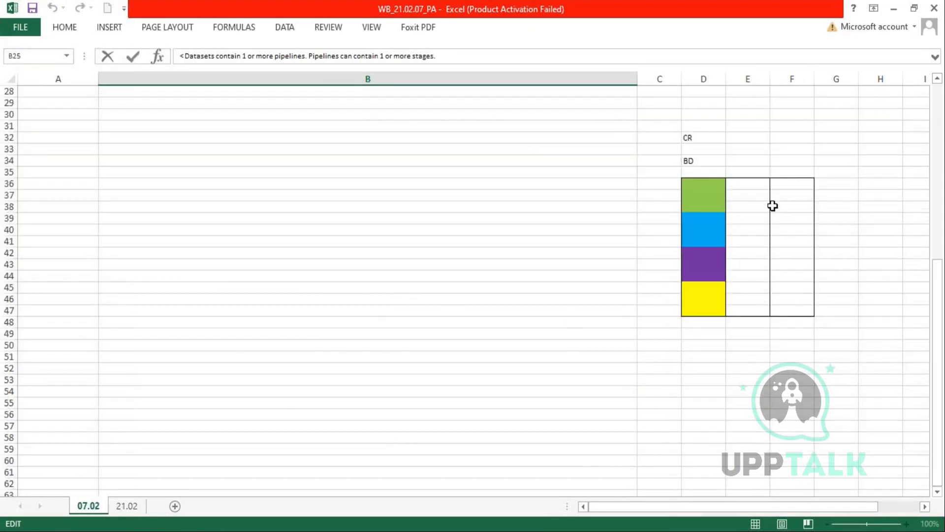
{"action": "left_click_drag", "start_coordinate": [747, 187], "coordinate": [752, 241]}
{"action": "left_click_drag", "start_coordinate": [790, 188], "coordinate": [793, 236]}
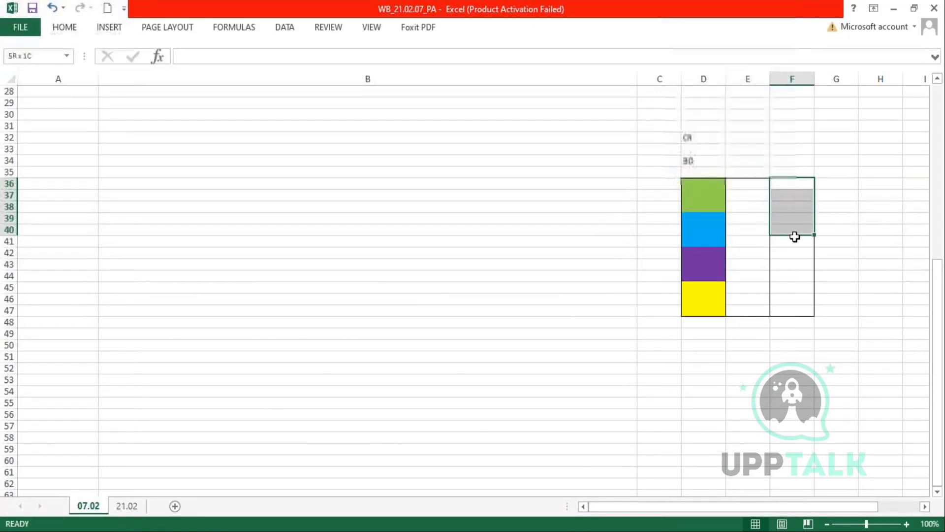
{"action": "left_click", "coordinate": [701, 182]}
{"action": "left_click_drag", "start_coordinate": [702, 197], "coordinate": [711, 315]}
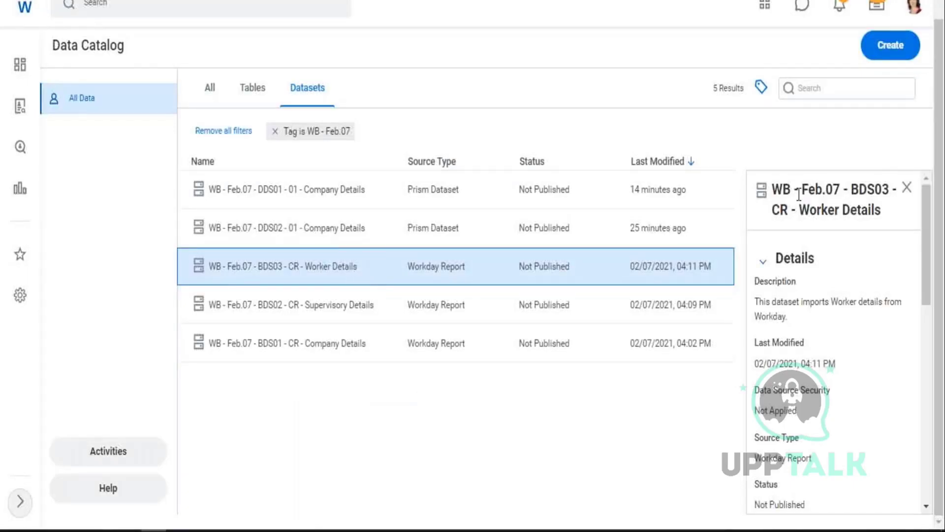
- Paste the copied Worker Details dataset name into the Add Pipeline search and select it to join
{"action": "triple_click", "coordinate": [772, 185]}
{"action": "key", "text": "ctrl+c"}
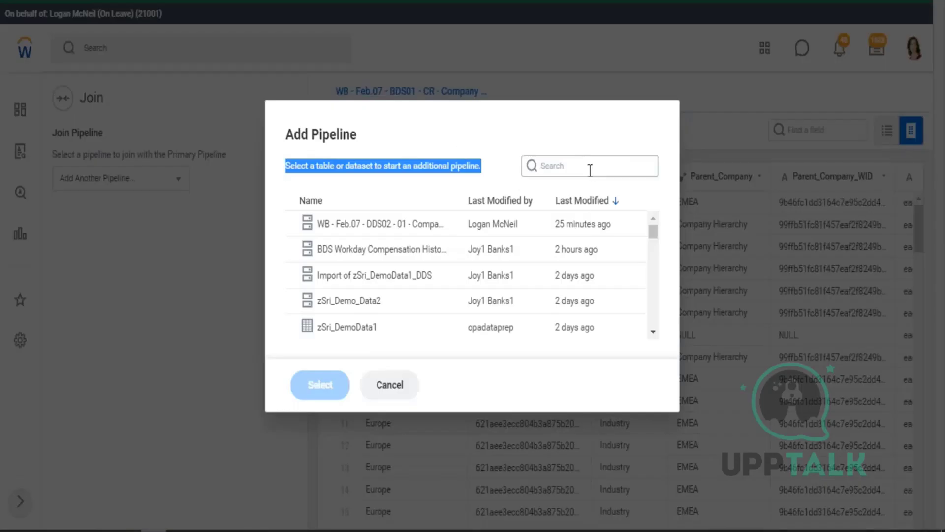
{"action": "left_click", "coordinate": [591, 166]}
{"action": "key", "text": "ctrl+v"}
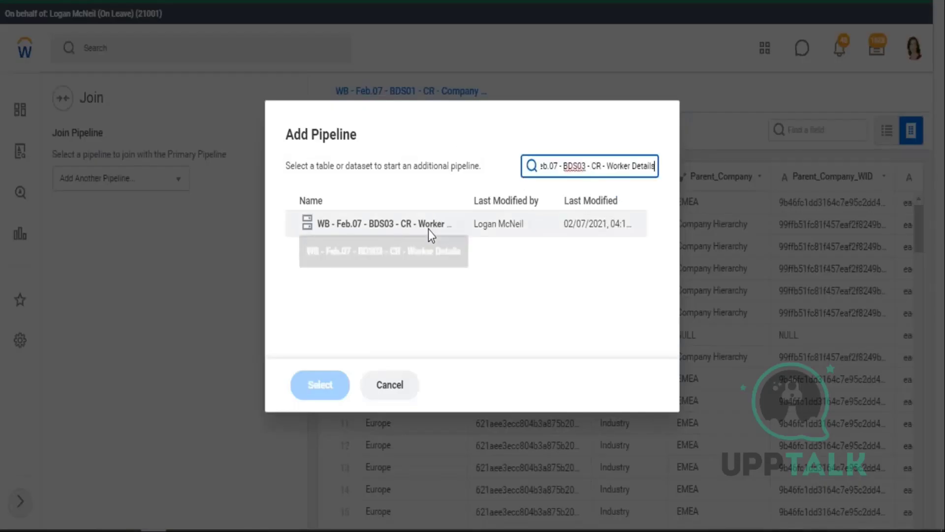
{"action": "left_click", "coordinate": [345, 224]}
{"action": "left_click", "coordinate": [320, 385]}
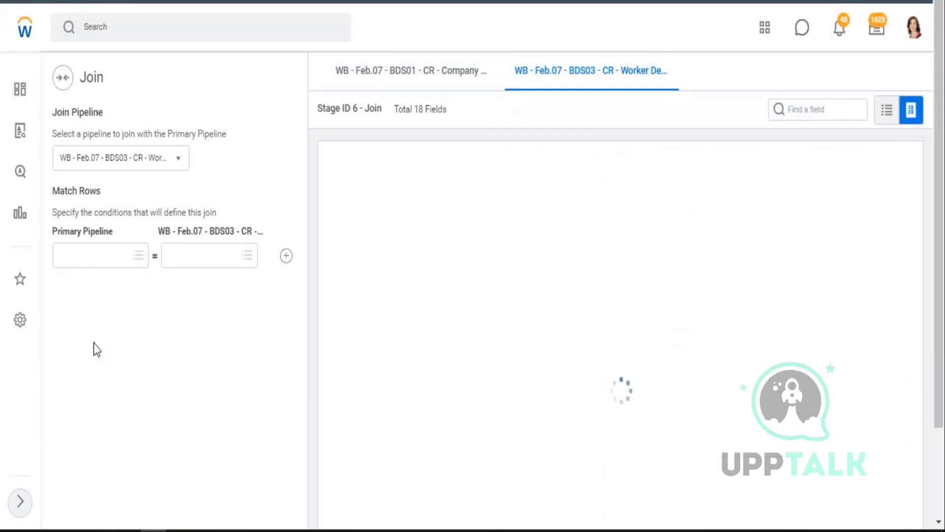
- Match rows on Sup_Org_Name from both the primary and Worker Details pipelines
{"action": "left_click", "coordinate": [139, 255]}
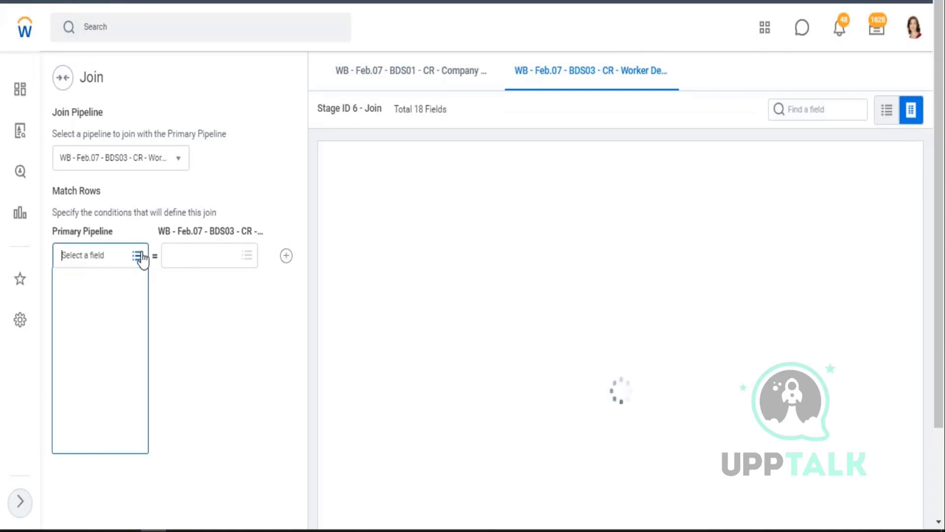
{"action": "left_click_drag", "start_coordinate": [142, 310], "coordinate": [143, 357]}
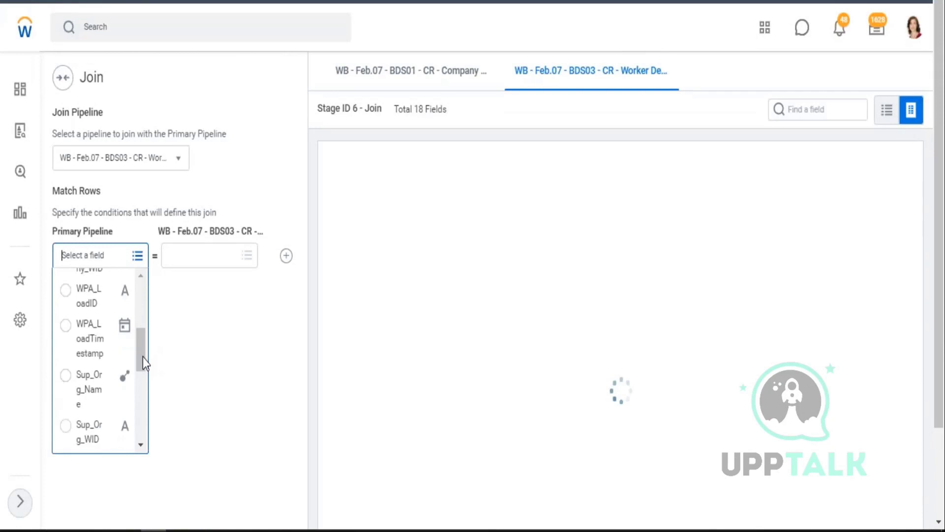
{"action": "left_click", "coordinate": [66, 375]}
{"action": "left_click", "coordinate": [246, 256]}
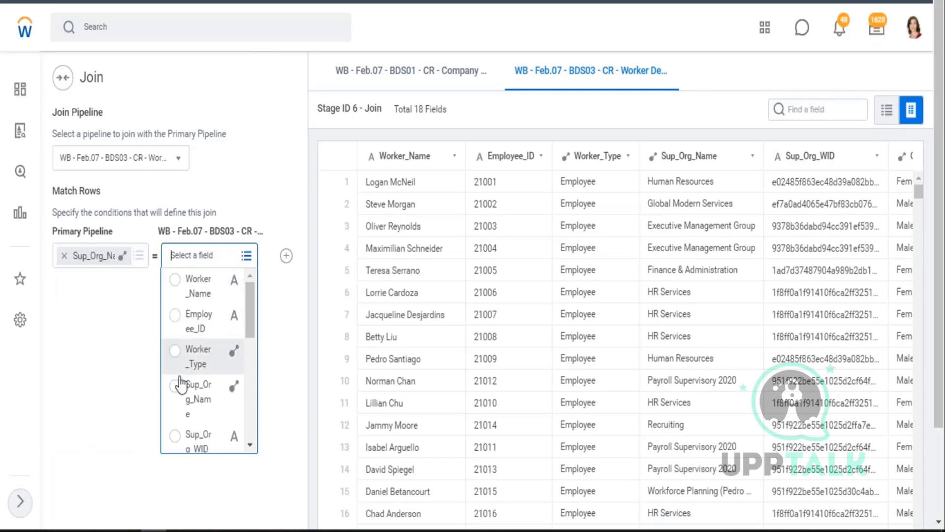
{"action": "left_click", "coordinate": [176, 385]}
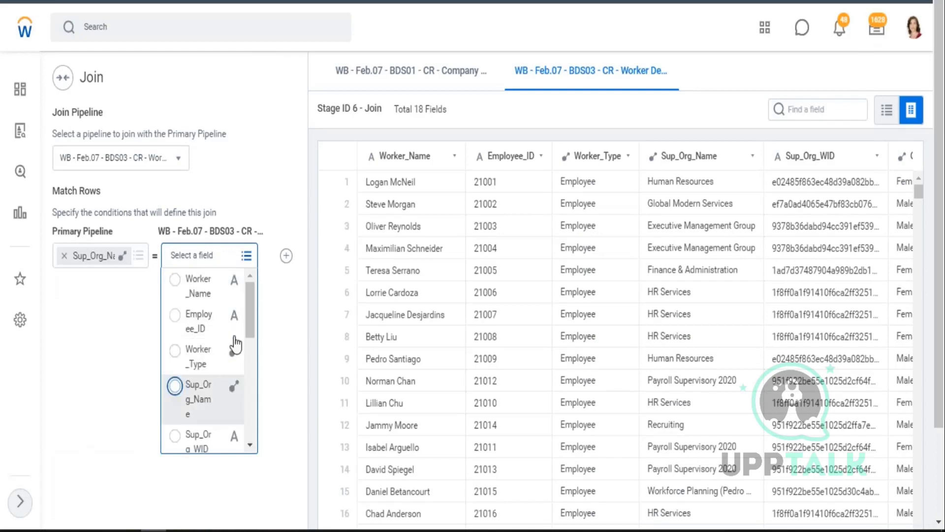
{"action": "left_click", "coordinate": [269, 310]}
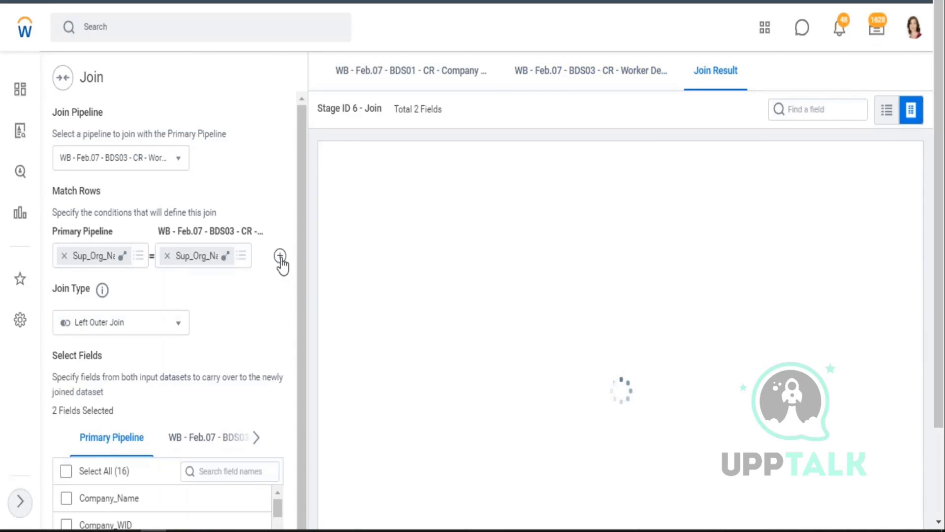
- Add a second match condition on Sup_Org_WID from both pipelines
{"action": "left_click", "coordinate": [280, 256]}
{"action": "left_click", "coordinate": [133, 295]}
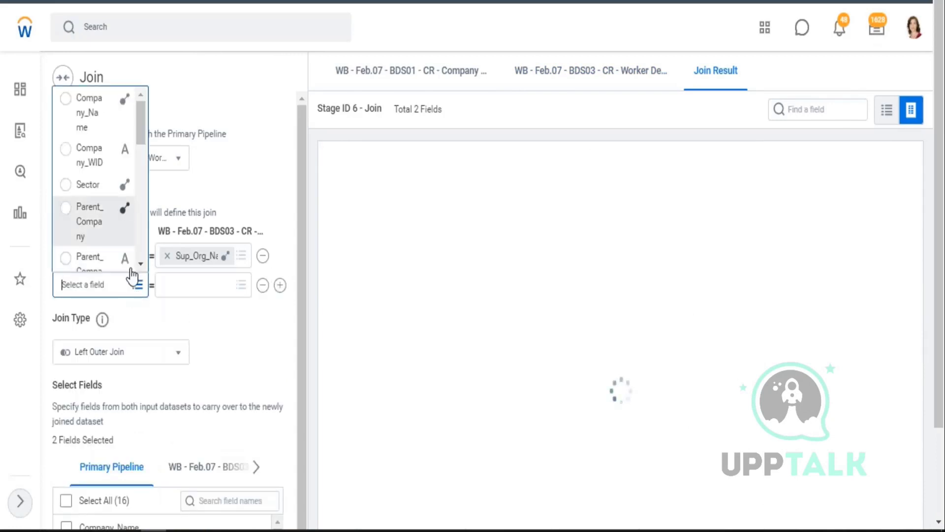
{"action": "scroll", "coordinate": [93, 182], "scroll_direction": "down", "scroll_amount": 5}
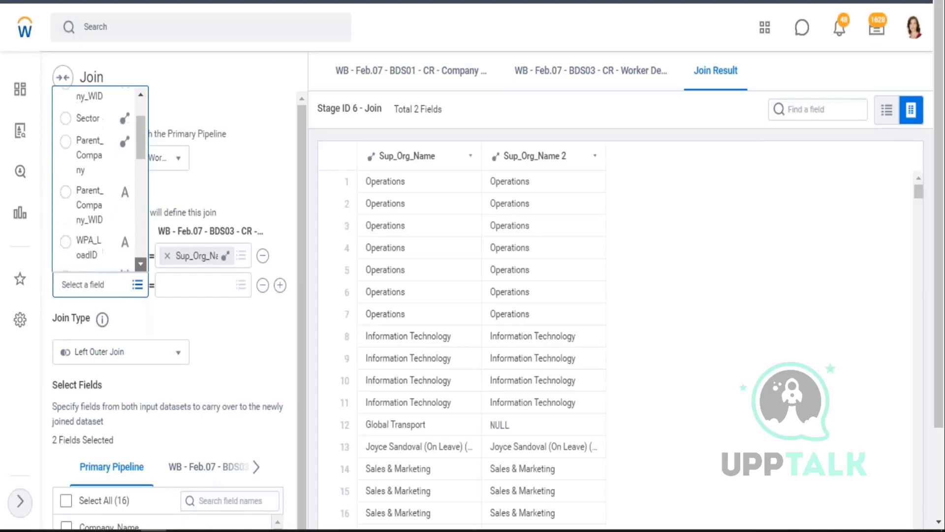
{"action": "scroll", "coordinate": [94, 182], "scroll_direction": "down", "scroll_amount": 2}
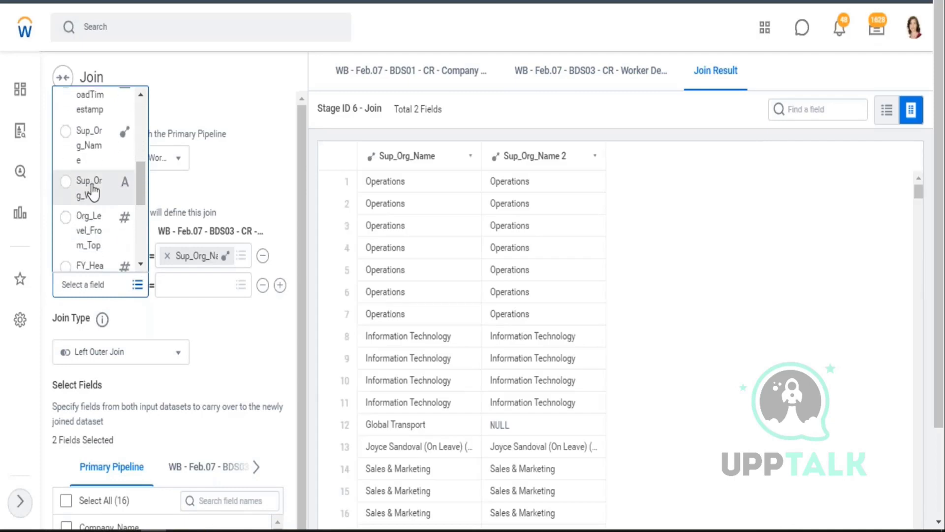
{"action": "left_click", "coordinate": [88, 182]}
{"action": "left_click", "coordinate": [242, 287]}
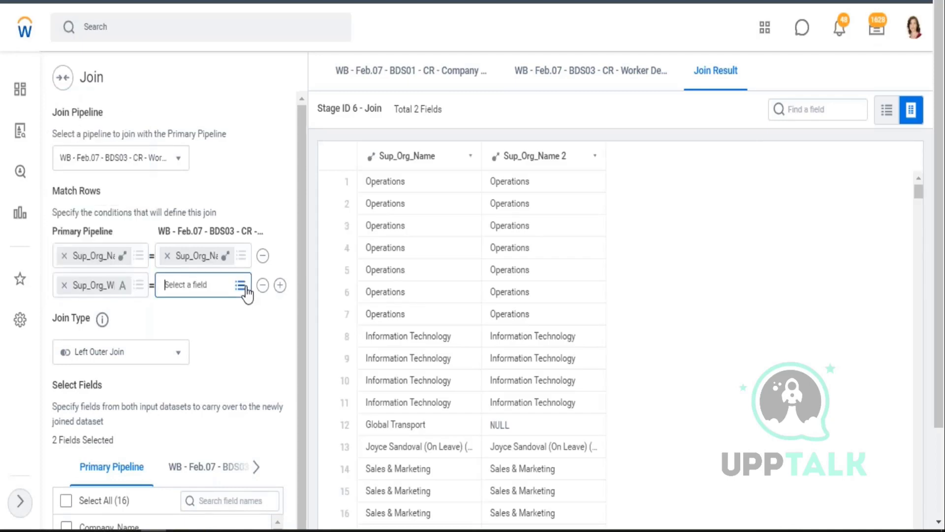
{"action": "left_click", "coordinate": [244, 264]}
{"action": "left_click", "coordinate": [244, 265]}
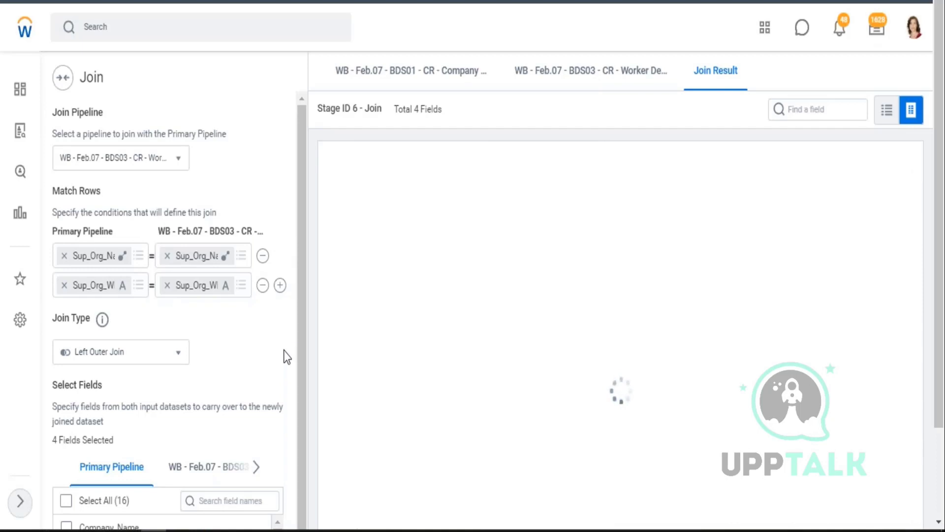
{"action": "scroll", "coordinate": [251, 316], "scroll_direction": "down", "scroll_amount": 5}
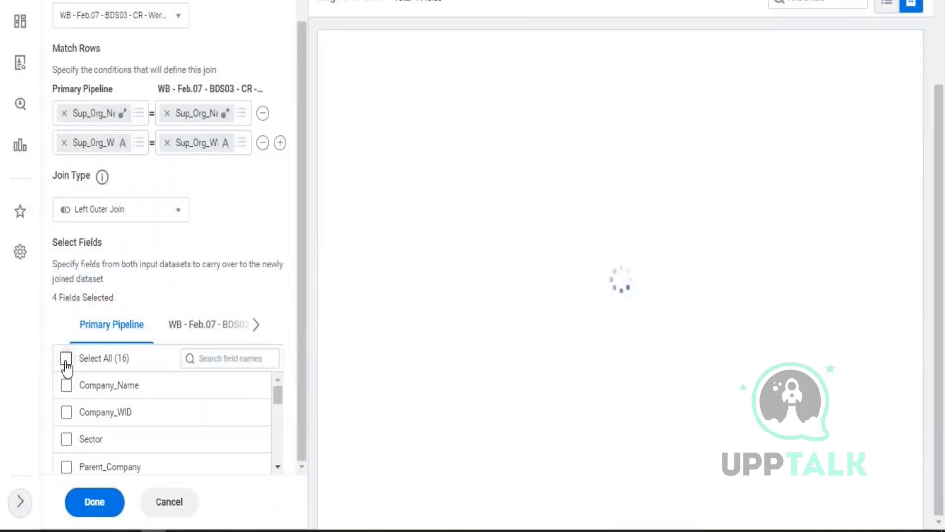
- Keep all primary fields and all BDS03 fields except Sup_Org_Name and Sup_Org_WID, then finish the Join
{"action": "left_click", "coordinate": [66, 361]}
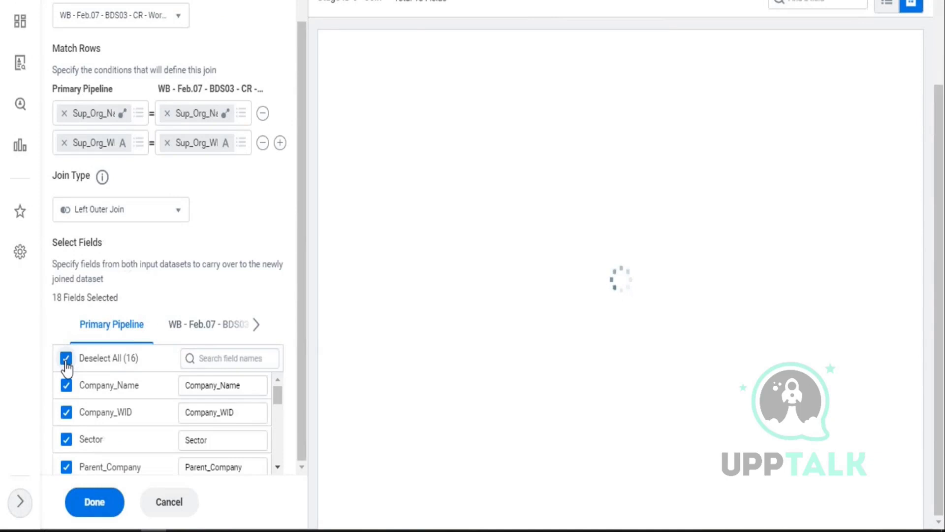
{"action": "left_click", "coordinate": [202, 335]}
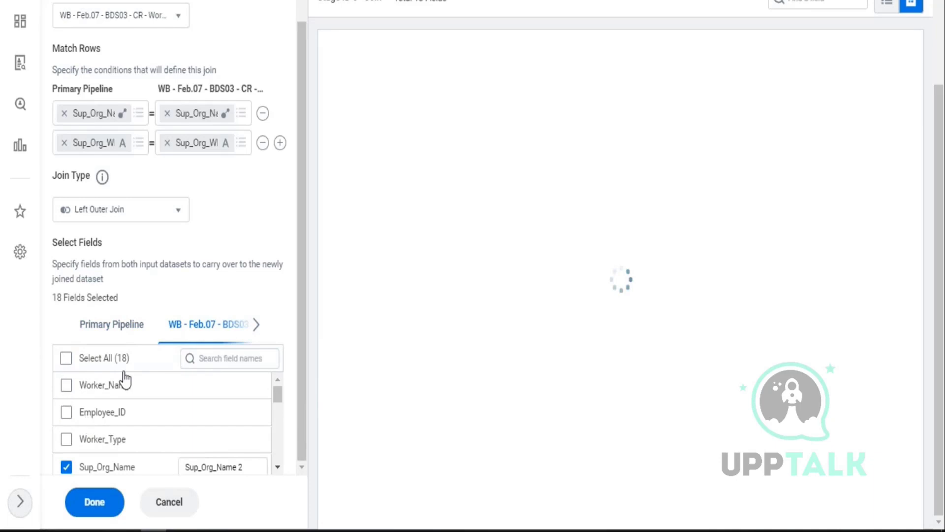
{"action": "scroll", "coordinate": [104, 394], "scroll_direction": "down", "scroll_amount": 5}
{"action": "scroll", "coordinate": [98, 400], "scroll_direction": "up", "scroll_amount": 3}
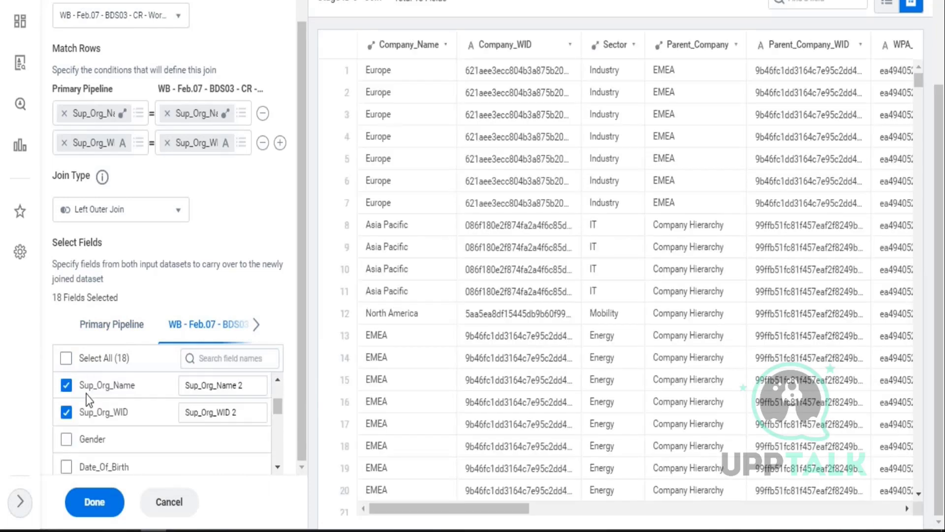
{"action": "left_click", "coordinate": [66, 358]}
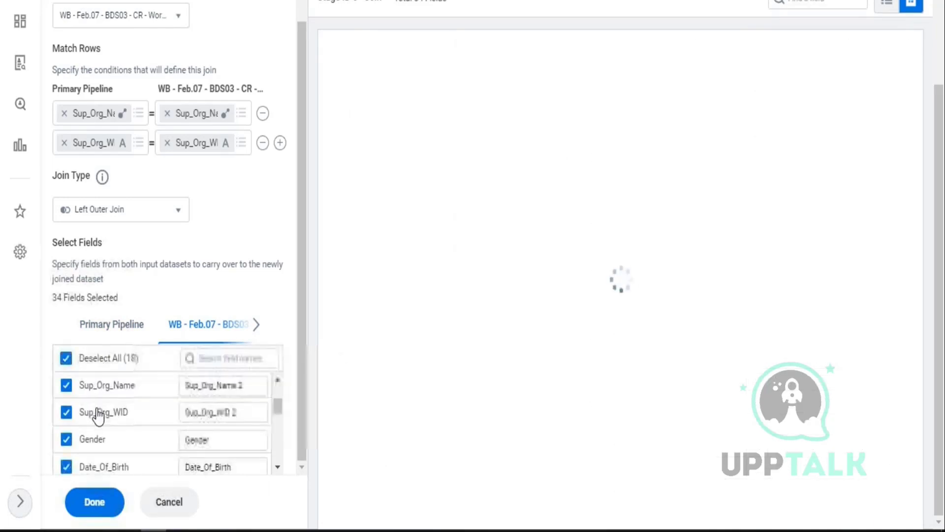
{"action": "left_click", "coordinate": [66, 385]}
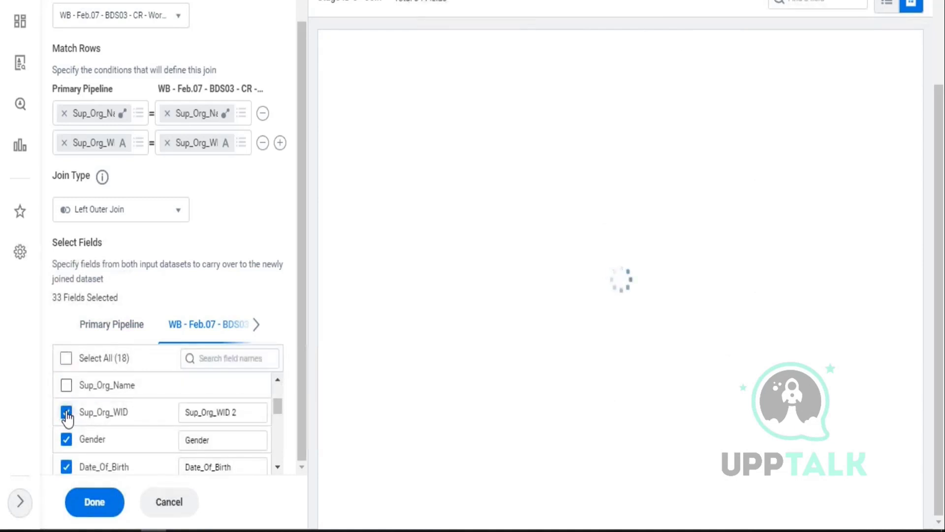
{"action": "left_click", "coordinate": [66, 413]}
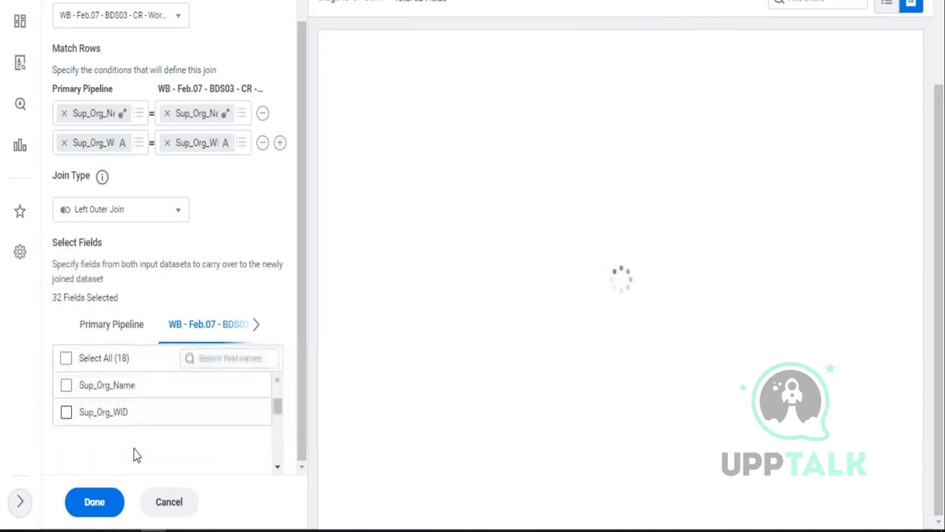
{"action": "left_click", "coordinate": [95, 503]}
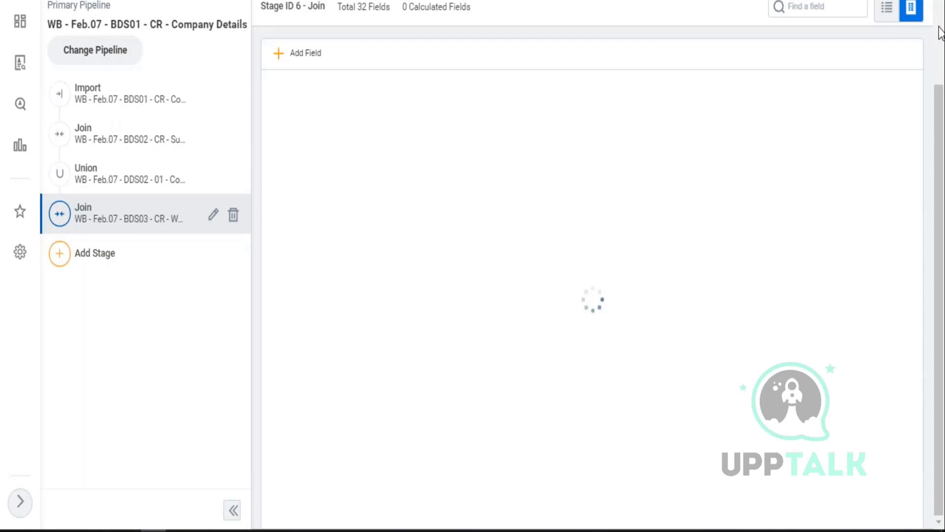
- Compare the Join stage's 32-field total with the Union stage's 16, then choose View Lineage
{"action": "scroll", "coordinate": [878, 79], "scroll_direction": "up", "scroll_amount": 2}
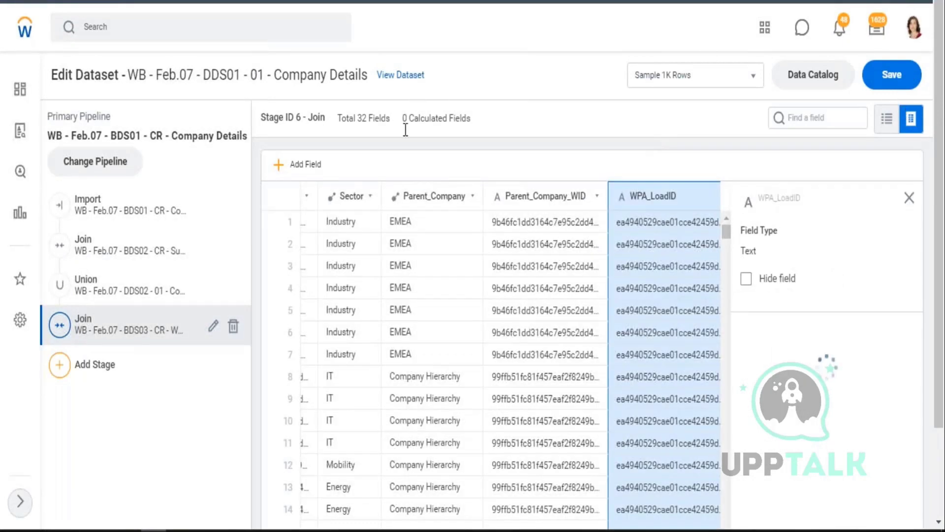
{"action": "left_click_drag", "start_coordinate": [338, 119], "coordinate": [391, 118]}
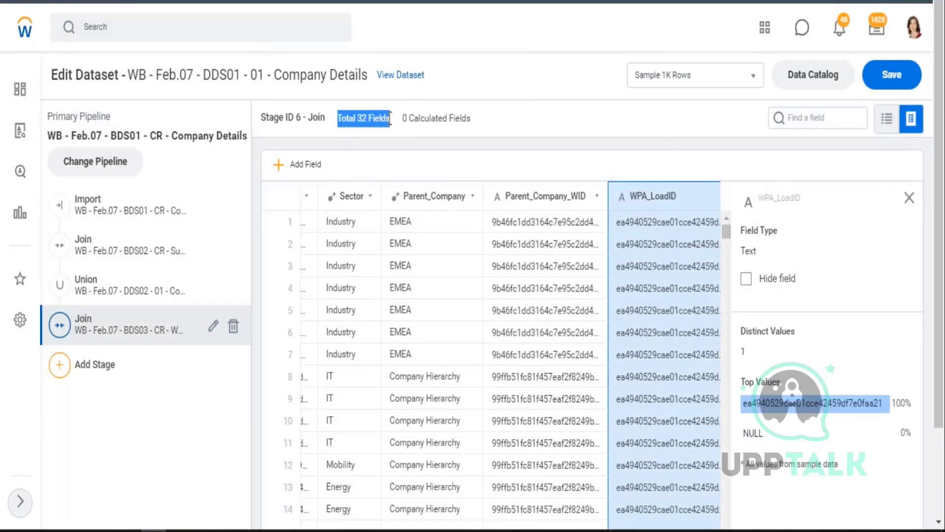
{"action": "left_click", "coordinate": [108, 289]}
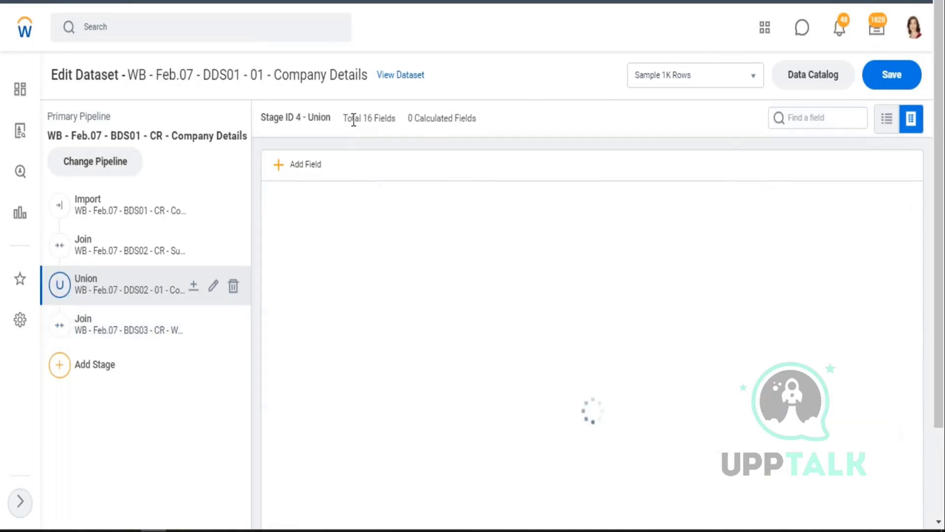
{"action": "left_click_drag", "start_coordinate": [348, 118], "coordinate": [396, 119]}
{"action": "left_click", "coordinate": [73, 351]}
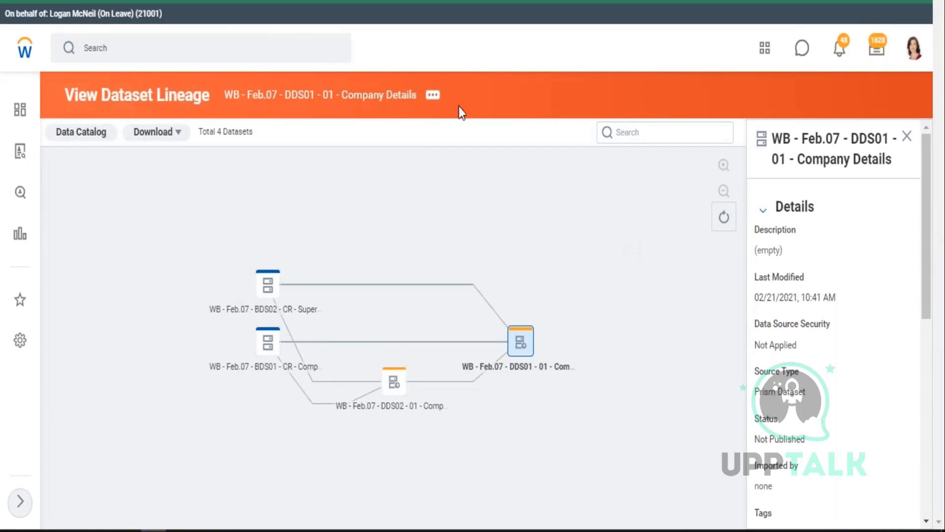
- View the Company Details lineage graph and save the edited dataset
{"action": "left_click", "coordinate": [433, 95]}
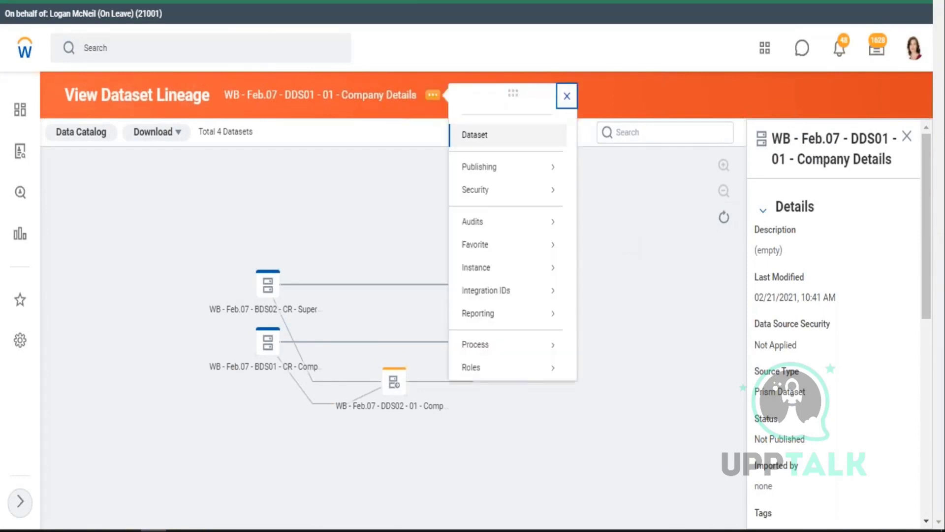
{"action": "mouse_move", "coordinate": [492, 145]}
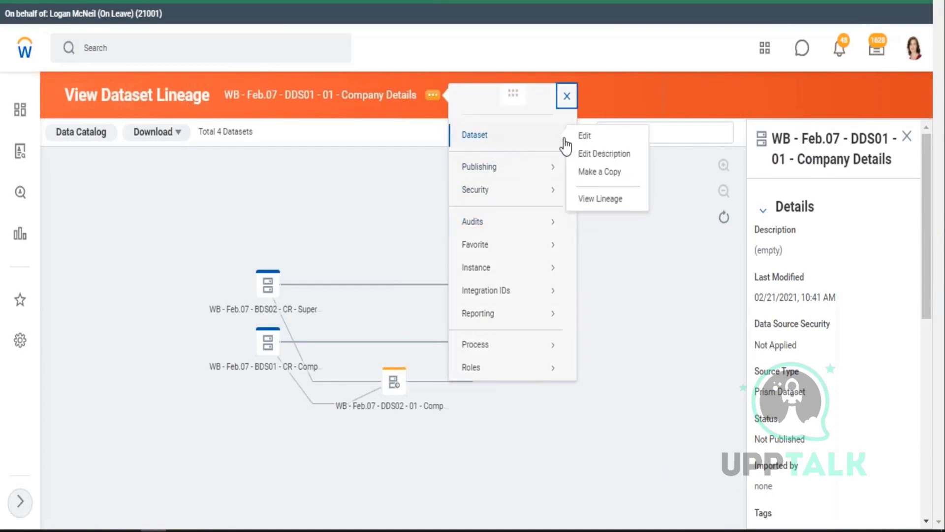
{"action": "left_click", "coordinate": [602, 198]}
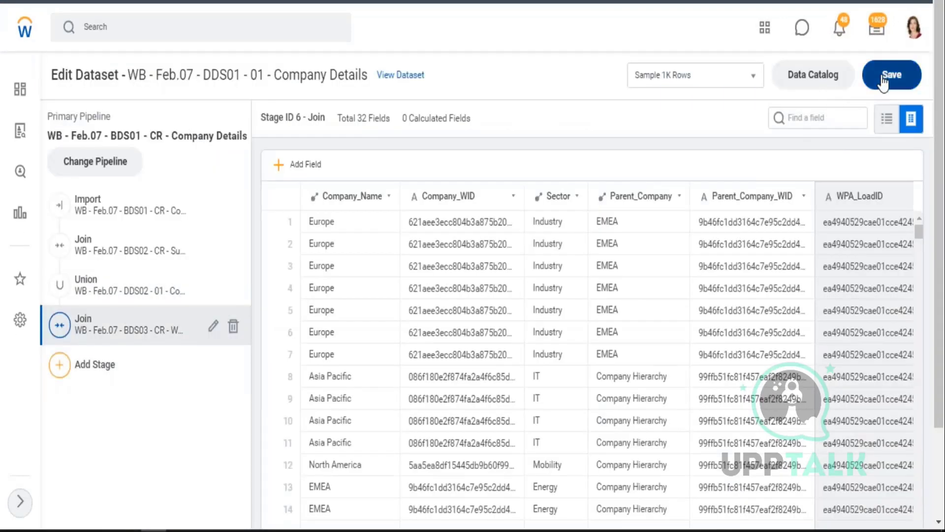
{"action": "left_click", "coordinate": [888, 75]}
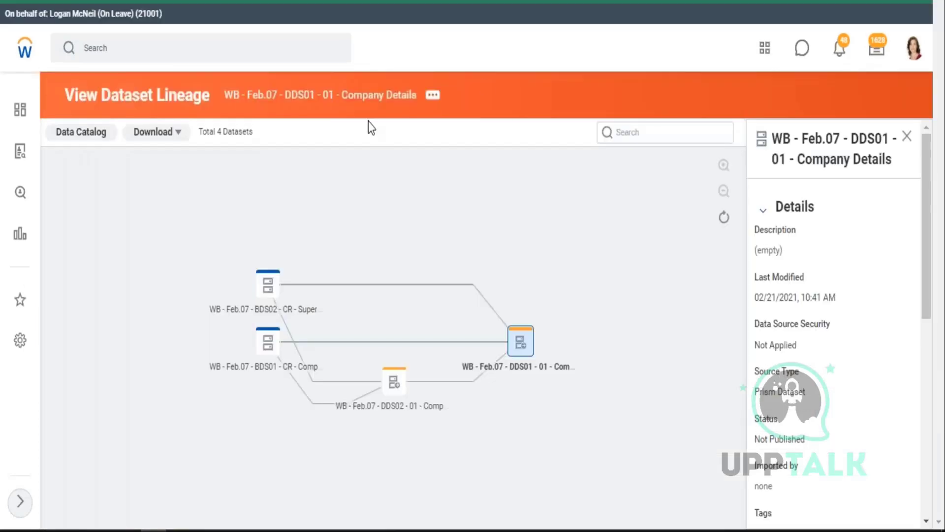
- Reset and refresh the lineage so BDS03 - CR - Worker Details appears, totalling five datasets
{"action": "left_click", "coordinate": [433, 94]}
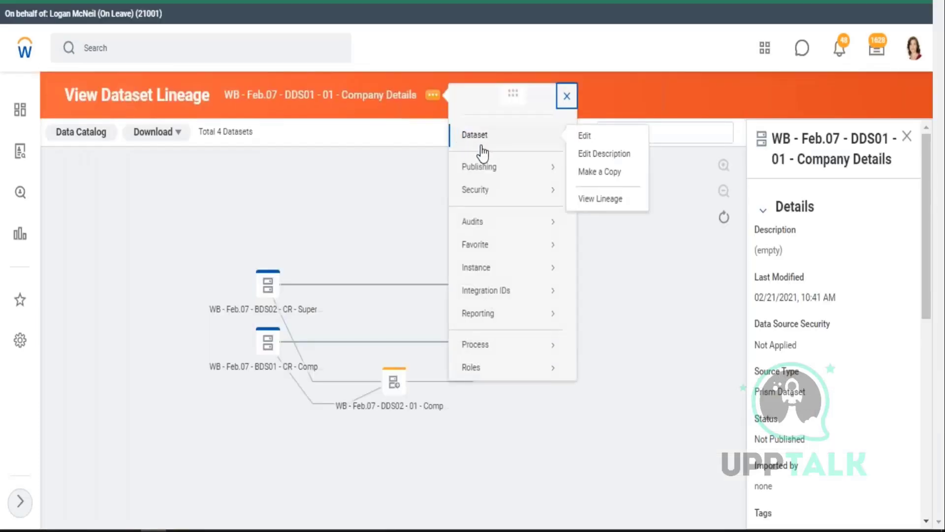
{"action": "left_click", "coordinate": [724, 218]}
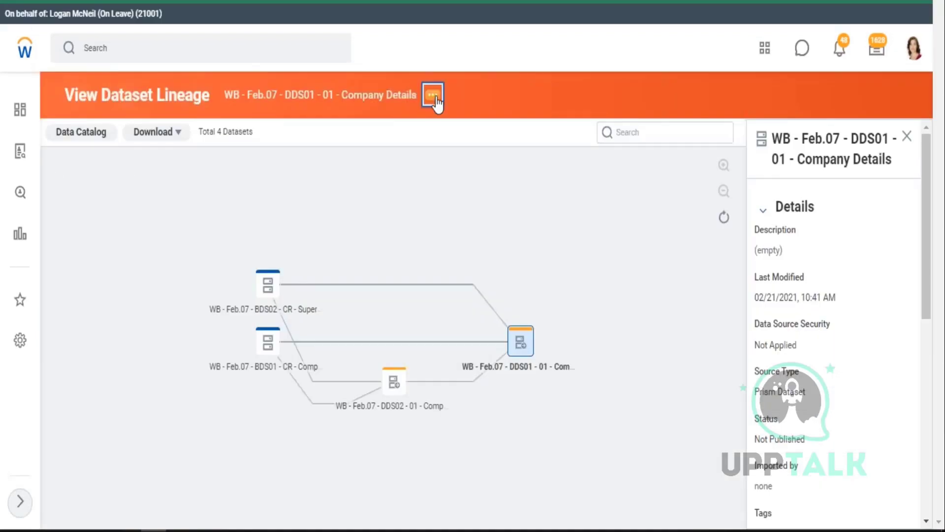
{"action": "left_click", "coordinate": [433, 96]}
{"action": "mouse_move", "coordinate": [487, 140]}
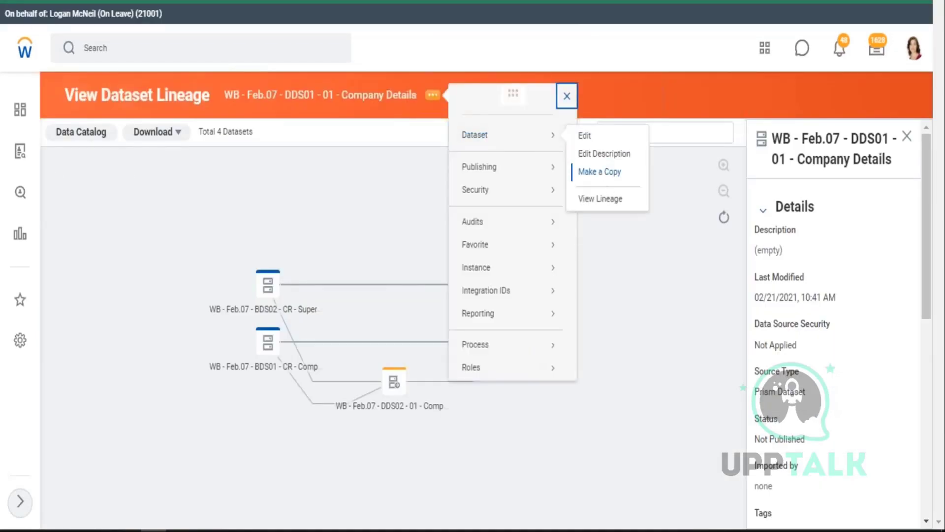
{"action": "left_click", "coordinate": [606, 198]}
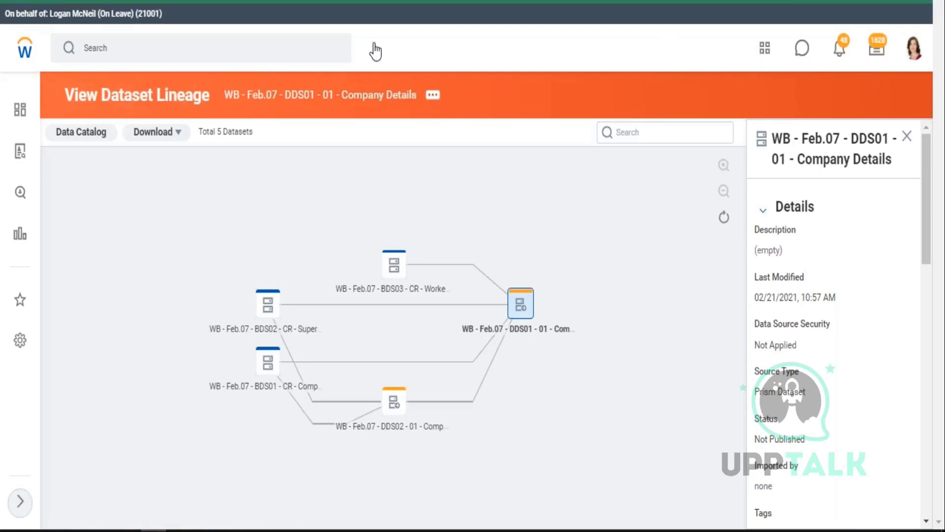
- Scroll the Company Details dataset details, then bring up the Workday Classes folder in File Explorer
{"action": "scroll", "coordinate": [376, 49], "scroll_direction": "down", "scroll_amount": 1}
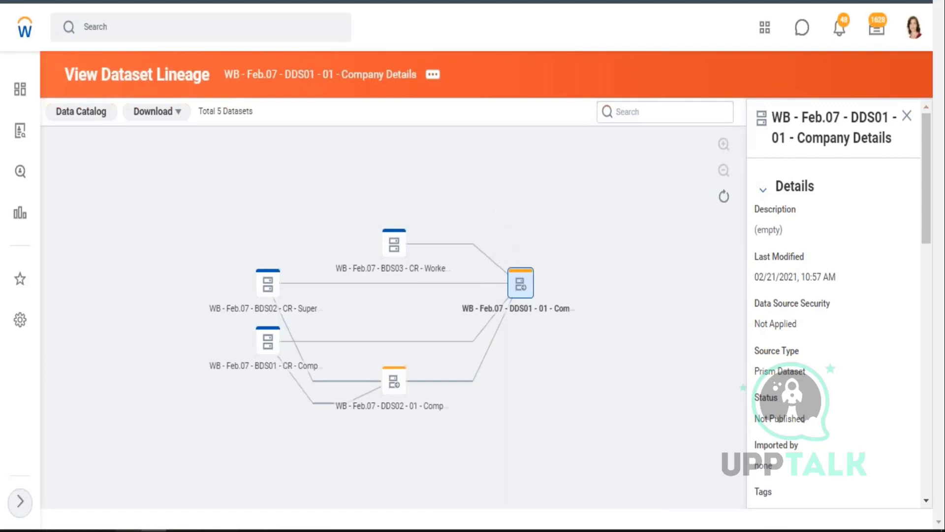
{"action": "left_click", "coordinate": [126, 525]}
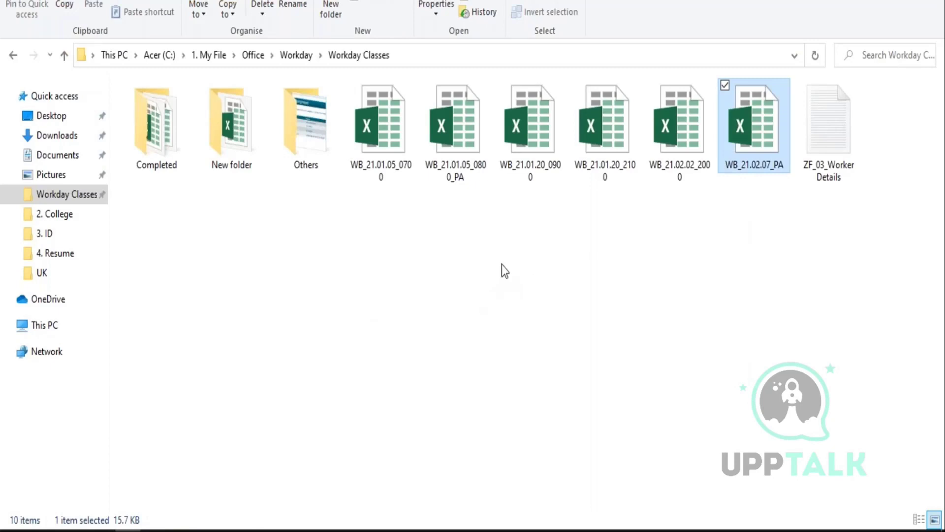
- Open ZF_03_Worker Details in a maximized Notepad window
{"action": "double_click", "coordinate": [834, 140]}
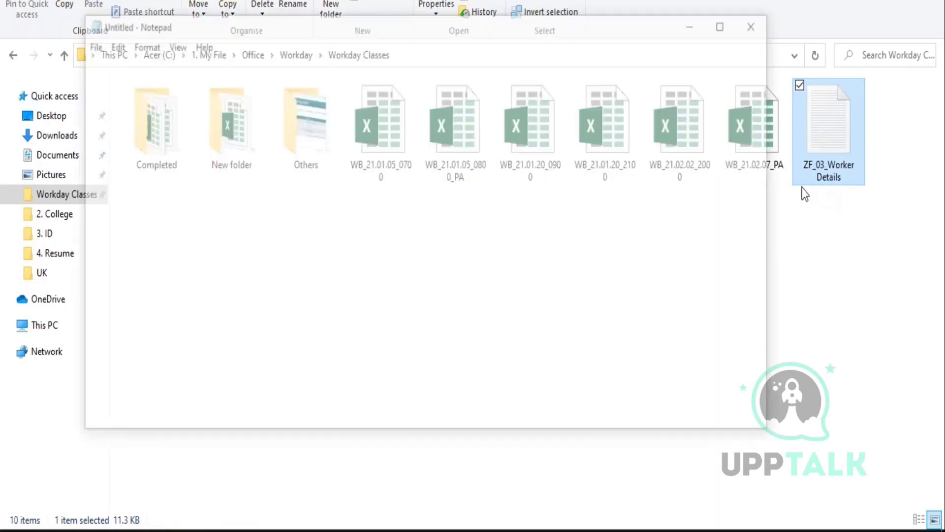
{"action": "left_click", "coordinate": [720, 25]}
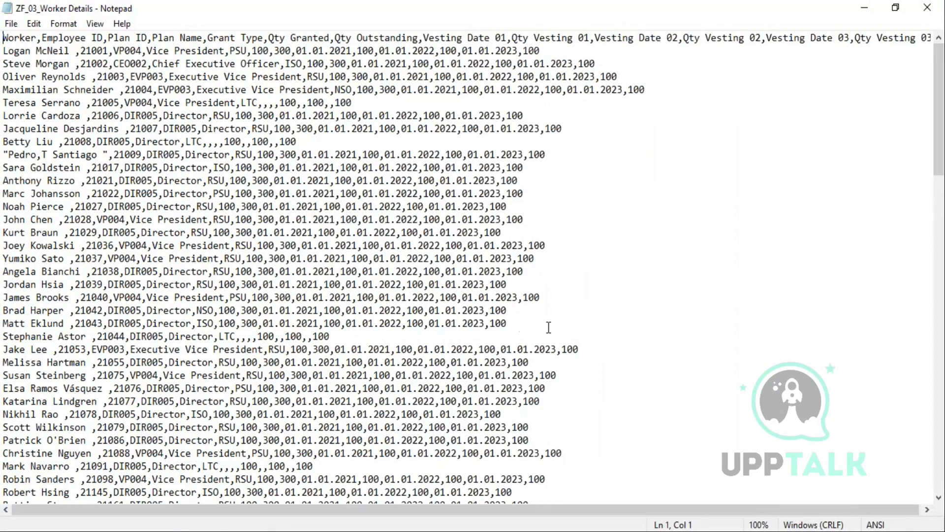
- Inspect the ZF_03_Worker Details header's vesting date and quantity columns, then close Notepad
{"action": "left_click_drag", "start_coordinate": [331, 337], "coordinate": [10, 38]}
{"action": "left_click", "coordinate": [579, 90]}
{"action": "left_click_drag", "start_coordinate": [6, 38], "coordinate": [413, 39]}
{"action": "left_click", "coordinate": [369, 40]}
{"action": "left_click_drag", "start_coordinate": [905, 38], "coordinate": [31, 39]}
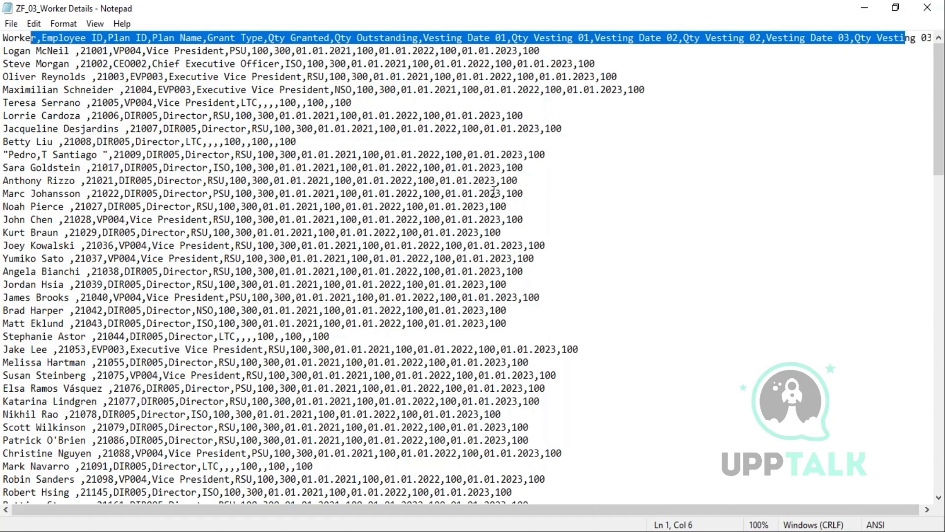
{"action": "left_click", "coordinate": [429, 37]}
{"action": "left_click_drag", "start_coordinate": [423, 38], "coordinate": [936, 38]}
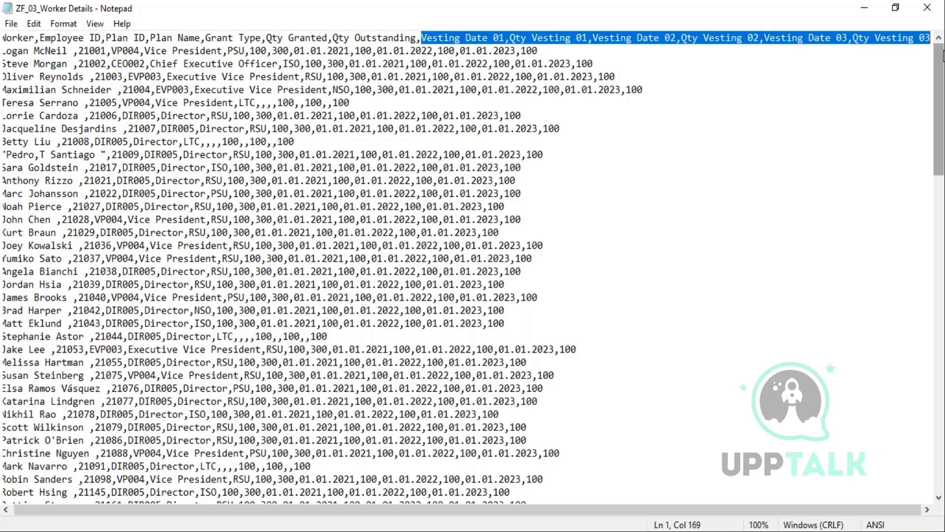
{"action": "left_click", "coordinate": [932, 16]}
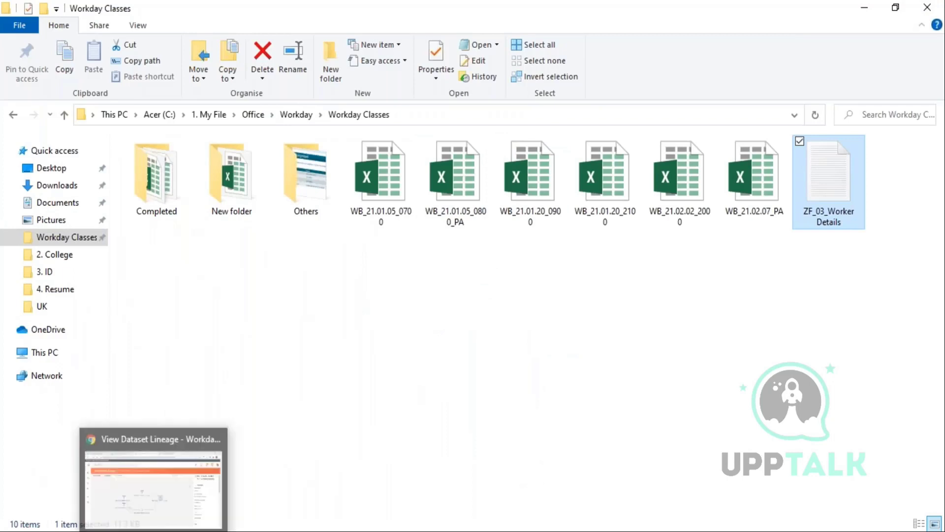
- Return to Workday and show the Create options: Table, Derived Dataset and Base Dataset
{"action": "left_click", "coordinate": [170, 507]}
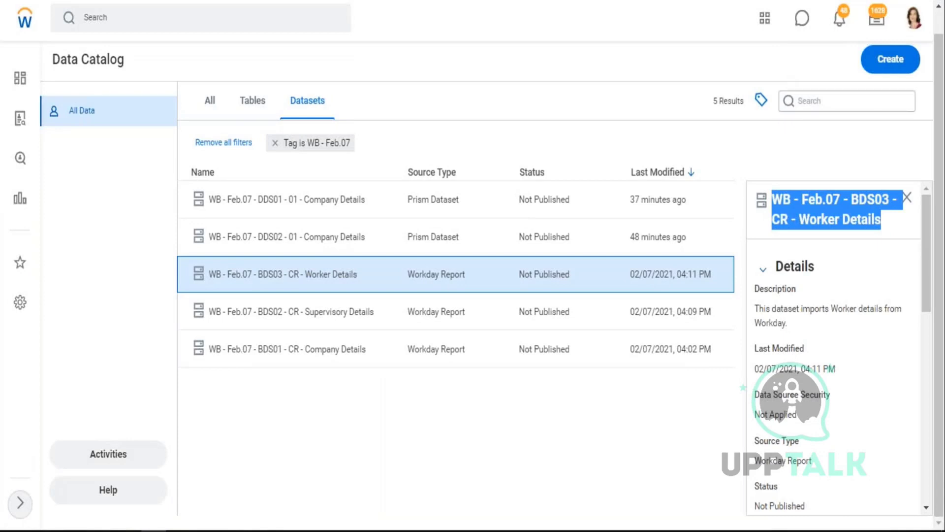
{"action": "left_click", "coordinate": [890, 63]}
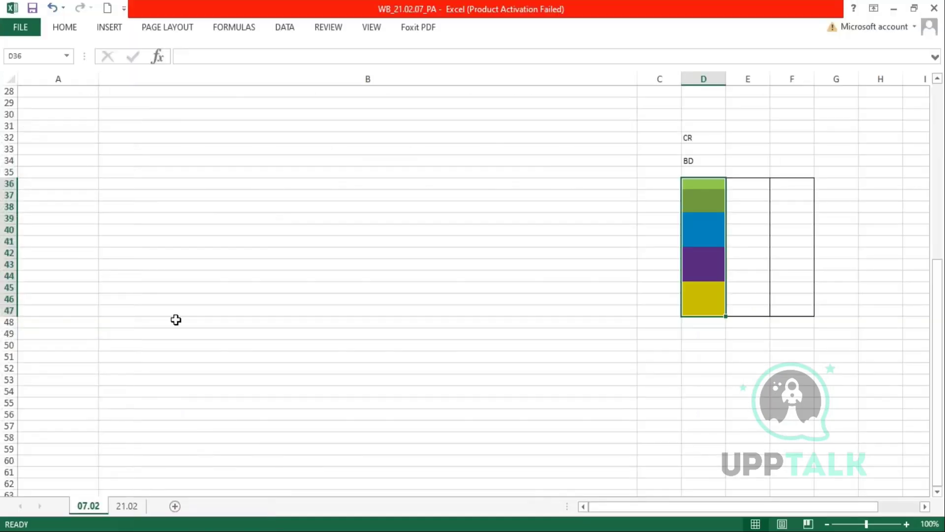
- Enter a placeholder label 'Create A Dataset' in A10 on sheet 21.02
{"action": "scroll", "coordinate": [175, 321], "scroll_direction": "up", "scroll_amount": 4}
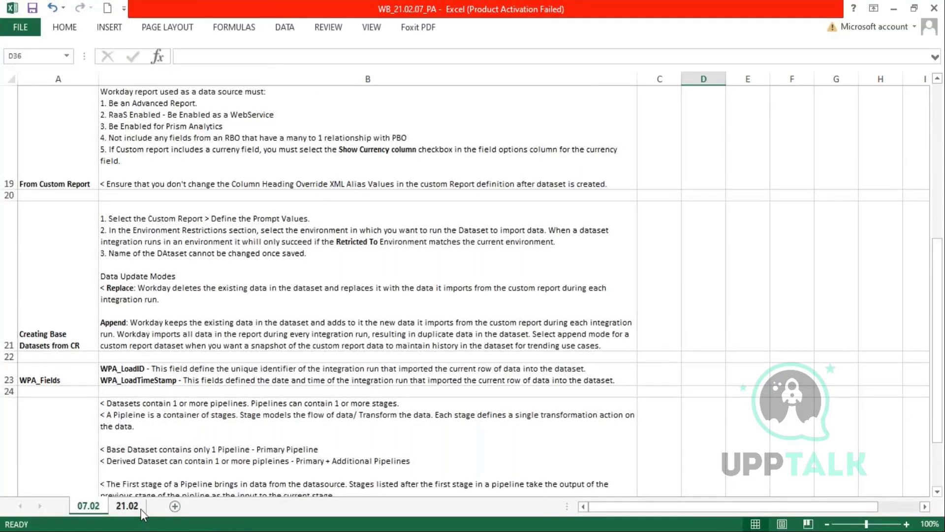
{"action": "left_click", "coordinate": [127, 505]}
{"action": "left_click", "coordinate": [60, 392]}
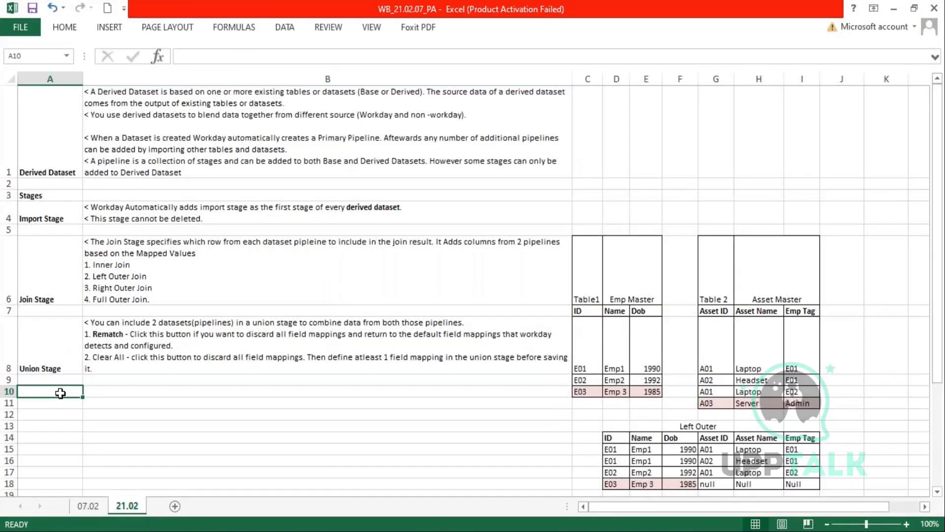
{"action": "type", "text": "Create "}
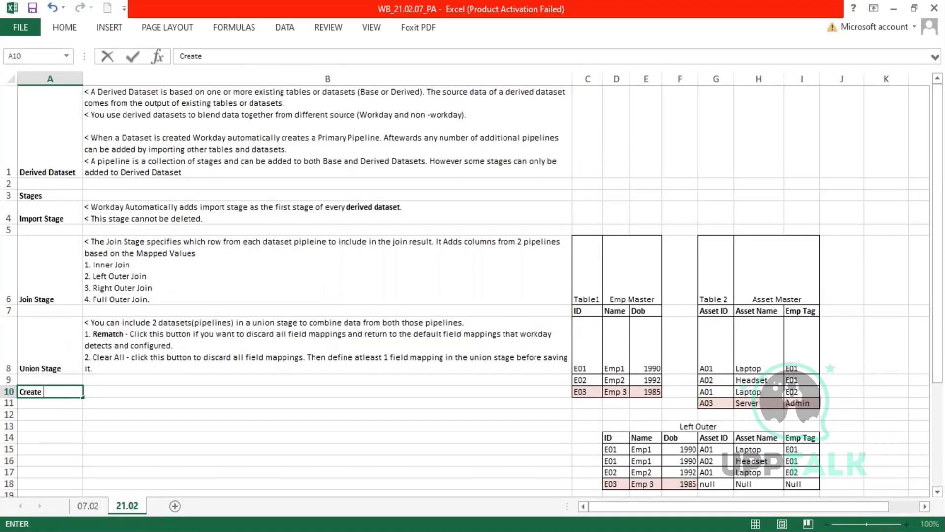
{"action": "type", "text": "A Dataset"}
- Copy the 'Creating Base Datasets from CR' heading from sheet 07.02 into A10 on 21.02
{"action": "left_click", "coordinate": [88, 506]}
{"action": "scroll", "coordinate": [205, 228], "scroll_direction": "down", "scroll_amount": 2}
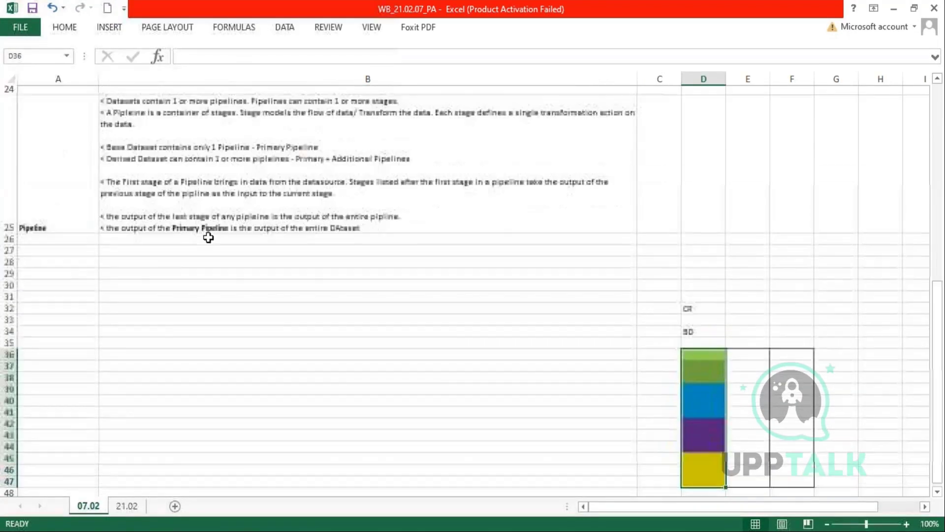
{"action": "scroll", "coordinate": [202, 228], "scroll_direction": "up", "scroll_amount": 3}
{"action": "left_click_drag", "start_coordinate": [46, 226], "coordinate": [326, 404]}
{"action": "double_click", "coordinate": [77, 421]}
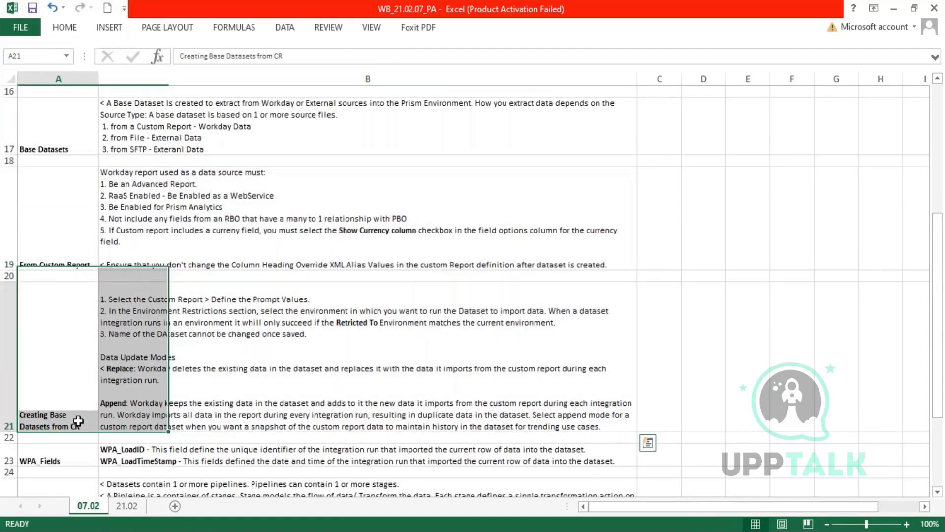
{"action": "left_click_drag", "start_coordinate": [89, 428], "coordinate": [22, 414]}
{"action": "key", "text": "ctrl+c"}
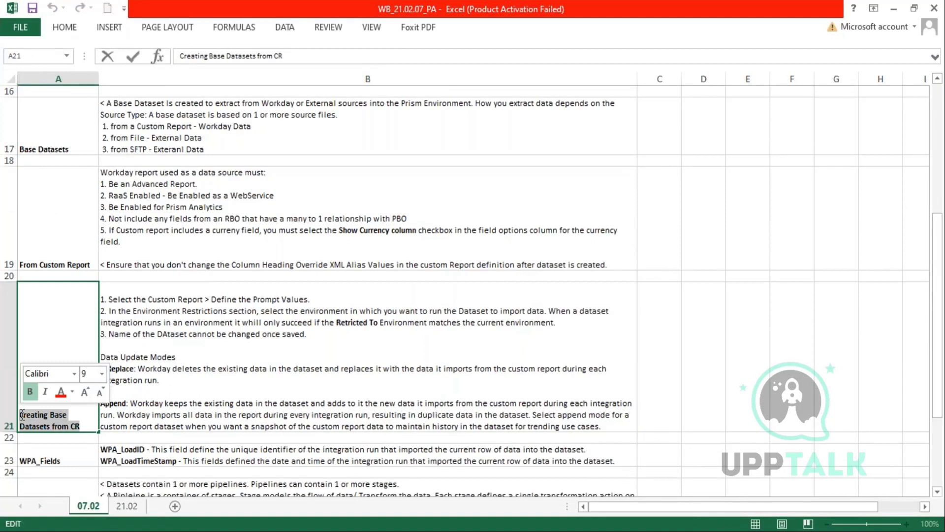
{"action": "key", "text": "Escape"}
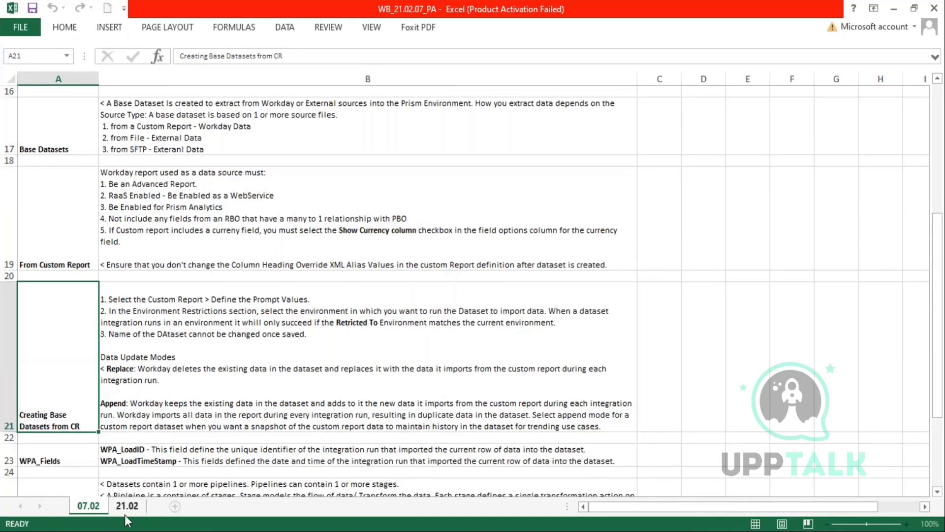
{"action": "left_click", "coordinate": [127, 506]}
{"action": "key", "text": "ctrl+v"}
{"action": "left_click", "coordinate": [49, 426]}
- Make row 10 taller and change the heading's ending from CR to 'External Data (File)'
{"action": "left_click_drag", "start_coordinate": [9, 397], "coordinate": [9, 420]}
{"action": "left_click", "coordinate": [75, 414]}
{"action": "double_click", "coordinate": [74, 415]}
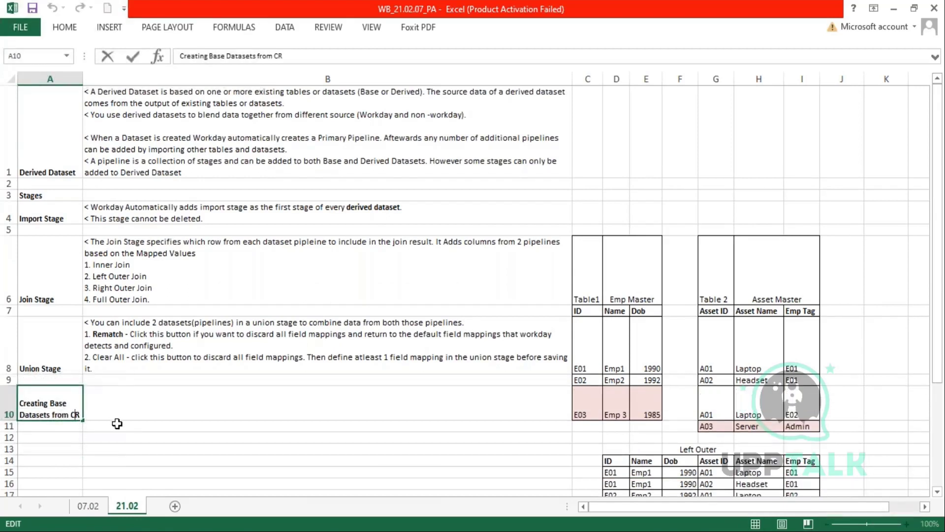
{"action": "key", "text": "BackSpace"}
{"action": "key", "text": "Delete"}
{"action": "type", "text": "External"}
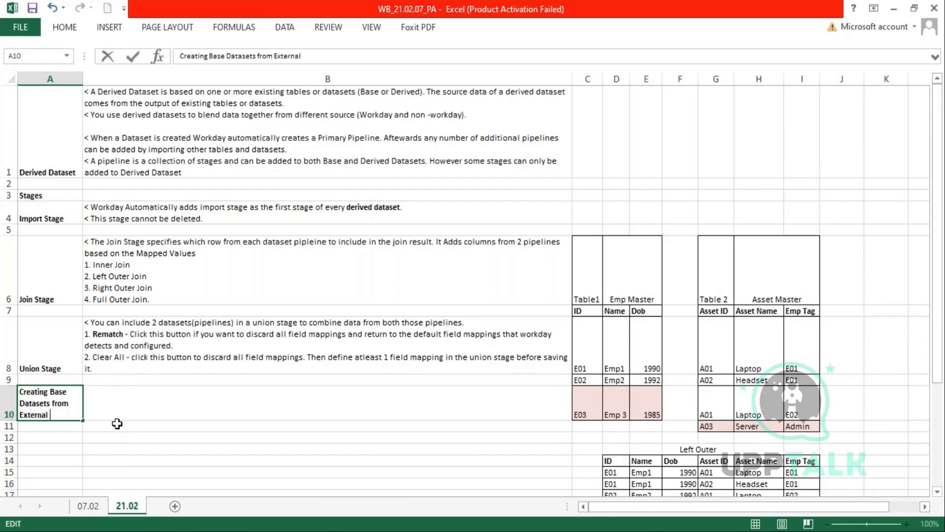
{"action": "type", "text": " Data (File)"}
{"action": "left_click", "coordinate": [117, 423]}
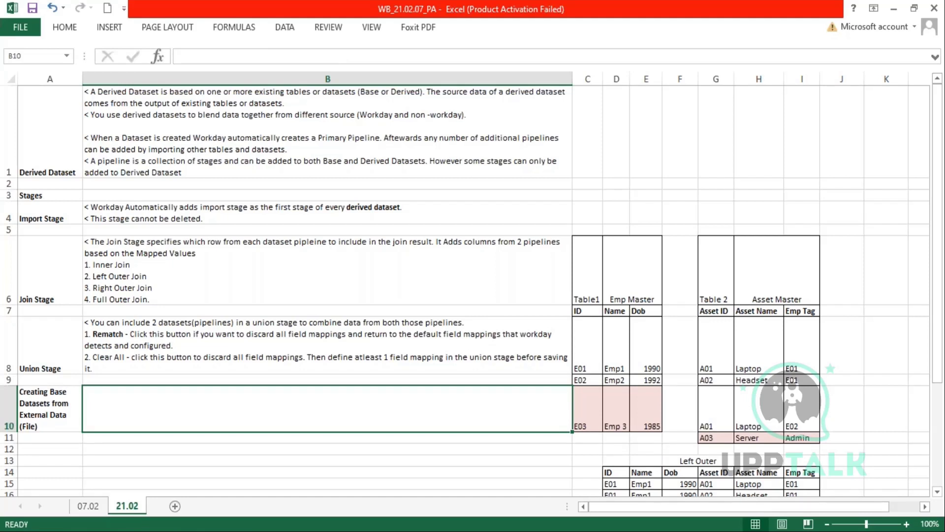
- Widen column A, shorten row 10, and enter the uploading-a-file note in B10
{"action": "left_click_drag", "start_coordinate": [89, 80], "coordinate": [114, 81]}
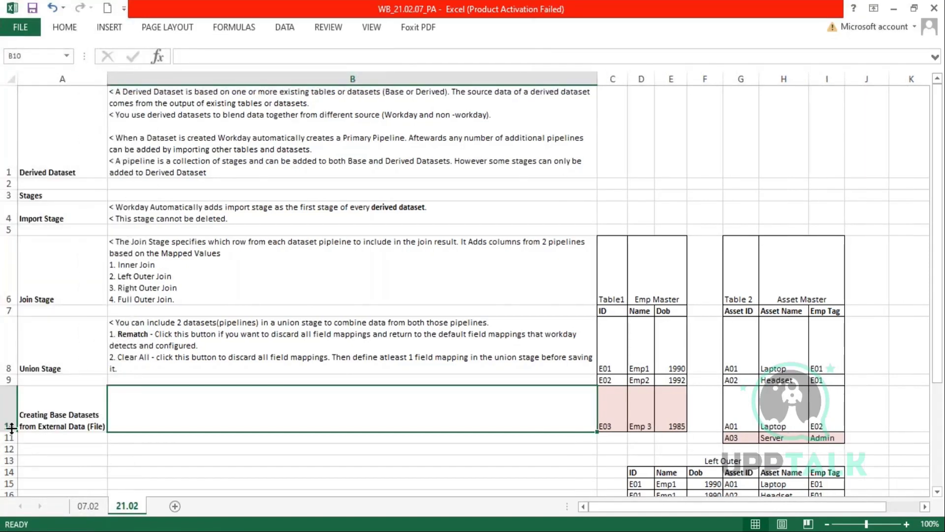
{"action": "left_click_drag", "start_coordinate": [12, 427], "coordinate": [11, 416]}
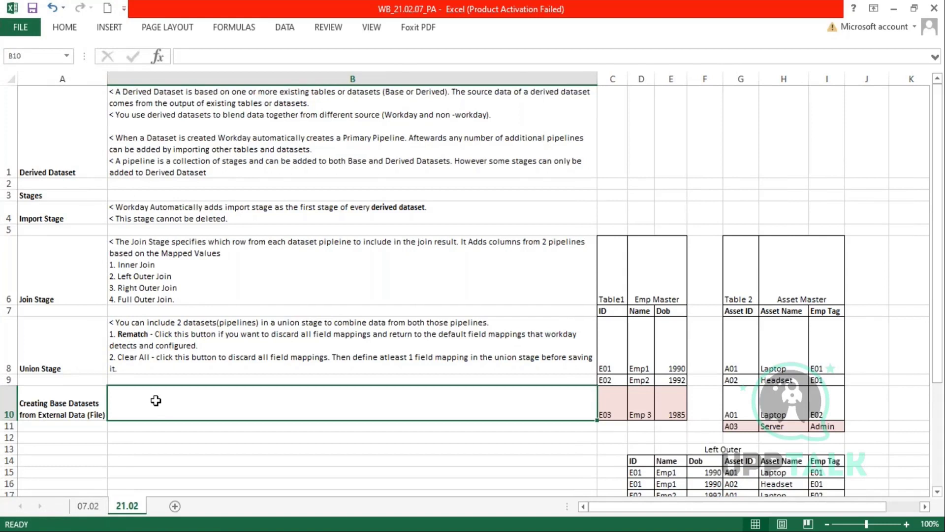
{"action": "type", "text": "<"}
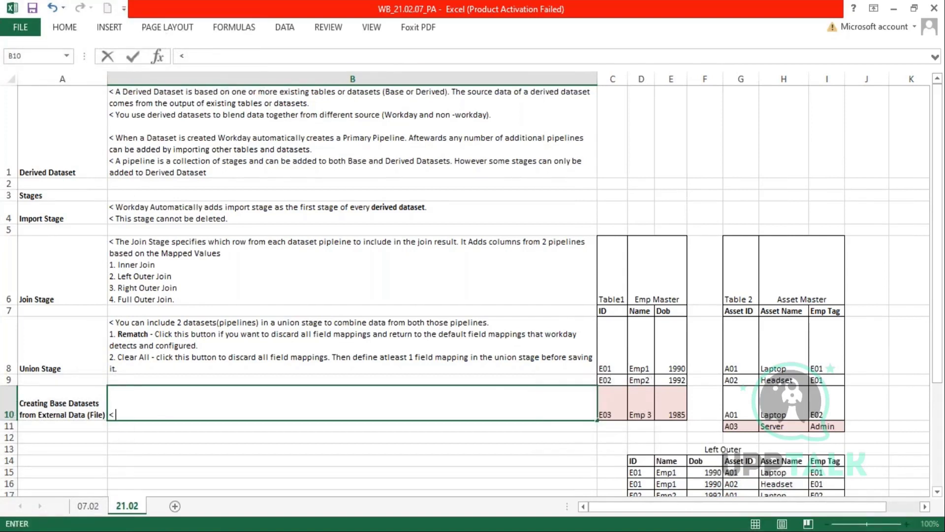
{"action": "type", "text": " you can create a "}
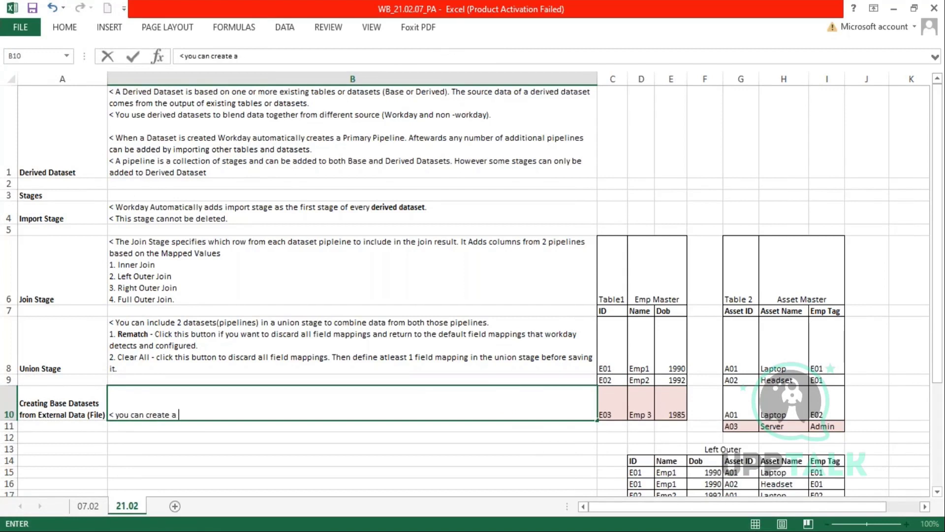
{"action": "type", "text": "dataset using ex"}
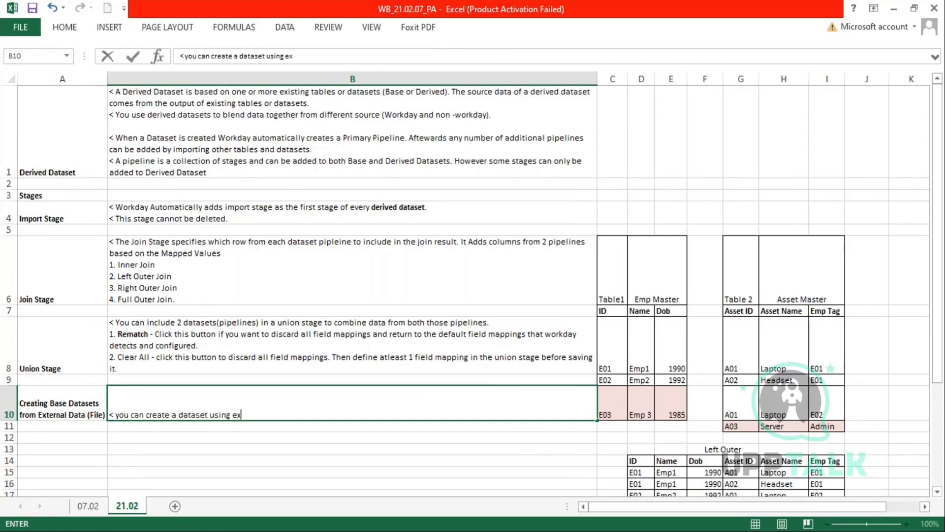
{"action": "type", "text": "ternal data b"}
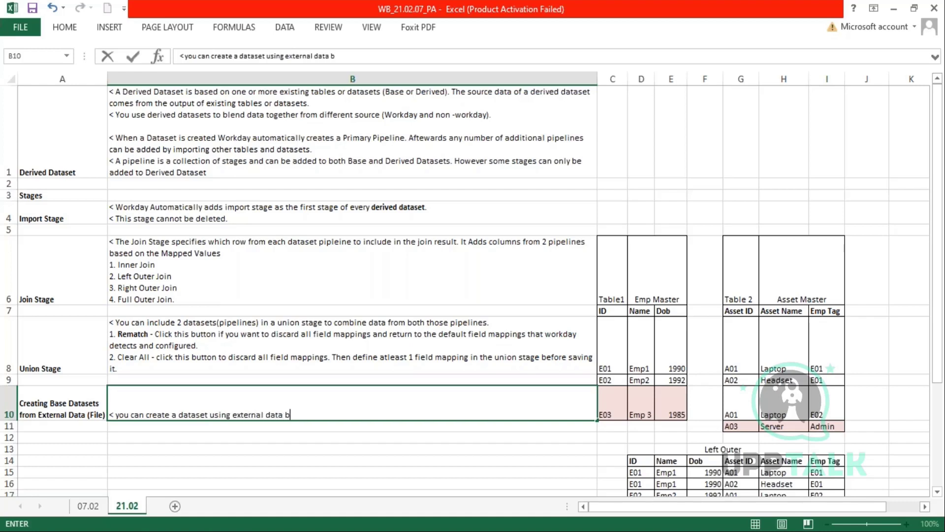
{"action": "type", "text": "y uploading"}
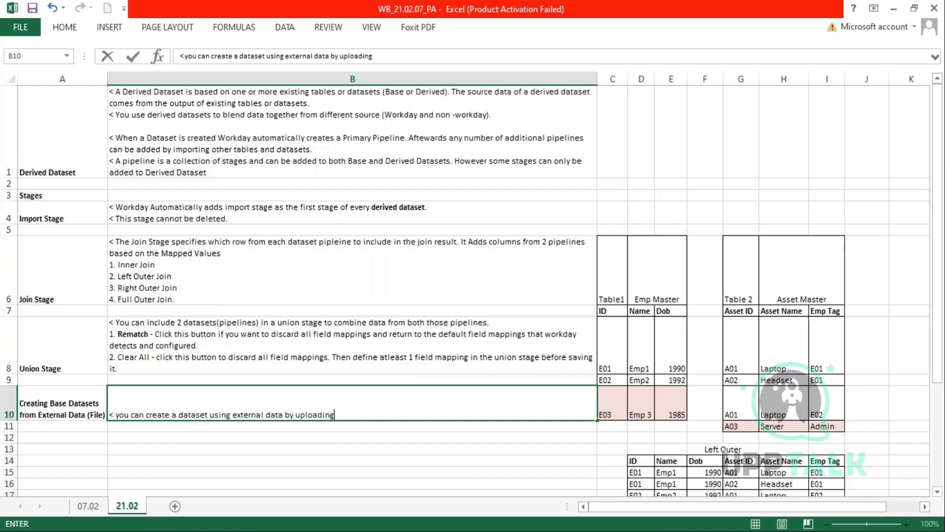
{"action": "type", "text": " a file."}
{"action": "key", "text": "Return"}
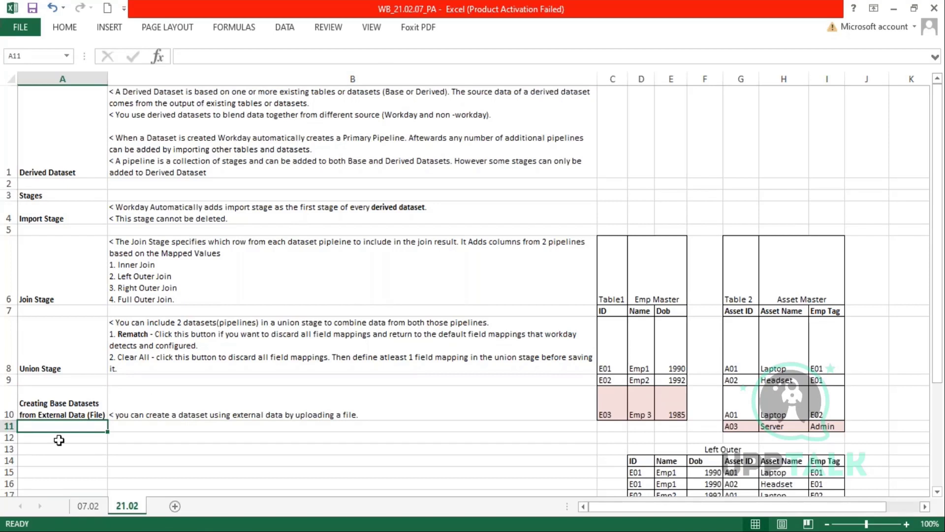
{"action": "left_click", "coordinate": [90, 409]}
{"action": "double_click", "coordinate": [90, 413]}
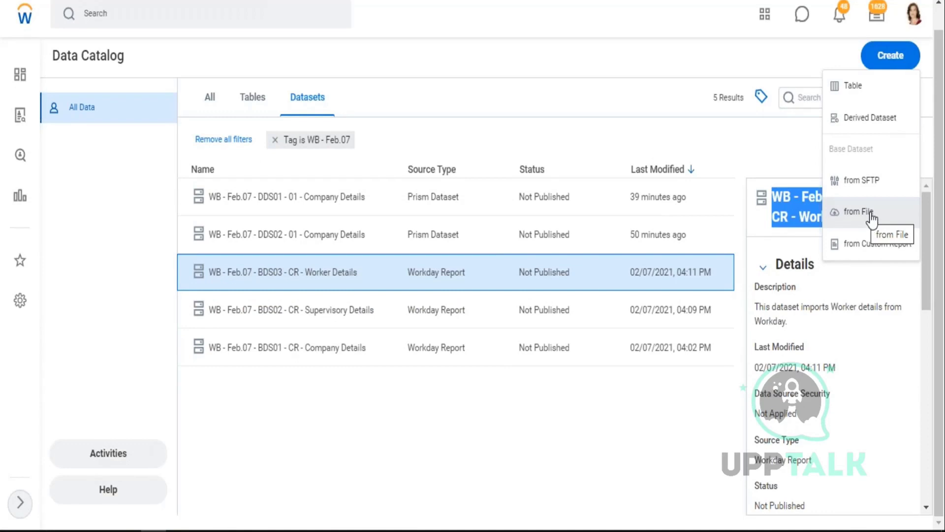
{"action": "left_click", "coordinate": [871, 211]}
{"action": "mouse_move", "coordinate": [254, 1]}
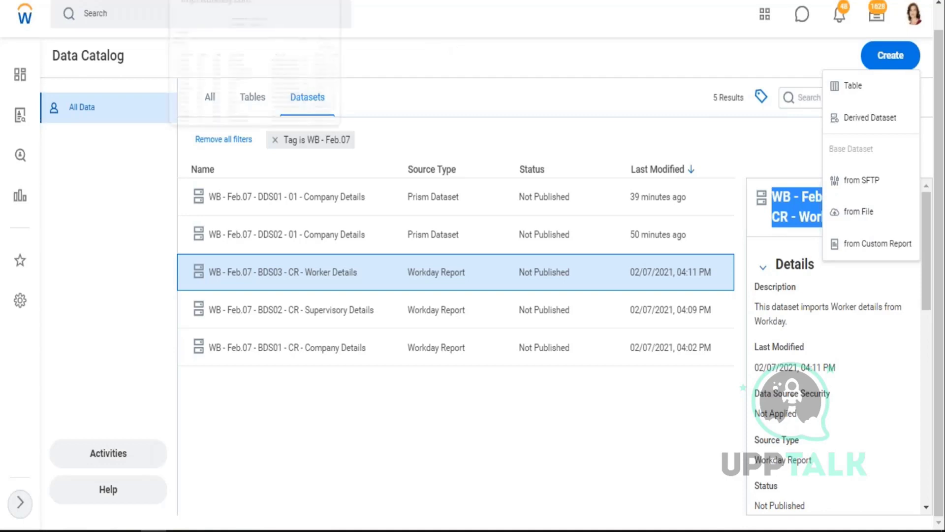
{"action": "left_click", "coordinate": [239, 23]}
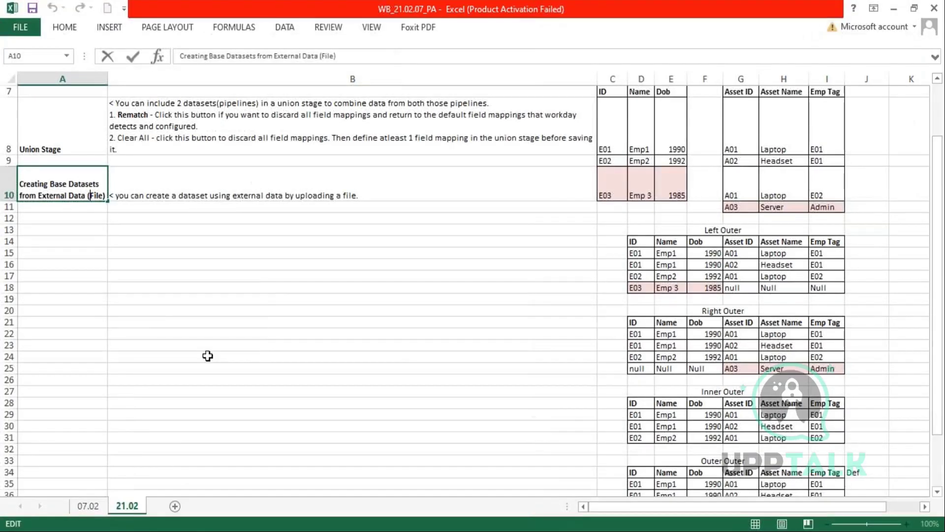
- Enter 'DS ABC' in cell B20
{"action": "left_click", "coordinate": [207, 310]}
{"action": "type", "text": "DAta"}
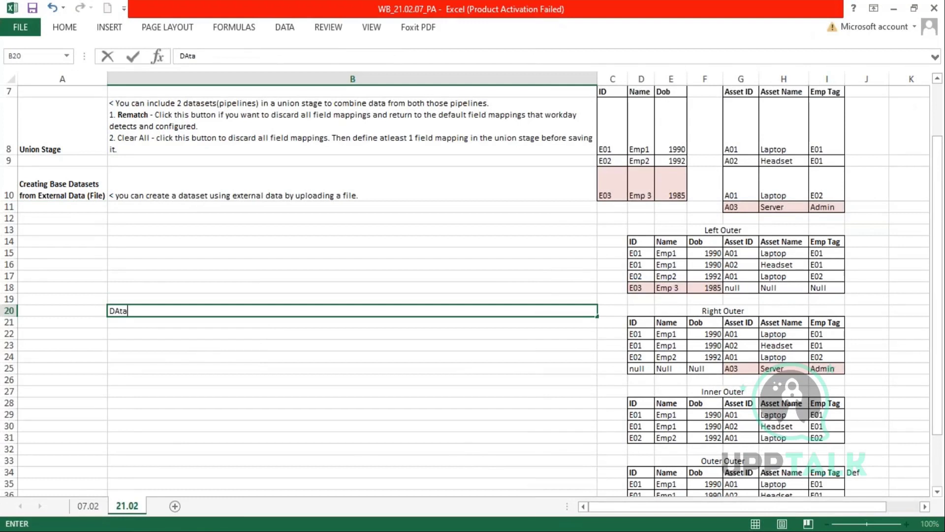
{"action": "key", "text": "BackSpace"}
{"action": "key", "text": "BackSpace"}
{"action": "key", "text": "BackSpace"}
{"action": "type", "text": "S ABC"}
{"action": "key", "text": "Return"}
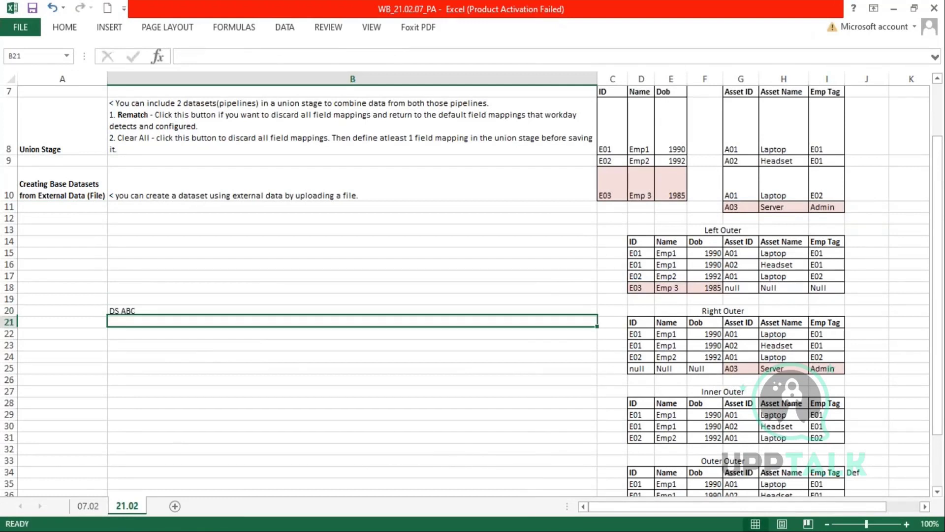
{"action": "key", "text": "Return"}
{"action": "key", "text": "Return"}
- Enter the source path 'SFTP 10.108.ABC > Empdetails.csv' in cell B23
{"action": "type", "text": "File"}
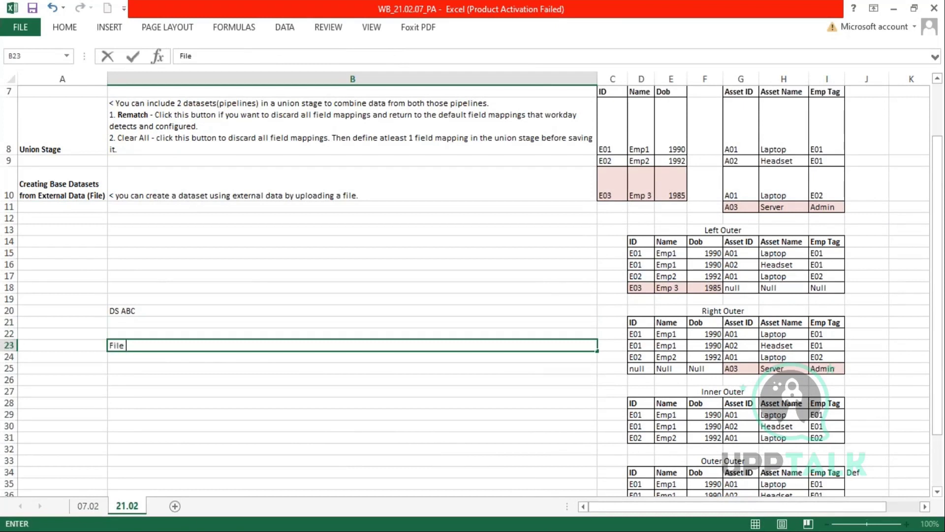
{"action": "key", "text": "BackSpace"}
{"action": "key", "text": "BackSpace"}
{"action": "key", "text": "BackSpace"}
{"action": "key", "text": "BackSpace"}
{"action": "type", "text": "SFTP 10.108.ABC"}
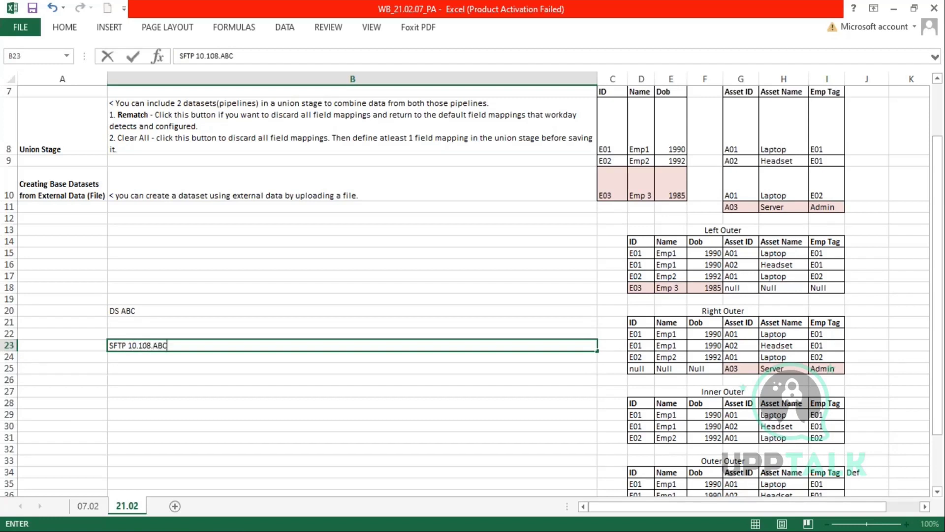
{"action": "key", "text": "Return"}
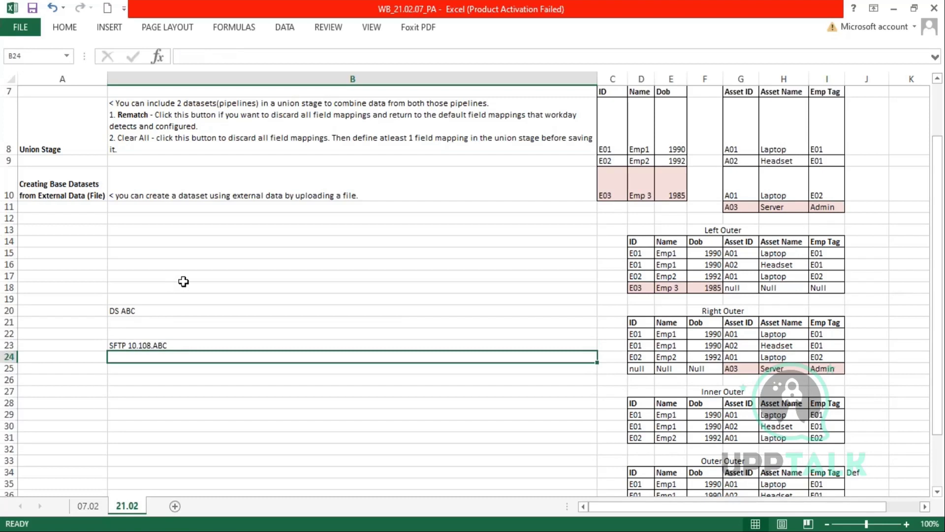
{"action": "double_click", "coordinate": [222, 345]}
{"action": "type", "text": "> Empde"}
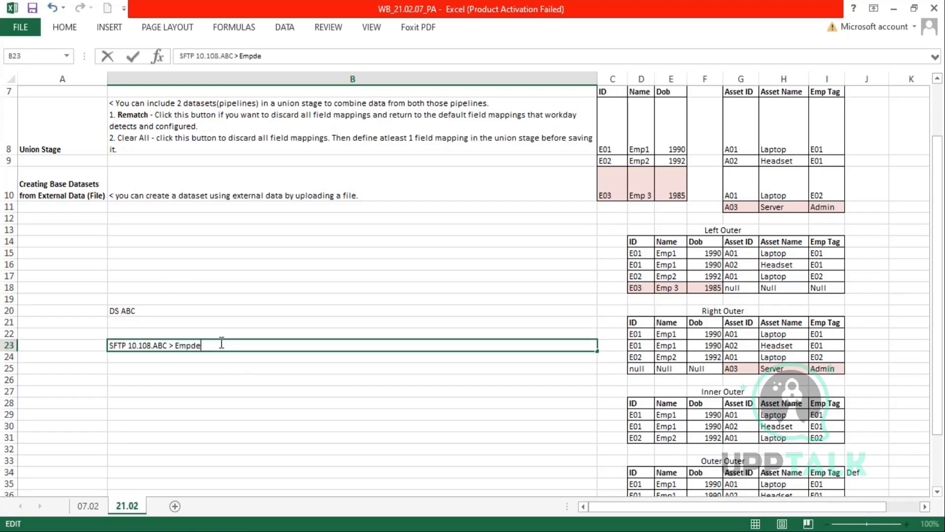
{"action": "type", "text": "tails.csv"}
{"action": "key", "text": "Return"}
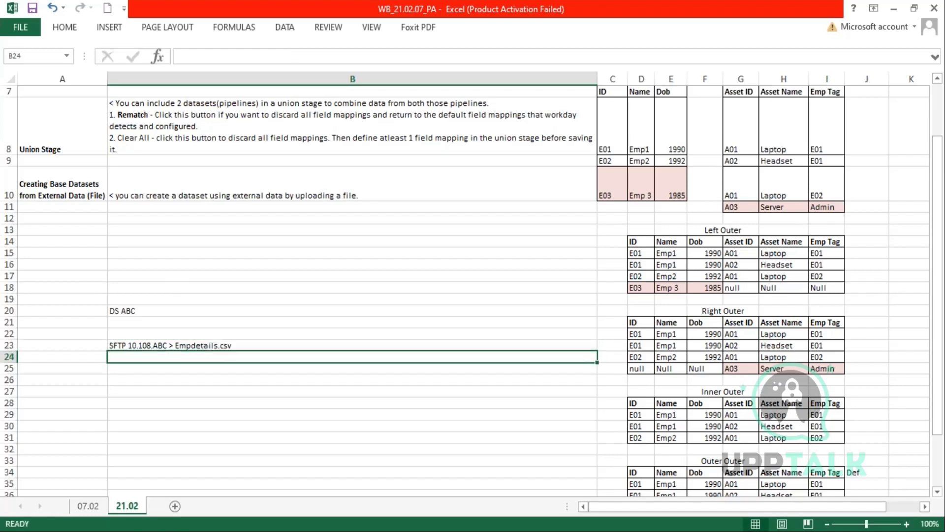
- Review the DS ABC and Empdetails.csv entries, then reopen the B10 file-upload note for editing
{"action": "key", "text": "Up"}
{"action": "double_click", "coordinate": [125, 310]}
{"action": "left_click_drag", "start_coordinate": [136, 310], "coordinate": [105, 310]}
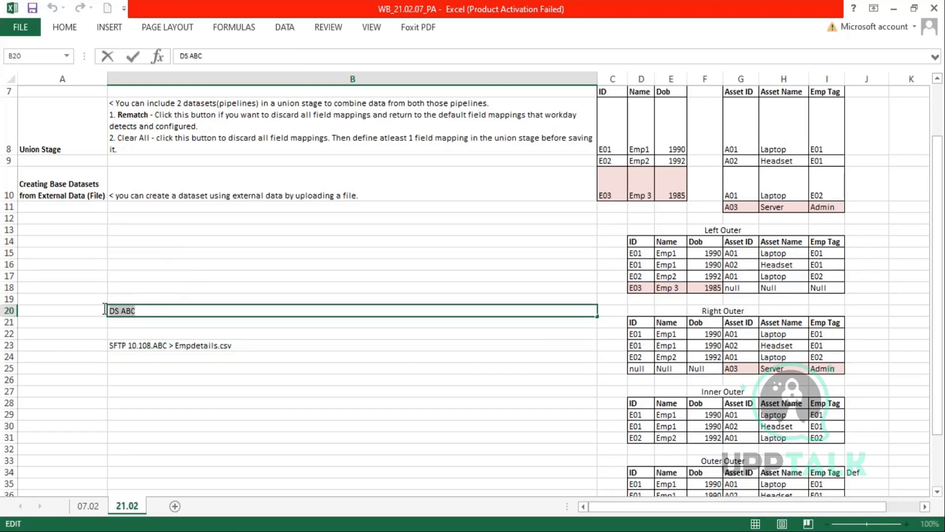
{"action": "double_click", "coordinate": [136, 344]}
{"action": "left_click_drag", "start_coordinate": [126, 345], "coordinate": [231, 345]}
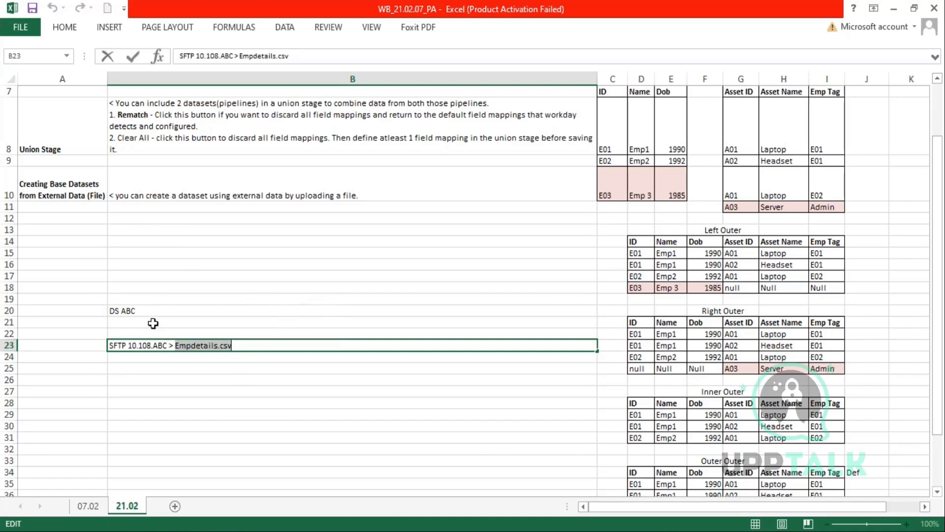
{"action": "left_click", "coordinate": [153, 312]}
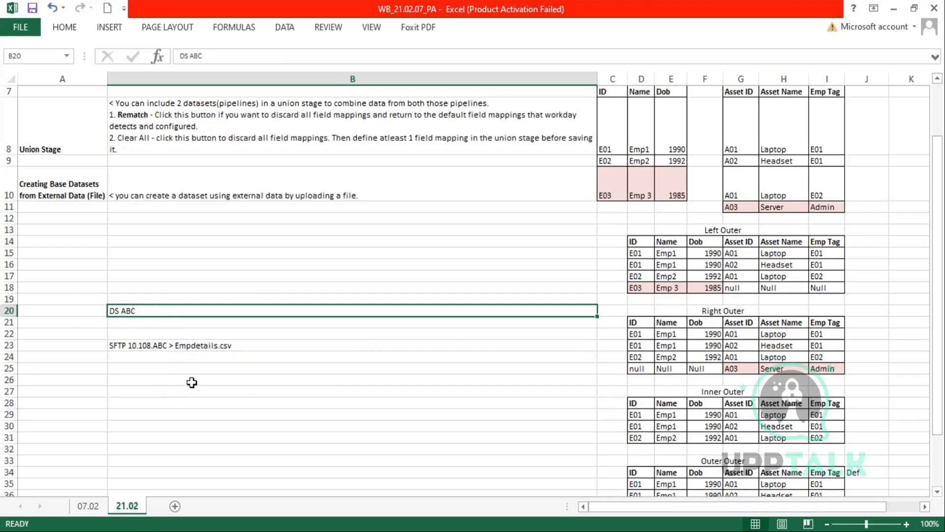
{"action": "double_click", "coordinate": [232, 345]}
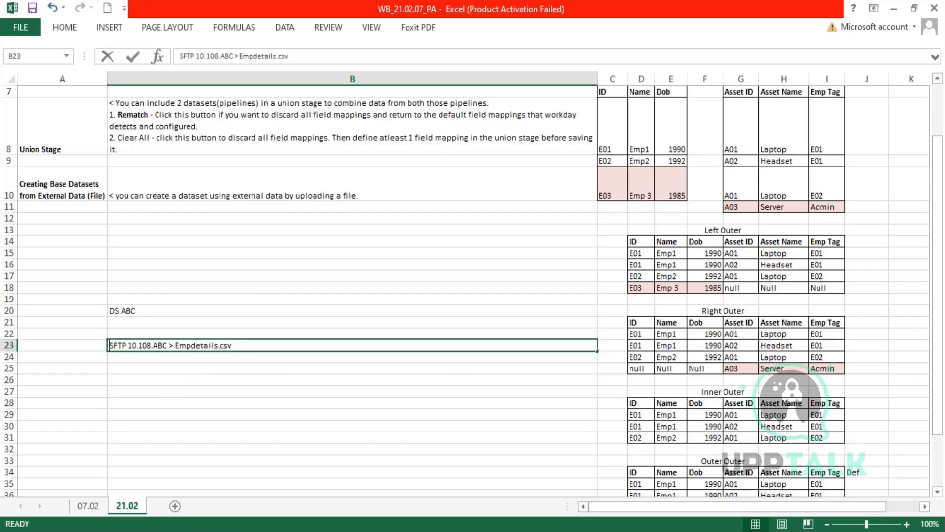
{"action": "left_click_drag", "start_coordinate": [232, 345], "coordinate": [171, 345]}
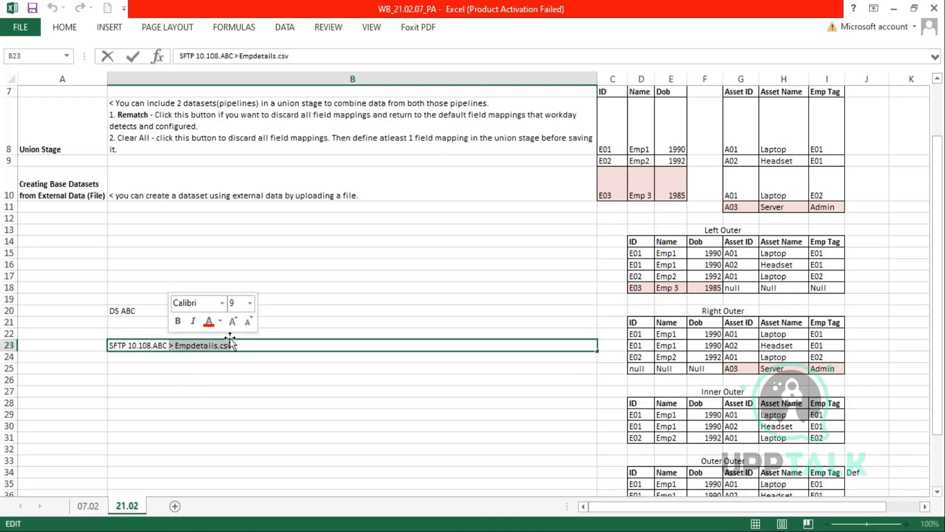
{"action": "left_click_drag", "start_coordinate": [234, 345], "coordinate": [179, 344]}
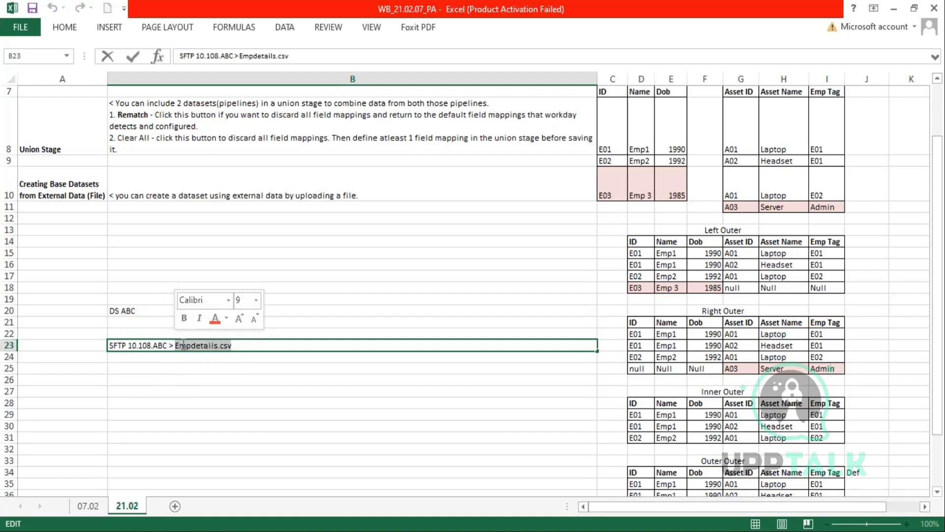
{"action": "left_click", "coordinate": [387, 192]}
{"action": "double_click", "coordinate": [388, 192]}
{"action": "left_click_drag", "start_coordinate": [388, 192], "coordinate": [337, 195]}
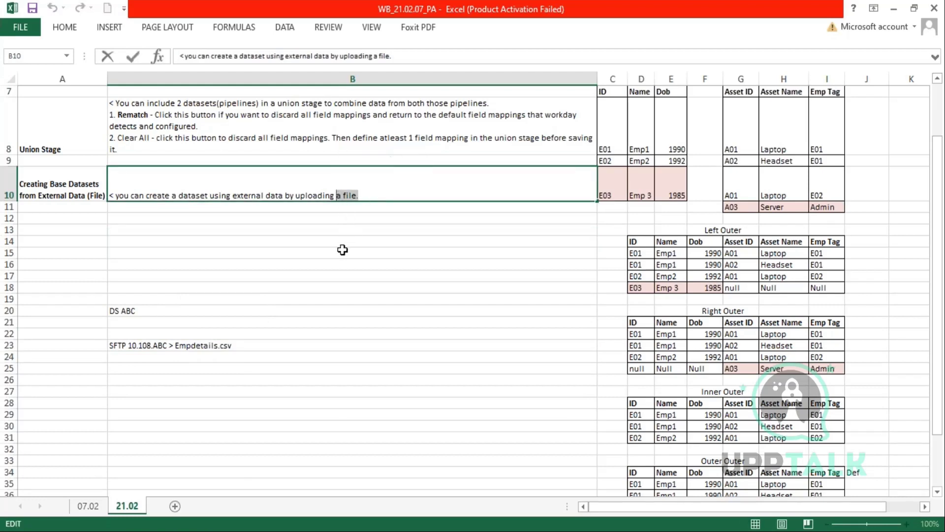
- Append 'usually done when data is less likely to change over time' and point 1: 500 MB maximum upload
{"action": "left_click_drag", "start_coordinate": [359, 196], "coordinate": [336, 196]}
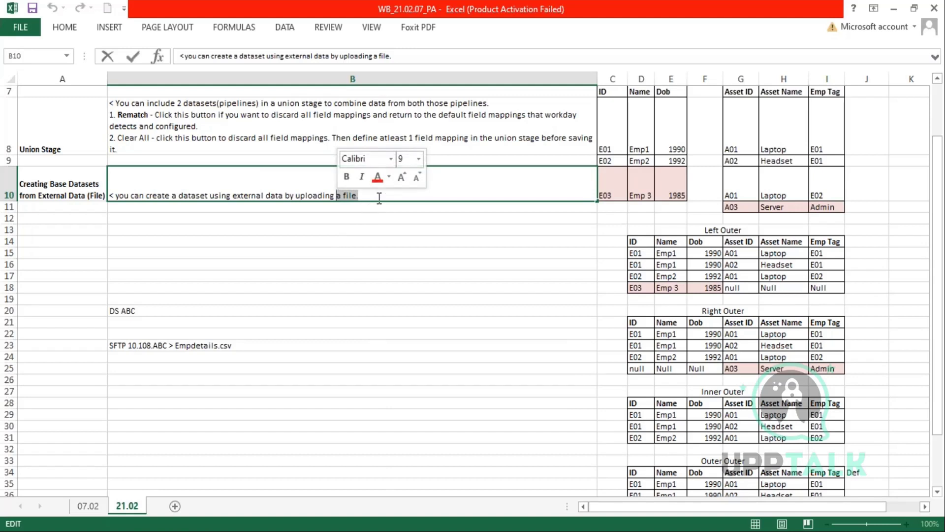
{"action": "key", "text": "Right"}
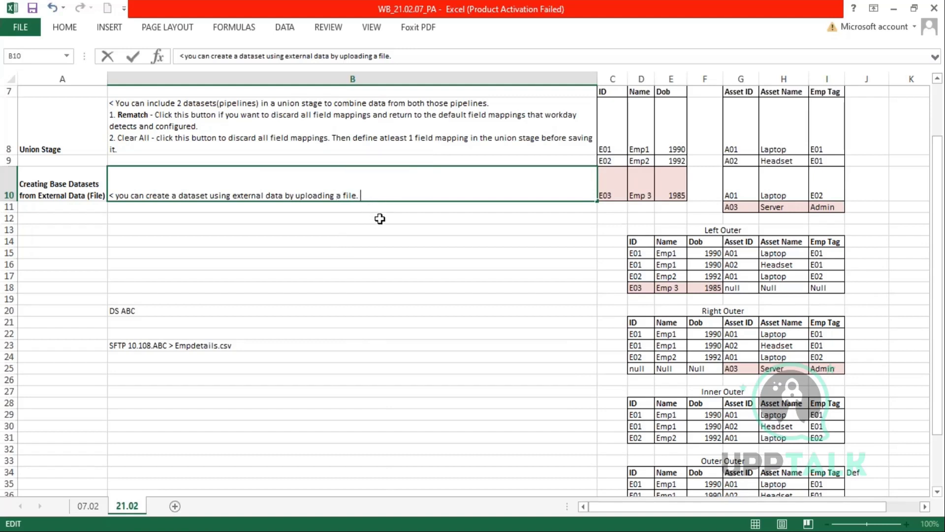
{"action": "type", "text": "This sis usually"}
{"action": "type", "text": "done"}
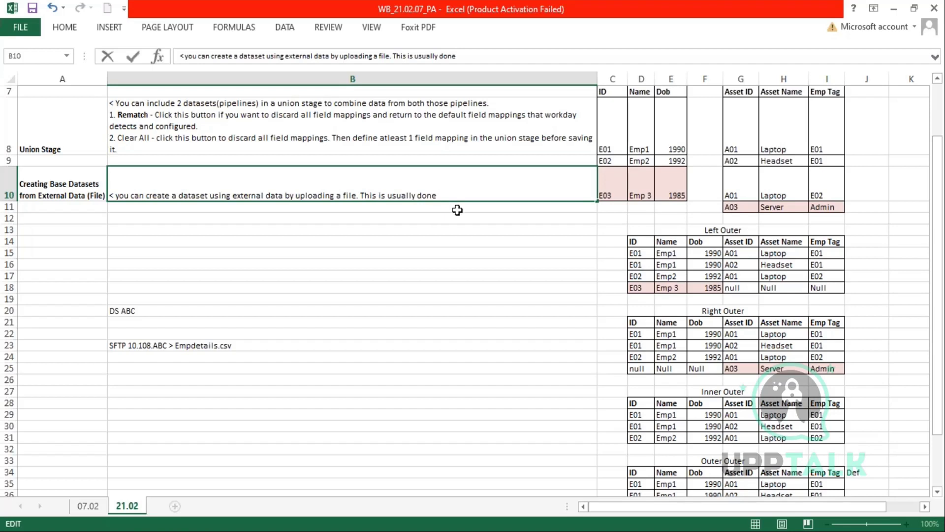
{"action": "type", "text": " when data in th"}
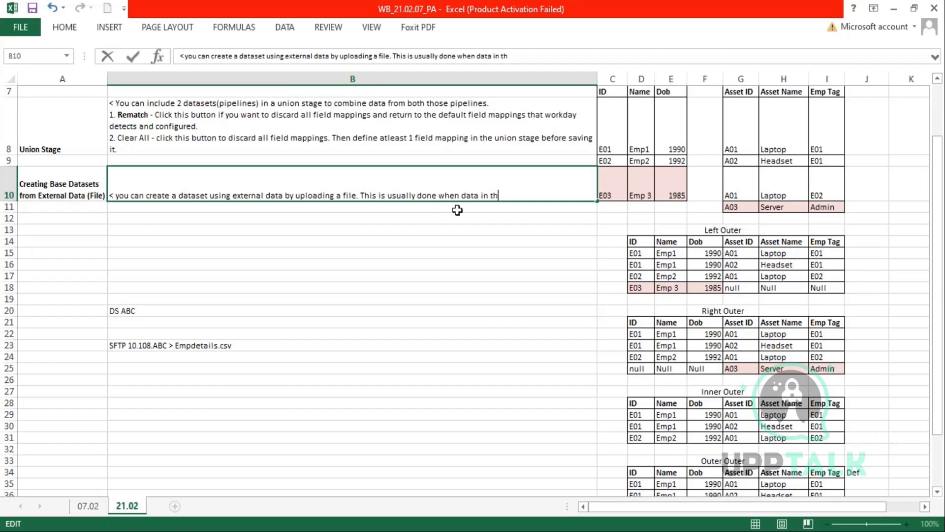
{"action": "type", "text": "e files is less likel"}
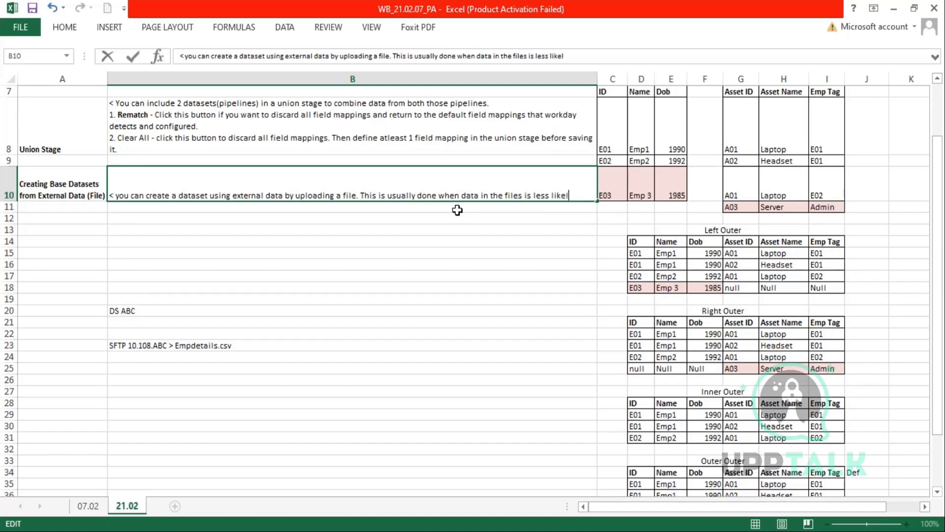
{"action": "type", "text": "y to change ov"}
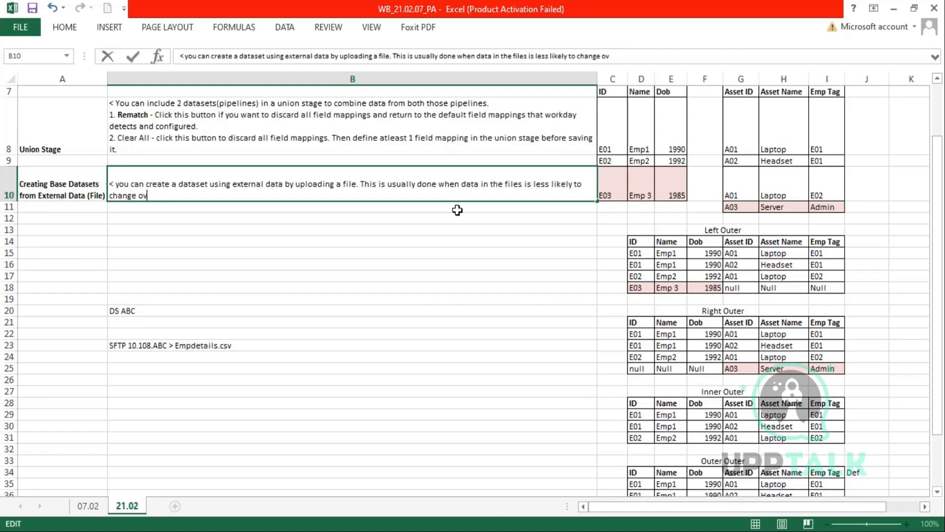
{"action": "type", "text": "er time."}
{"action": "key", "text": "alt+Return"}
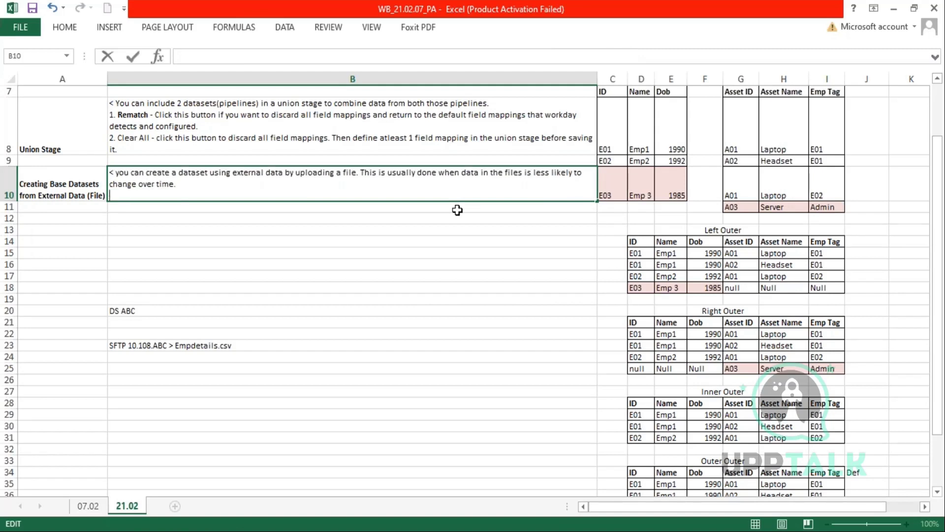
{"action": "type", "text": "1. the maximum file s"}
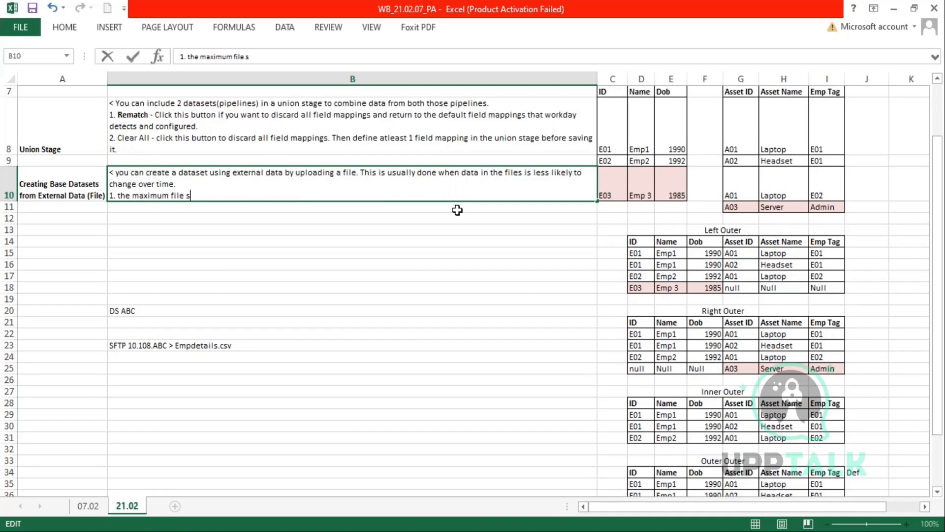
{"action": "type", "text": "ixe when you upload is 500 MB"}
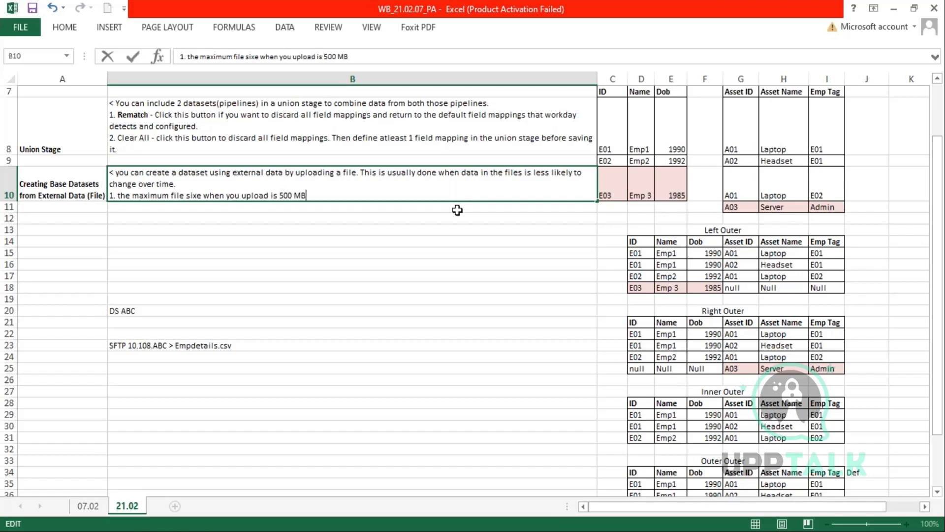
- Add point 2, delimited plain-text file (CSV or tab delimited), and point 3, one record per line
{"action": "left_click", "coordinate": [457, 210]}
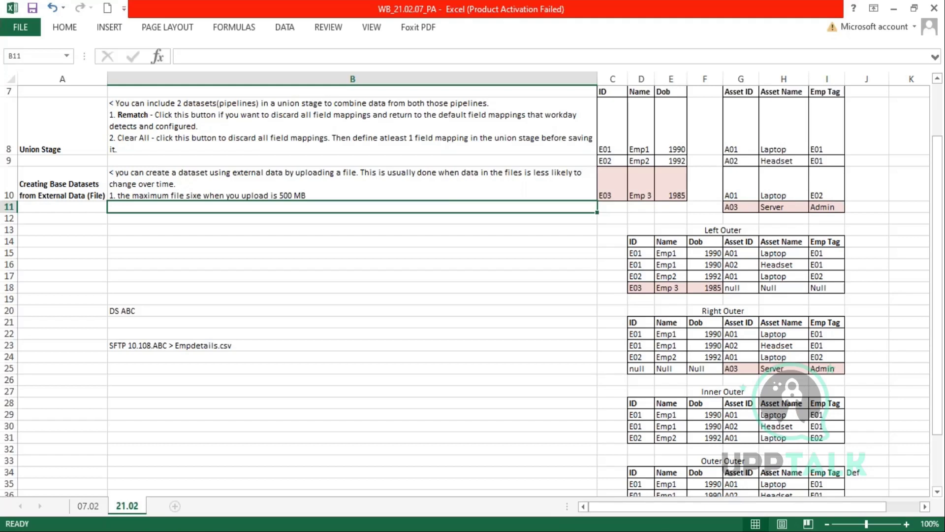
{"action": "double_click", "coordinate": [381, 195]}
{"action": "key", "text": "alt+Return"}
{"action": "type", "text": "2. Fie"}
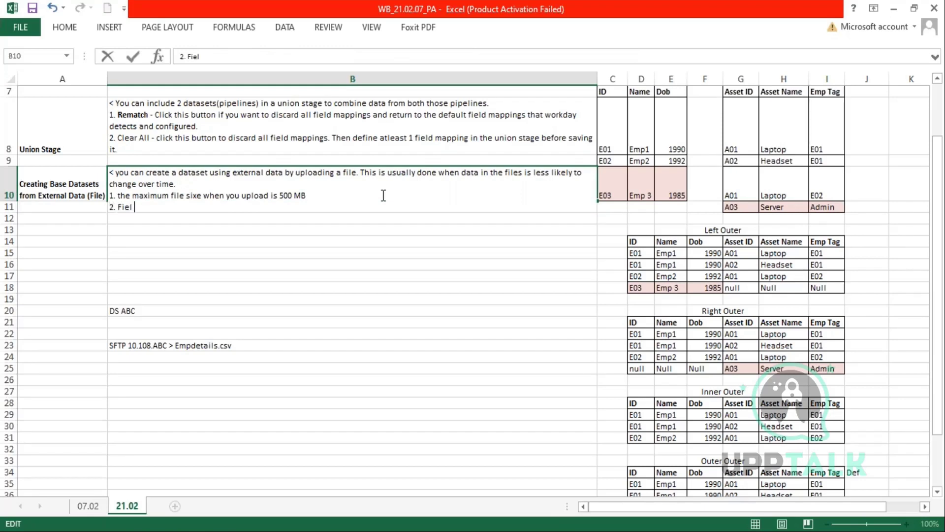
{"action": "type", "text": "l"}
{"action": "key", "text": "BackSpace"}
{"action": "key", "text": "BackSpace"}
{"action": "key", "text": "BackSpace"}
{"action": "key", "text": "BackSpace"}
{"action": "type", "text": "A del"}
{"action": "type", "text": "imited fi"}
{"action": "type", "text": "el"}
{"action": "key", "text": "BackSpace"}
{"action": "key", "text": "BackSpace"}
{"action": "key", "text": "BackSpace"}
{"action": "type", "text": "ile"}
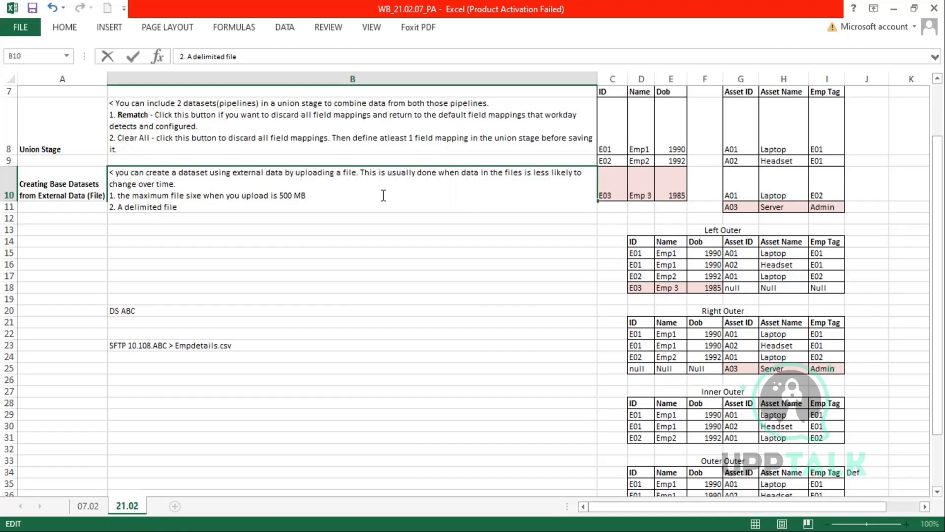
{"action": "type", "text": " in a plan text format."}
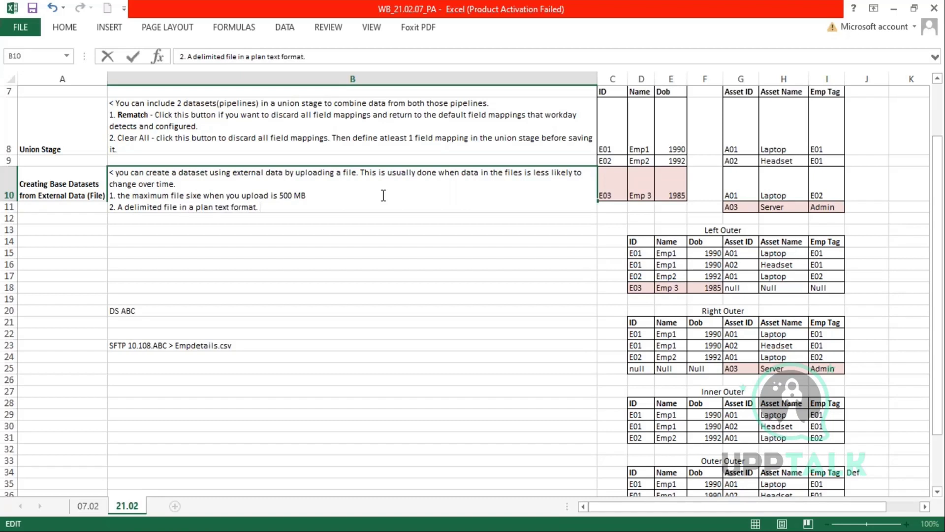
{"action": "key", "text": "BackSpace"}
{"action": "type", "text": " (CSv or rab delimited"}
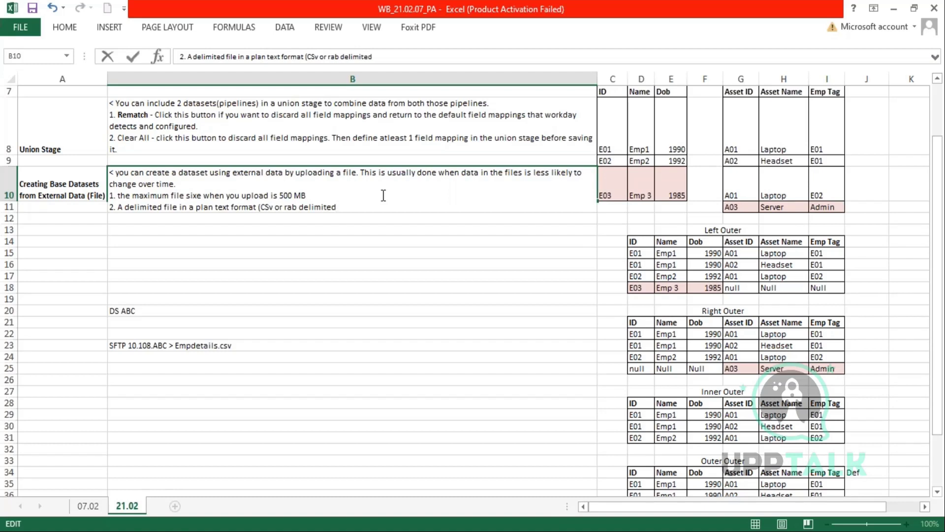
{"action": "type", "text": ")"}
{"action": "key", "text": "alt+Return"}
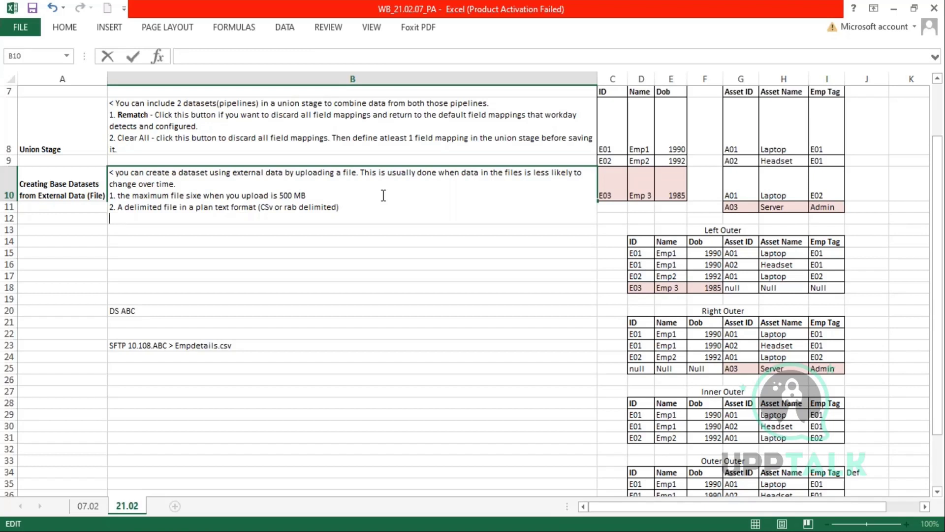
{"action": "type", "text": "3. I record per line"}
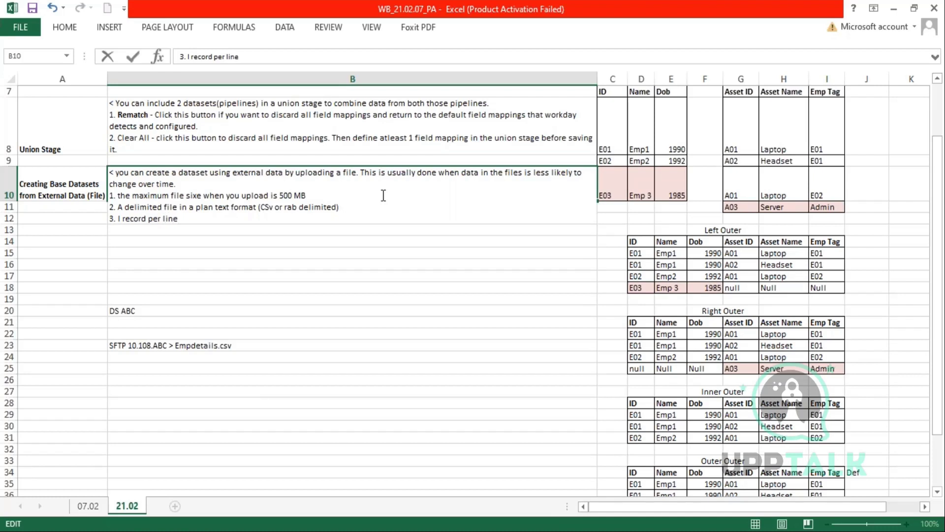
{"action": "key", "text": "Return"}
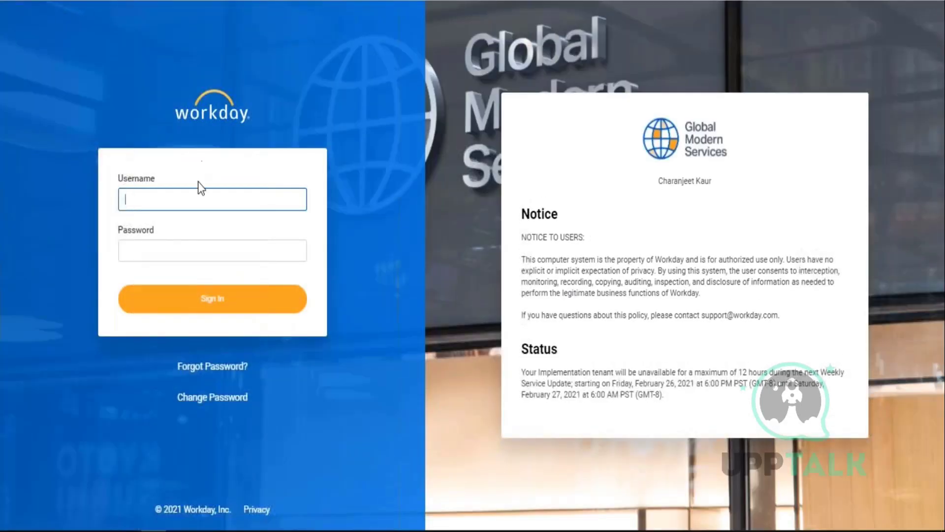
- Sign in to Workday with the account username and password
{"action": "type", "text": "banks"}
{"action": "key", "text": "Tab"}
{"action": "type", "text": "••••"}
{"action": "key", "text": "BackSpace"}
{"action": "type", "text": "•••••••"}
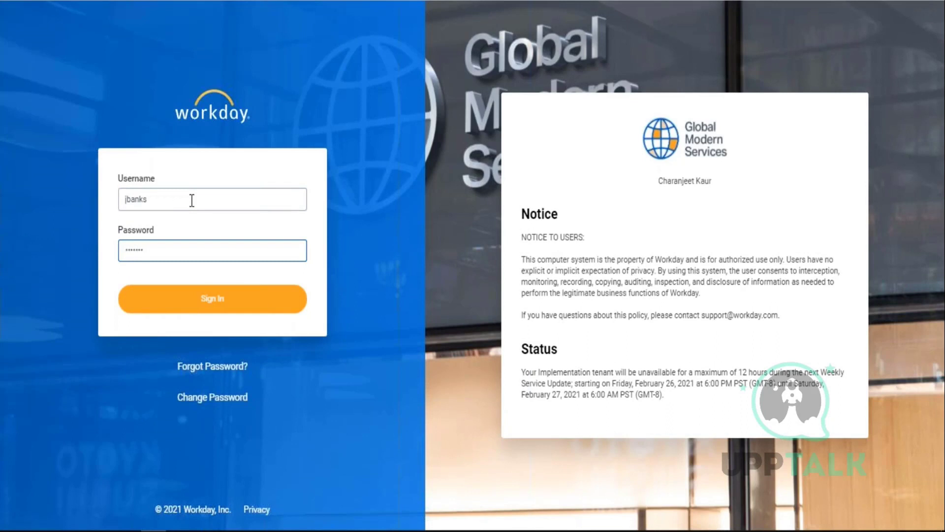
{"action": "type", "text": "••"}
{"action": "key", "text": "Return"}
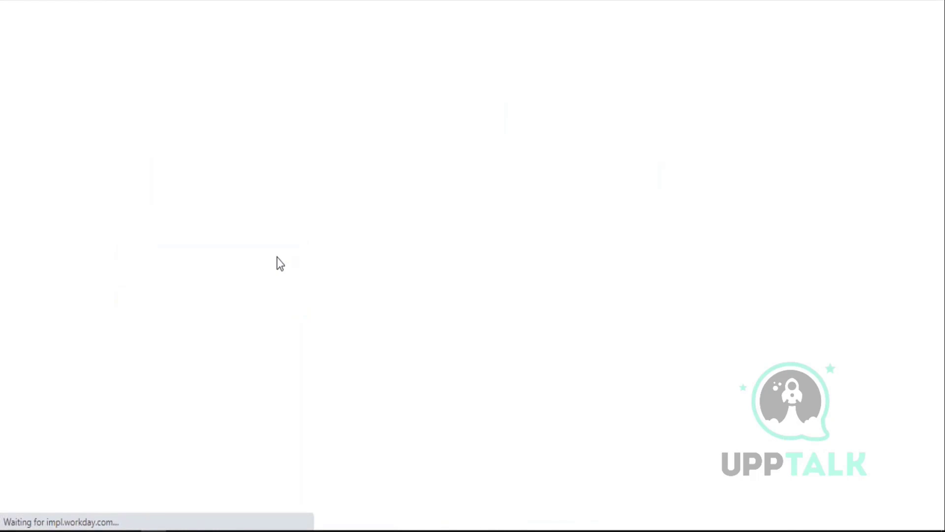
- Switch to full screen and start a proxy session acting as the chosen on-leave worker
{"action": "key", "text": "F11"}
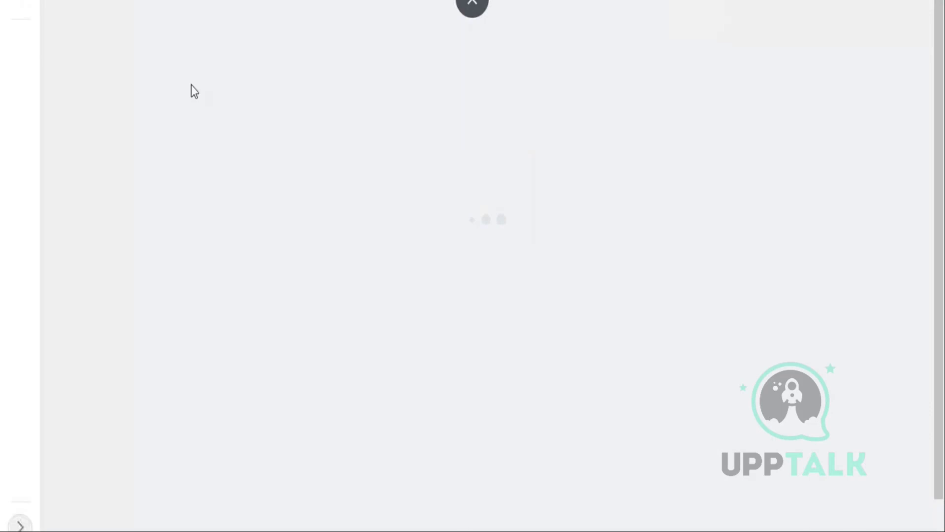
{"action": "mouse_move", "coordinate": [472, 2]}
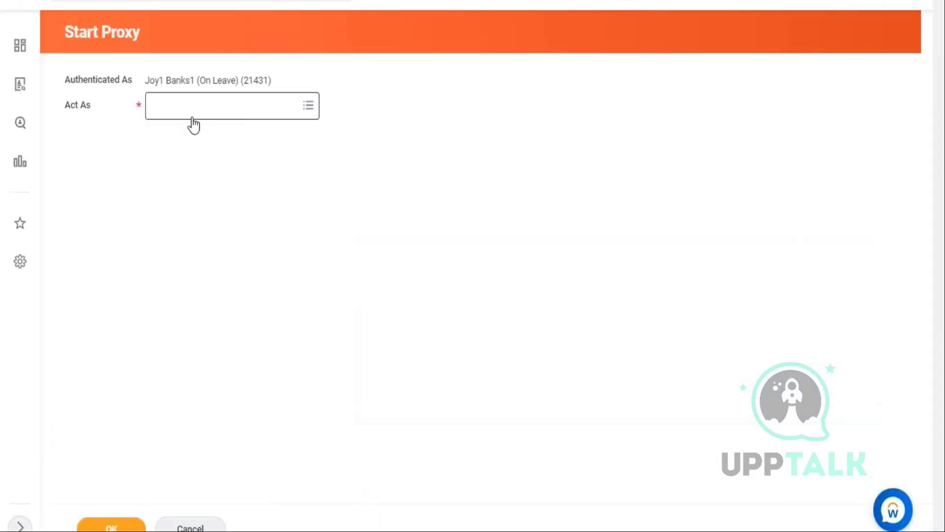
{"action": "left_click", "coordinate": [193, 118]}
{"action": "type", "text": "logan mcneil"}
{"action": "key", "text": "Return"}
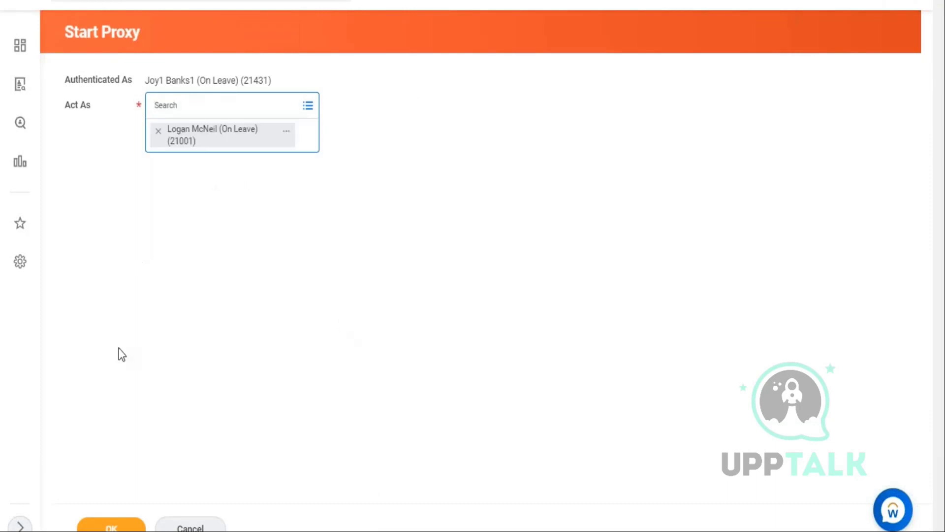
{"action": "left_click", "coordinate": [111, 525]}
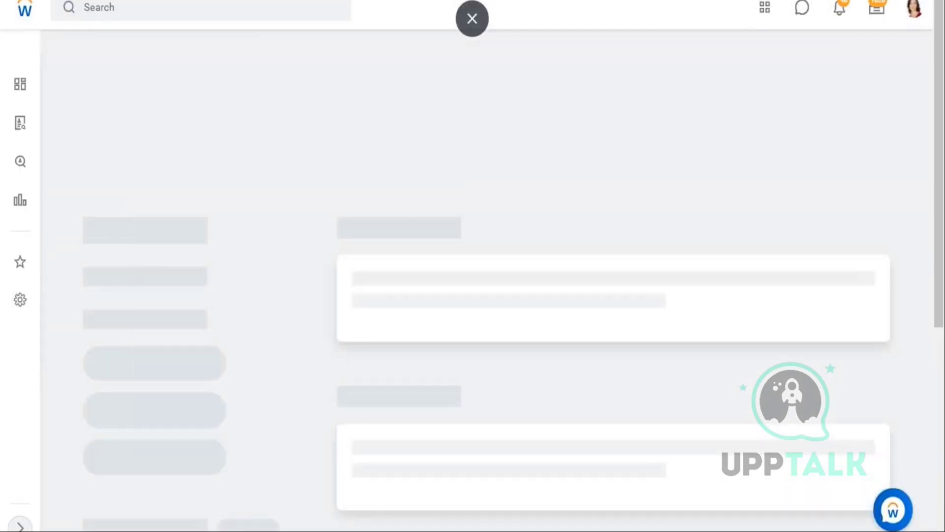
- Open the Data Catalog report through the Workday search for 'data cat'
{"action": "left_click", "coordinate": [115, 13]}
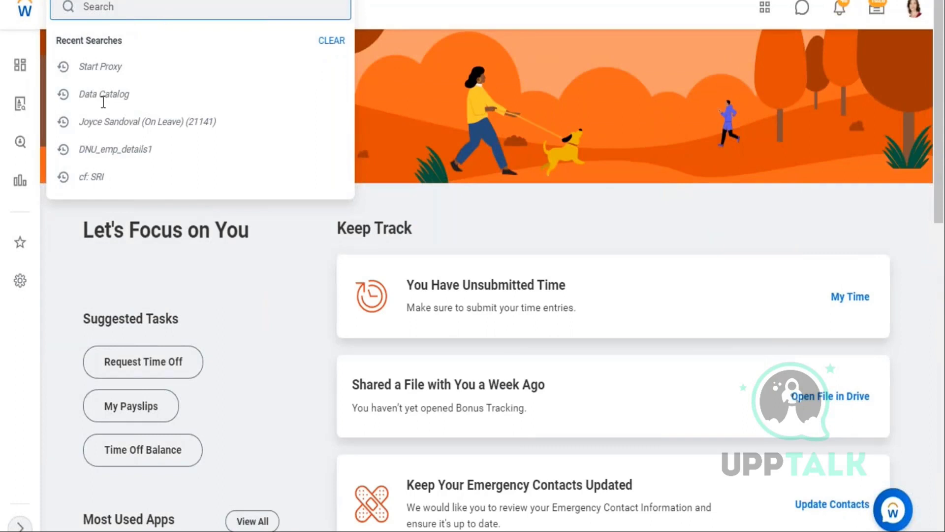
{"action": "type", "text": "data cat"}
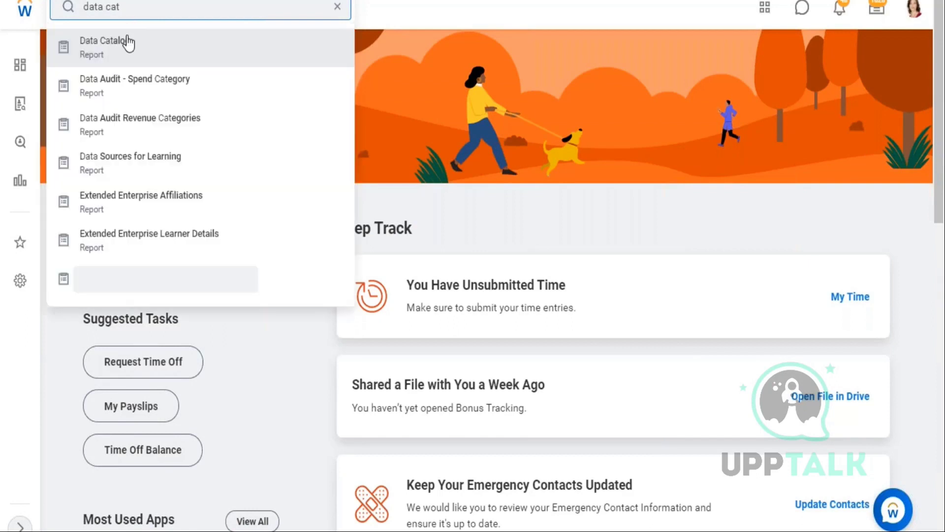
{"action": "left_click", "coordinate": [327, 46]}
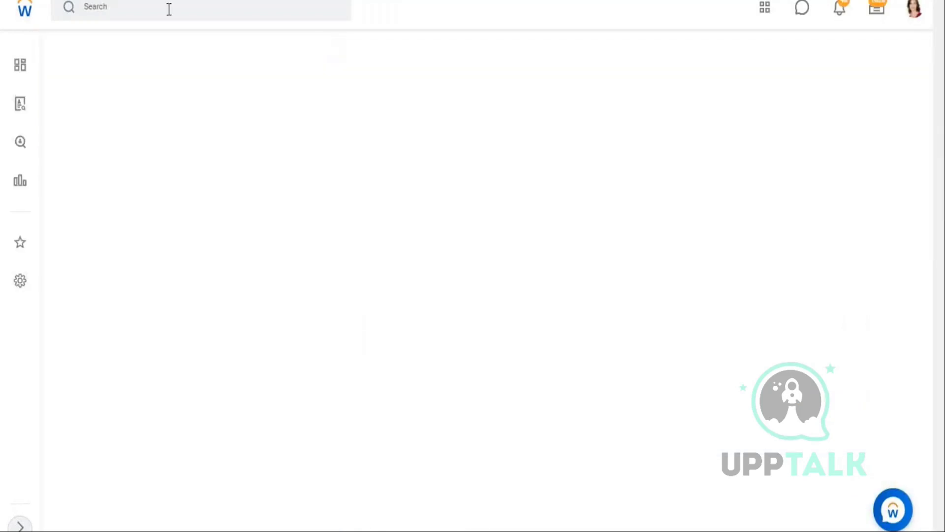
{"action": "left_click", "coordinate": [169, 8]}
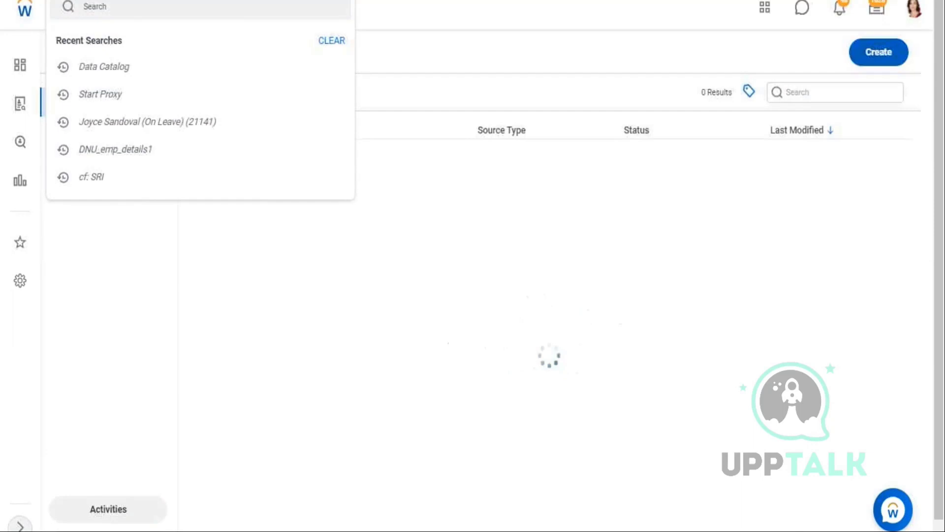
- Create a base dataset from file, uploading ZF_03_Worker Details from UK > 2. College > Workday Classes
{"action": "left_click", "coordinate": [879, 52]}
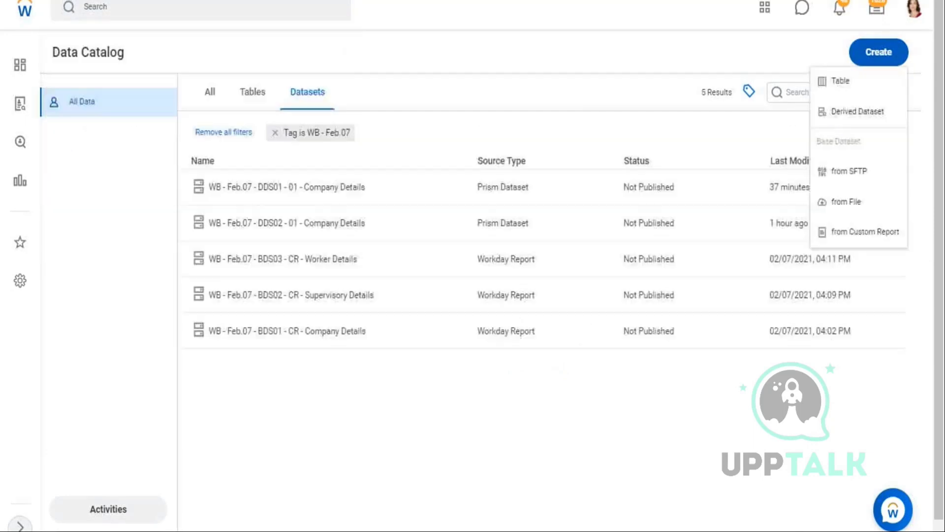
{"action": "left_click", "coordinate": [854, 203]}
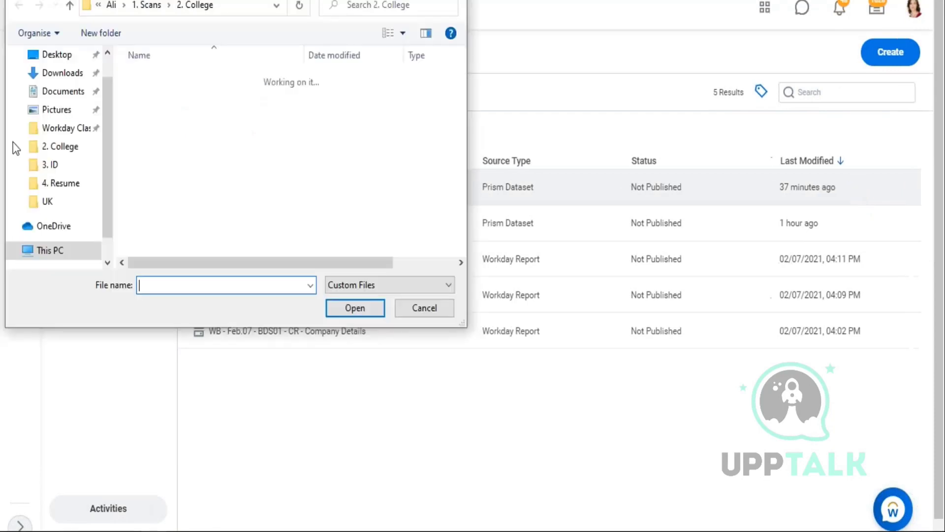
{"action": "left_click", "coordinate": [49, 202]}
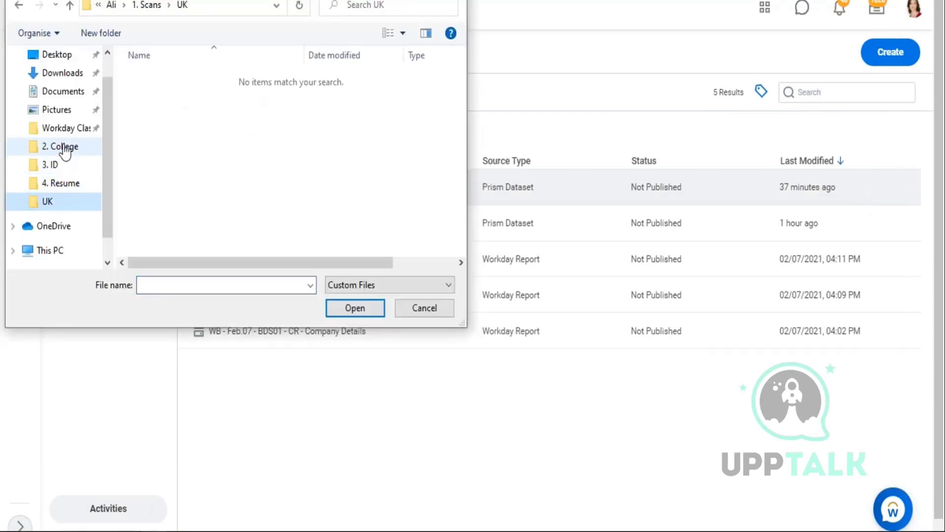
{"action": "left_click", "coordinate": [71, 143]}
{"action": "left_click", "coordinate": [74, 130]}
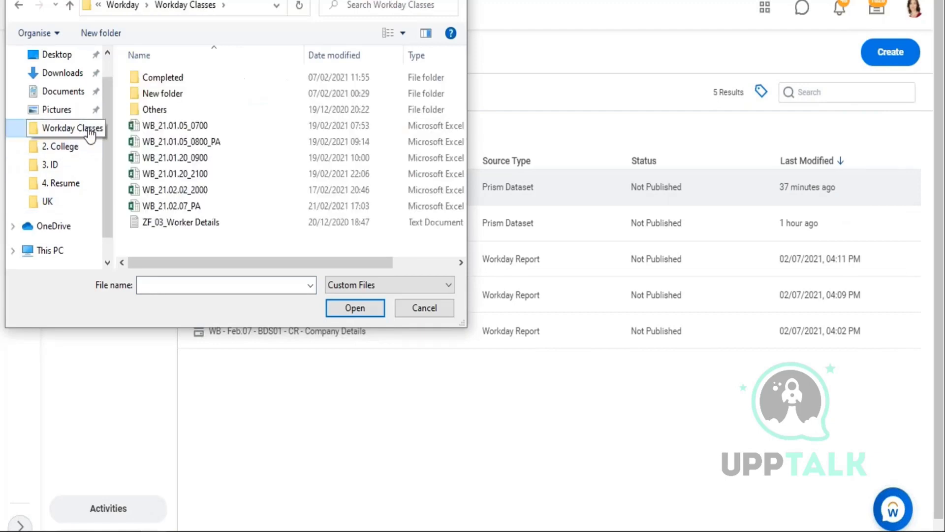
{"action": "left_click", "coordinate": [183, 221]}
{"action": "left_click", "coordinate": [341, 303]}
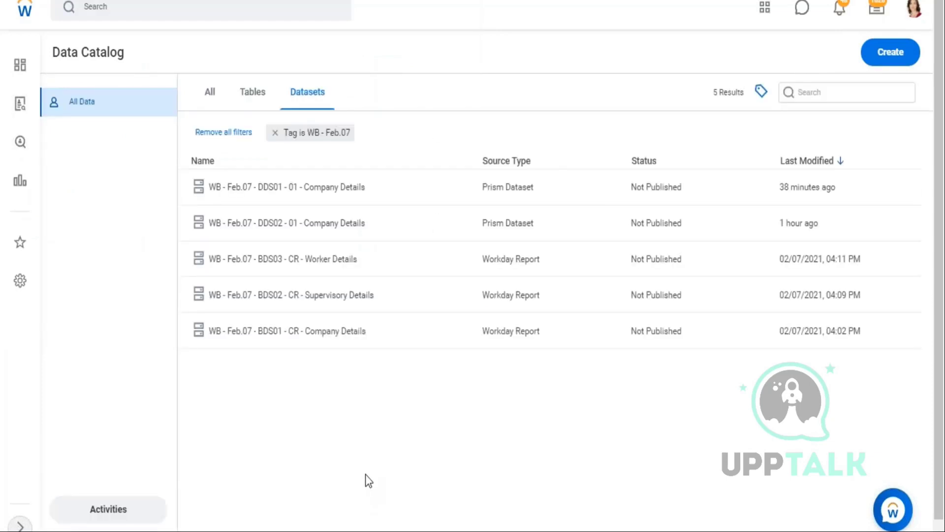
- Review the Import Stage notes on sheet 21.02, then select empty cell A12 for a new entry
{"action": "key", "text": "alt+Tab"}
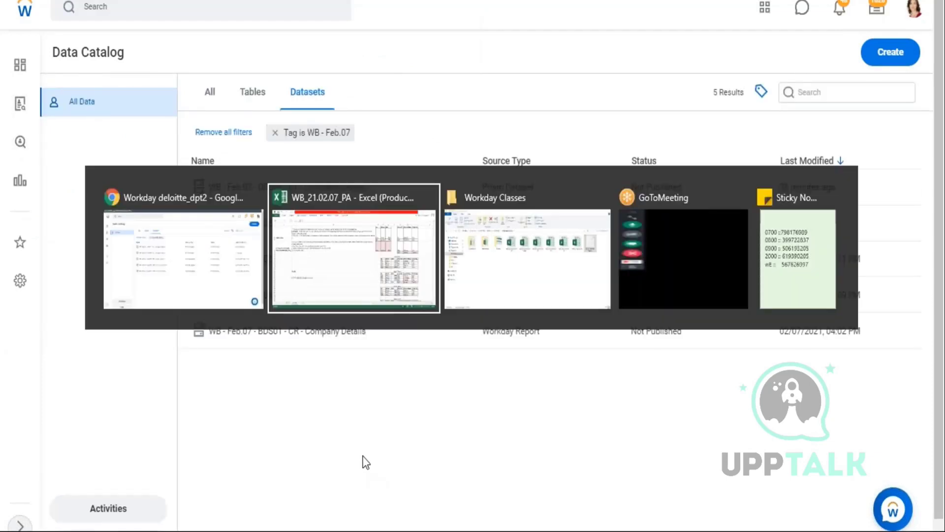
{"action": "scroll", "coordinate": [36, 273], "scroll_direction": "up", "scroll_amount": 2}
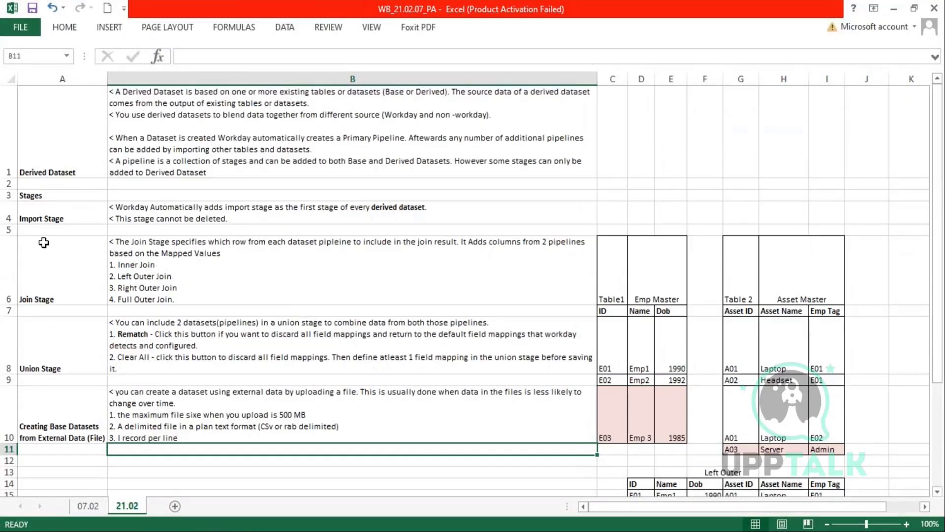
{"action": "left_click_drag", "start_coordinate": [50, 210], "coordinate": [429, 210]}
{"action": "left_click", "coordinate": [409, 207]}
{"action": "double_click", "coordinate": [408, 207]}
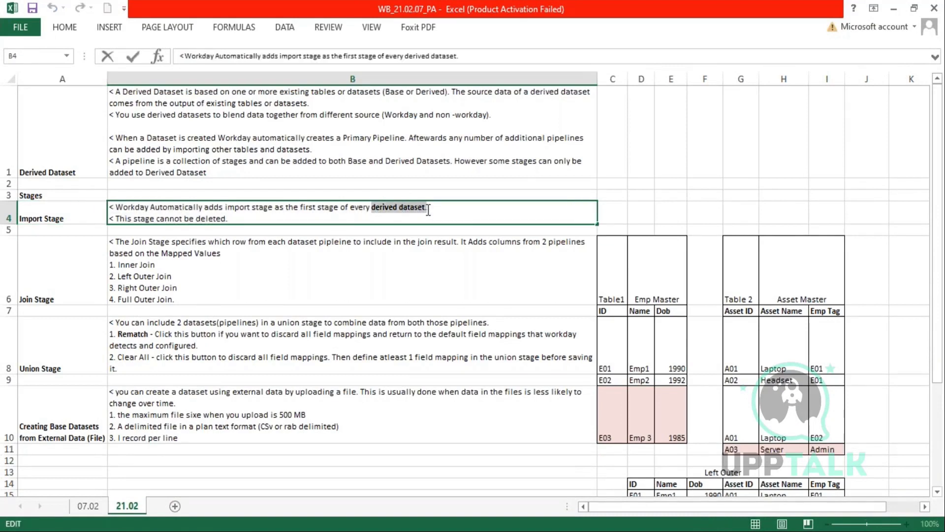
{"action": "left_click", "coordinate": [38, 216]}
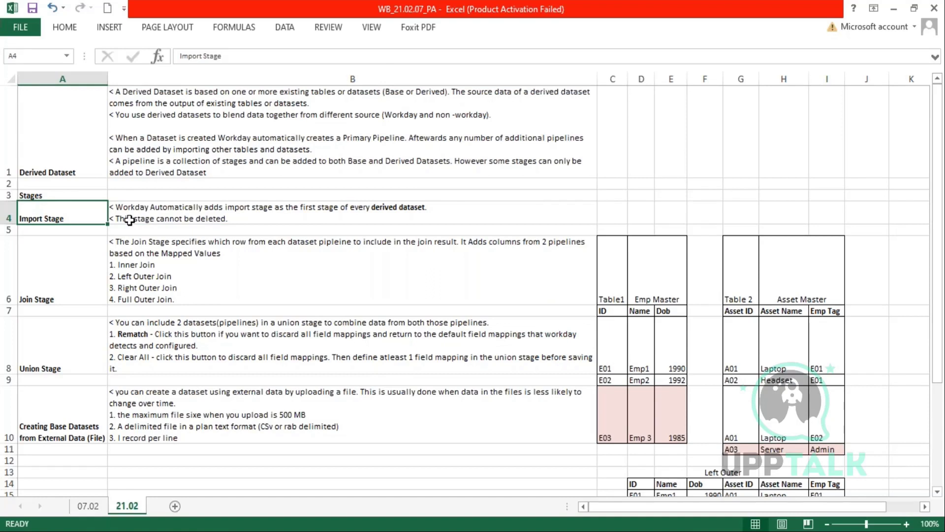
{"action": "scroll", "coordinate": [129, 220], "scroll_direction": "down", "scroll_amount": 1}
{"action": "left_click", "coordinate": [49, 347]}
- Label cell A12 'Parse Stage'
{"action": "type", "text": "Parse"}
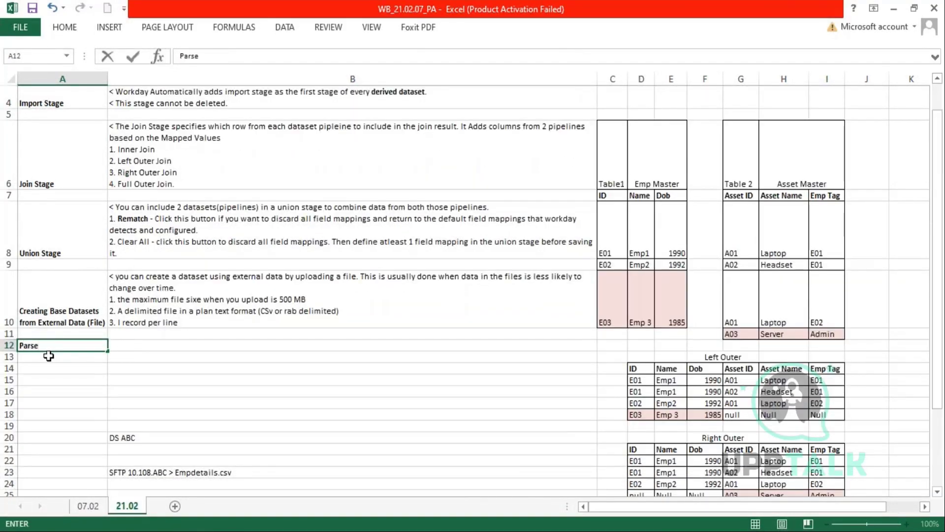
{"action": "key", "text": "Tab"}
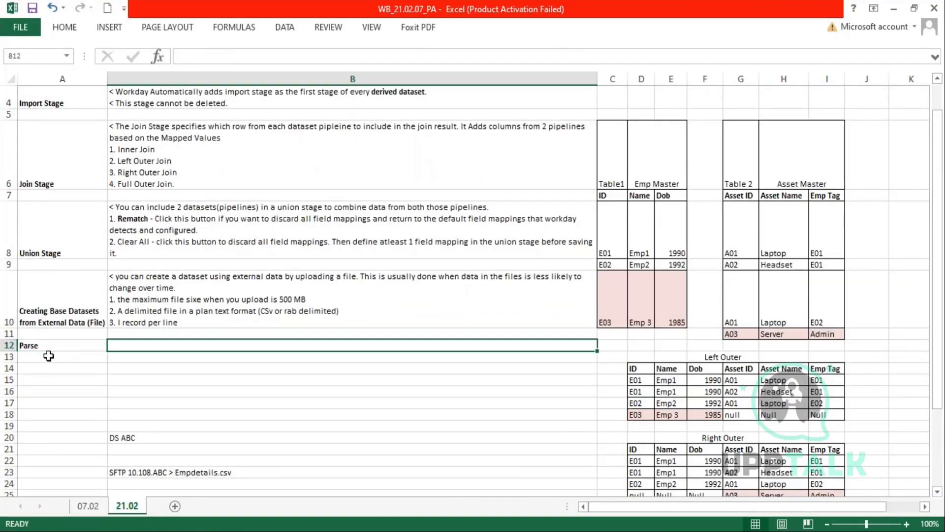
{"action": "left_click", "coordinate": [59, 344]}
{"action": "left_click", "coordinate": [59, 334]}
{"action": "left_click", "coordinate": [59, 345]}
{"action": "double_click", "coordinate": [63, 343]}
{"action": "type", "text": "Stage"}
{"action": "key", "text": "Tab"}
- Note in B12 that Base Dataset imports get a Parse Stage first in the Primary Pipeline, and save
{"action": "type", "text": "1. Whenve"}
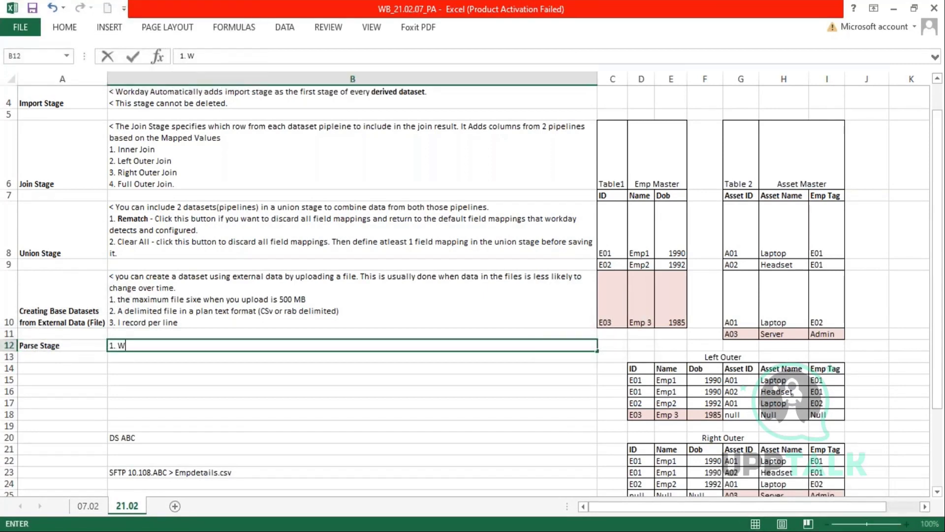
{"action": "key", "text": "BackSpace"}
{"action": "key", "text": "BackSpace"}
{"action": "type", "text": "you bring "}
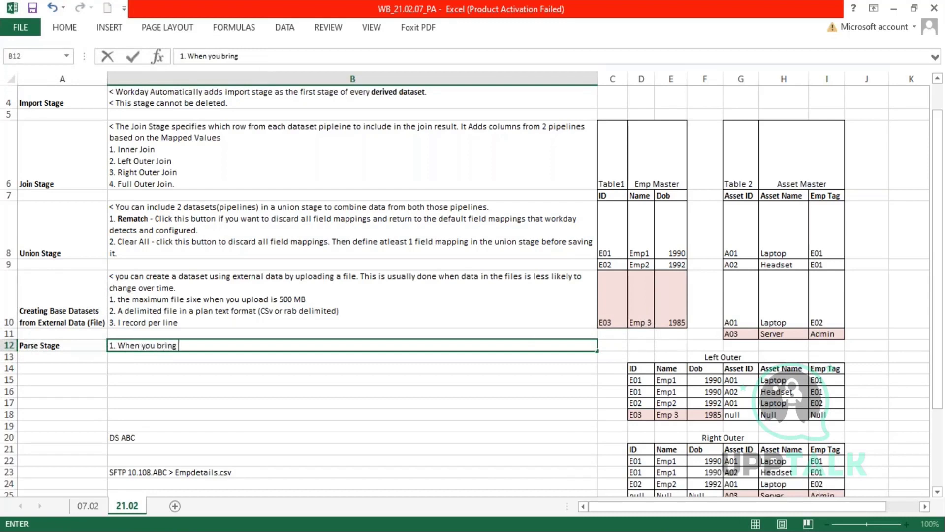
{"action": "type", "text": "in data into data "}
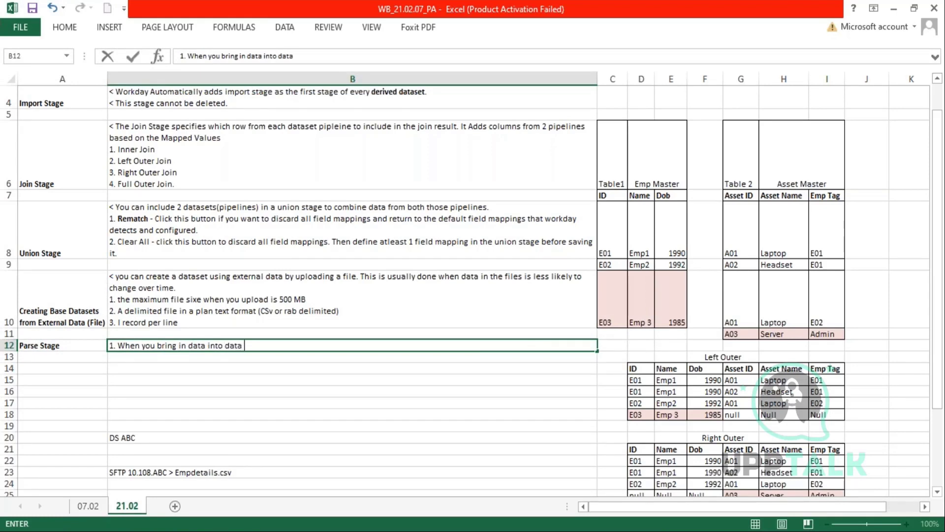
{"action": "type", "text": "catalog using a Base DAt"}
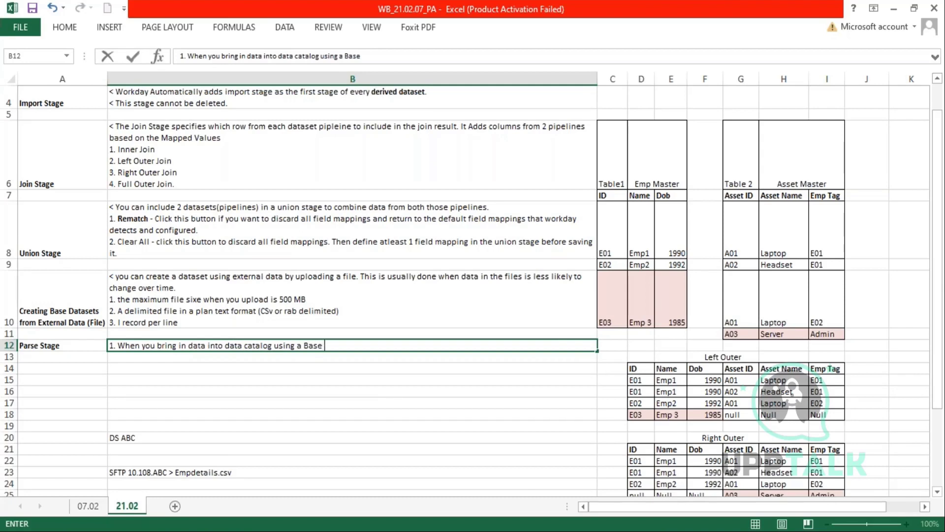
{"action": "key", "text": "BackSpace"}
{"action": "key", "text": "BackSpace"}
{"action": "type", "text": "ataset"}
{"action": "left_click", "coordinate": [206, 346]}
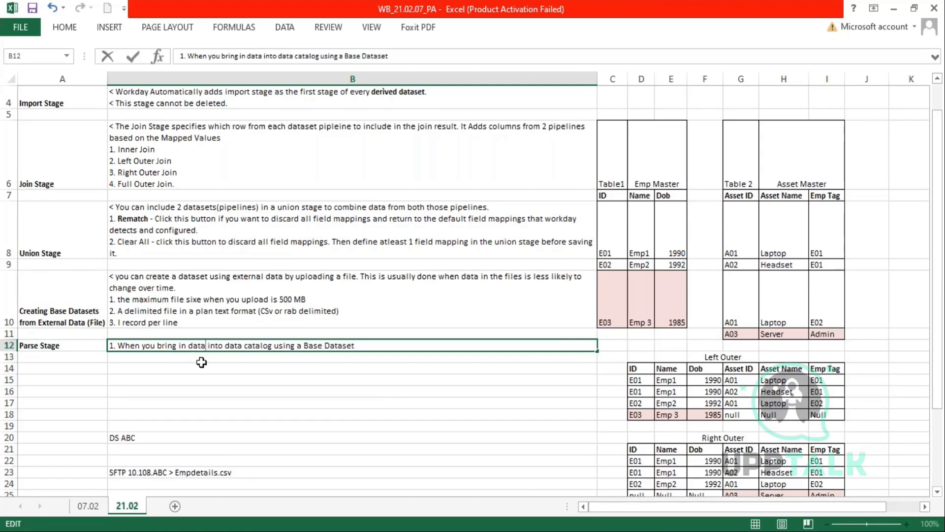
{"action": "type", "text": "(workday or"}
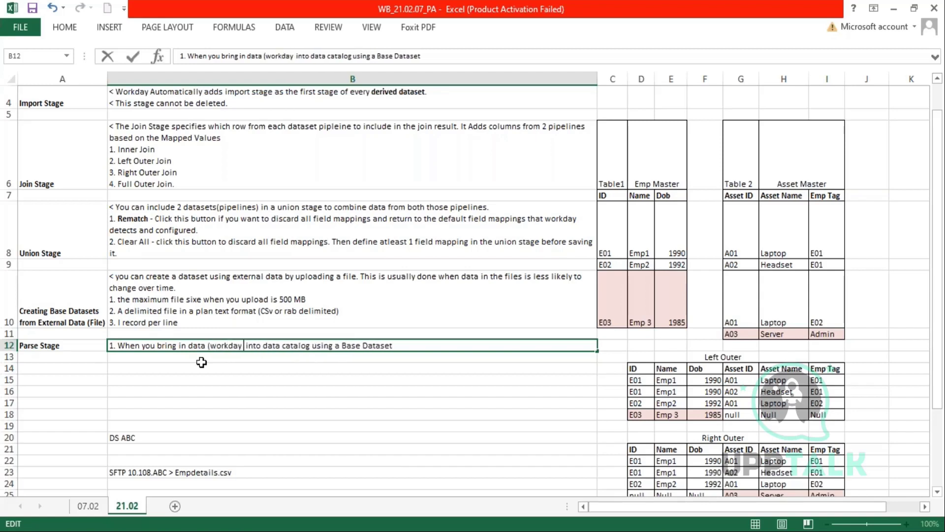
{"action": "type", "text": " non workday"}
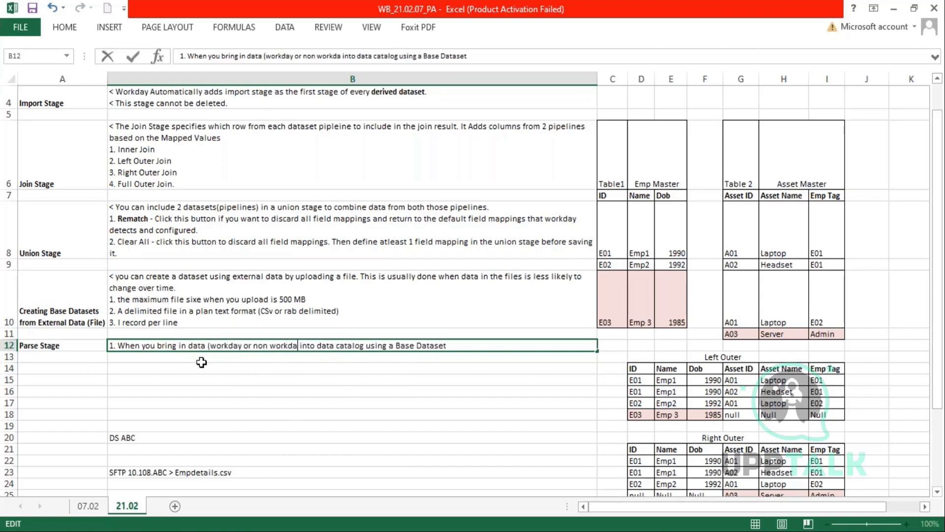
{"action": "type", "text": ")"}
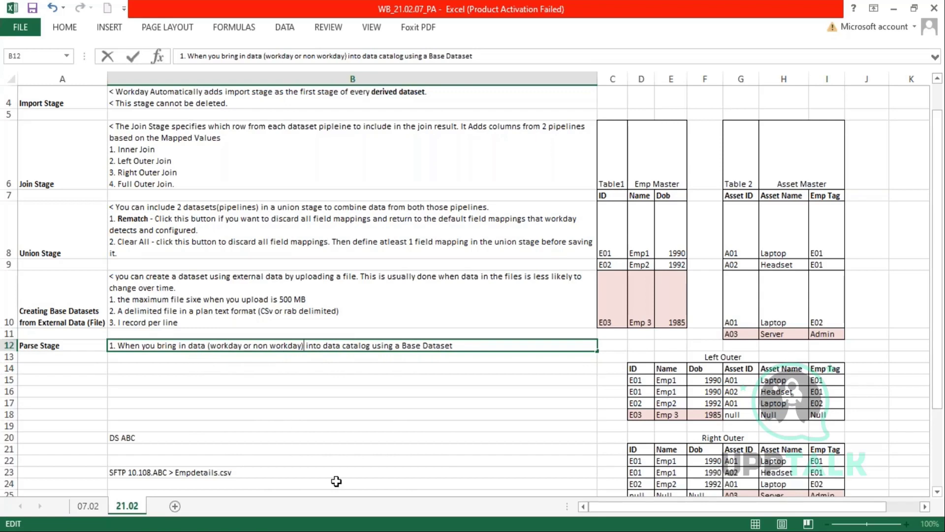
{"action": "left_click", "coordinate": [484, 348]}
{"action": "type", "text": ", PAr"}
{"action": "key", "text": "BackSpace"}
{"action": "key", "text": "BackSpace"}
{"action": "type", "text": "Workday auto"}
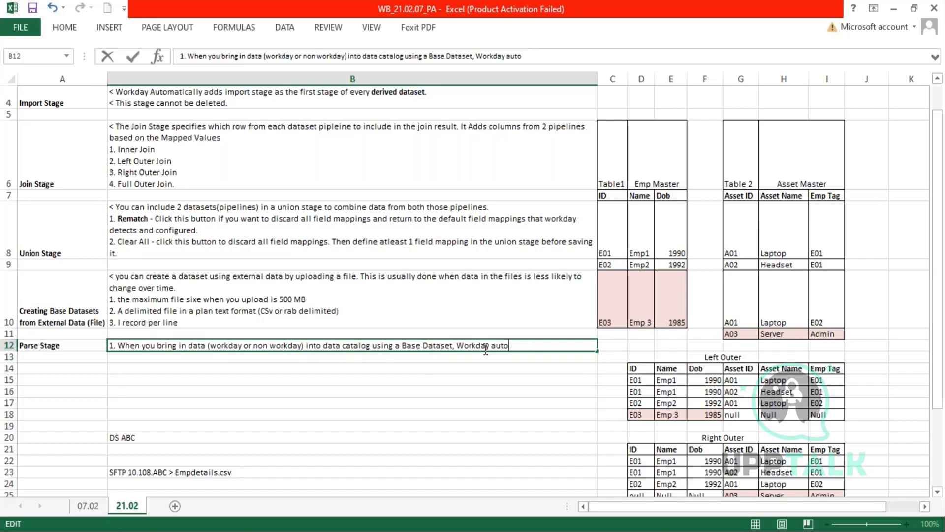
{"action": "type", "text": "matically adds a "}
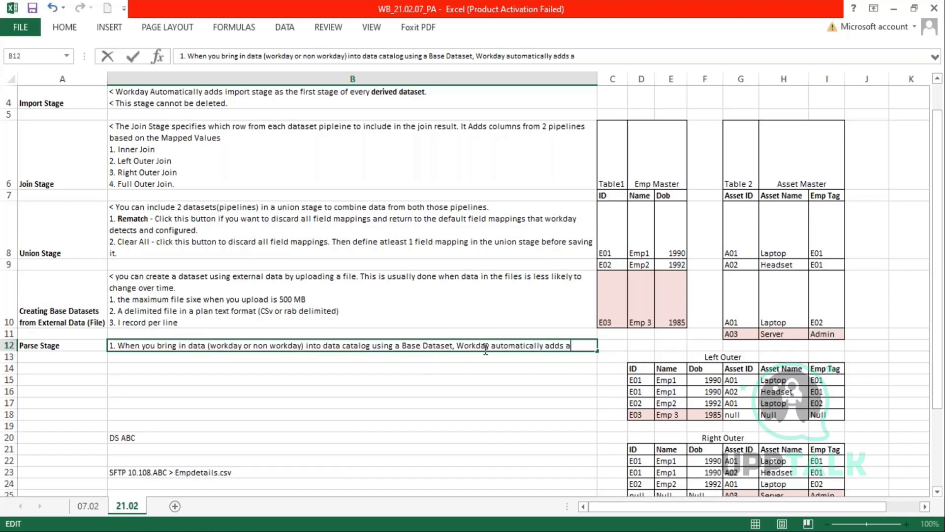
{"action": "type", "text": "Par"}
{"action": "type", "text": "se"}
{"action": "type", "text": " Stae"}
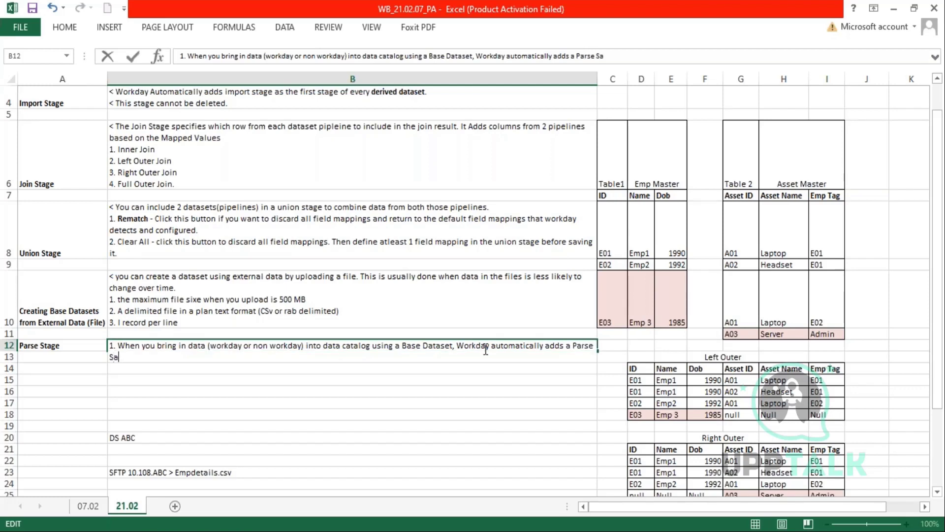
{"action": "key", "text": "BackSpace"}
{"action": "type", "text": "ge as the first stage o"}
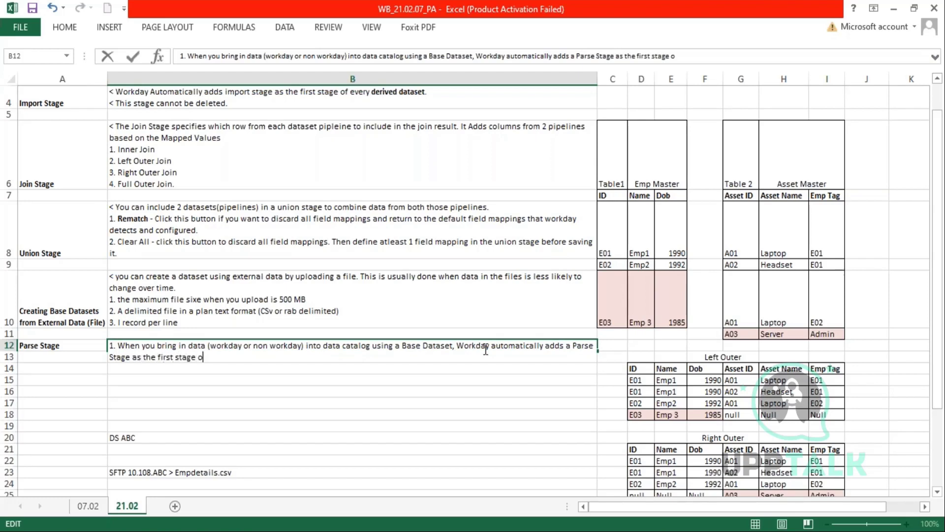
{"action": "type", "text": "f the Primar"}
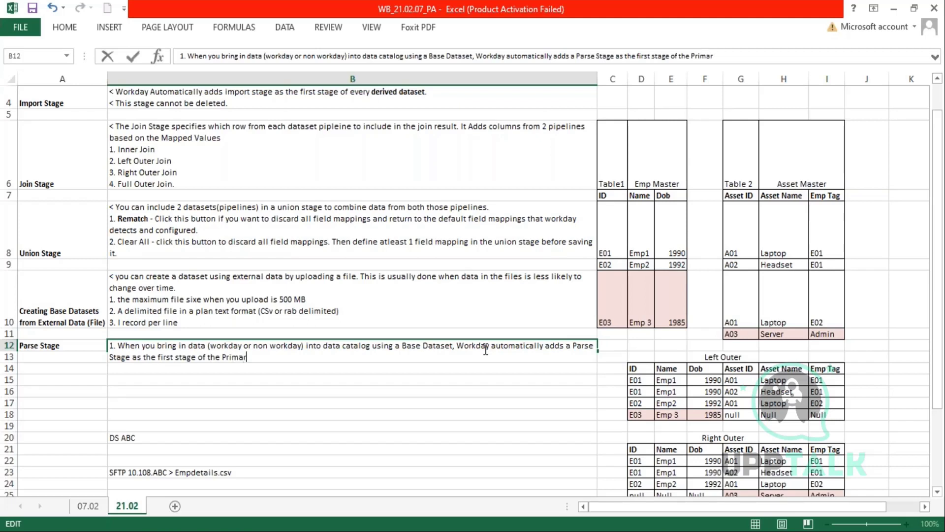
{"action": "type", "text": "y Pipeline"}
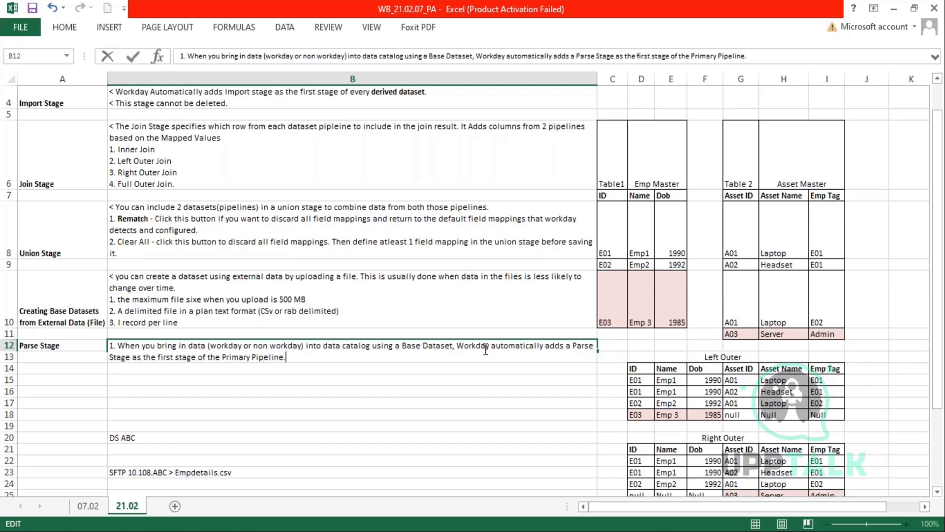
{"action": "type", "text": "."}
{"action": "key", "text": "Return"}
{"action": "key", "text": "ctrl+s"}
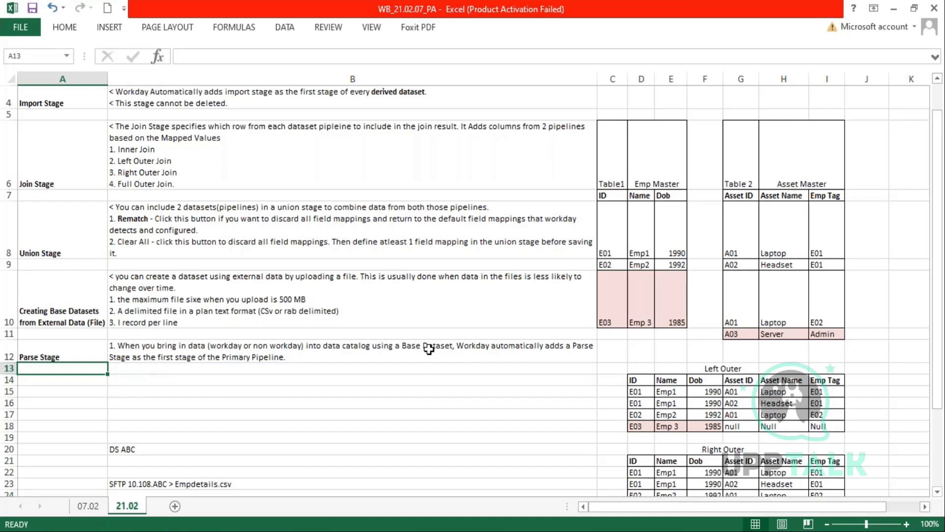
- Copy the B12 Parse Stage note and return to Workday
{"action": "double_click", "coordinate": [429, 348]}
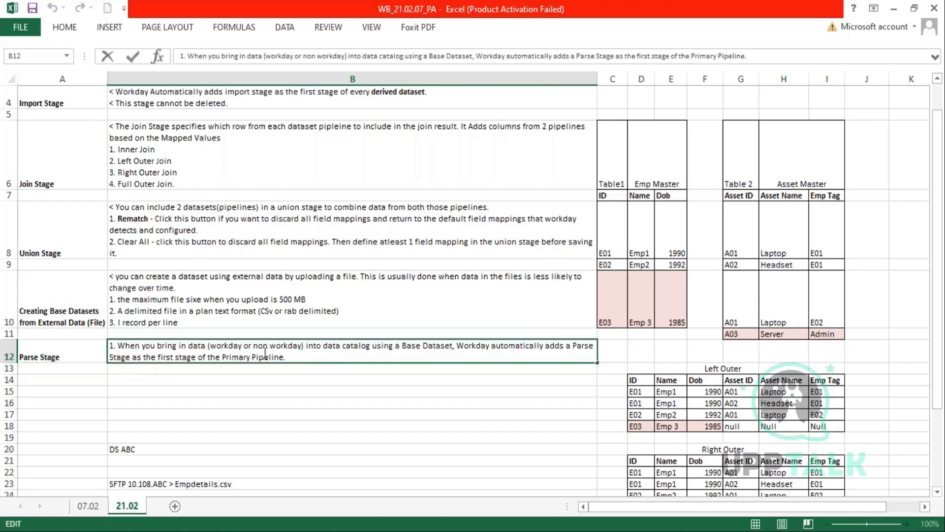
{"action": "left_click_drag", "start_coordinate": [287, 358], "coordinate": [136, 346]}
{"action": "key", "text": "ctrl+c"}
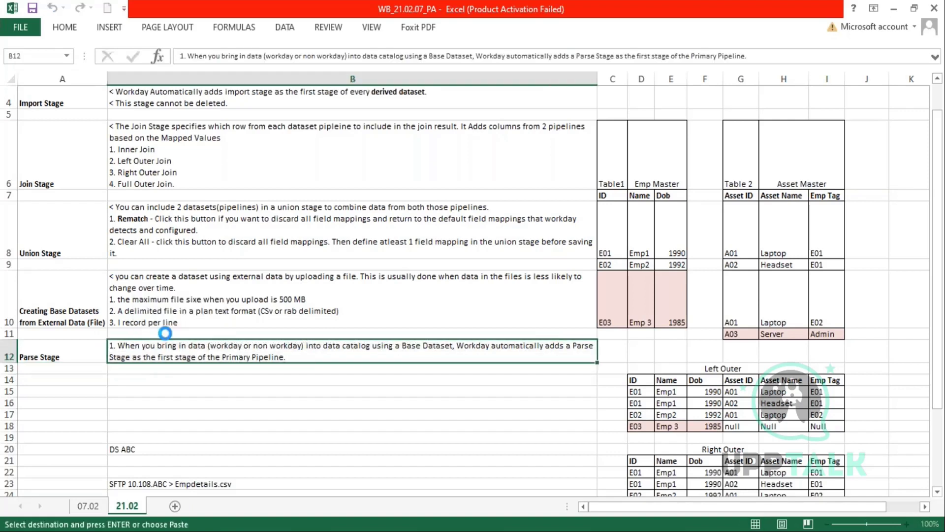
{"action": "key", "text": "alt+Tab"}
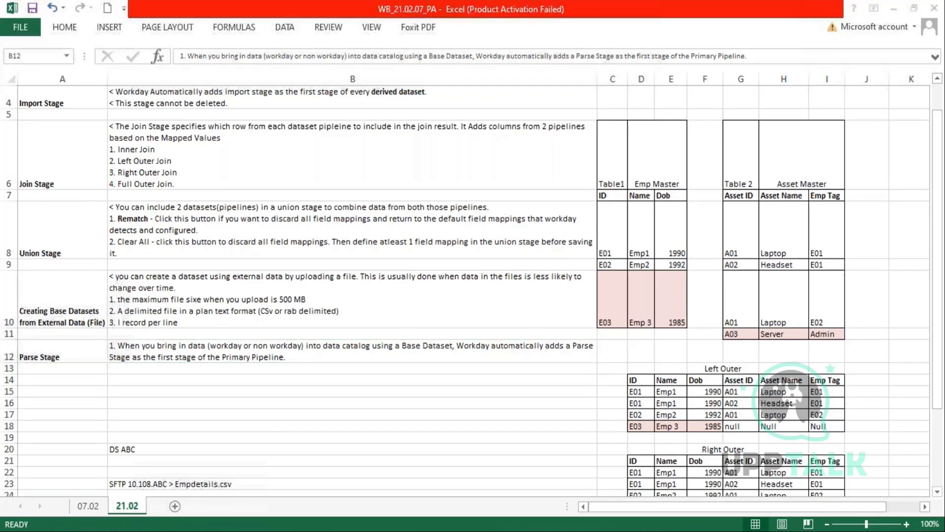
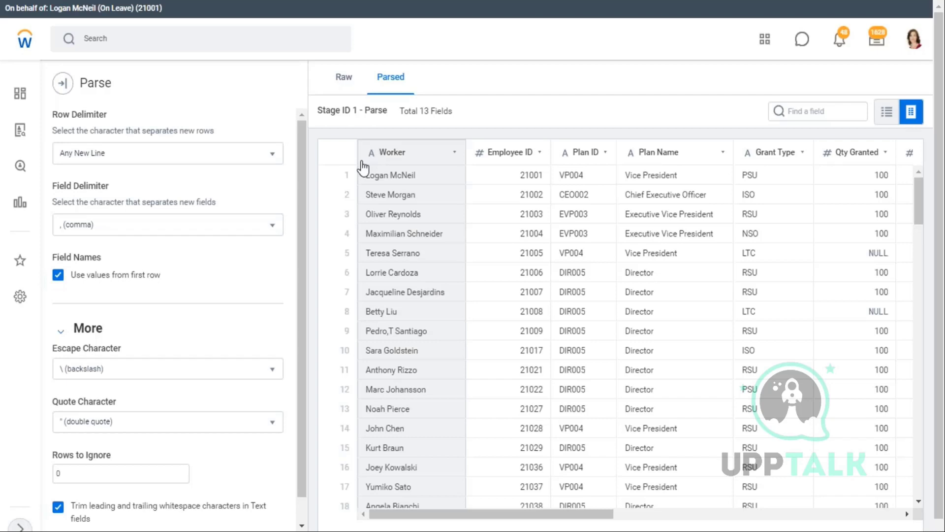
- Leave the 13-field Parse preview and switch to the Workday Classes folder holding ZF_03_Worker Details
{"action": "scroll", "coordinate": [236, 222], "scroll_direction": "down", "scroll_amount": 1}
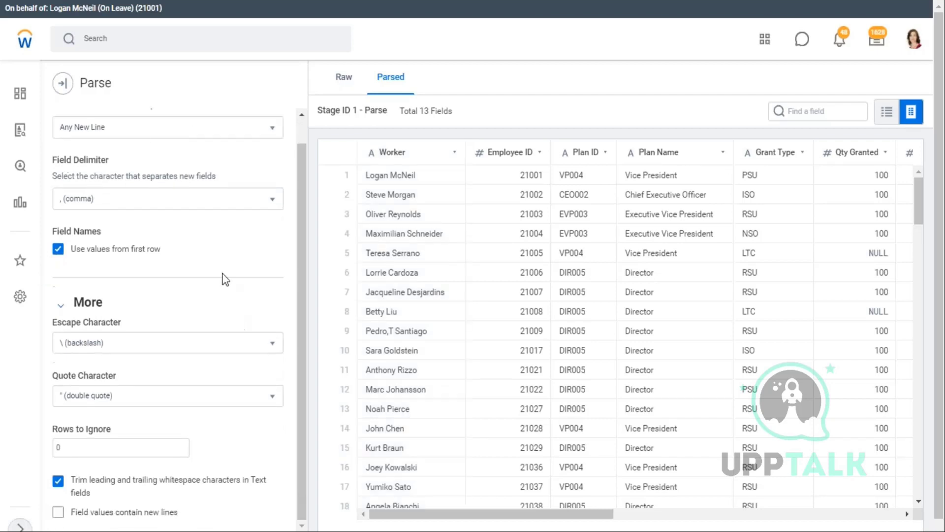
{"action": "scroll", "coordinate": [250, 268], "scroll_direction": "up", "scroll_amount": 1}
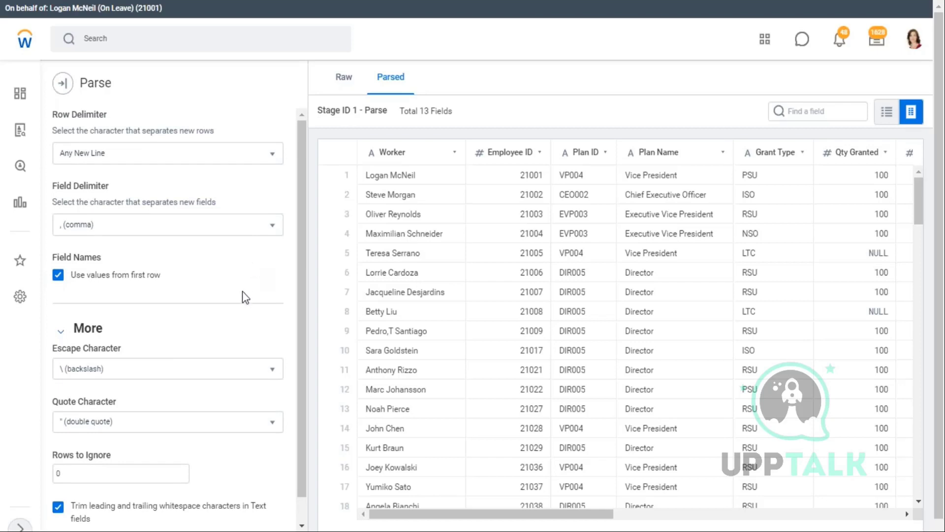
{"action": "key", "text": "alt+Tab"}
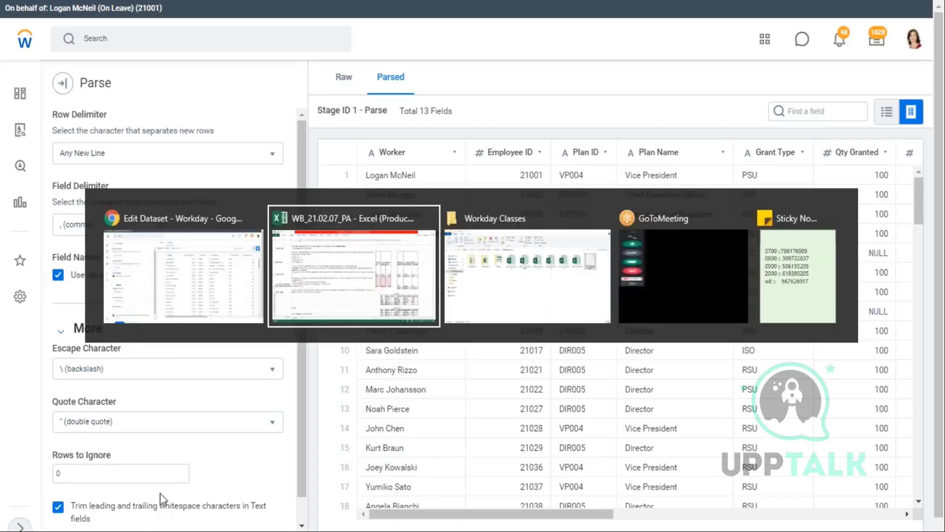
{"action": "key", "text": "alt+Tab"}
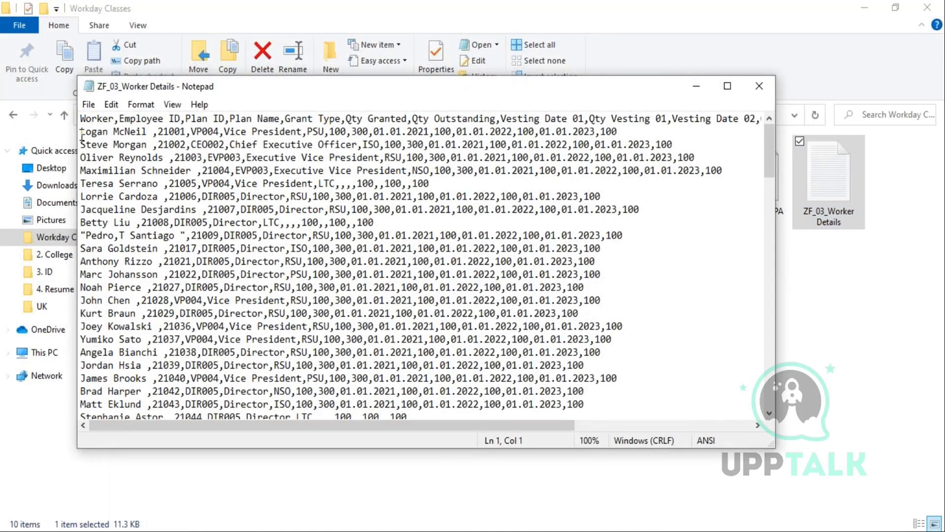
- In the CSV's first row, select the worker name and the comma after VP004, then resize Notepad beside the parsed table
{"action": "left_click_drag", "start_coordinate": [81, 132], "coordinate": [142, 133]}
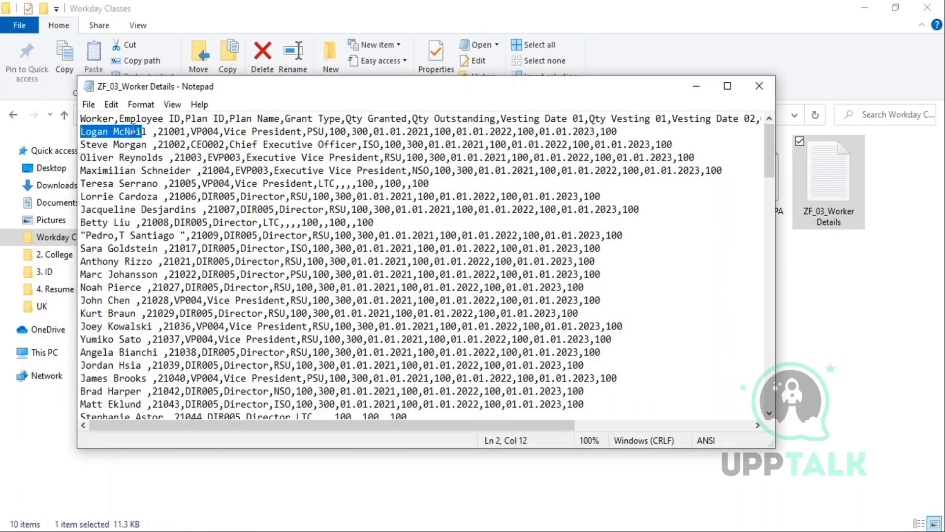
{"action": "key", "text": "alt+Tab"}
{"action": "key", "text": "Tab"}
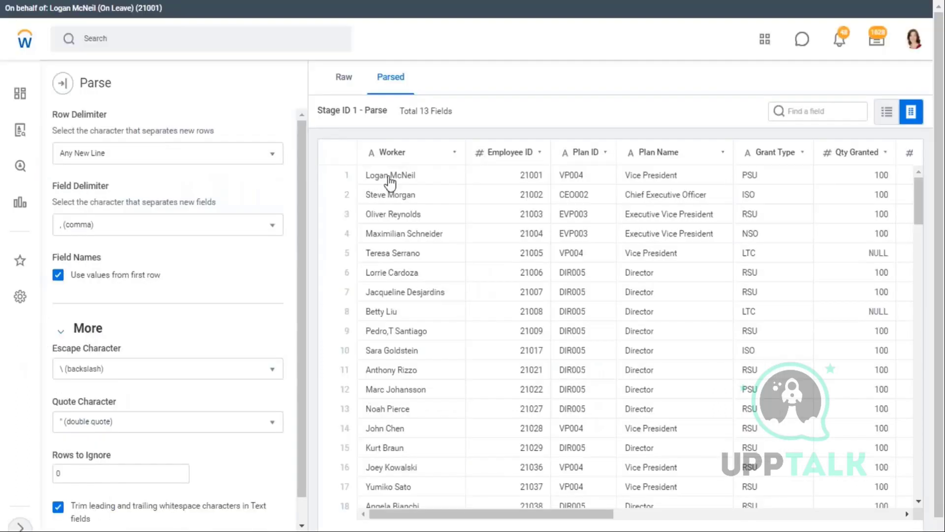
{"action": "key", "text": "alt+Tab"}
{"action": "left_click_drag", "start_coordinate": [148, 131], "coordinate": [80, 133]}
{"action": "left_click_drag", "start_coordinate": [159, 132], "coordinate": [219, 132]}
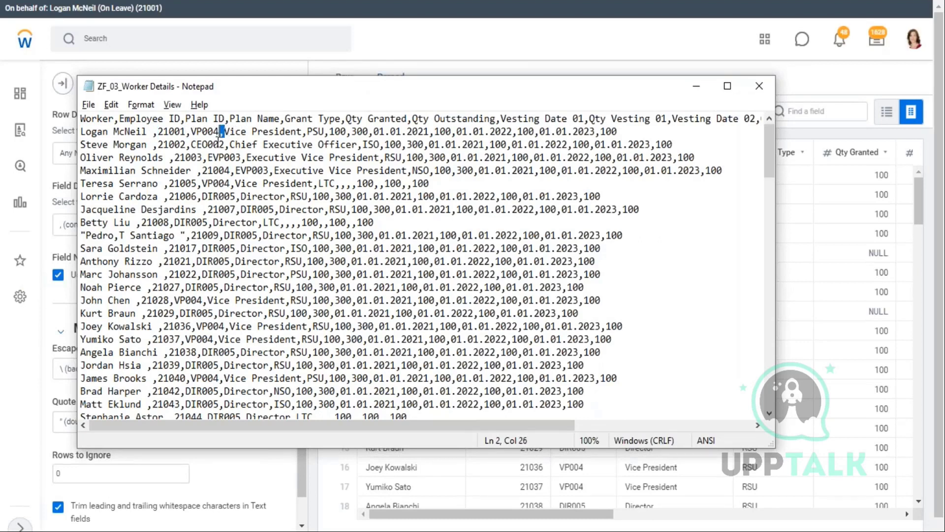
{"action": "left_click", "coordinate": [220, 132]}
{"action": "left_click_drag", "start_coordinate": [220, 132], "coordinate": [226, 132]}
{"action": "left_click_drag", "start_coordinate": [778, 215], "coordinate": [354, 214]}
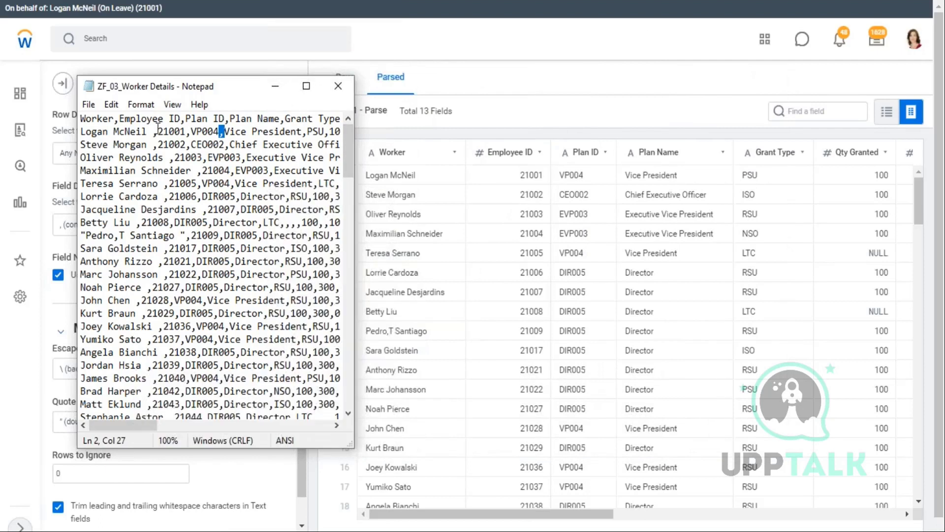
- Match the raw values 21001, VP004 and Vice President to the parsed columns and Field Delimiter
{"action": "left_click_drag", "start_coordinate": [158, 131], "coordinate": [186, 131]}
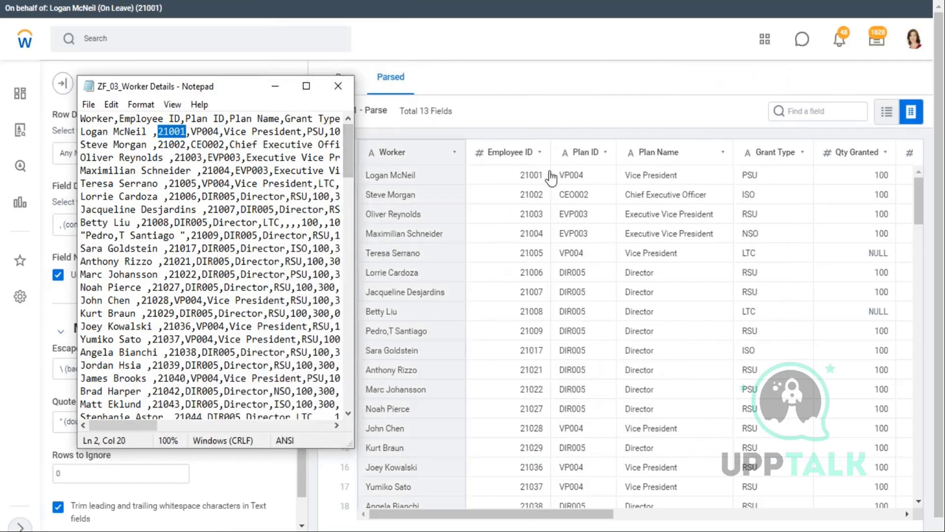
{"action": "left_click", "coordinate": [195, 132]}
{"action": "left_click_drag", "start_coordinate": [192, 132], "coordinate": [219, 132]}
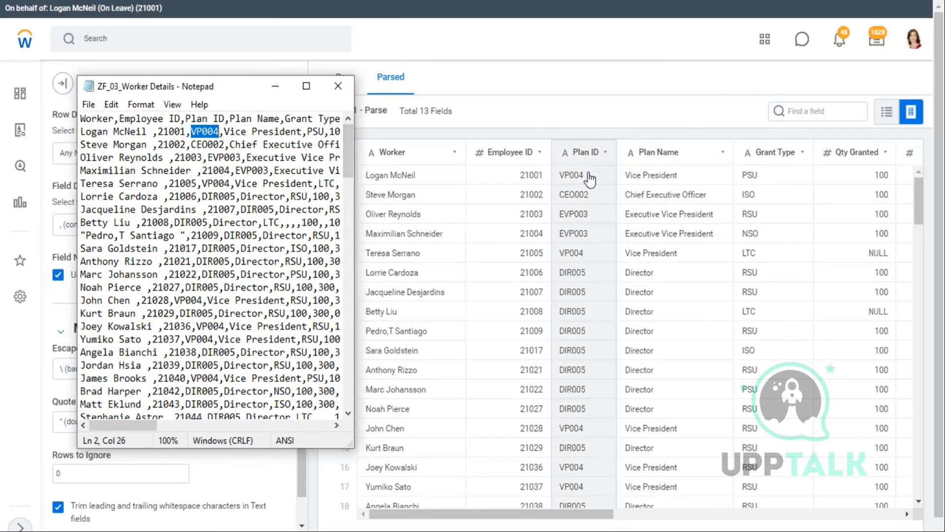
{"action": "left_click_drag", "start_coordinate": [225, 132], "coordinate": [296, 132]}
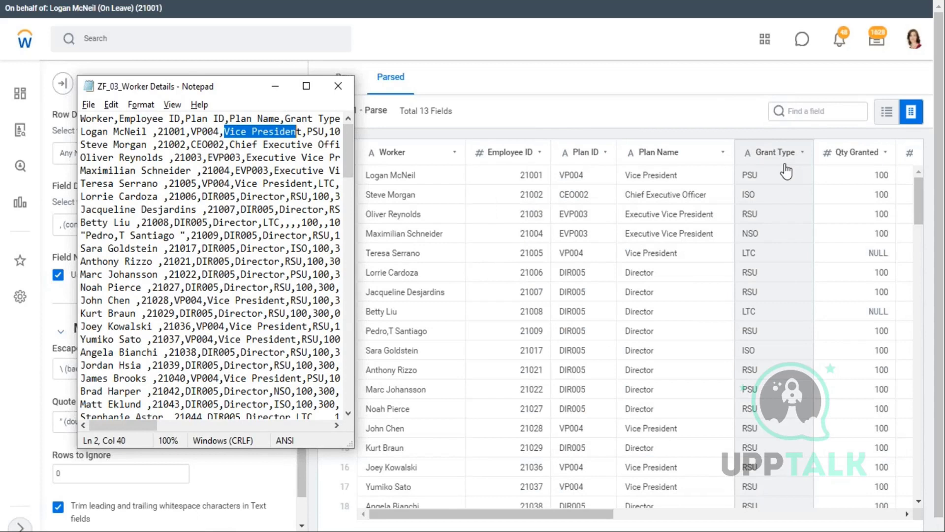
{"action": "left_click", "coordinate": [787, 171]}
{"action": "scroll", "coordinate": [131, 258], "scroll_direction": "down", "scroll_amount": 2}
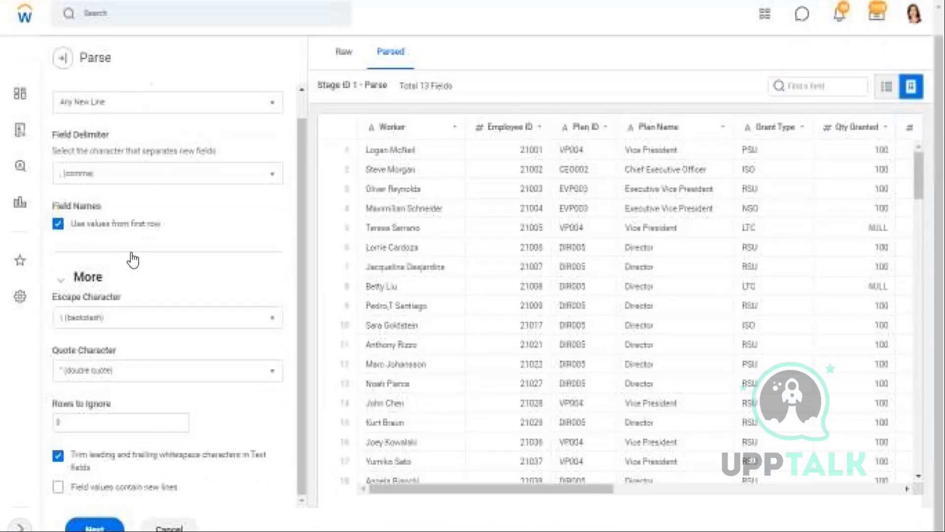
{"action": "scroll", "coordinate": [261, 247], "scroll_direction": "up", "scroll_amount": 1}
{"action": "left_click_drag", "start_coordinate": [52, 166], "coordinate": [116, 167]}
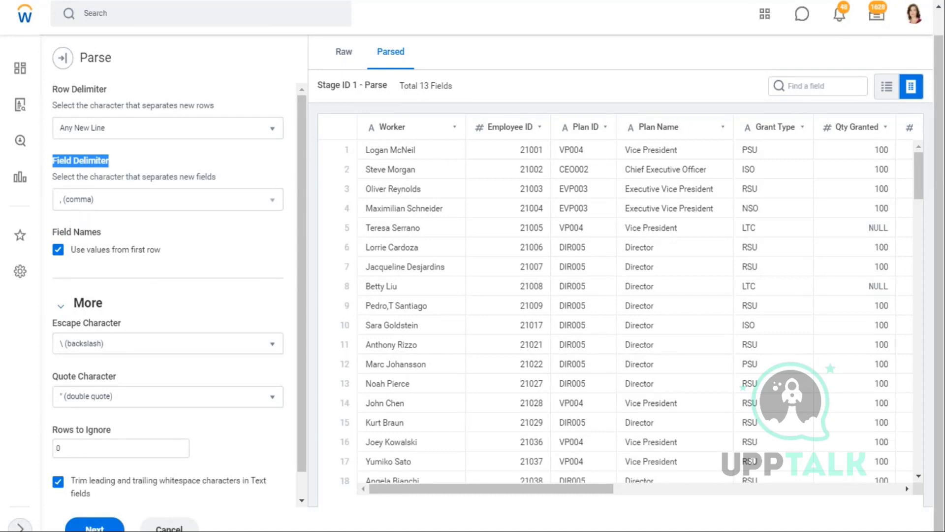
- Show where each CSV data row ends and how the following rows start
{"action": "key", "text": "alt+Tab"}
{"action": "left_click", "coordinate": [157, 131]}
{"action": "key", "text": "shift+Left"}
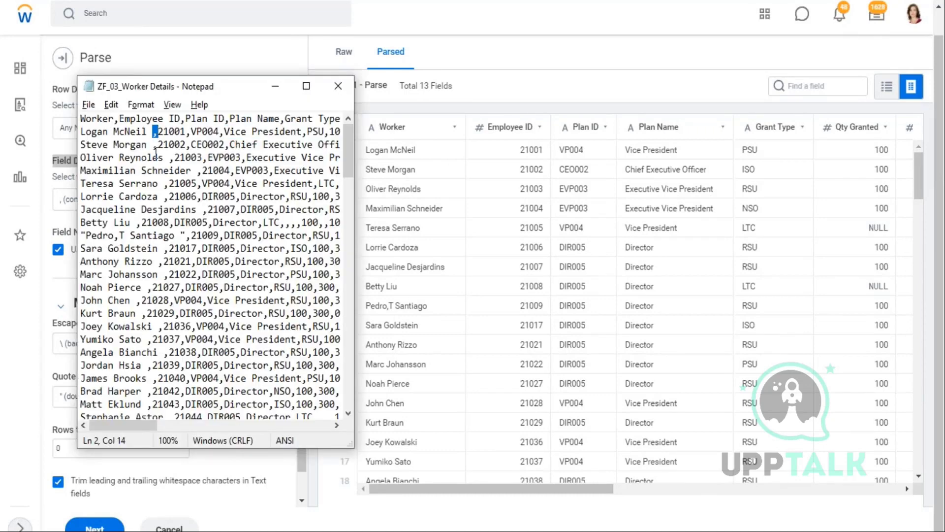
{"action": "key", "text": "alt+Tab"}
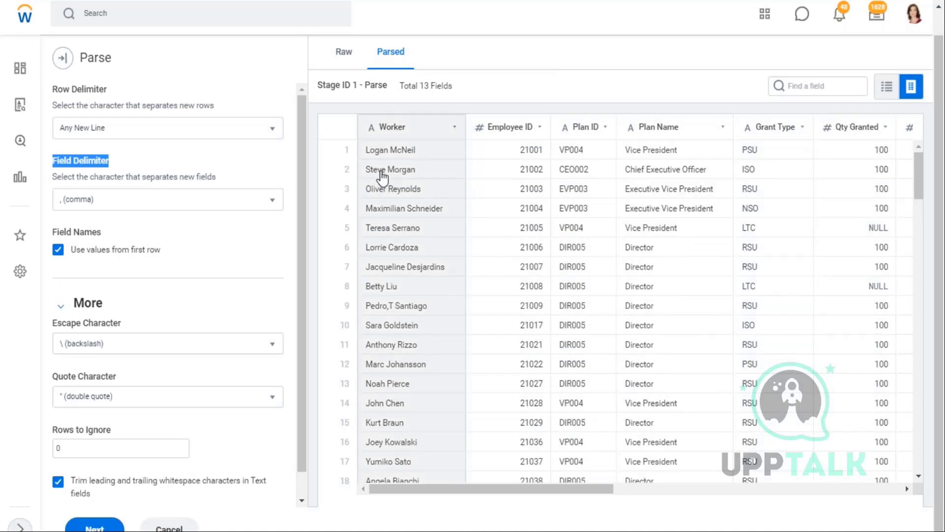
{"action": "key", "text": "alt+Tab"}
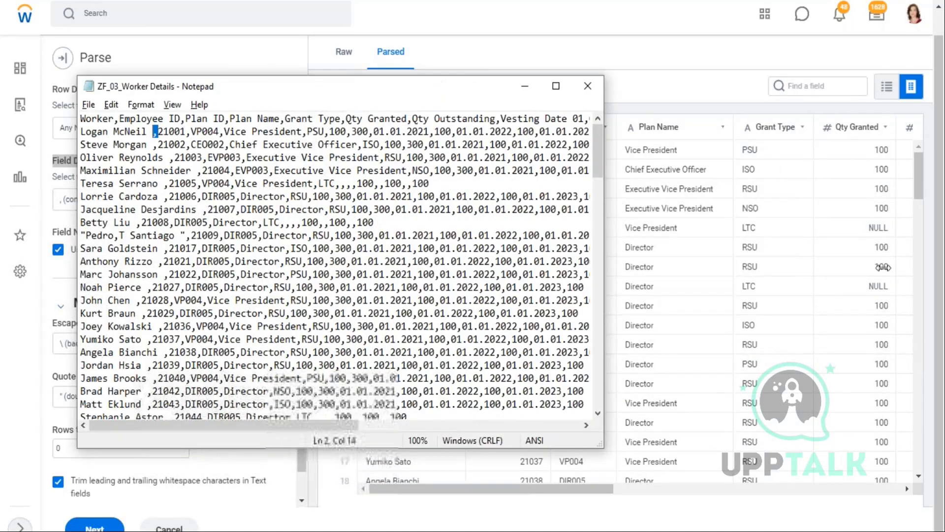
{"action": "key", "text": "End"}
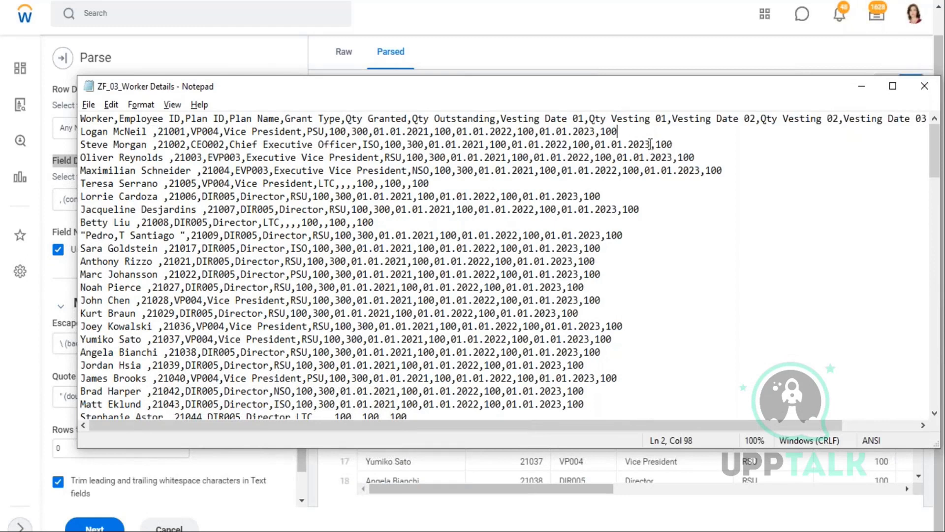
{"action": "key", "text": "Return"}
{"action": "key", "text": "BackSpace"}
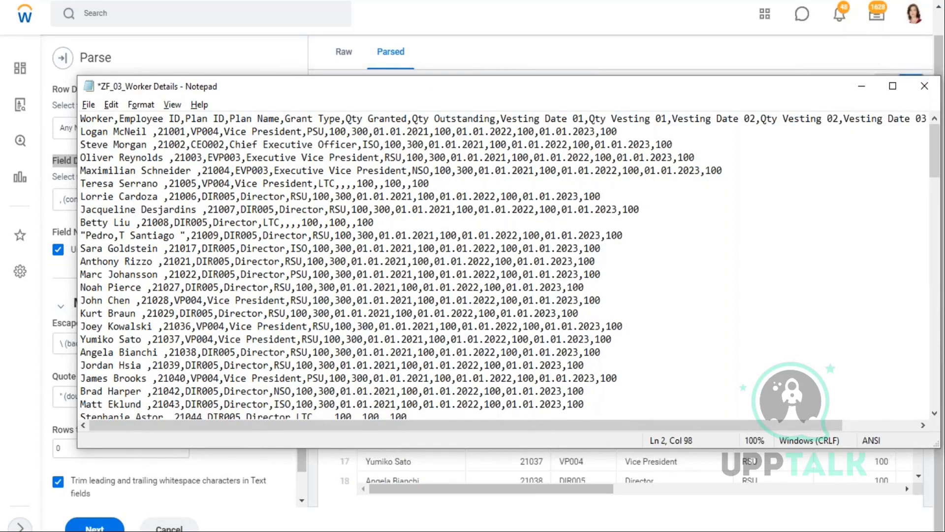
{"action": "left_click_drag", "start_coordinate": [618, 131], "coordinate": [218, 136]}
{"action": "left_click", "coordinate": [81, 137]}
{"action": "left_click_drag", "start_coordinate": [690, 138], "coordinate": [686, 158]}
{"action": "left_click", "coordinate": [27, 154]}
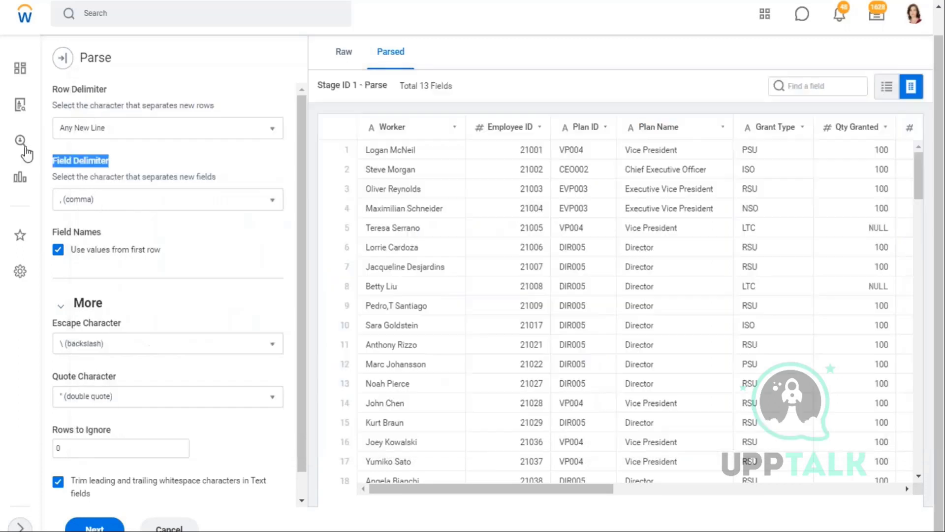
- Review the Row Delimiter choices, leaving it at Any New Line
{"action": "left_click_drag", "start_coordinate": [57, 114], "coordinate": [90, 116]}
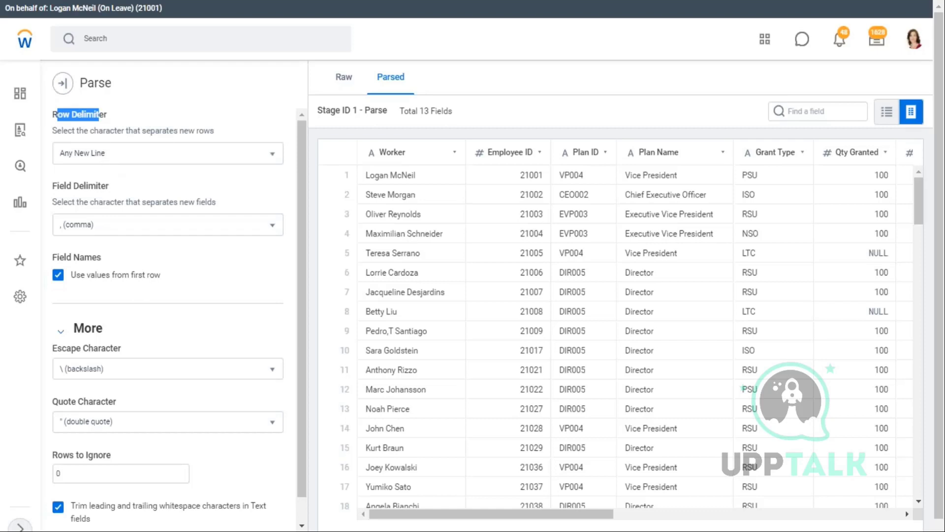
{"action": "left_click", "coordinate": [270, 159]}
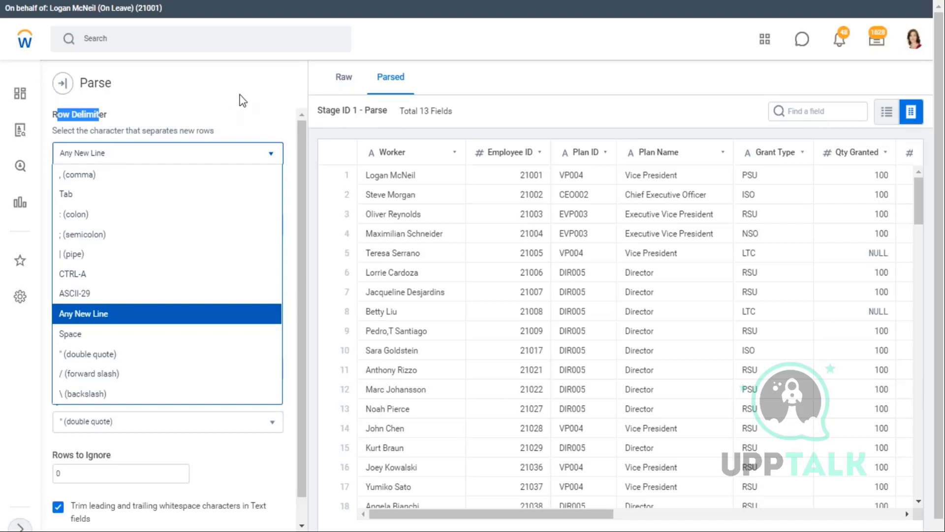
{"action": "left_click", "coordinate": [297, 119]}
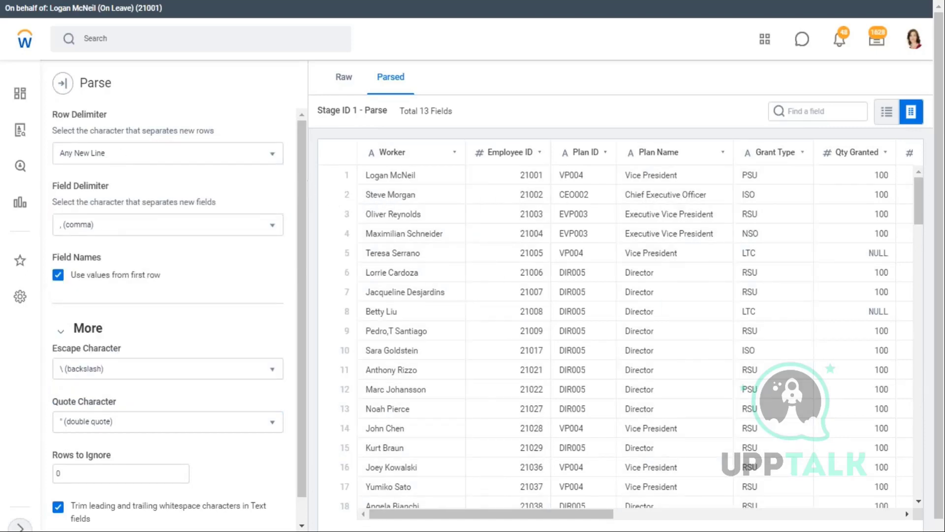
{"action": "left_click_drag", "start_coordinate": [107, 114], "coordinate": [26, 126]}
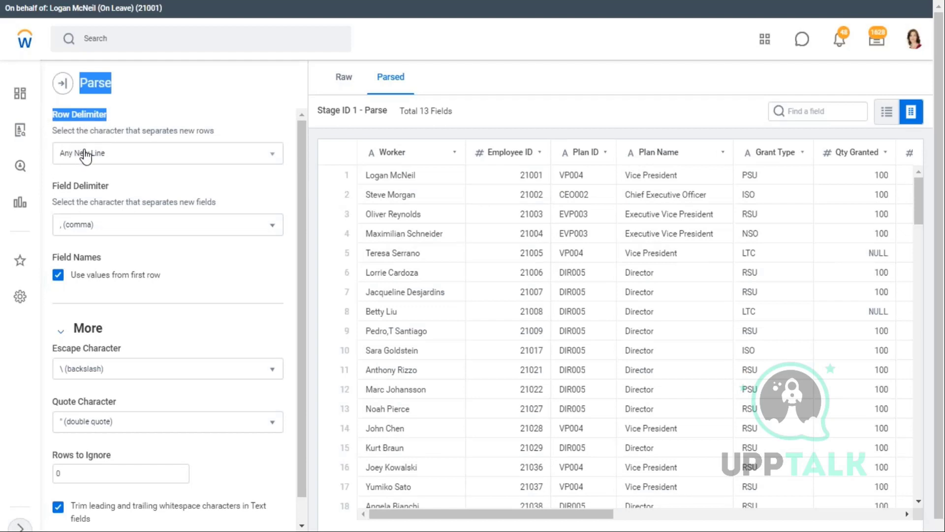
- Keep the Field Delimiter at comma and select the CSV header row of field names
{"action": "left_click_drag", "start_coordinate": [108, 185], "coordinate": [51, 189]}
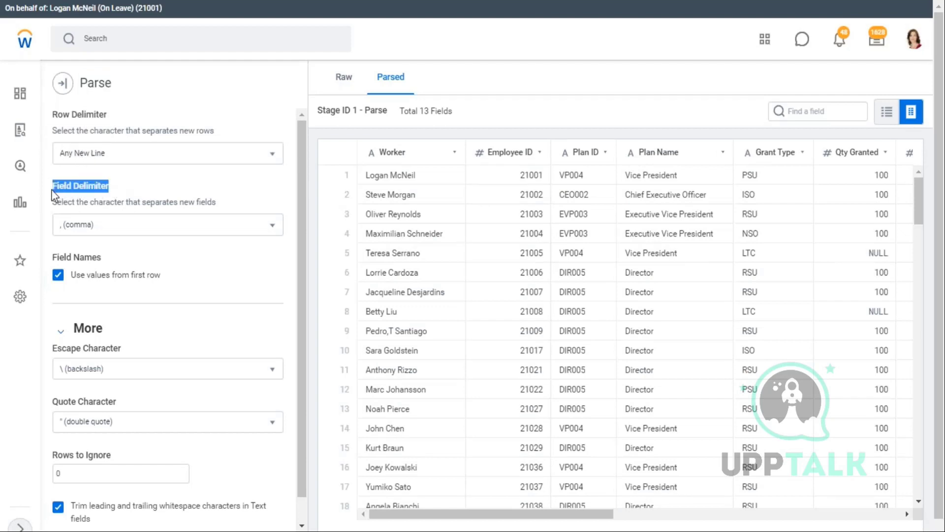
{"action": "left_click", "coordinate": [276, 230]}
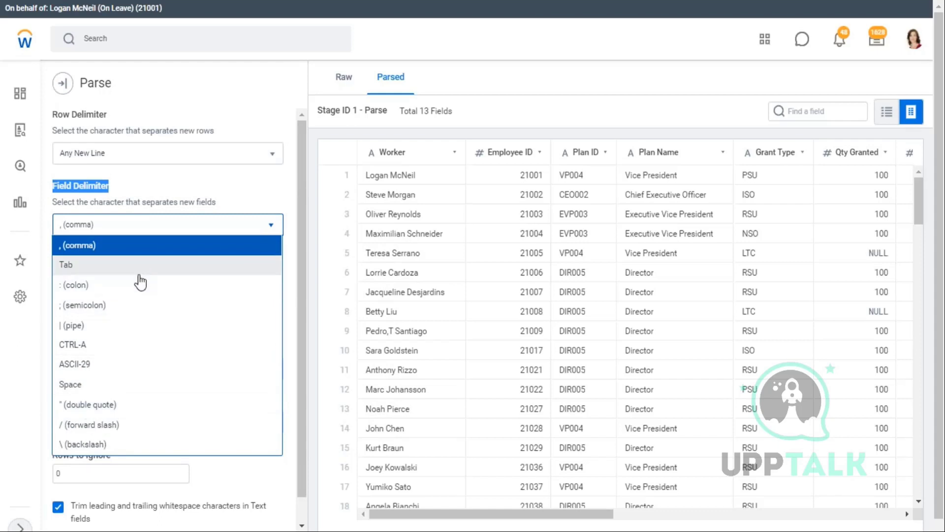
{"action": "left_click", "coordinate": [271, 184]}
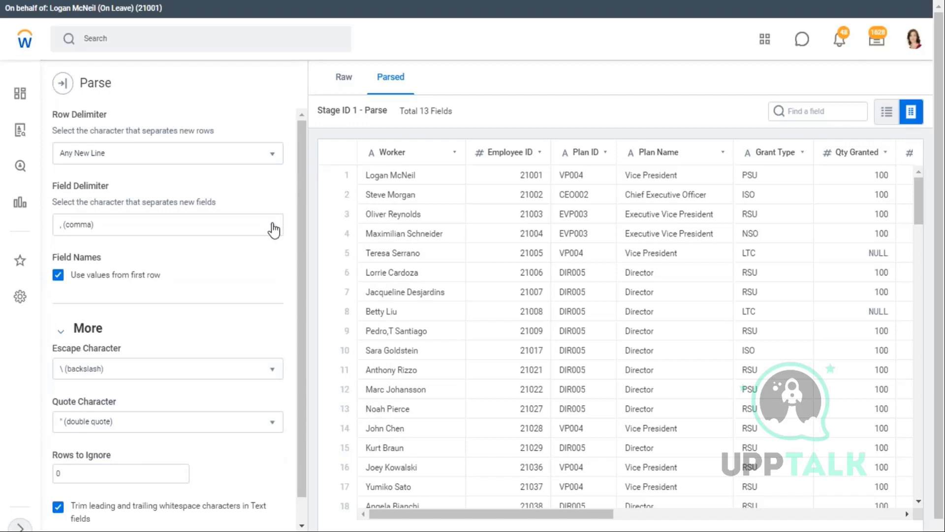
{"action": "scroll", "coordinate": [274, 231], "scroll_direction": "down", "scroll_amount": 1}
{"action": "key", "text": "alt+Tab"}
{"action": "left_click_drag", "start_coordinate": [103, 119], "coordinate": [917, 121]}
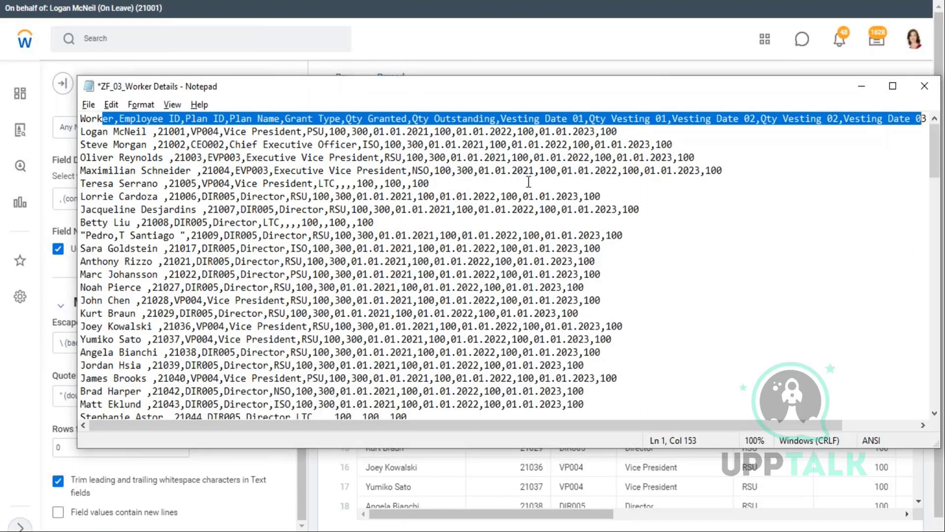
{"action": "left_click", "coordinate": [4, 201]}
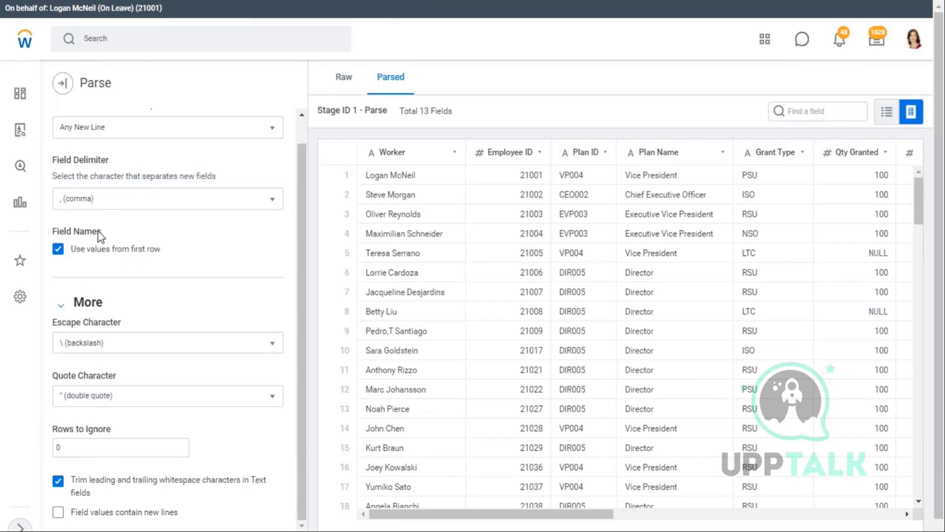
{"action": "left_click_drag", "start_coordinate": [105, 236], "coordinate": [55, 231]}
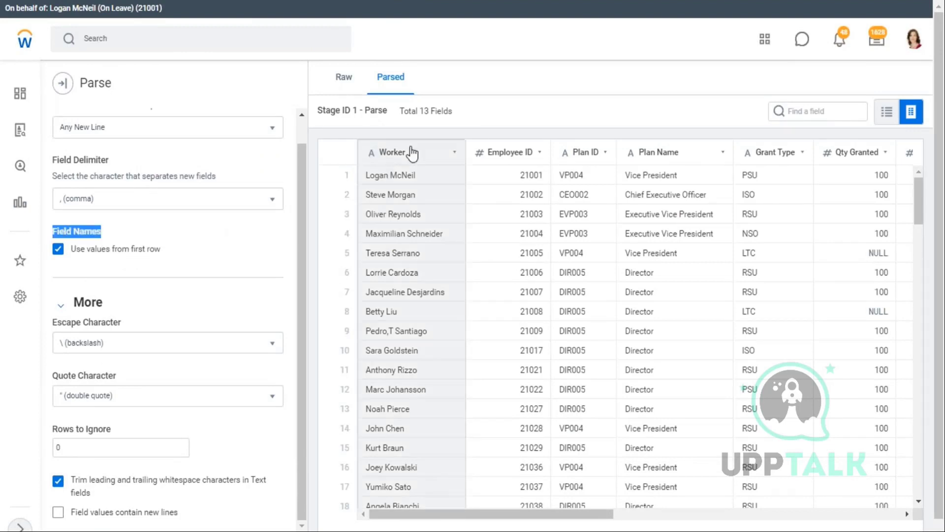
{"action": "left_click_drag", "start_coordinate": [165, 251], "coordinate": [71, 256]}
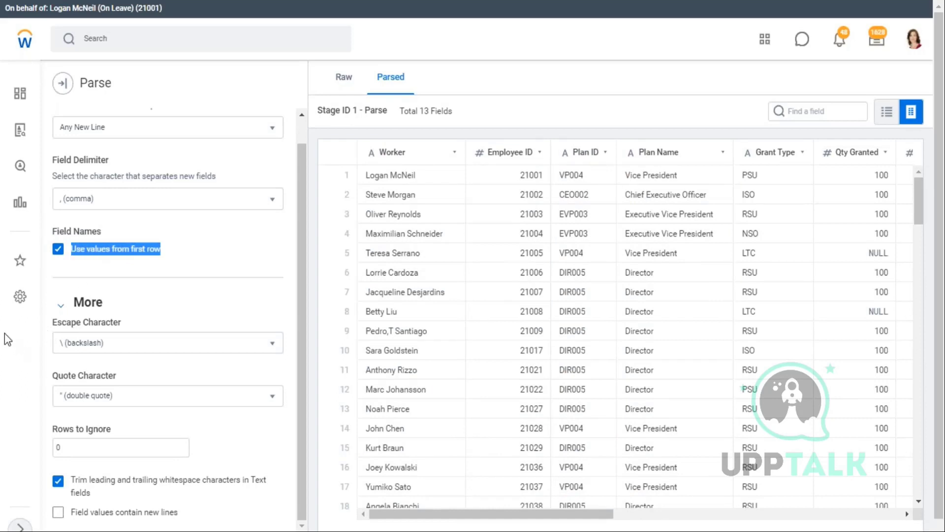
{"action": "key", "text": "alt+Tab"}
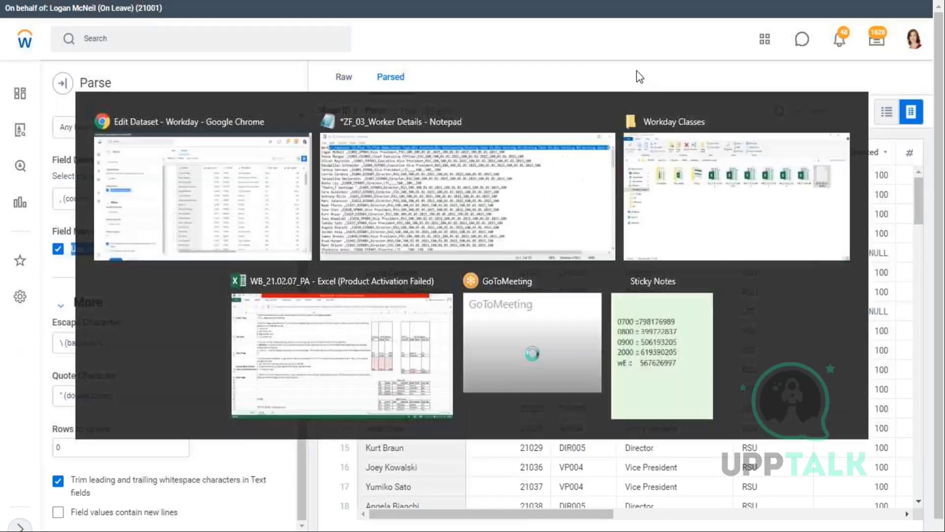
{"action": "left_click_drag", "start_coordinate": [704, 123], "coordinate": [84, 118]}
{"action": "key", "text": "alt+Tab"}
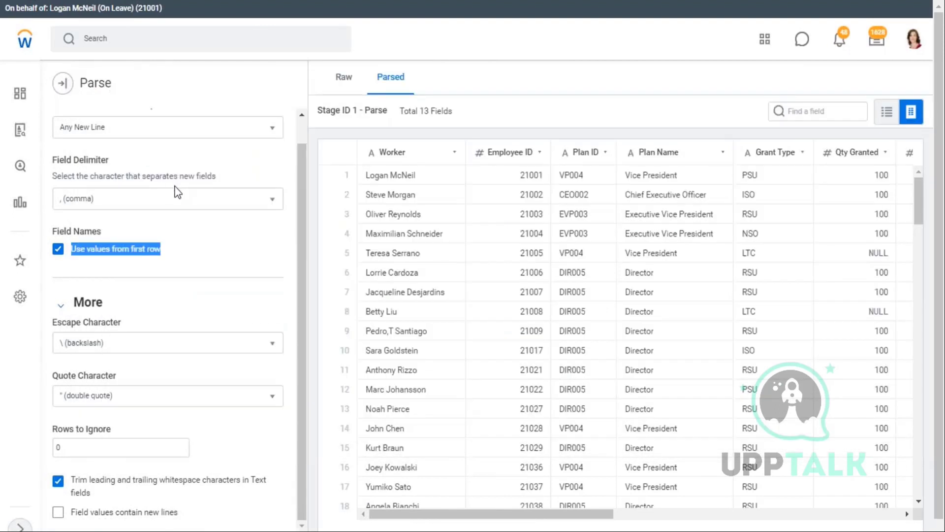
{"action": "scroll", "coordinate": [177, 192], "scroll_direction": "down", "scroll_amount": 1}
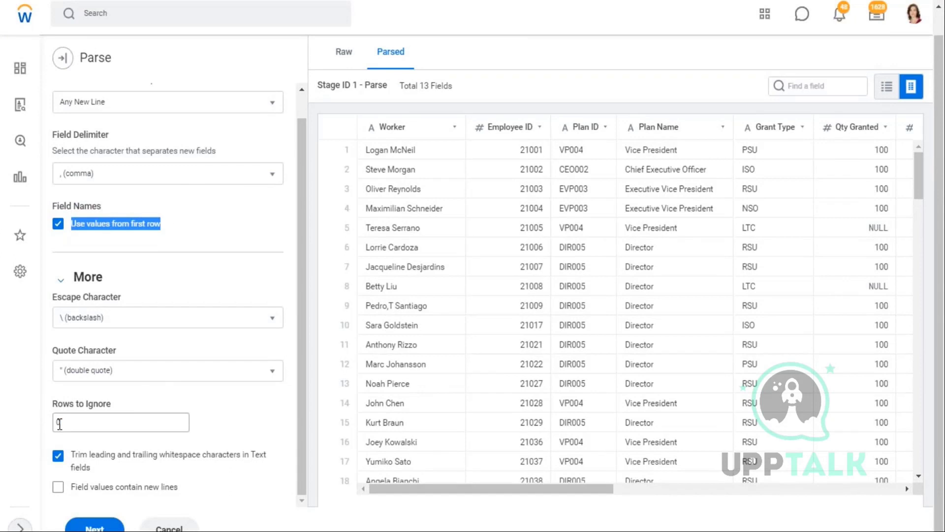
{"action": "left_click", "coordinate": [56, 423]}
{"action": "key", "text": "BackSpace"}
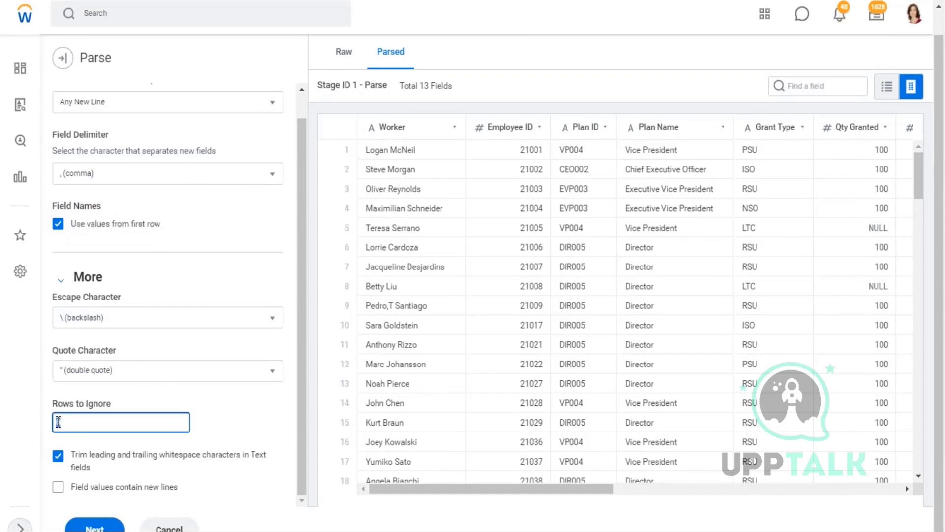
{"action": "key", "text": "alt+Tab"}
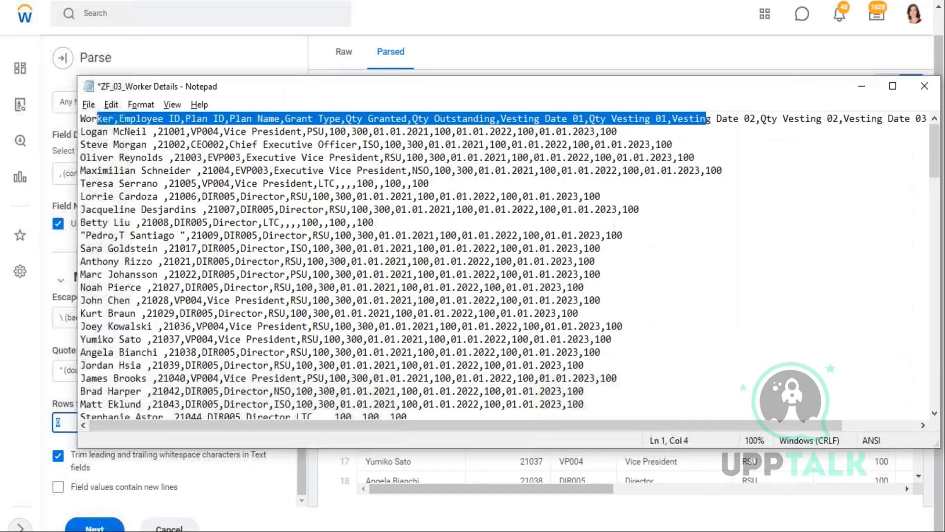
{"action": "left_click", "coordinate": [82, 119]}
{"action": "key", "text": "Return"}
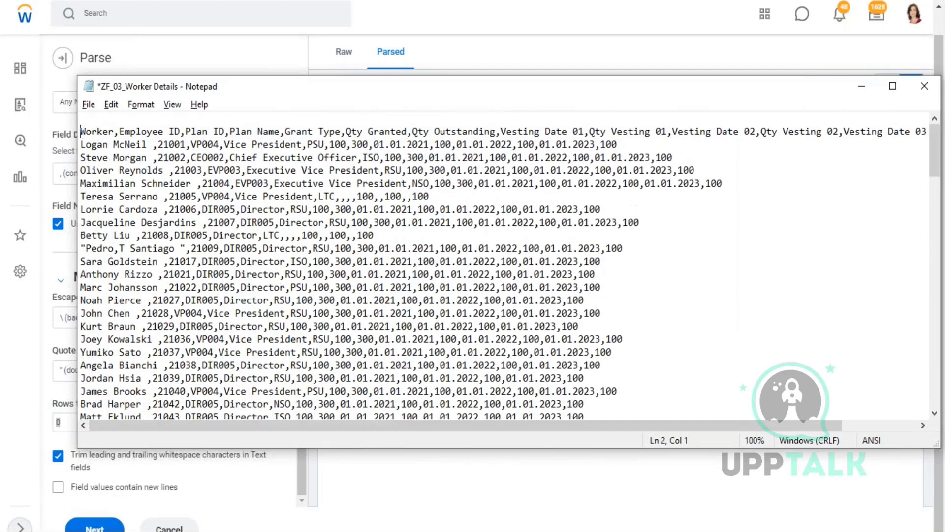
{"action": "type", "text": "safkfakfkakfk"}
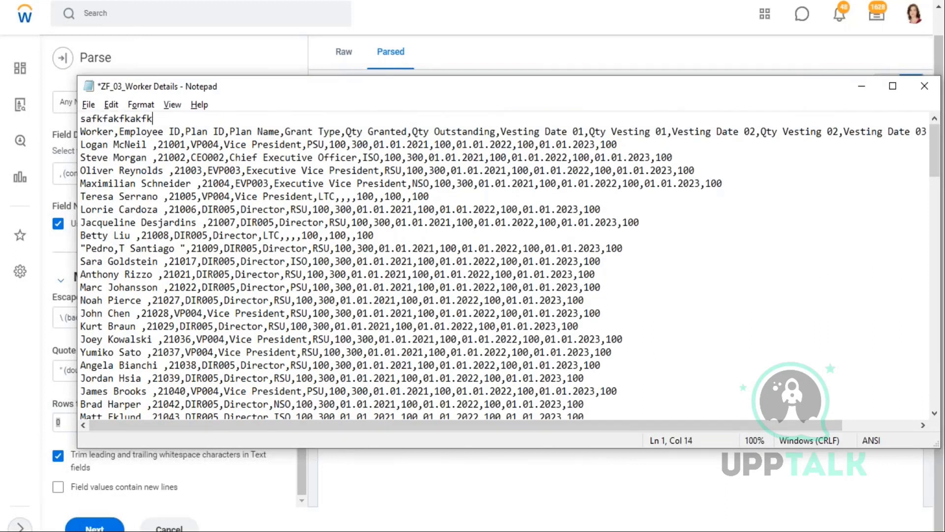
{"action": "type", "text": "afllfafkafk"}
{"action": "key", "text": "BackSpace"}
{"action": "key", "text": "BackSpace"}
{"action": "key", "text": "BackSpace"}
{"action": "key", "text": "BackSpace"}
{"action": "key", "text": "BackSpace"}
{"action": "key", "text": "BackSpace"}
{"action": "key", "text": "BackSpace"}
{"action": "key", "text": "BackSpace"}
{"action": "key", "text": "BackSpace"}
{"action": "key", "text": "BackSpace"}
{"action": "key", "text": "BackSpace"}
{"action": "key", "text": "BackSpace"}
{"action": "key", "text": "BackSpace"}
{"action": "key", "text": "BackSpace"}
{"action": "key", "text": "BackSpace"}
{"action": "key", "text": "BackSpace"}
{"action": "key", "text": "BackSpace"}
{"action": "key", "text": "BackSpace"}
{"action": "key", "text": "BackSpace"}
{"action": "key", "text": "BackSpace"}
{"action": "key", "text": "BackSpace"}
{"action": "key", "text": "BackSpace"}
{"action": "key", "text": "BackSpace"}
{"action": "key", "text": "BackSpace"}
{"action": "key", "text": "Delete"}
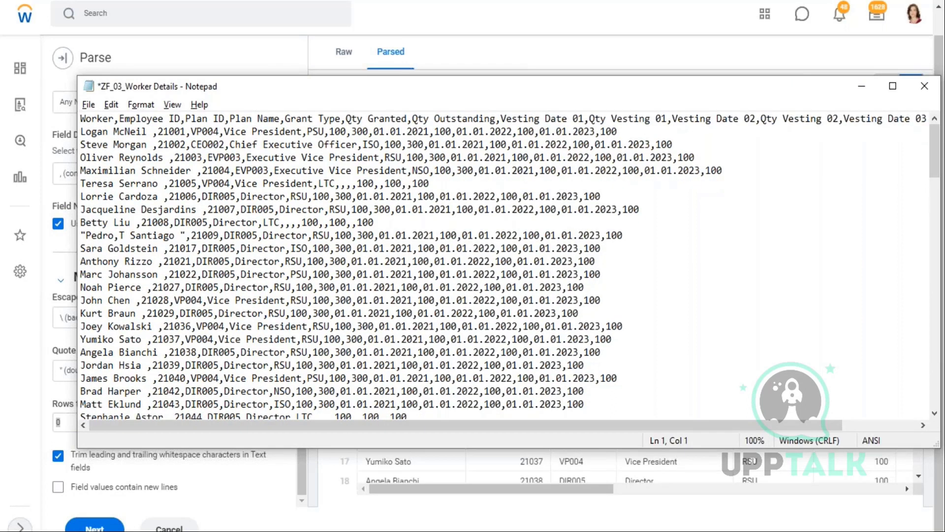
{"action": "left_click", "coordinate": [118, 421]}
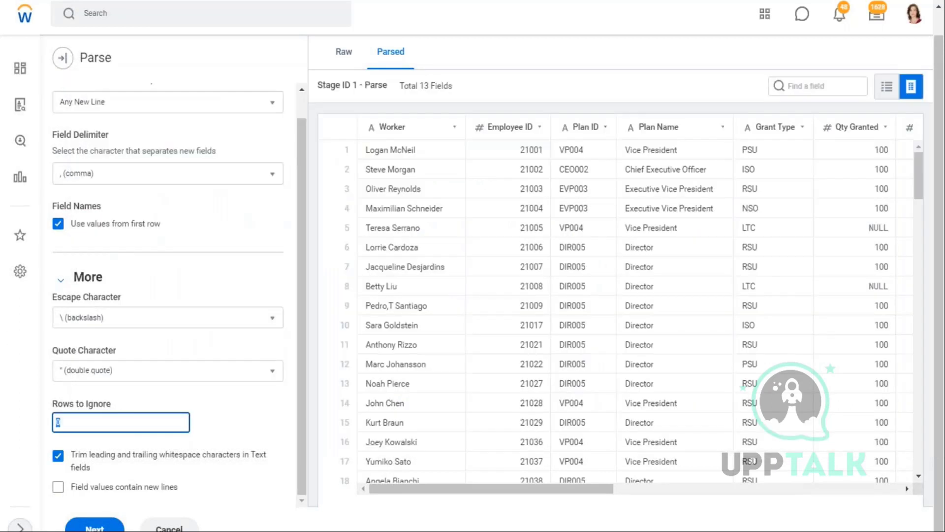
{"action": "left_click_drag", "start_coordinate": [111, 404], "coordinate": [58, 413]}
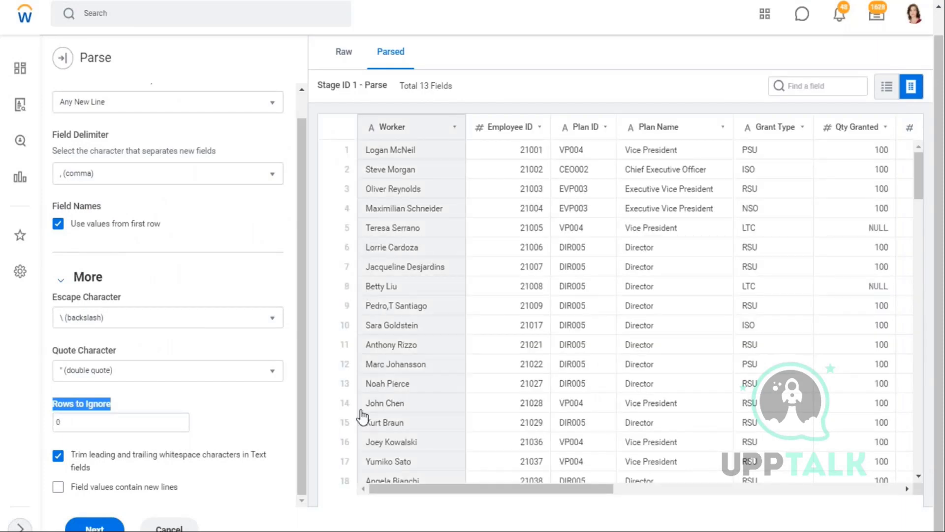
- Set Rows to Ignore to 2 and compare the preview with the skipped CSV lines
{"action": "left_click", "coordinate": [116, 425]}
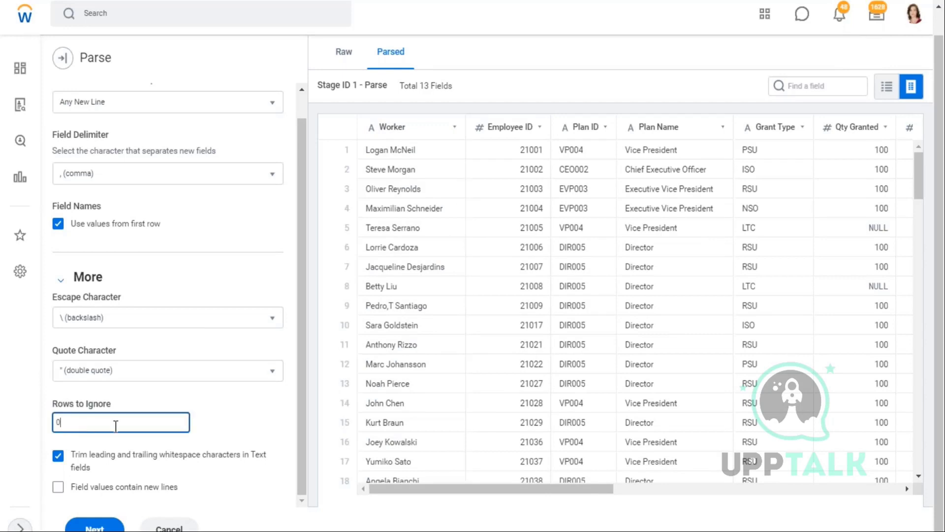
{"action": "key", "text": "BackSpace"}
{"action": "type", "text": "2"}
{"action": "left_click", "coordinate": [282, 426]}
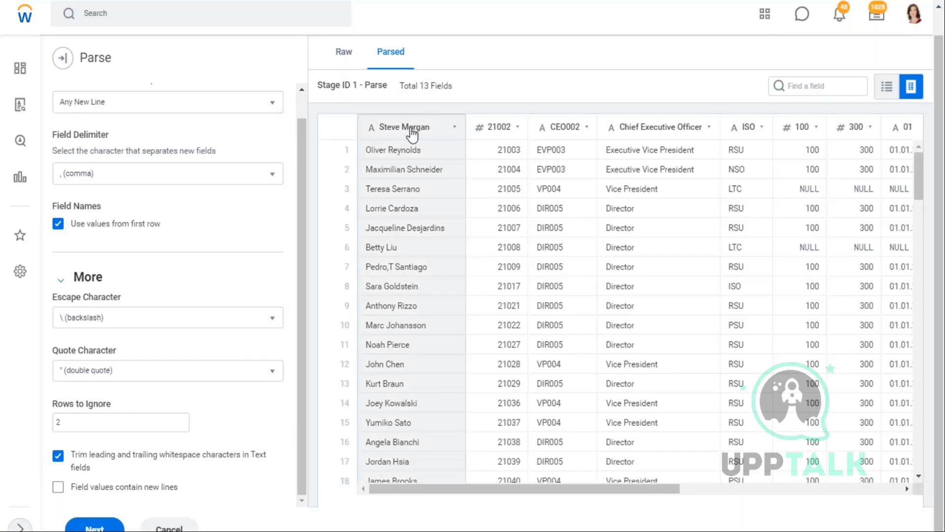
{"action": "key", "text": "alt+Tab"}
{"action": "left_click", "coordinate": [129, 133]}
{"action": "left_click_drag", "start_coordinate": [136, 132], "coordinate": [205, 145]}
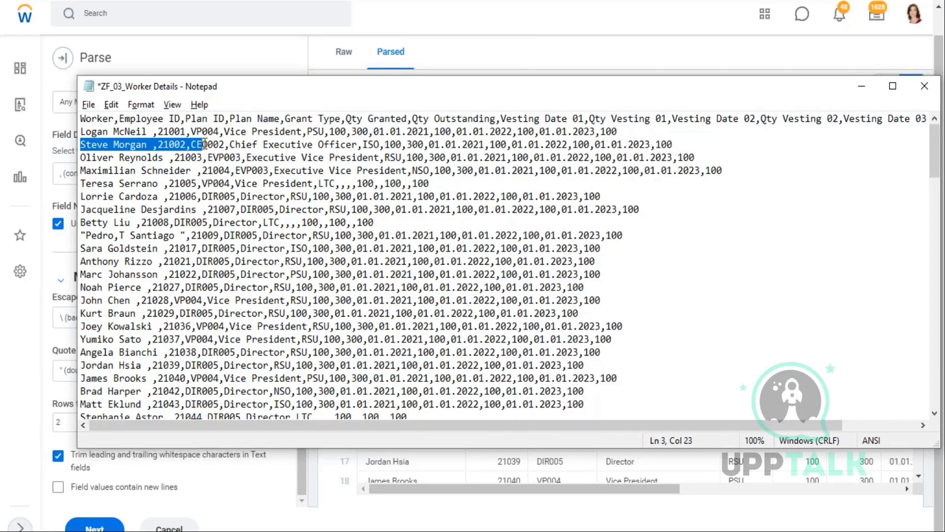
- Reset Rows to Ignore to 0 and refresh the parsed preview
{"action": "key", "text": "alt+Tab"}
{"action": "scroll", "coordinate": [87, 241], "scroll_direction": "up", "scroll_amount": 1}
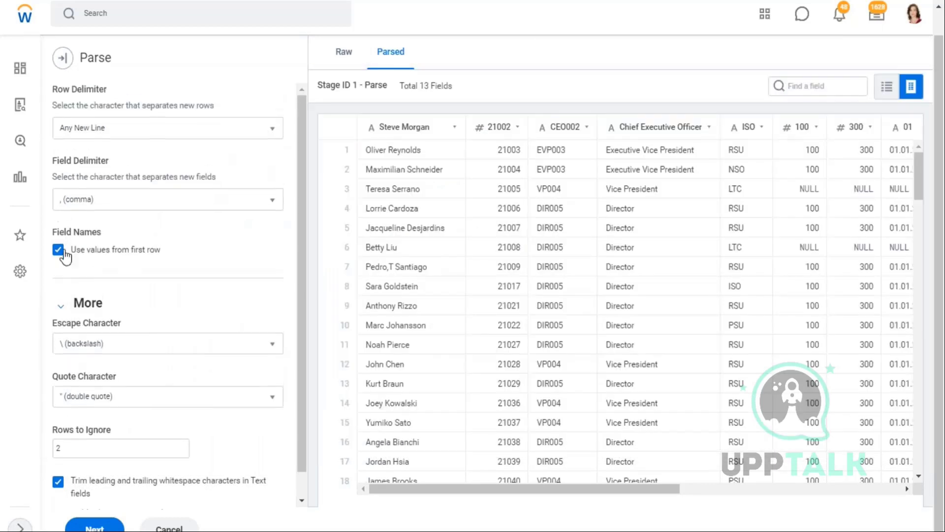
{"action": "scroll", "coordinate": [71, 351], "scroll_direction": "down", "scroll_amount": 1}
{"action": "left_click", "coordinate": [70, 421]}
{"action": "left_click_drag", "start_coordinate": [70, 420], "coordinate": [47, 427]}
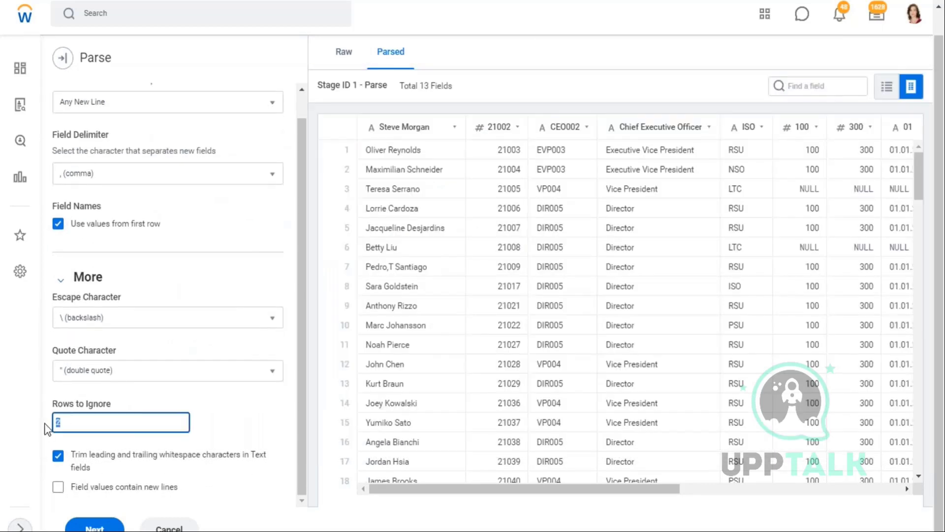
{"action": "type", "text": "0"}
{"action": "left_click", "coordinate": [265, 422]}
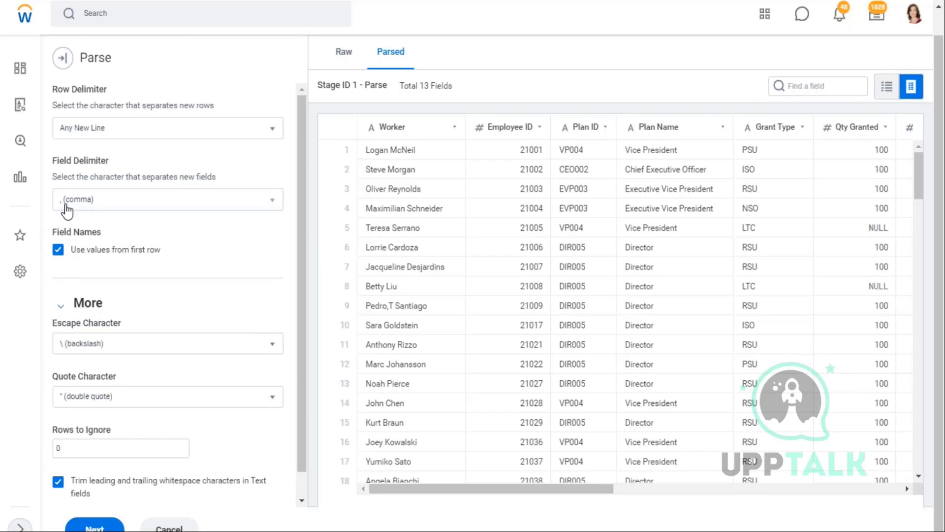
{"action": "key", "text": "alt+Tab"}
{"action": "key", "text": "alt+Tab"}
{"action": "key", "text": "alt+Tab"}
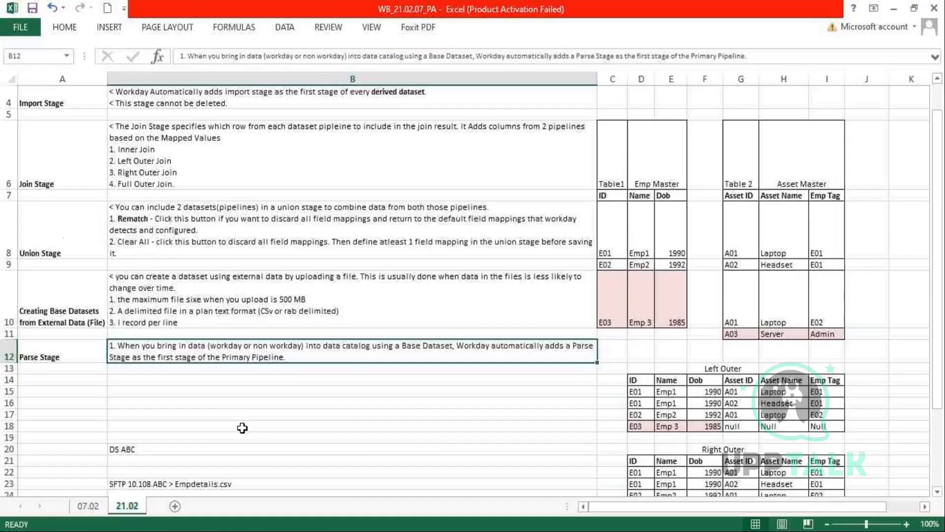
- Paste the Water, Soda, Can example into B26 and compare it with the Quote Character setting
{"action": "scroll", "coordinate": [217, 413], "scroll_direction": "down", "scroll_amount": 3}
{"action": "type", "text": "Water, Soda, Can"}
{"action": "key", "text": "F2"}
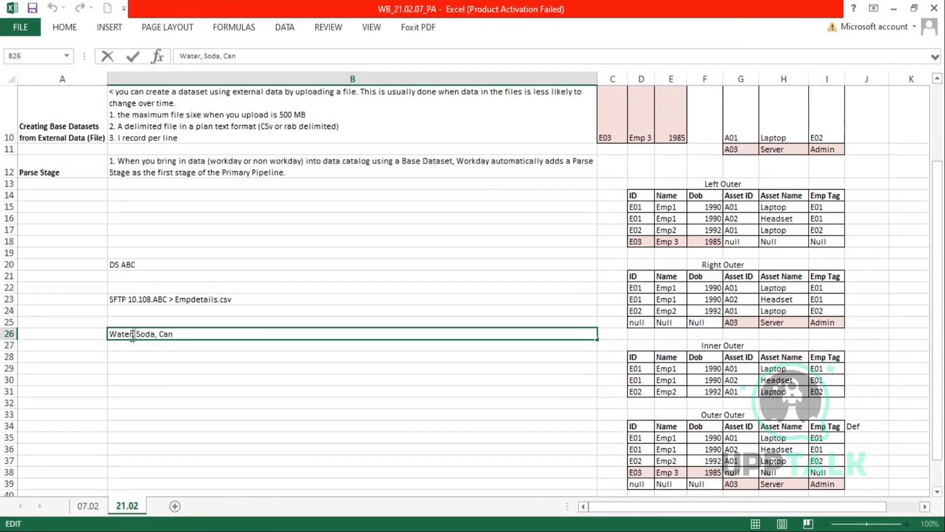
{"action": "left_click_drag", "start_coordinate": [174, 334], "coordinate": [93, 334]}
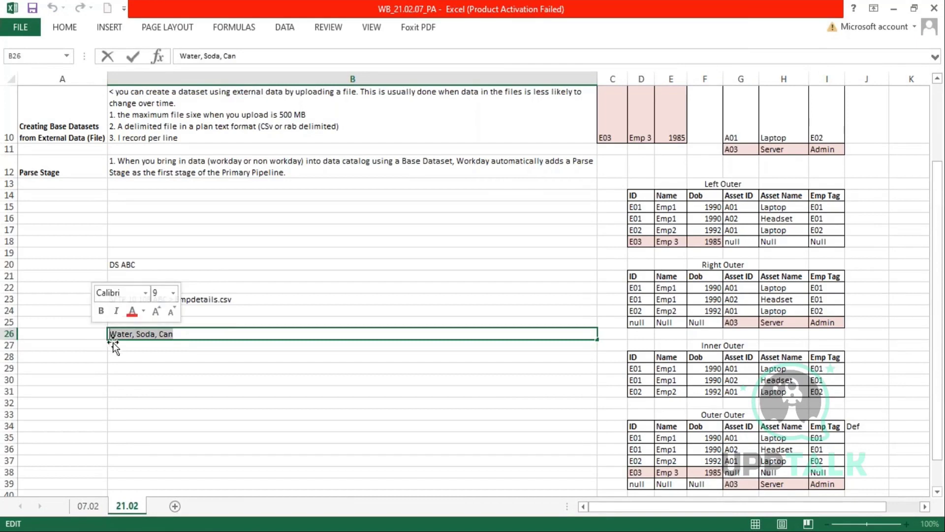
{"action": "key", "text": "ctrl+c"}
{"action": "key", "text": "alt+Tab"}
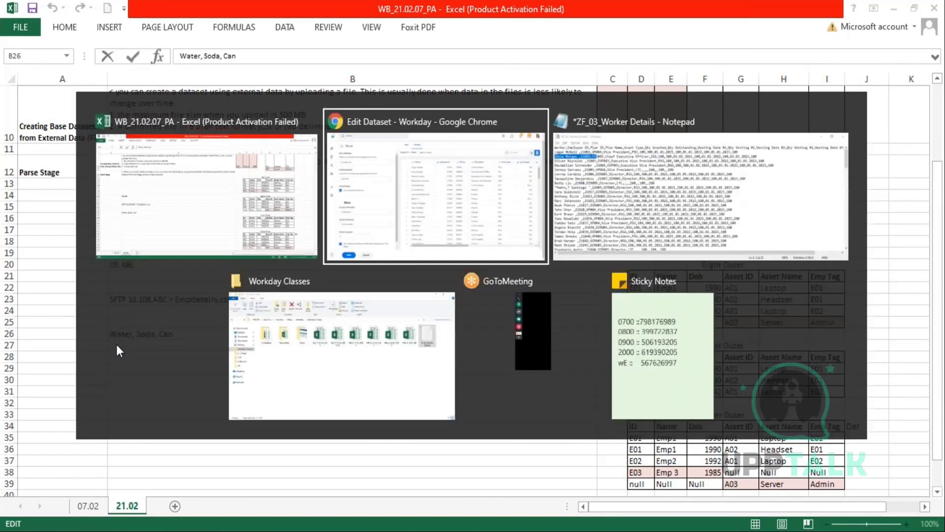
{"action": "scroll", "coordinate": [92, 337], "scroll_direction": "down", "scroll_amount": 1}
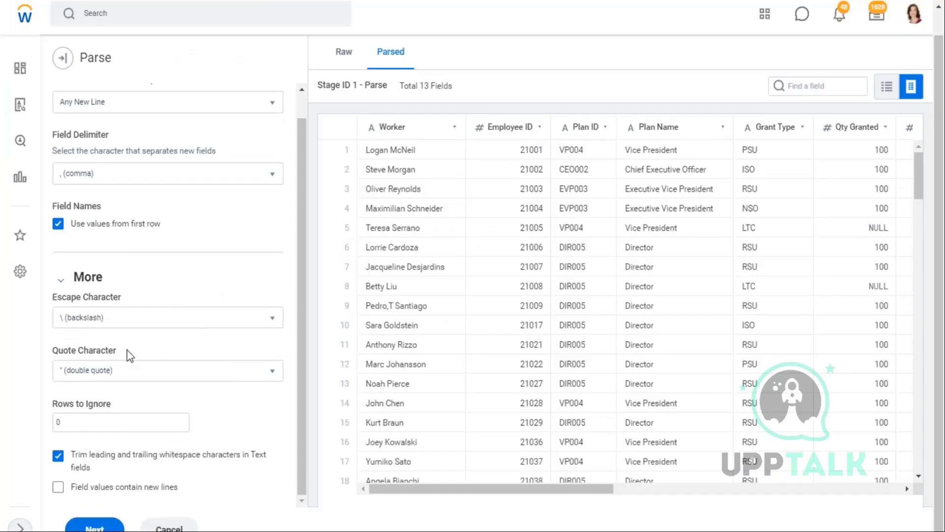
{"action": "left_click_drag", "start_coordinate": [129, 354], "coordinate": [48, 348]}
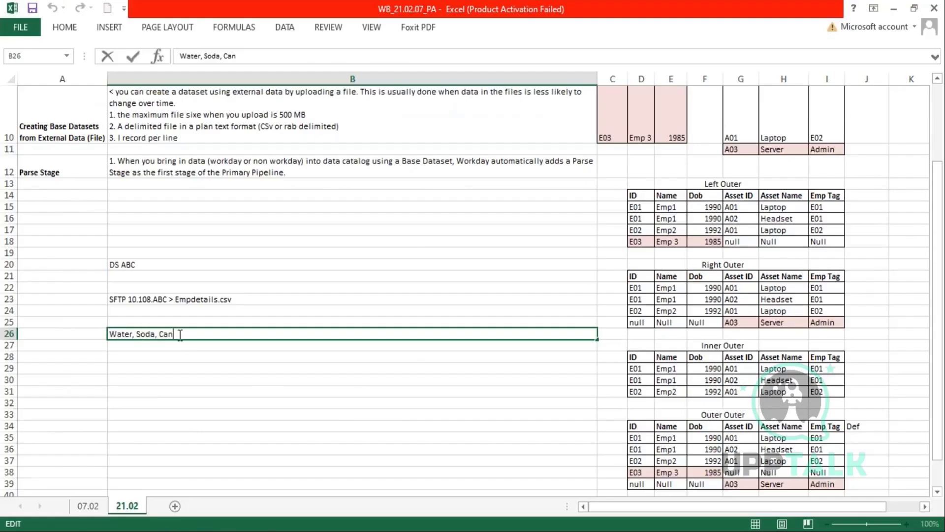
- Wrap the B26 text in double quotes so it reads "Water, Soda, Can"
{"action": "left_click_drag", "start_coordinate": [180, 334], "coordinate": [99, 335]}
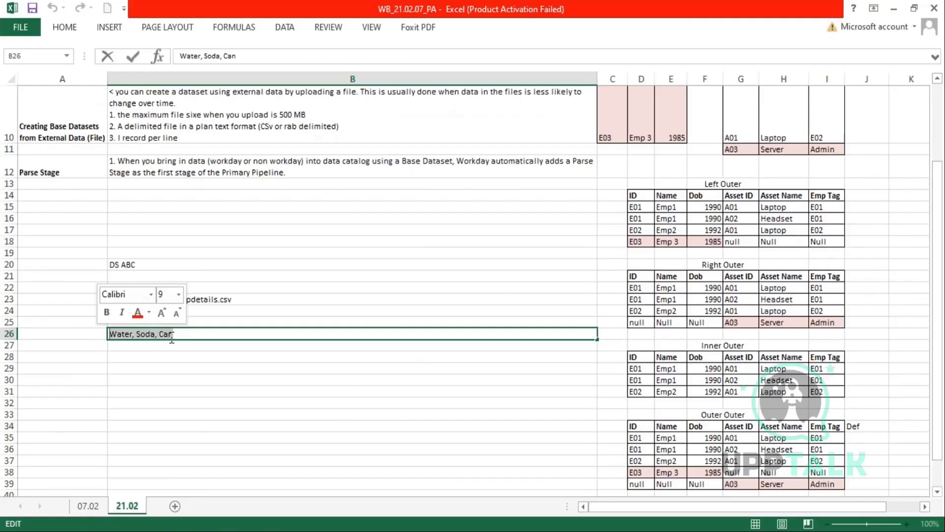
{"action": "double_click", "coordinate": [132, 335]}
{"action": "left_click", "coordinate": [187, 335]}
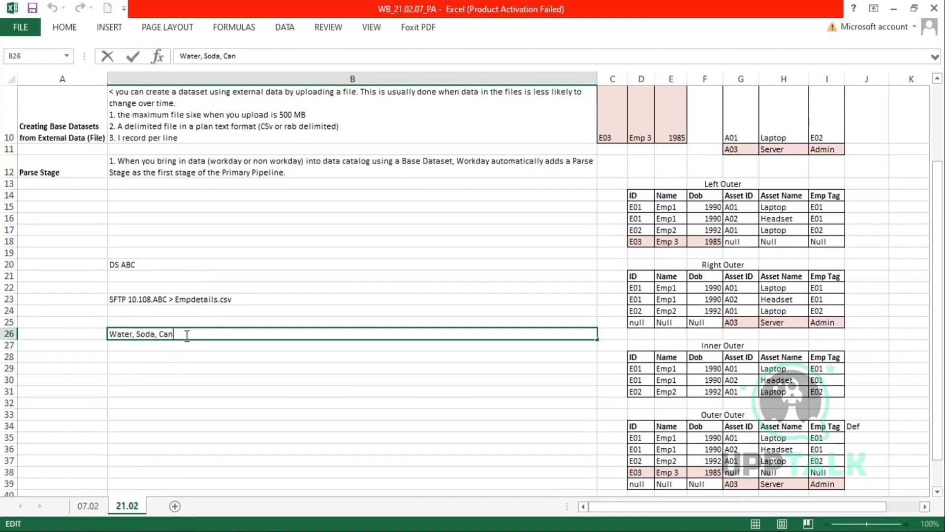
{"action": "type", "text": "\""}
{"action": "left_click", "coordinate": [111, 335]}
{"action": "type", "text": "\""}
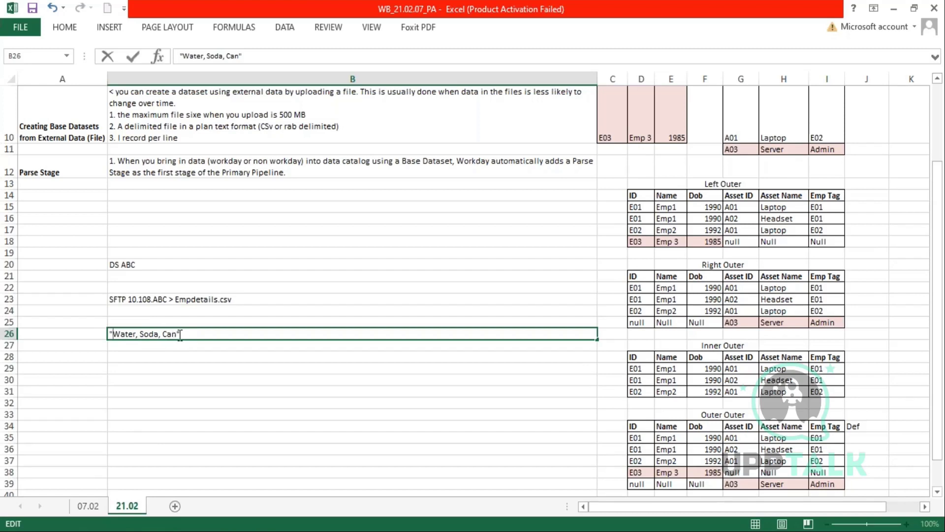
{"action": "left_click_drag", "start_coordinate": [180, 335], "coordinate": [106, 334]}
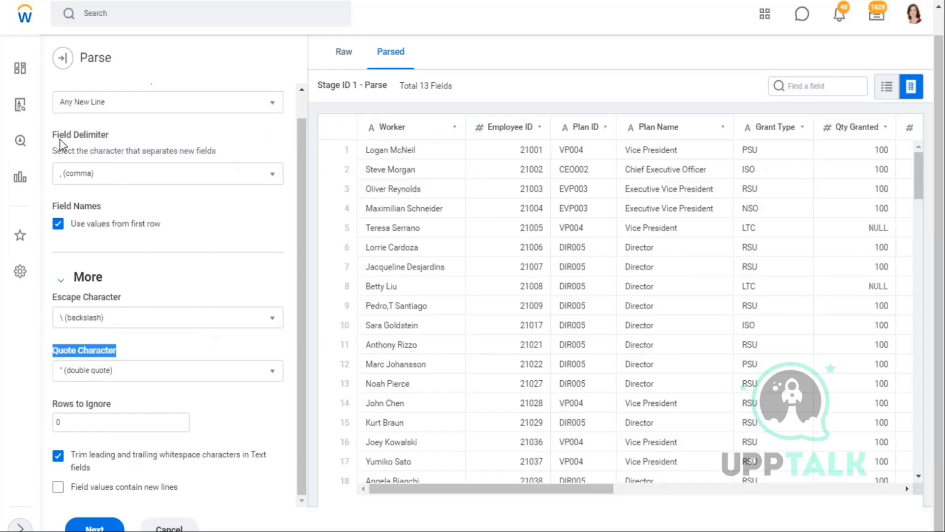
{"action": "left_click_drag", "start_coordinate": [60, 139], "coordinate": [90, 139]}
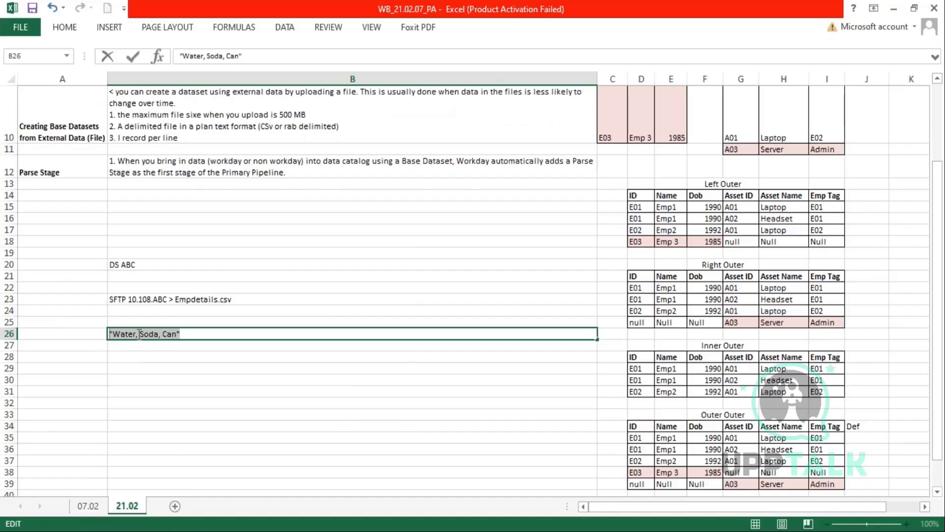
{"action": "left_click", "coordinate": [139, 334]}
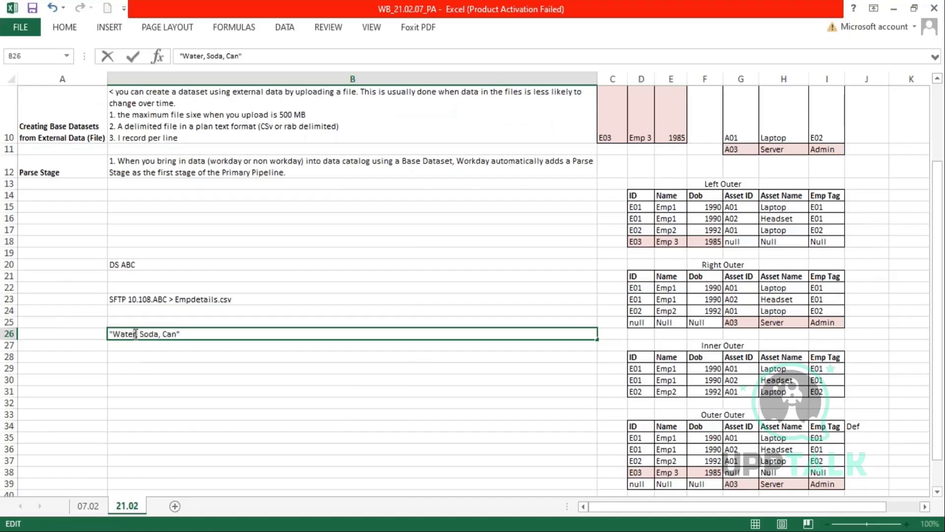
{"action": "left_click_drag", "start_coordinate": [140, 333], "coordinate": [133, 334]}
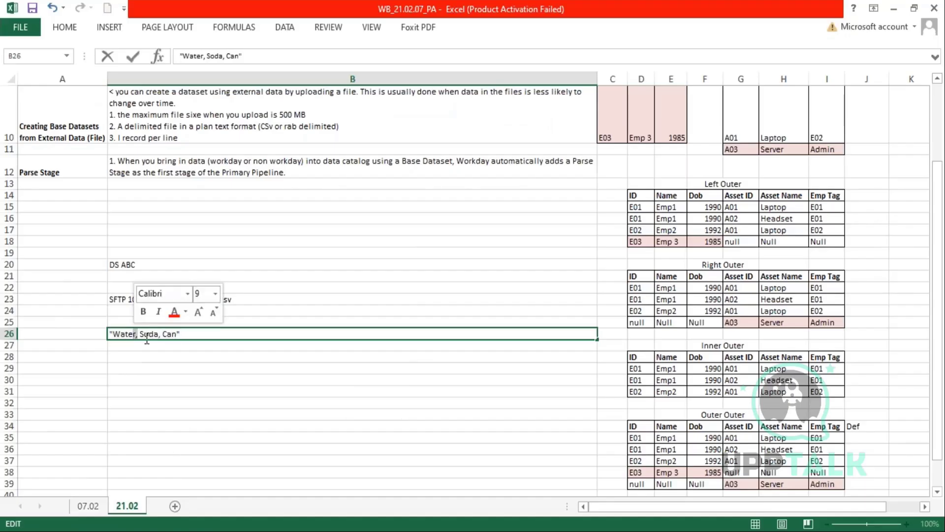
- Type test entries Water and Sode into A27:B27, then clear them
{"action": "left_click", "coordinate": [93, 348]}
{"action": "type", "text": "Water"}
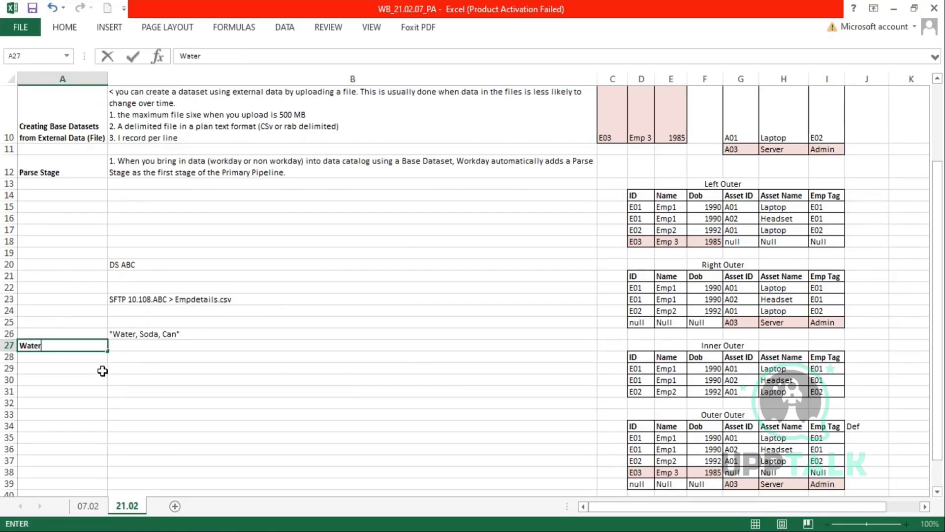
{"action": "key", "text": "Tab"}
{"action": "type", "text": "Sode"}
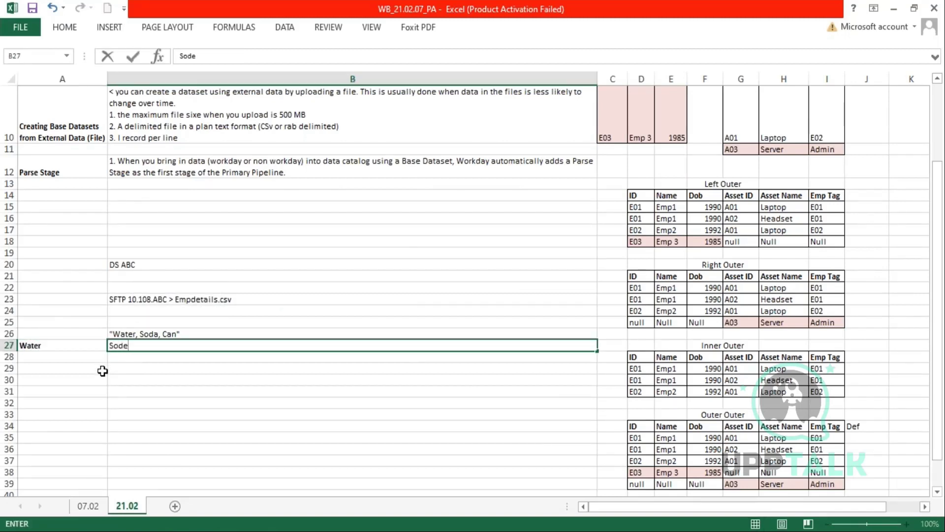
{"action": "key", "text": "Tab"}
{"action": "left_click_drag", "start_coordinate": [51, 345], "coordinate": [129, 345]}
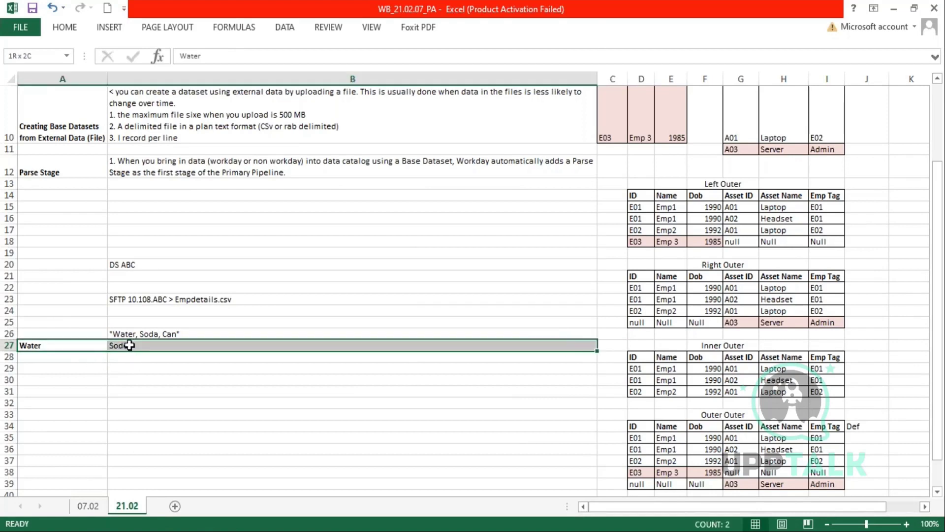
{"action": "key", "text": "Delete"}
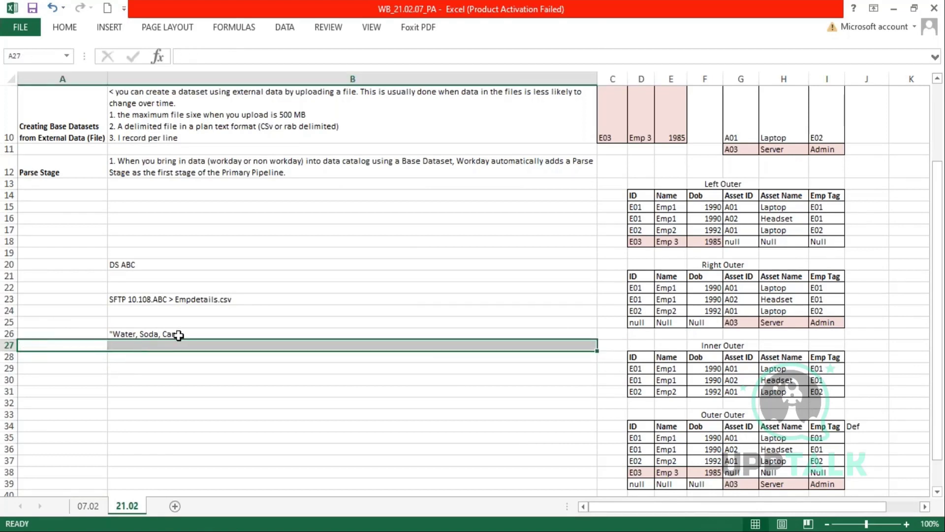
- Reselect the quoted B26 text alongside the Quote Character setting
{"action": "left_click", "coordinate": [178, 334]}
{"action": "double_click", "coordinate": [177, 337]}
{"action": "left_click_drag", "start_coordinate": [176, 337], "coordinate": [112, 335]}
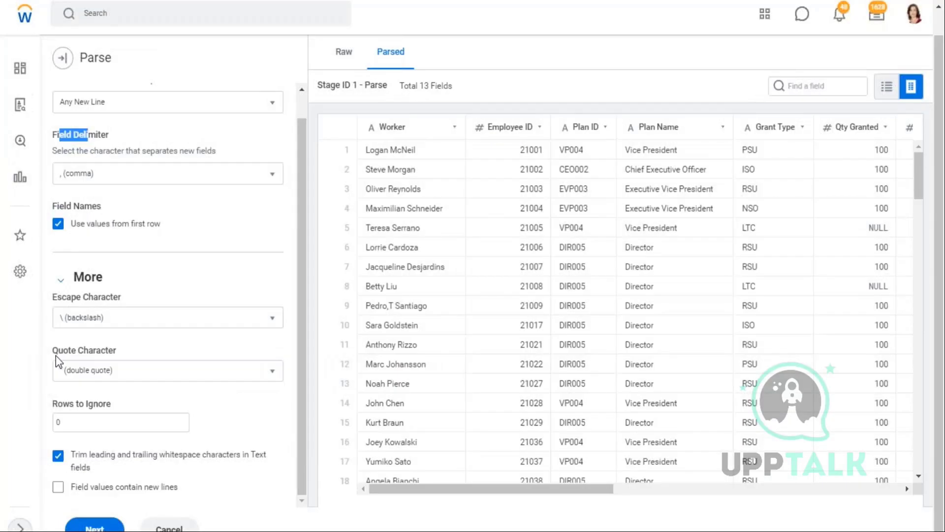
{"action": "left_click_drag", "start_coordinate": [55, 356], "coordinate": [113, 354]}
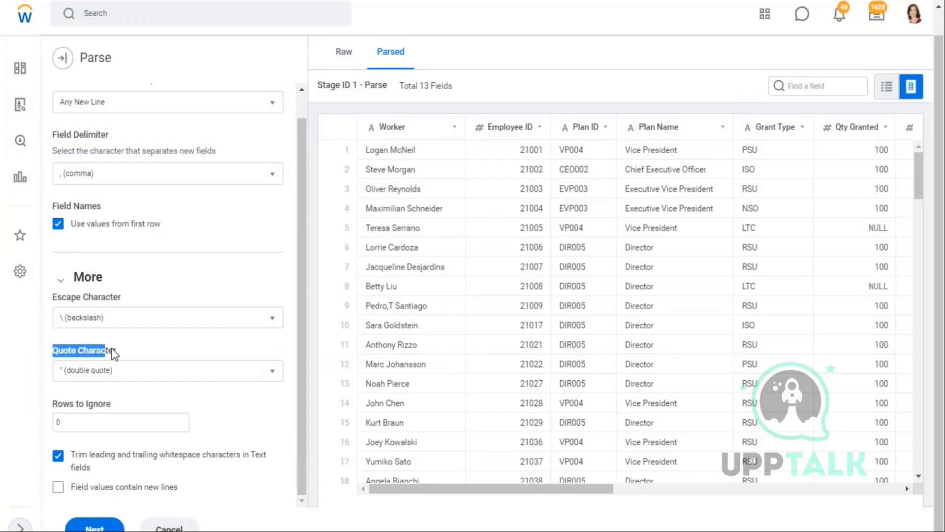
- Review the Quote Character options, keeping double quote, and inspect the Worker field details
{"action": "left_click", "coordinate": [271, 377]}
{"action": "left_click", "coordinate": [270, 376]}
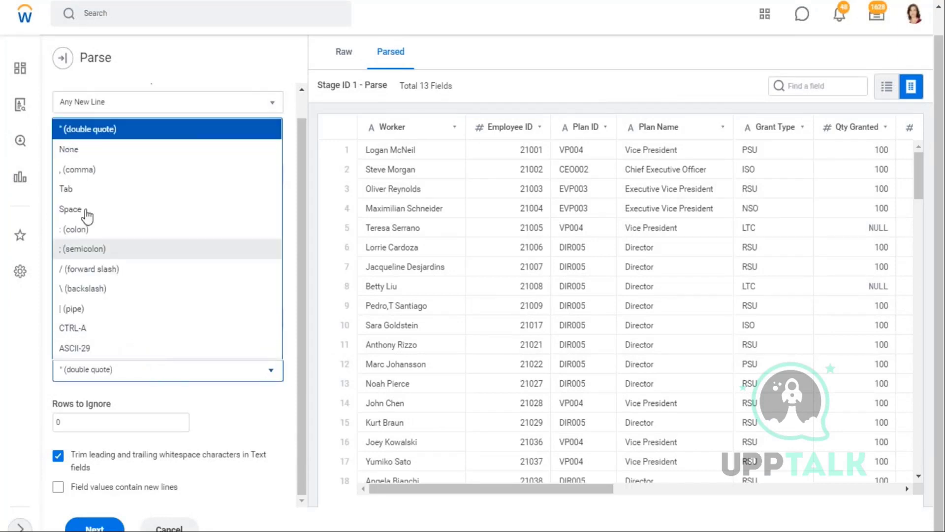
{"action": "left_click", "coordinate": [240, 54]}
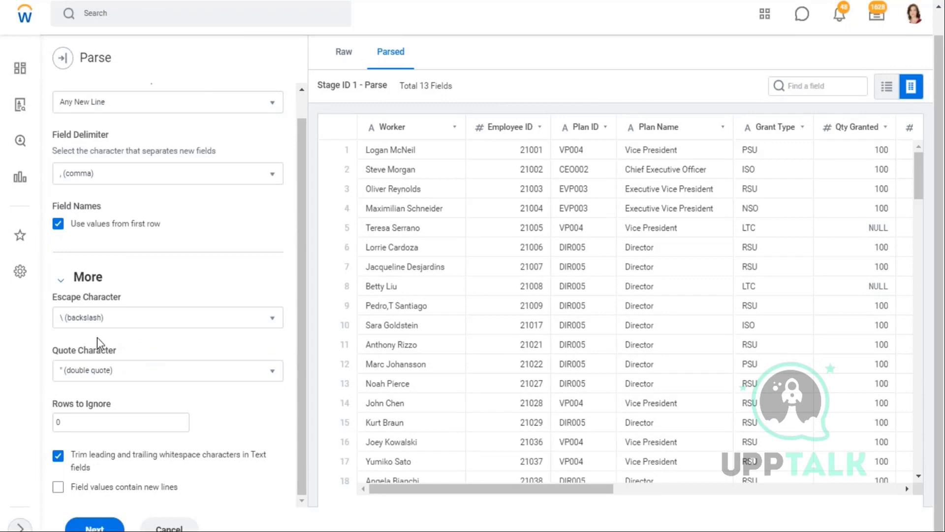
{"action": "left_click_drag", "start_coordinate": [120, 352], "coordinate": [56, 355]}
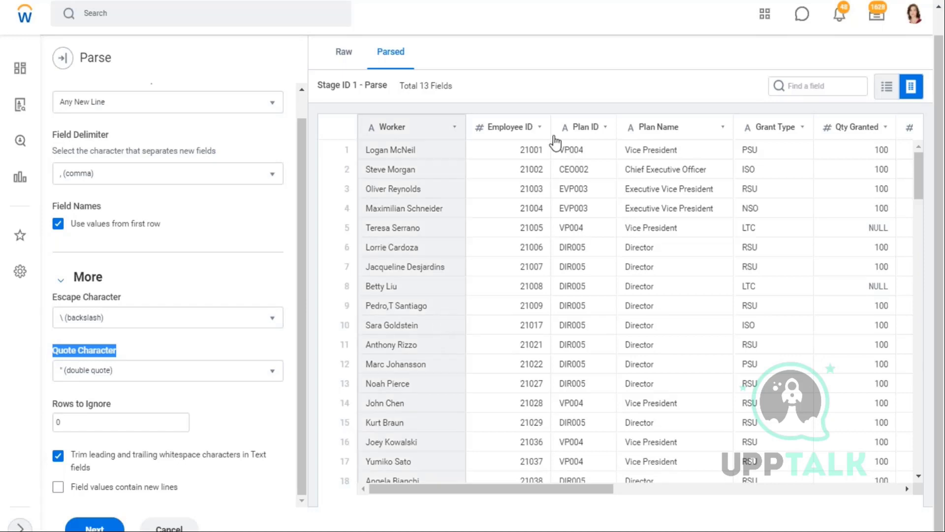
{"action": "left_click_drag", "start_coordinate": [448, 212], "coordinate": [361, 213]}
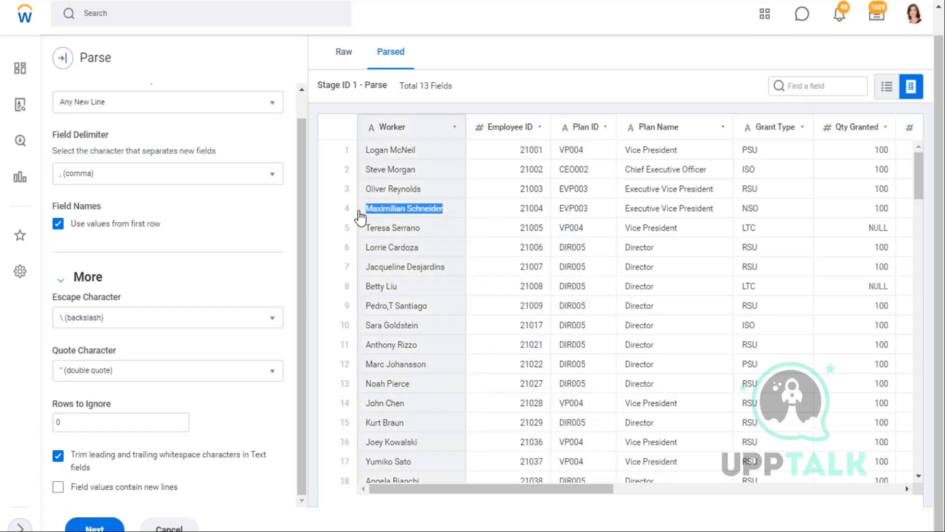
{"action": "left_click", "coordinate": [433, 200]}
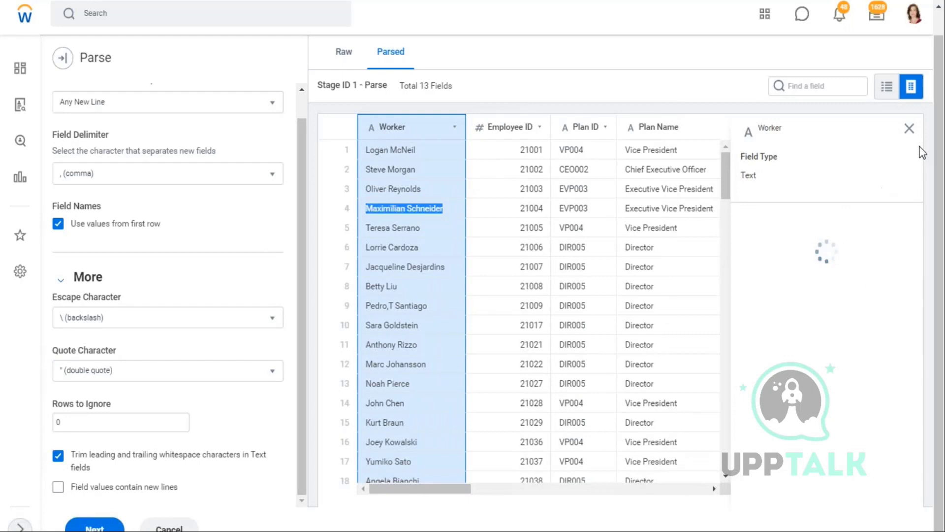
{"action": "left_click", "coordinate": [898, 128]}
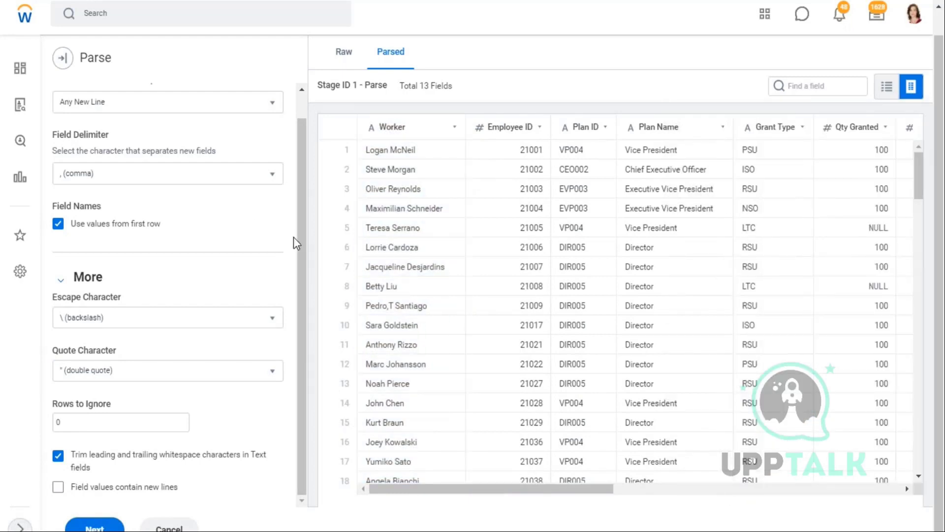
- Commit the B26 example and review the Escape Character, Quote Character and Rows to Ignore settings
{"action": "key", "text": "alt+Tab"}
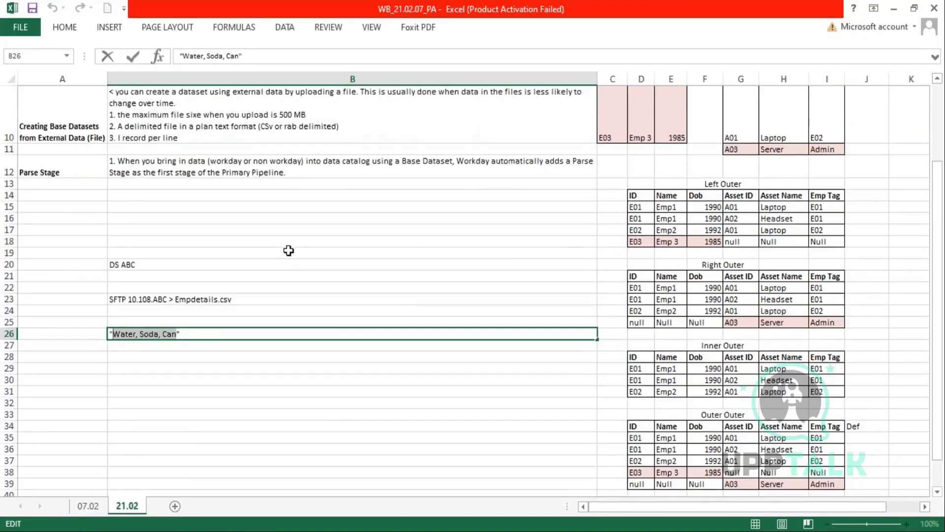
{"action": "left_click", "coordinate": [141, 368]}
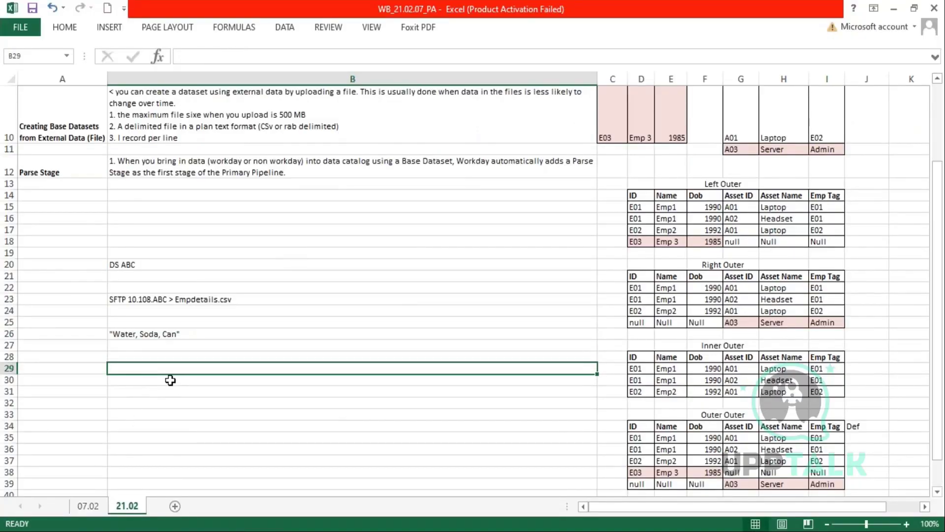
{"action": "key", "text": "alt+Tab"}
{"action": "left_click_drag", "start_coordinate": [62, 298], "coordinate": [114, 298]}
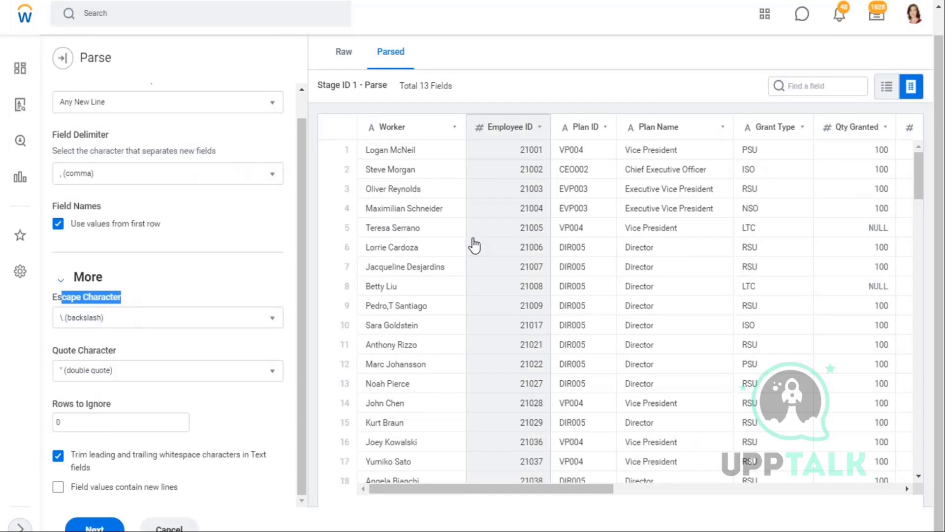
{"action": "left_click_drag", "start_coordinate": [292, 386], "coordinate": [46, 309]}
{"action": "key", "text": "alt+Tab"}
{"action": "key", "text": "alt+Tab"}
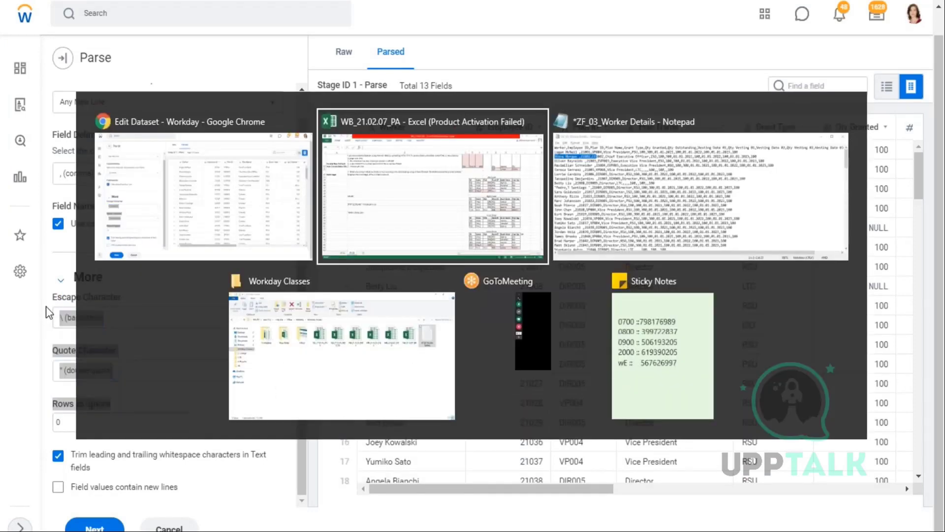
- Point out a worker surname containing an apostrophe in the CSV
{"action": "scroll", "coordinate": [133, 287], "scroll_direction": "down", "scroll_amount": 7}
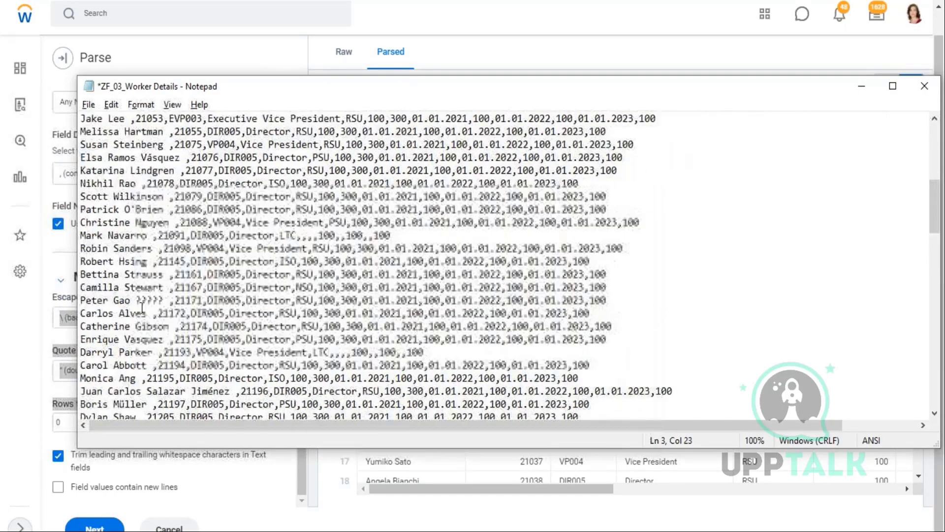
{"action": "scroll", "coordinate": [138, 254], "scroll_direction": "up", "scroll_amount": 1}
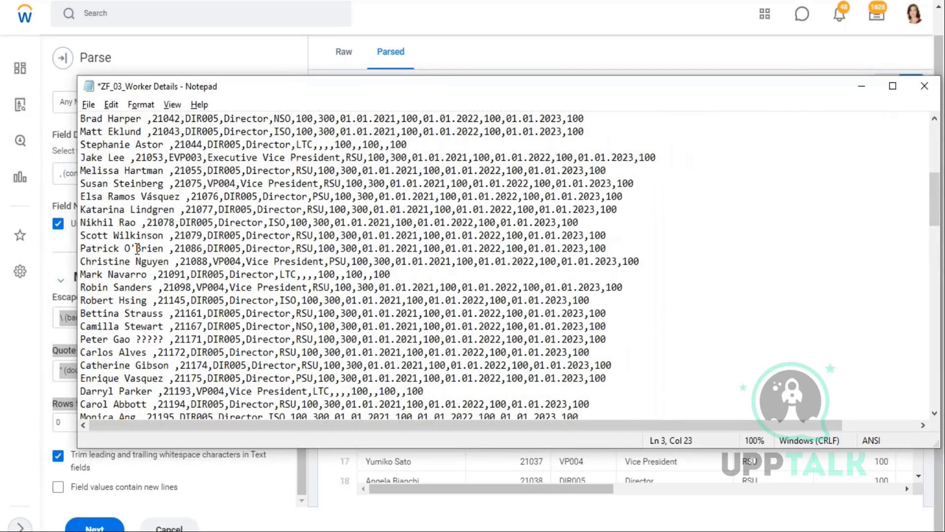
{"action": "left_click_drag", "start_coordinate": [137, 248], "coordinate": [132, 249]}
{"action": "left_click_drag", "start_coordinate": [138, 249], "coordinate": [81, 249]}
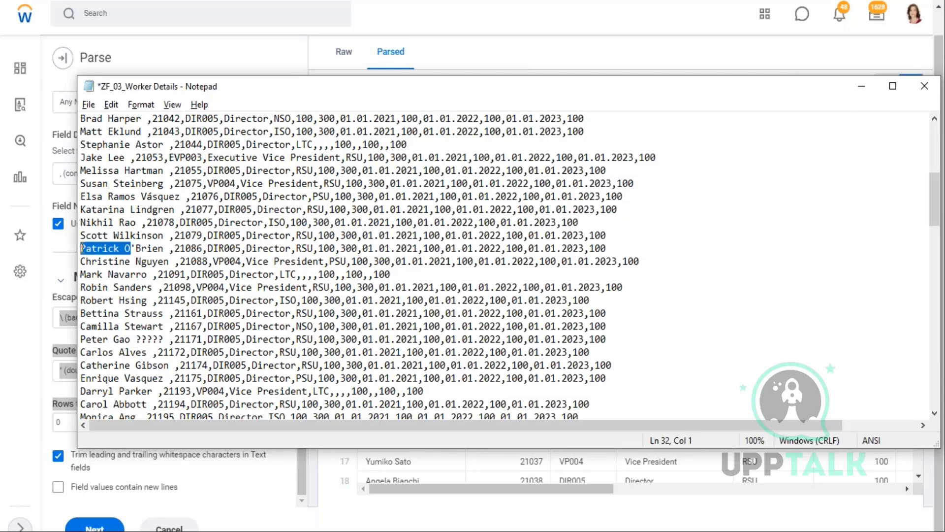
{"action": "left_click_drag", "start_coordinate": [136, 248], "coordinate": [160, 250]}
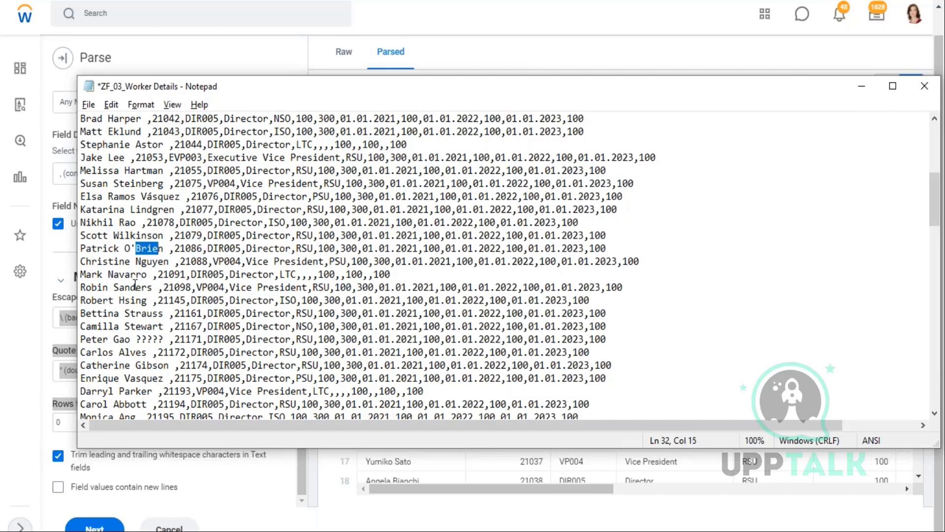
- Wrap that worker's name in double quotes, then remove the quotes again
{"action": "left_click", "coordinate": [136, 249]}
{"action": "left_click", "coordinate": [163, 249]}
{"action": "type", "text": "\""}
{"action": "left_click", "coordinate": [126, 248]}
{"action": "key", "text": "Left"}
{"action": "key", "text": "Left"}
{"action": "key", "text": "Left"}
{"action": "key", "text": "Left"}
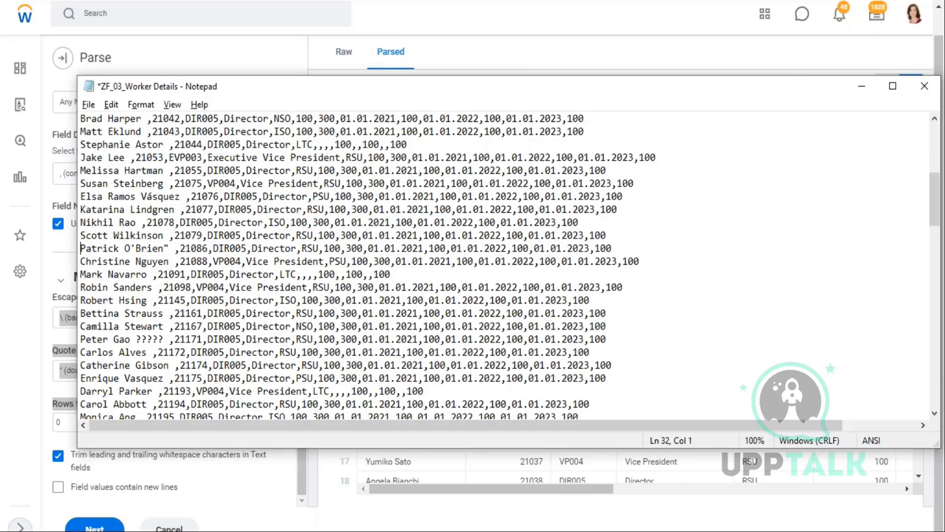
{"action": "type", "text": "\""}
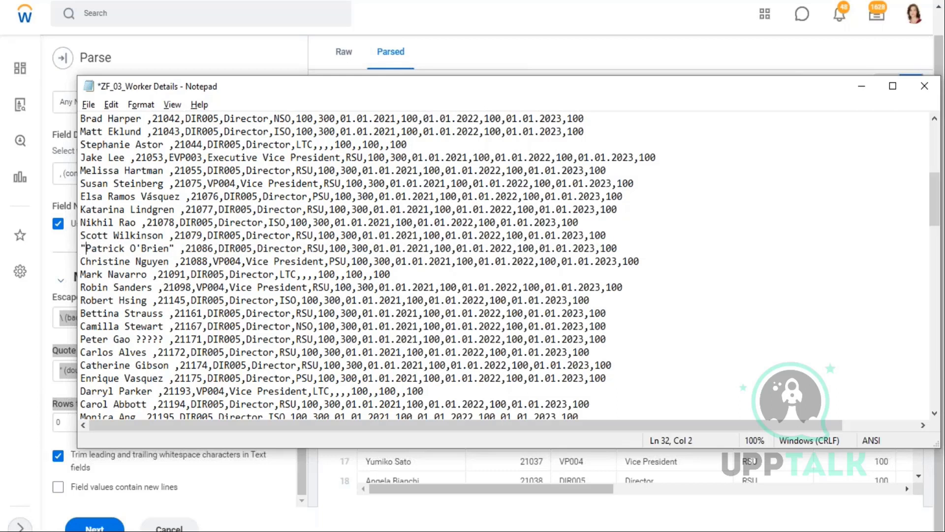
{"action": "left_click_drag", "start_coordinate": [175, 248], "coordinate": [73, 270]}
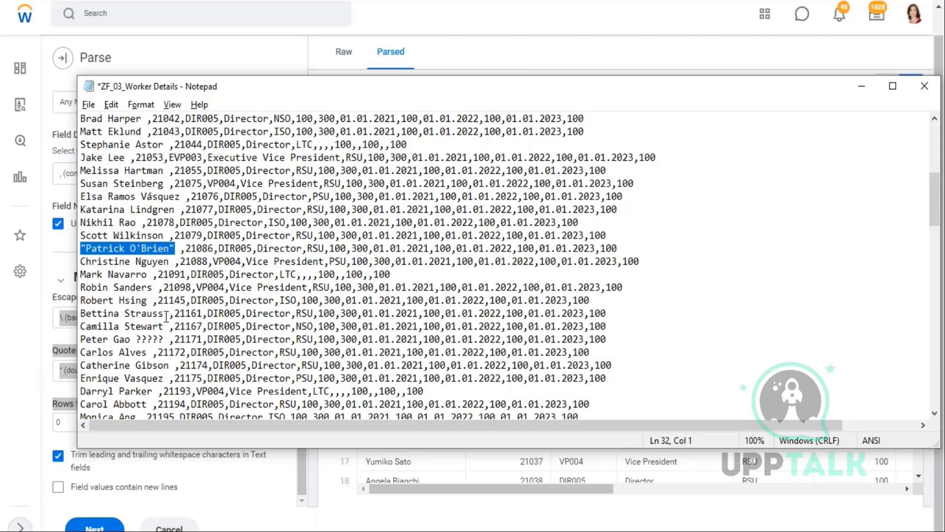
{"action": "left_click", "coordinate": [176, 248]}
{"action": "key", "text": "BackSpace"}
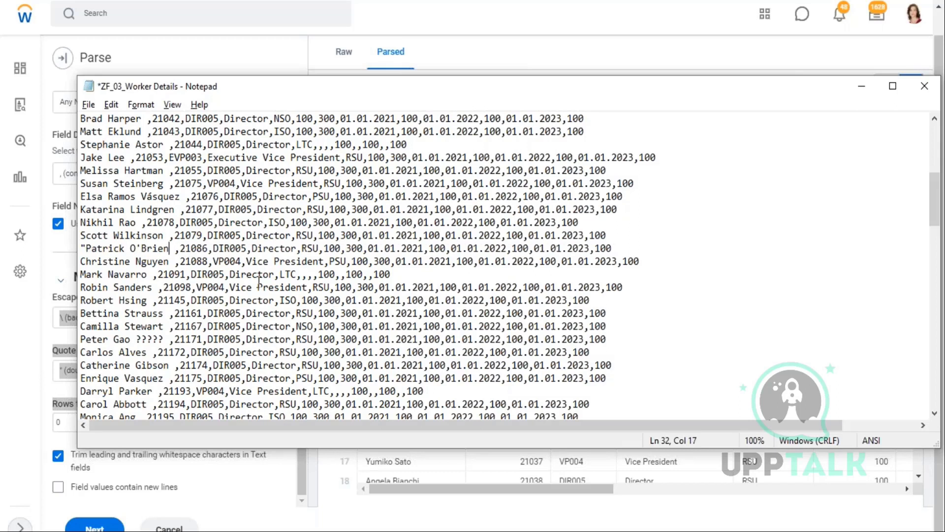
{"action": "key", "text": "Left"}
{"action": "key", "text": "Left"}
{"action": "key", "text": "Left"}
{"action": "key", "text": "Left"}
{"action": "key", "text": "Left"}
{"action": "key", "text": "Left"}
{"action": "key", "text": "Left"}
{"action": "key", "text": "Left"}
{"action": "key", "text": "Delete"}
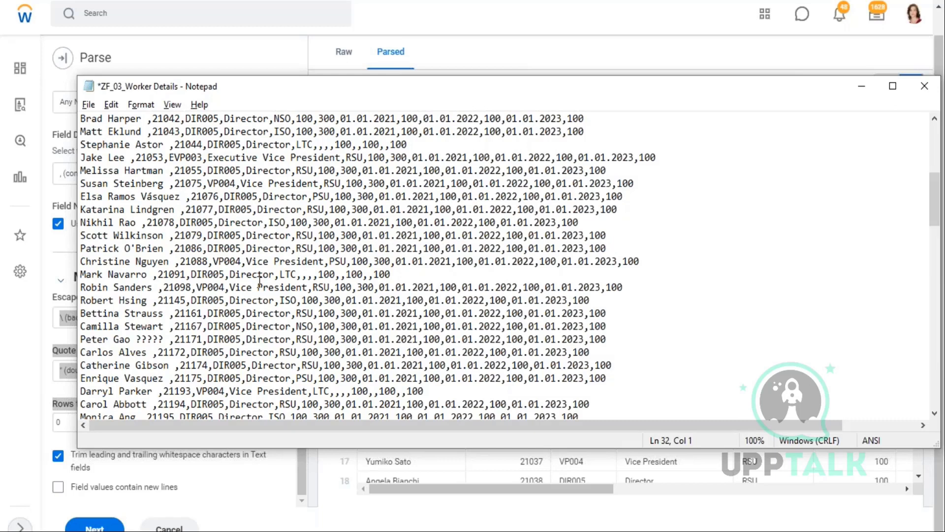
- Make line 2's worker name a quoted value ending in Test and save ZF_03_Worker Details
{"action": "scroll", "coordinate": [260, 281], "scroll_direction": "up", "scroll_amount": 7}
{"action": "left_click", "coordinate": [146, 131]}
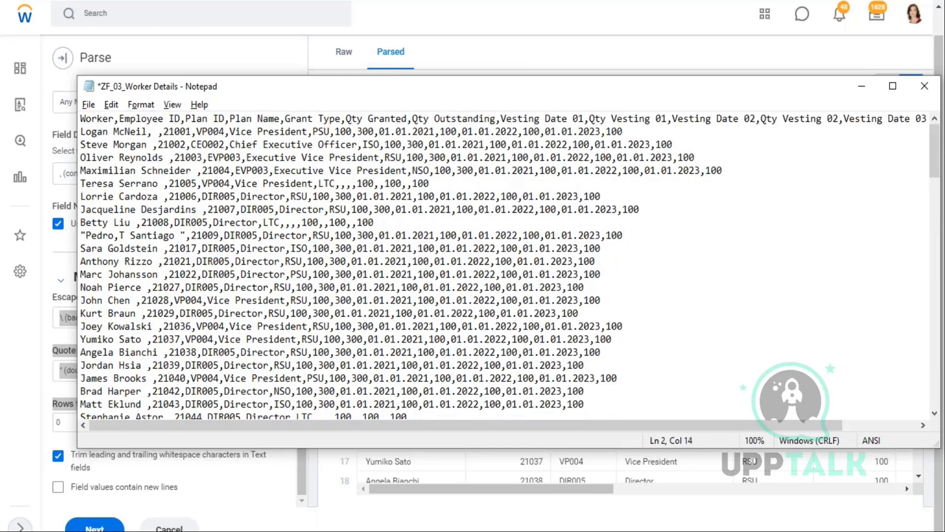
{"action": "type", "text": "Test"}
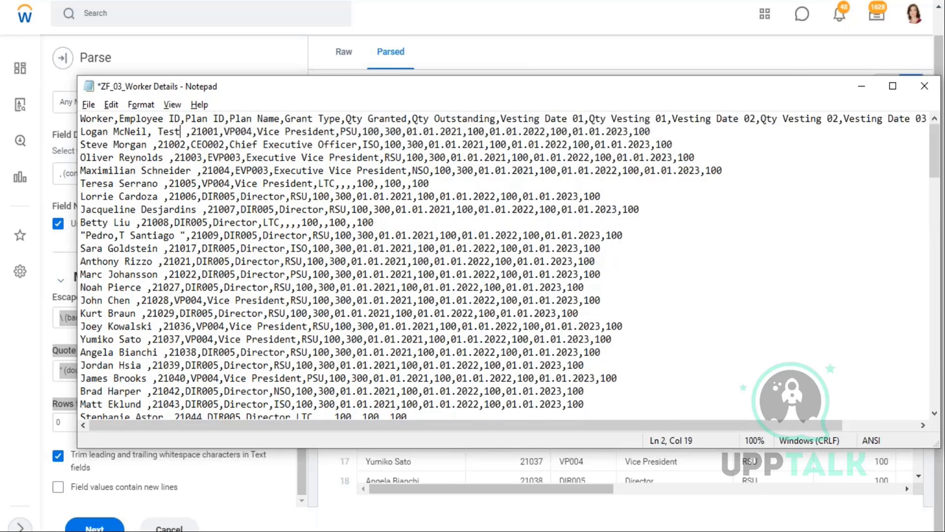
{"action": "type", "text": "\""}
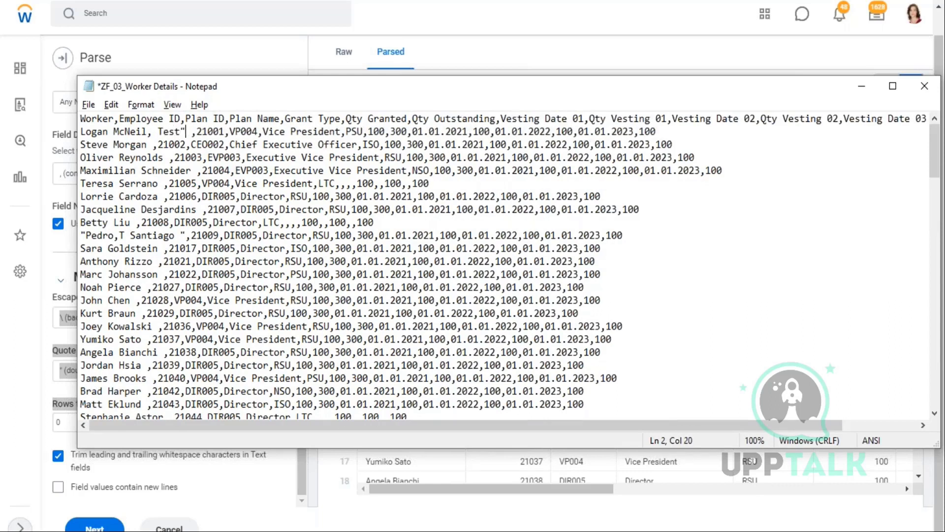
{"action": "key", "text": "Home"}
{"action": "type", "text": "\""}
{"action": "key", "text": "ctrl+s"}
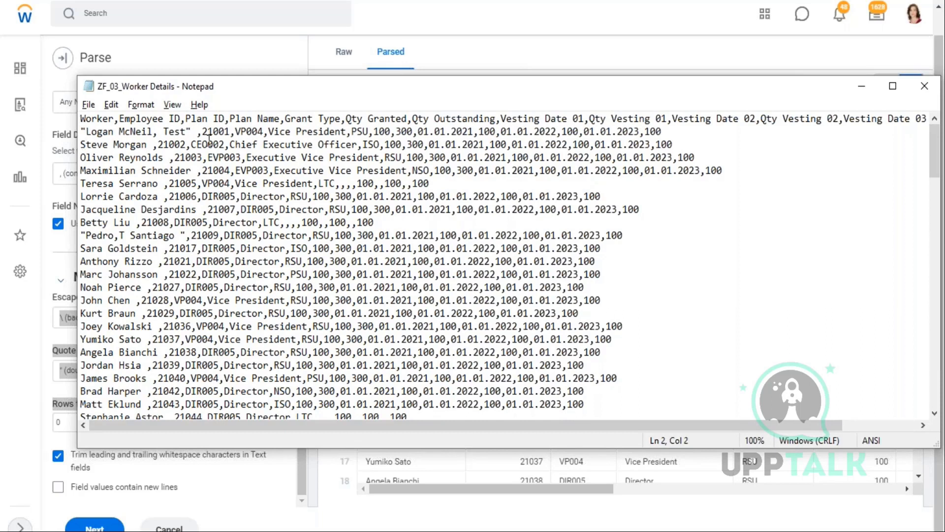
- Discard the parse setup and filter the Data Catalog by the WB - Feb.07 tag
{"action": "key", "text": "alt+Tab"}
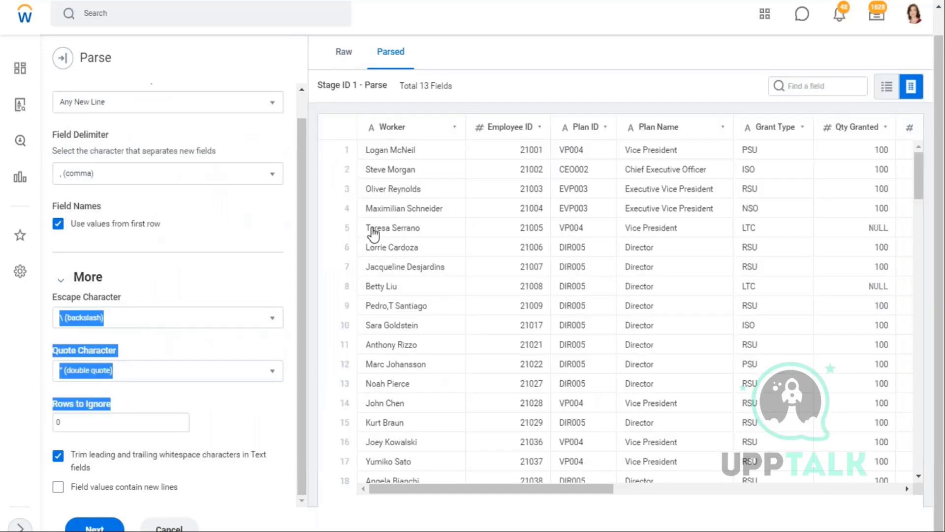
{"action": "left_click", "coordinate": [169, 527]}
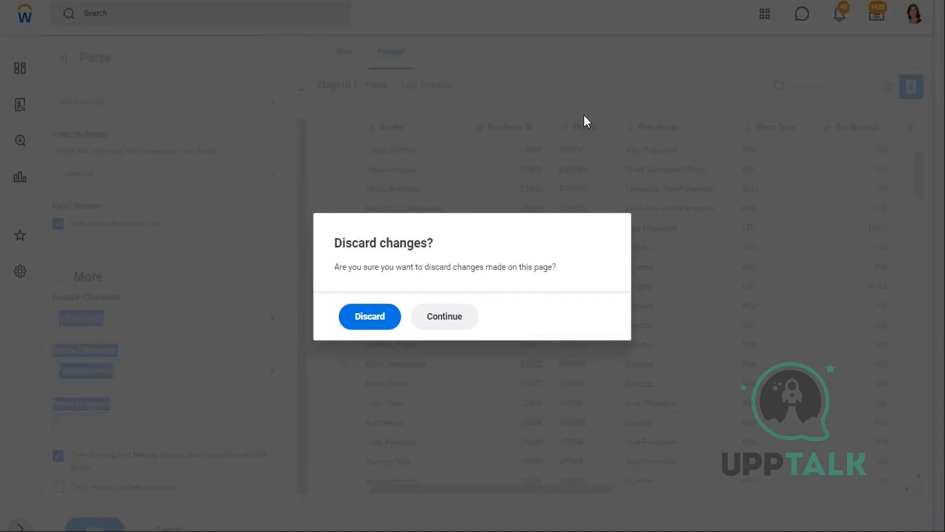
{"action": "key", "text": "Return"}
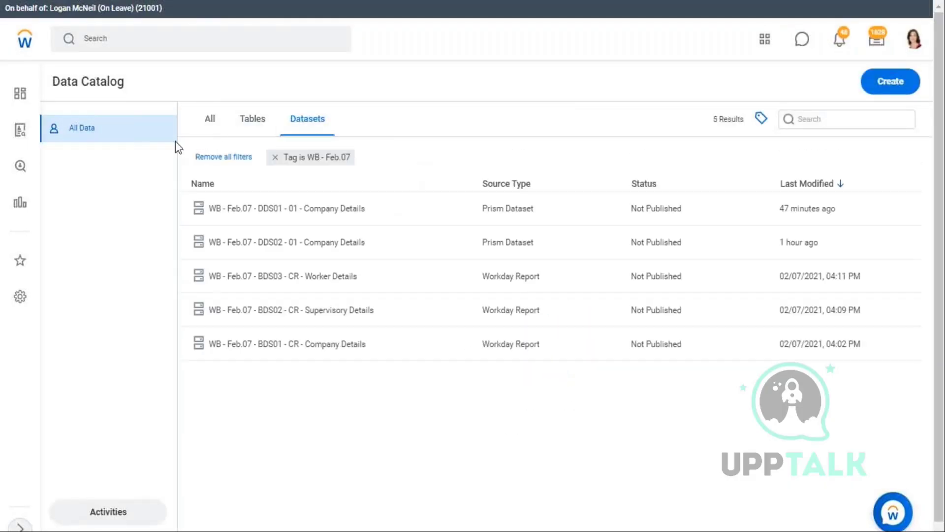
{"action": "left_click", "coordinate": [276, 157]}
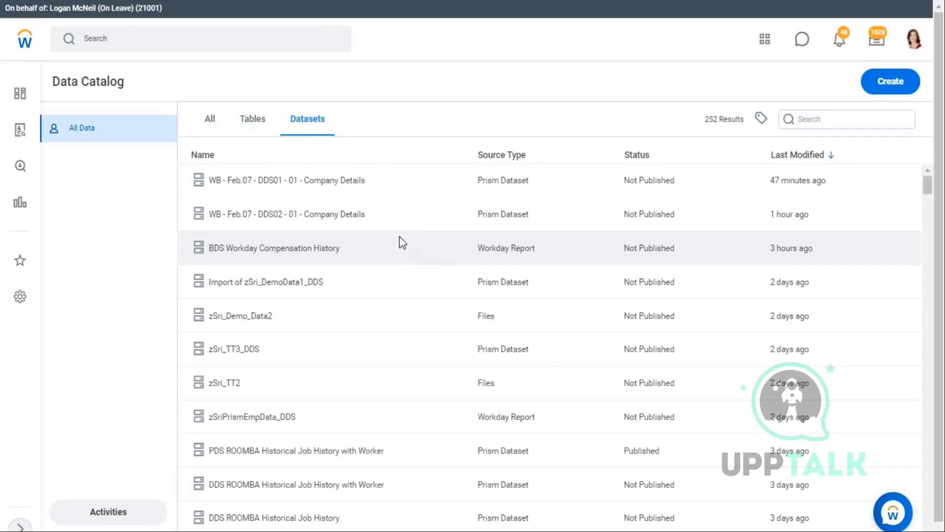
{"action": "left_click", "coordinate": [762, 118]}
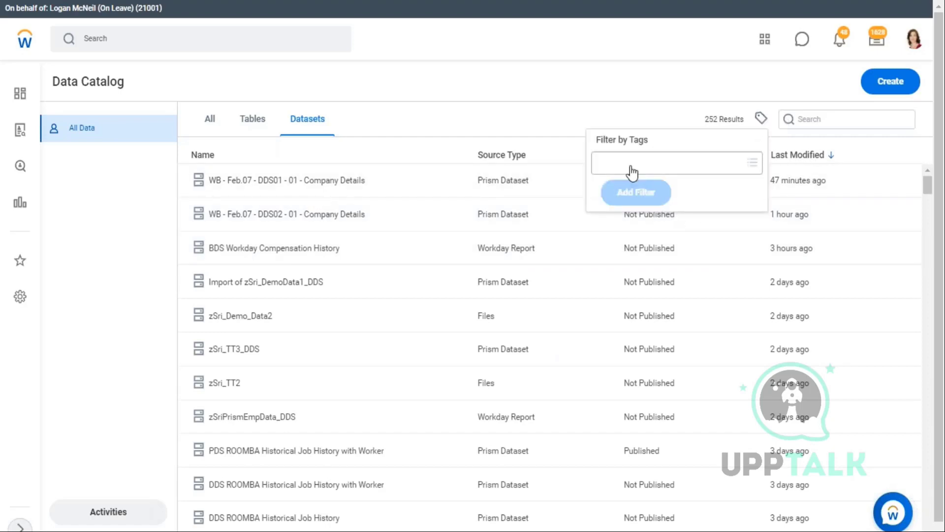
{"action": "left_click", "coordinate": [636, 170]}
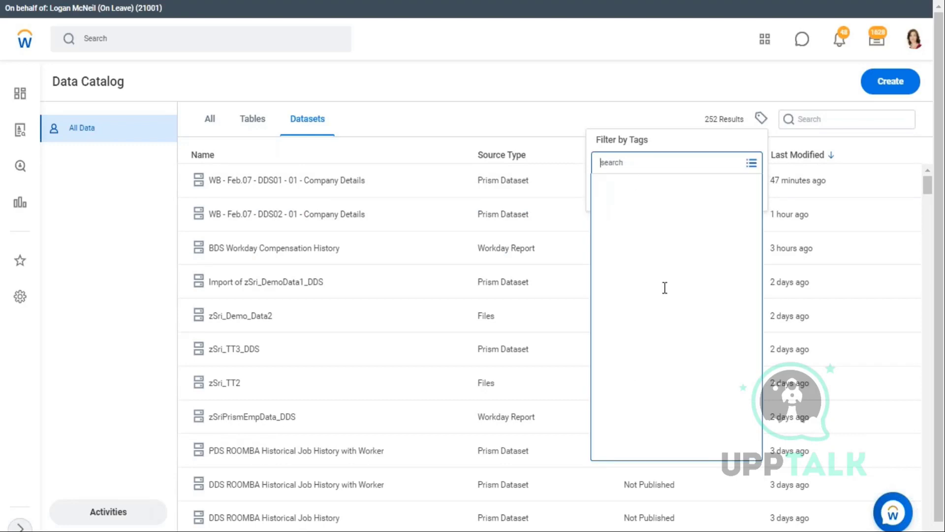
{"action": "left_click", "coordinate": [636, 331]}
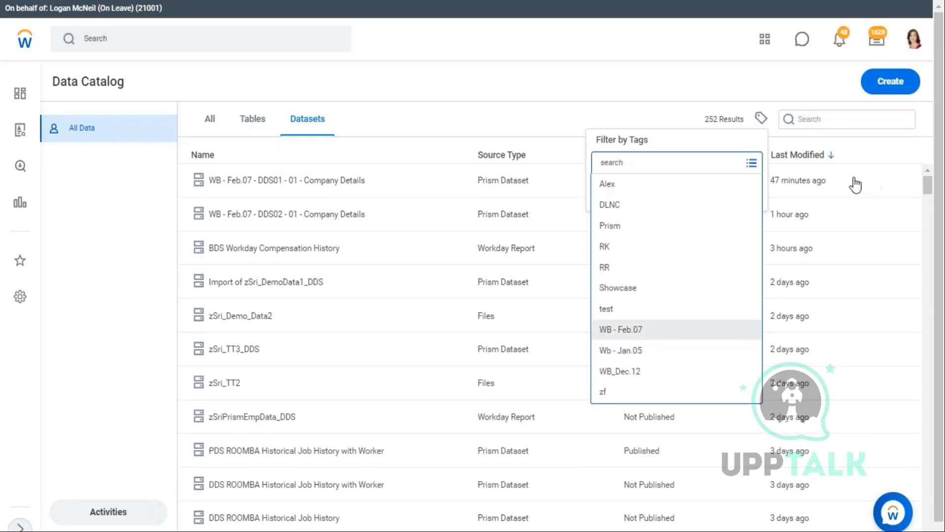
{"action": "left_click", "coordinate": [917, 112]}
- Choose the Worker Details file for upload and open the dataset from the list
{"action": "left_click", "coordinate": [899, 88]}
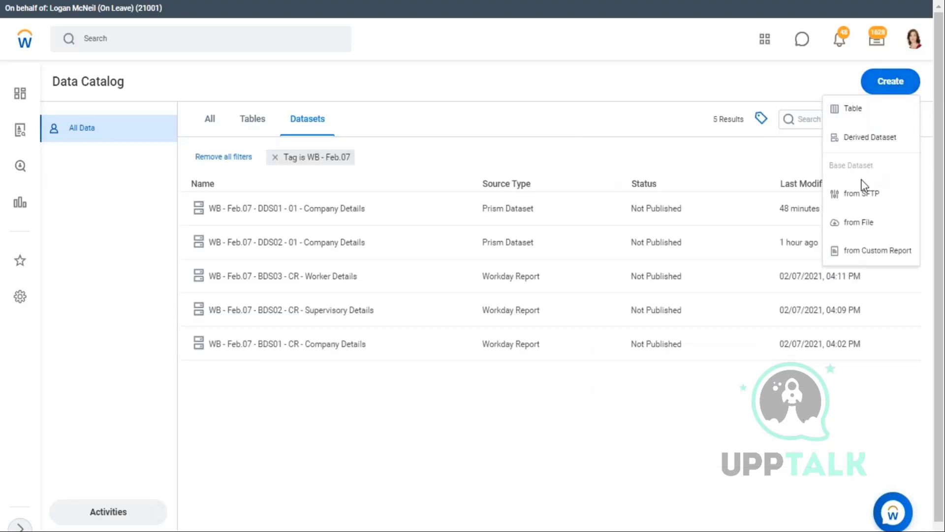
{"action": "left_click", "coordinate": [870, 222]}
{"action": "left_click", "coordinate": [263, 211]}
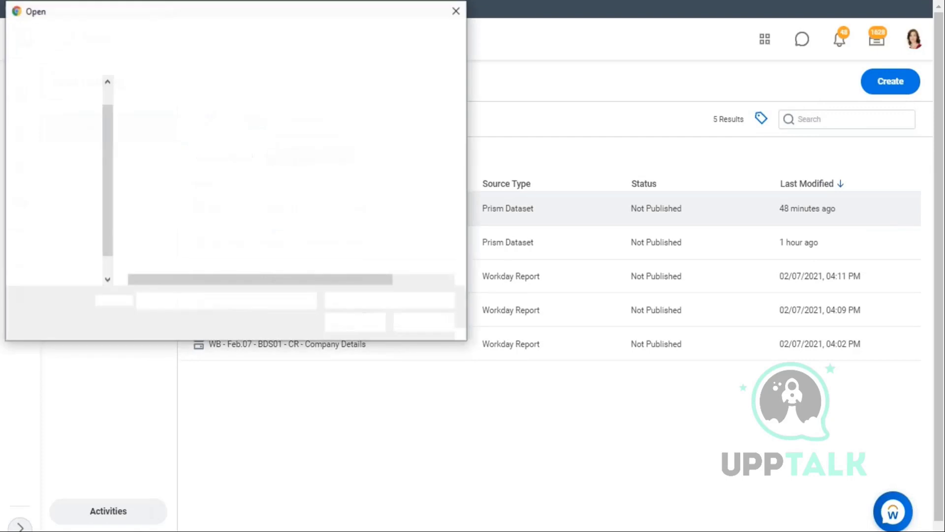
{"action": "left_click", "coordinate": [187, 241]}
{"action": "left_click", "coordinate": [345, 322]}
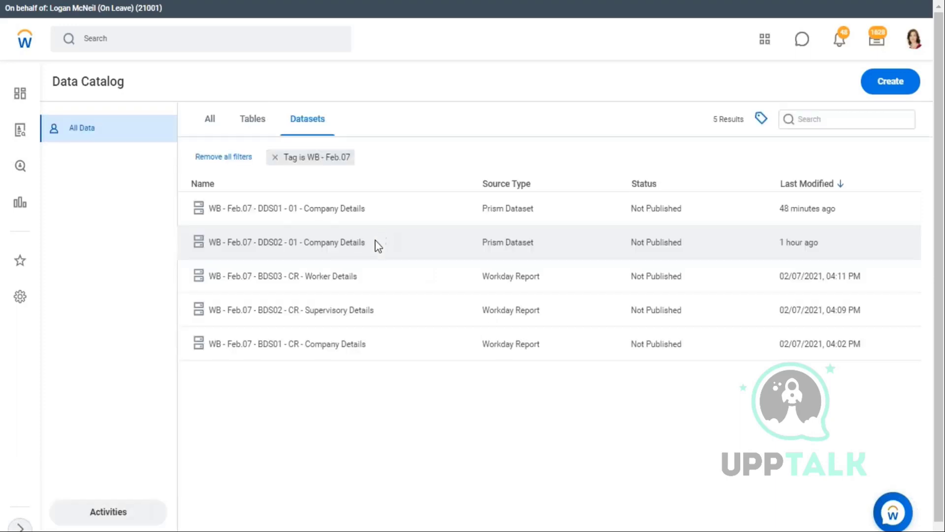
{"action": "left_click", "coordinate": [374, 243]}
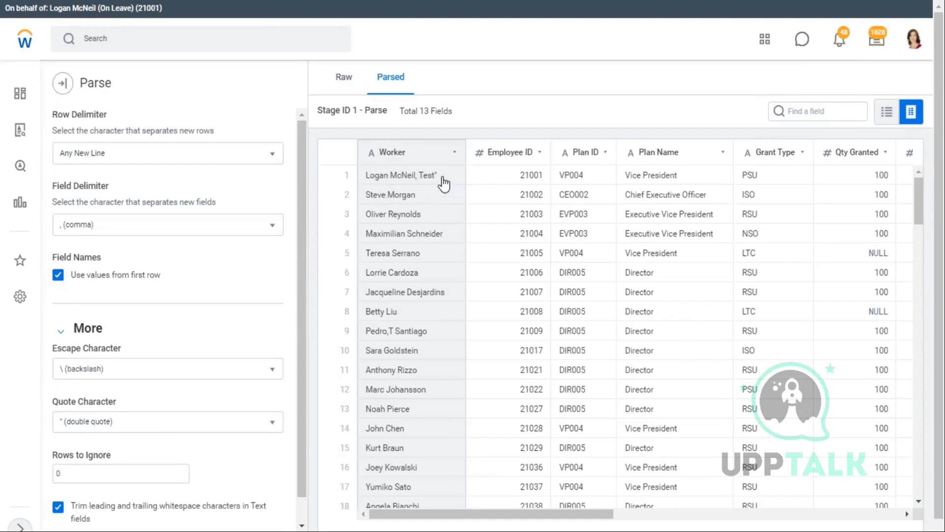
- Delete the closing quote after Test on line 2 of Worker Details, checking against the Parse preview
{"action": "key", "text": "alt+Tab"}
{"action": "left_click", "coordinate": [190, 131]}
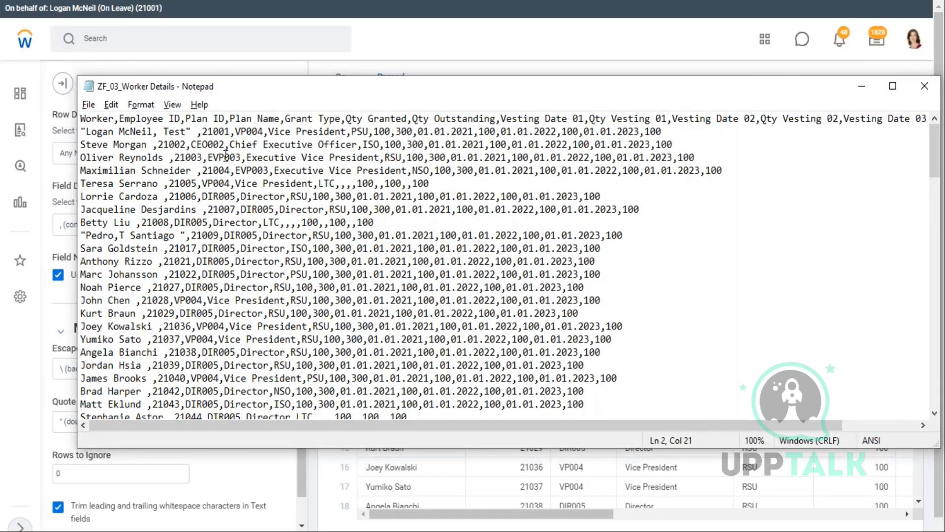
{"action": "key", "text": "BackSpace"}
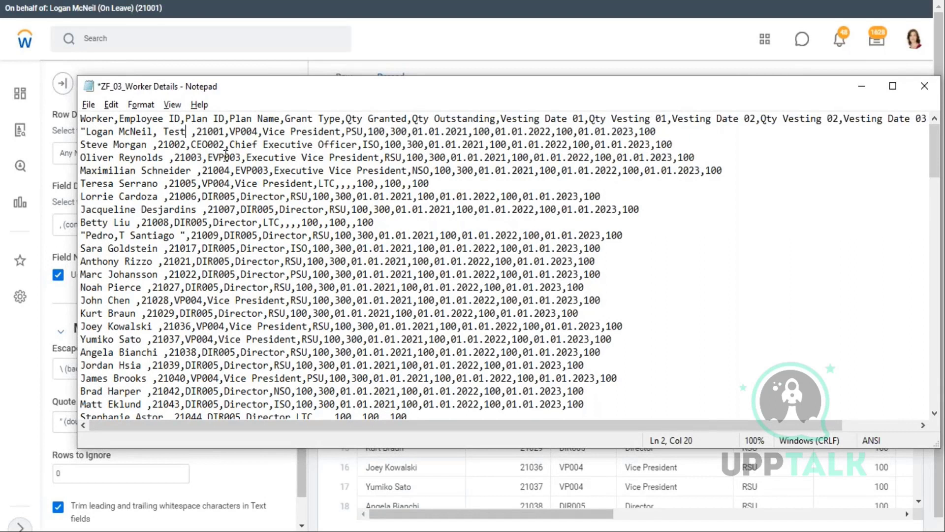
{"action": "key", "text": "Left"}
{"action": "key", "text": "Left"}
{"action": "key", "text": "Right"}
{"action": "key", "text": "alt+Tab"}
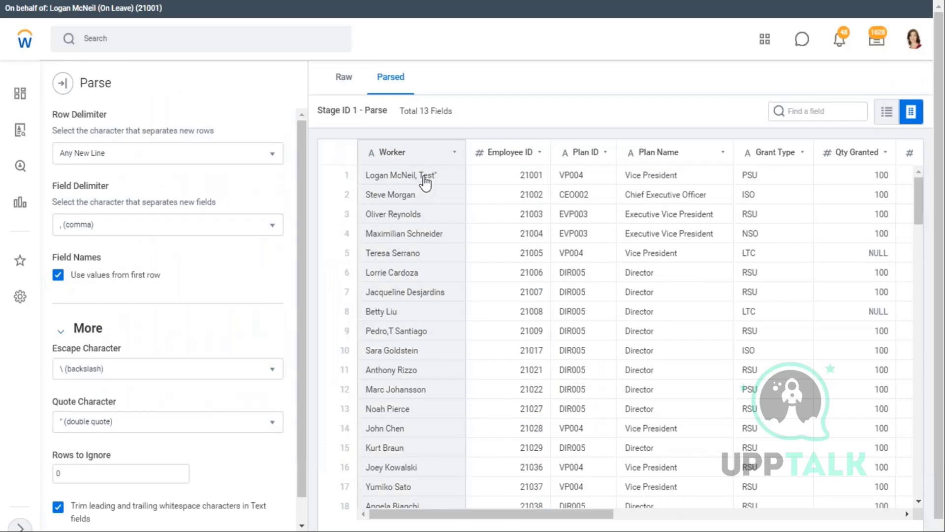
{"action": "key", "text": "alt+Tab"}
{"action": "left_click", "coordinate": [193, 133]}
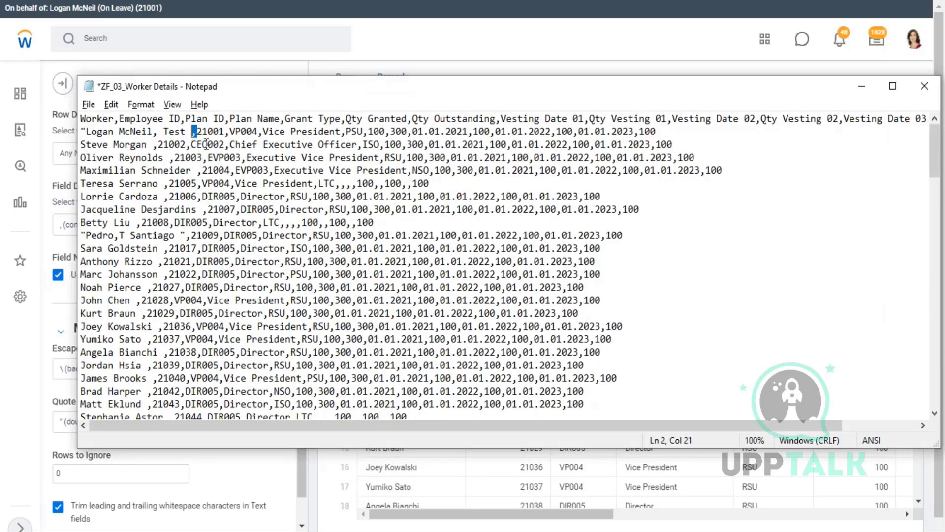
{"action": "key", "text": "alt+Tab"}
{"action": "key", "text": "alt+Tab"}
{"action": "key", "text": "alt+Tab"}
{"action": "key", "text": "alt+Tab"}
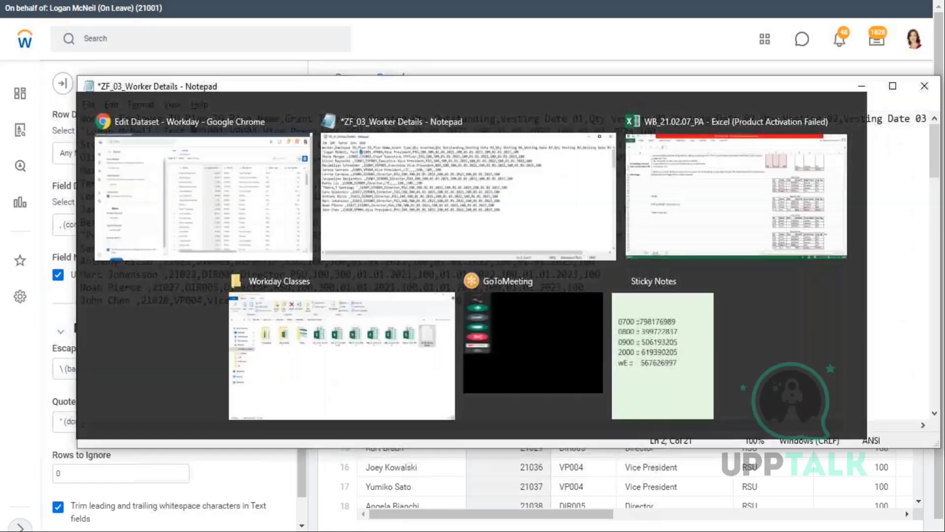
- Remove the stray ', Test' and the opening quote from line 2, save, and return to Excel
{"action": "left_click_drag", "start_coordinate": [193, 132], "coordinate": [154, 132]}
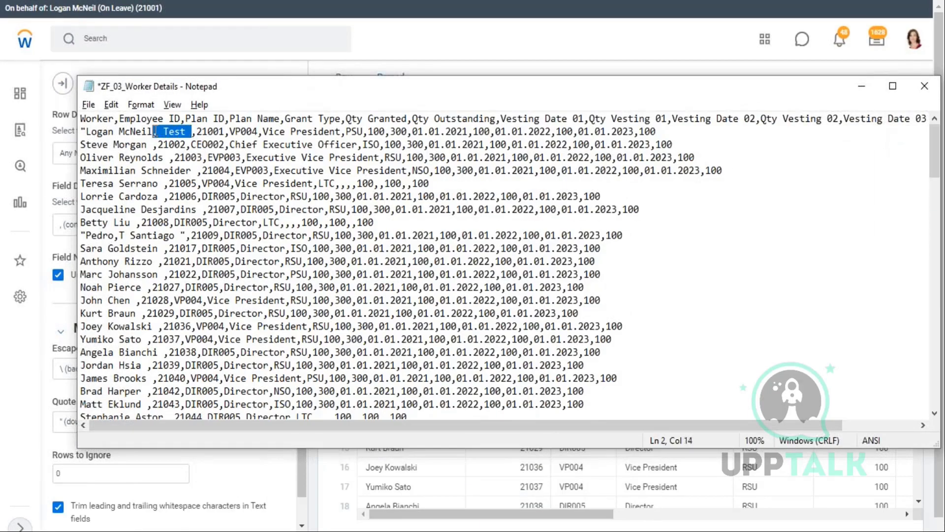
{"action": "key", "text": "Delete"}
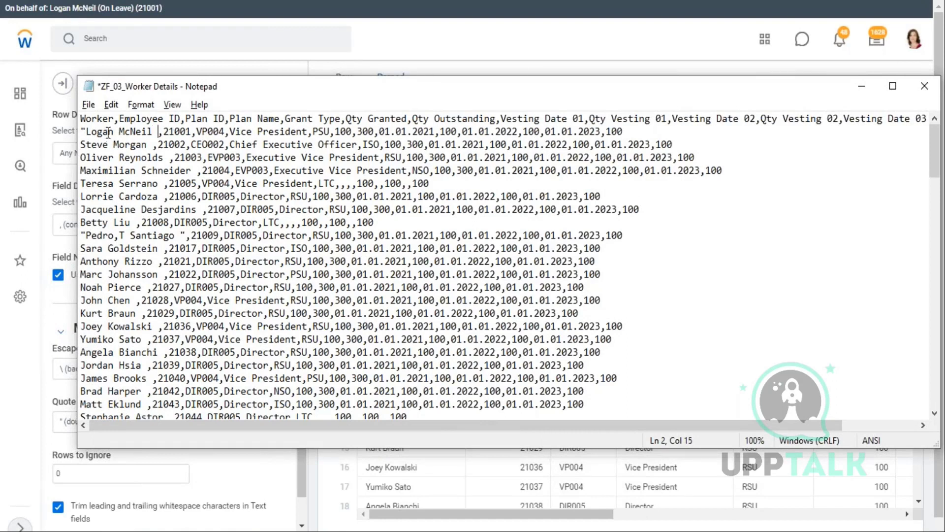
{"action": "left_click", "coordinate": [86, 131]}
{"action": "key", "text": "BackSpace"}
{"action": "key", "text": "ctrl+s"}
{"action": "key", "text": "alt+Tab"}
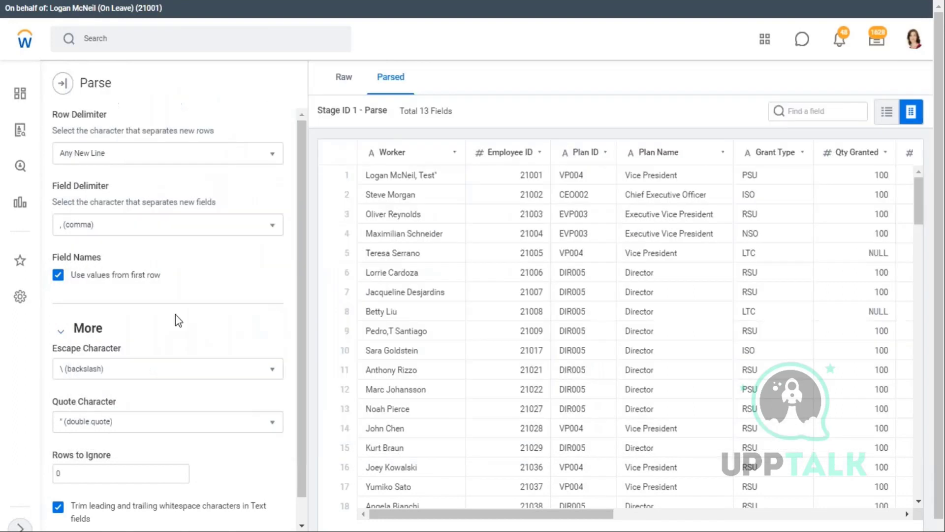
{"action": "scroll", "coordinate": [83, 317], "scroll_direction": "down", "scroll_amount": 1}
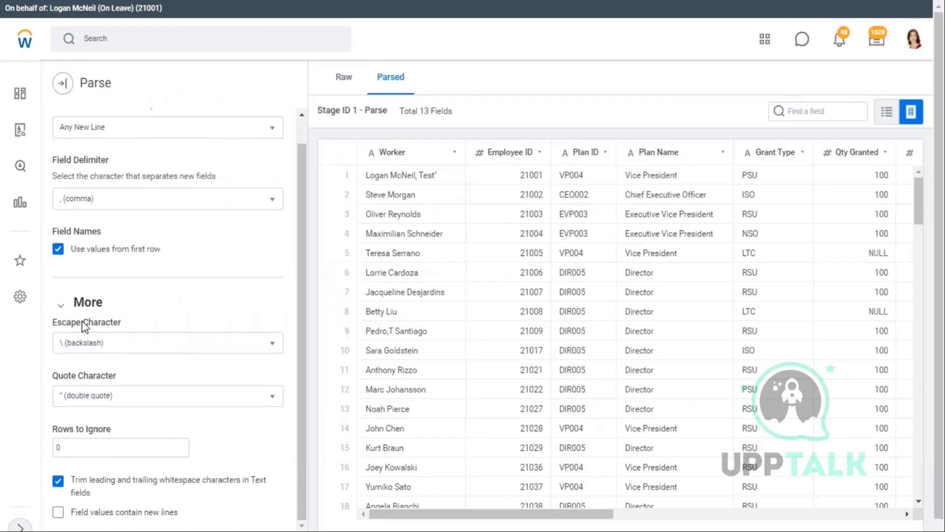
{"action": "key", "text": "alt+Tab"}
{"action": "key", "text": "Tab"}
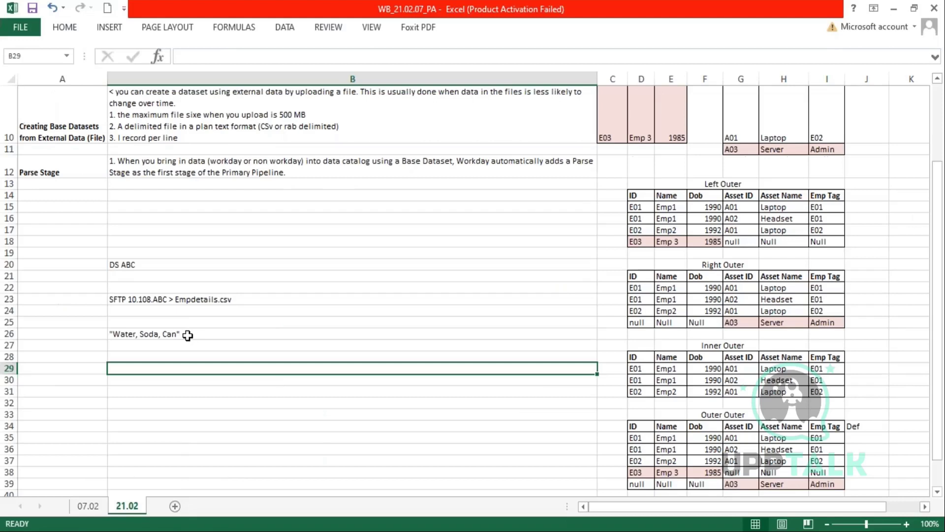
- Enter Get "2 for the price of 1" or 9.99 each in B27, below the Water, Soda, Can note
{"action": "left_click", "coordinate": [187, 334]}
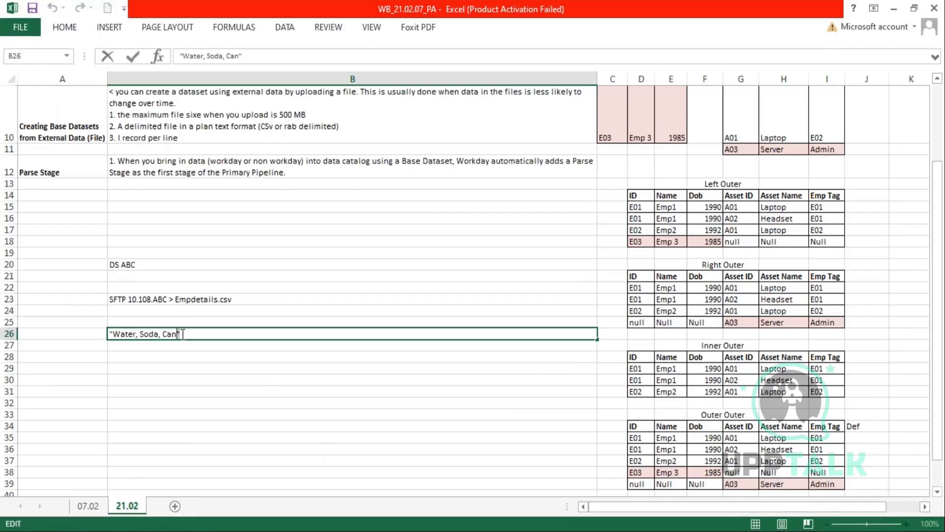
{"action": "double_click", "coordinate": [178, 334]}
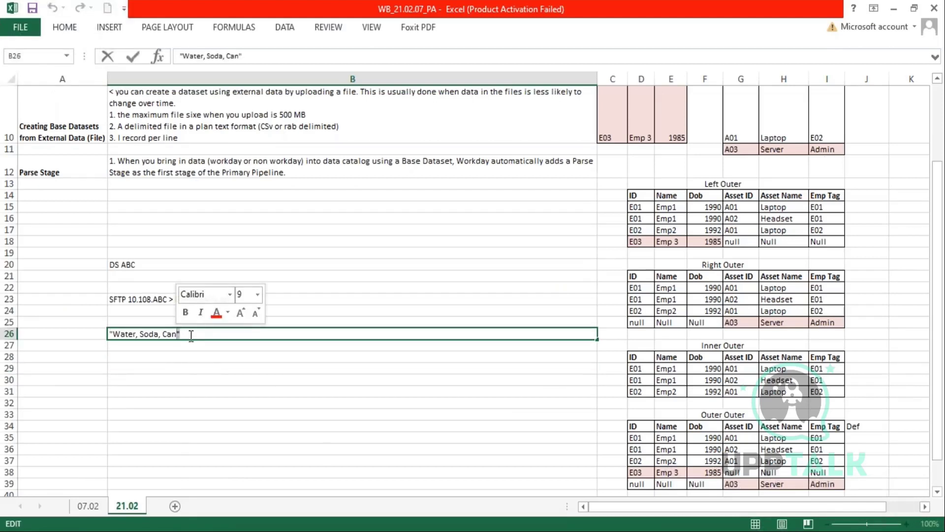
{"action": "left_click", "coordinate": [111, 334]}
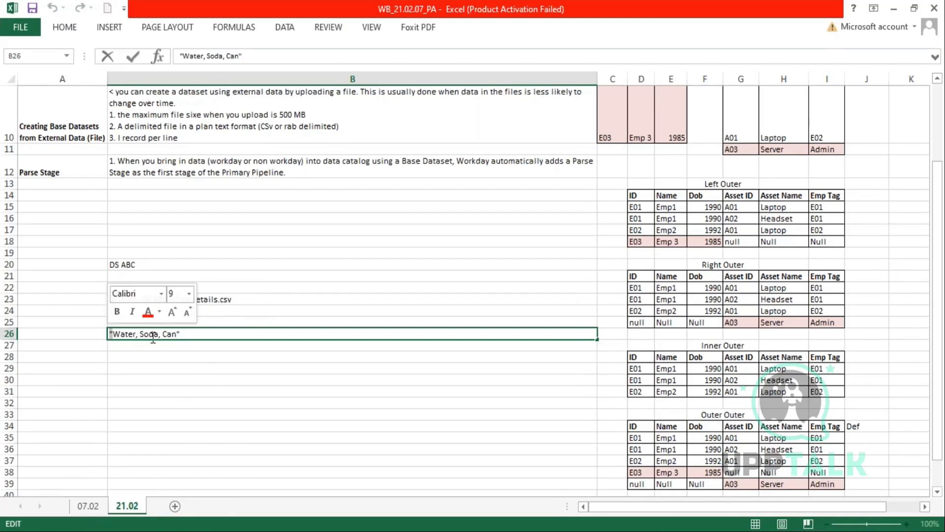
{"action": "left_click_drag", "start_coordinate": [175, 334], "coordinate": [111, 334]}
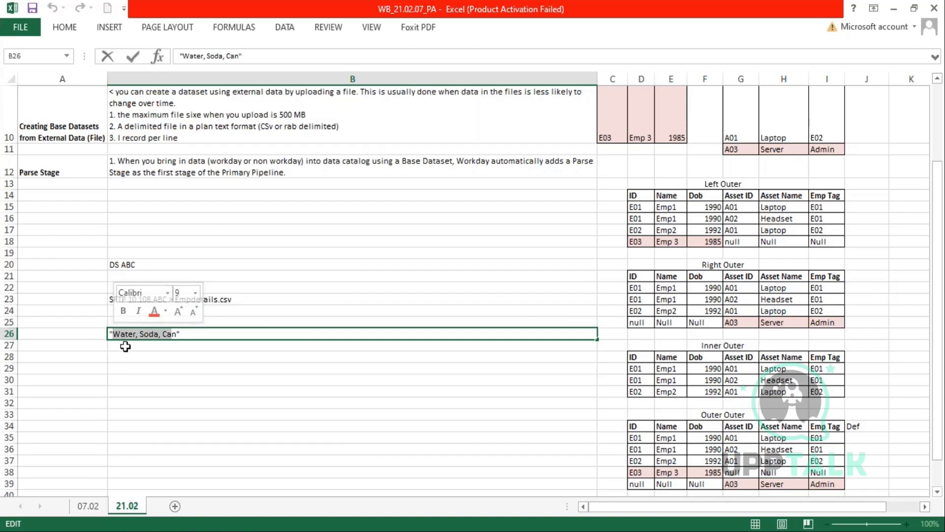
{"action": "left_click", "coordinate": [142, 345]}
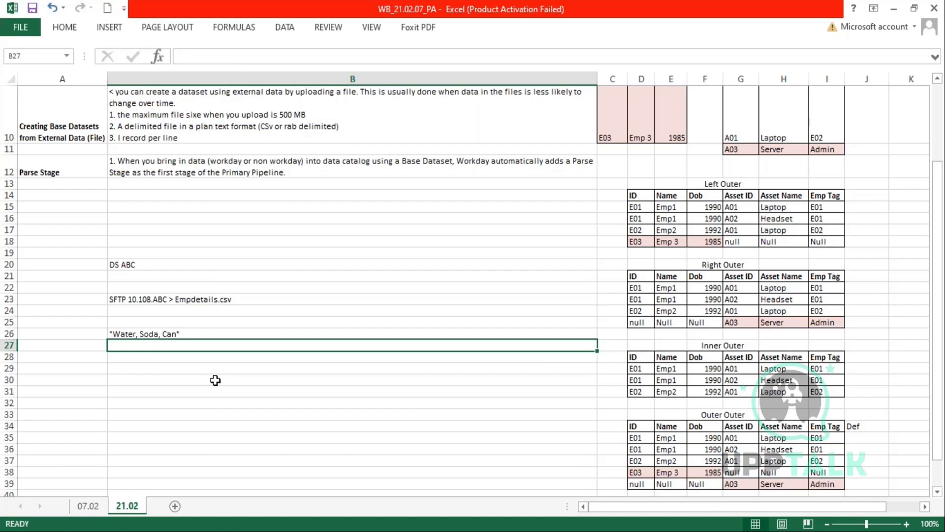
{"action": "type", "text": "\"2"}
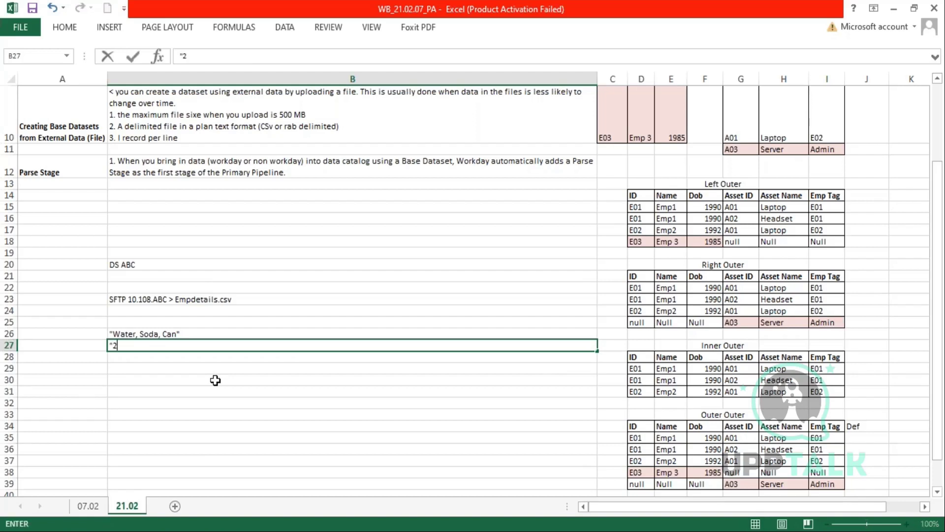
{"action": "key", "text": "BackSpace"}
{"action": "key", "text": "BackSpace"}
{"action": "type", "text": "Get \"2 for the price of"}
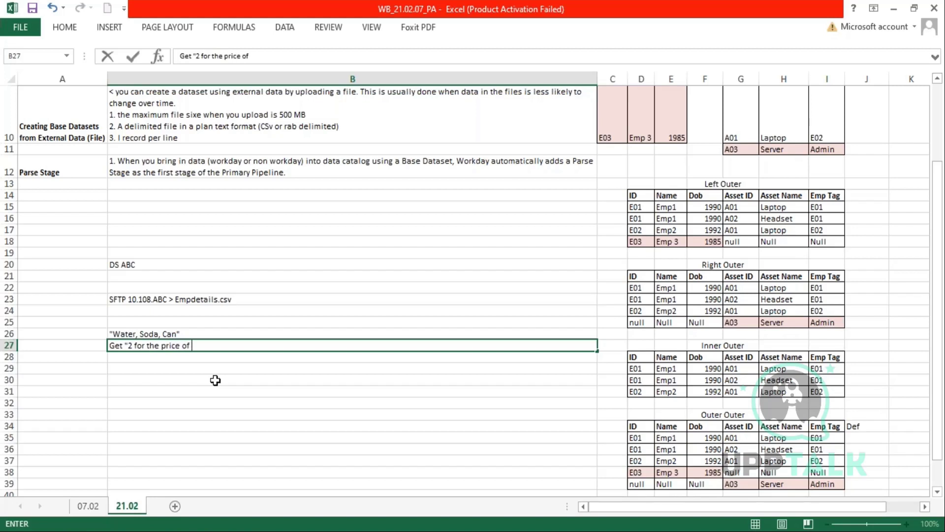
{"action": "type", "text": " 1\" or 9.99 each"}
{"action": "key", "text": "Return"}
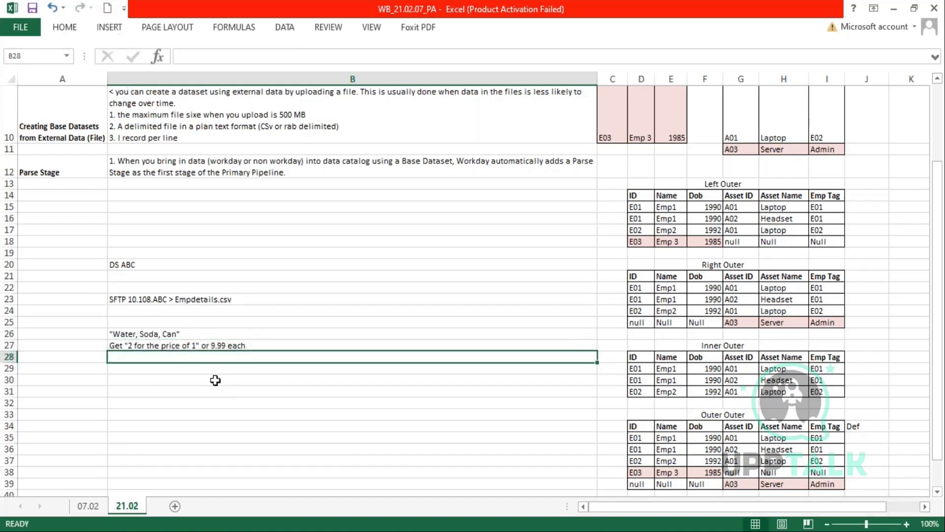
- Add a comma after 'or' in B27's note
{"action": "double_click", "coordinate": [247, 346]}
{"action": "left_click_drag", "start_coordinate": [246, 346], "coordinate": [119, 347]}
{"action": "left_click_drag", "start_coordinate": [197, 346], "coordinate": [200, 347]}
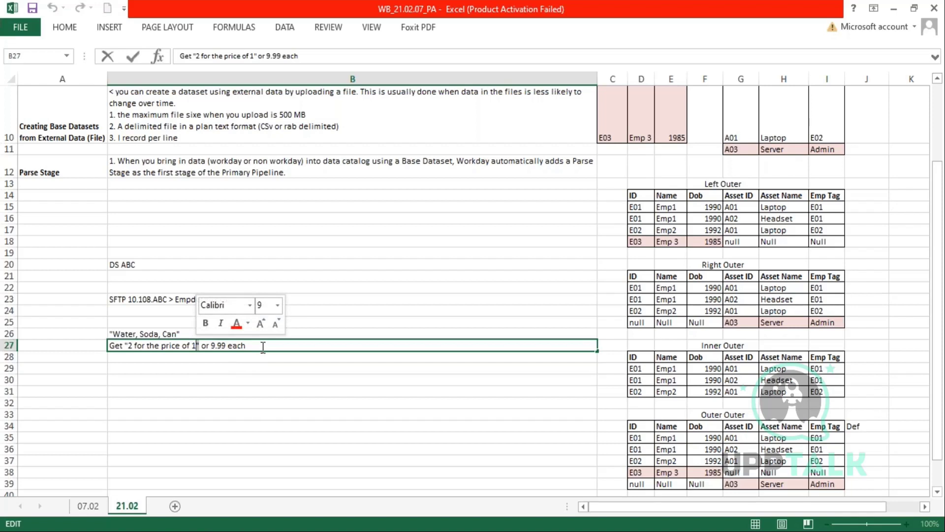
{"action": "left_click", "coordinate": [242, 346]}
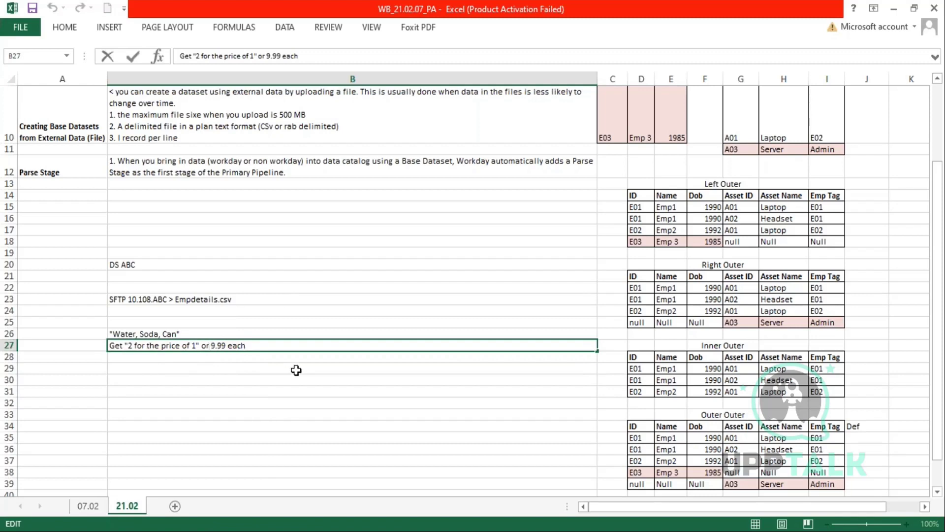
{"action": "type", "text": ","}
{"action": "key", "text": "Return"}
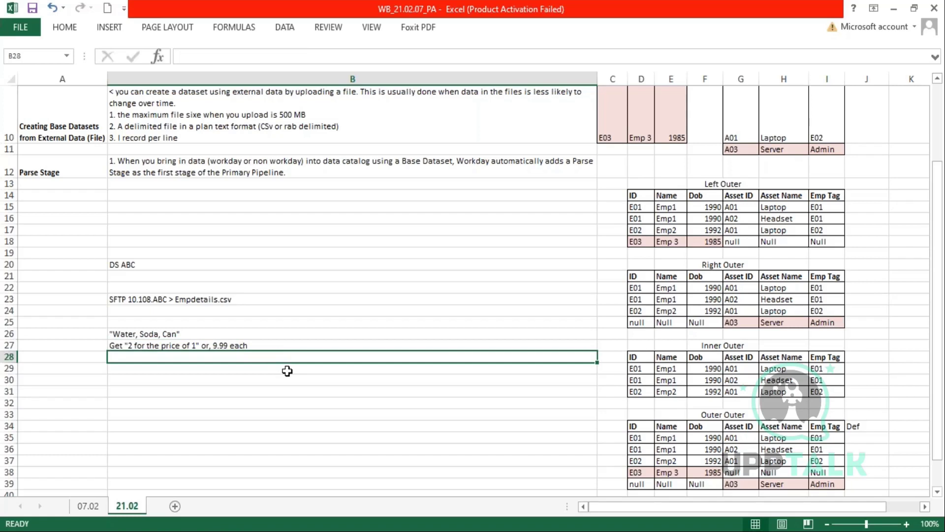
- Copy B27's note into B28, wrapped in outer double quotes
{"action": "double_click", "coordinate": [261, 345]}
{"action": "left_click_drag", "start_coordinate": [248, 345], "coordinate": [105, 349]}
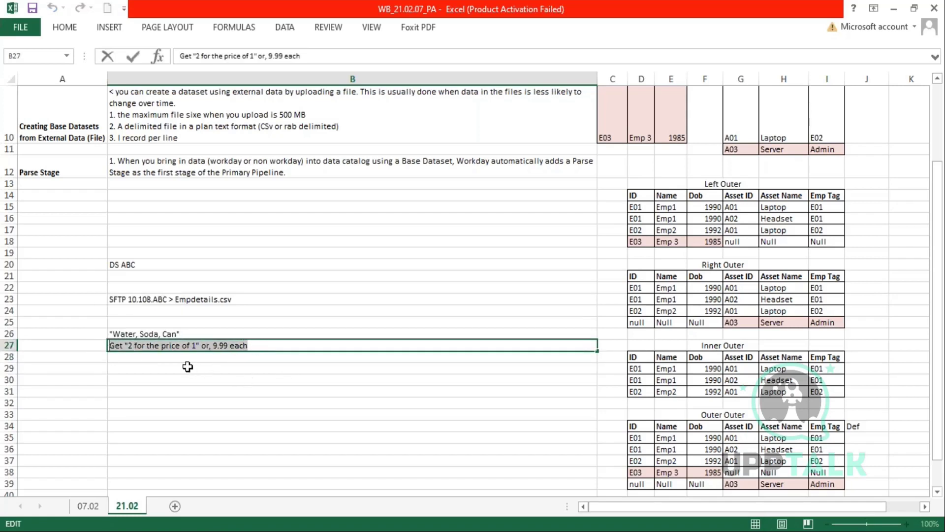
{"action": "key", "text": "Return"}
{"action": "type", "text": "\""}
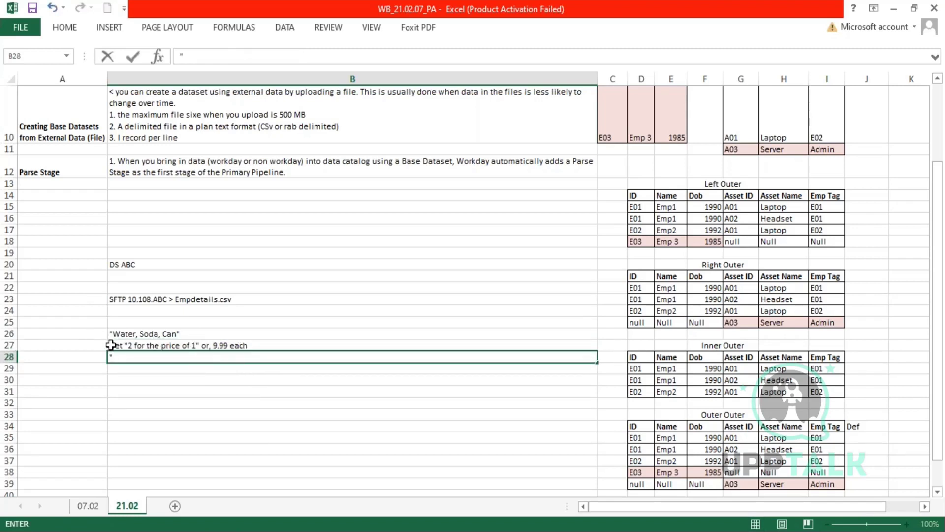
{"action": "double_click", "coordinate": [111, 344]}
{"action": "left_click_drag", "start_coordinate": [110, 344], "coordinate": [256, 346]}
{"action": "key", "text": "ctrl+c"}
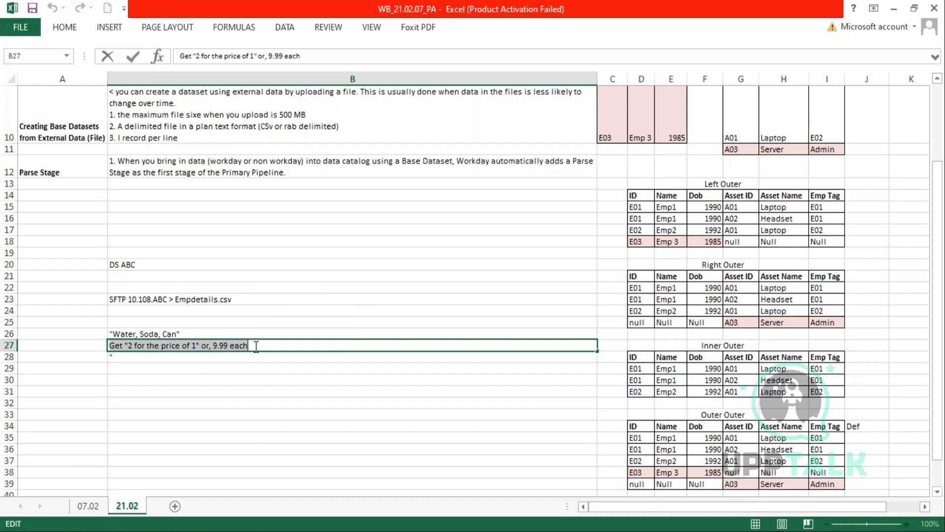
{"action": "left_click", "coordinate": [142, 357]}
{"action": "double_click", "coordinate": [142, 357]}
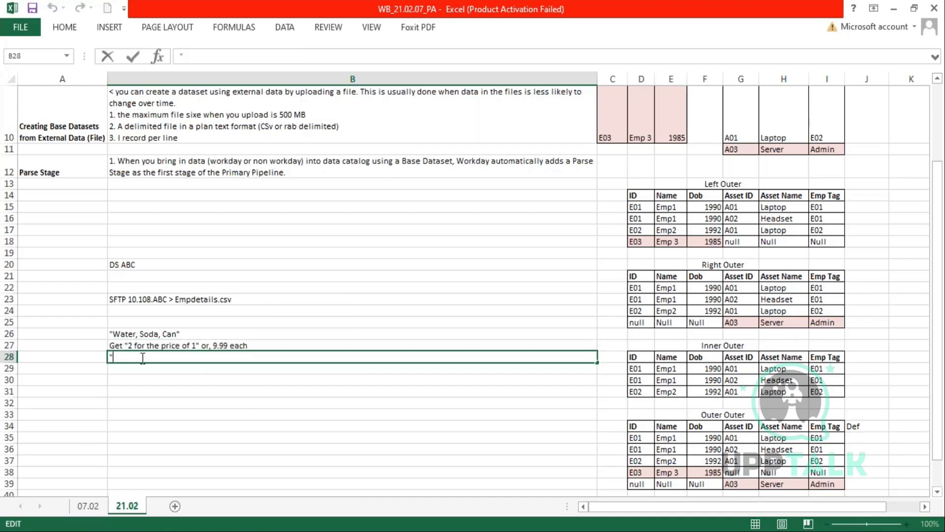
{"action": "key", "text": "ctrl+v"}
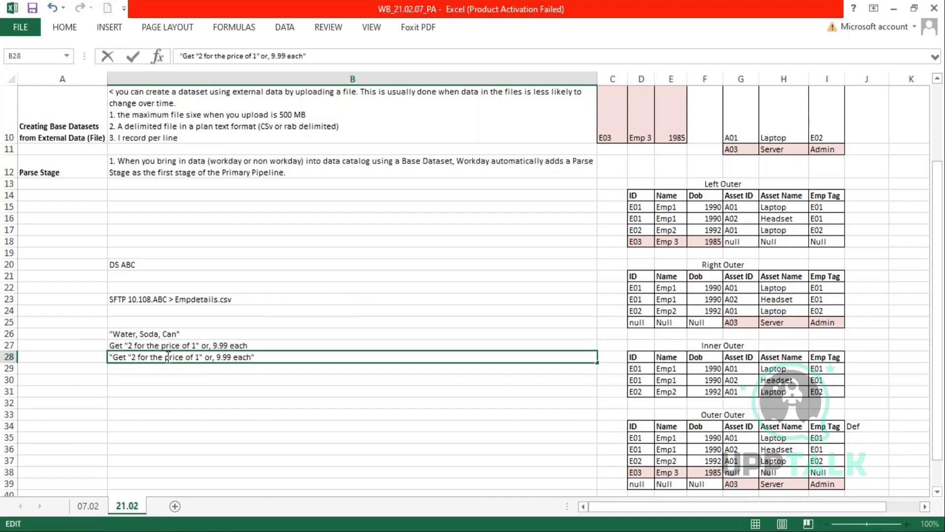
{"action": "type", "text": "\""}
{"action": "key", "text": "Return"}
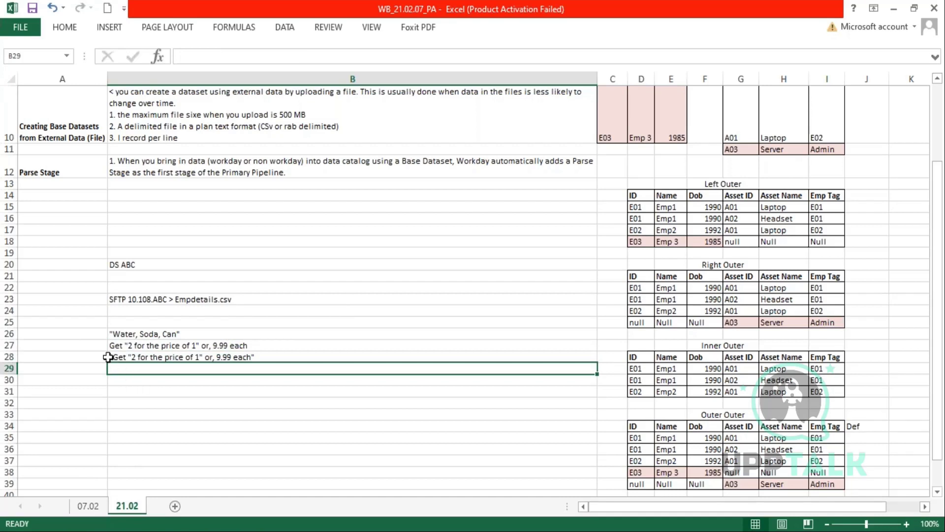
- Add backslashes before the inner quotes in B28's note
{"action": "left_click", "coordinate": [108, 356]}
{"action": "double_click", "coordinate": [116, 356]}
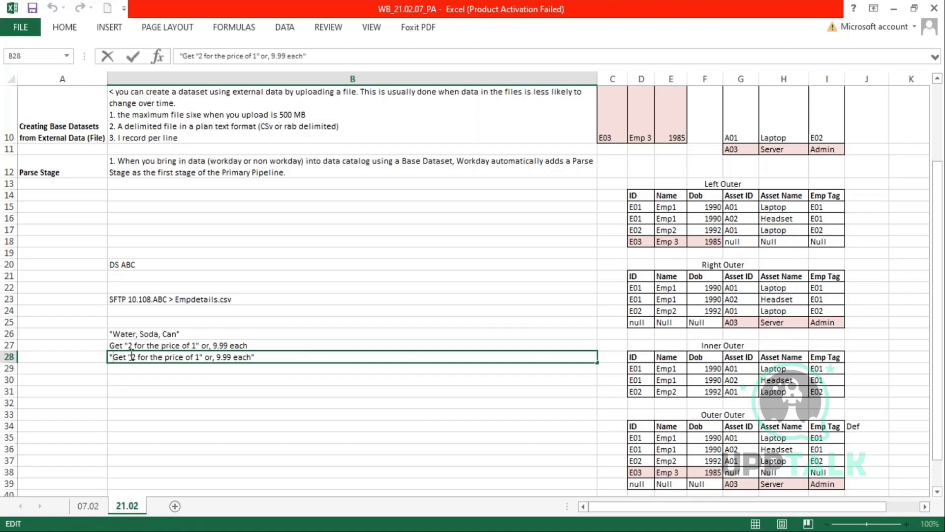
{"action": "left_click_drag", "start_coordinate": [199, 358], "coordinate": [254, 356]}
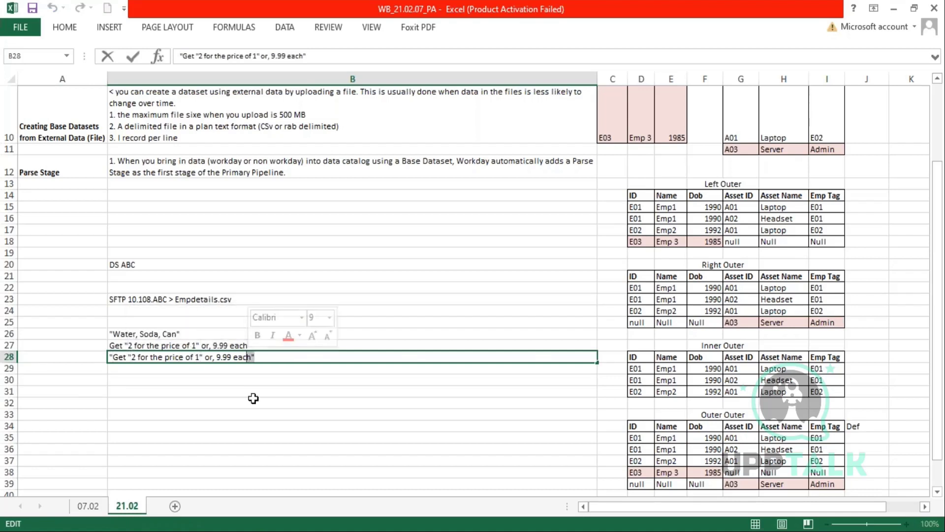
{"action": "left_click", "coordinate": [260, 357]}
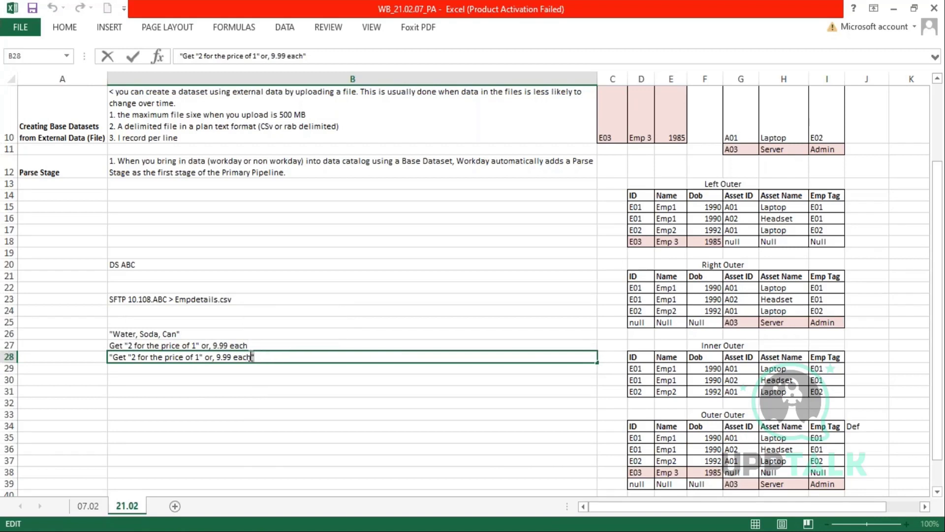
{"action": "left_click_drag", "start_coordinate": [203, 357], "coordinate": [200, 357]}
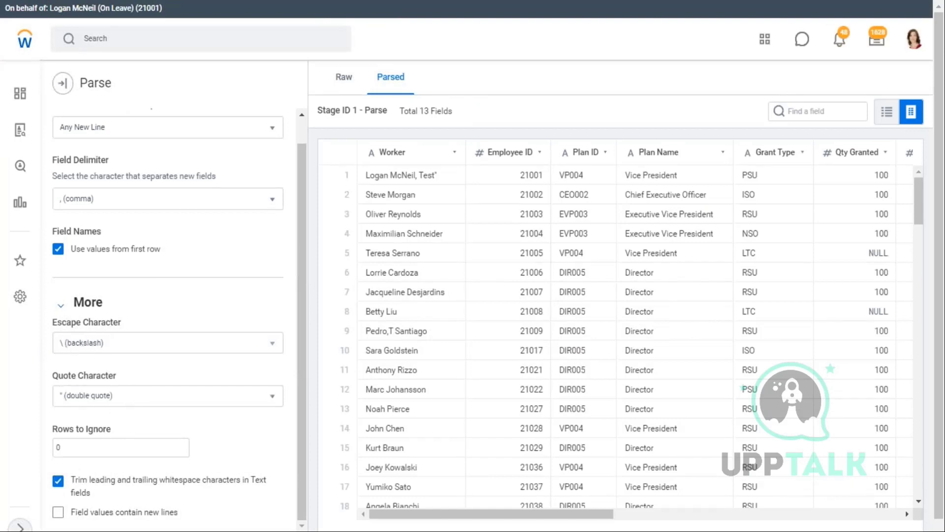
{"action": "key", "text": "alt+Tab"}
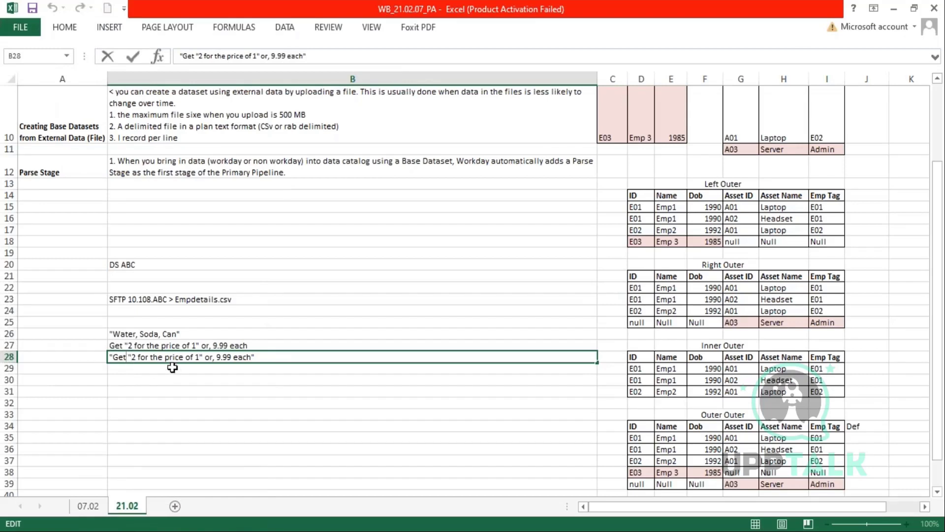
{"action": "type", "text": "\\"}
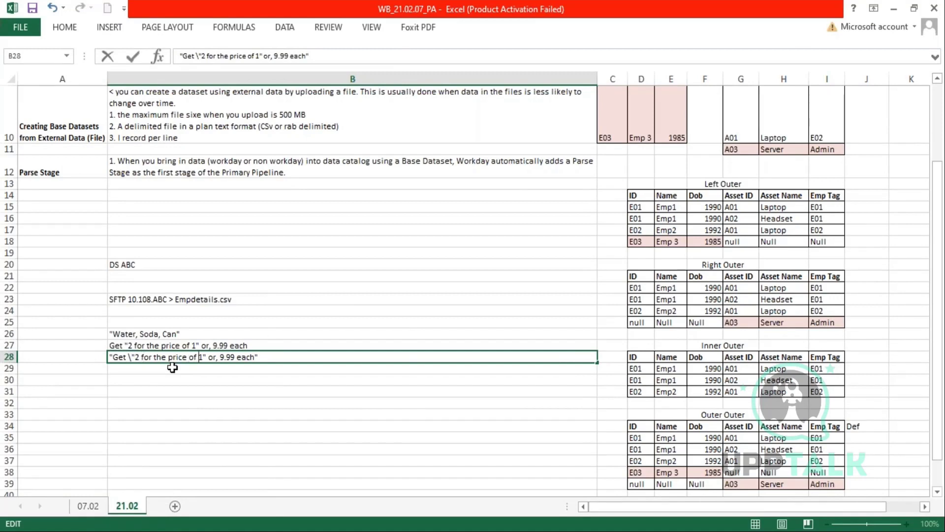
{"action": "type", "text": "\\"}
{"action": "key", "text": "Return"}
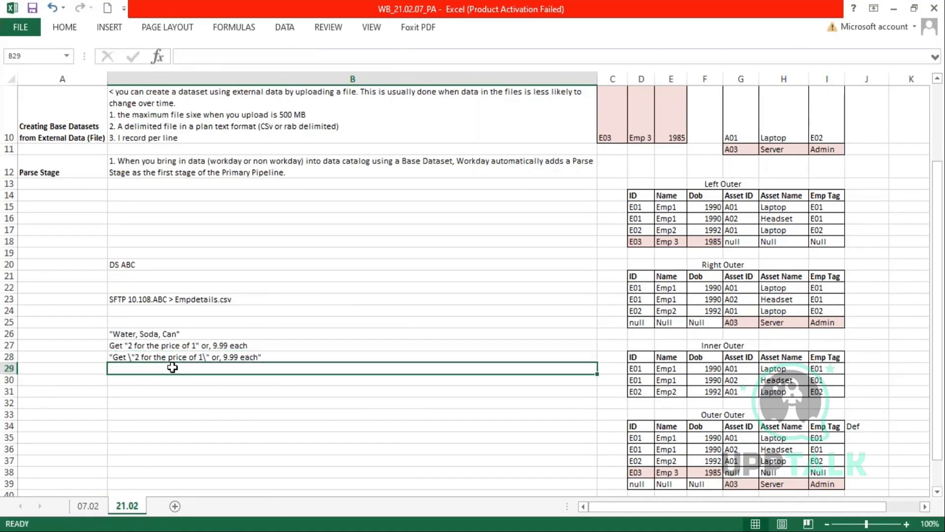
- Review B28's escaped text alongside the Escape Character setting
{"action": "left_click", "coordinate": [208, 356]}
{"action": "double_click", "coordinate": [207, 357]}
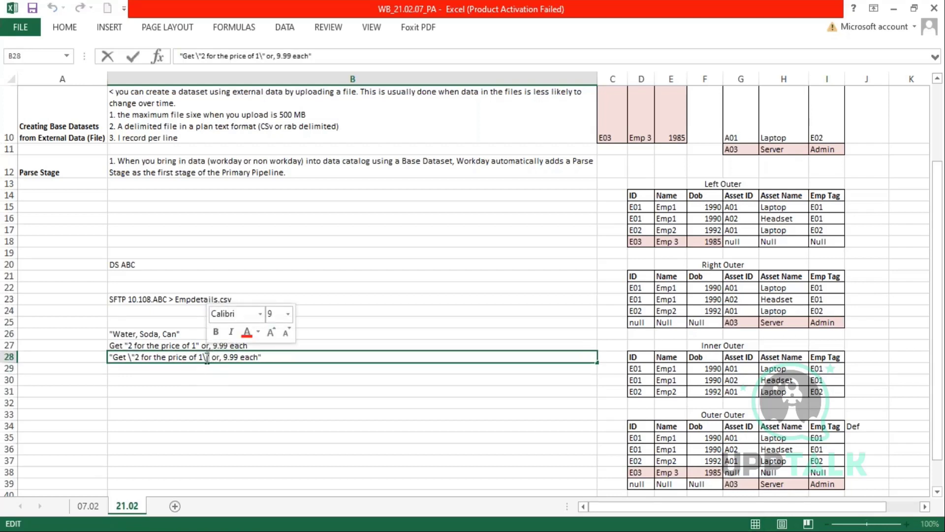
{"action": "left_click", "coordinate": [260, 356]}
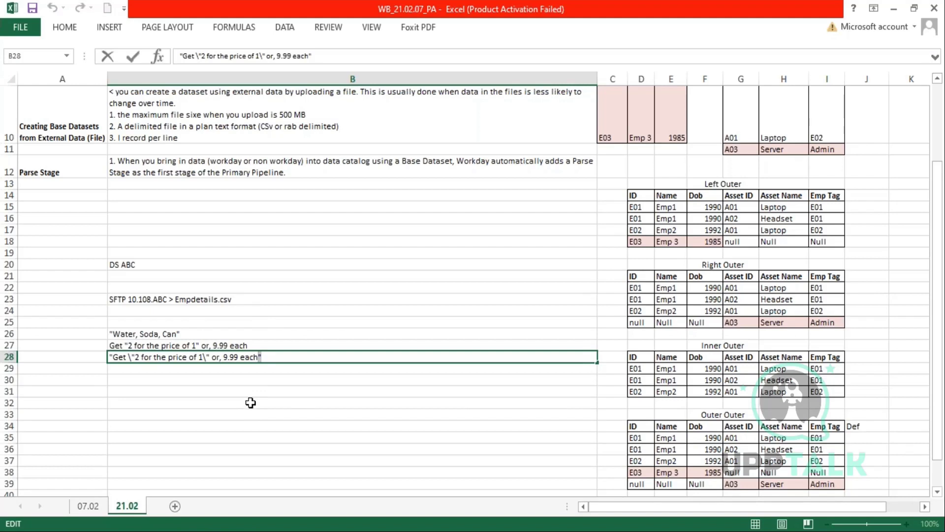
{"action": "left_click_drag", "start_coordinate": [272, 356], "coordinate": [109, 357]}
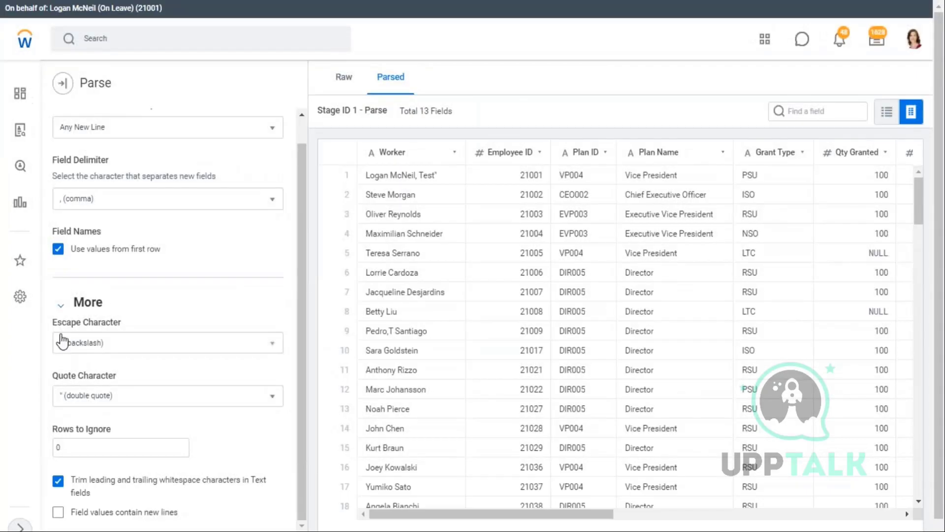
{"action": "left_click_drag", "start_coordinate": [120, 323], "coordinate": [71, 352]}
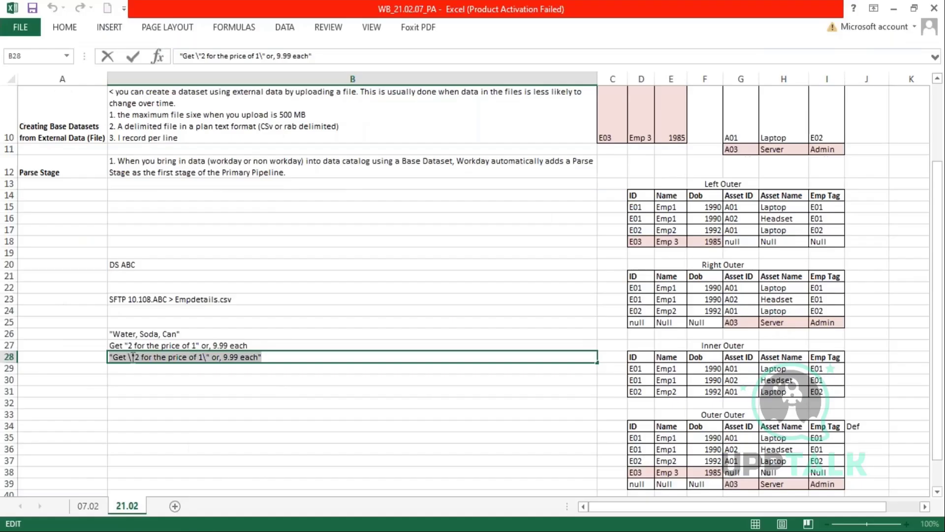
{"action": "left_click", "coordinate": [129, 356]}
{"action": "left_click_drag", "start_coordinate": [129, 356], "coordinate": [132, 357]}
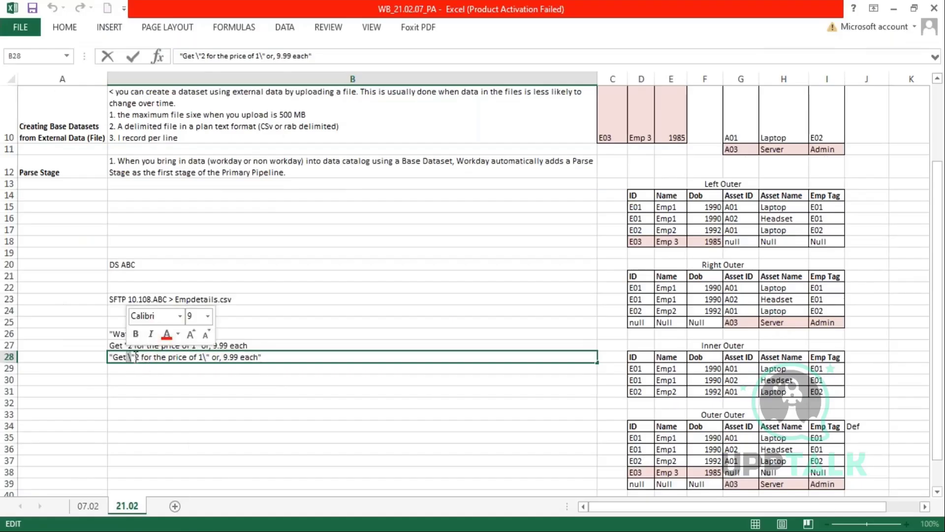
{"action": "left_click", "coordinate": [131, 356]}
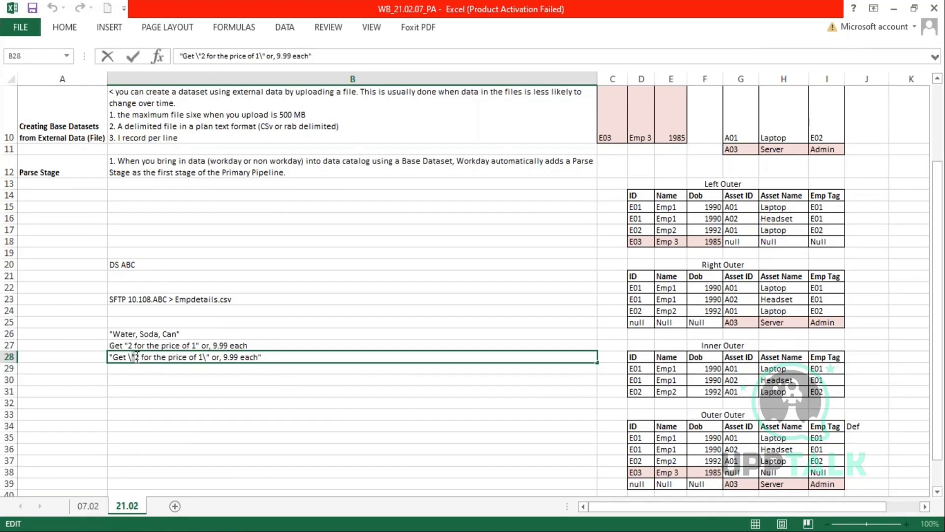
{"action": "left_click_drag", "start_coordinate": [262, 357], "coordinate": [100, 357]}
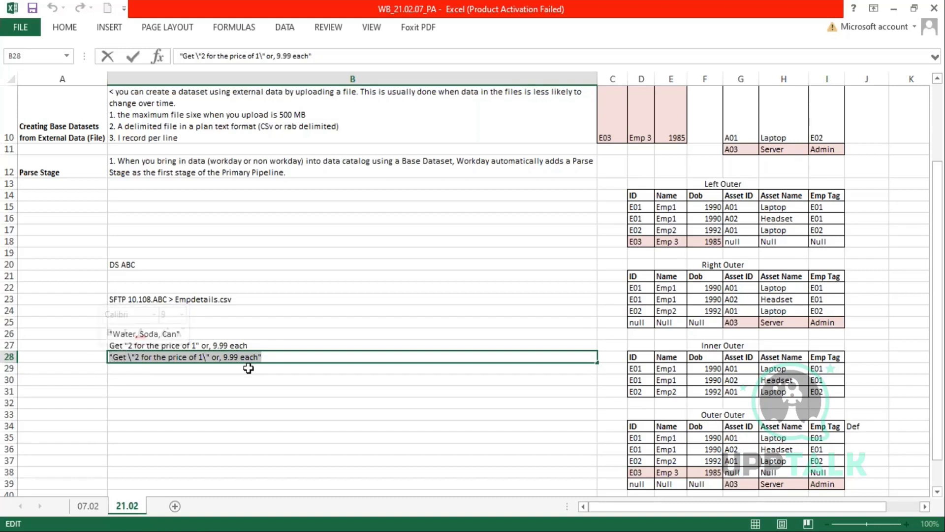
{"action": "left_click_drag", "start_coordinate": [262, 357], "coordinate": [144, 356]}
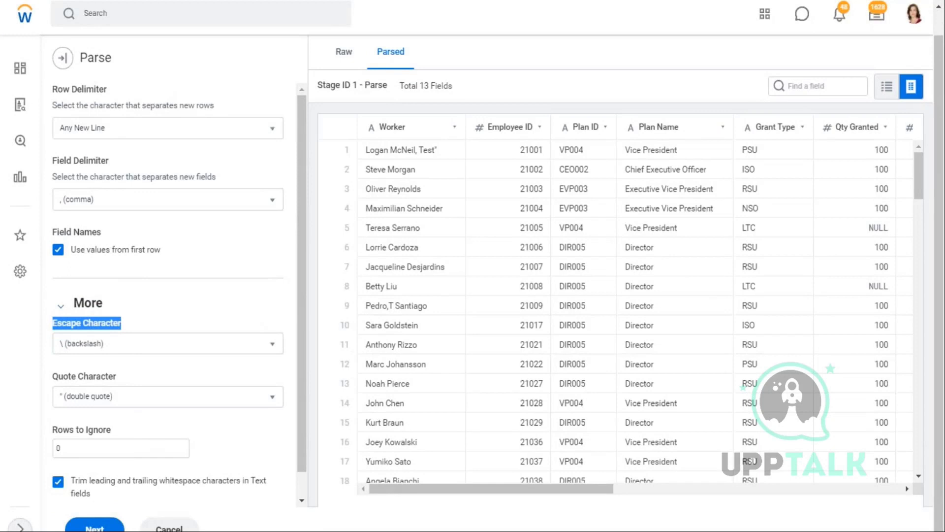
{"action": "left_click_drag", "start_coordinate": [60, 161], "coordinate": [88, 161]}
{"action": "left_click_drag", "start_coordinate": [166, 250], "coordinate": [106, 252]}
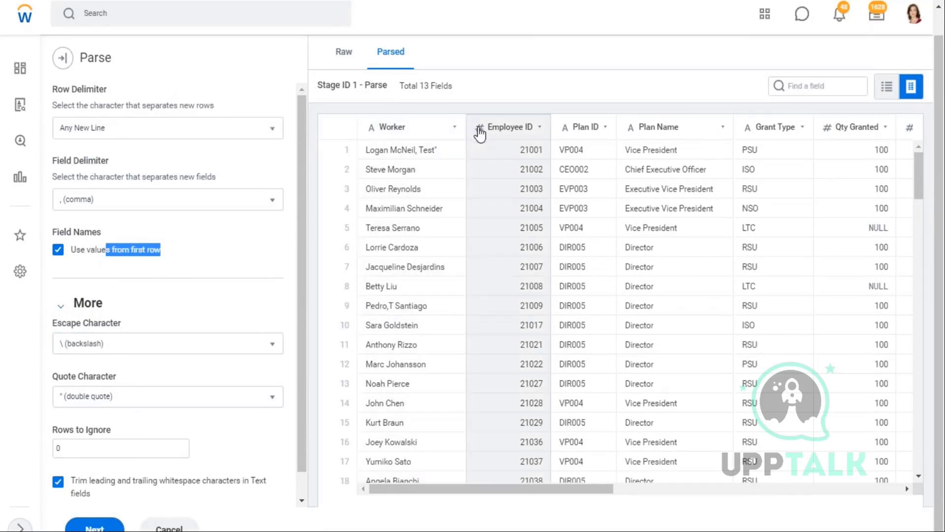
{"action": "scroll", "coordinate": [74, 315], "scroll_direction": "down", "scroll_amount": 1}
{"action": "left_click_drag", "start_coordinate": [73, 350], "coordinate": [99, 351]}
{"action": "left_click_drag", "start_coordinate": [67, 297], "coordinate": [97, 302]}
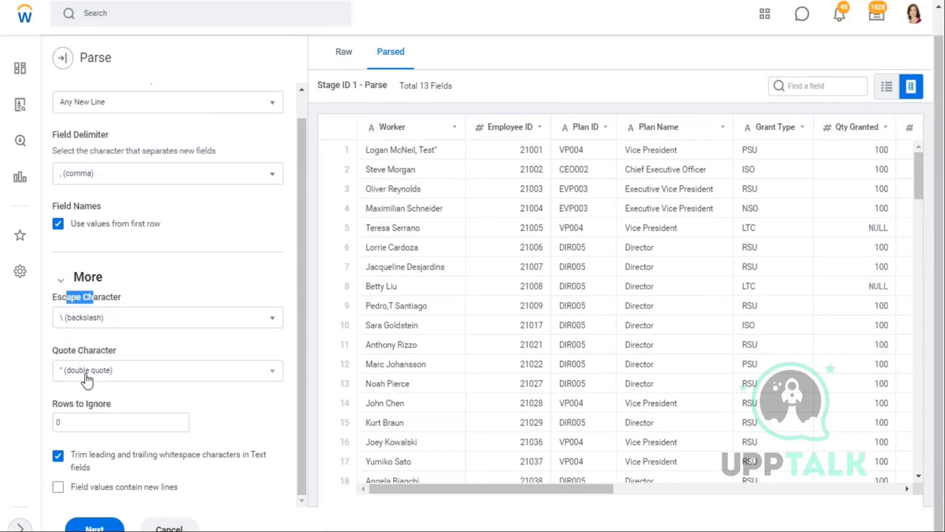
{"action": "left_click_drag", "start_coordinate": [107, 405], "coordinate": [70, 404]}
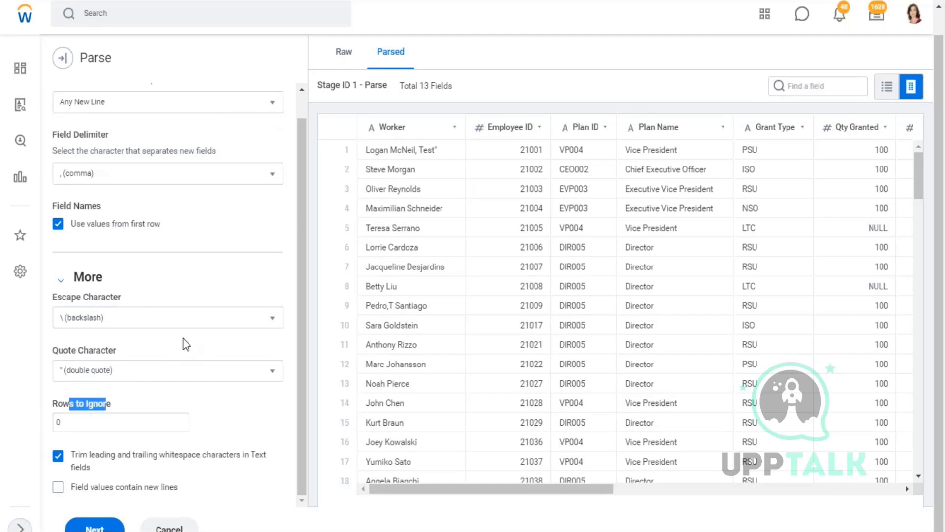
{"action": "left_click_drag", "start_coordinate": [179, 489], "coordinate": [73, 498]}
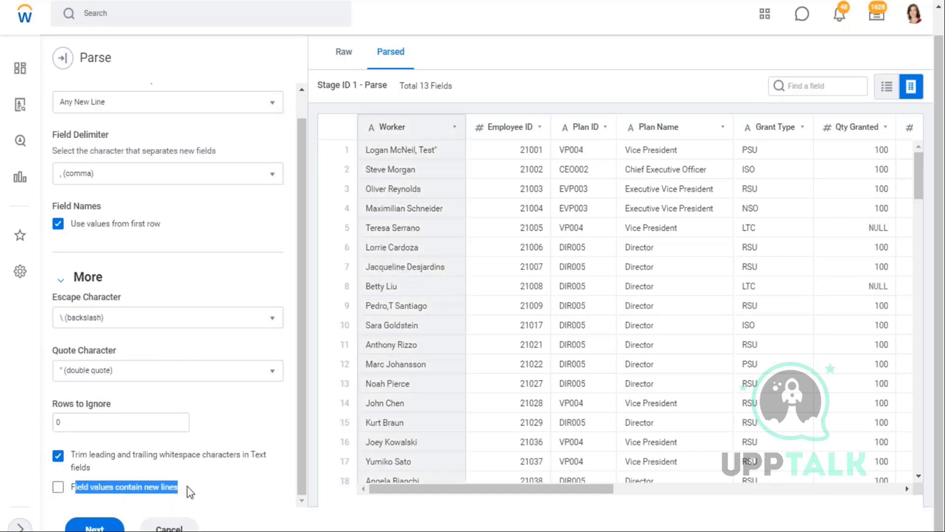
{"action": "left_click", "coordinate": [173, 489]}
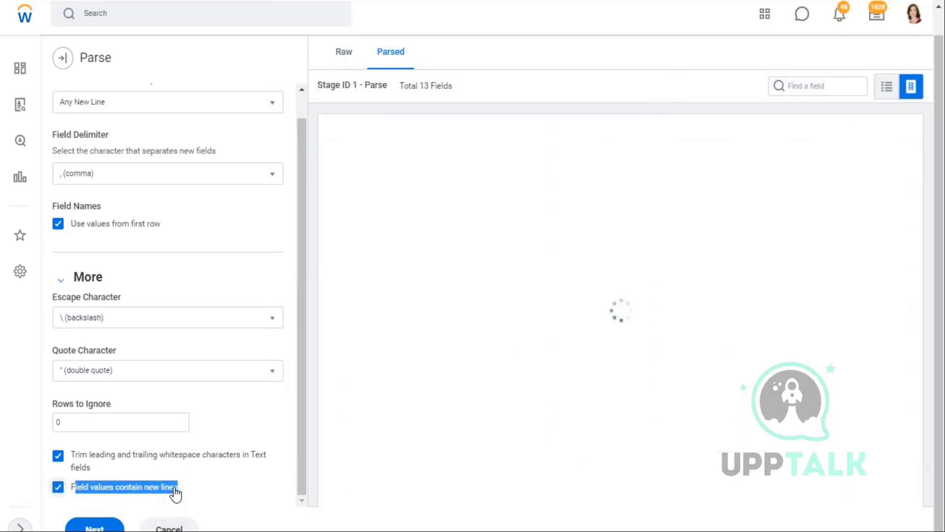
{"action": "left_click", "coordinate": [57, 489]}
{"action": "key", "text": "alt+Tab"}
{"action": "key", "text": "alt+Tab"}
- Inspect the trailing spaces after the worker names in the Notepad rows
{"action": "left_click", "coordinate": [634, 135]}
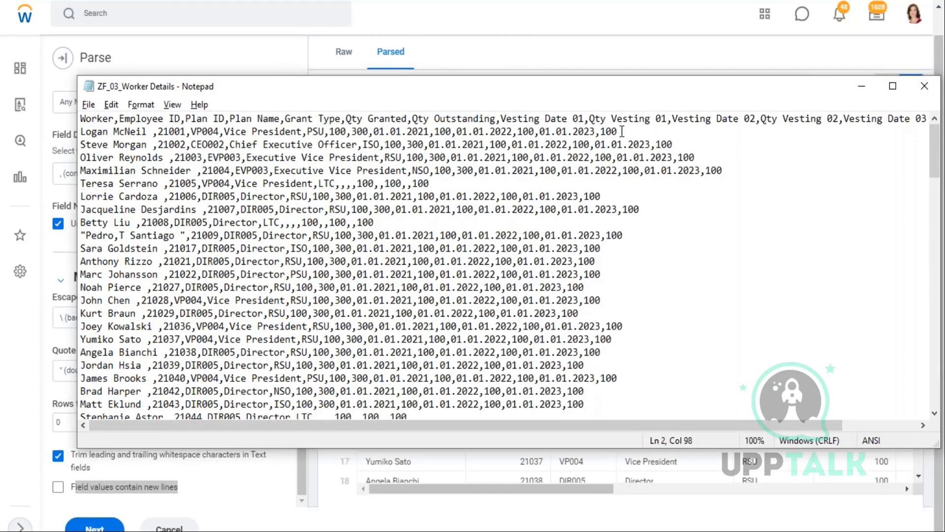
{"action": "left_click_drag", "start_coordinate": [673, 144], "coordinate": [59, 148]}
{"action": "key", "text": "alt+Tab"}
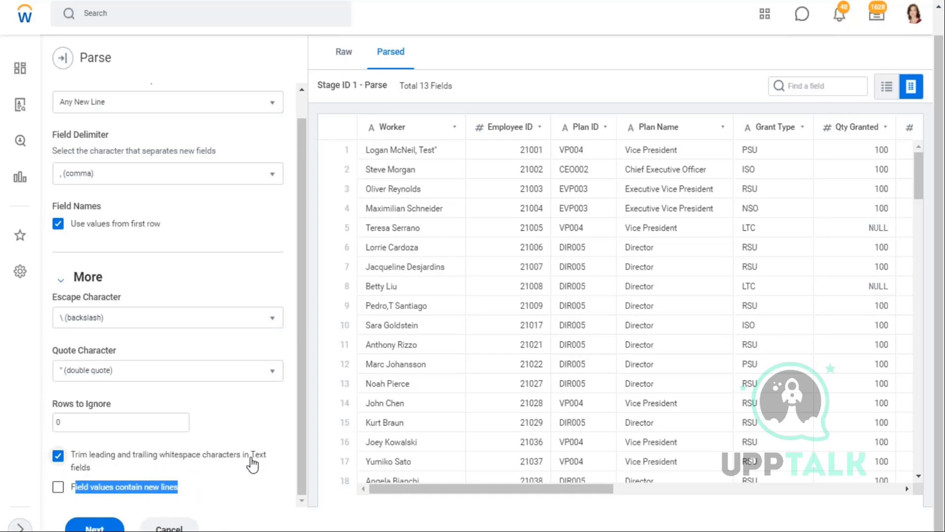
{"action": "key", "text": "alt+Tab"}
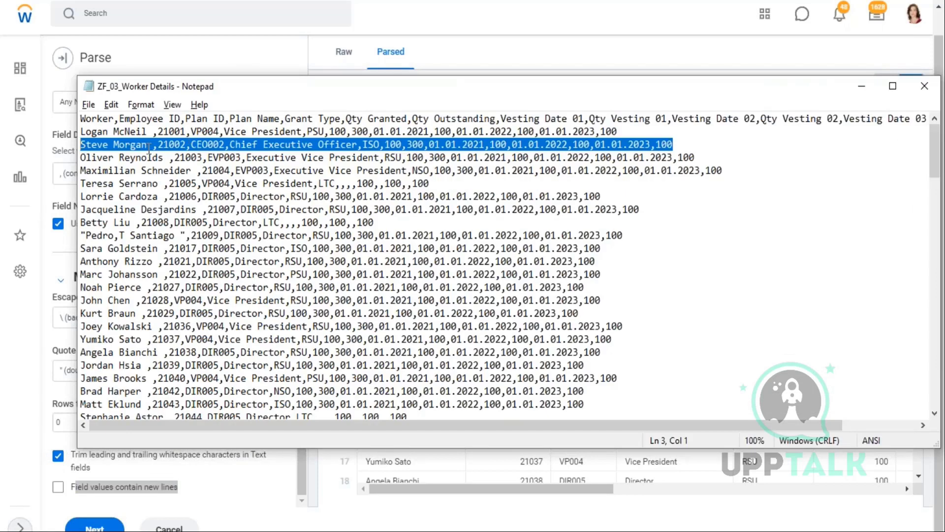
{"action": "left_click", "coordinate": [151, 146]}
{"action": "left_click_drag", "start_coordinate": [154, 146], "coordinate": [192, 171]}
{"action": "left_click", "coordinate": [170, 158]}
{"action": "left_click", "coordinate": [198, 171]}
- Scroll the Workday Parse preview, discard the parse changes, and close Notepad
{"action": "left_click", "coordinate": [82, 470]}
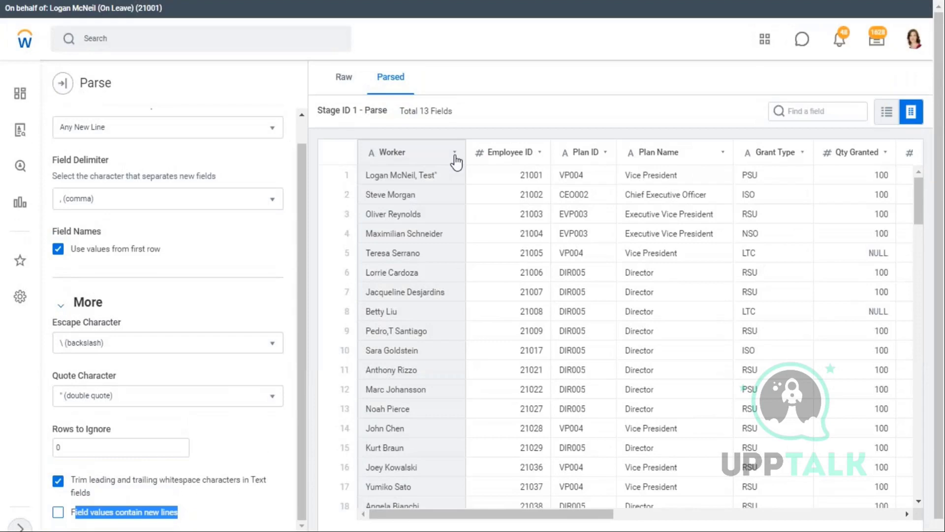
{"action": "scroll", "coordinate": [438, 170], "scroll_direction": "down", "scroll_amount": 1}
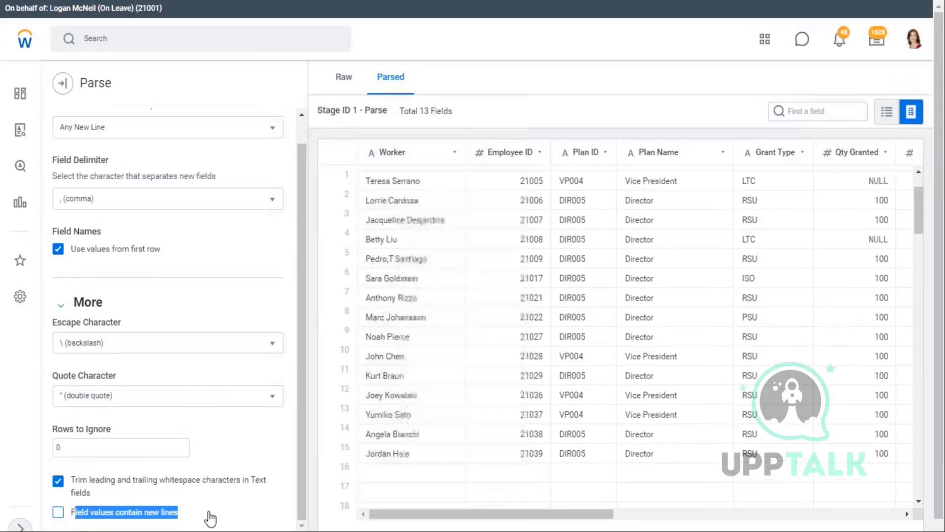
{"action": "scroll", "coordinate": [253, 380], "scroll_direction": "down", "scroll_amount": 1}
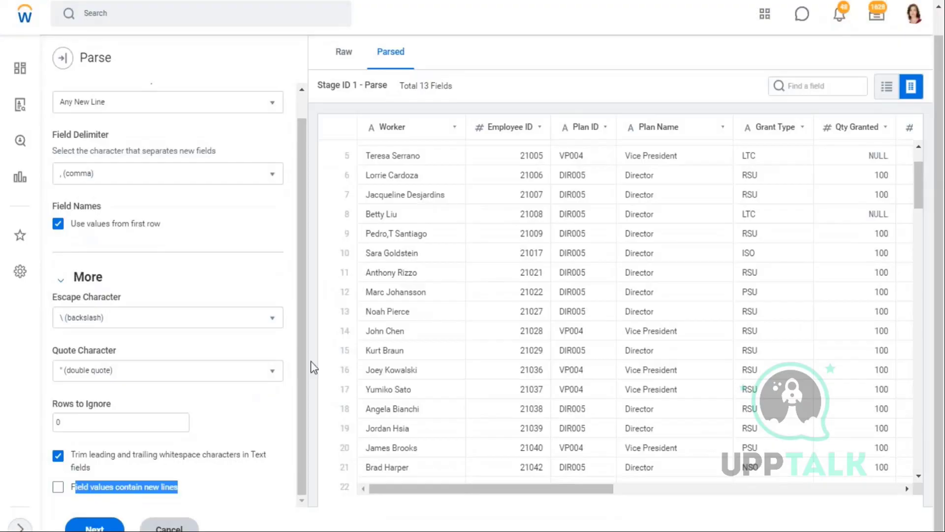
{"action": "key", "text": "Escape"}
{"action": "key", "text": "alt+Tab"}
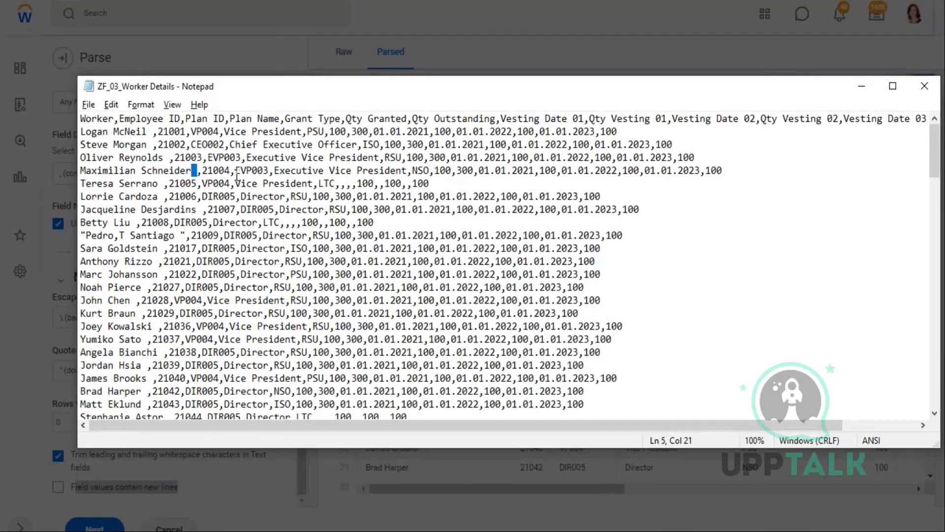
{"action": "left_click", "coordinate": [925, 87]}
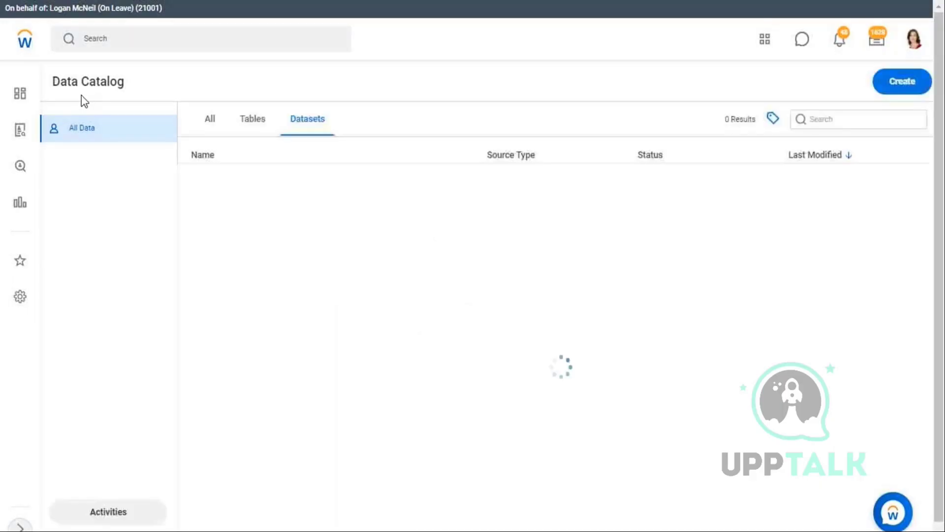
- Upload ZF_03_Worker Details as a new base dataset and review its 13-field parsed preview
{"action": "left_click", "coordinate": [911, 84]}
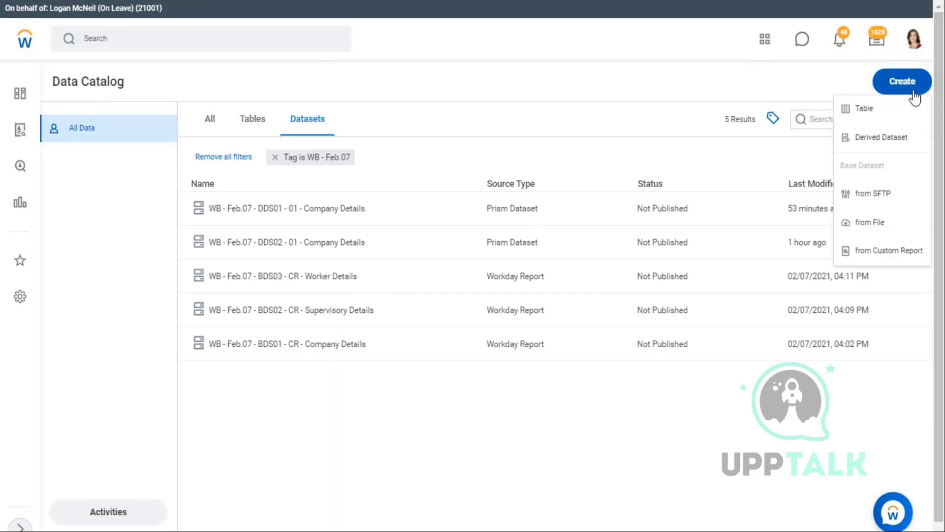
{"action": "left_click", "coordinate": [868, 224]}
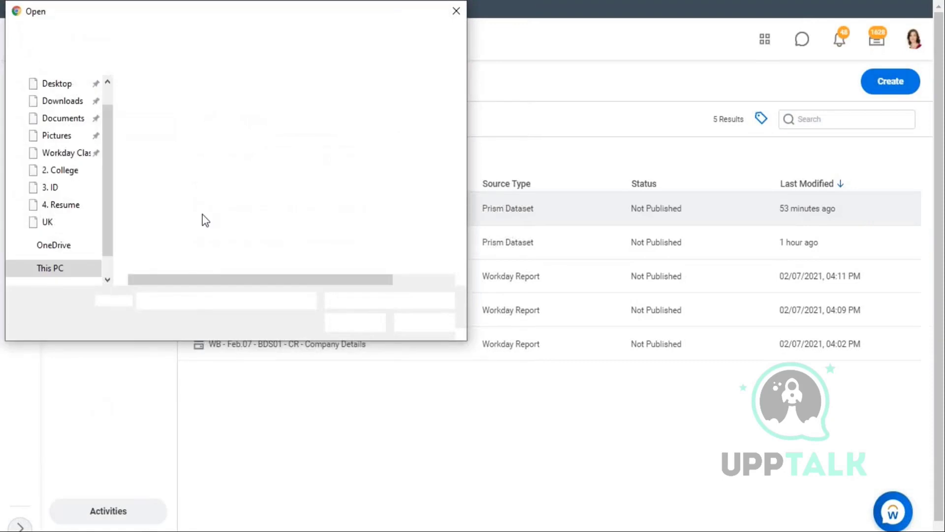
{"action": "left_click", "coordinate": [199, 241]}
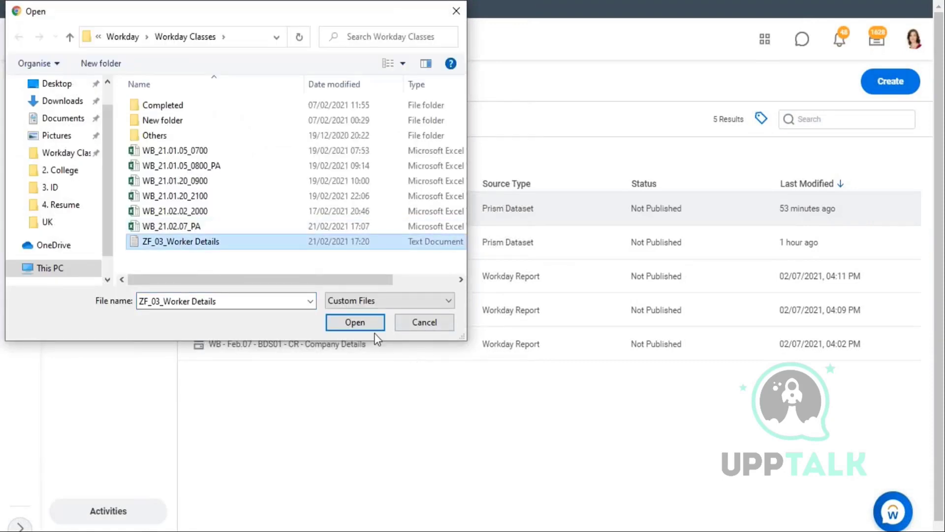
{"action": "left_click", "coordinate": [355, 322]}
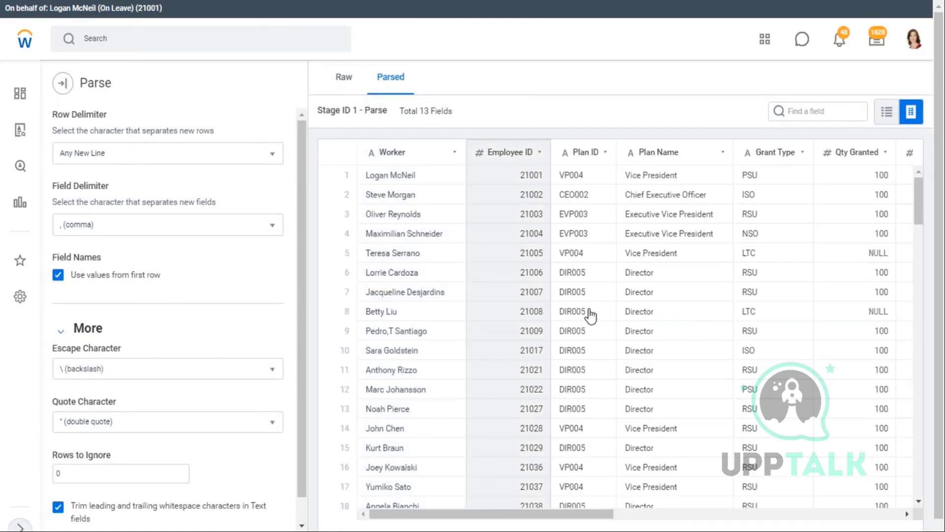
{"action": "scroll", "coordinate": [591, 315], "scroll_direction": "down", "scroll_amount": 5}
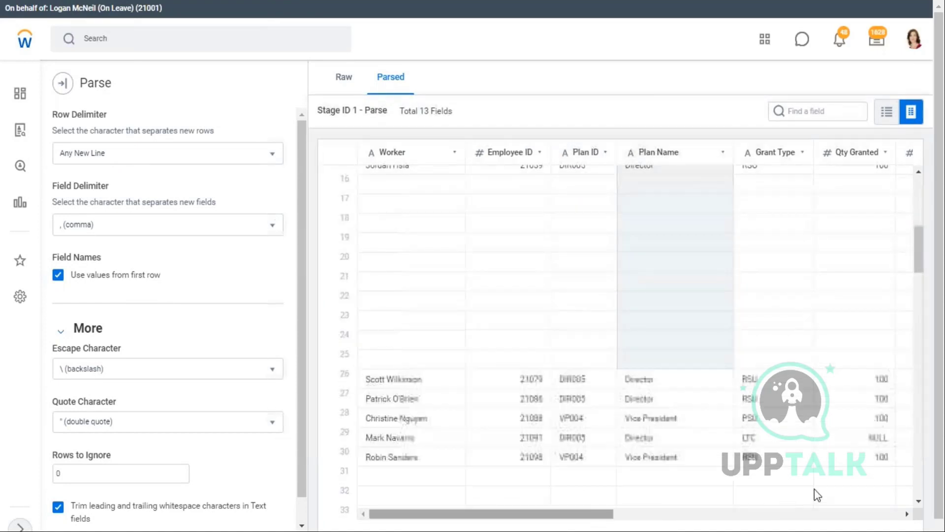
{"action": "scroll", "coordinate": [837, 493], "scroll_direction": "right", "scroll_amount": 10}
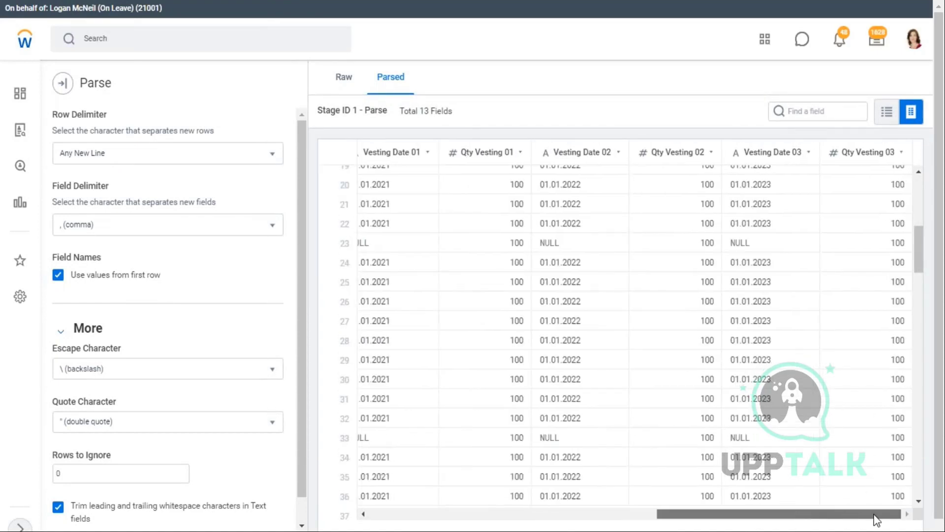
{"action": "left_click_drag", "start_coordinate": [321, 503], "coordinate": [361, 514]}
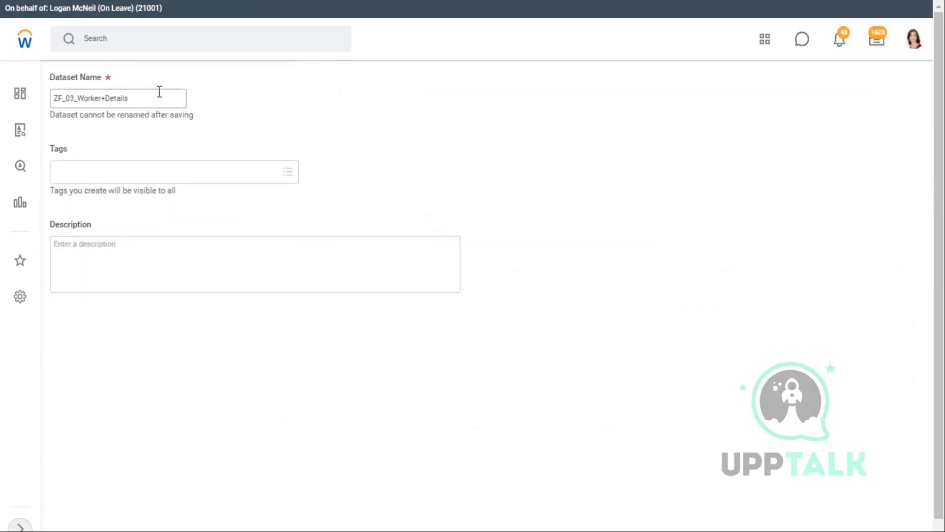
- Name the dataset 'Wb_Feb.07 - BDS04 - File - Stock Details'
{"action": "left_click", "coordinate": [148, 99]}
{"action": "key", "text": "ctrl+a"}
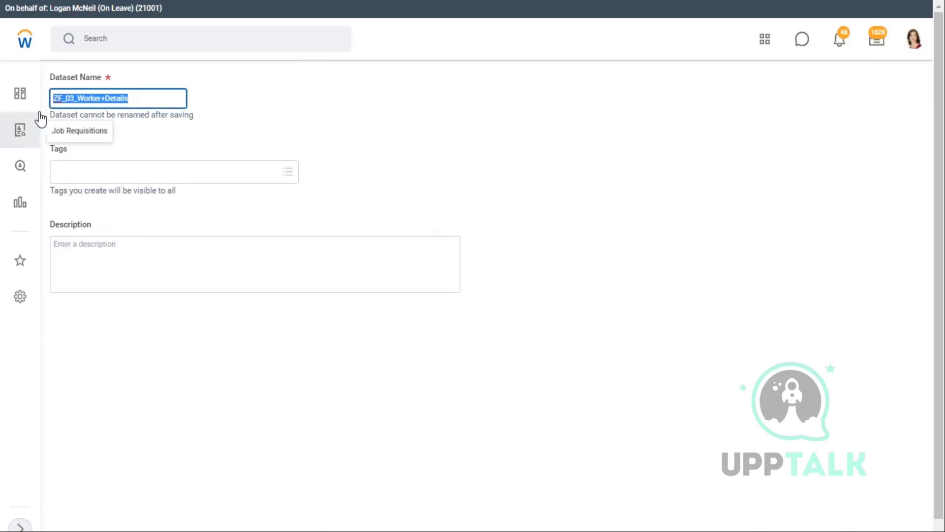
{"action": "type", "text": "Get \"2 for the price of 1\" or, 9.99 each"}
{"action": "key", "text": "ctrl+a"}
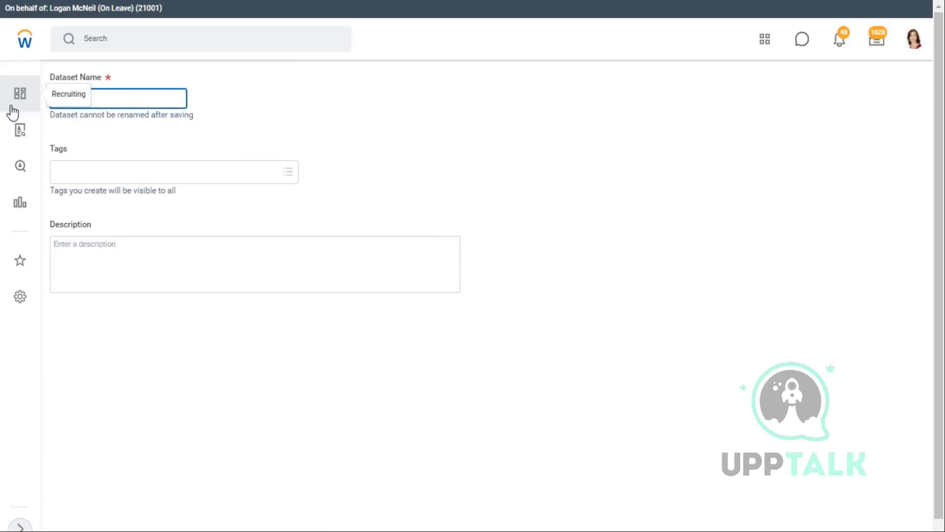
{"action": "type", "text": "Wb"}
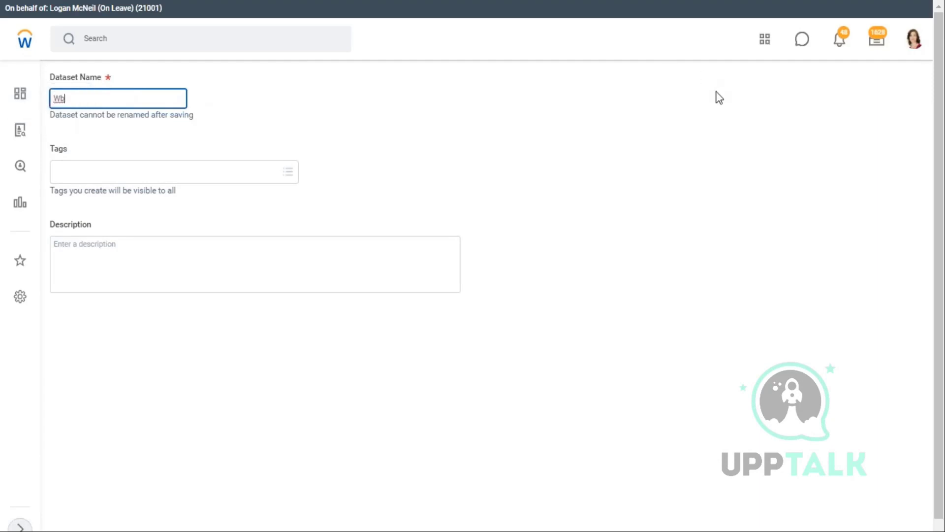
{"action": "type", "text": "_Feb.07 - BDS04 - File - Stoc"}
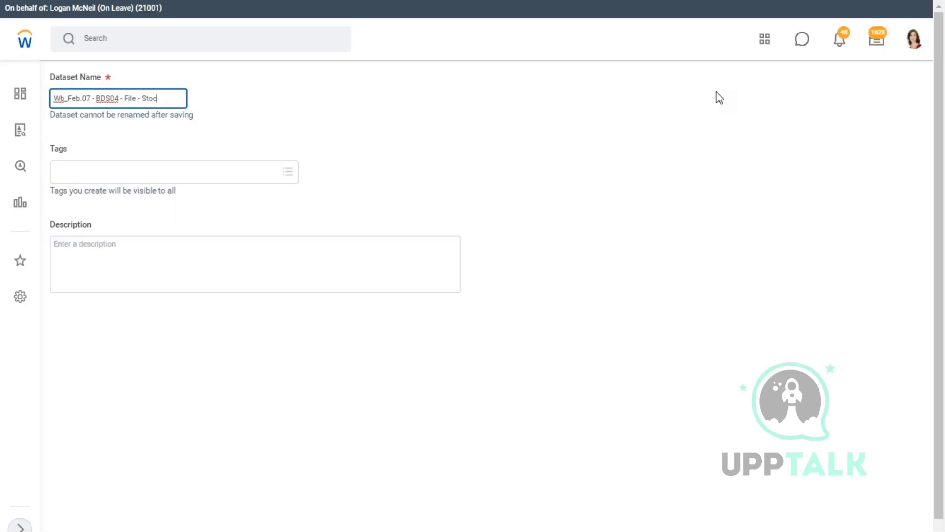
{"action": "type", "text": "ke De"}
{"action": "key", "text": "BackSpace"}
{"action": "key", "text": "BackSpace"}
{"action": "key", "text": "BackSpace"}
{"action": "key", "text": "BackSpace"}
{"action": "type", "text": "Details"}
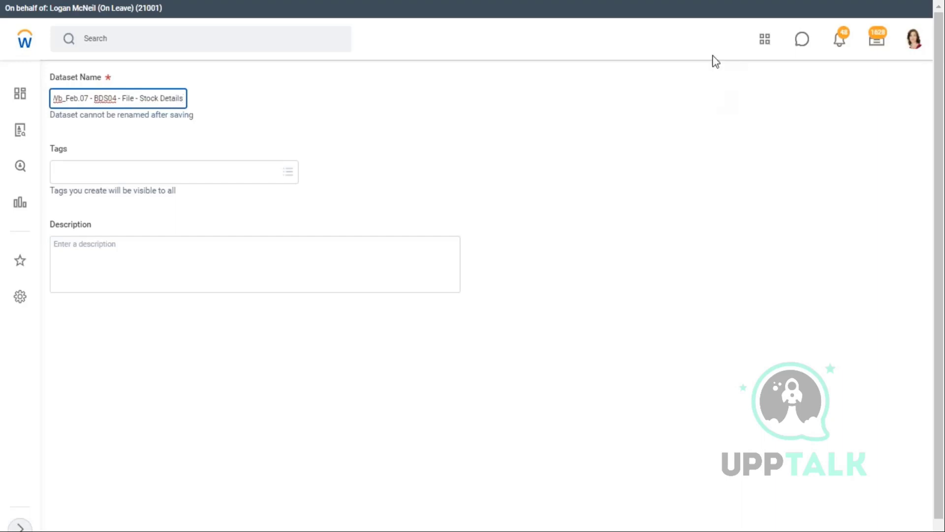
- Tag the dataset WB - Feb.07
{"action": "left_click", "coordinate": [120, 173]}
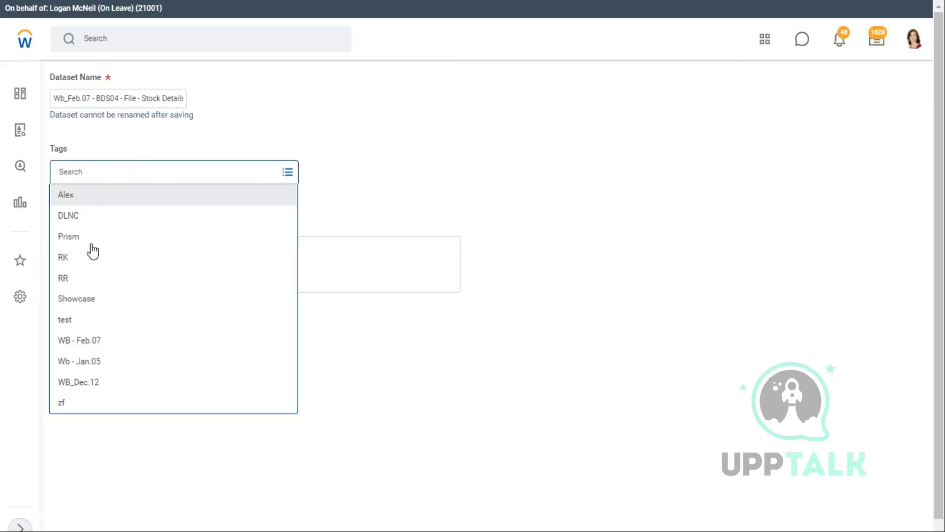
{"action": "left_click", "coordinate": [170, 344]}
{"action": "left_click", "coordinate": [156, 270]}
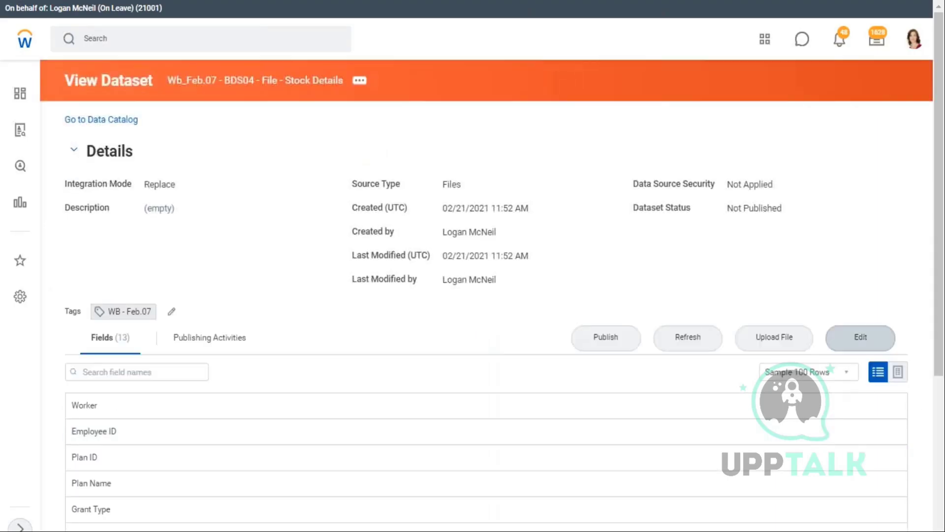
- Edit Stock Details and scroll its Parse preview right to the Vesting columns and back
{"action": "left_click", "coordinate": [849, 344]}
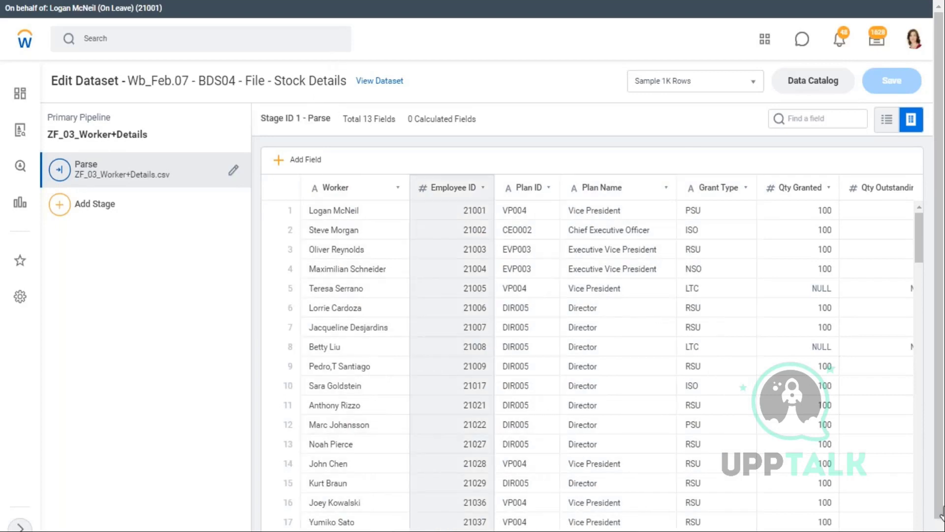
{"action": "scroll", "coordinate": [914, 526], "scroll_direction": "down", "scroll_amount": 1}
{"action": "left_click_drag", "start_coordinate": [463, 530], "coordinate": [579, 530]}
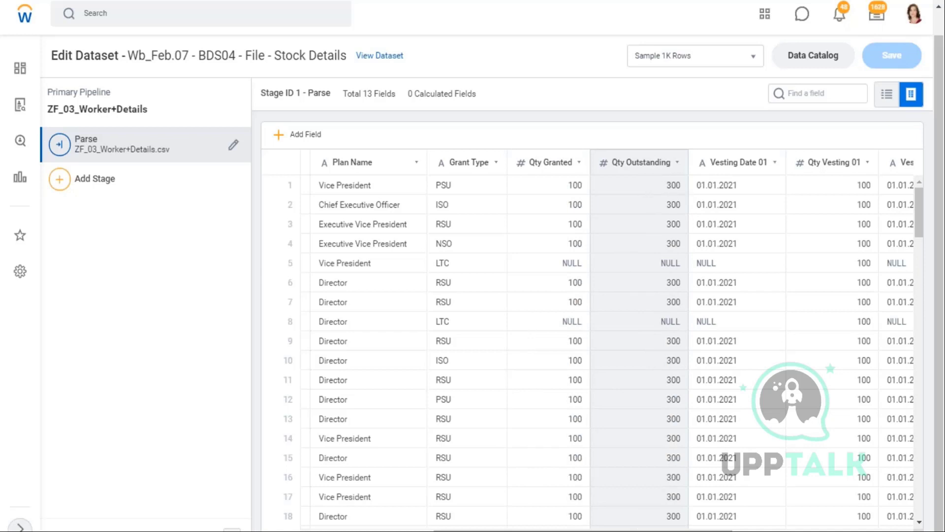
{"action": "left_click_drag", "start_coordinate": [616, 528], "coordinate": [719, 528]}
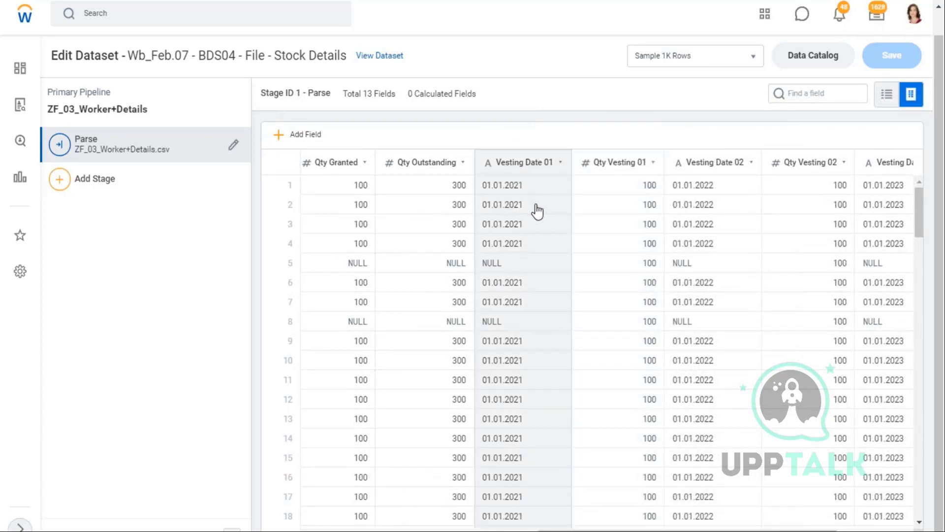
{"action": "scroll", "coordinate": [586, 274], "scroll_direction": "right", "scroll_amount": 3}
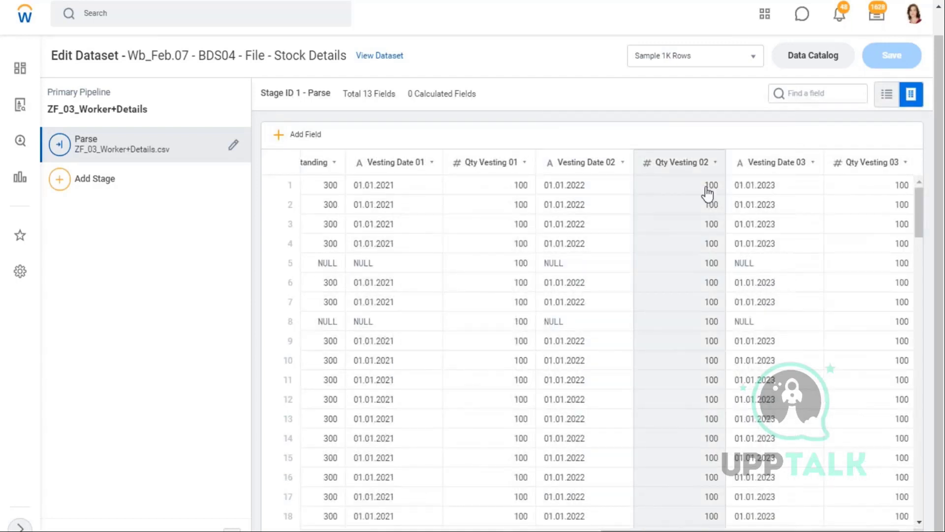
{"action": "scroll", "coordinate": [586, 345], "scroll_direction": "right", "scroll_amount": 1}
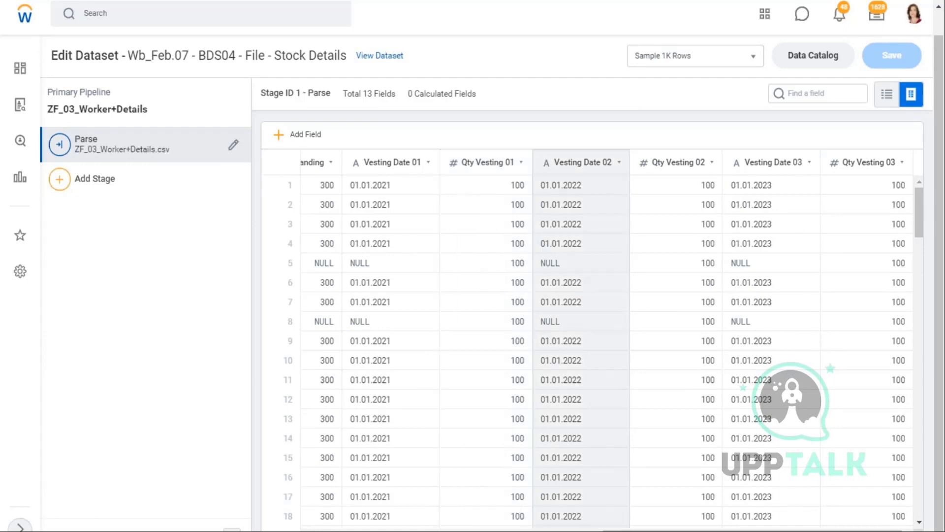
{"action": "left_click_drag", "start_coordinate": [702, 531], "coordinate": [412, 530]}
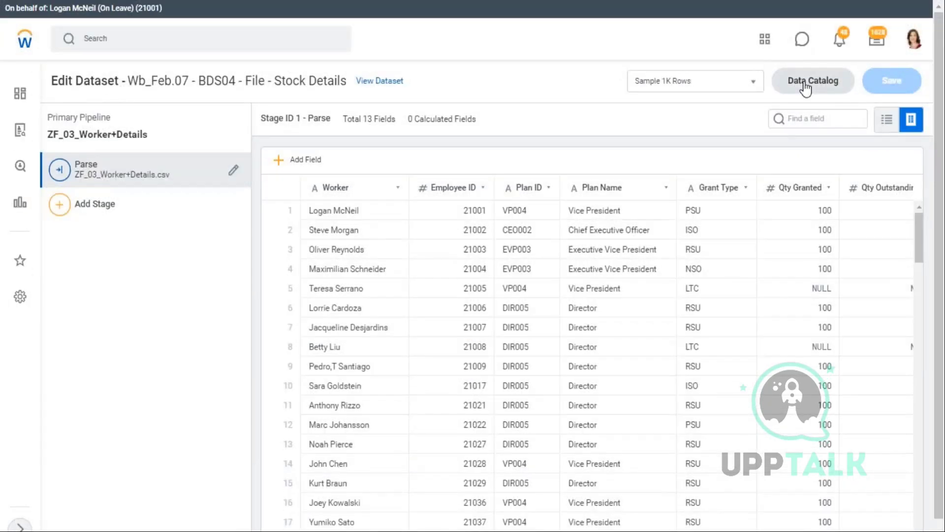
- Return to the Data Catalog, select the Stock Details dataset, and view its actions menu
{"action": "left_click", "coordinate": [804, 85]}
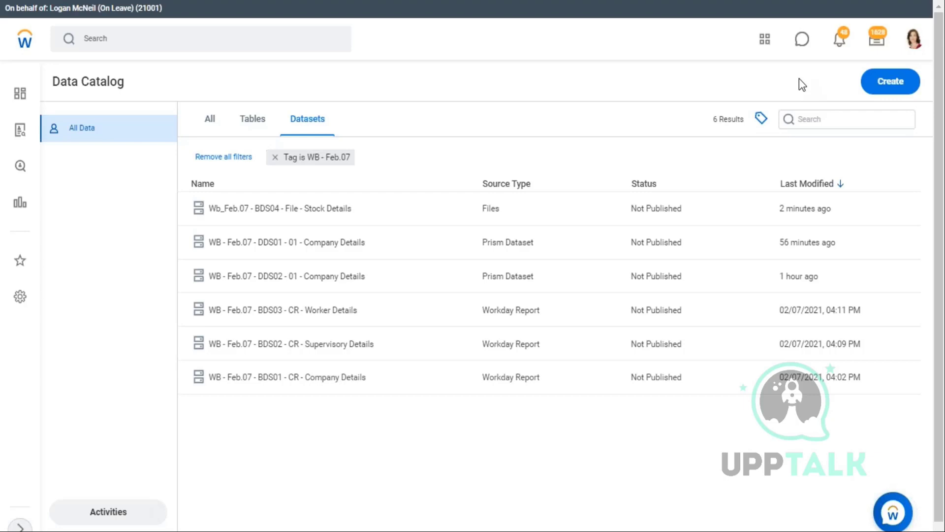
{"action": "left_click", "coordinate": [317, 214]}
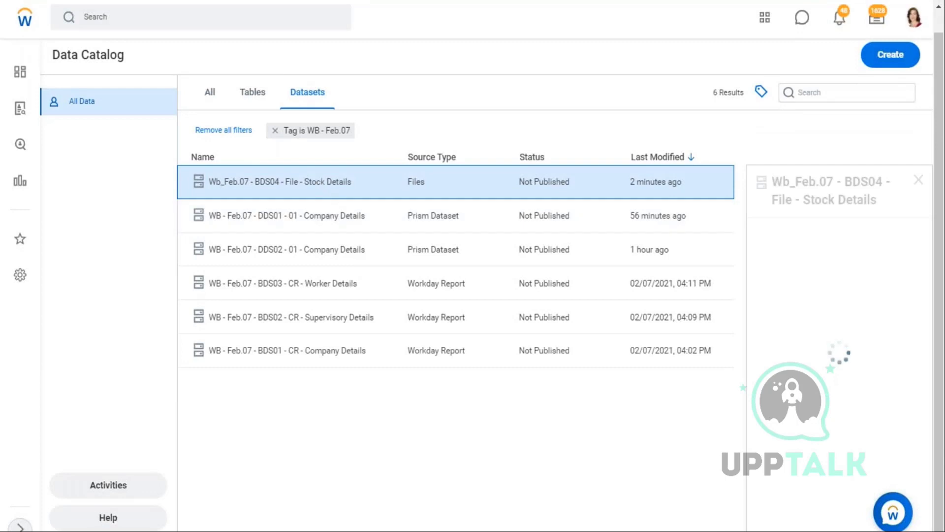
{"action": "right_click", "coordinate": [320, 181]}
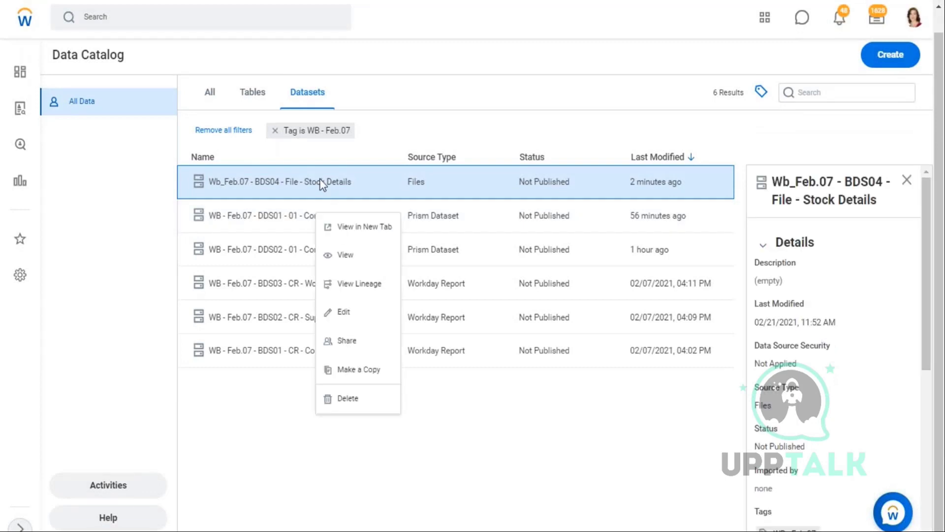
{"action": "key", "text": "Escape"}
- Choose Edit from the Stock Details dataset's context menu
{"action": "right_click", "coordinate": [319, 182]}
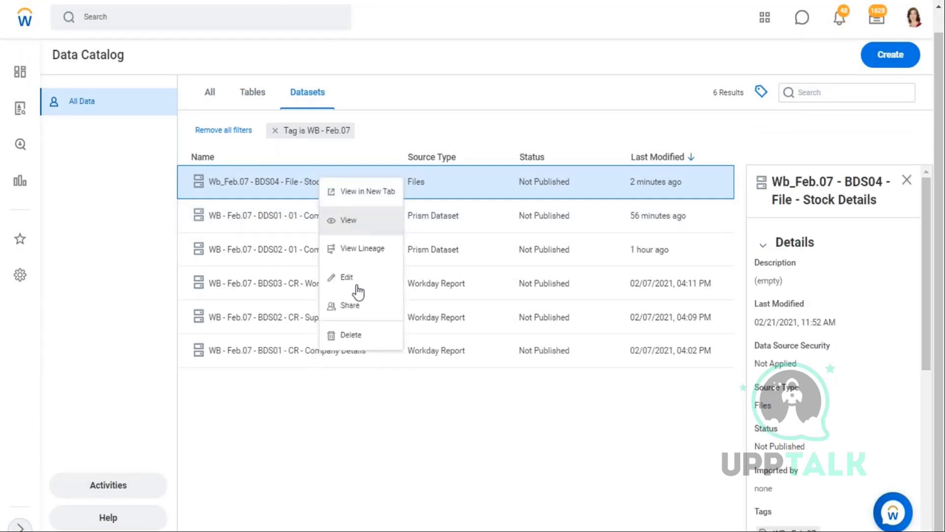
{"action": "left_click", "coordinate": [374, 275]}
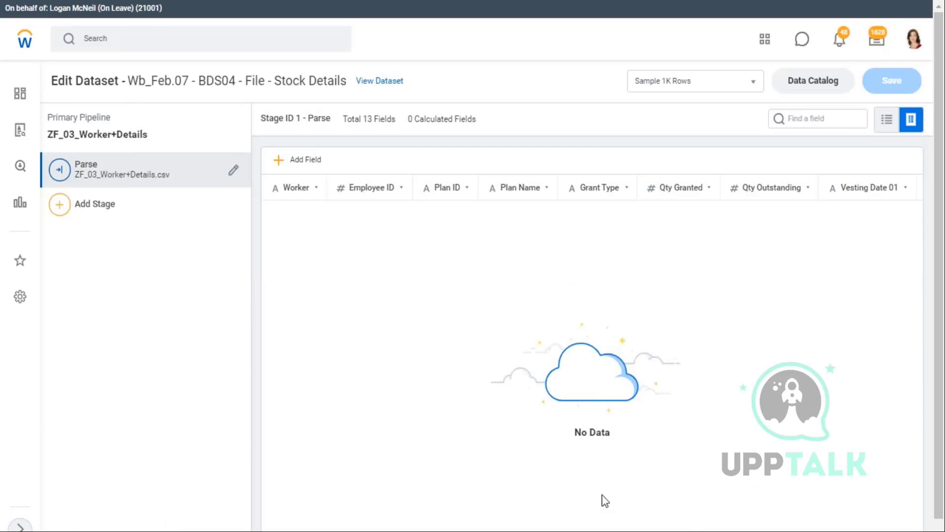
- Clear the contents of cells B20:B28 in Excel
{"action": "key", "text": "alt+Tab"}
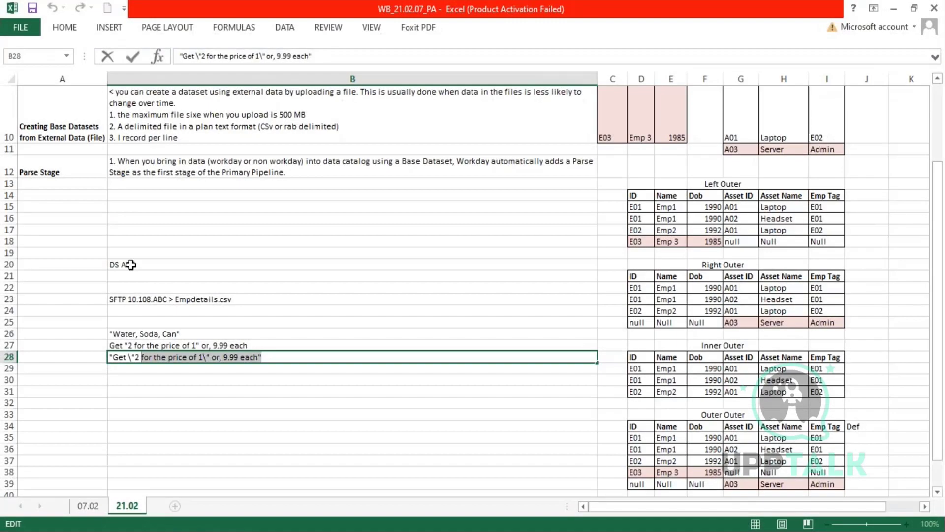
{"action": "left_click_drag", "start_coordinate": [128, 265], "coordinate": [141, 359]}
{"action": "key", "text": "Delete"}
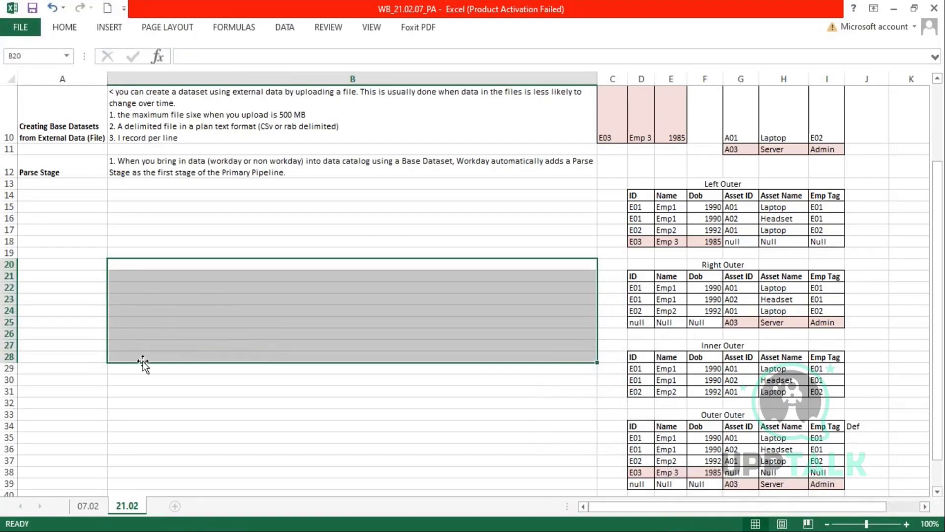
- Add '1. Row Delimiter' to B12: the single character separating rows, e.g. line feed, carriage return
{"action": "double_click", "coordinate": [315, 174]}
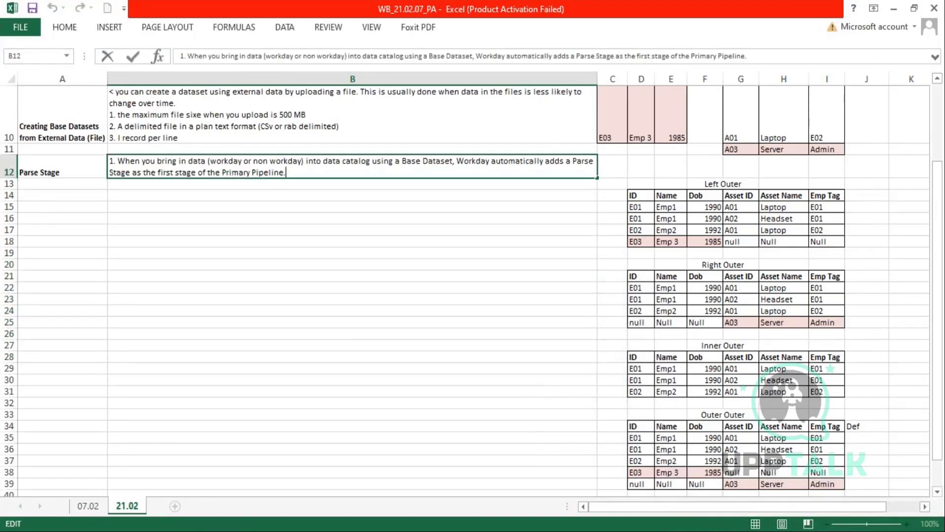
{"action": "key", "text": "alt+Return"}
{"action": "type", "text": "1."}
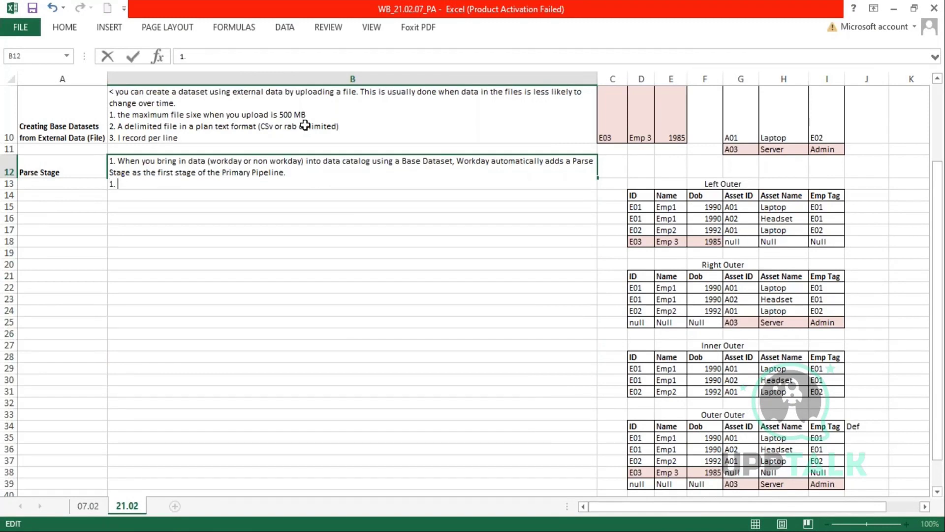
{"action": "type", "text": "Row Delimiter - "}
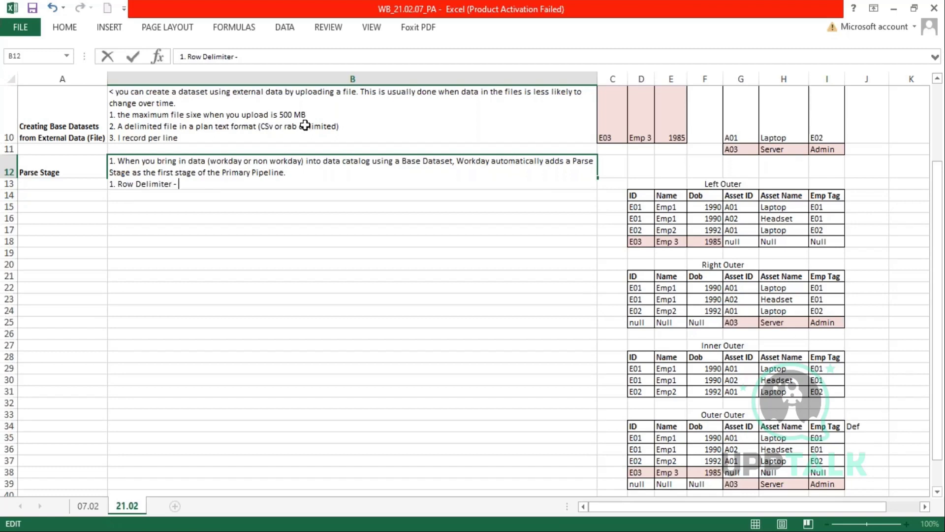
{"action": "type", "text": "Specifies the s"}
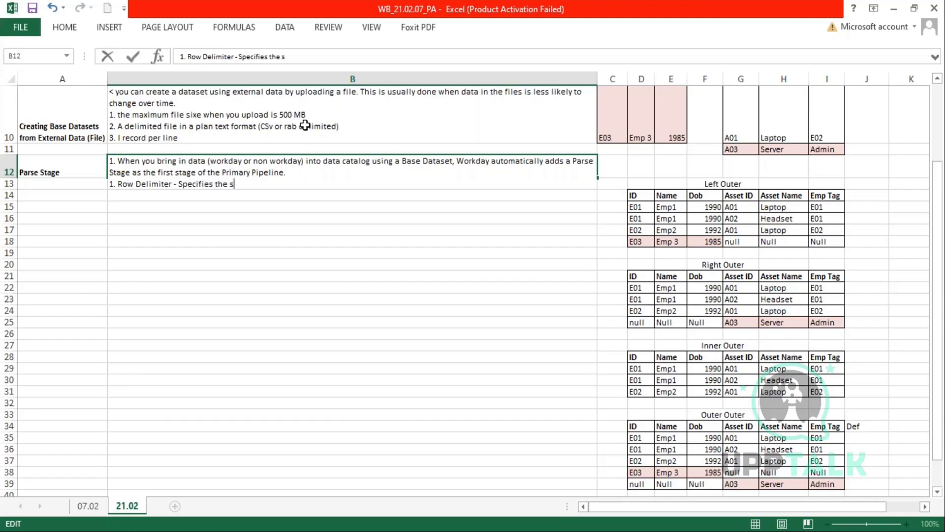
{"action": "type", "text": "ingle"}
{"action": "left_click_drag", "start_coordinate": [640, 207], "coordinate": [816, 215]}
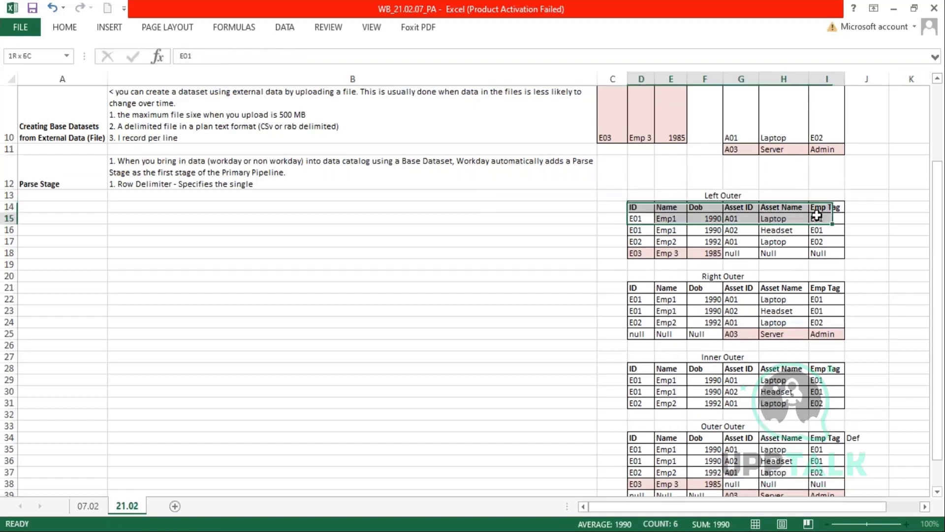
{"action": "double_click", "coordinate": [270, 183]}
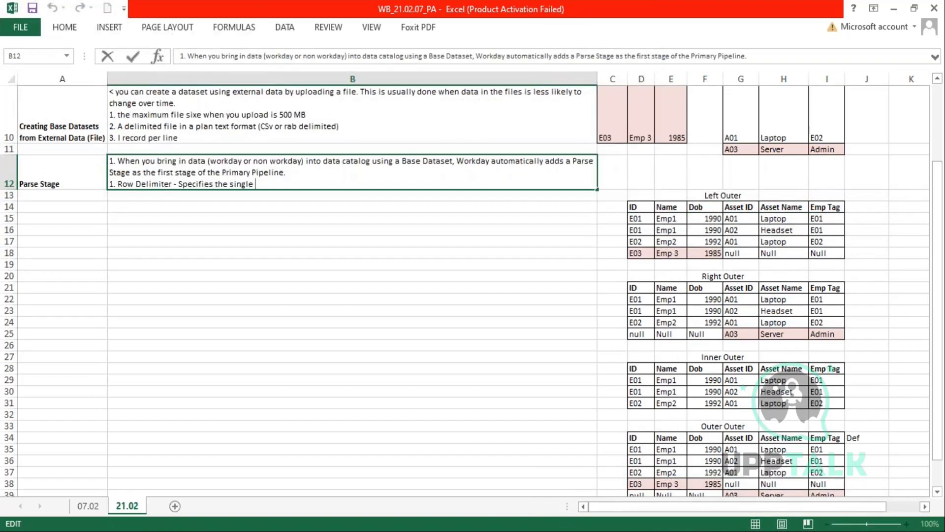
{"action": "type", "text": "character that separates rows or records in your so"}
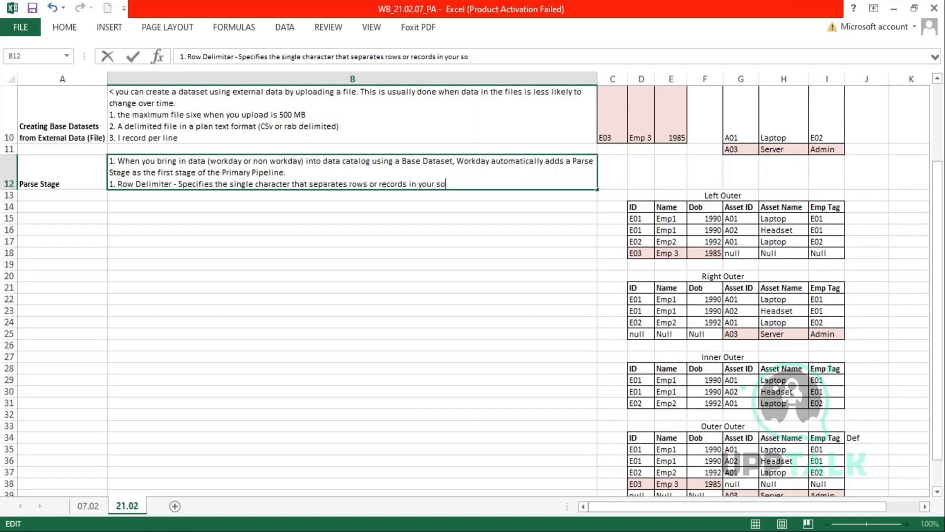
{"action": "type", "text": "urce data fields."}
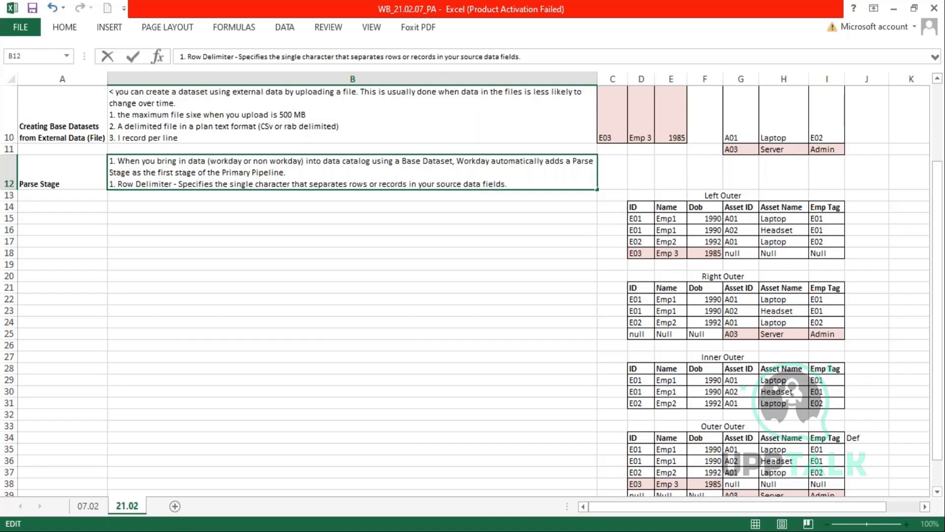
{"action": "key", "text": "alt+Return"}
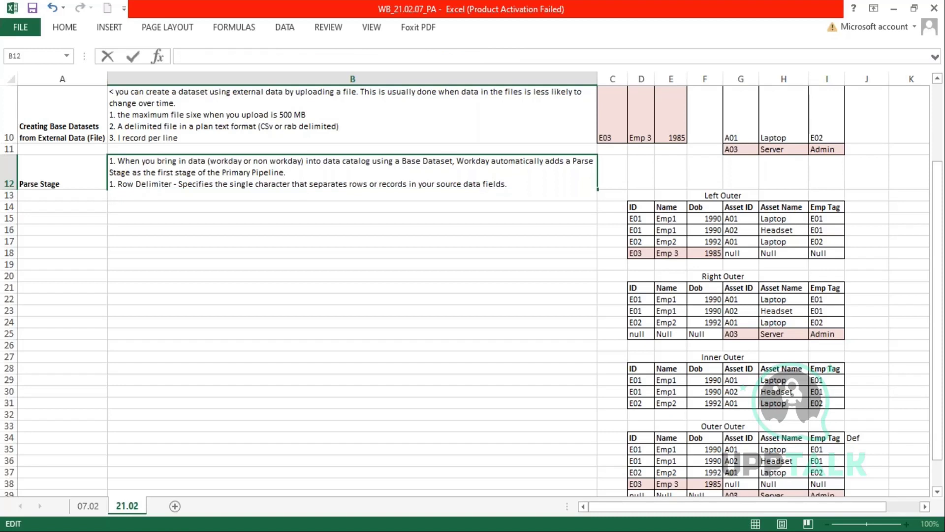
{"action": "type", "text": "< Line Feed character"}
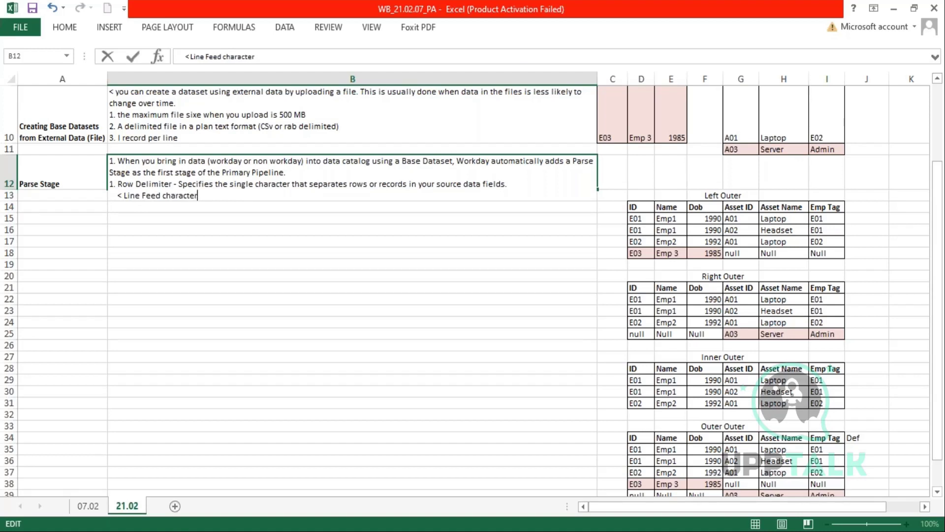
{"action": "type", "text": ", carriage return "}
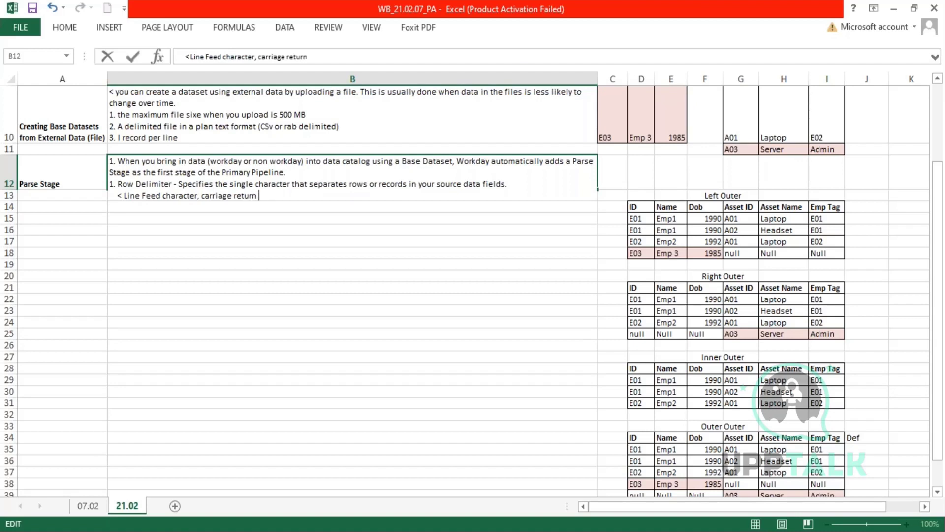
{"action": "type", "text": "caharacter etc."}
- Add the B12 line 'Selecting Any New Line causes workday to recognize any of these representations of a new line as the row delimiter.' and a '2.' line
{"action": "key", "text": "alt+Return"}
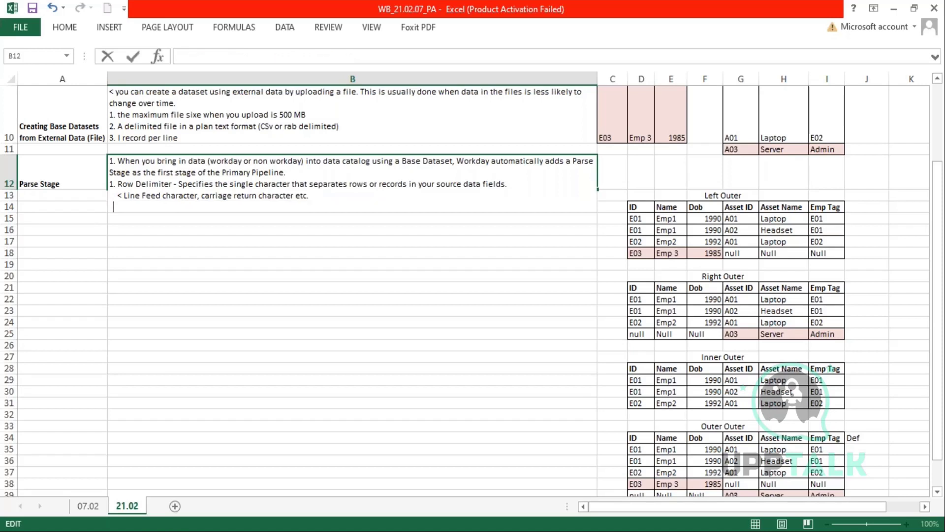
{"action": "type", "text": "<Selecting "}
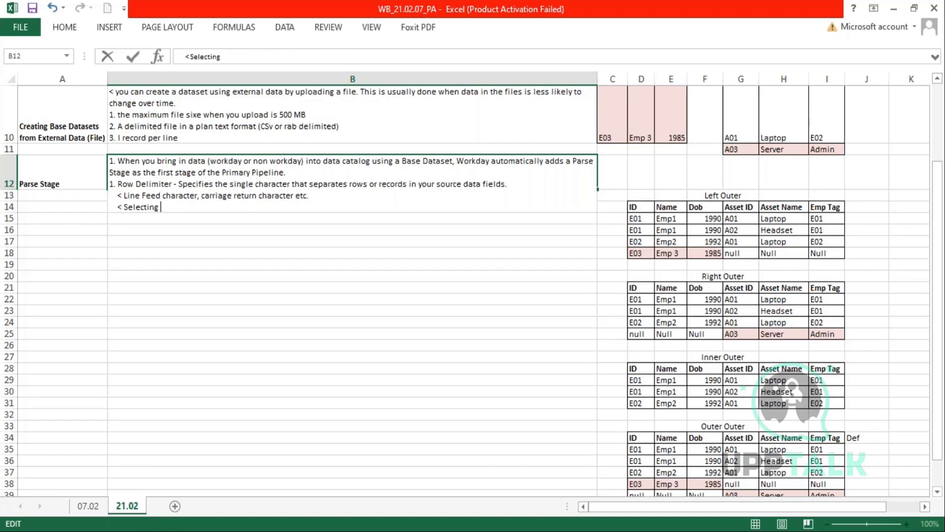
{"action": "type", "text": "Any New Line"}
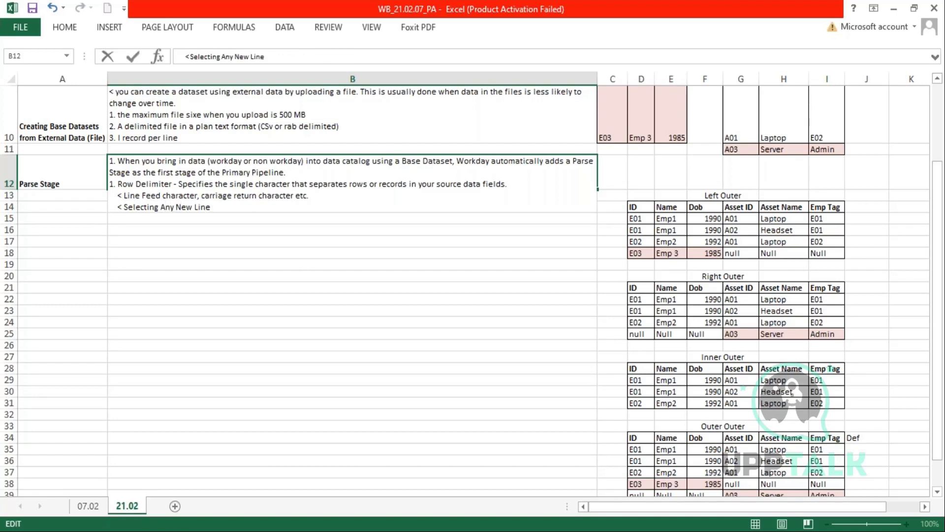
{"action": "type", "text": " causes workday to "}
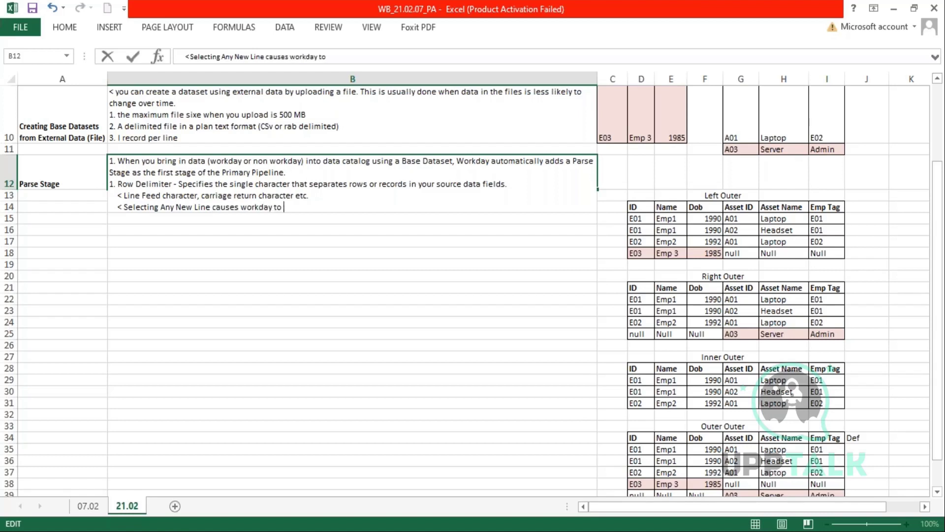
{"action": "type", "text": "recognize any of thes"}
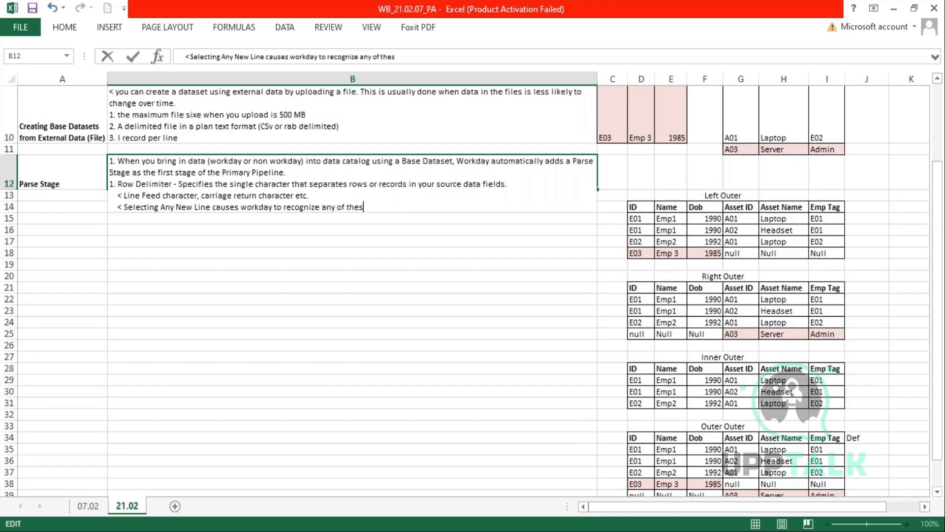
{"action": "type", "text": "e represt"}
{"action": "type", "text": "na"}
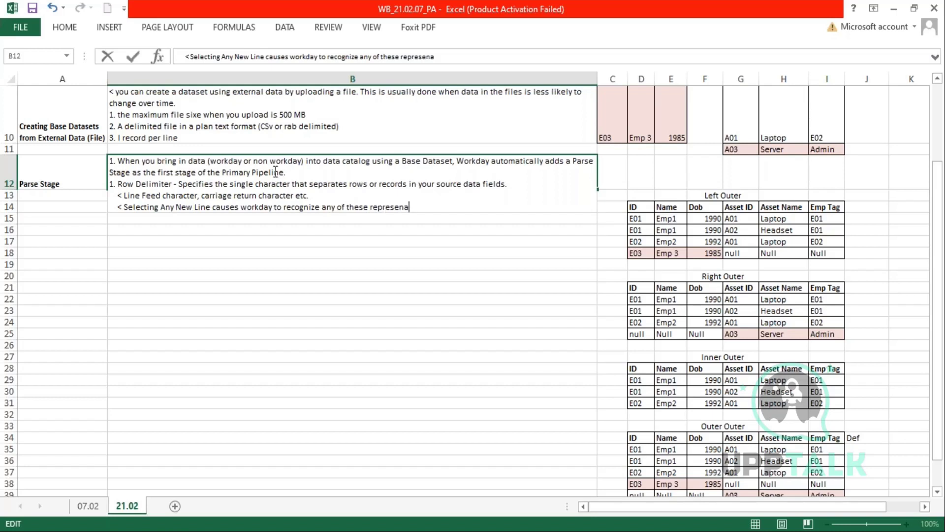
{"action": "key", "text": "BackSpace"}
{"action": "type", "text": "tations of a ne"}
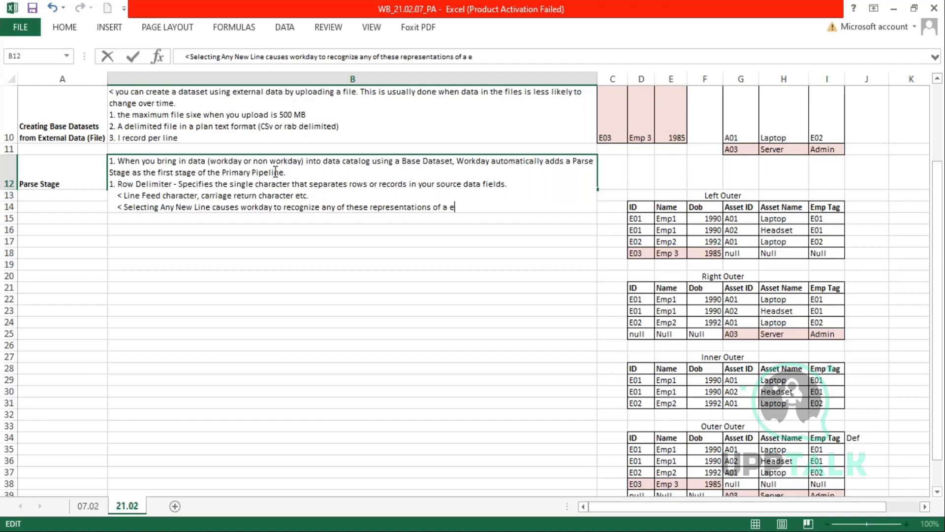
{"action": "type", "text": "w line as the row "}
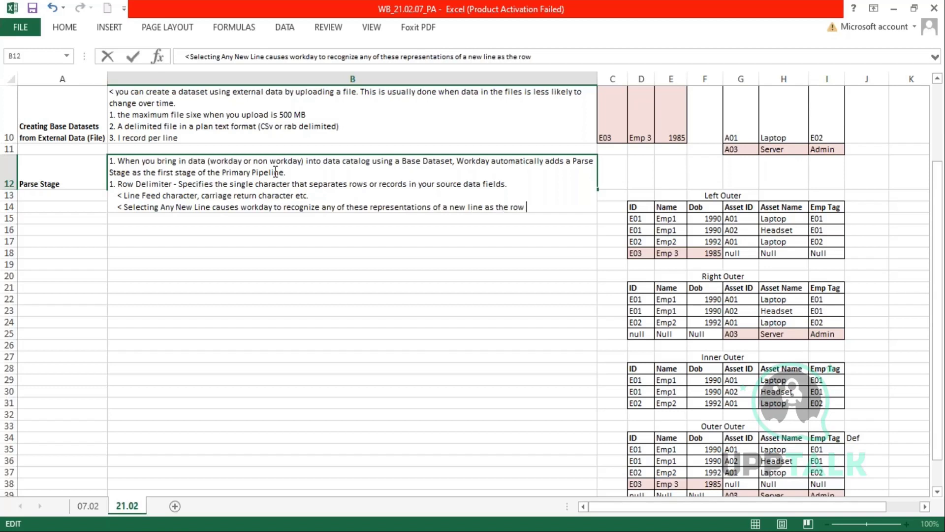
{"action": "type", "text": "delimited."}
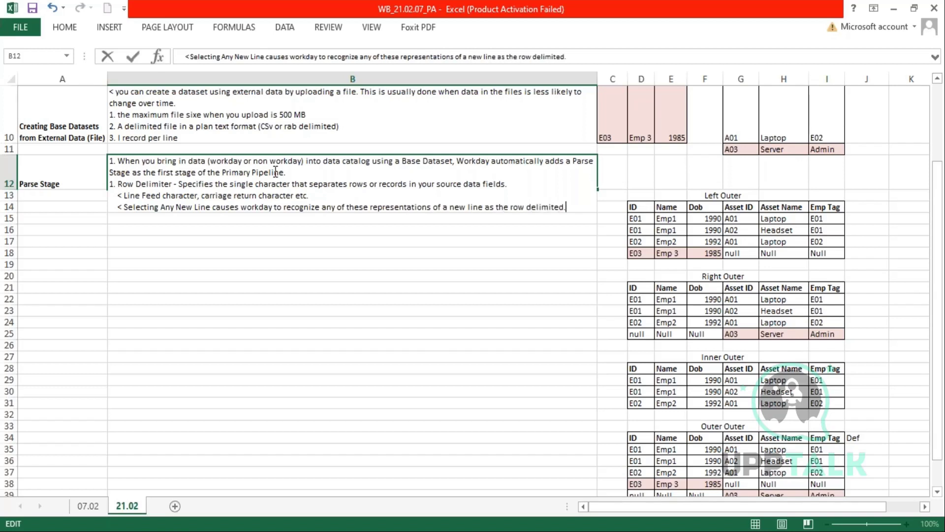
{"action": "key", "text": "BackSpace"}
{"action": "key", "text": "BackSpace"}
{"action": "type", "text": "r."}
{"action": "key", "text": "alt+Return"}
{"action": "type", "text": "2."}
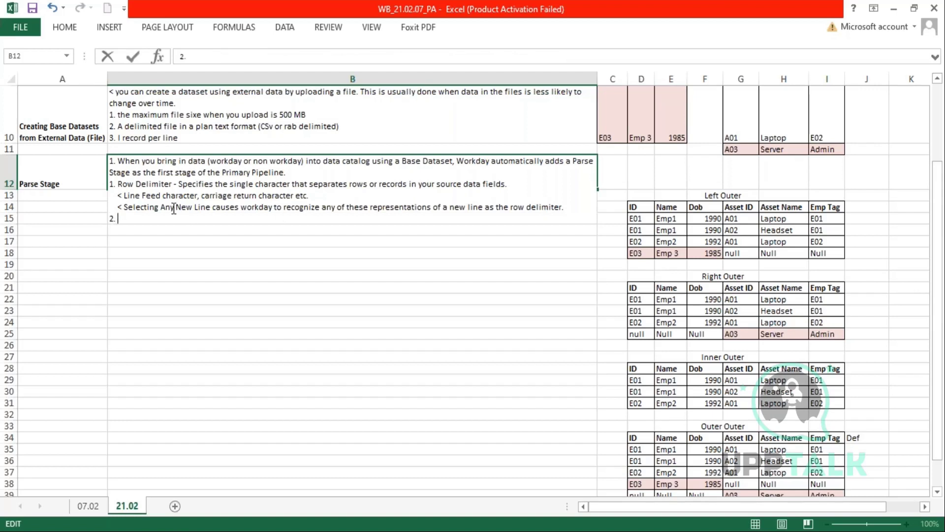
- Bold 'Any New Line' and begin item 2 as 'Field Delimiter -' with the reused row-delimiter wording
{"action": "double_click", "coordinate": [167, 207]}
{"action": "left_click_drag", "start_coordinate": [187, 211], "coordinate": [209, 211]}
{"action": "left_click", "coordinate": [129, 220]}
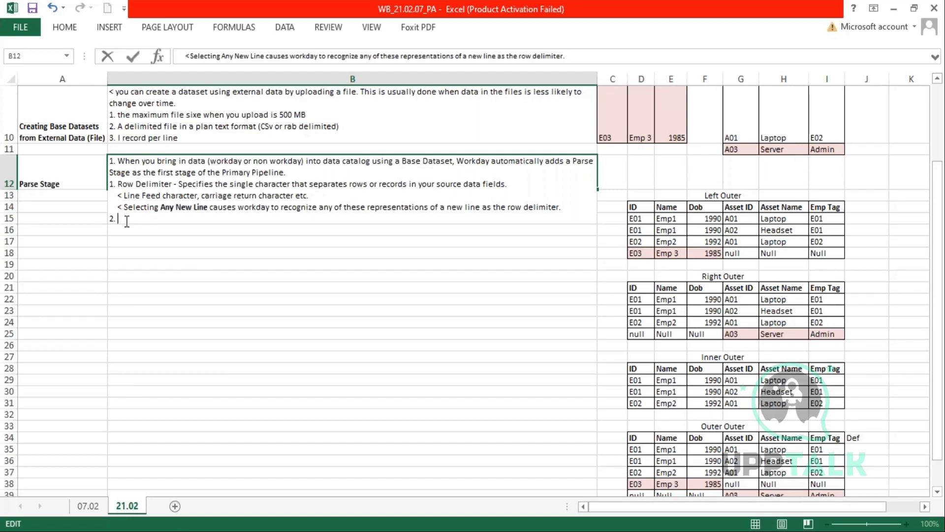
{"action": "type", "text": "Fiel Delimite"}
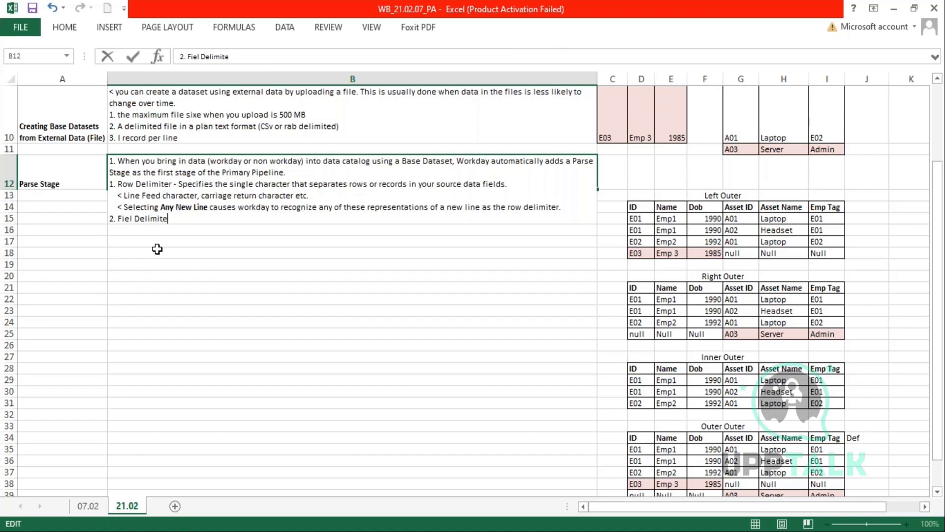
{"action": "type", "text": "r - Sp"}
{"action": "left_click_drag", "start_coordinate": [347, 184], "coordinate": [181, 185]}
{"action": "key", "text": "ctrl+c"}
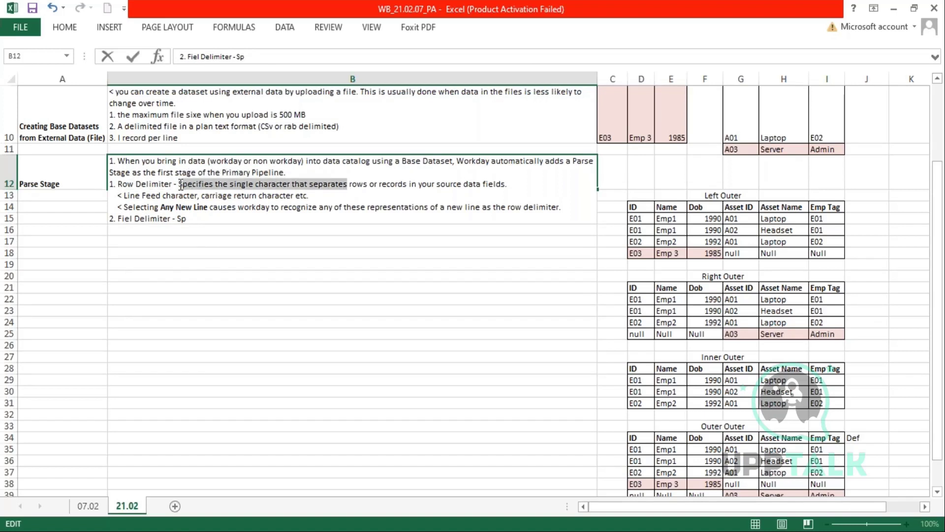
{"action": "left_click", "coordinate": [193, 218]}
{"action": "key", "text": "BackSpace"}
{"action": "key", "text": "BackSpace"}
{"action": "key", "text": "ctrl+v"}
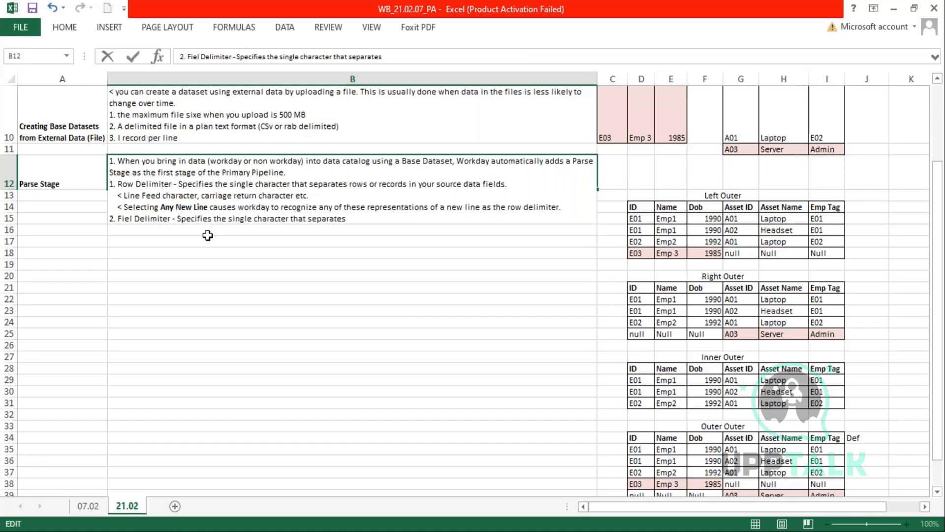
- Finish the field delimiter sentence with 'fields or columns of a row in your source data files'
{"action": "type", "text": "fields or columns"}
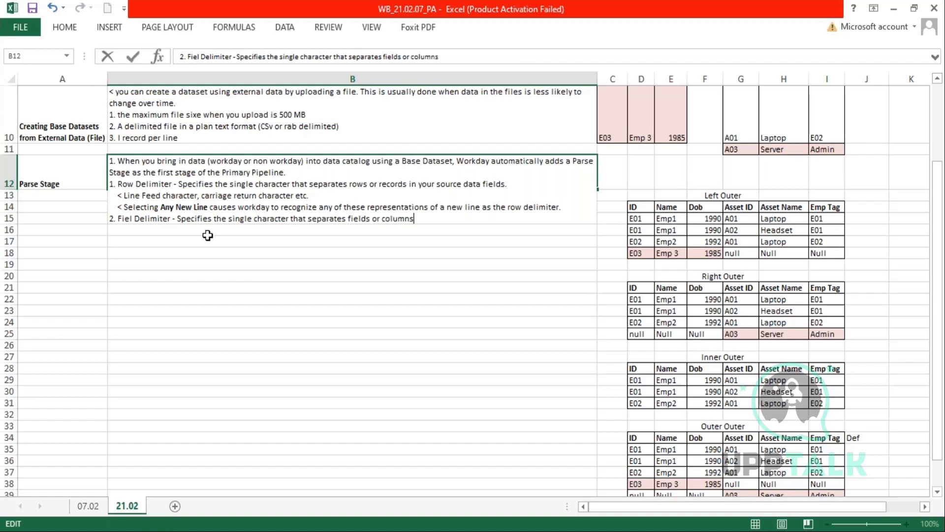
{"action": "type", "text": " oa"}
{"action": "key", "text": "BackSpace"}
{"action": "type", "text": "f a row in you"}
{"action": "key", "text": "BackSpace"}
{"action": "type", "text": "r"}
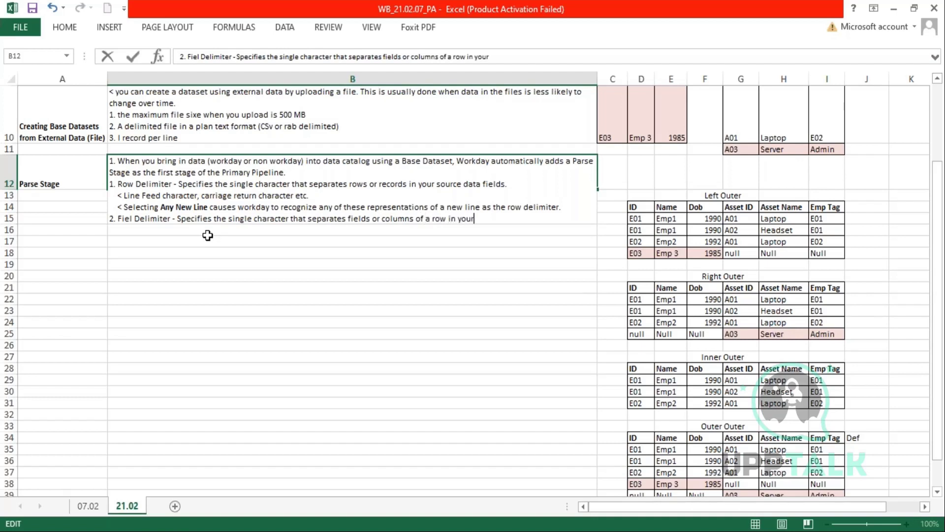
{"action": "type", "text": " source data fields"}
{"action": "key", "text": "BackSpace"}
{"action": "key", "text": "BackSpace"}
{"action": "key", "text": "BackSpace"}
{"action": "key", "text": "BackSpace"}
{"action": "type", "text": "les."}
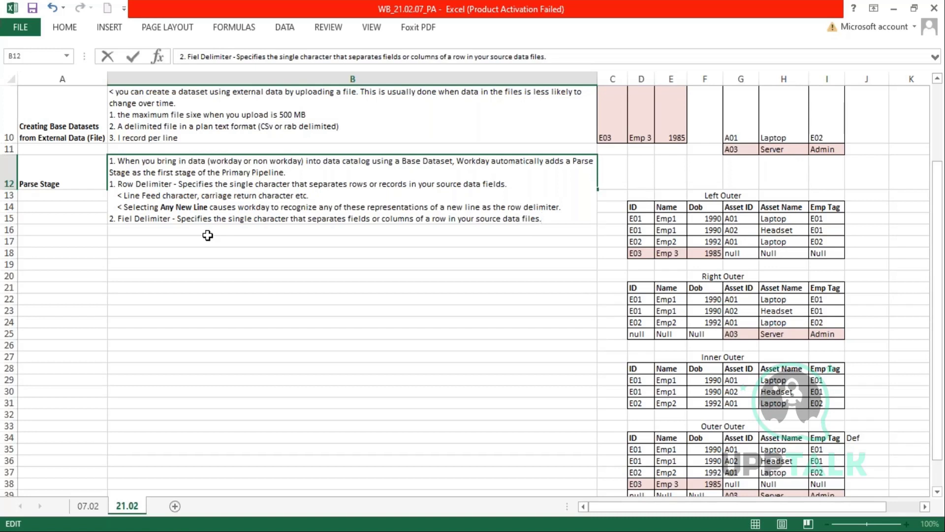
- Add a '< Comma or tab' example line and a '3.' line, then commit cell B12
{"action": "key", "text": "alt+Return"}
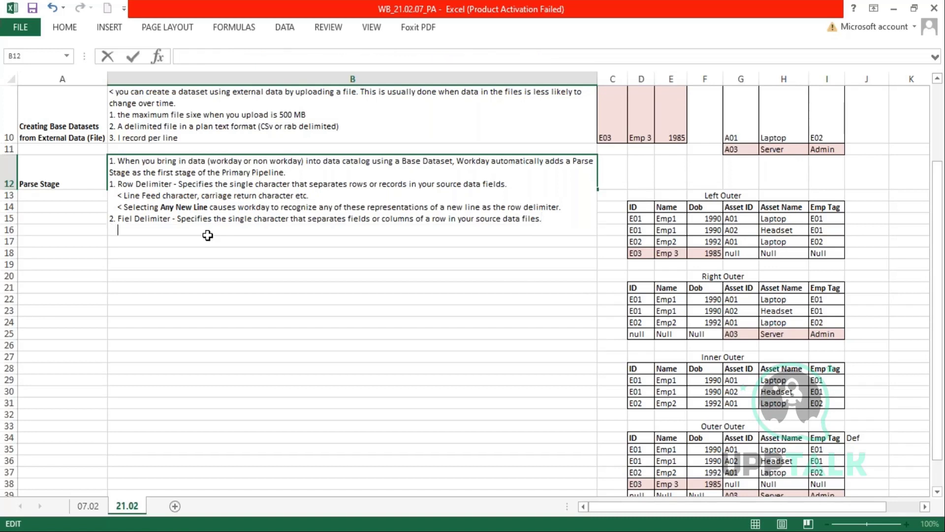
{"action": "type", "text": "< Comma or tab"}
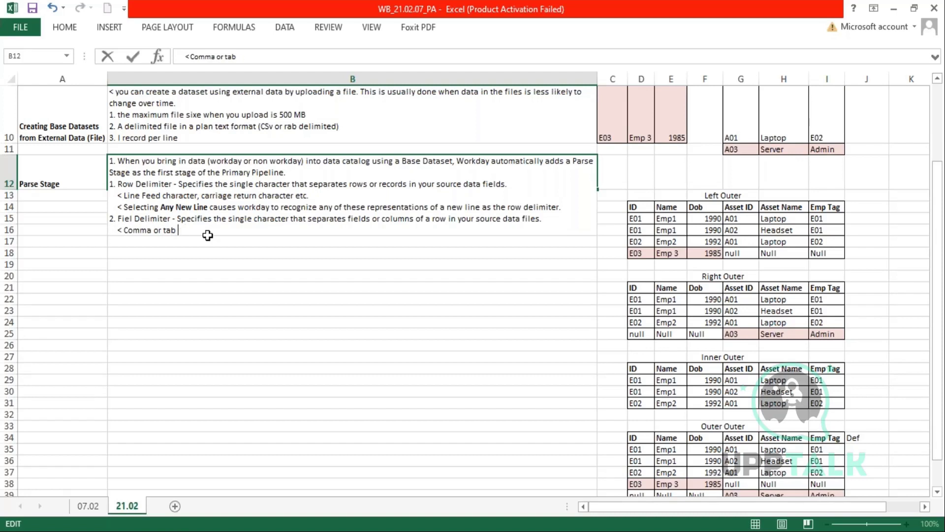
{"action": "key", "text": "BackSpace"}
{"action": "key", "text": "alt+Return"}
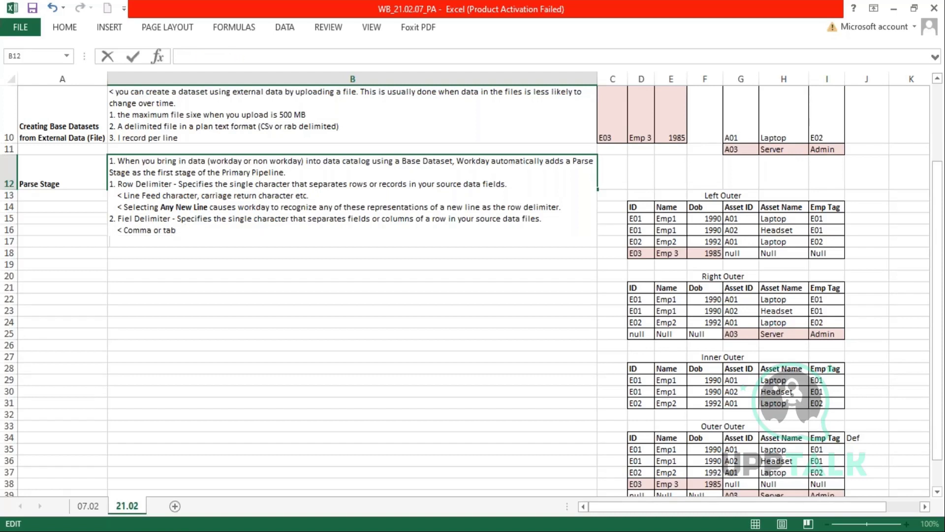
{"action": "type", "text": "3."}
{"action": "key", "text": "Return"}
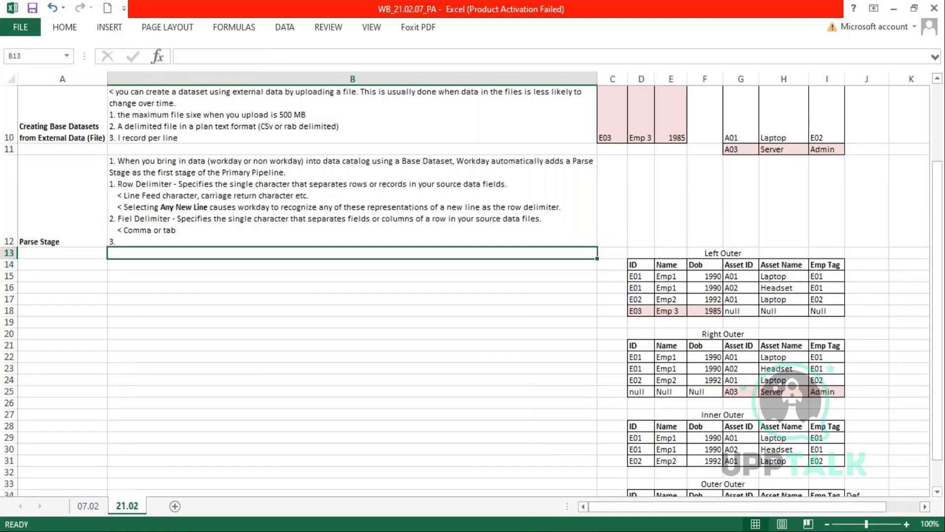
- Type item 3 in B12: 'Field Names - Specifies that the data in first row is used for fields names'
{"action": "double_click", "coordinate": [131, 241]}
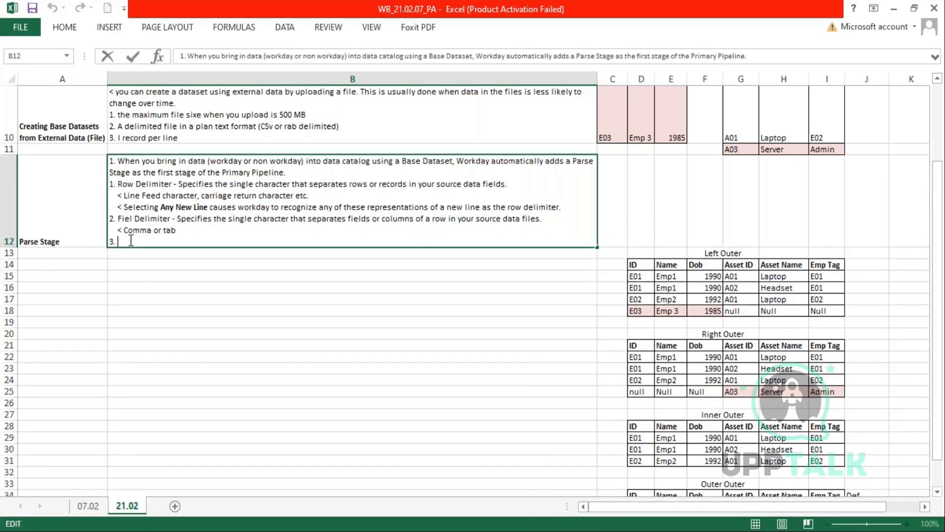
{"action": "type", "text": "Field"}
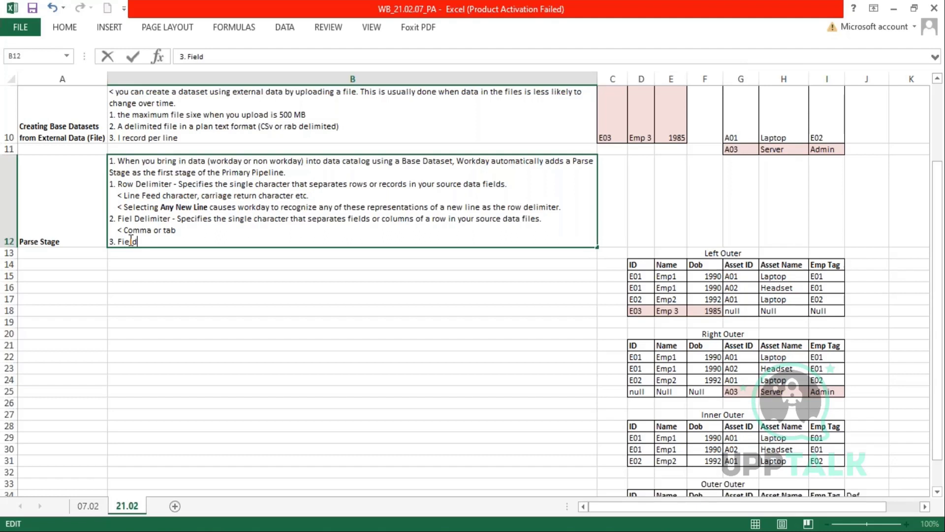
{"action": "type", "text": " Names"}
{"action": "type", "text": "- Spe"}
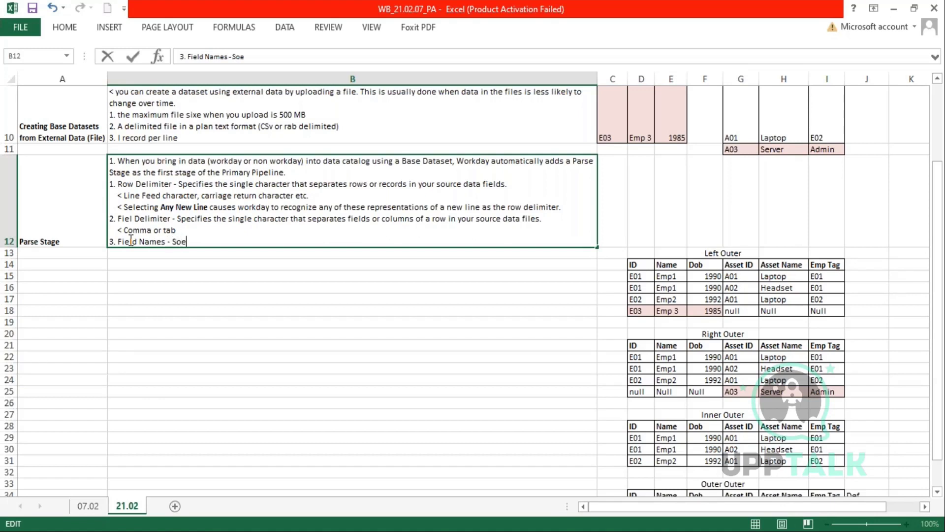
{"action": "type", "text": "cifies the"}
{"action": "key", "text": "BackSpace"}
{"action": "key", "text": "BackSpace"}
{"action": "type", "text": "hat the data in first row "}
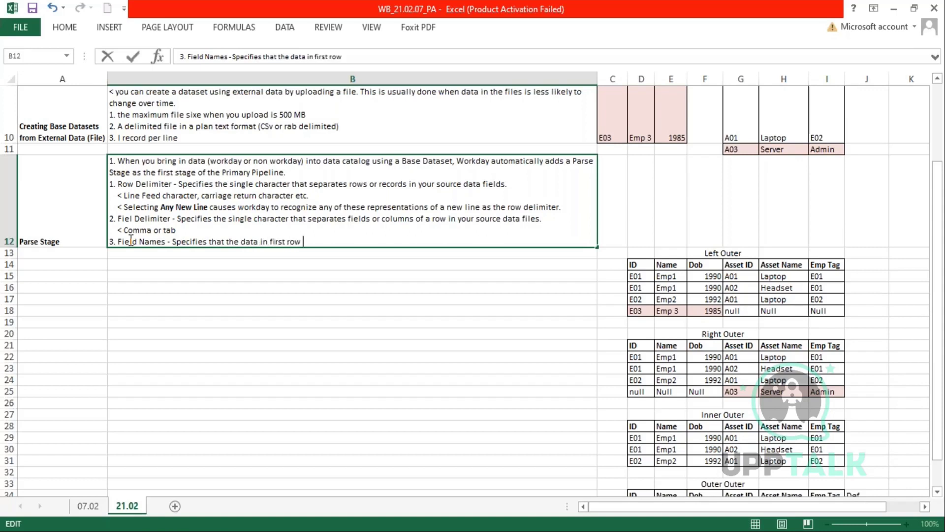
{"action": "type", "text": "is used for fields names."}
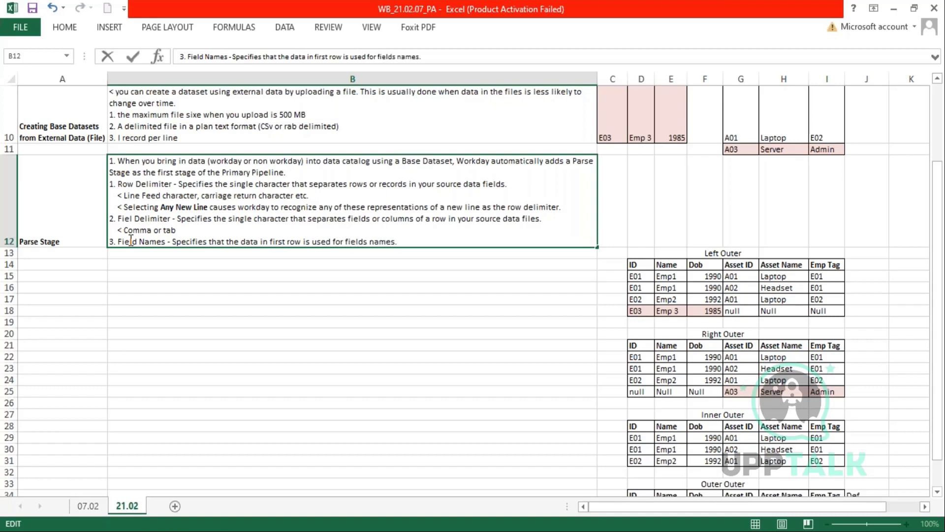
{"action": "key", "text": "BackSpace"}
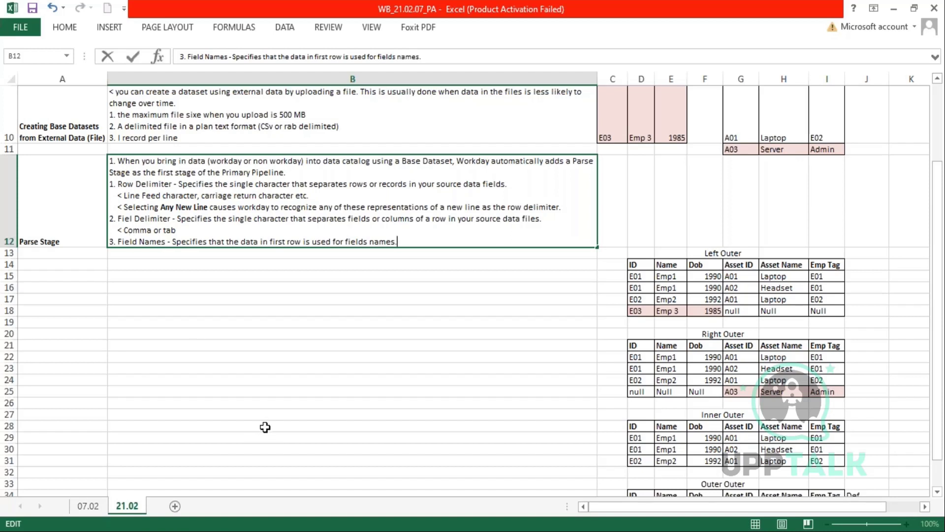
- Add the line '< Filed names if changes cannot start with ( or with WPA_' under Field Names in B12
{"action": "key", "text": "alt+Return"}
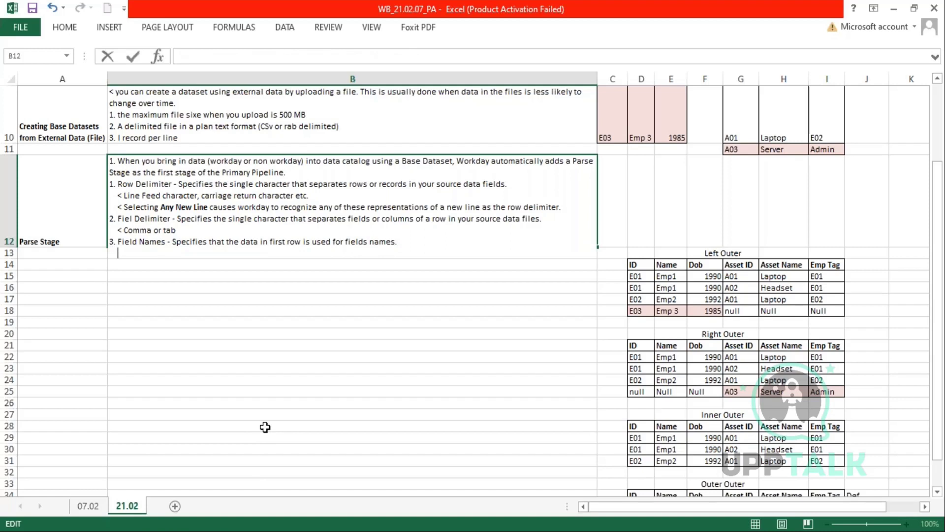
{"action": "type", "text": "< Filed names if change"}
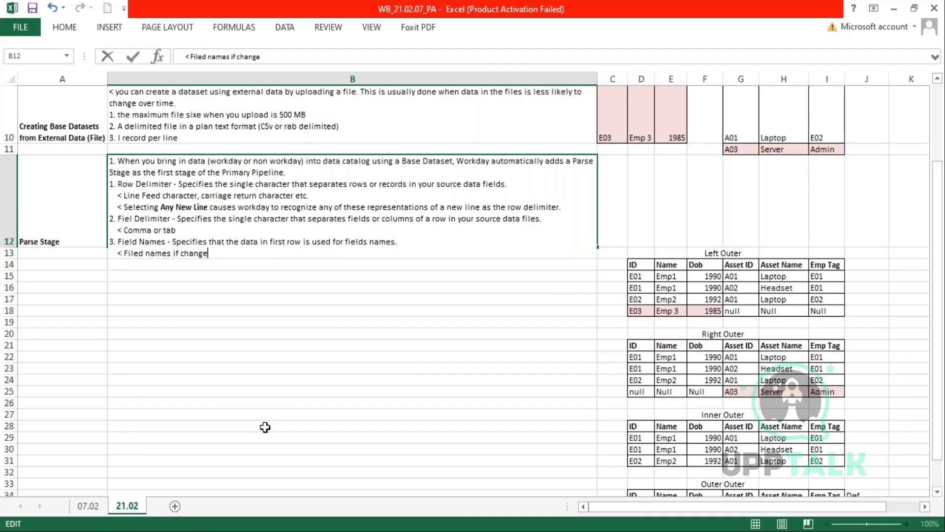
{"action": "type", "text": "s cannot start with ("}
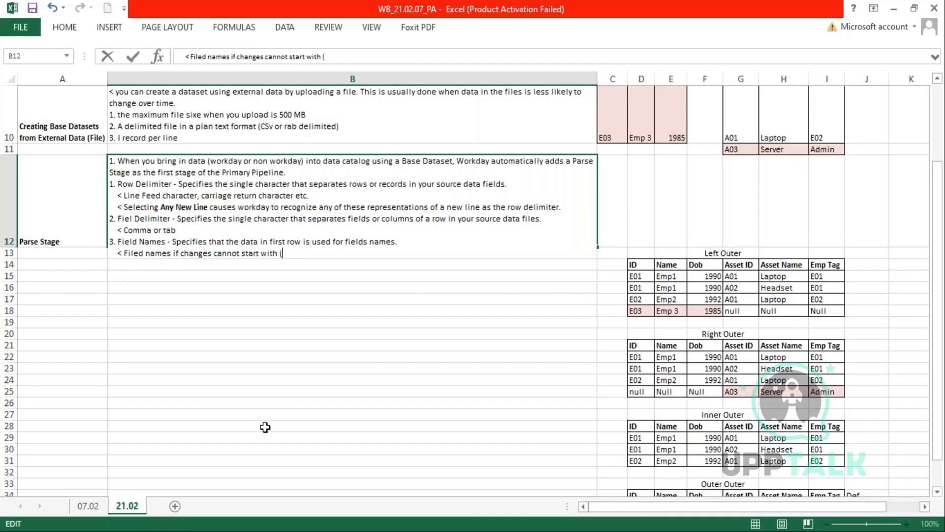
{"action": "type", "text": "or with WPA_"}
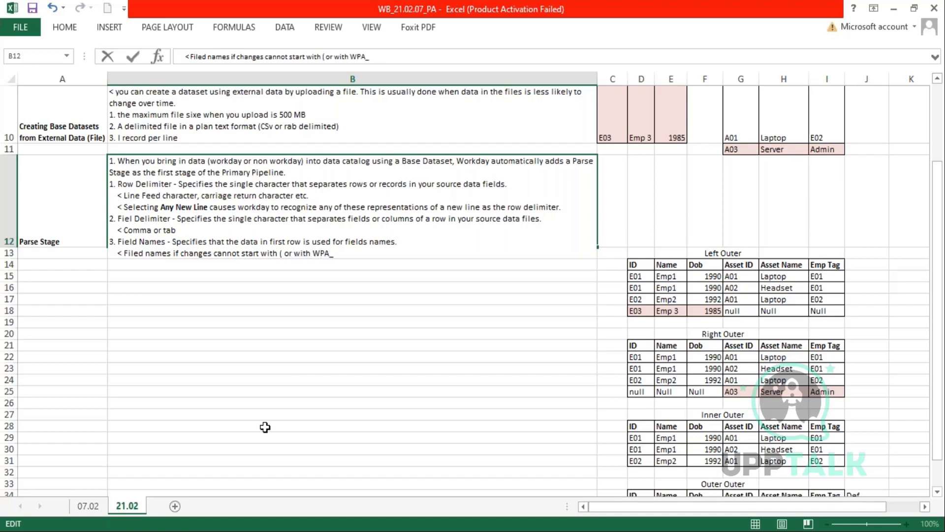
{"action": "key", "text": "Return"}
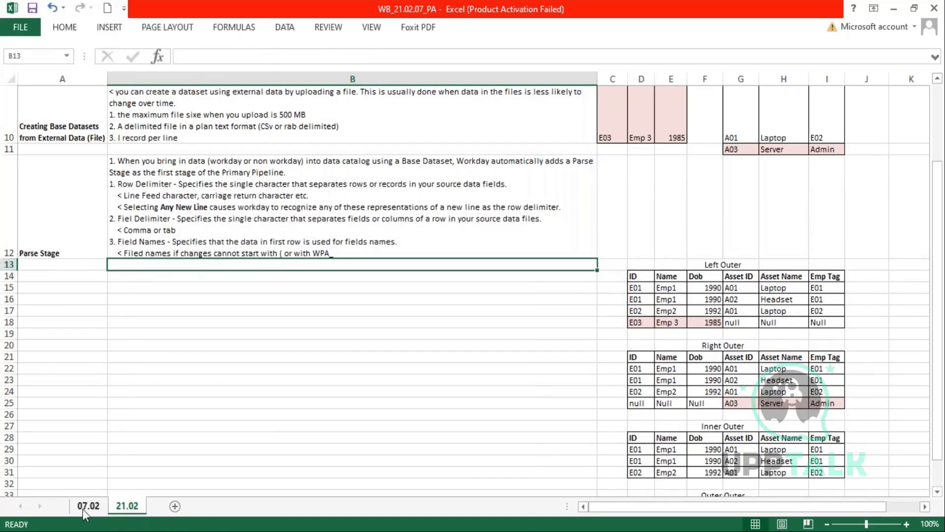
- Check the WPA_Fields notes on sheet 07.02, then return to sheet 21.02
{"action": "left_click", "coordinate": [83, 509]}
{"action": "scroll", "coordinate": [344, 296], "scroll_direction": "down", "scroll_amount": 2}
{"action": "double_click", "coordinate": [93, 374]}
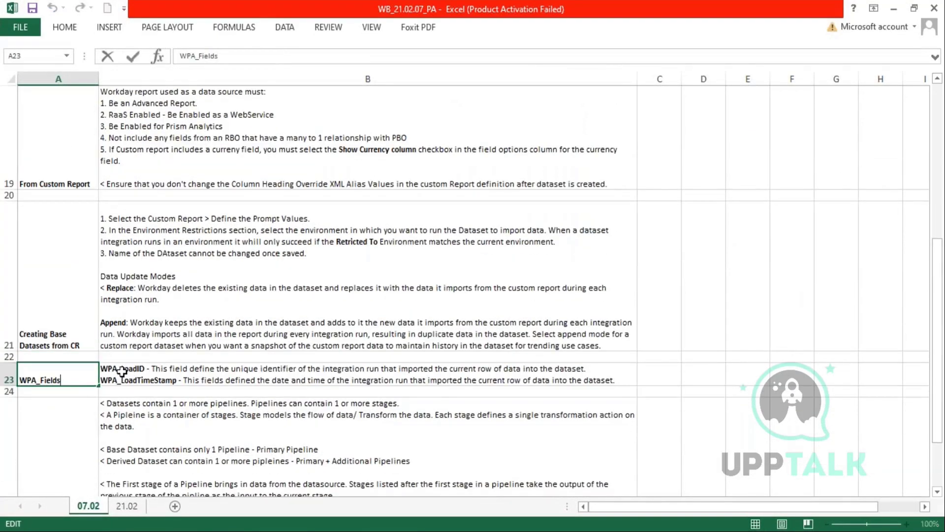
{"action": "left_click", "coordinate": [121, 369]}
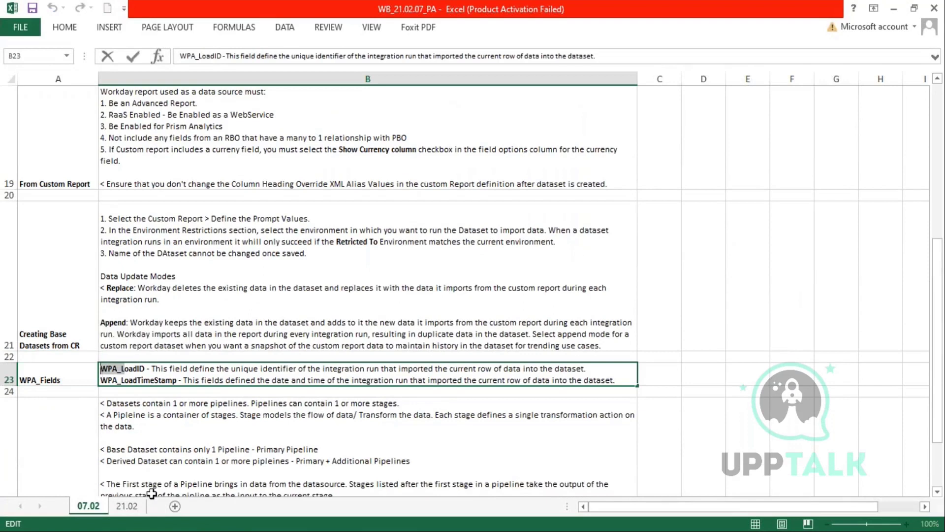
{"action": "left_click", "coordinate": [128, 506]}
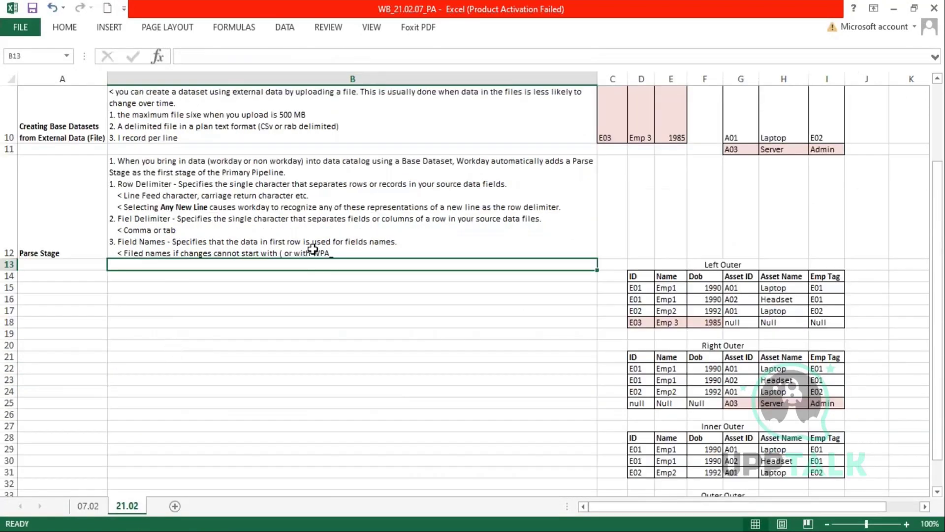
- Correct 'Fiel Delimiter' to 'Field Delimiter' in the B12 notes and make it bold
{"action": "double_click", "coordinate": [172, 185]}
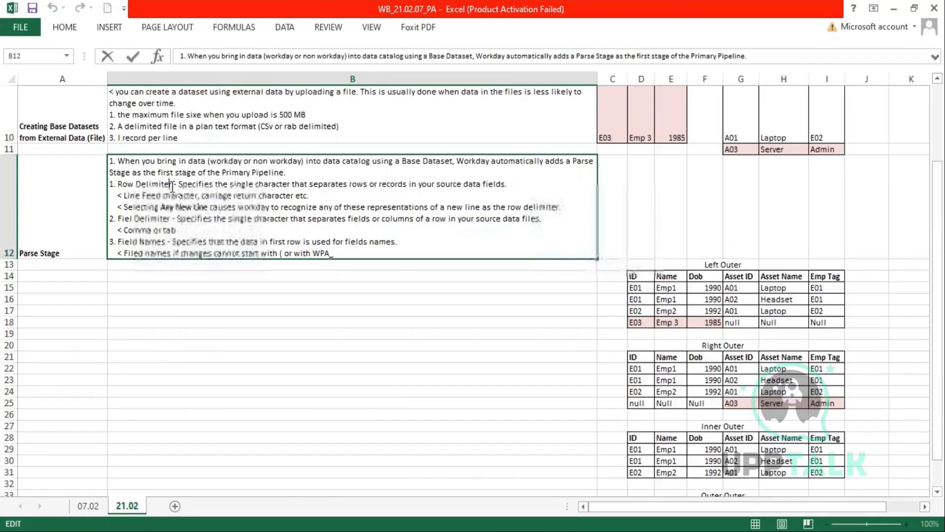
{"action": "left_click_drag", "start_coordinate": [172, 185], "coordinate": [117, 185]}
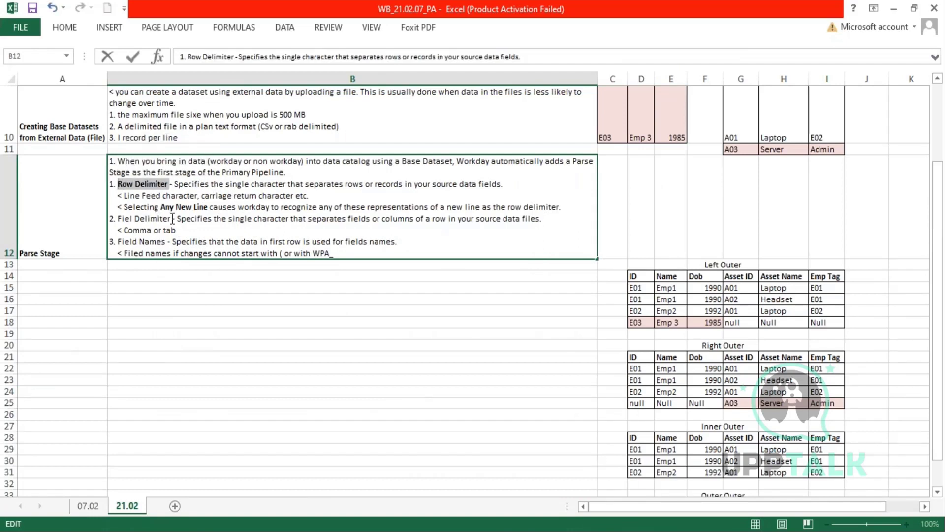
{"action": "left_click_drag", "start_coordinate": [171, 219], "coordinate": [119, 219]}
{"action": "type", "text": "Specifies the single character that separates"}
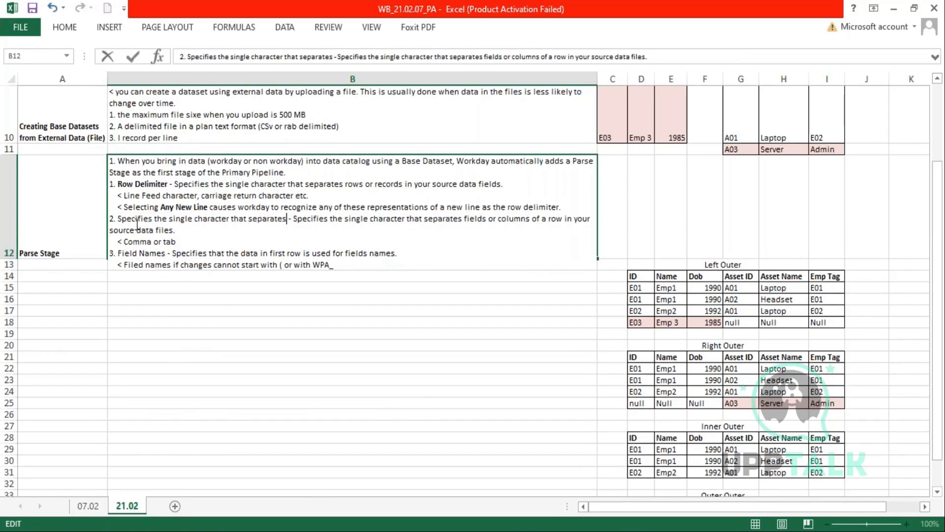
{"action": "key", "text": "ctrl+z"}
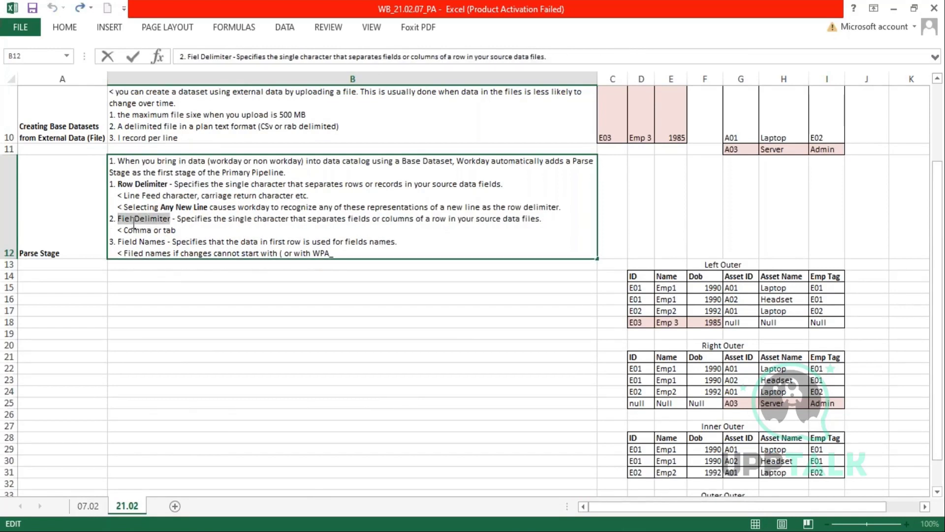
{"action": "left_click", "coordinate": [133, 219]}
{"action": "type", "text": "d"}
{"action": "left_click_drag", "start_coordinate": [175, 218], "coordinate": [121, 222]}
{"action": "key", "text": "ctrl+b"}
- Bold 'Field Names' and start a new line at the end of the notes
{"action": "left_click_drag", "start_coordinate": [168, 242], "coordinate": [116, 242]}
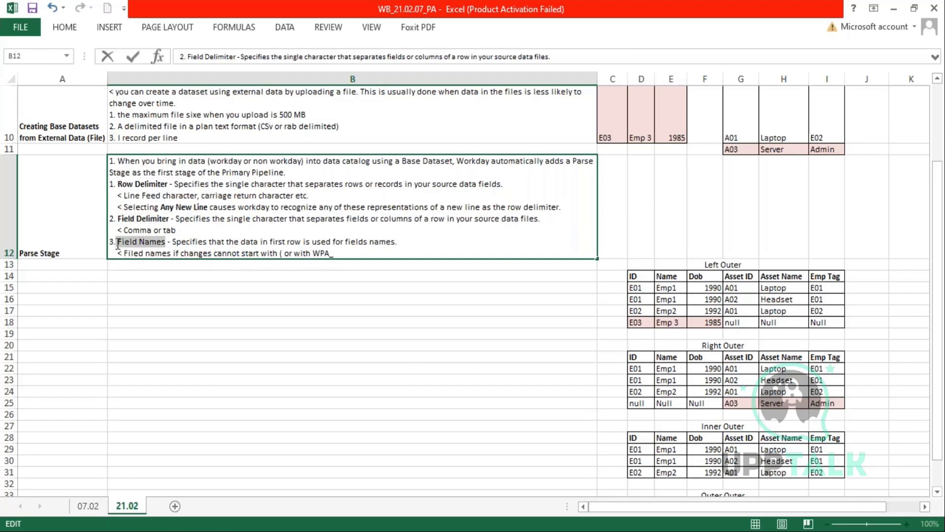
{"action": "type", "text": "Specifies the single character that separates"}
{"action": "key", "text": "ctrl+z"}
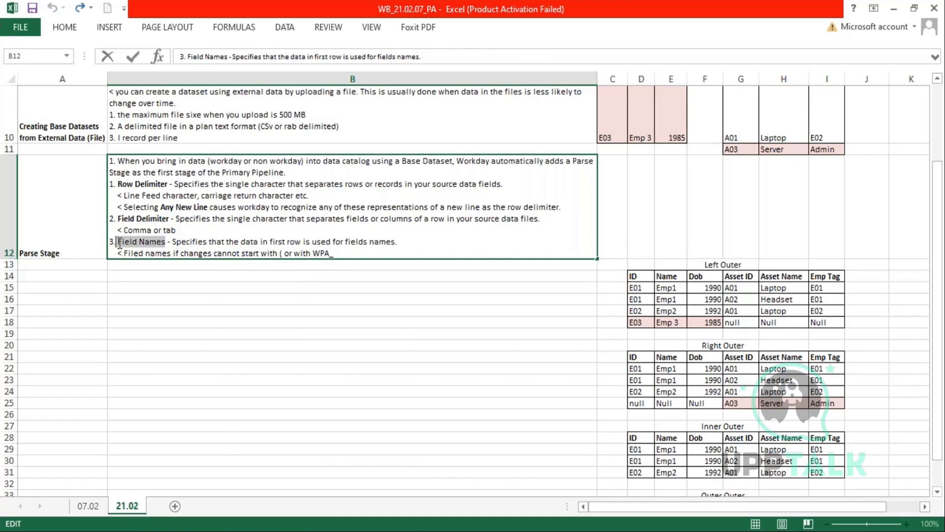
{"action": "key", "text": "ctrl+b"}
{"action": "left_click", "coordinate": [355, 254]}
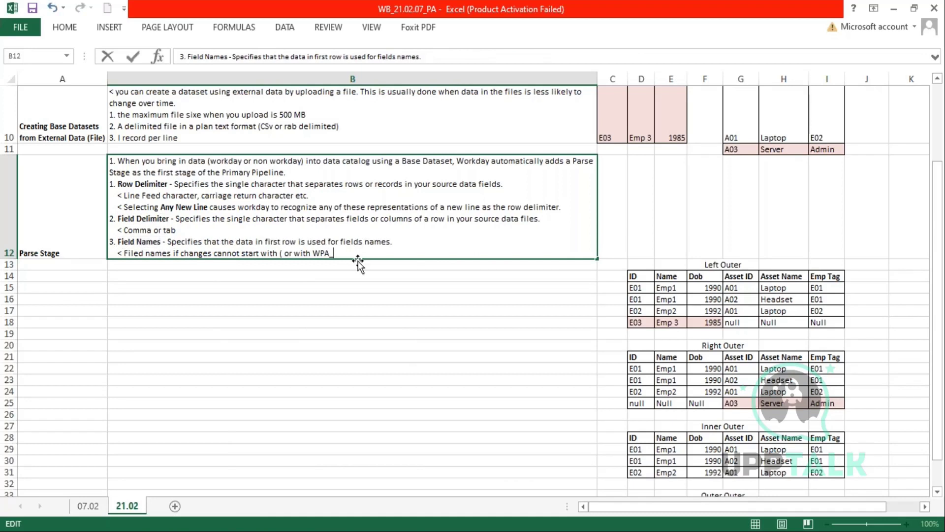
{"action": "key", "text": "alt+Return"}
- Type '4. Escape Character' and '5. Quote Character' on separate lines in B12
{"action": "type", "text": "4. E"}
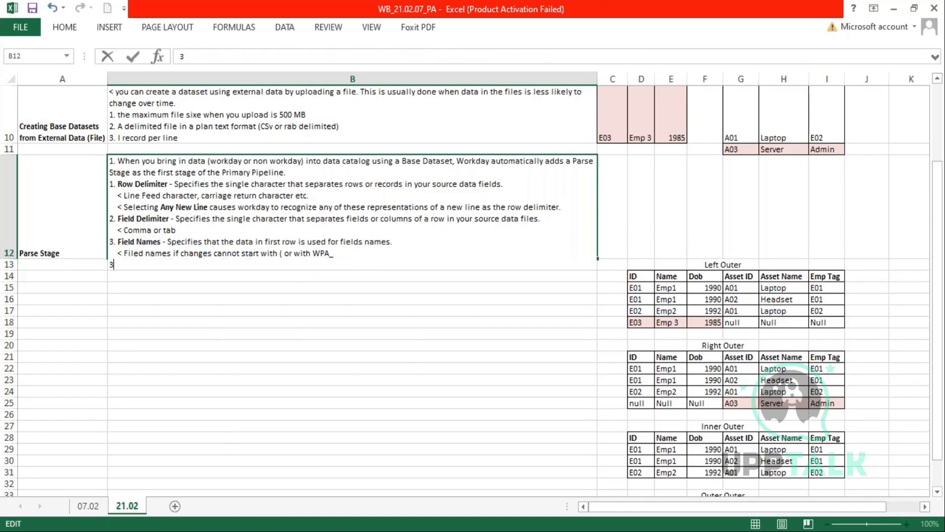
{"action": "type", "text": "scat"}
{"action": "key", "text": "BackSpace"}
{"action": "type", "text": "pe Character"}
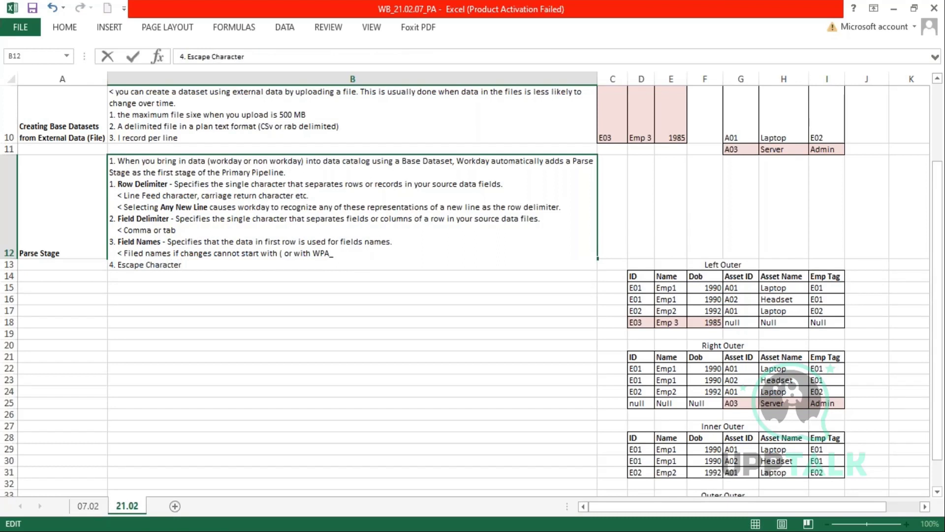
{"action": "key", "text": "alt+Return"}
{"action": "type", "text": "5. Qu"}
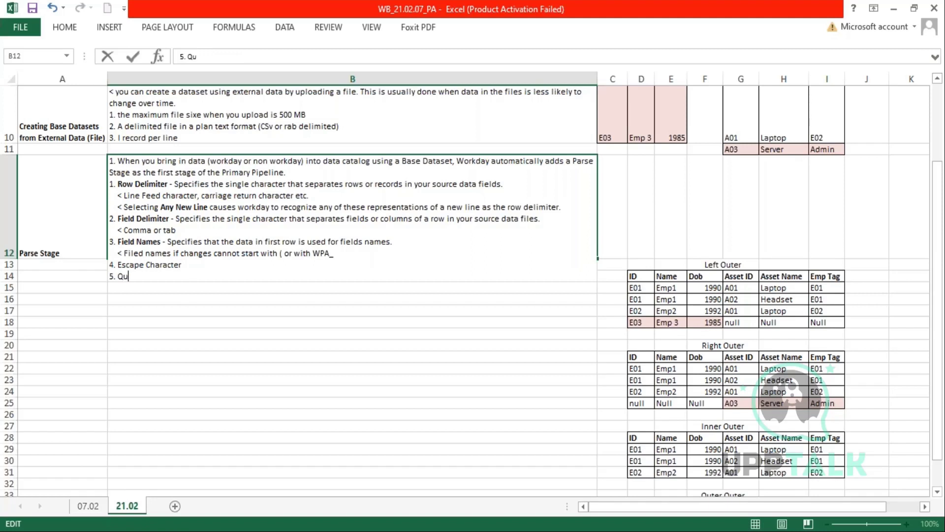
{"action": "type", "text": "ote Character"}
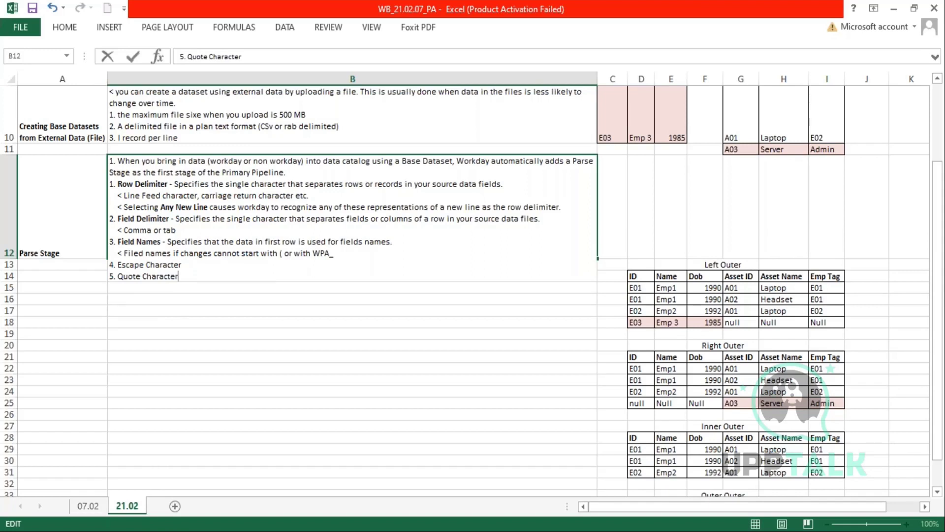
{"action": "key", "text": "alt+Return"}
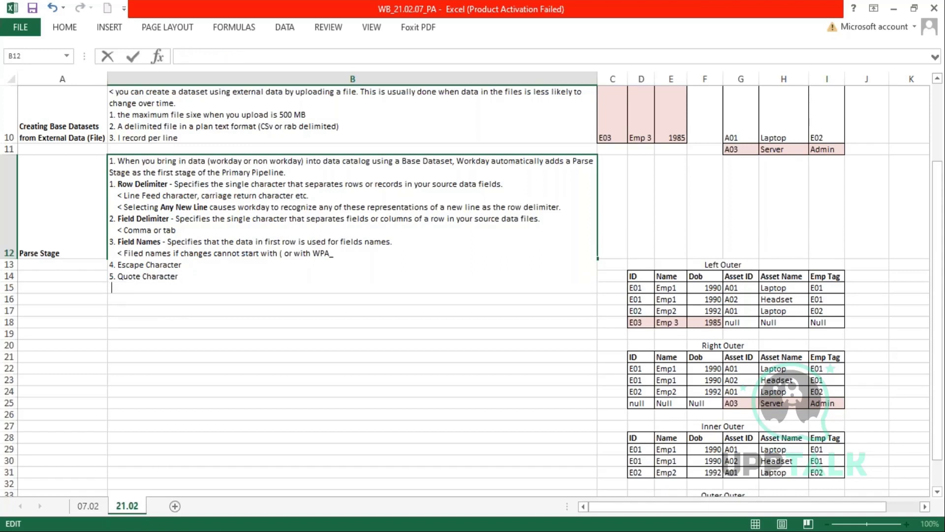
- Add the example '< Water, Honey and Soda - "Water, Honey and Soda" - " is the Quote Character' and begin a '< Get "2 for 1", or 9.99 each' line
{"action": "type", "text": "< W"}
{"action": "key", "text": "BackSpace"}
{"action": "type", "text": "Water, Beer"}
{"action": "key", "text": "BackSpace"}
{"action": "key", "text": "BackSpace"}
{"action": "key", "text": "BackSpace"}
{"action": "key", "text": "BackSpace"}
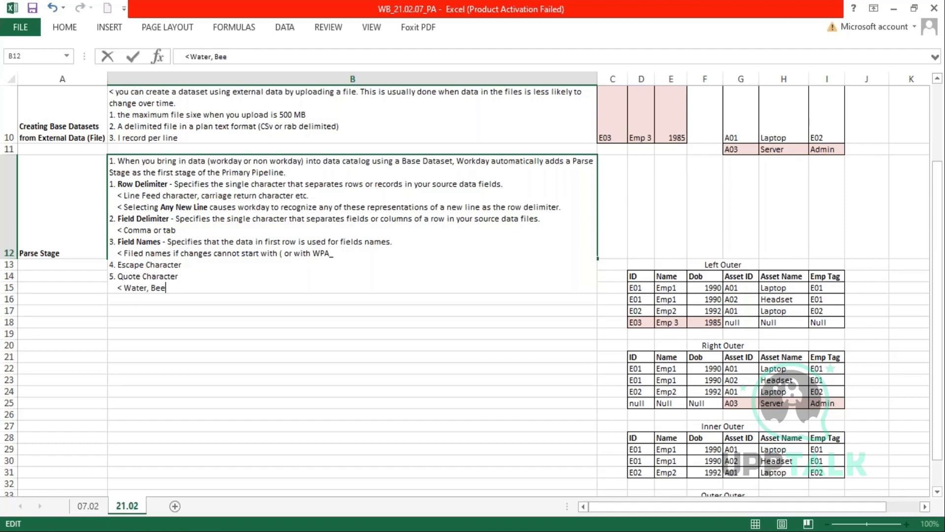
{"action": "type", "text": "Honey and Soda"}
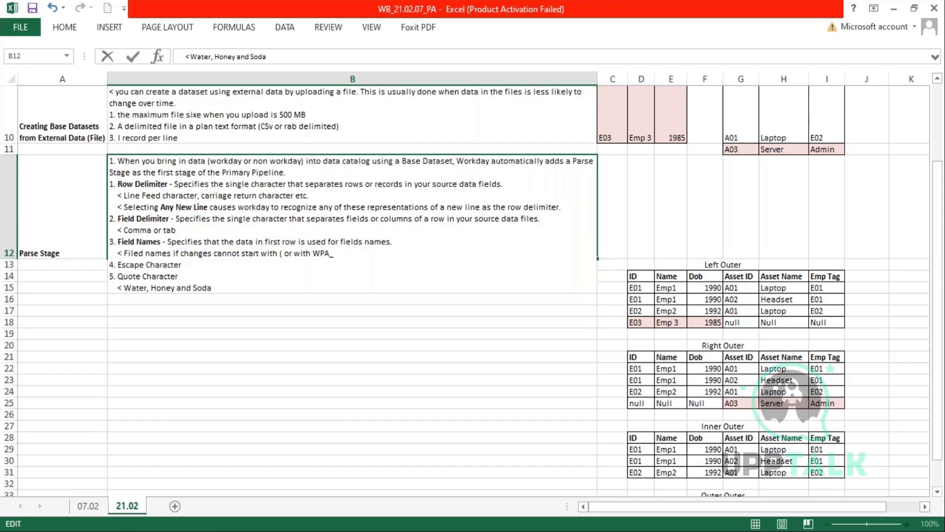
{"action": "type", "text": "   - "}
{"action": "type", "text": "\"Water, "}
{"action": "type", "text": "Honey and "}
{"action": "type", "text": "Soda"}
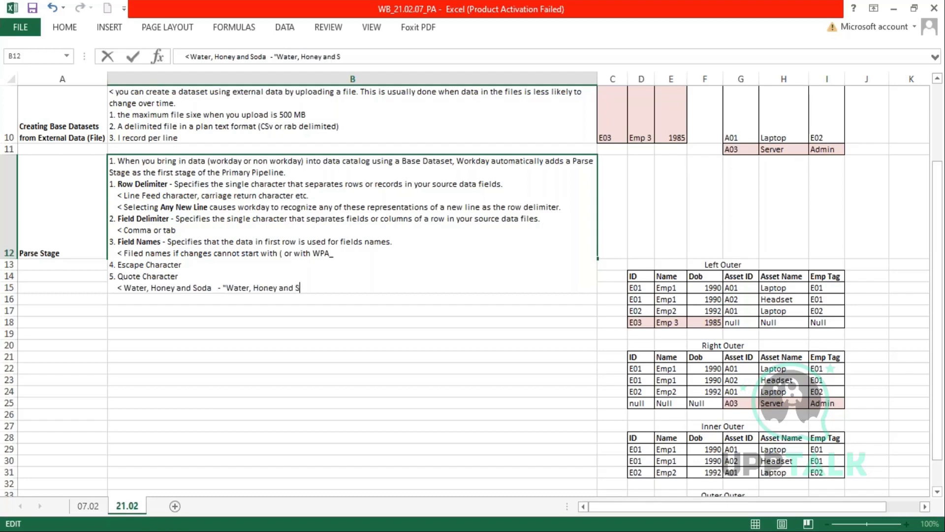
{"action": "type", "text": "\"  - \" is the "}
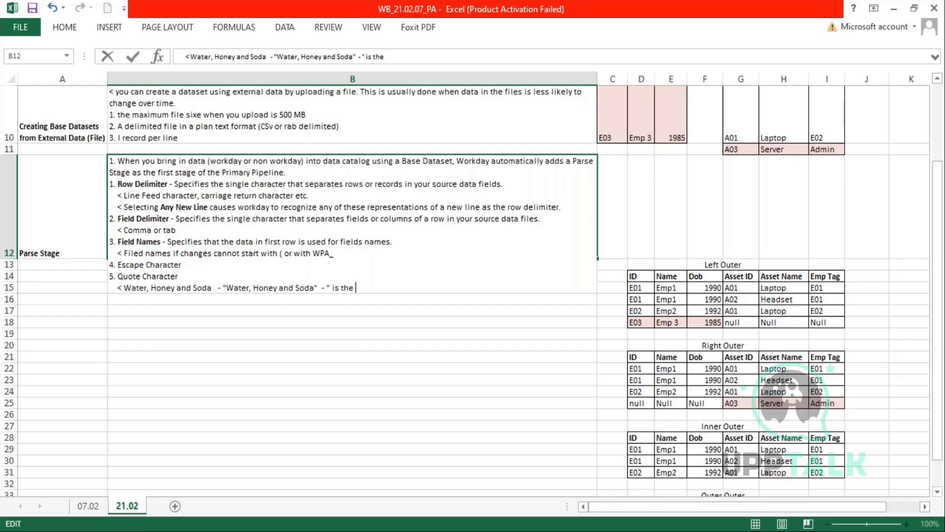
{"action": "type", "text": "Quote Character."}
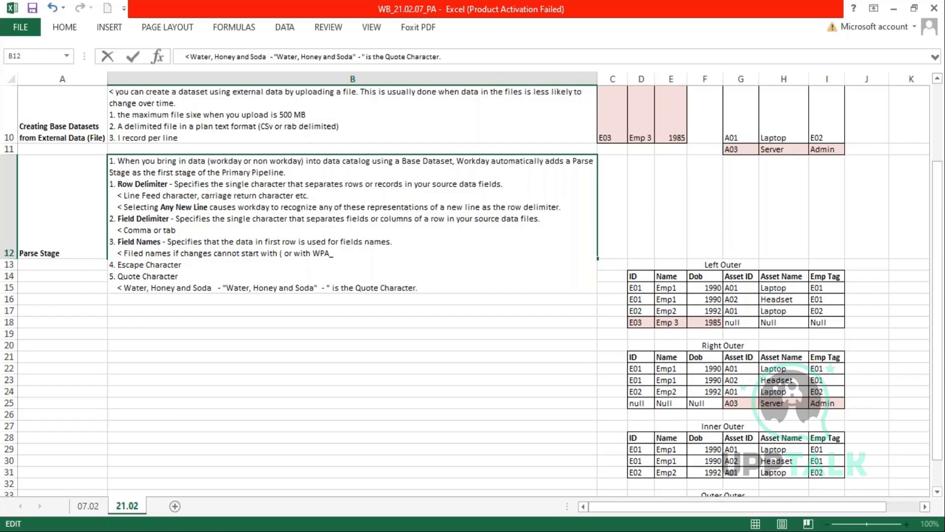
{"action": "key", "text": "alt+Return"}
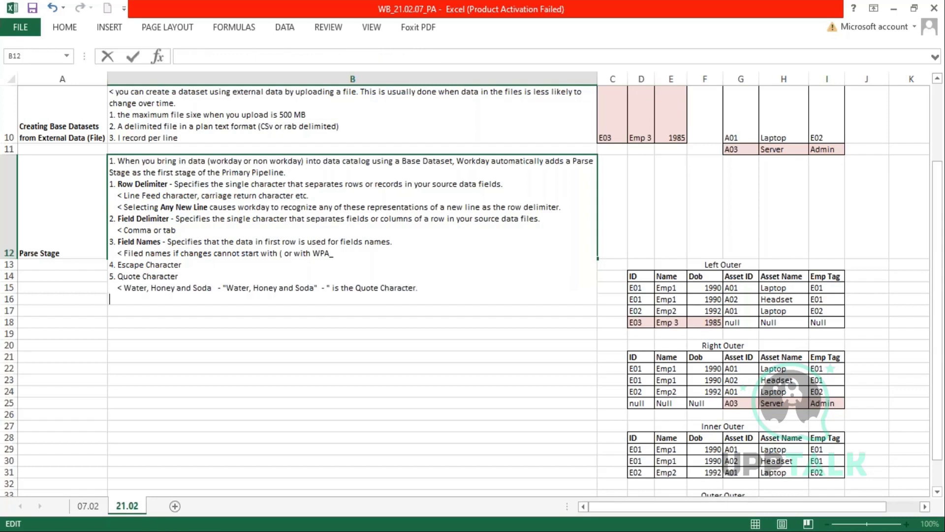
{"action": "type", "text": "< Get \"2 for 1\", o"}
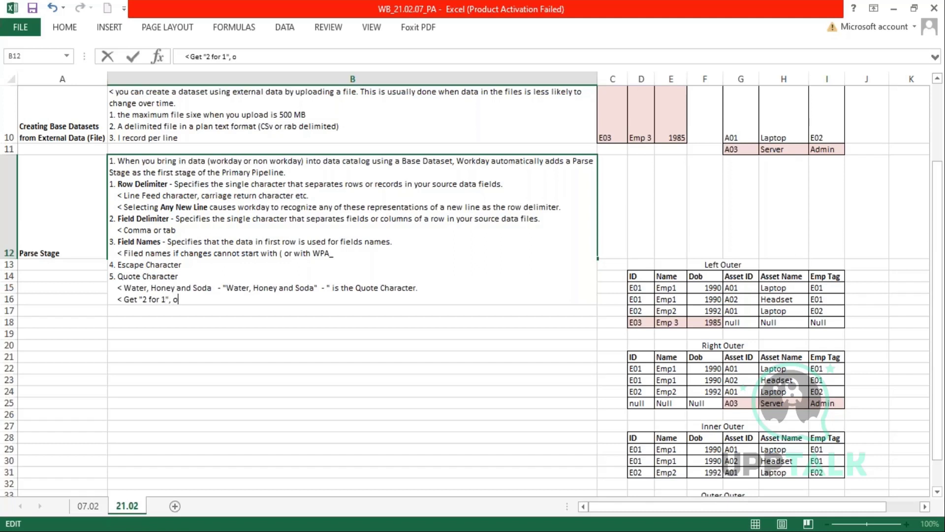
{"action": "type", "text": "r 9.99 each - "}
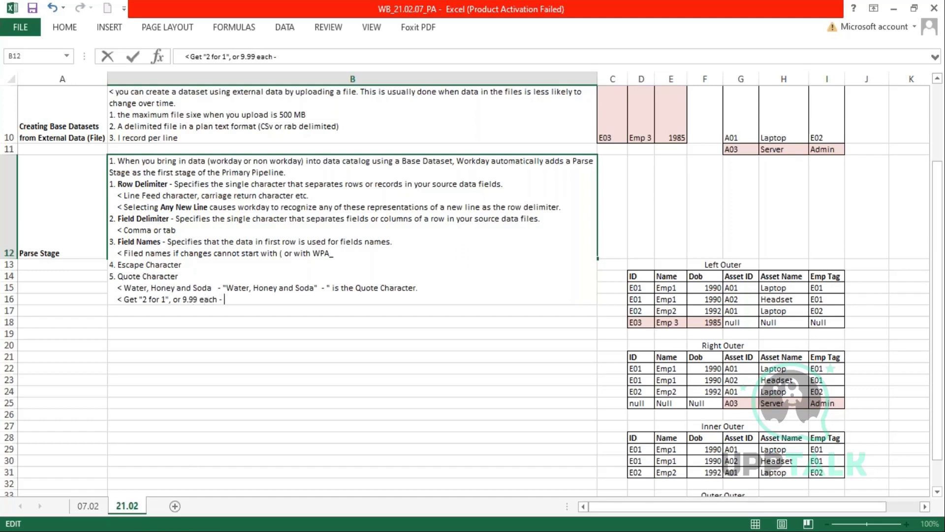
{"action": "type", "text": "\"Get"}
- Copy the '"2 for 1", or 9.99 each' text from the Get example line
{"action": "left_click_drag", "start_coordinate": [228, 298], "coordinate": [224, 297]}
{"action": "left_click", "coordinate": [266, 300]}
{"action": "left_click_drag", "start_coordinate": [142, 298], "coordinate": [216, 295]}
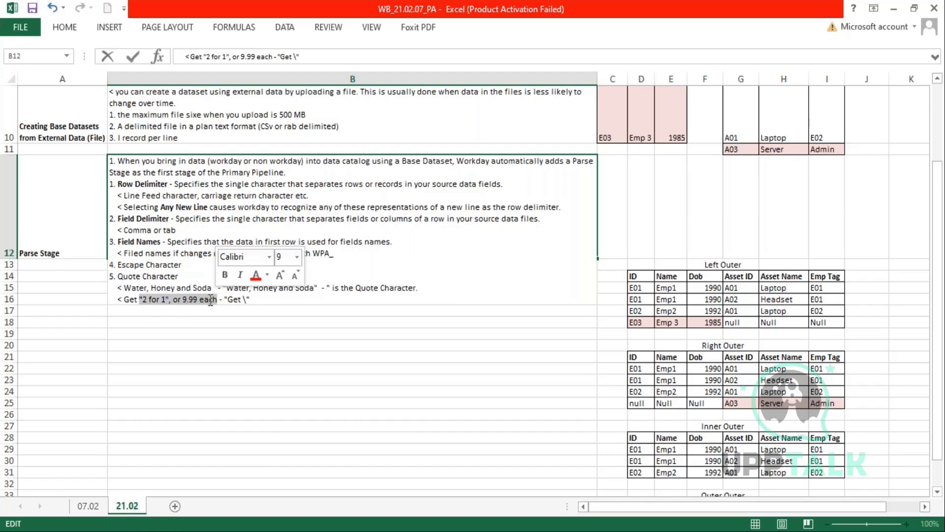
{"action": "key", "text": "ctrl+c"}
{"action": "left_click", "coordinate": [259, 292]}
{"action": "key", "text": "ctrl+v"}
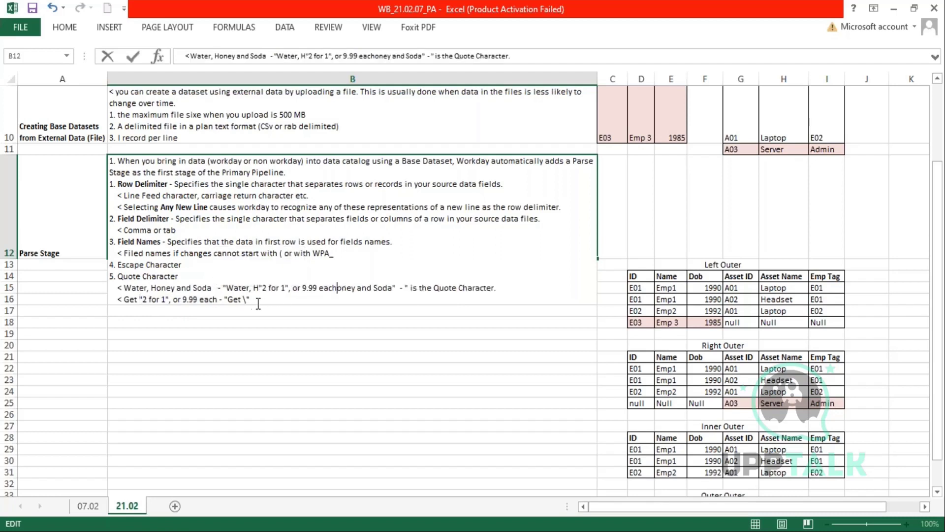
{"action": "key", "text": "ctrl+z"}
- Paste the text after 'Get \', add the closing quote and a backslash escape, and commit B12
{"action": "left_click", "coordinate": [256, 299]}
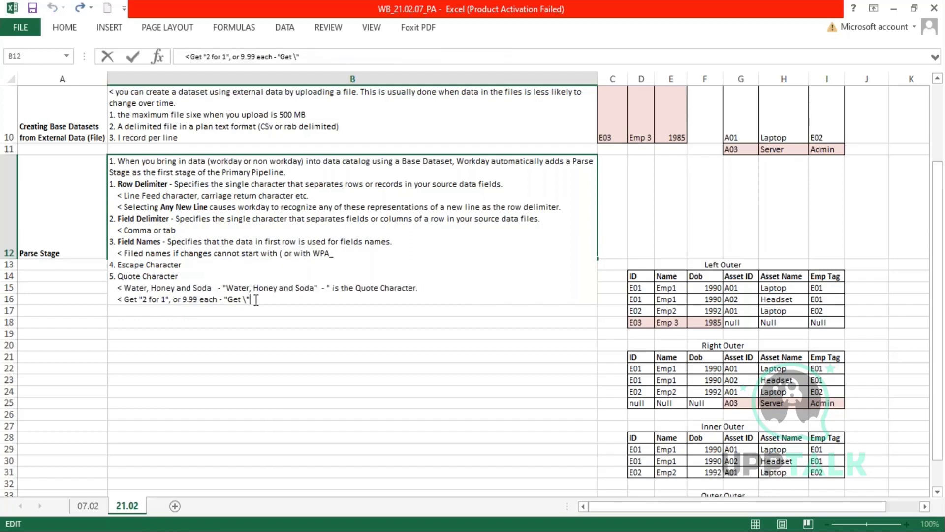
{"action": "key", "text": "ctrl+v"}
{"action": "type", "text": "\""}
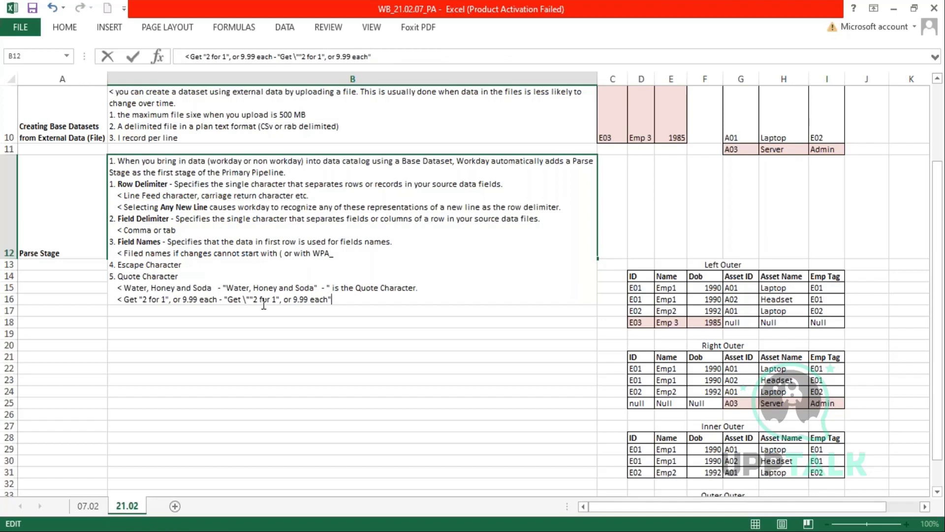
{"action": "left_click", "coordinate": [276, 300]}
{"action": "type", "text": "\\"}
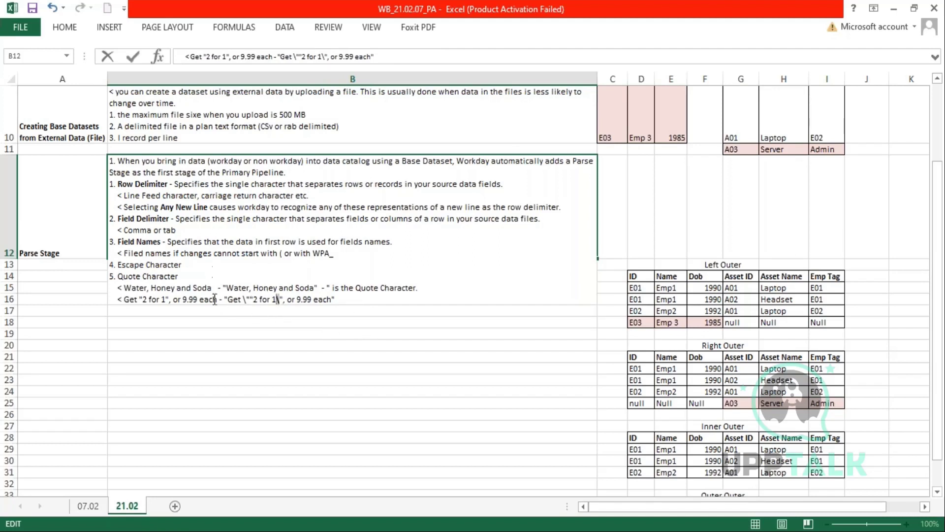
{"action": "left_click", "coordinate": [244, 300]}
{"action": "left_click_drag", "start_coordinate": [224, 299], "coordinate": [227, 299]}
{"action": "left_click_drag", "start_coordinate": [330, 299], "coordinate": [334, 300]}
{"action": "left_click", "coordinate": [376, 353]}
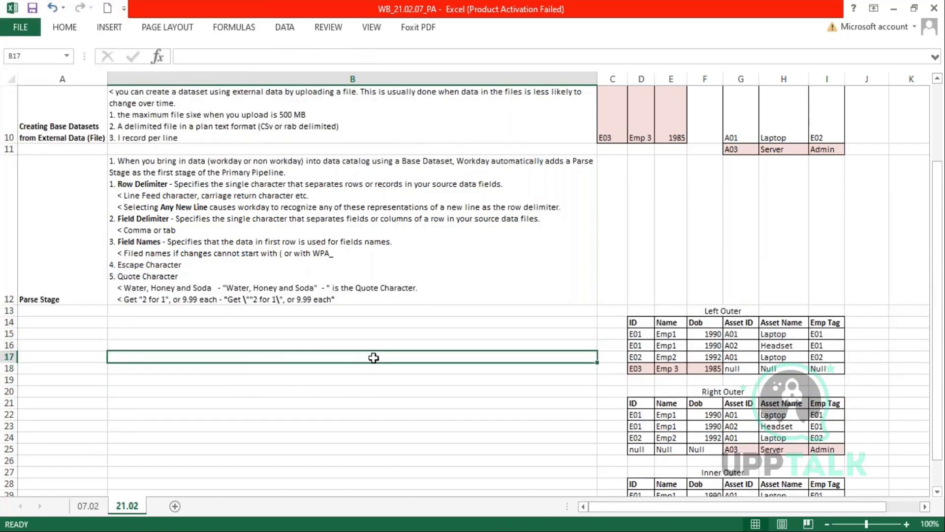
- Append '6. Row to Ignore' as a new last line of the B12 notes
{"action": "left_click", "coordinate": [368, 300]}
{"action": "double_click", "coordinate": [364, 300]}
{"action": "key", "text": "alt+Return"}
{"action": "type", "text": "6. R"}
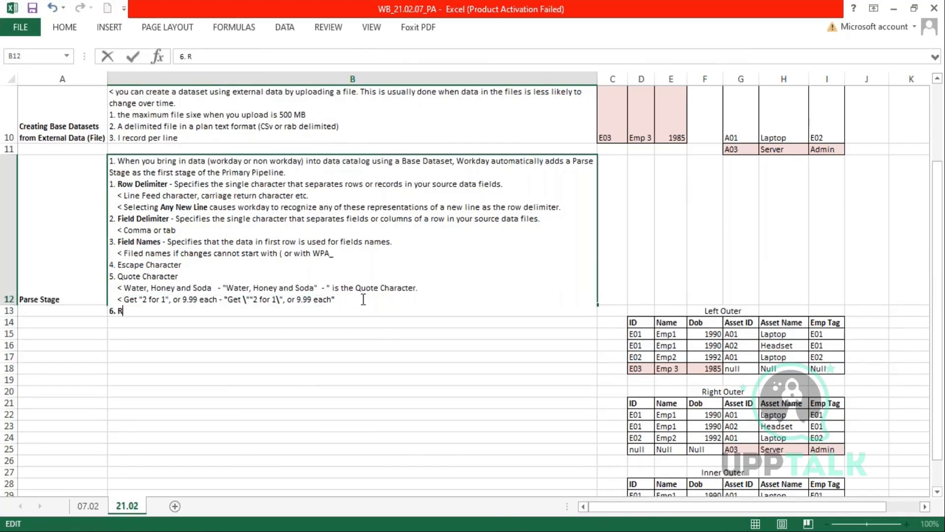
{"action": "type", "text": "ow to Ignore"}
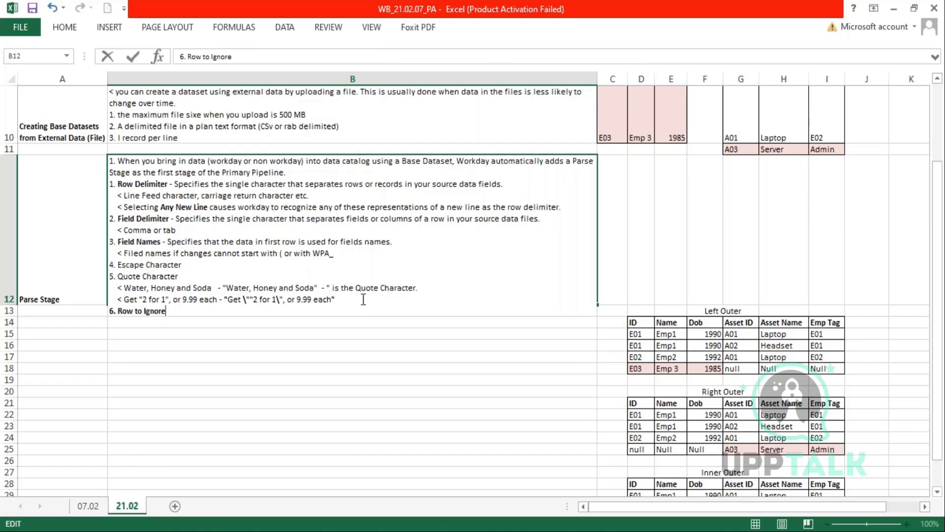
{"action": "key", "text": "Return"}
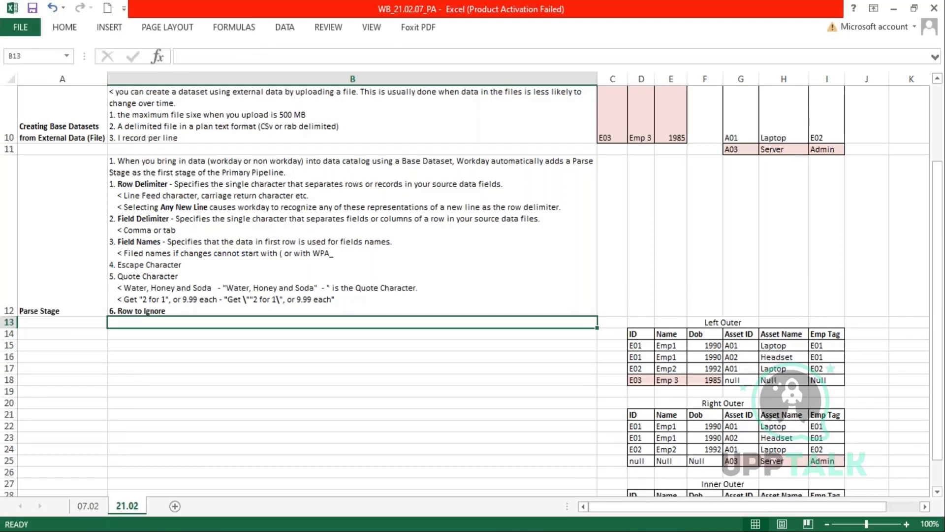
{"action": "scroll", "coordinate": [357, 298], "scroll_direction": "up", "scroll_amount": 2}
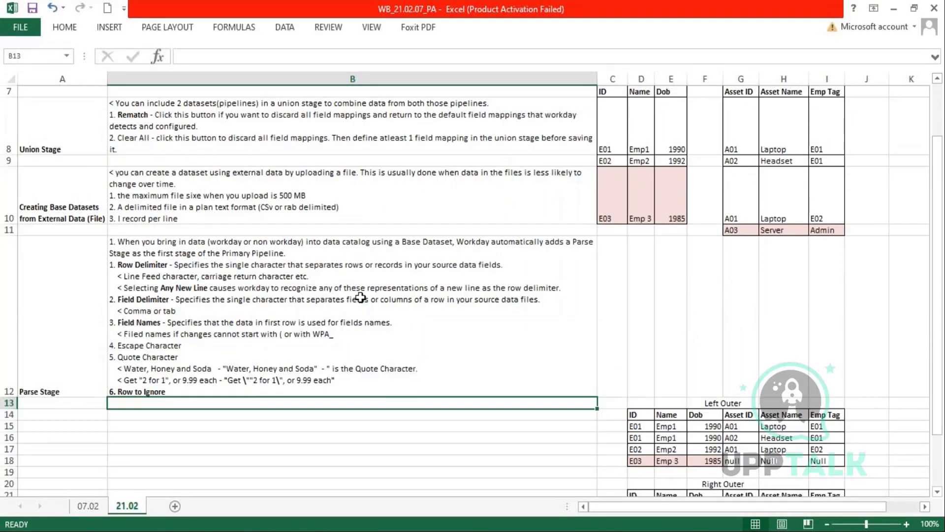
{"action": "scroll", "coordinate": [360, 297], "scroll_direction": "down", "scroll_amount": 1}
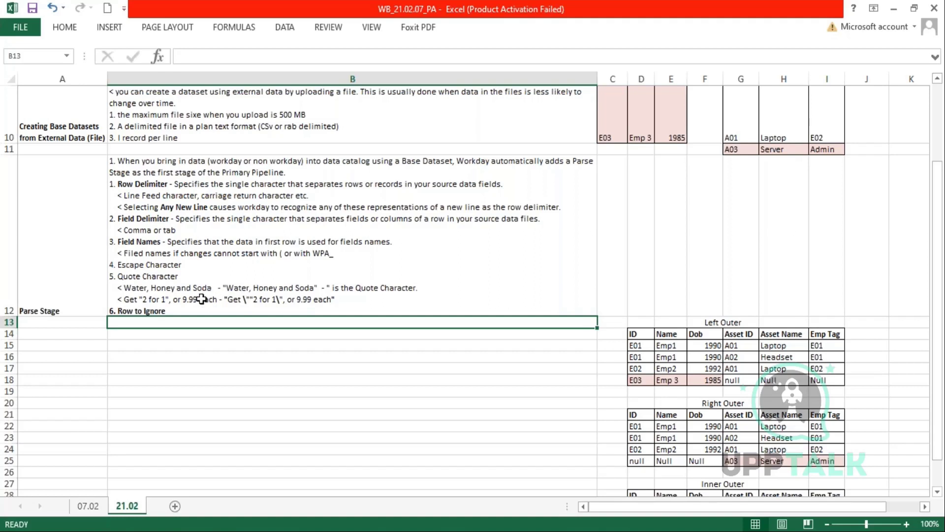
- Add '7. Trim trailing and leading whitespaces characters in Text Fields' as a new line in B12
{"action": "left_click", "coordinate": [173, 309]}
{"action": "key", "text": "F2"}
{"action": "key", "text": "alt+Return"}
{"action": "type", "text": "7."}
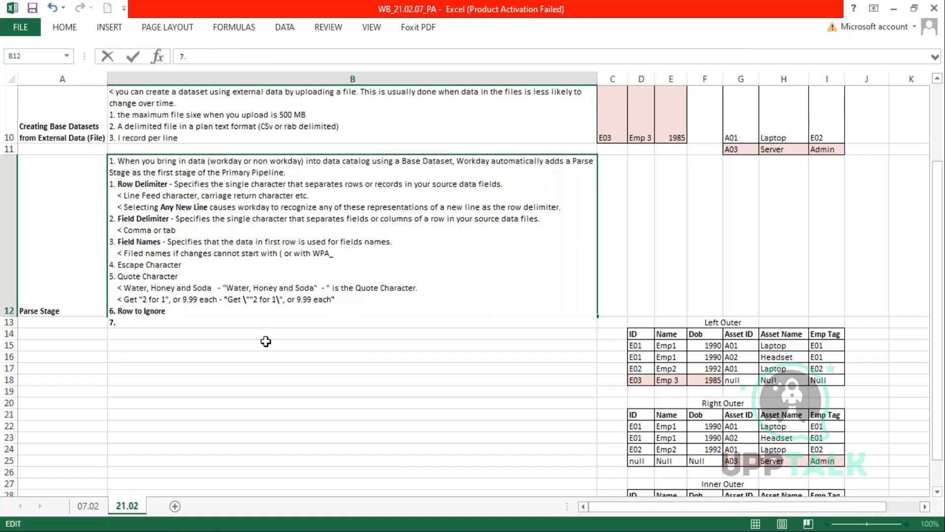
{"action": "type", "text": " Trim trailing and leading whitespaces "}
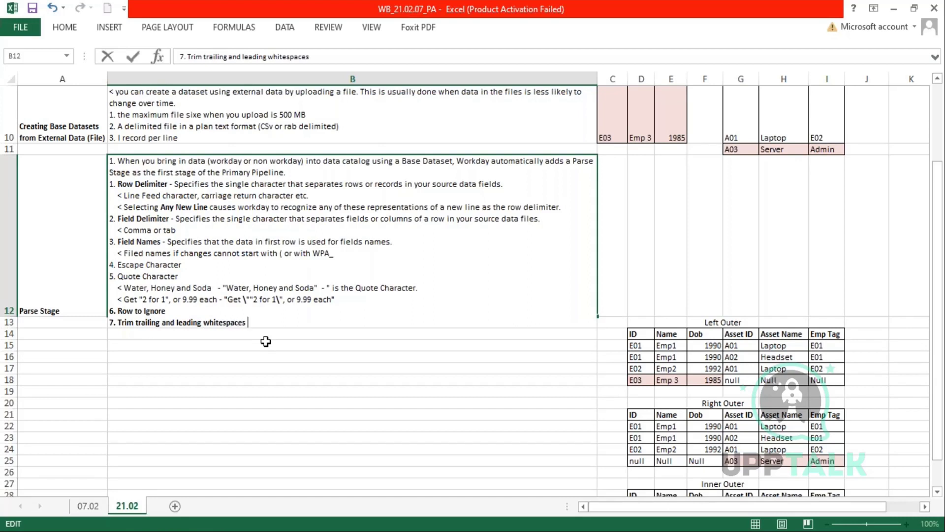
{"action": "type", "text": " characters in Text Fied"}
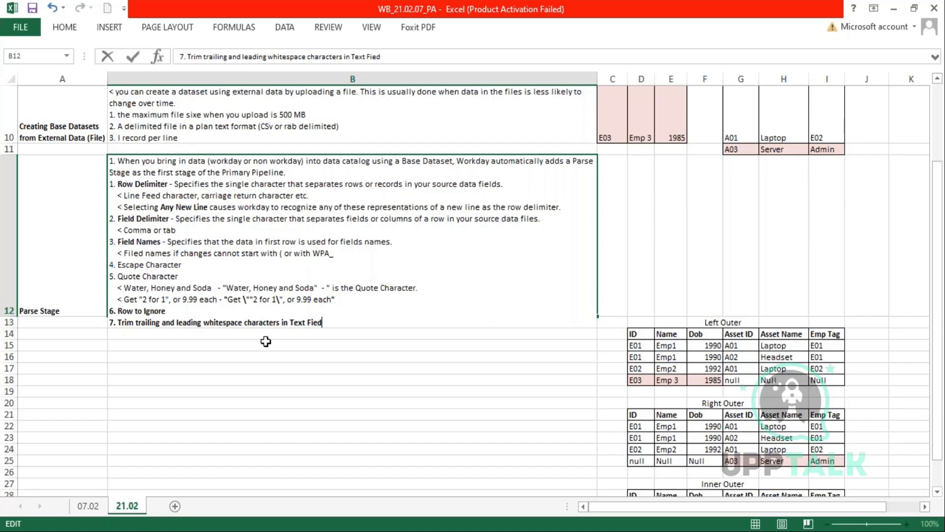
{"action": "key", "text": "BackSpace"}
{"action": "type", "text": "lds"}
- Add 'Specifies a single character that is used to escape the Quote Character' to item 4 and delete the doubled quote after 'Get \'
{"action": "left_click", "coordinate": [201, 269]}
{"action": "type", "text": "Sp"}
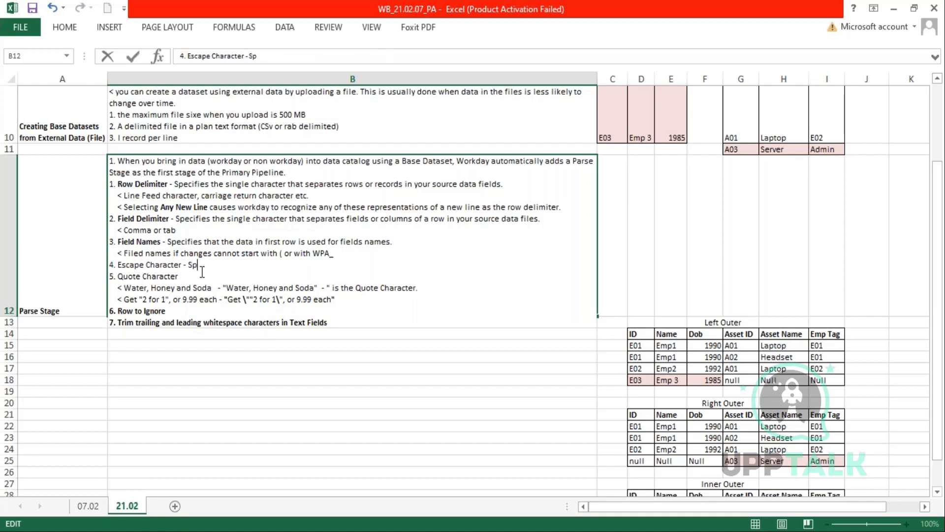
{"action": "type", "text": "ecifies a single cha"}
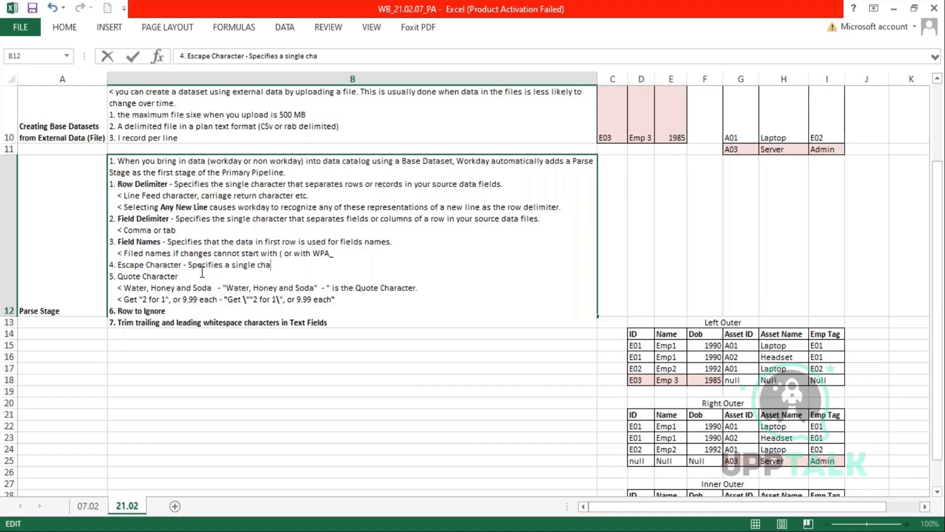
{"action": "type", "text": "racter that is u"}
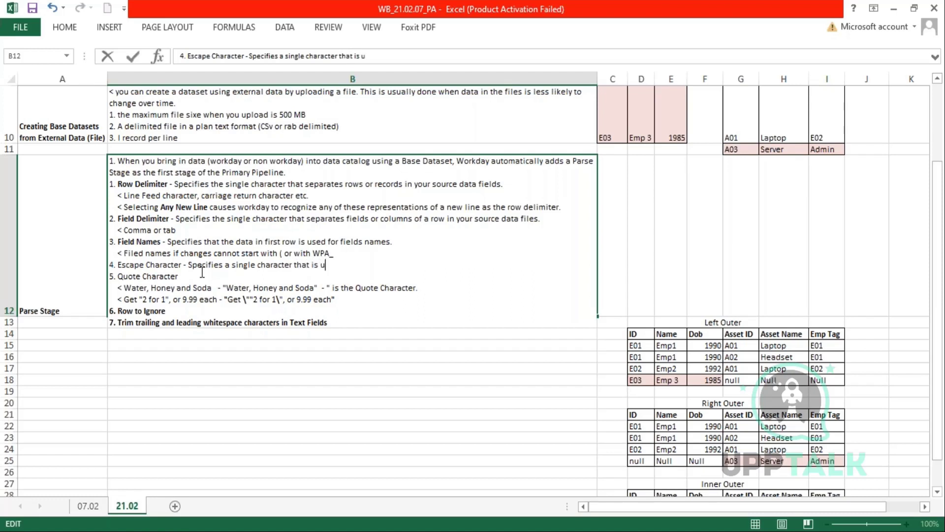
{"action": "type", "text": "sed to escape the Quote Character"}
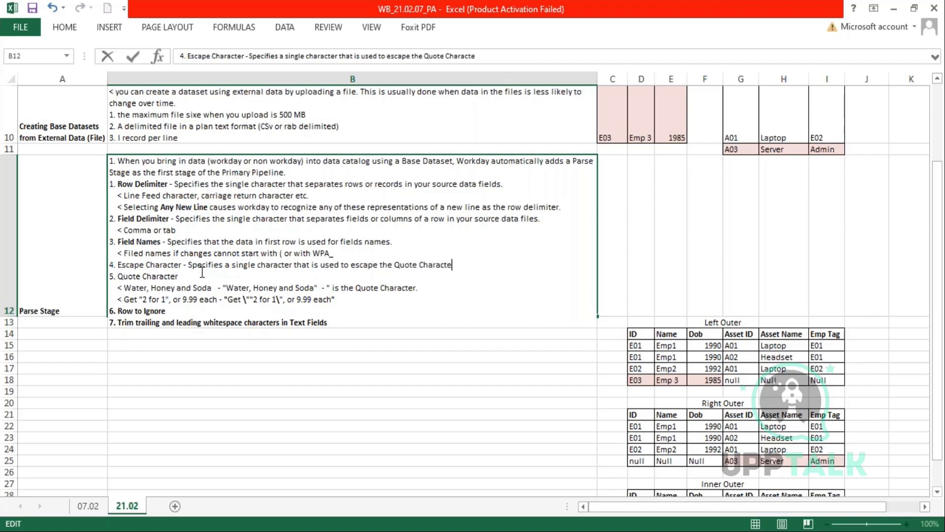
{"action": "left_click", "coordinate": [250, 300]}
{"action": "key", "text": "BackSpace"}
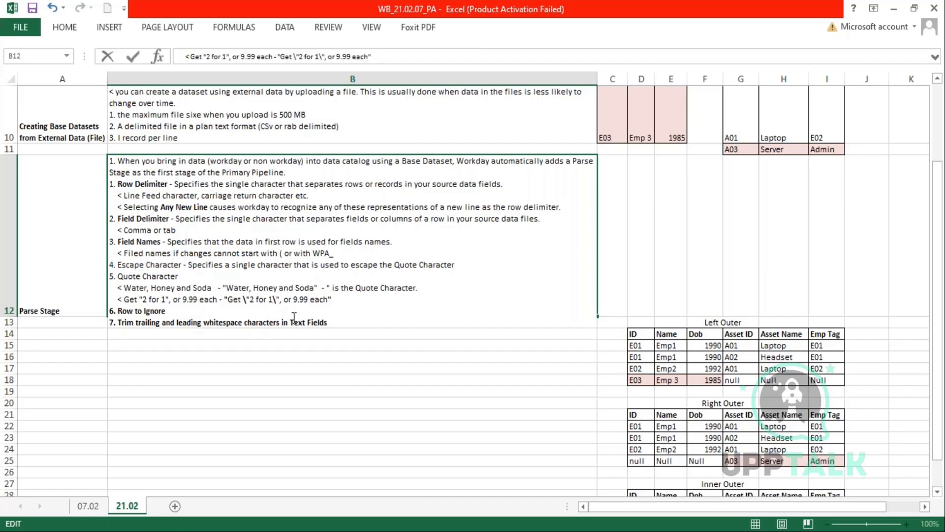
{"action": "key", "text": "Left"}
{"action": "key", "text": "Right"}
- Extend the Escape Character note: when one is added, Workday reads the following Quote character as Data
{"action": "left_click_drag", "start_coordinate": [178, 277], "coordinate": [98, 276]}
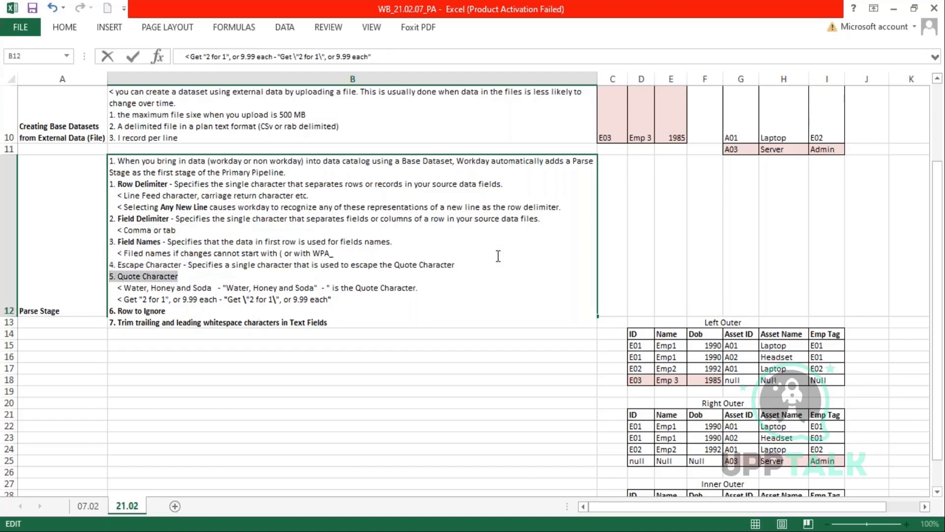
{"action": "left_click", "coordinate": [477, 264]}
{"action": "type", "text": ". "}
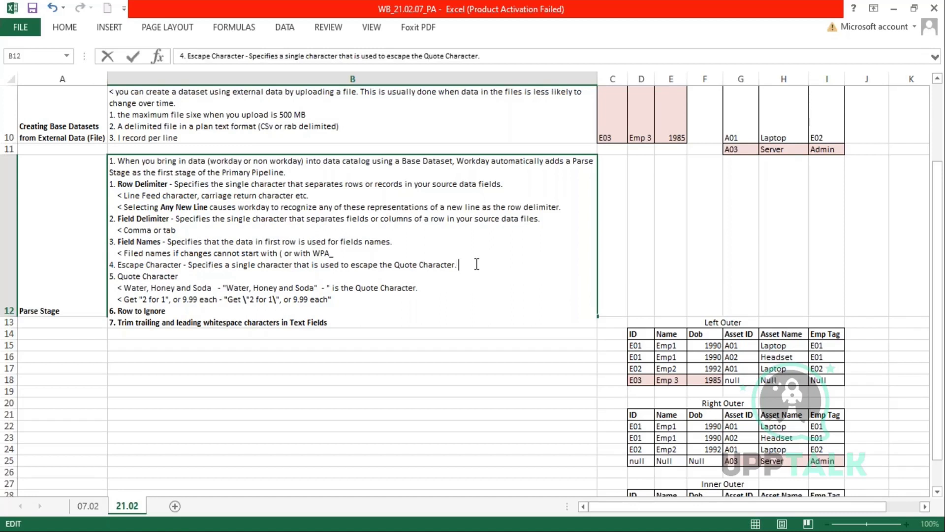
{"action": "type", "text": "When an escapte"}
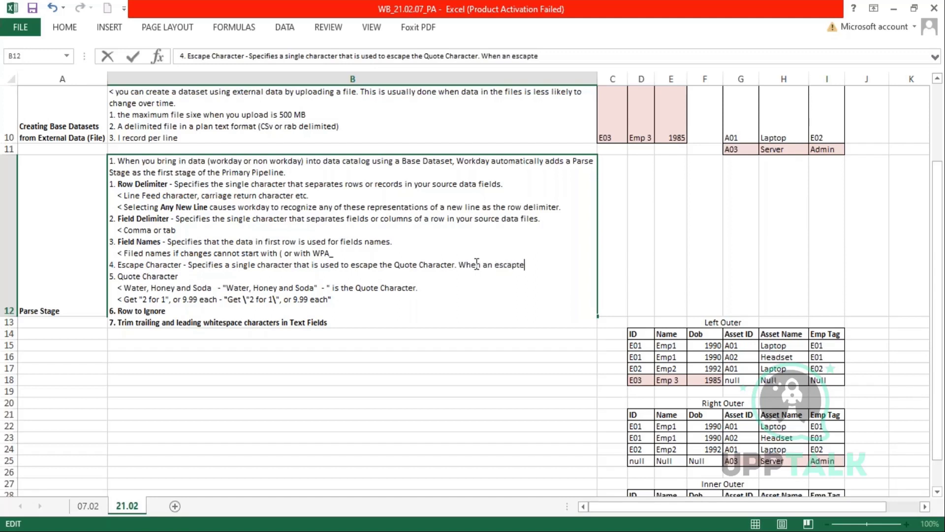
{"action": "key", "text": "BackSpace"}
{"action": "key", "text": "BackSpace"}
{"action": "type", "text": "e char"}
{"action": "type", "text": "cter is add"}
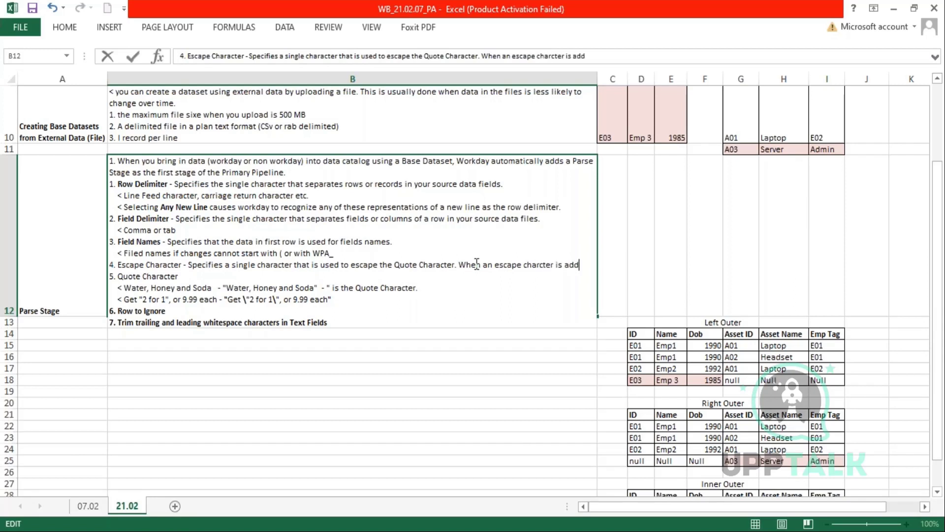
{"action": "type", "text": "ed, workday readi"}
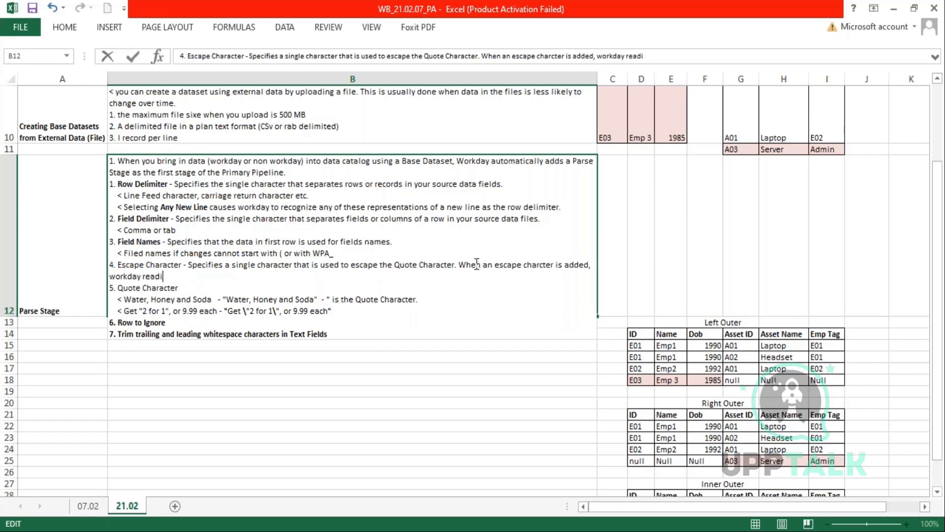
{"action": "key", "text": "BackSpace"}
{"action": "type", "text": "s the folling Q"}
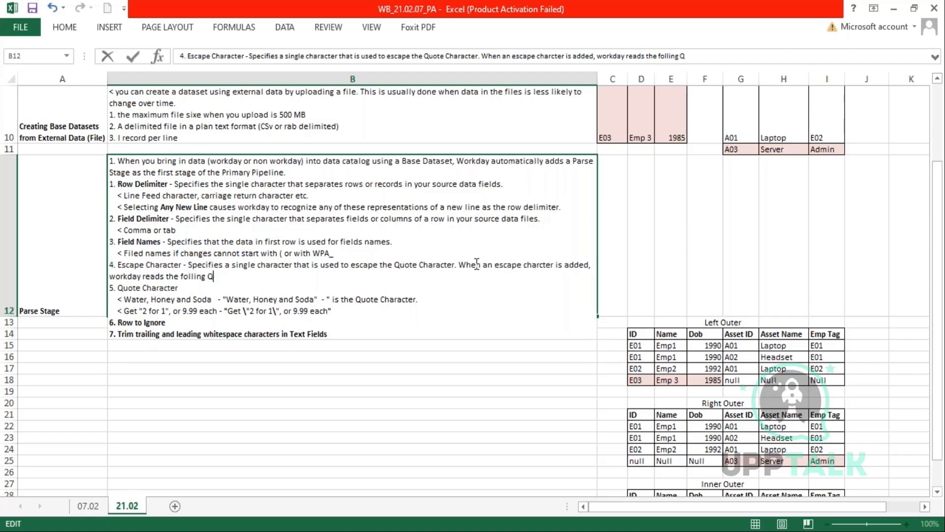
{"action": "key", "text": "BackSpace"}
{"action": "key", "text": "BackSpace"}
{"action": "key", "text": "BackSpace"}
{"action": "key", "text": "BackSpace"}
{"action": "key", "text": "BackSpace"}
{"action": "key", "text": "BackSpace"}
{"action": "type", "text": "Quote character "}
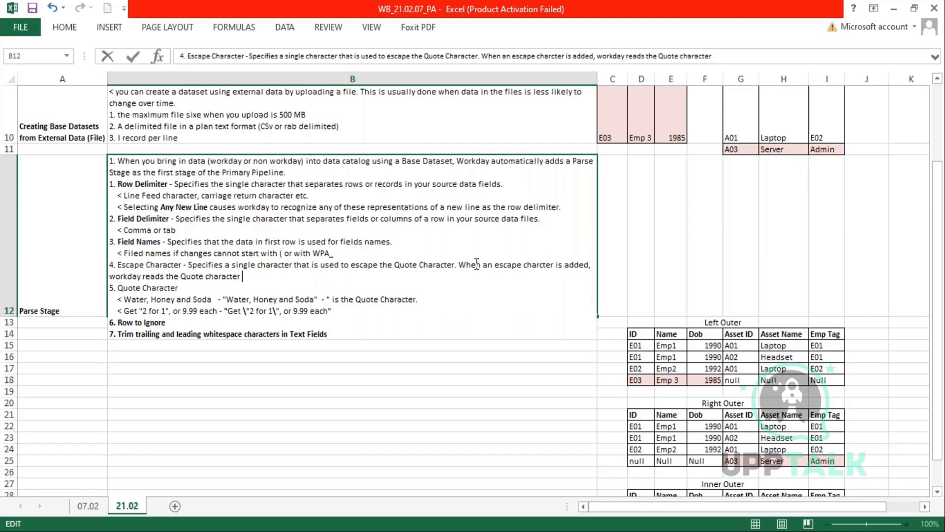
{"action": "type", "text": "after it as Data"}
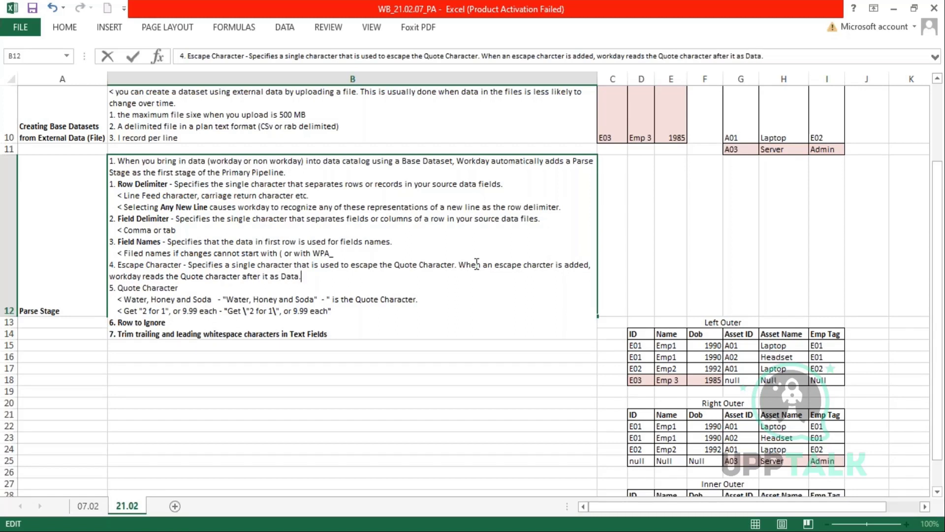
{"action": "type", "text": "."}
{"action": "key", "text": "Return"}
- Bold 'Escape Character' in item 4 and add a dash after the Quote Character heading
{"action": "left_click", "coordinate": [252, 309]}
{"action": "double_click", "coordinate": [252, 309]}
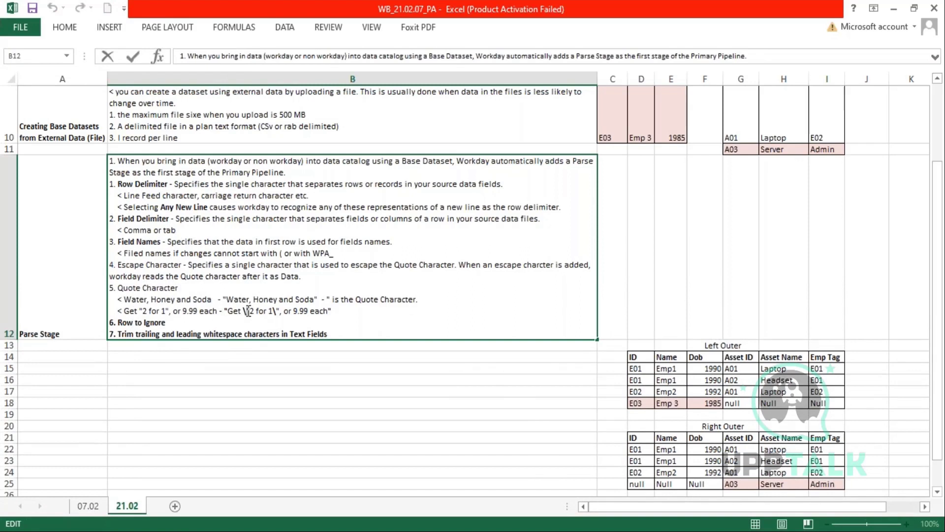
{"action": "left_click_drag", "start_coordinate": [248, 310], "coordinate": [253, 310]}
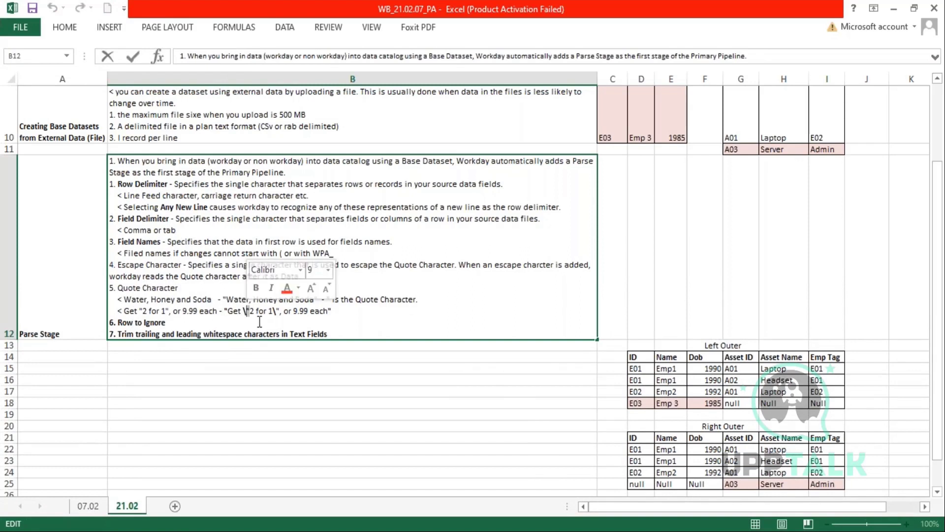
{"action": "left_click", "coordinate": [361, 312]}
{"action": "key", "text": "Escape"}
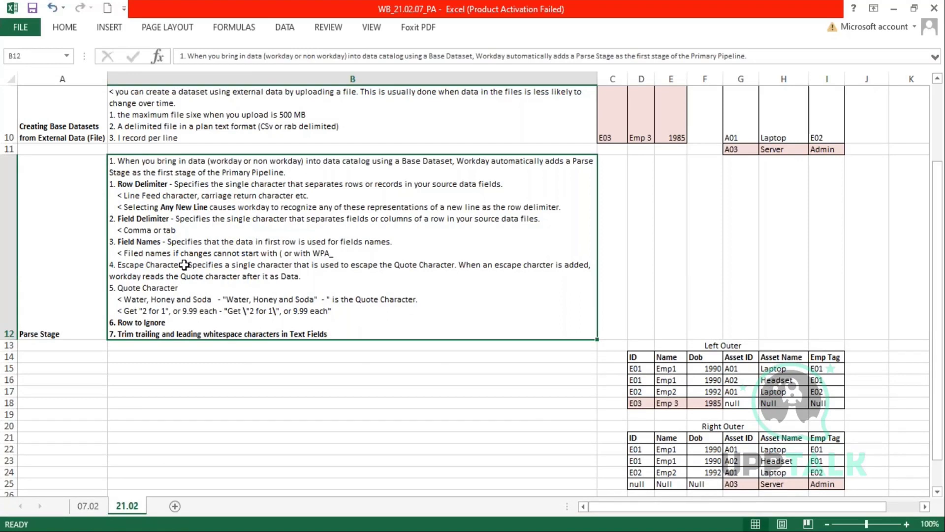
{"action": "double_click", "coordinate": [184, 265]}
{"action": "left_click_drag", "start_coordinate": [182, 265], "coordinate": [116, 266]}
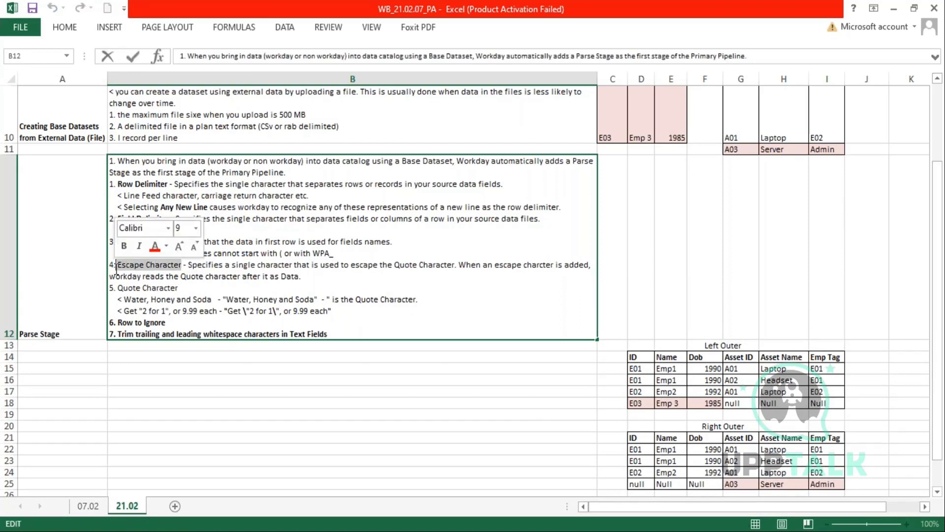
{"action": "key", "text": "ctrl+b"}
{"action": "left_click", "coordinate": [218, 290]}
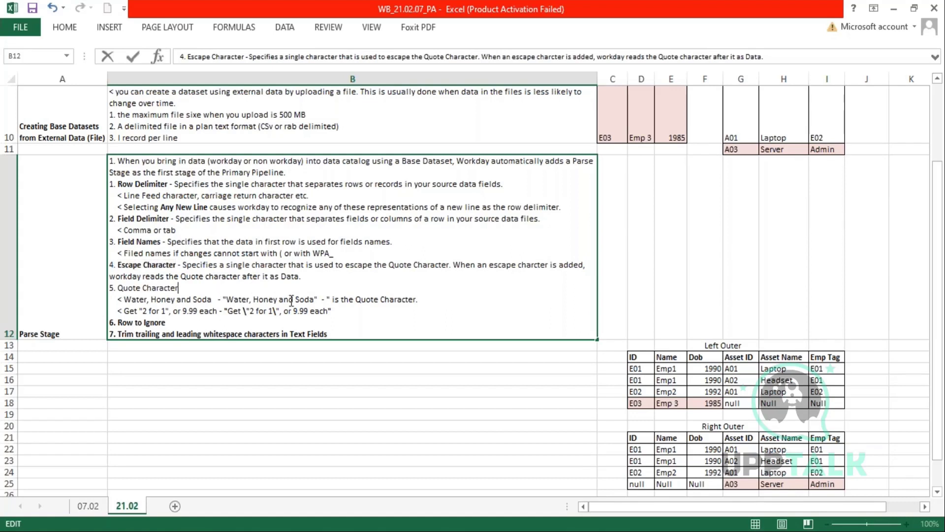
{"action": "type", "text": "-"}
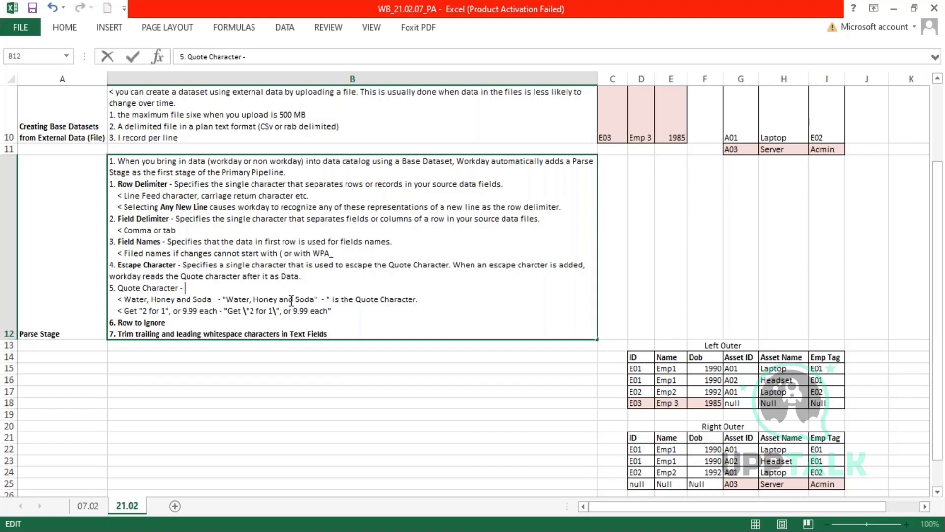
- Describe Row to Ignore as the number of lines to ignore at the beginning of the file
{"action": "left_click", "coordinate": [186, 320]}
{"action": "type", "text": "- Specif"}
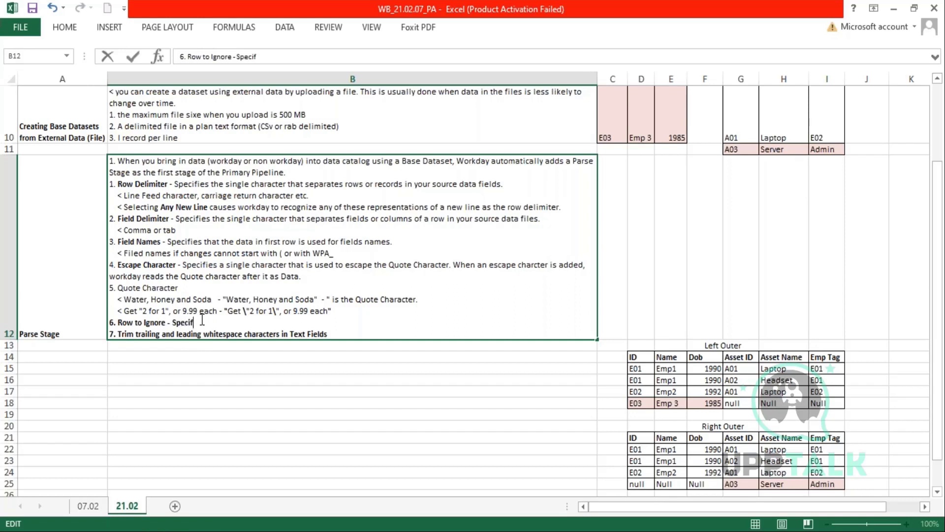
{"action": "type", "text": "ies the numne"}
{"action": "key", "text": "BackSpace"}
{"action": "key", "text": "BackSpace"}
{"action": "type", "text": "ber of lines to igon"}
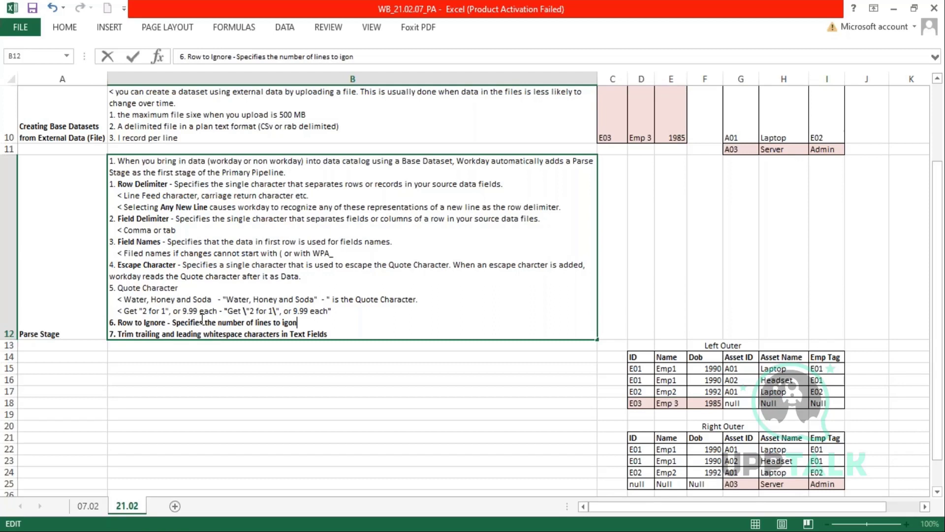
{"action": "key", "text": "BackSpace"}
{"action": "type", "text": "nore at the begiinn"}
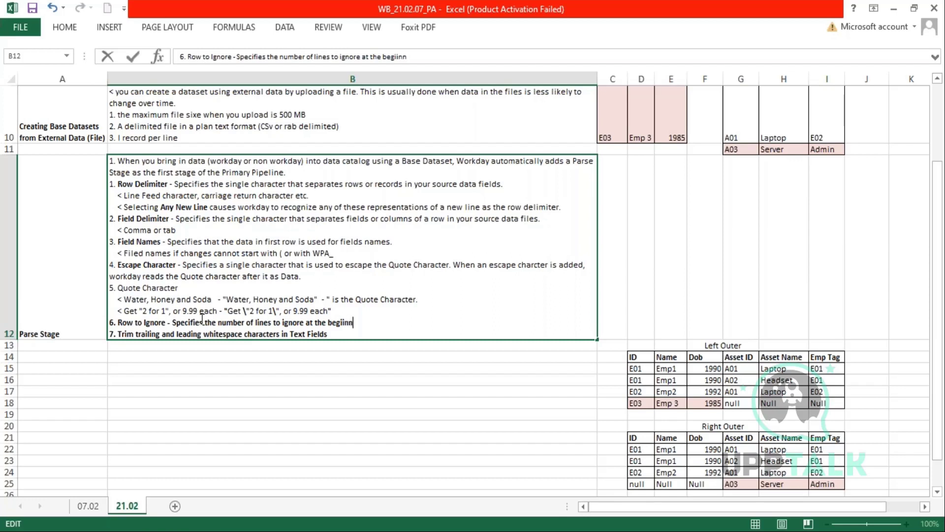
{"action": "key", "text": "BackSpace"}
{"action": "key", "text": "BackSpace"}
{"action": "type", "text": "nning of the the file"}
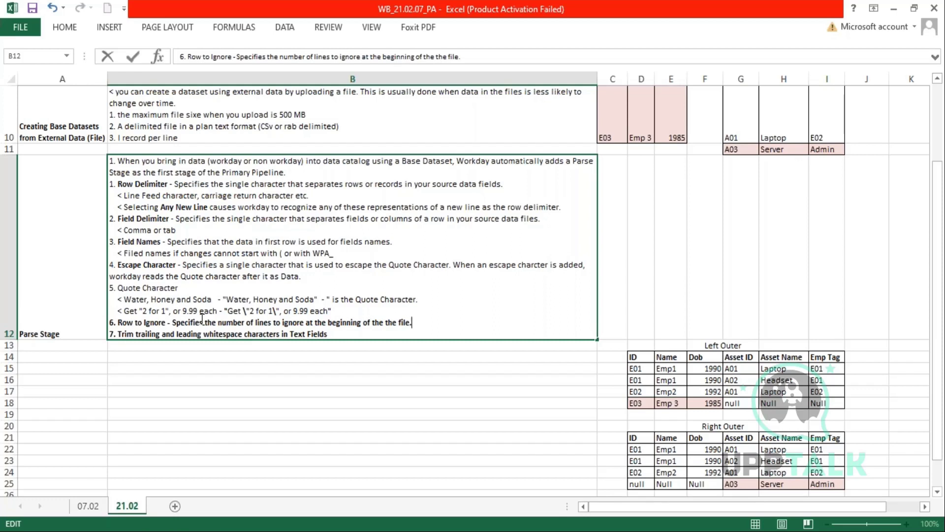
{"action": "type", "text": "."}
{"action": "key", "text": "Return"}
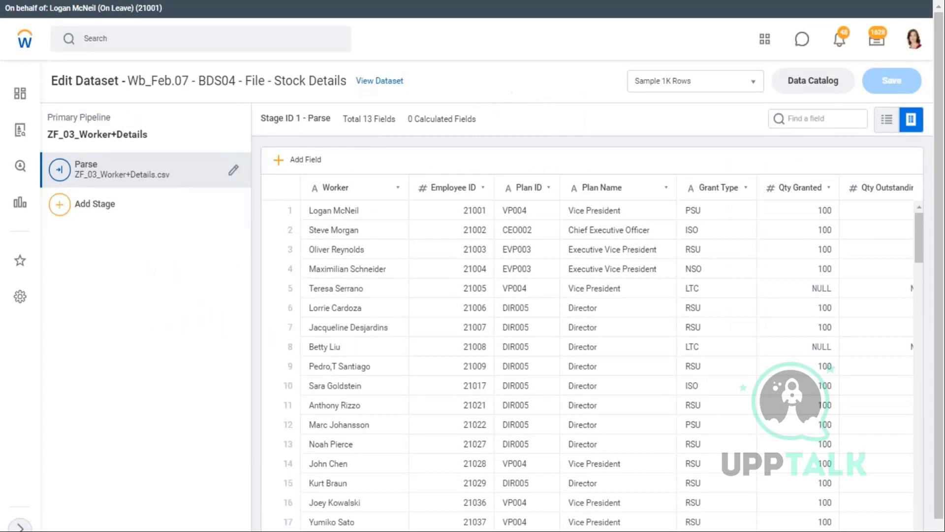
- Scroll the Stock Details Parse preview right to the Vesting Date columns, then return to Excel
{"action": "scroll", "coordinate": [374, 519], "scroll_direction": "down", "scroll_amount": 1}
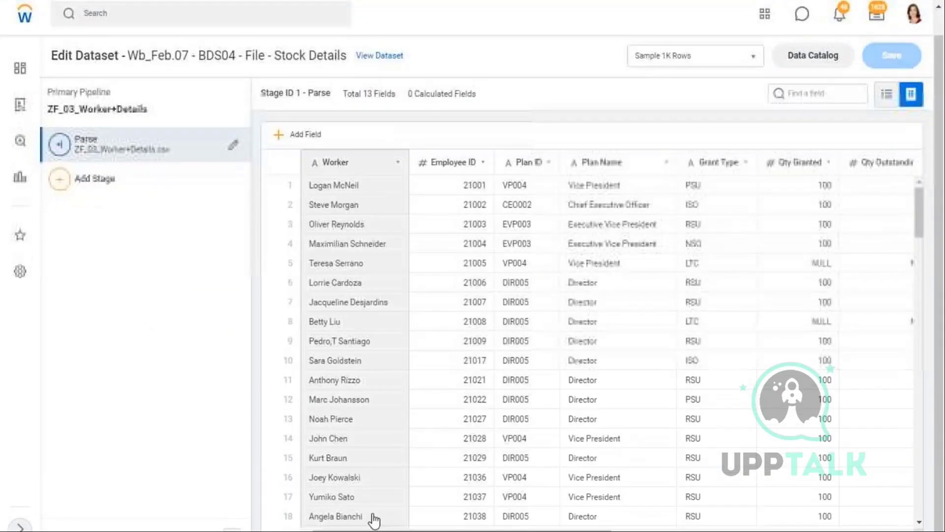
{"action": "left_click_drag", "start_coordinate": [384, 530], "coordinate": [628, 531]}
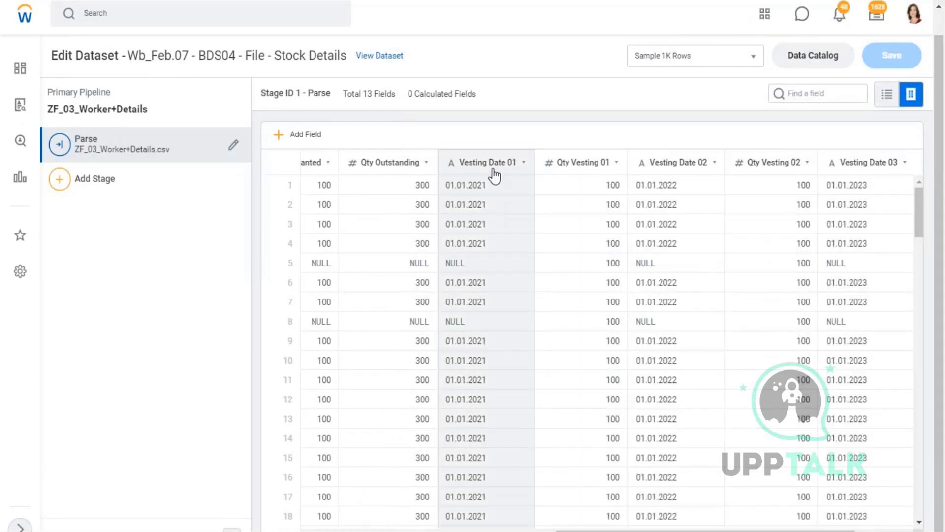
{"action": "key", "text": "alt+Tab"}
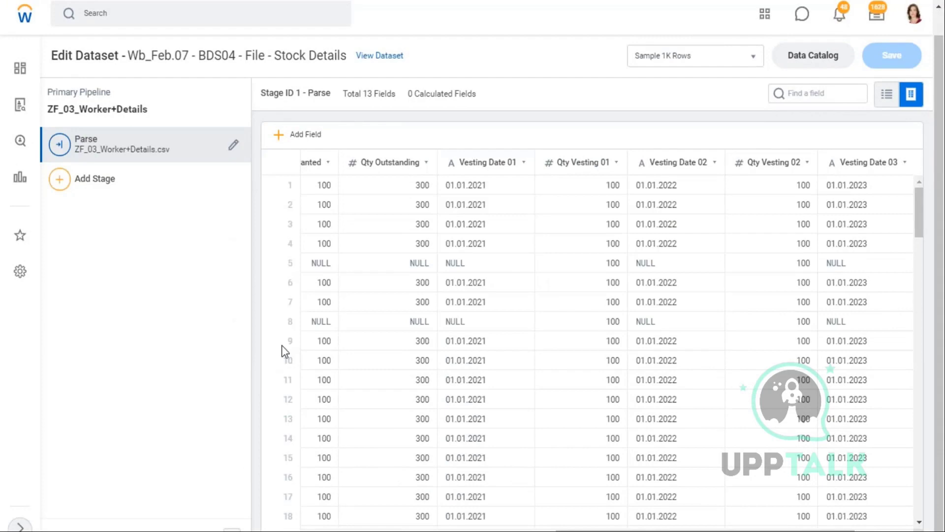
{"action": "key", "text": "alt+Tab"}
{"action": "key", "text": "alt+Tab"}
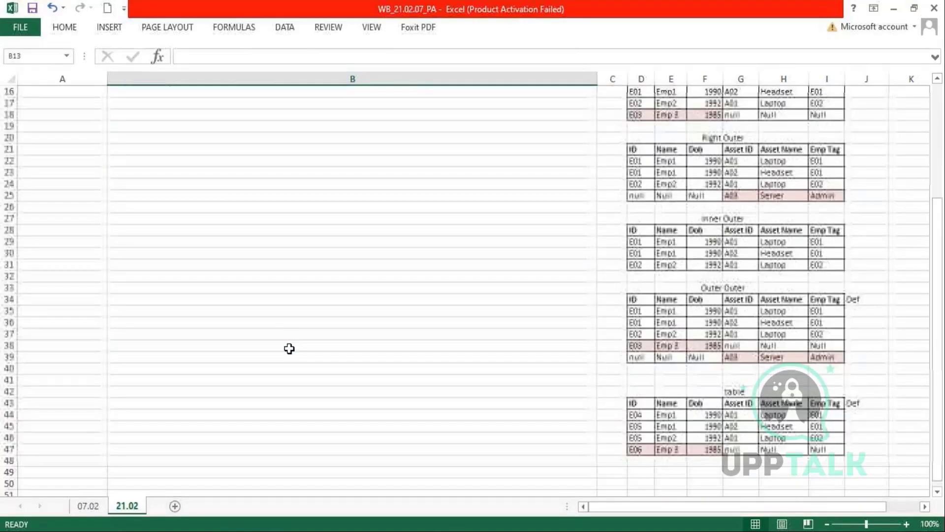
- Enter a worker's name and 300 outstanding in D51:E51
{"action": "scroll", "coordinate": [678, 465], "scroll_direction": "down", "scroll_amount": 2}
{"action": "left_click", "coordinate": [670, 449]}
{"action": "scroll", "coordinate": [690, 462], "scroll_direction": "down", "scroll_amount": 1}
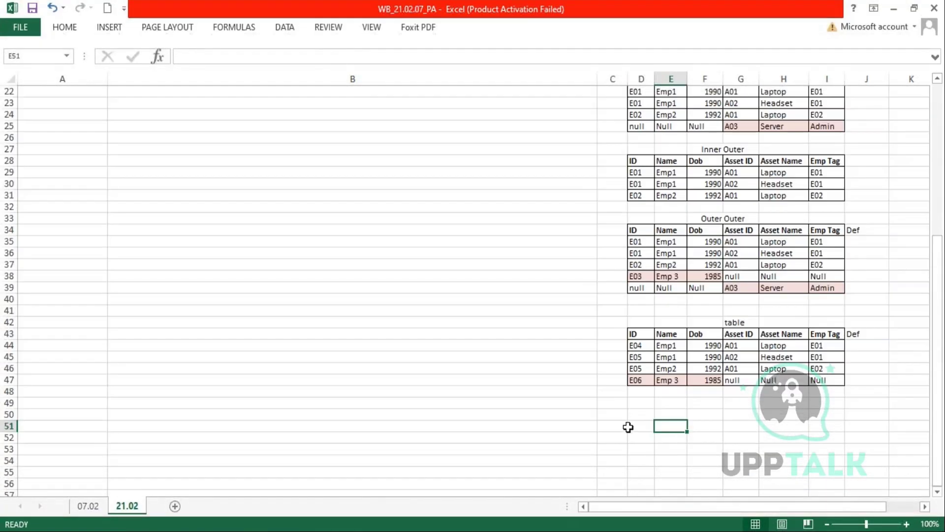
{"action": "left_click", "coordinate": [629, 427]}
{"action": "type", "text": "Logan"}
{"action": "key", "text": "Tab"}
{"action": "type", "text": "300"}
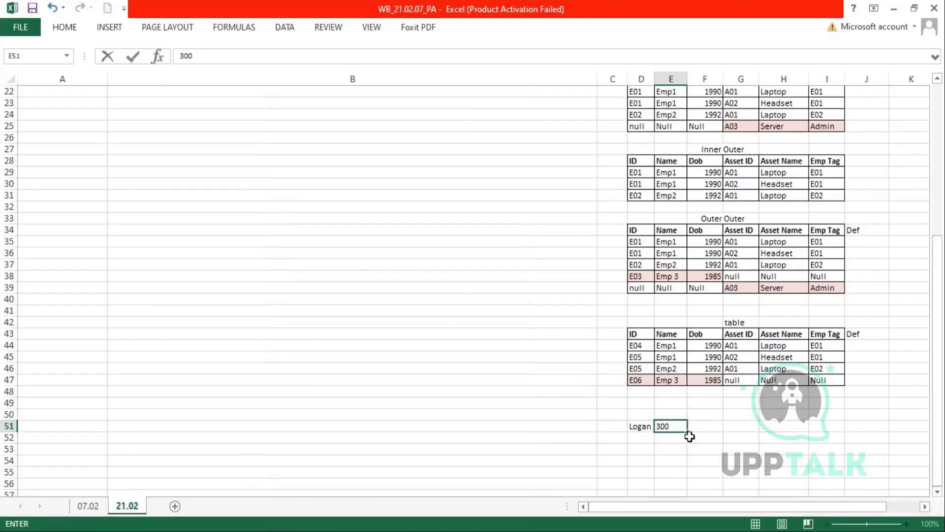
{"action": "left_click", "coordinate": [705, 427]}
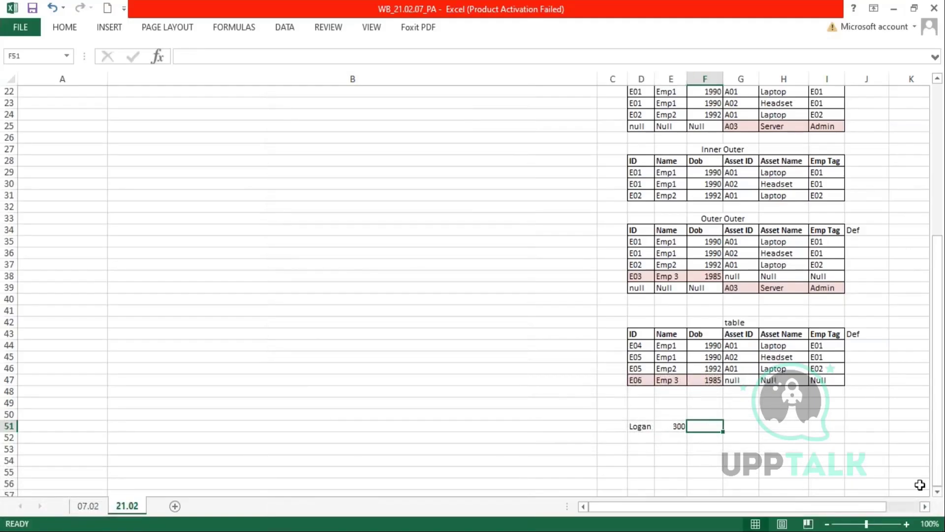
- Add the vesting pairs 2021/100, 2022/100 and 2023/100 across F51:K51
{"action": "type", "text": "2021"}
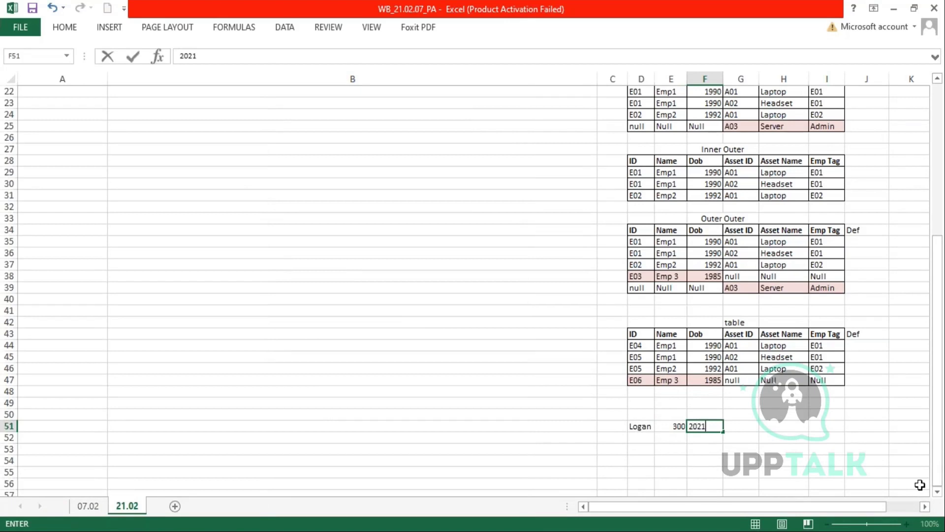
{"action": "key", "text": "Tab"}
{"action": "type", "text": "100"}
{"action": "key", "text": "Tab"}
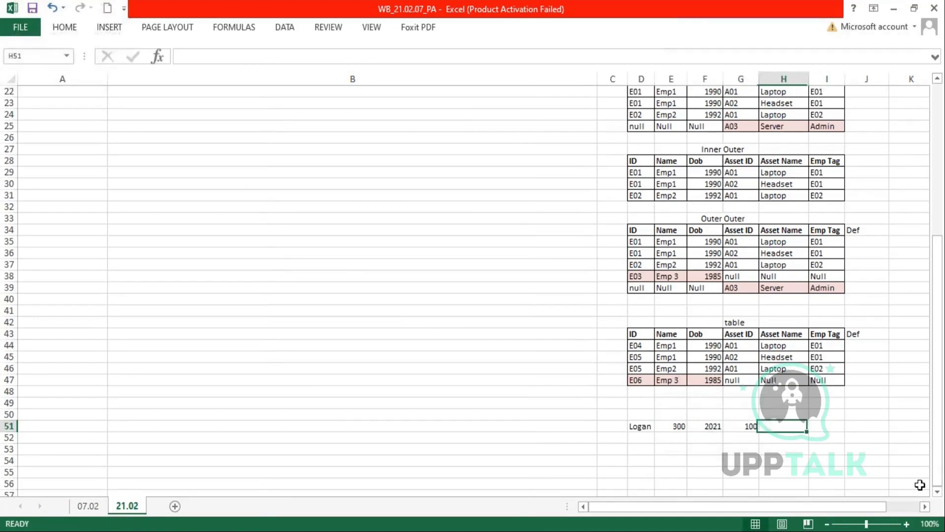
{"action": "type", "text": "2022"}
{"action": "key", "text": "Tab"}
{"action": "type", "text": "100"}
{"action": "key", "text": "Tab"}
{"action": "type", "text": "23"}
{"action": "key", "text": "BackSpace"}
{"action": "type", "text": "023"}
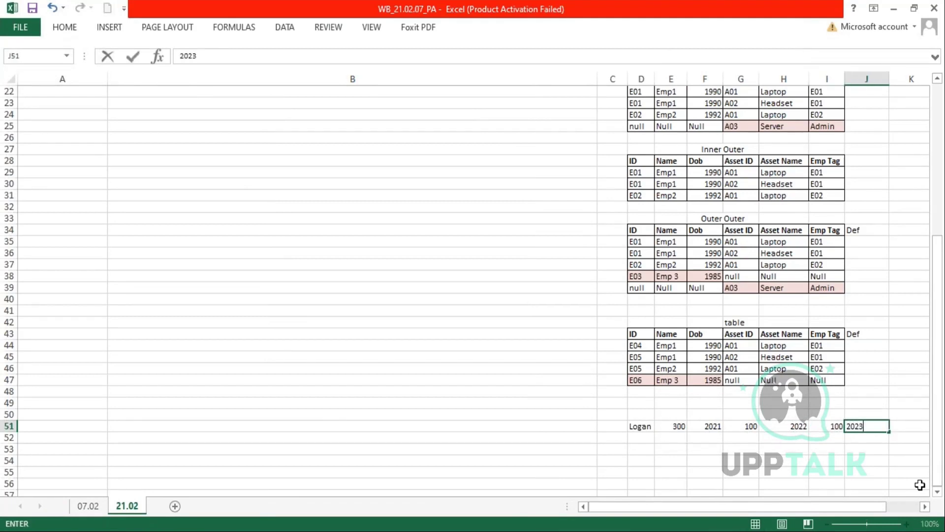
{"action": "key", "text": "Tab"}
{"action": "type", "text": "100"}
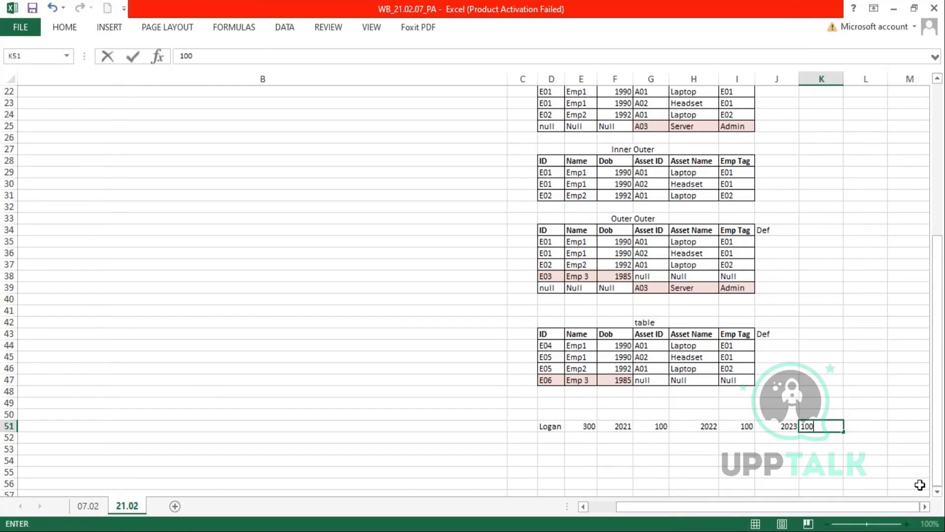
- Autofit columns J and K, then review the sample row D51:L51
{"action": "left_click_drag", "start_coordinate": [615, 427], "coordinate": [731, 427]}
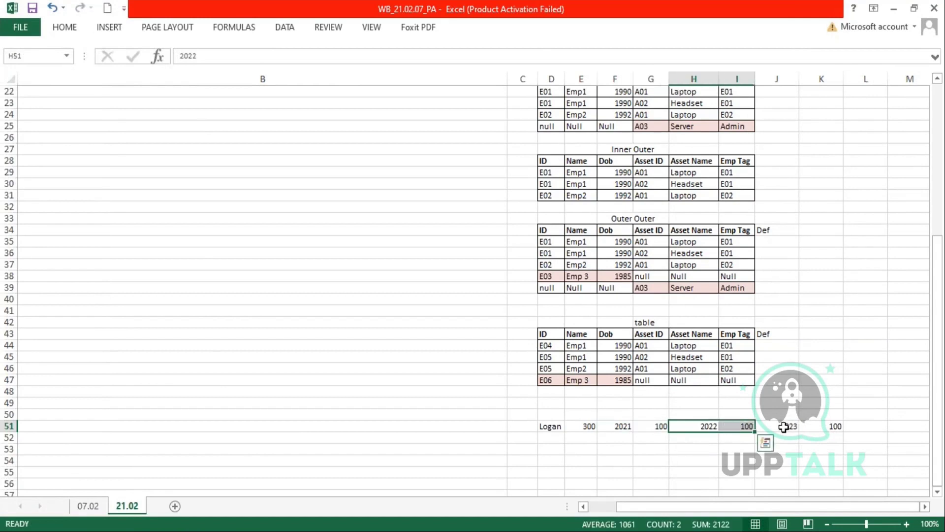
{"action": "left_click_drag", "start_coordinate": [781, 426], "coordinate": [823, 426]}
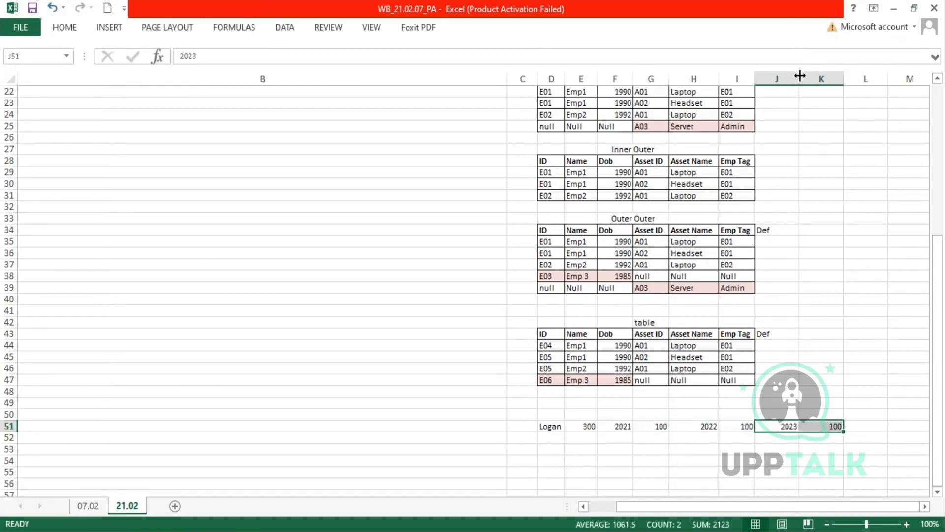
{"action": "double_click", "coordinate": [800, 76]}
{"action": "double_click", "coordinate": [821, 79]}
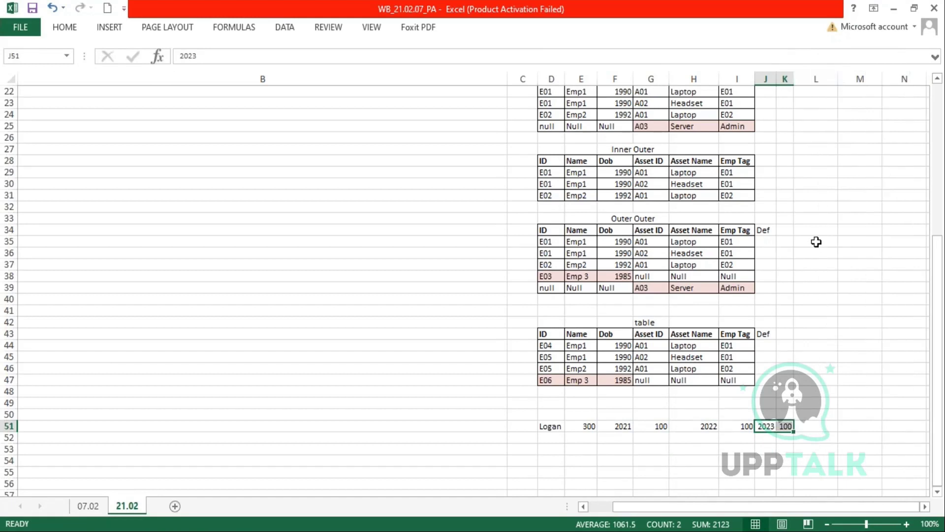
{"action": "scroll", "coordinate": [817, 232], "scroll_direction": "down", "scroll_amount": 2}
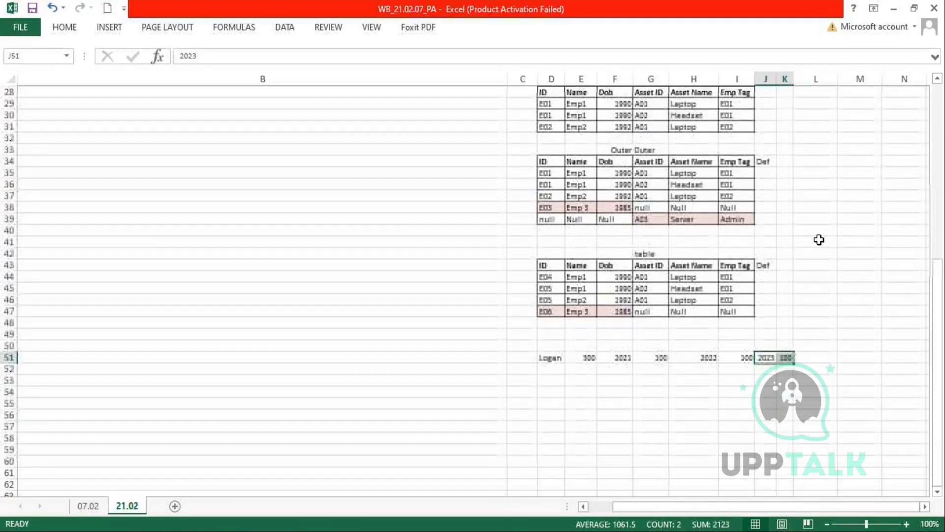
{"action": "left_click_drag", "start_coordinate": [553, 356], "coordinate": [828, 357]}
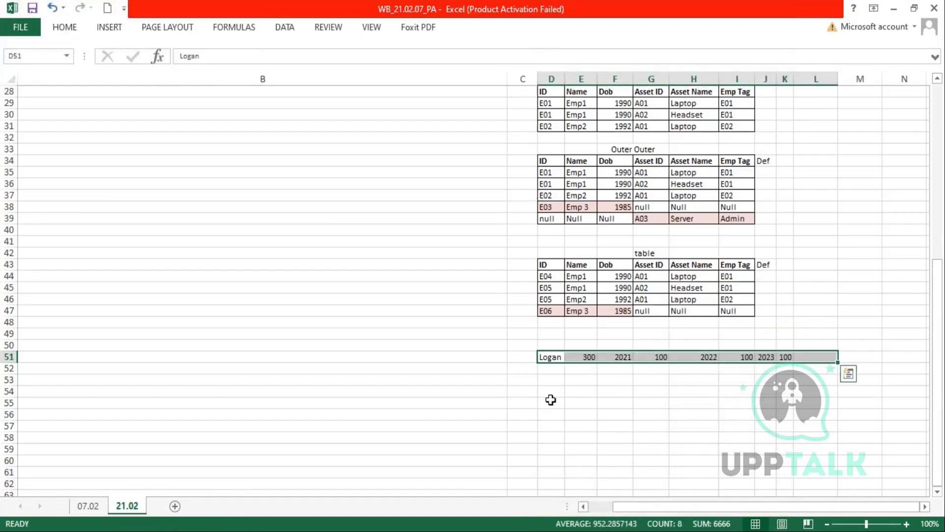
- Enter the worker's name, 300, 2021 and 100 in D53:G53
{"action": "left_click", "coordinate": [555, 383]}
{"action": "type", "text": "Logan"}
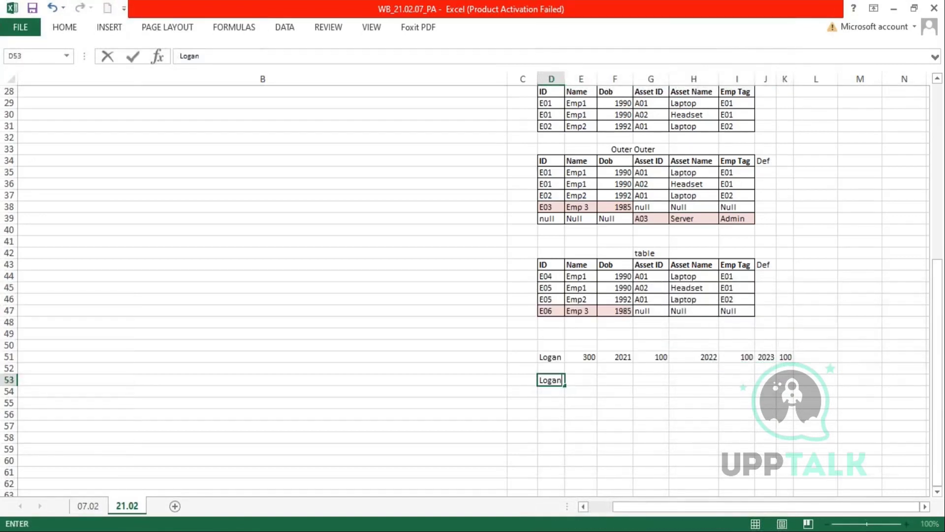
{"action": "key", "text": "Tab"}
{"action": "type", "text": "300"}
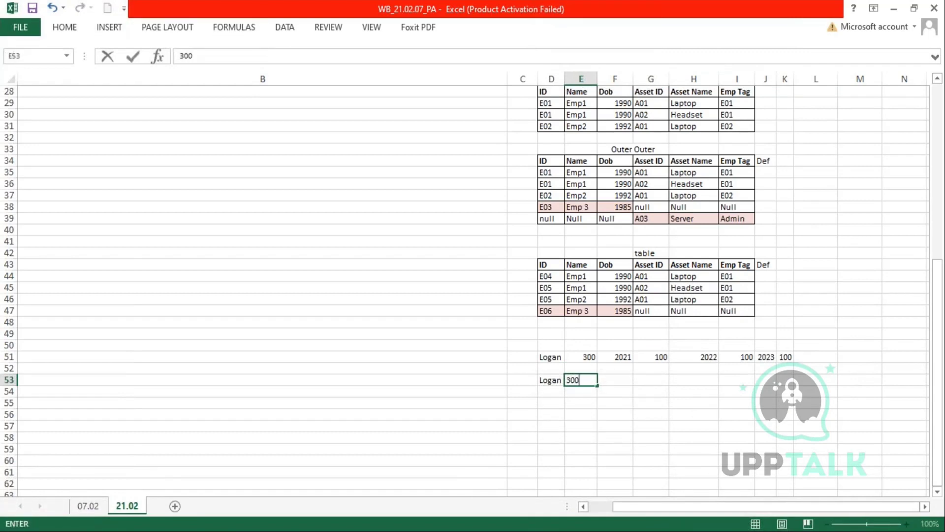
{"action": "key", "text": "Tab"}
{"action": "type", "text": "2021"}
{"action": "key", "text": "Tab"}
{"action": "type", "text": "100"}
{"action": "key", "text": "Return"}
- Add years 2022 and 2023, each with 100, in F54:G55
{"action": "key", "text": "Right"}
{"action": "key", "text": "Right"}
{"action": "key", "text": "Right"}
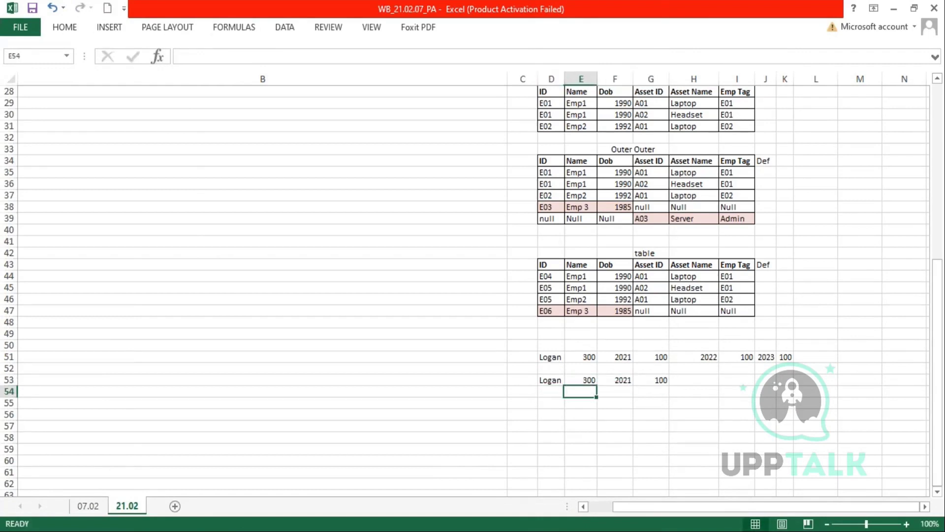
{"action": "key", "text": "Left"}
{"action": "type", "text": "20"}
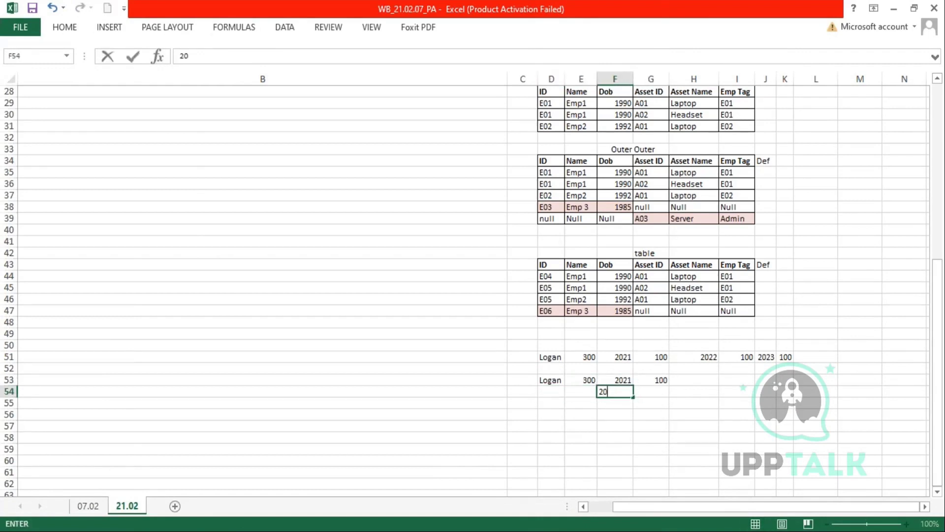
{"action": "key", "text": "Tab"}
{"action": "type", "text": "10"}
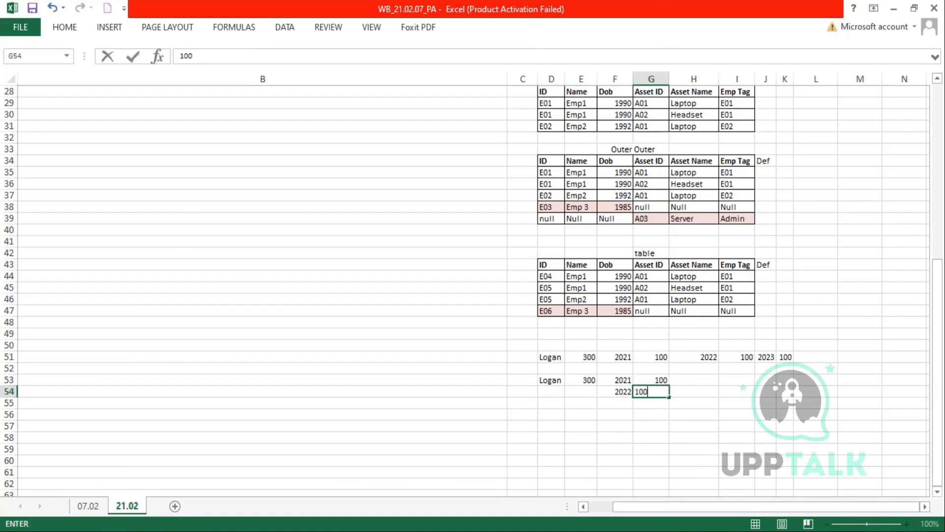
{"action": "key", "text": "Return"}
{"action": "type", "text": "2023"}
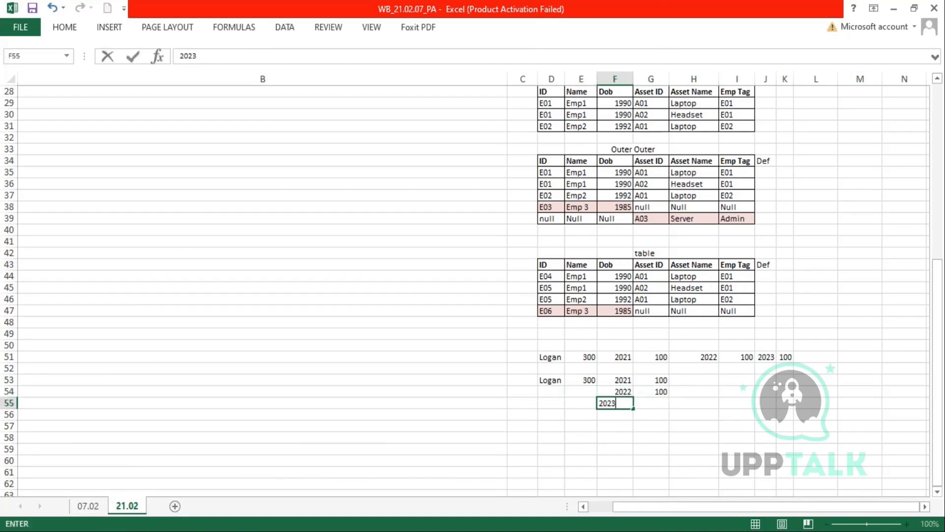
{"action": "key", "text": "Tab"}
{"action": "type", "text": "100"}
{"action": "key", "text": "Return"}
- Copy the name and 300 from D53:E53 into rows 54–55
{"action": "left_click", "coordinate": [560, 384]}
{"action": "left_click_drag", "start_coordinate": [560, 384], "coordinate": [583, 405]}
{"action": "key", "text": "ctrl+c"}
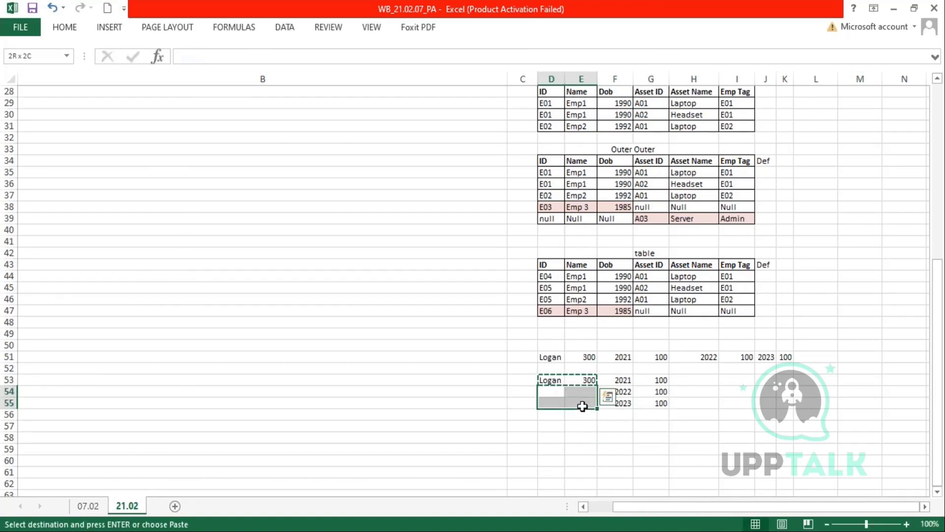
{"action": "key", "text": "ctrl+v"}
{"action": "left_click", "coordinate": [665, 435]}
{"action": "key", "text": "Escape"}
- Compare row 51's wide year/quantity pairs with the unpivoted rows D53:G55
{"action": "left_click_drag", "start_coordinate": [549, 358], "coordinate": [782, 361]}
{"action": "left_click_drag", "start_coordinate": [707, 358], "coordinate": [789, 357]}
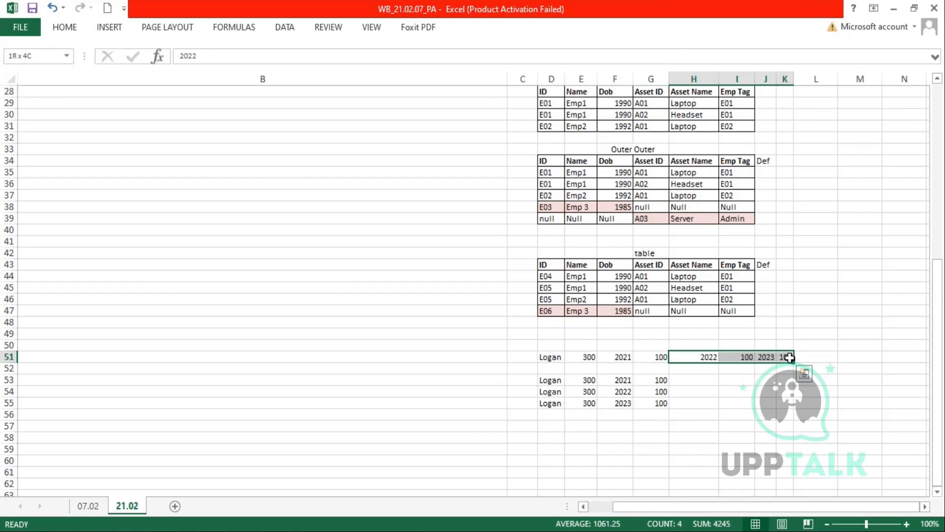
{"action": "left_click_drag", "start_coordinate": [551, 381], "coordinate": [663, 395]}
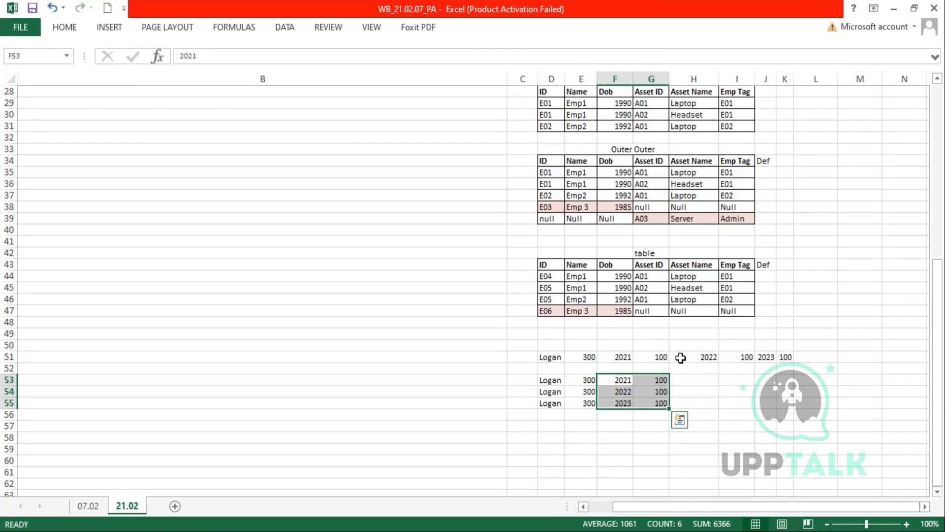
{"action": "left_click_drag", "start_coordinate": [681, 358], "coordinate": [785, 356]}
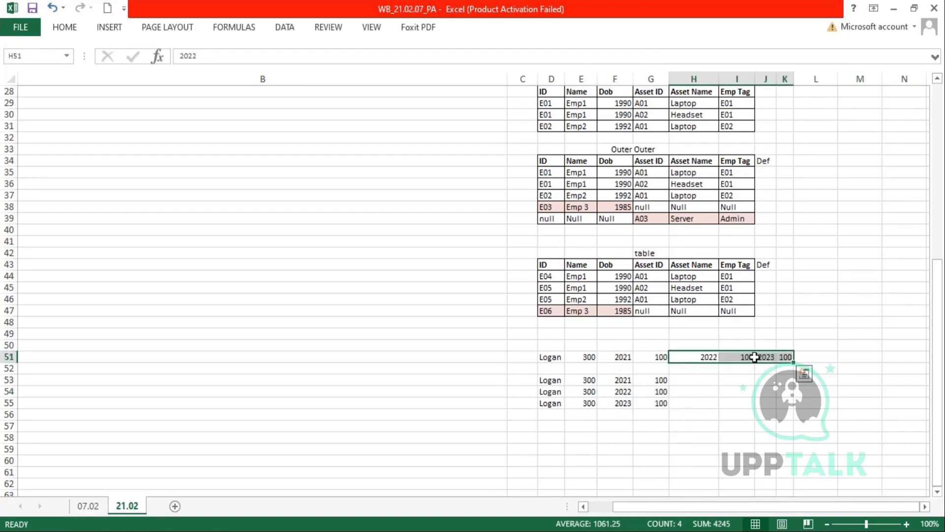
{"action": "left_click", "coordinate": [744, 370]}
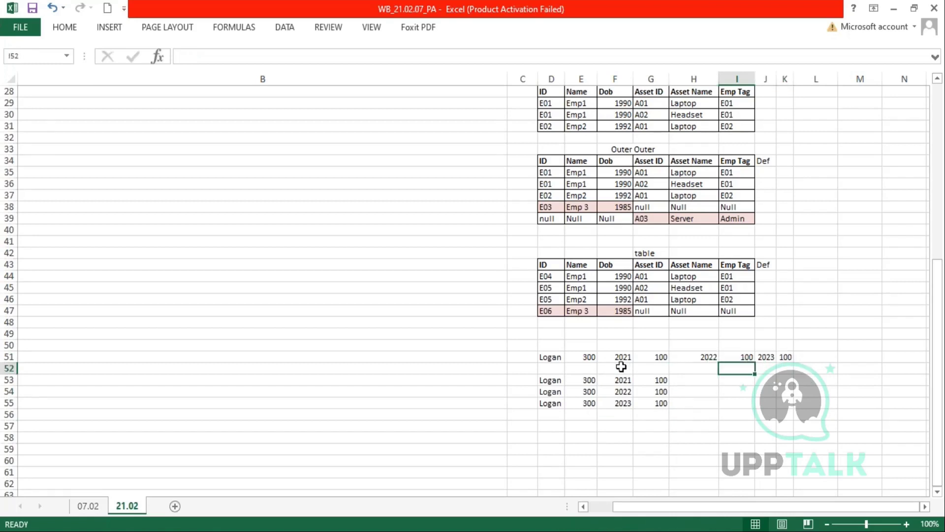
{"action": "left_click_drag", "start_coordinate": [619, 355], "coordinate": [661, 357]}
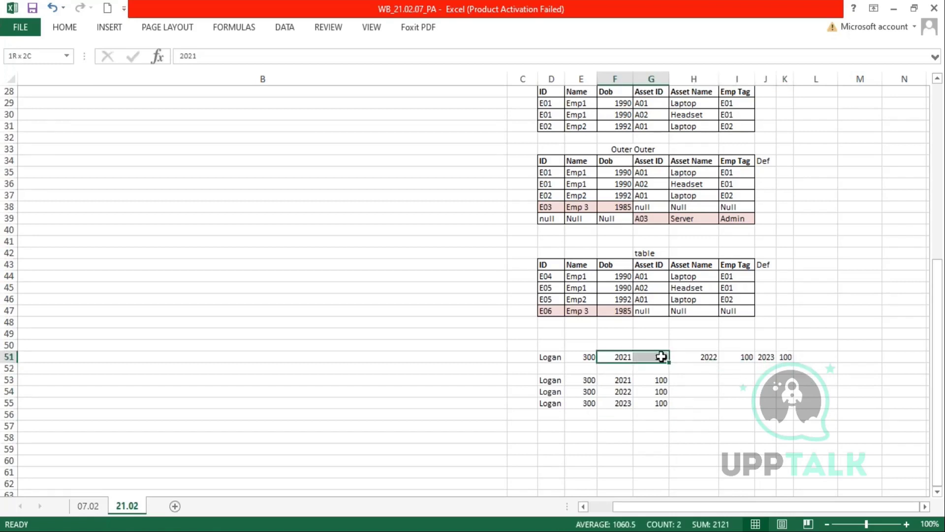
{"action": "left_click", "coordinate": [707, 356]}
{"action": "left_click_drag", "start_coordinate": [707, 356], "coordinate": [784, 355]}
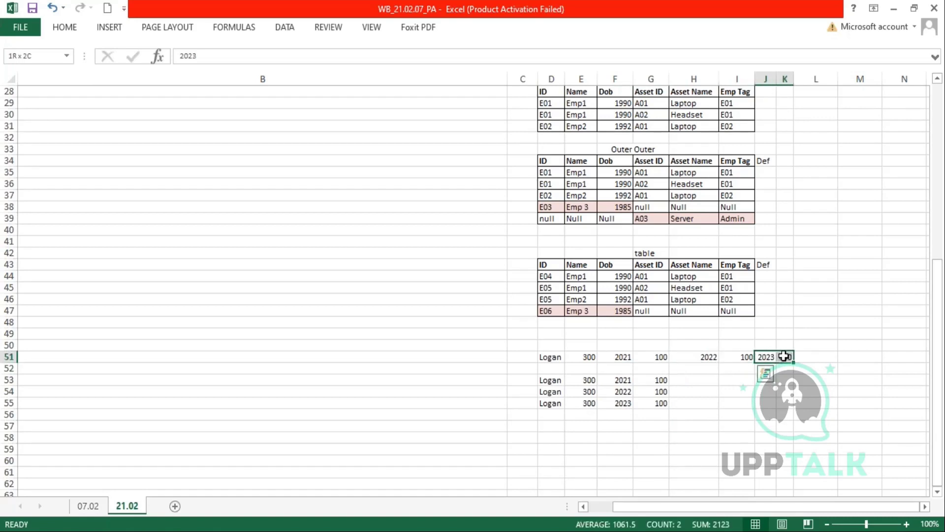
{"action": "left_click_drag", "start_coordinate": [682, 357], "coordinate": [744, 364]}
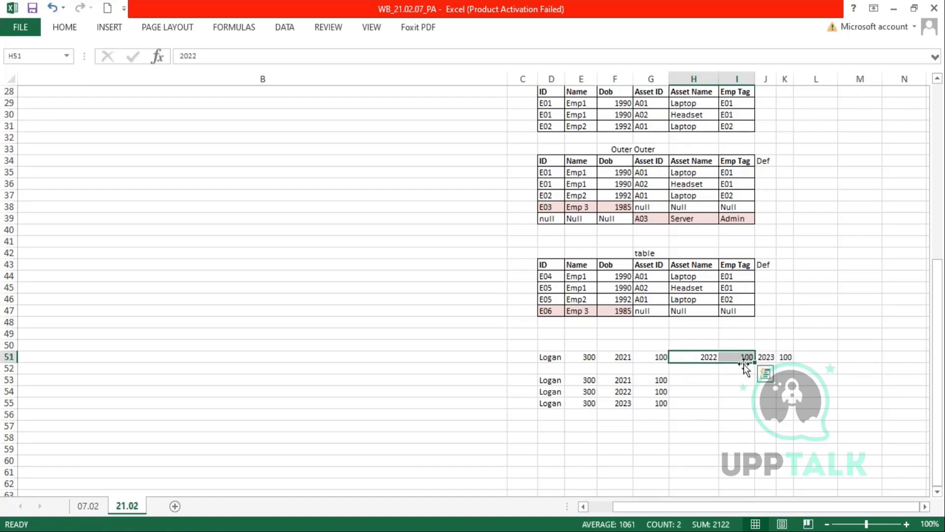
{"action": "left_click_drag", "start_coordinate": [613, 383], "coordinate": [660, 407]}
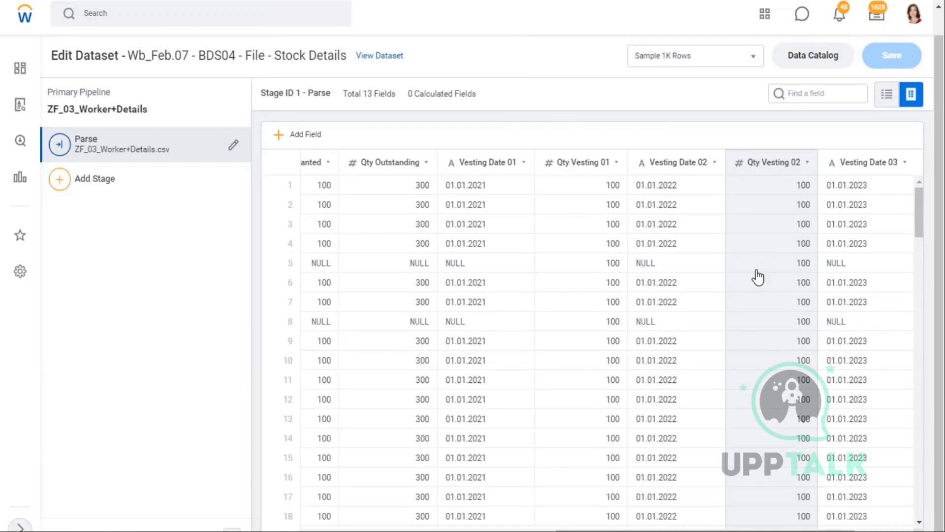
- Check the unpivoted cells F53:G55 in Excel, then return to the dataset editor
{"action": "left_click", "coordinate": [541, 203]}
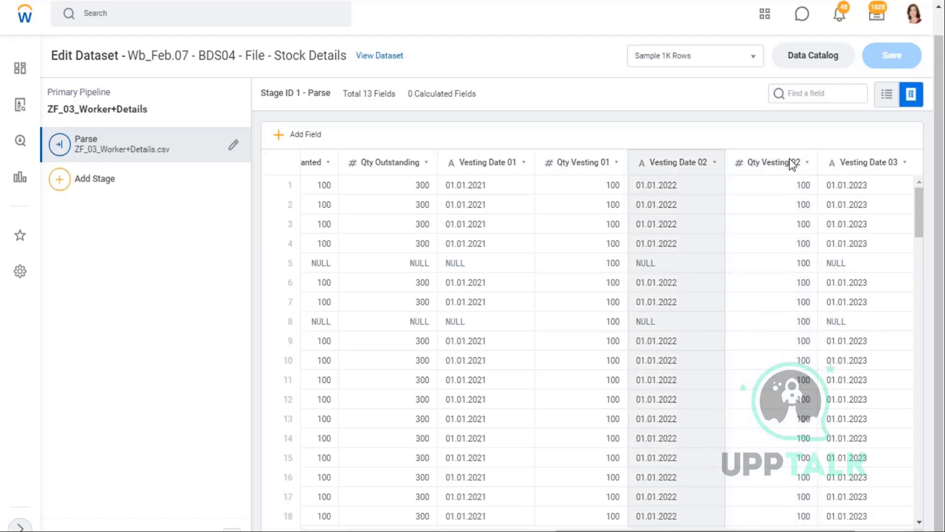
{"action": "key", "text": "alt+Tab"}
{"action": "left_click_drag", "start_coordinate": [603, 382], "coordinate": [660, 402]}
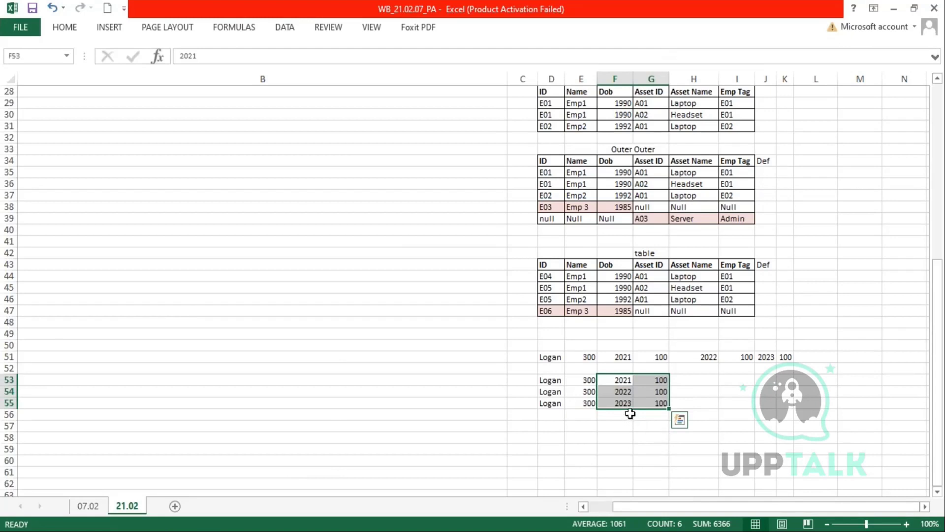
{"action": "key", "text": "alt+Tab"}
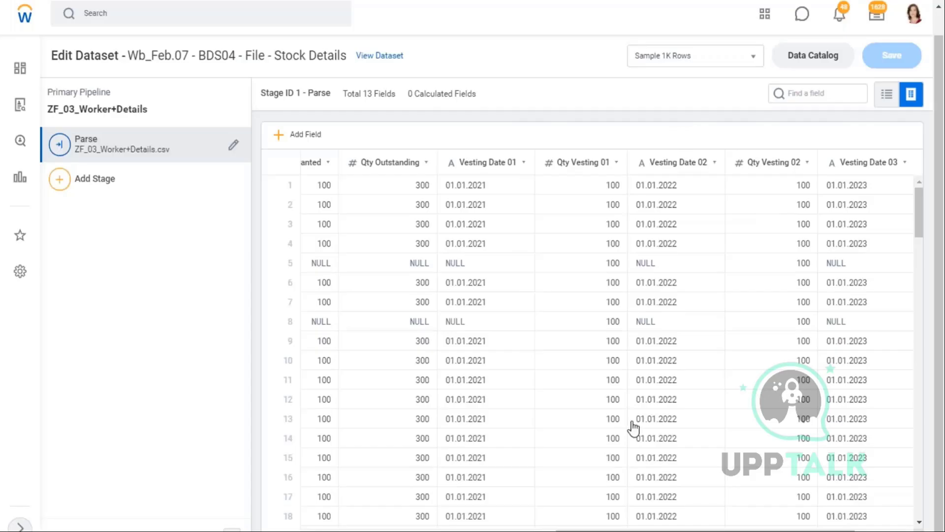
- Leave the Stock Details editor for the Data Catalog's Feb.07 dataset list
{"action": "left_click", "coordinate": [101, 196]}
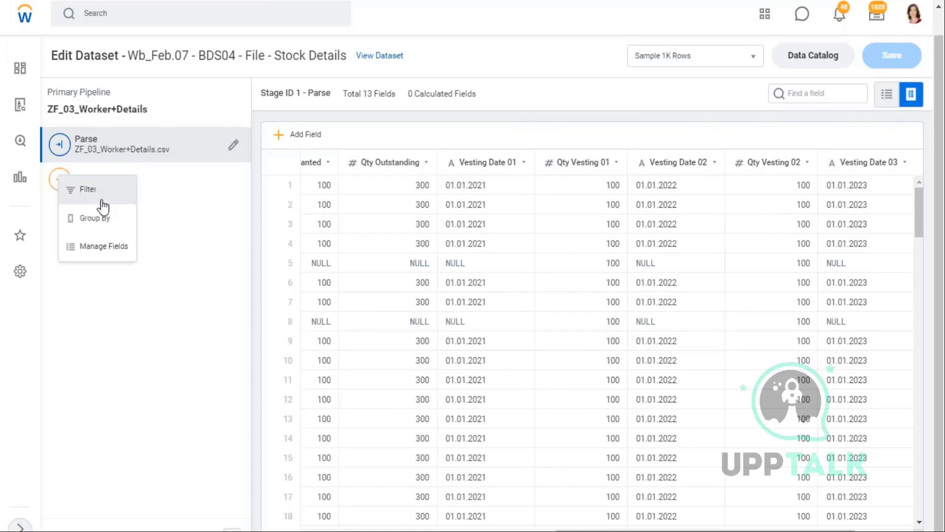
{"action": "left_click", "coordinate": [215, 246]}
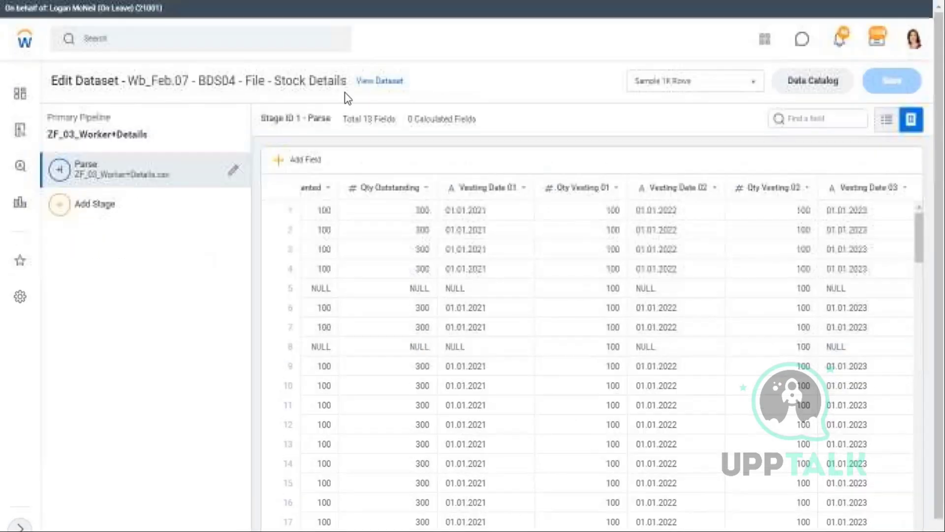
{"action": "left_click_drag", "start_coordinate": [347, 81], "coordinate": [133, 82]}
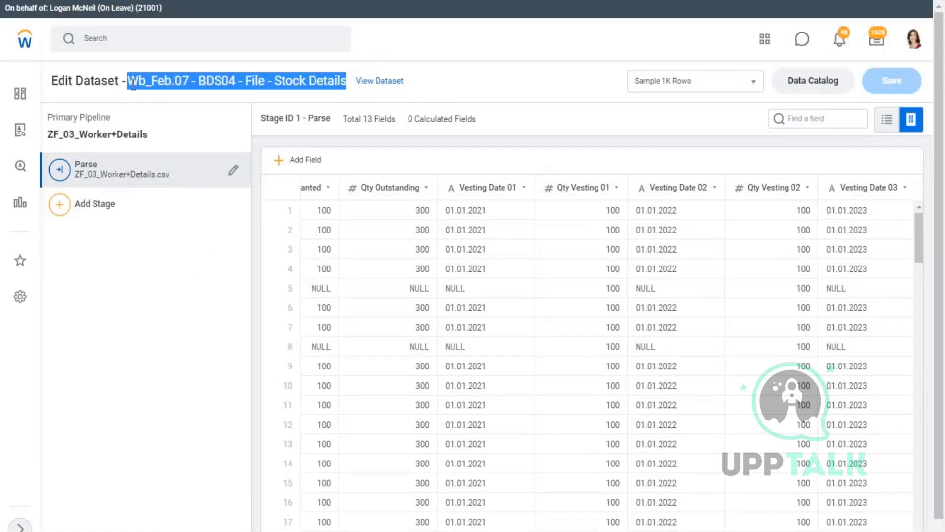
{"action": "left_click", "coordinate": [798, 80]}
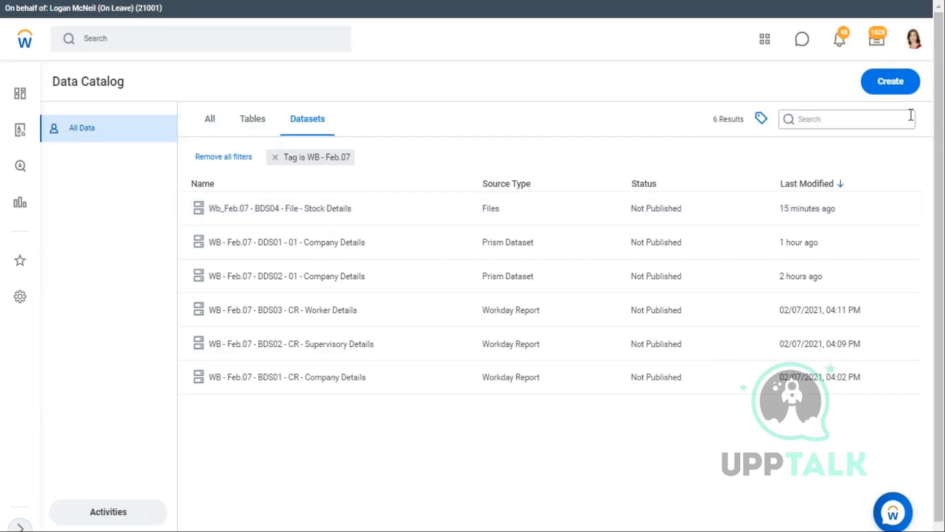
- Create a derived dataset with Wb_Feb.07 - BDS04 - File - Stock Details as its source
{"action": "left_click", "coordinate": [891, 85]}
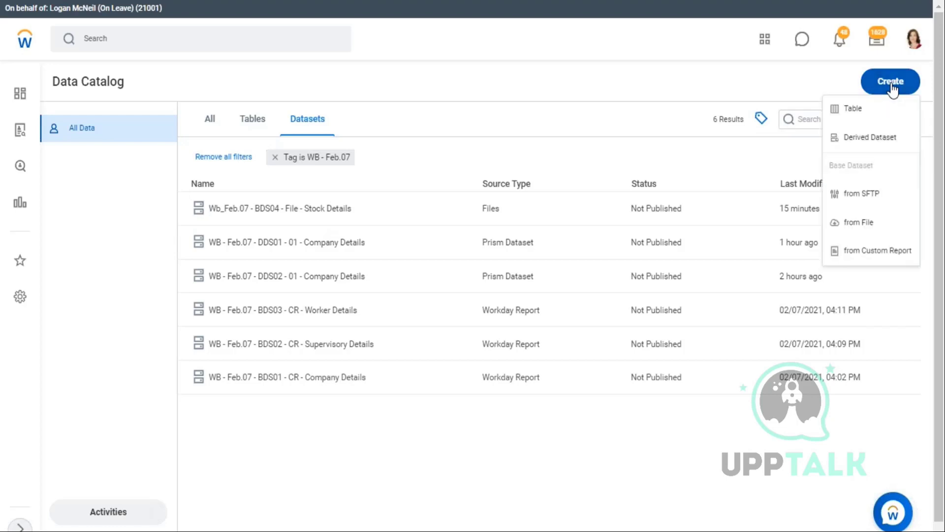
{"action": "left_click", "coordinate": [881, 142]}
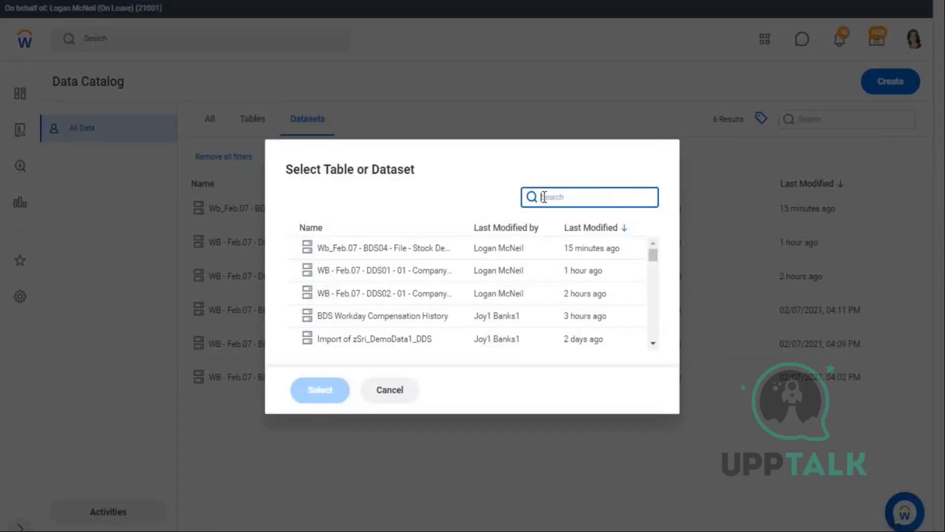
{"action": "left_click", "coordinate": [383, 249]}
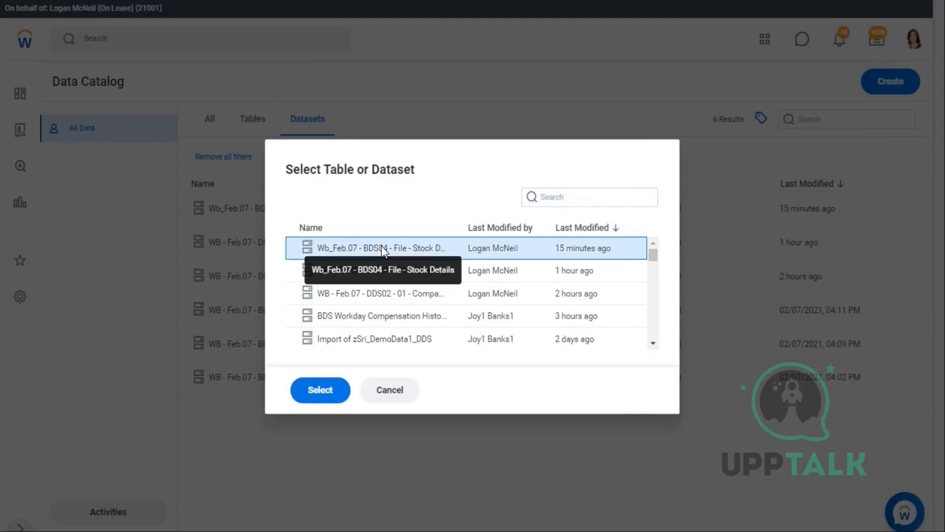
{"action": "left_click", "coordinate": [321, 390]}
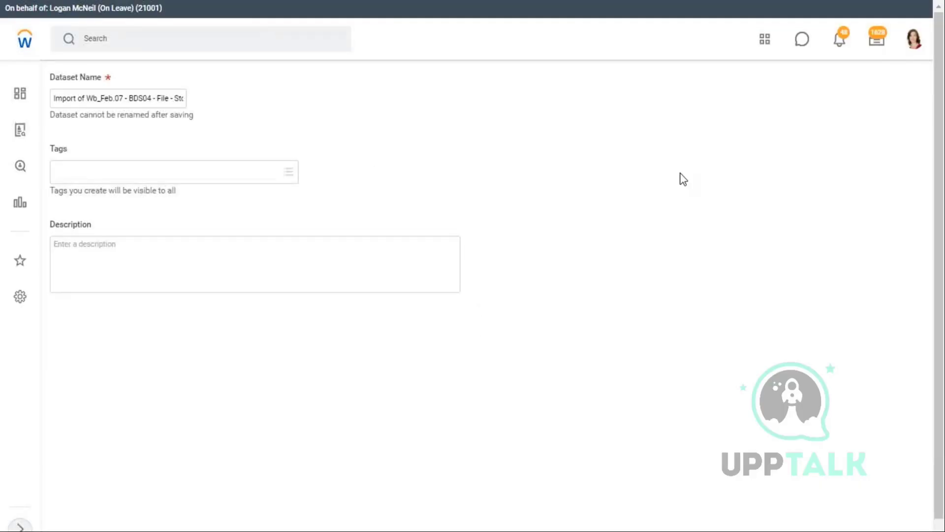
- Change BDS04 to DDS03 and File to 01 in the name, and add tag WB - Feb.07
{"action": "triple_click", "coordinate": [54, 101]}
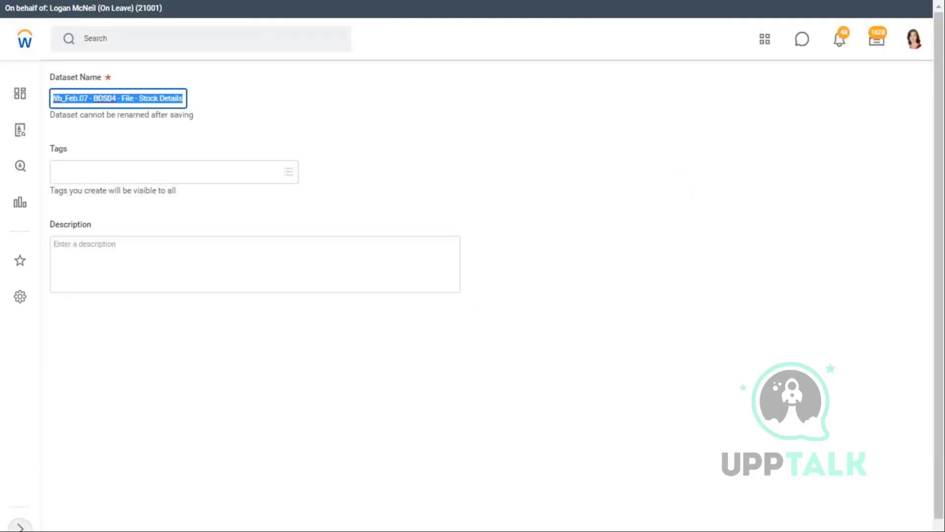
{"action": "left_click", "coordinate": [103, 98]}
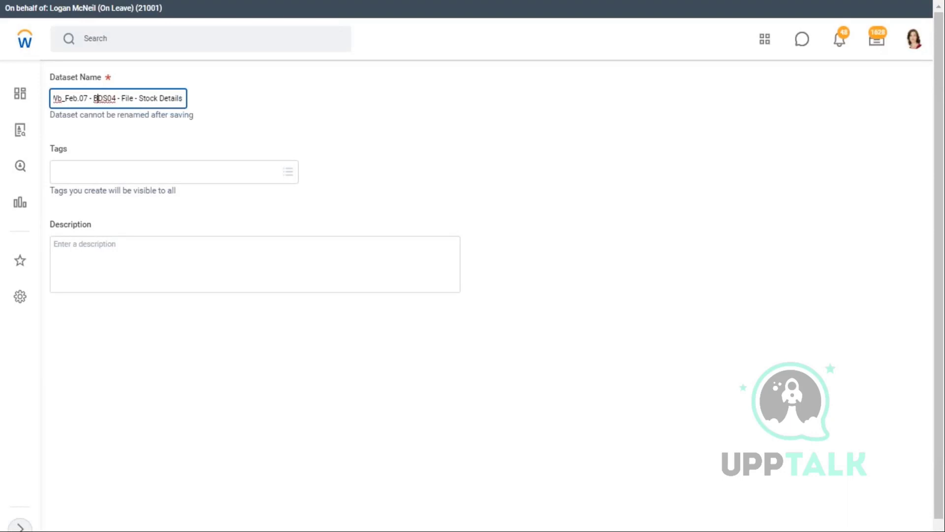
{"action": "key", "text": "BackSpace"}
{"action": "key", "text": "Caps_Lock"}
{"action": "type", "text": "D"}
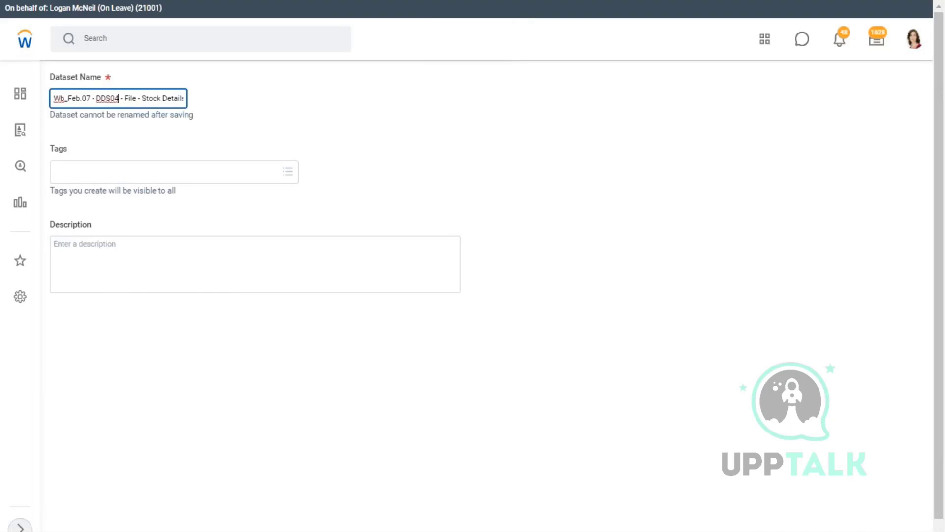
{"action": "key", "text": "BackSpace"}
{"action": "type", "text": "3"}
{"action": "key", "text": "BackSpace"}
{"action": "key", "text": "BackSpace"}
{"action": "key", "text": "BackSpace"}
{"action": "key", "text": "BackSpace"}
{"action": "key", "text": "BackSpace"}
{"action": "type", "text": "01"}
{"action": "left_click", "coordinate": [203, 172]}
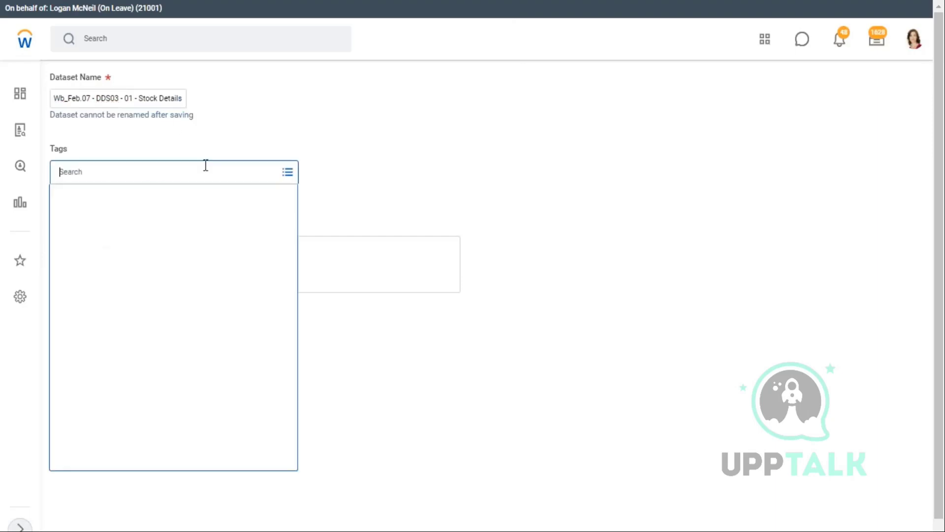
{"action": "left_click", "coordinate": [86, 340]}
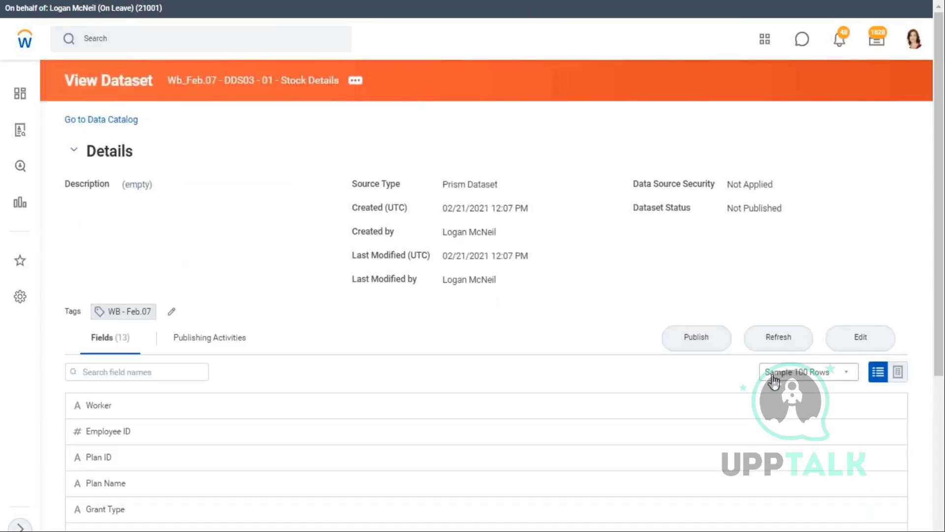
- Edit the saved Stock Details dataset and add a new stage below the Import stage
{"action": "left_click", "coordinate": [861, 347]}
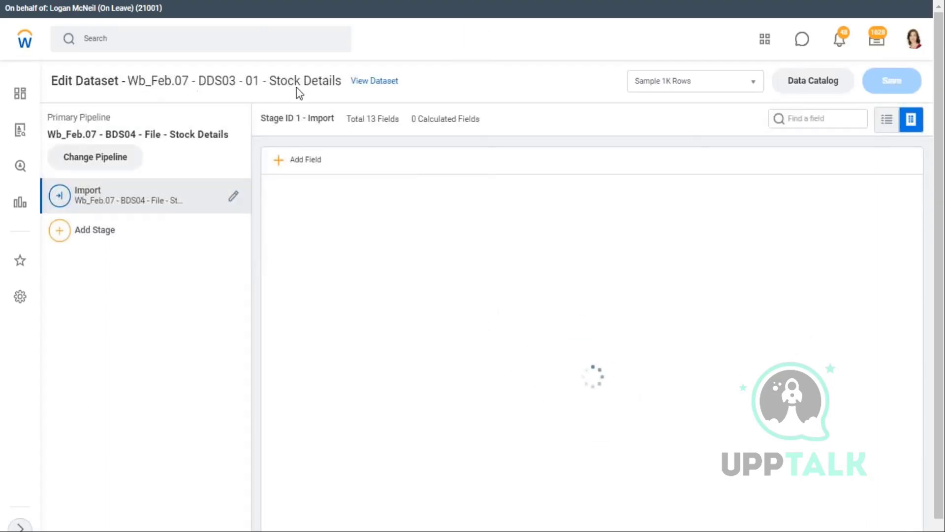
{"action": "left_click_drag", "start_coordinate": [318, 83], "coordinate": [146, 81]}
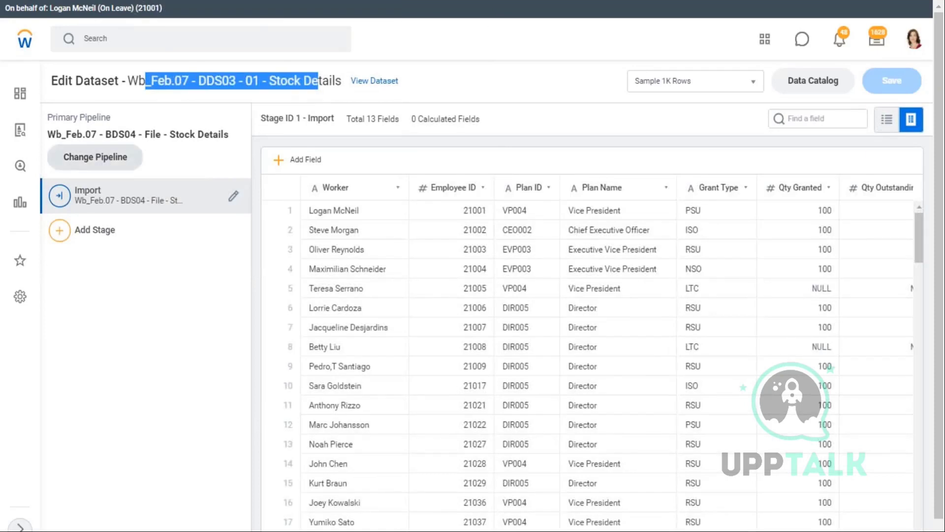
{"action": "left_click_drag", "start_coordinate": [83, 134], "coordinate": [225, 134]}
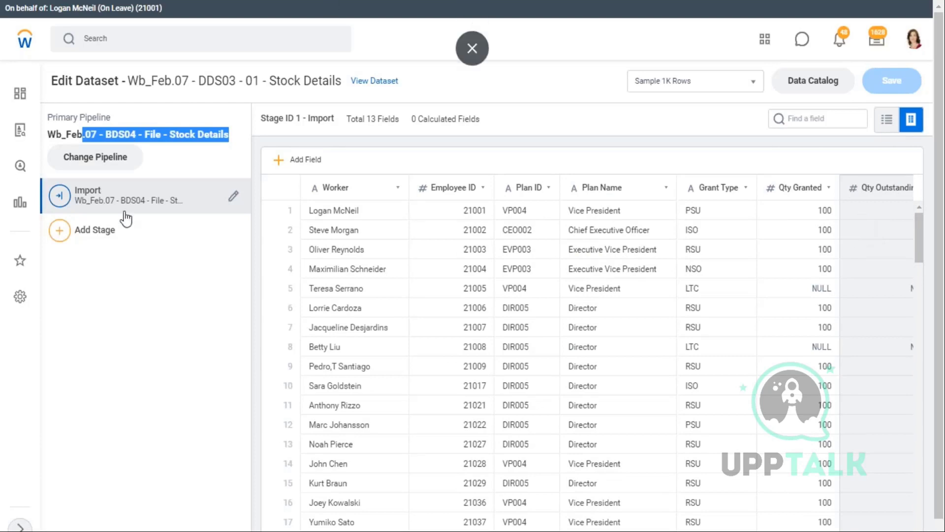
{"action": "left_click", "coordinate": [59, 230]}
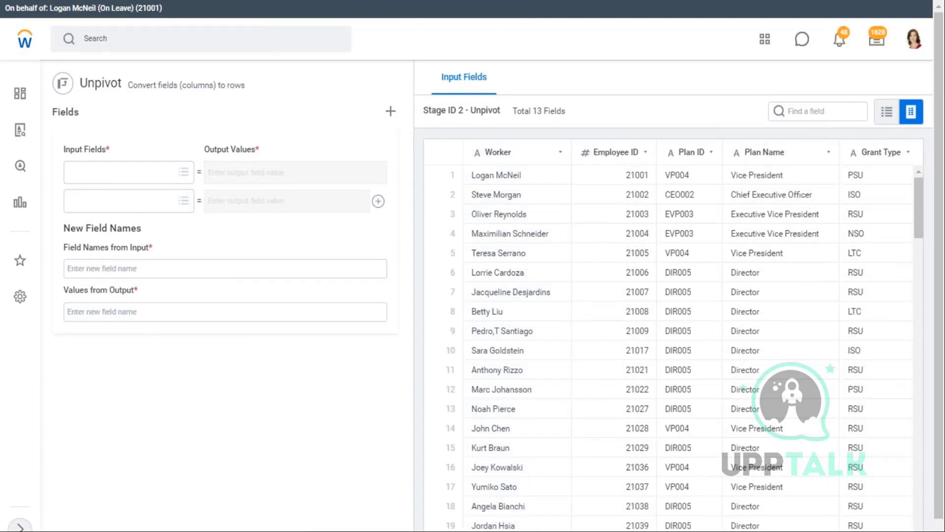
- Choose Vesting Date 01 and Vesting Date 02 as the first two Unpivot input fields
{"action": "scroll", "coordinate": [631, 512], "scroll_direction": "down", "scroll_amount": 1}
{"action": "left_click_drag", "start_coordinate": [628, 530], "coordinate": [752, 529]}
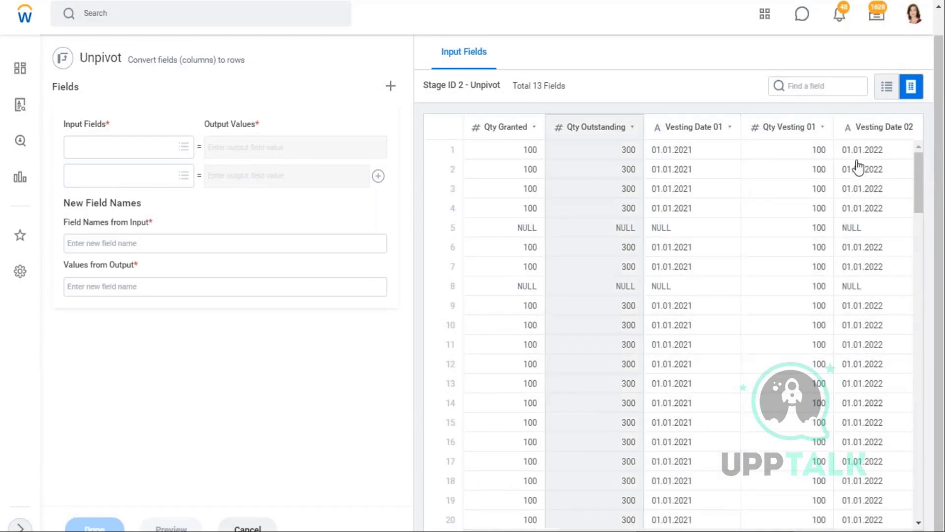
{"action": "left_click", "coordinate": [184, 148]}
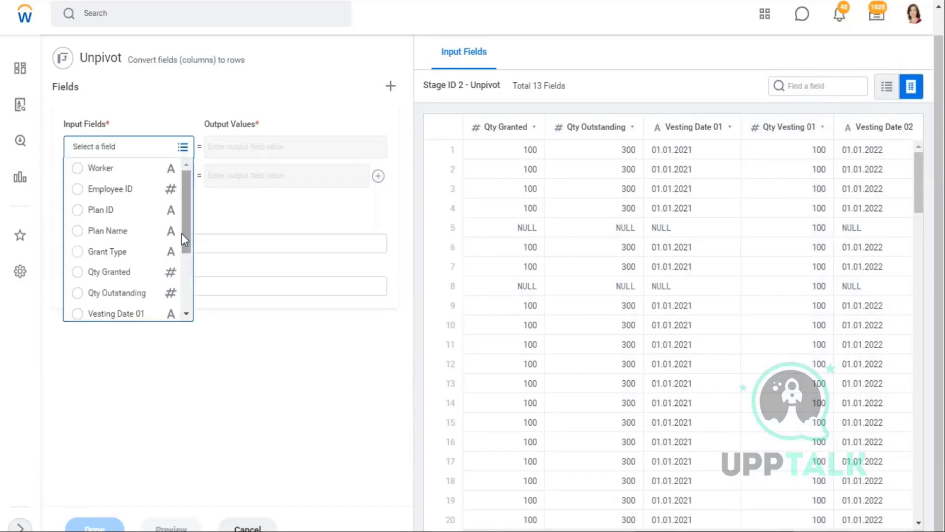
{"action": "scroll", "coordinate": [186, 240], "scroll_direction": "down", "scroll_amount": 5}
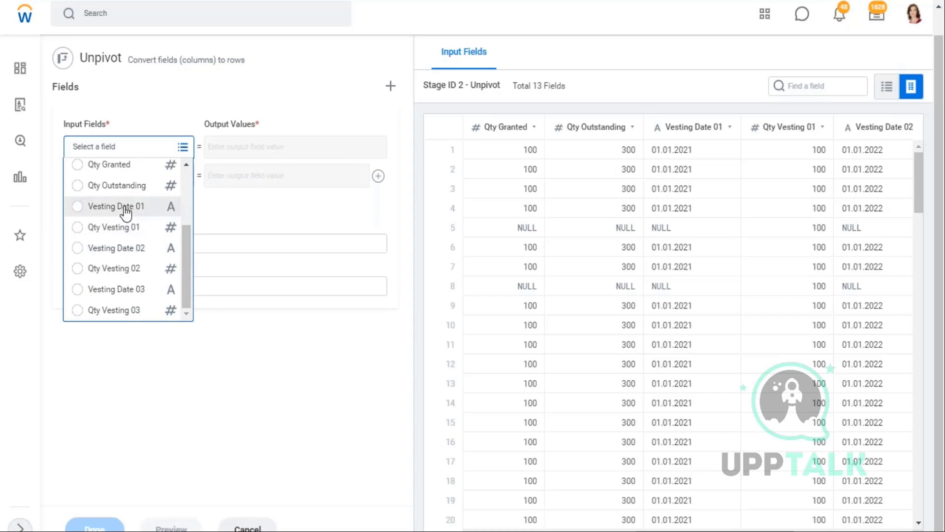
{"action": "left_click", "coordinate": [147, 215]}
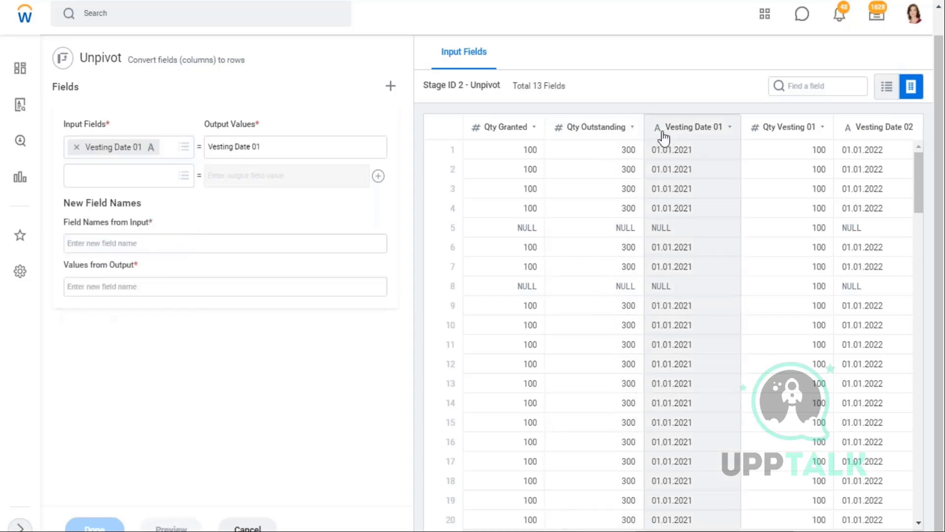
{"action": "left_click_drag", "start_coordinate": [666, 129], "coordinate": [719, 131]}
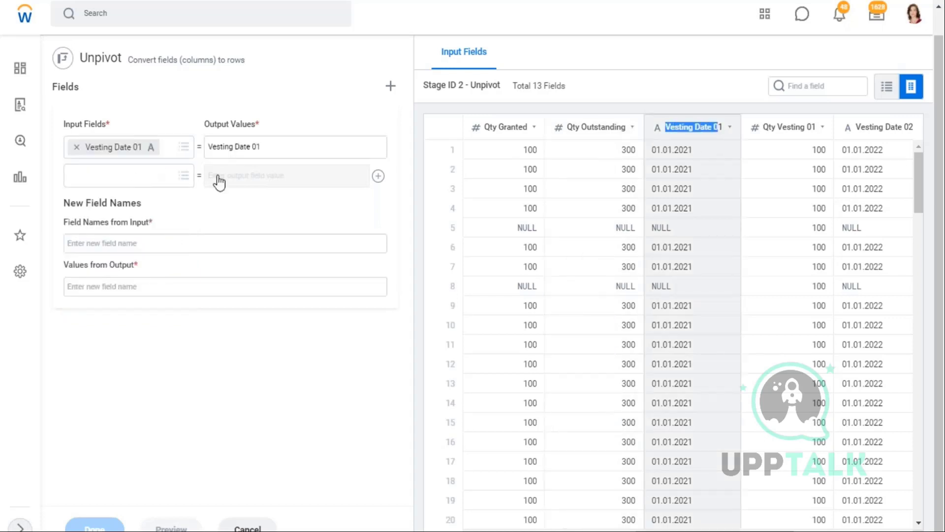
{"action": "left_click", "coordinate": [189, 186]}
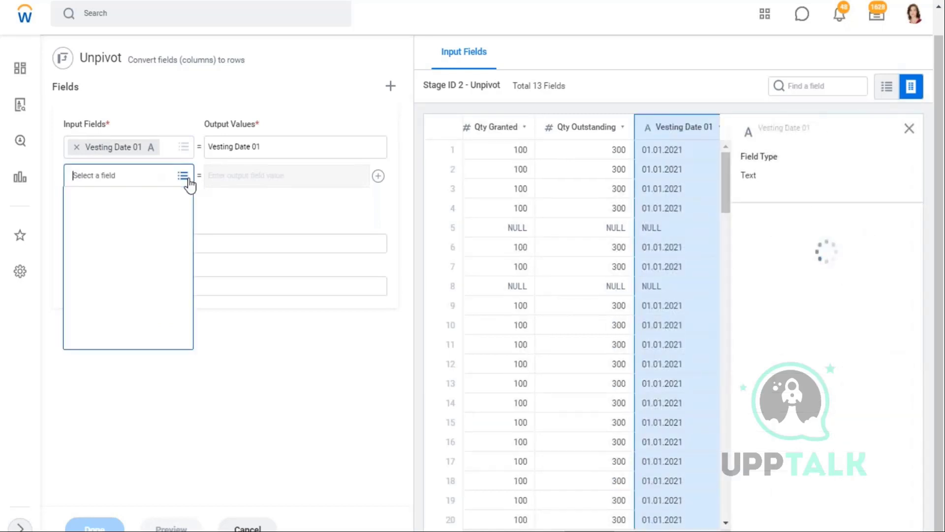
{"action": "scroll", "coordinate": [116, 266], "scroll_direction": "down", "scroll_amount": 2}
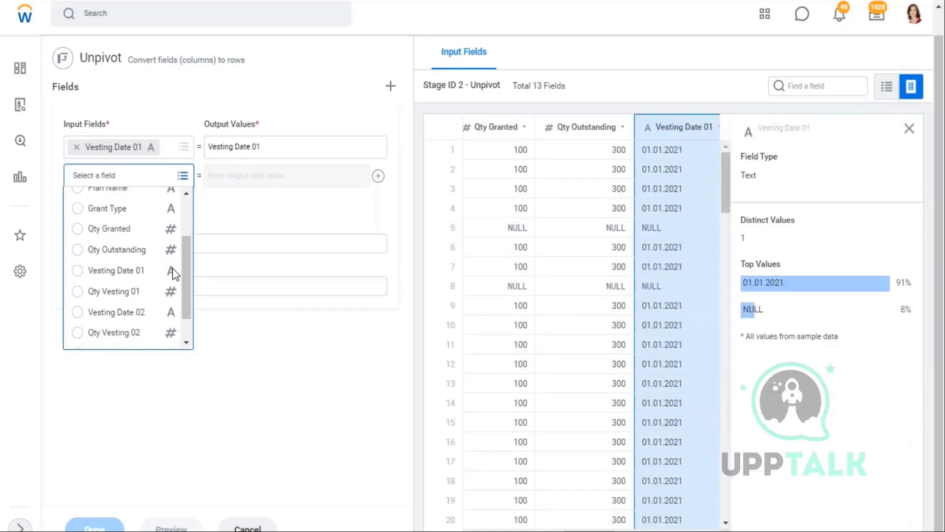
{"action": "left_click", "coordinate": [131, 313]}
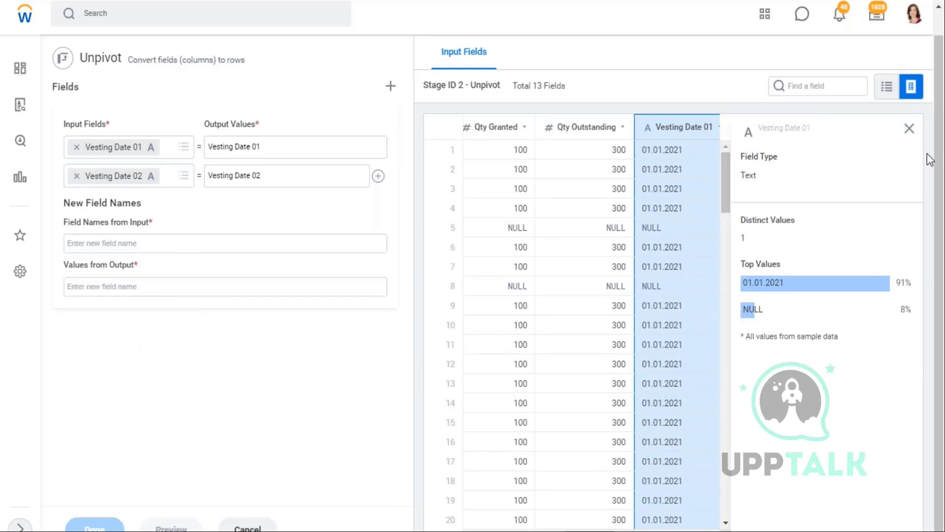
{"action": "left_click", "coordinate": [909, 129]}
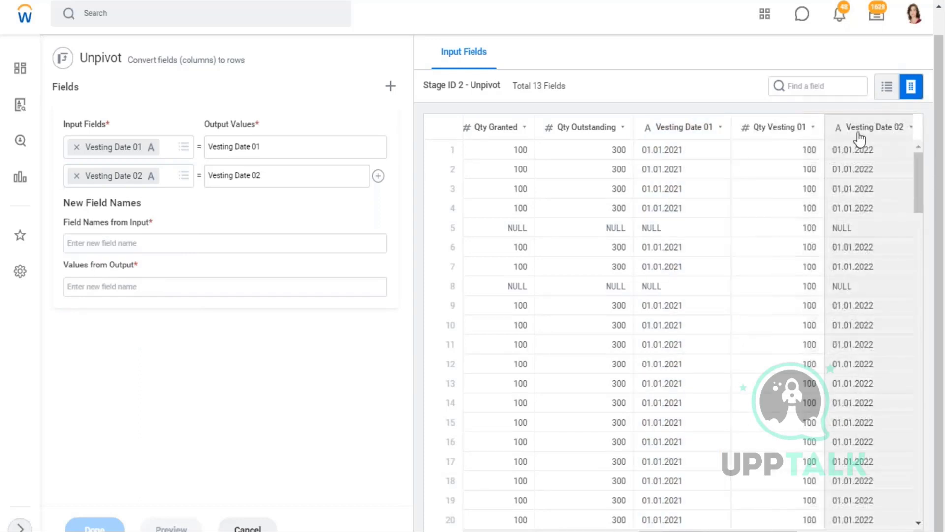
- Add a third input field row for Vesting Date 03
{"action": "left_click", "coordinate": [378, 176]}
{"action": "left_click", "coordinate": [181, 204]}
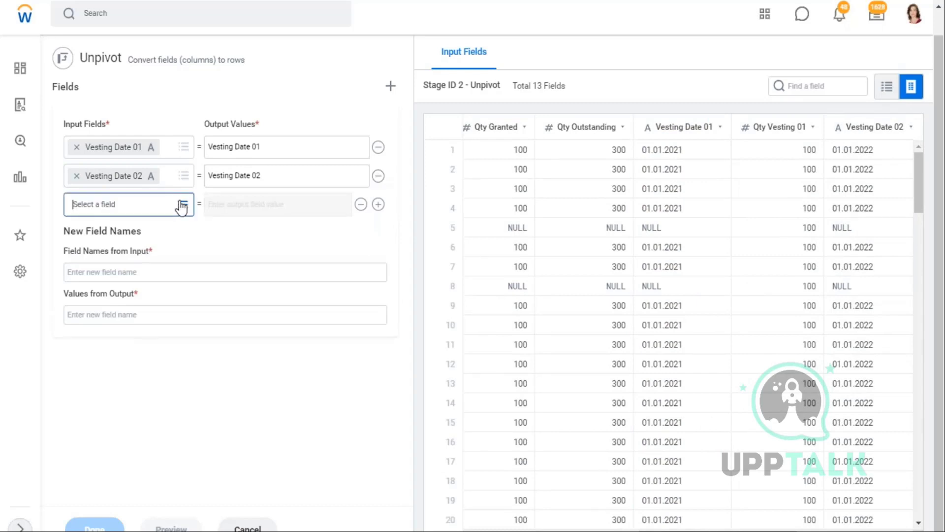
{"action": "scroll", "coordinate": [148, 306], "scroll_direction": "down", "scroll_amount": 3}
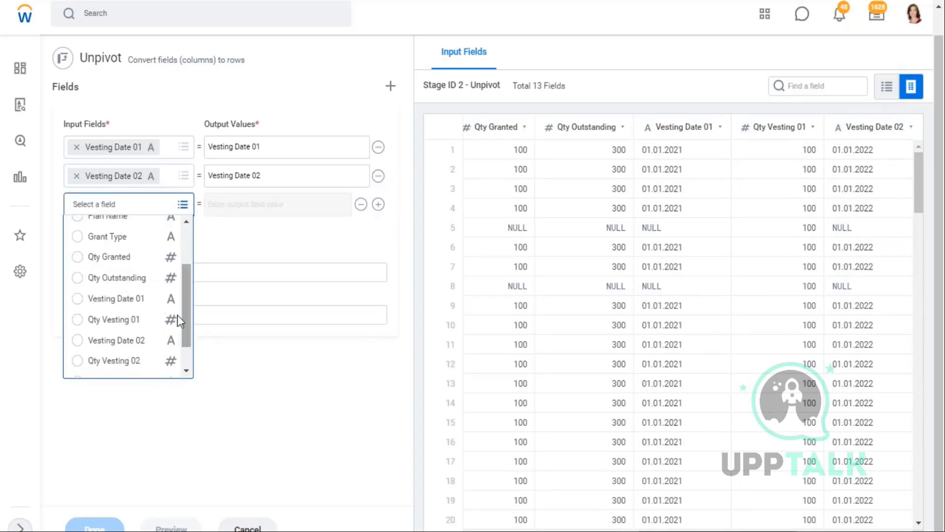
{"action": "scroll", "coordinate": [138, 357], "scroll_direction": "down", "scroll_amount": 1}
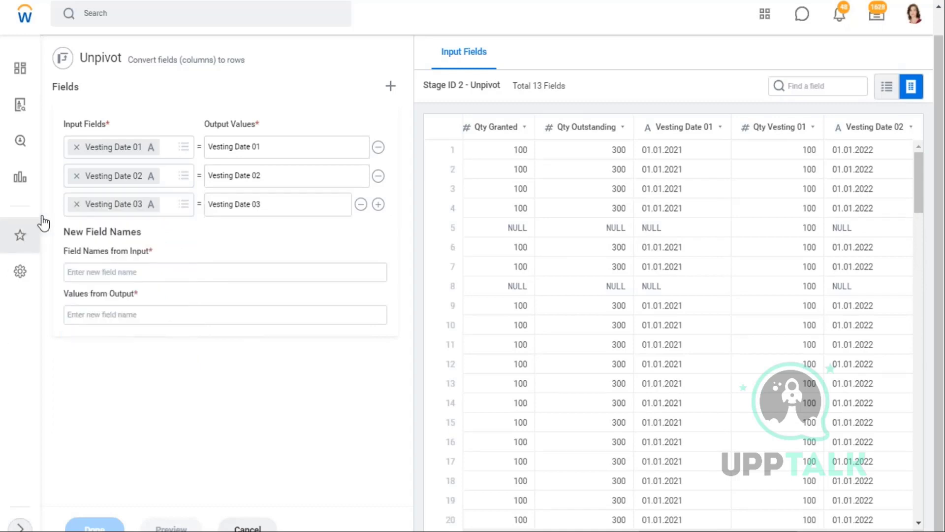
{"action": "left_click_drag", "start_coordinate": [661, 129], "coordinate": [721, 129]}
{"action": "left_click", "coordinate": [852, 127]}
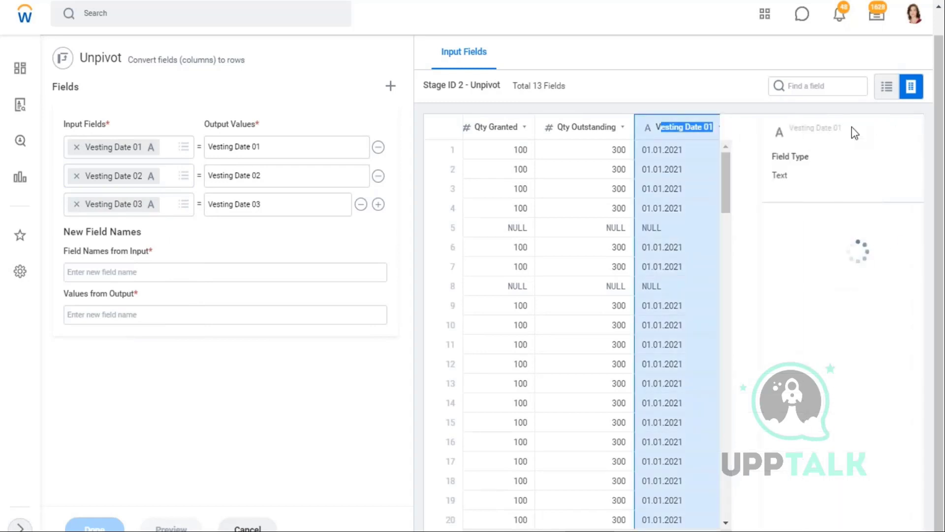
{"action": "left_click", "coordinate": [910, 130]}
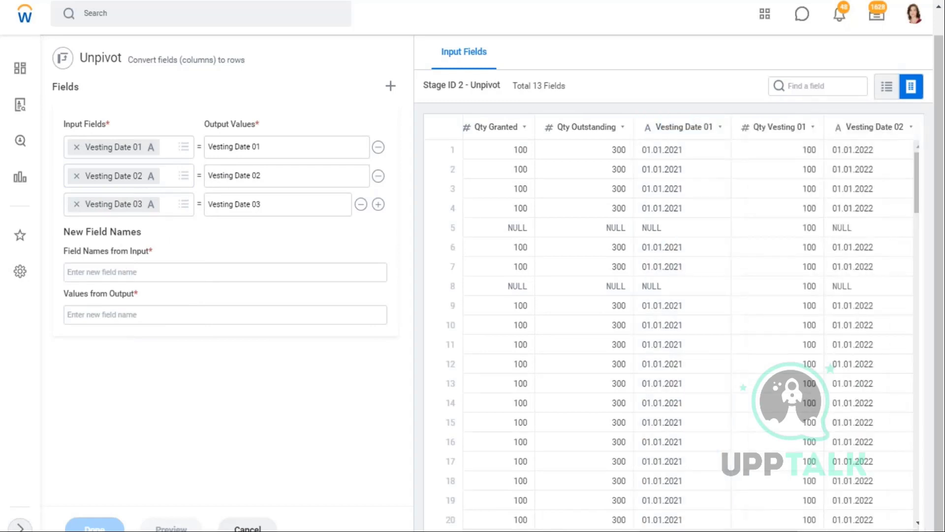
{"action": "left_click_drag", "start_coordinate": [66, 123], "coordinate": [109, 124]}
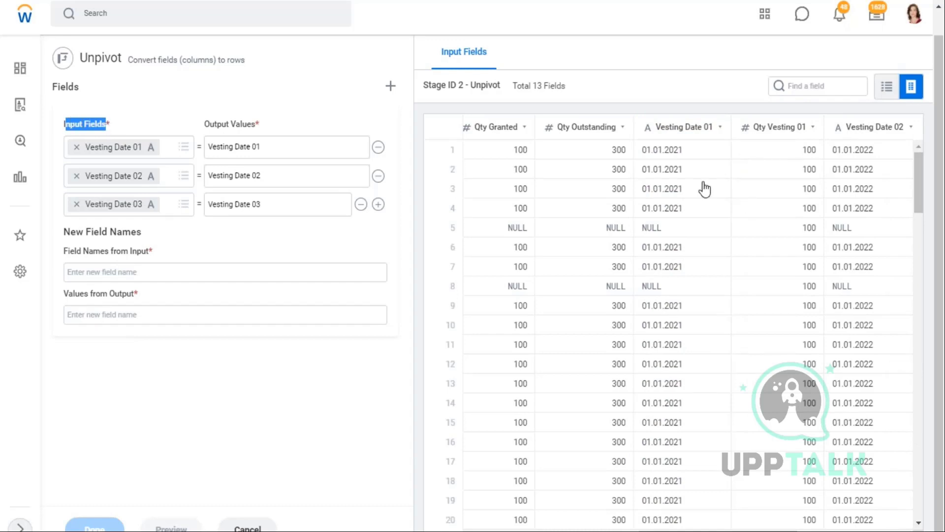
- Enter 'Vesting Dates' in Field Names from Input and 'Vesting Schedule' in Values from Output
{"action": "left_click_drag", "start_coordinate": [164, 252], "coordinate": [64, 251]}
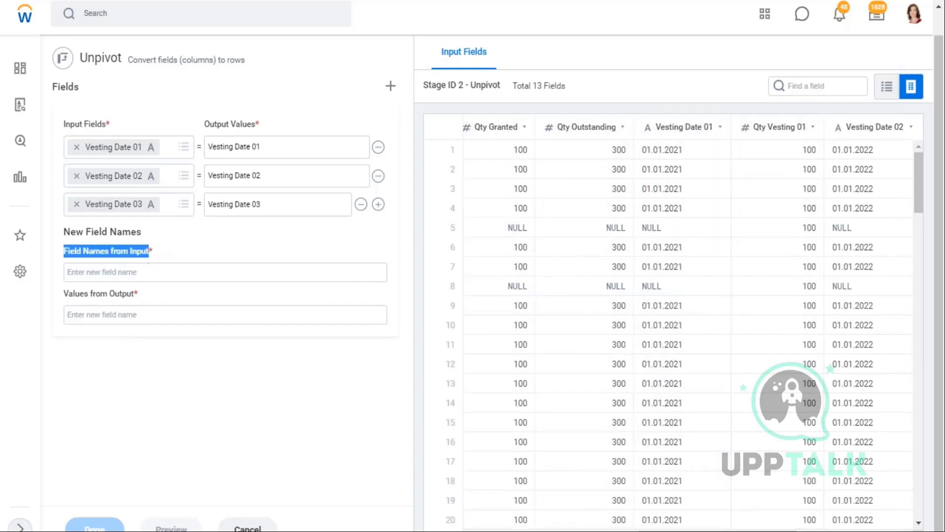
{"action": "left_click", "coordinate": [130, 273]}
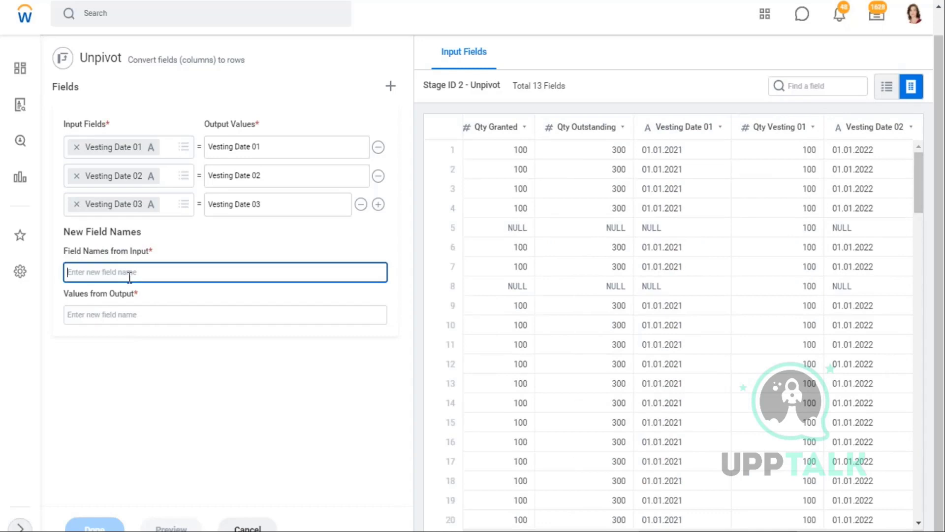
{"action": "type", "text": "vESTIN"}
{"action": "key", "text": "BackSpace"}
{"action": "key", "text": "BackSpace"}
{"action": "key", "text": "BackSpace"}
{"action": "key", "text": "BackSpace"}
{"action": "key", "text": "BackSpace"}
{"action": "key", "text": "BackSpace"}
{"action": "key", "text": "Caps_Lock"}
{"action": "type", "text": "Vest"}
{"action": "key", "text": "Tab"}
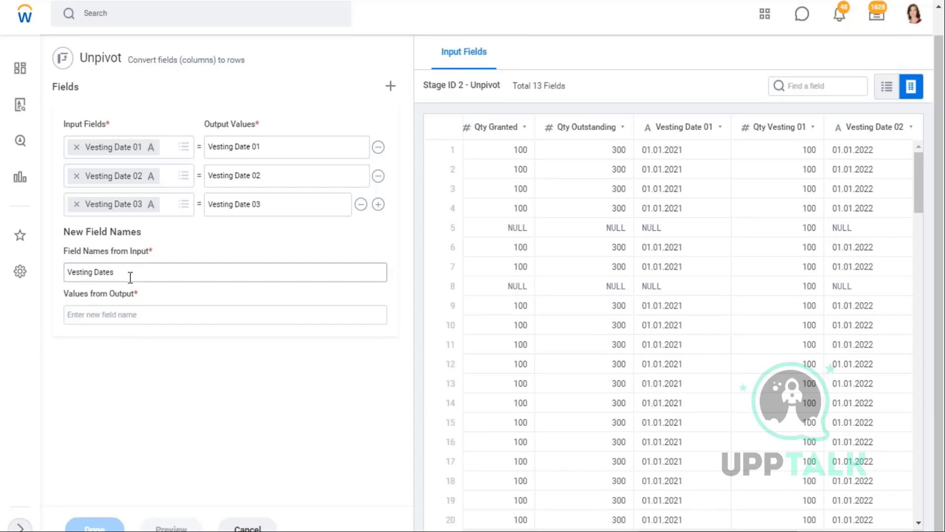
{"action": "left_click", "coordinate": [124, 319]}
{"action": "type", "text": "Vesting Schedule"}
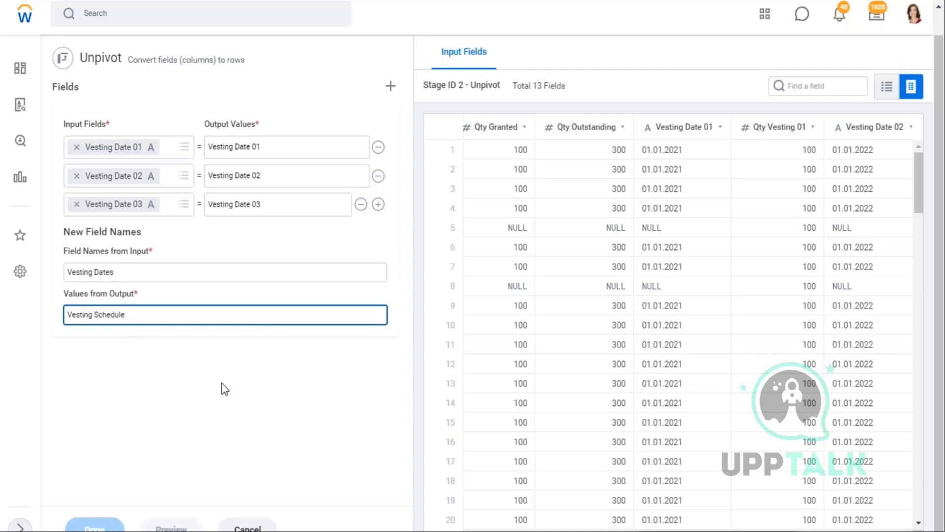
{"action": "left_click", "coordinate": [226, 383]}
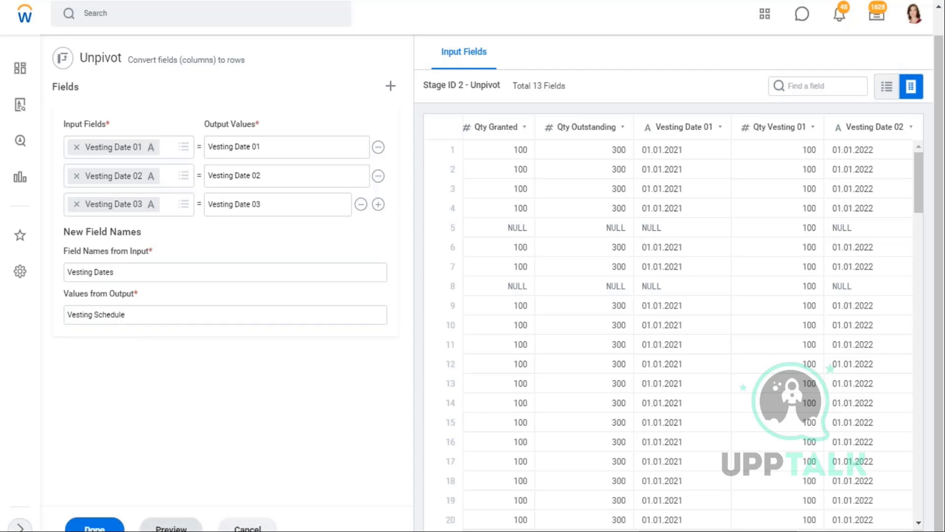
{"action": "left_click", "coordinate": [171, 526]}
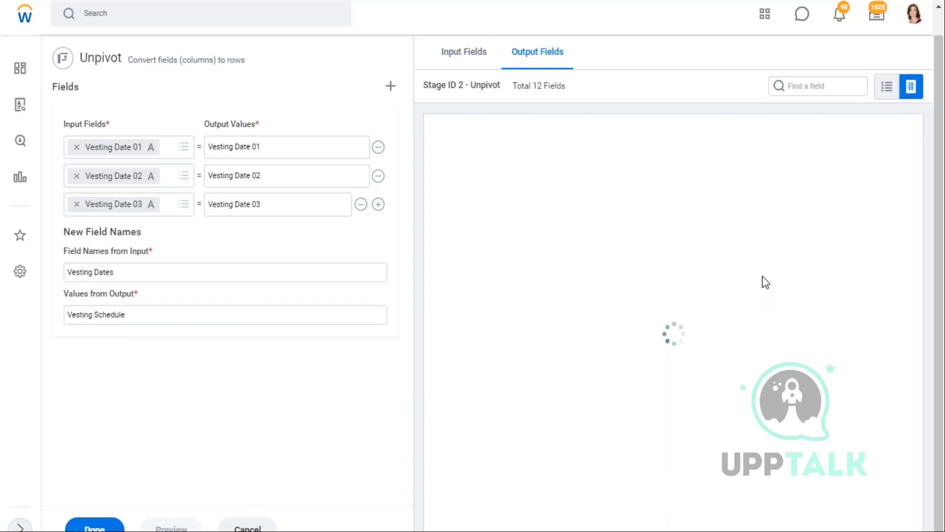
{"action": "left_click_drag", "start_coordinate": [561, 530], "coordinate": [916, 530]}
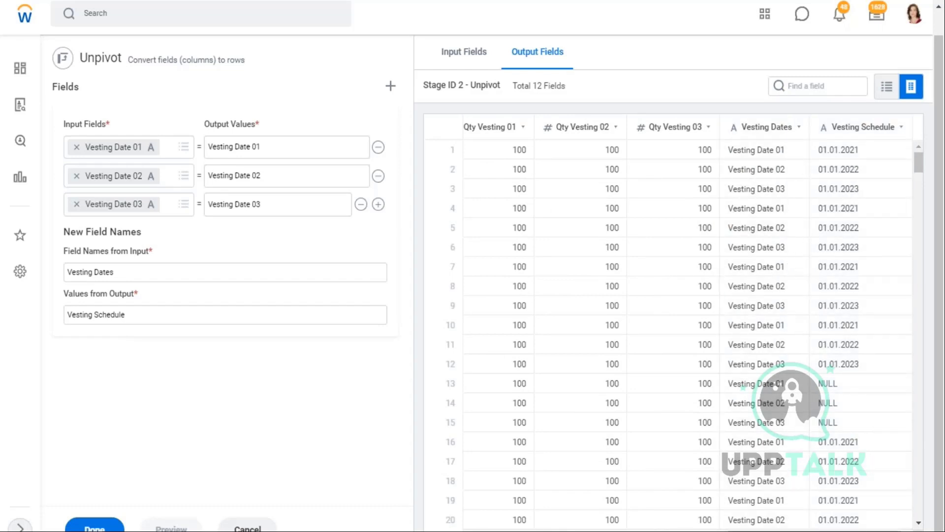
{"action": "scroll", "coordinate": [683, 320], "scroll_direction": "left", "scroll_amount": 5}
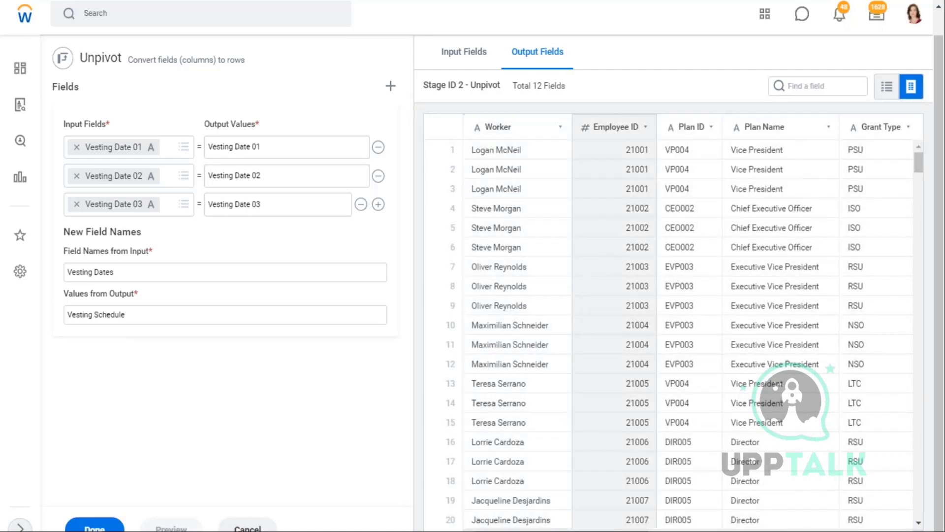
{"action": "left_click_drag", "start_coordinate": [561, 531], "coordinate": [815, 531]}
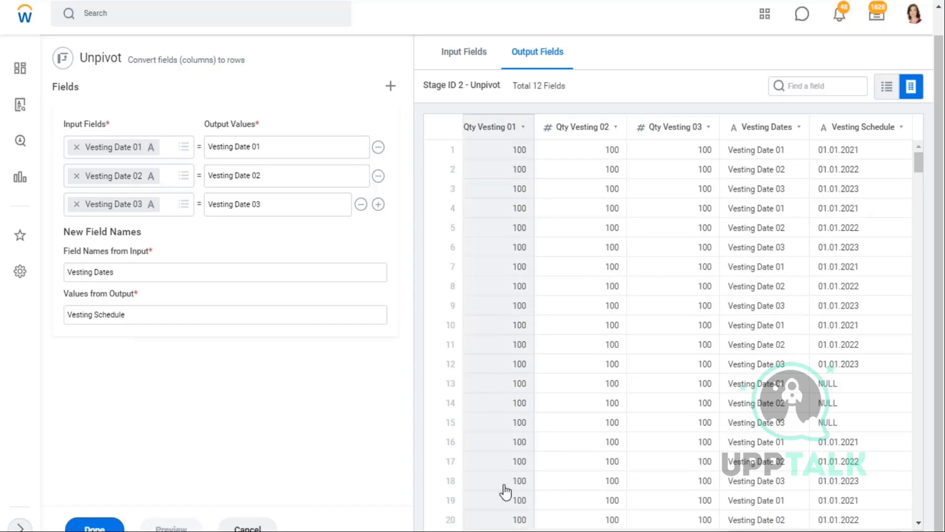
{"action": "left_click_drag", "start_coordinate": [791, 150], "coordinate": [736, 154]}
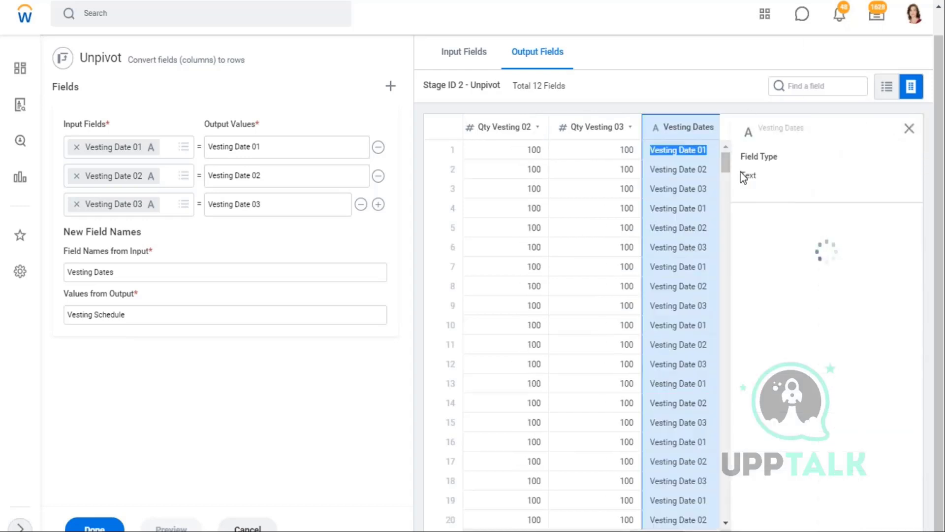
{"action": "left_click", "coordinate": [909, 132]}
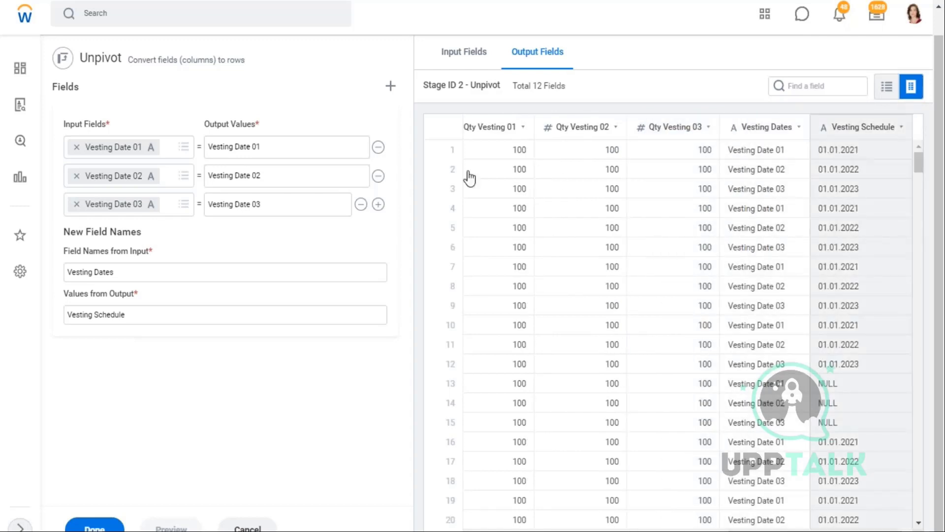
{"action": "double_click", "coordinate": [493, 129]}
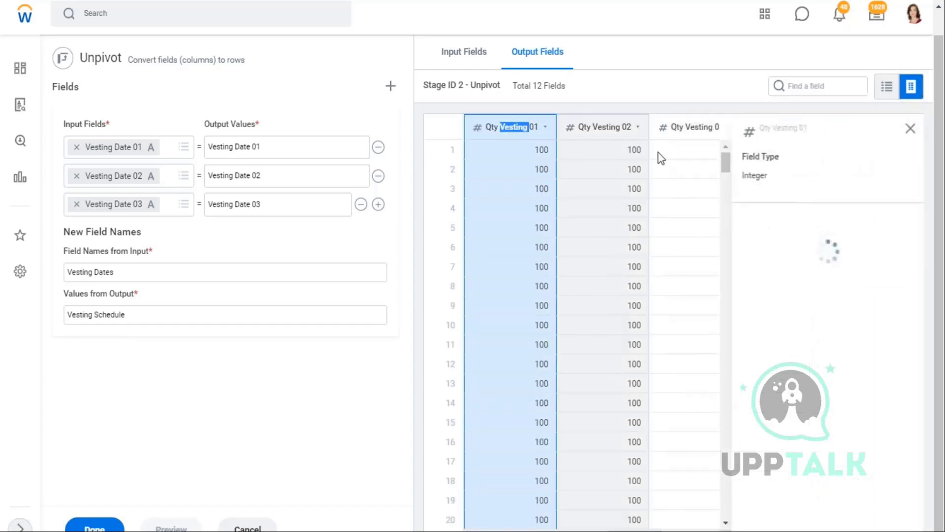
{"action": "double_click", "coordinate": [540, 150]}
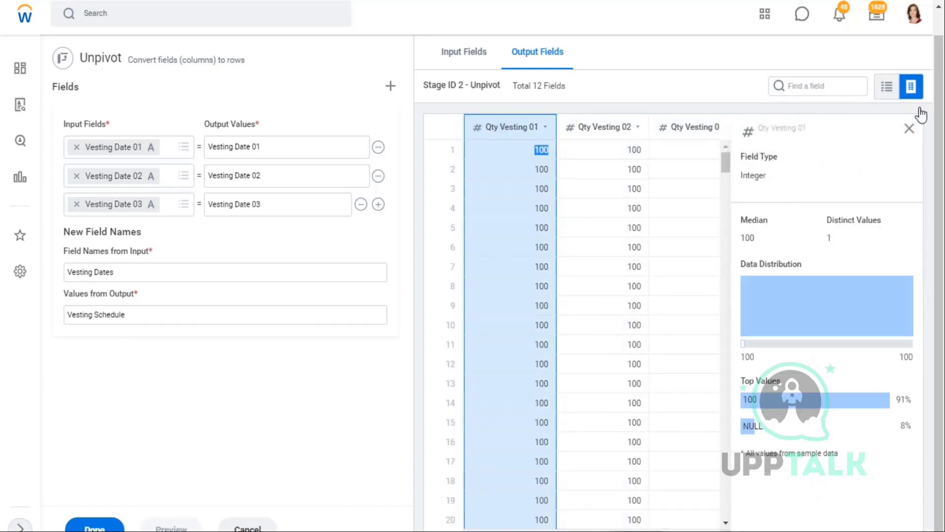
{"action": "left_click", "coordinate": [910, 129]}
{"action": "left_click", "coordinate": [456, 132]}
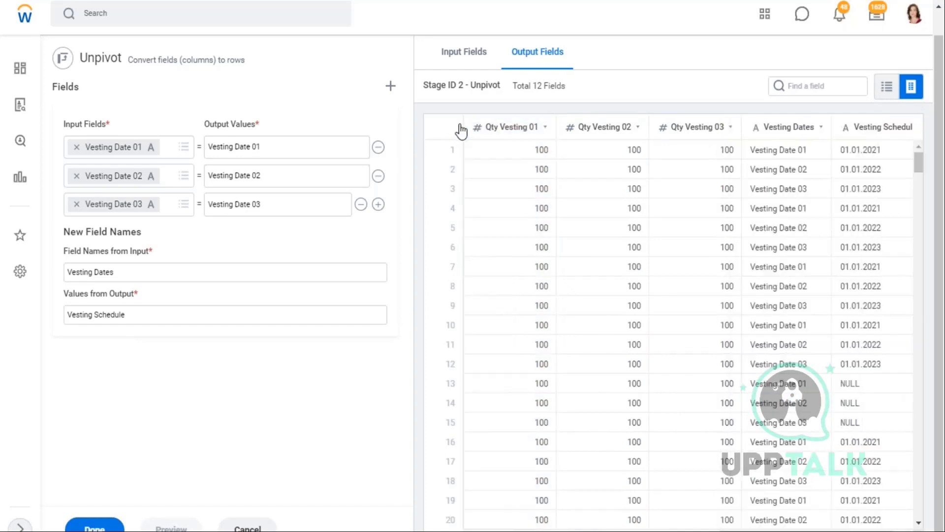
- Add a second unpivot group with input fields Qty Vesting 01, 02 and 03
{"action": "left_click", "coordinate": [391, 88]}
{"action": "scroll", "coordinate": [164, 325], "scroll_direction": "down", "scroll_amount": 1}
{"action": "left_click", "coordinate": [183, 338]}
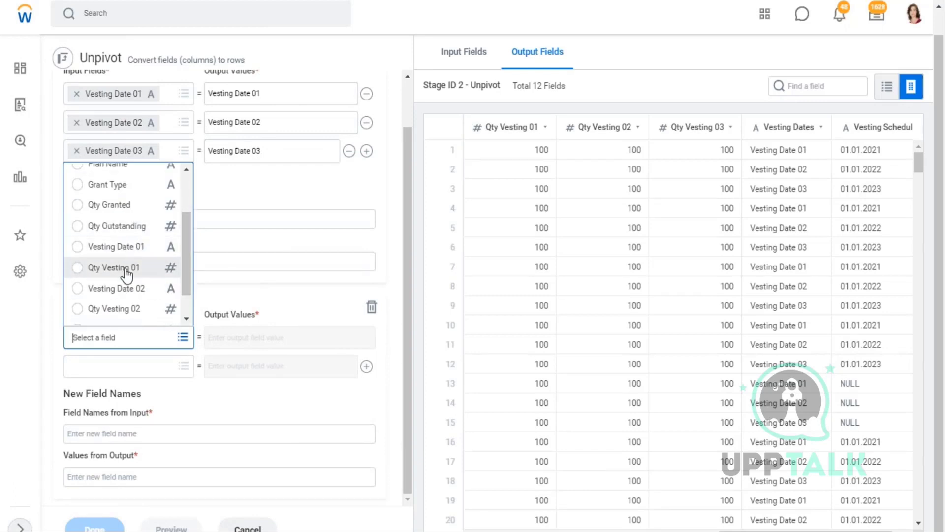
{"action": "left_click", "coordinate": [127, 270]}
{"action": "left_click", "coordinate": [183, 369]}
{"action": "left_click_drag", "start_coordinate": [187, 272], "coordinate": [167, 314]}
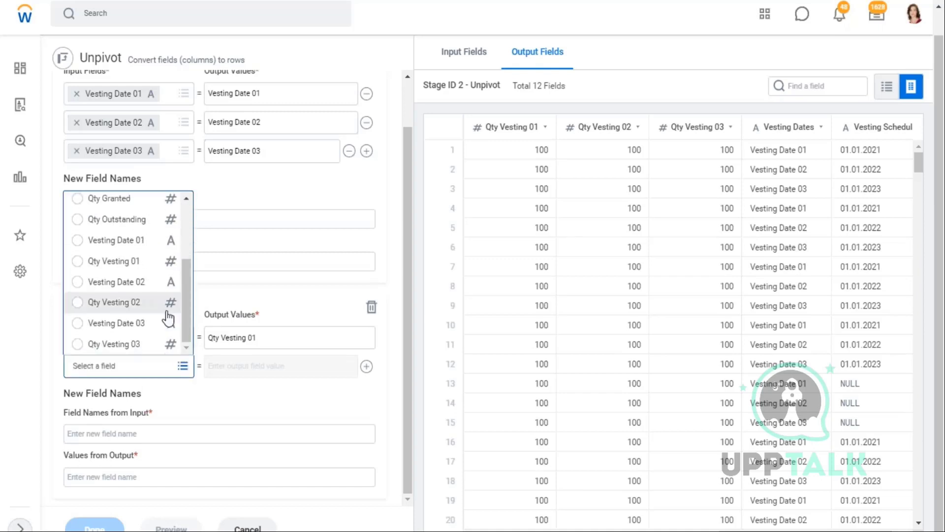
{"action": "left_click", "coordinate": [133, 303]}
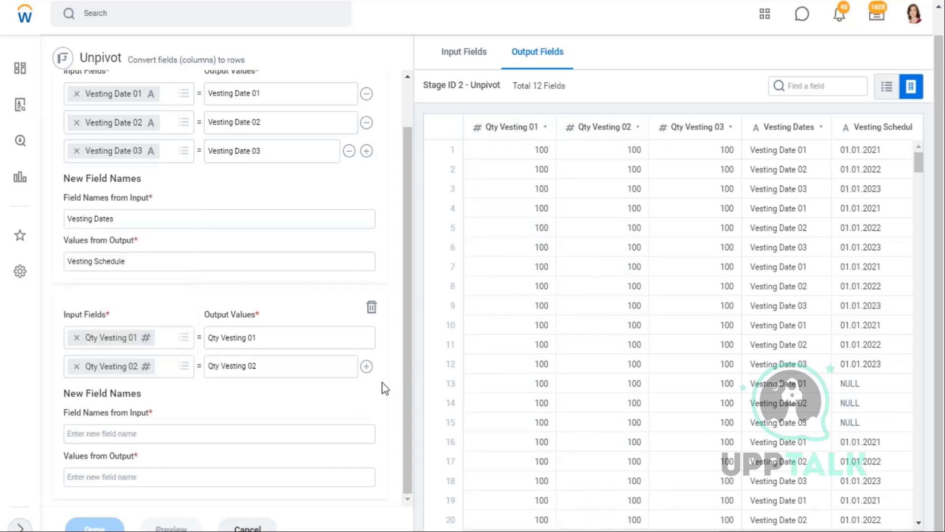
{"action": "left_click", "coordinate": [367, 366]}
{"action": "scroll", "coordinate": [163, 355], "scroll_direction": "down", "scroll_amount": 1}
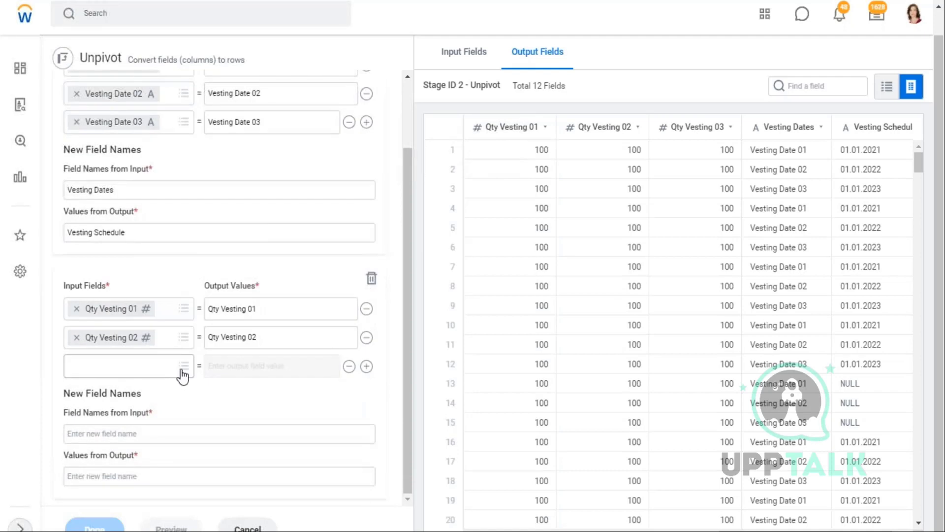
{"action": "left_click", "coordinate": [183, 366]}
{"action": "scroll", "coordinate": [135, 275], "scroll_direction": "down", "scroll_amount": 3}
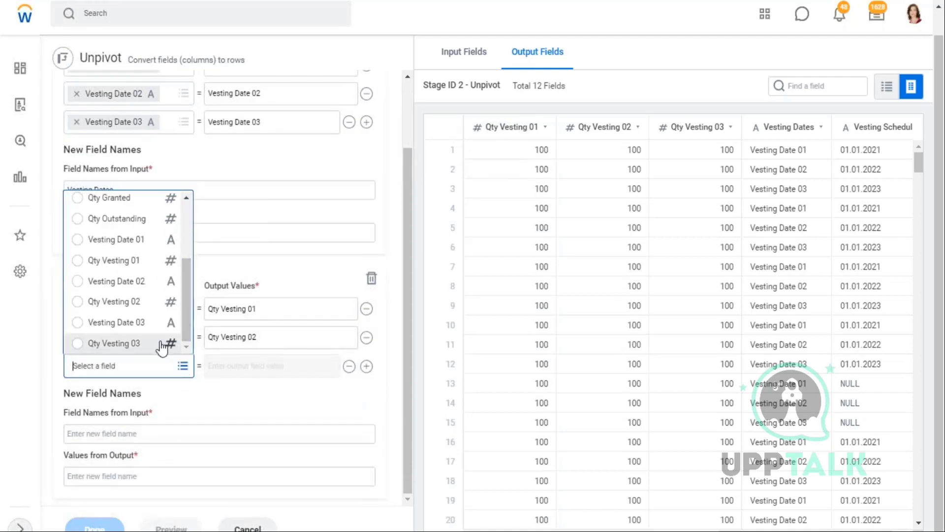
{"action": "left_click", "coordinate": [131, 344]}
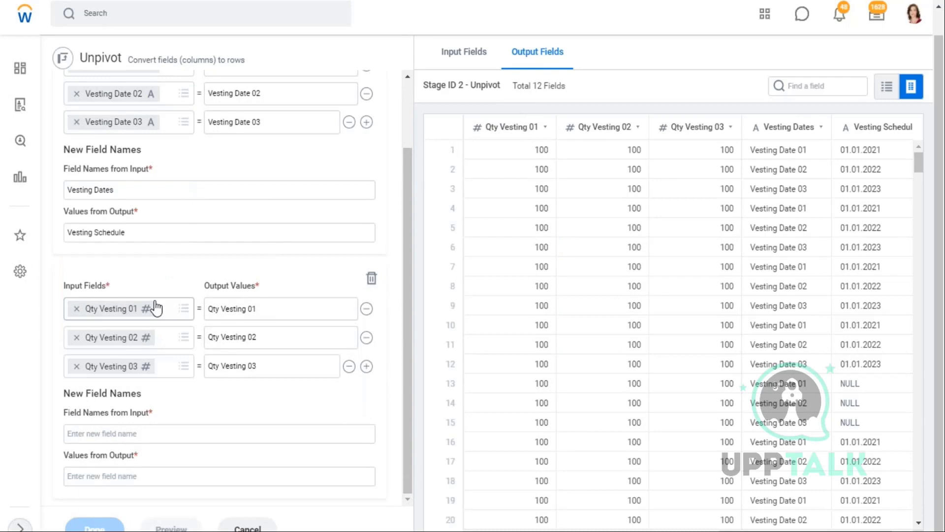
- Name the group's output fields Vesting Quantity and Vesting Quantity Value
{"action": "left_click", "coordinate": [128, 432]}
{"action": "type", "text": "Vesting Quantity"}
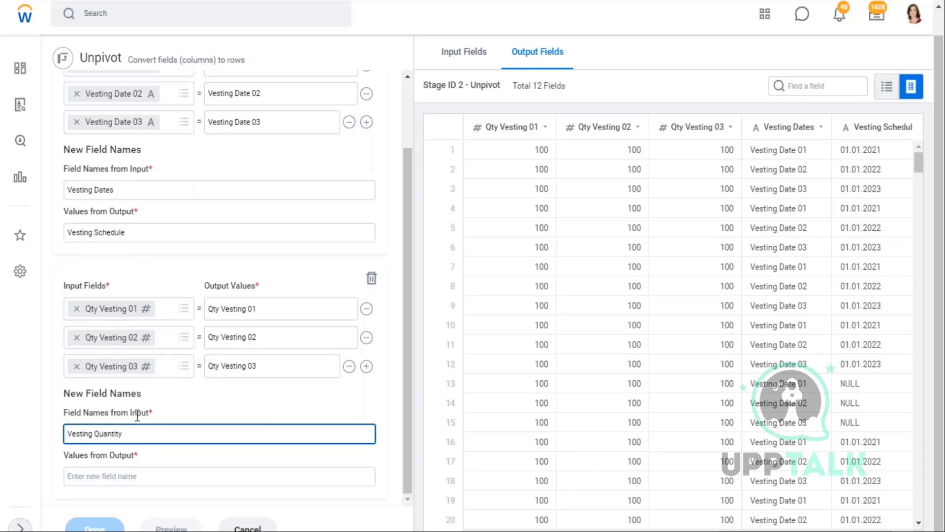
{"action": "left_click", "coordinate": [144, 456]}
{"action": "left_click_drag", "start_coordinate": [142, 433], "coordinate": [31, 436]}
{"action": "key", "text": "ctrl+c"}
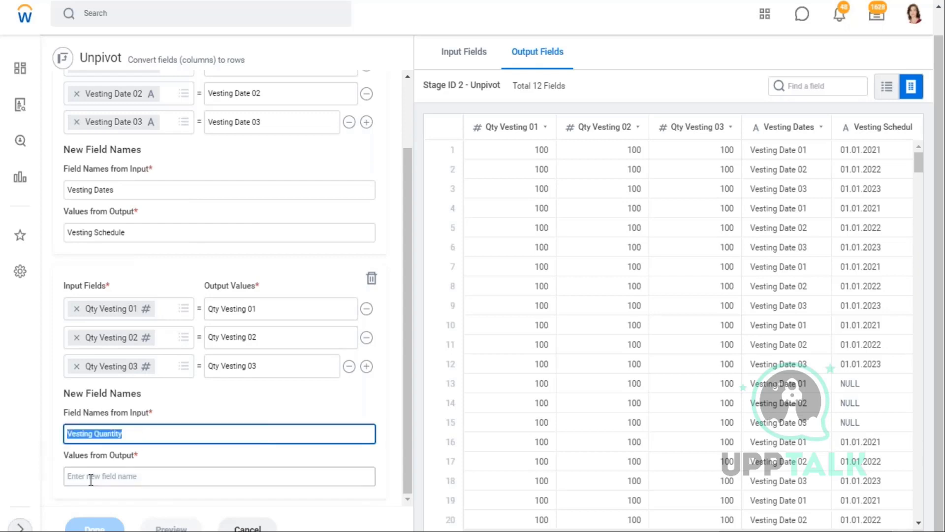
{"action": "left_click", "coordinate": [91, 478]}
{"action": "key", "text": "ctrl+v"}
{"action": "type", "text": "V"}
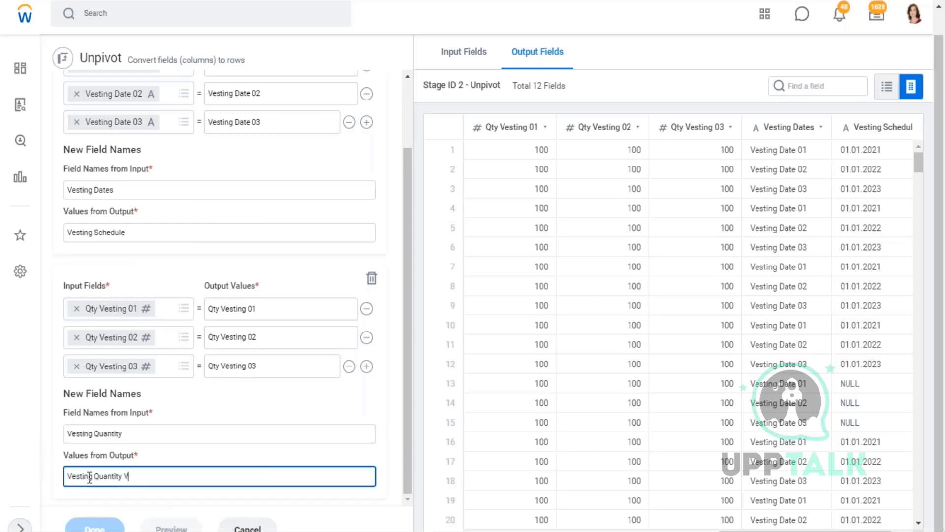
{"action": "type", "text": "alue"}
{"action": "left_click", "coordinate": [201, 508]}
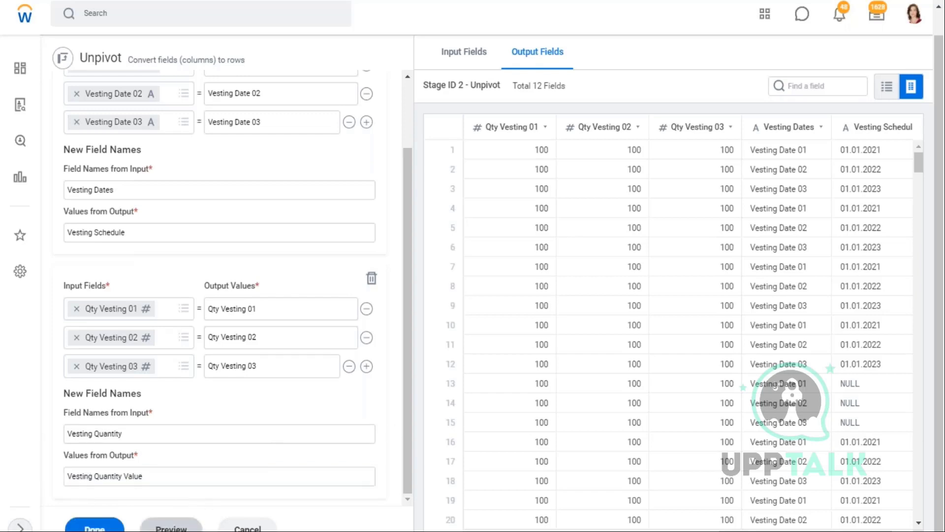
- Preview the unpivoted output, review the new Vesting field names, and finish the Unpivot stage
{"action": "left_click", "coordinate": [171, 526]}
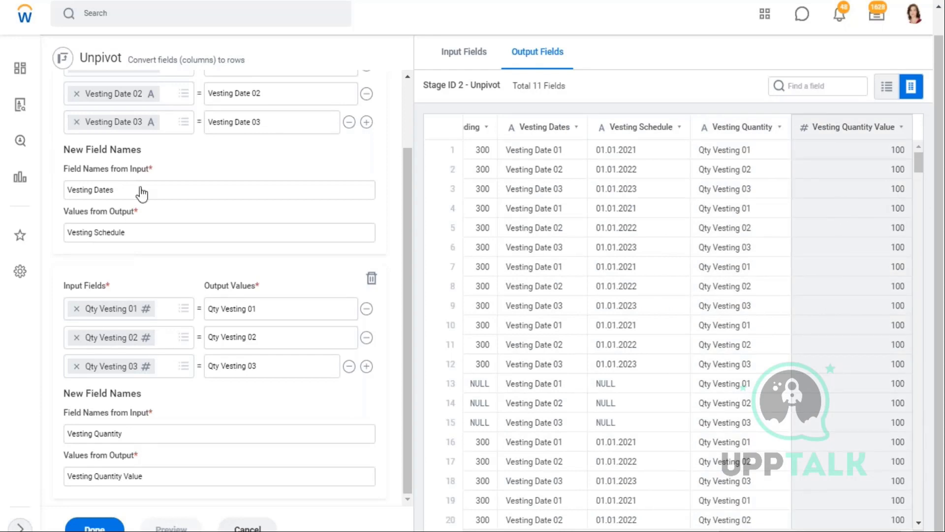
{"action": "left_click", "coordinate": [117, 191]}
{"action": "left_click_drag", "start_coordinate": [113, 191], "coordinate": [86, 196]}
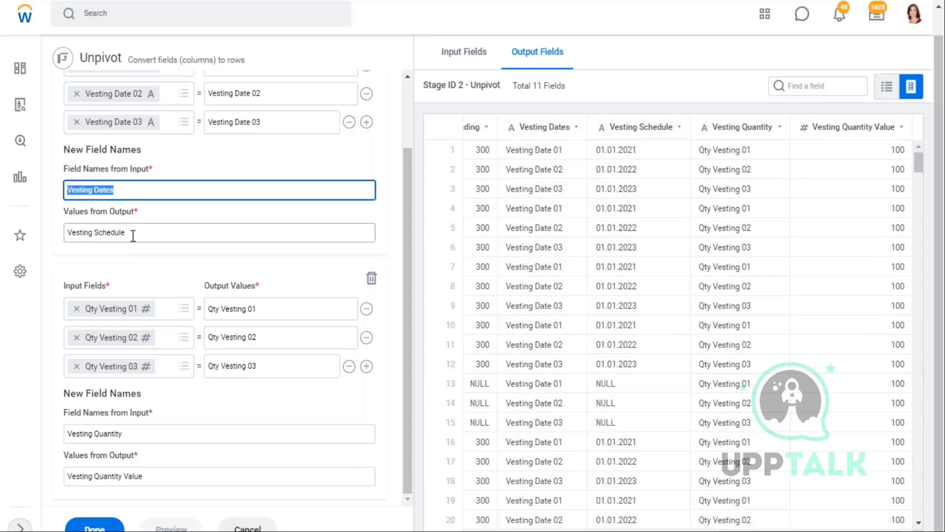
{"action": "left_click_drag", "start_coordinate": [133, 232], "coordinate": [79, 233]}
{"action": "left_click", "coordinate": [126, 437]}
{"action": "left_click_drag", "start_coordinate": [126, 436], "coordinate": [69, 434]}
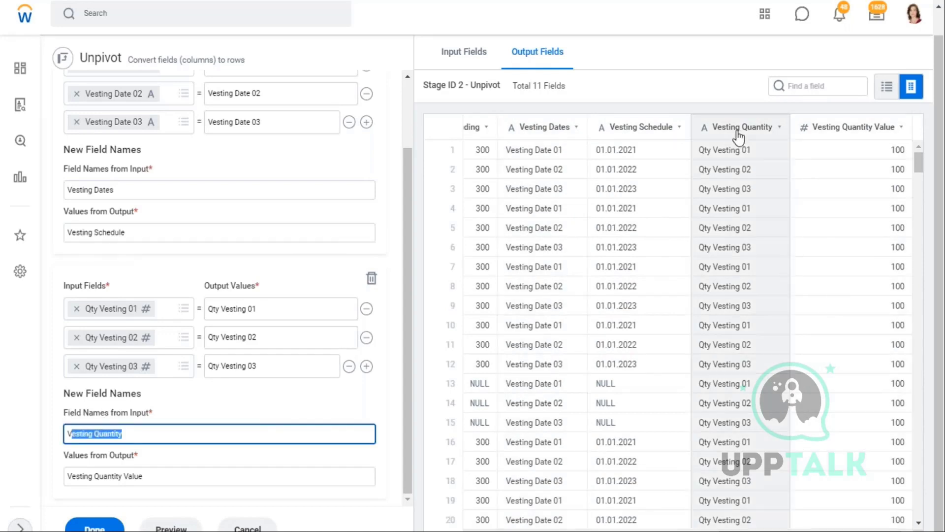
{"action": "left_click_drag", "start_coordinate": [143, 476], "coordinate": [104, 480]}
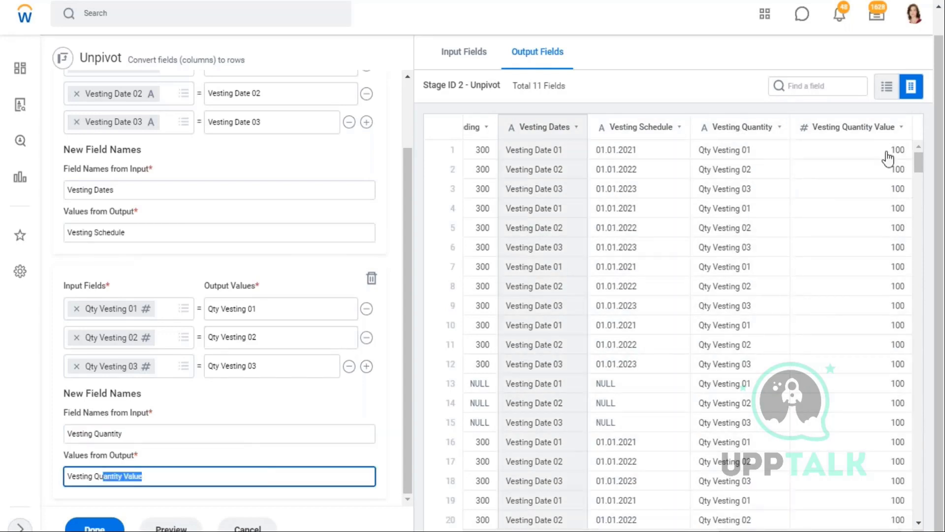
{"action": "left_click", "coordinate": [95, 527]}
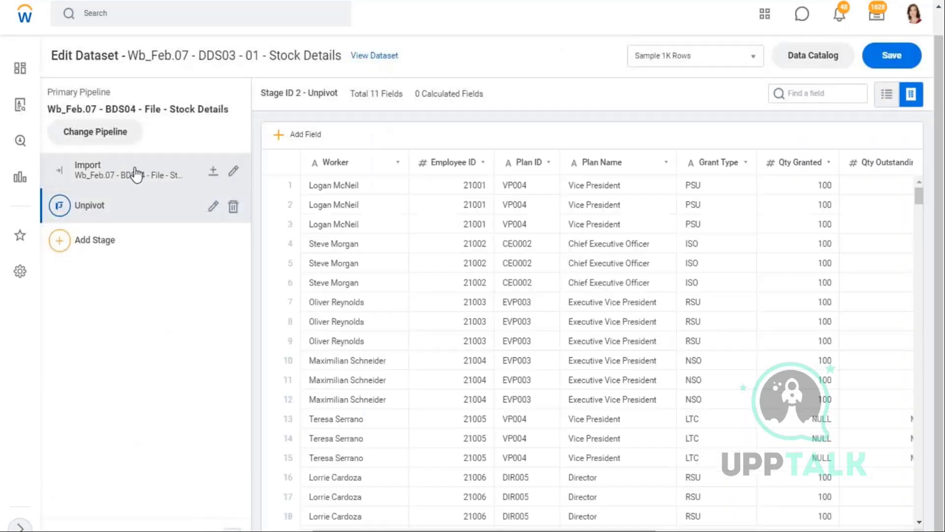
- Compare the Import stage's 13 fields with the Unpivot stage's 11-field output, then save the dataset
{"action": "left_click", "coordinate": [137, 173]}
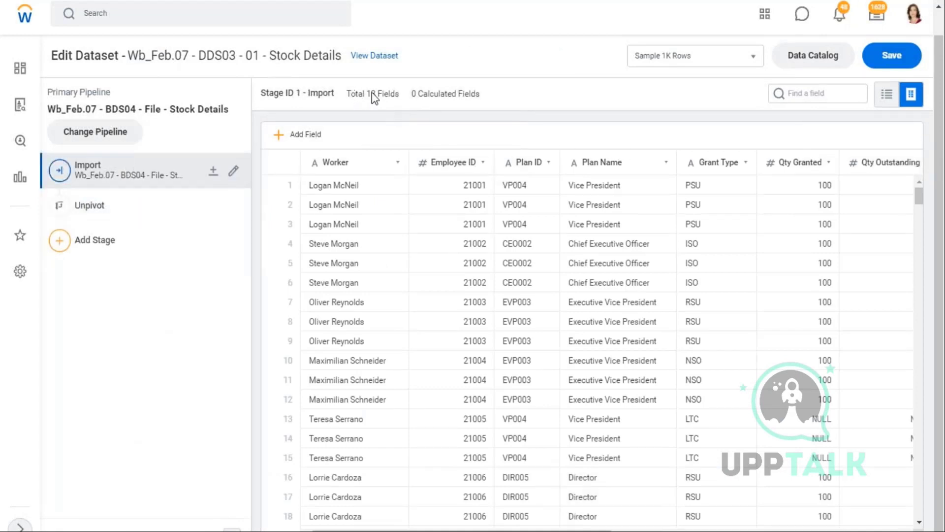
{"action": "triple_click", "coordinate": [403, 101]}
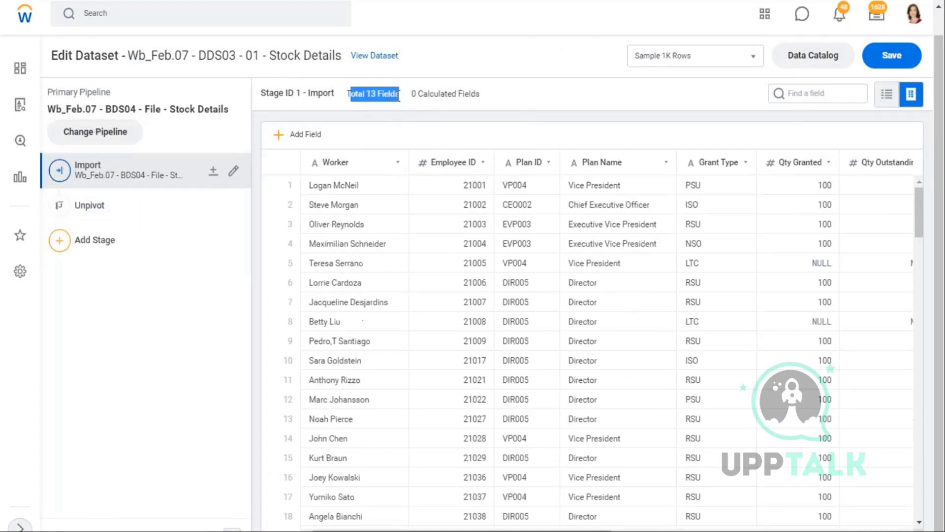
{"action": "left_click", "coordinate": [117, 213]}
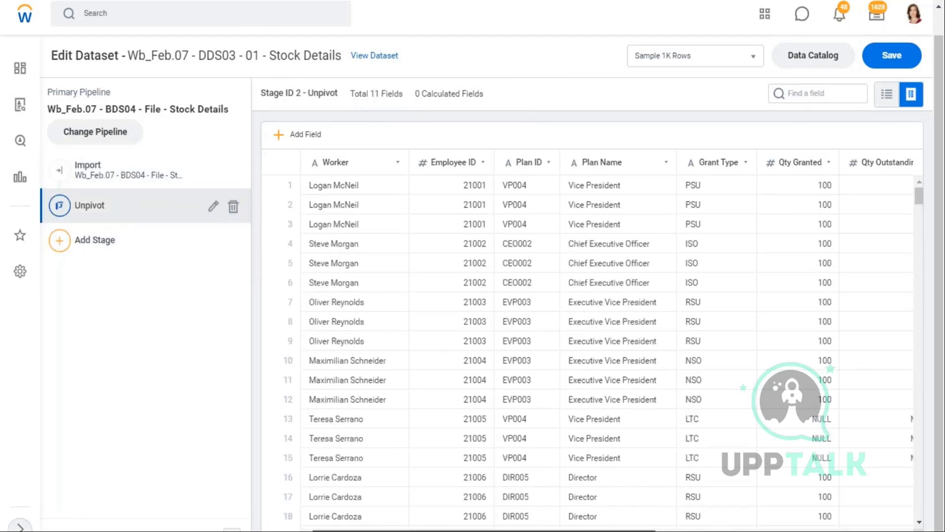
{"action": "left_click_drag", "start_coordinate": [640, 530], "coordinate": [886, 531]}
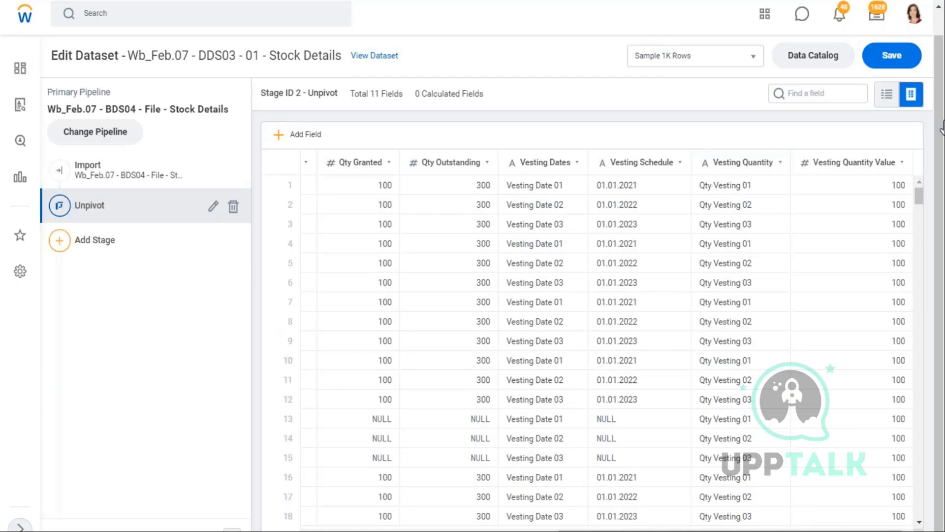
{"action": "left_click", "coordinate": [892, 55]}
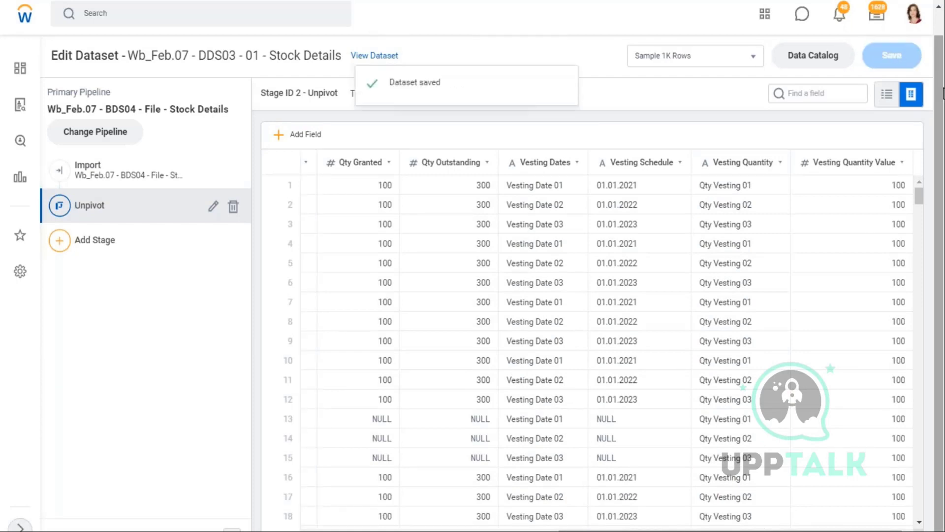
{"action": "key", "text": "alt+Tab"}
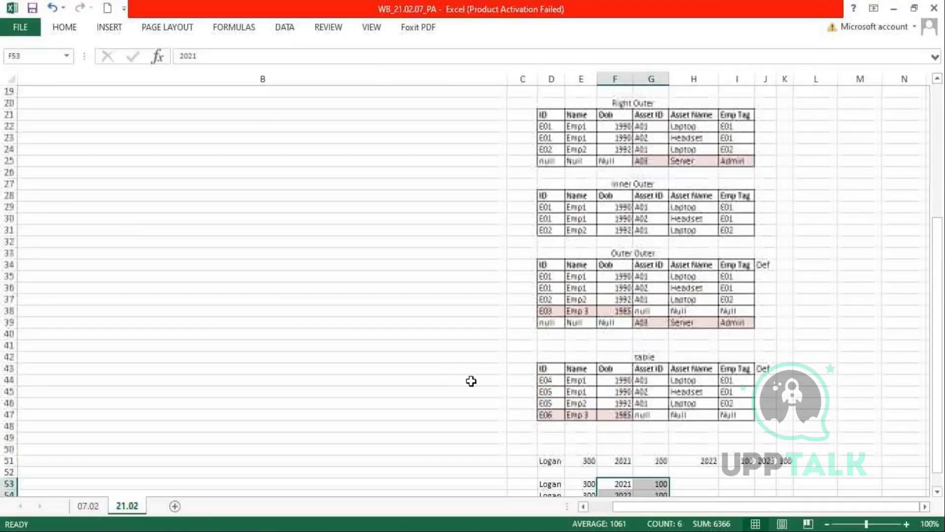
- Enter the label 'UnPivot Stage' in cell A14
{"action": "scroll", "coordinate": [105, 247], "scroll_direction": "up", "scroll_amount": 4}
{"action": "left_click", "coordinate": [109, 375]}
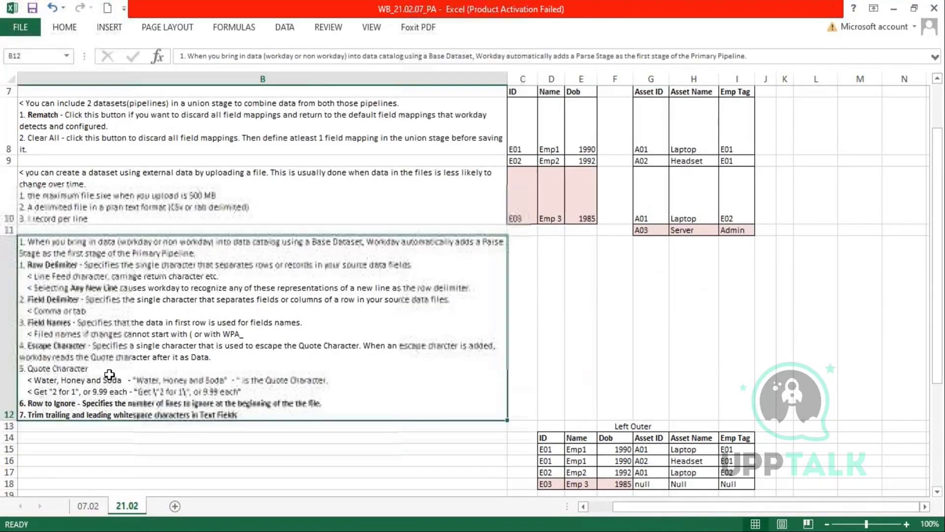
{"action": "key", "text": "Left"}
{"action": "key", "text": "Down"}
{"action": "key", "text": "Down"}
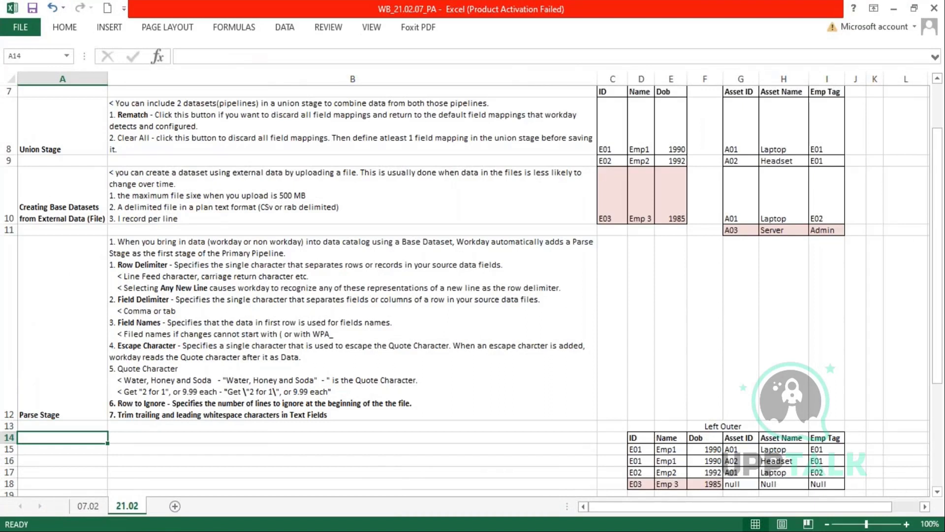
{"action": "type", "text": "U"}
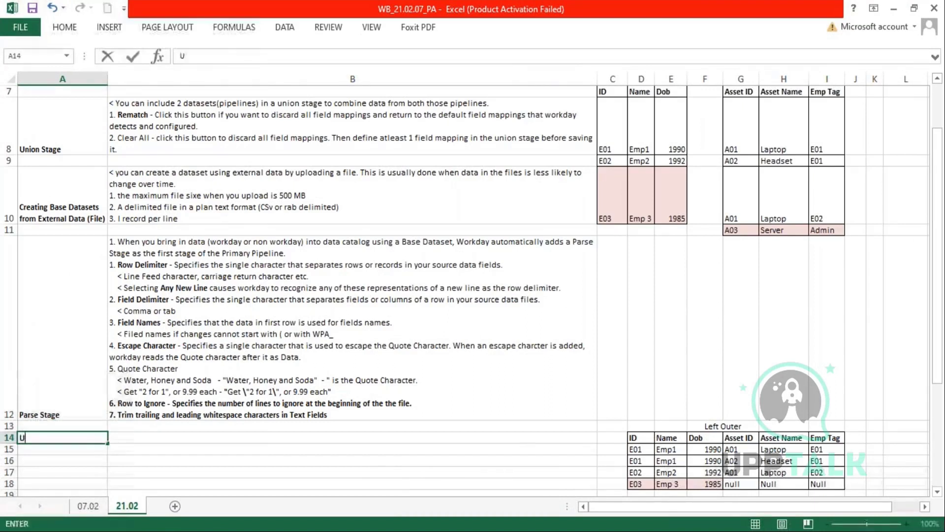
{"action": "type", "text": "nPivot Stage"}
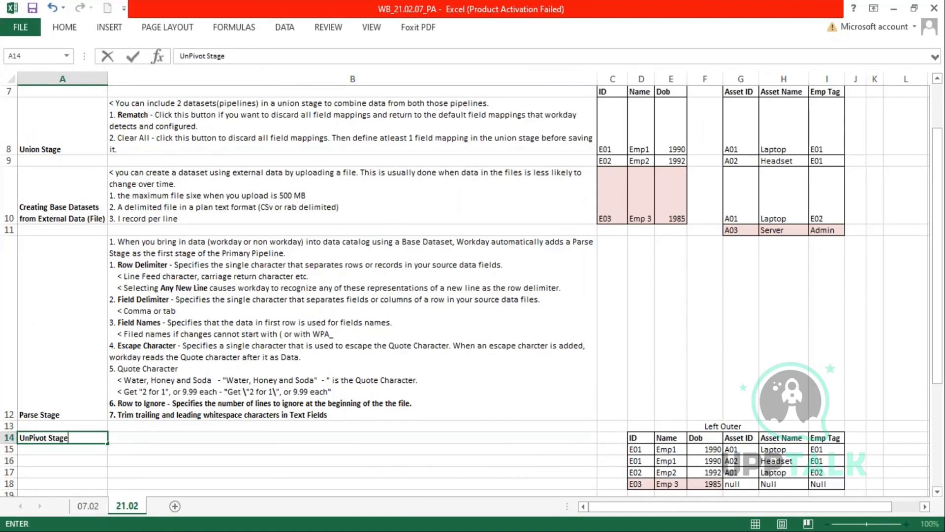
{"action": "key", "text": "Tab"}
- In B14, note that the Unpivot stage converts columns to rows, with a second line on all field types
{"action": "type", "text": "< Unpivot"}
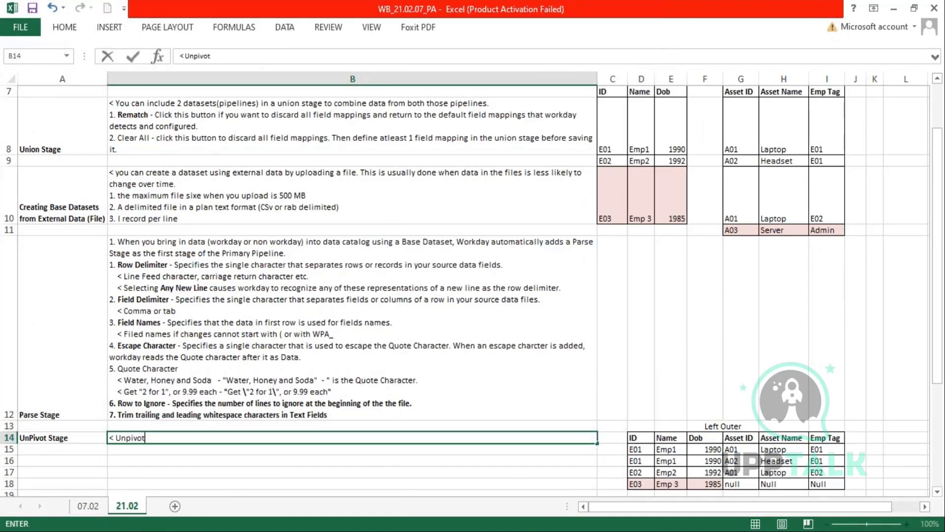
{"action": "type", "text": " stage enables convert"}
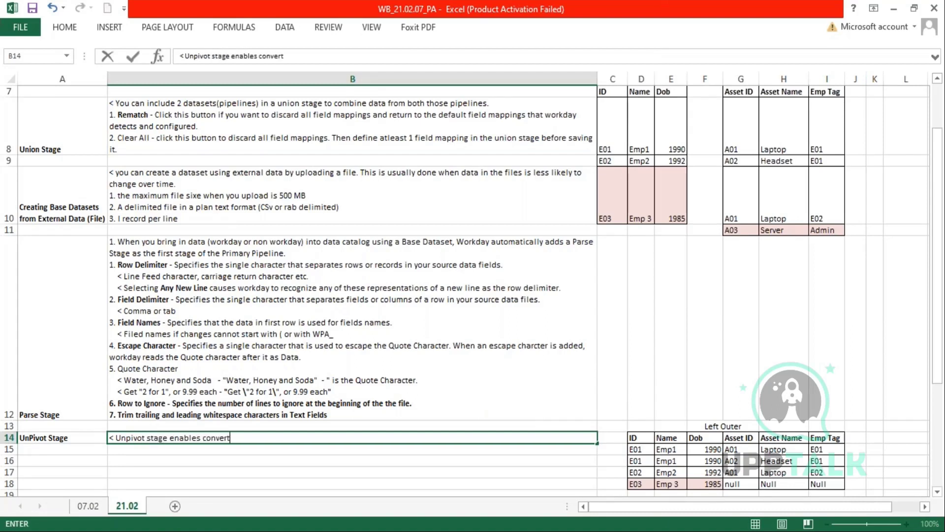
{"action": "type", "text": "ing data from columns to rows."}
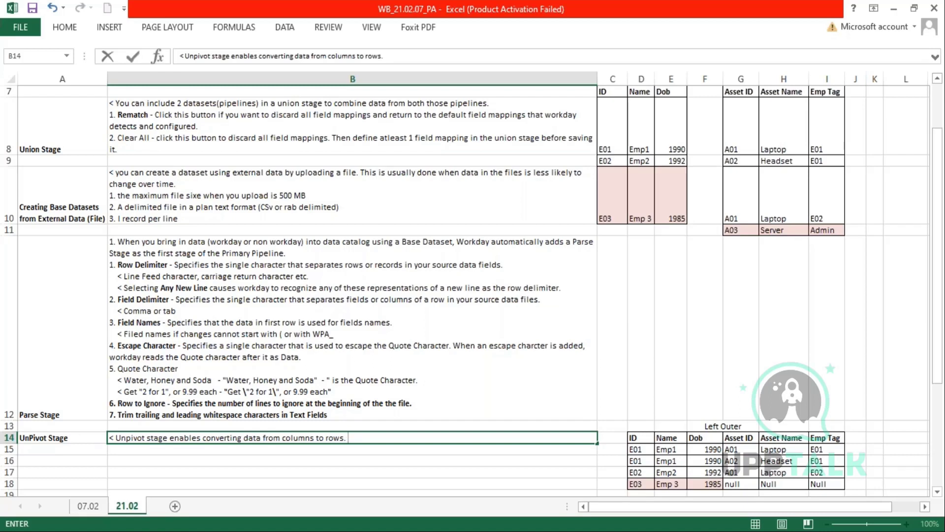
{"action": "key", "text": "alt+Return"}
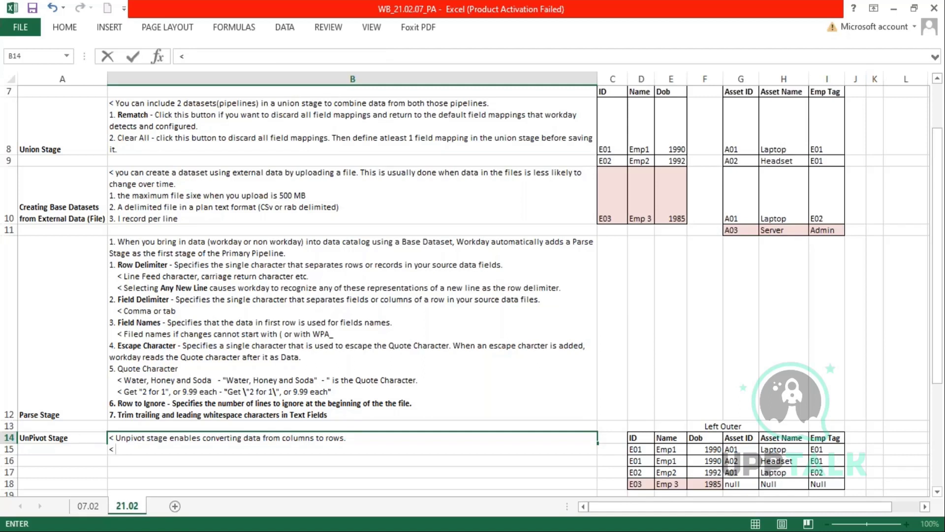
{"action": "type", "text": "< Appliable"}
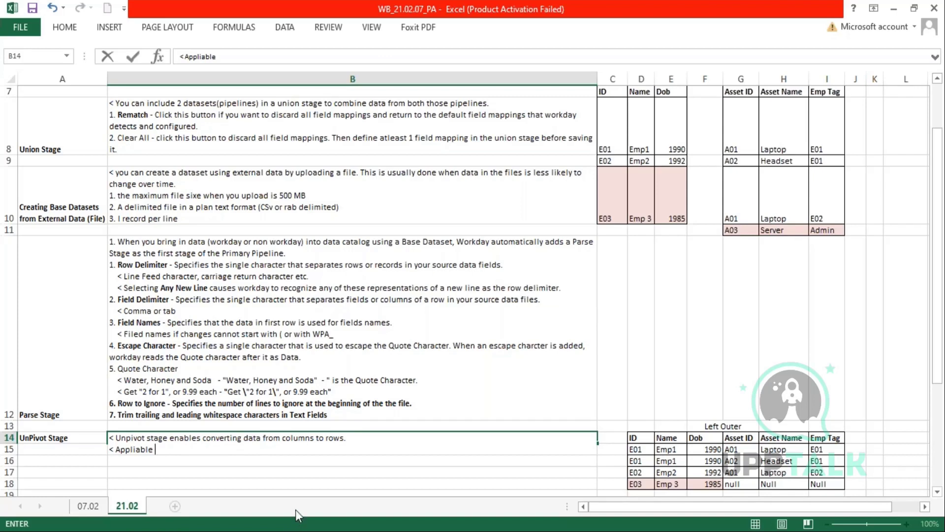
{"action": "type", "text": "for all field types."}
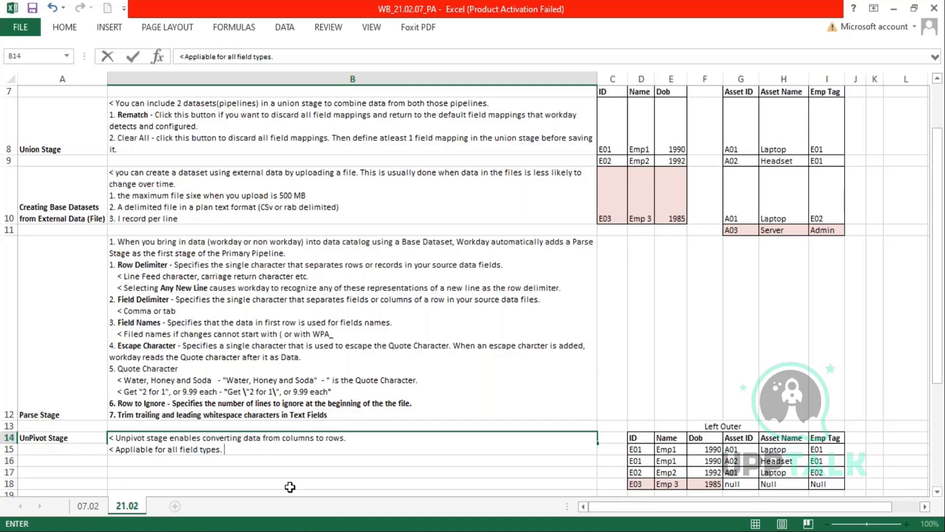
{"action": "key", "text": "alt+Tab"}
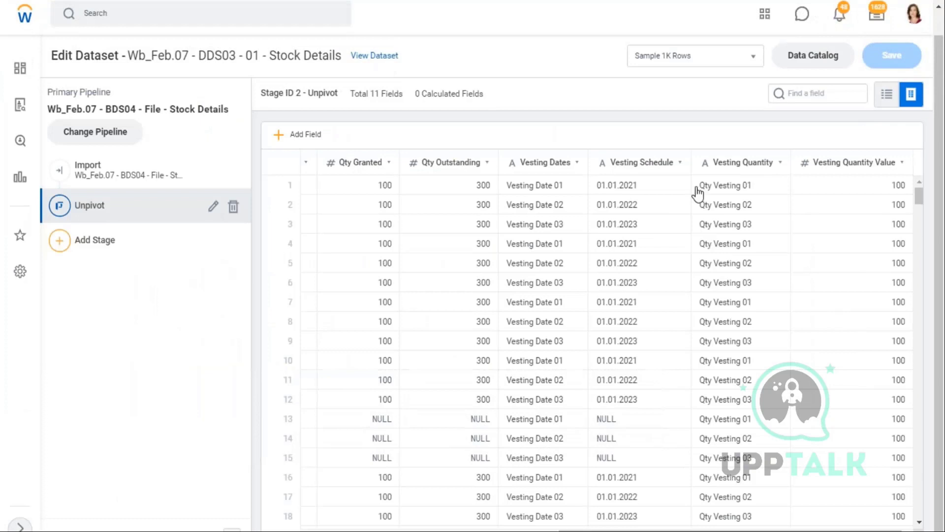
{"action": "left_click_drag", "start_coordinate": [605, 196], "coordinate": [602, 208]}
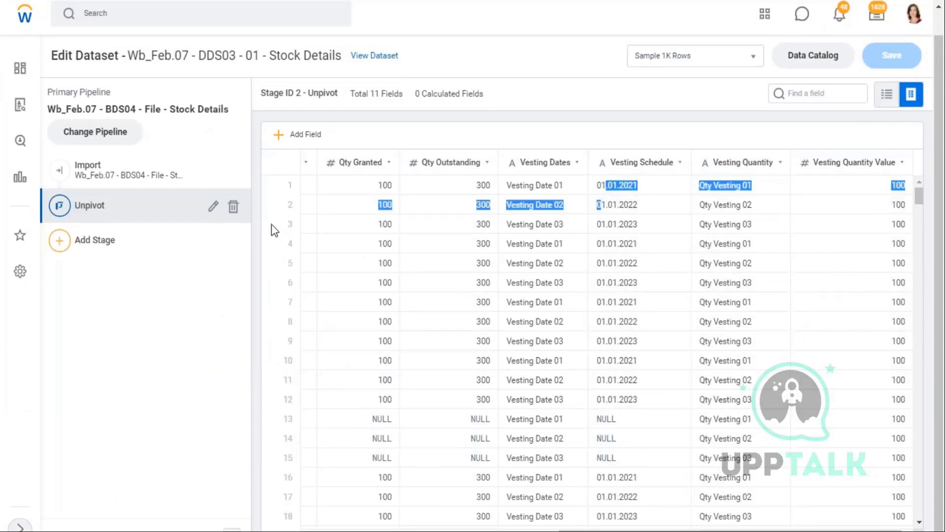
{"action": "key", "text": "alt+Tab"}
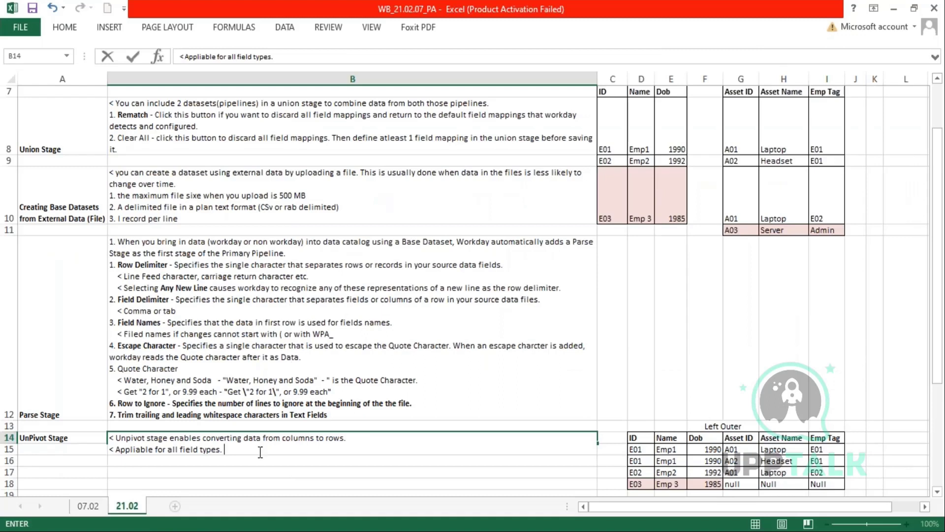
- Extend the B14 note with 'unpivot upto 150 input fields within each stage' and commit it
{"action": "type", "text": "unpivot upto 150 fiel"}
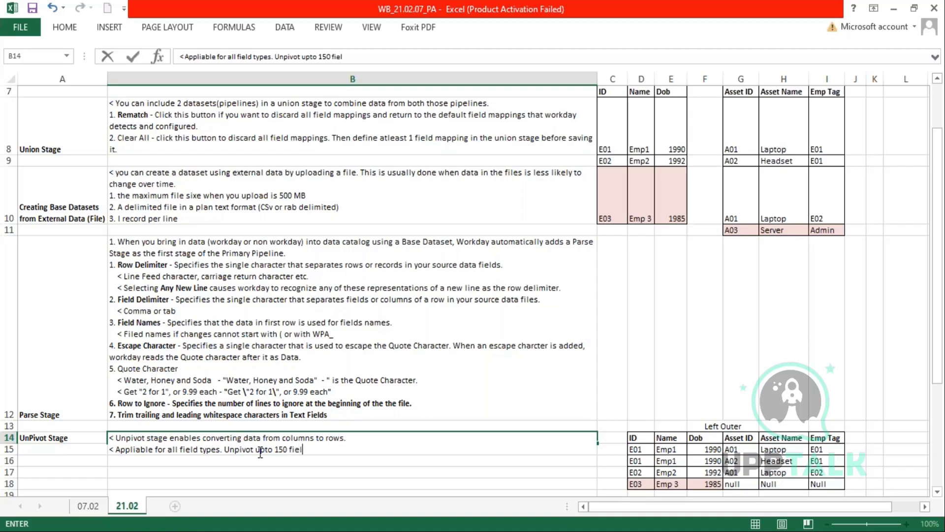
{"action": "key", "text": "BackSpace"}
{"action": "key", "text": "BackSpace"}
{"action": "key", "text": "BackSpace"}
{"action": "type", "text": "input fields with"}
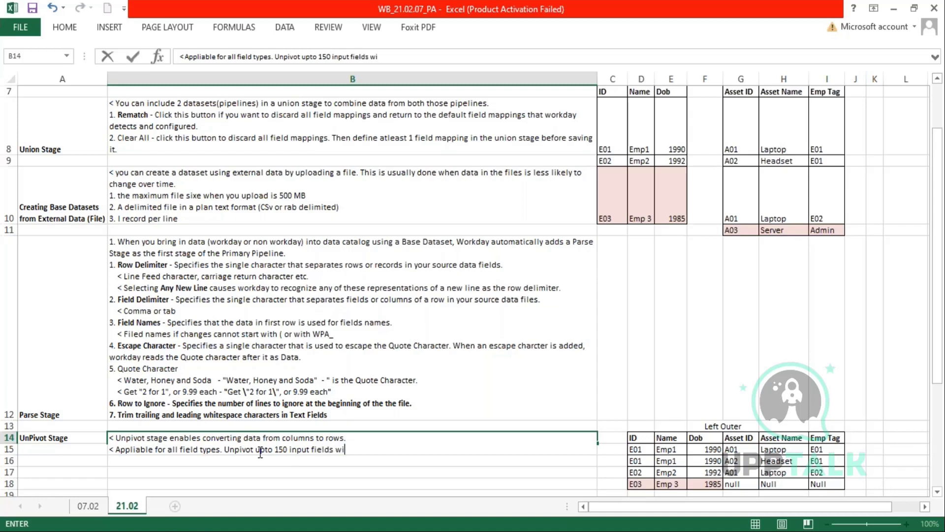
{"action": "type", "text": "in each stage"}
{"action": "key", "text": "Return"}
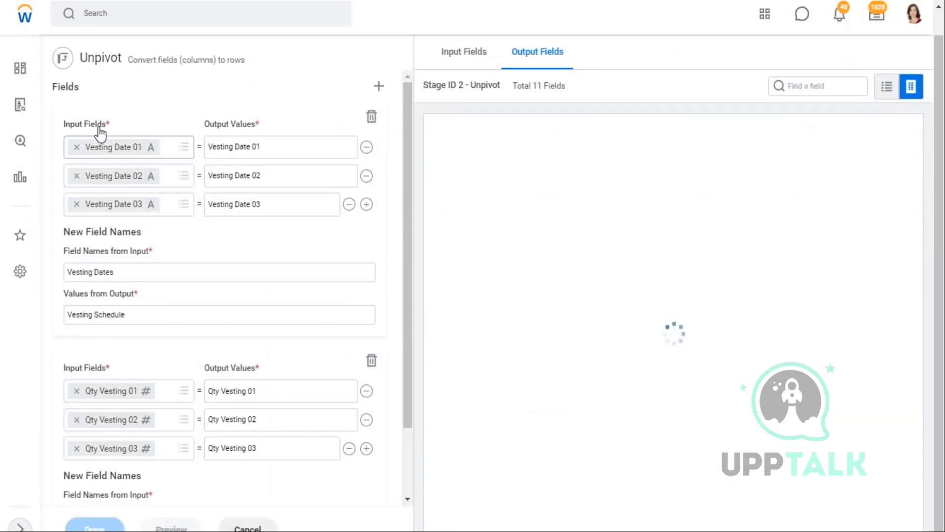
- Review the Unpivot stage's Input Fields, then return to the Excel workbook
{"action": "left_click_drag", "start_coordinate": [104, 124], "coordinate": [64, 124]}
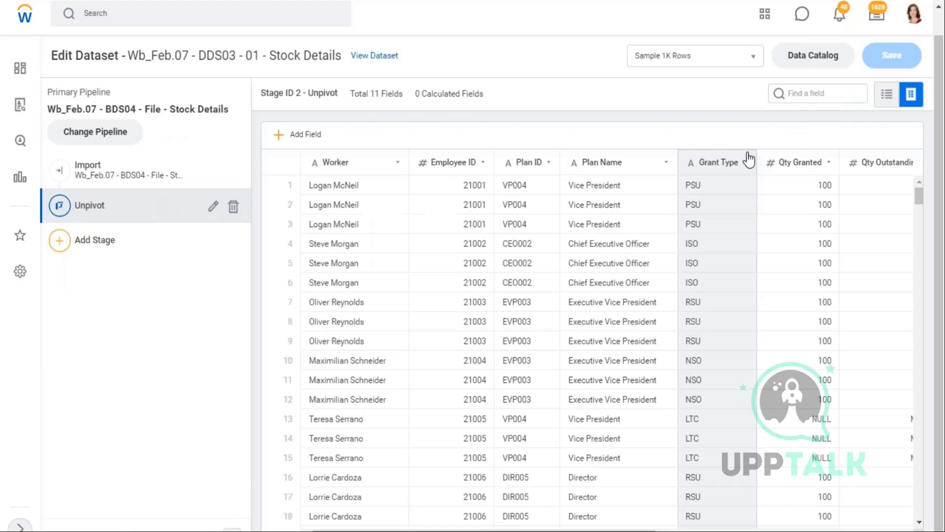
{"action": "key", "text": "alt+Tab"}
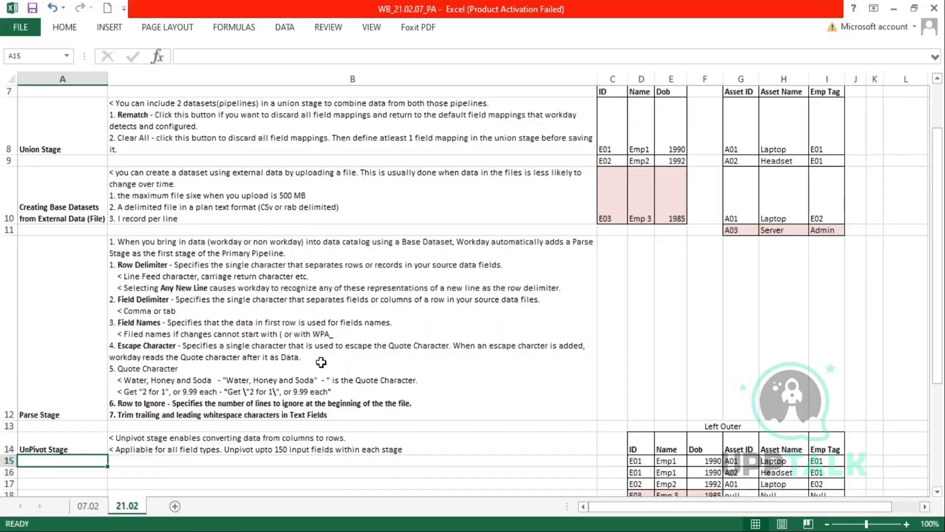
- Scroll down the 21.02 sheet, then return to the Workday dataset editor
{"action": "scroll", "coordinate": [321, 370], "scroll_direction": "down", "scroll_amount": 1}
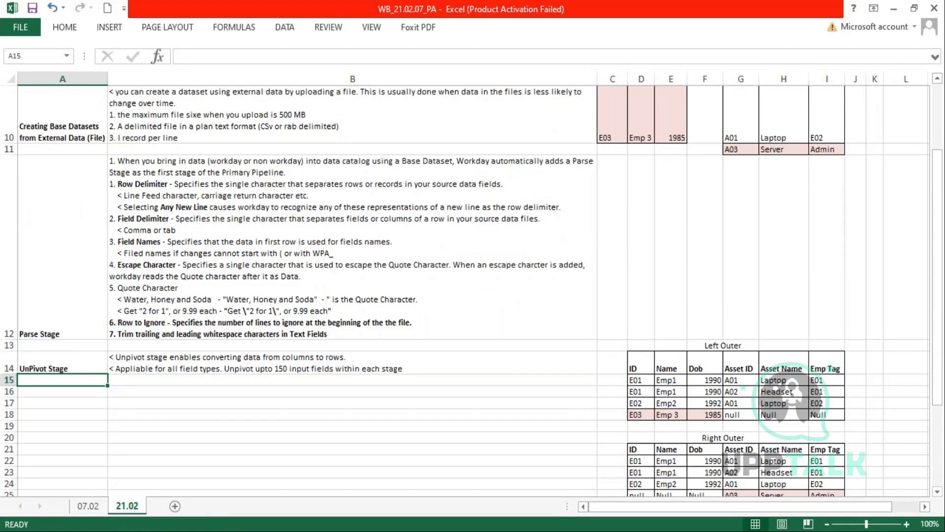
{"action": "key", "text": "alt+Tab"}
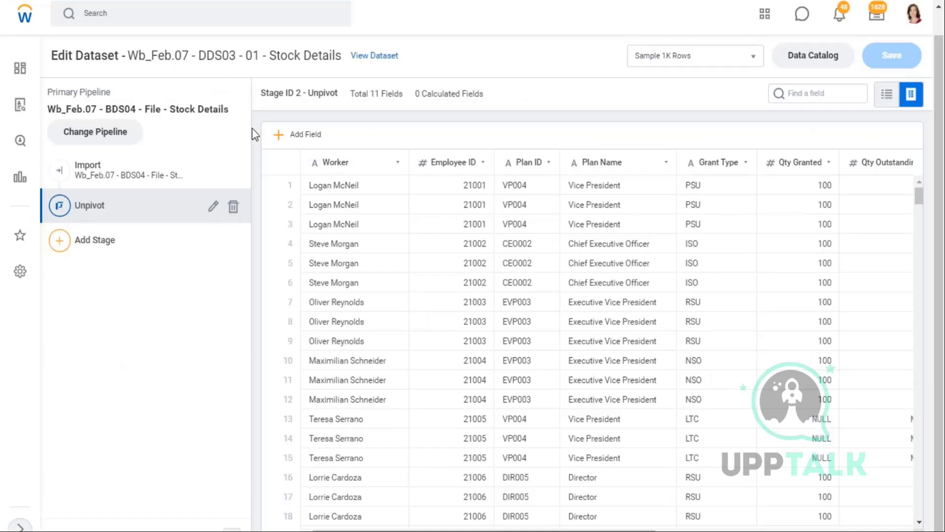
- Duplicate the browser tab holding the Stock Details Edit Dataset page
{"action": "left_click_drag", "start_coordinate": [401, 56], "coordinate": [158, 55]}
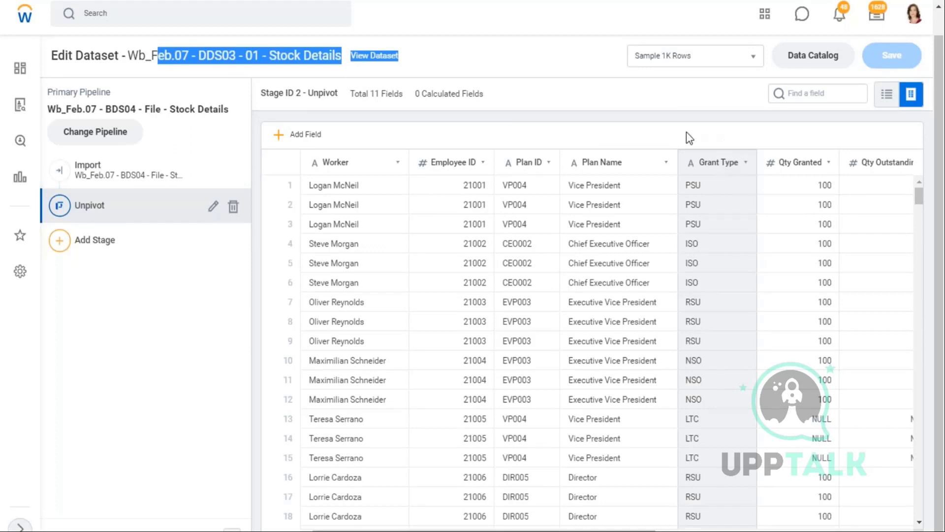
{"action": "left_click", "coordinate": [669, 105]}
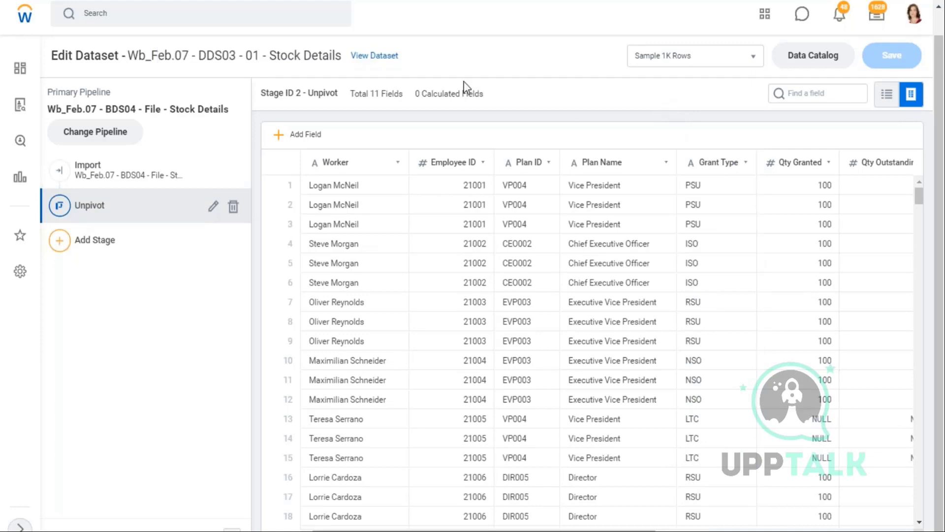
{"action": "right_click", "coordinate": [80, 1]}
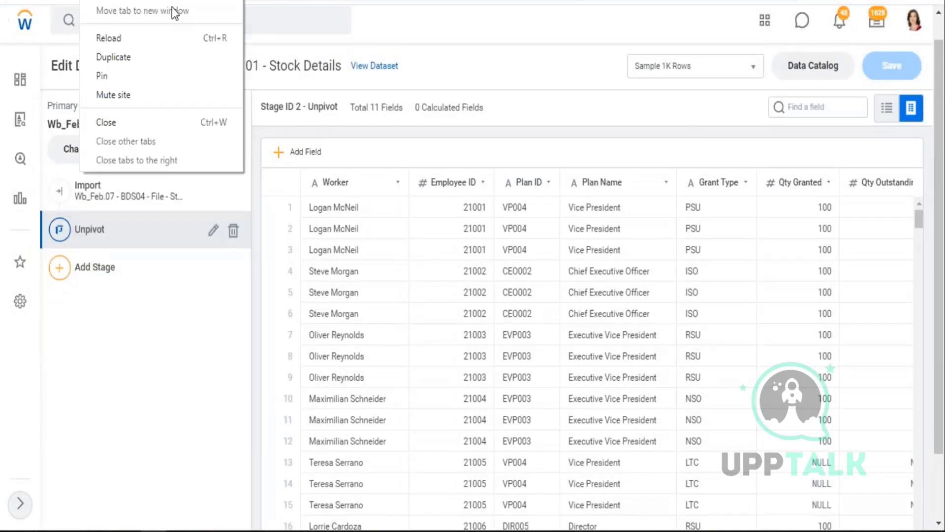
{"action": "left_click", "coordinate": [138, 57]}
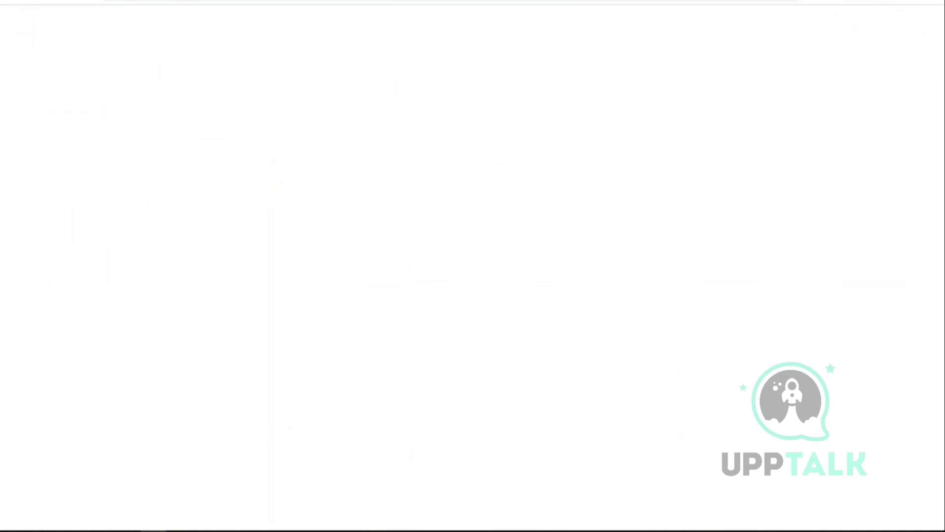
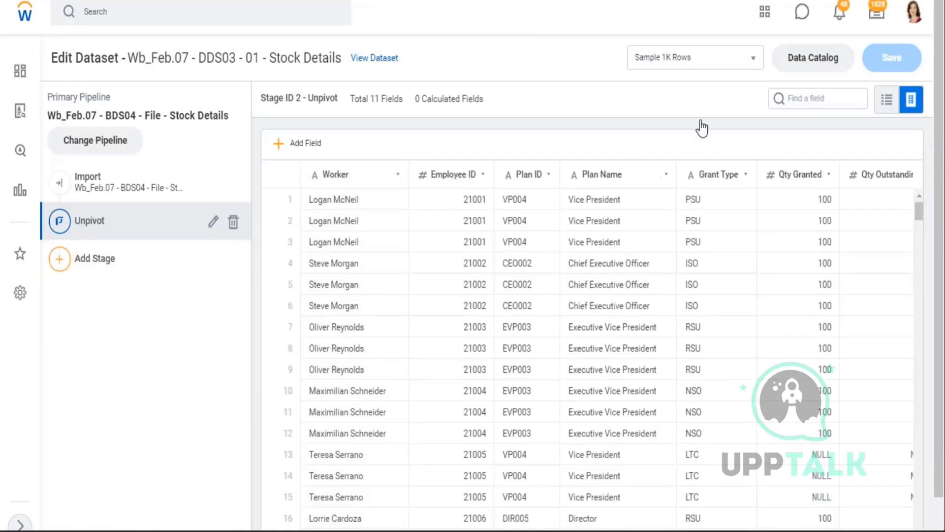
- Switch back to Prism and go to the Data Catalog's WB - Feb.07 datasets
{"action": "key", "text": "alt+Tab"}
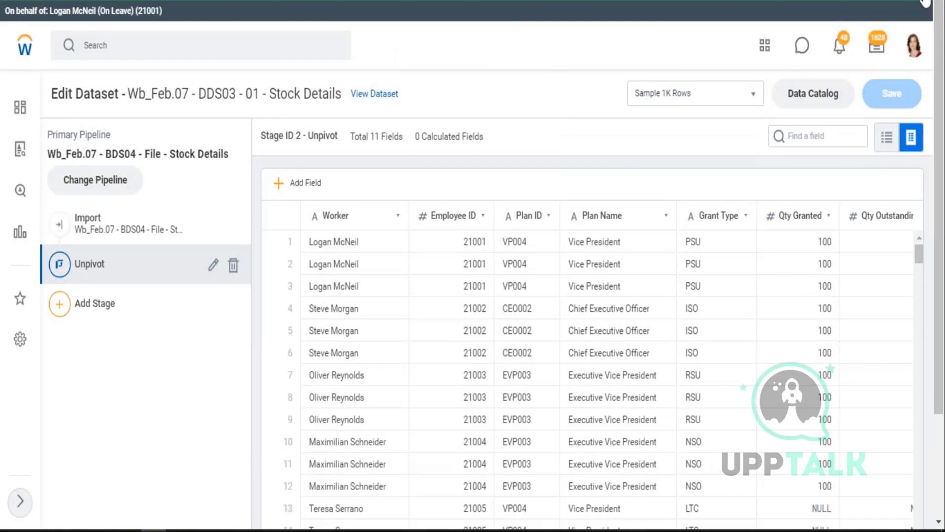
{"action": "scroll", "coordinate": [21, 73], "scroll_direction": "down", "scroll_amount": 1}
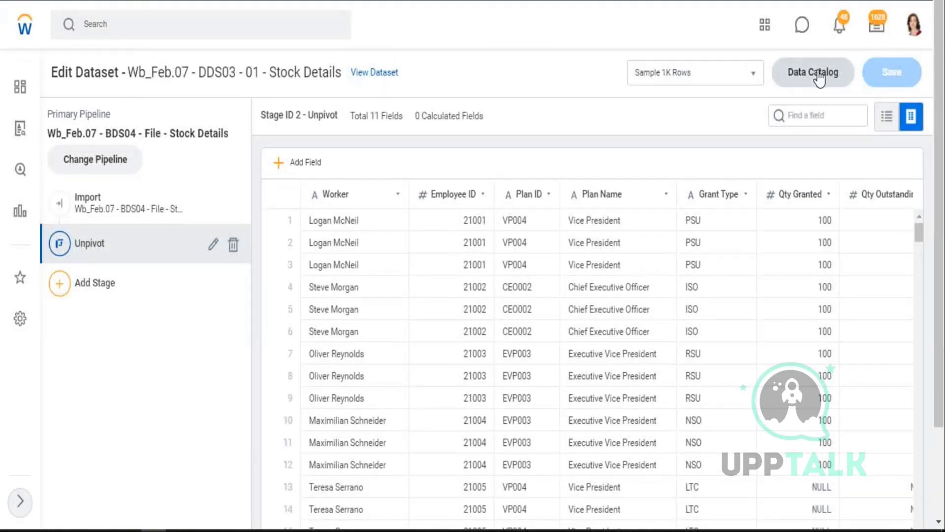
{"action": "left_click", "coordinate": [830, 71]}
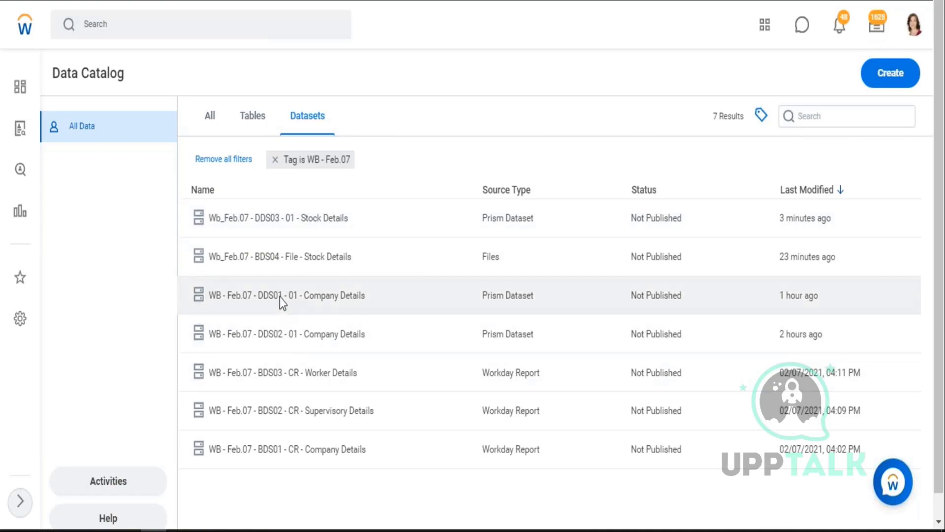
- Choose View Lineage from the DDS01 - 01 - Company Details row's right-click menu
{"action": "left_click", "coordinate": [280, 297]}
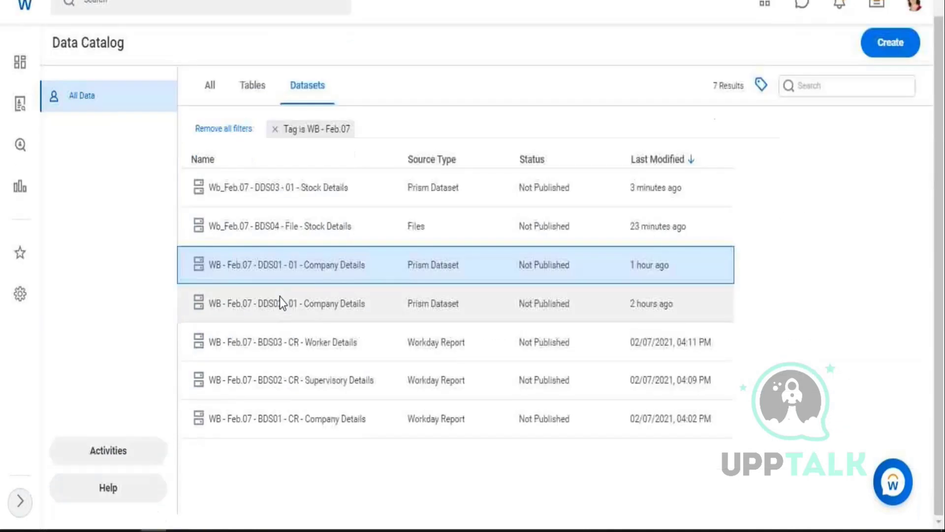
{"action": "right_click", "coordinate": [280, 267]}
{"action": "left_click", "coordinate": [301, 277]}
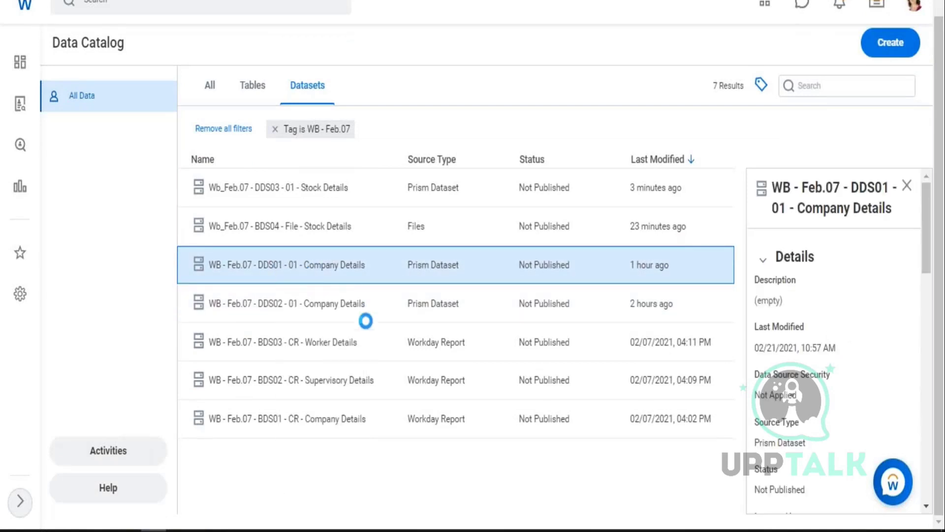
{"action": "right_click", "coordinate": [283, 266]}
{"action": "left_click", "coordinate": [327, 351]}
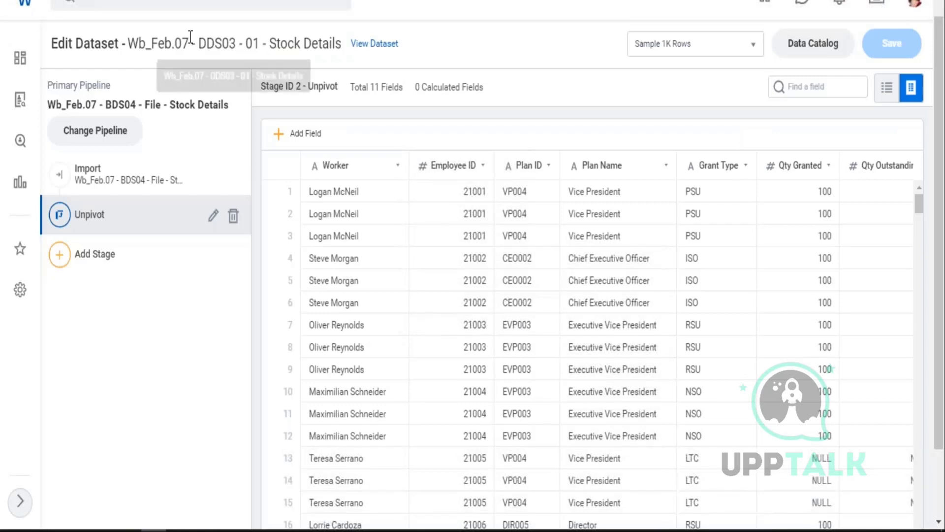
- Point out the Stock Details title, then edit the DDS01 Company Details node from the lineage graph
{"action": "left_click_drag", "start_coordinate": [184, 44], "coordinate": [317, 45]}
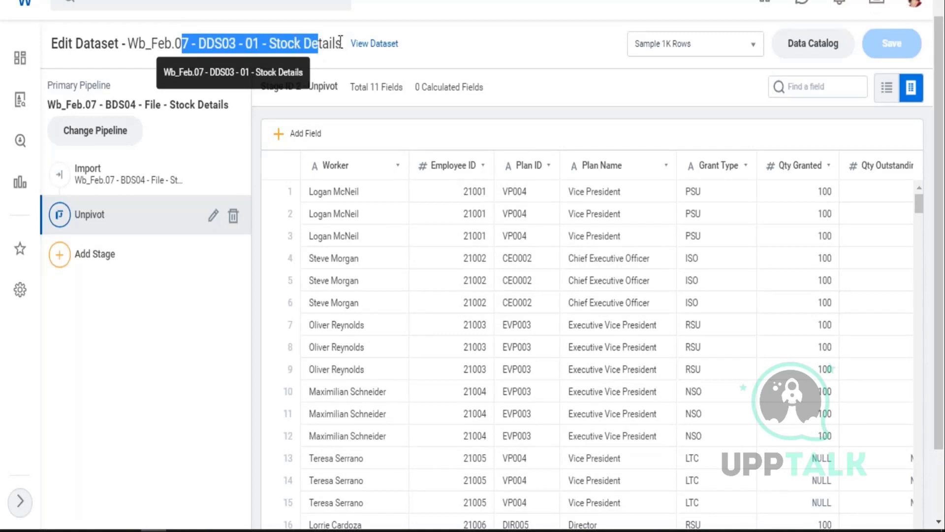
{"action": "left_click_drag", "start_coordinate": [343, 44], "coordinate": [264, 50]}
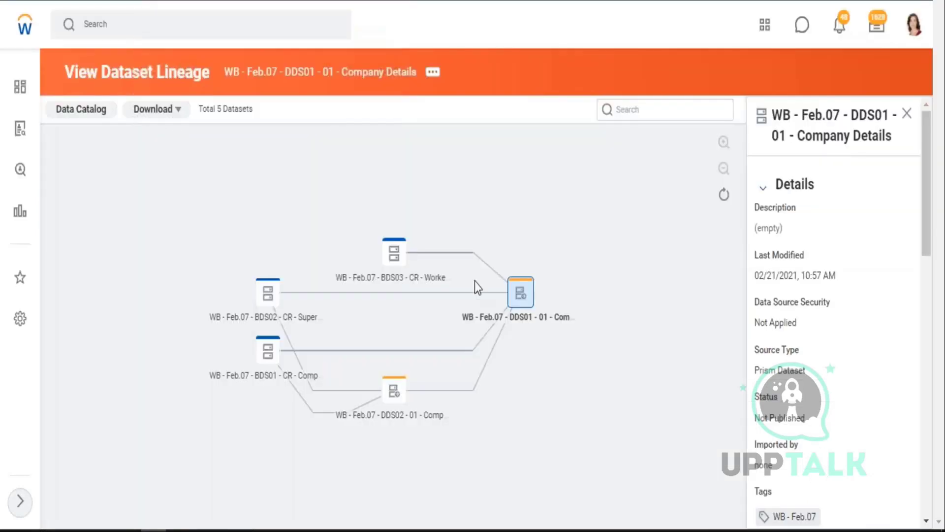
{"action": "left_click", "coordinate": [522, 296]}
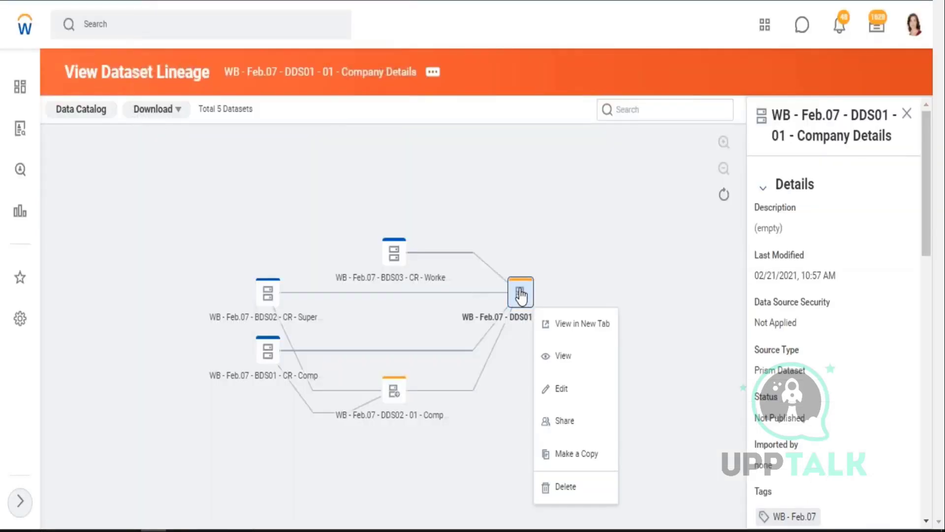
{"action": "left_click", "coordinate": [629, 389]}
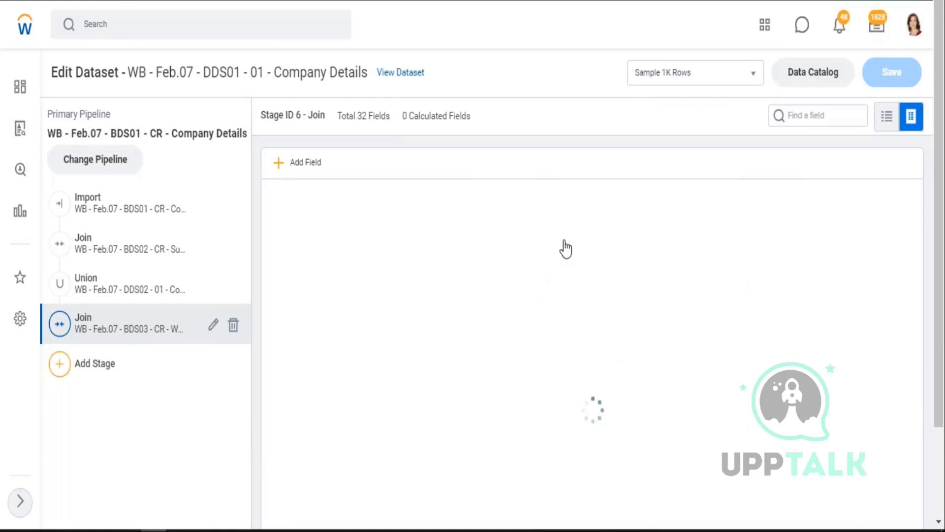
- Scroll the Join stage table and confirm Worker_Name's field type is Text
{"action": "scroll", "coordinate": [562, 249], "scroll_direction": "down", "scroll_amount": 2}
{"action": "scroll", "coordinate": [591, 320], "scroll_direction": "down", "scroll_amount": 3}
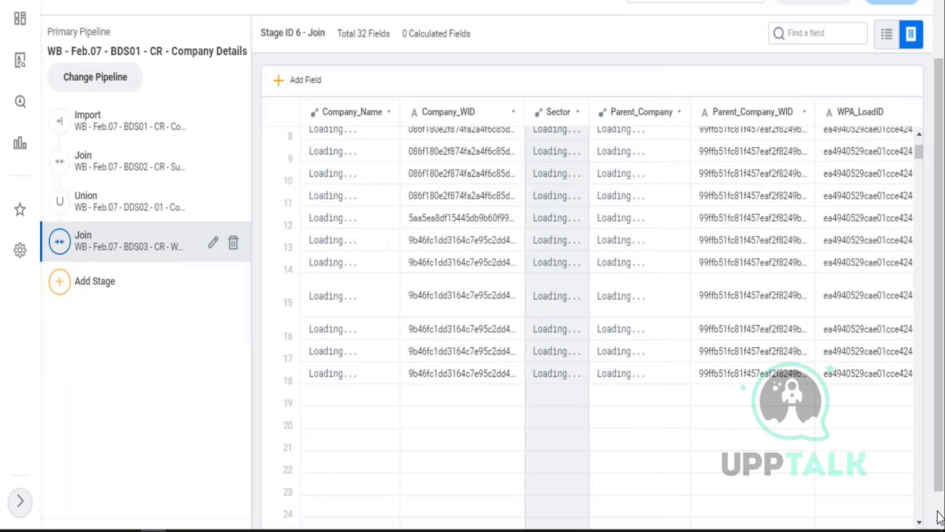
{"action": "scroll", "coordinate": [938, 514], "scroll_direction": "down", "scroll_amount": 1}
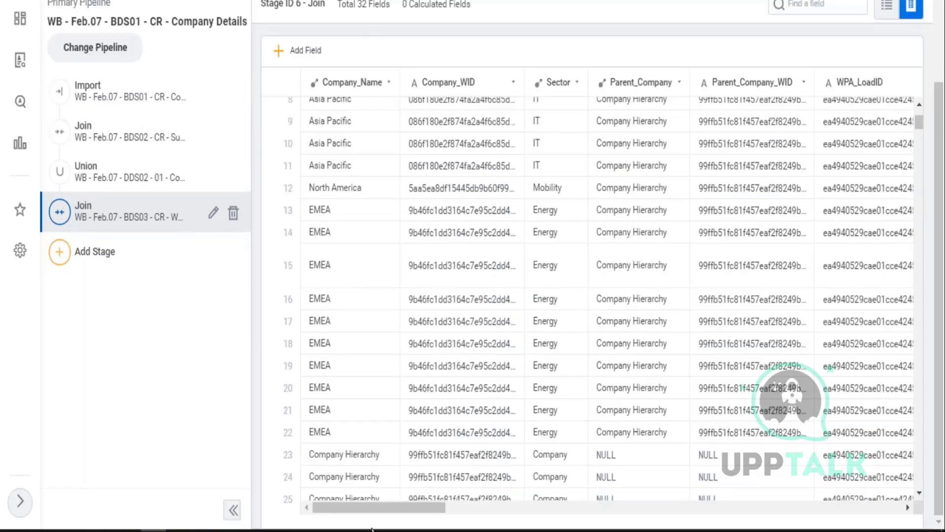
{"action": "left_click_drag", "start_coordinate": [417, 508], "coordinate": [744, 500]}
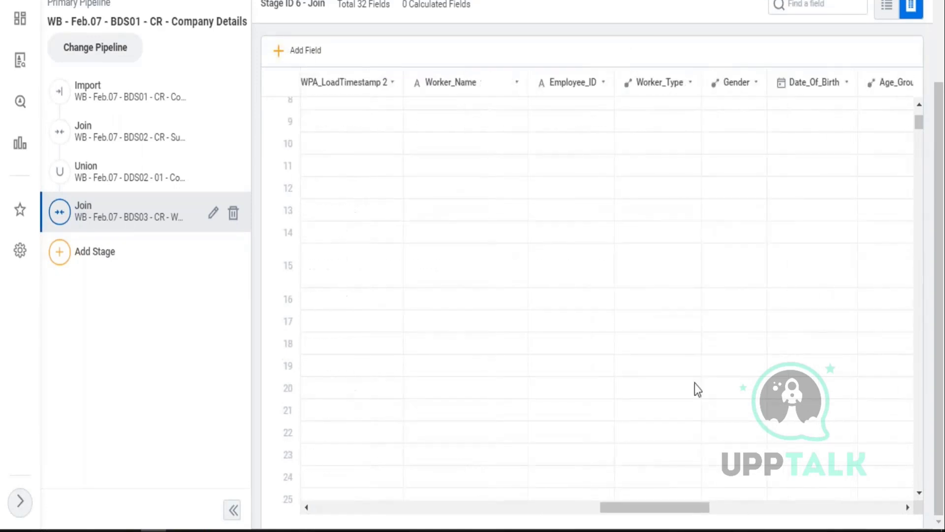
{"action": "left_click", "coordinate": [454, 116]}
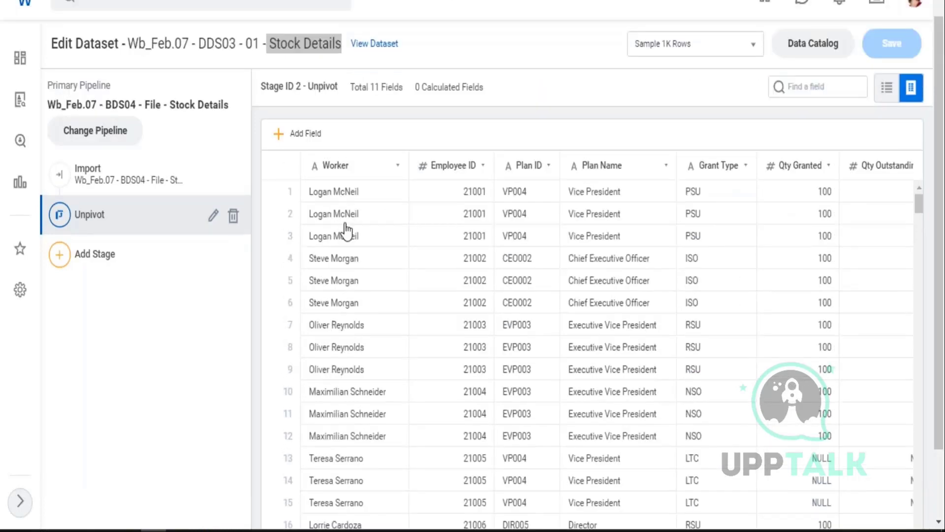
{"action": "left_click", "coordinate": [345, 232]}
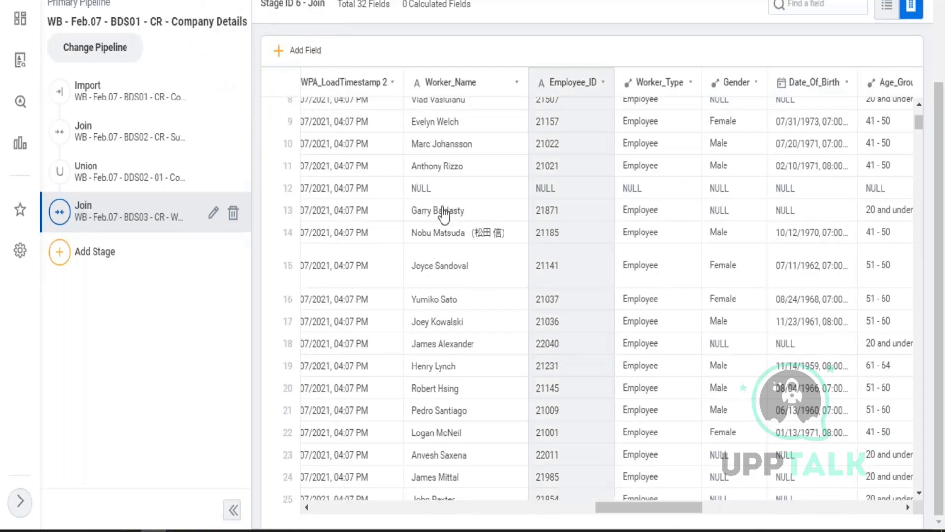
{"action": "left_click", "coordinate": [452, 143]}
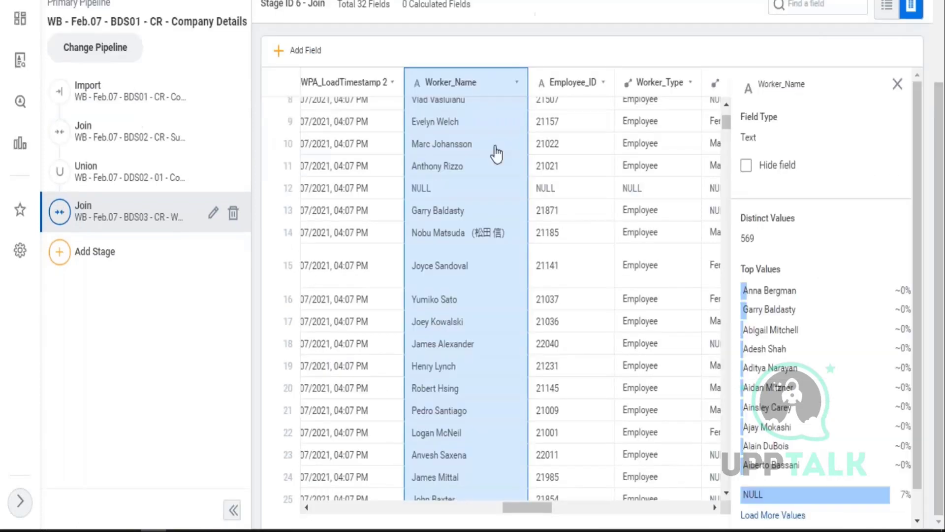
{"action": "left_click_drag", "start_coordinate": [766, 139], "coordinate": [745, 138]}
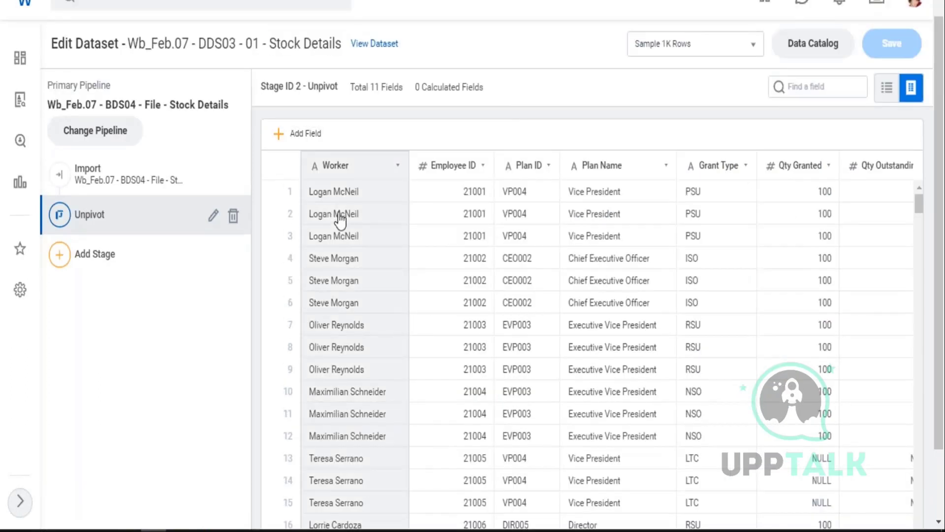
- Confirm the Stock Details Worker field is Text, then bring up Employee_ID's details
{"action": "left_click", "coordinate": [339, 220]}
{"action": "double_click", "coordinate": [759, 221]}
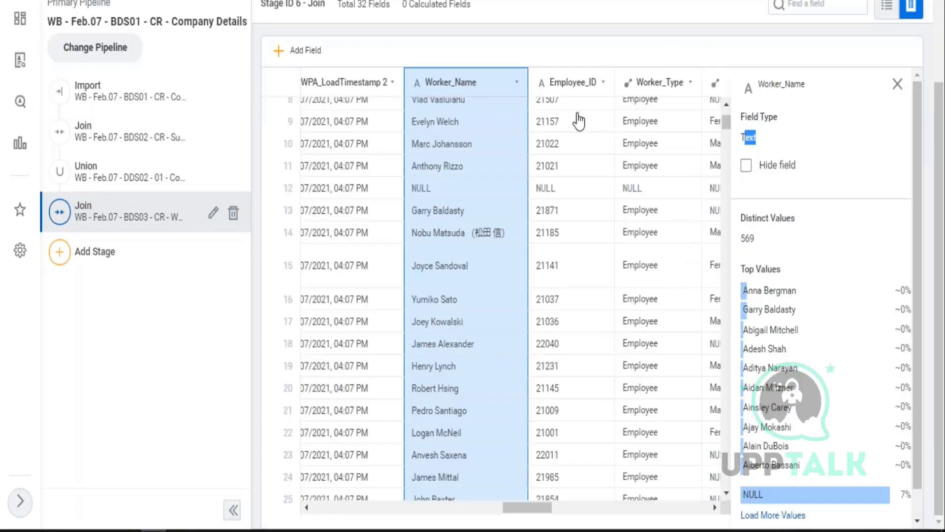
{"action": "left_click", "coordinate": [585, 156]}
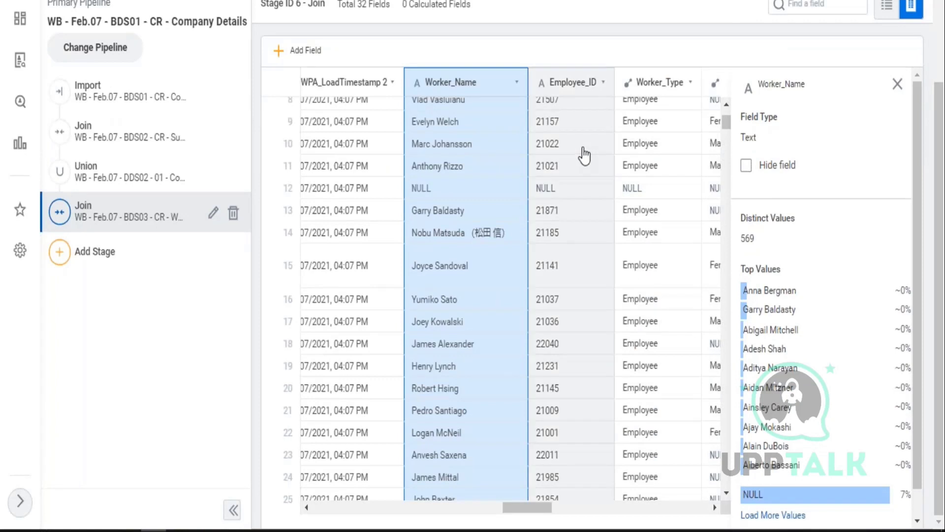
{"action": "left_click", "coordinate": [584, 147]}
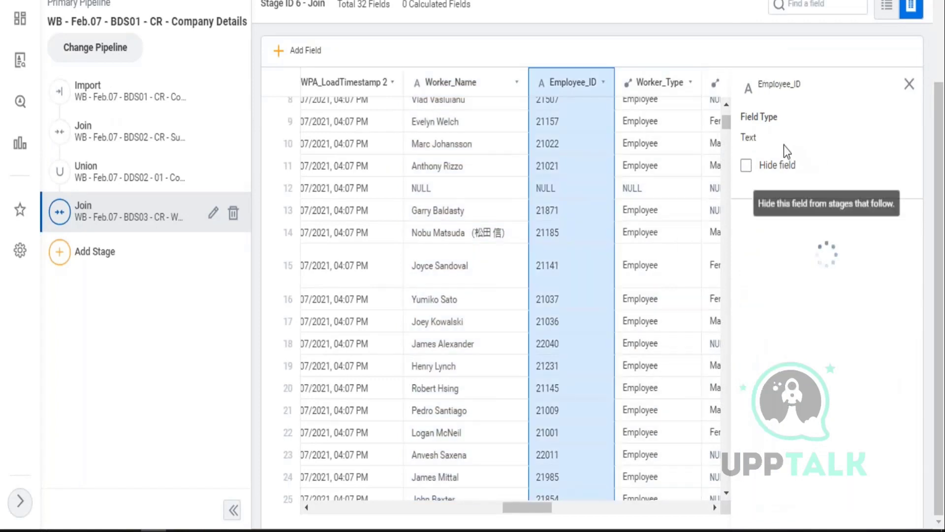
- Compare Company Details' Employee_ID (Text) with Stock Details' Employee ID (Integer)
{"action": "left_click_drag", "start_coordinate": [751, 140], "coordinate": [740, 139]}
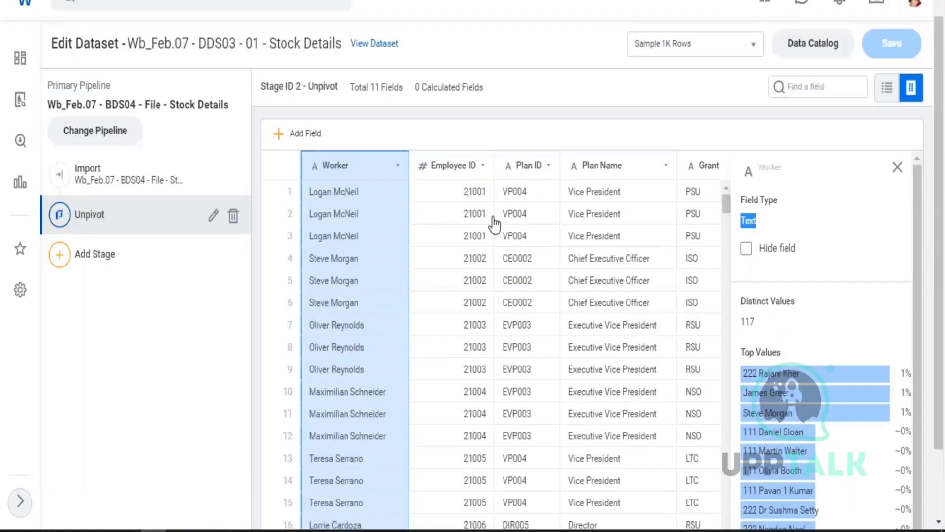
{"action": "left_click", "coordinate": [451, 238]}
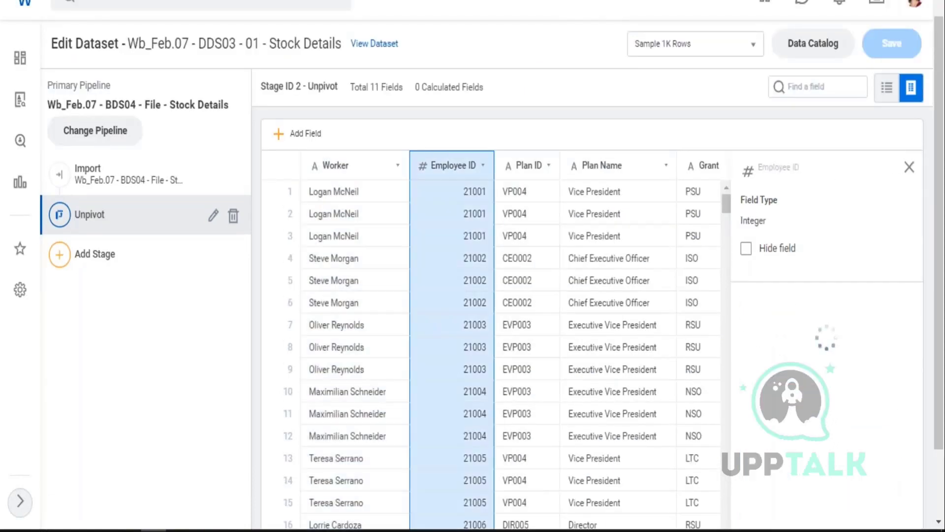
{"action": "left_click_drag", "start_coordinate": [748, 220], "coordinate": [770, 229]}
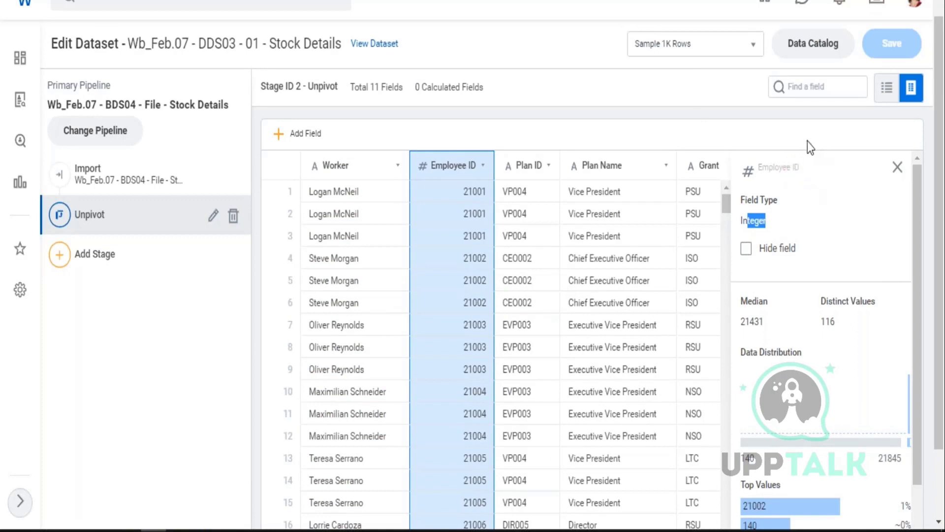
- Point out the Stock Details dataset name and bring up the Add Stage choices
{"action": "scroll", "coordinate": [487, 344], "scroll_direction": "down", "scroll_amount": 3}
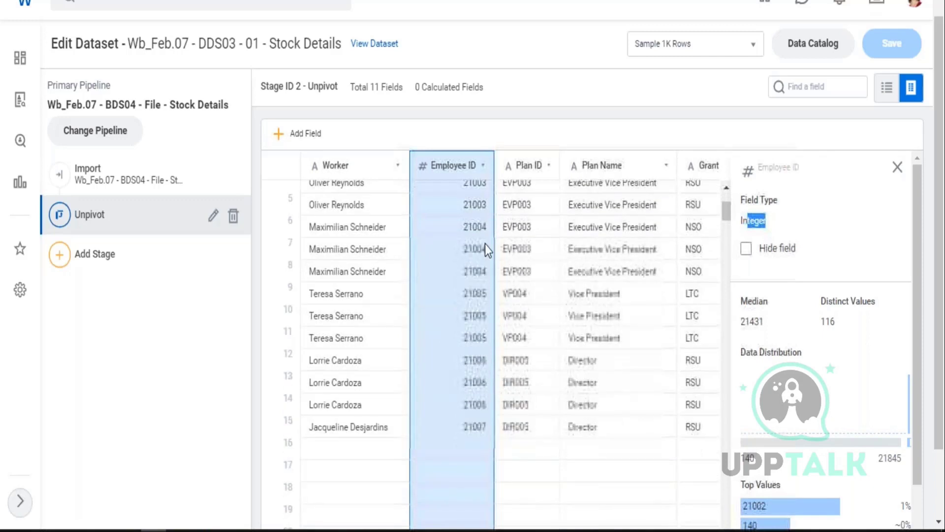
{"action": "scroll", "coordinate": [472, 290], "scroll_direction": "down", "scroll_amount": 4}
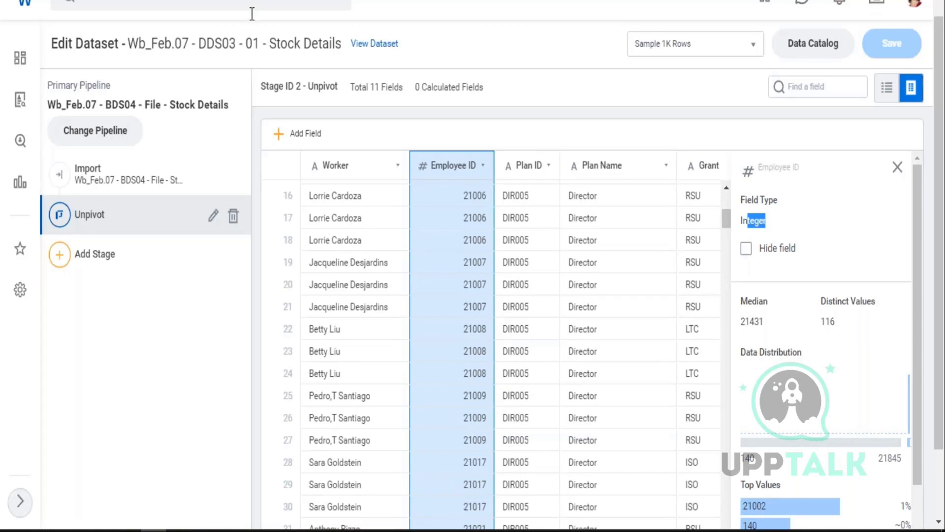
{"action": "left_click_drag", "start_coordinate": [270, 44], "coordinate": [339, 62]}
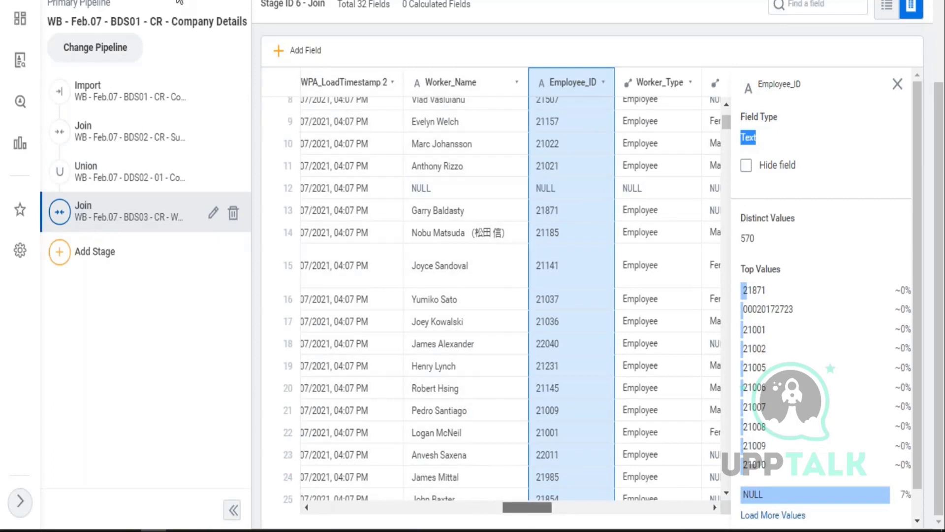
{"action": "scroll", "coordinate": [246, 42], "scroll_direction": "up", "scroll_amount": 3}
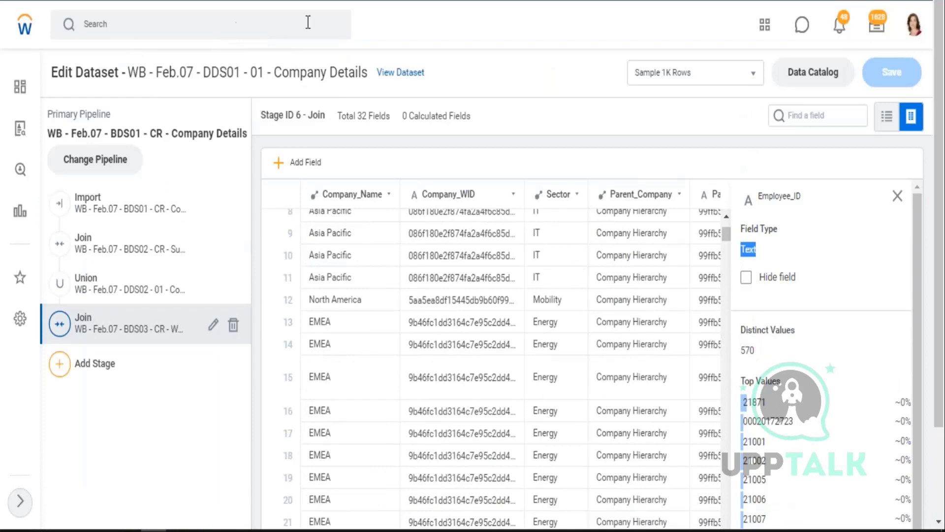
{"action": "scroll", "coordinate": [428, 47], "scroll_direction": "down", "scroll_amount": 3}
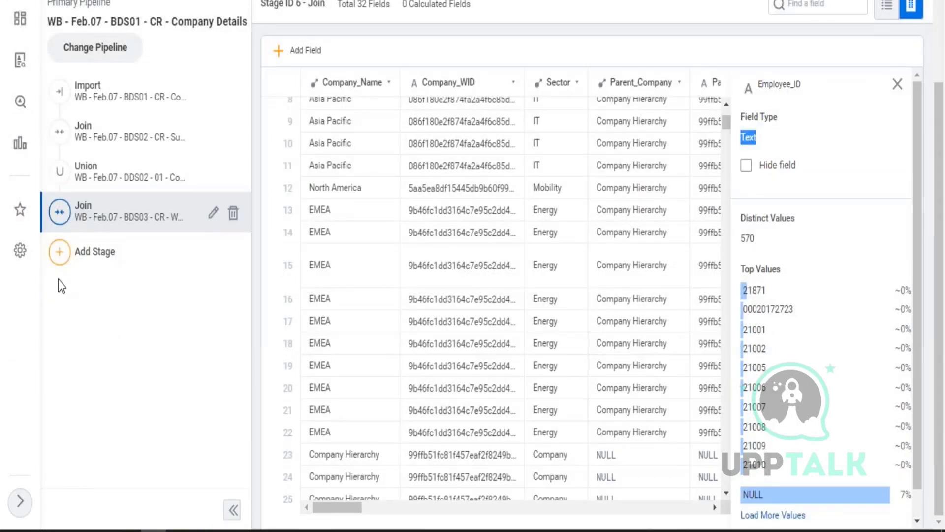
{"action": "left_click", "coordinate": [59, 252]}
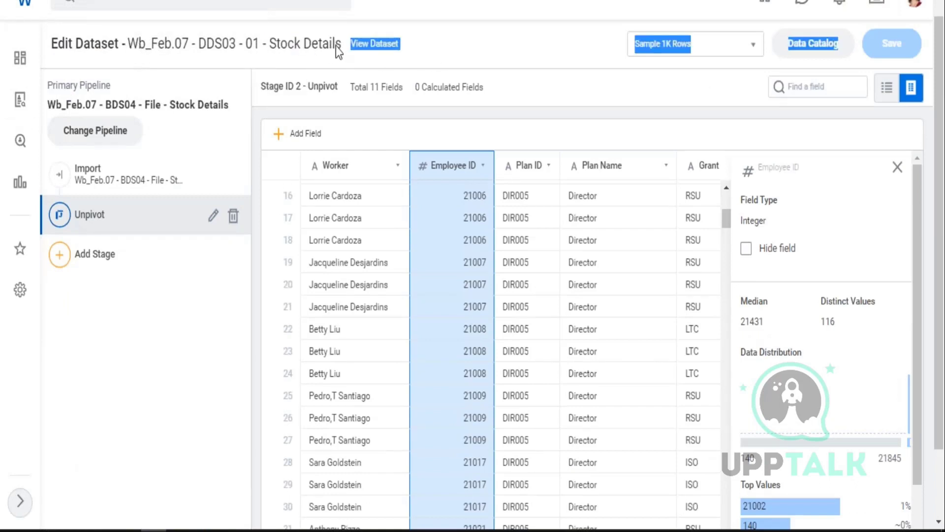
- Add a Join stage with the Wb_Feb.07 - DDS03 - 01 - Stock Details pipeline
{"action": "mouse_move", "coordinate": [341, 44]}
{"action": "left_mouse_down"}
{"action": "mouse_move", "coordinate": [142, 50]}
{"action": "mouse_move", "coordinate": [131, 41]}
{"action": "mouse_move", "coordinate": [340, 50]}
{"action": "left_mouse_up"}
{"action": "key", "text": "ctrl+c"}
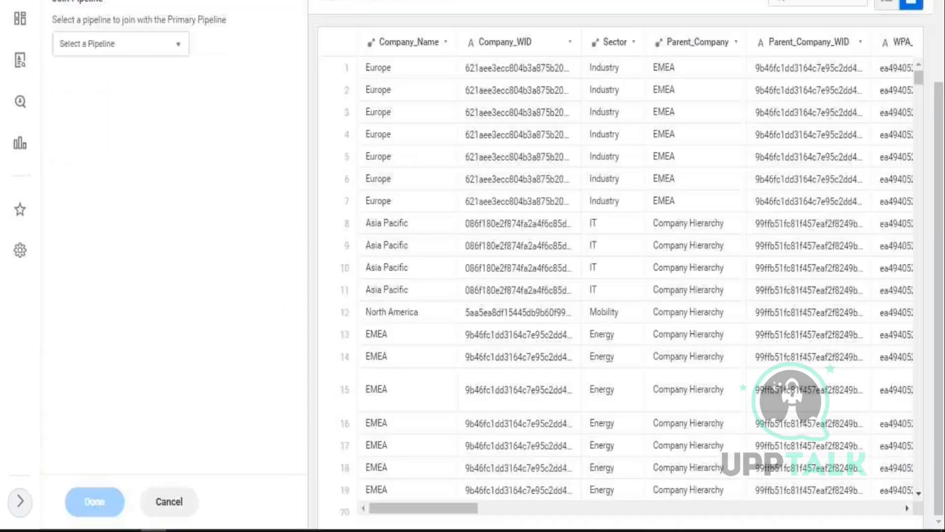
{"action": "left_click", "coordinate": [186, 52]}
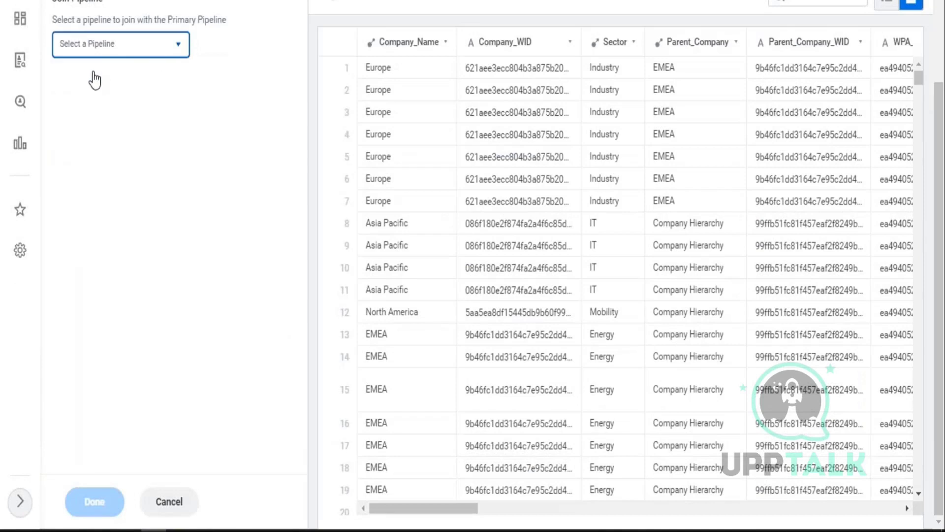
{"action": "left_click", "coordinate": [97, 72]}
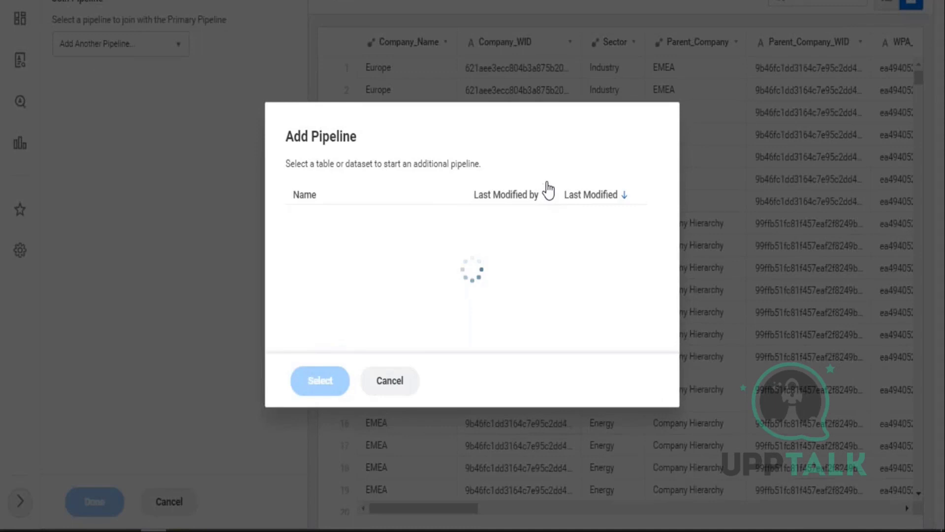
{"action": "left_click", "coordinate": [548, 162]}
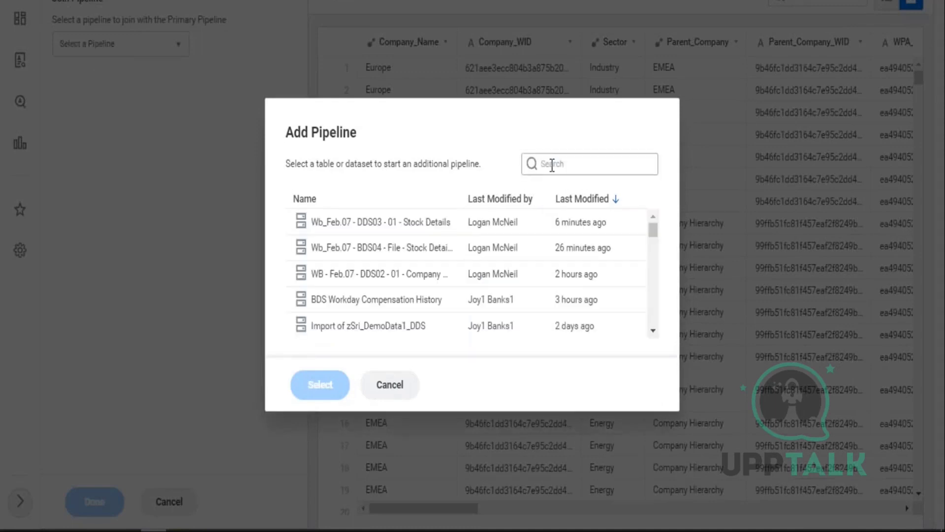
{"action": "key", "text": "ctrl+v"}
{"action": "left_click", "coordinate": [397, 224]}
{"action": "left_click", "coordinate": [414, 227]}
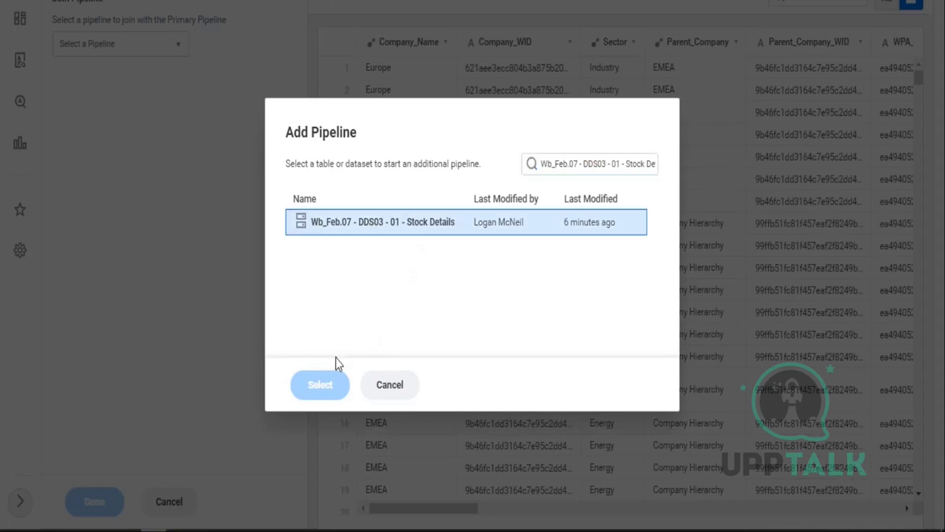
{"action": "left_click", "coordinate": [320, 386]}
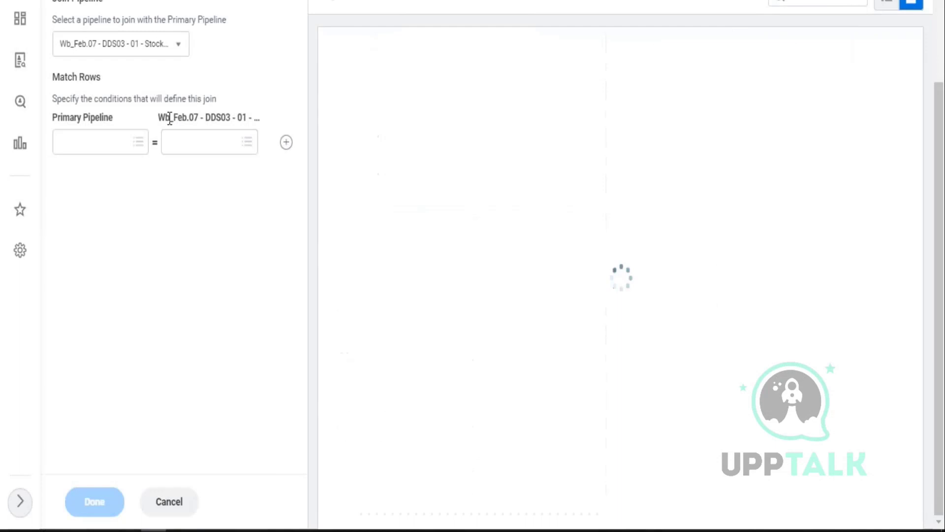
- Set the first join condition to Worker_Name = Worker
{"action": "left_click", "coordinate": [142, 145]}
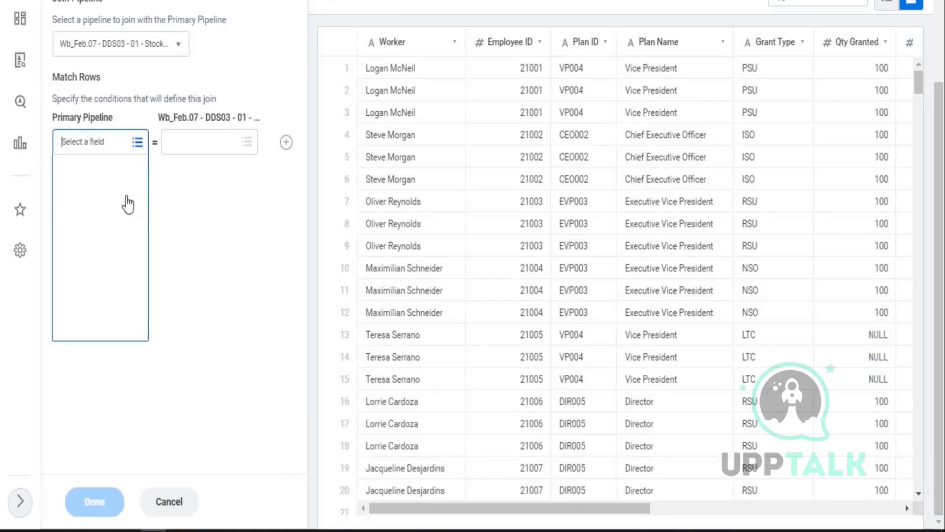
{"action": "scroll", "coordinate": [127, 212], "scroll_direction": "down", "scroll_amount": 3}
{"action": "scroll", "coordinate": [126, 203], "scroll_direction": "down", "scroll_amount": 5}
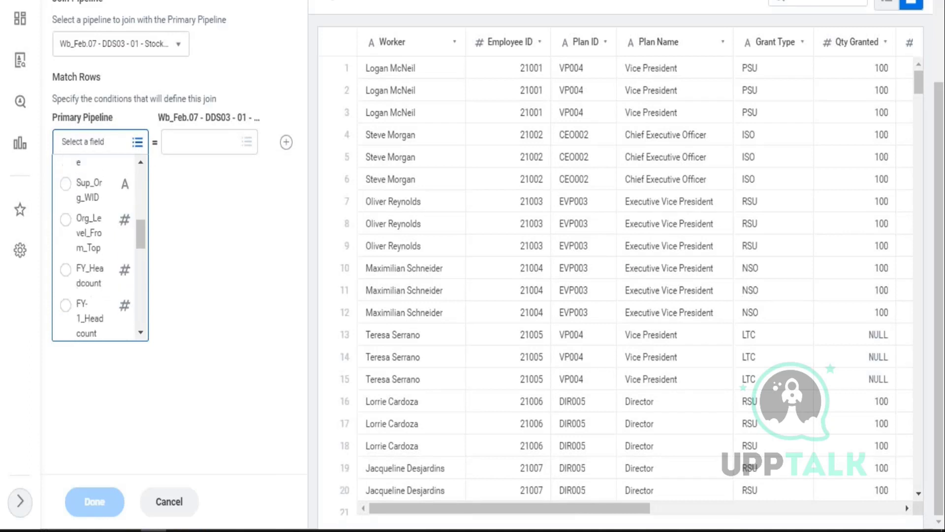
{"action": "scroll", "coordinate": [89, 221], "scroll_direction": "down", "scroll_amount": 4}
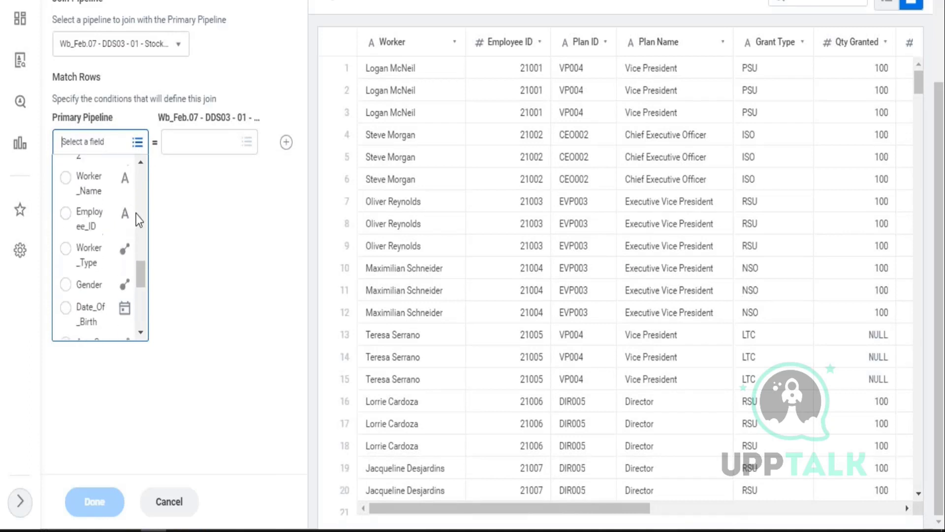
{"action": "left_click", "coordinate": [85, 185]}
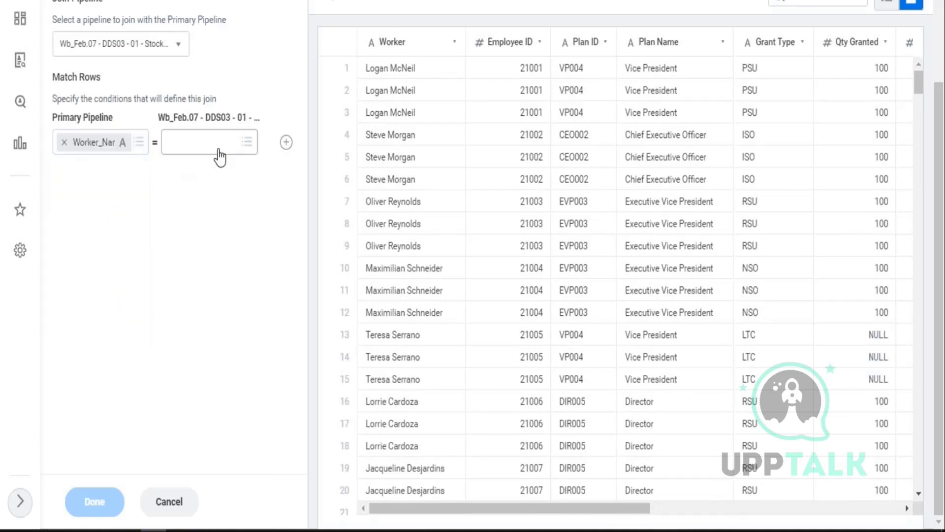
{"action": "left_click", "coordinate": [249, 144]}
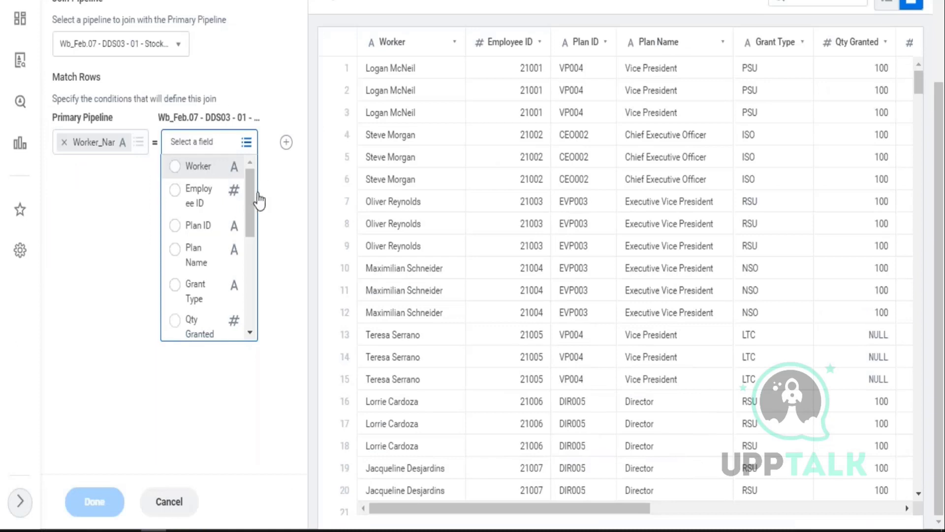
{"action": "key", "text": "Return"}
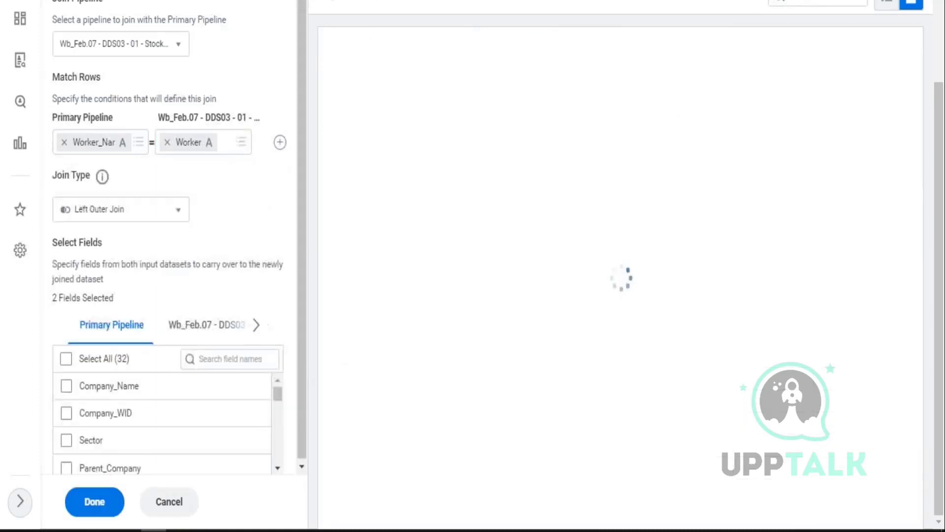
- Add a second join condition matching Employee_ID to Employee ID
{"action": "left_click", "coordinate": [280, 143]}
{"action": "left_click", "coordinate": [145, 183]}
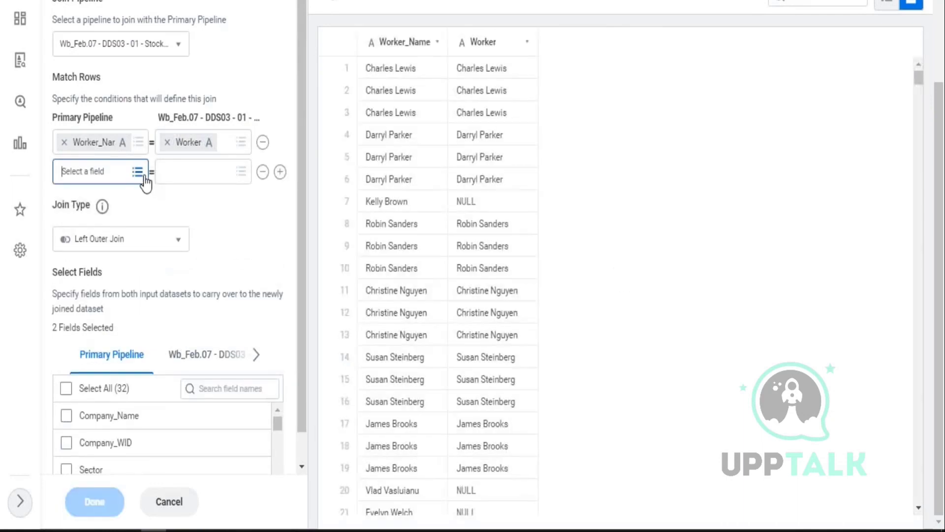
{"action": "scroll", "coordinate": [99, 281], "scroll_direction": "down", "scroll_amount": 5}
{"action": "scroll", "coordinate": [112, 274], "scroll_direction": "down", "scroll_amount": 8}
{"action": "scroll", "coordinate": [113, 276], "scroll_direction": "down", "scroll_amount": 2}
{"action": "left_click", "coordinate": [93, 247]}
{"action": "left_click", "coordinate": [241, 172]}
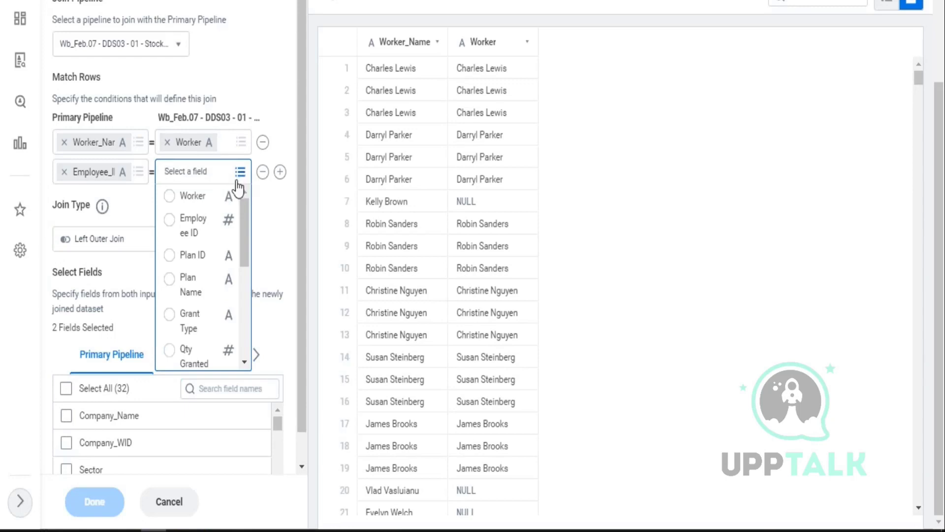
{"action": "left_click", "coordinate": [169, 220]}
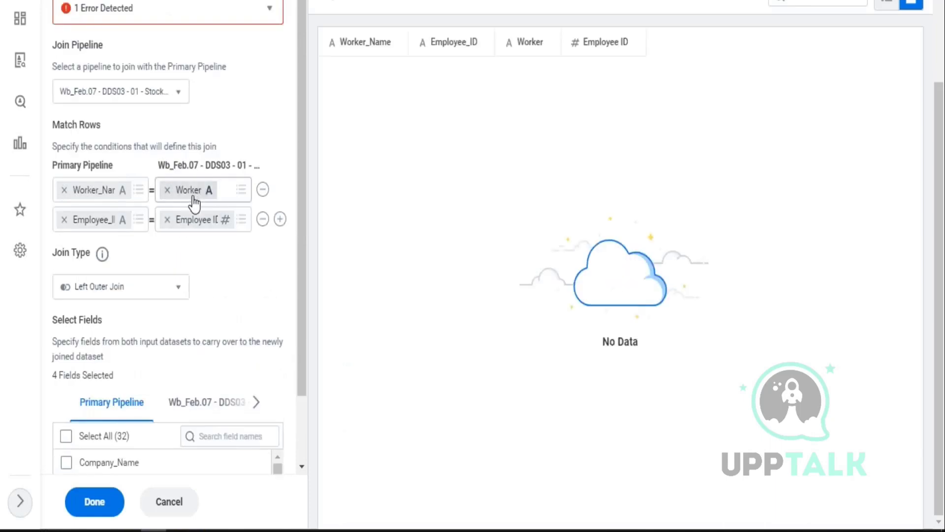
- Expand the 1 Error Detected banner to read the Invalid Join Text-vs-Integer message
{"action": "left_click", "coordinate": [269, 9]}
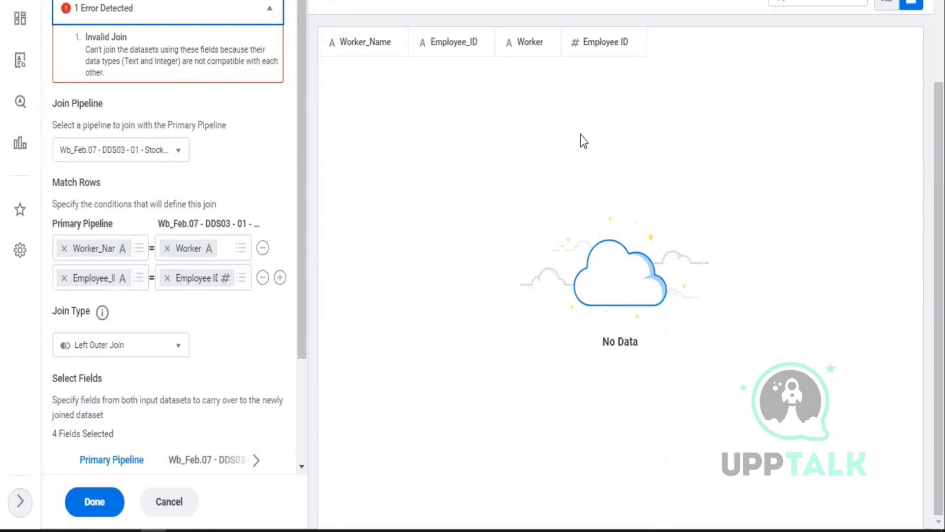
{"action": "scroll", "coordinate": [581, 134], "scroll_direction": "up", "scroll_amount": 3}
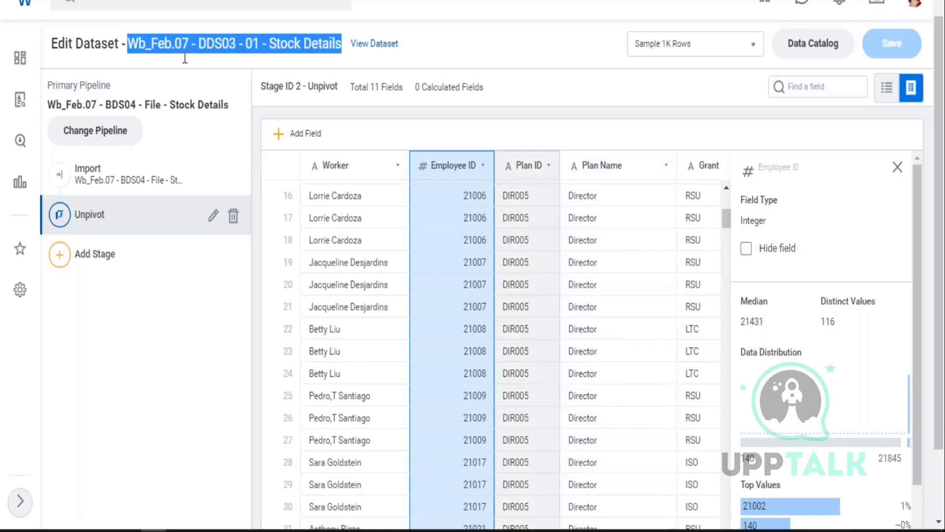
- Highlight parts of the Stock Details dataset title for emphasis, then return to the Data Catalog
{"action": "left_click", "coordinate": [203, 45]}
{"action": "left_click_drag", "start_coordinate": [203, 46], "coordinate": [323, 48]}
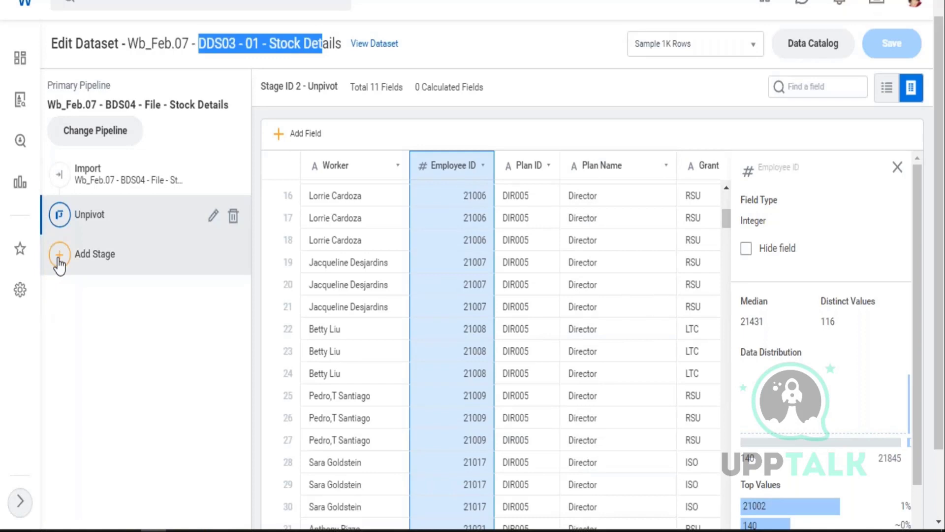
{"action": "left_click", "coordinate": [181, 46]}
{"action": "left_click_drag", "start_coordinate": [180, 46], "coordinate": [305, 48]}
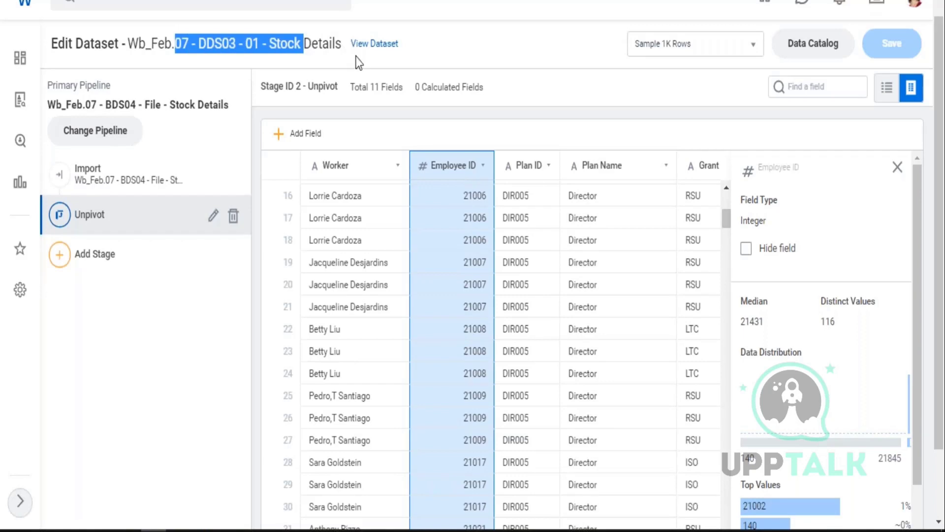
{"action": "left_click", "coordinate": [288, 42]}
{"action": "left_click_drag", "start_coordinate": [270, 44], "coordinate": [312, 45]}
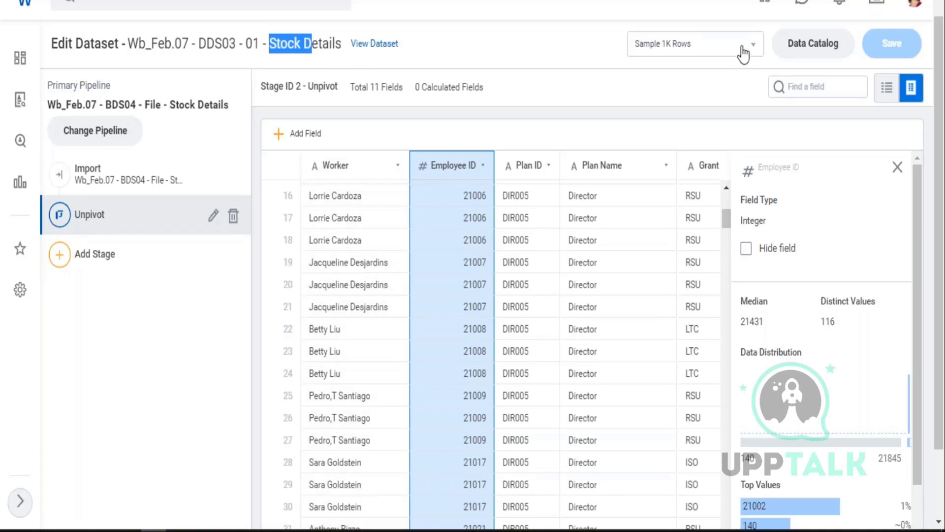
{"action": "left_click", "coordinate": [808, 44]}
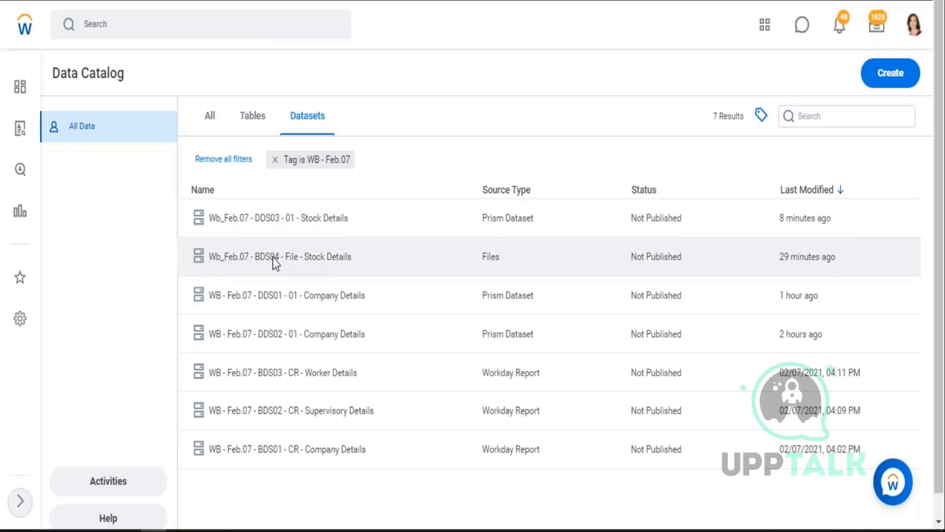
- Compare the Stock Details datasets, then edit Wb_Feb.07 - BDS04 - File - Stock Details
{"action": "left_click", "coordinate": [273, 257]}
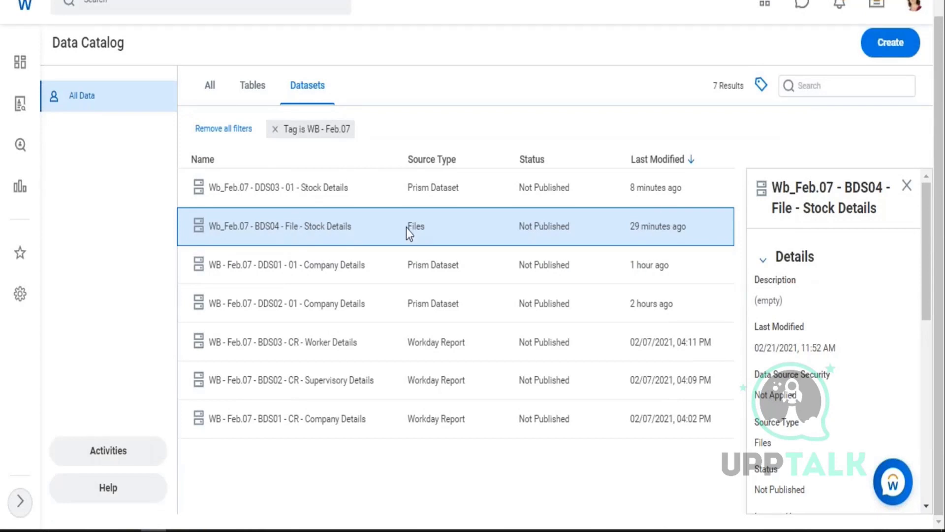
{"action": "left_click", "coordinate": [291, 187]}
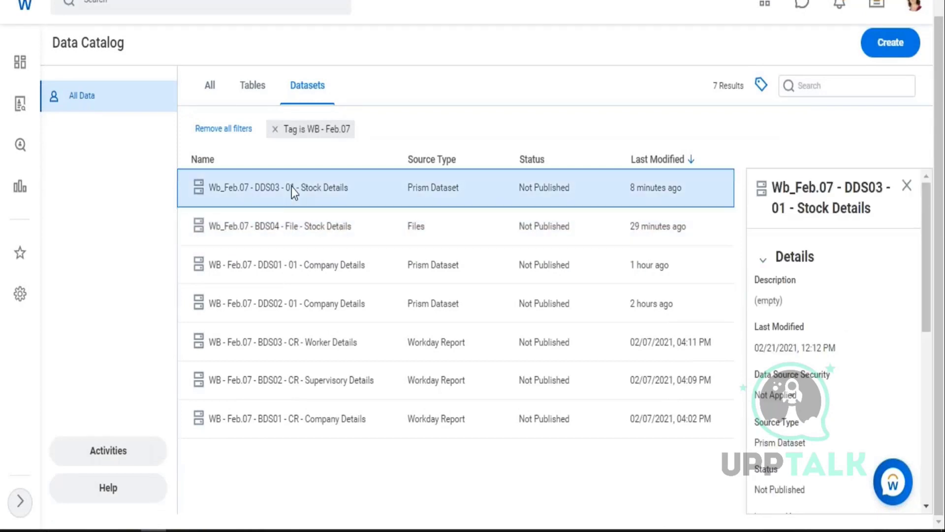
{"action": "right_click", "coordinate": [291, 187]}
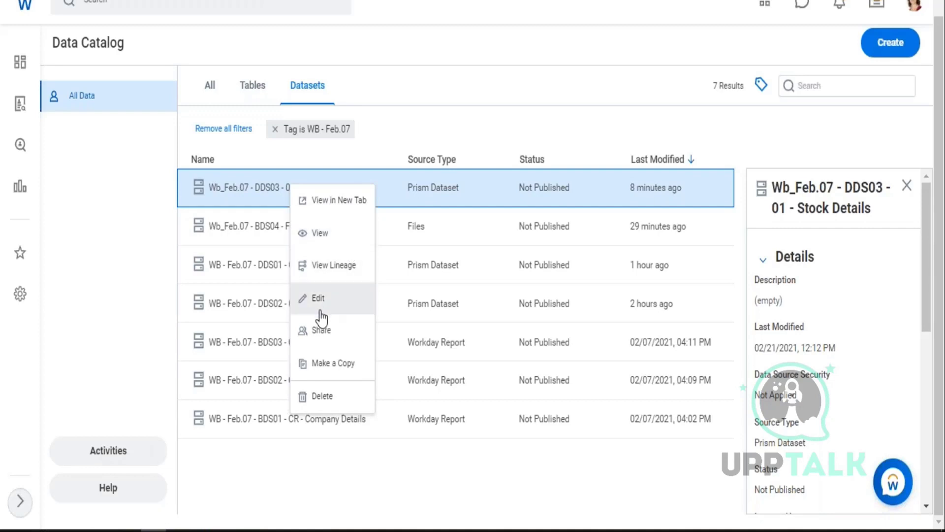
{"action": "left_click", "coordinate": [269, 232]}
{"action": "left_click", "coordinate": [269, 233]}
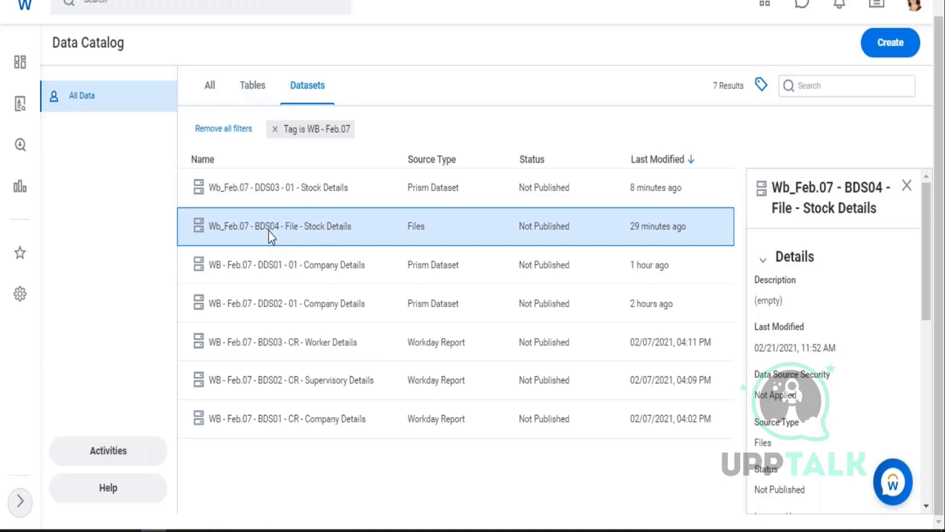
{"action": "right_click", "coordinate": [269, 232]}
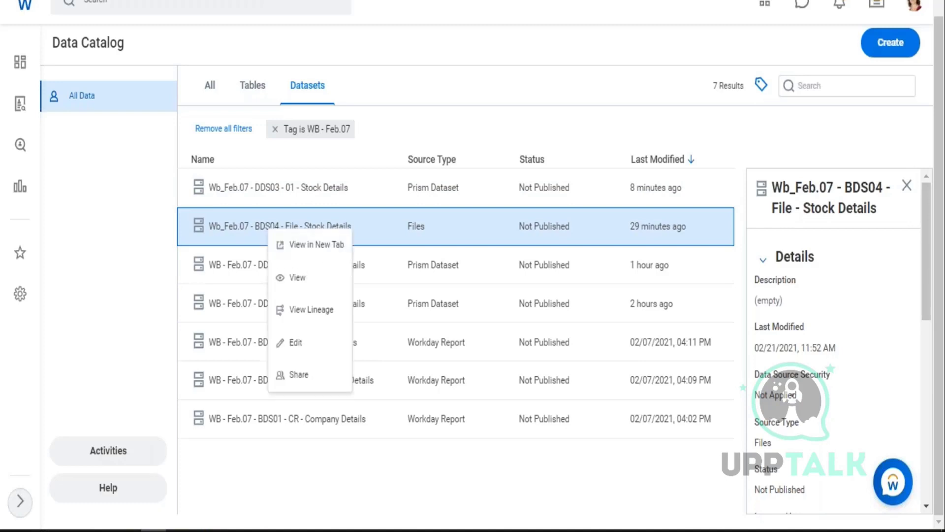
{"action": "left_click", "coordinate": [302, 348]}
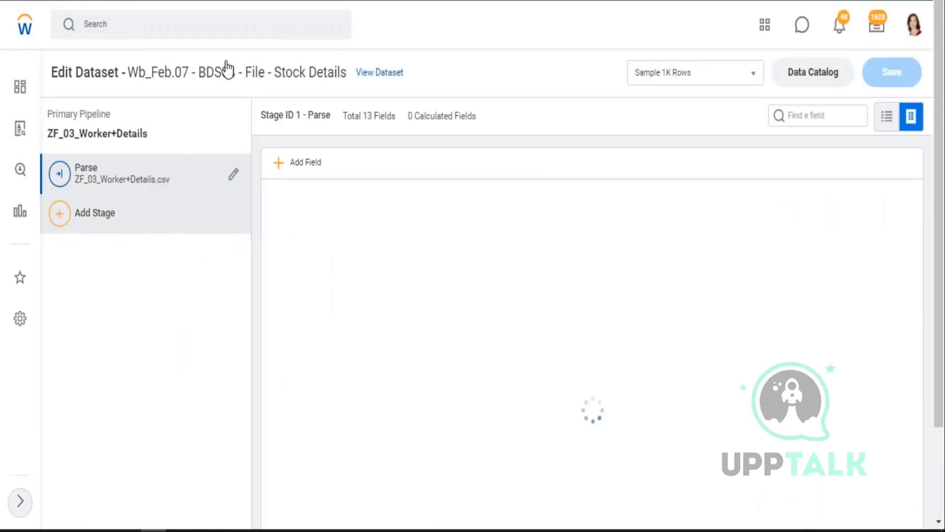
- Add a Manage Fields stage to the BDS04 pipeline and switch to the WB_21.02.07_PA workbook
{"action": "left_click_drag", "start_coordinate": [199, 72], "coordinate": [228, 72]}
{"action": "left_click", "coordinate": [54, 221]}
{"action": "left_click", "coordinate": [54, 222]}
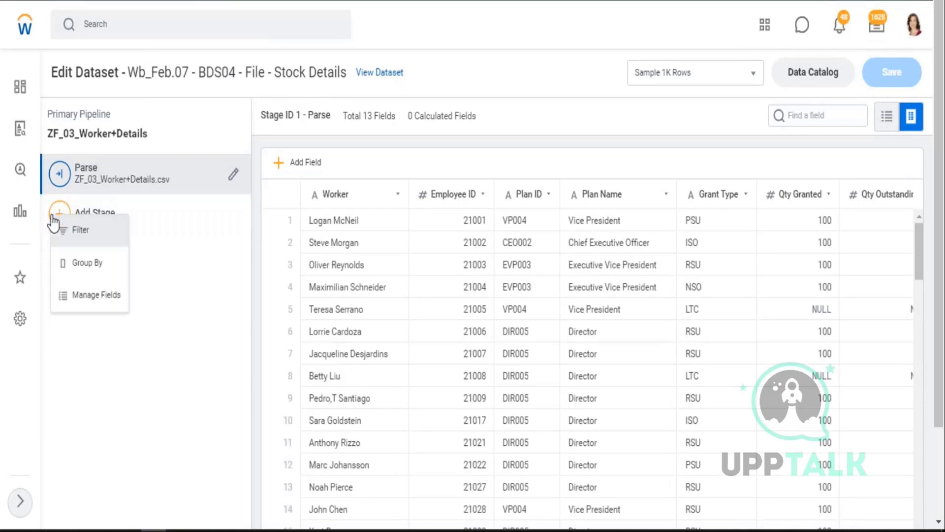
{"action": "left_click", "coordinate": [97, 296]}
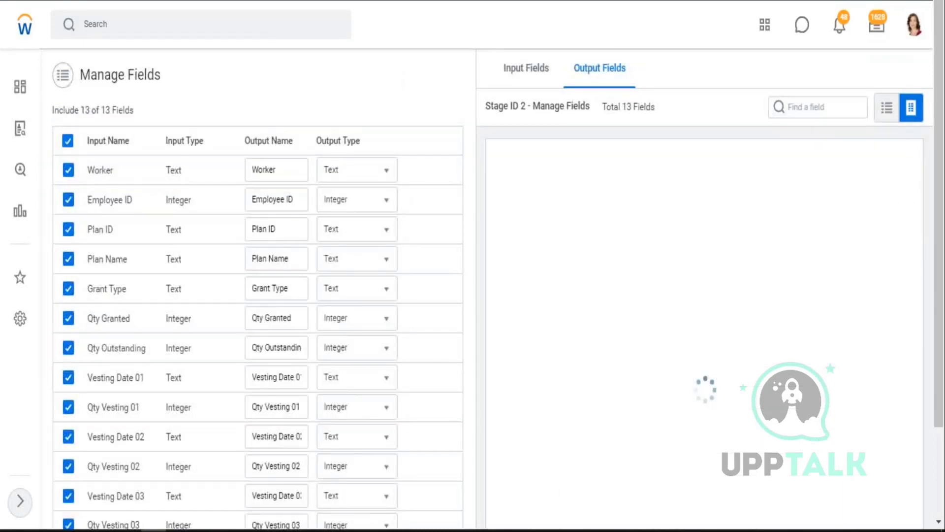
{"action": "key", "text": "alt+Tab"}
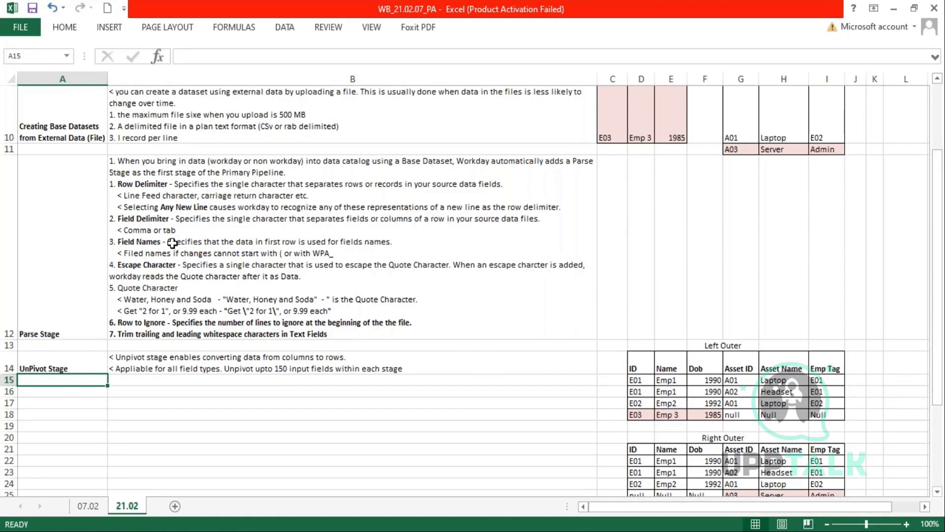
- Read cell B12's Field Names notes, highlighting the field-name restriction and the WPA prefix rule
{"action": "double_click", "coordinate": [181, 242]}
{"action": "left_click_drag", "start_coordinate": [181, 241], "coordinate": [388, 240]}
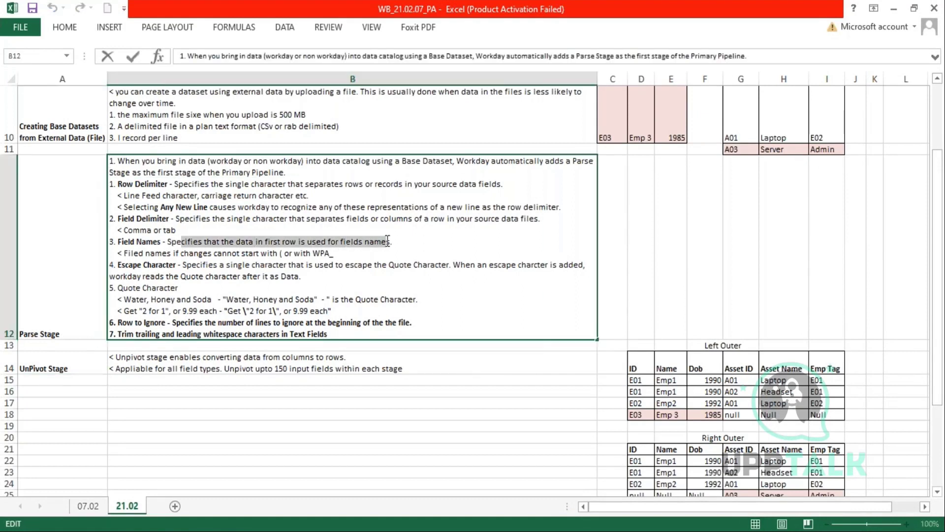
{"action": "left_click_drag", "start_coordinate": [171, 253], "coordinate": [139, 253]}
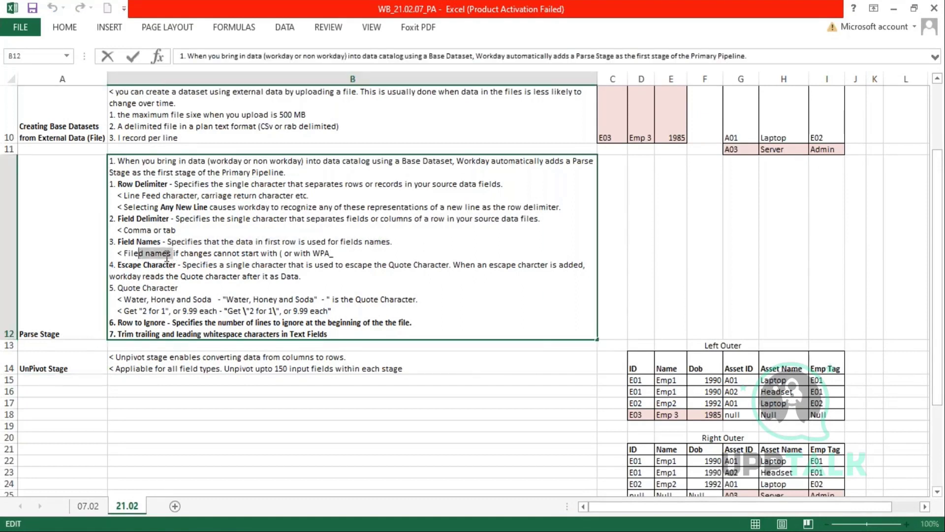
{"action": "left_click_drag", "start_coordinate": [333, 253], "coordinate": [281, 253]}
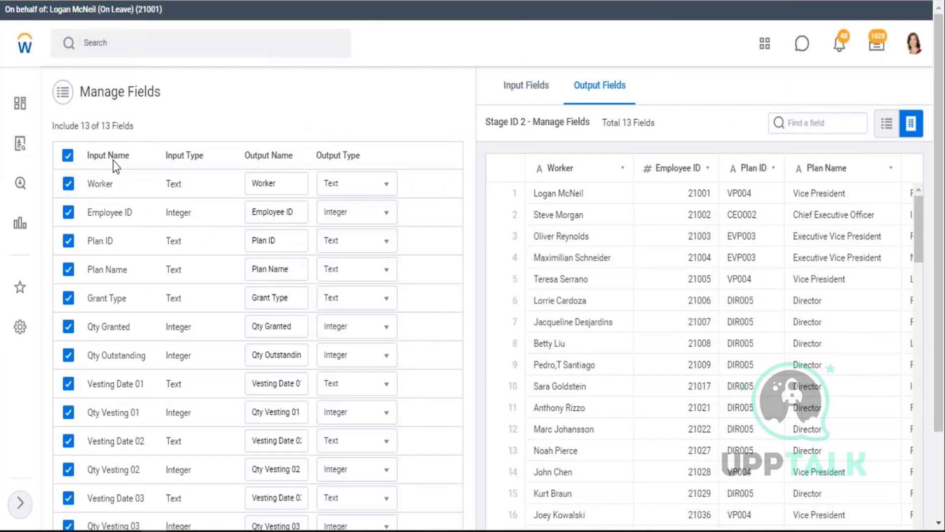
- Add a Manage Fields stage to the pipeline
{"action": "left_click", "coordinate": [295, 192]}
{"action": "scroll", "coordinate": [940, 495], "scroll_direction": "down", "scroll_amount": 3}
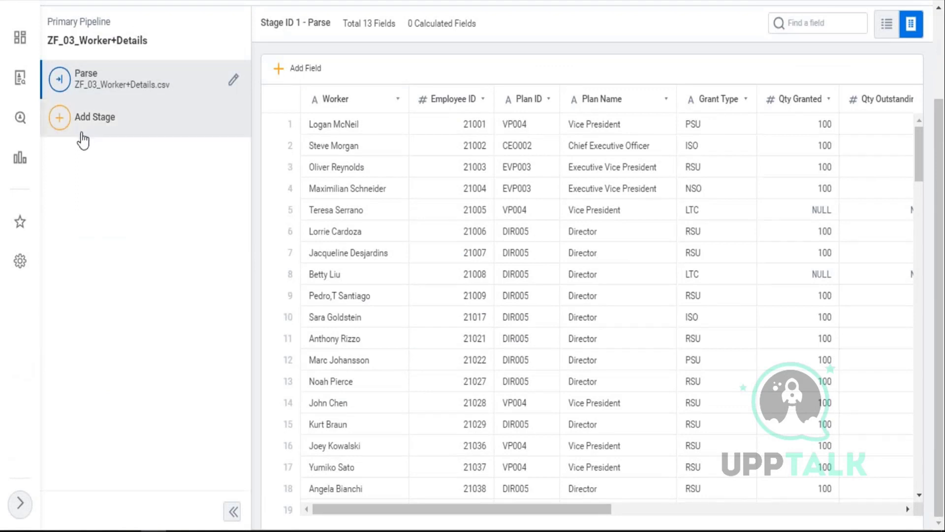
{"action": "left_click", "coordinate": [58, 125]}
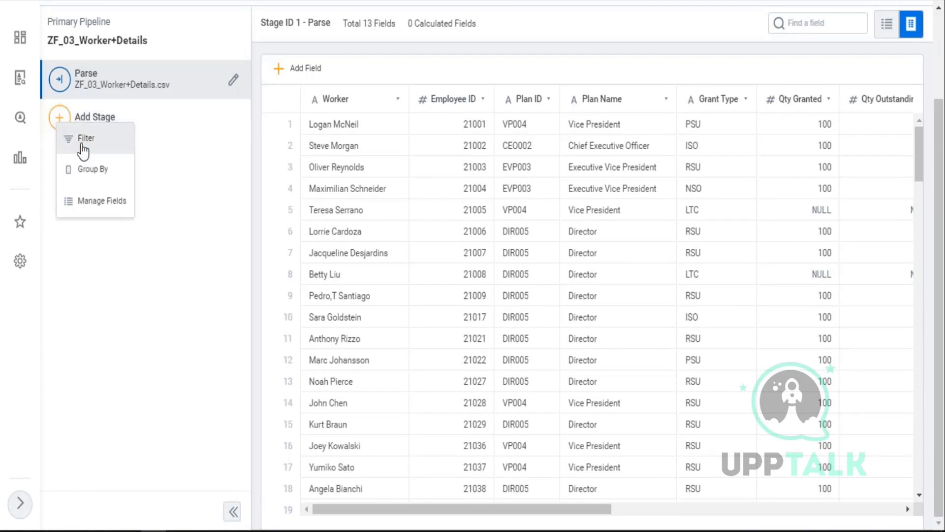
{"action": "left_click", "coordinate": [99, 213]}
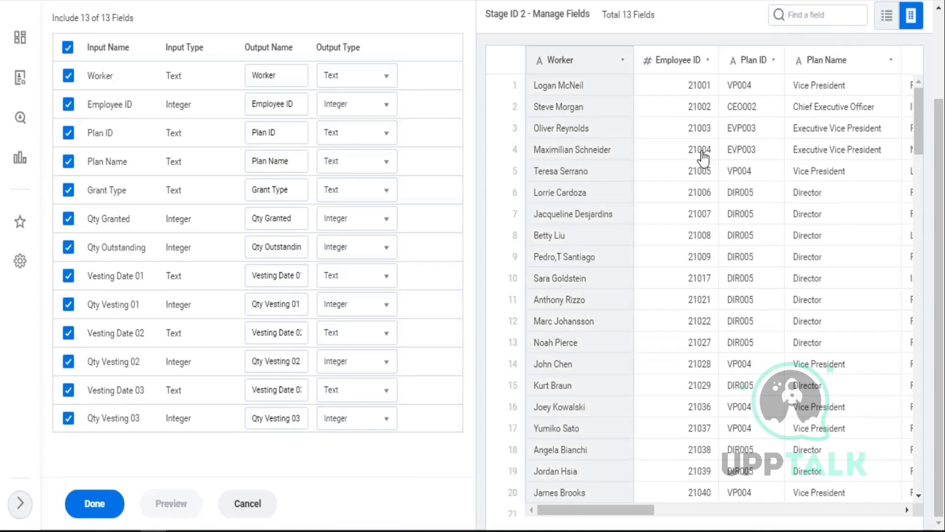
- Change Employee ID's output type from Integer to Text and finish the stage
{"action": "scroll", "coordinate": [702, 158], "scroll_direction": "down", "scroll_amount": 3}
{"action": "scroll", "coordinate": [696, 194], "scroll_direction": "down", "scroll_amount": 5}
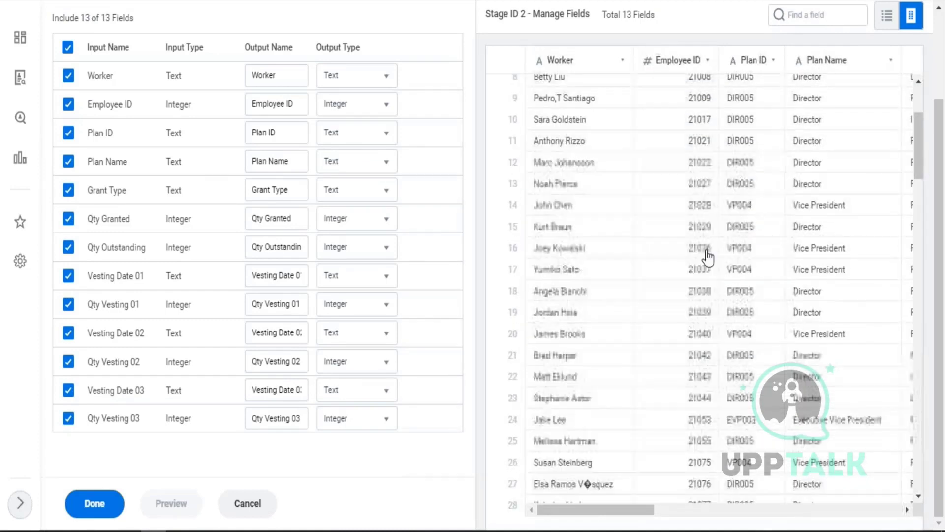
{"action": "scroll", "coordinate": [707, 290], "scroll_direction": "down", "scroll_amount": 7}
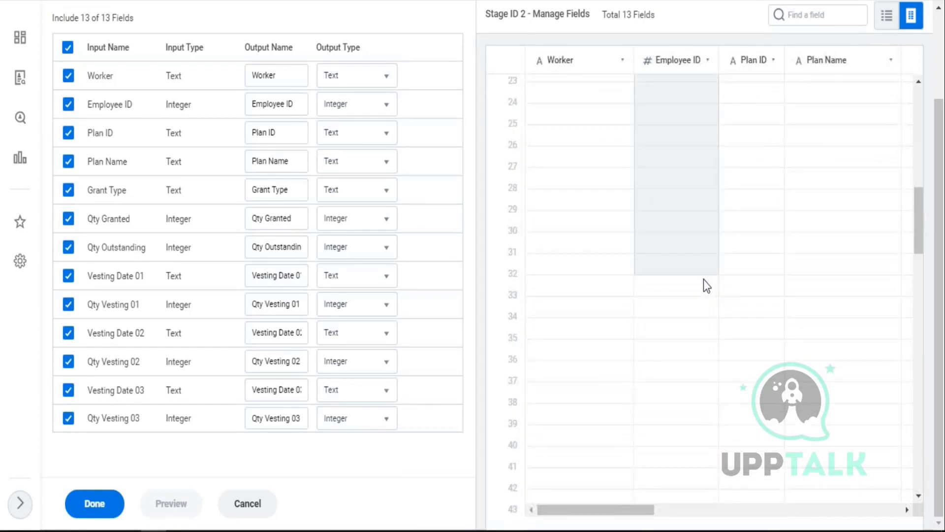
{"action": "scroll", "coordinate": [707, 280], "scroll_direction": "down", "scroll_amount": 3}
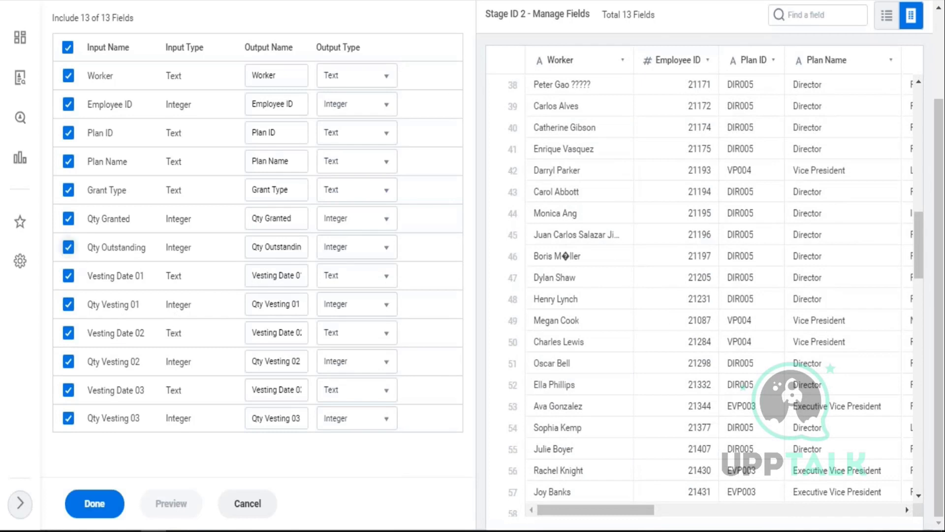
{"action": "left_click", "coordinate": [393, 107]}
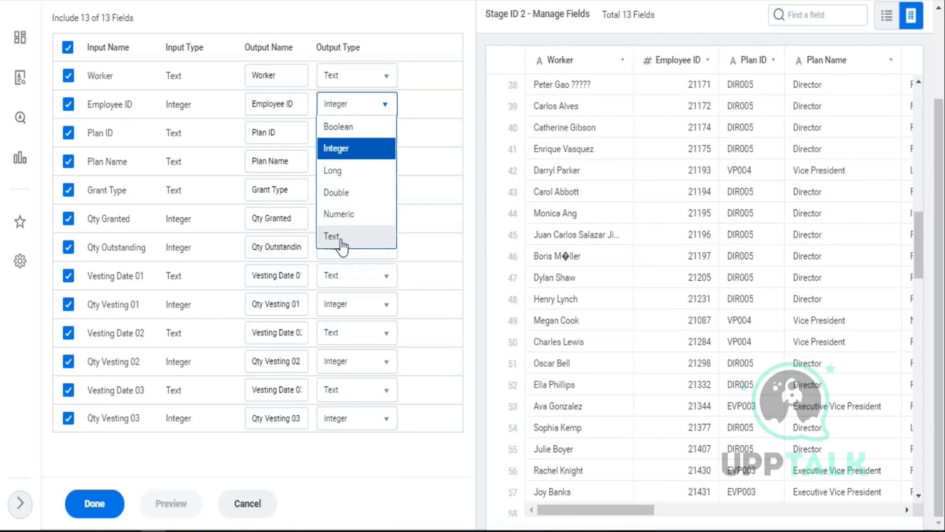
{"action": "left_click", "coordinate": [337, 237]}
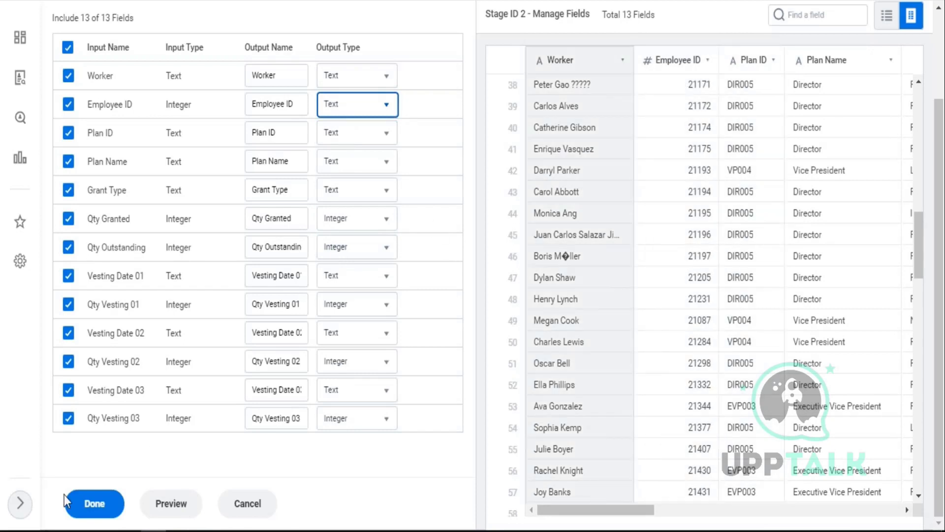
{"action": "left_click", "coordinate": [108, 508]}
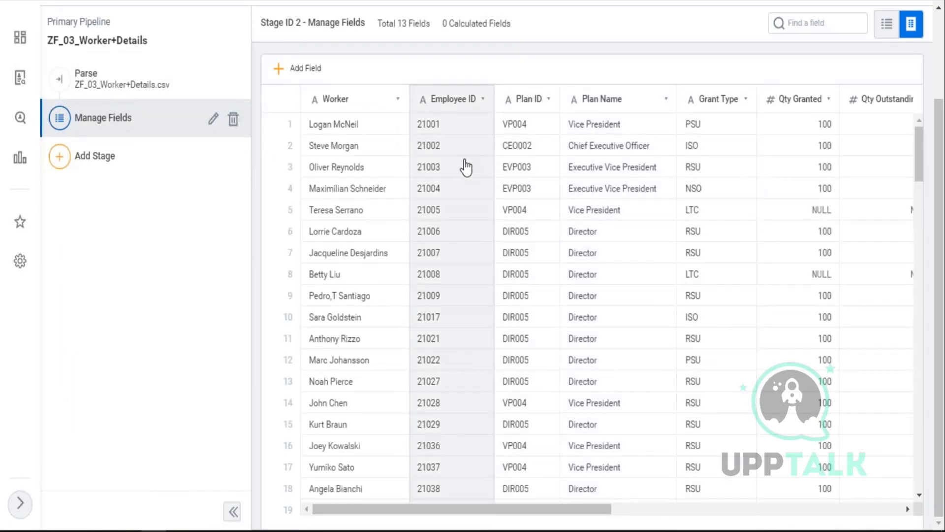
- Inspect Employee ID's field type in the Manage Fields and Parse stages
{"action": "left_click", "coordinate": [466, 167]}
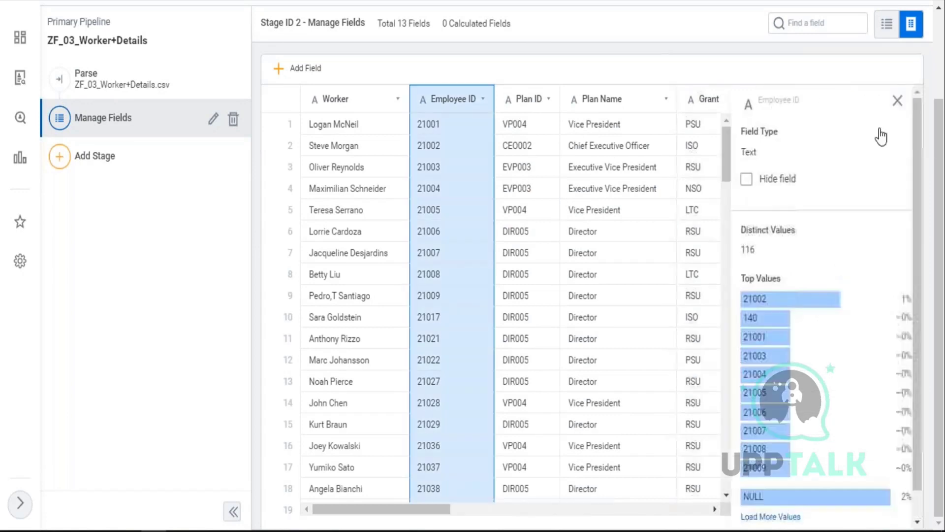
{"action": "left_click", "coordinate": [126, 87]}
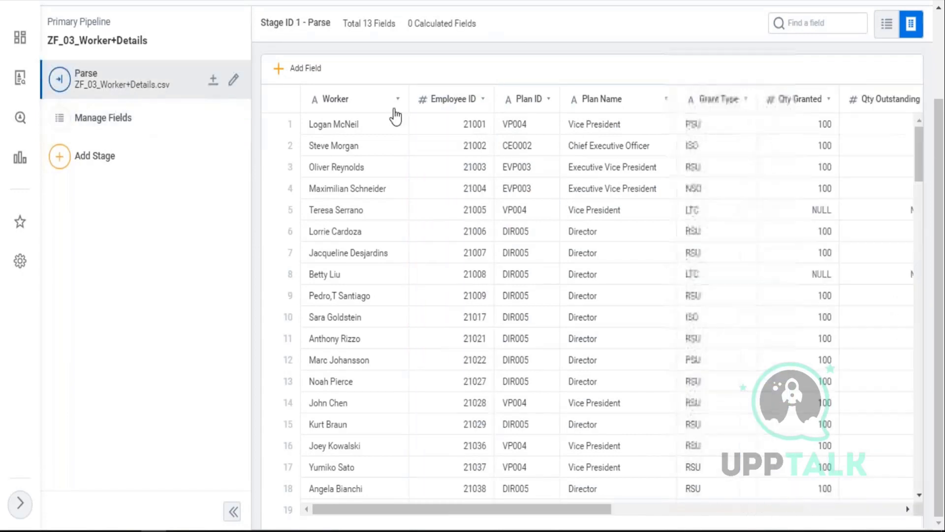
{"action": "left_click", "coordinate": [467, 141]}
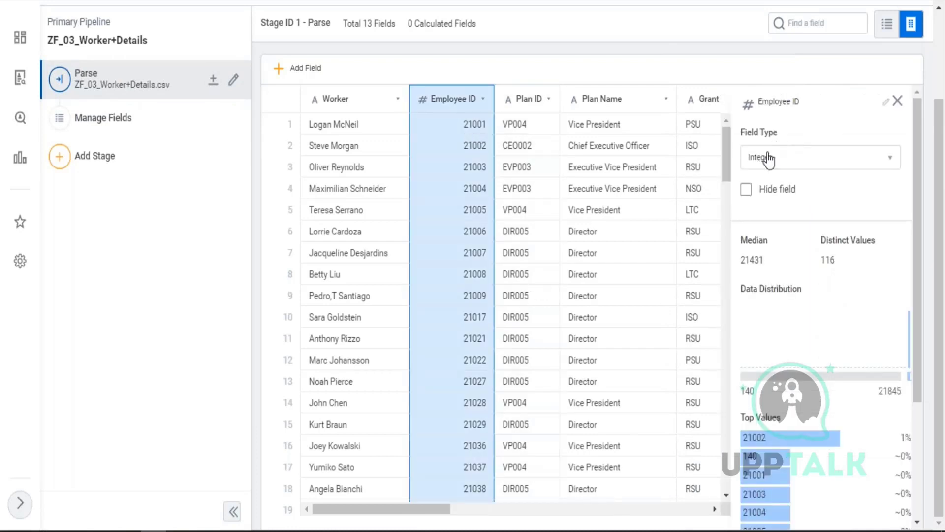
{"action": "scroll", "coordinate": [183, 96], "scroll_direction": "up", "scroll_amount": 2}
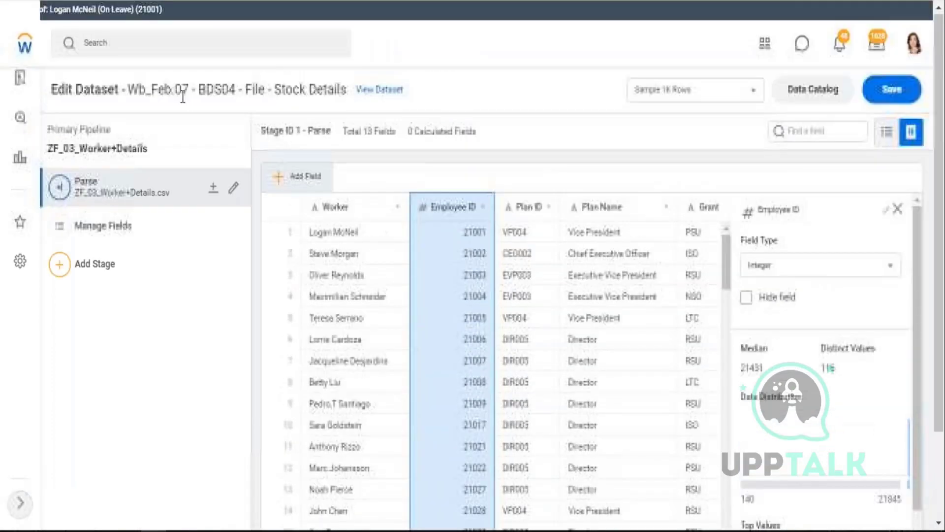
- Discard the edits and go to the BDS04 Stock Details dataset's view page
{"action": "left_click", "coordinate": [383, 90]}
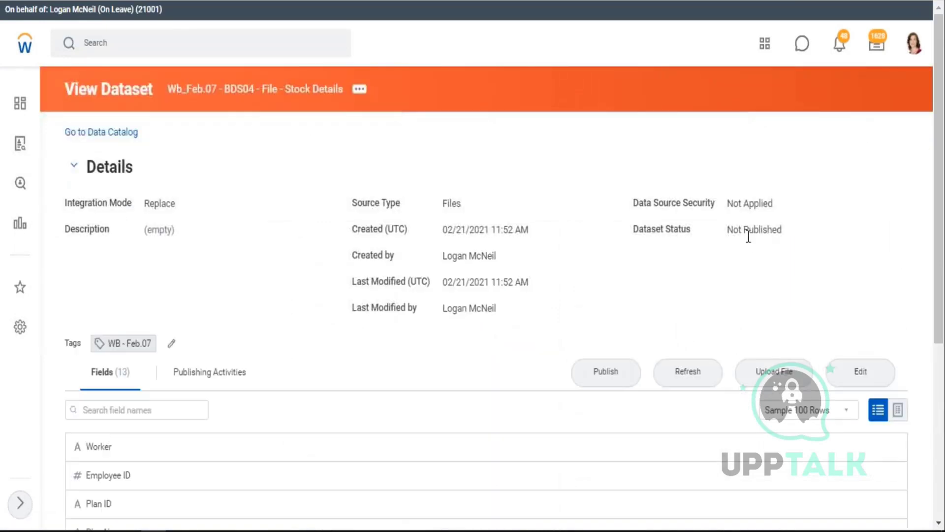
{"action": "scroll", "coordinate": [443, 241], "scroll_direction": "down", "scroll_amount": 3}
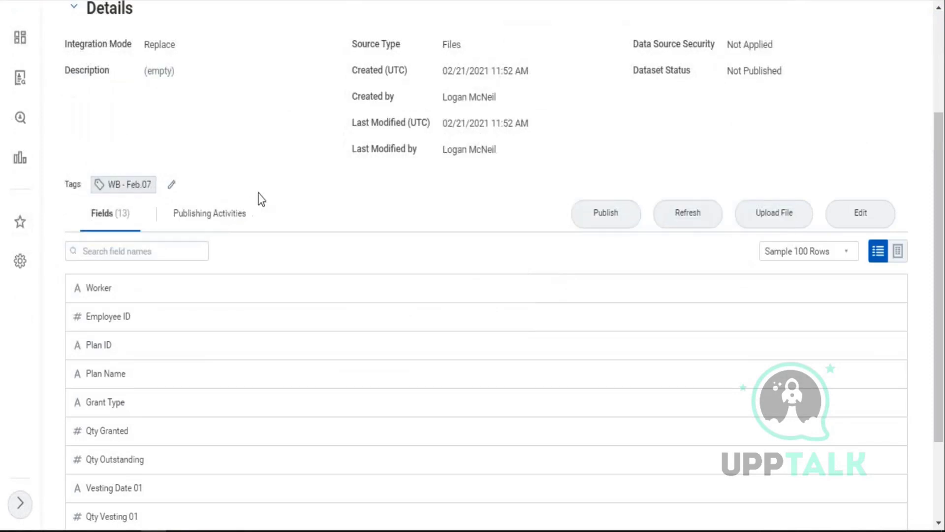
{"action": "scroll", "coordinate": [528, 177], "scroll_direction": "up", "scroll_amount": 3}
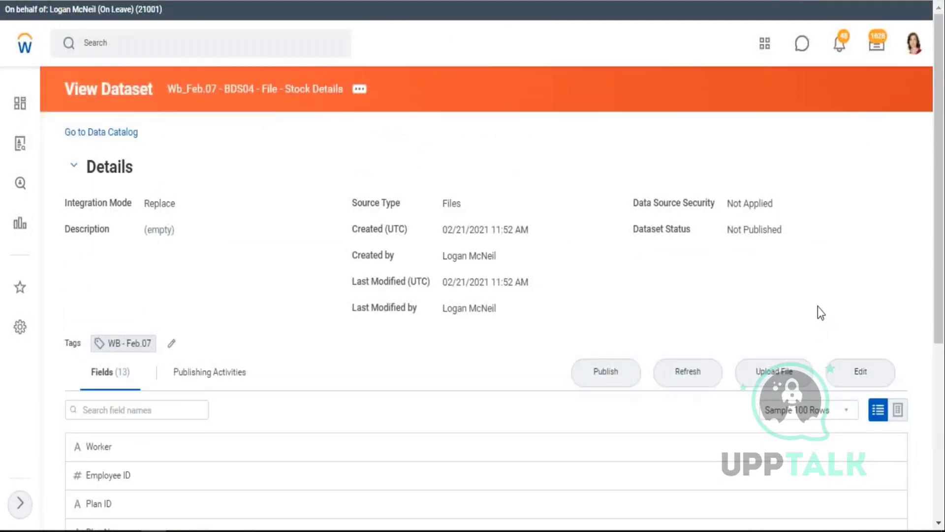
- Open the DDS03 Stock Details dataset from the Data Catalog for editing
{"action": "left_click", "coordinate": [109, 132]}
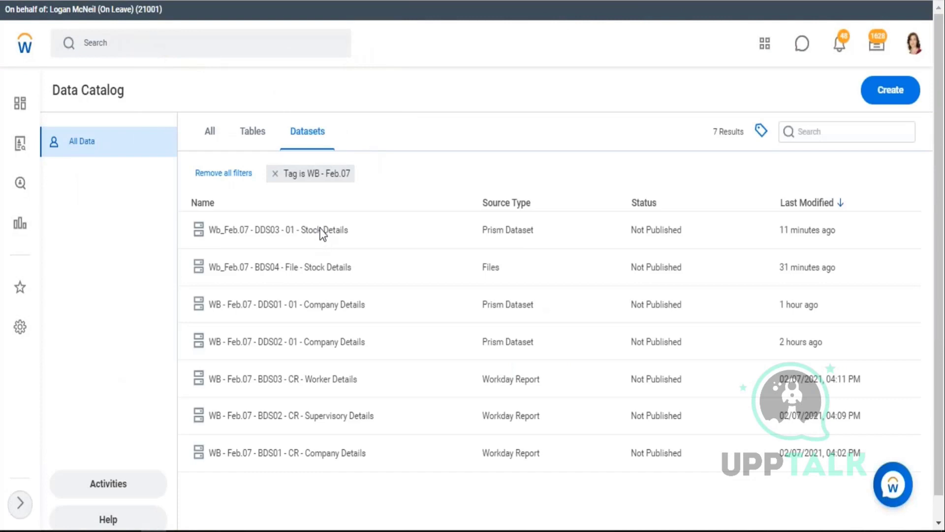
{"action": "left_click", "coordinate": [321, 231]}
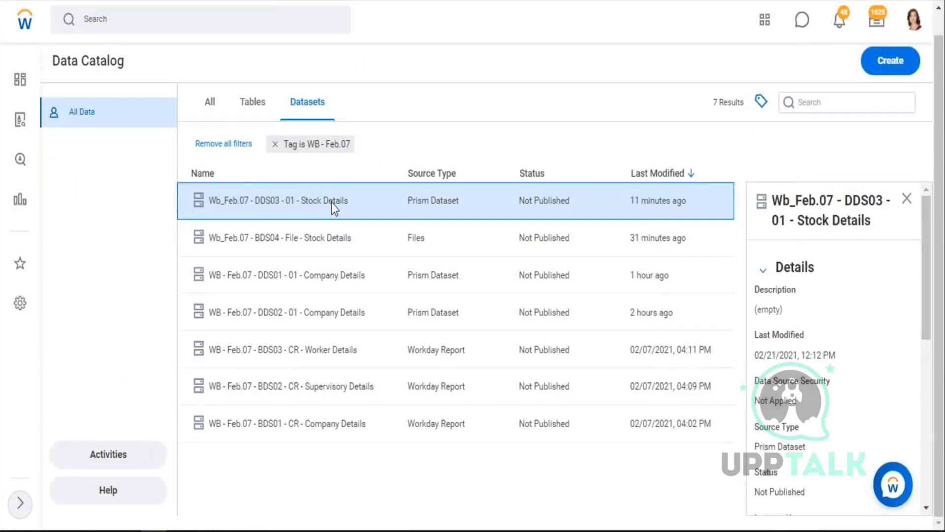
{"action": "right_click", "coordinate": [332, 202]}
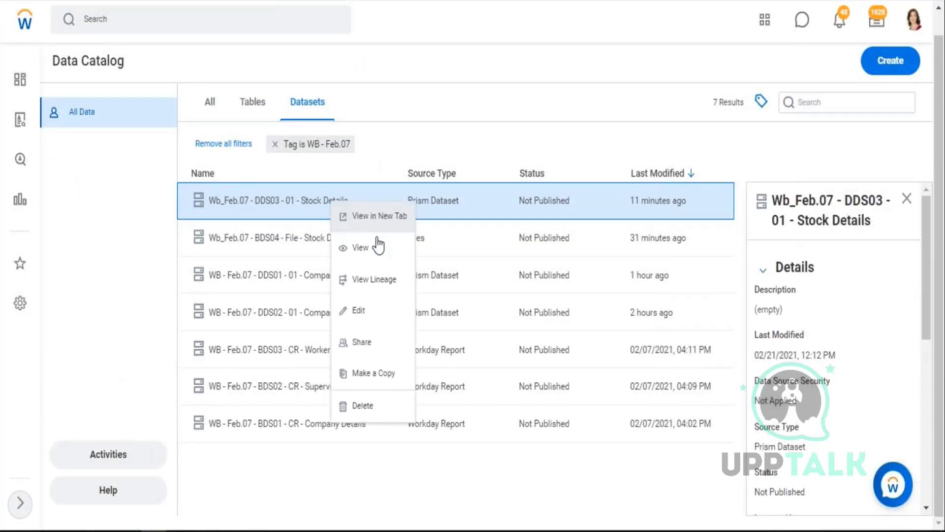
{"action": "left_click", "coordinate": [364, 318]}
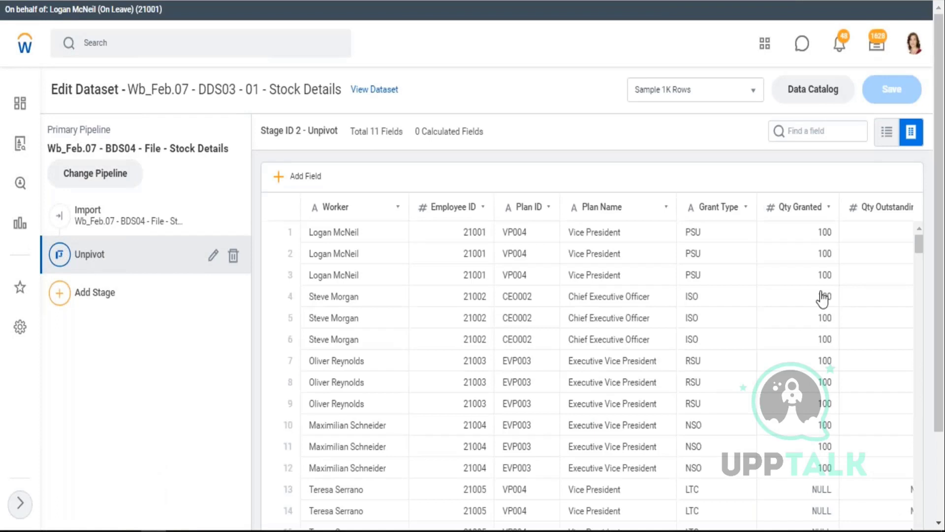
- Check Employee ID's type in the Unpivot and Import stages, then begin changing Import's source
{"action": "left_click", "coordinate": [463, 291]}
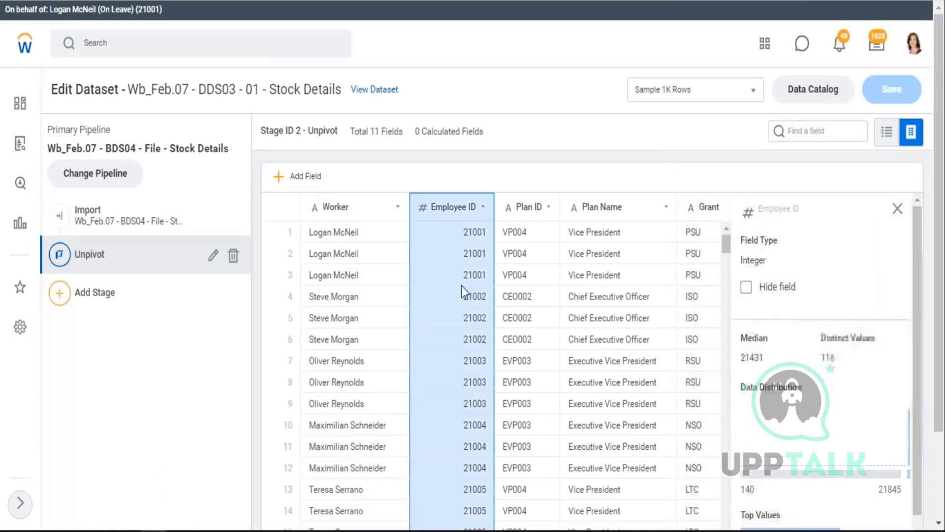
{"action": "left_click", "coordinate": [143, 231]}
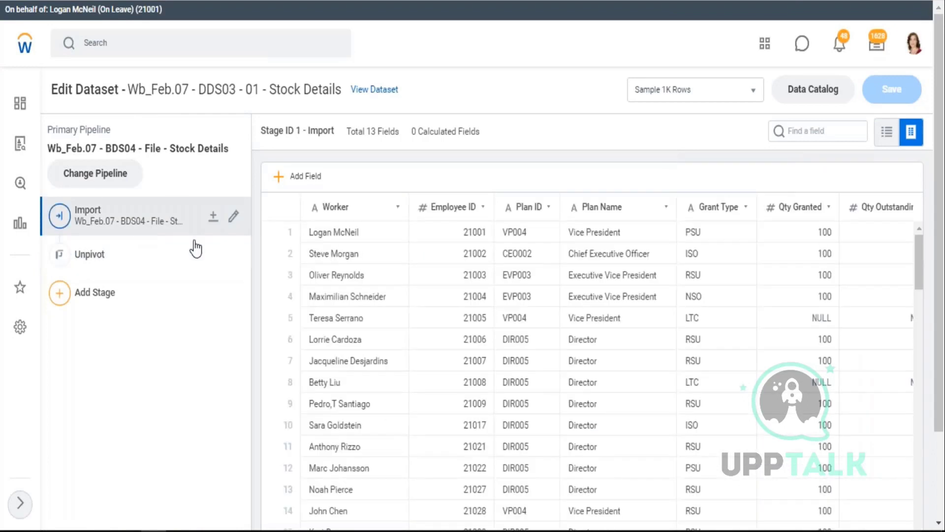
{"action": "left_click", "coordinate": [456, 298]}
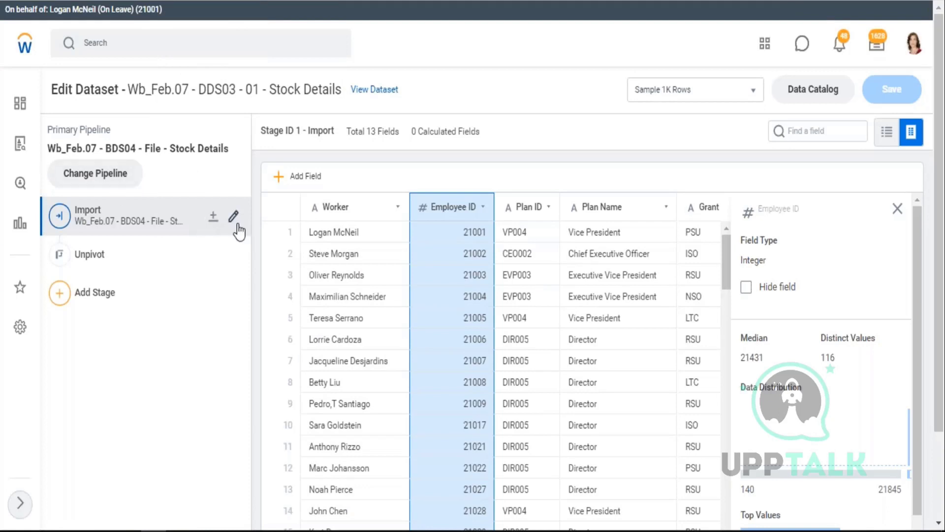
{"action": "left_click", "coordinate": [257, 210]}
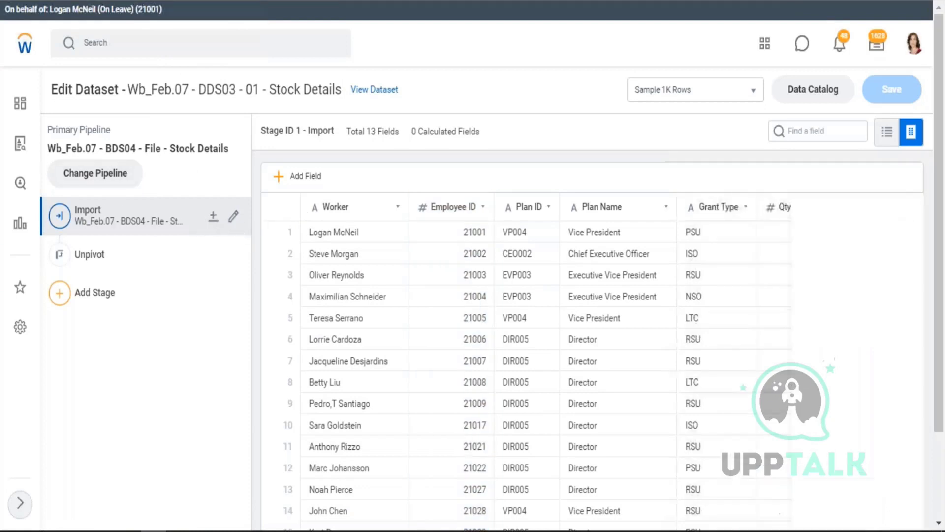
{"action": "left_click", "coordinate": [233, 218]}
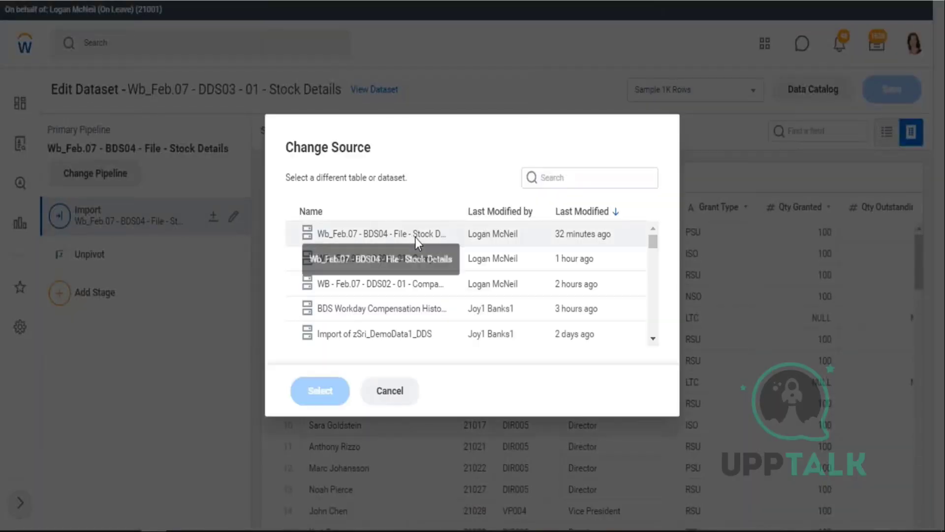
- Set the Import source to BDS04 - File - Stock Details, save, and review Worker and Employee ID details
{"action": "left_click", "coordinate": [426, 234]}
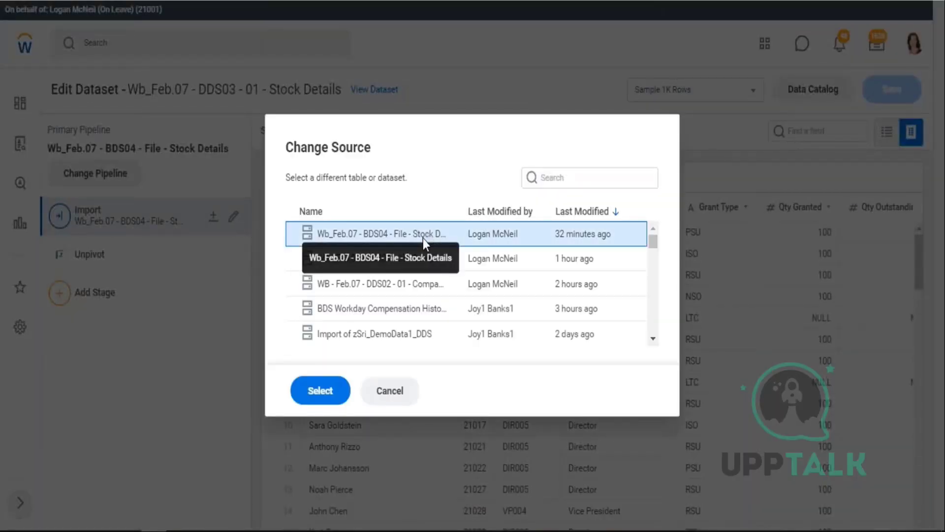
{"action": "left_click", "coordinate": [320, 391]}
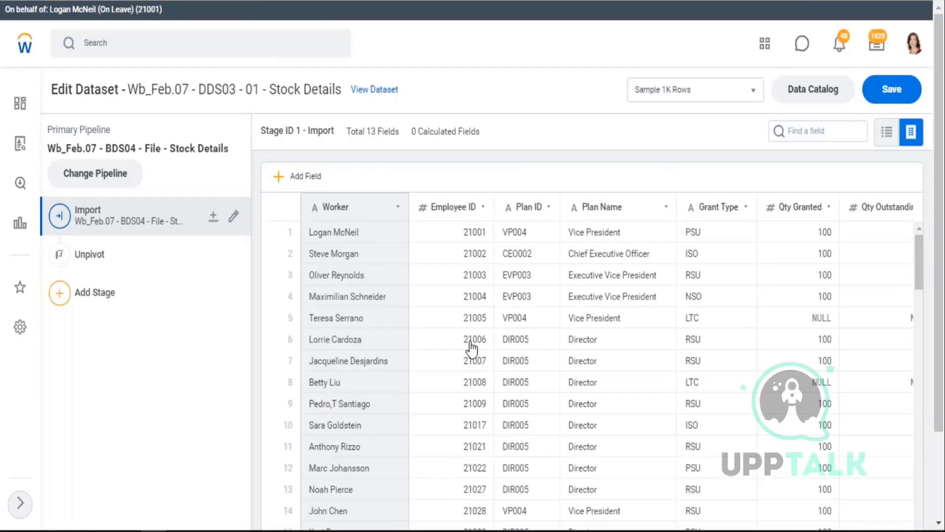
{"action": "left_click", "coordinate": [463, 340]}
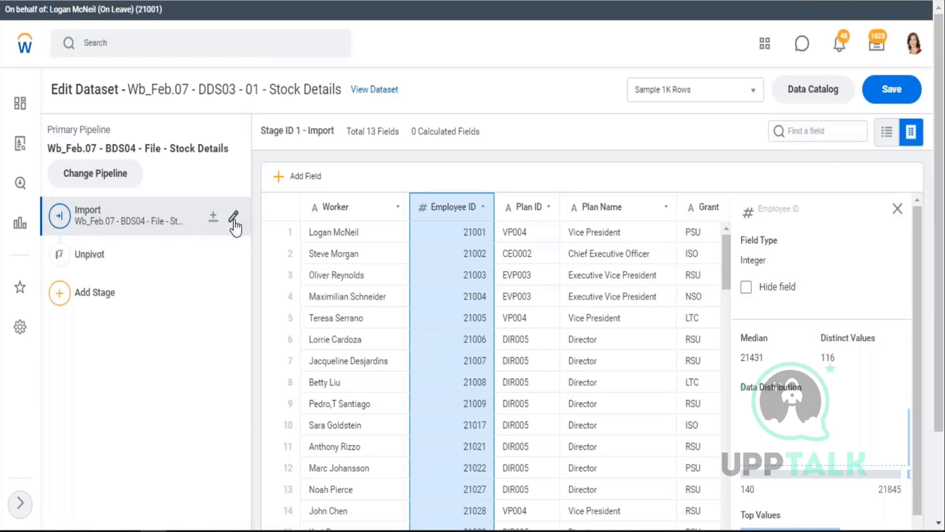
{"action": "left_click", "coordinate": [891, 89]}
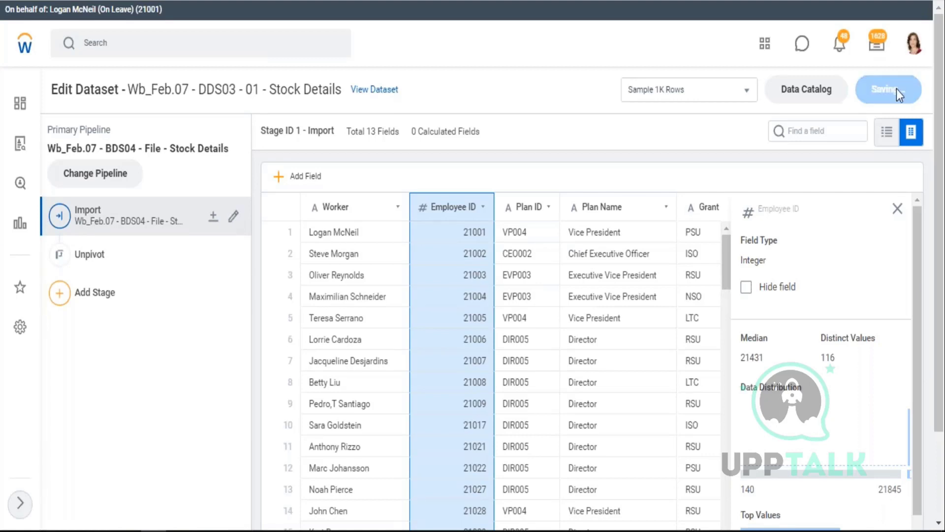
{"action": "left_click", "coordinate": [336, 360]}
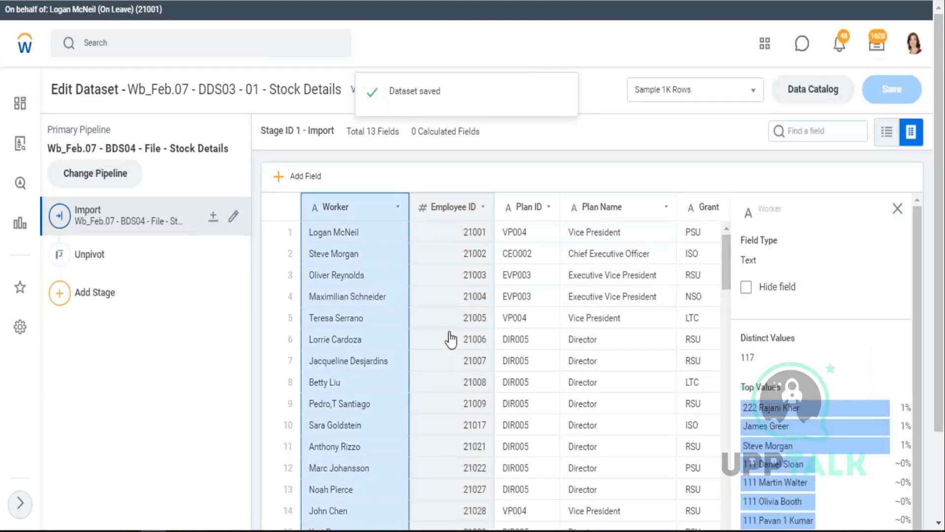
{"action": "left_click", "coordinate": [450, 339]}
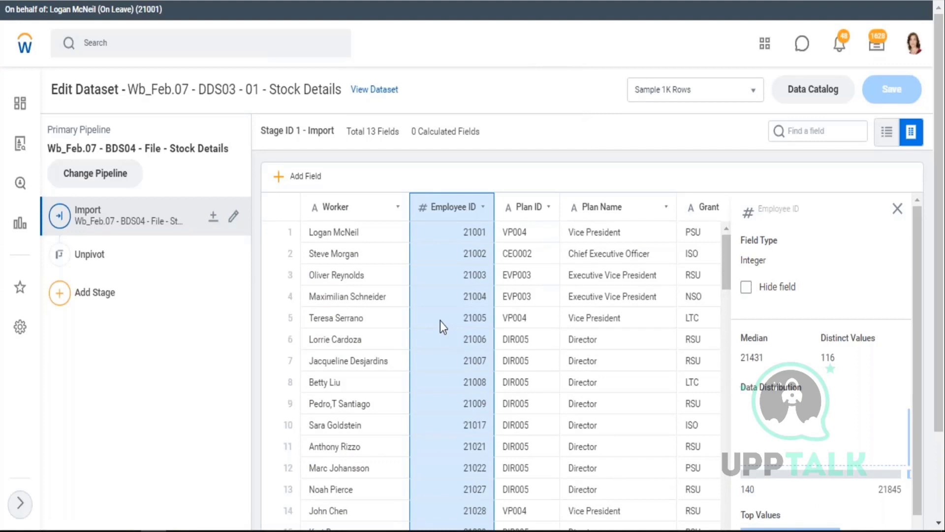
- Open the Stock Details overview and view the Employee ID field's details
{"action": "left_click", "coordinate": [382, 91]}
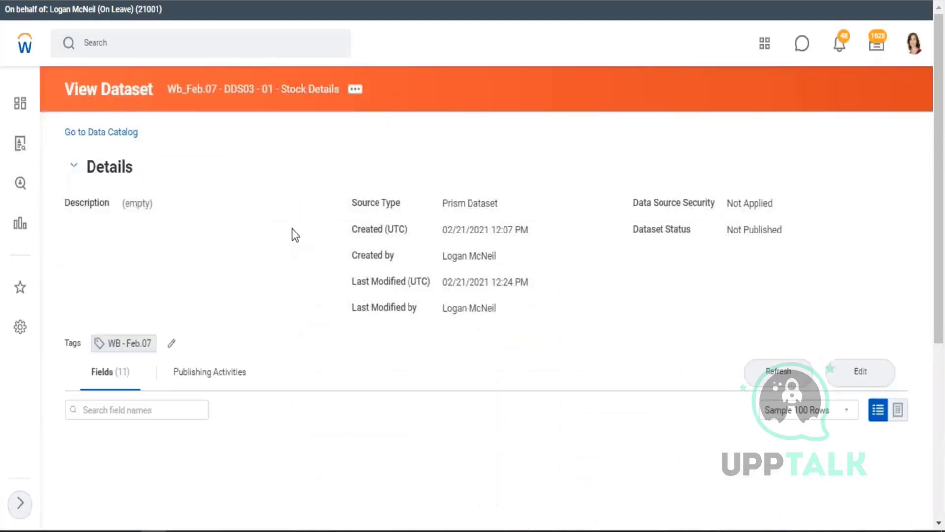
{"action": "scroll", "coordinate": [295, 227], "scroll_direction": "down", "scroll_amount": 5}
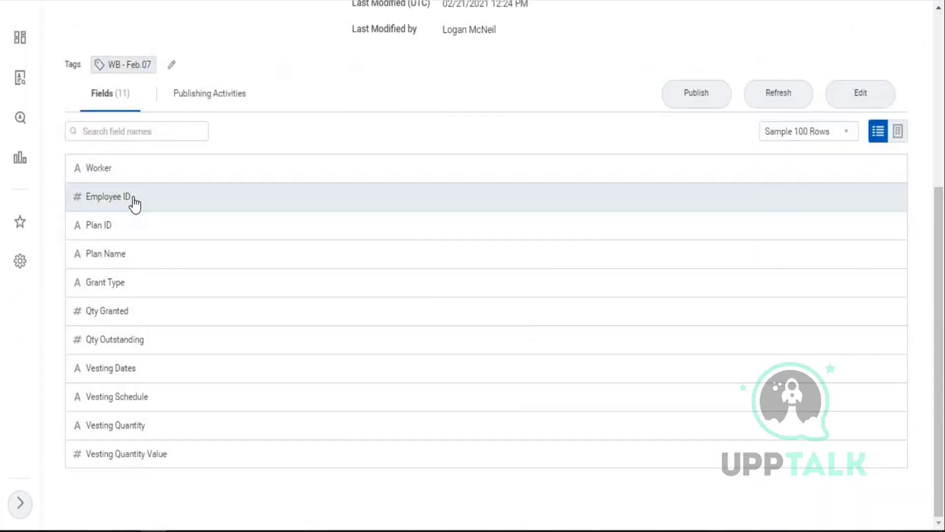
{"action": "left_click", "coordinate": [134, 200]}
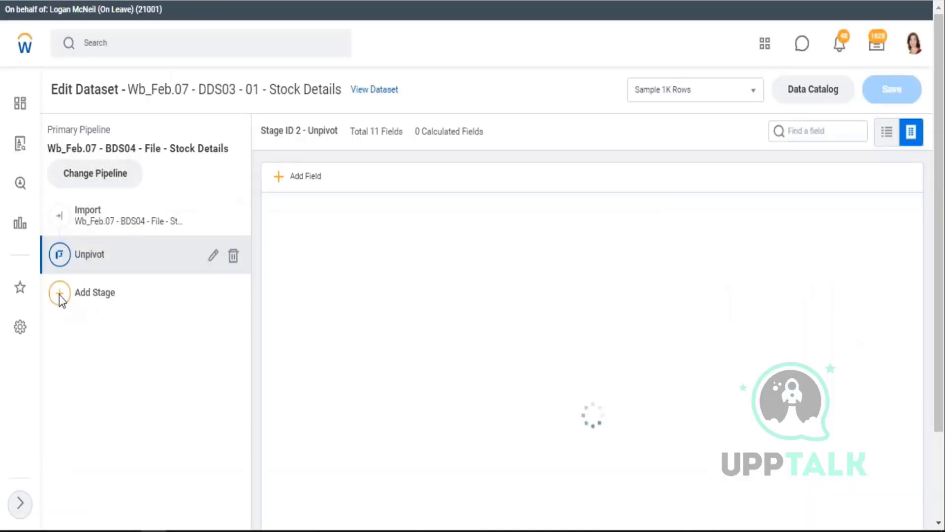
- Add a Manage Fields stage that outputs Employee ID as Text
{"action": "left_click", "coordinate": [60, 294]}
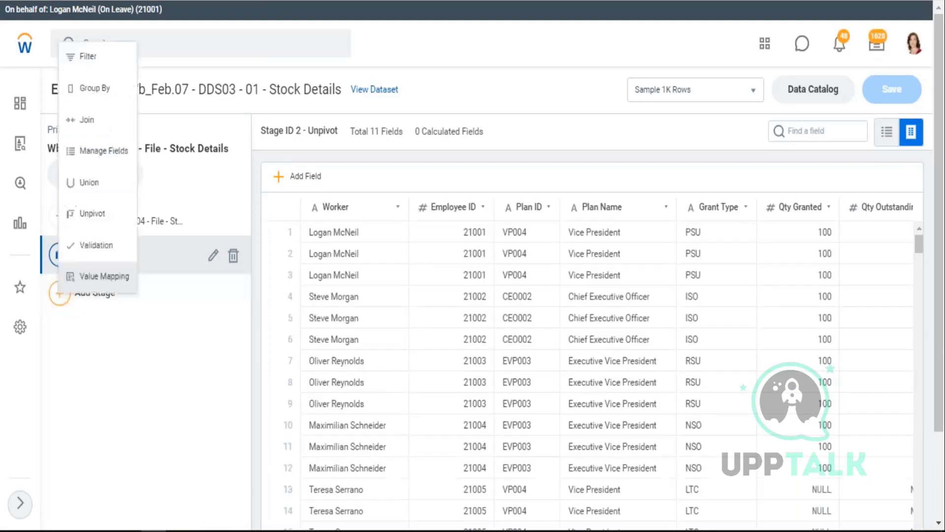
{"action": "left_click", "coordinate": [108, 157]}
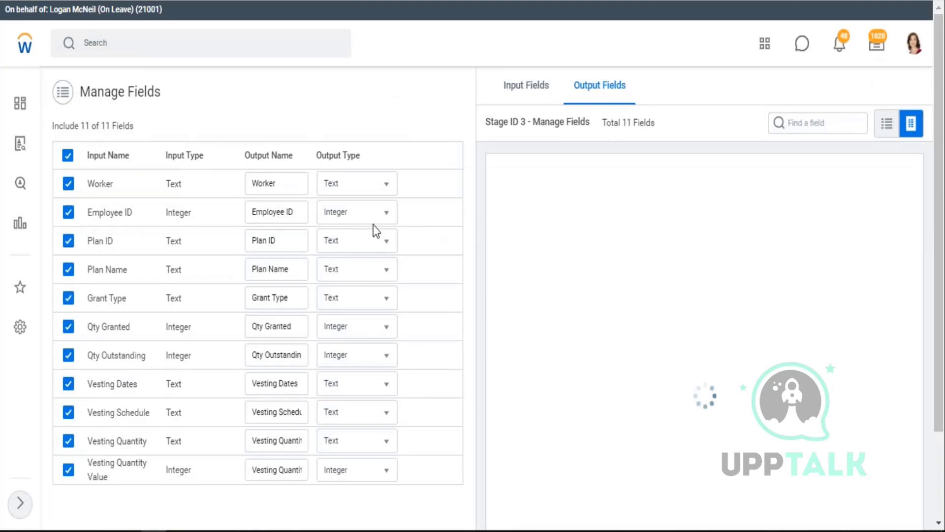
{"action": "left_click", "coordinate": [389, 212]}
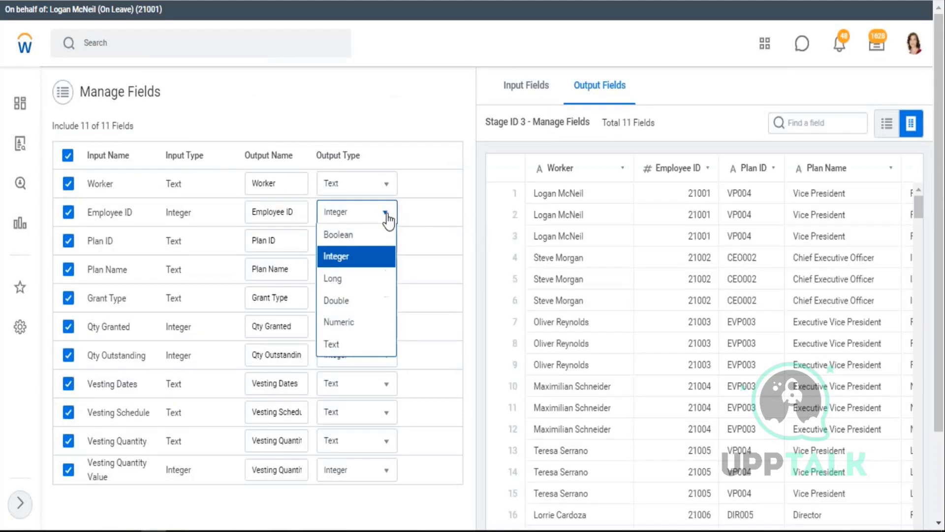
{"action": "left_click", "coordinate": [330, 344]}
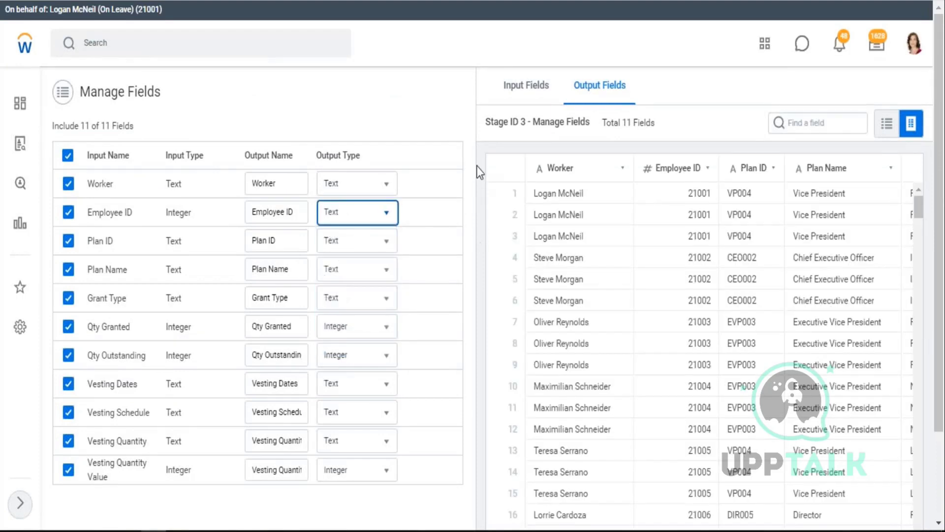
{"action": "scroll", "coordinate": [477, 167], "scroll_direction": "down", "scroll_amount": 3}
{"action": "left_click", "coordinate": [93, 503]}
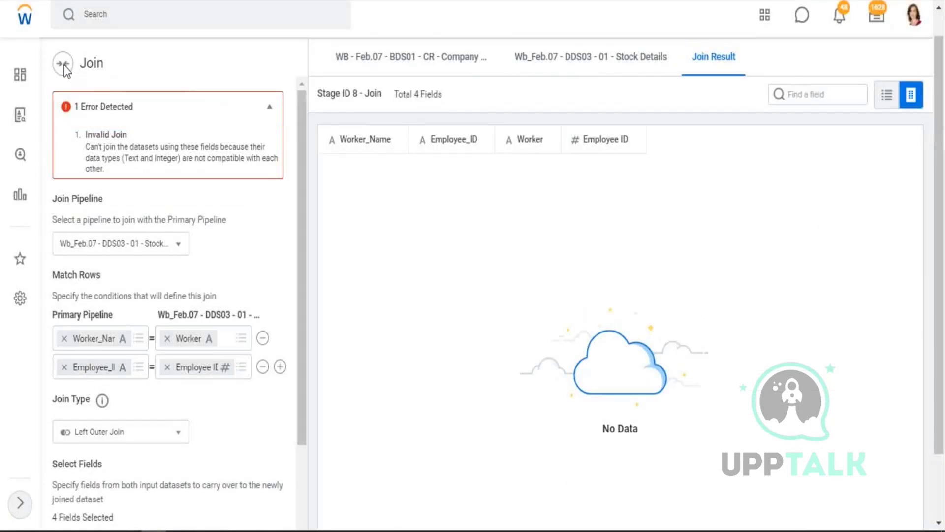
- Add a Join stage bringing in the Stock Details pipeline
{"action": "scroll", "coordinate": [144, 417], "scroll_direction": "down", "scroll_amount": 3}
{"action": "scroll", "coordinate": [169, 500], "scroll_direction": "down", "scroll_amount": 5}
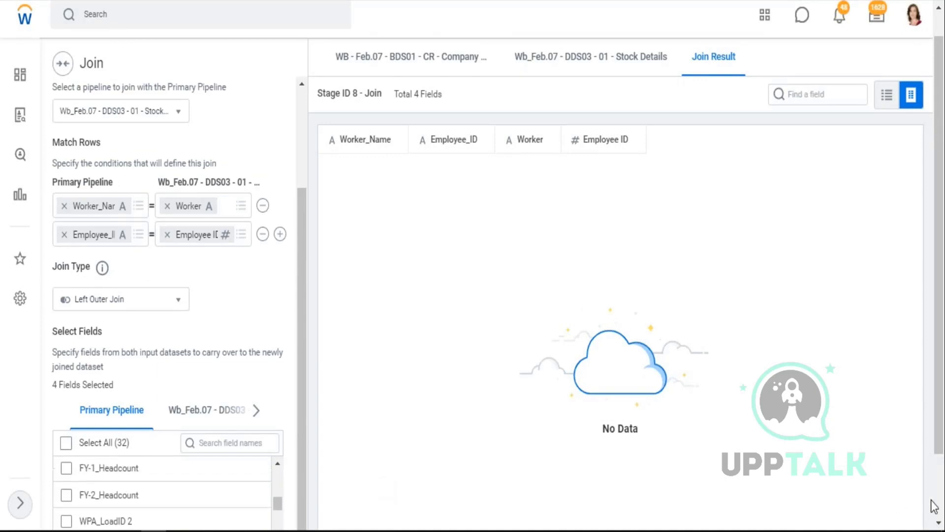
{"action": "scroll", "coordinate": [938, 505], "scroll_direction": "down", "scroll_amount": 2}
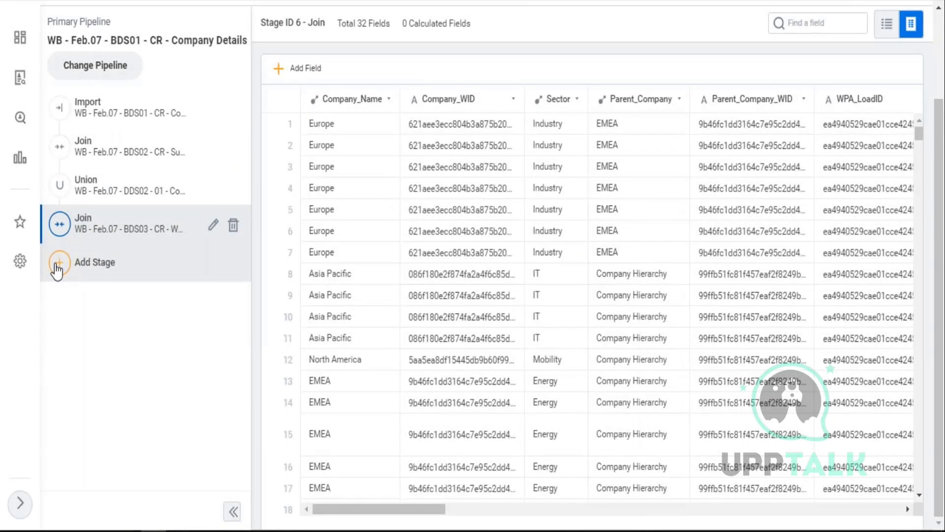
{"action": "left_click", "coordinate": [59, 271]}
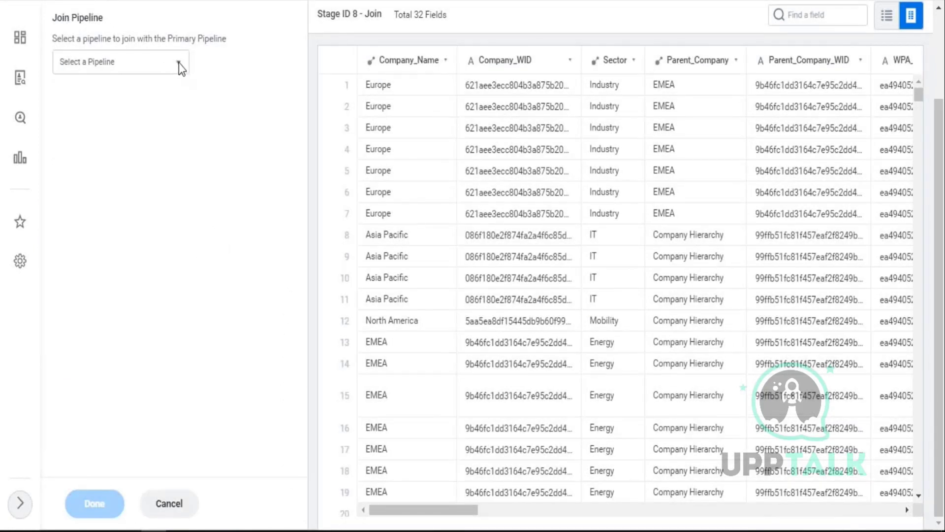
{"action": "left_click", "coordinate": [179, 63]}
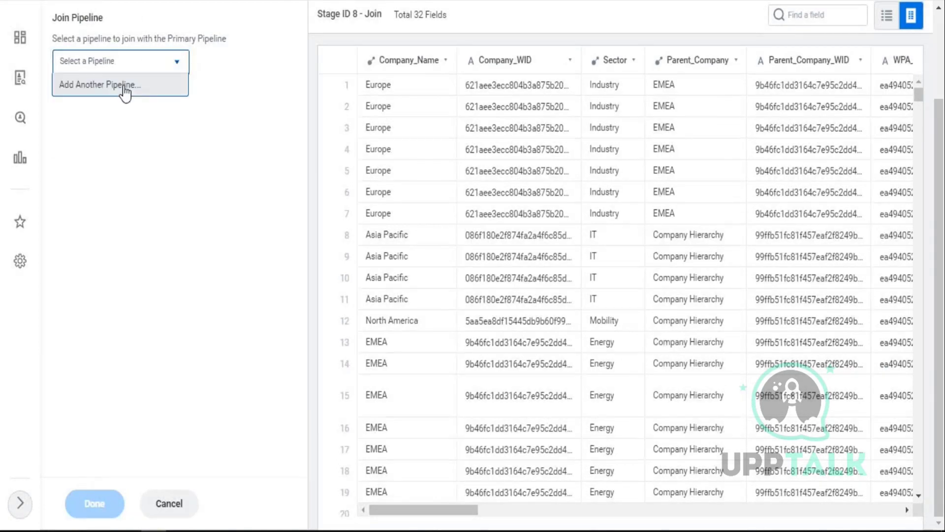
{"action": "left_click", "coordinate": [125, 86]}
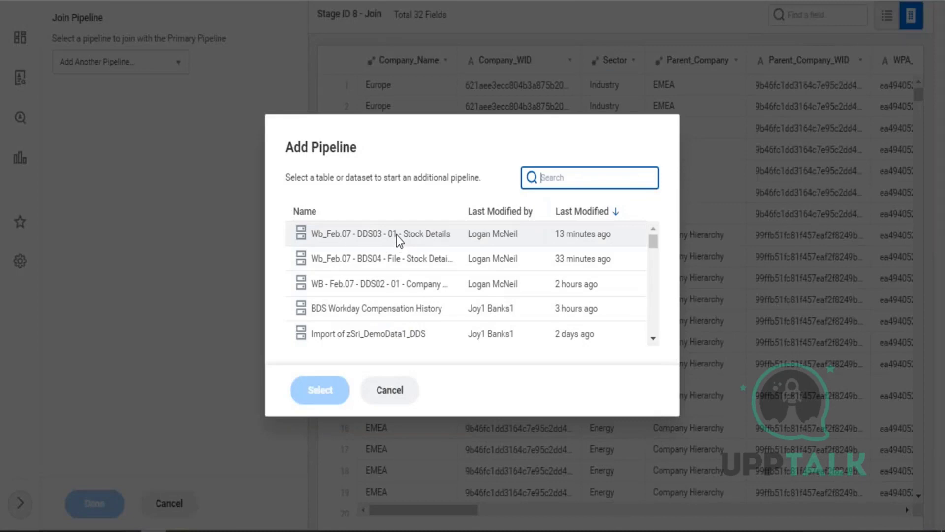
{"action": "left_click", "coordinate": [401, 240]}
{"action": "left_click", "coordinate": [321, 392]}
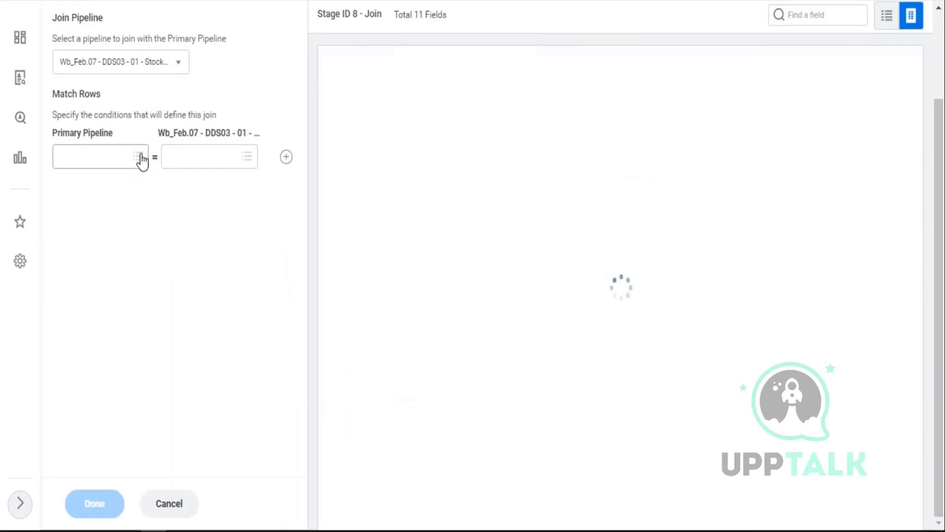
- Match Company Details' Worker_Name to Stock Details' Worker
{"action": "left_click", "coordinate": [140, 157]}
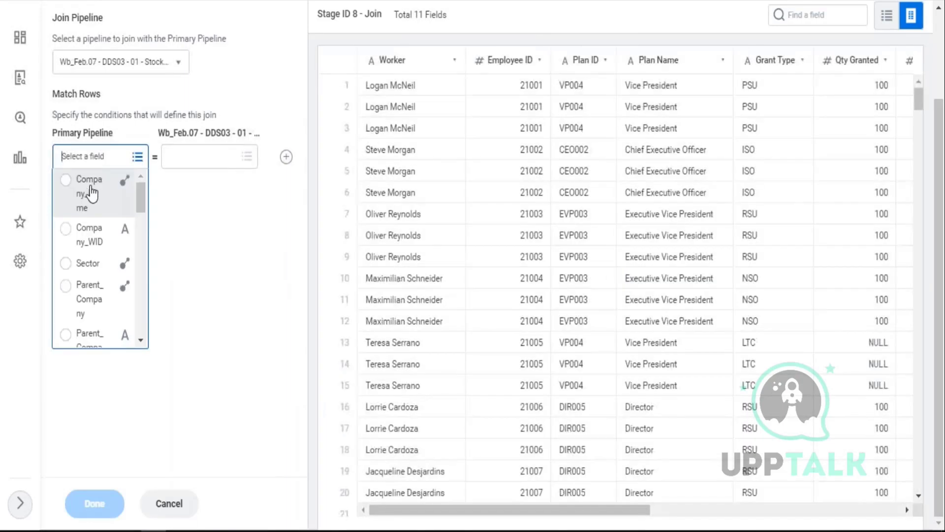
{"action": "scroll", "coordinate": [102, 240], "scroll_direction": "down", "scroll_amount": 4}
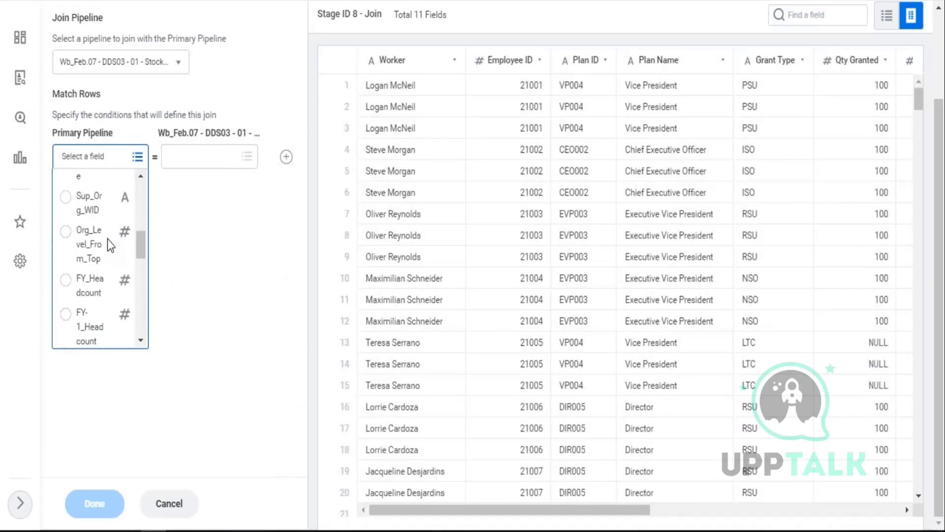
{"action": "scroll", "coordinate": [107, 238], "scroll_direction": "down", "scroll_amount": 3}
{"action": "scroll", "coordinate": [107, 263], "scroll_direction": "down", "scroll_amount": 2}
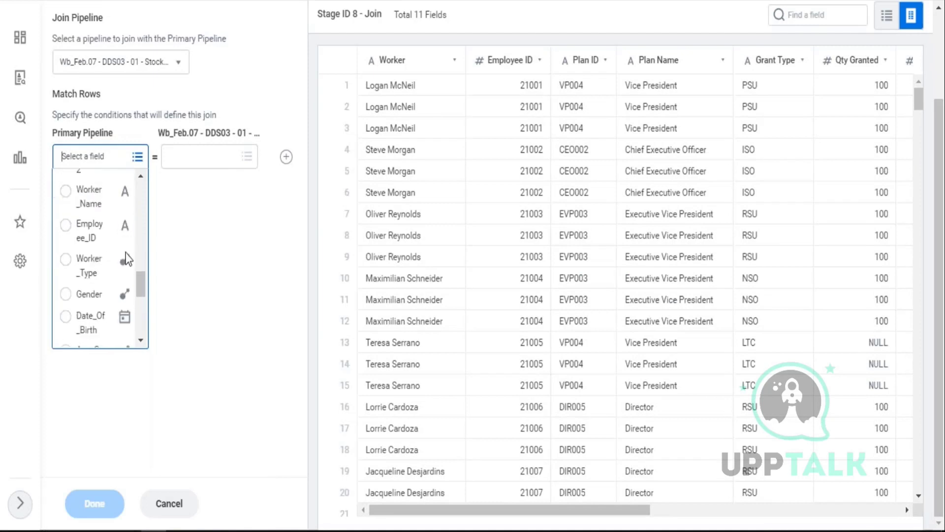
{"action": "left_click", "coordinate": [98, 205]}
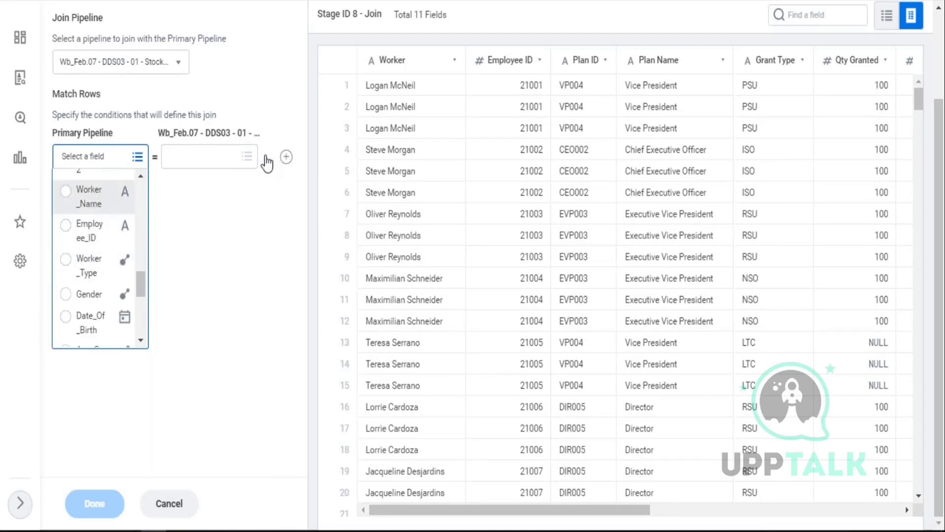
{"action": "left_click", "coordinate": [246, 157]}
{"action": "left_click", "coordinate": [200, 181]}
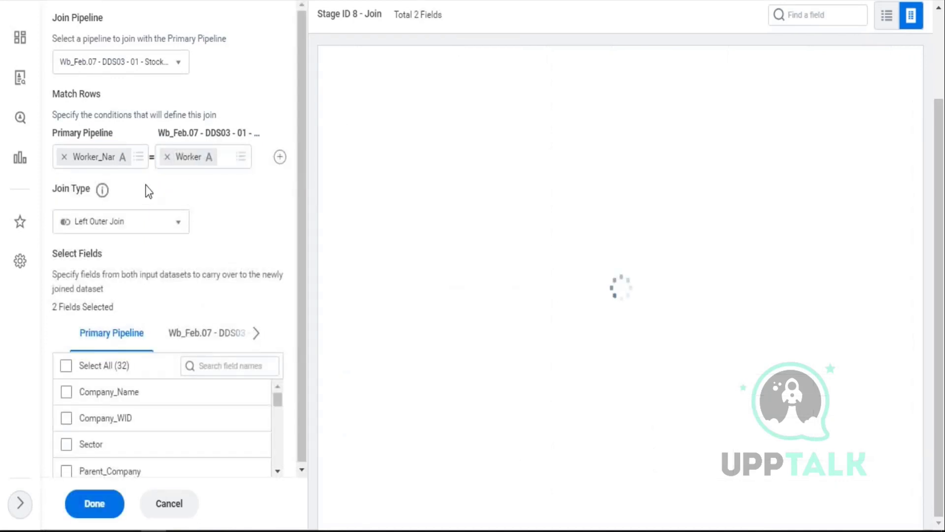
- Add a second join condition matching Employee_ID to Employee ID
{"action": "left_click", "coordinate": [280, 157]}
{"action": "left_click", "coordinate": [137, 184]}
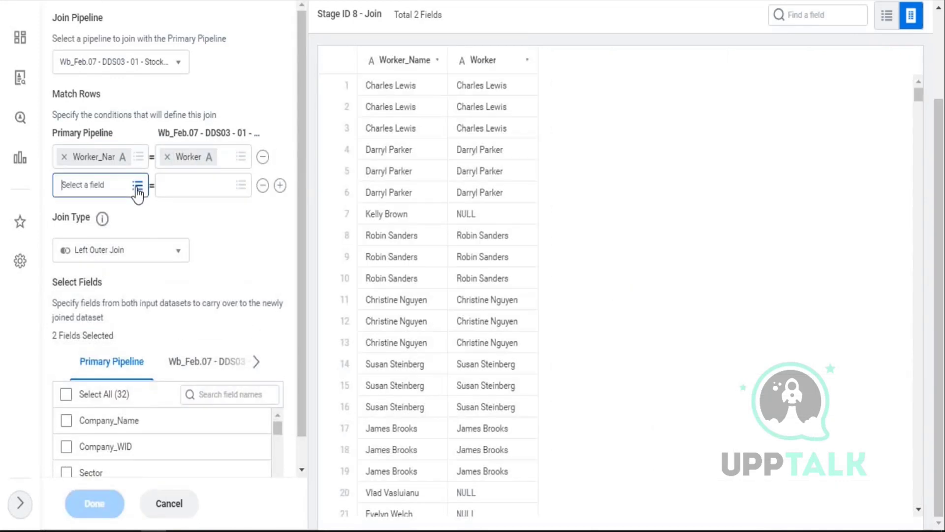
{"action": "scroll", "coordinate": [95, 247], "scroll_direction": "down", "scroll_amount": 1}
{"action": "scroll", "coordinate": [96, 246], "scroll_direction": "down", "scroll_amount": 5}
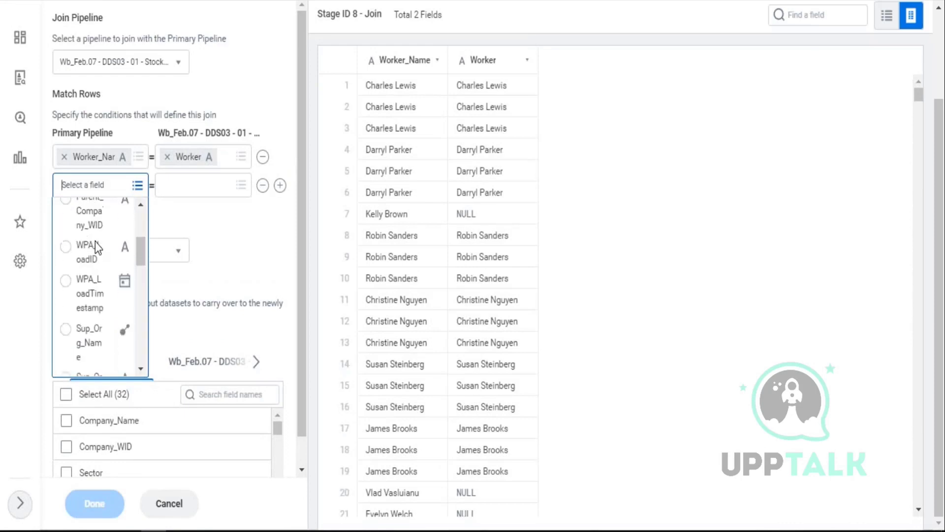
{"action": "scroll", "coordinate": [102, 255], "scroll_direction": "down", "scroll_amount": 6}
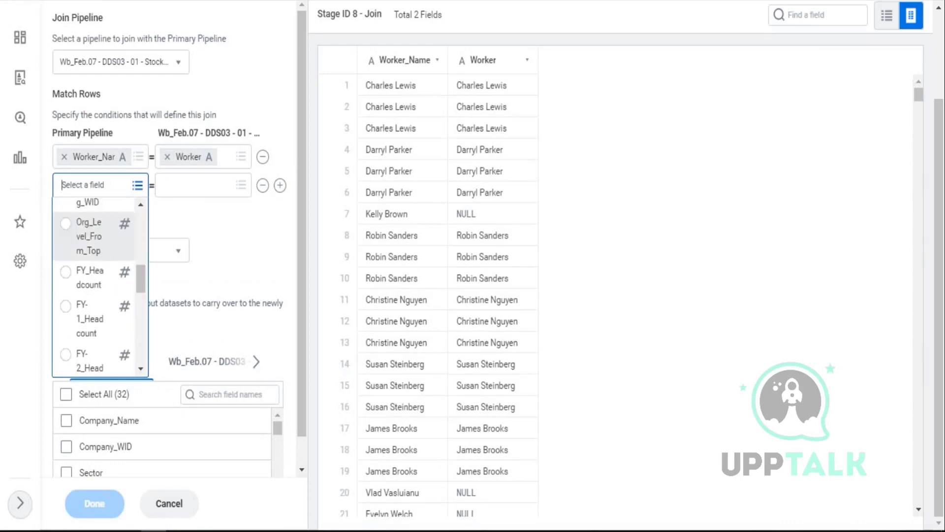
{"action": "scroll", "coordinate": [95, 279], "scroll_direction": "down", "scroll_amount": 2}
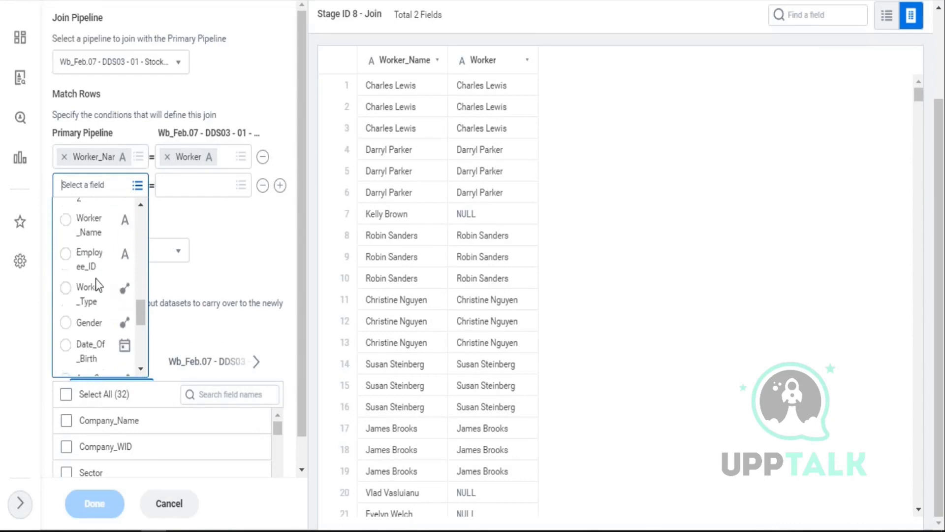
{"action": "left_click", "coordinate": [87, 264]}
{"action": "left_click", "coordinate": [241, 186]}
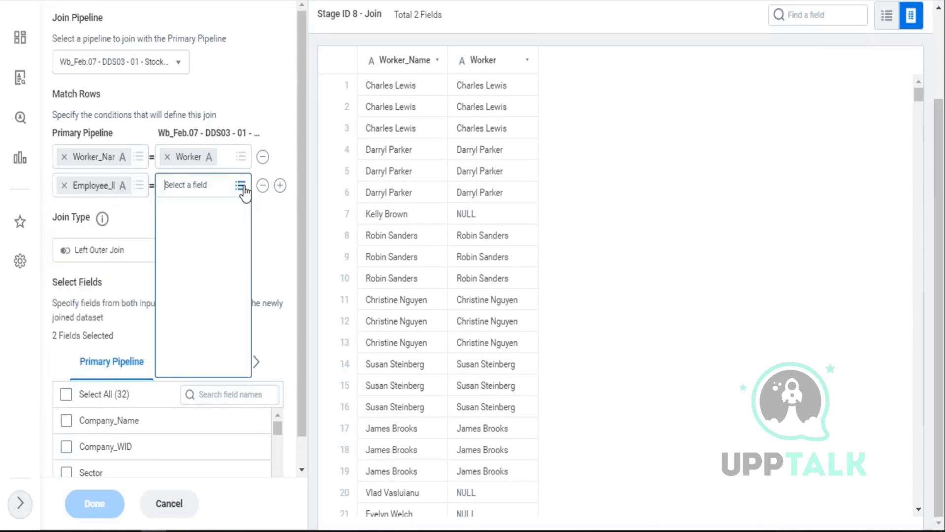
{"action": "left_click", "coordinate": [197, 237]}
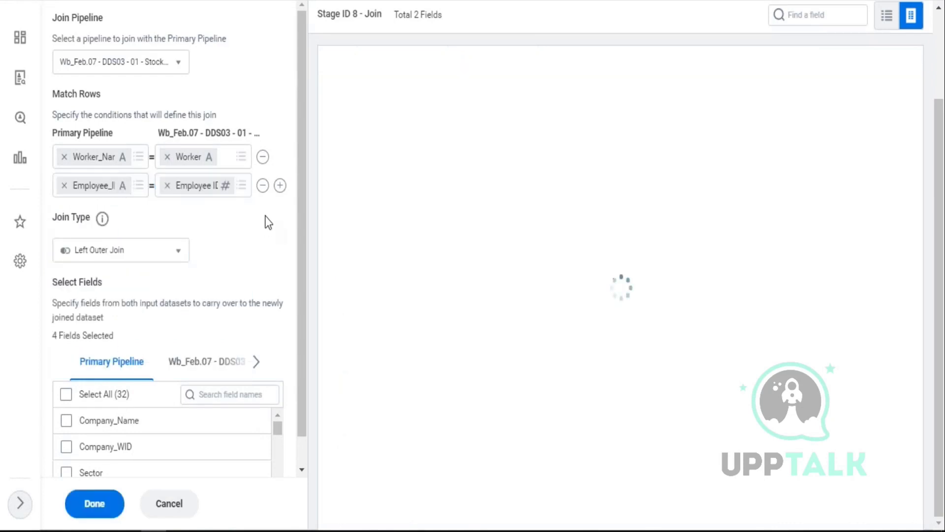
- Expand the join error, check Employee ID's type, and head back to the Stock Details overview
{"action": "scroll", "coordinate": [286, 106], "scroll_direction": "up", "scroll_amount": 3}
{"action": "left_click", "coordinate": [273, 106]}
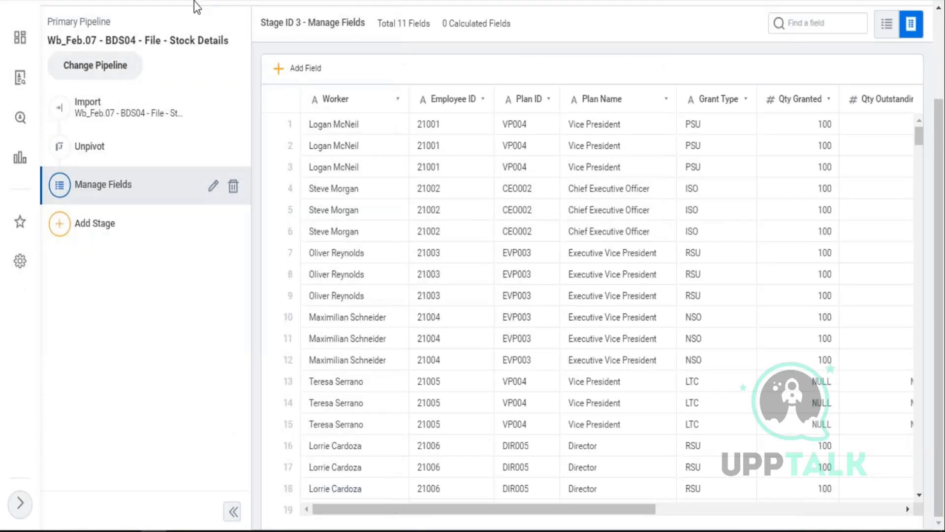
{"action": "left_click", "coordinate": [473, 167]}
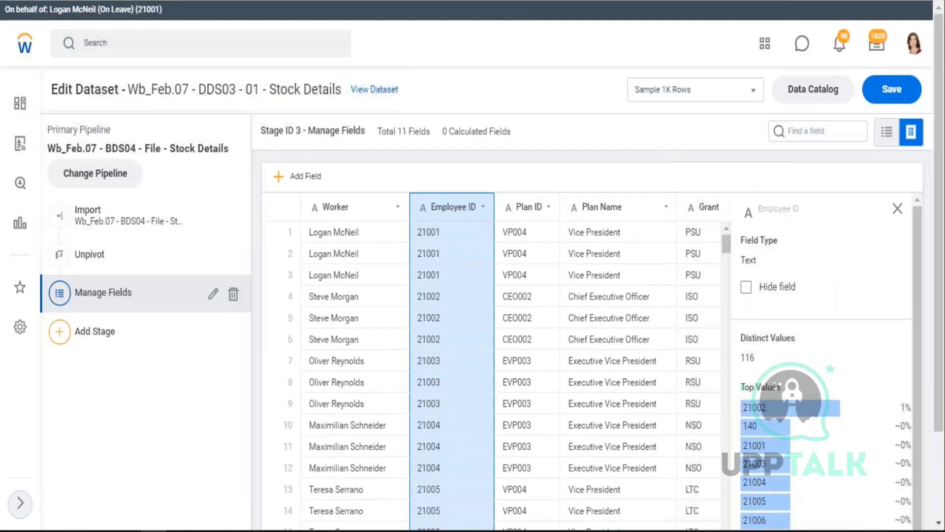
{"action": "left_click", "coordinate": [383, 87]}
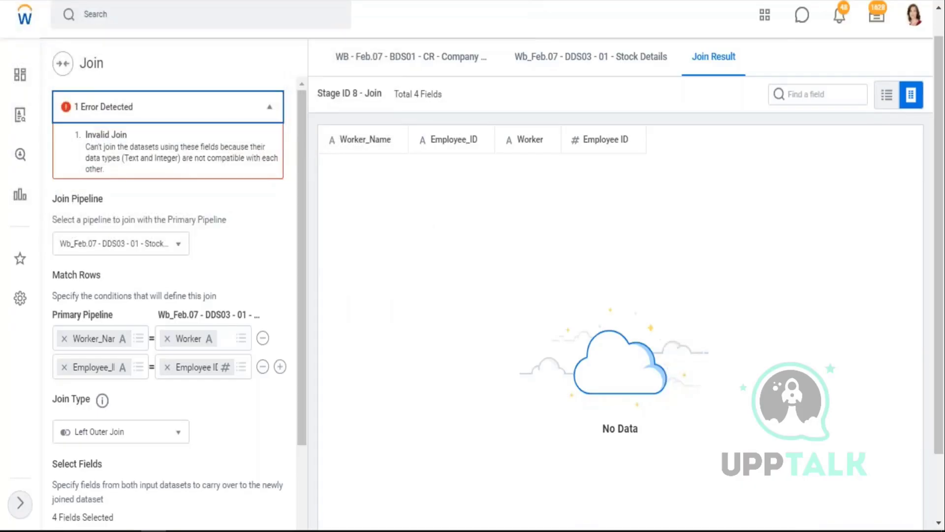
{"action": "scroll", "coordinate": [170, 286], "scroll_direction": "down", "scroll_amount": 3}
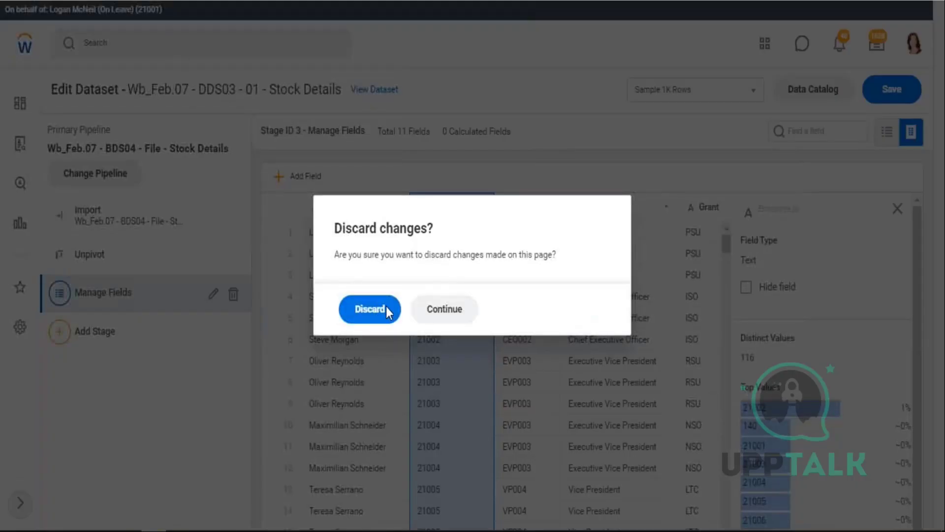
- Discard the unsaved edits and reopen Stock Details for editing
{"action": "left_click", "coordinate": [386, 308]}
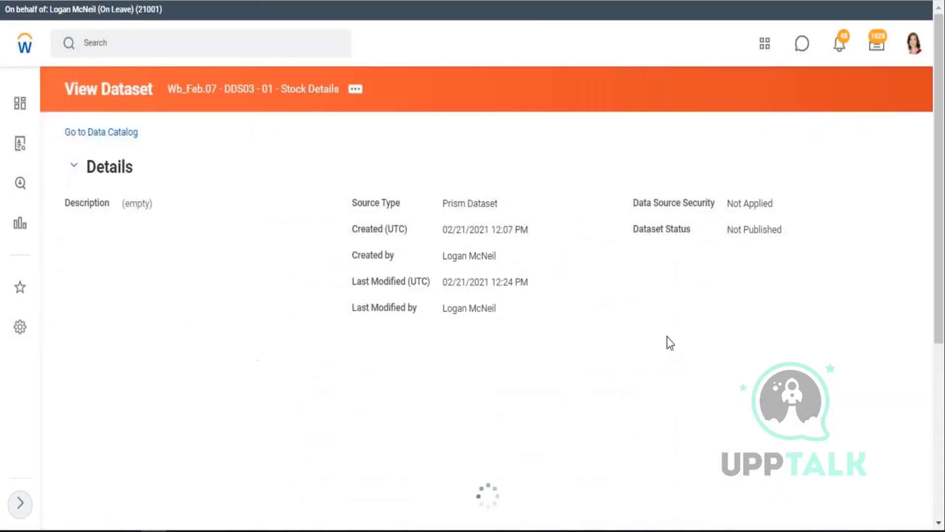
{"action": "scroll", "coordinate": [735, 307], "scroll_direction": "down", "scroll_amount": 3}
{"action": "scroll", "coordinate": [737, 313], "scroll_direction": "down", "scroll_amount": 1}
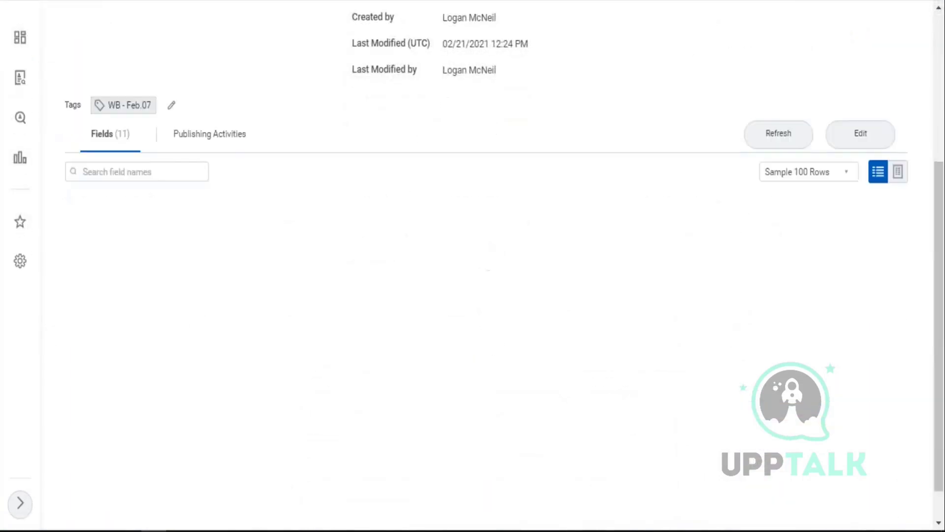
{"action": "left_click", "coordinate": [860, 139]}
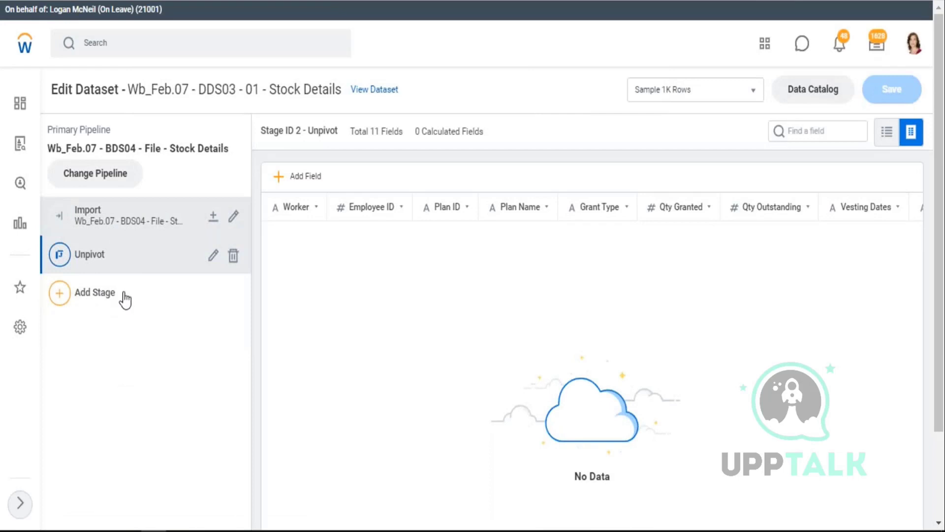
- Add a Manage Fields stage setting Employee ID's output to Text, and save Stock Details
{"action": "left_click", "coordinate": [94, 294]}
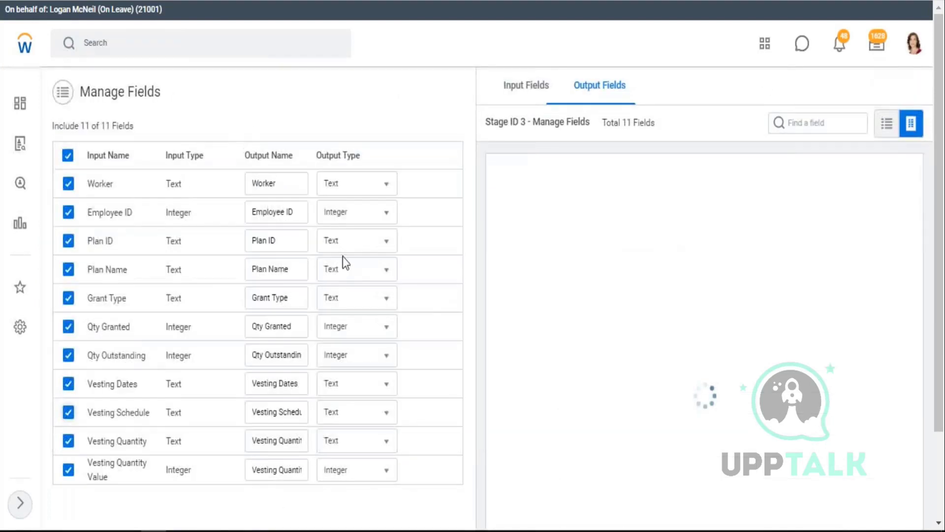
{"action": "left_click", "coordinate": [387, 213]}
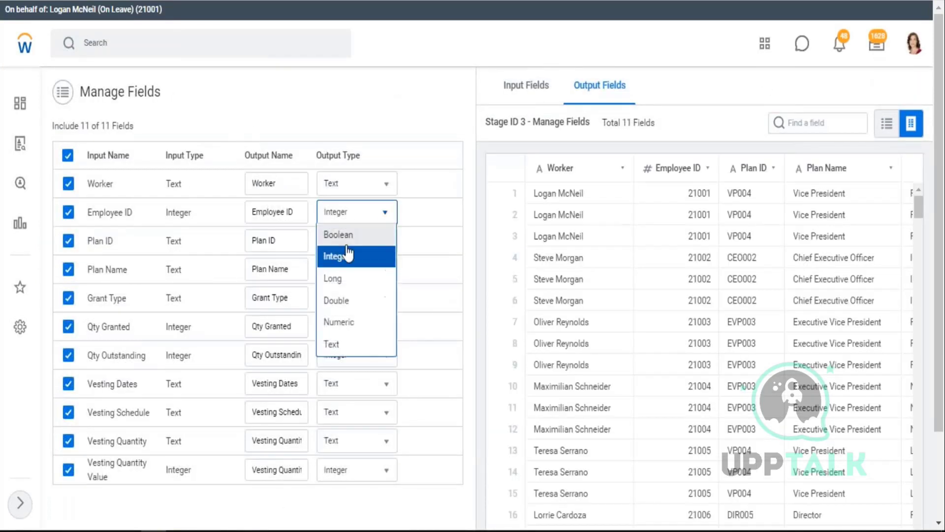
{"action": "left_click", "coordinate": [343, 345]}
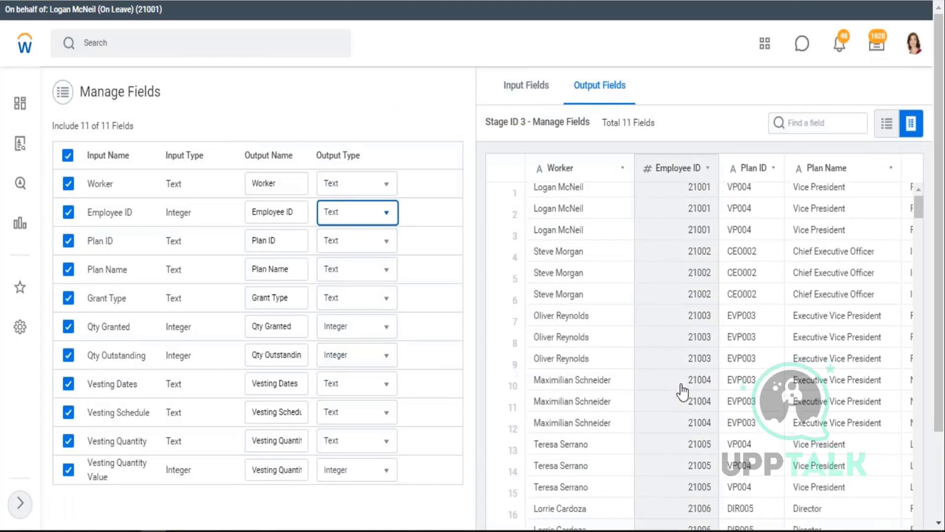
{"action": "scroll", "coordinate": [682, 386], "scroll_direction": "down", "scroll_amount": 3}
{"action": "scroll", "coordinate": [937, 512], "scroll_direction": "down", "scroll_amount": 3}
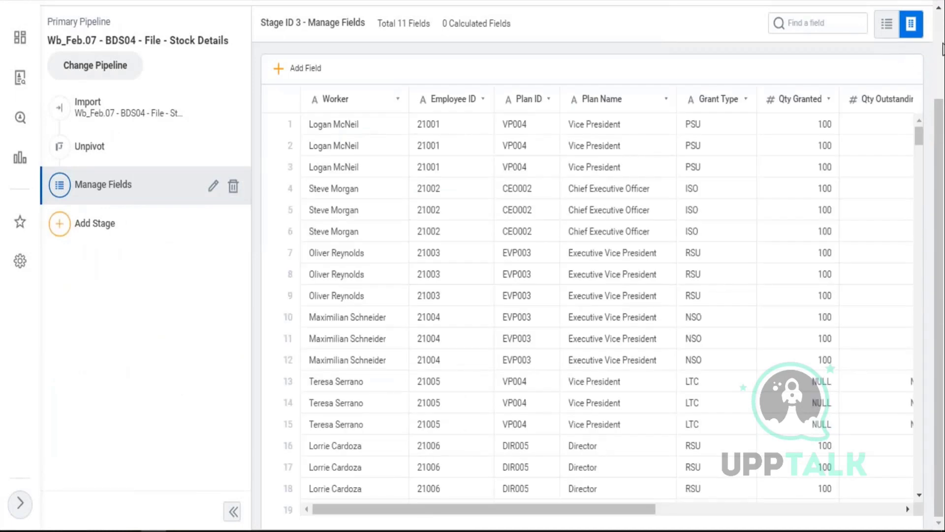
{"action": "scroll", "coordinate": [881, 74], "scroll_direction": "up", "scroll_amount": 3}
{"action": "left_click", "coordinate": [886, 90]}
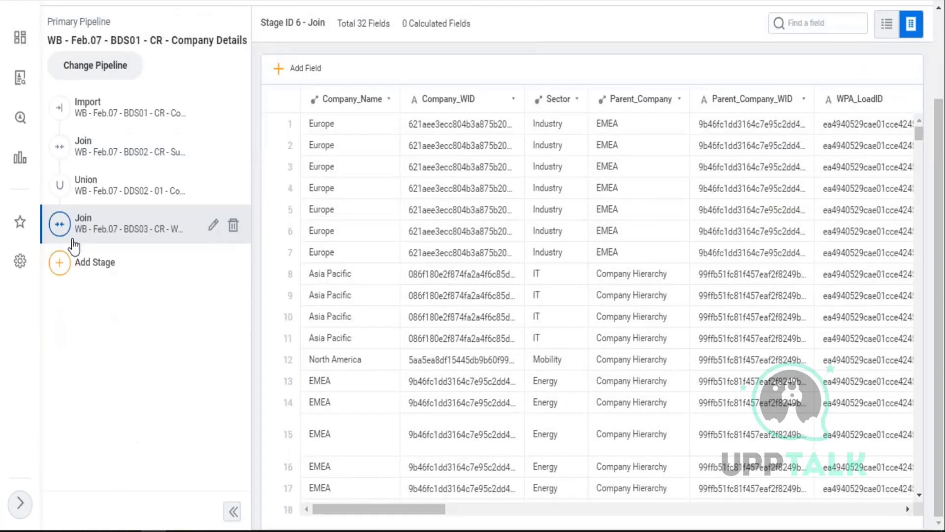
- Add a Join stage with the Stock Details pipeline
{"action": "left_click", "coordinate": [62, 268]}
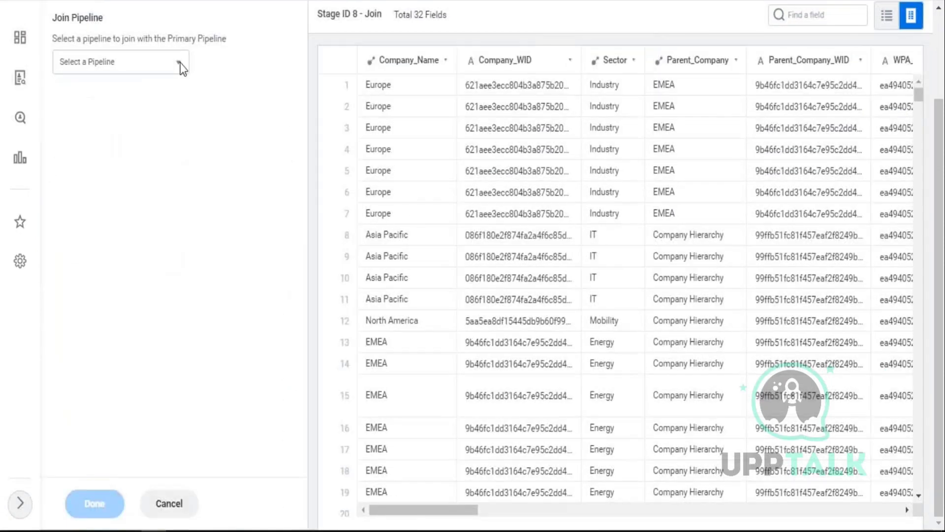
{"action": "left_click", "coordinate": [176, 64]}
{"action": "left_click", "coordinate": [128, 86]}
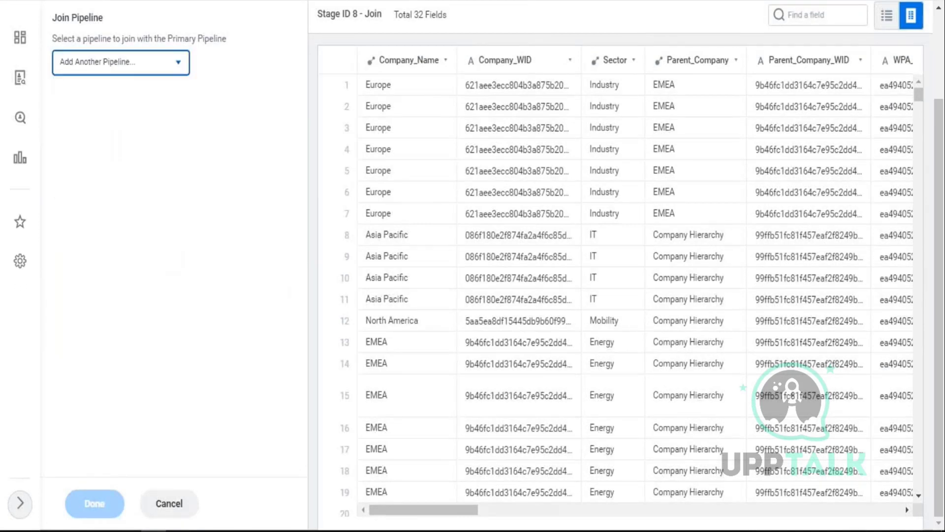
{"action": "left_click", "coordinate": [386, 240]}
{"action": "left_click", "coordinate": [323, 390]}
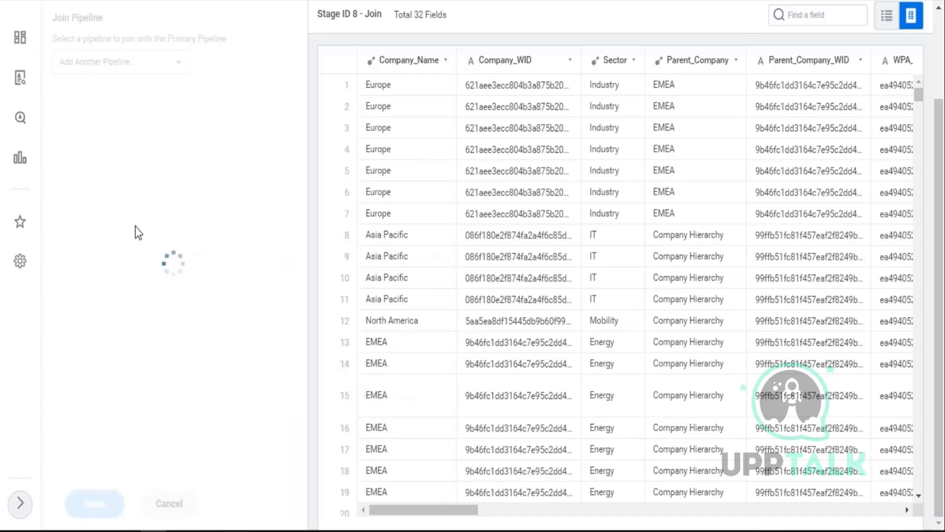
- Match Worker_Name to the Stock Details Worker field
{"action": "left_click", "coordinate": [93, 157]}
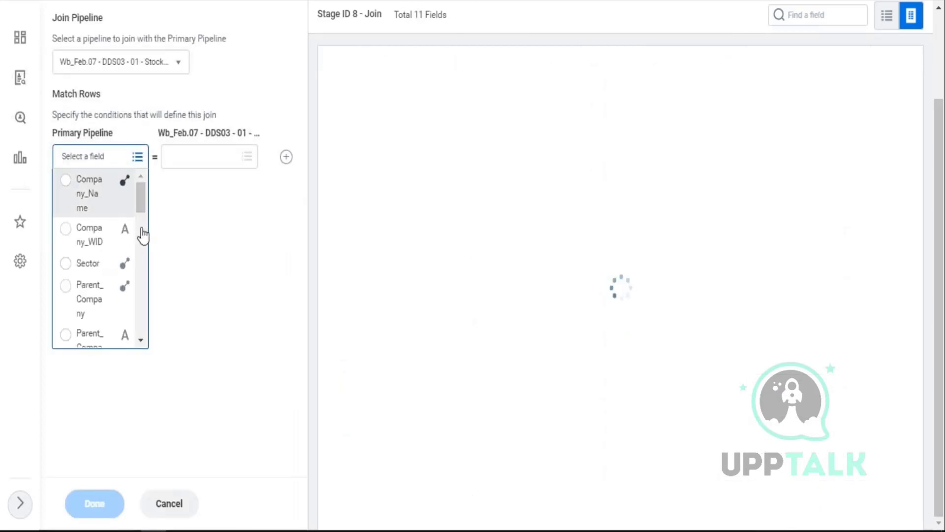
{"action": "scroll", "coordinate": [131, 249], "scroll_direction": "down", "scroll_amount": 3}
{"action": "scroll", "coordinate": [93, 258], "scroll_direction": "down", "scroll_amount": 5}
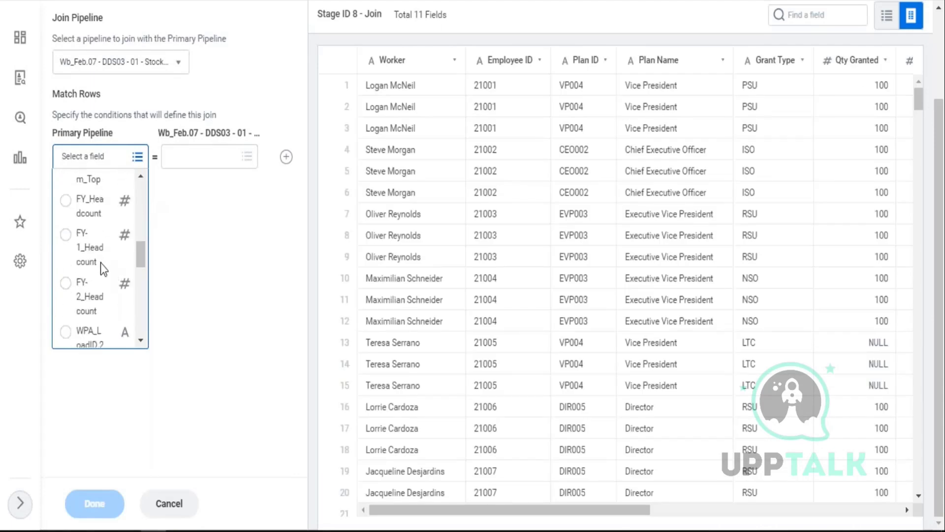
{"action": "scroll", "coordinate": [98, 276], "scroll_direction": "down", "scroll_amount": 2}
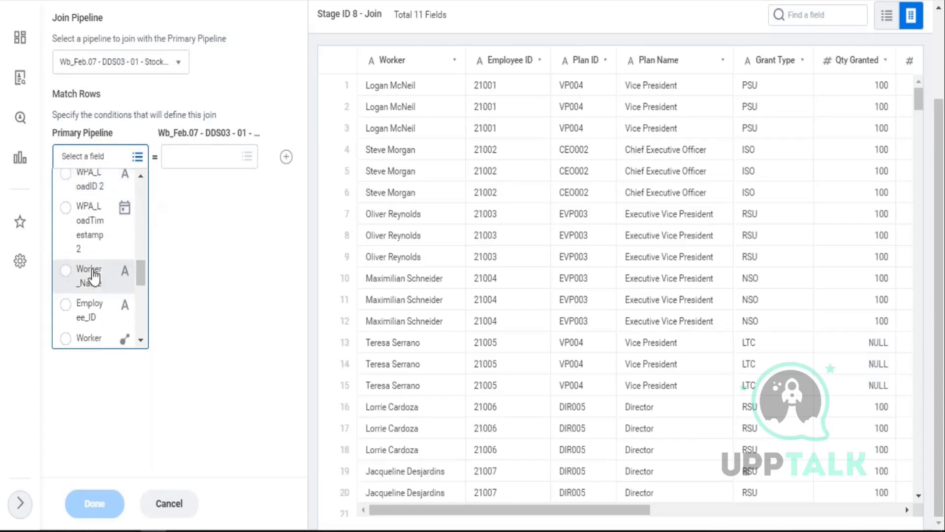
{"action": "left_click", "coordinate": [95, 274]}
{"action": "left_click", "coordinate": [249, 161]}
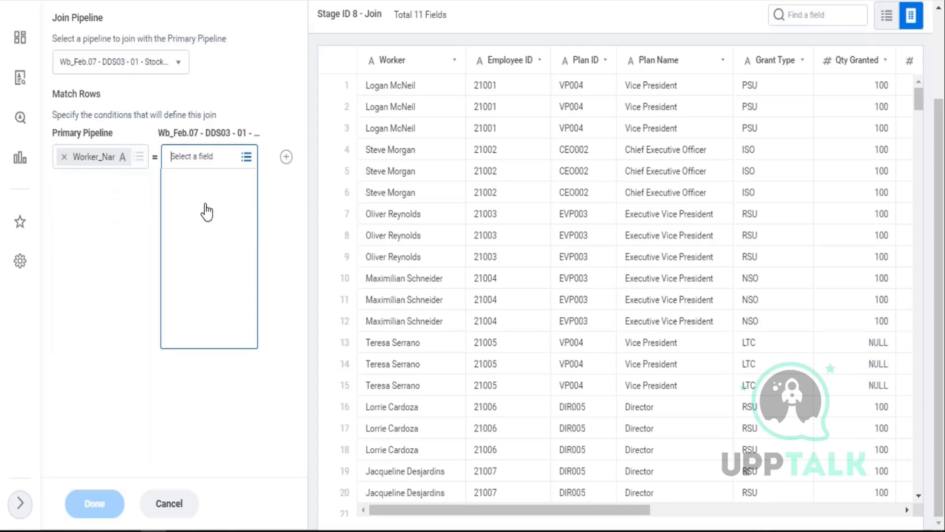
{"action": "left_click", "coordinate": [287, 158]}
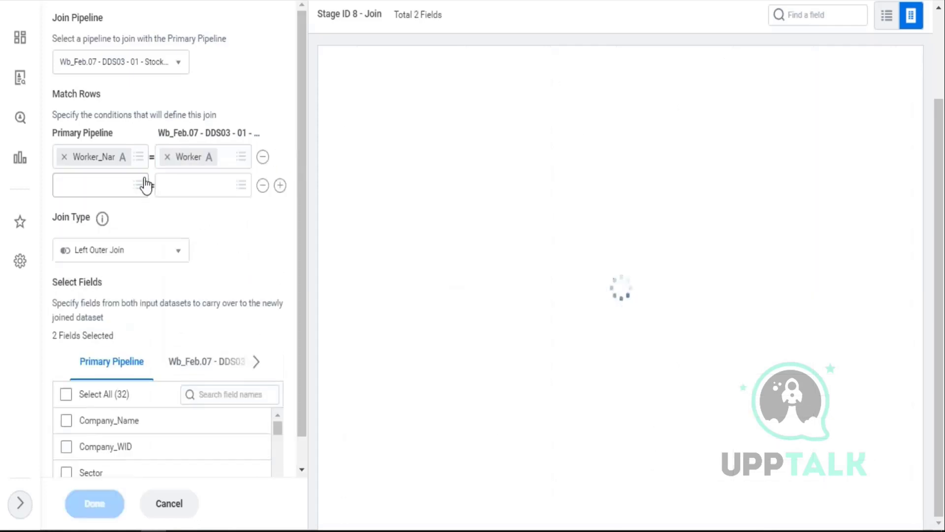
- Add a second condition matching Employee_ID to the stock Employee ID
{"action": "left_click", "coordinate": [140, 186]}
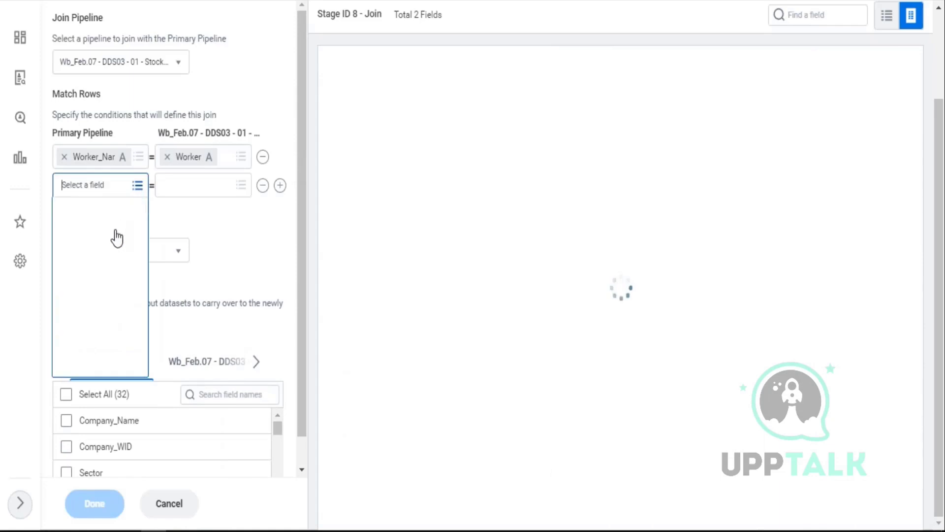
{"action": "scroll", "coordinate": [116, 238], "scroll_direction": "down", "scroll_amount": 10}
{"action": "scroll", "coordinate": [92, 265], "scroll_direction": "down", "scroll_amount": 6}
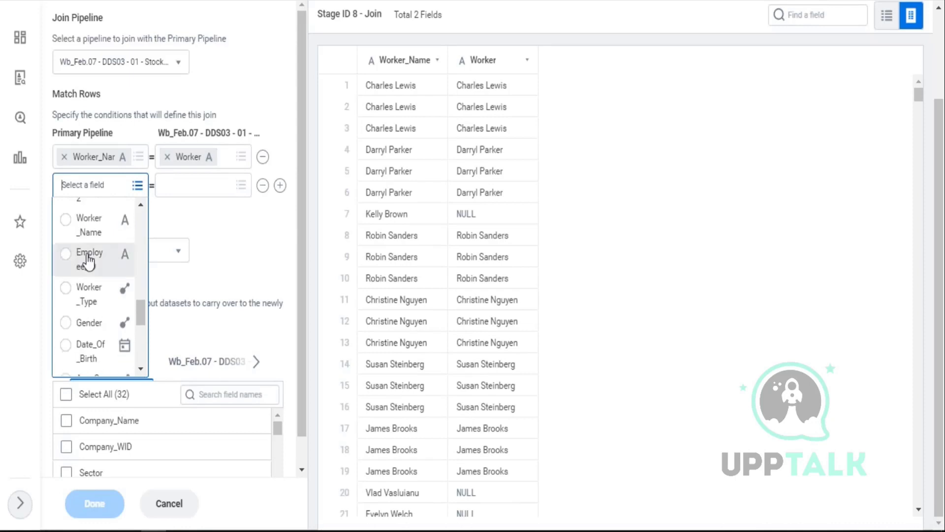
{"action": "left_click", "coordinate": [93, 258]}
{"action": "left_click", "coordinate": [241, 187]}
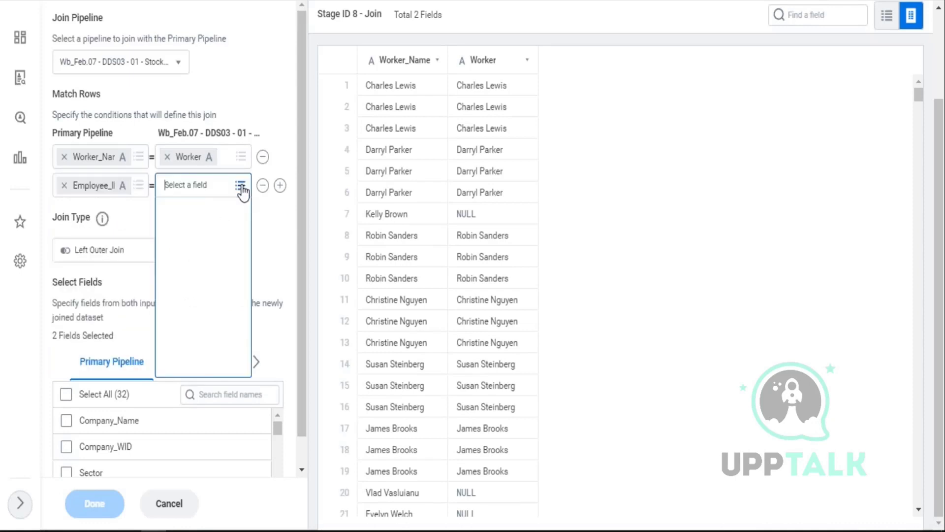
{"action": "left_click", "coordinate": [234, 237]}
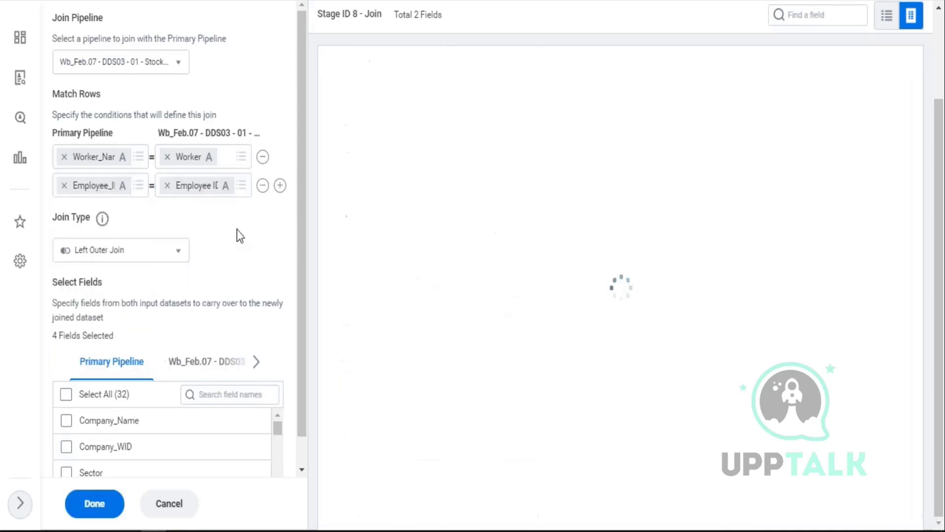
- Keep all Company Details fields and all Stock Details fields except Worker and Employee ID
{"action": "scroll", "coordinate": [261, 123], "scroll_direction": "up", "scroll_amount": 2}
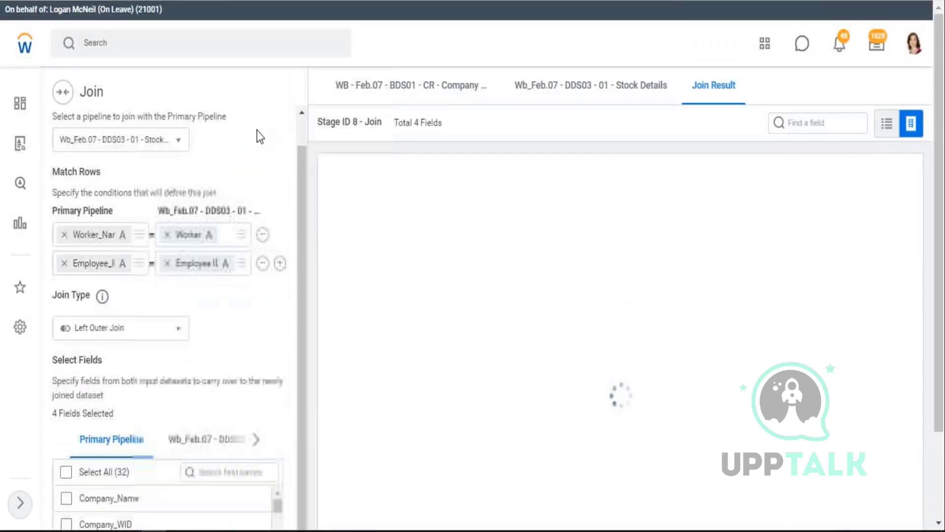
{"action": "scroll", "coordinate": [256, 141], "scroll_direction": "down", "scroll_amount": 3}
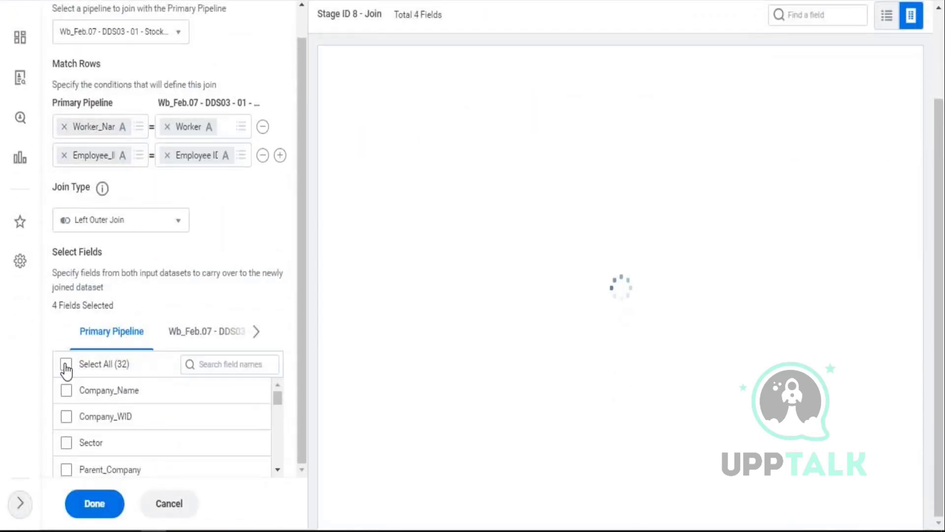
{"action": "left_click", "coordinate": [66, 364]}
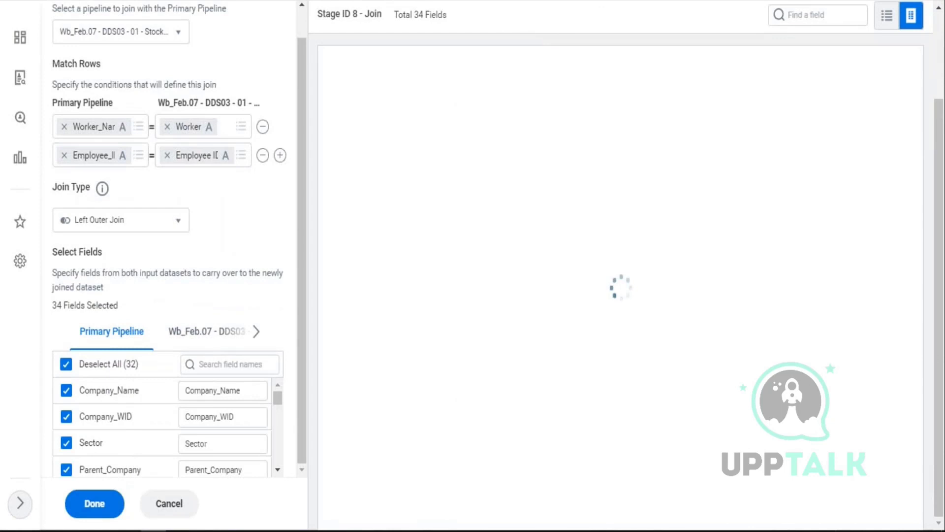
{"action": "left_click", "coordinate": [207, 335]}
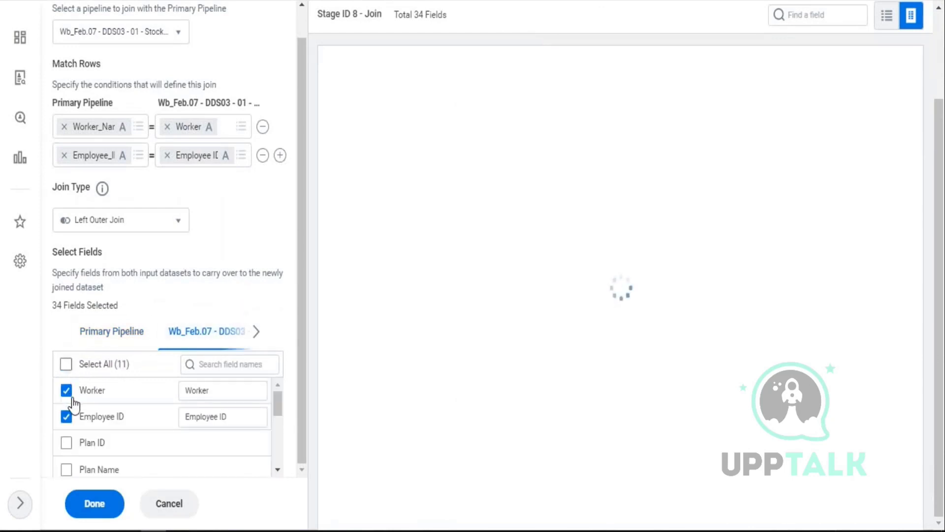
{"action": "left_click", "coordinate": [66, 364]}
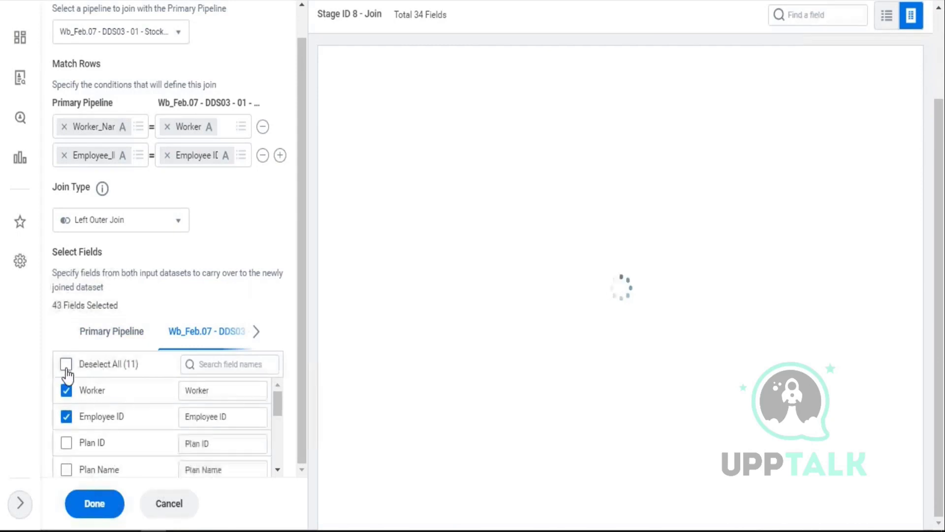
{"action": "left_click", "coordinate": [66, 392]}
{"action": "left_click", "coordinate": [67, 416]}
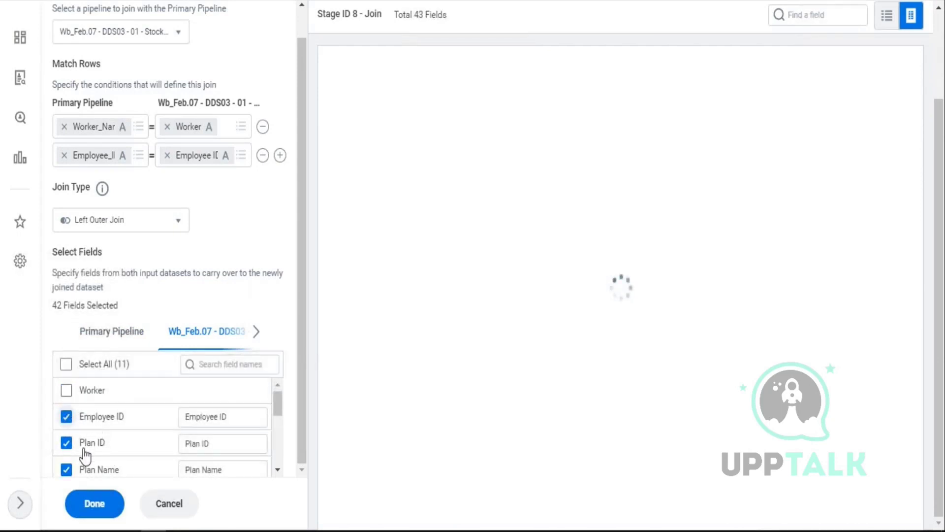
- Apply the join, review the stock plan, grant and vesting columns, and save Company Details
{"action": "left_click", "coordinate": [96, 504]}
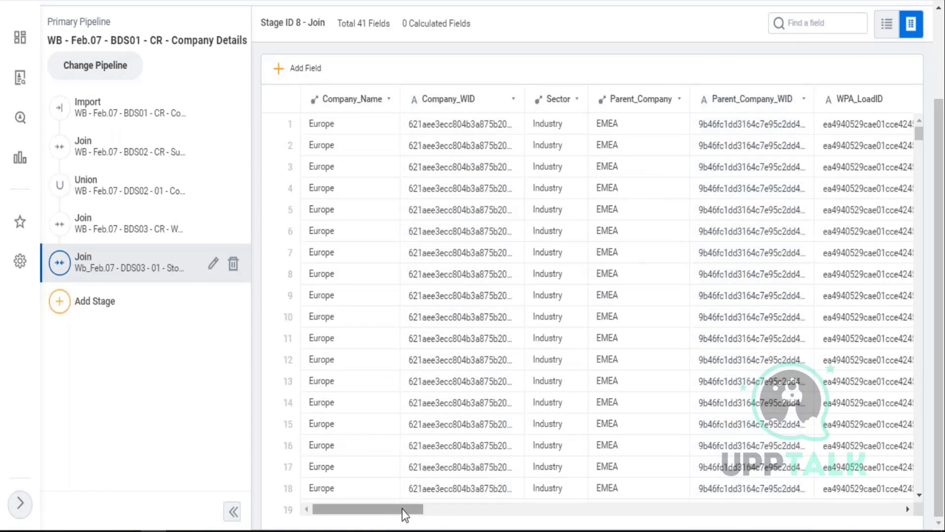
{"action": "scroll", "coordinate": [640, 509], "scroll_direction": "right", "scroll_amount": 2}
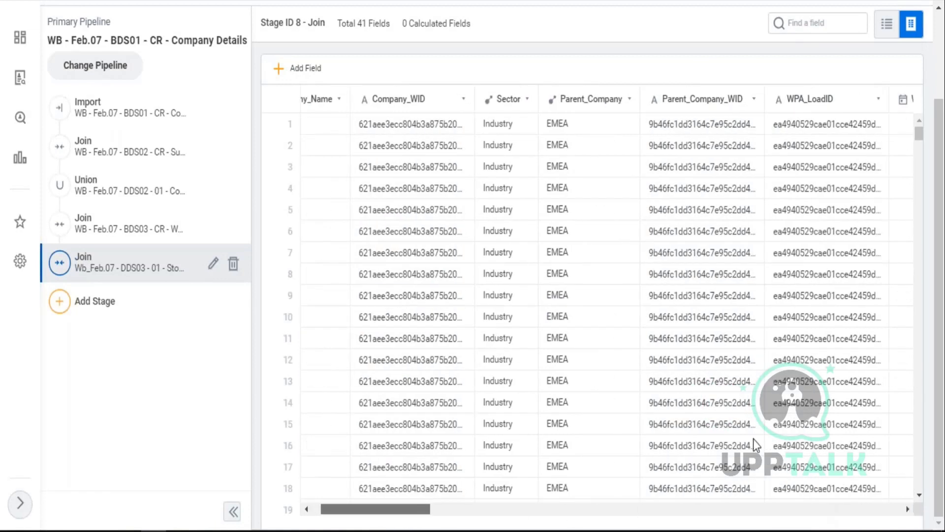
{"action": "scroll", "coordinate": [753, 439], "scroll_direction": "right", "scroll_amount": 10}
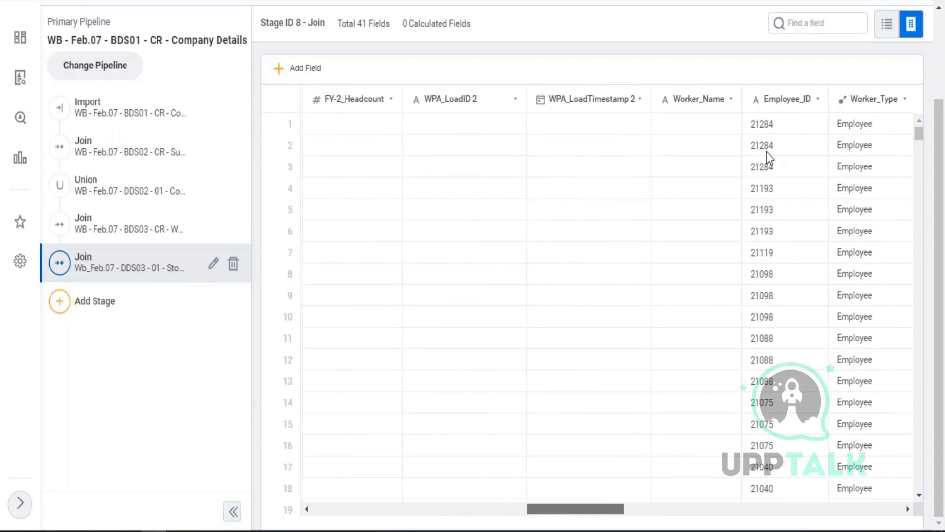
{"action": "scroll", "coordinate": [769, 157], "scroll_direction": "right", "scroll_amount": 10}
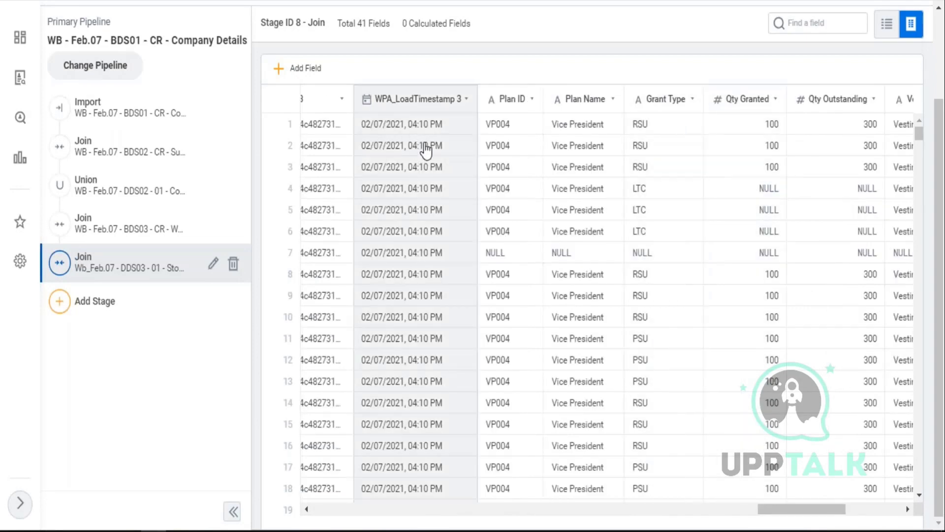
{"action": "left_click_drag", "start_coordinate": [827, 515], "coordinate": [882, 514]}
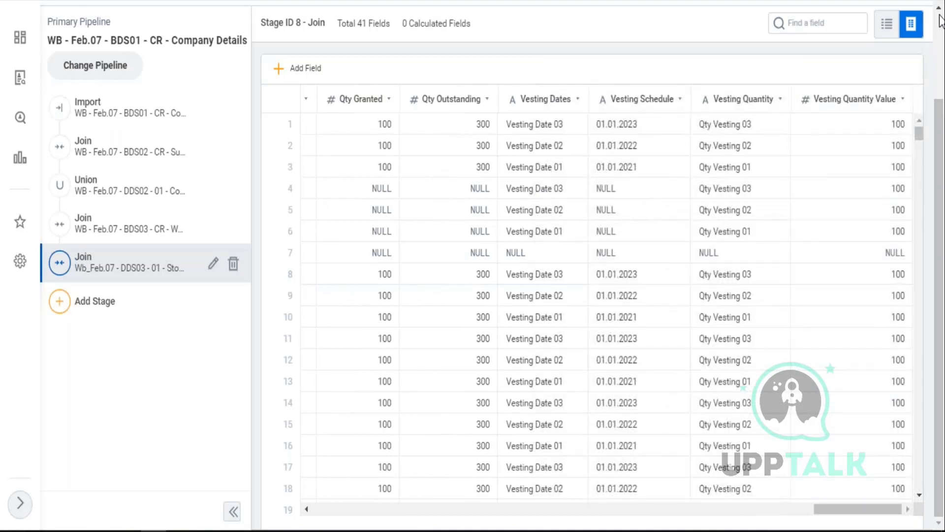
{"action": "scroll", "coordinate": [940, 20], "scroll_direction": "up", "scroll_amount": 3}
{"action": "left_click", "coordinate": [901, 87]}
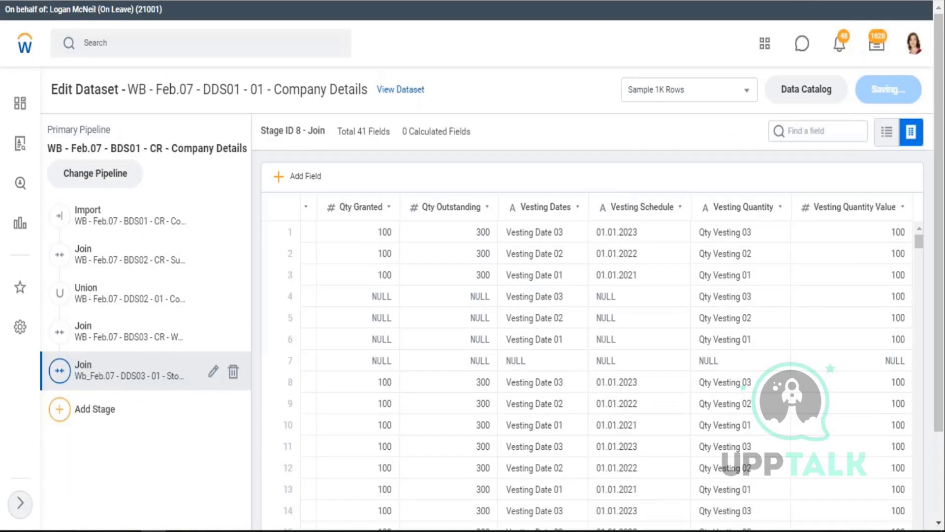